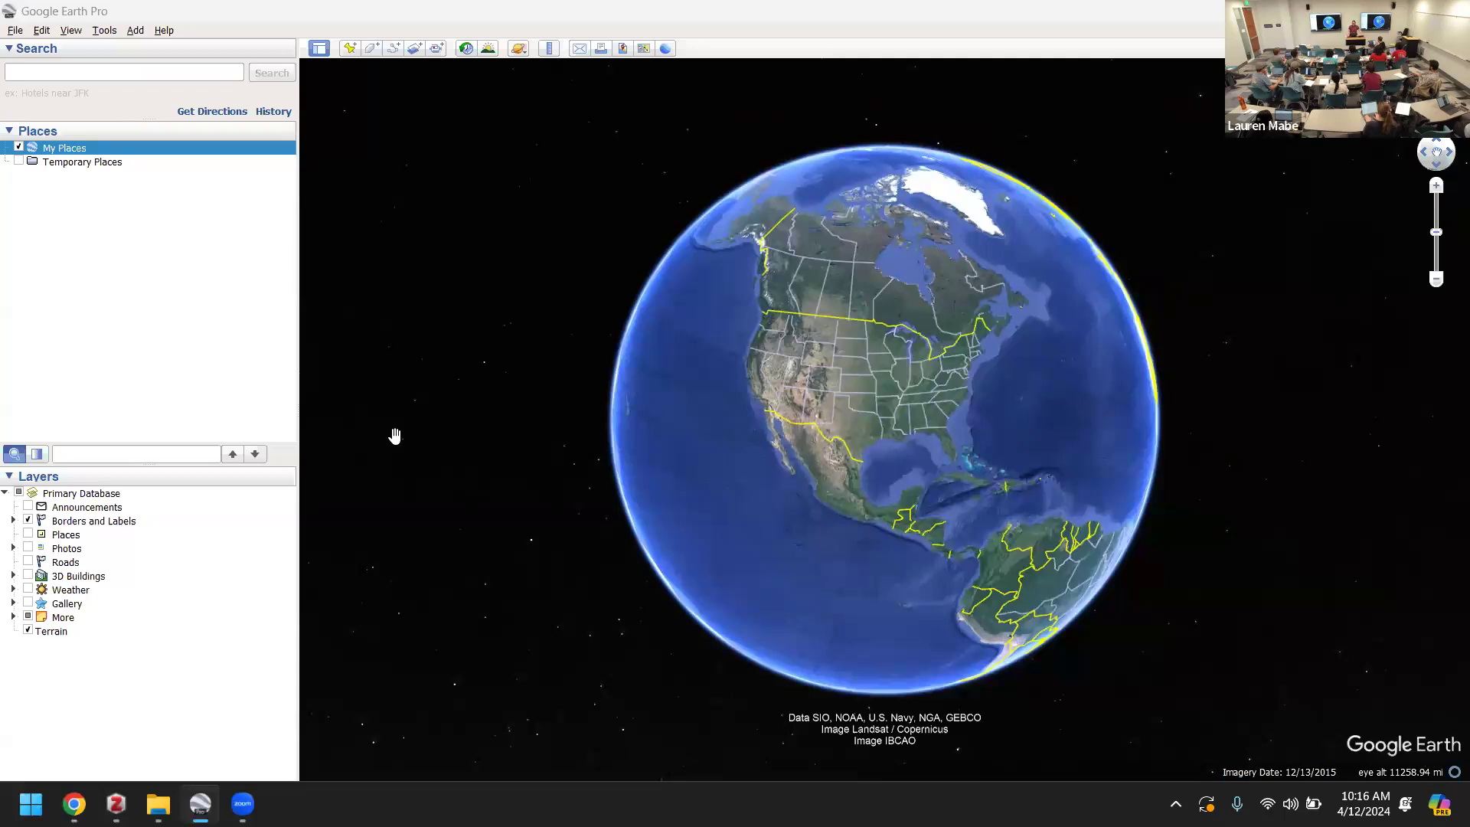
- Explore the globe around the Americas by rotating and zooming it, and reset the view to north-up
drag(922, 390, 883, 441)
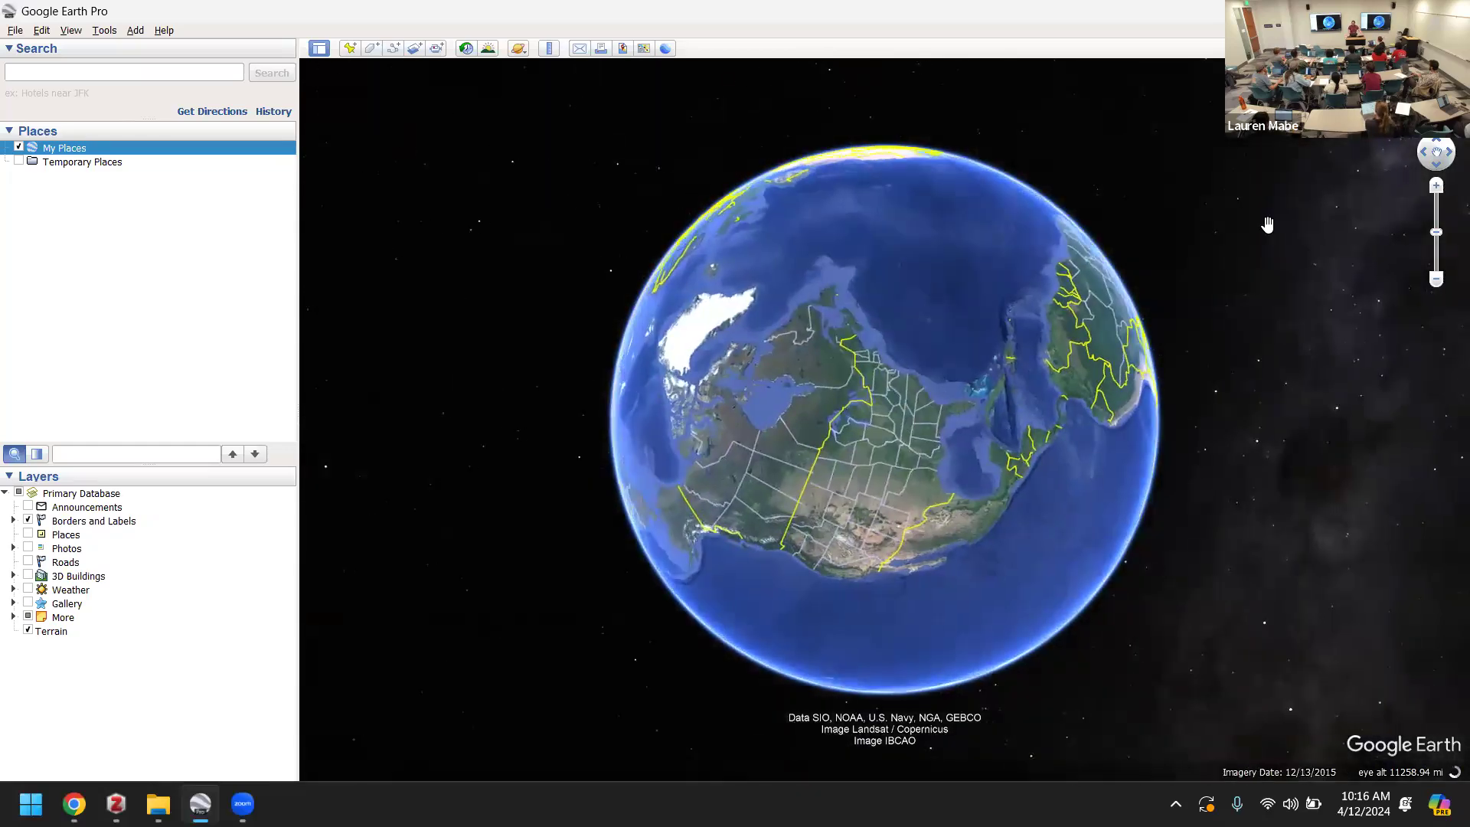
key(n)
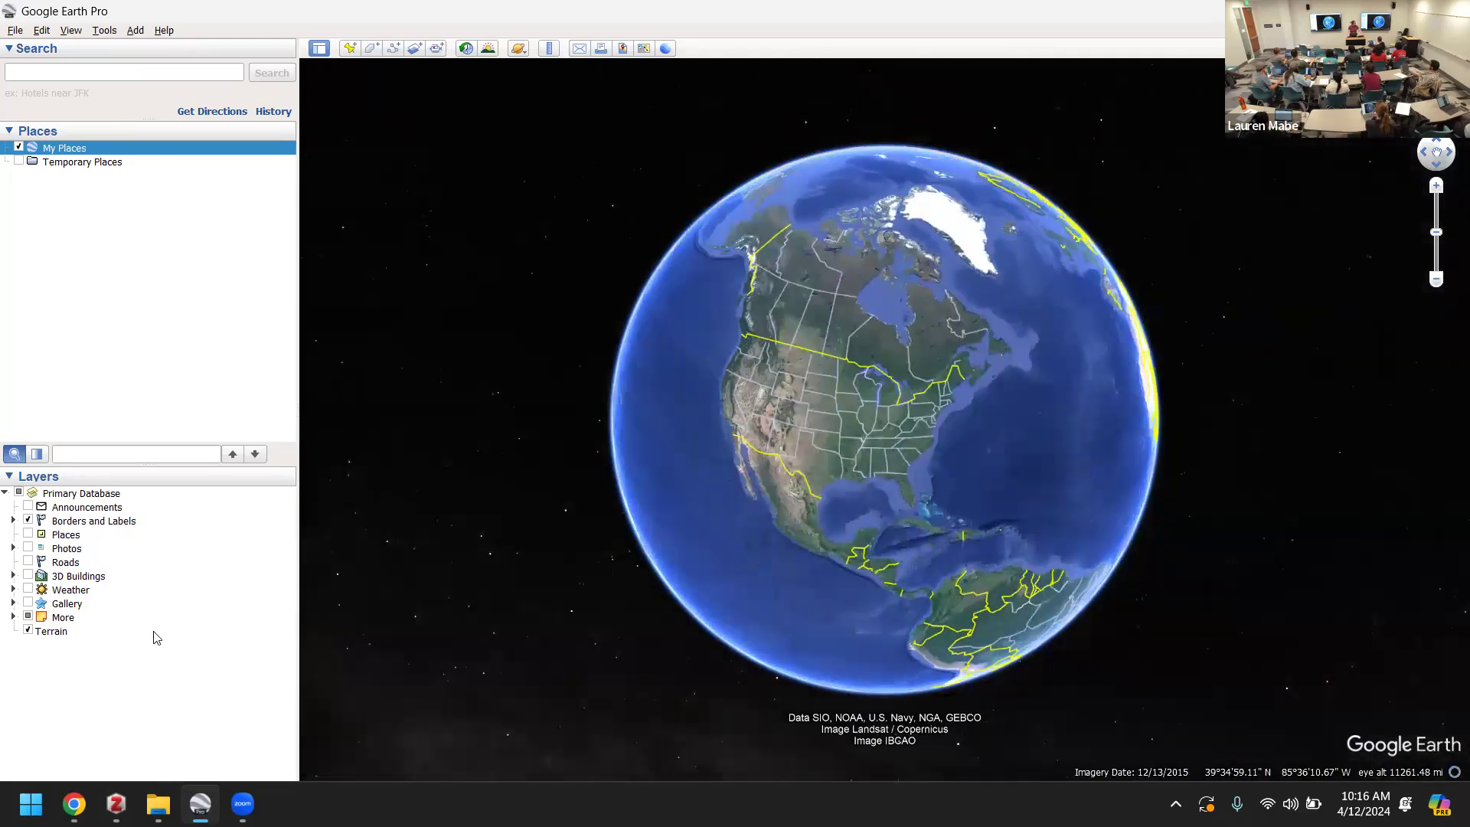
click(43, 76)
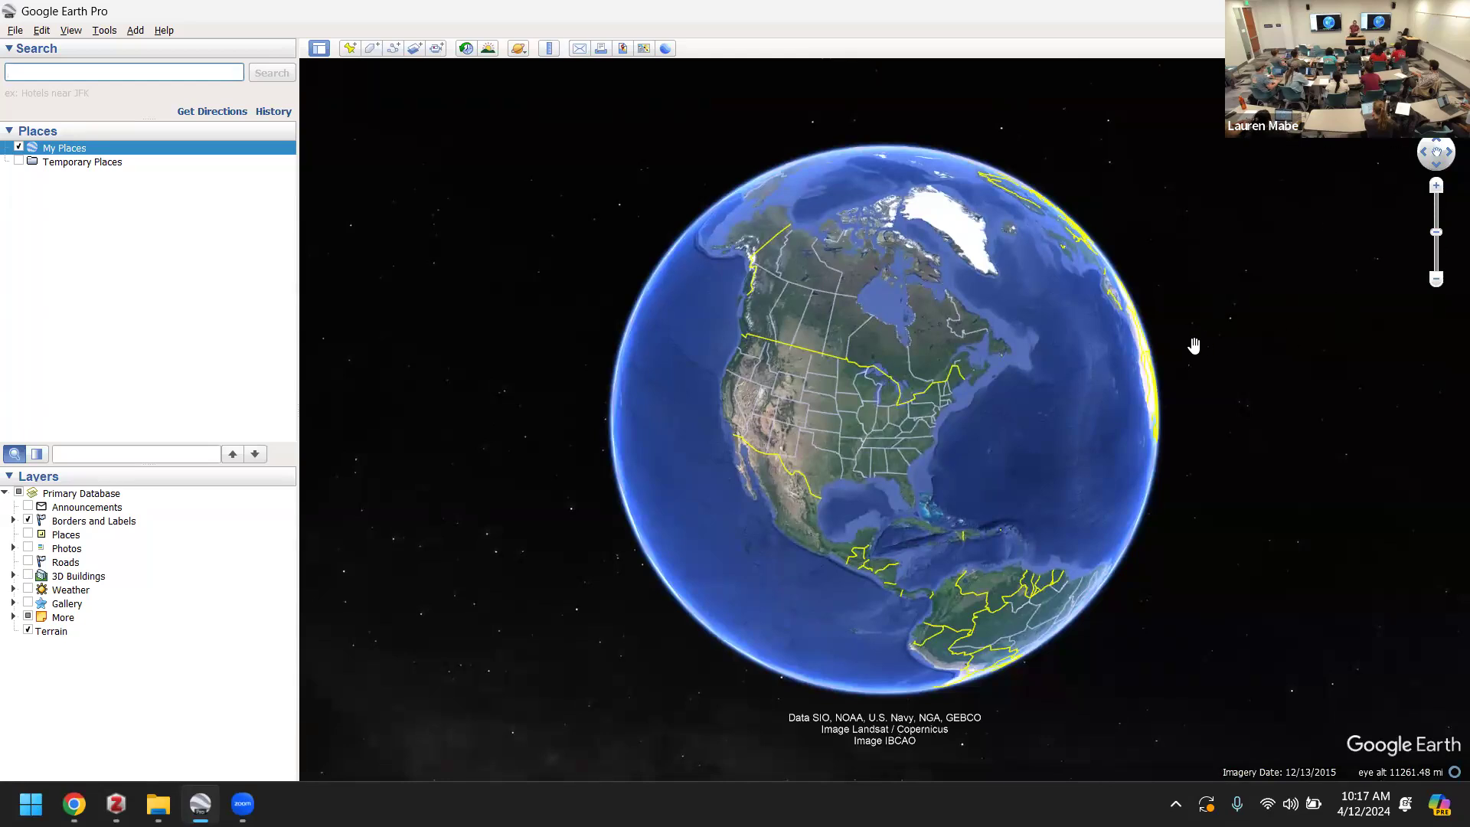
scroll(1194, 346, down, 3)
scroll(1194, 346, up, 5)
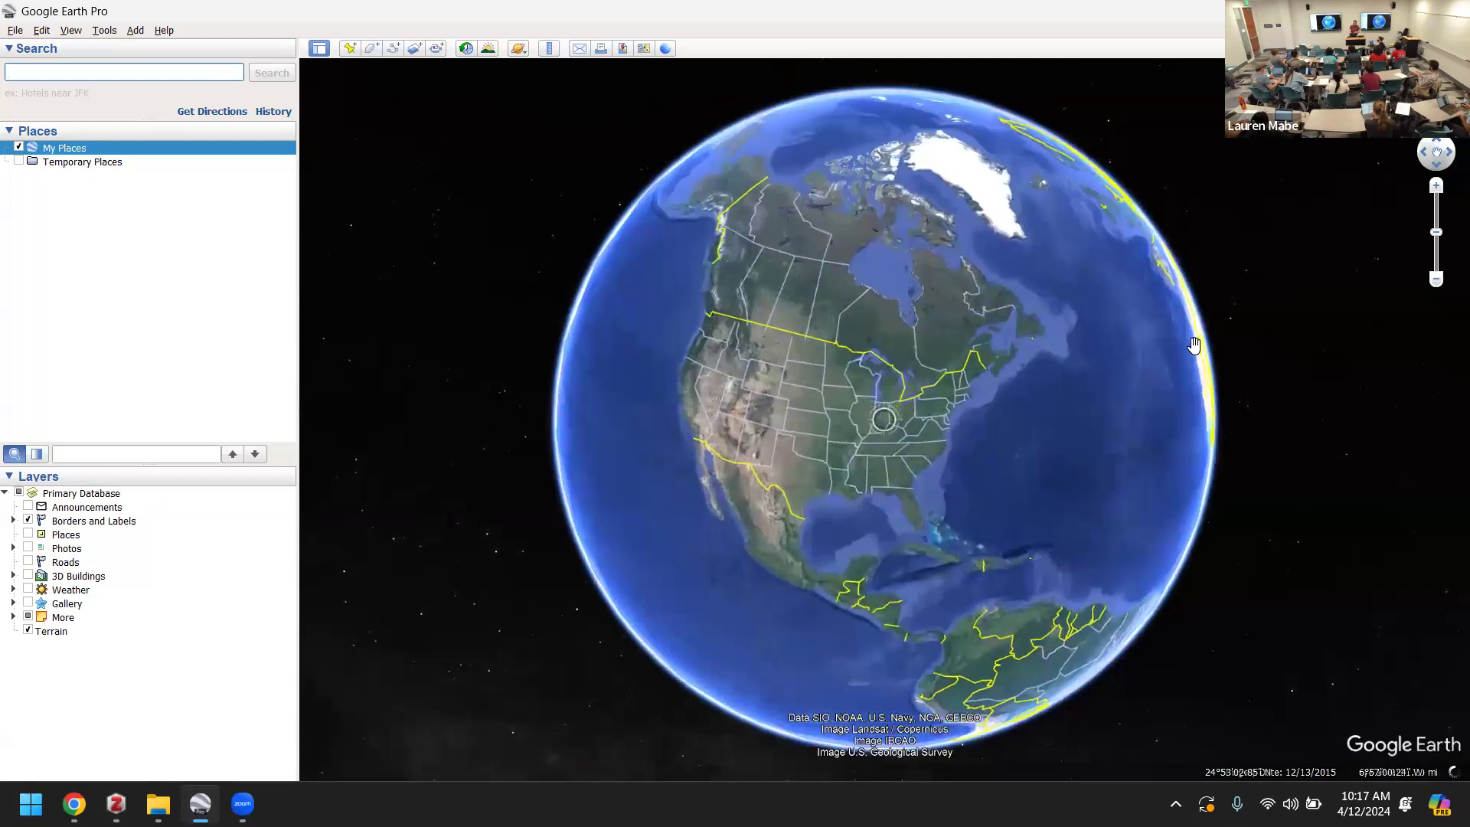
scroll(1194, 346, down, 4)
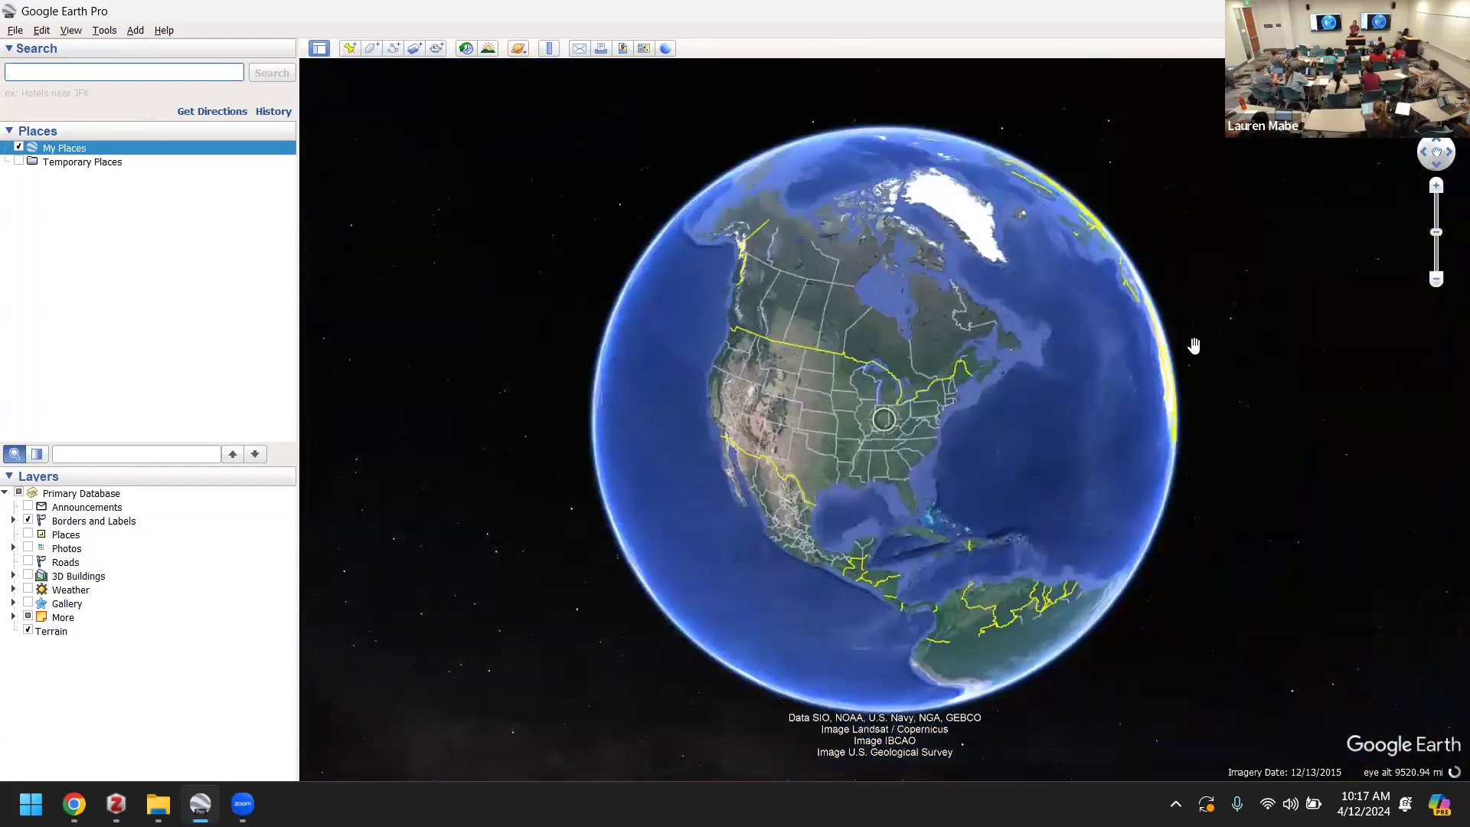
drag(849, 362, 783, 372)
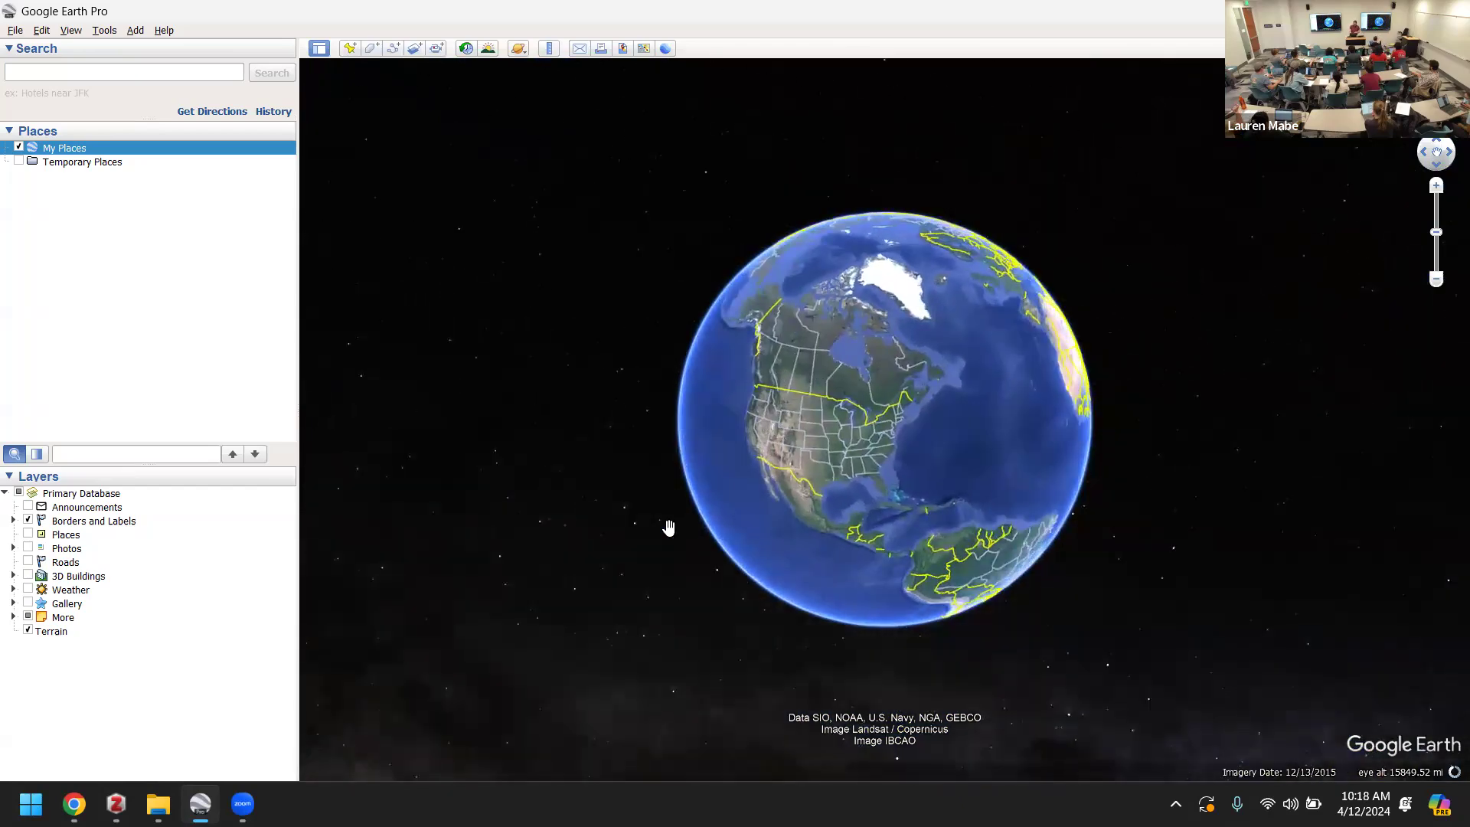
drag(847, 515, 1026, 469)
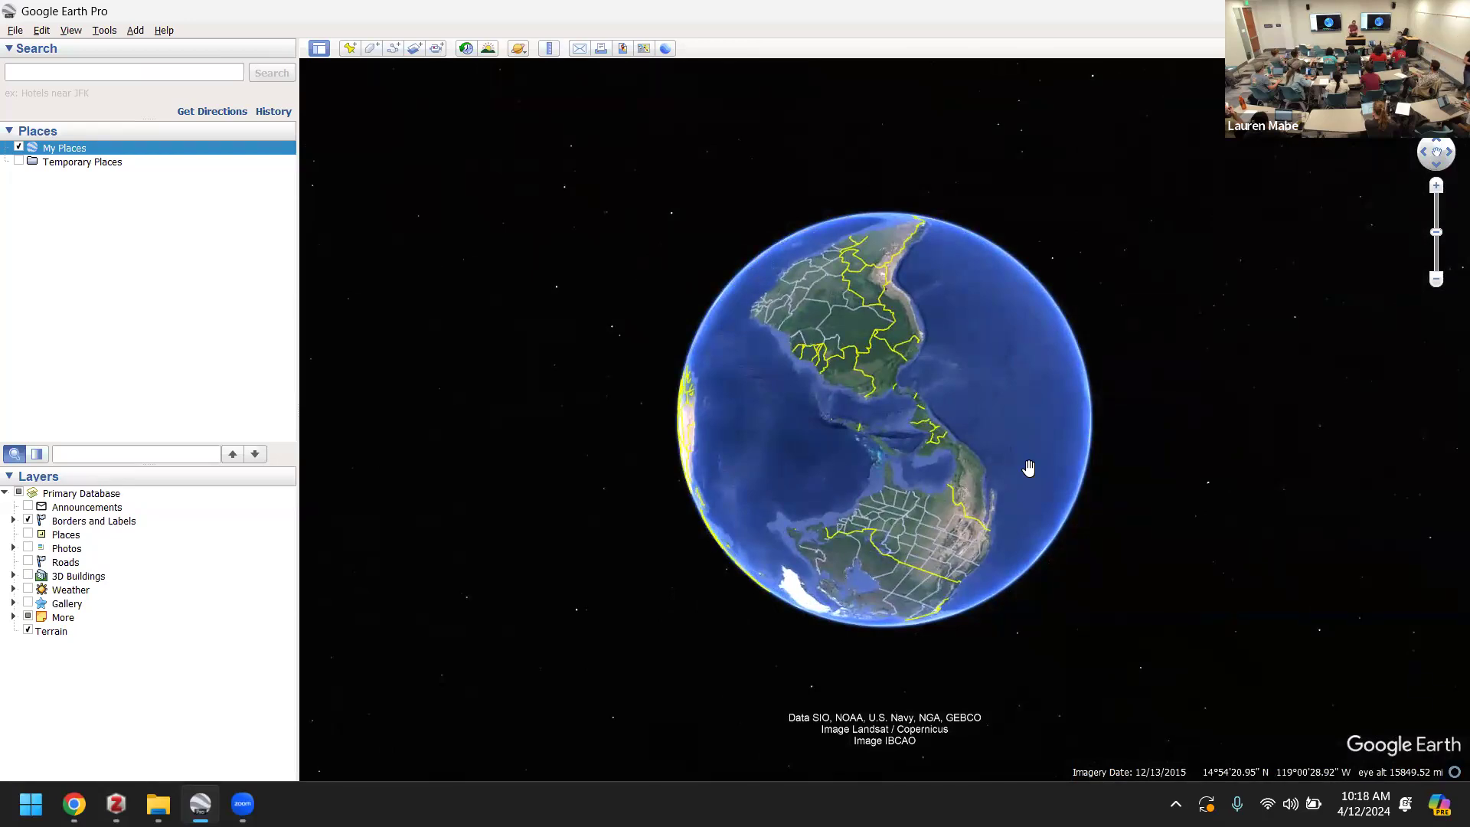
key(n)
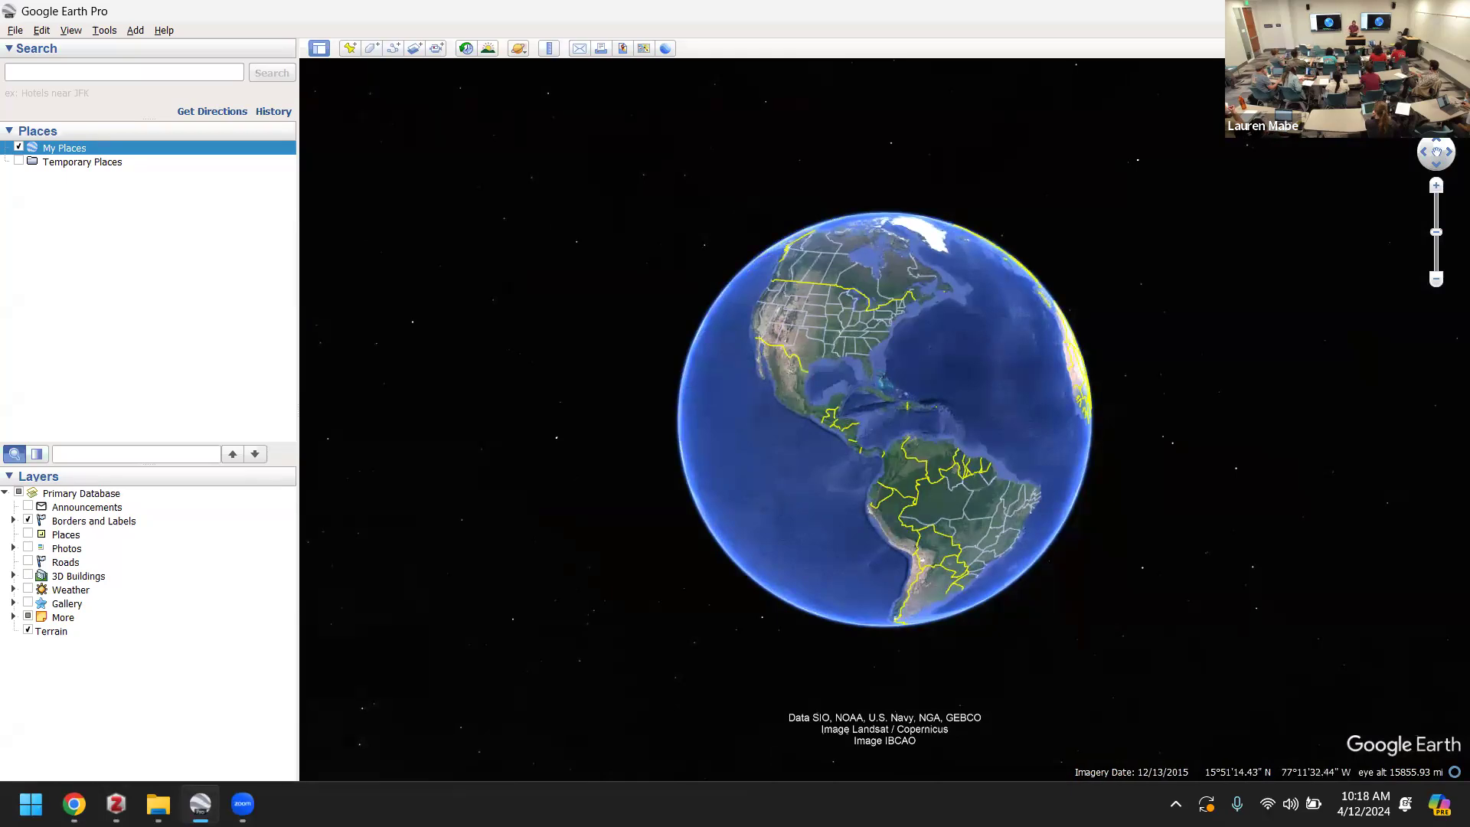
- Switch to the Google Slides presentation in Chrome and present the interface, Navigation and Setting Up slides
click(74, 802)
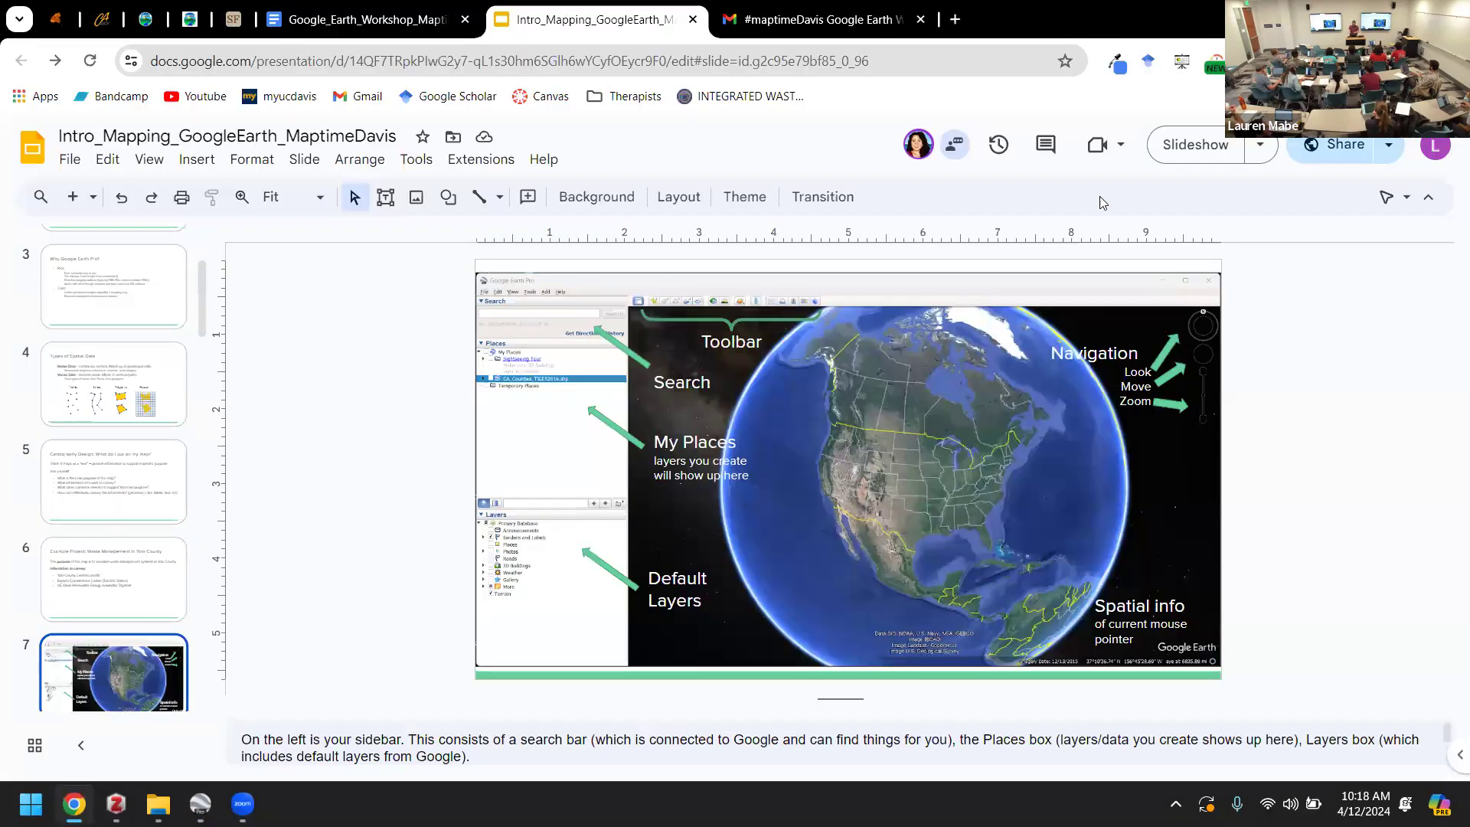
click(1166, 162)
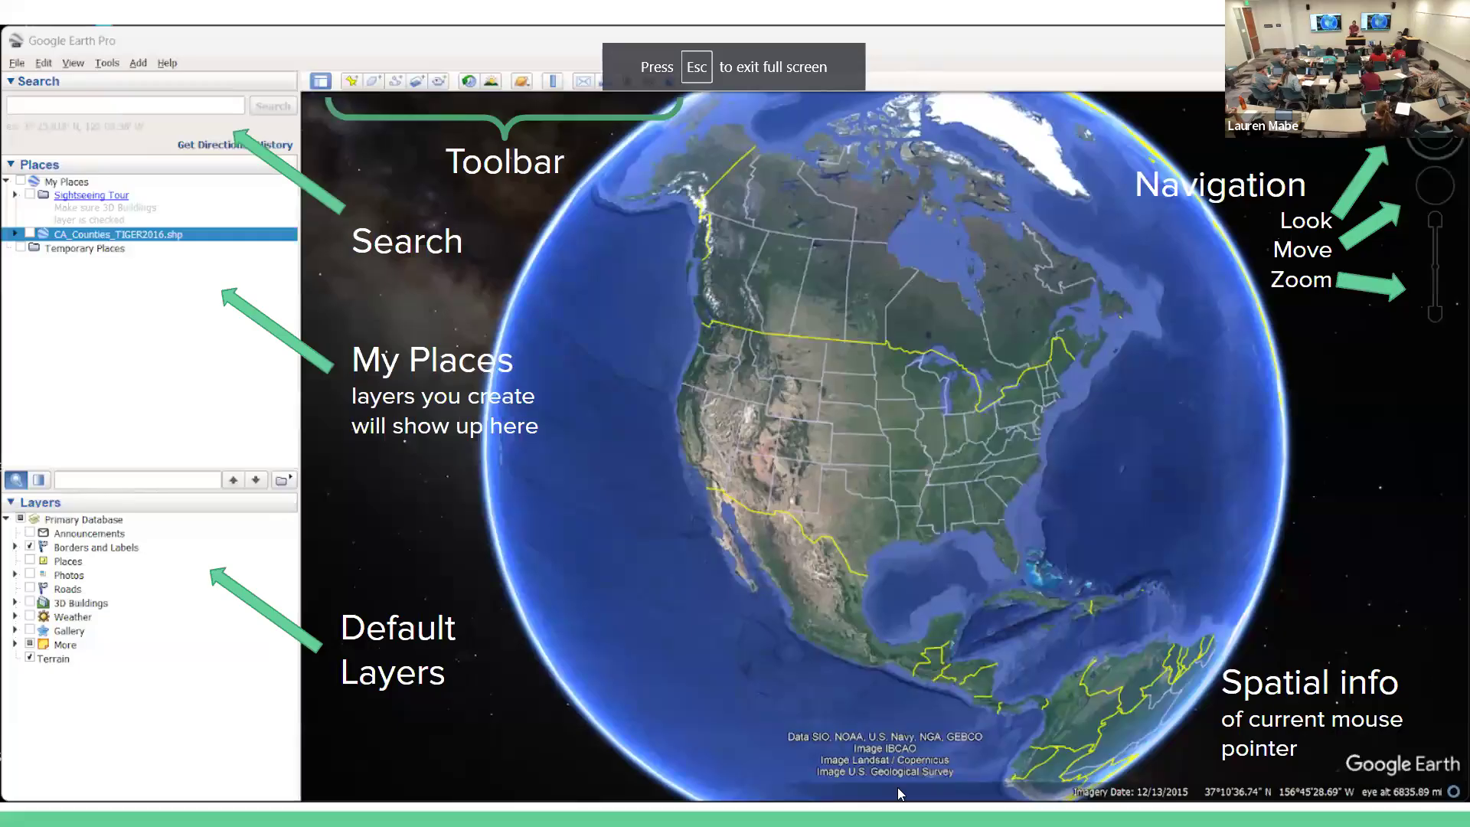
click(951, 691)
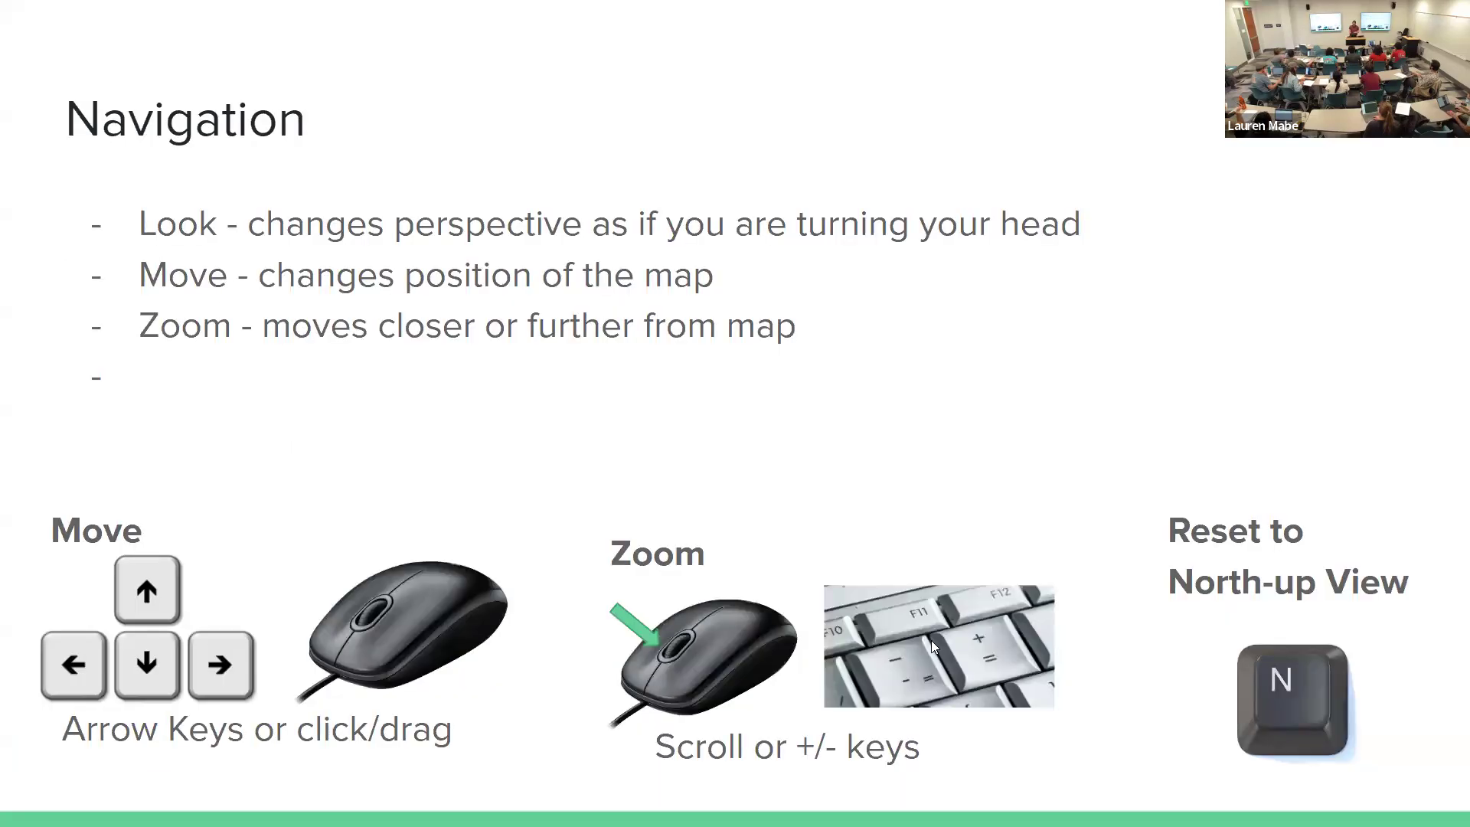
key(Left)
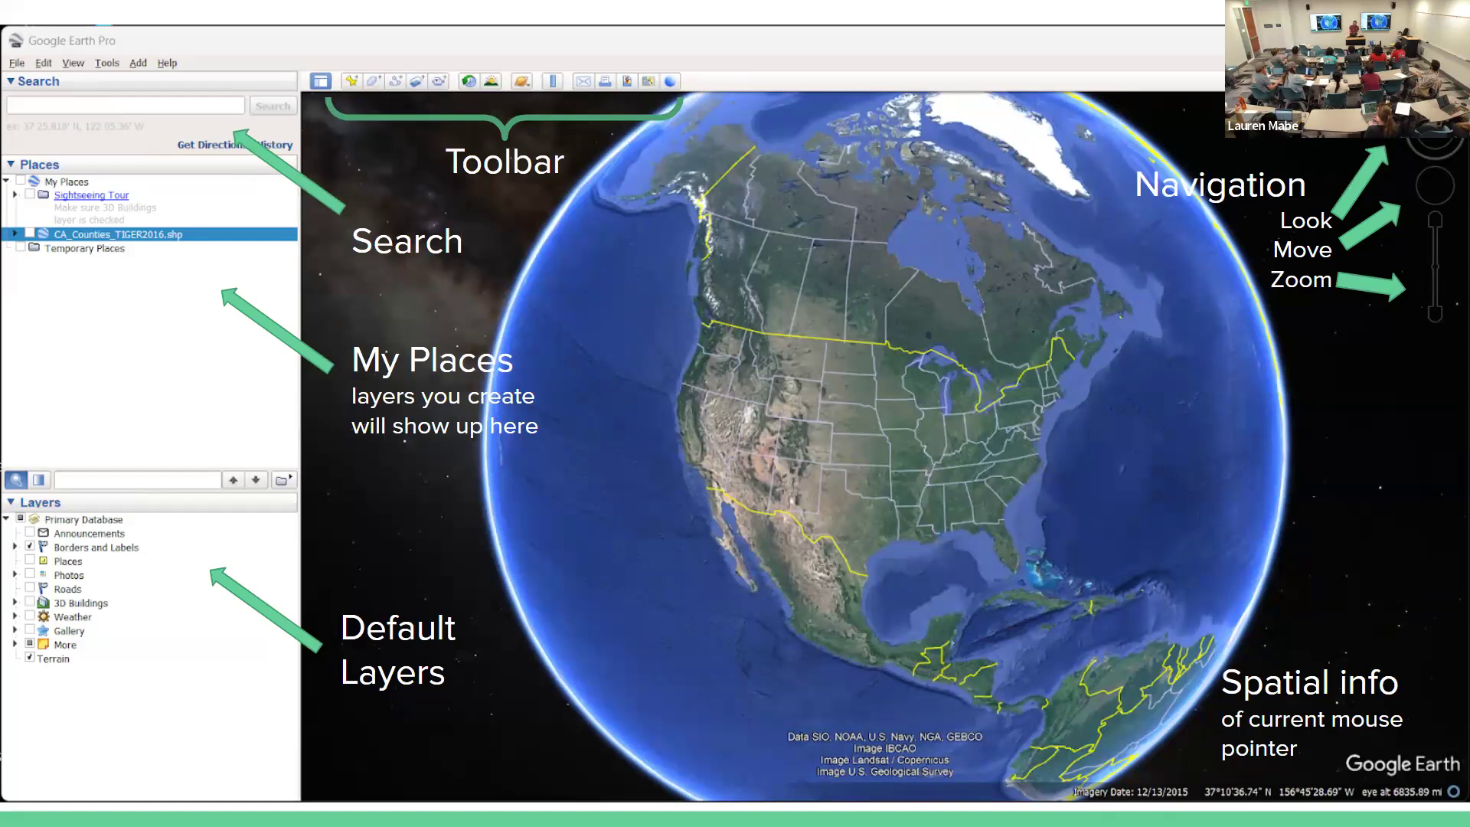
key(Right)
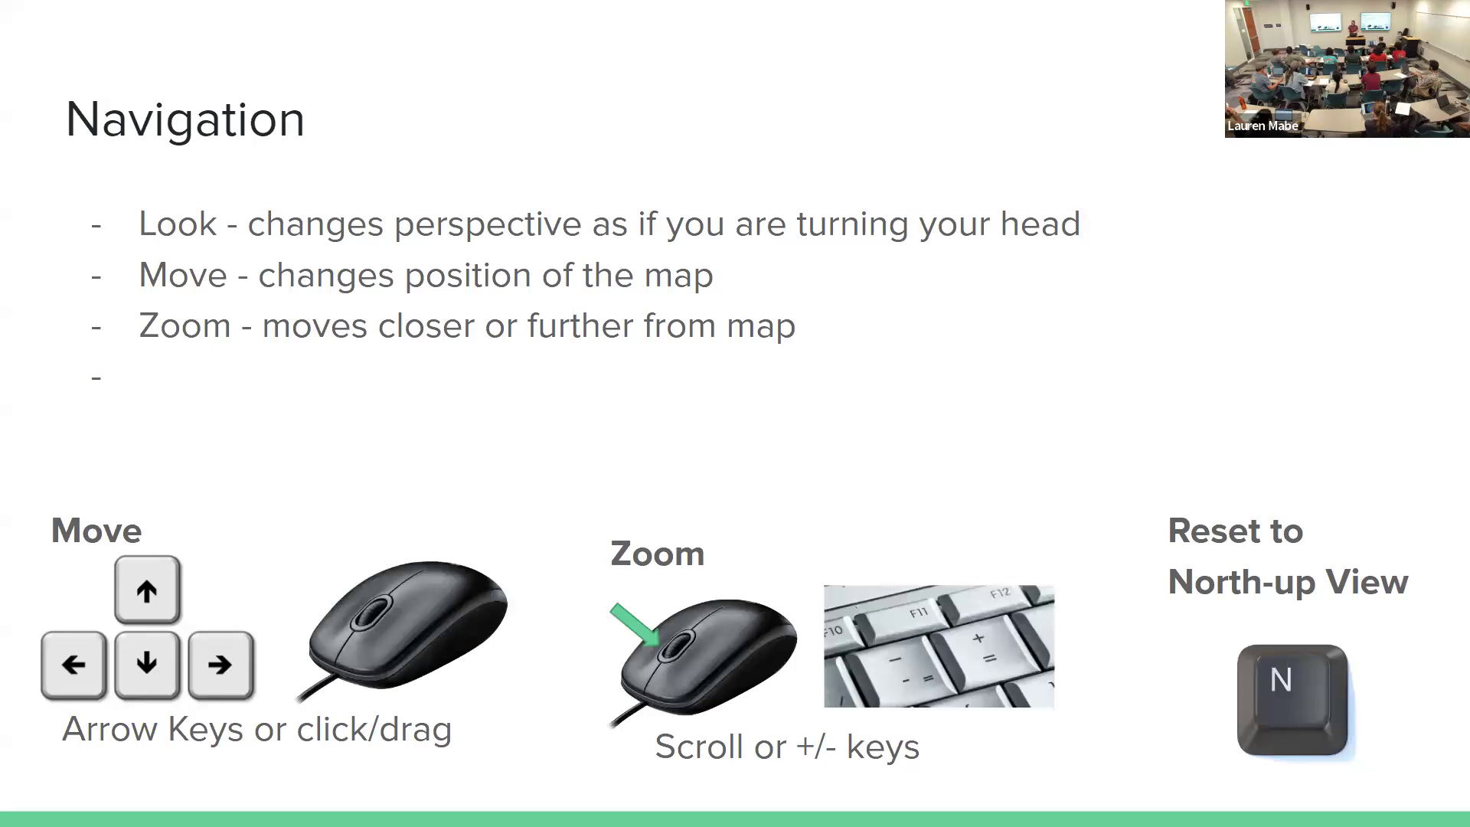
key(Right)
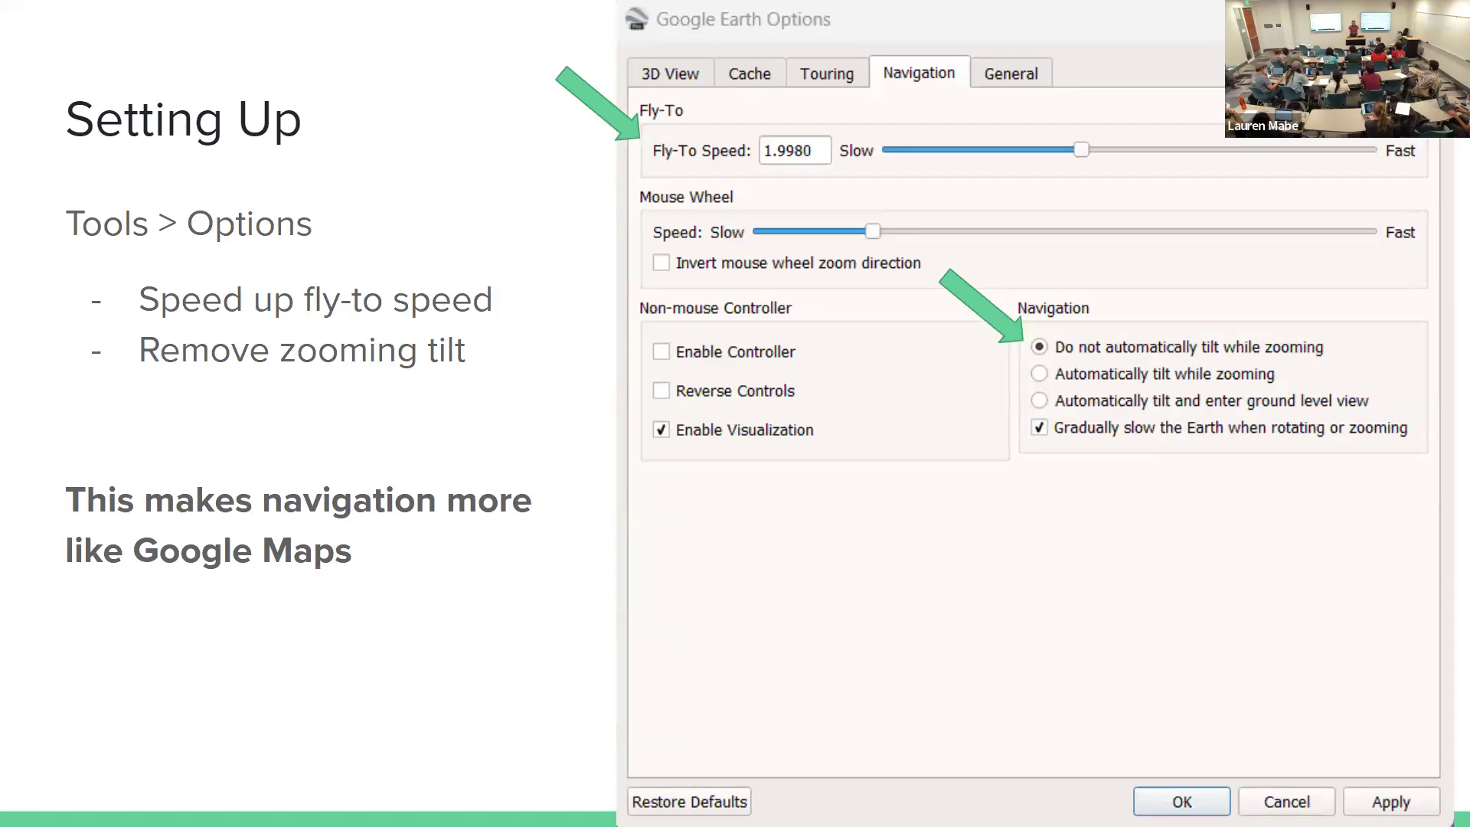
key(Escape)
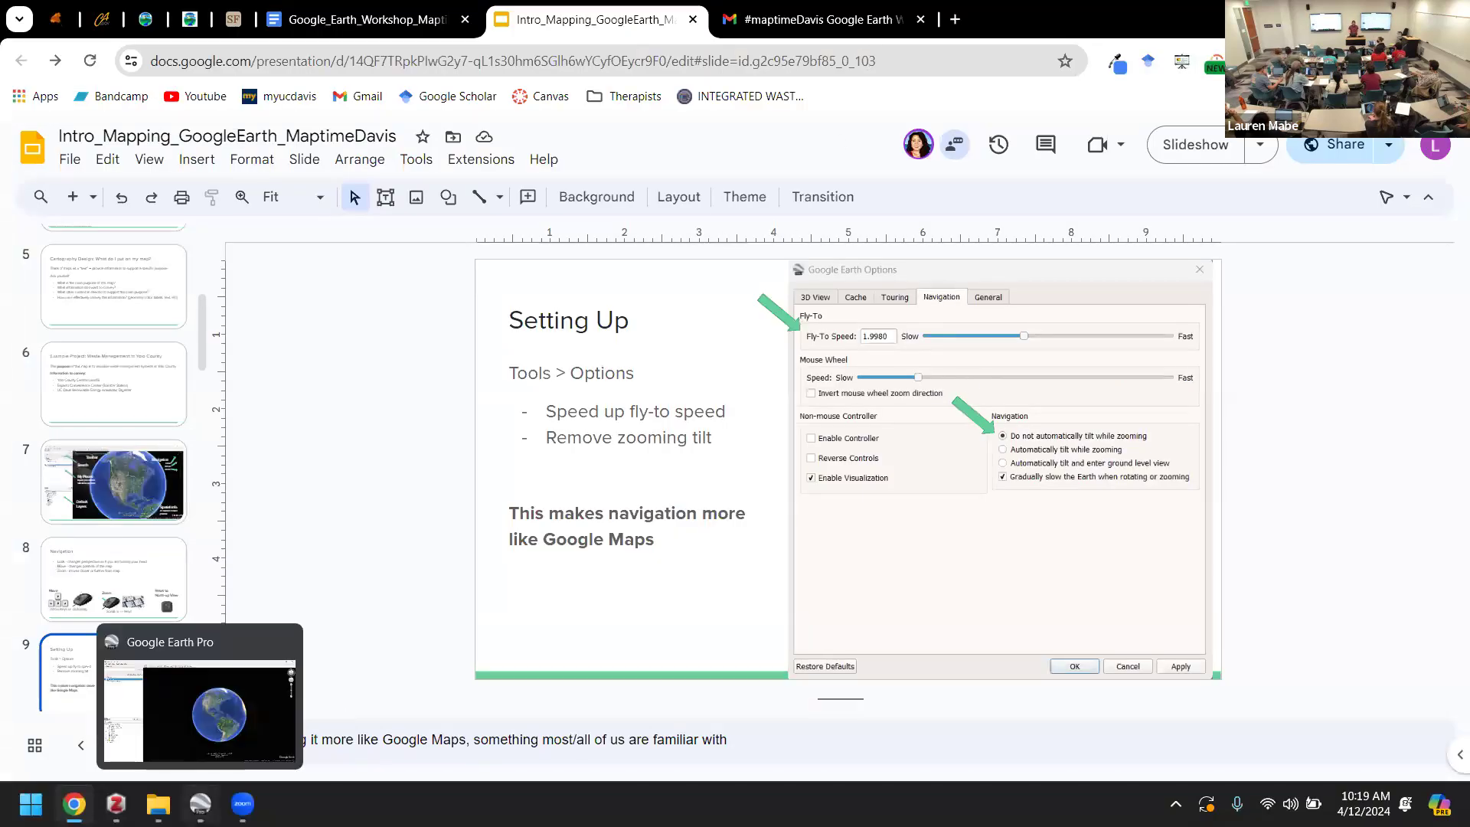
- Switch to Google Earth Pro and set the fly-to speed to 1.8070 with no automatic tilt while zooming
click(200, 803)
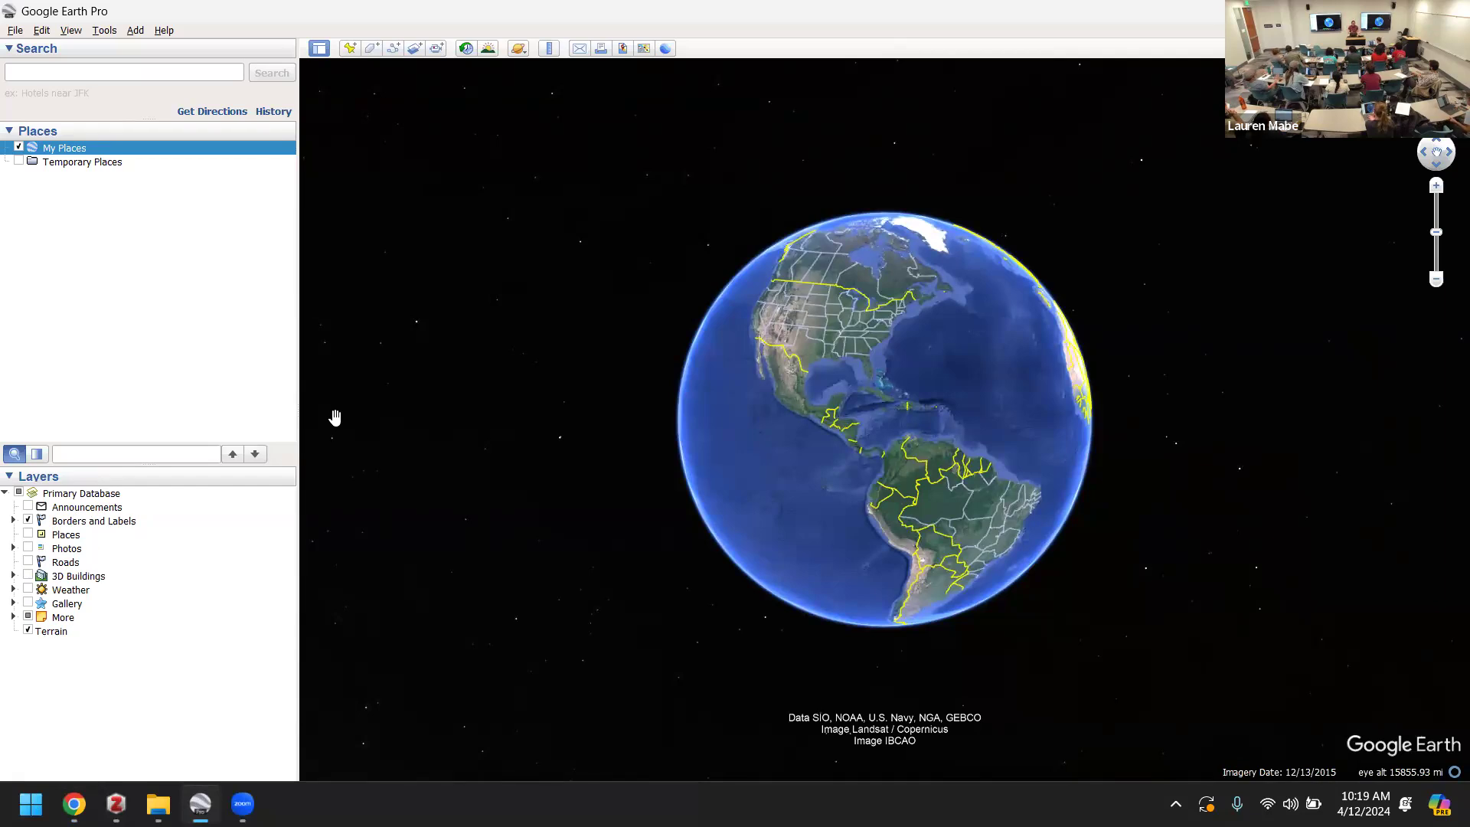
click(102, 30)
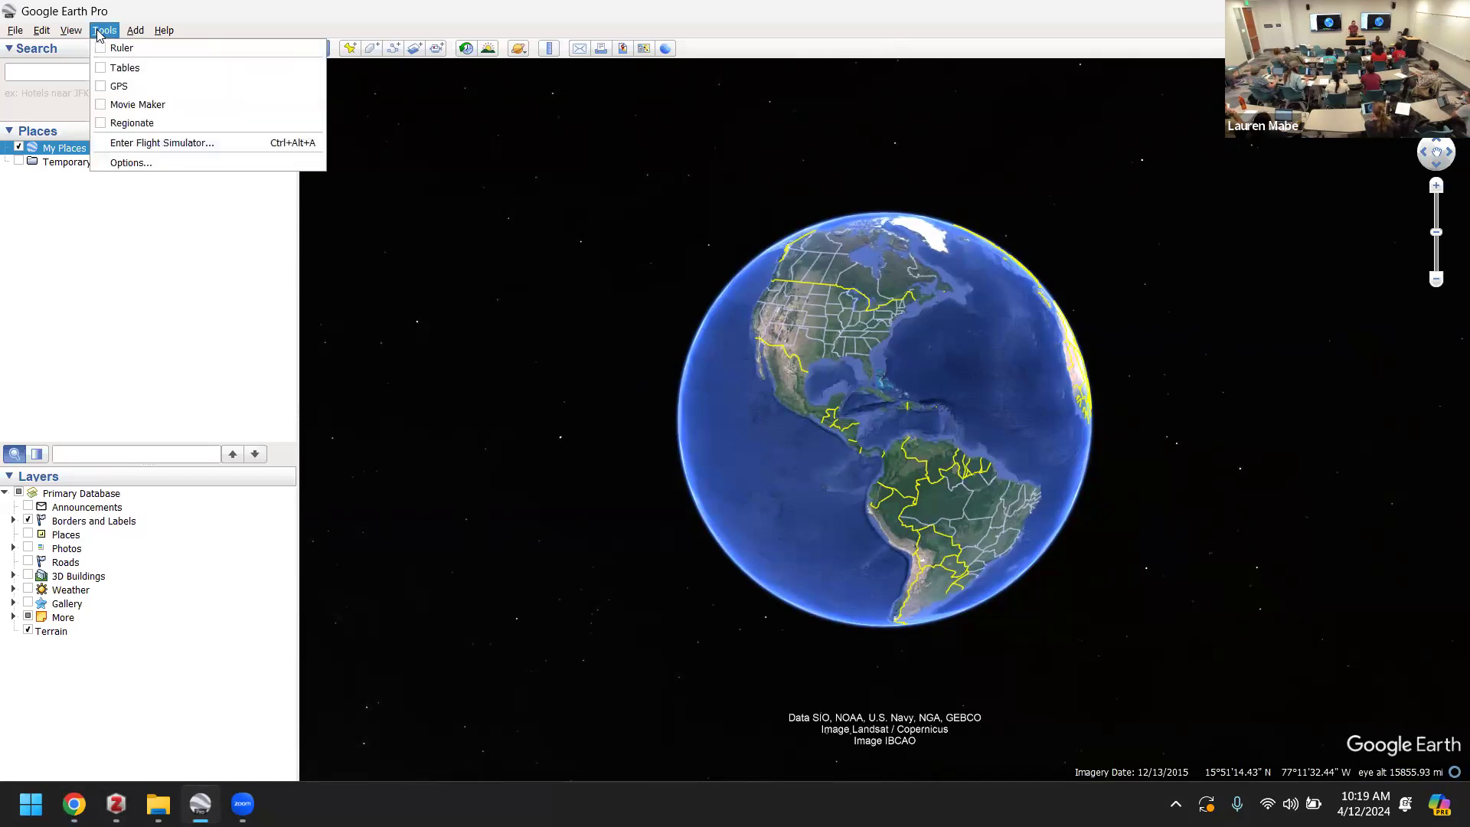
click(131, 164)
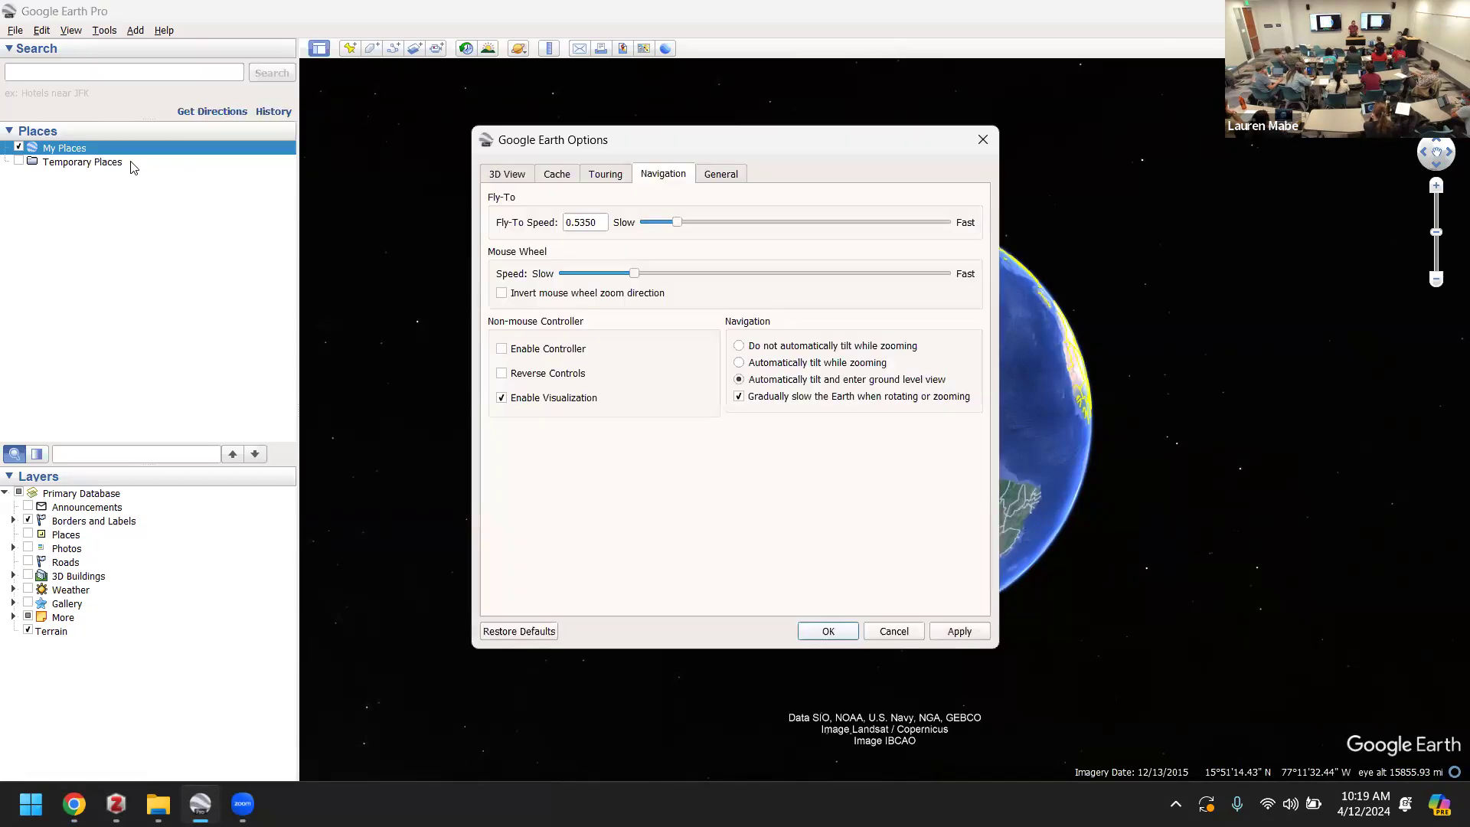
click(498, 179)
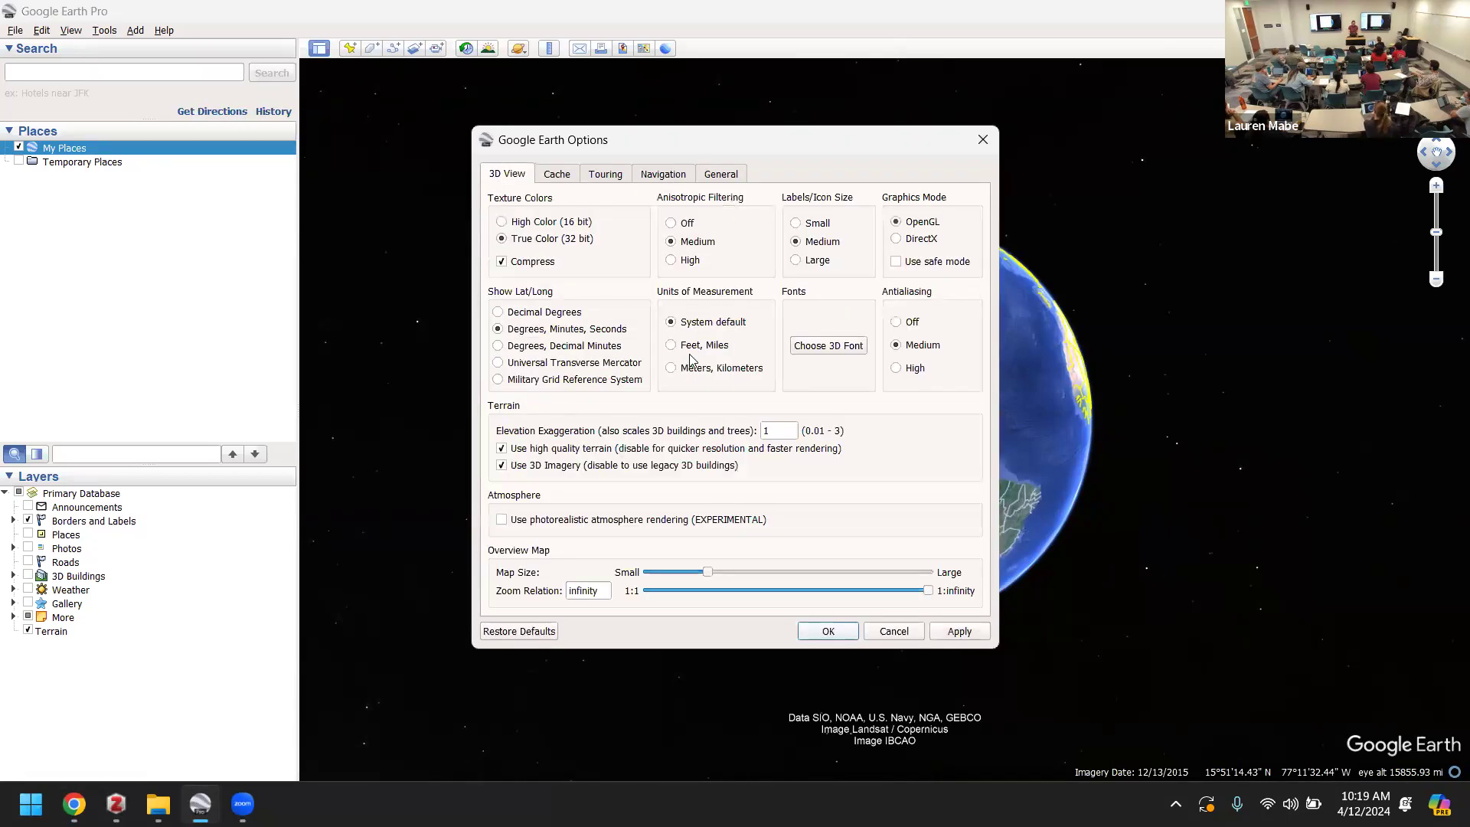
click(647, 173)
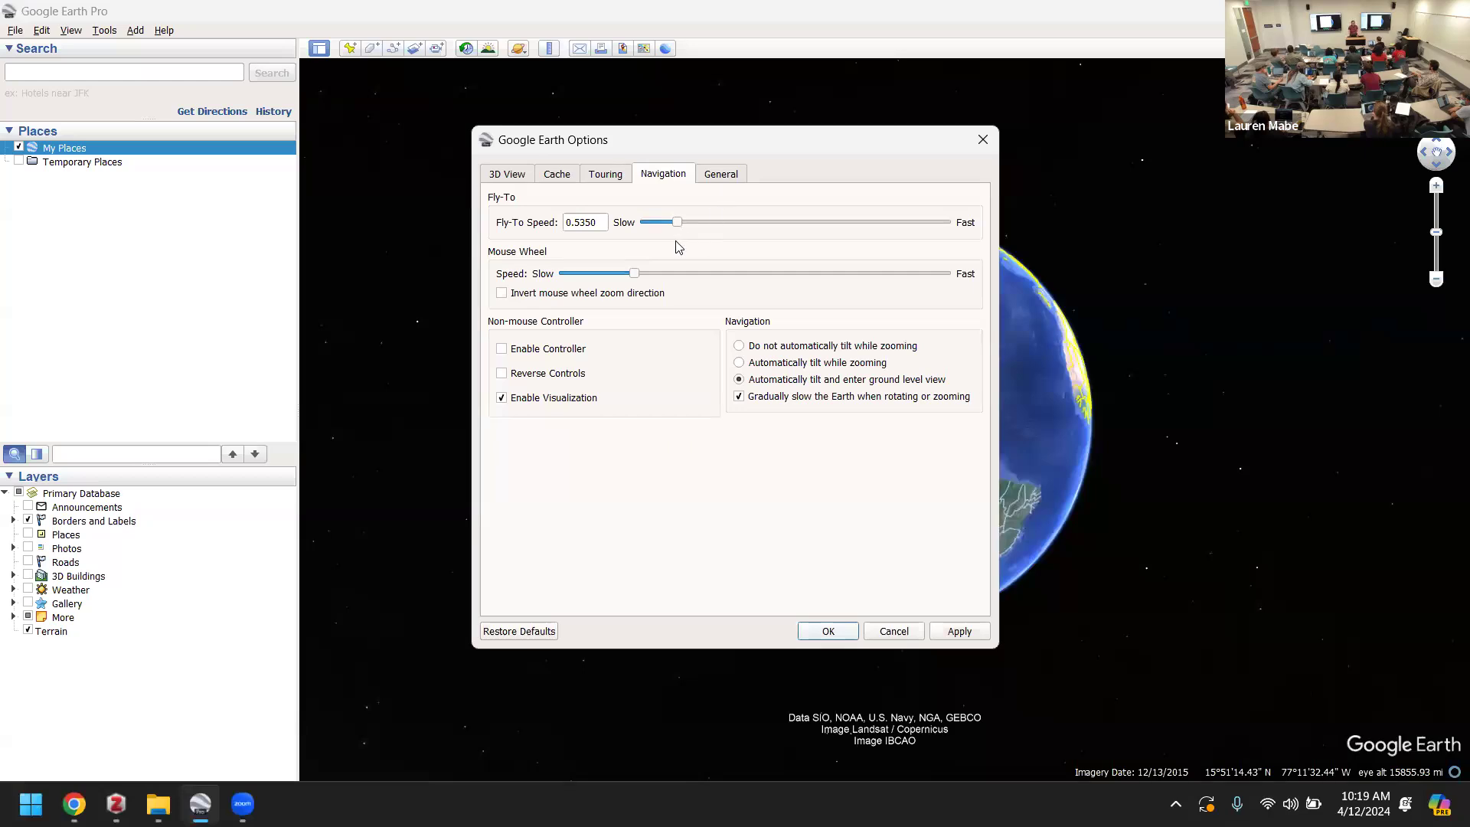
drag(678, 228, 759, 240)
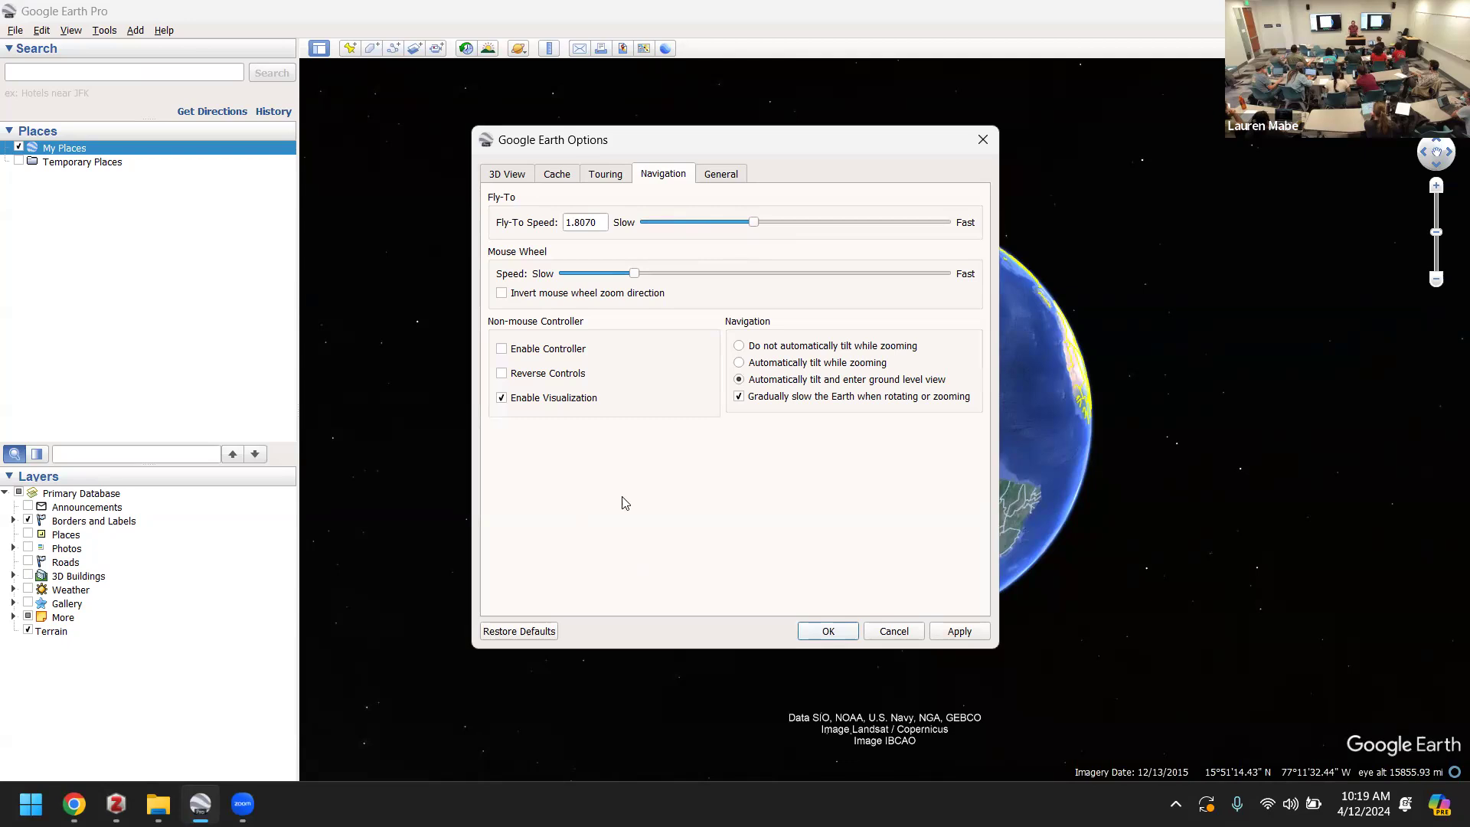
click(739, 347)
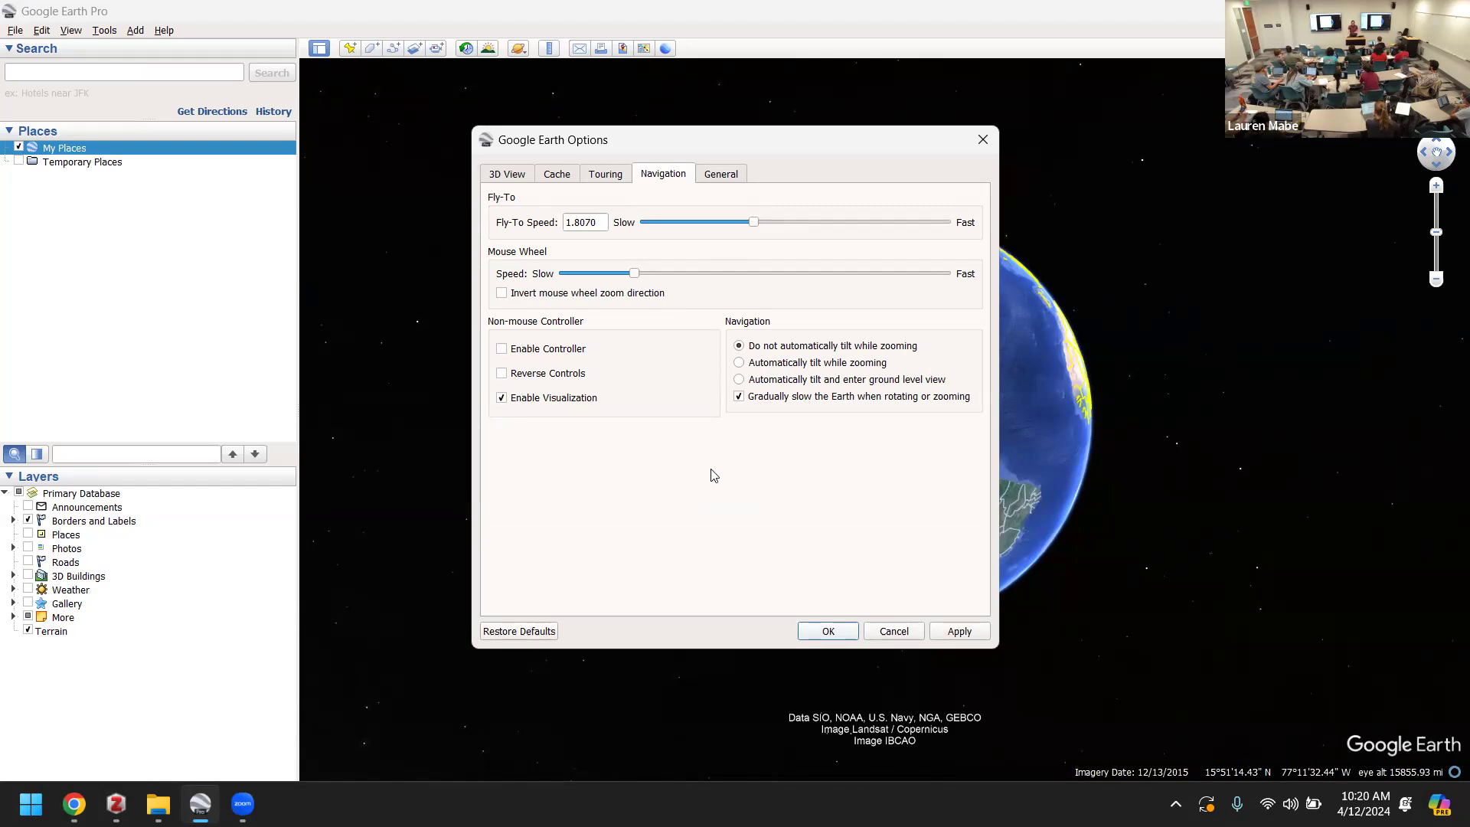
click(501, 176)
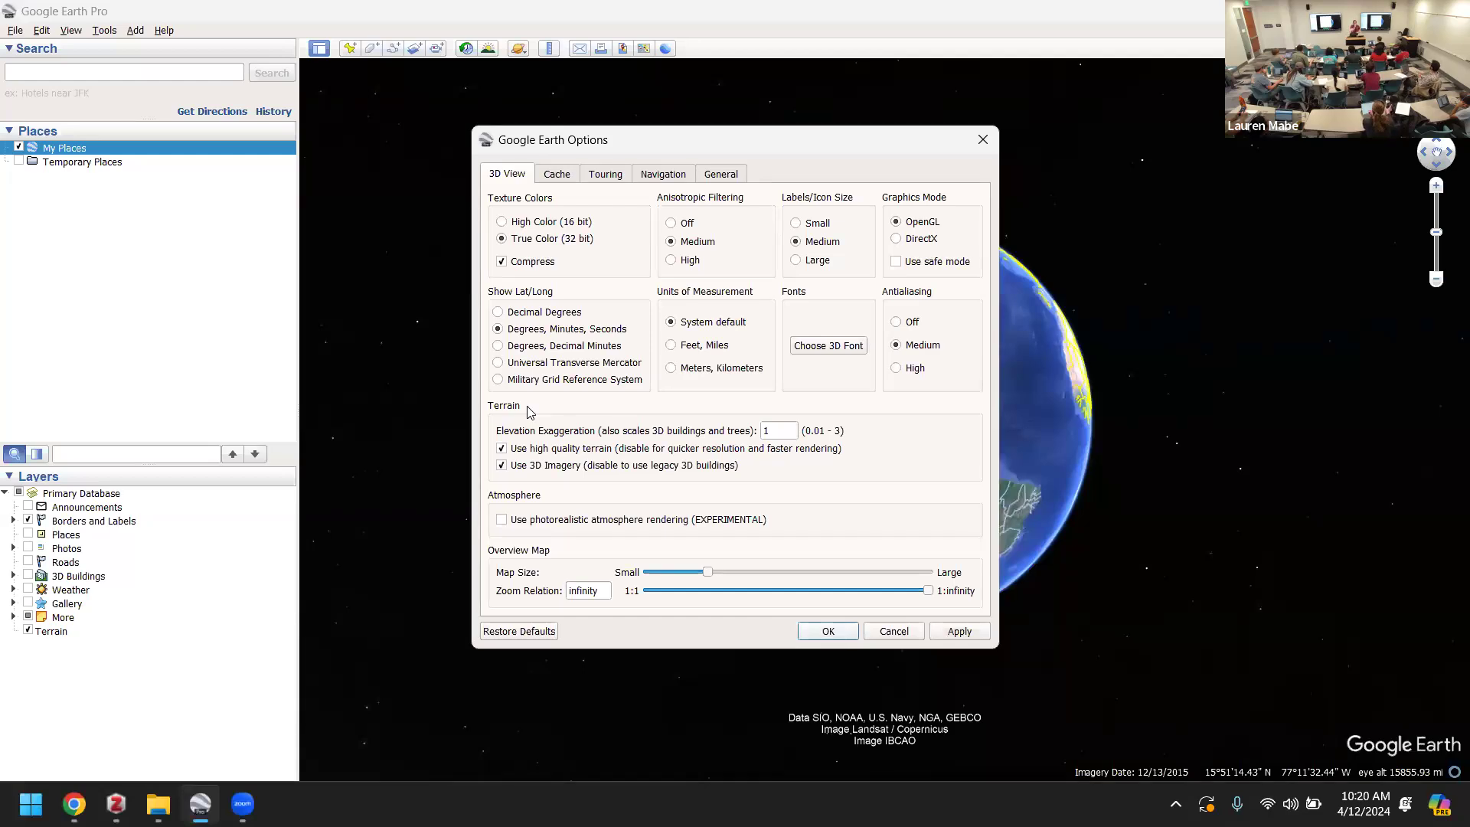
click(817, 630)
- Review the fly-to speed and zoom tilt settings once more in the program's navigation options
click(104, 33)
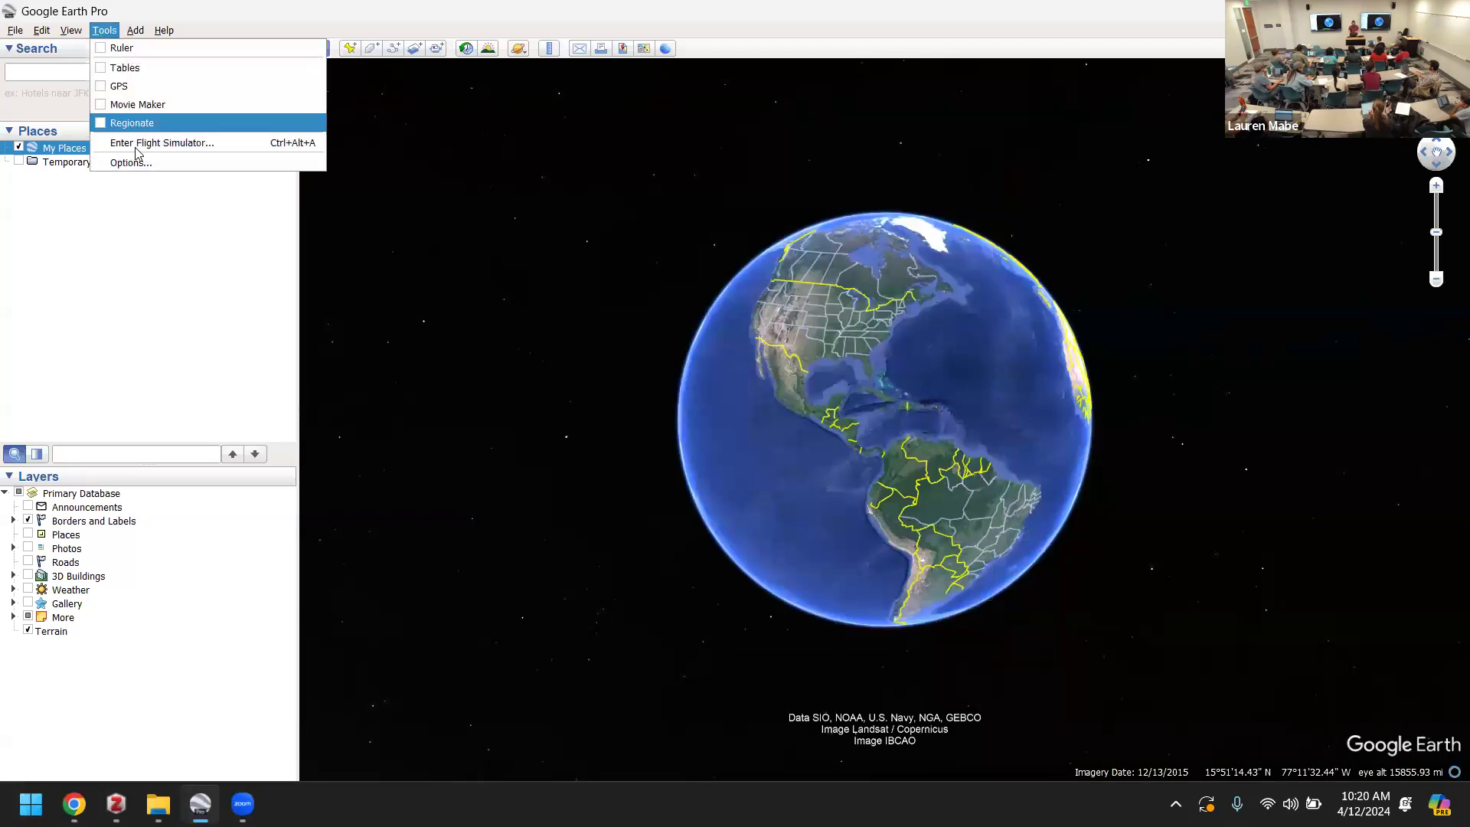
click(138, 163)
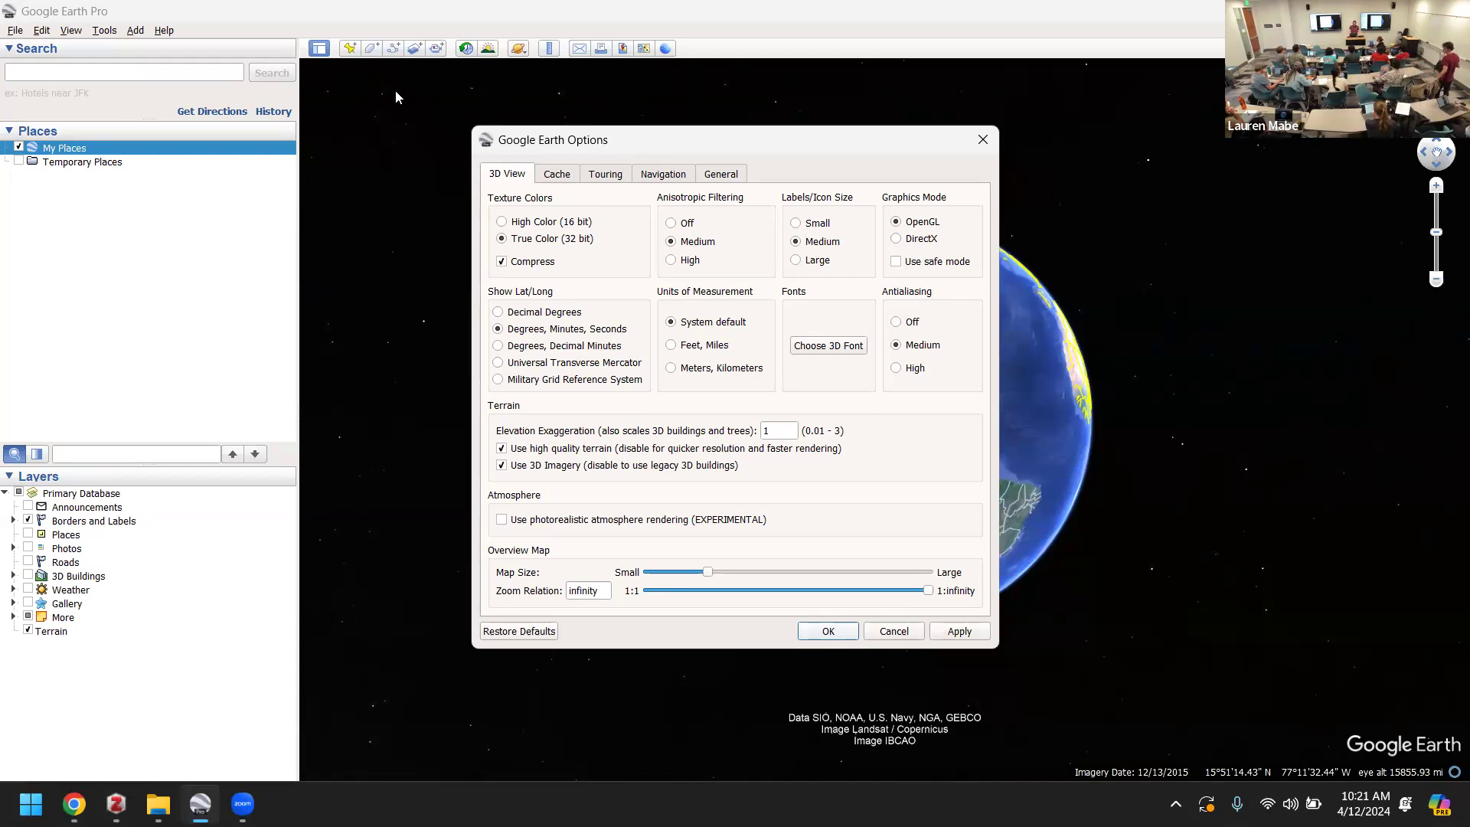
click(647, 179)
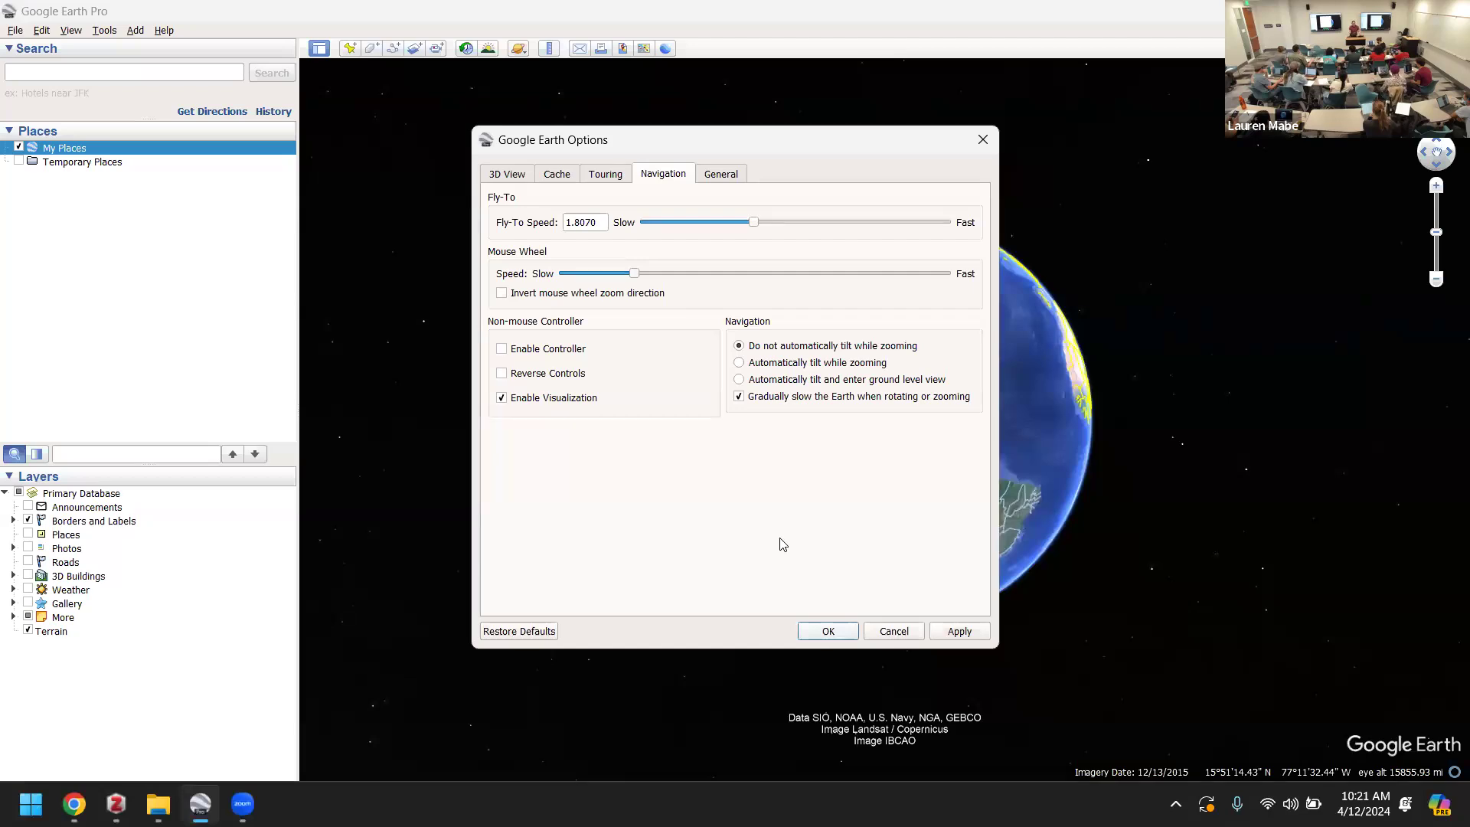
click(824, 629)
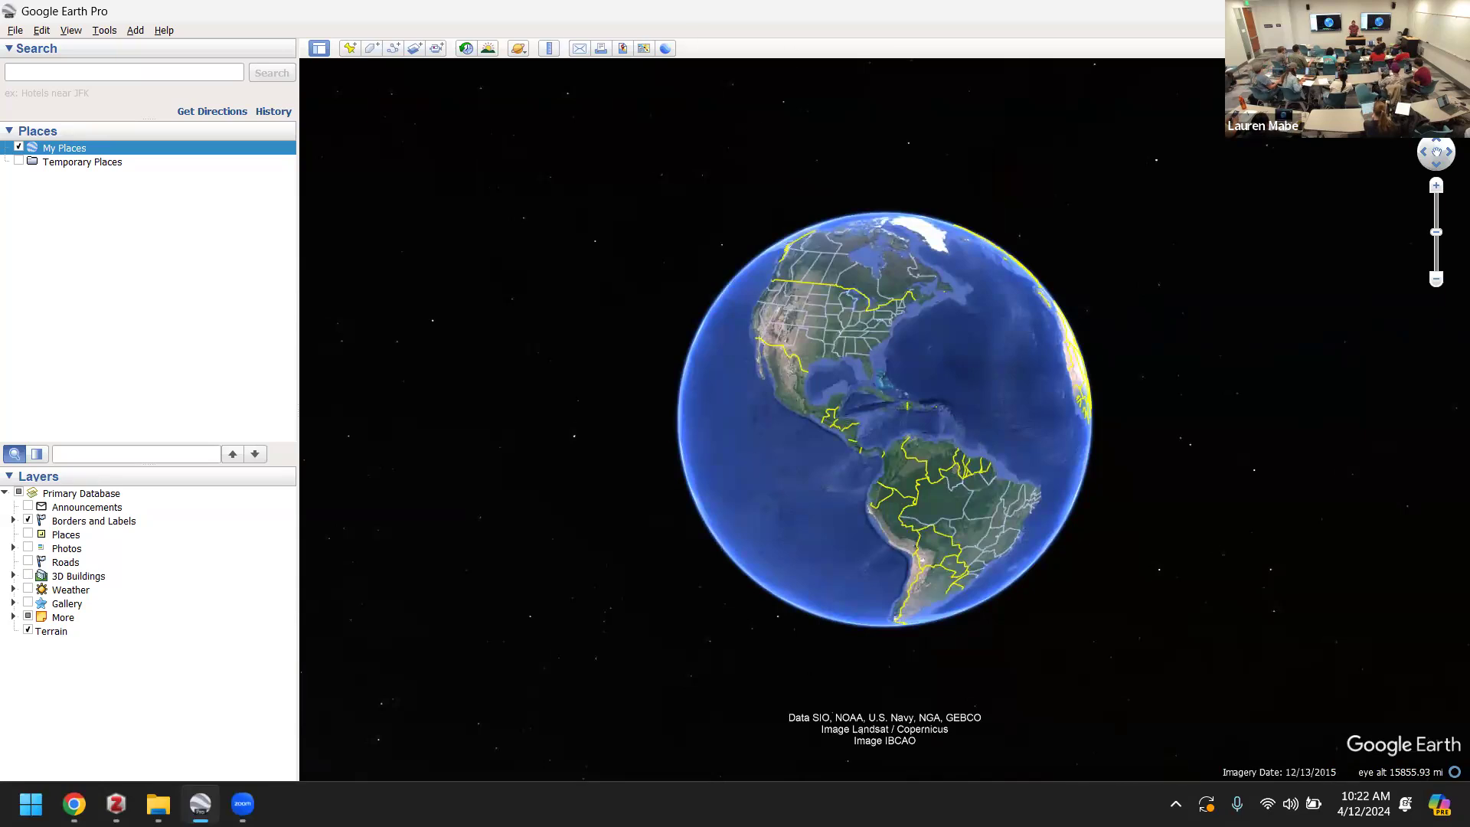
- Switch to the Google Slides presentation in Chrome and present the Setting-Up slide about the layers to turn on
mouse_move(74, 804)
click(103, 708)
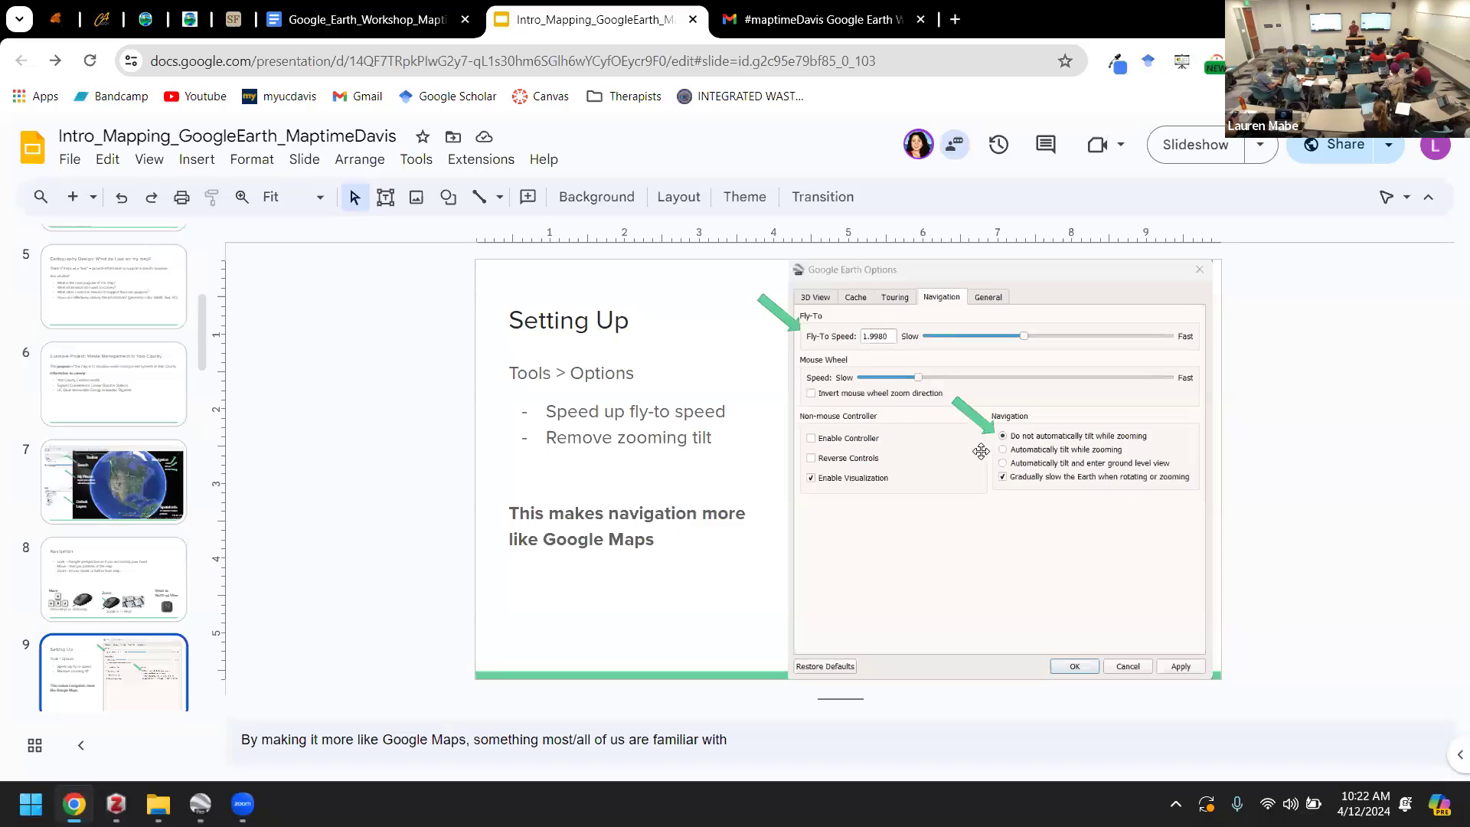
click(1212, 156)
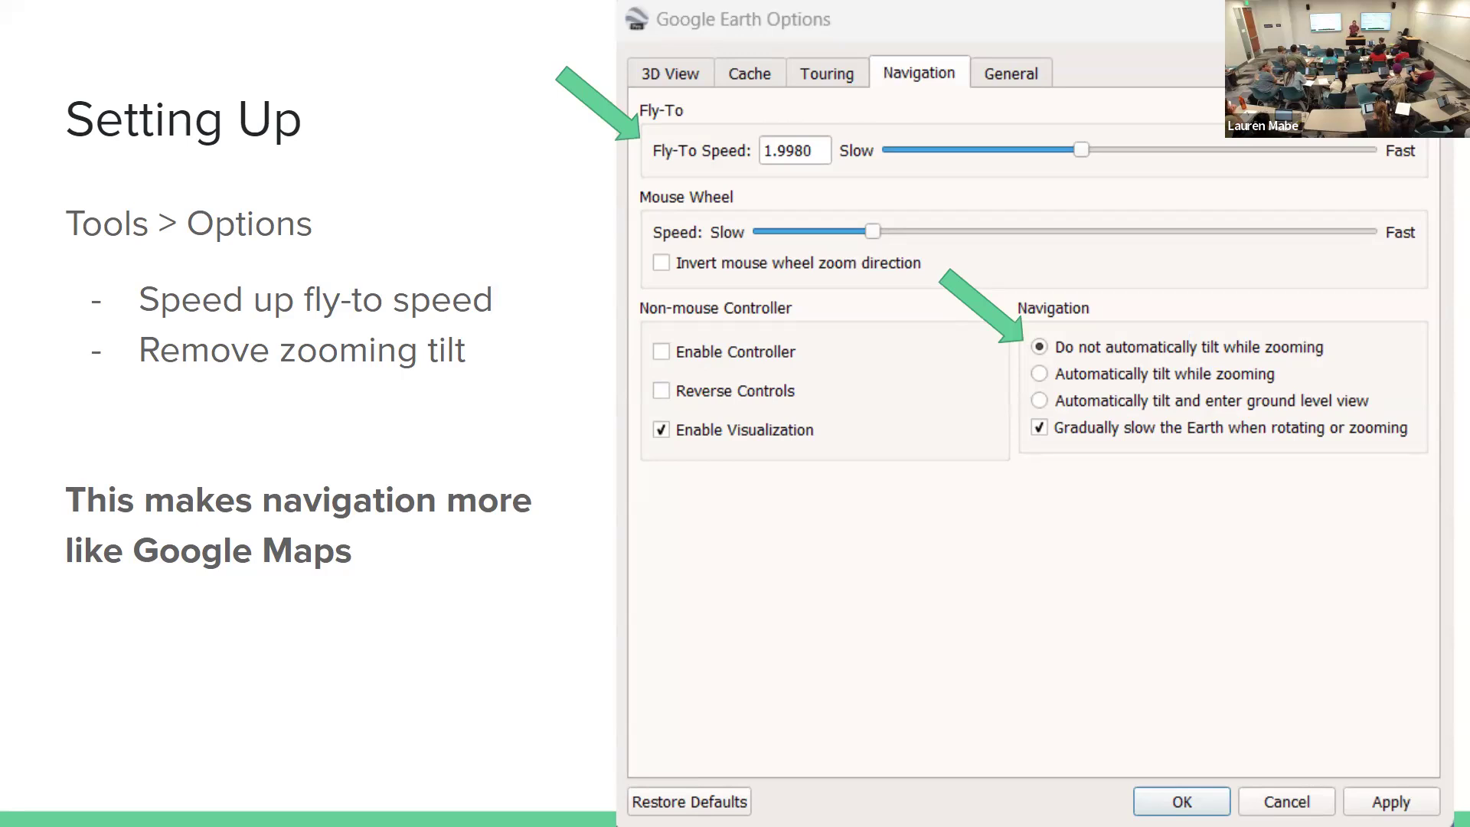
key(Right)
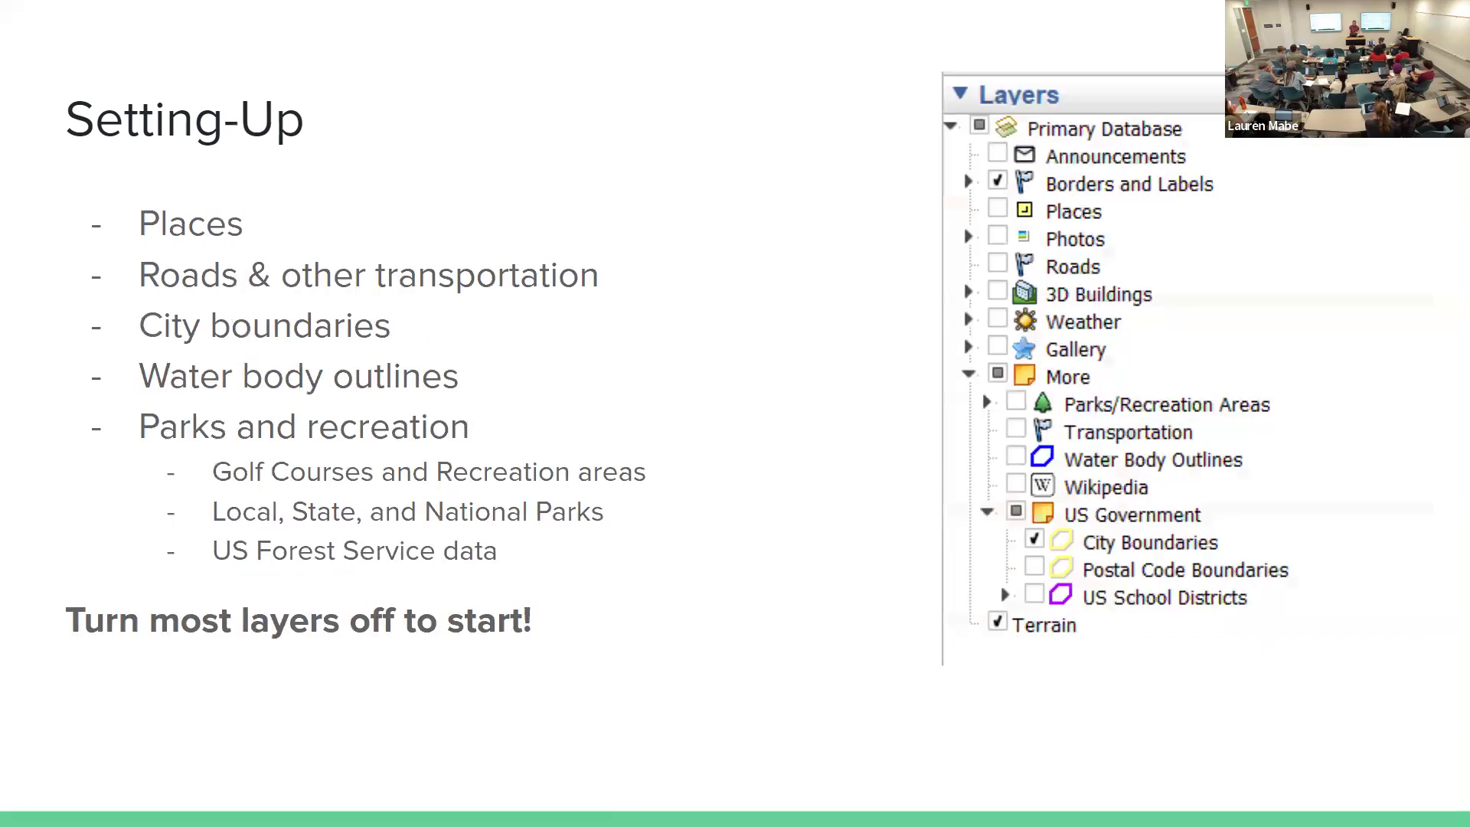
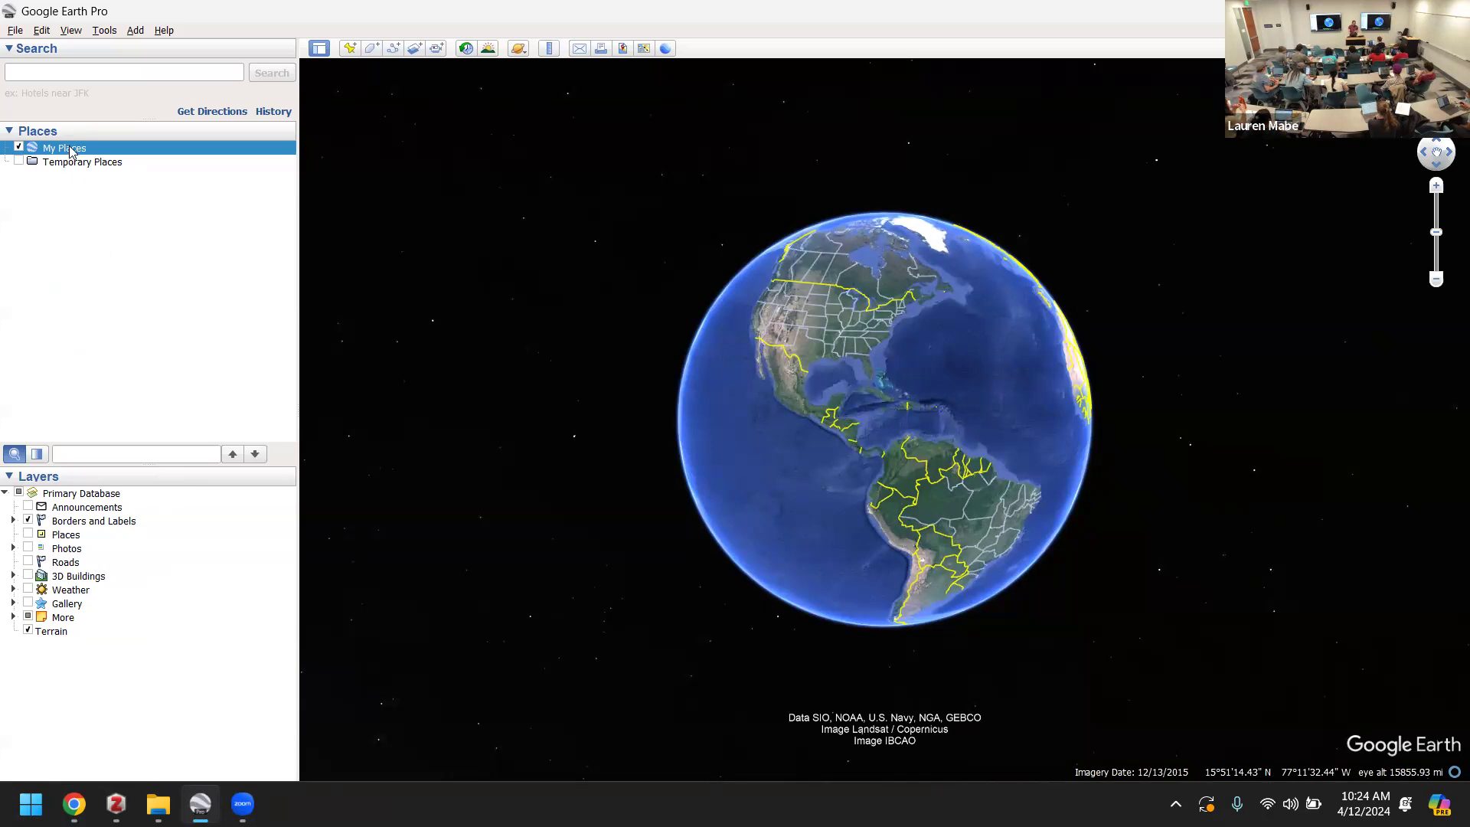
- Create a folder named Waste_Facility_Points inside My Places
right_click(69, 150)
mouse_move(115, 154)
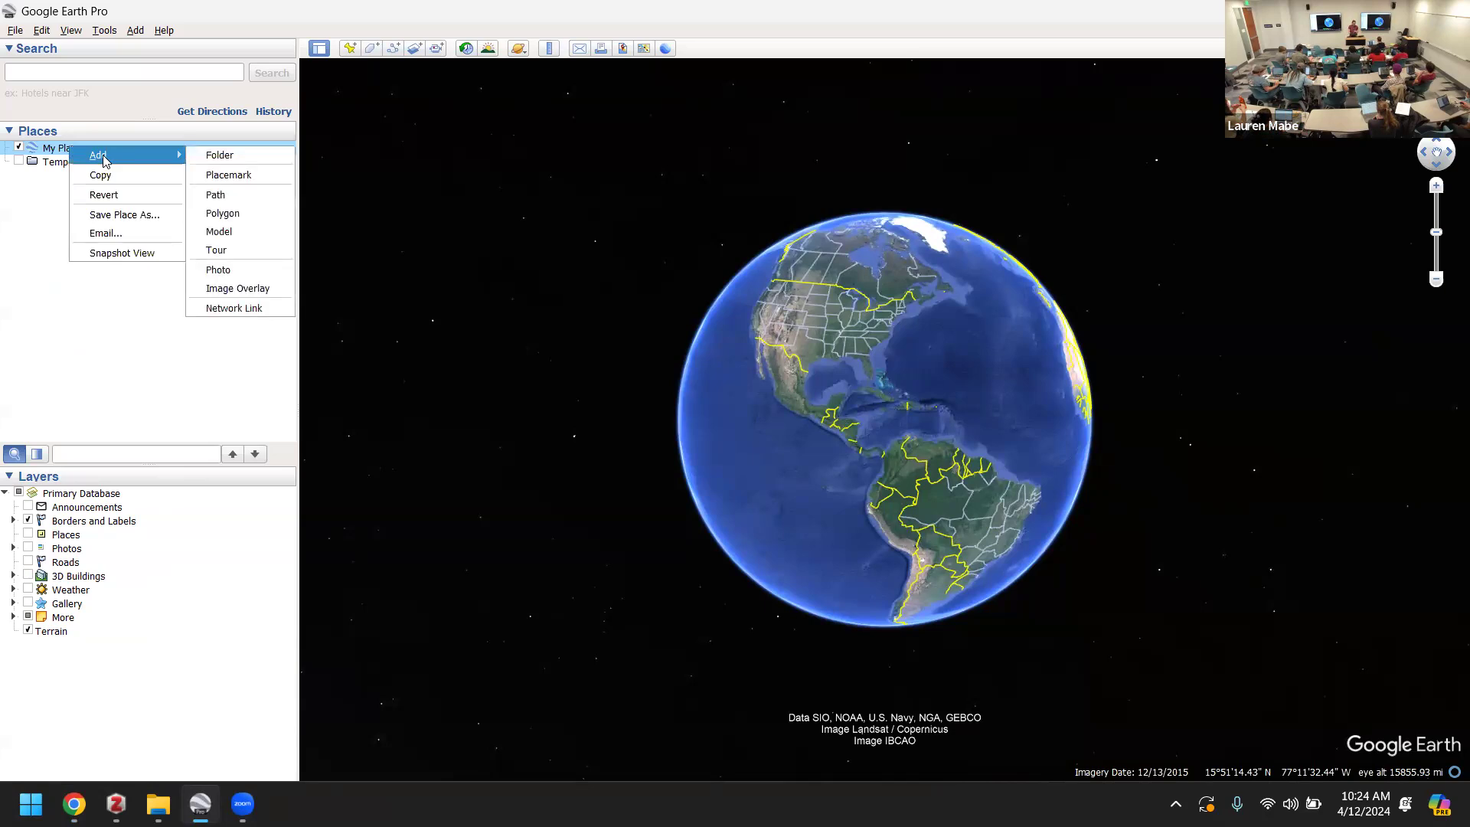
click(233, 155)
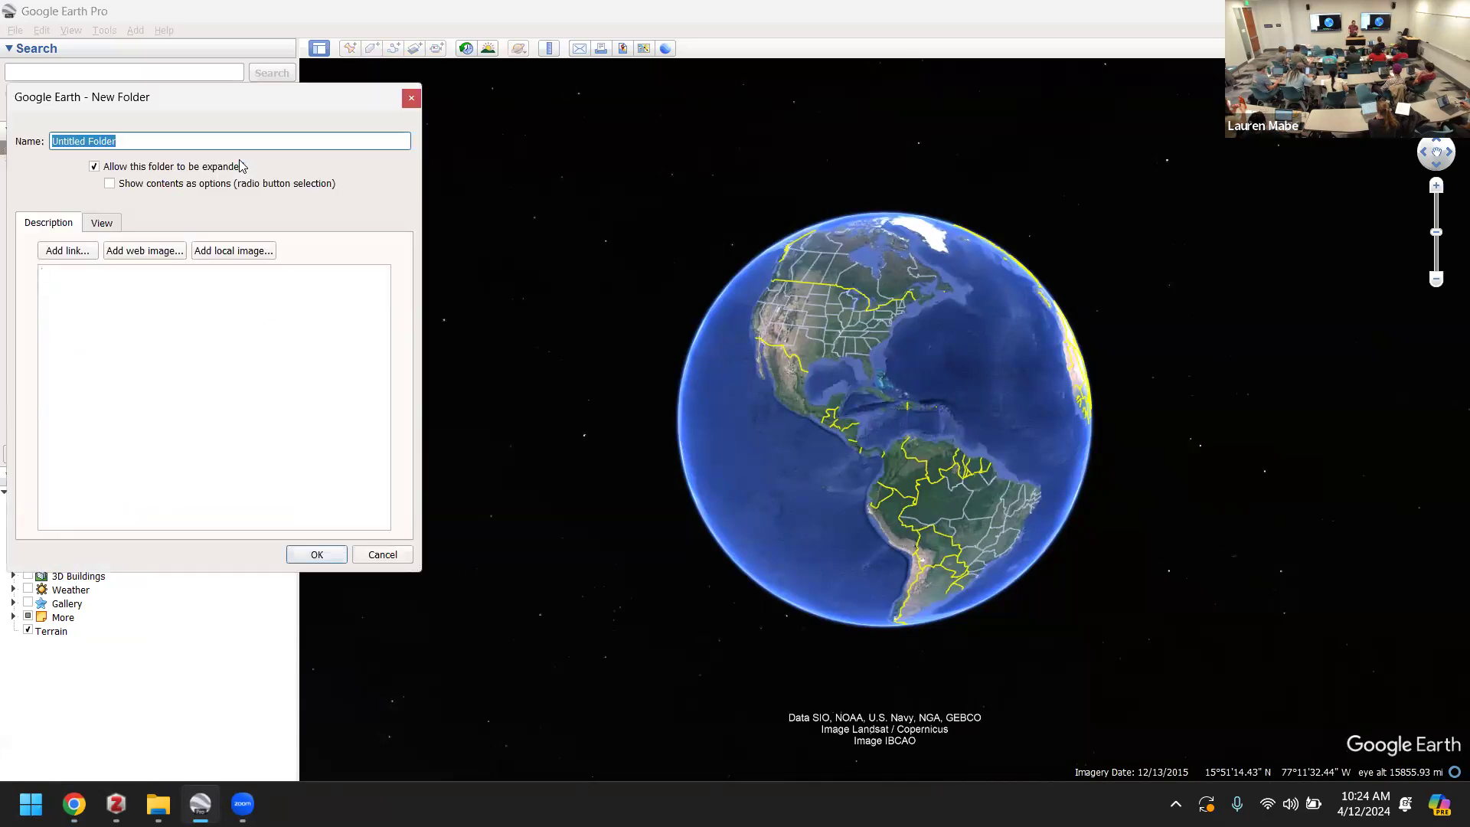
text(Waste)
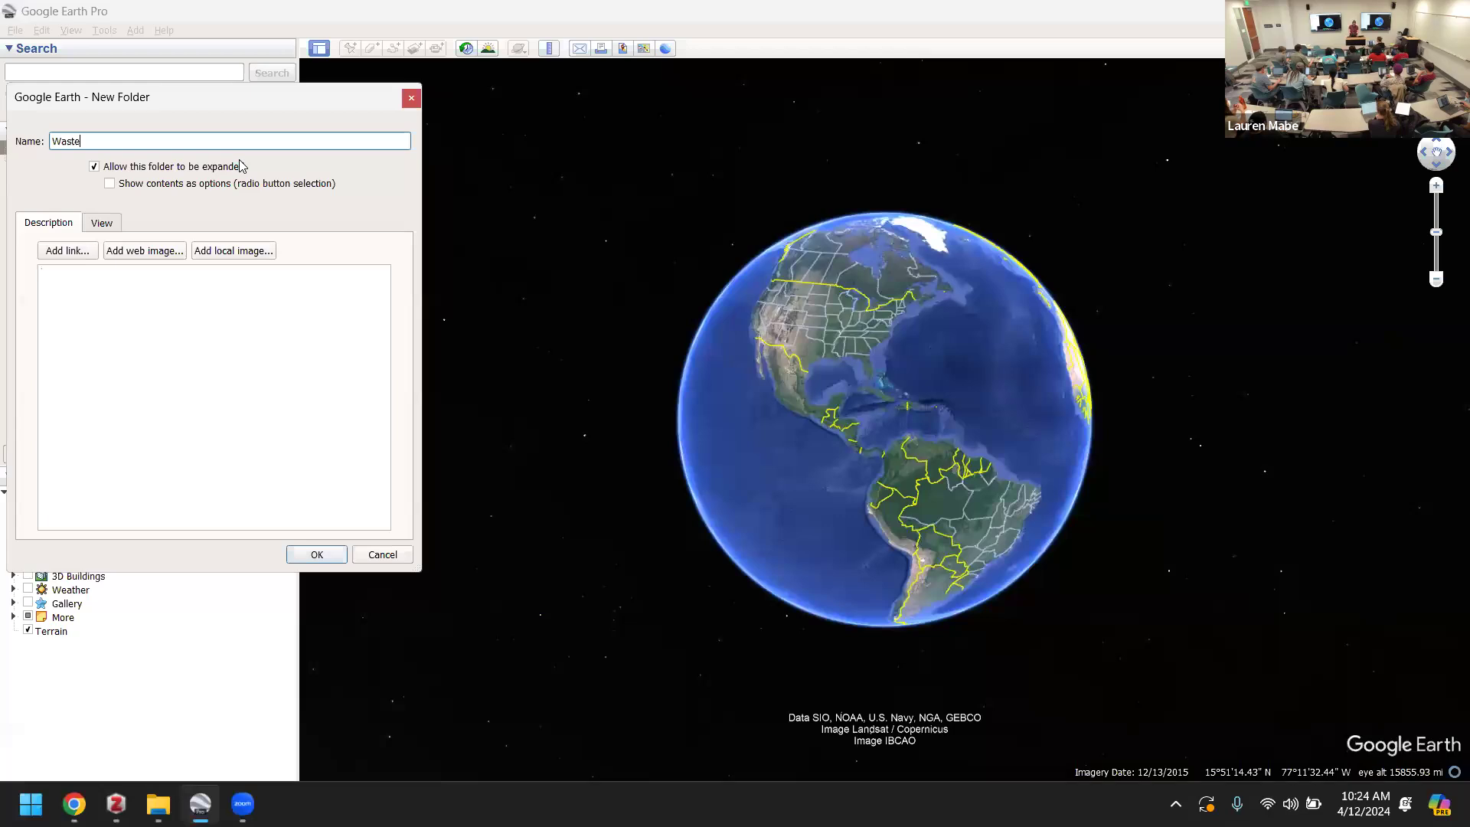
text(_Facility_)
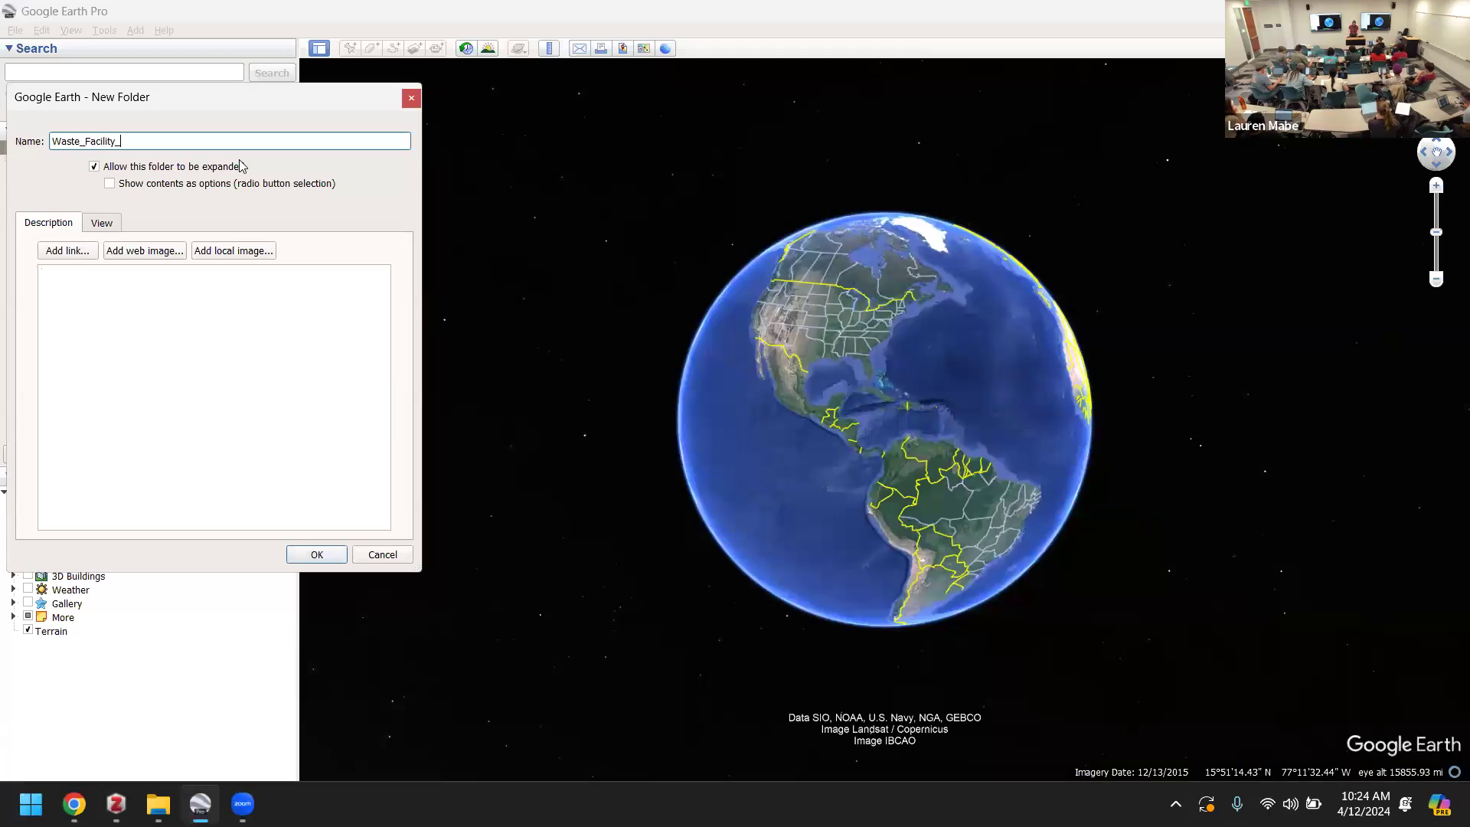
text(Points)
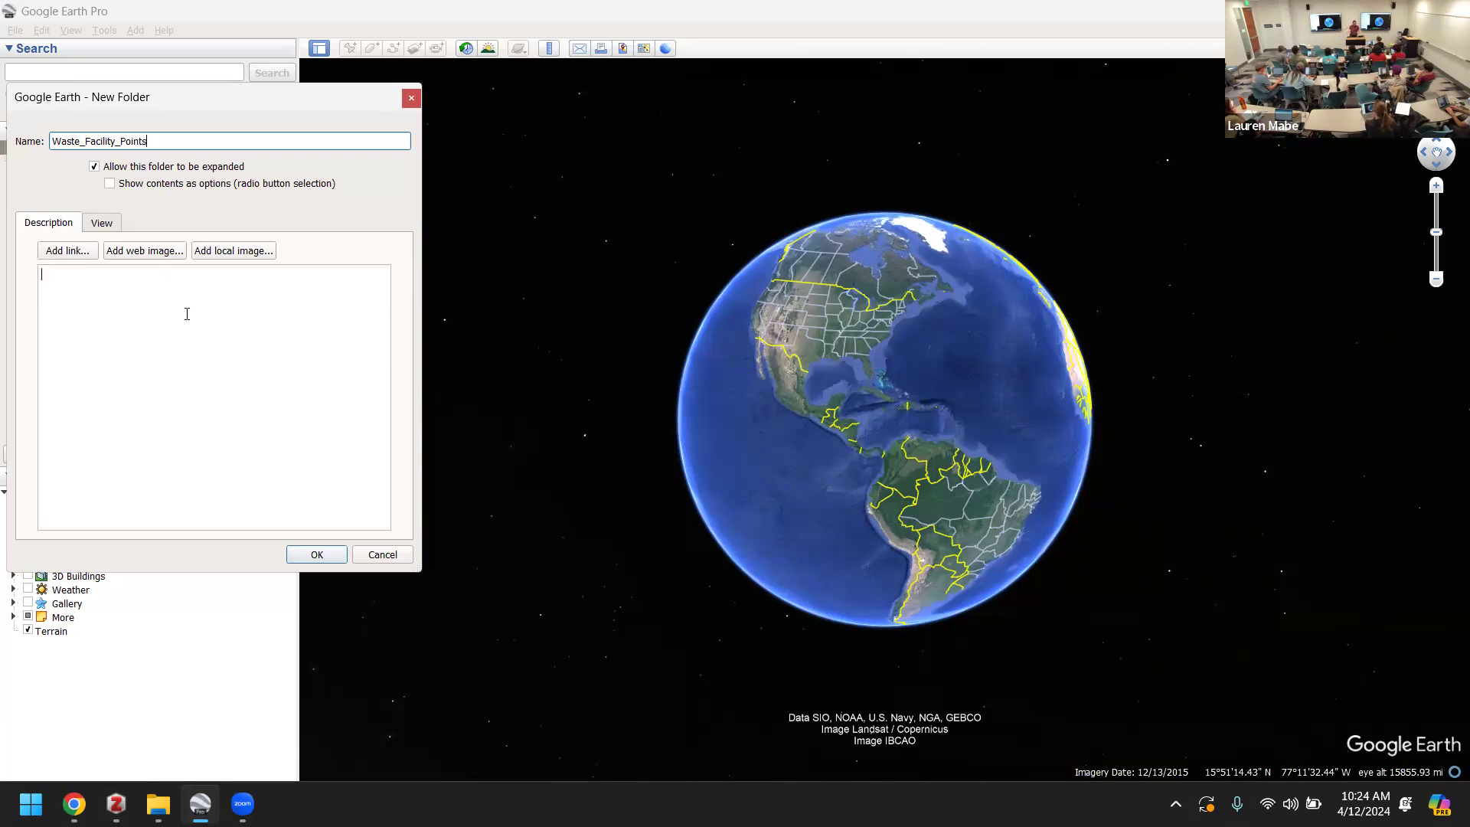
click(313, 554)
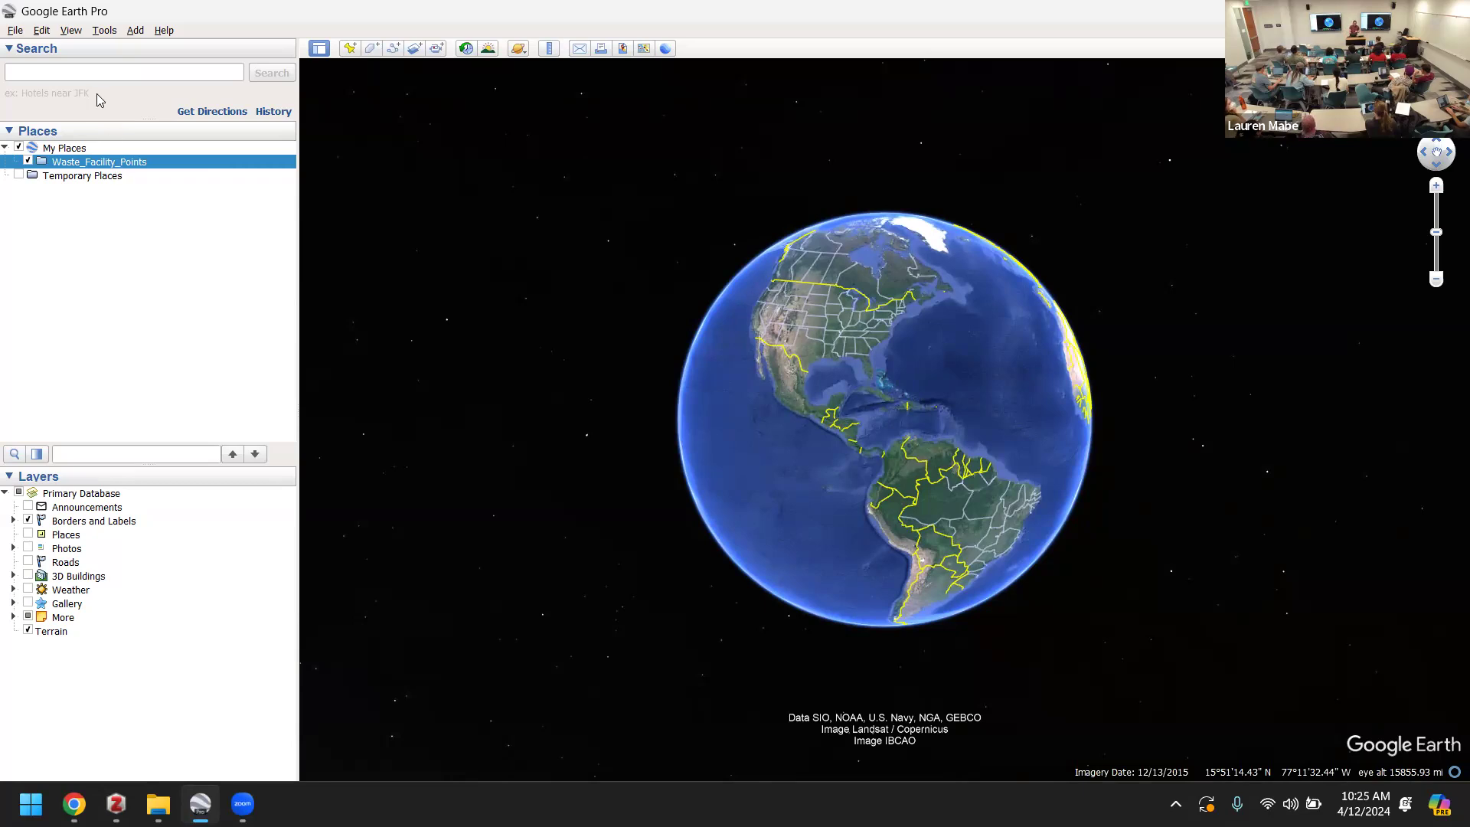
- Search for "esparto transfer" and fly to the suggested Esparto Convenience Center on County Road 19A, Esparto, CA
click(93, 72)
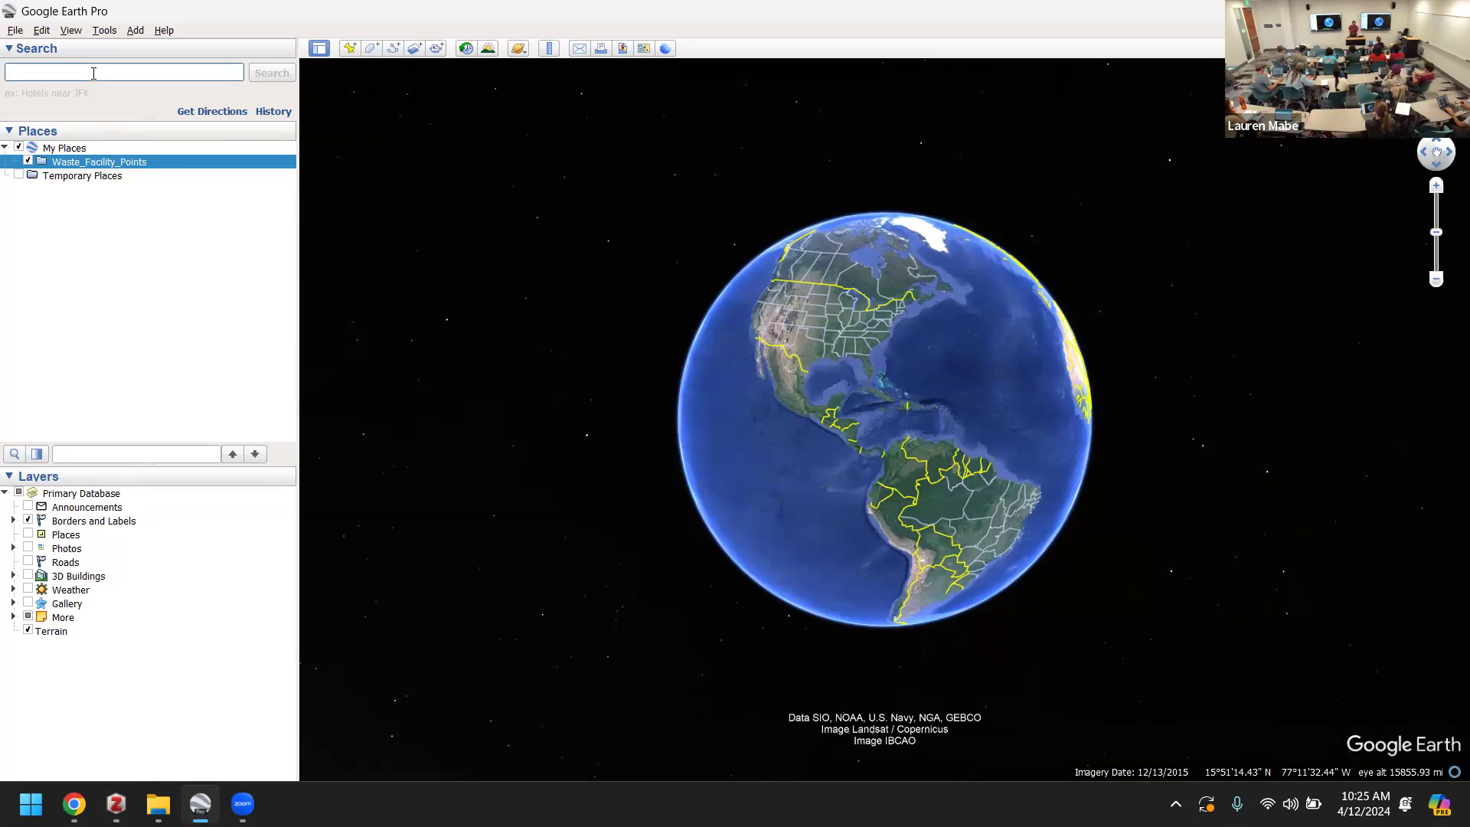
text(espar)
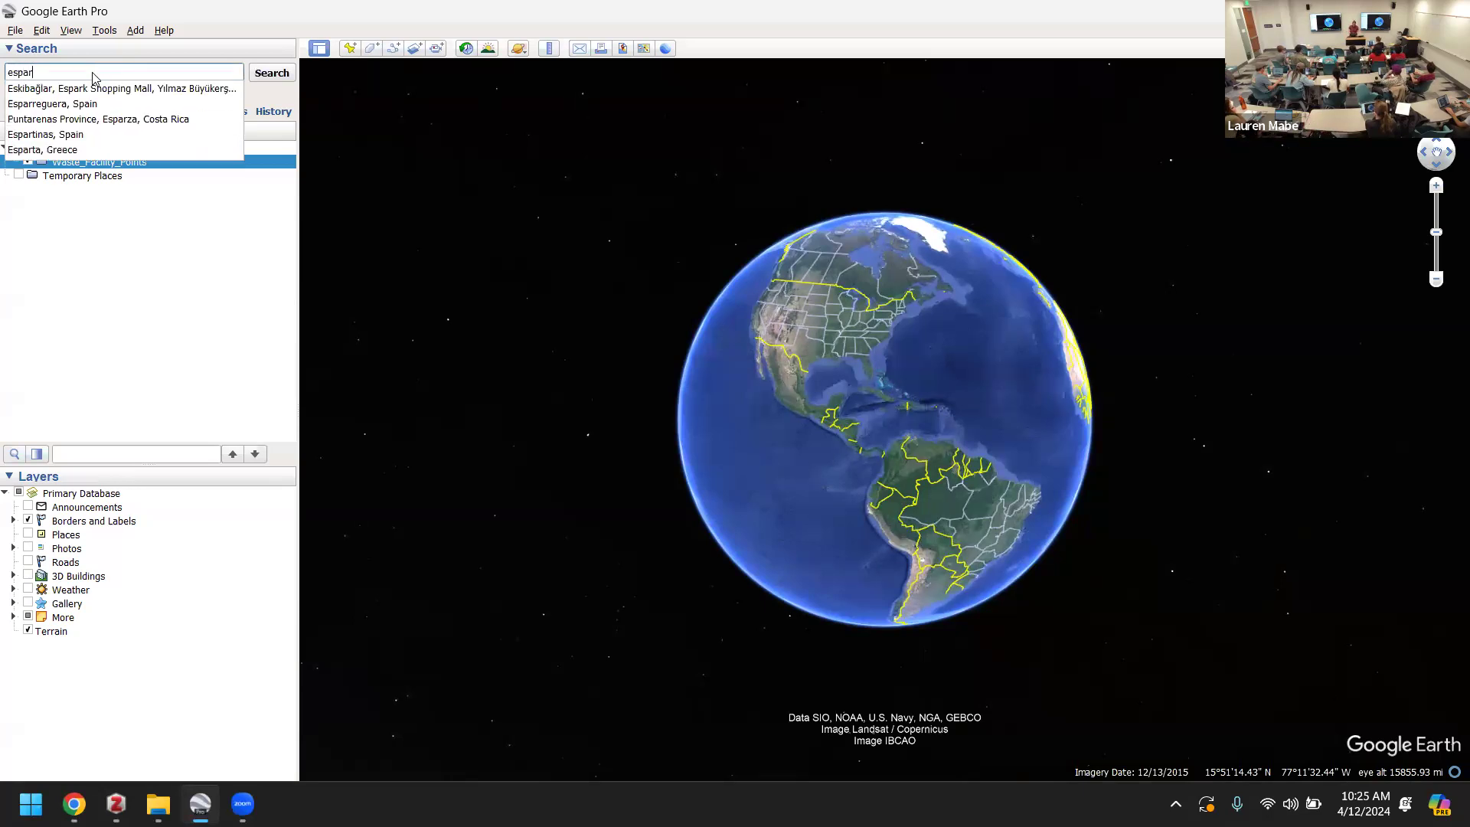
text(to transfer)
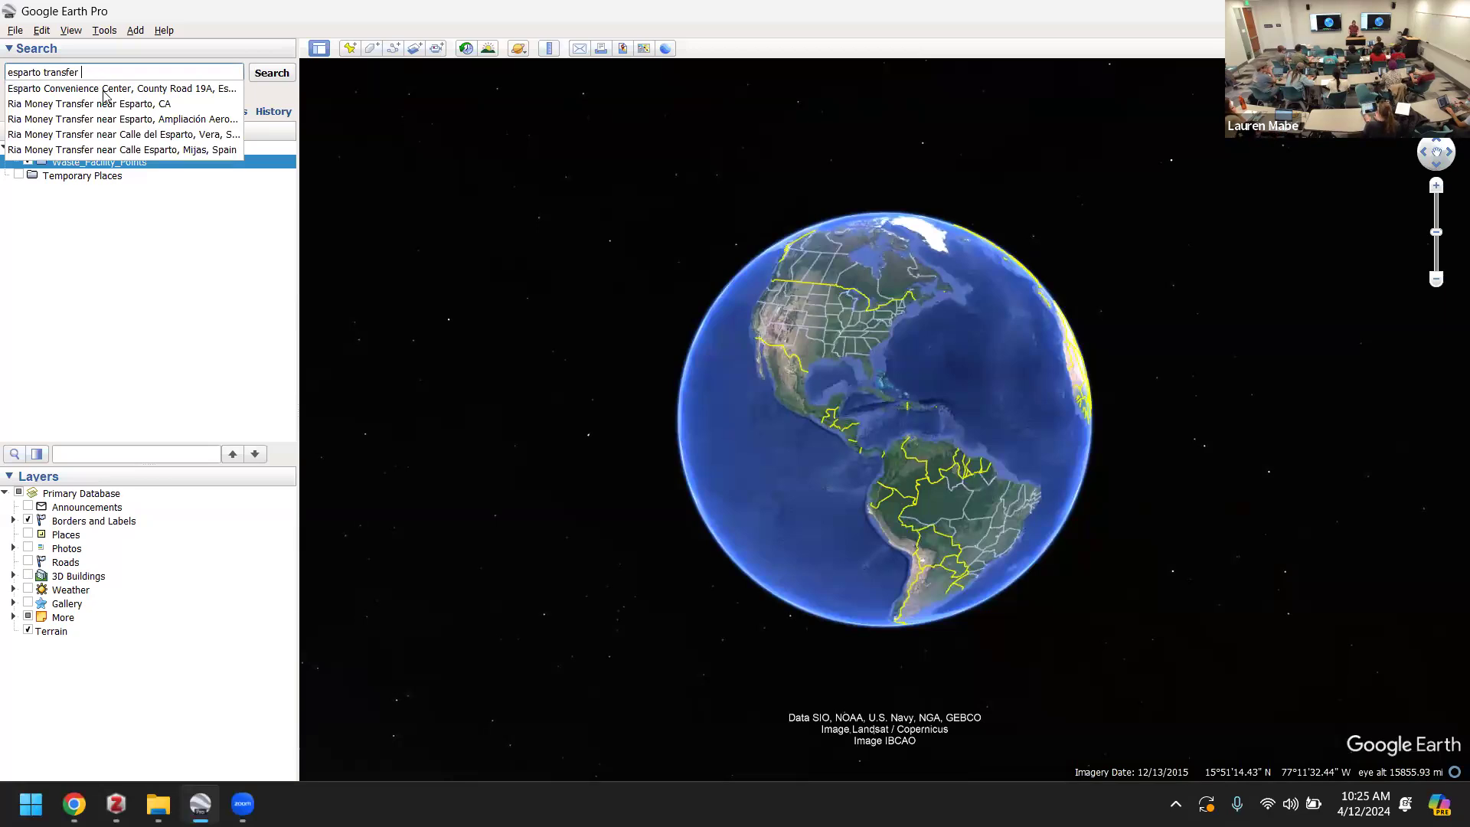
click(105, 88)
click(281, 78)
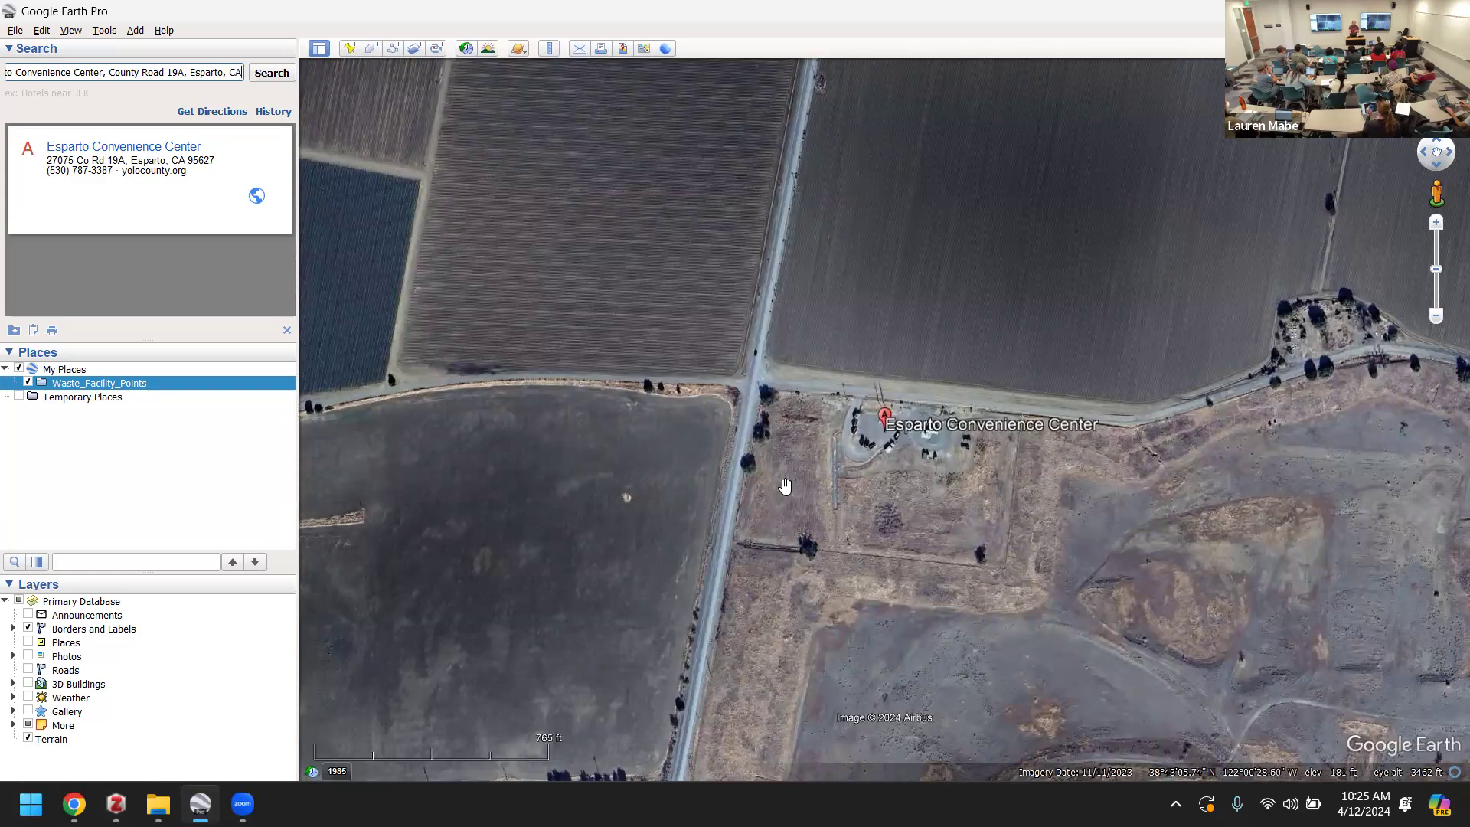
- Start a new placemark in the Waste_Facility_Points folder at the found facility and name it Esparto Transfer Station
right_click(85, 386)
mouse_move(138, 391)
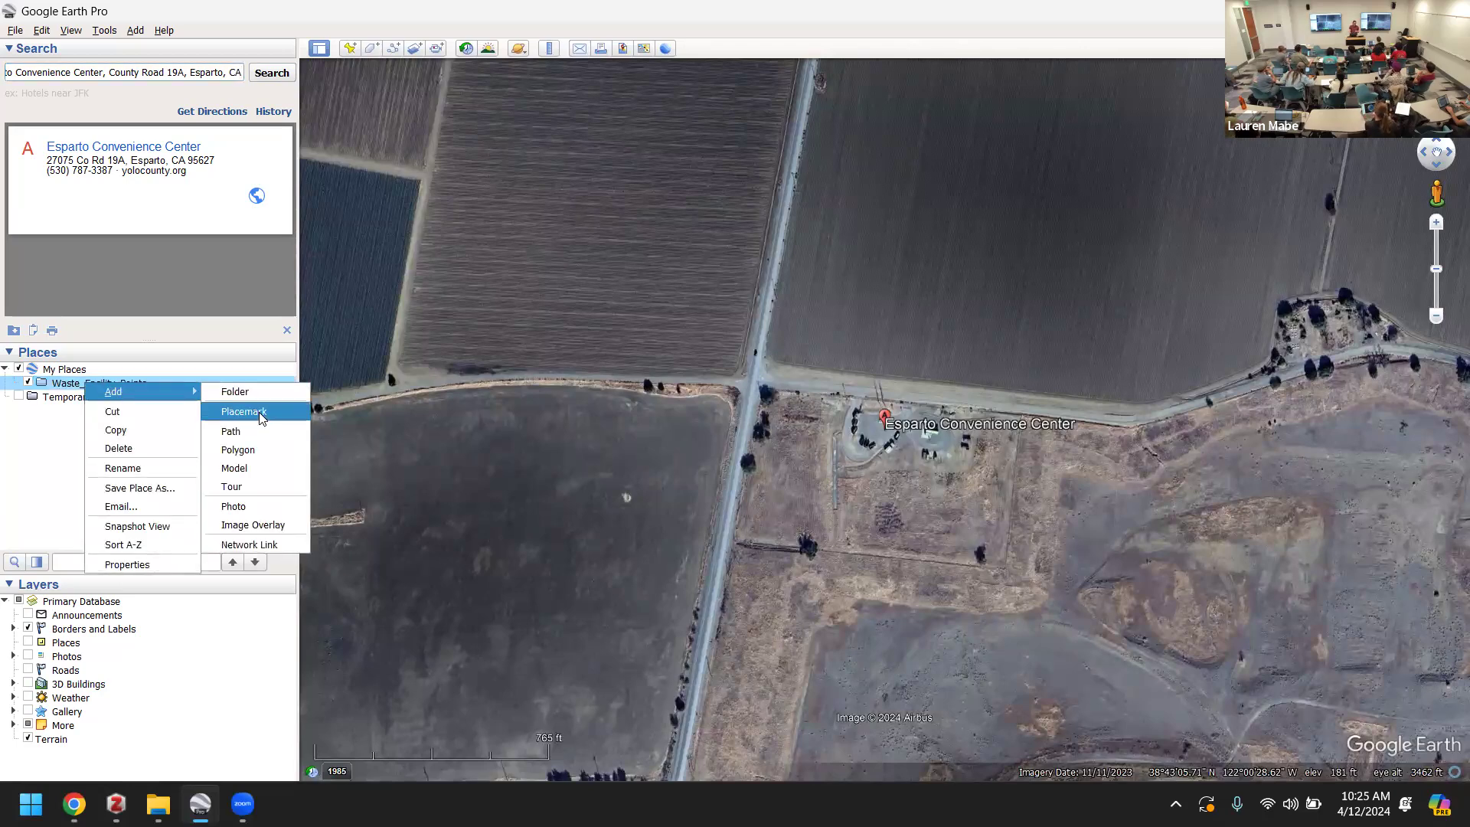
click(77, 387)
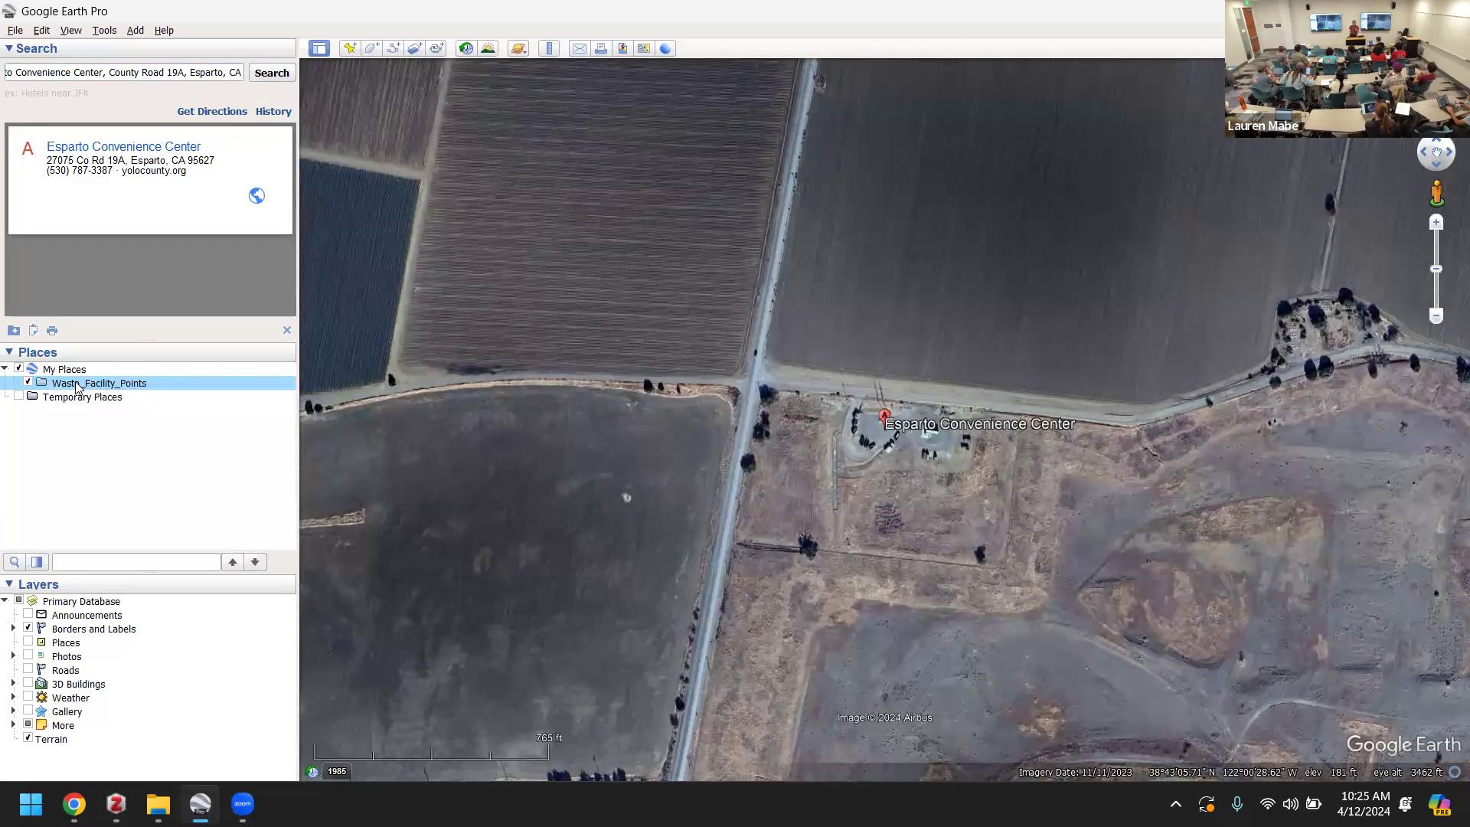
click(349, 49)
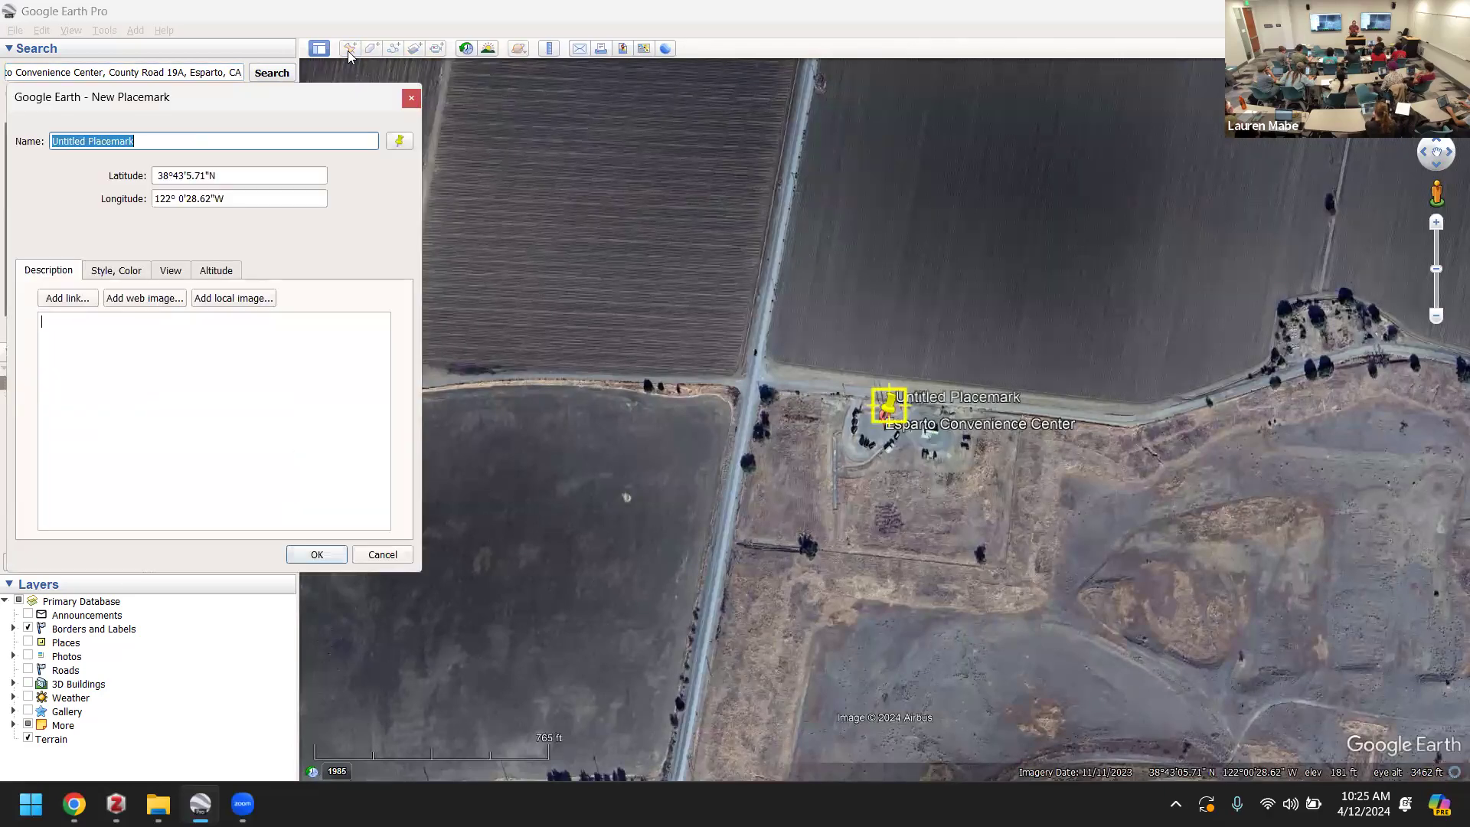
text(E)
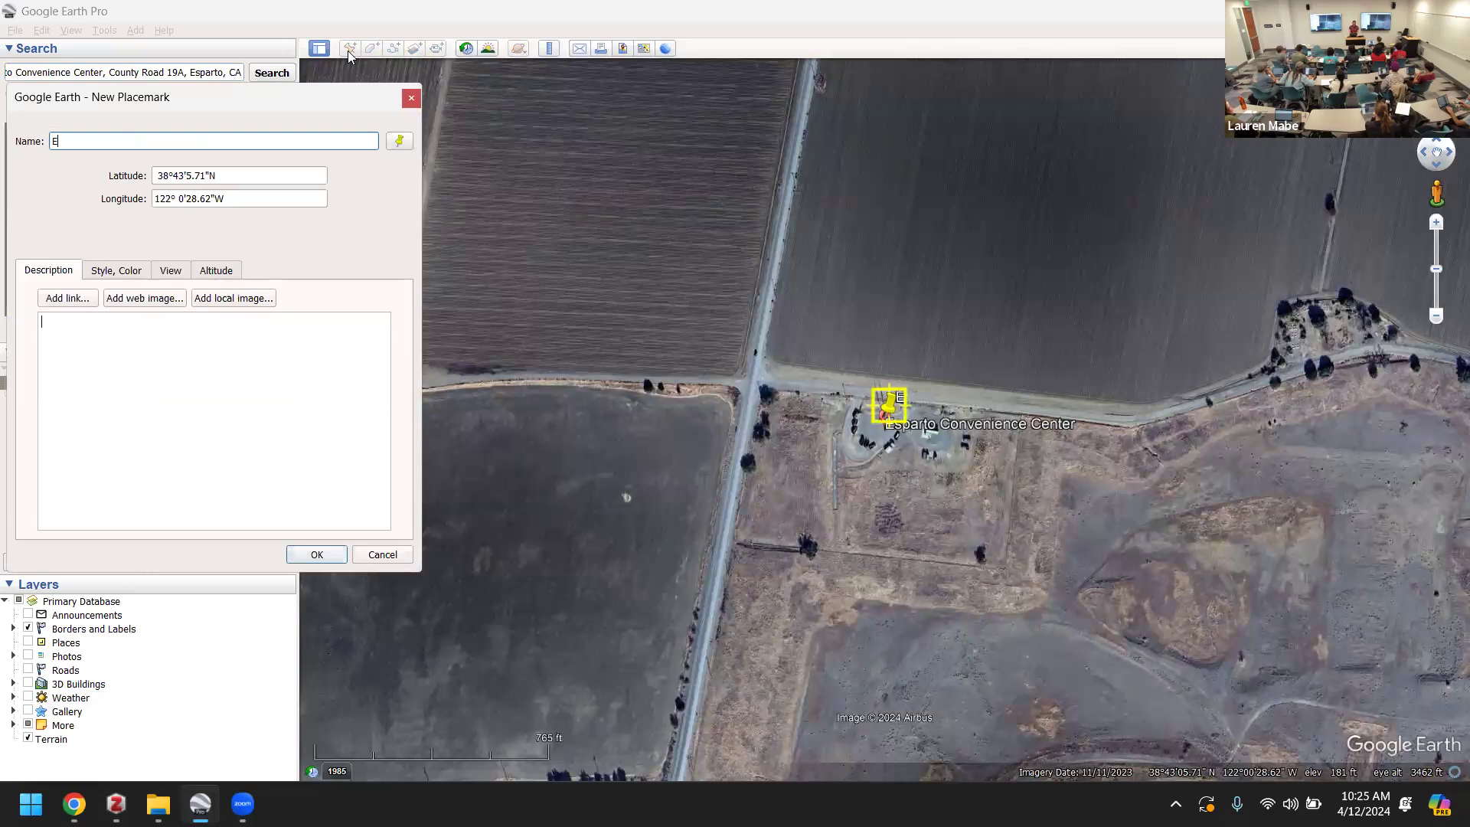
text(sparto)
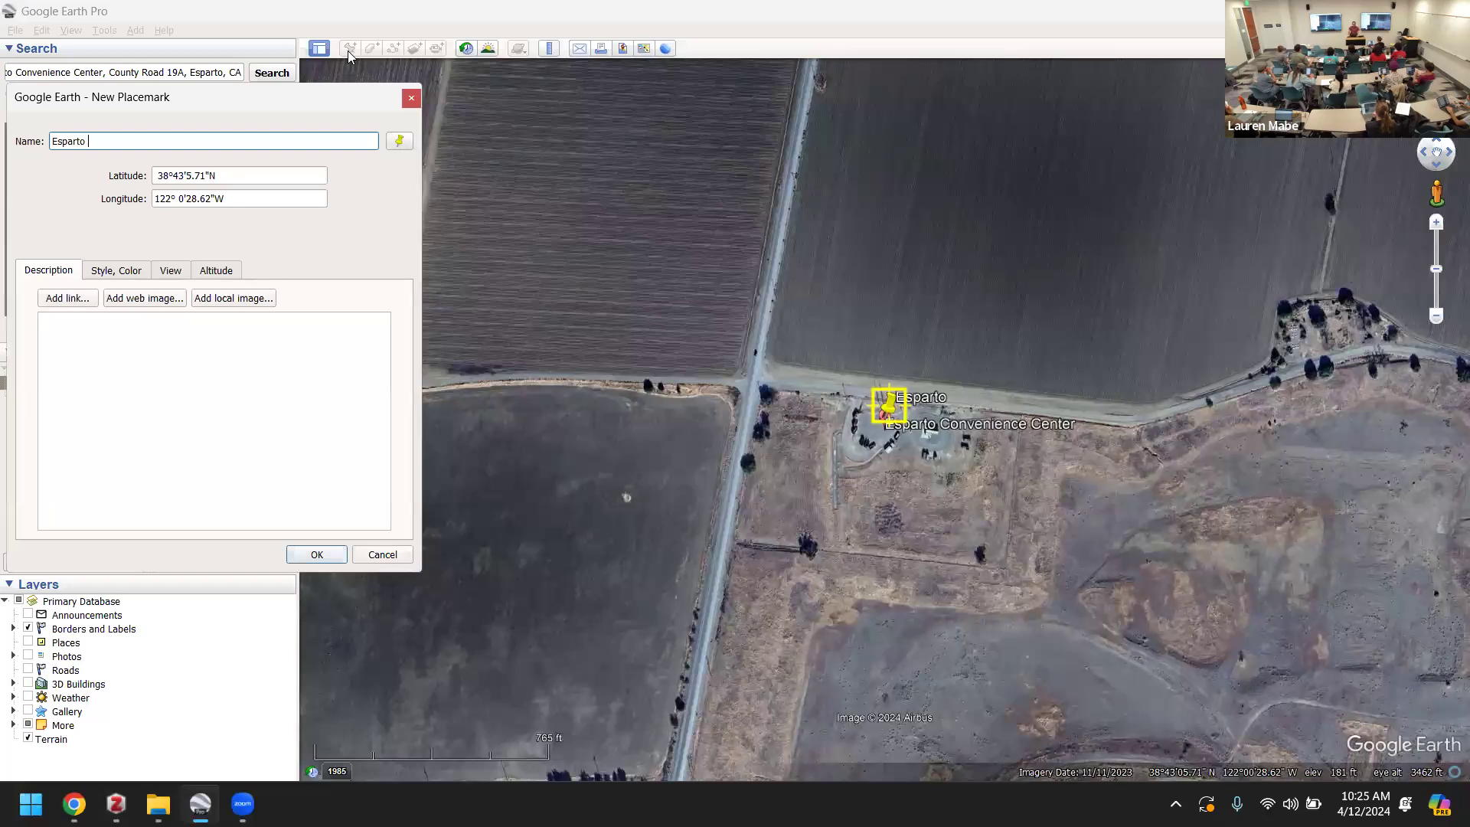
text(Transf)
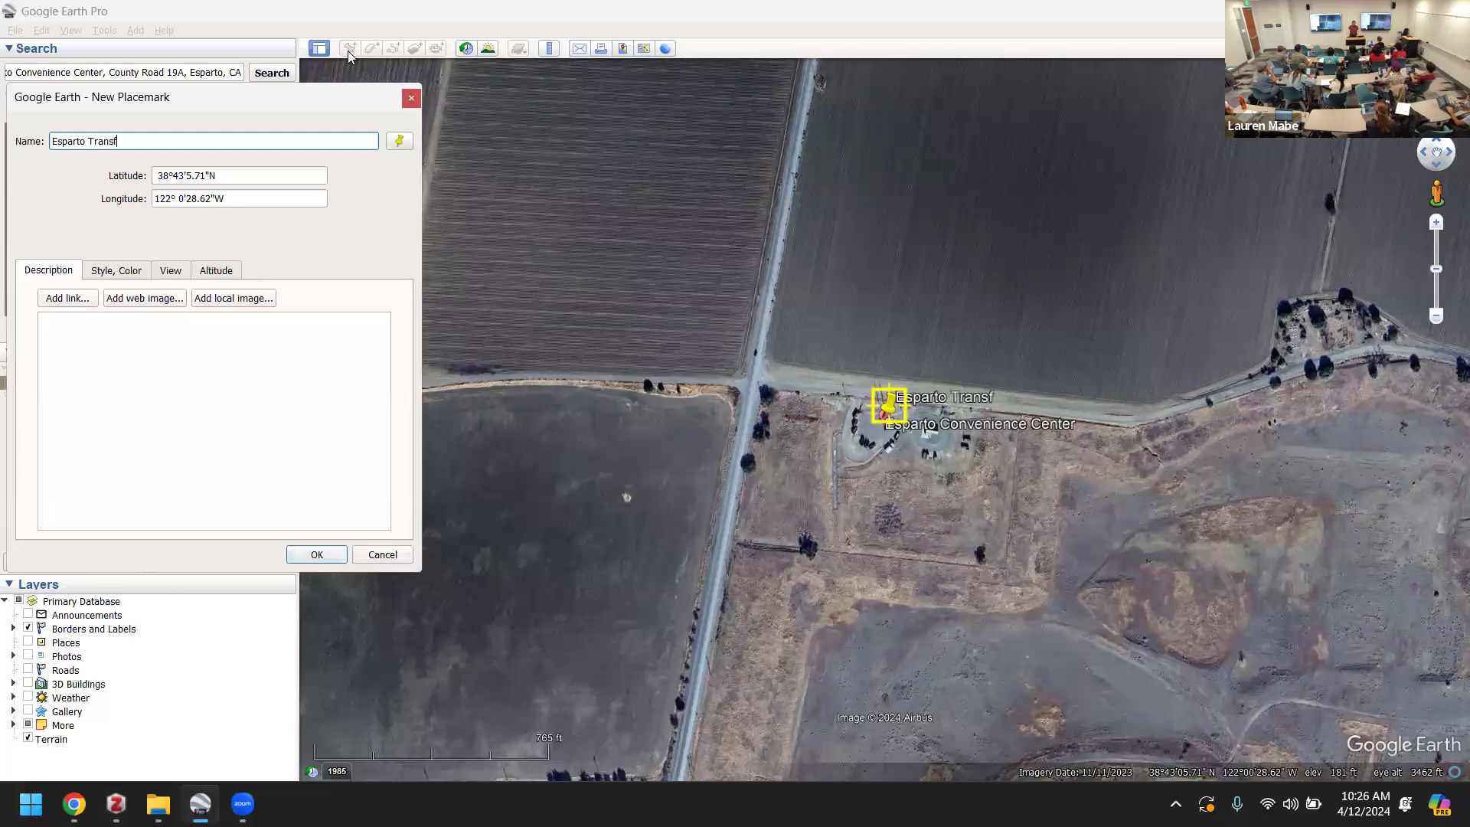
text(er Station)
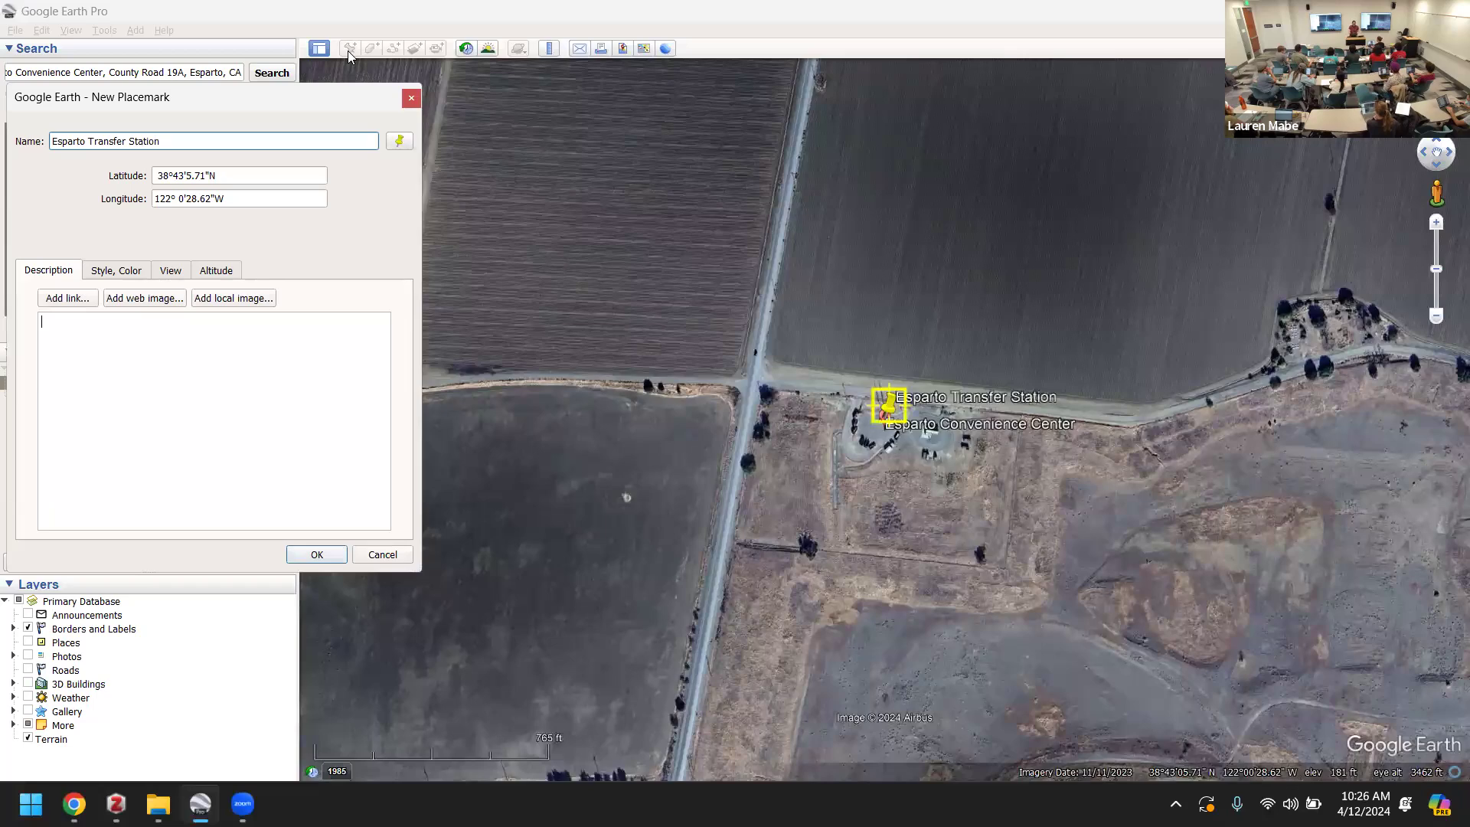
- Change the new placemark's icon to the black placemark_circle symbol and save the placemark
click(398, 142)
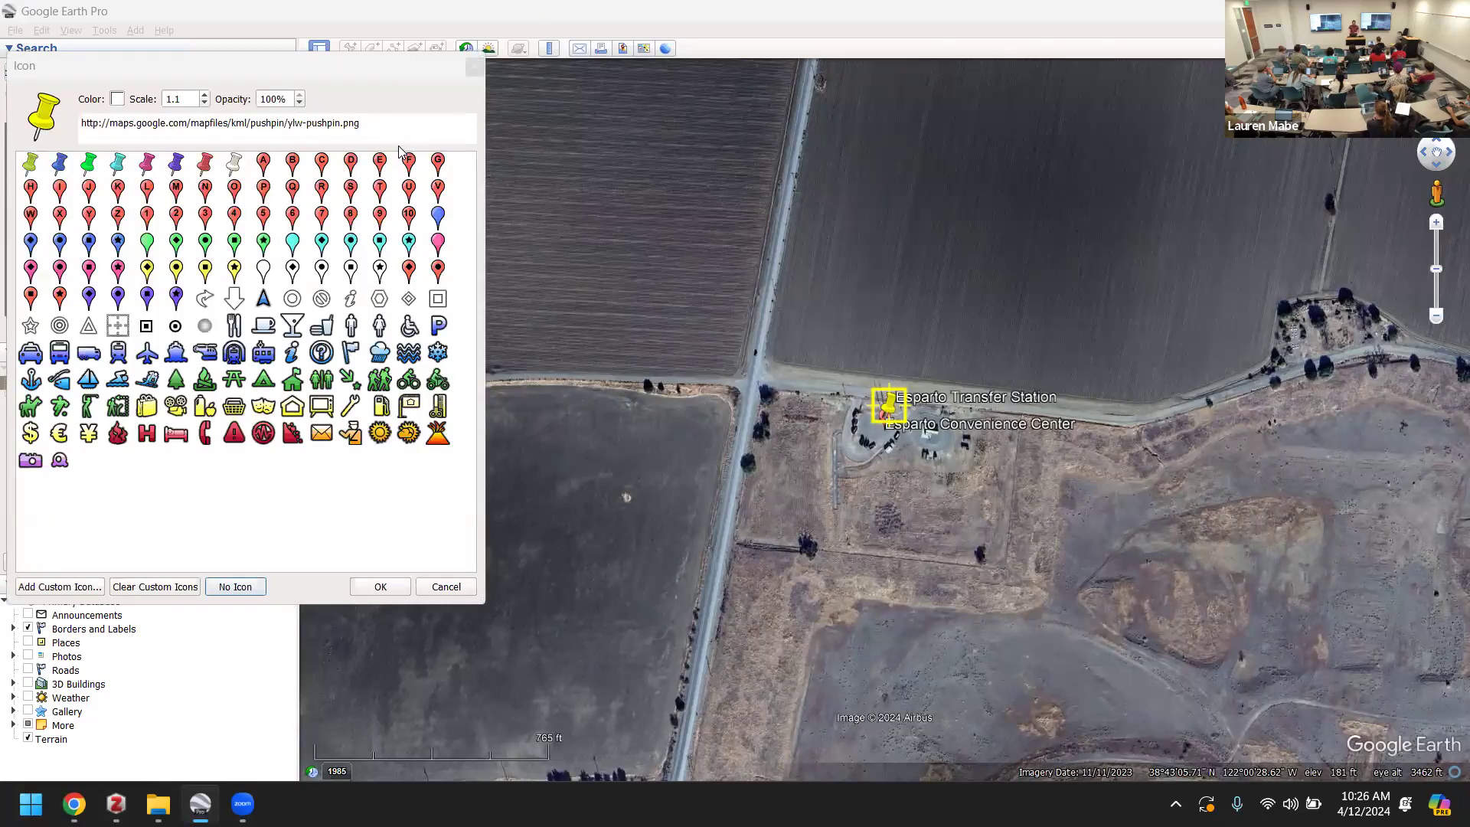
click(475, 67)
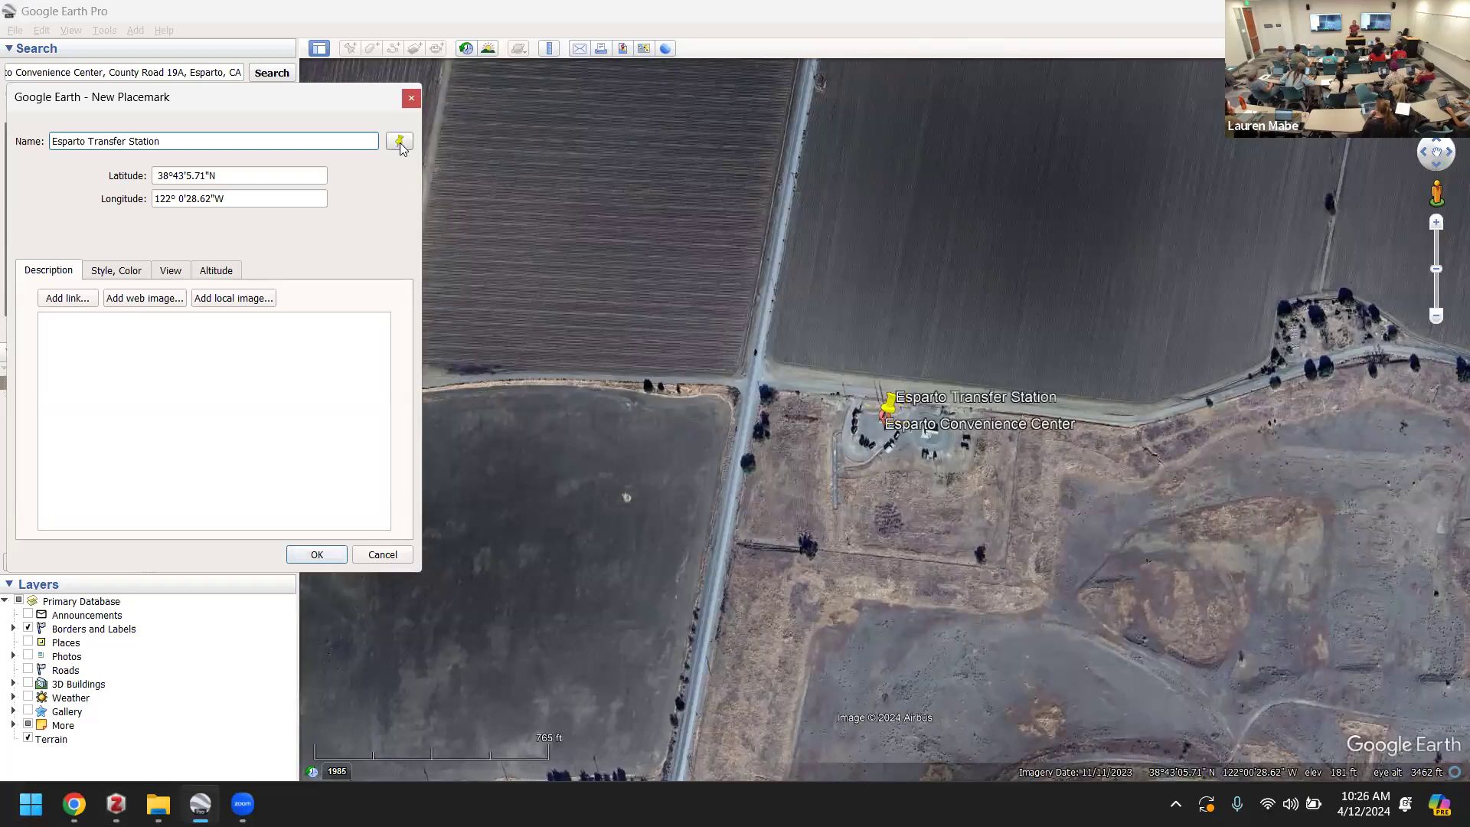
click(399, 141)
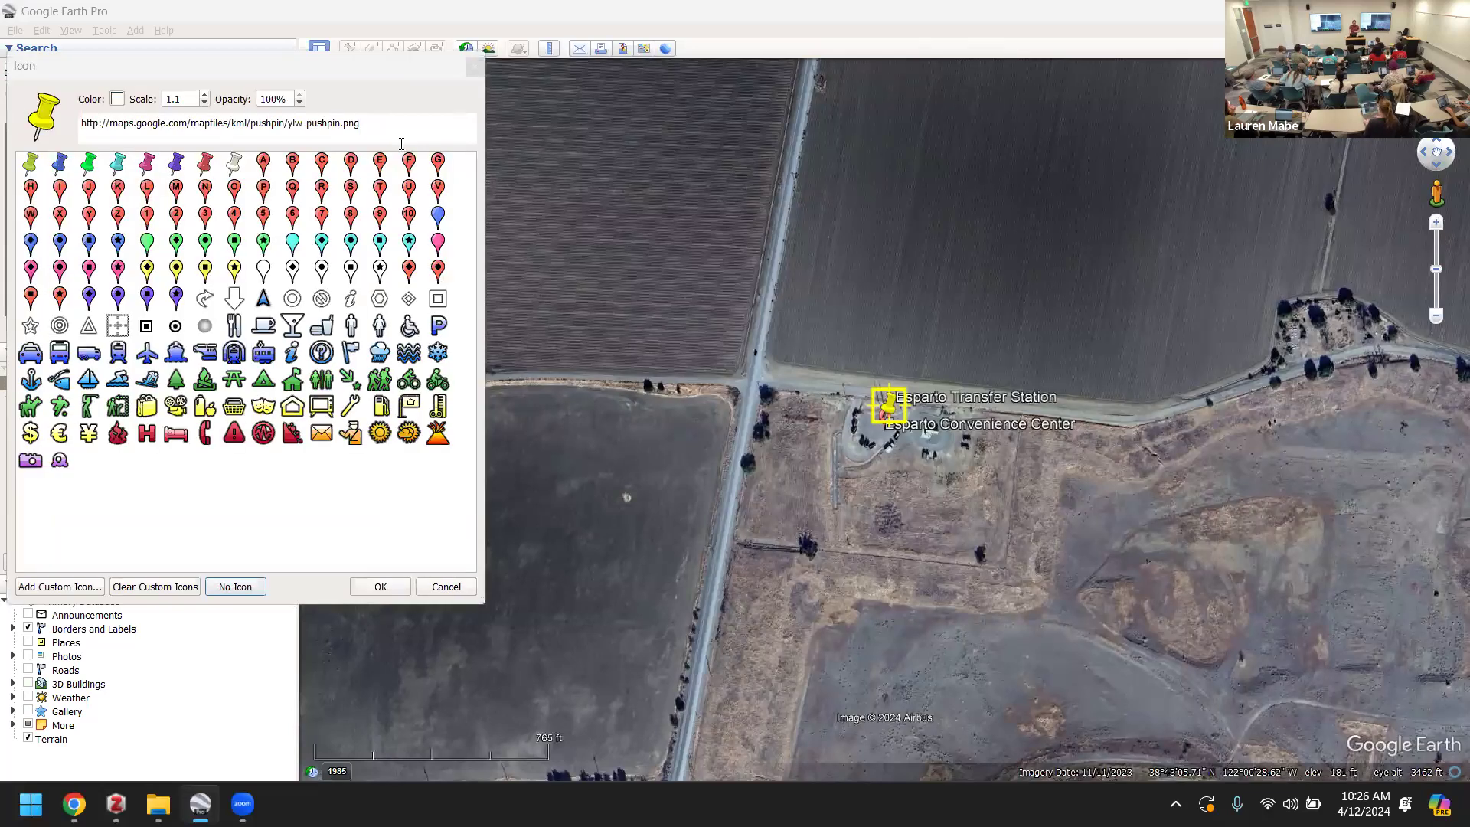
click(175, 326)
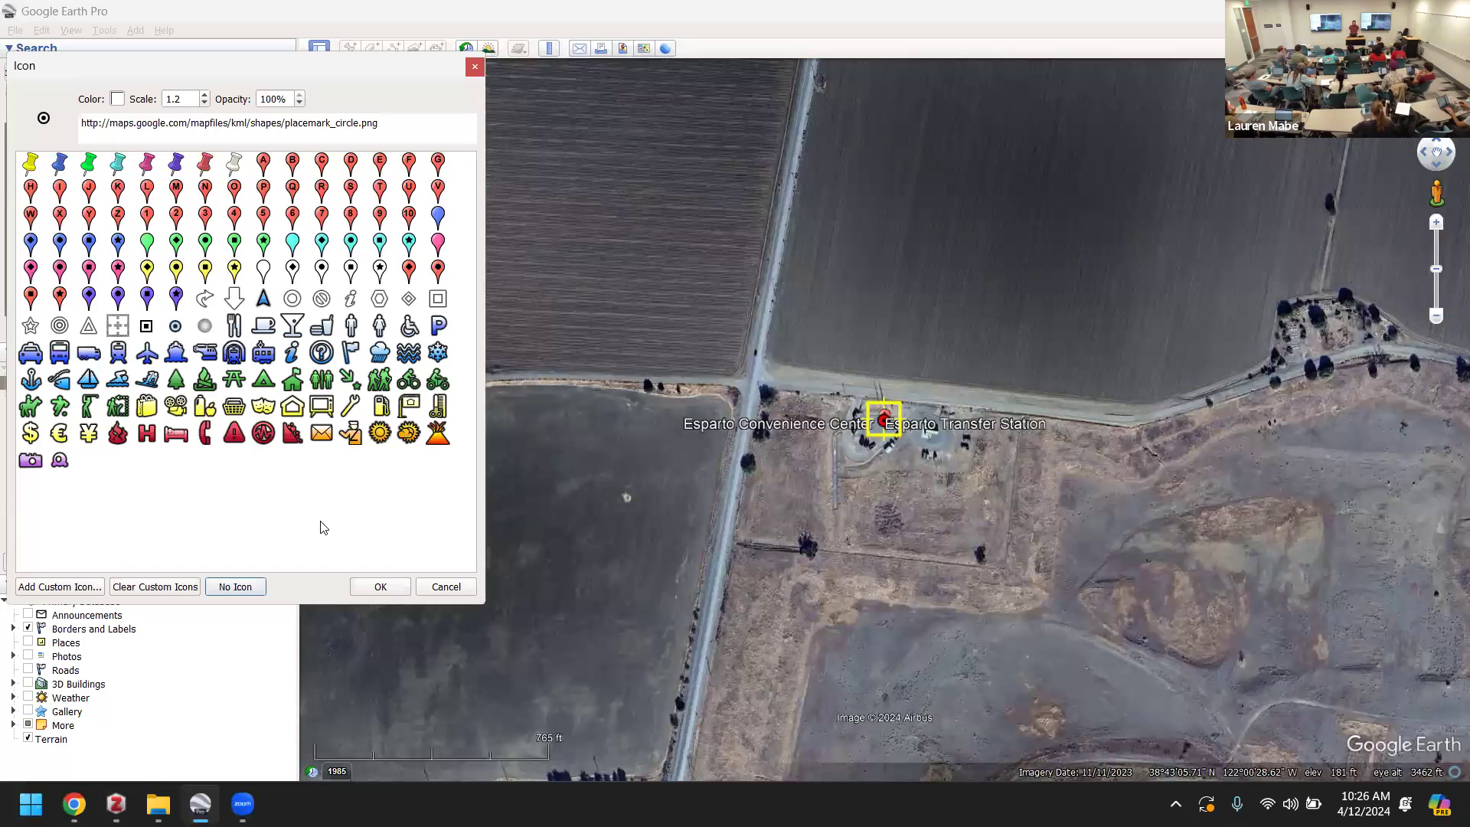
click(362, 587)
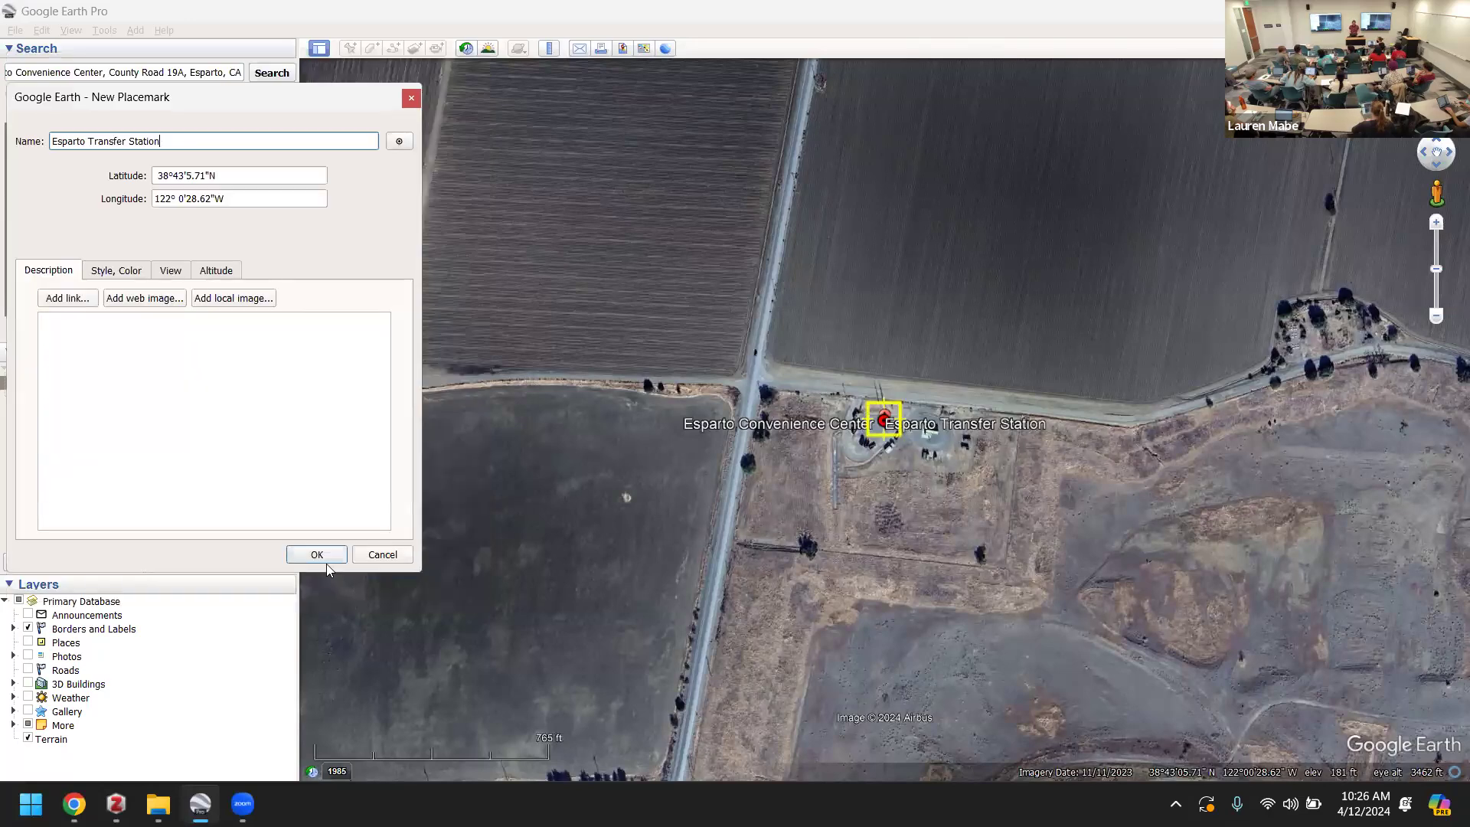
click(272, 452)
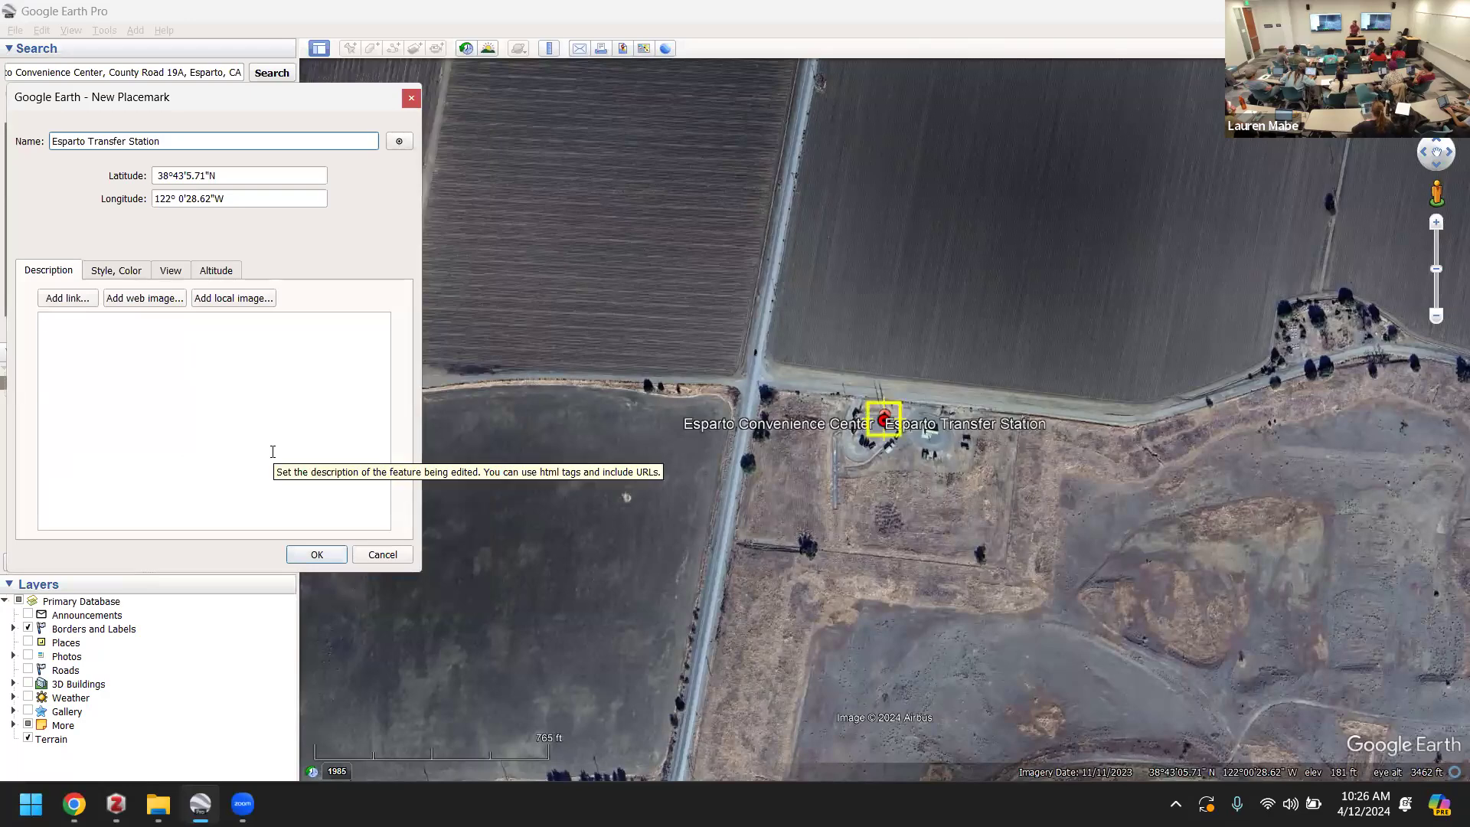
click(307, 553)
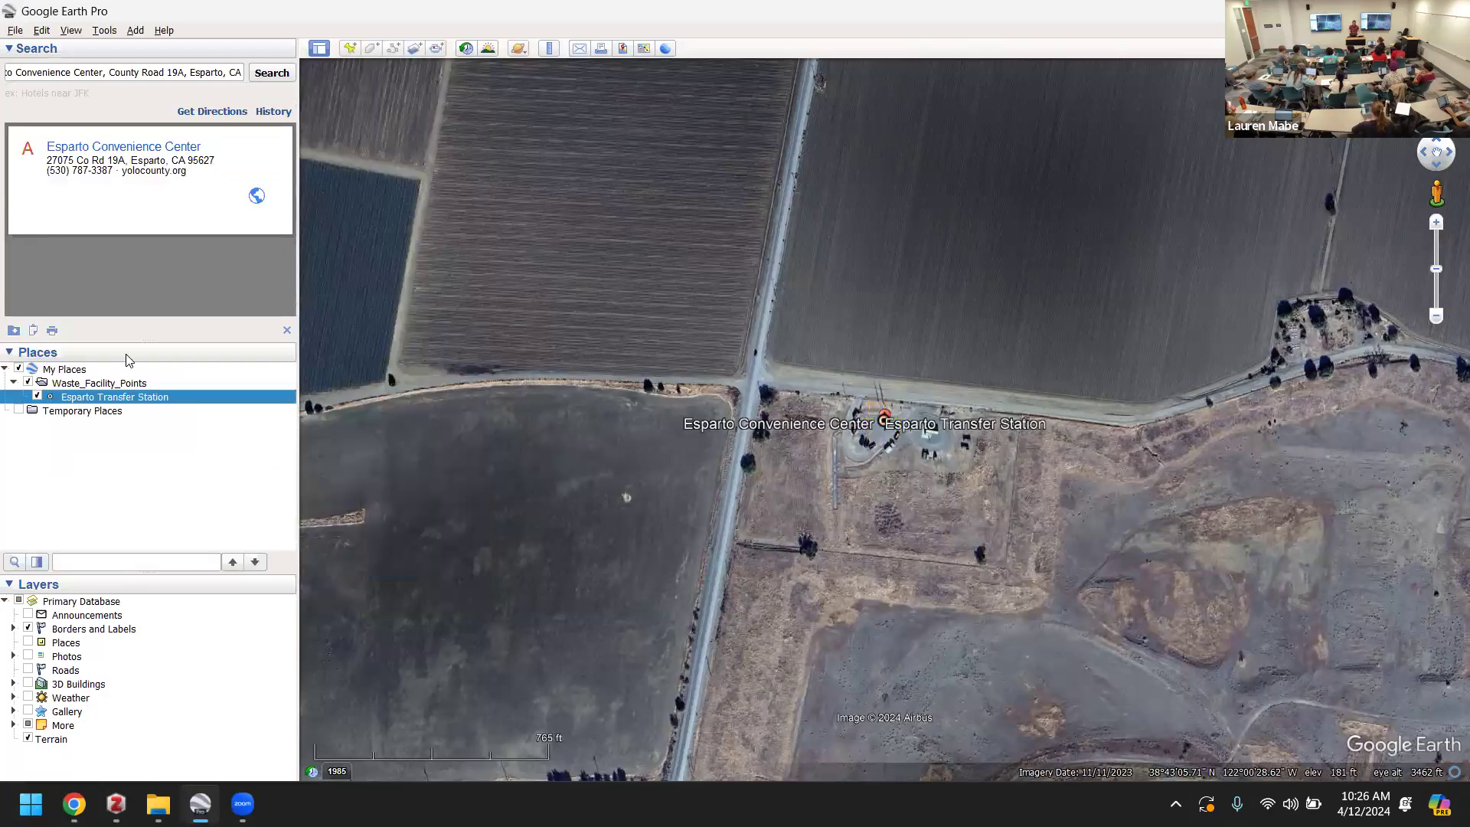
- Delete the Esparto Transfer Station placemark from the Waste_Facility_Points folder
right_click(105, 397)
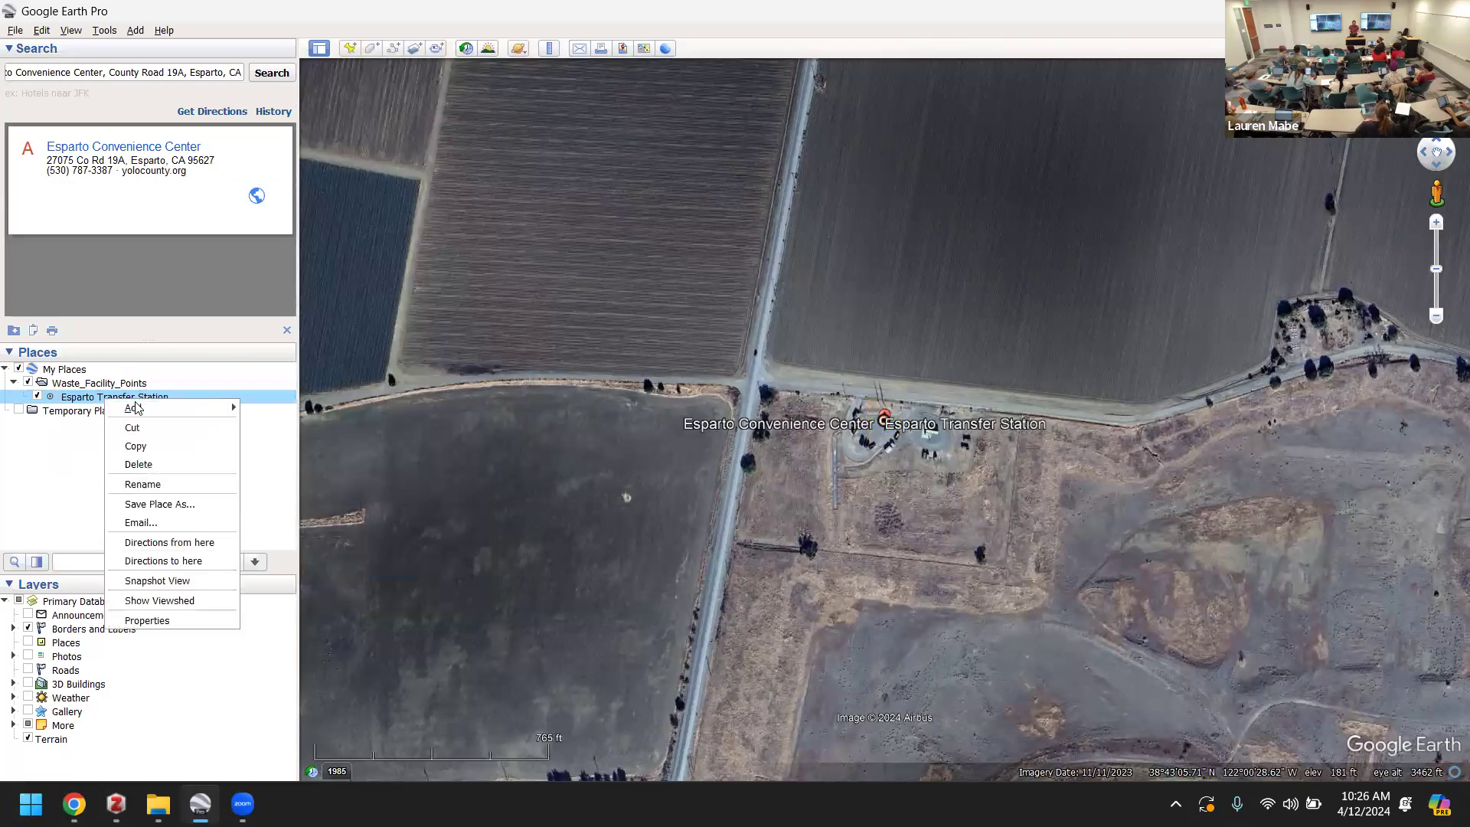
click(162, 466)
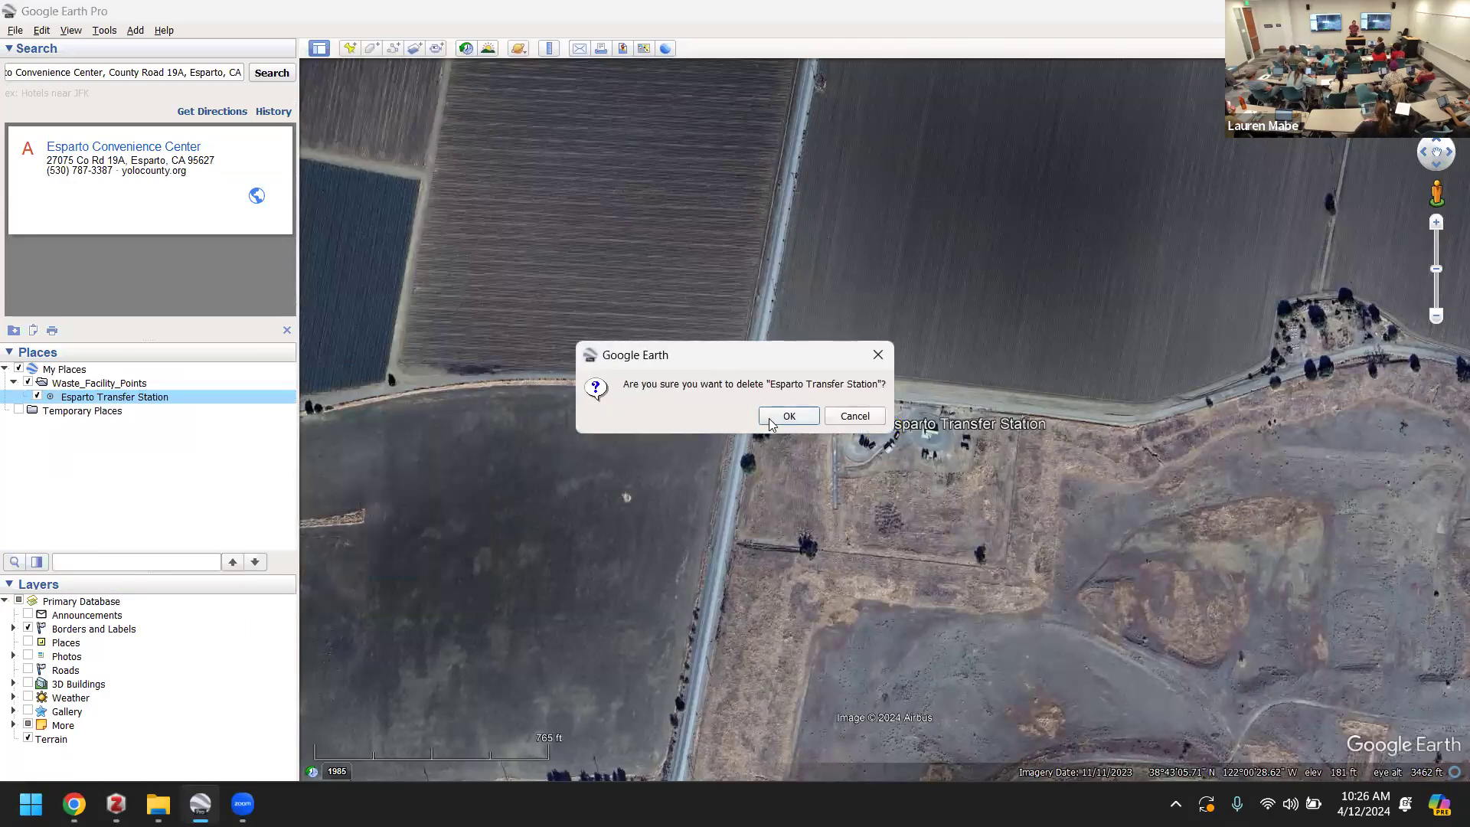
click(769, 417)
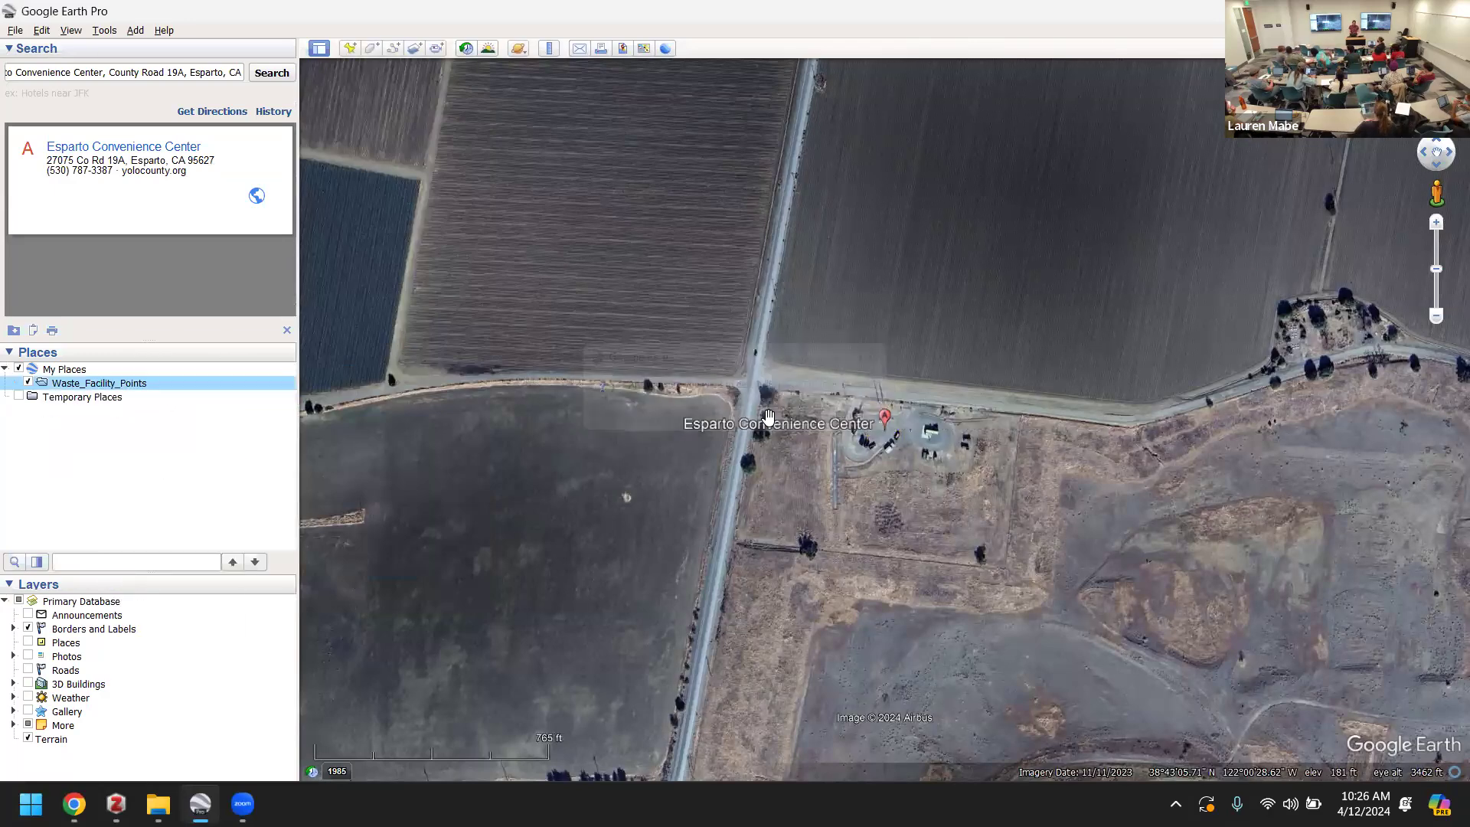
- Add a placemark named Esparto Transfer Station directly from the Waste_Facility_Points folder, keeping the proposed location and circle icon
right_click(128, 386)
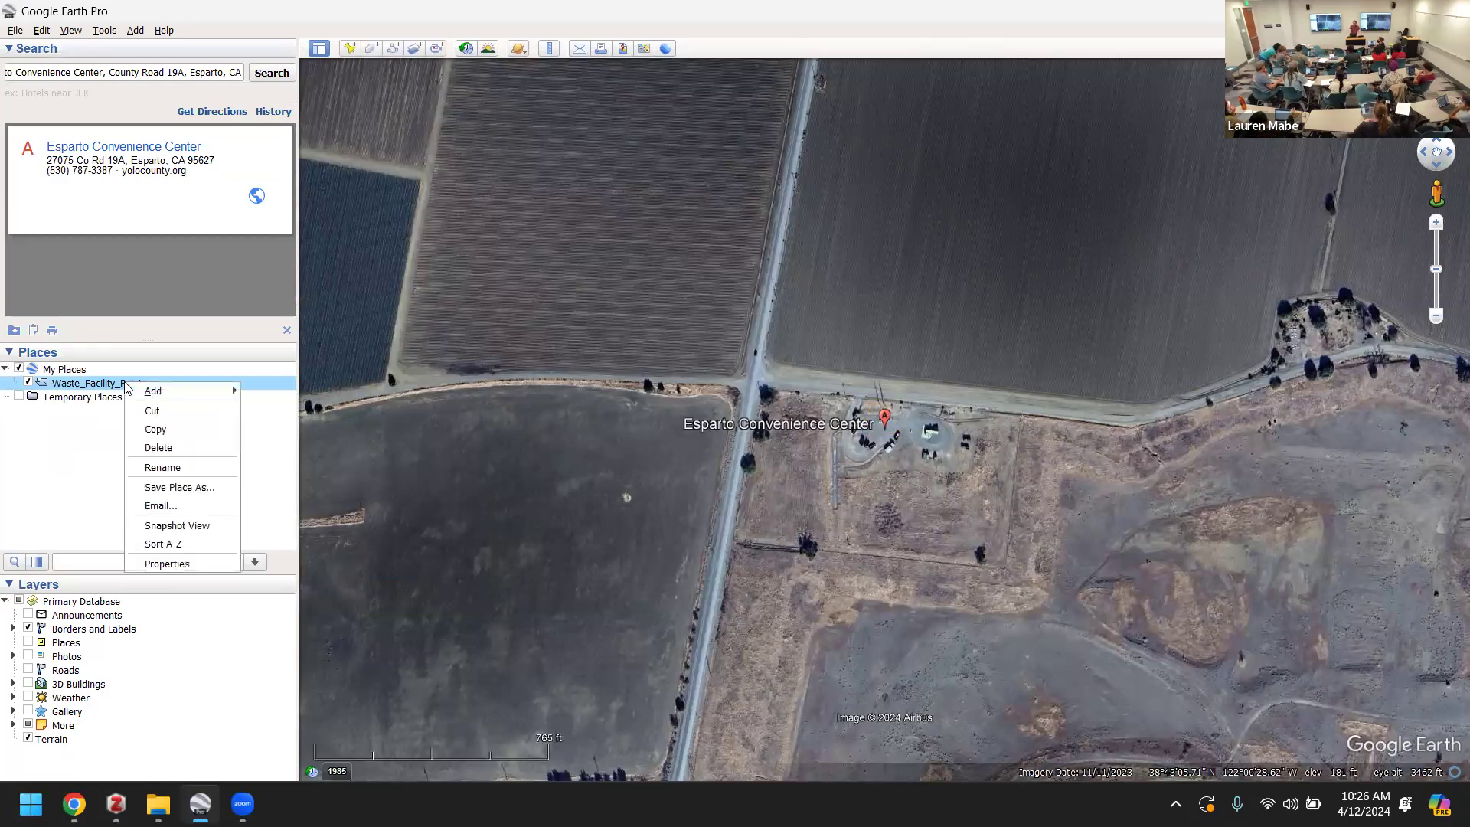
mouse_move(150, 393)
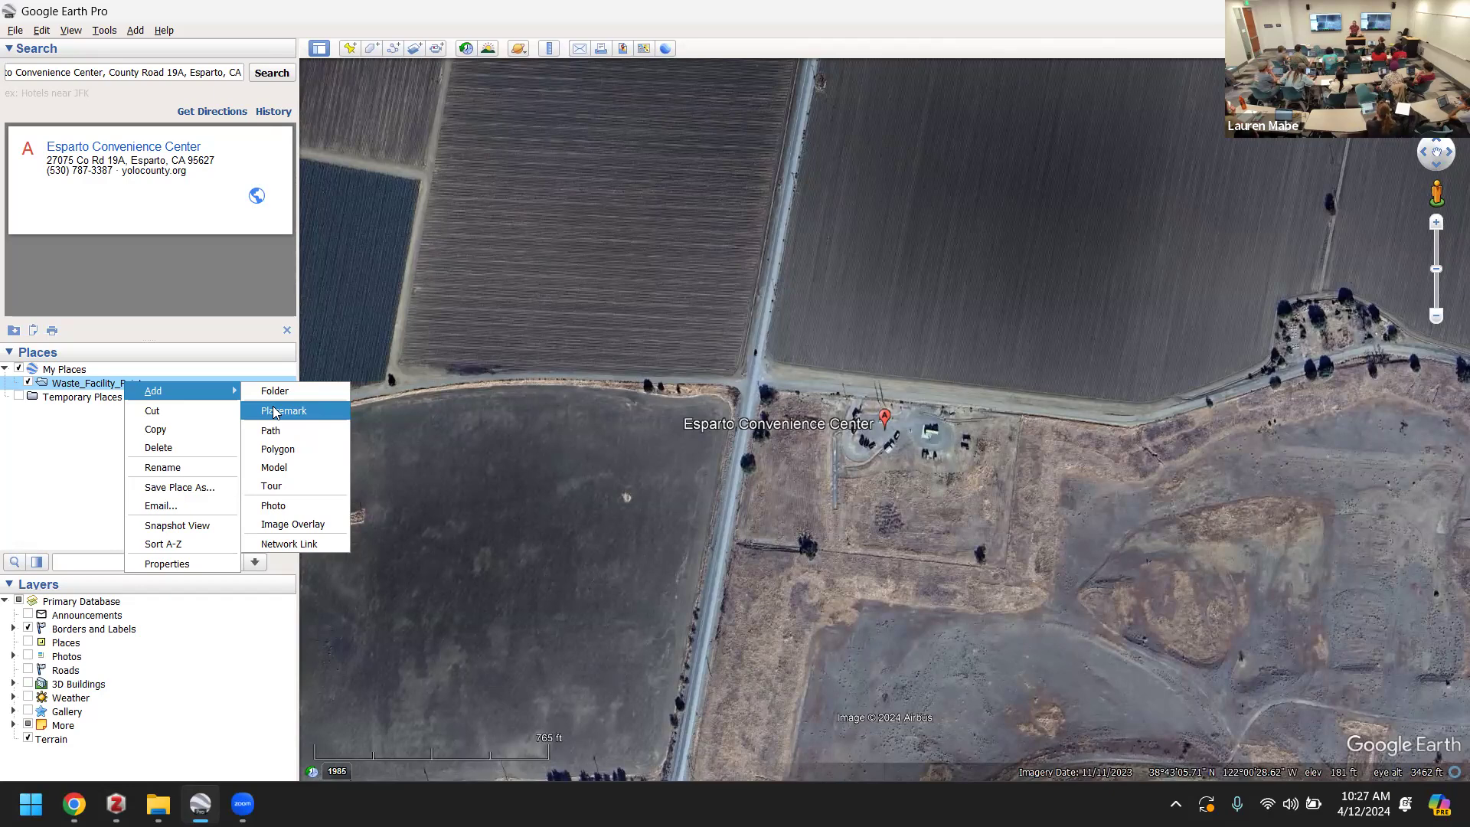
click(276, 412)
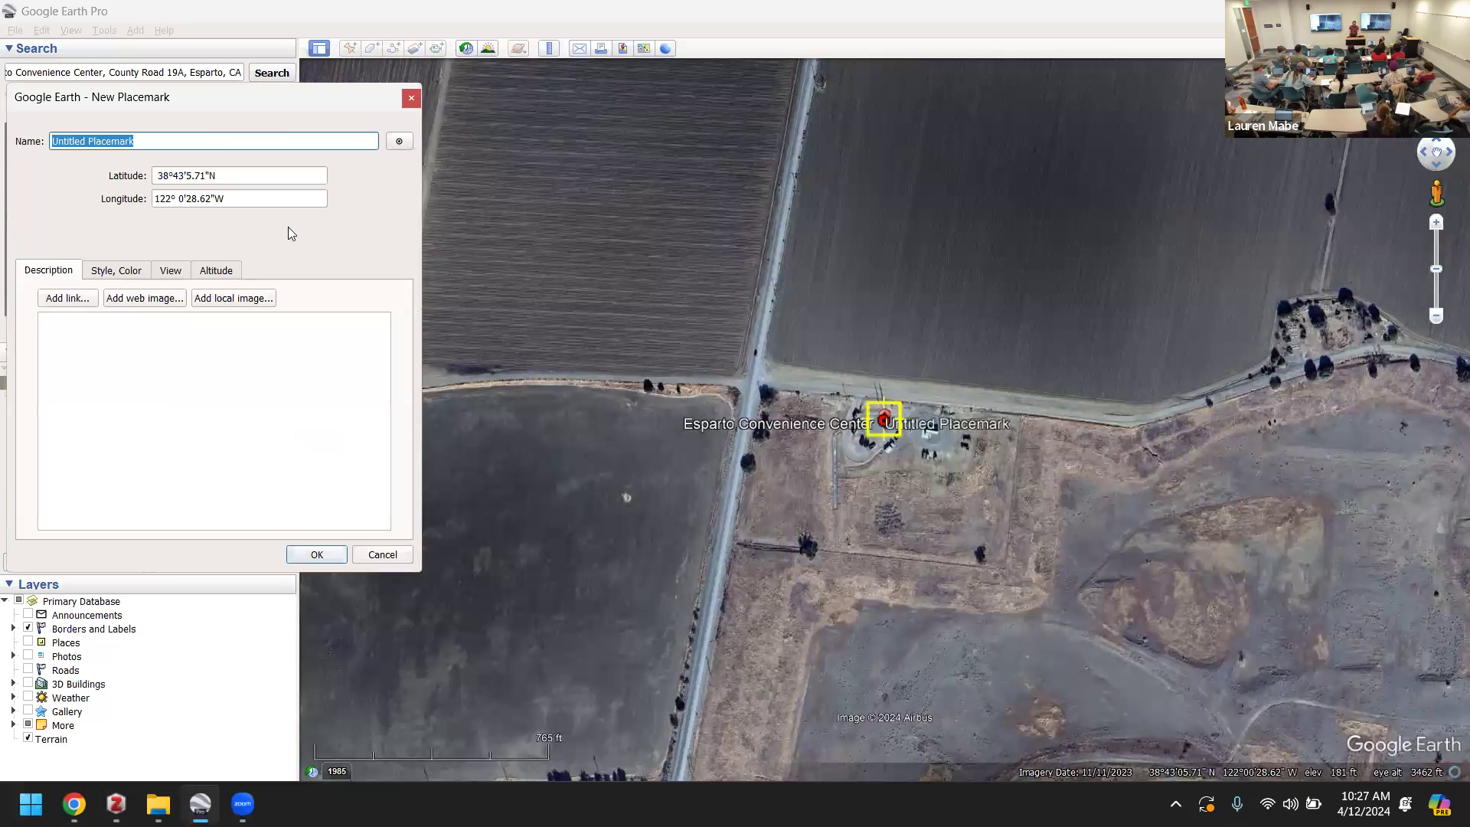
text(Esparto Transfer Station)
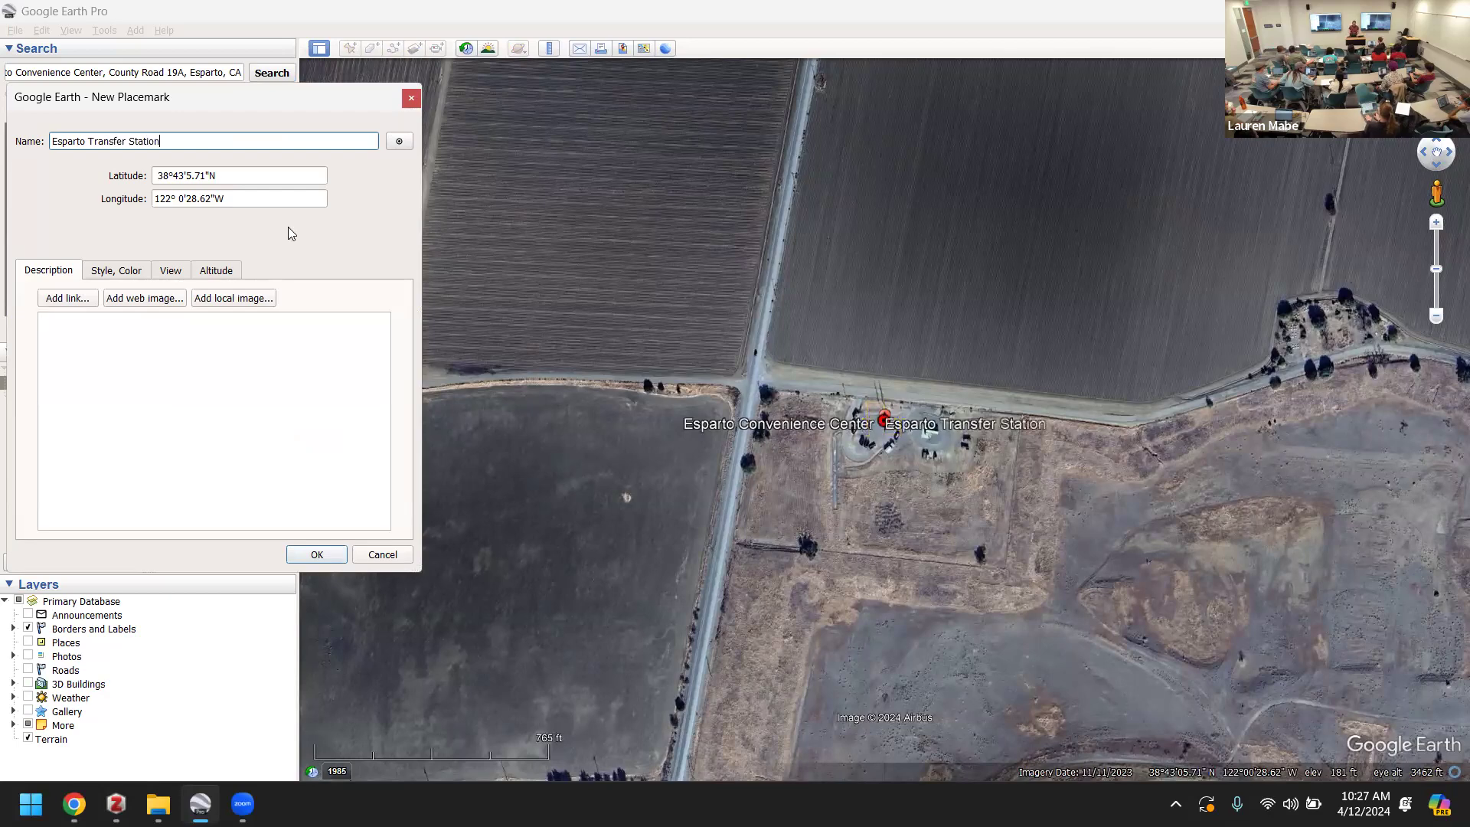
click(300, 554)
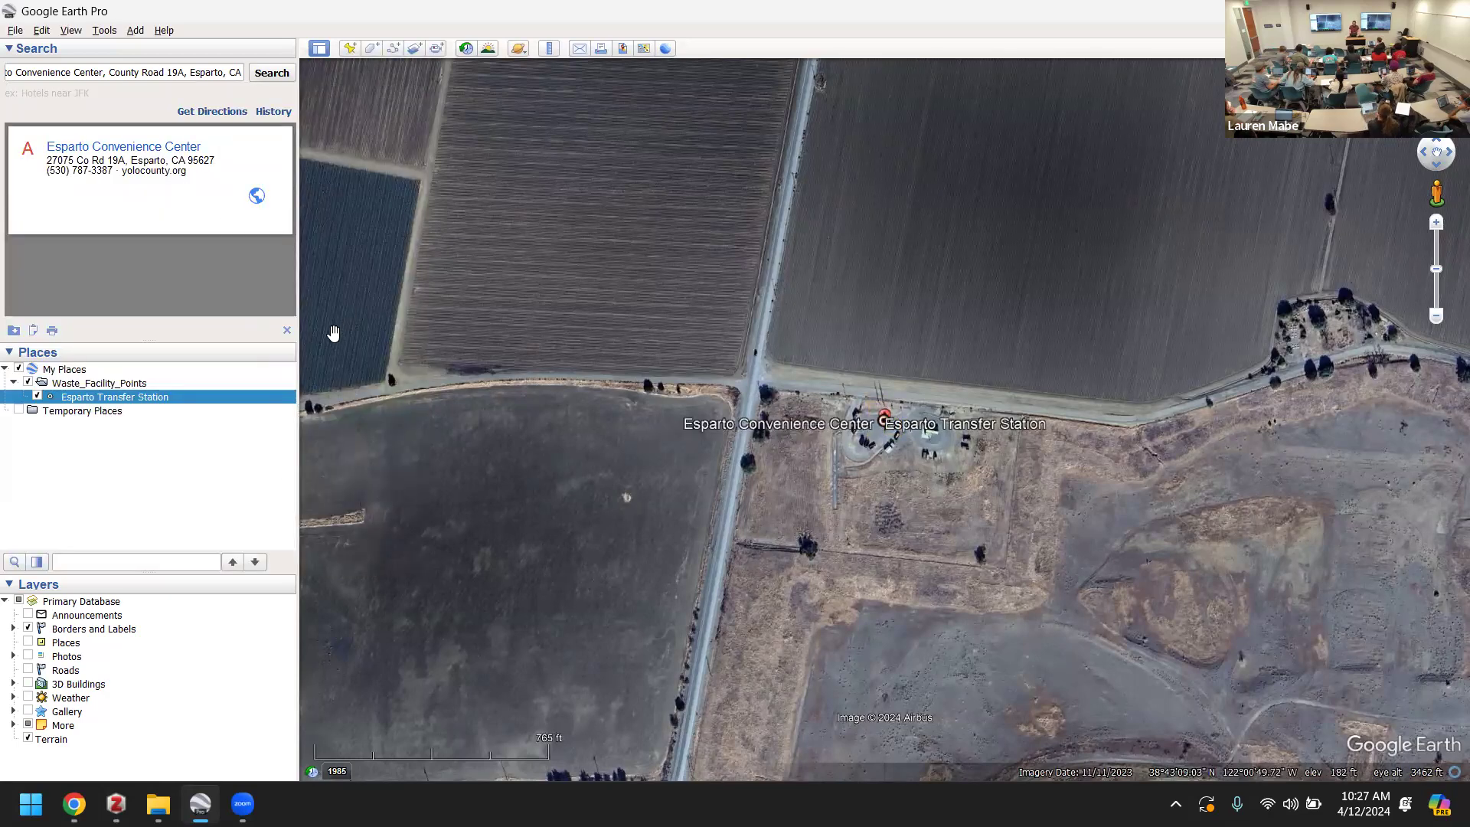
- Clear the Esparto search result and search for UC Davis Renewable Energy Anaerobic Digester (READ) with Waste_Facility_Points selected
click(287, 331)
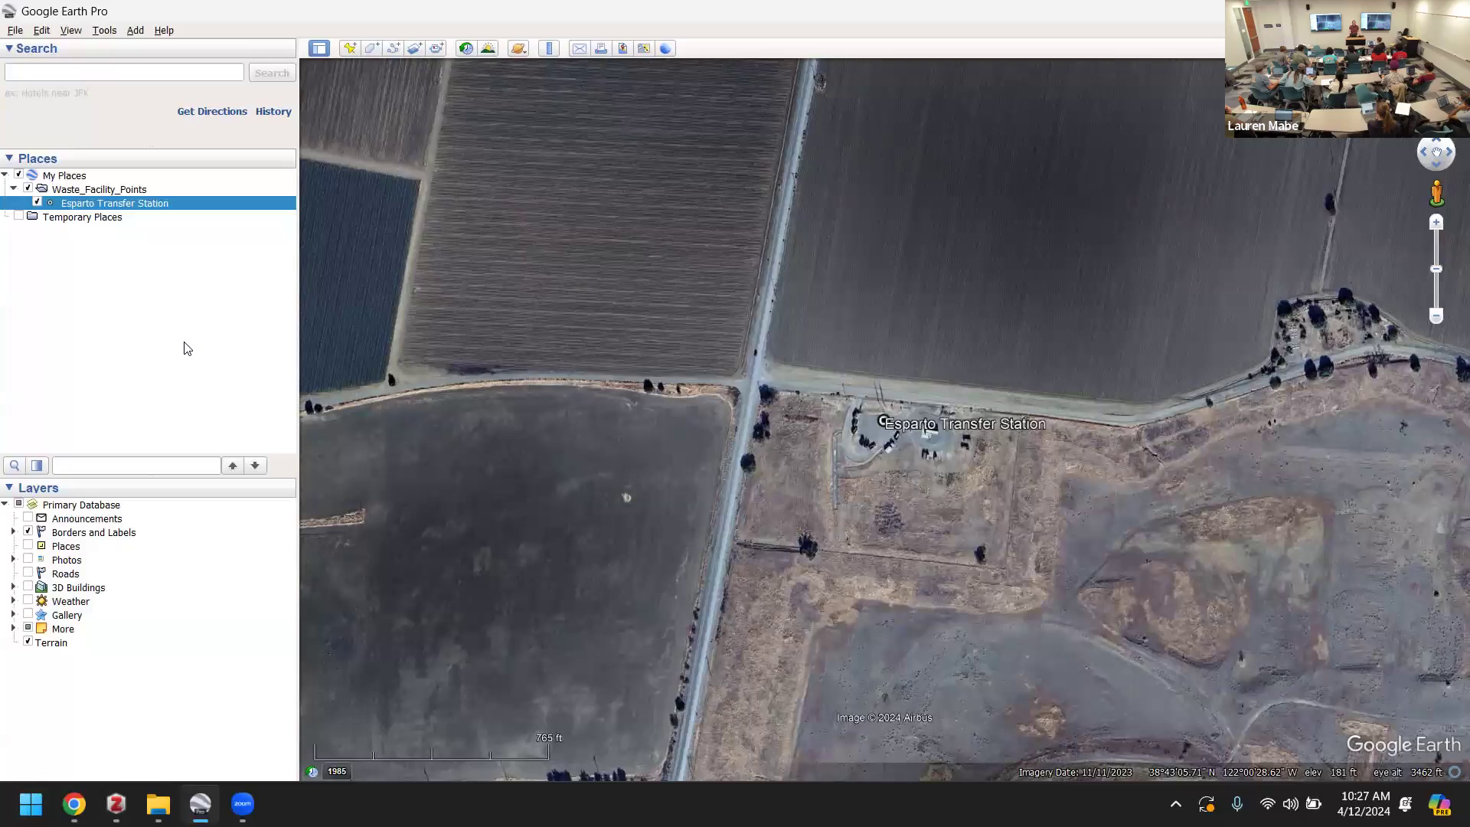
click(138, 192)
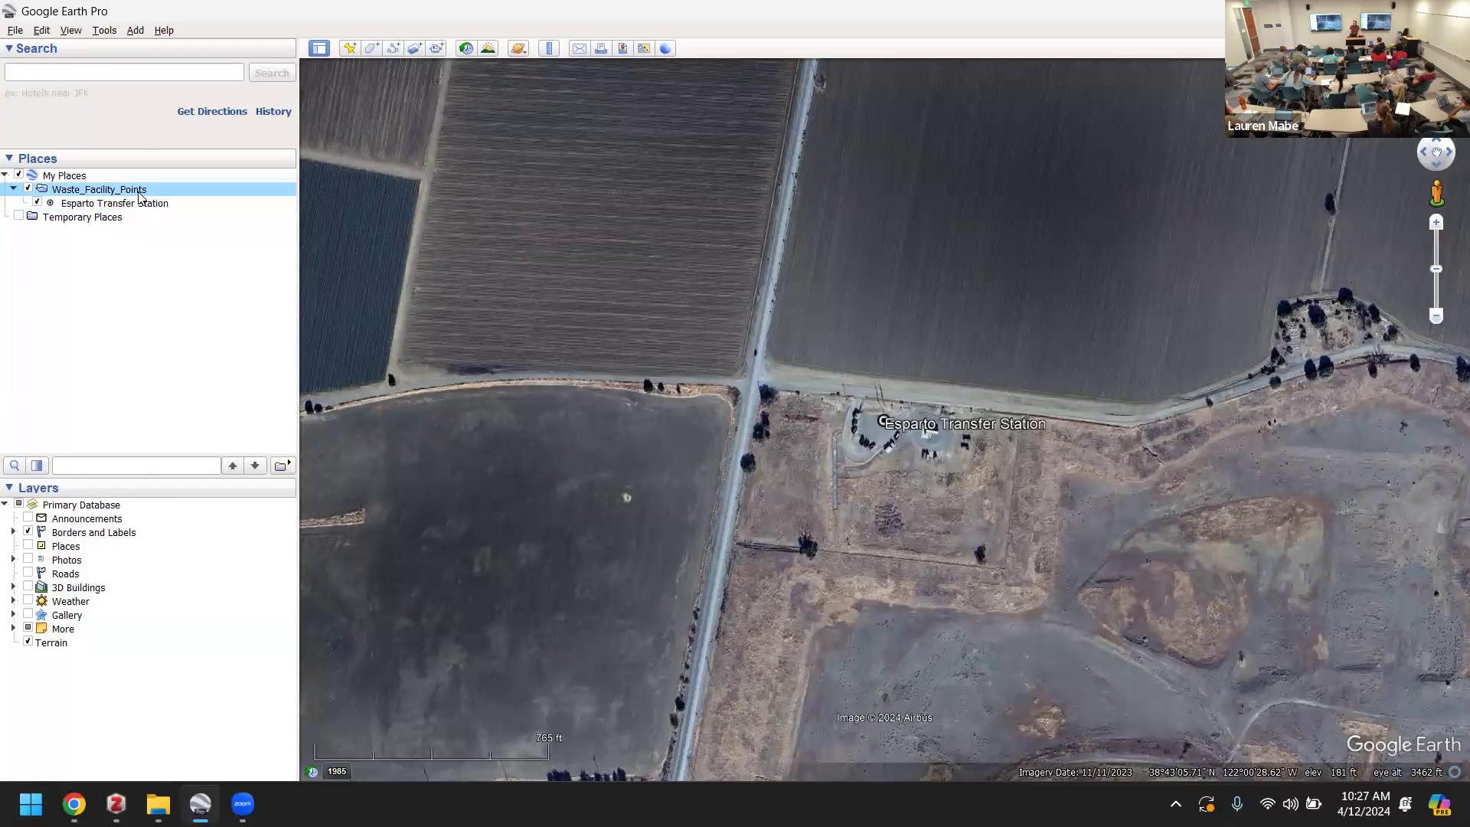
click(122, 75)
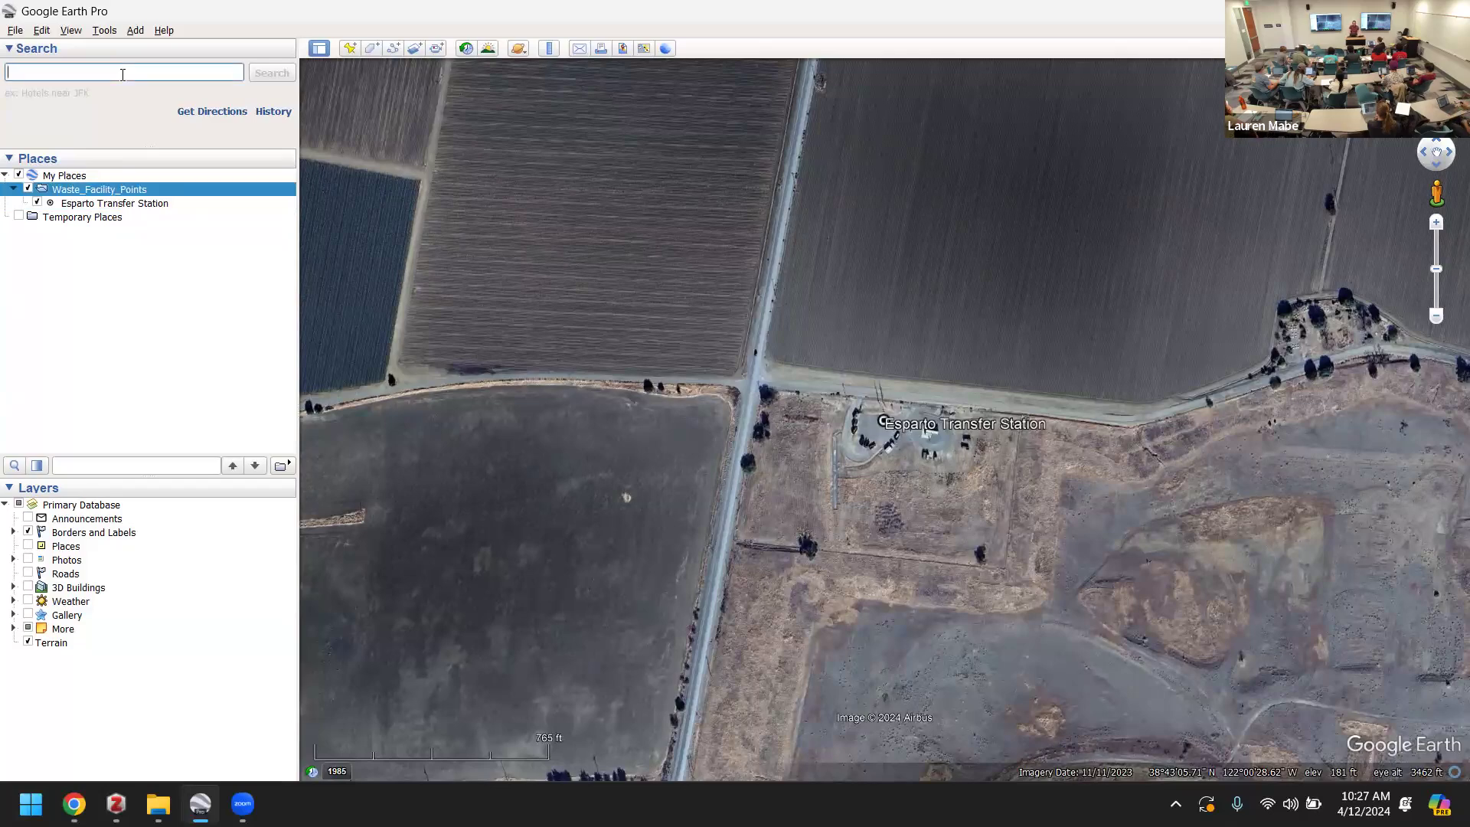
text(UC)
text(Davis READ)
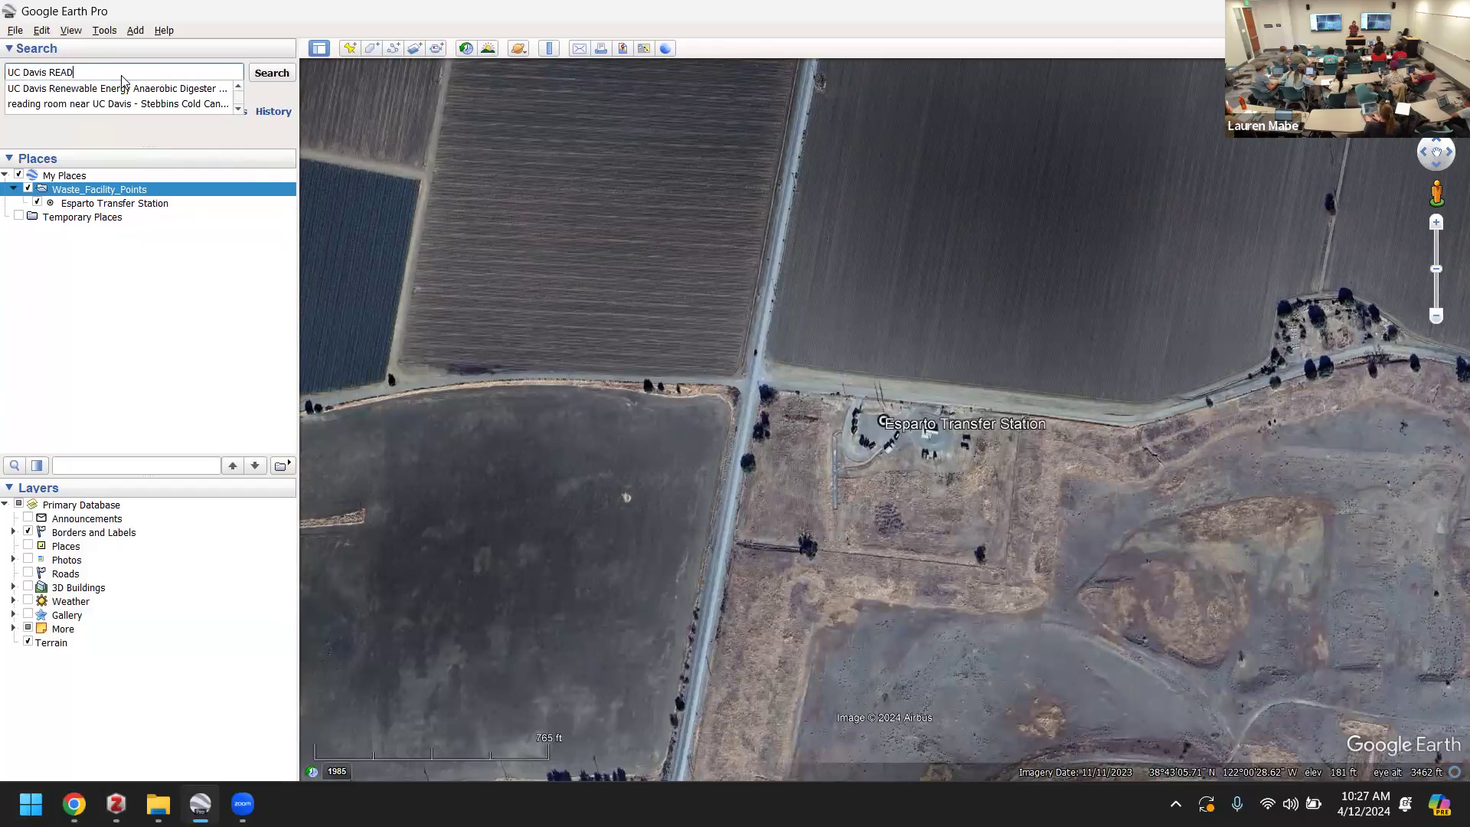
click(127, 89)
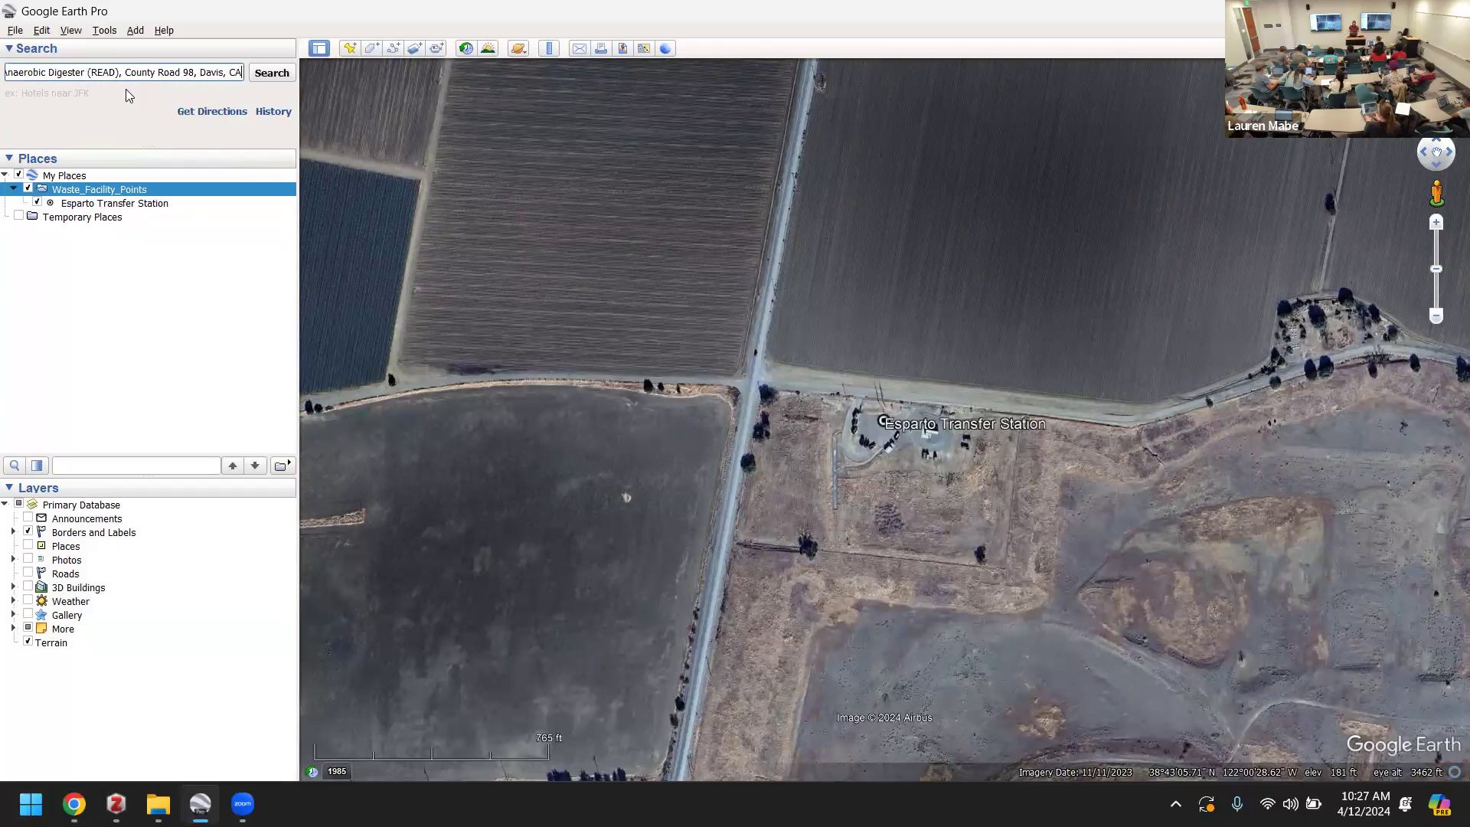
click(266, 77)
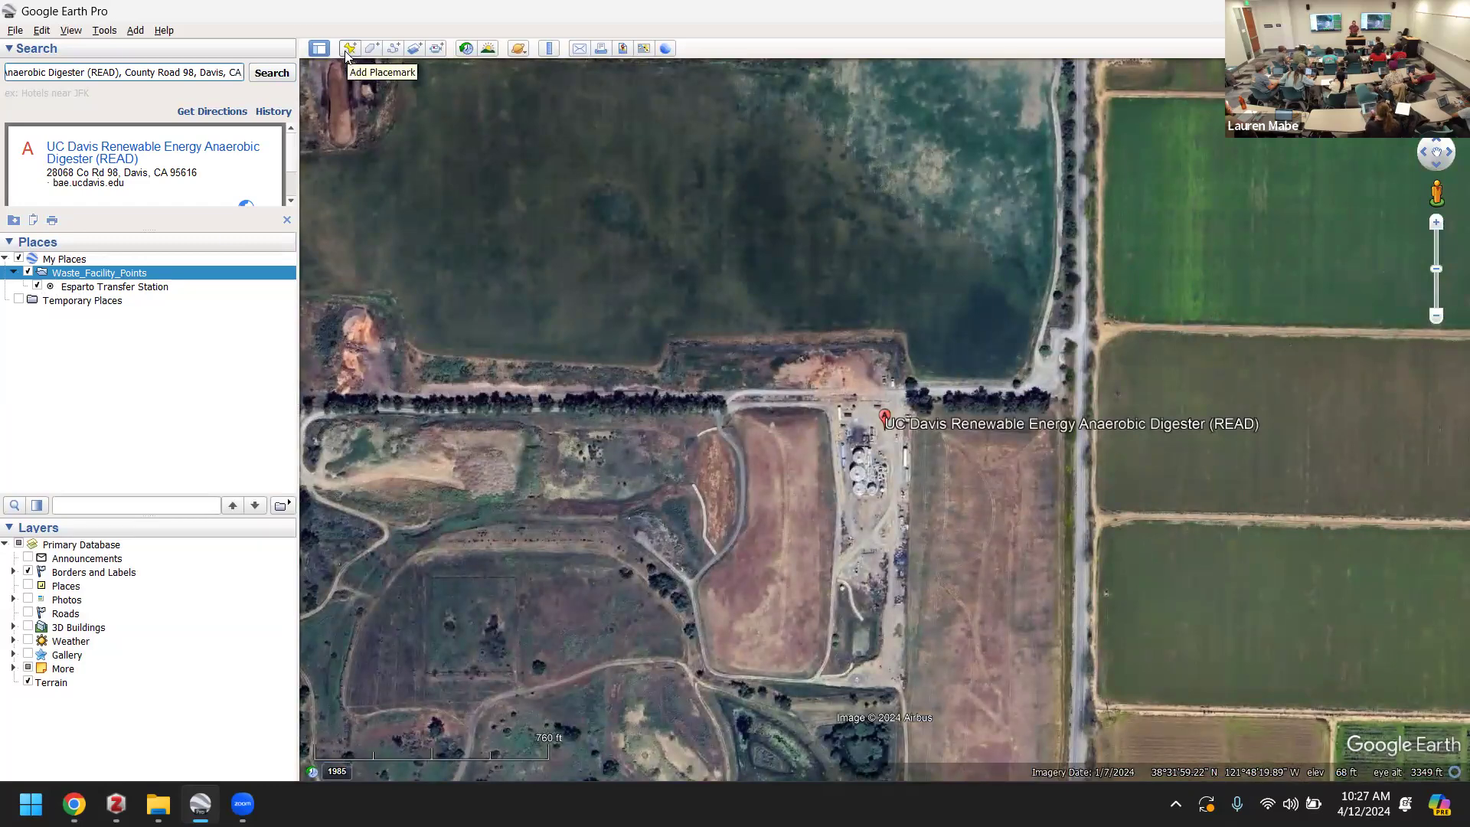
- Add a placemark named UC Davis READ to the Waste_Facility_Points folder at the proposed location and clear the search result
right_click(133, 275)
mouse_move(163, 285)
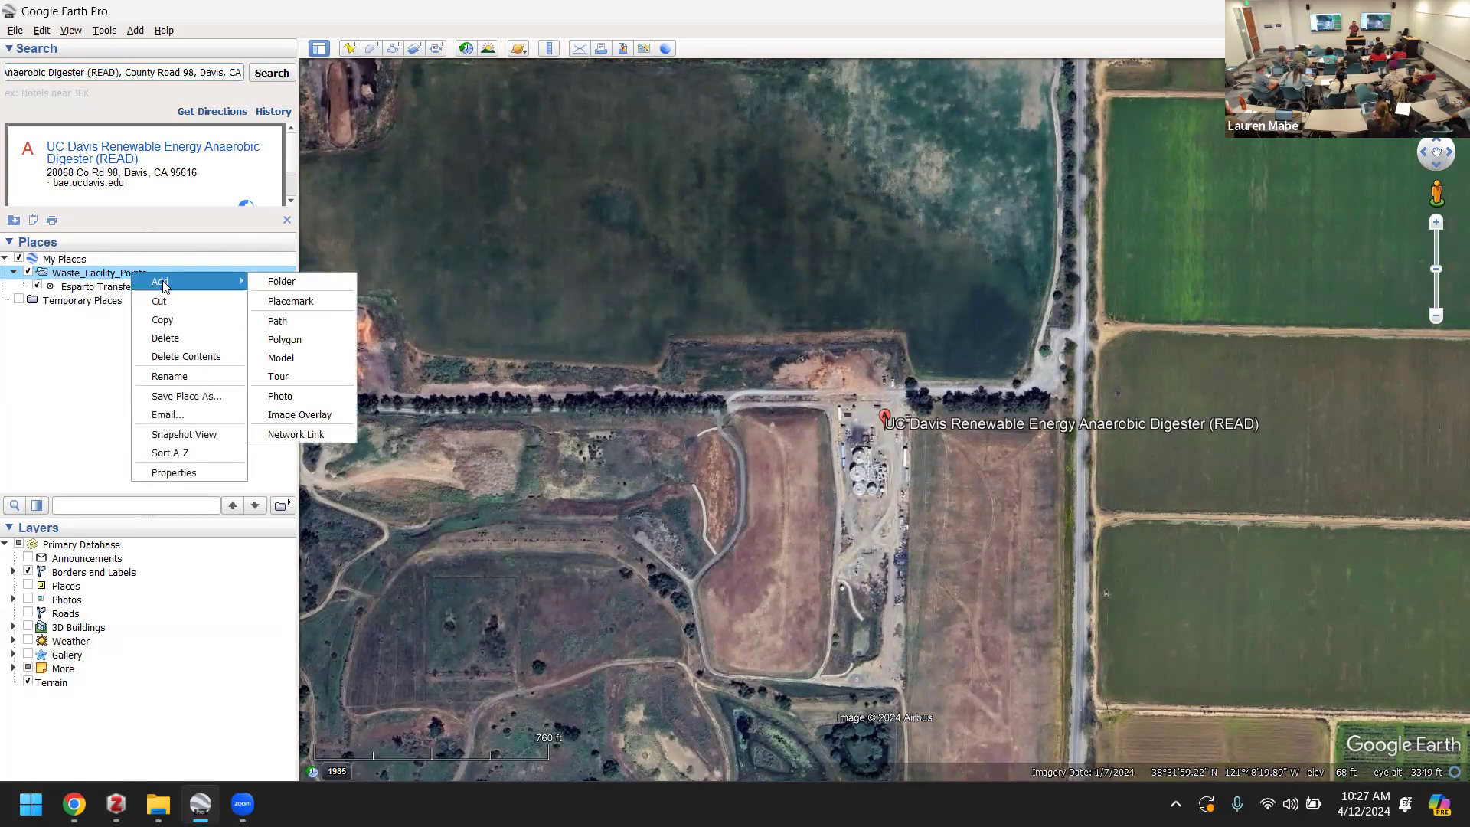
click(289, 302)
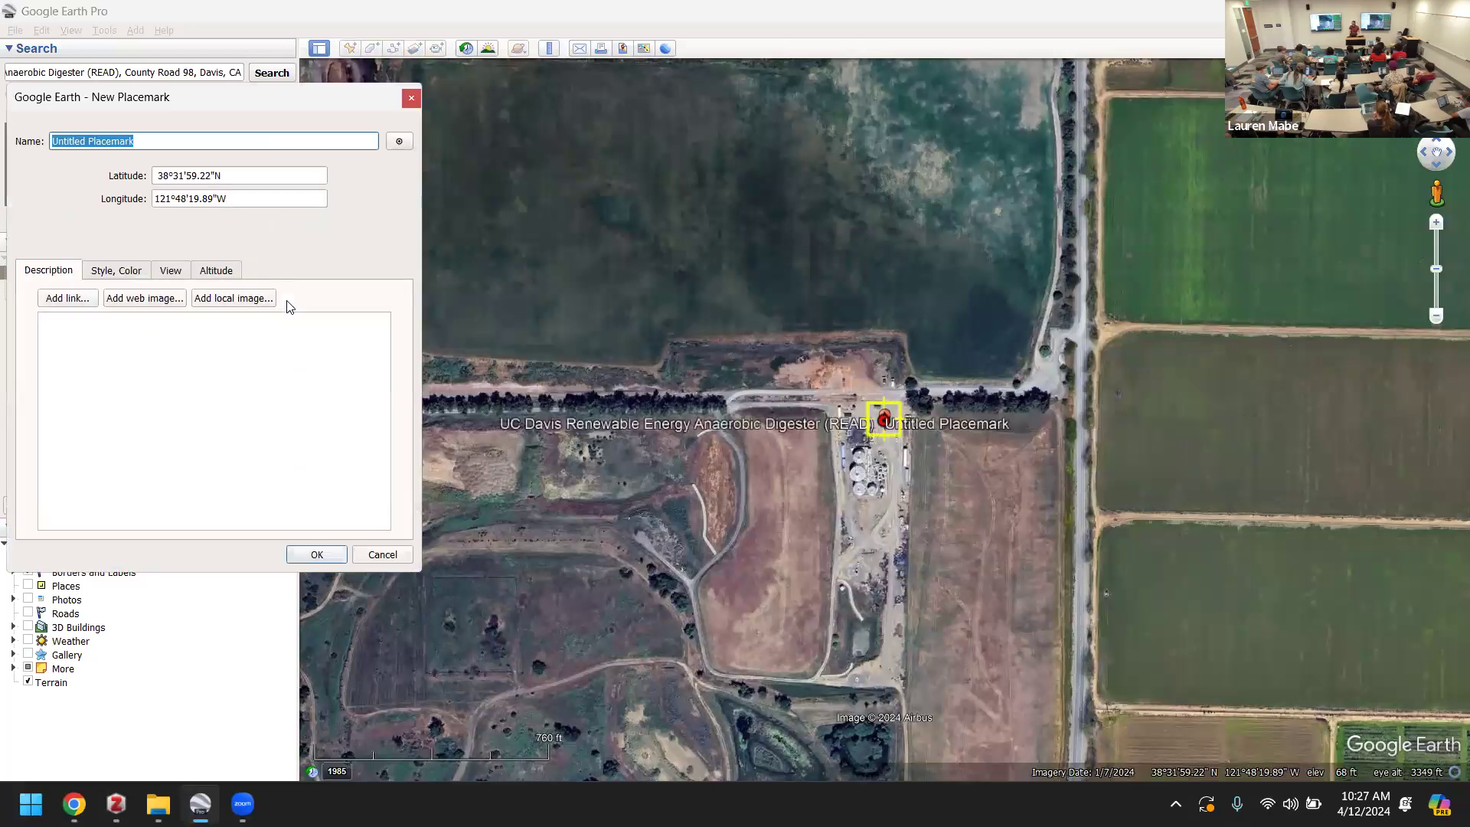
text(UC )
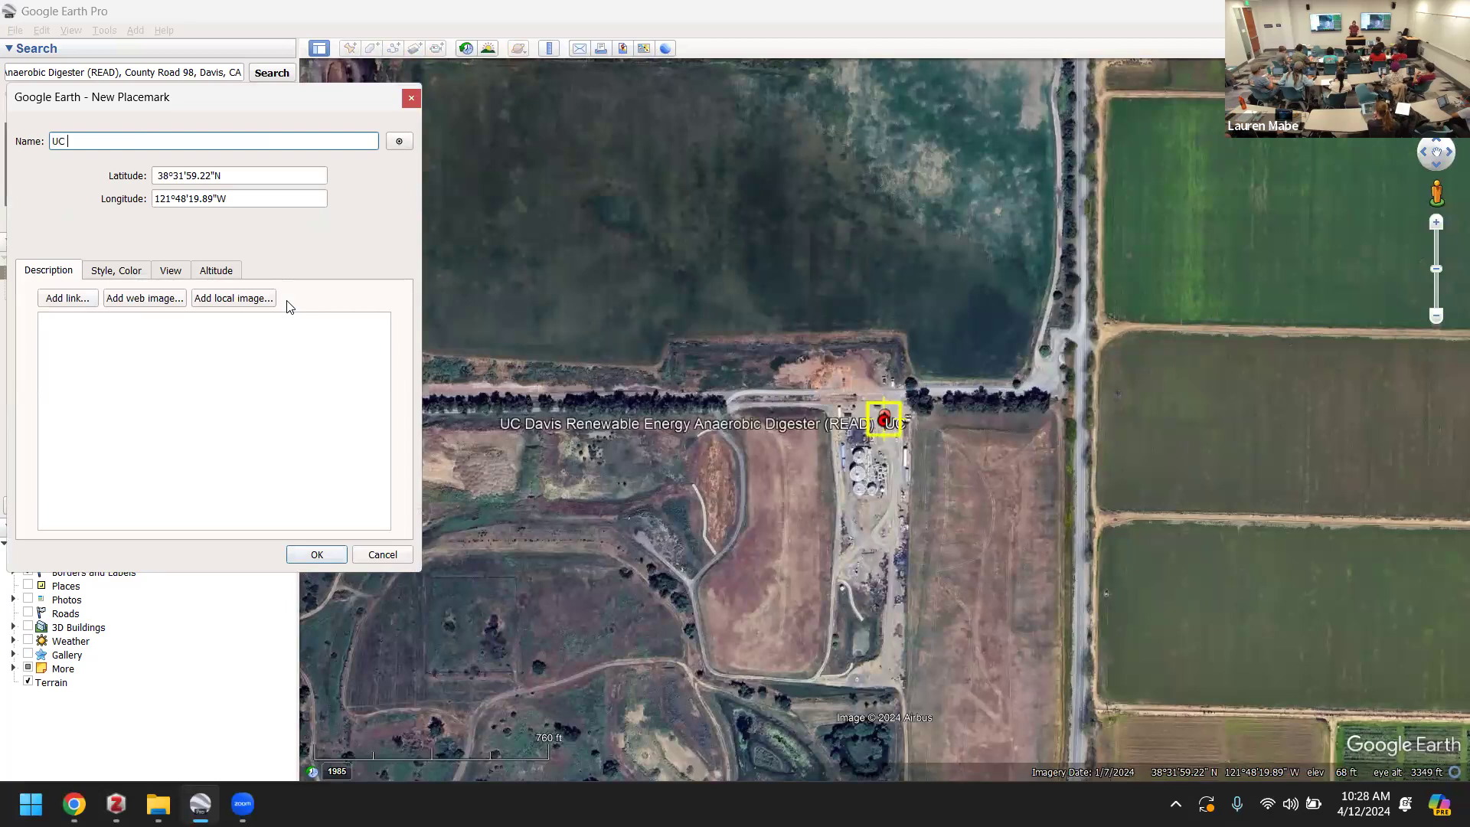
text(Davis READ)
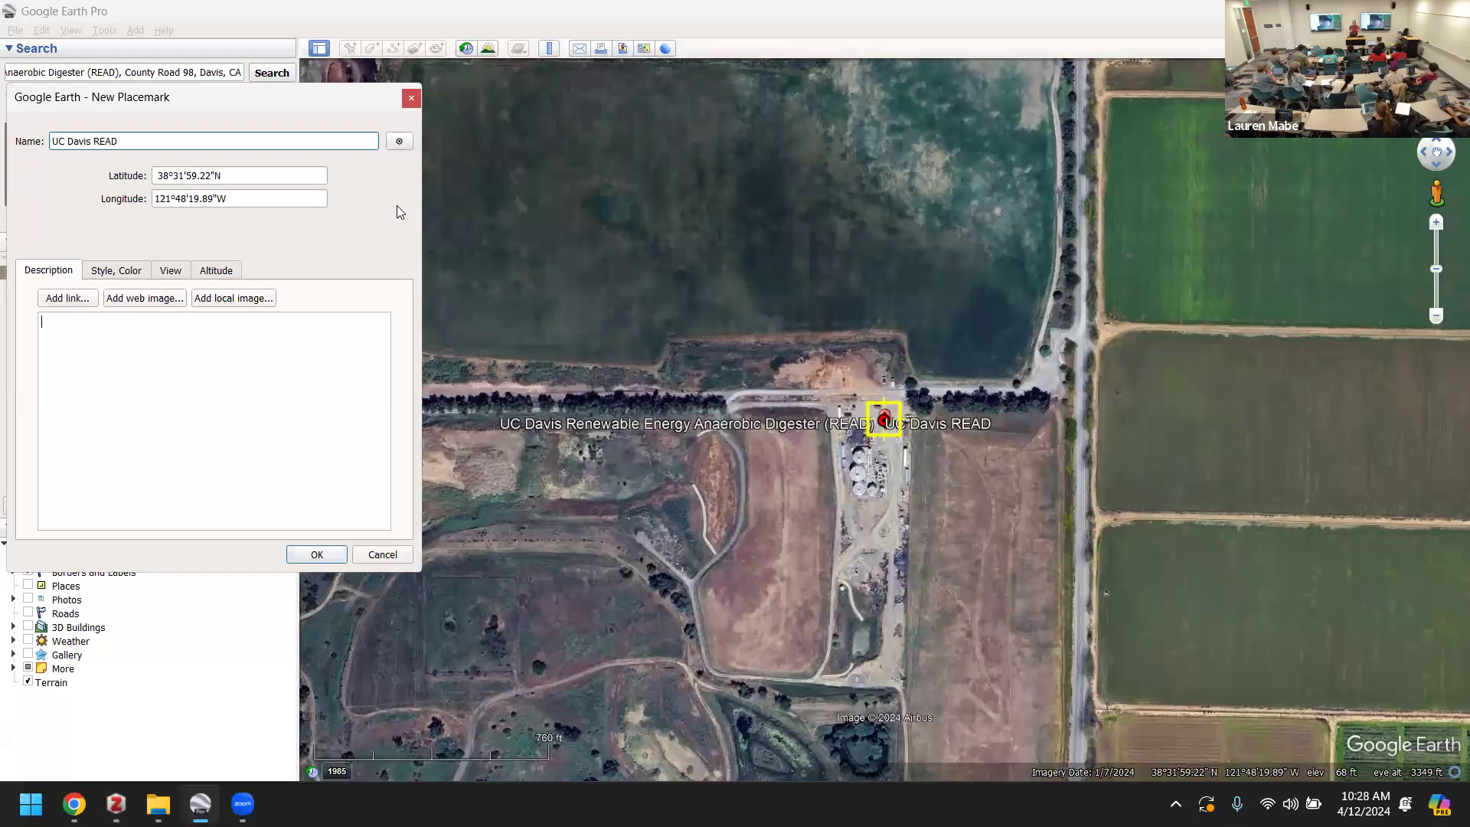
click(306, 558)
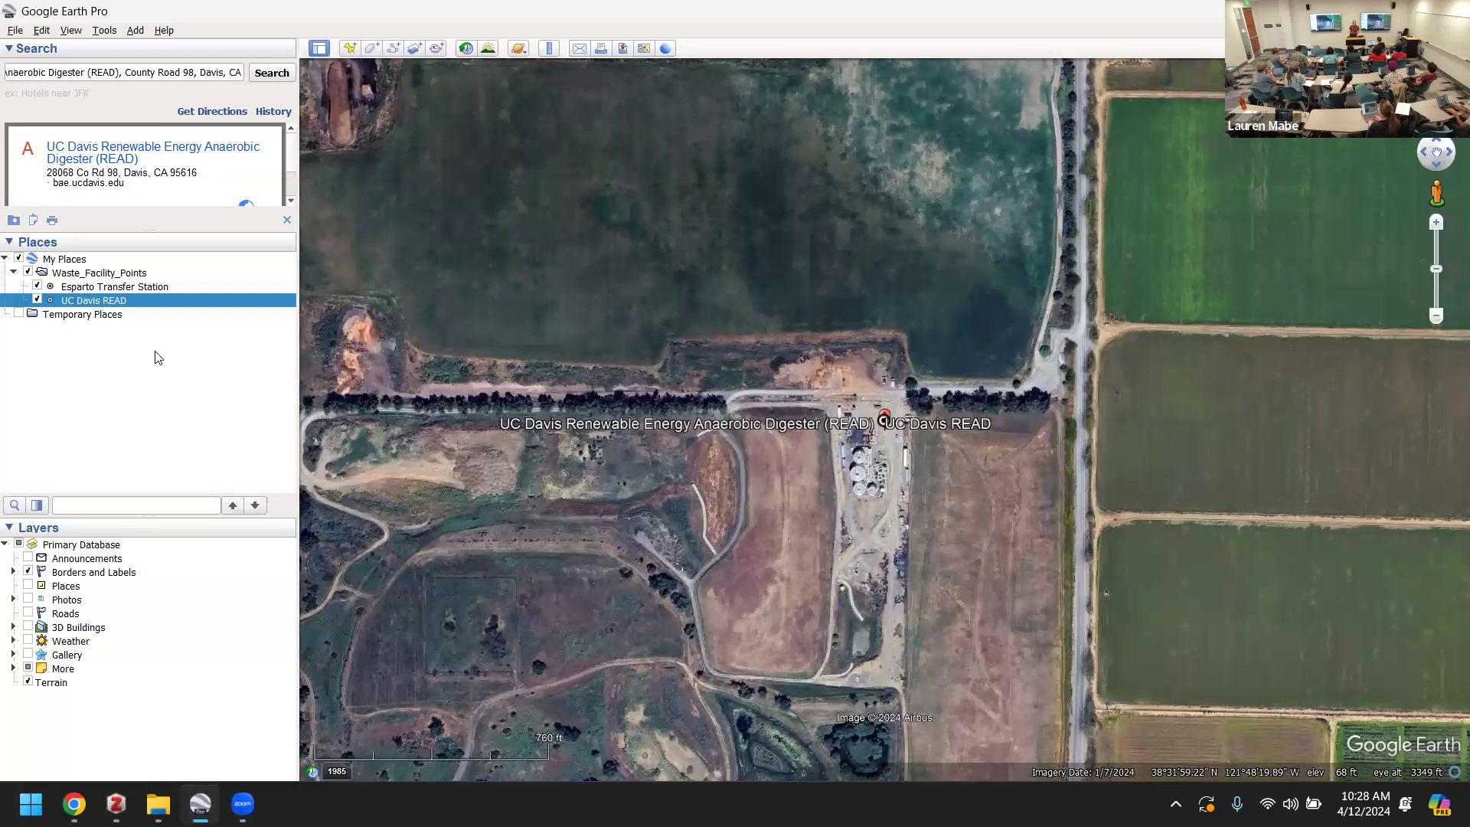
click(286, 219)
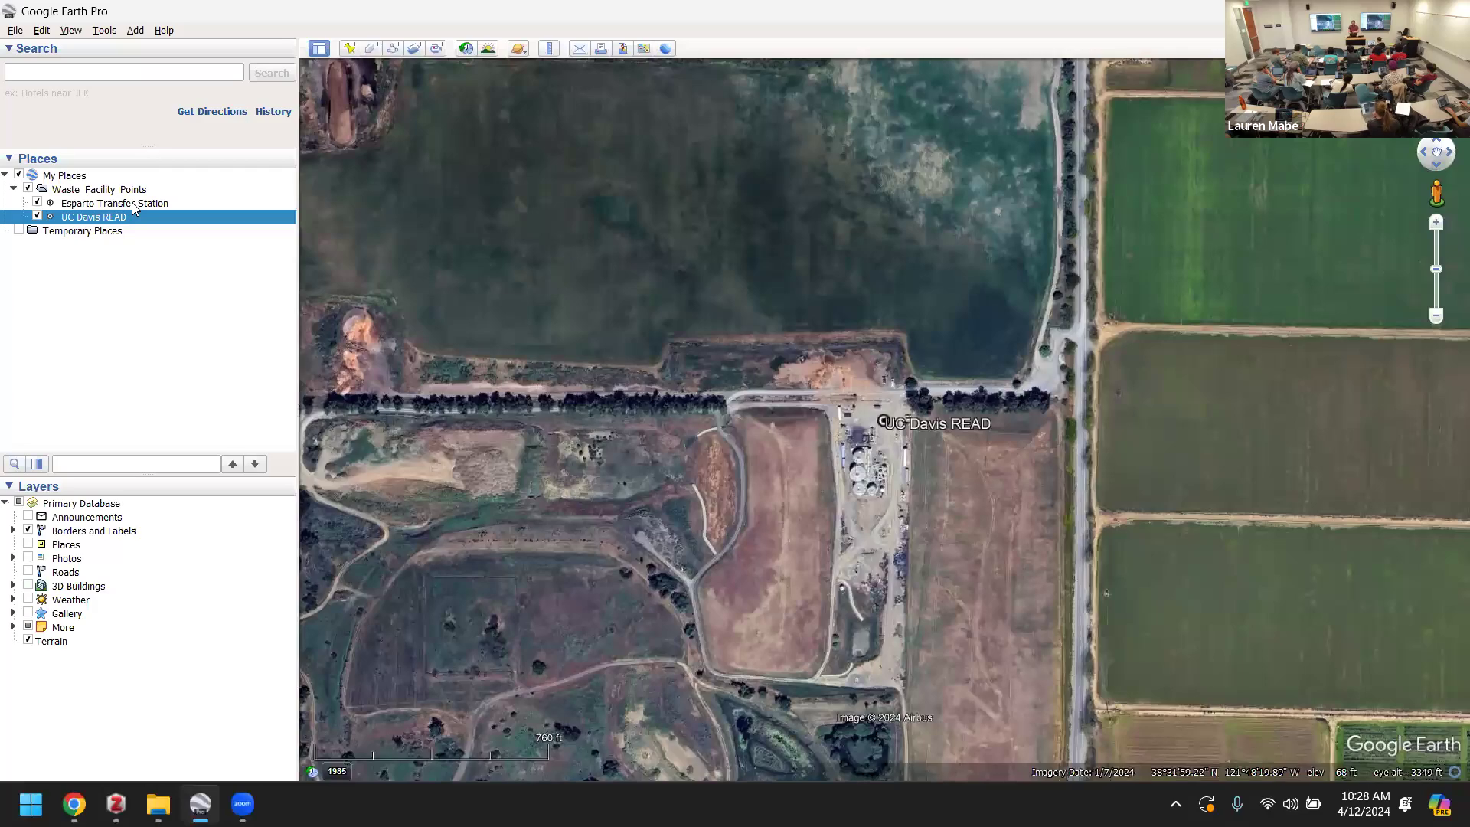
- Turn off the More layer group and compare where the UC Davis READ and Esparto Transfer Station placemarks lie on the map
scroll(583, 491, down, 3)
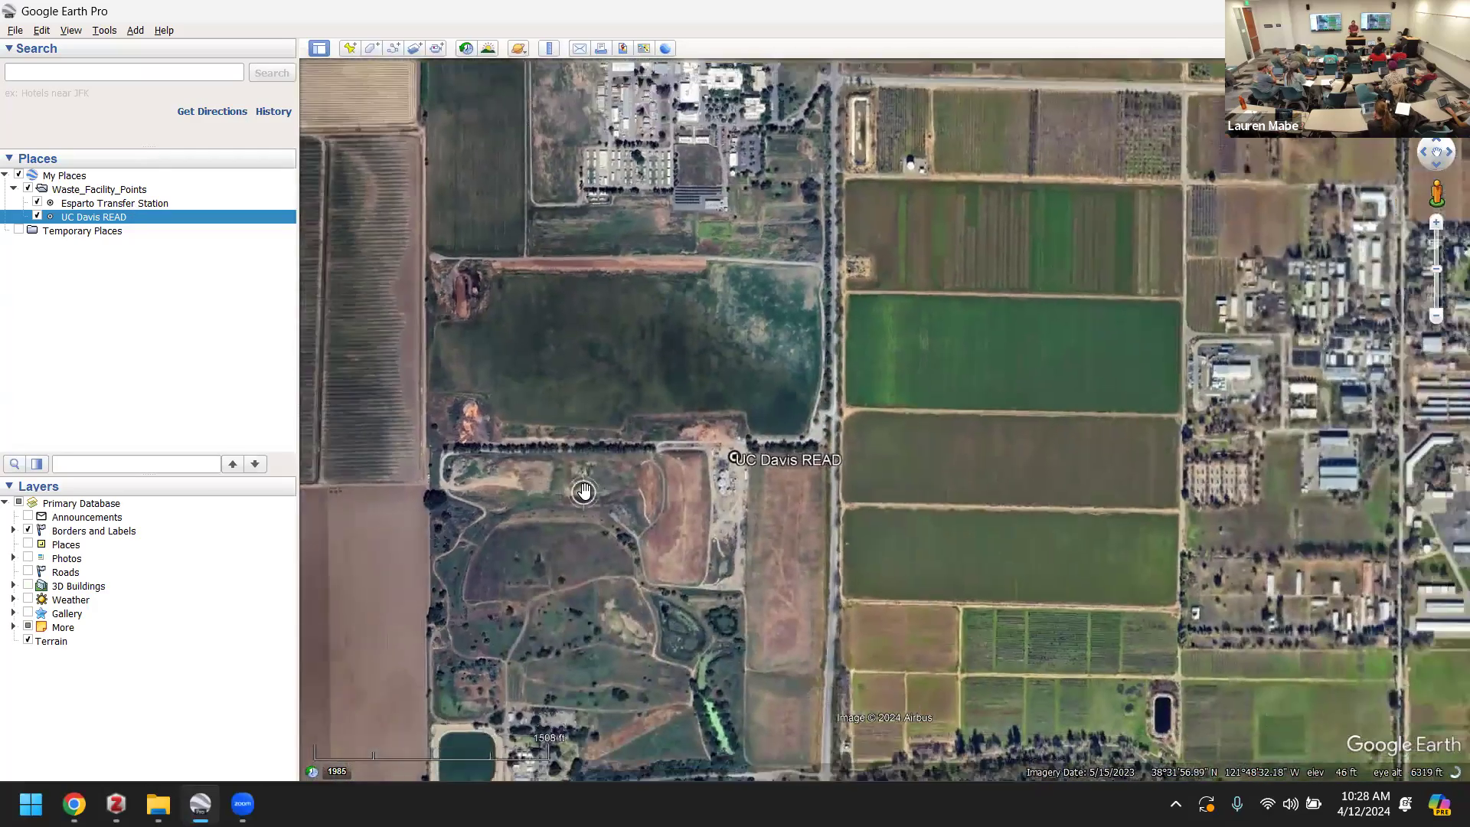
scroll(582, 483, down, 5)
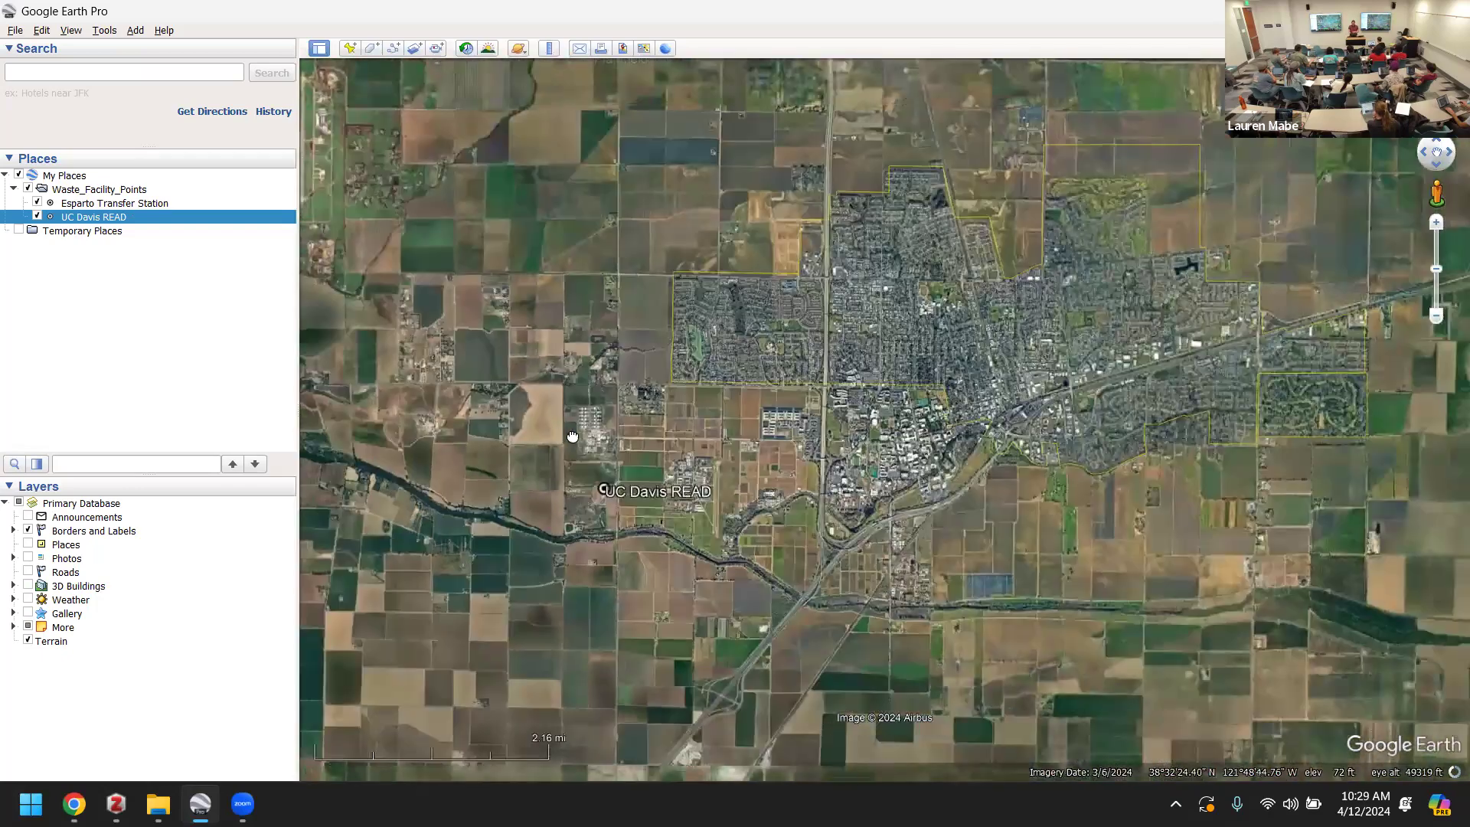
drag(572, 436, 727, 422)
click(31, 627)
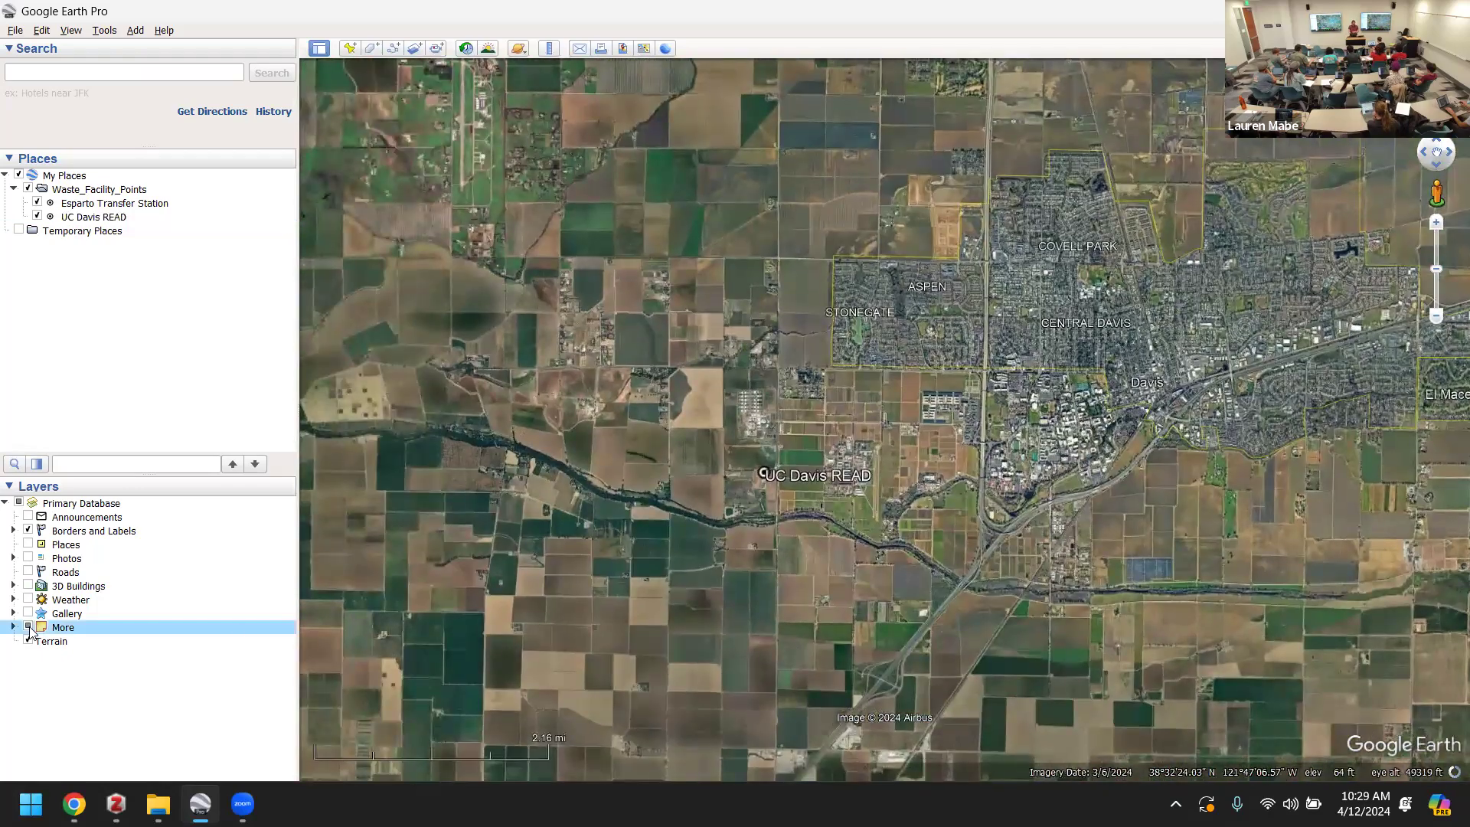
scroll(502, 600, down, 5)
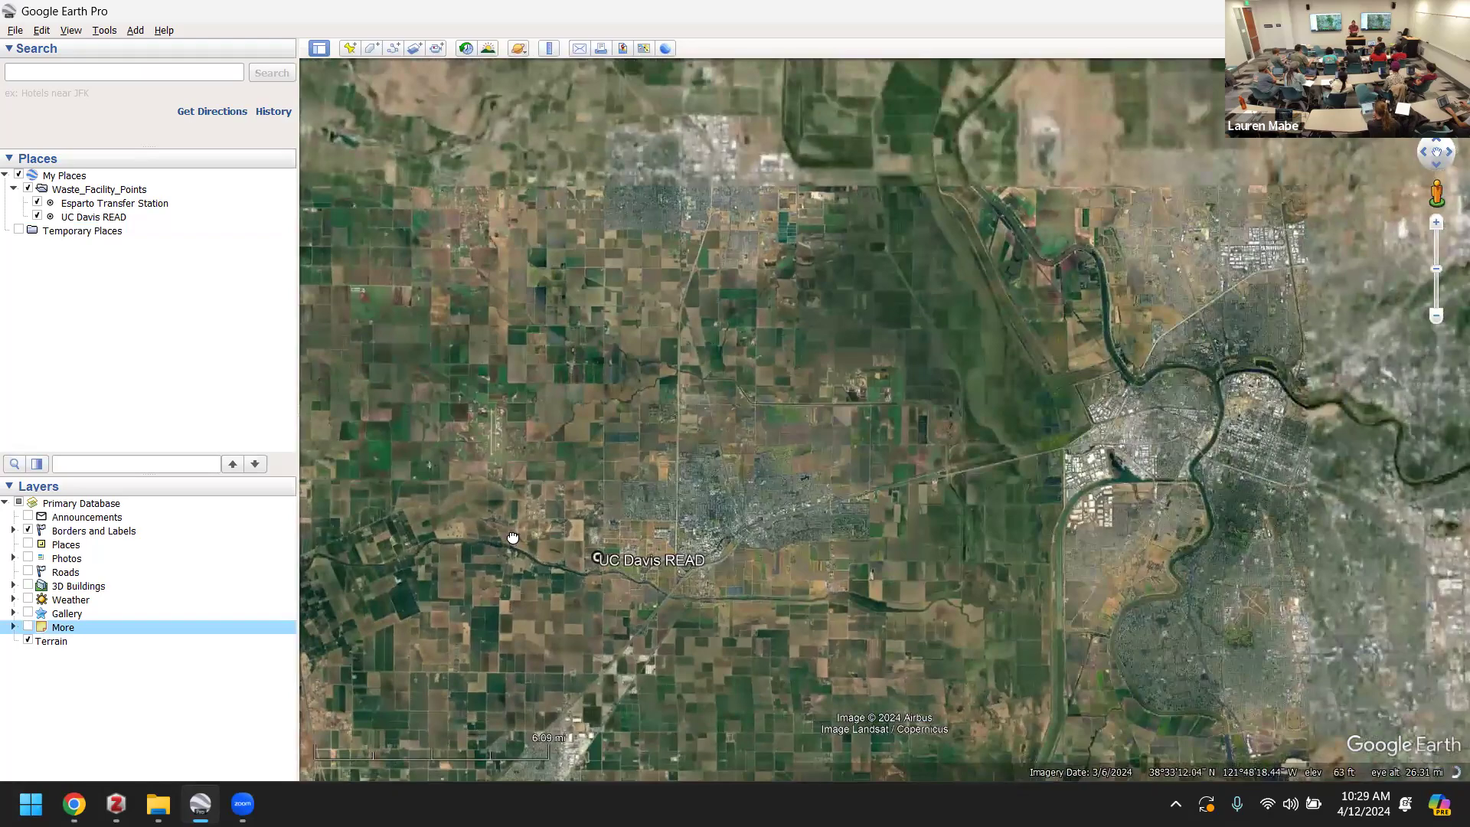
drag(513, 538, 810, 502)
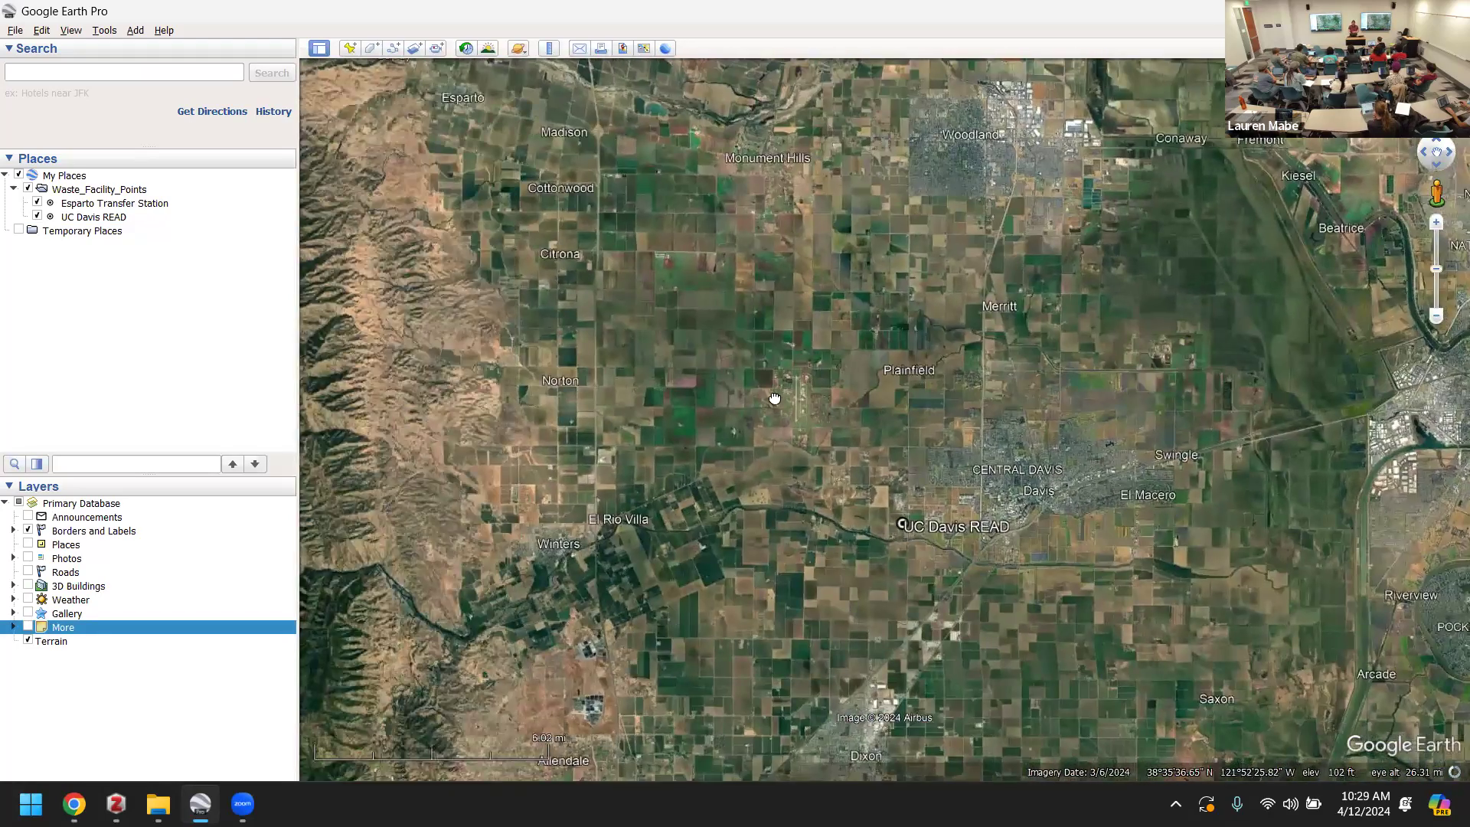
scroll(774, 398, down, 3)
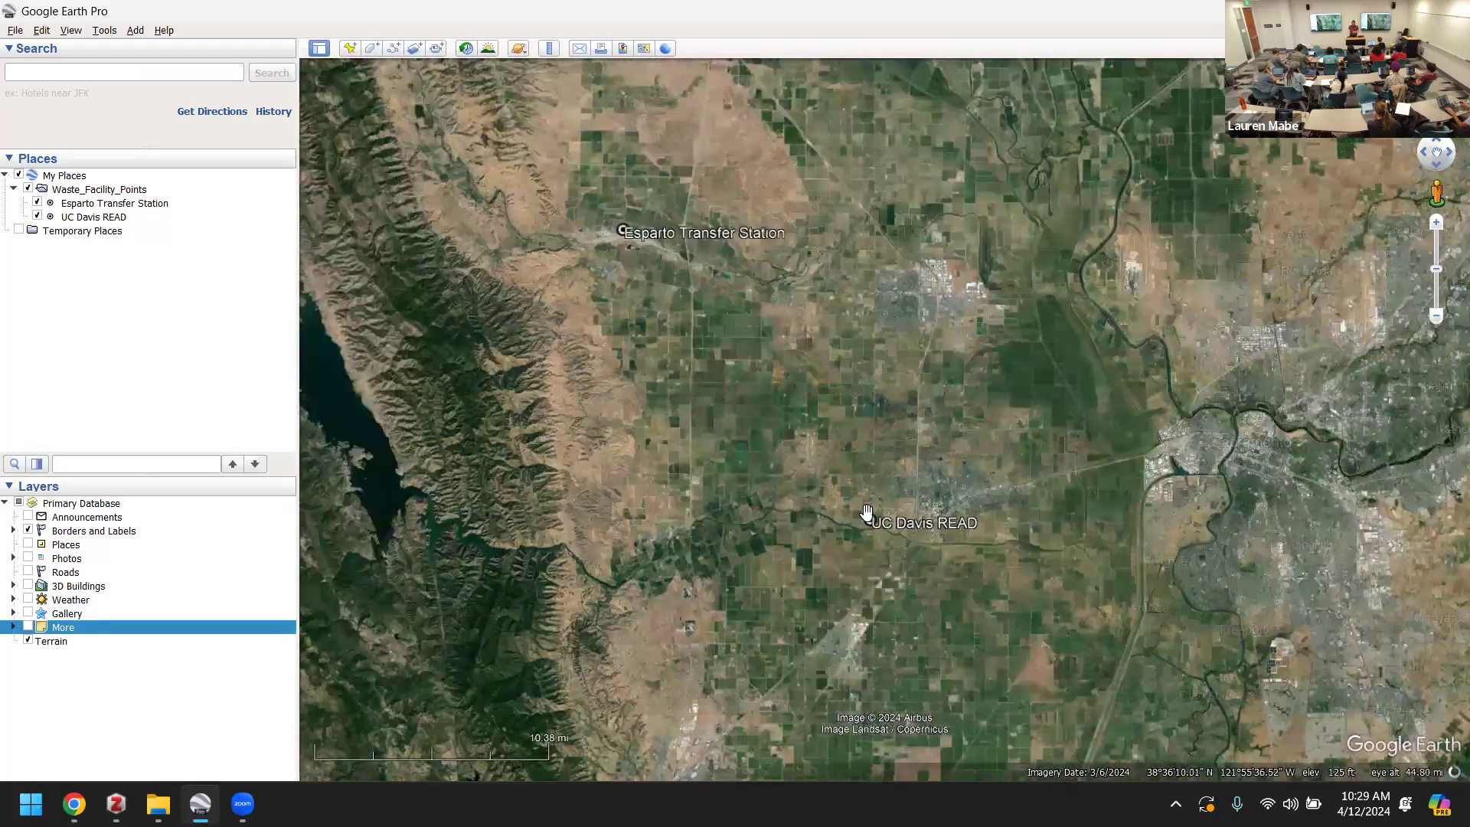
drag(866, 513, 903, 528)
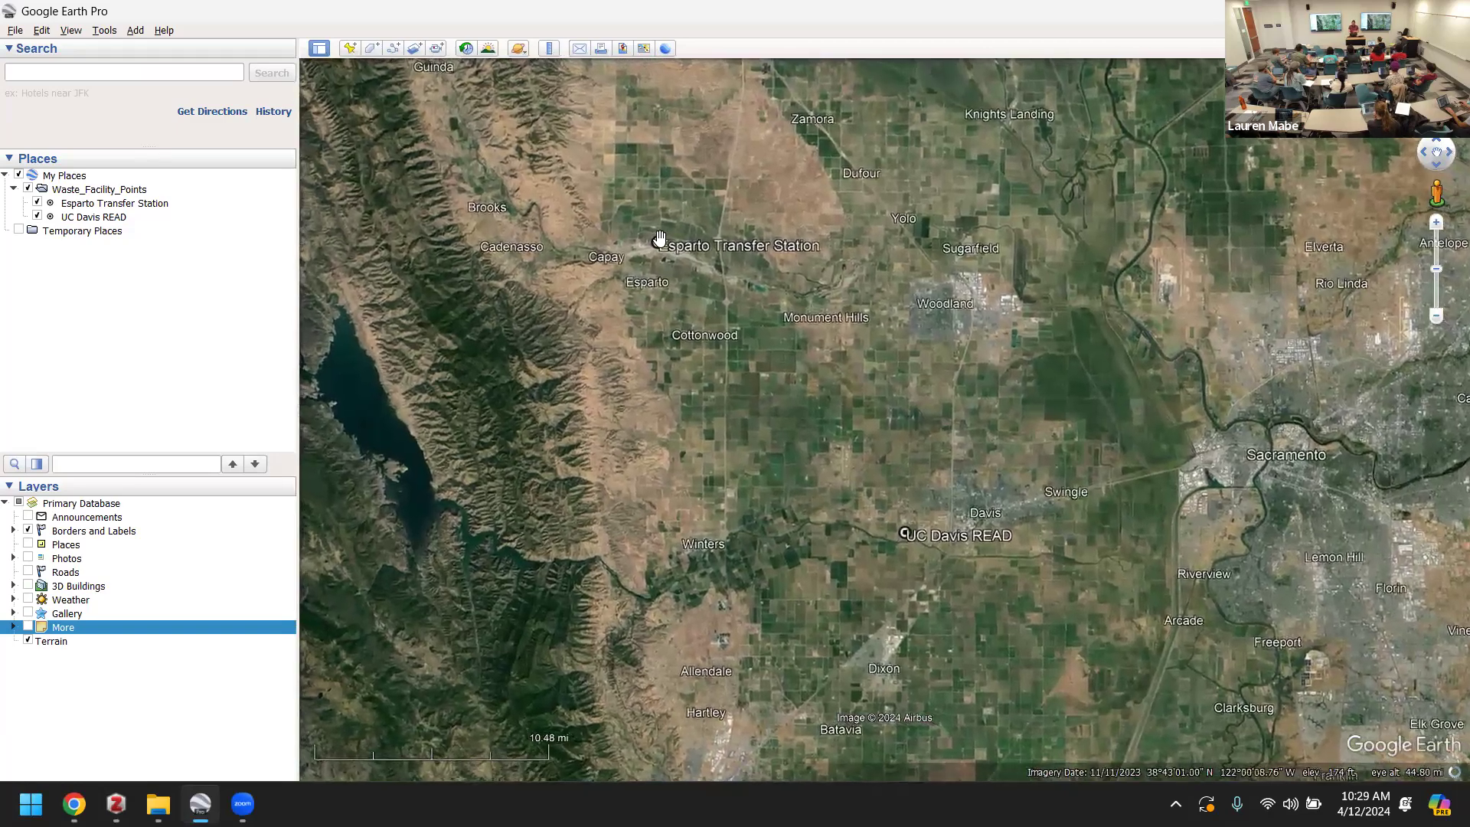
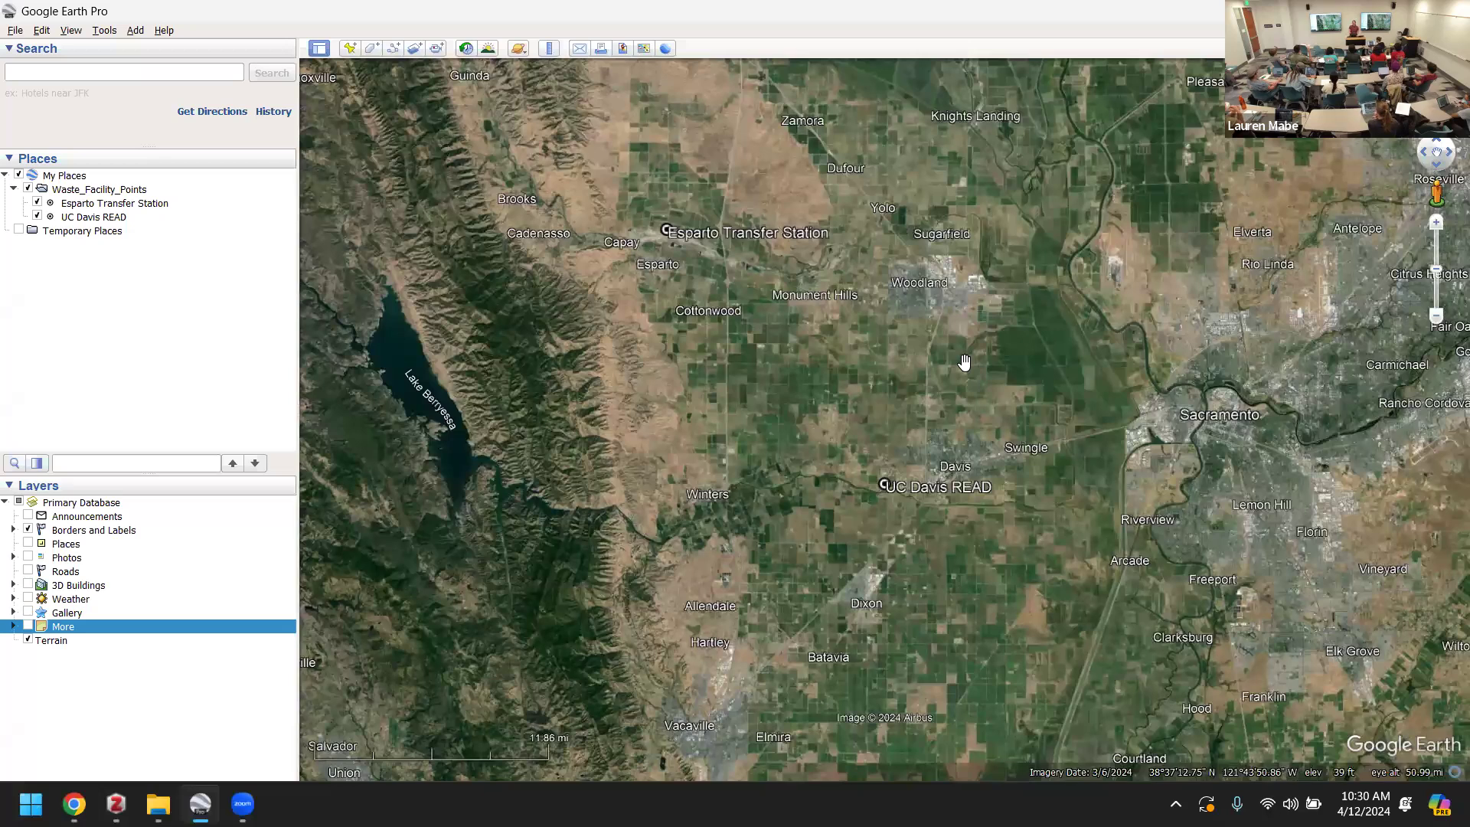
- Search for "yolo county landfill" to bring the Yolo County Central Landfill into view
click(55, 70)
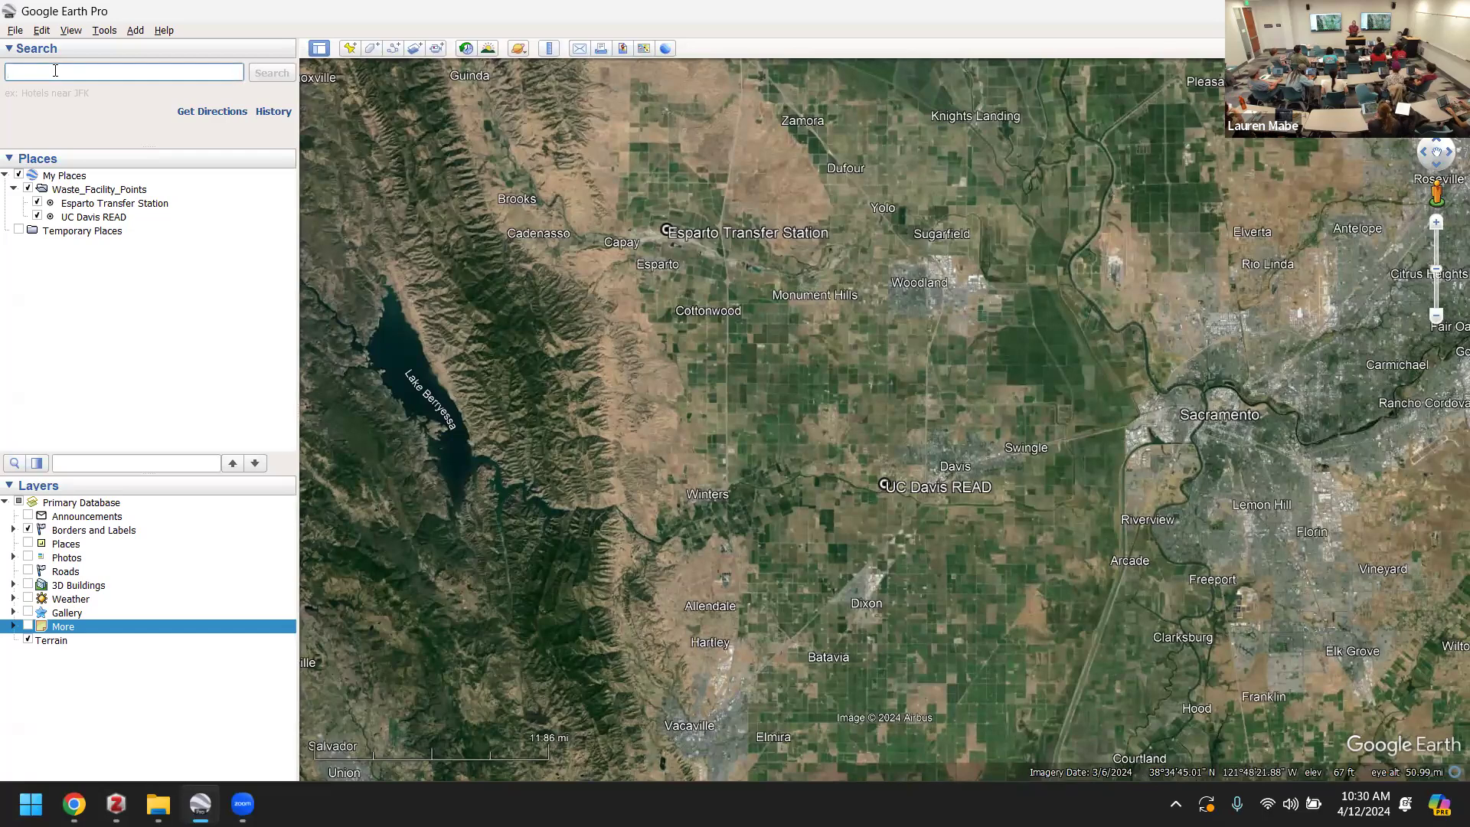
text(yolo)
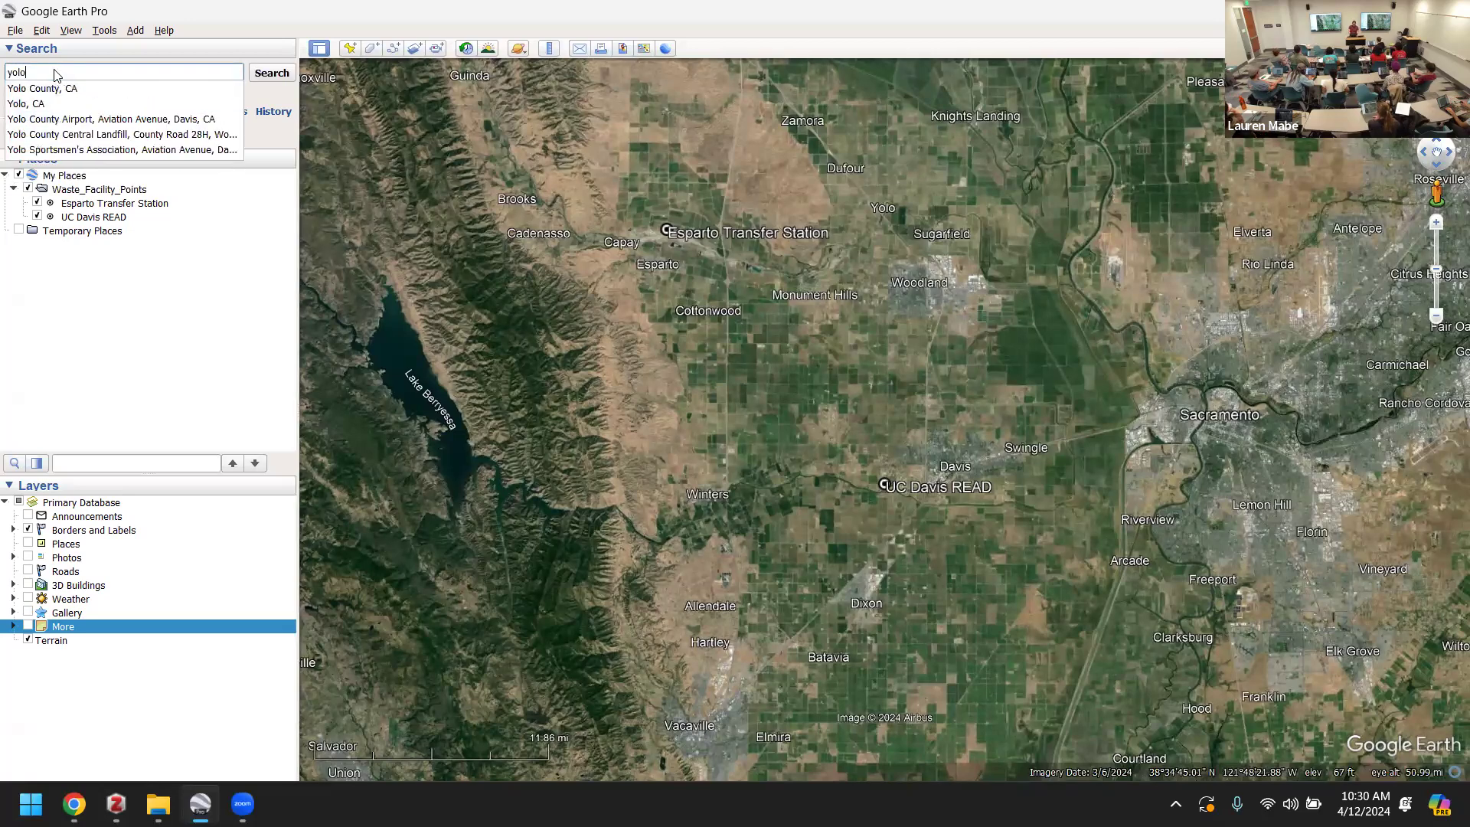
text( count)
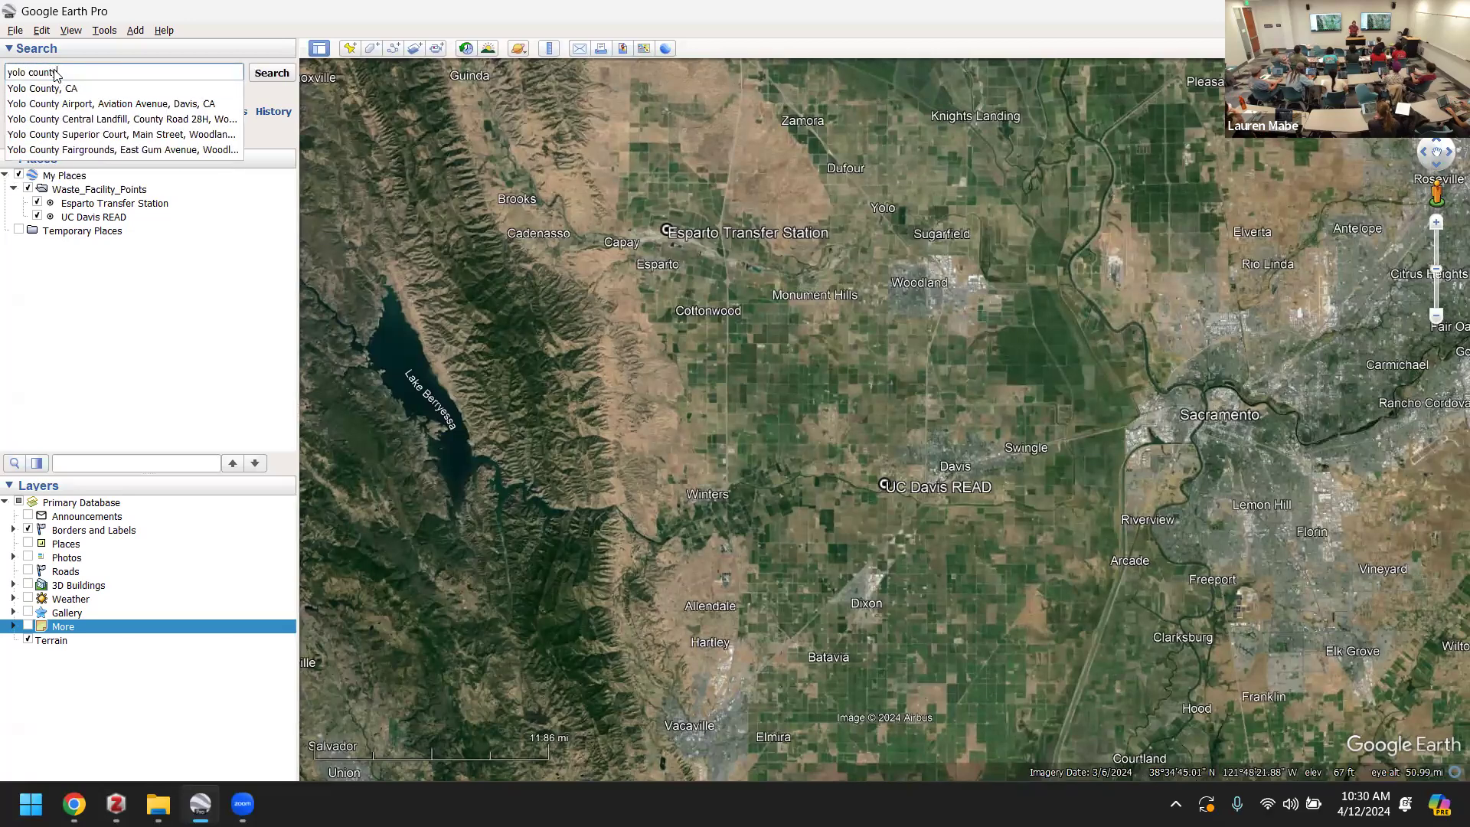
text(y landfill)
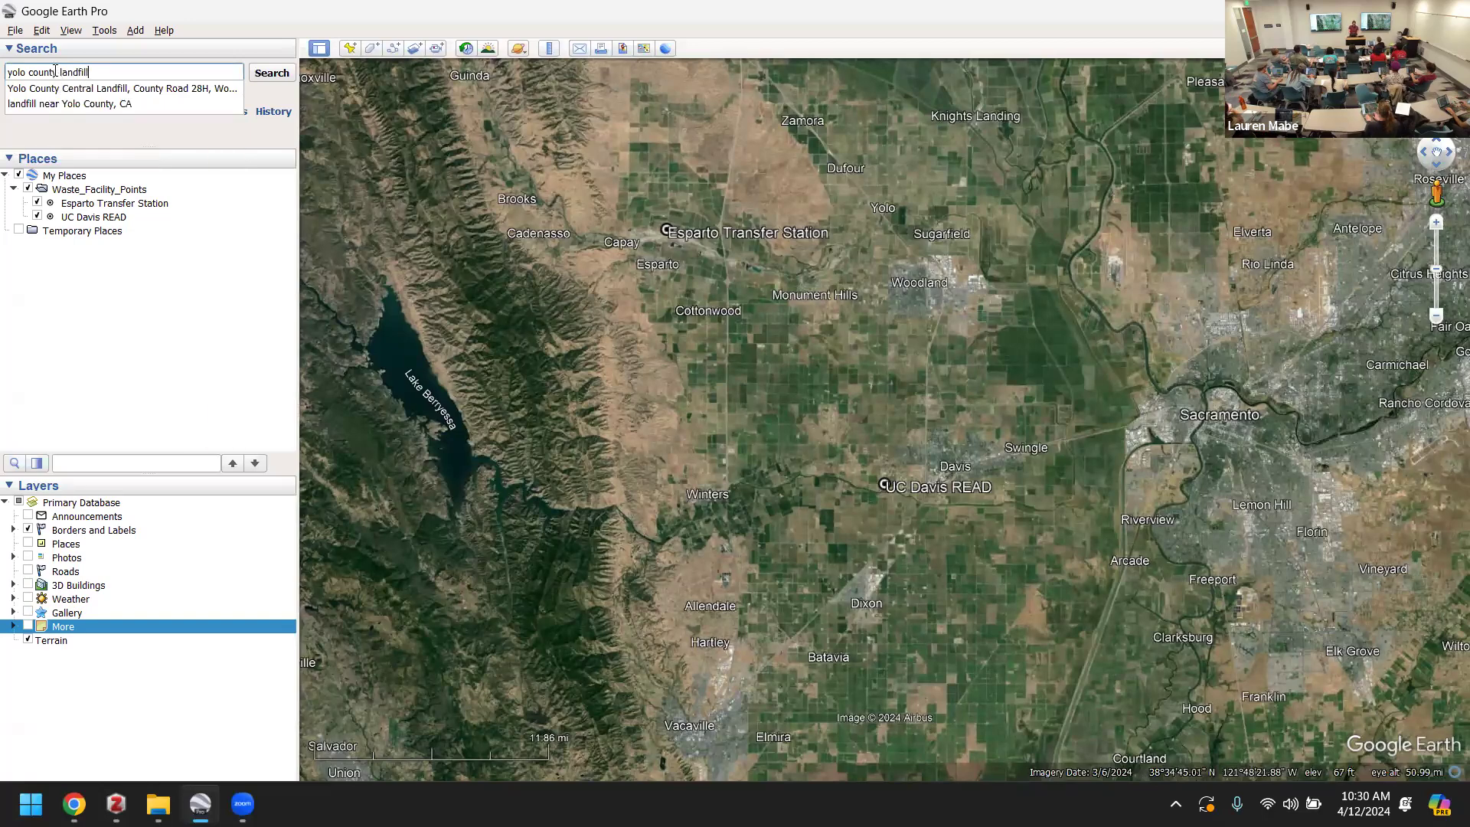
key(Return)
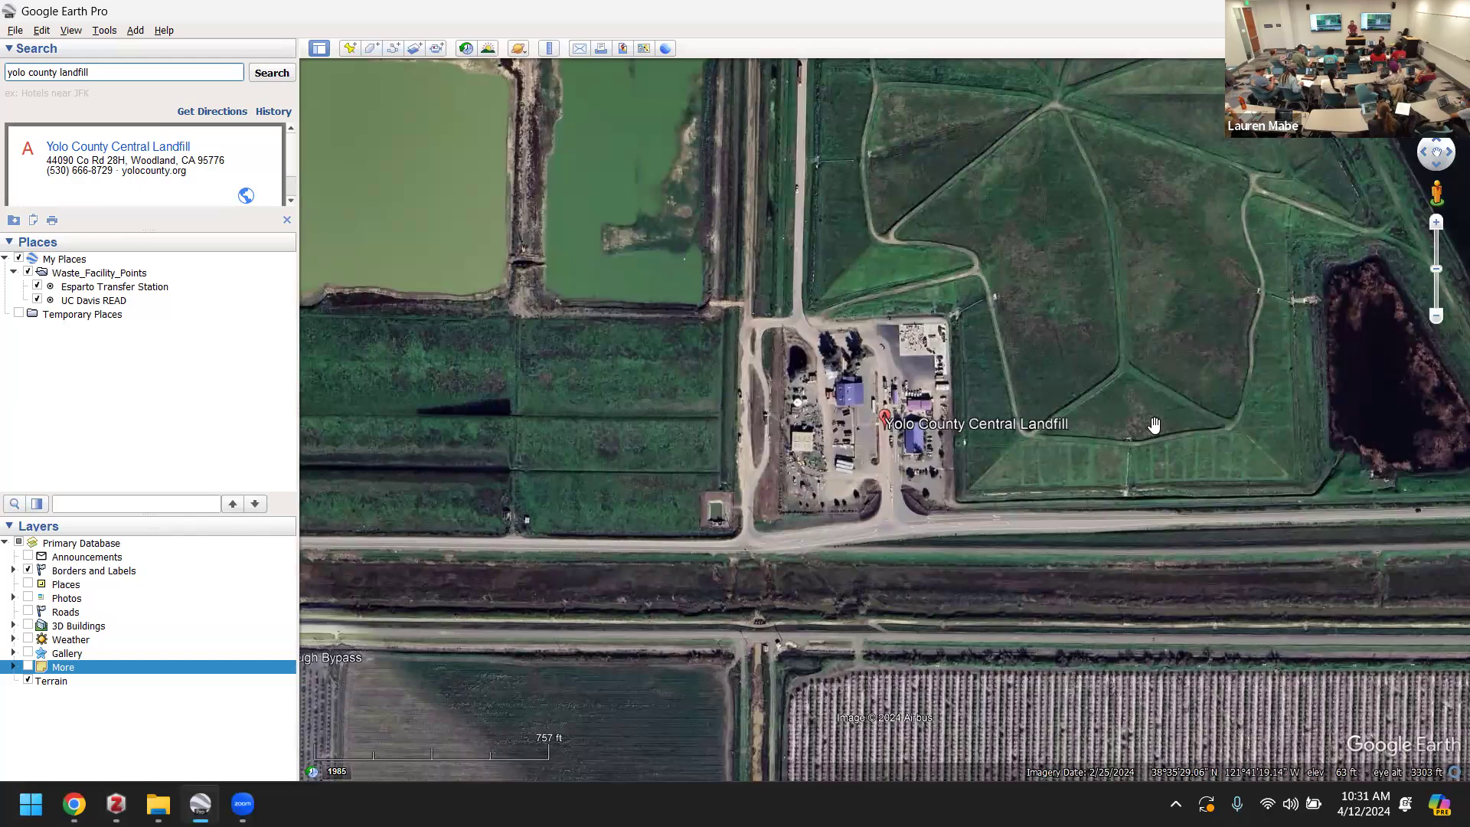
- Examine the full extent of the Yolo County Central Landfill site and the fields around it
drag(1255, 320, 1102, 476)
scroll(1102, 478, down, 5)
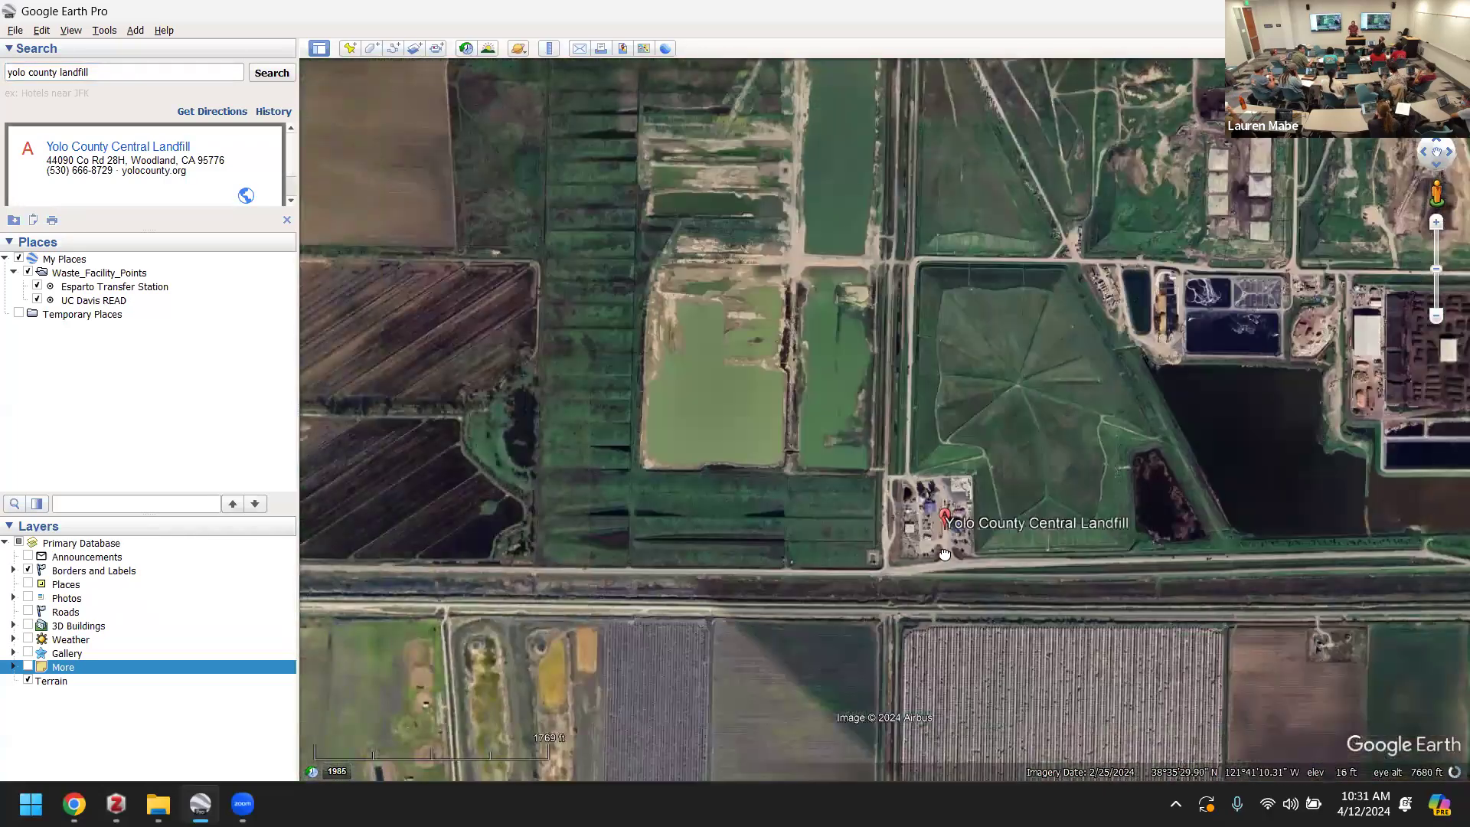
drag(1060, 529, 902, 561)
scroll(1046, 498, down, 3)
drag(993, 478, 888, 509)
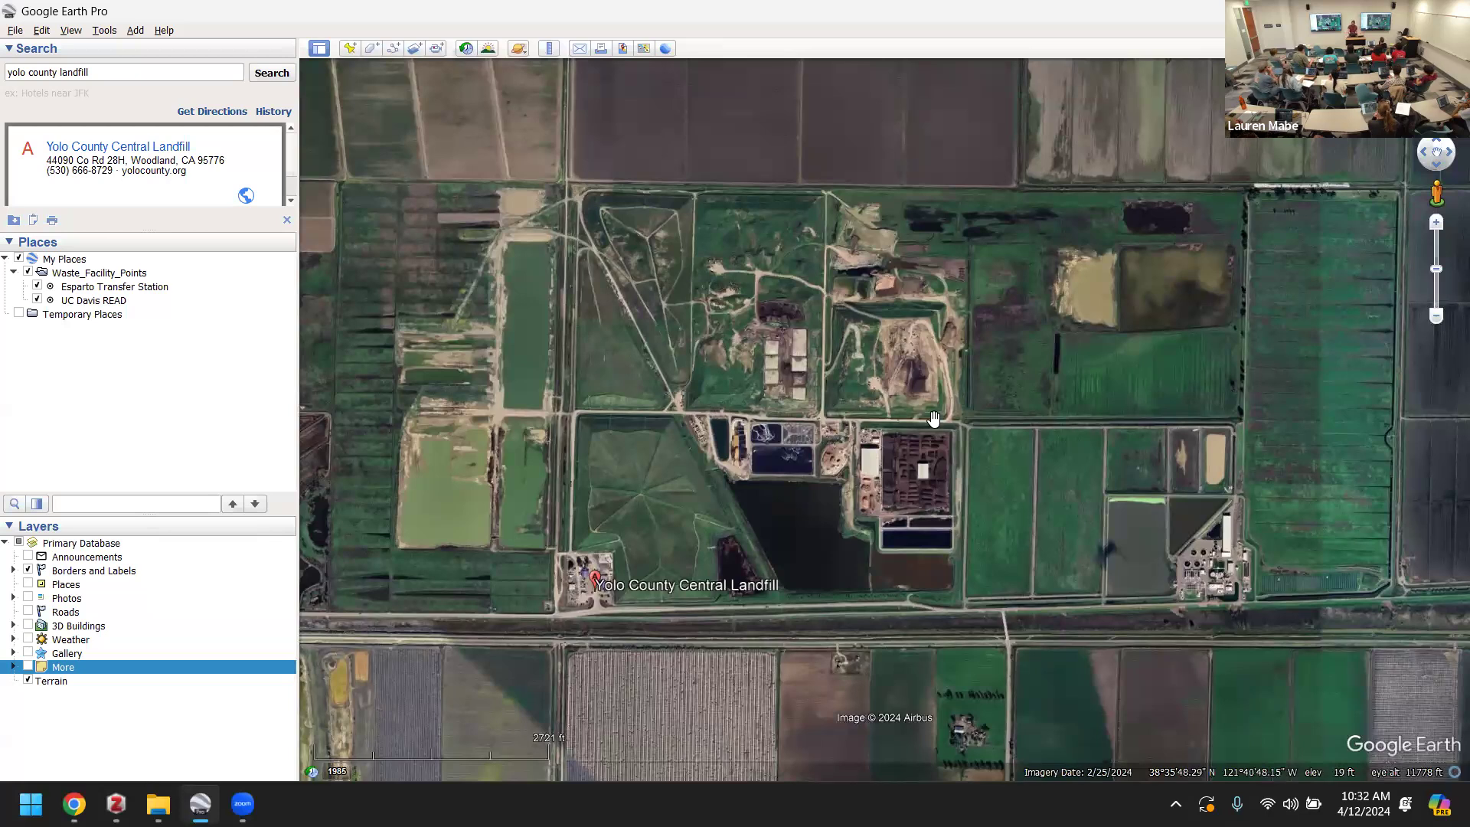
drag(994, 425, 957, 440)
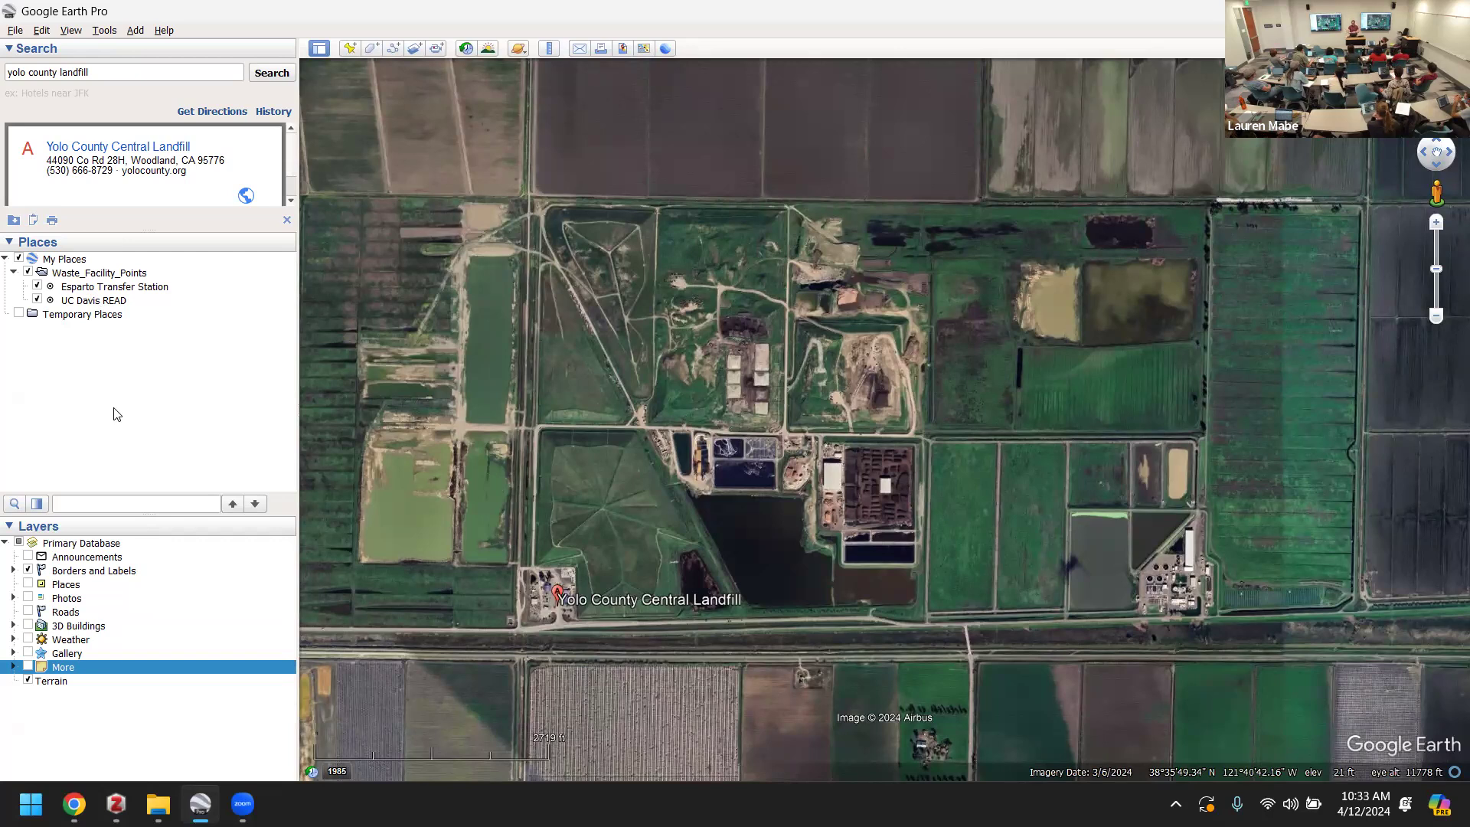
click(211, 542)
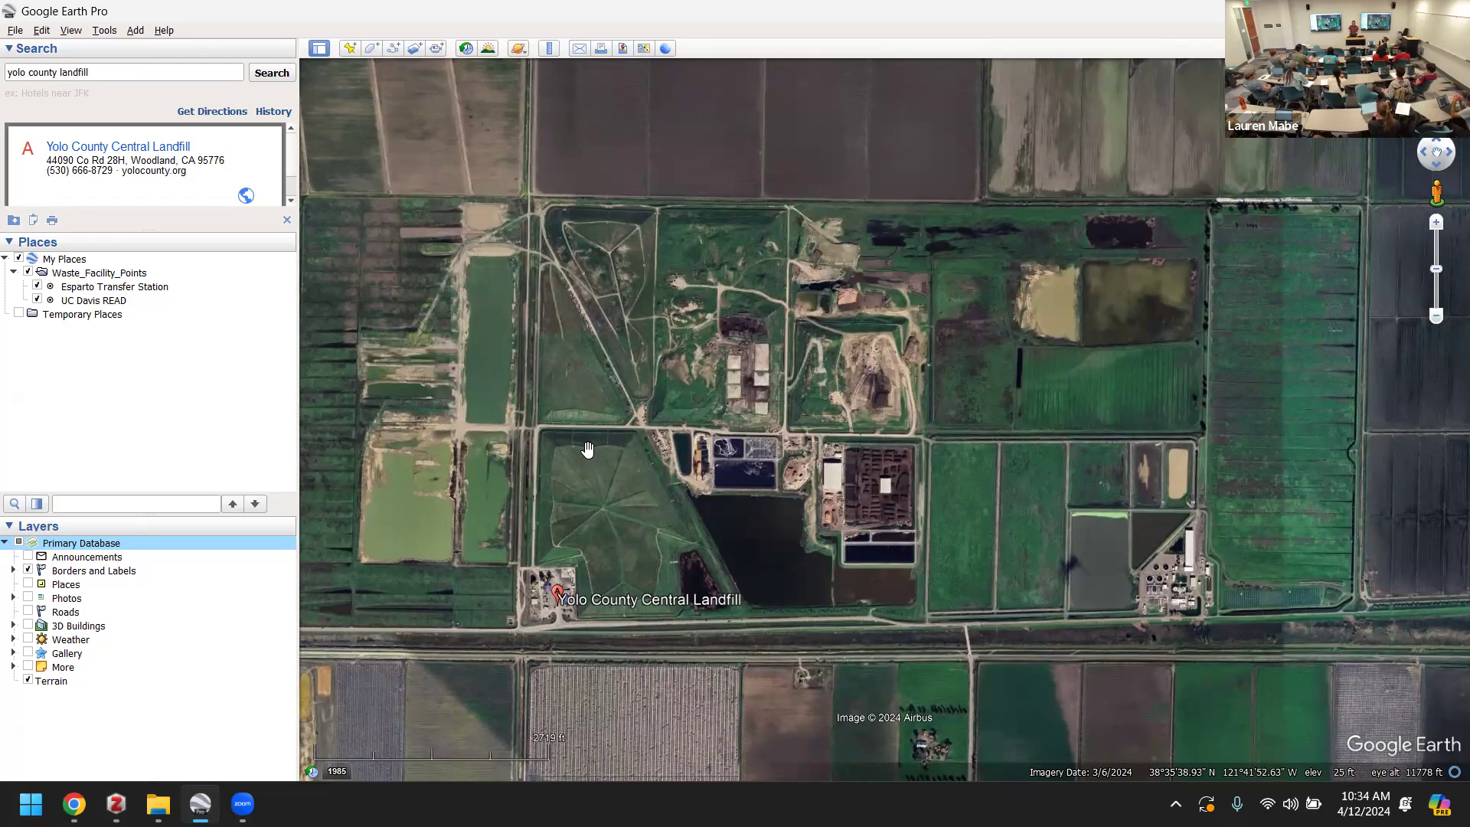
scroll(612, 458, down, 3)
drag(689, 445, 766, 442)
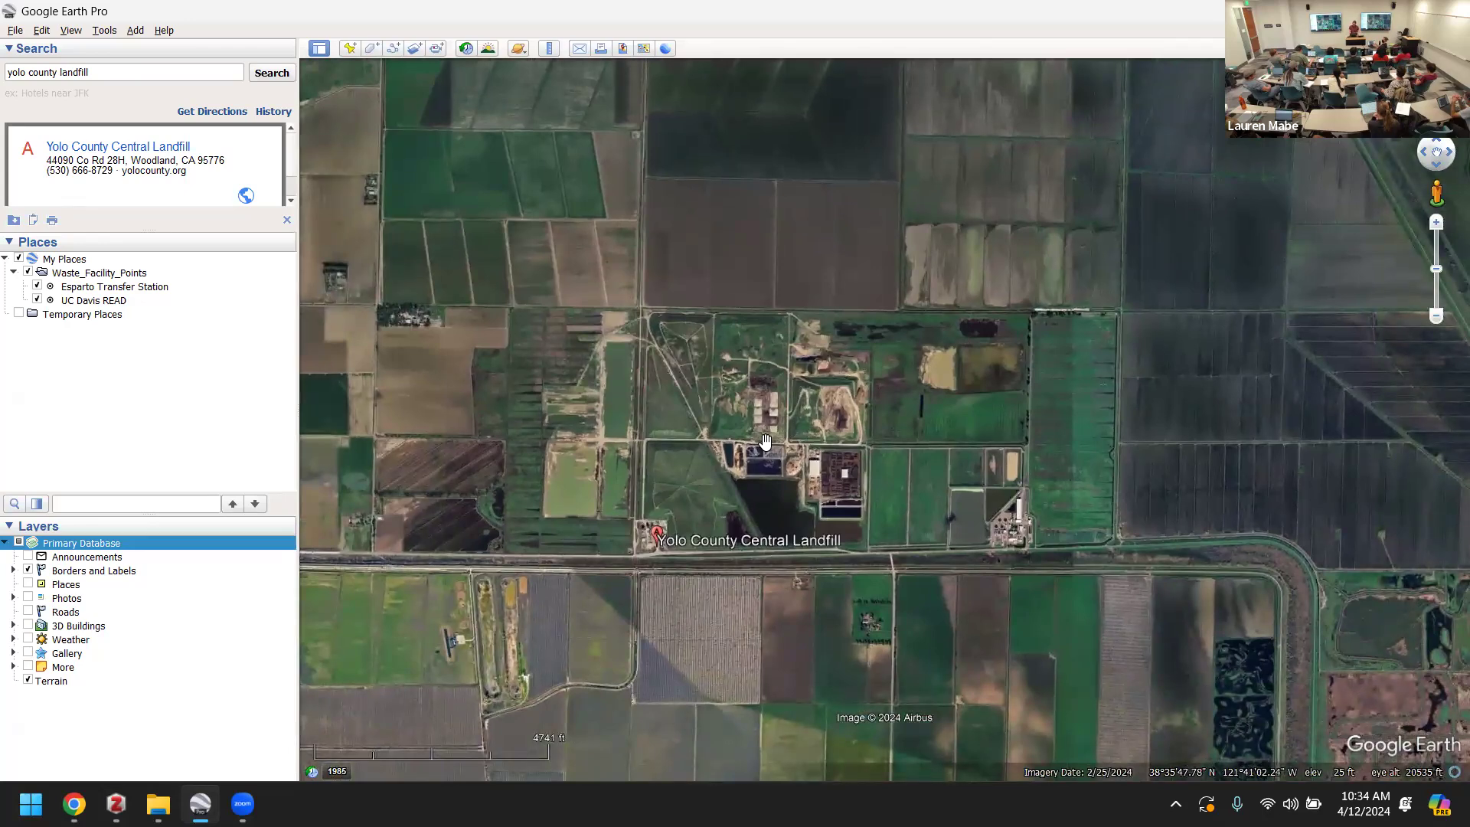
scroll(762, 433, up, 1)
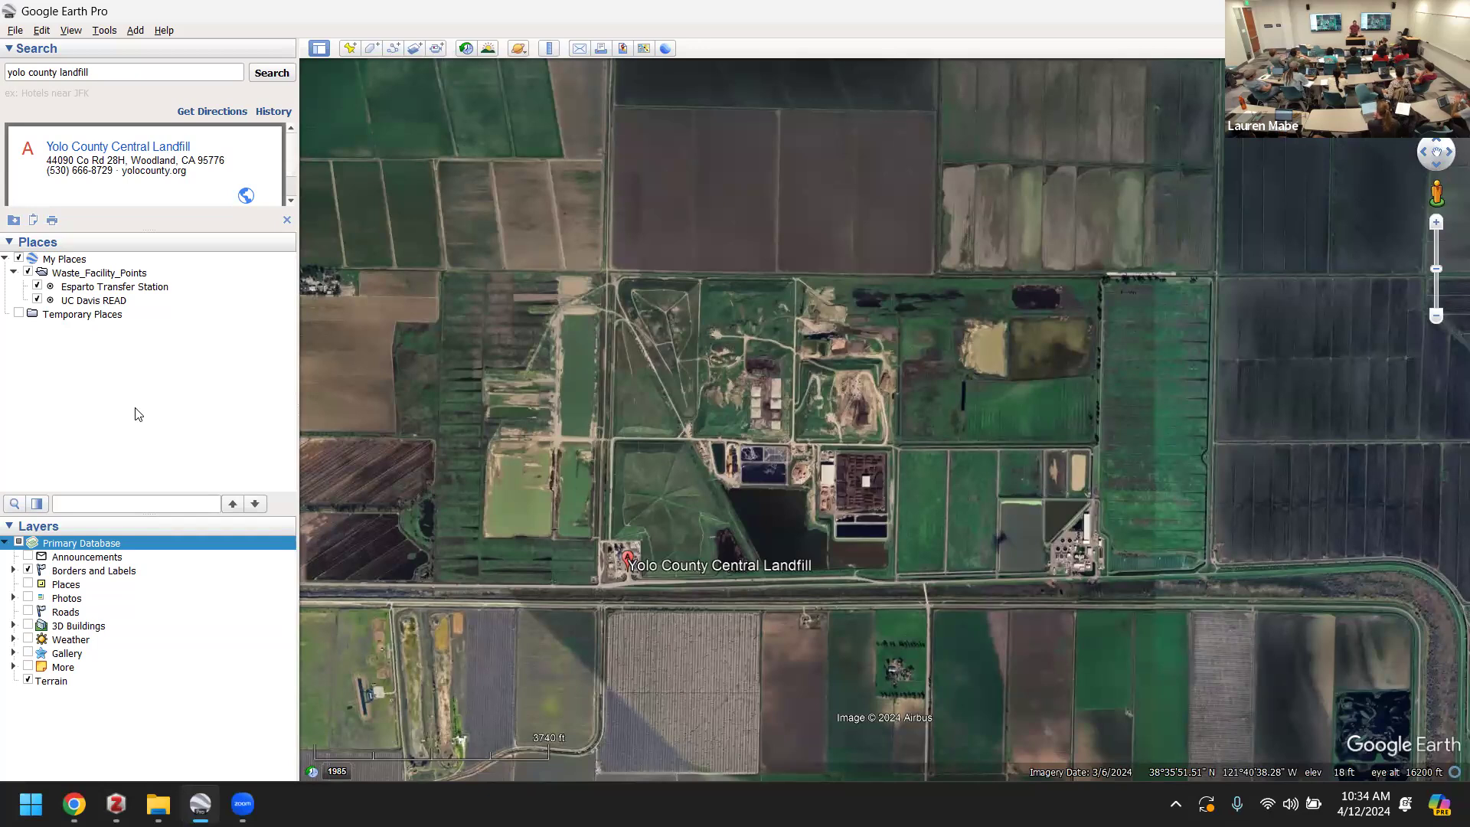
- Create a new folder named Landfill_Polygon directly under My Places
click(68, 262)
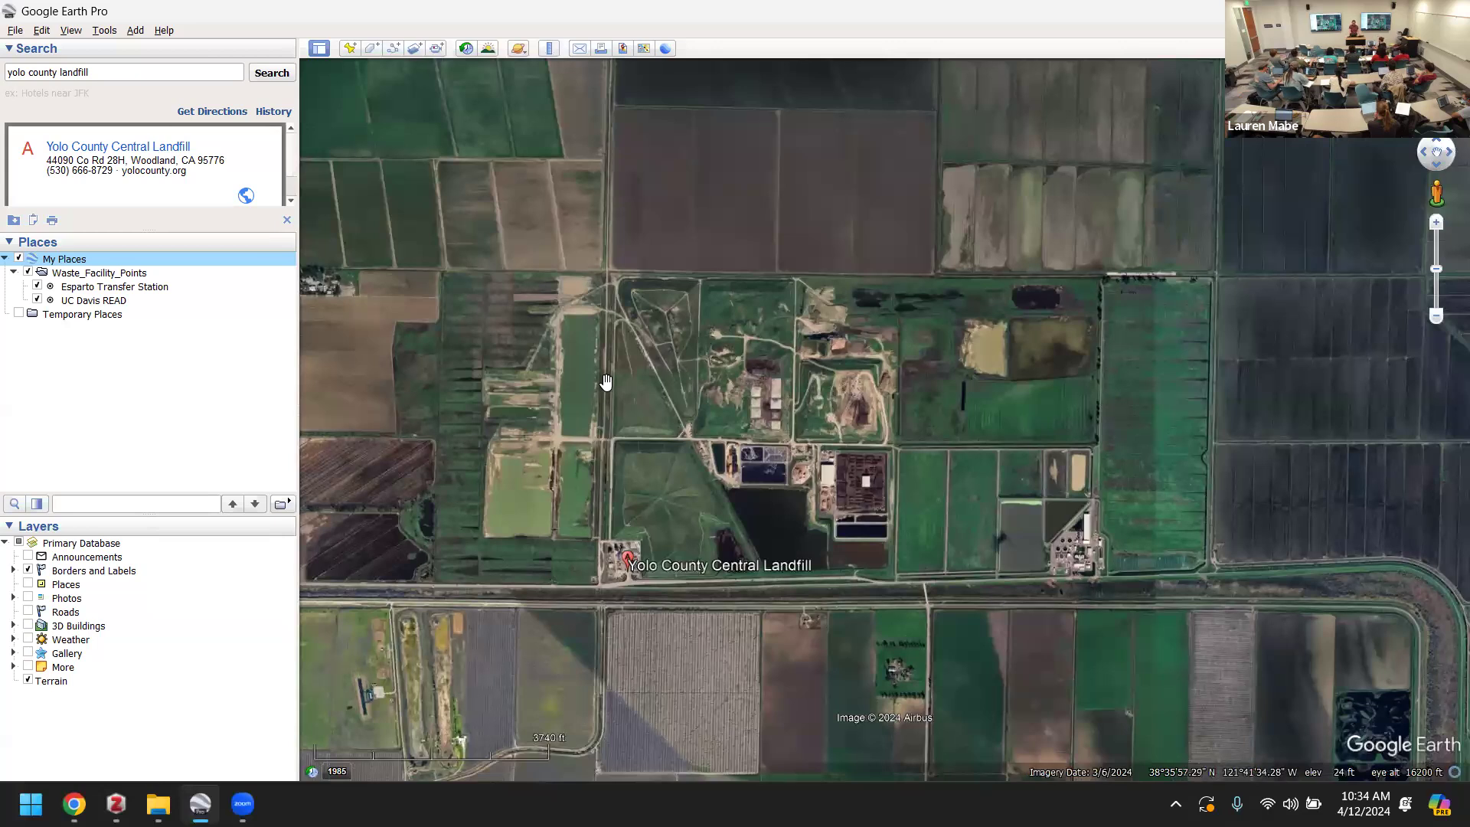
right_click(65, 264)
mouse_move(93, 274)
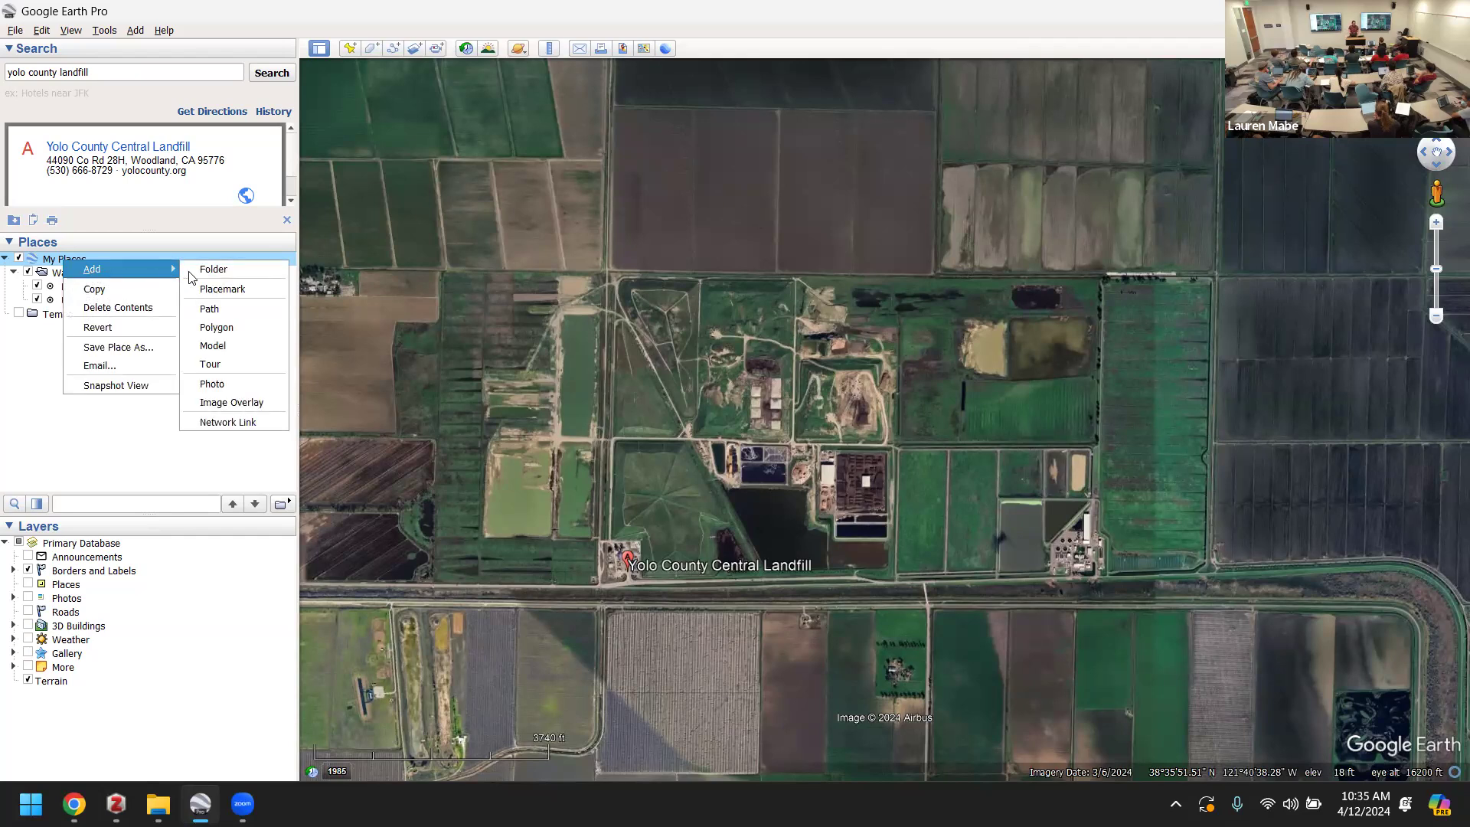
click(212, 269)
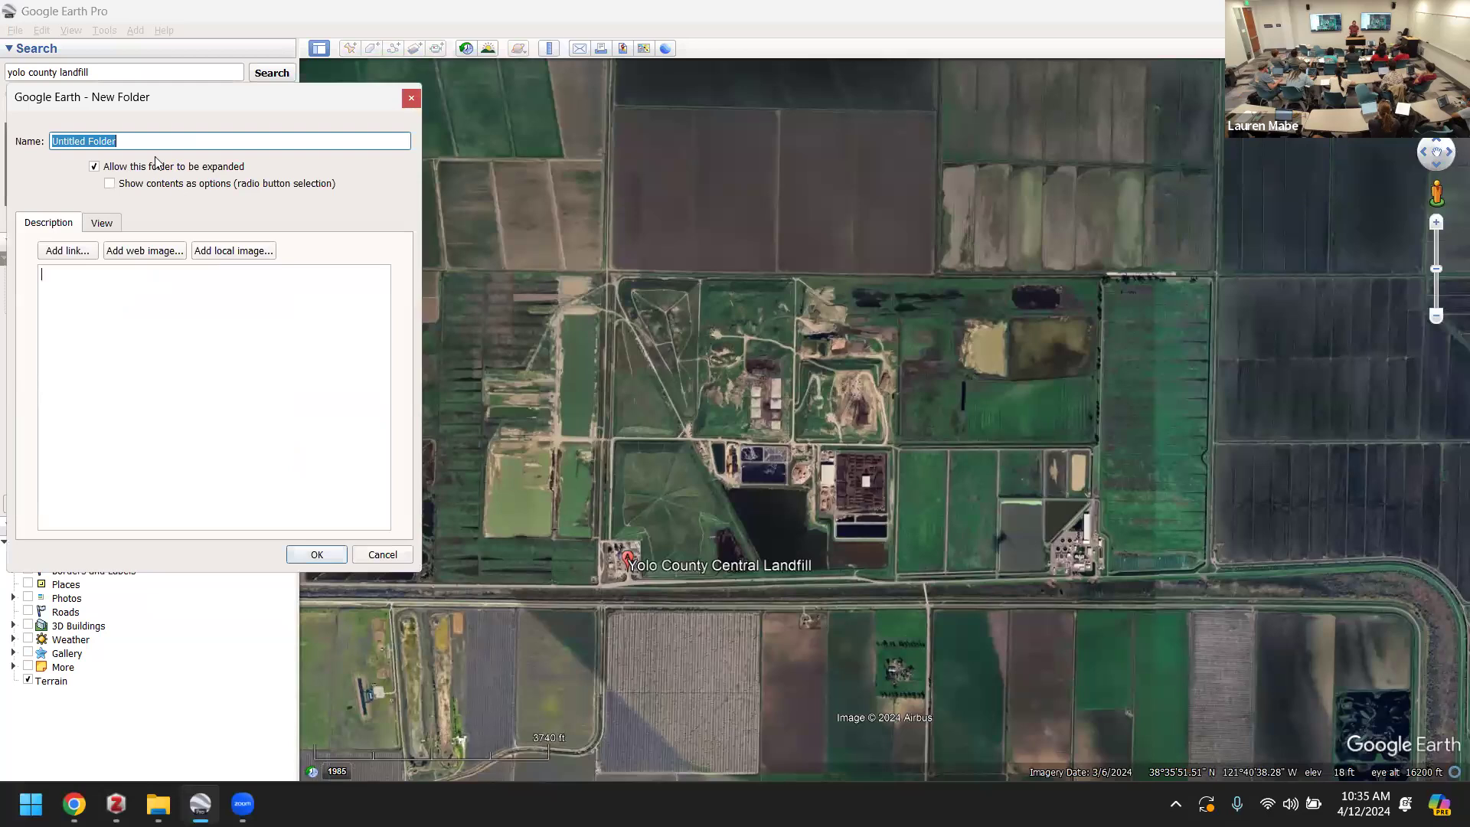
text(Land)
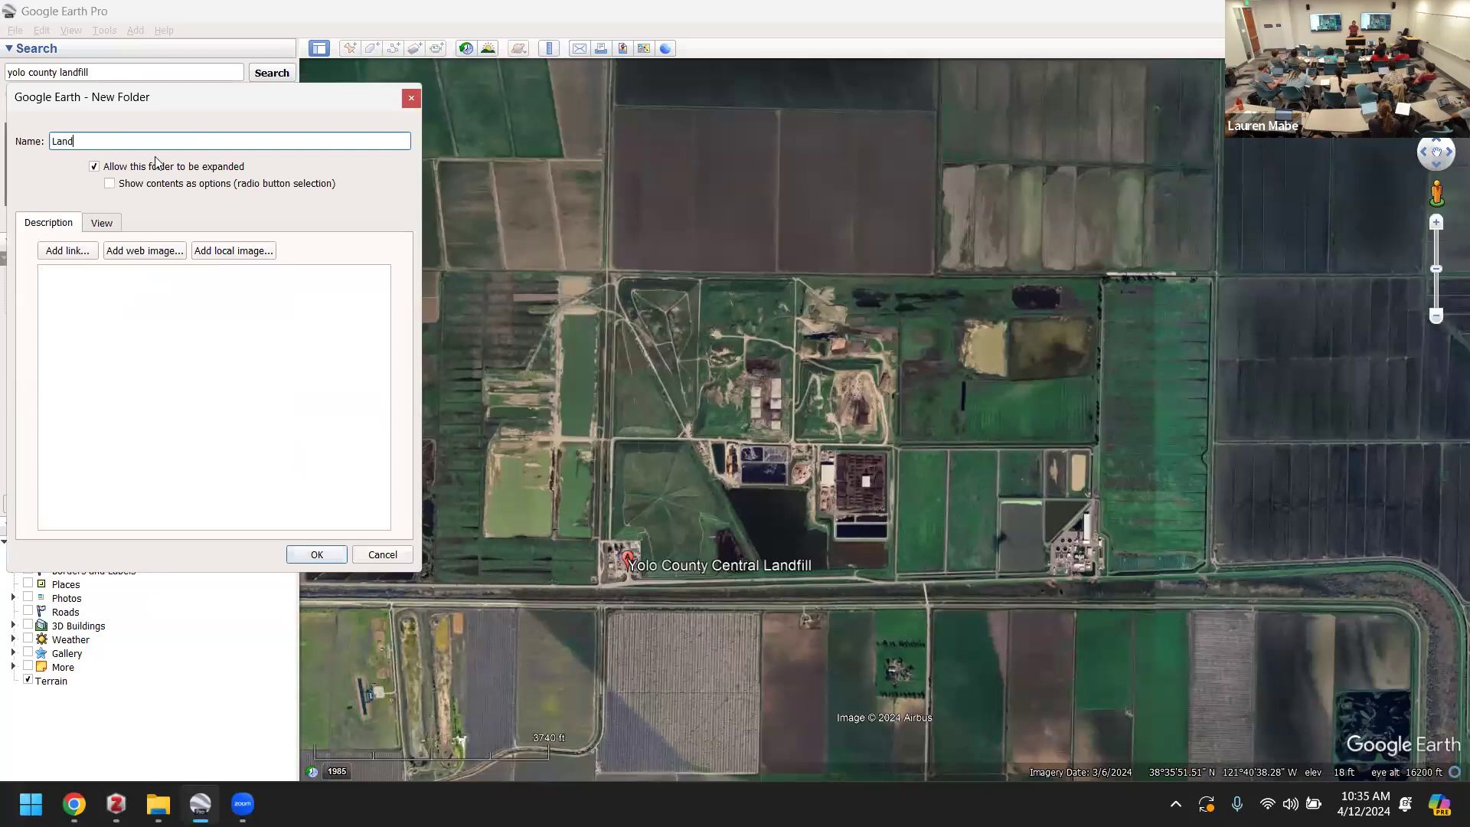
text(fill_Polygon)
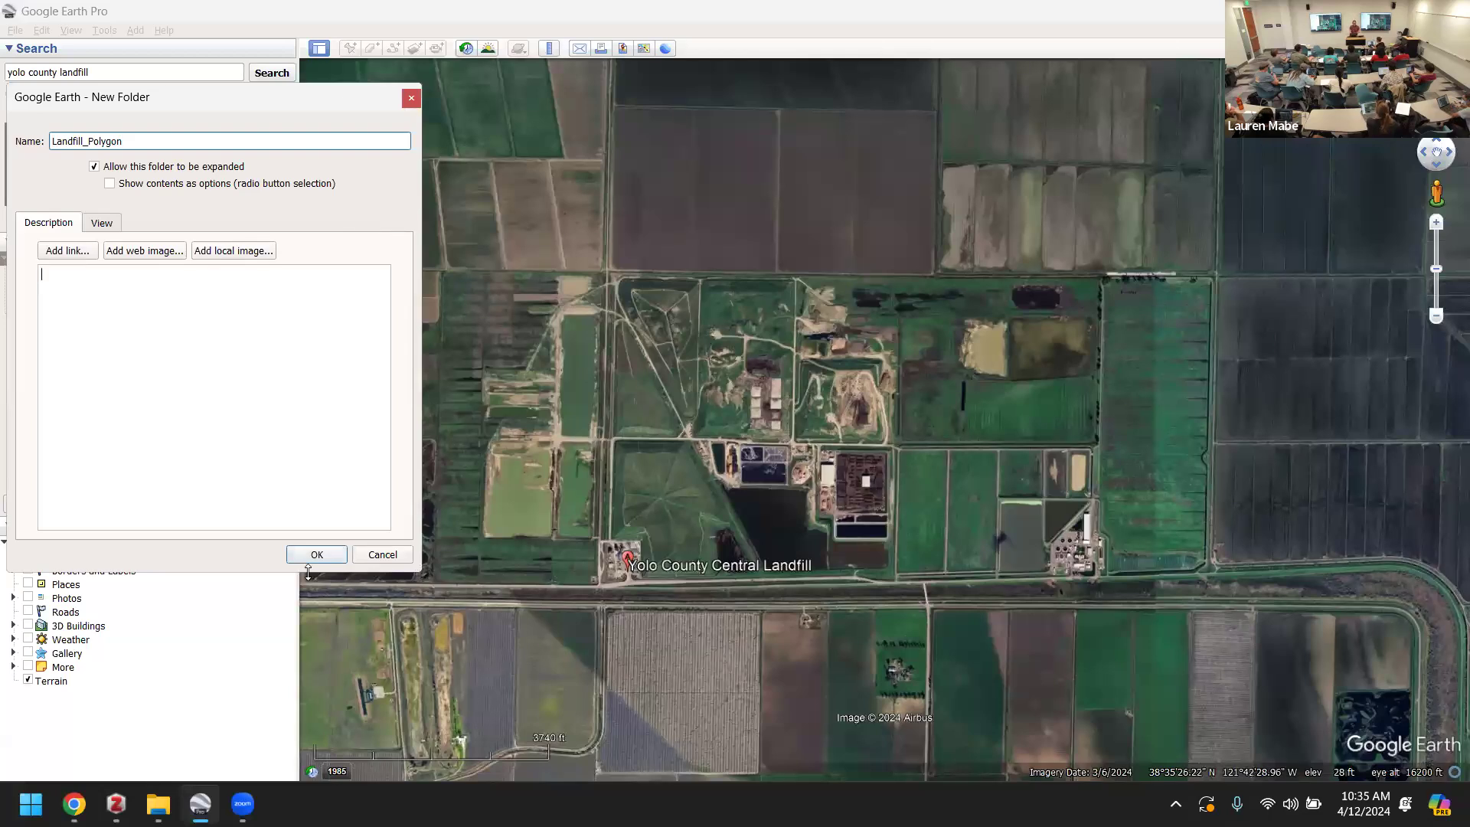
click(295, 553)
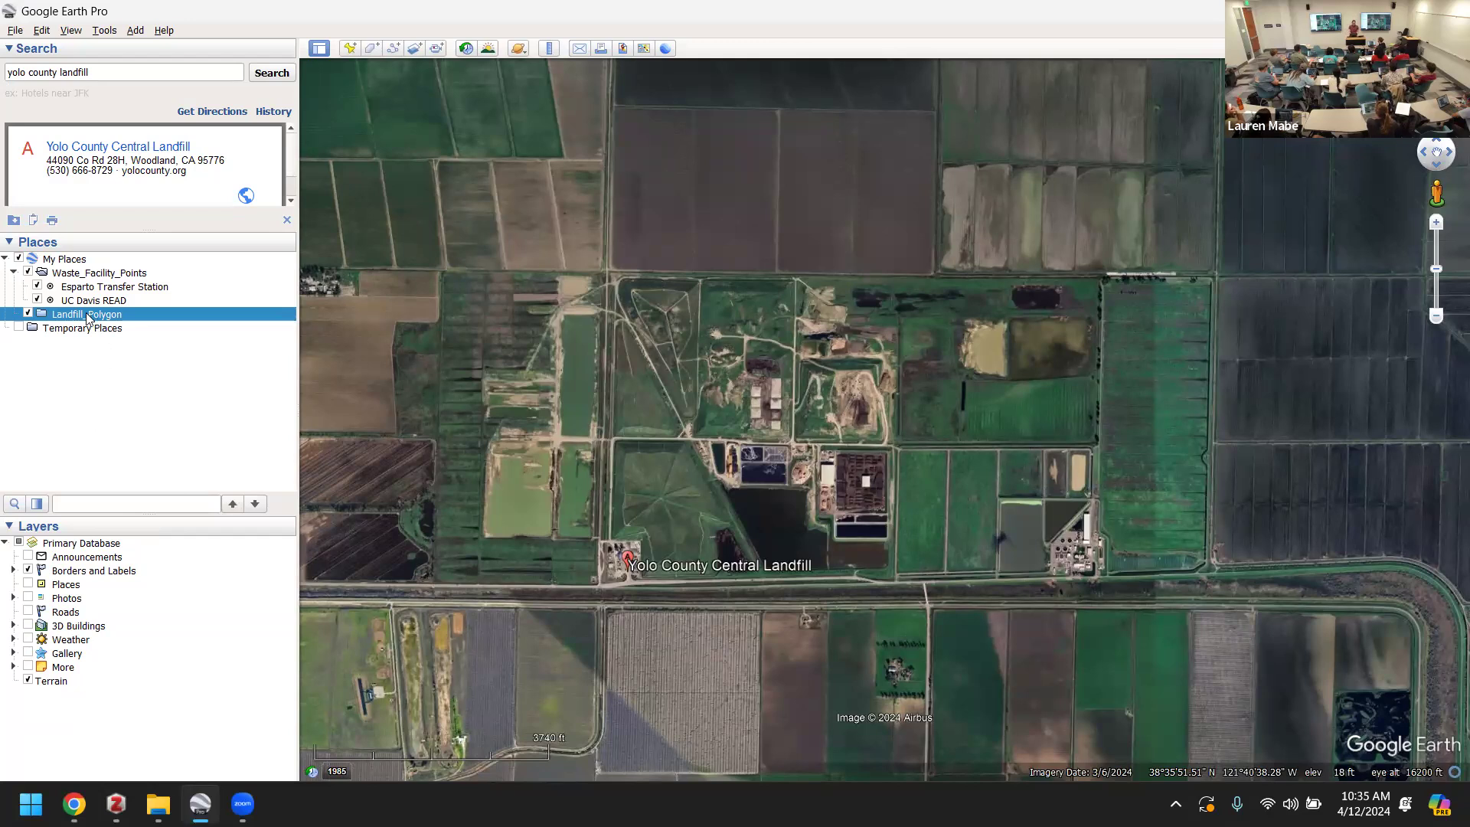
click(70, 262)
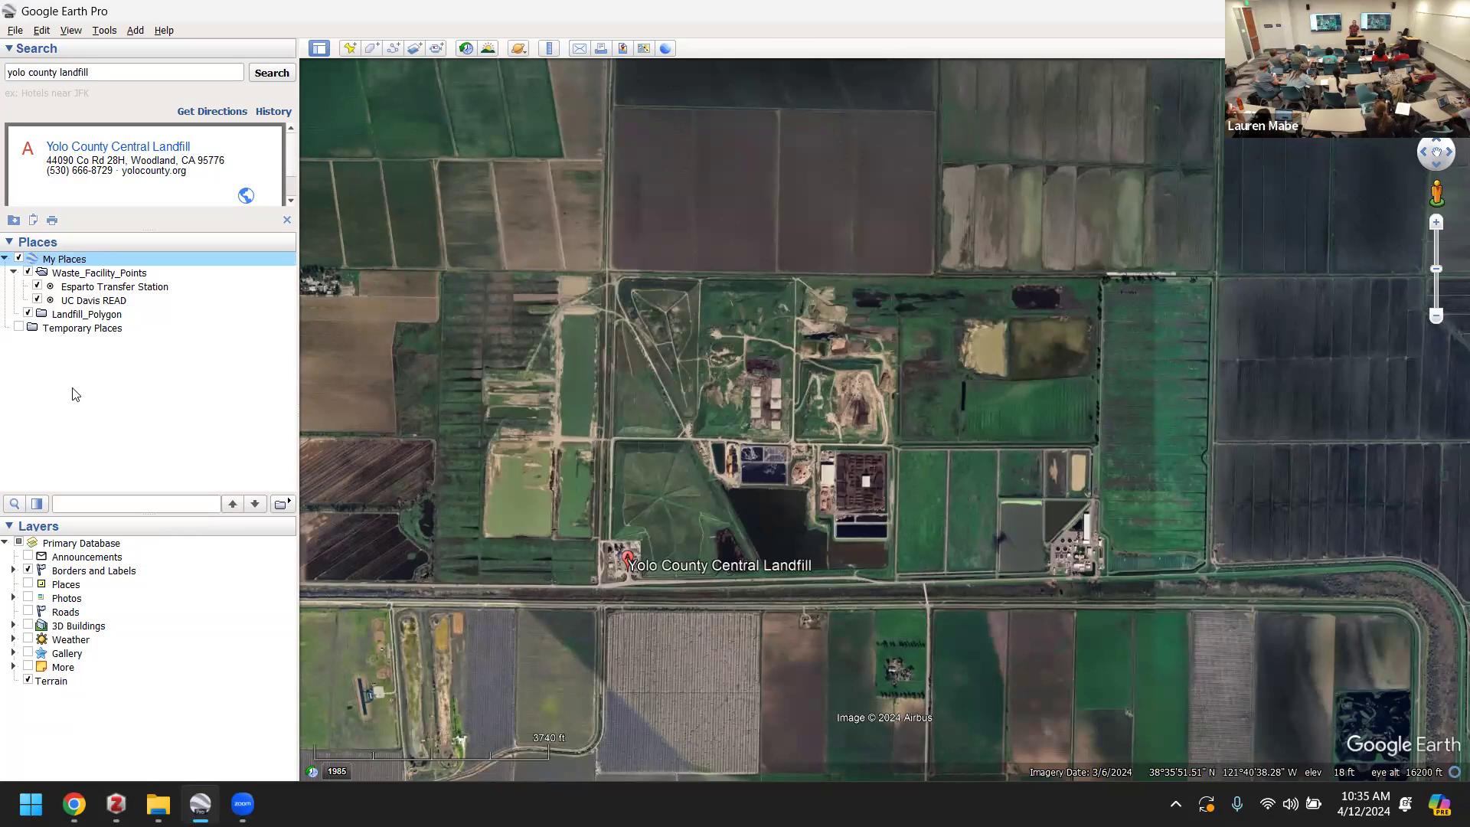
- Start a new polygon named Yolo County Central Landfill in the Landfill_Polygon folder and set its area style to Outlined
click(95, 317)
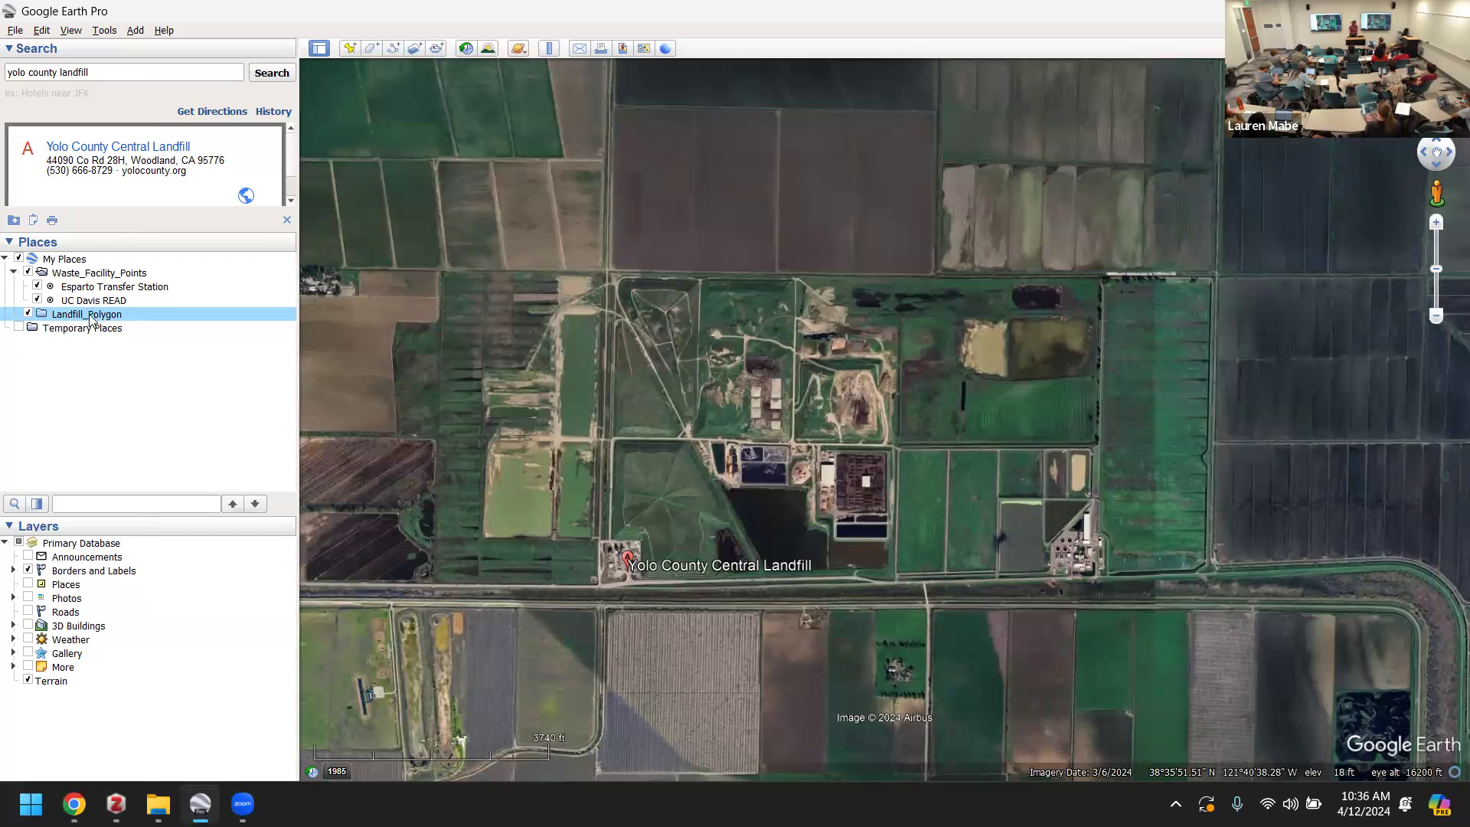
click(372, 50)
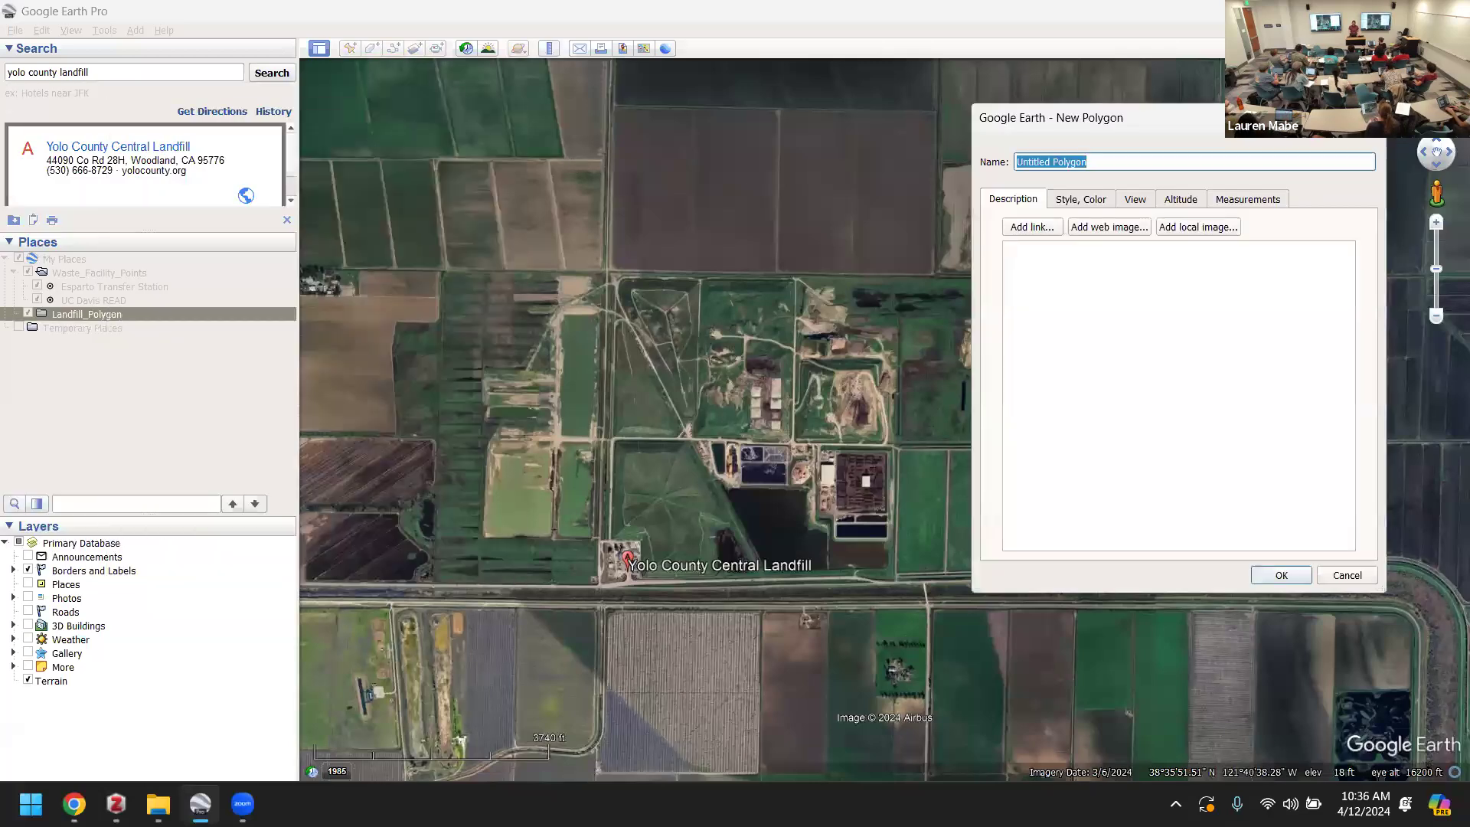
text(Yolo )
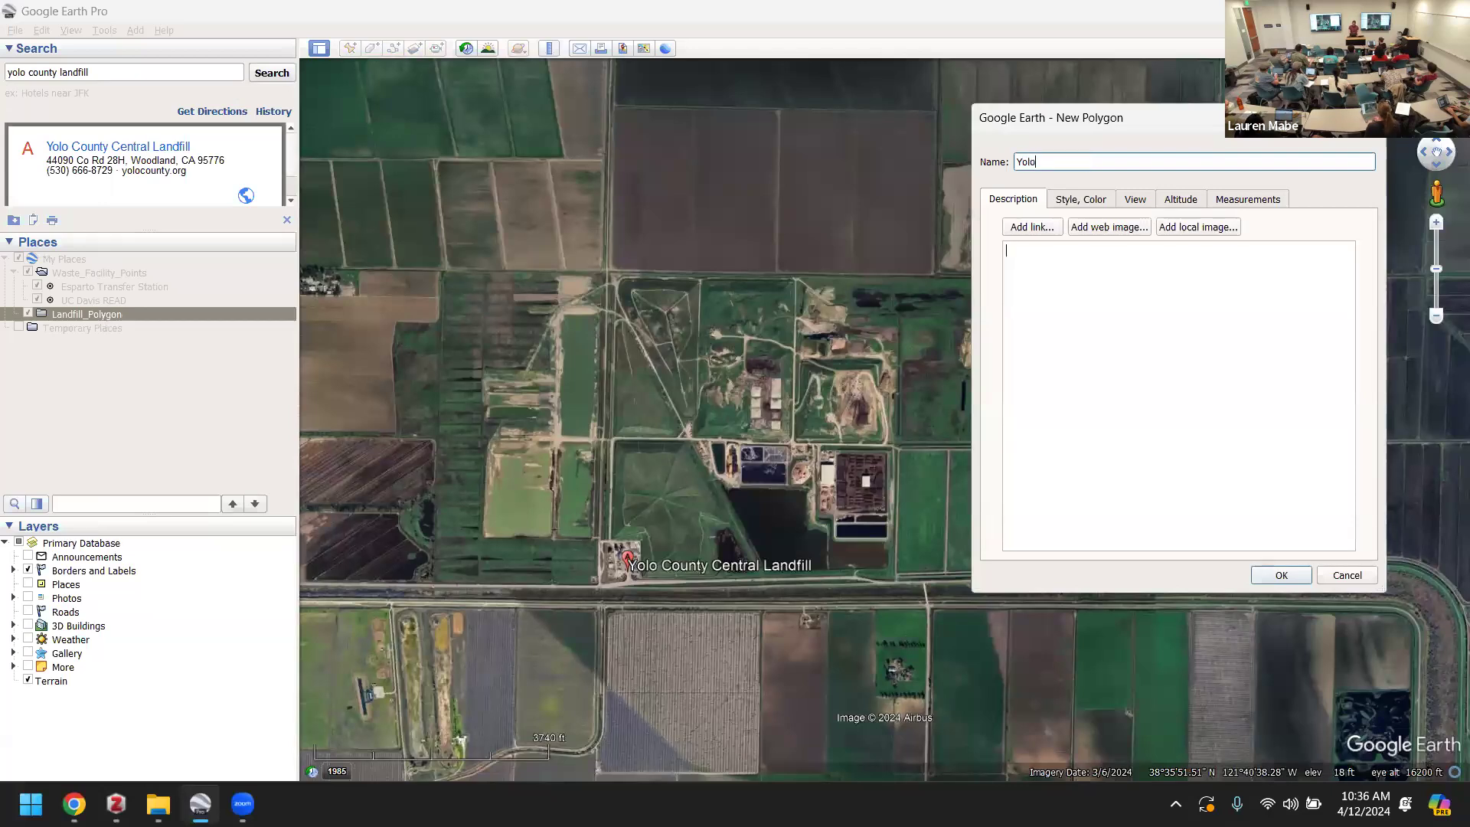
text(County Centr)
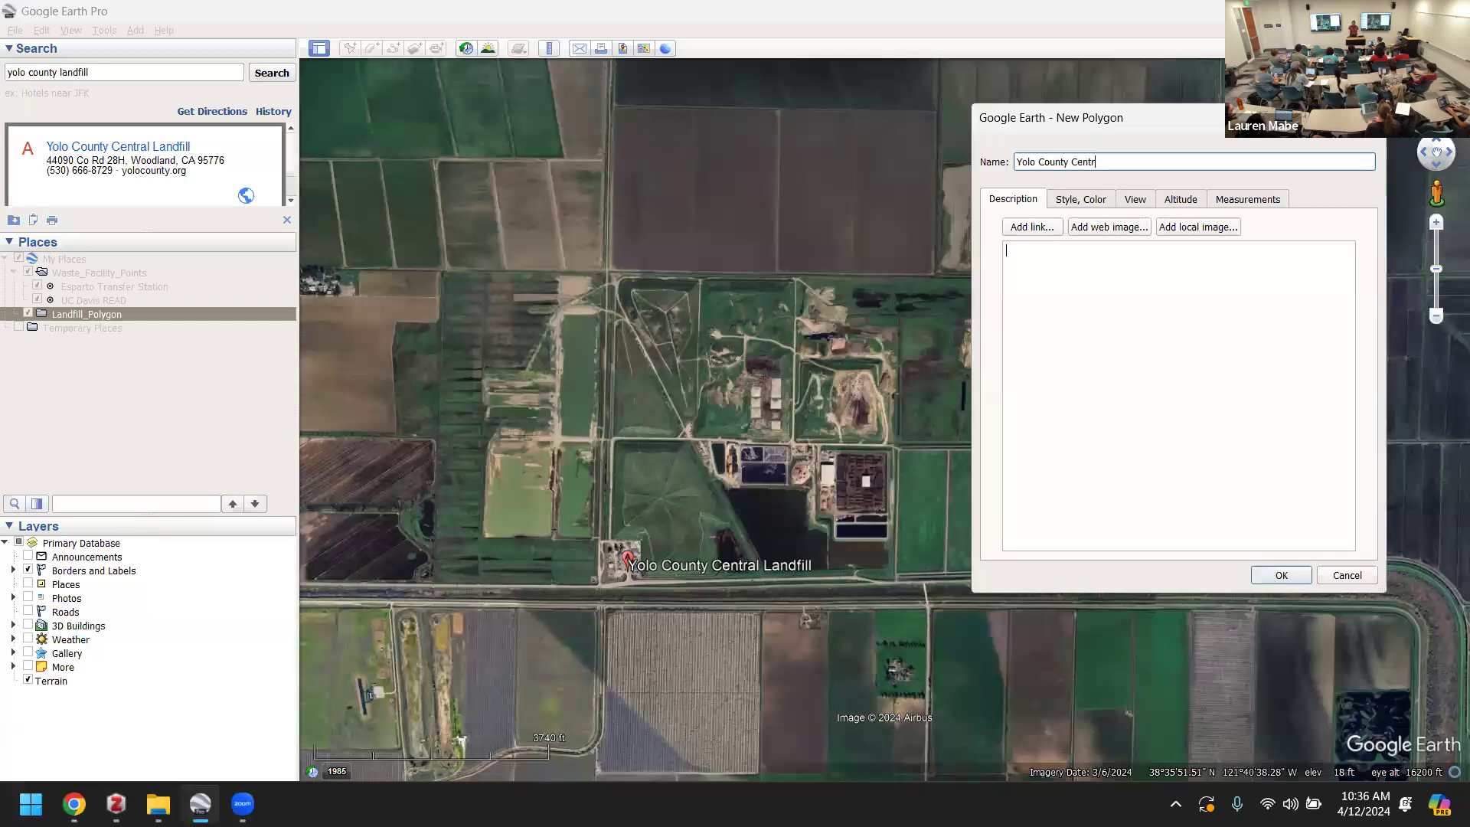
text(al Landfill)
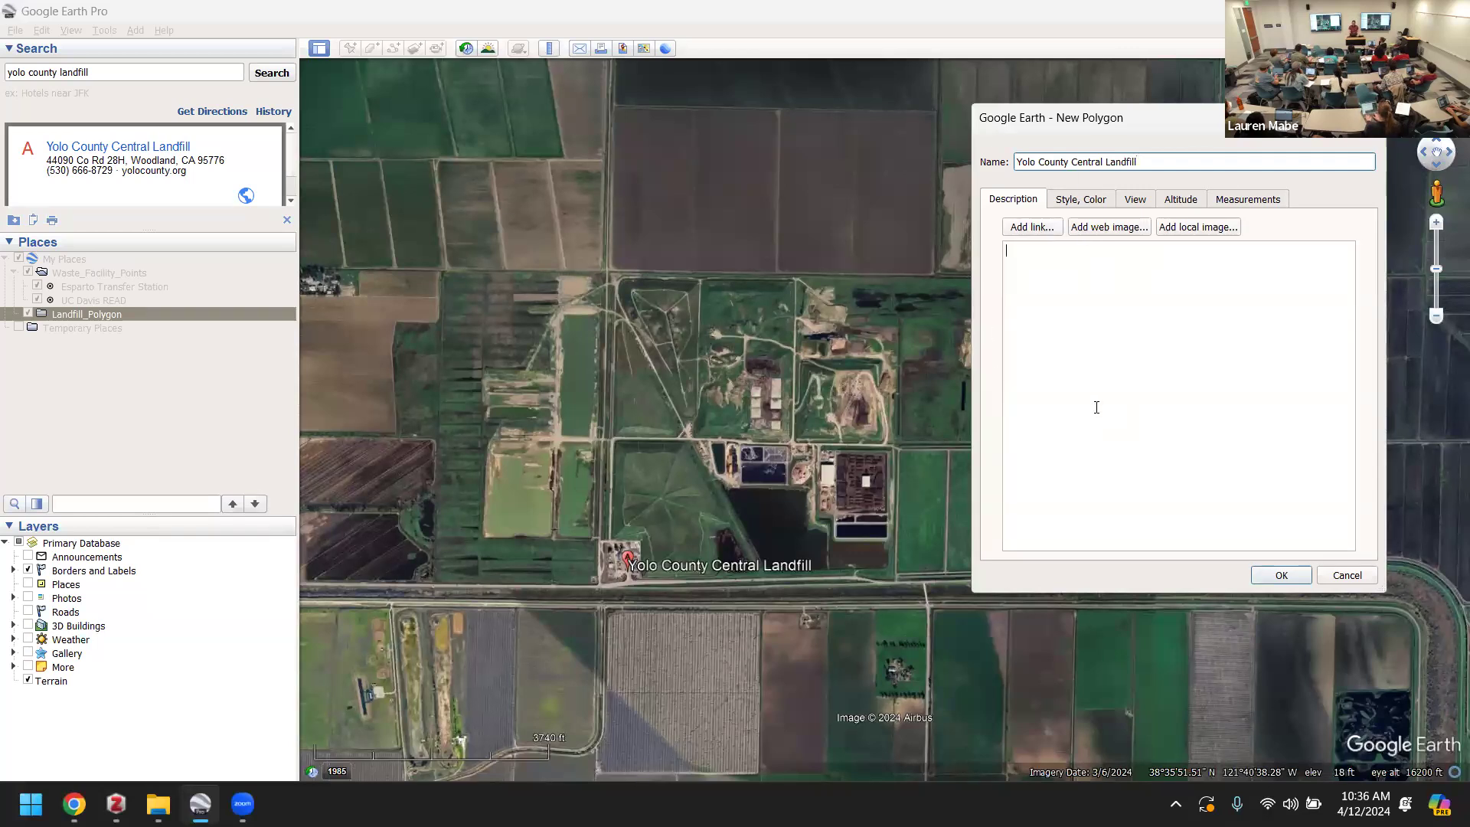
click(1079, 201)
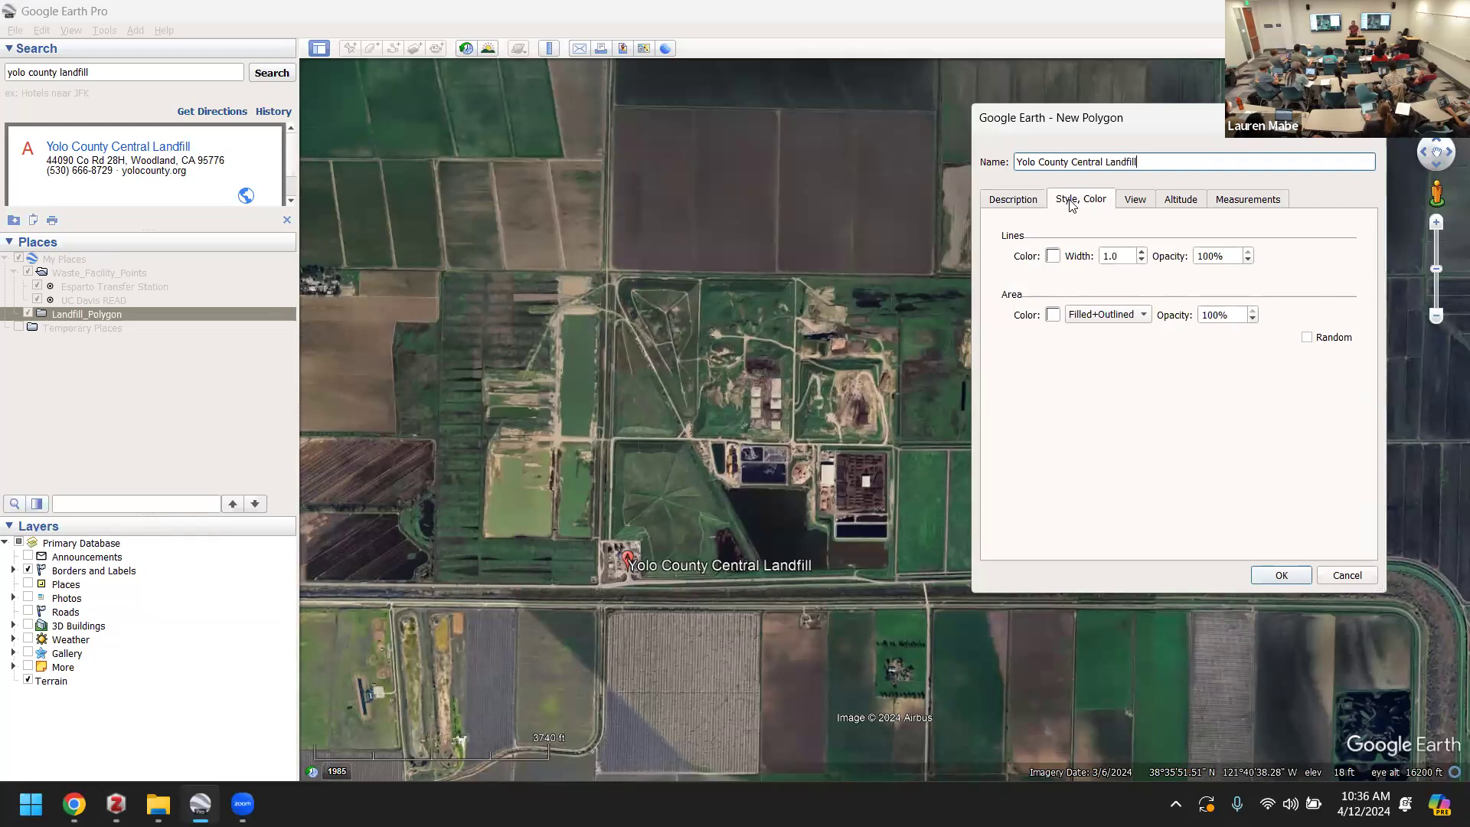
click(1082, 311)
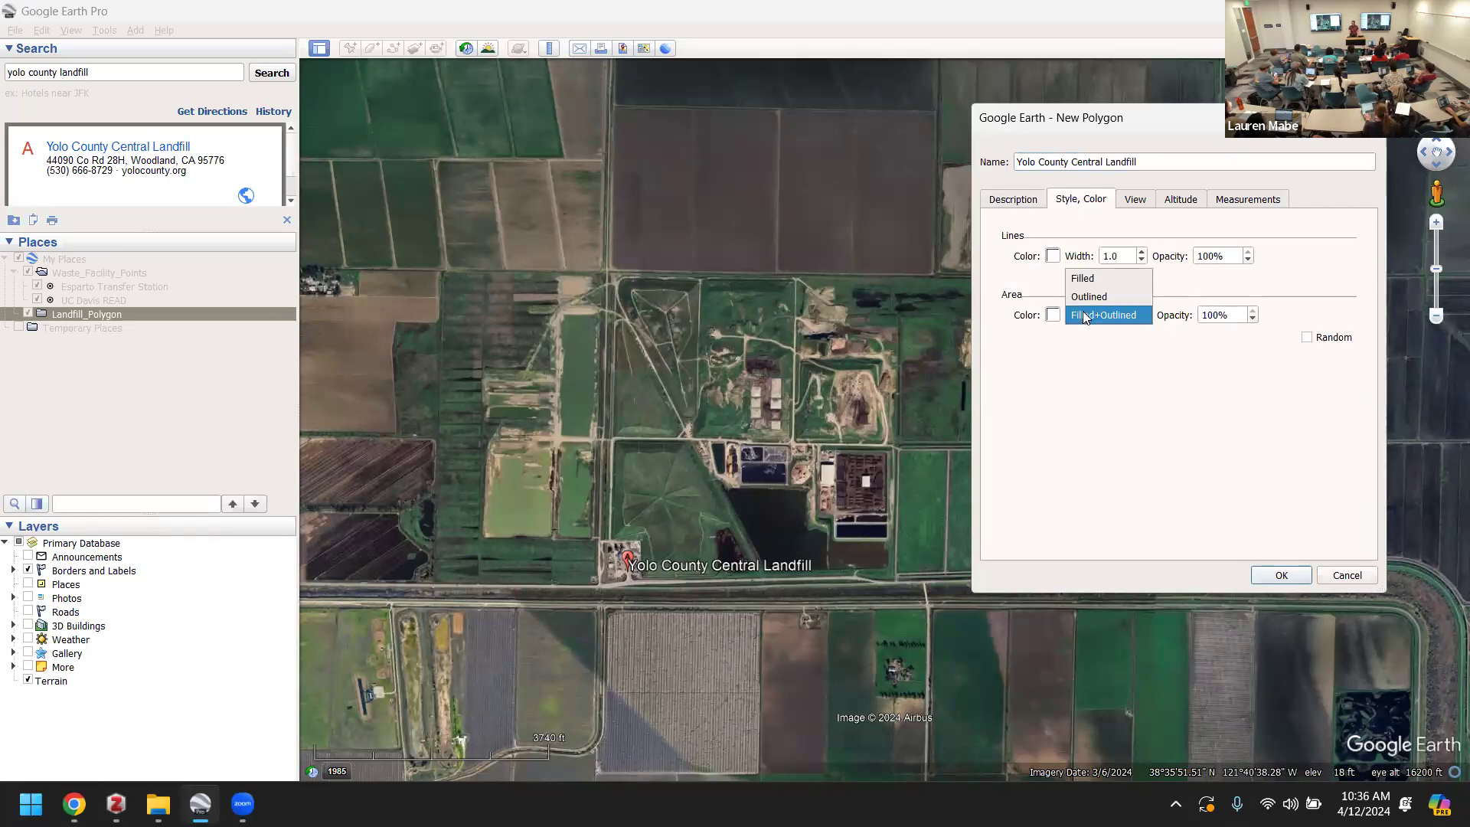
click(1089, 298)
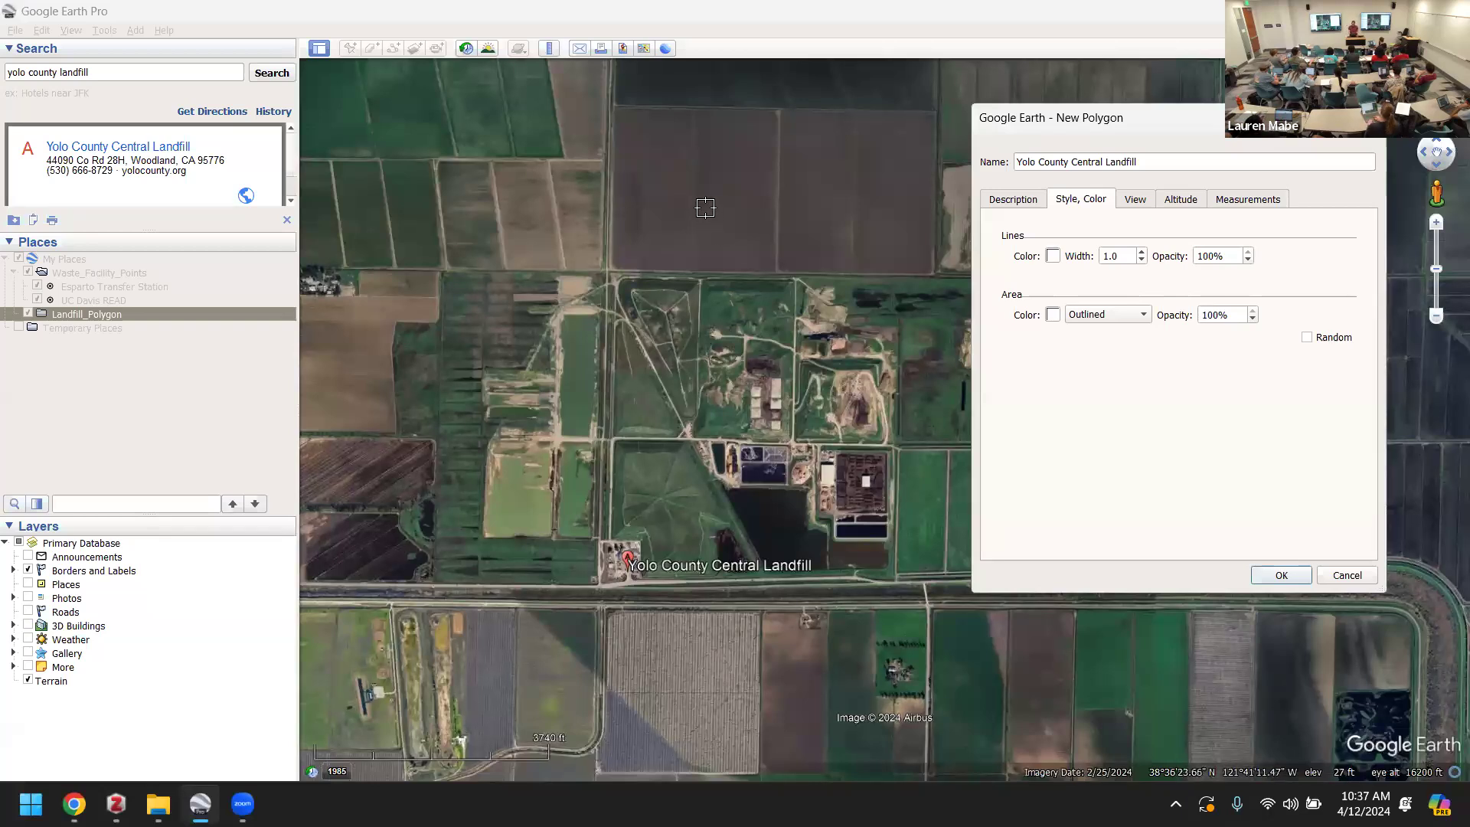
- Mark the four corners of the Yolo County Central Landfill site as a polygon with the area style Filled+Outlined
drag(1186, 122, 257, 116)
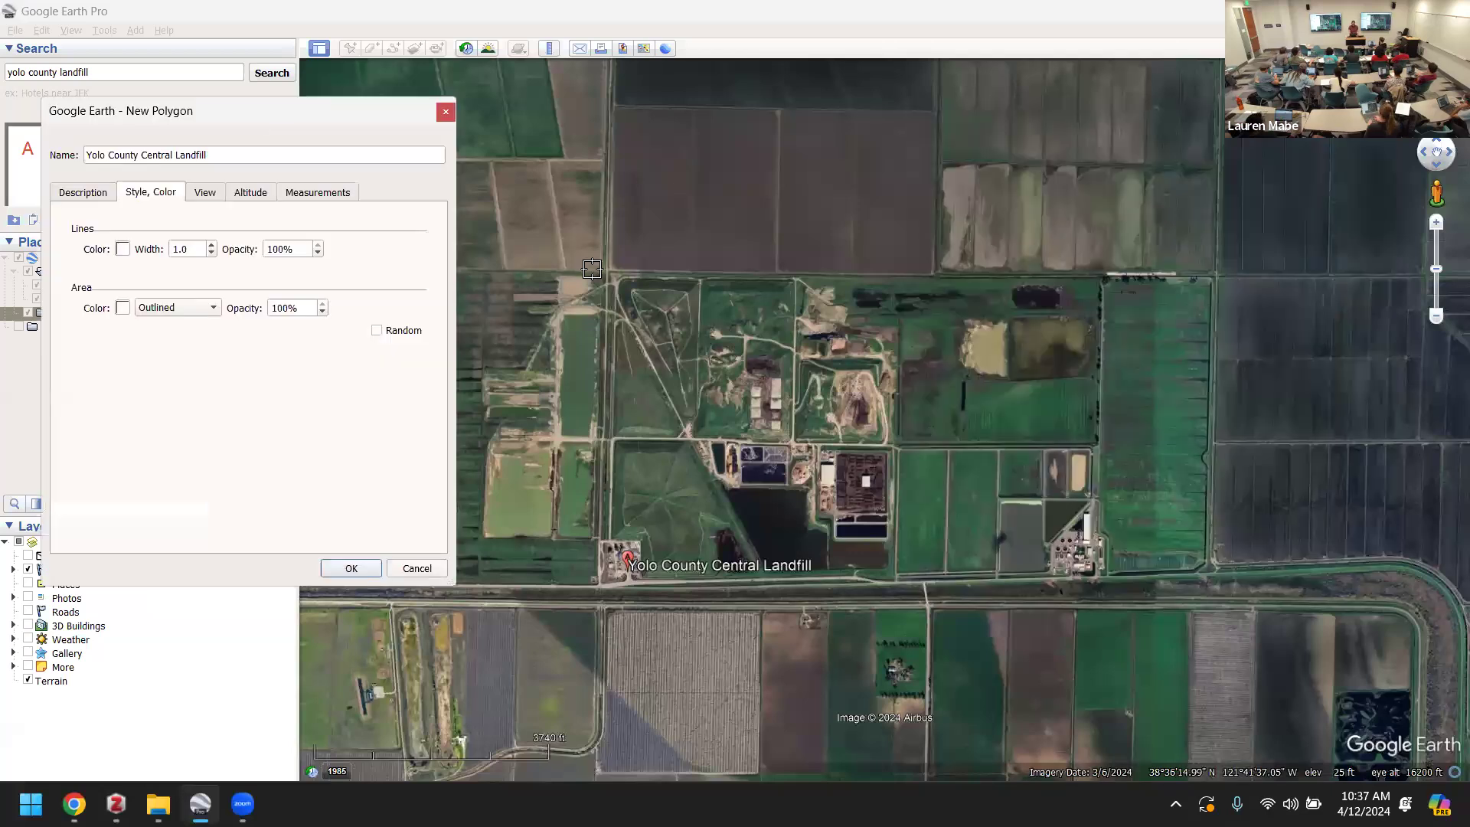
click(602, 584)
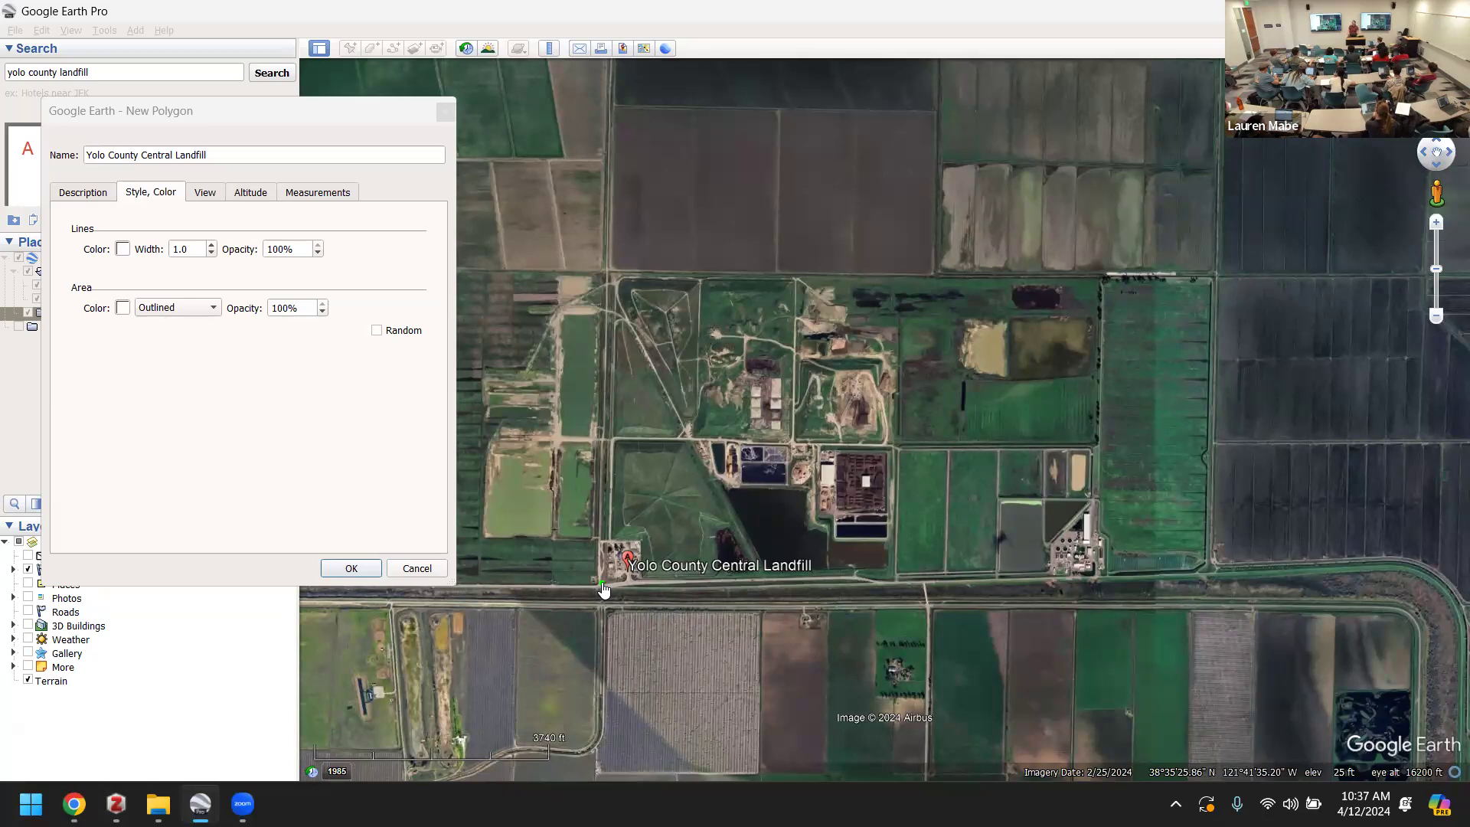
click(184, 311)
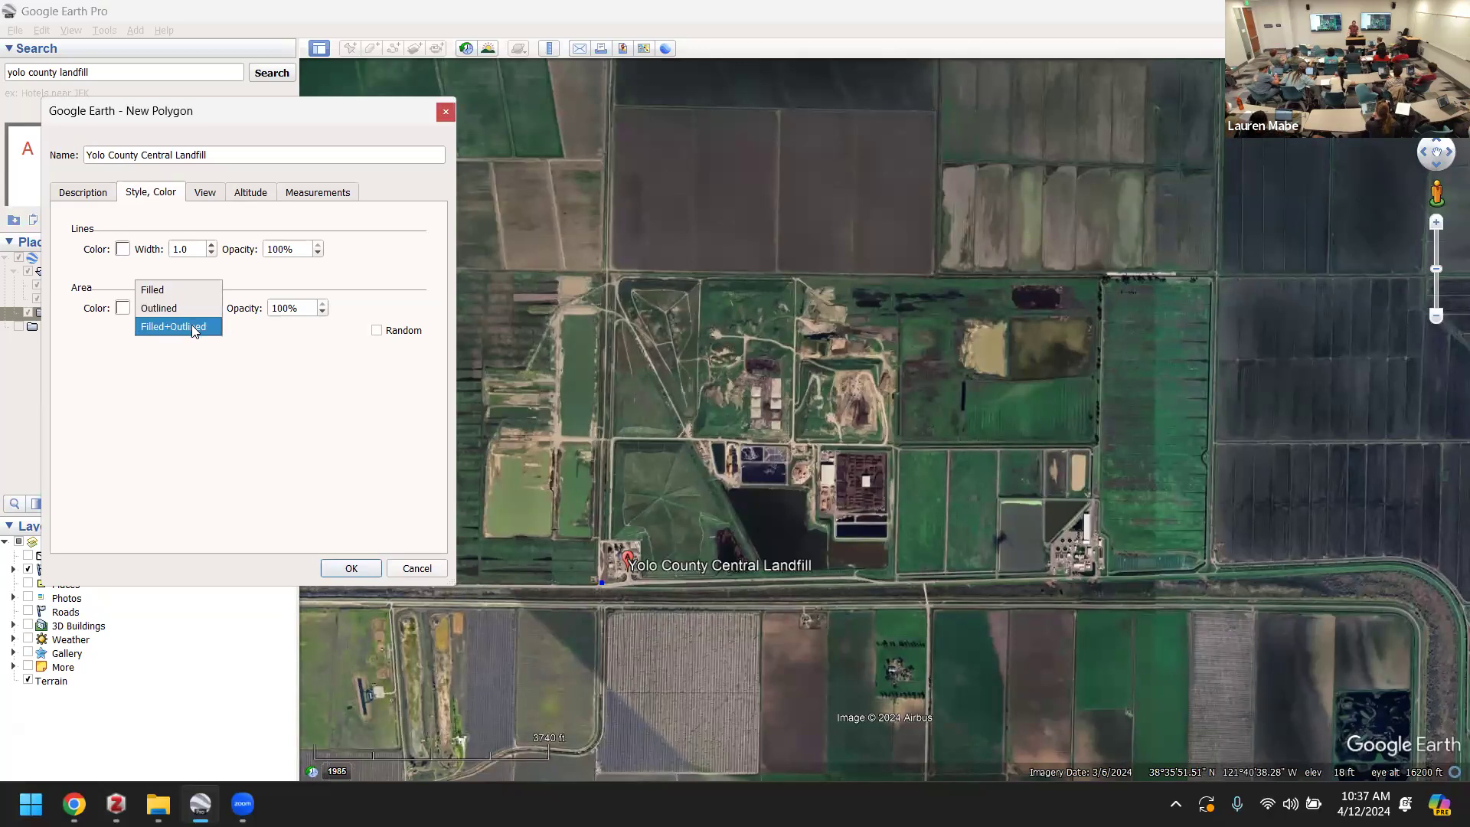
click(192, 328)
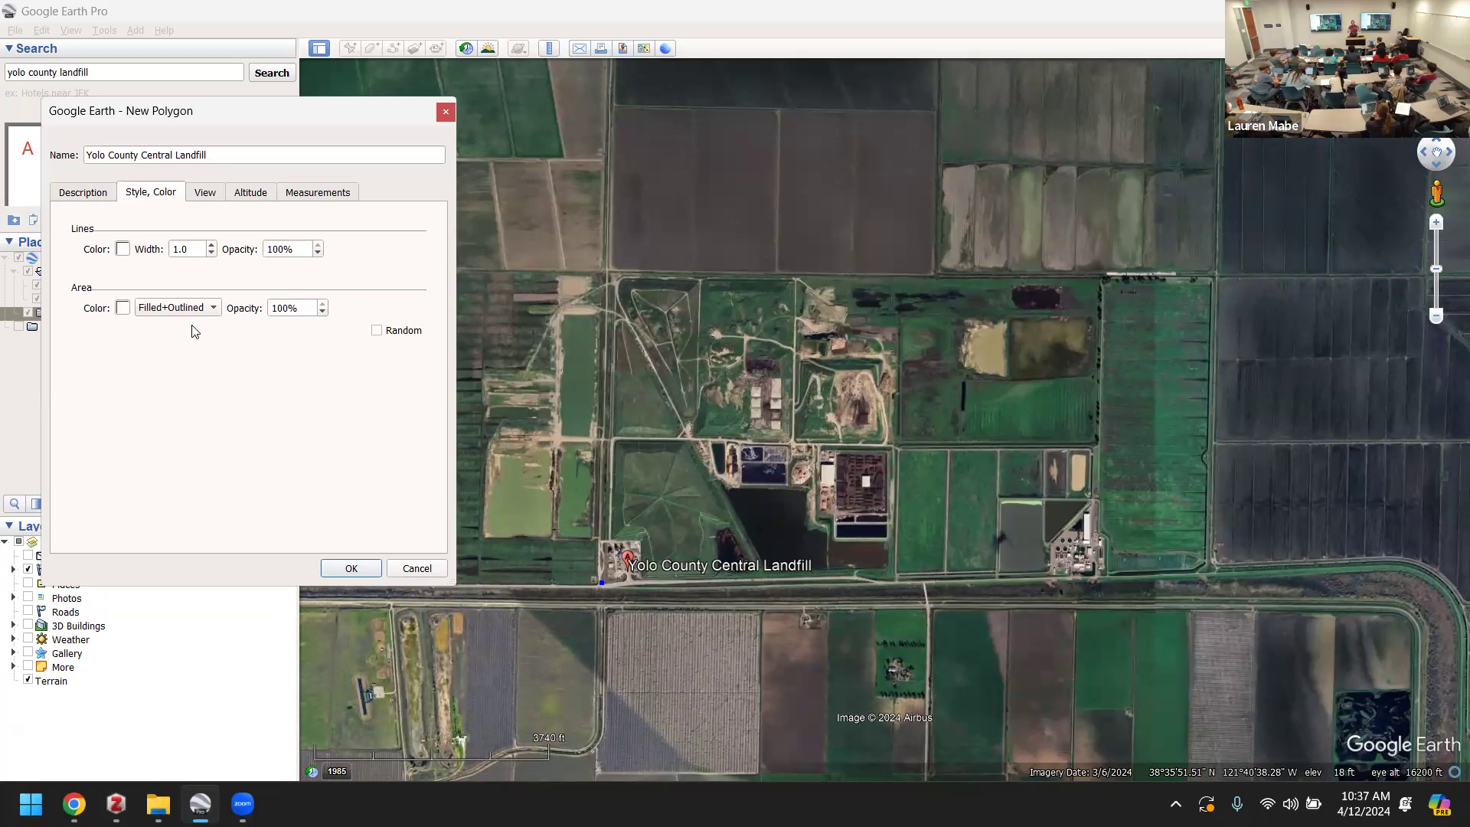
click(604, 272)
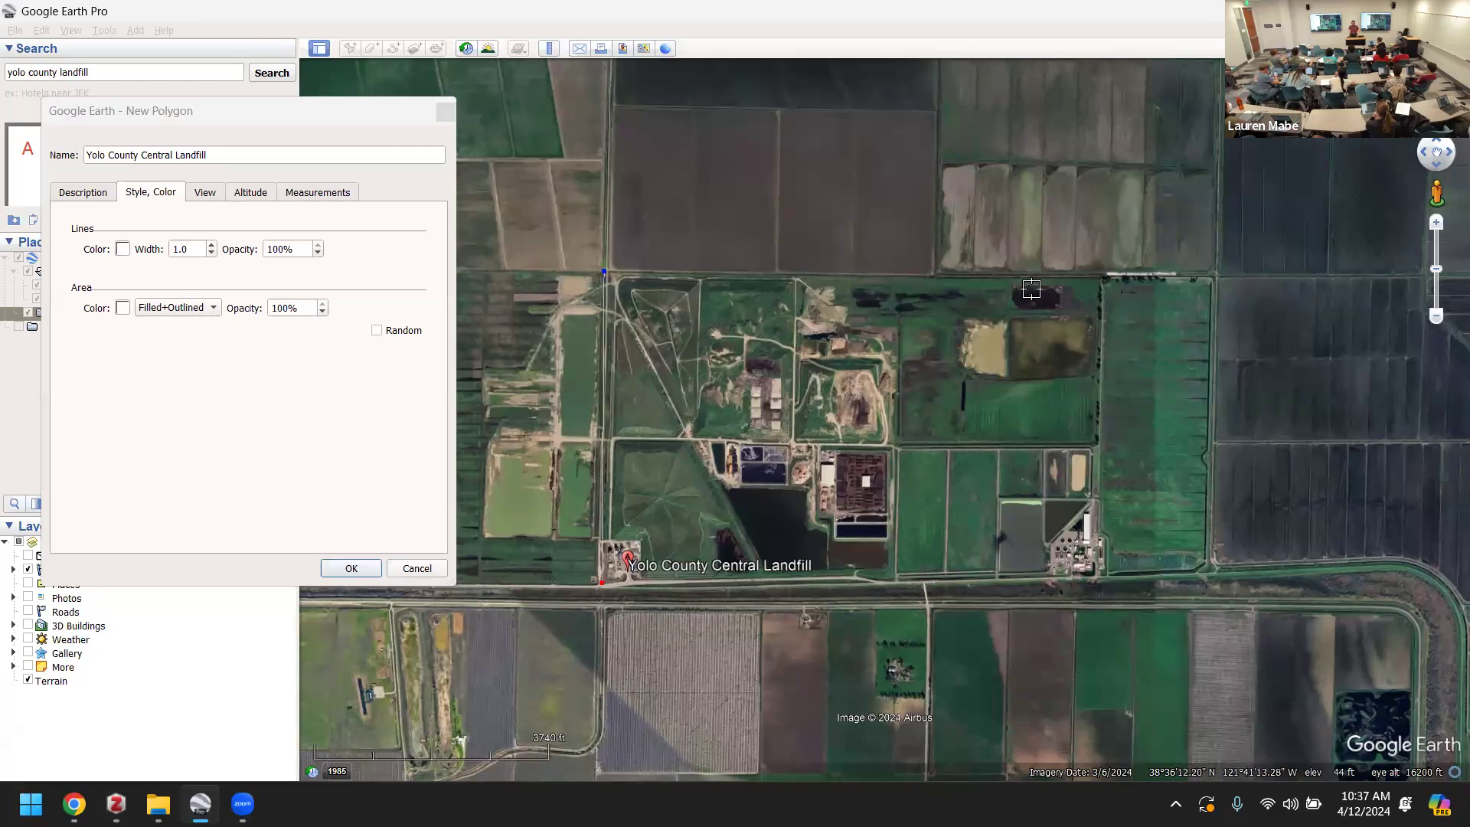
click(1098, 278)
click(1096, 580)
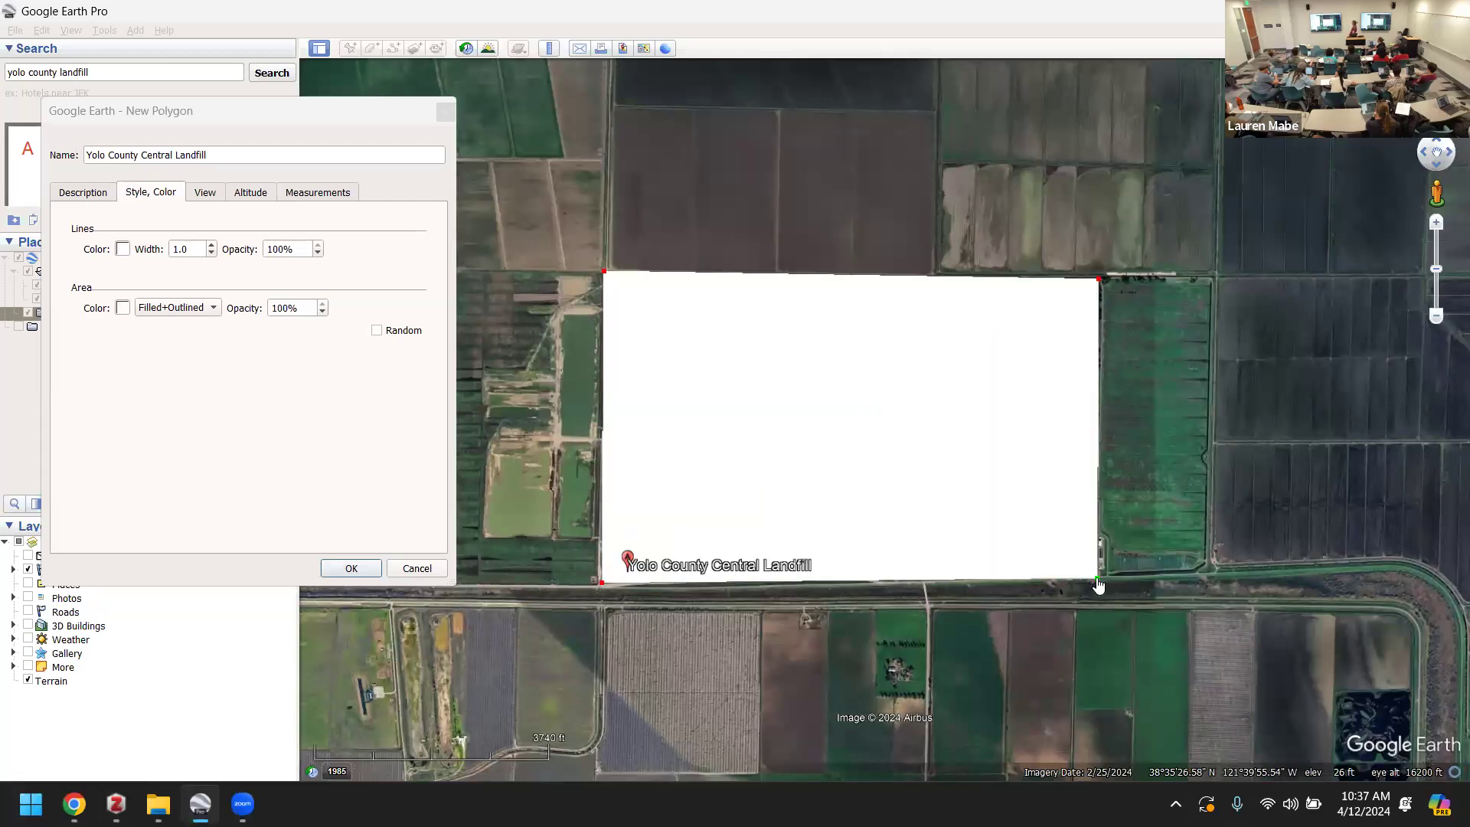
- Set the landfill polygon's area style to Outlined and its line width to 2.0
click(179, 315)
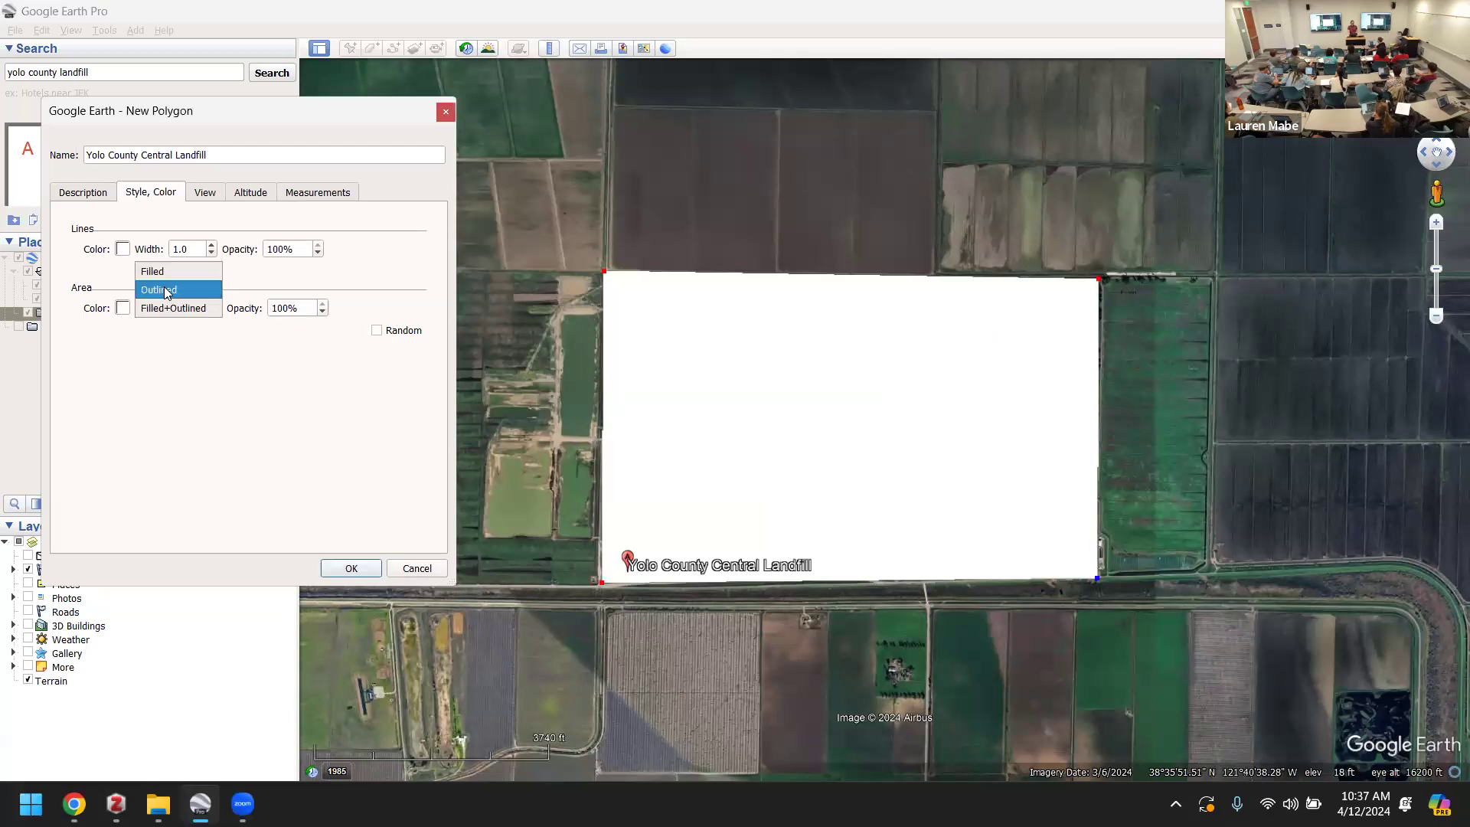
click(167, 290)
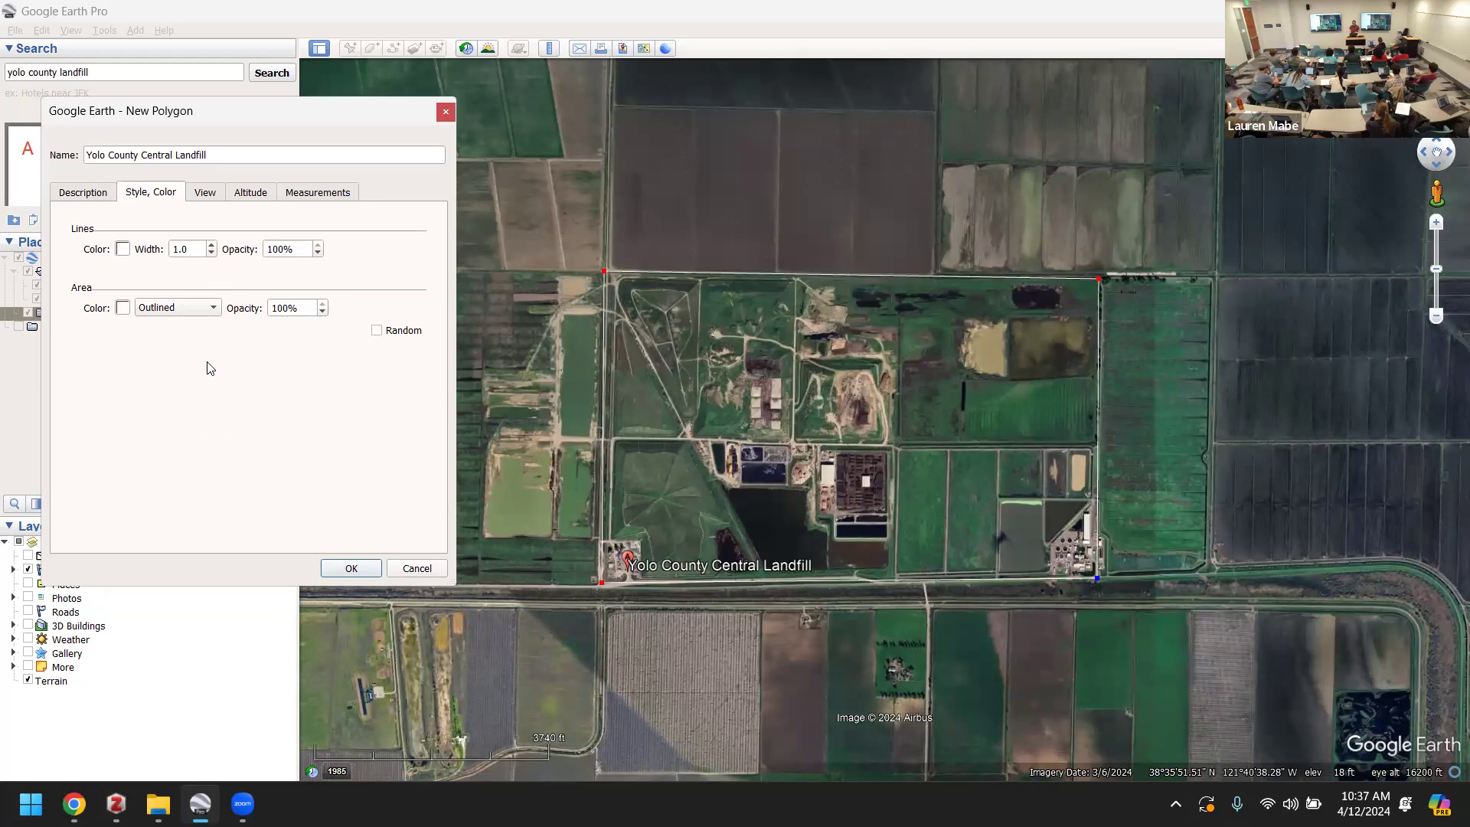
click(209, 245)
click(209, 245)
click(210, 245)
click(210, 245)
click(209, 245)
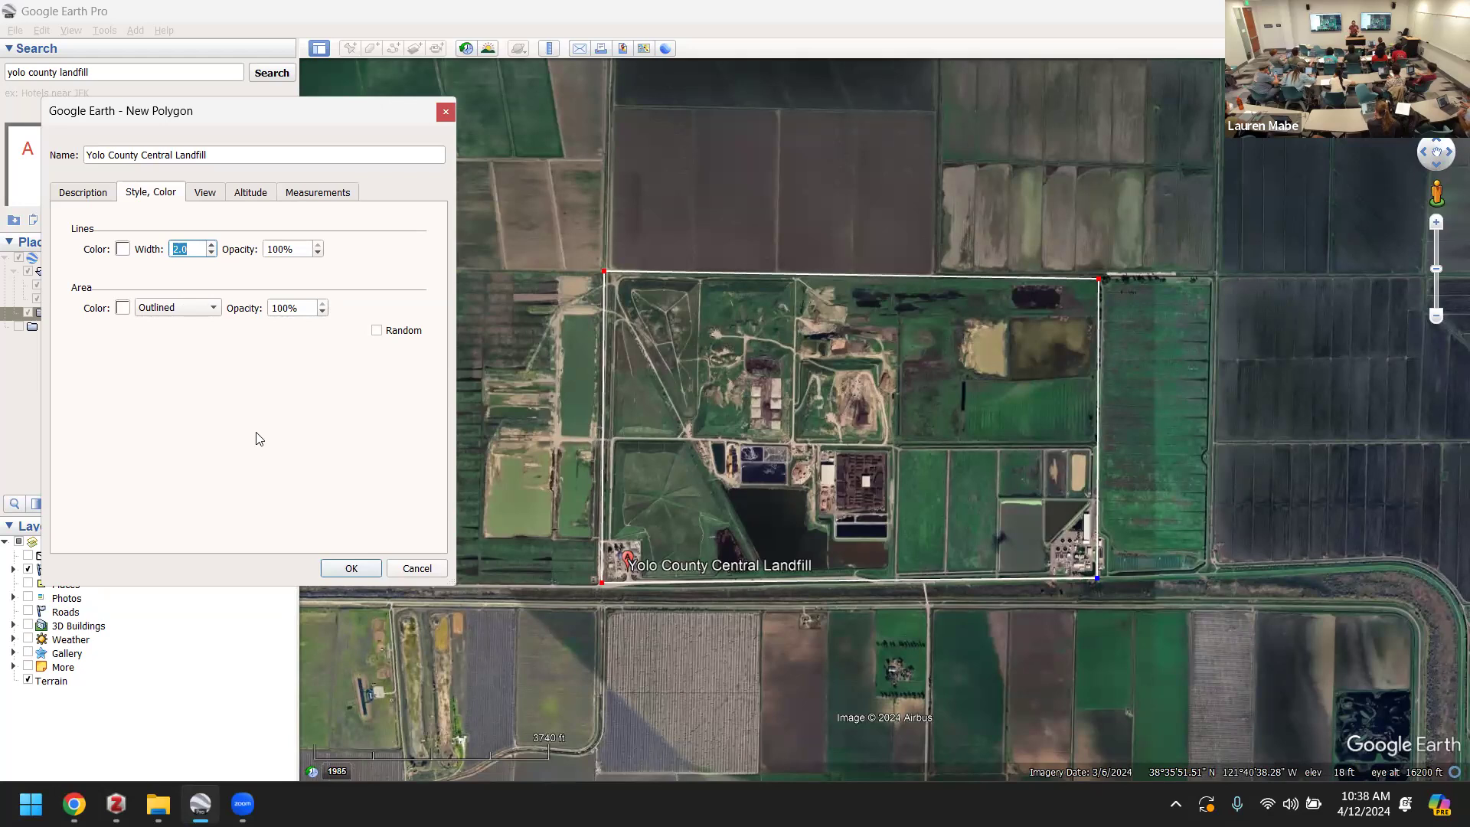
- Compare the Filled+Outlined and Outlined area styles on the landfill polygon and discard the new polygon
click(192, 310)
click(187, 324)
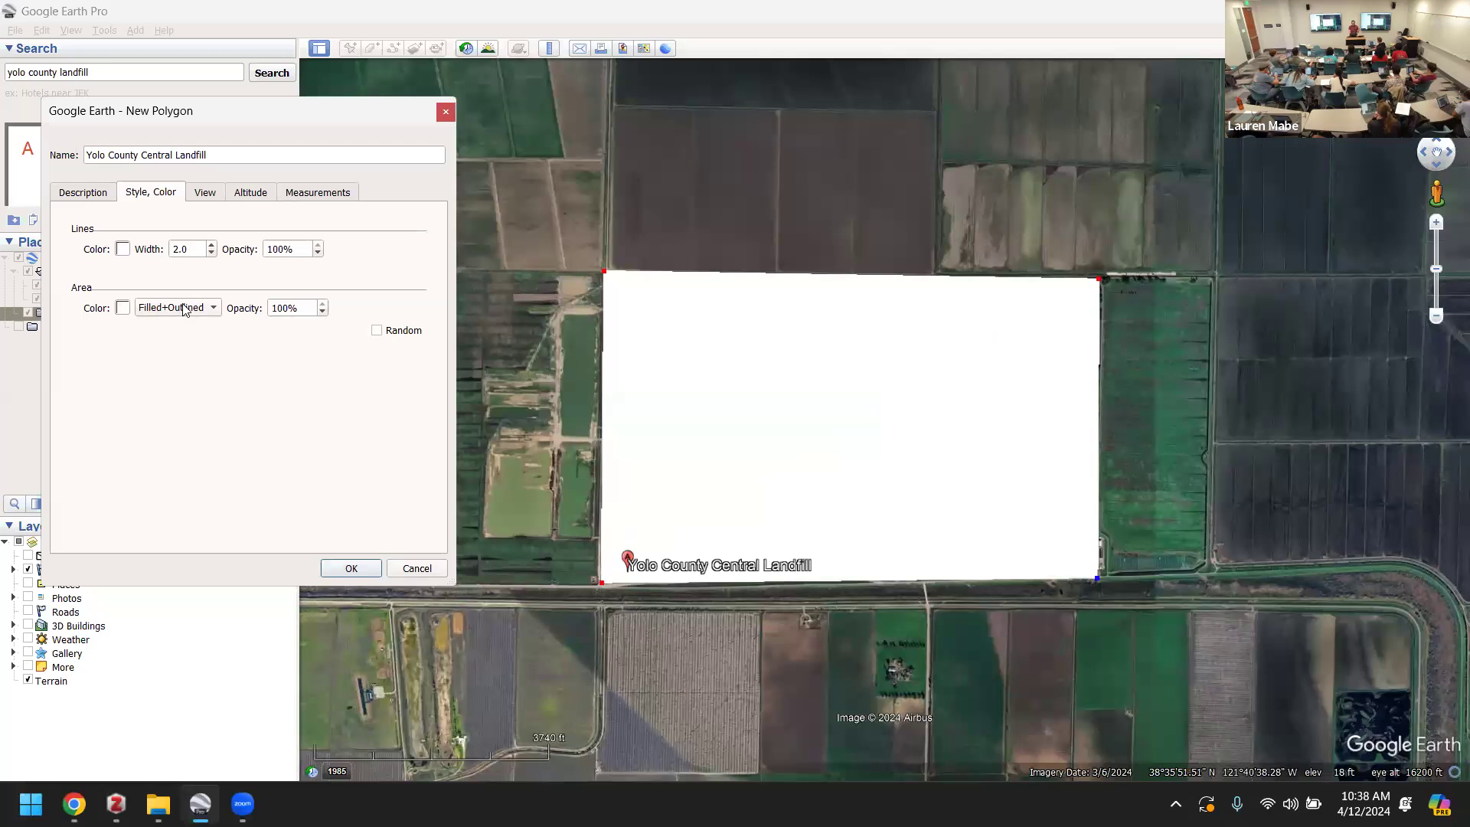
click(183, 309)
click(185, 288)
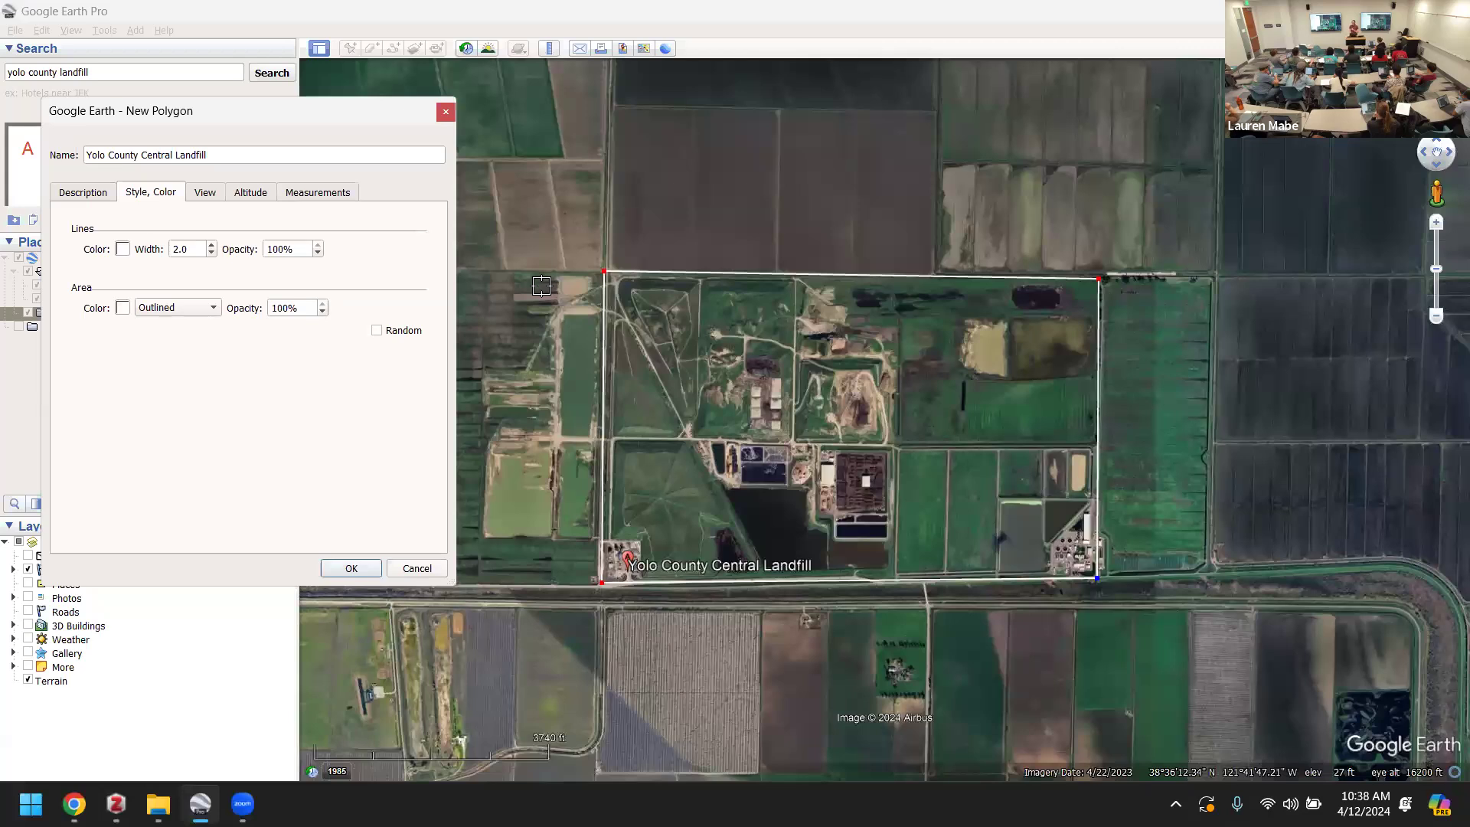
click(417, 568)
- Start a new polygon named Yolo County Landfill inside the Landfill_Polygon folder
right_click(111, 323)
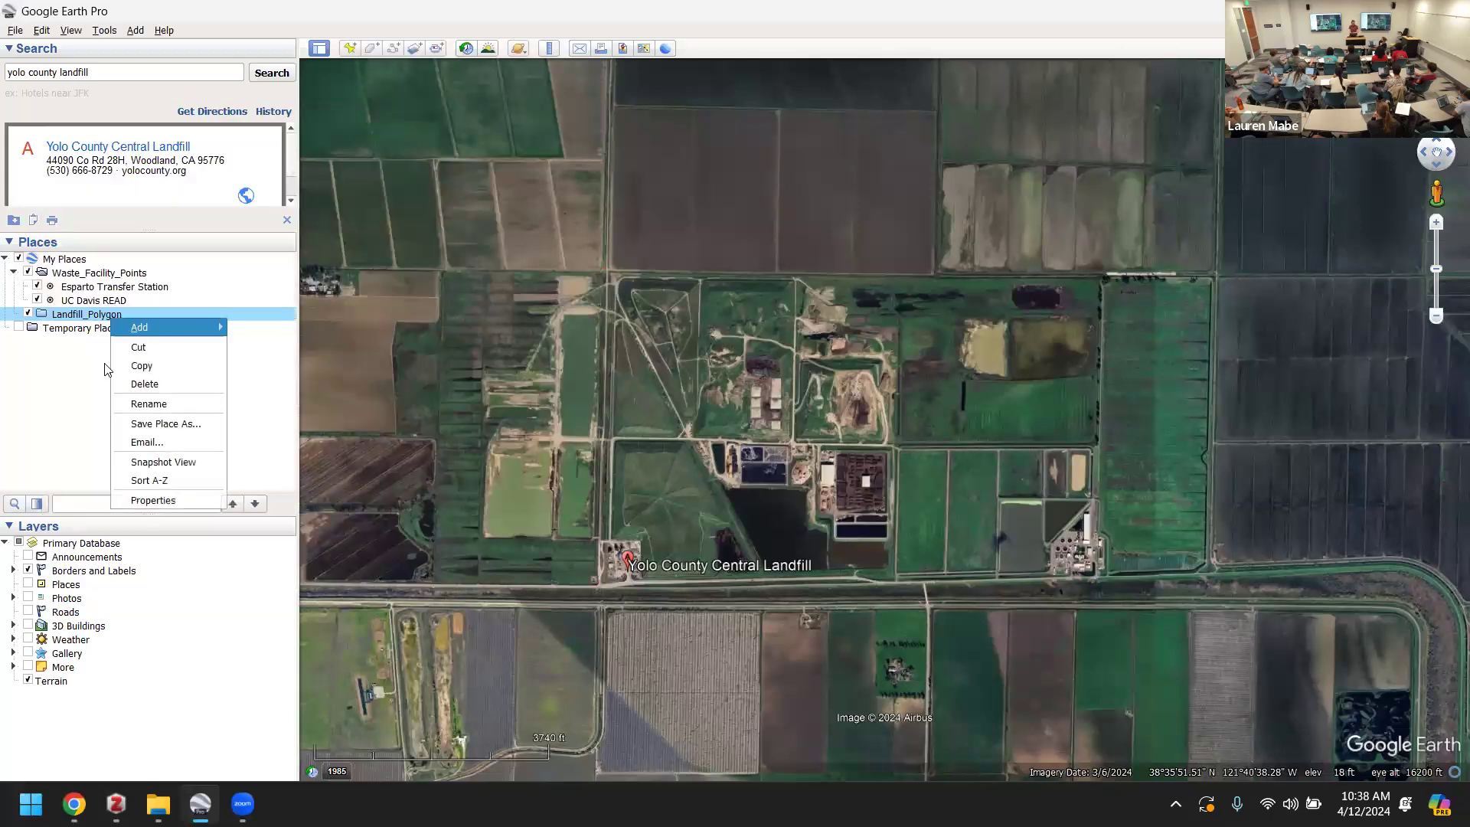
click(71, 318)
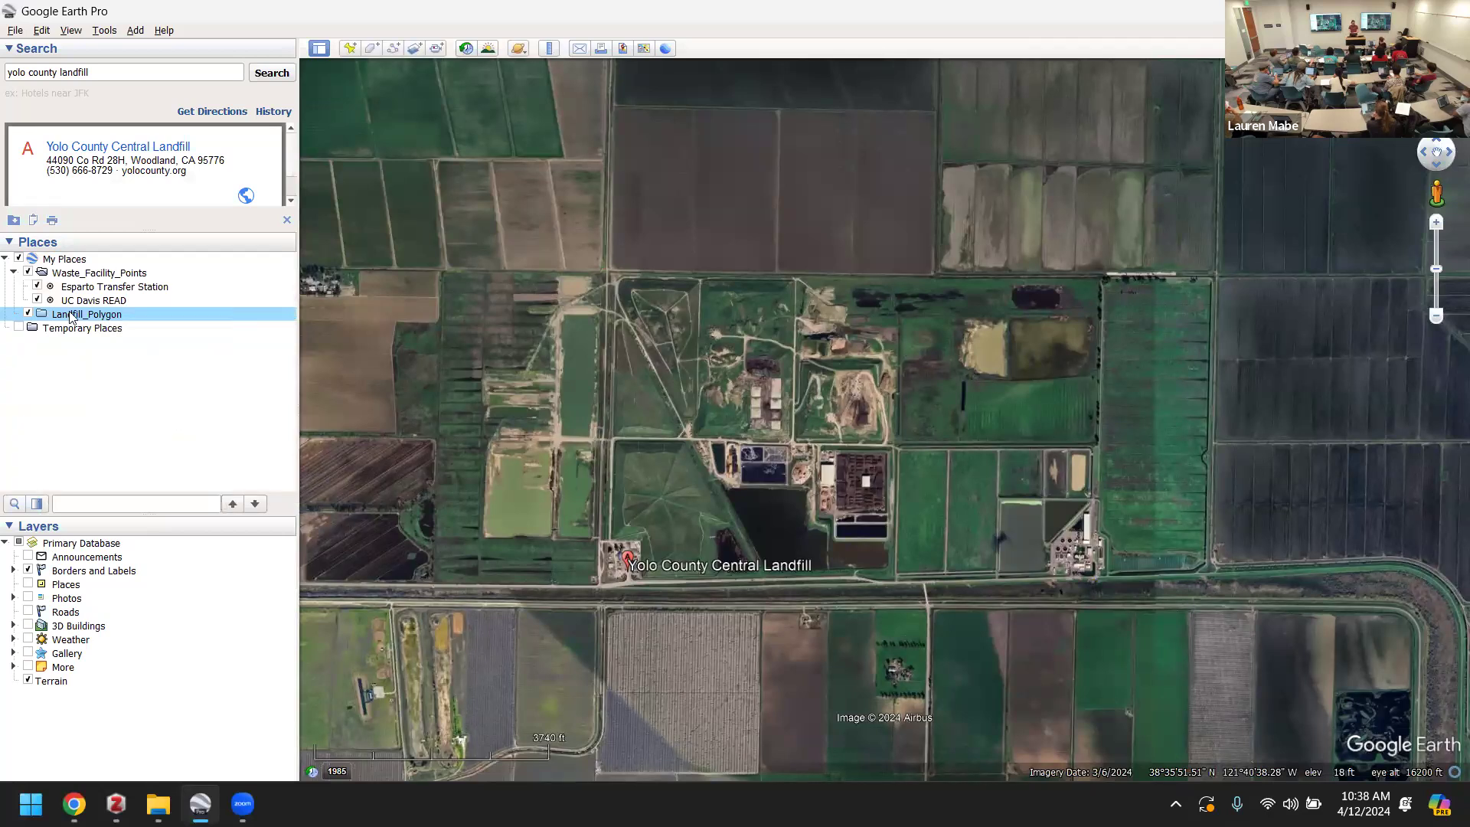
right_click(76, 320)
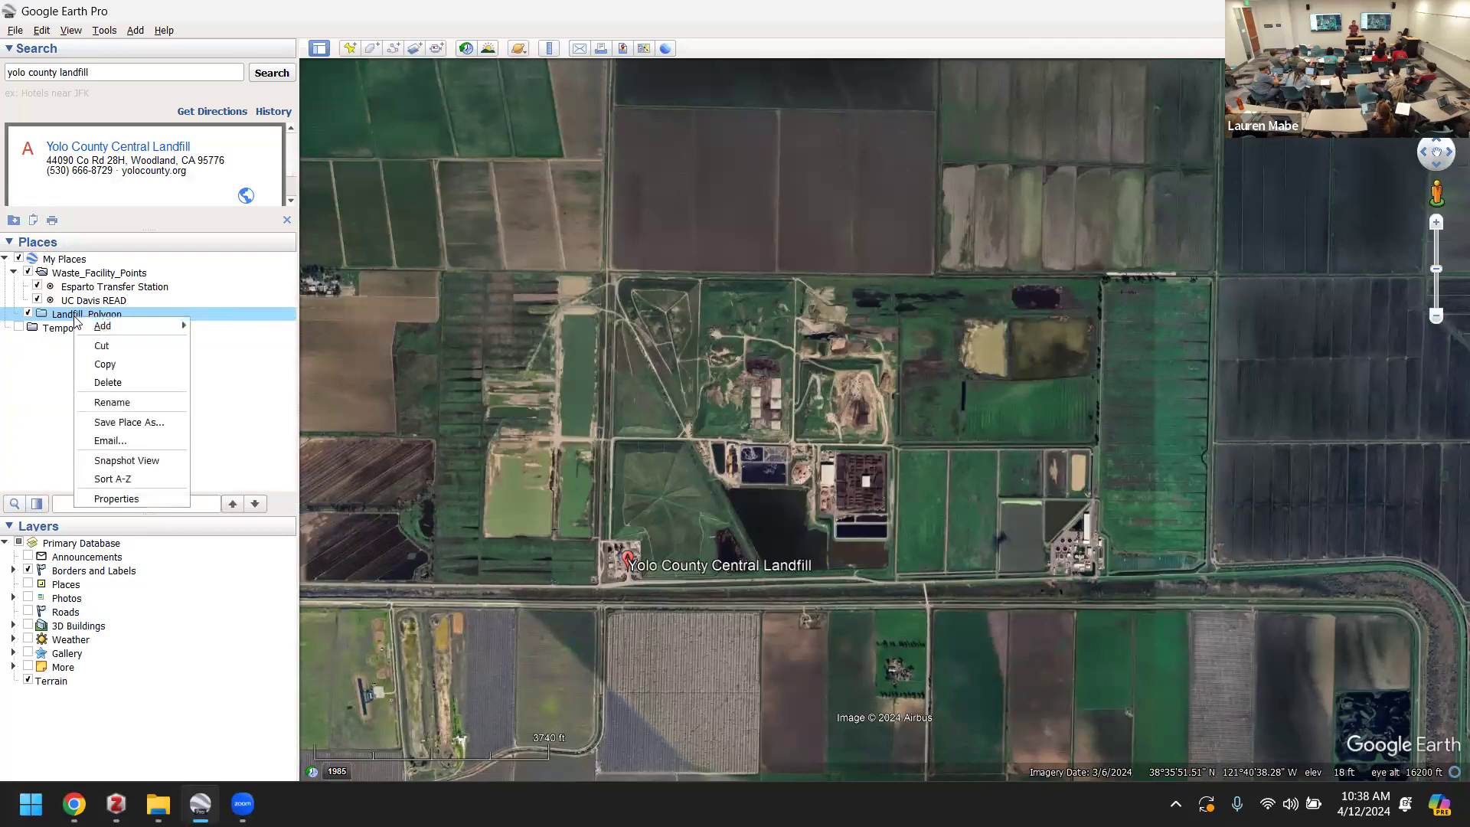
mouse_move(106, 323)
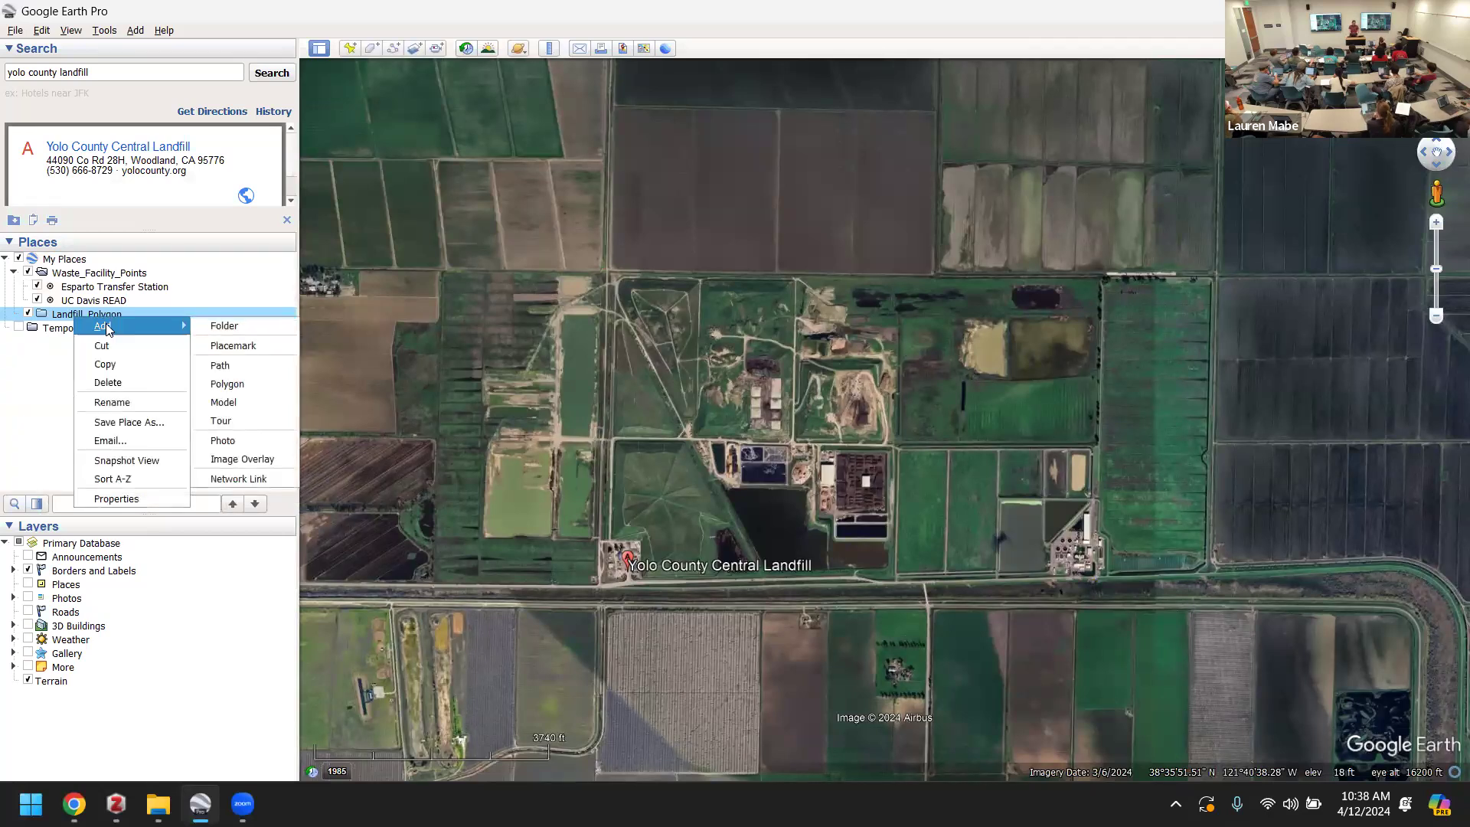
click(225, 383)
text(Y)
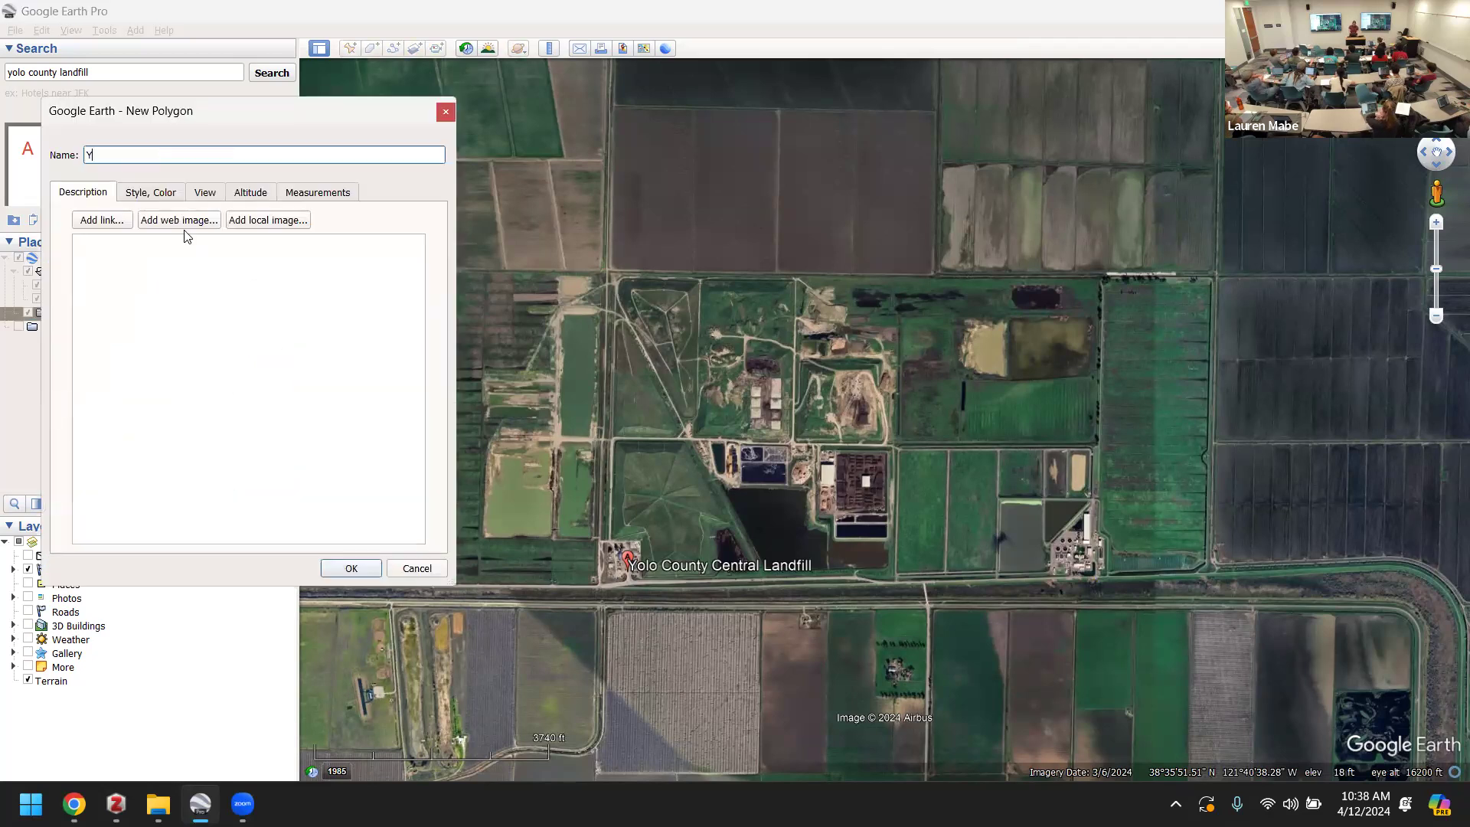
text(olo County Landfill)
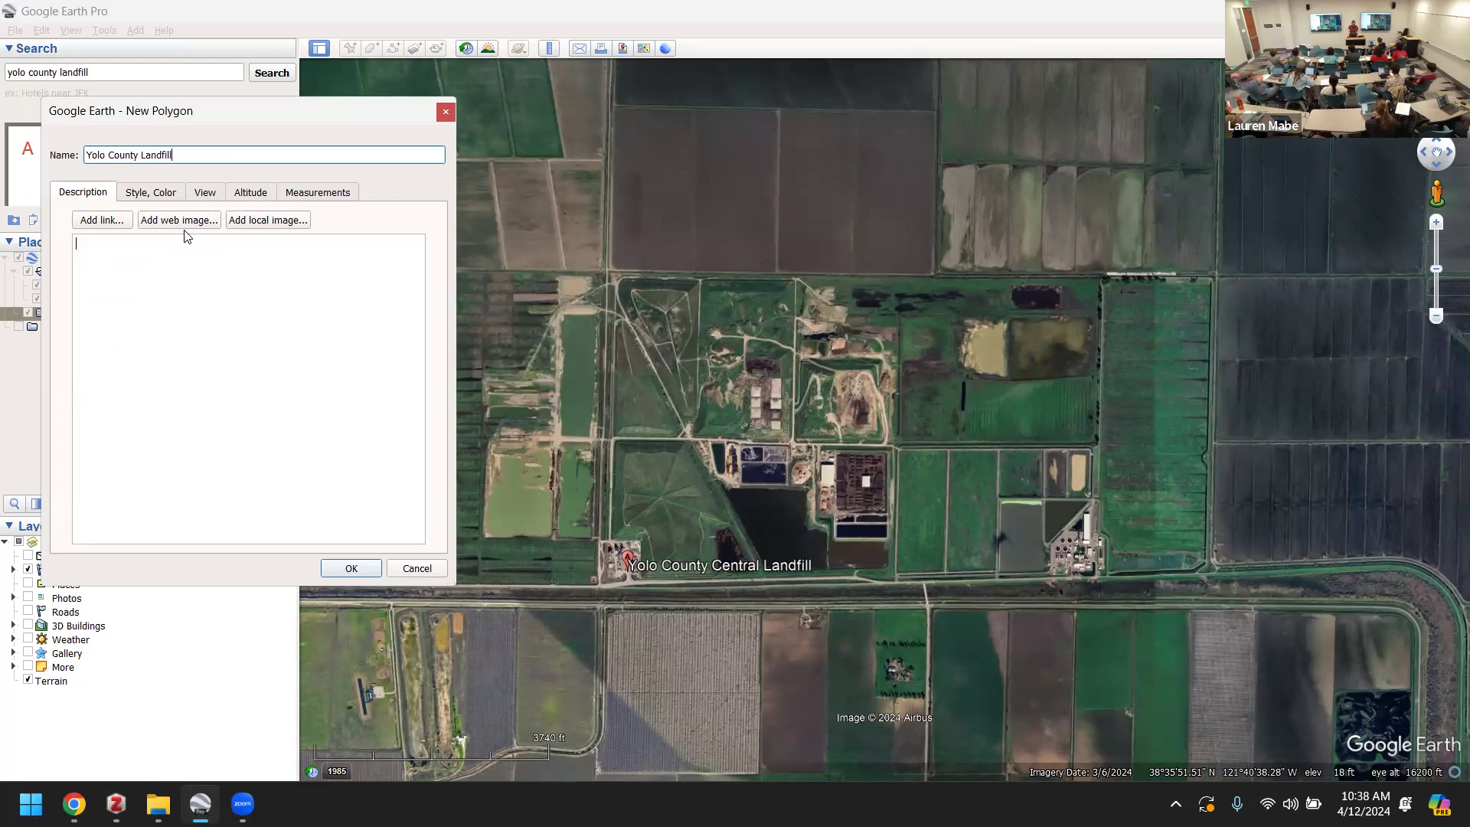
- Set the new polygon's area style to Outlined and its line width to 2.0
click(152, 196)
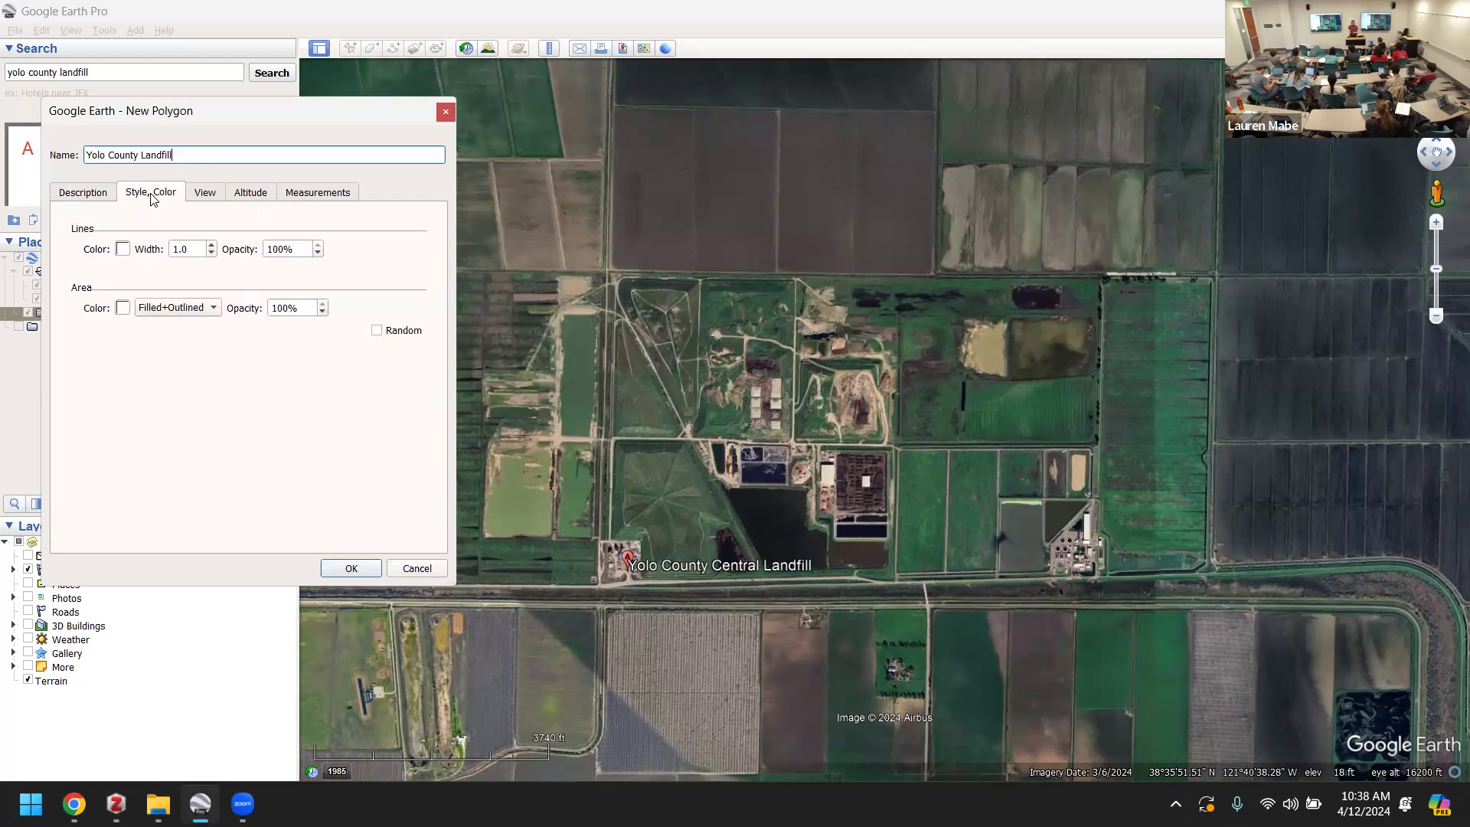
click(174, 308)
click(171, 288)
click(204, 252)
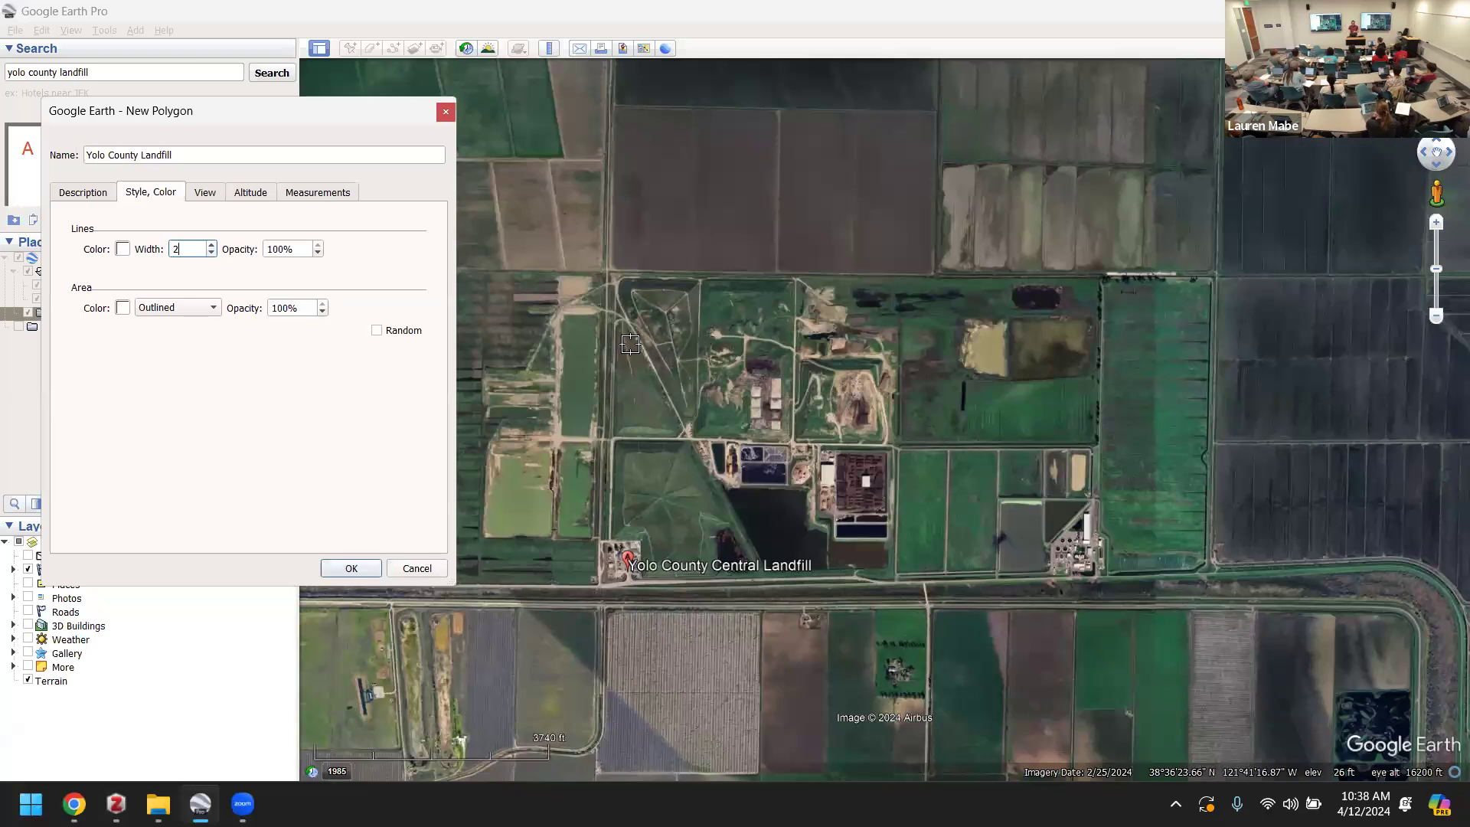
- Outline the landfill with four polygon corners, starting at the southwest and going through the northwest, northeast and southeast corners
click(599, 586)
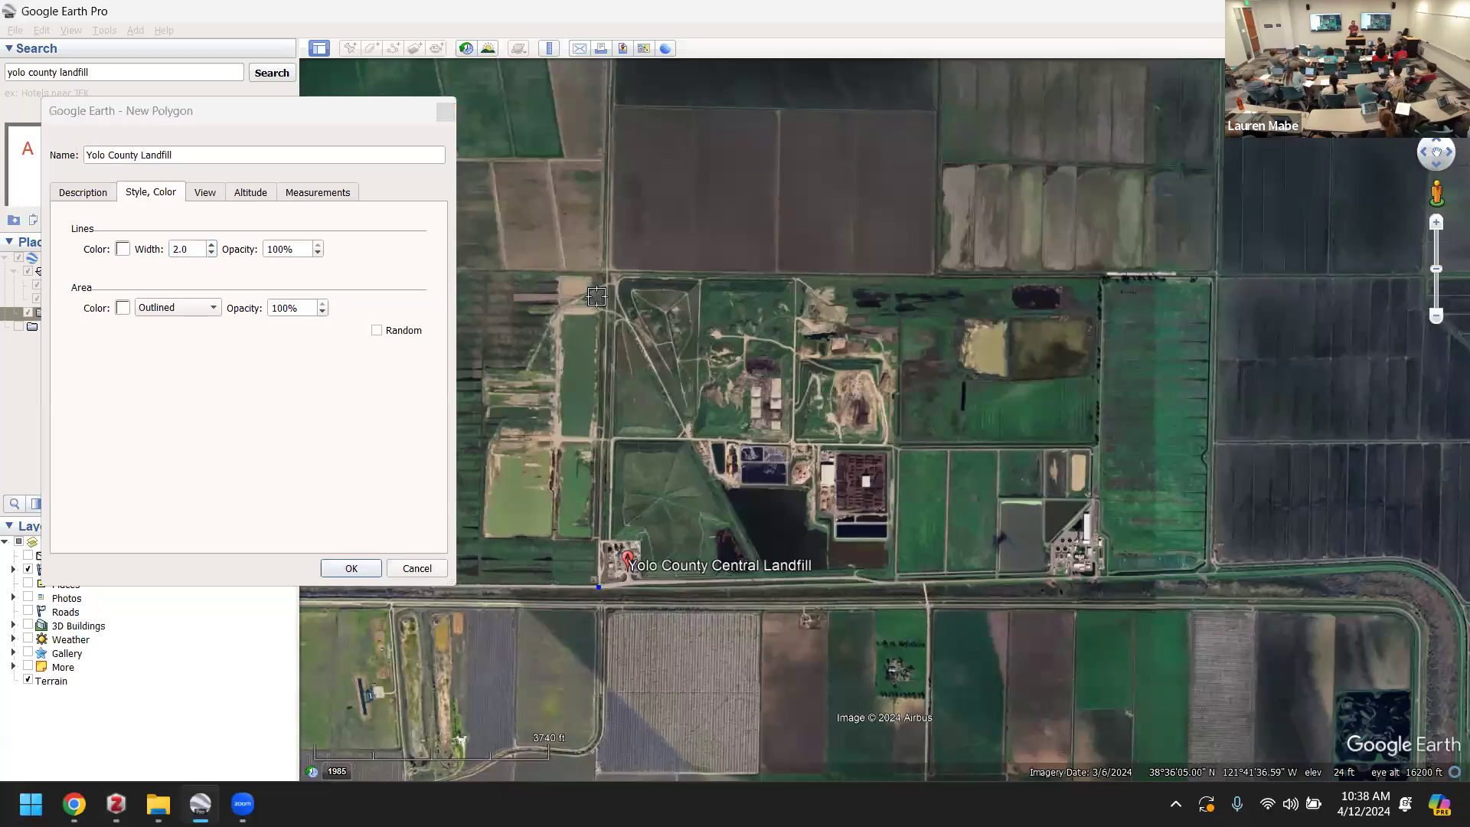
click(606, 275)
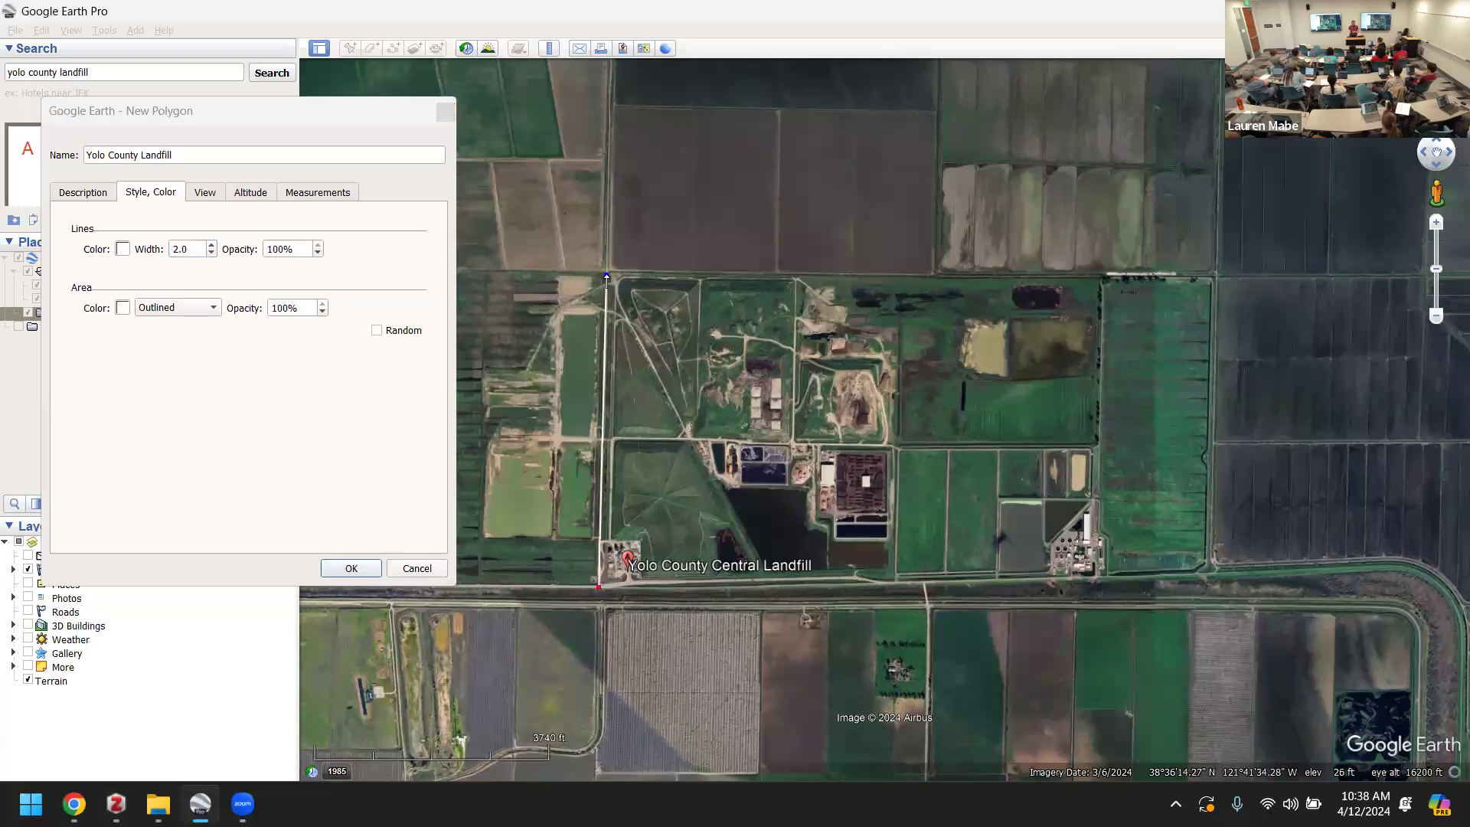
click(1100, 283)
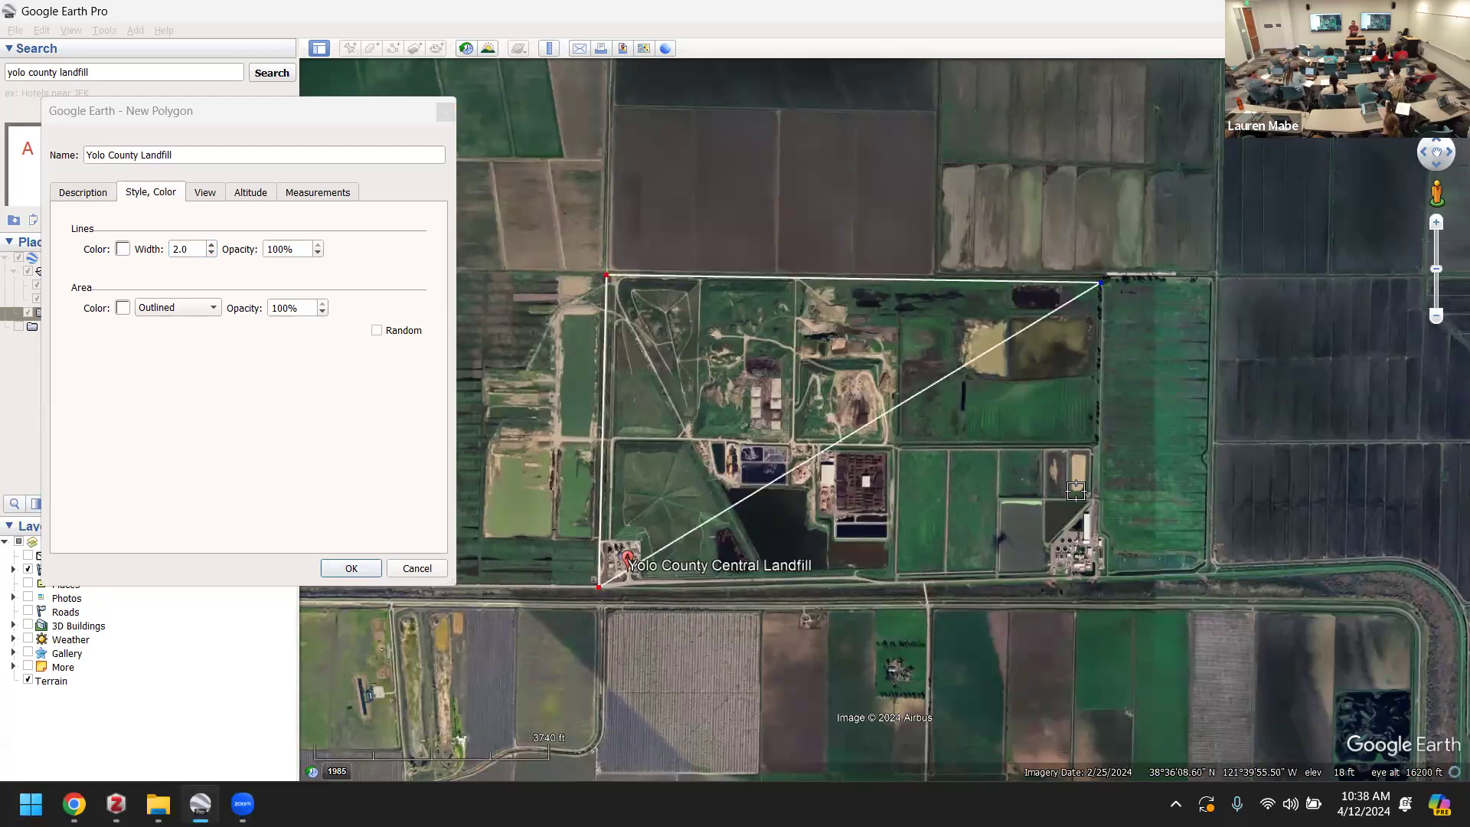
click(1098, 580)
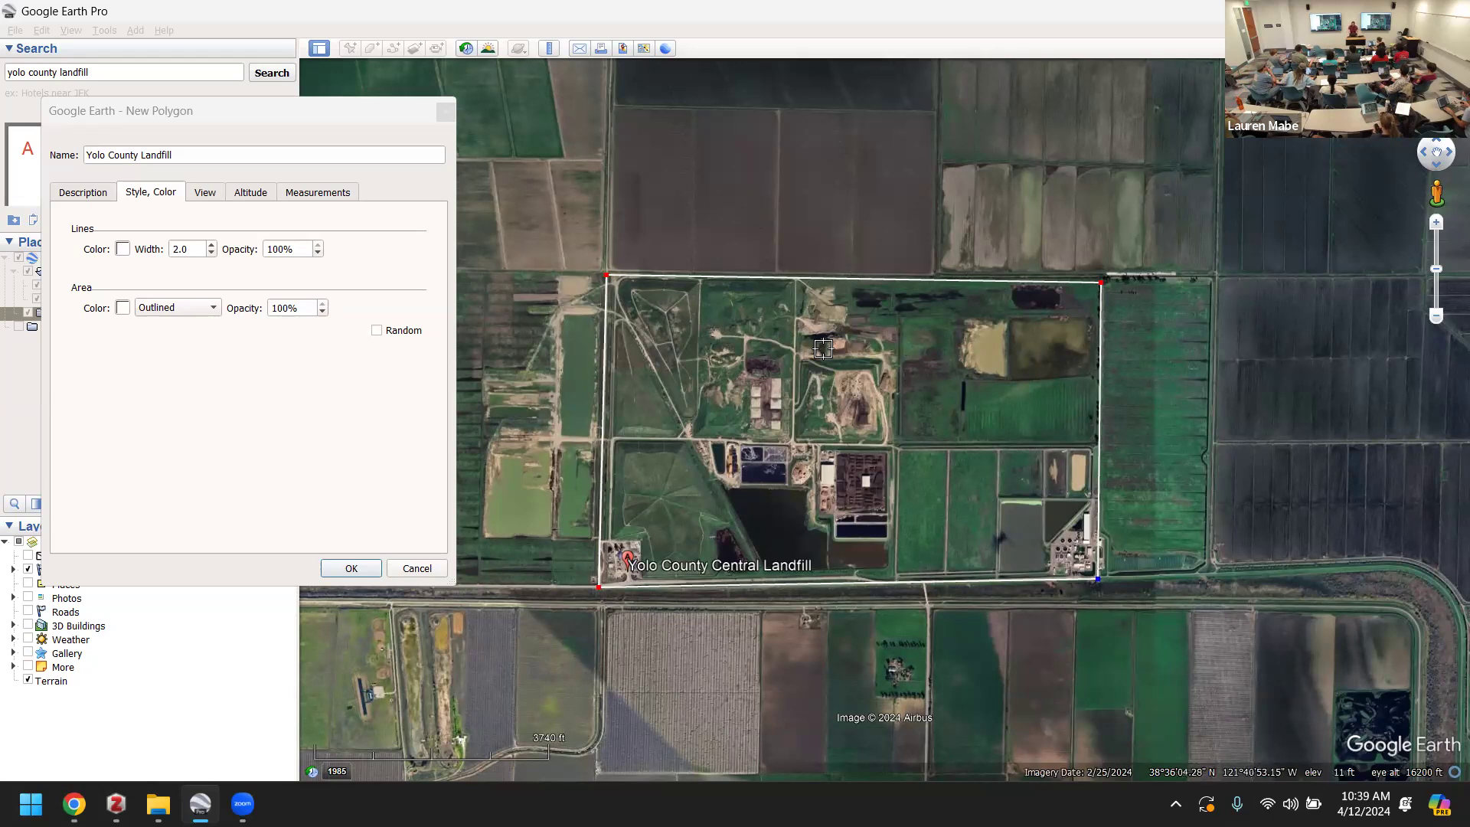
- Add a fifth vertex on the landfill's southern boundary where the road meets it, and align the northeast and northwest corners with the northern boundary
click(963, 505)
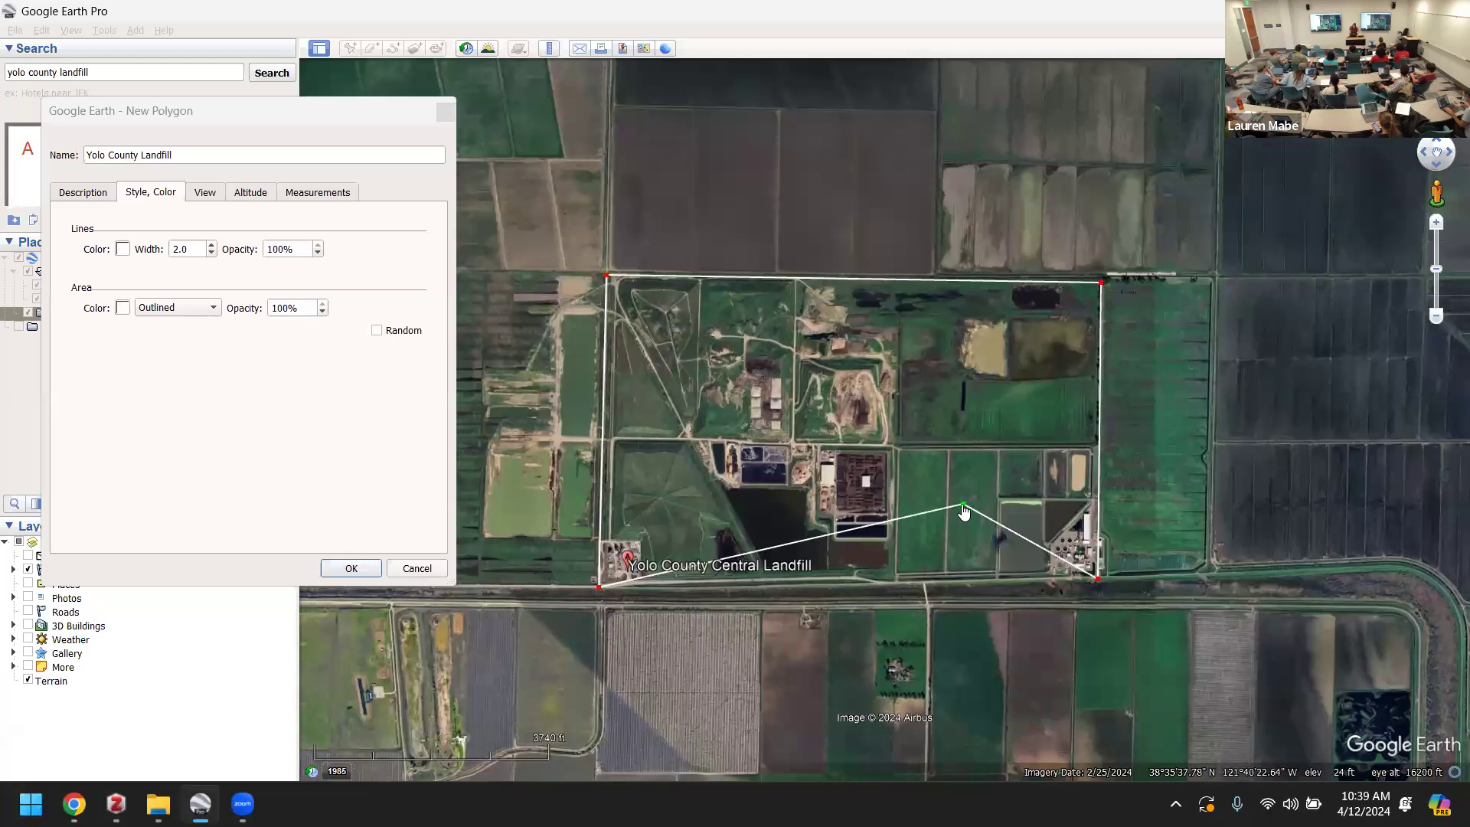
drag(963, 508, 925, 582)
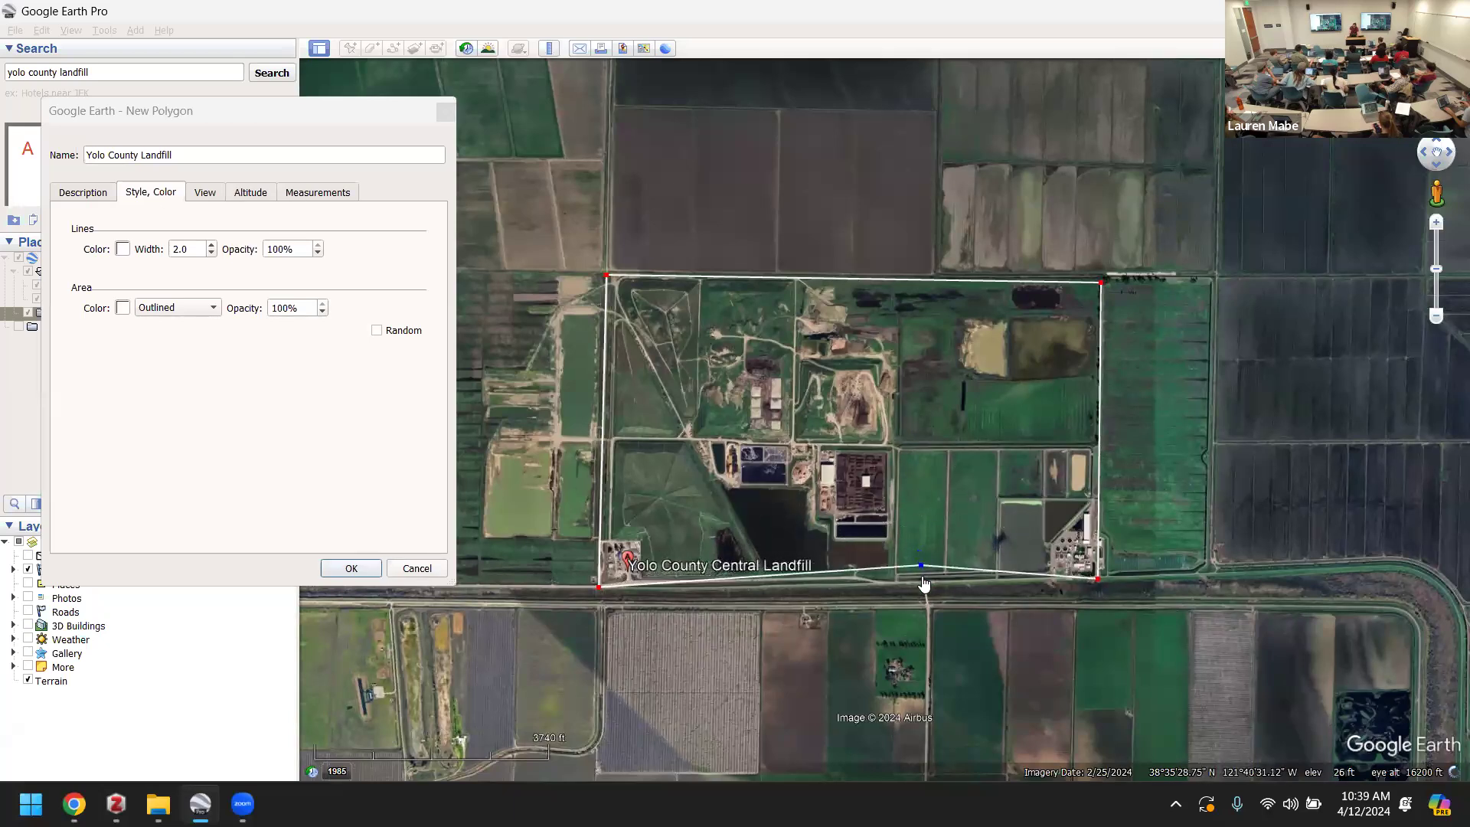
drag(1097, 284, 1101, 274)
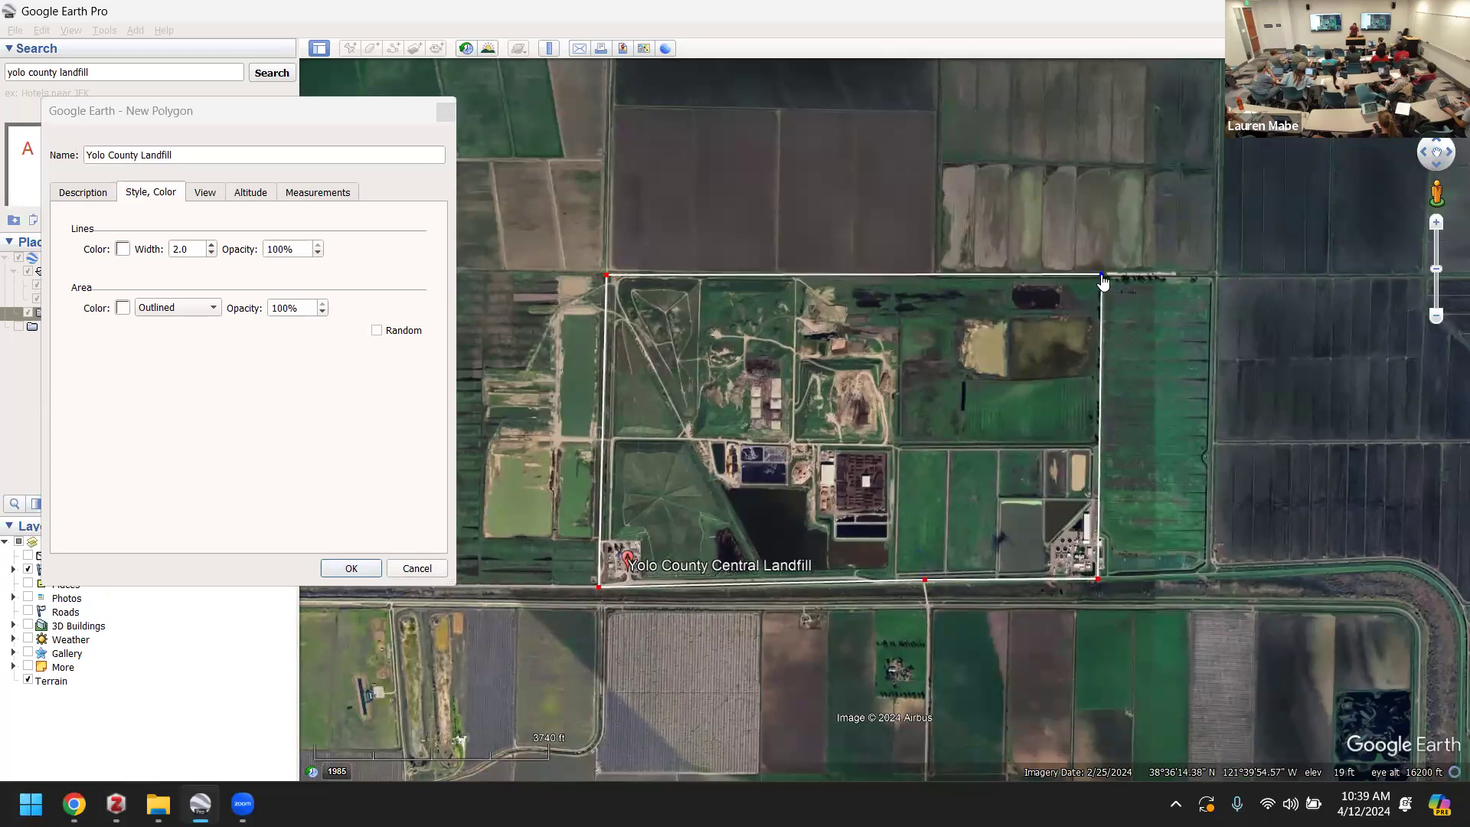
click(607, 277)
drag(607, 277, 606, 273)
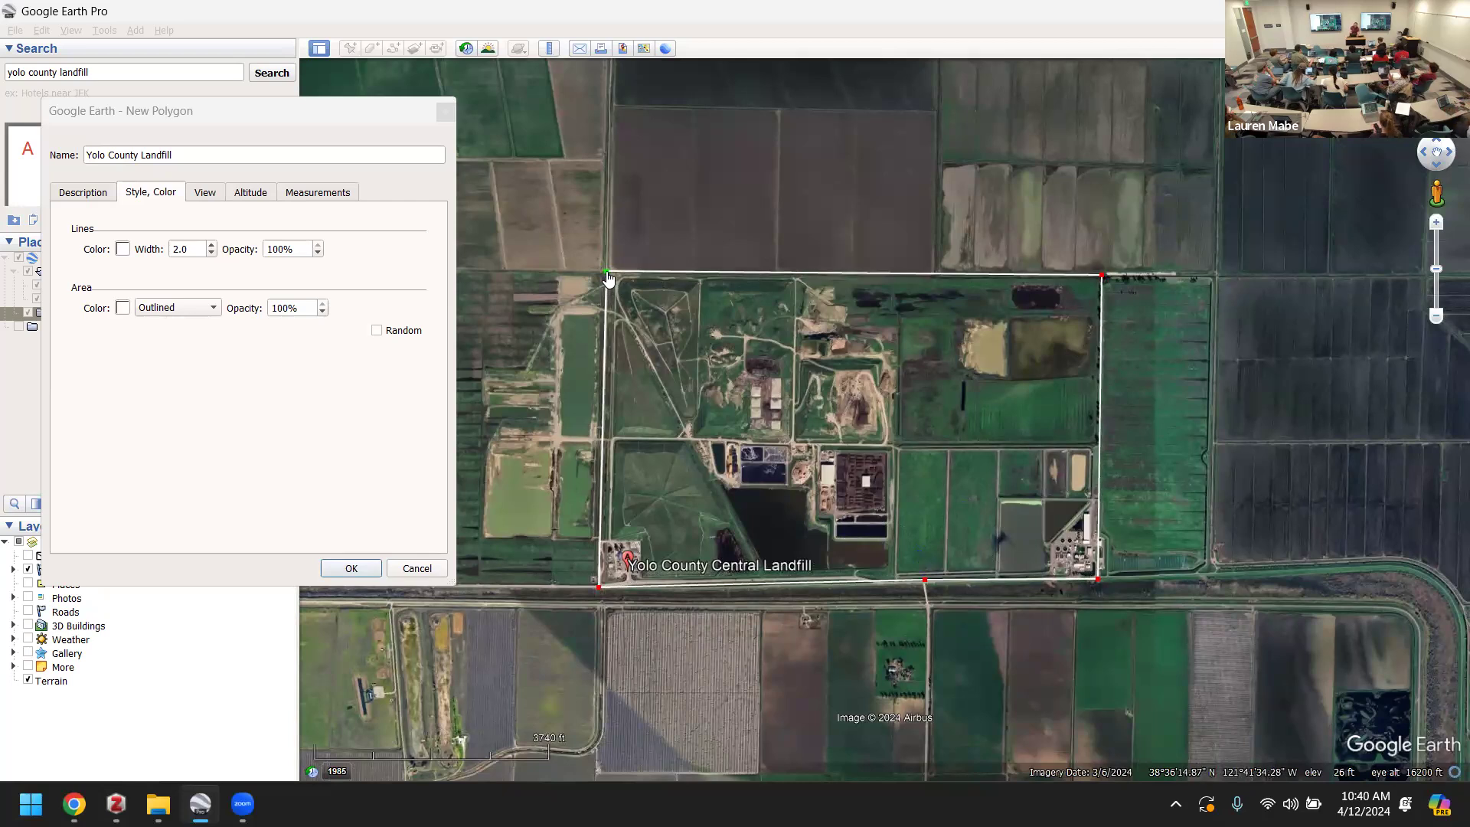
- Clear the polygon dialog away from the landfill and fine-tune the northwest corner to the road intersection at close range
drag(227, 117, 297, 114)
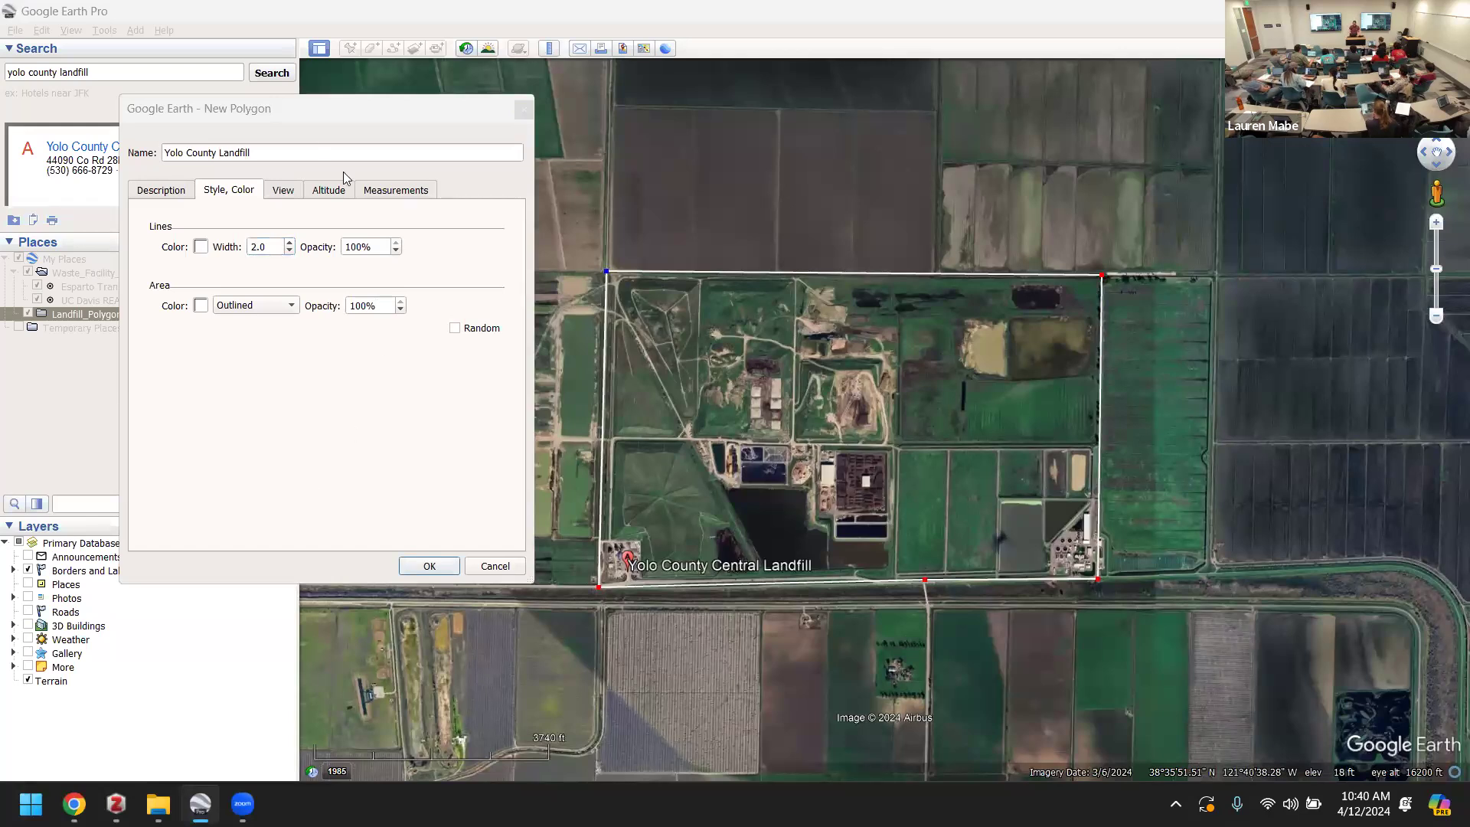
drag(308, 111, 279, 106)
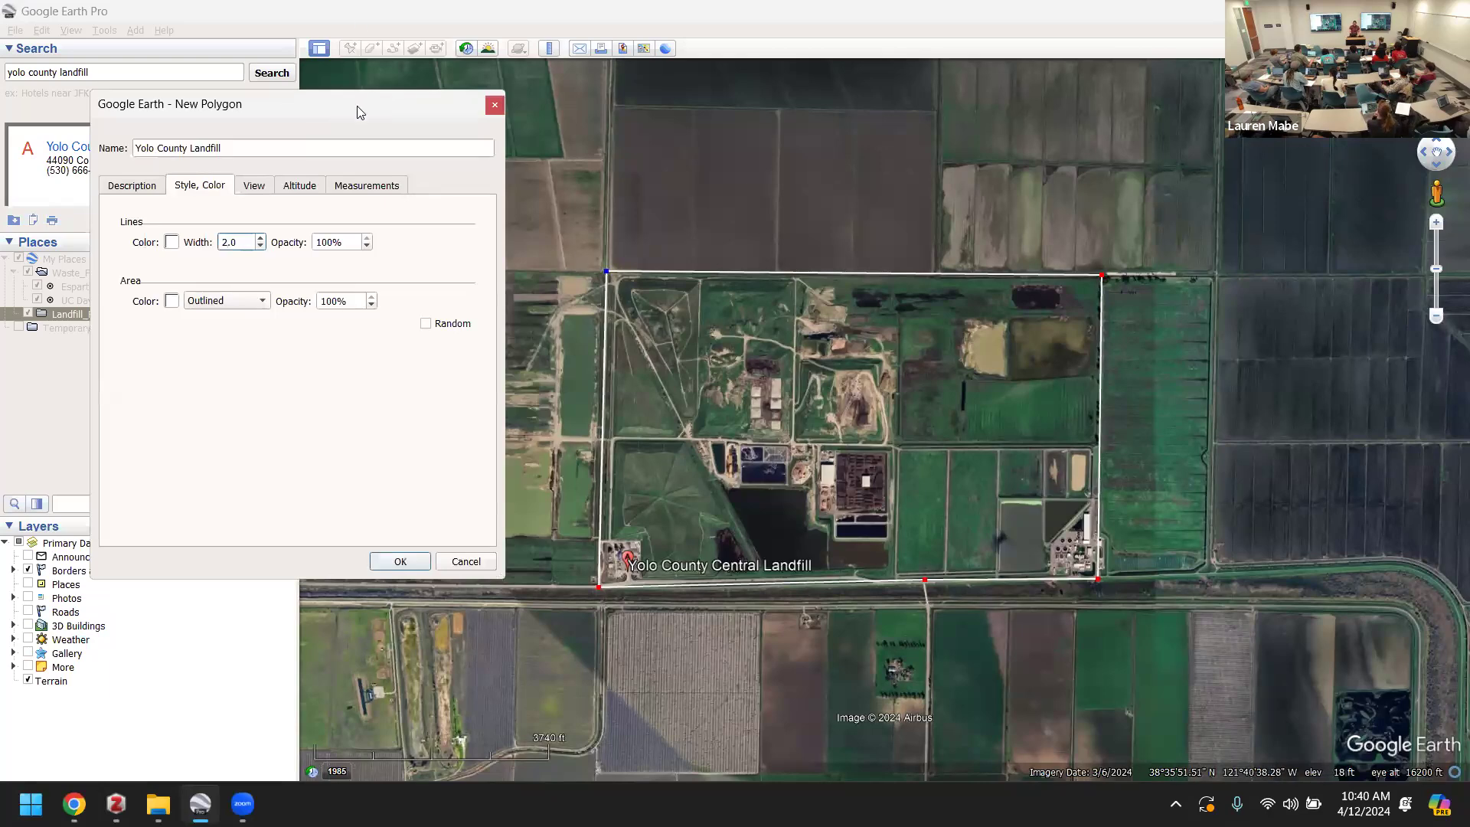
drag(291, 107, 222, 102)
scroll(485, 221, up, 5)
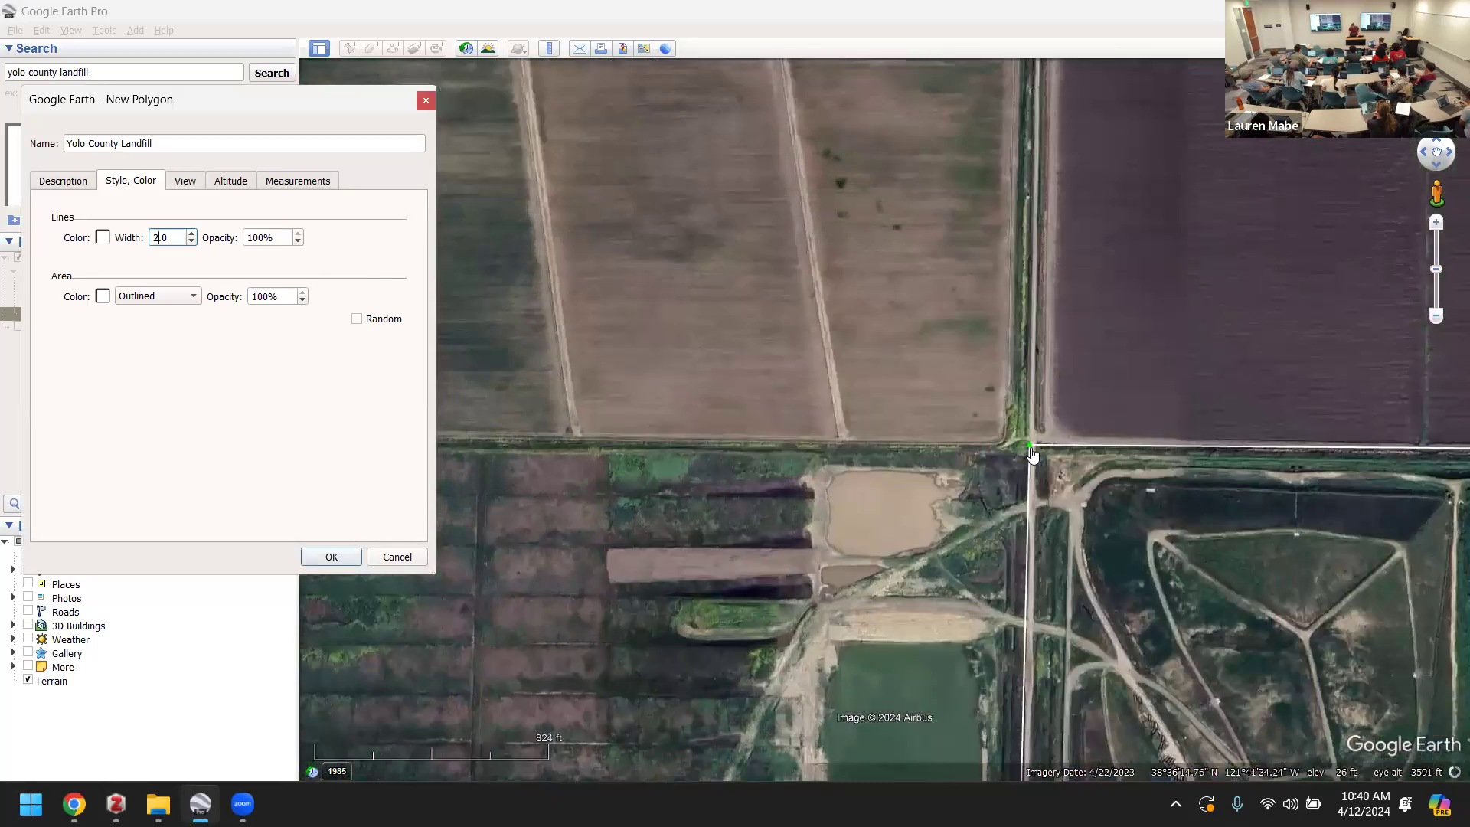
drag(1030, 455, 1034, 446)
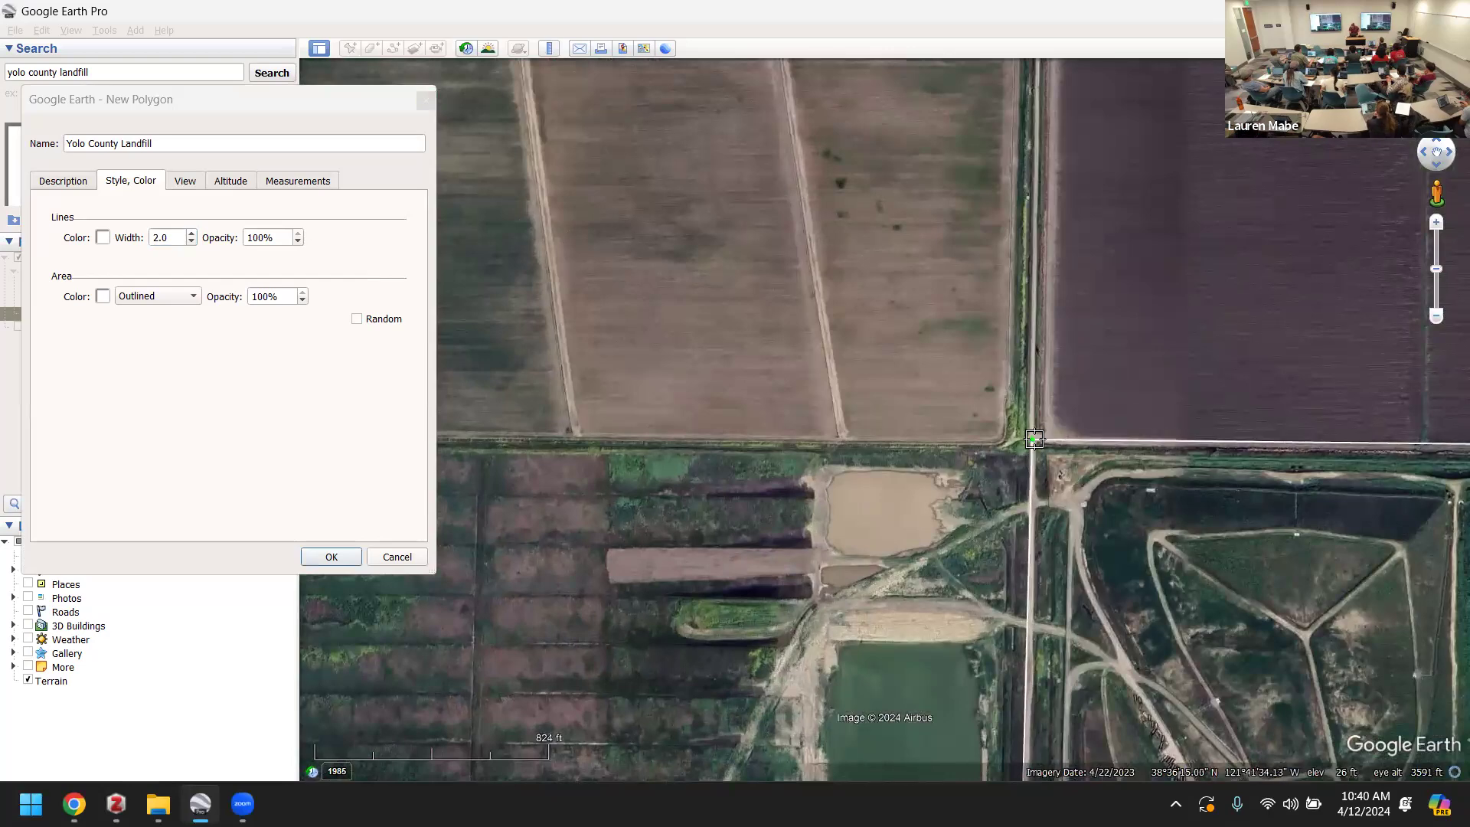
scroll(1029, 507, down, 3)
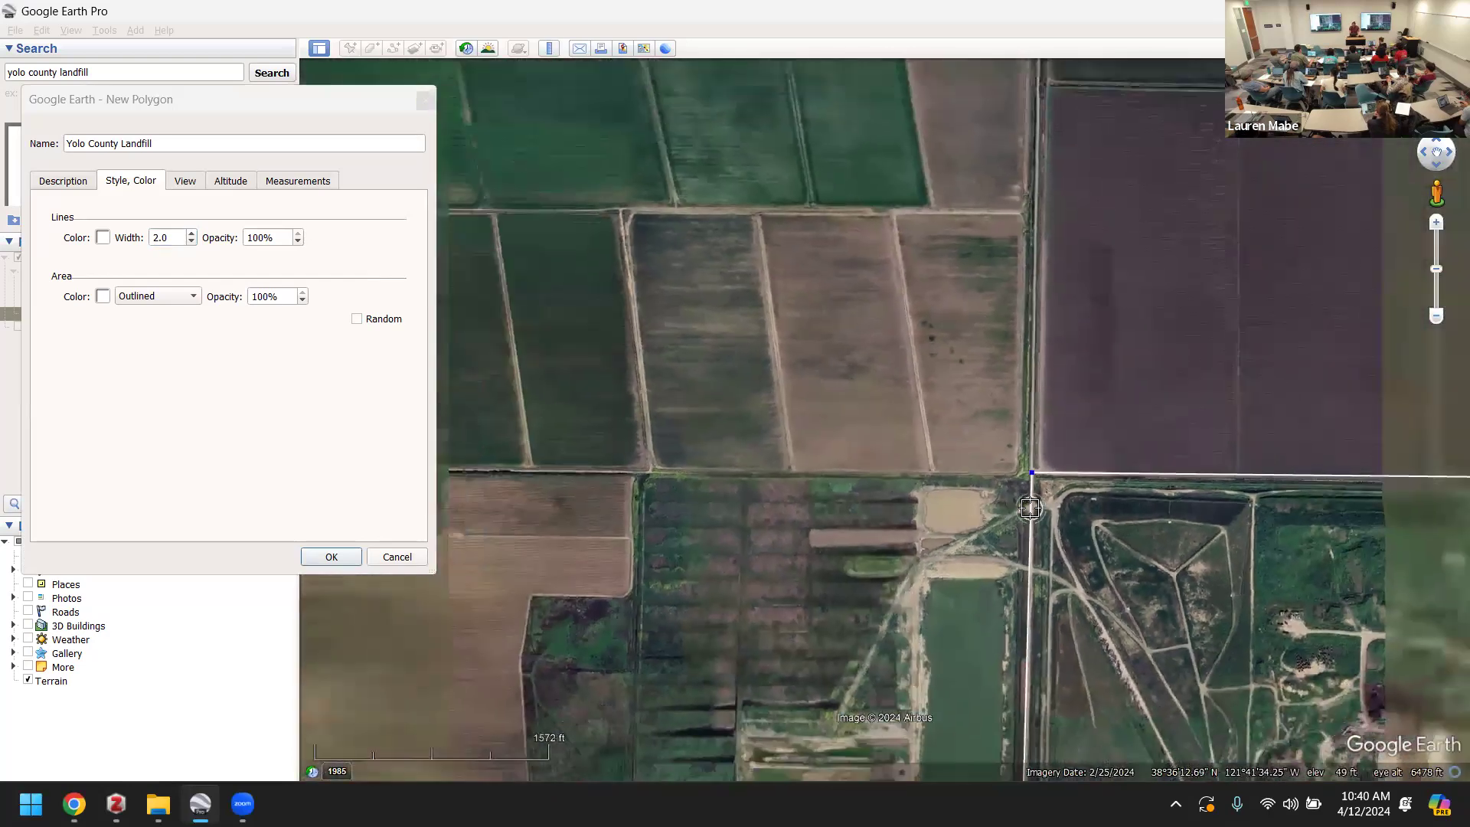
- Fine-tune the polygon's southwest corner to the road corner beside the landfill entrance
key(Right)
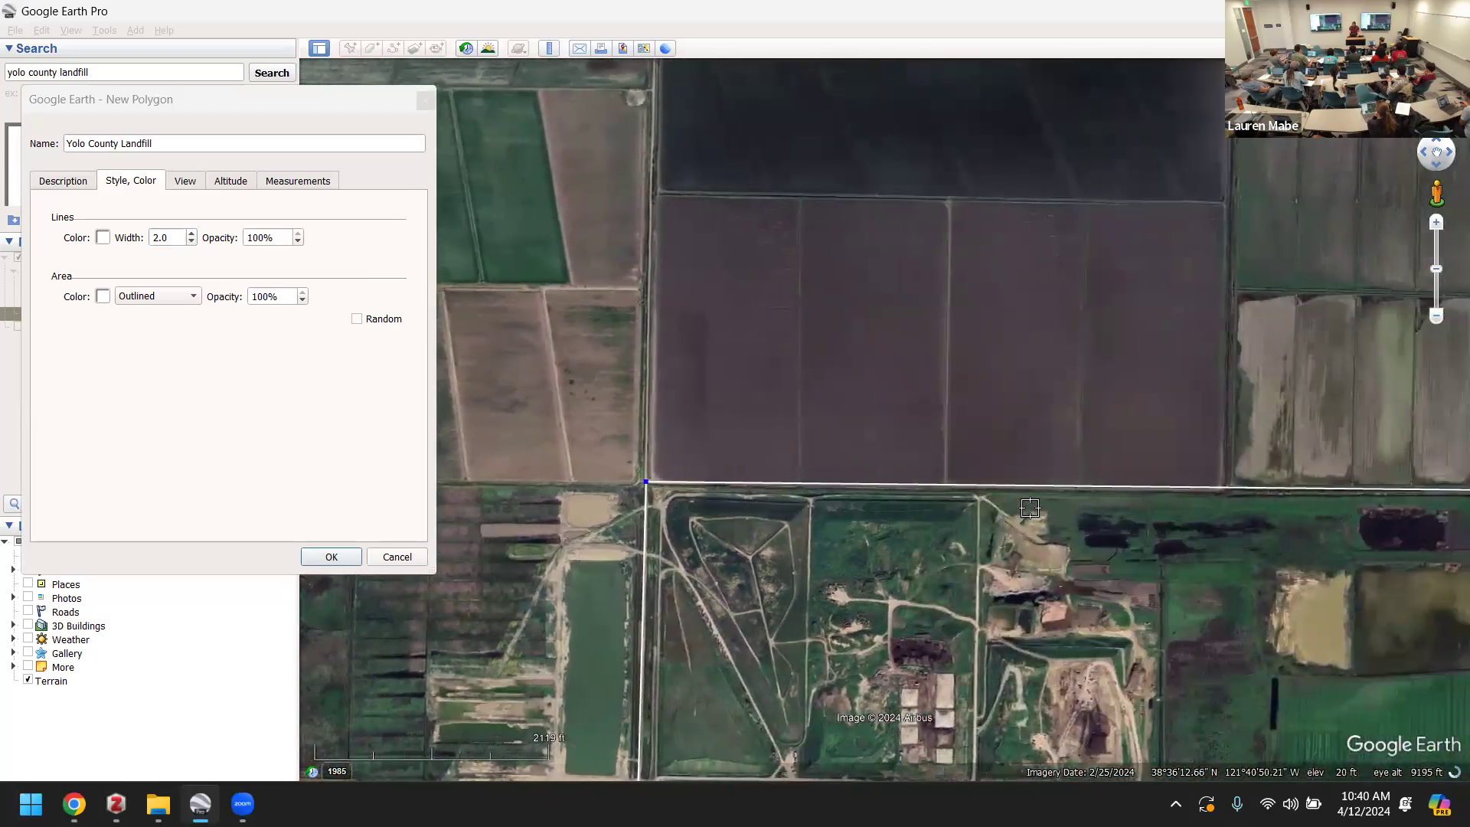
key(Down)
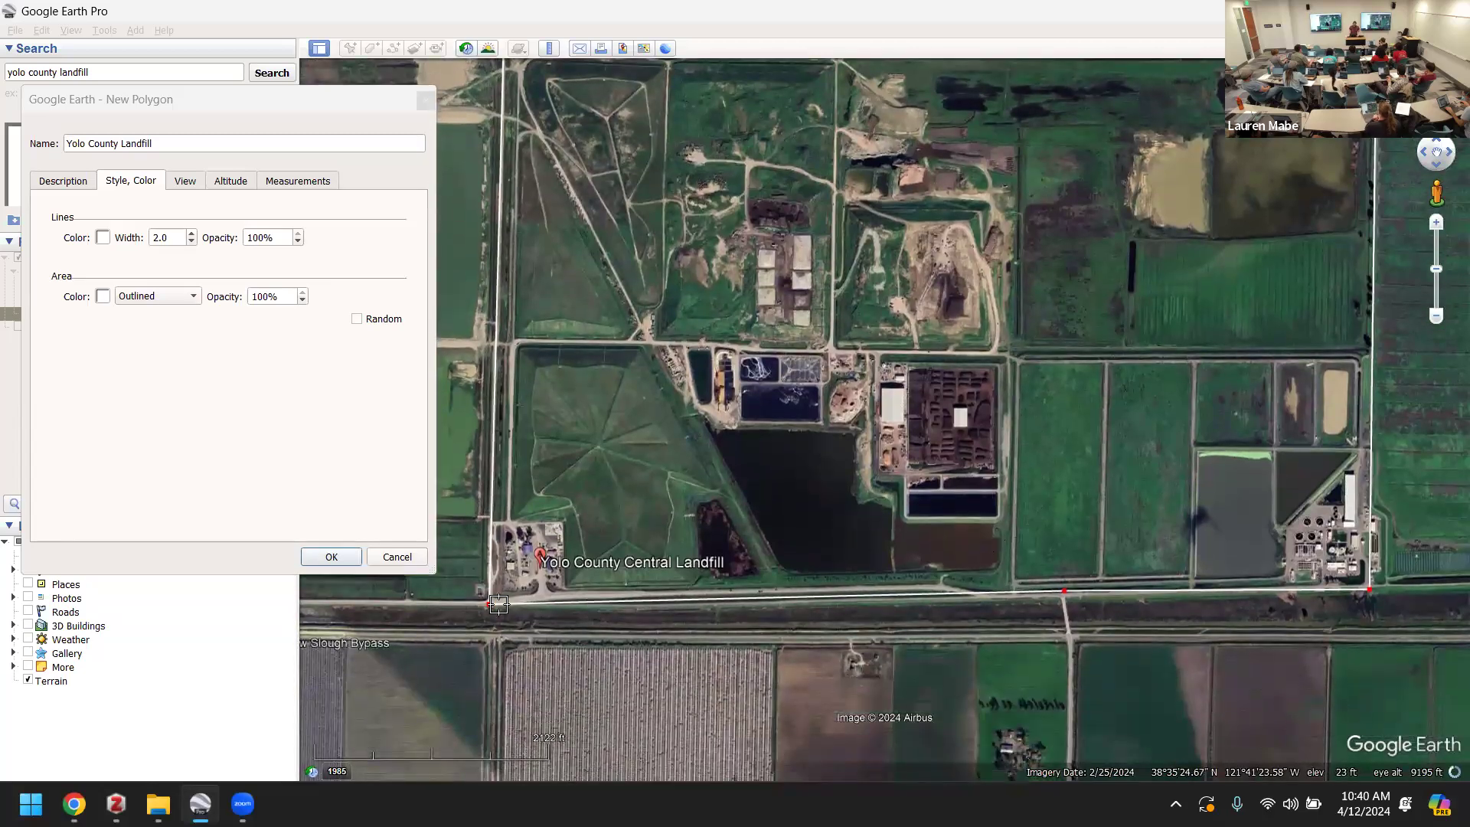
scroll(499, 604, up, 2)
scroll(498, 604, up, 2)
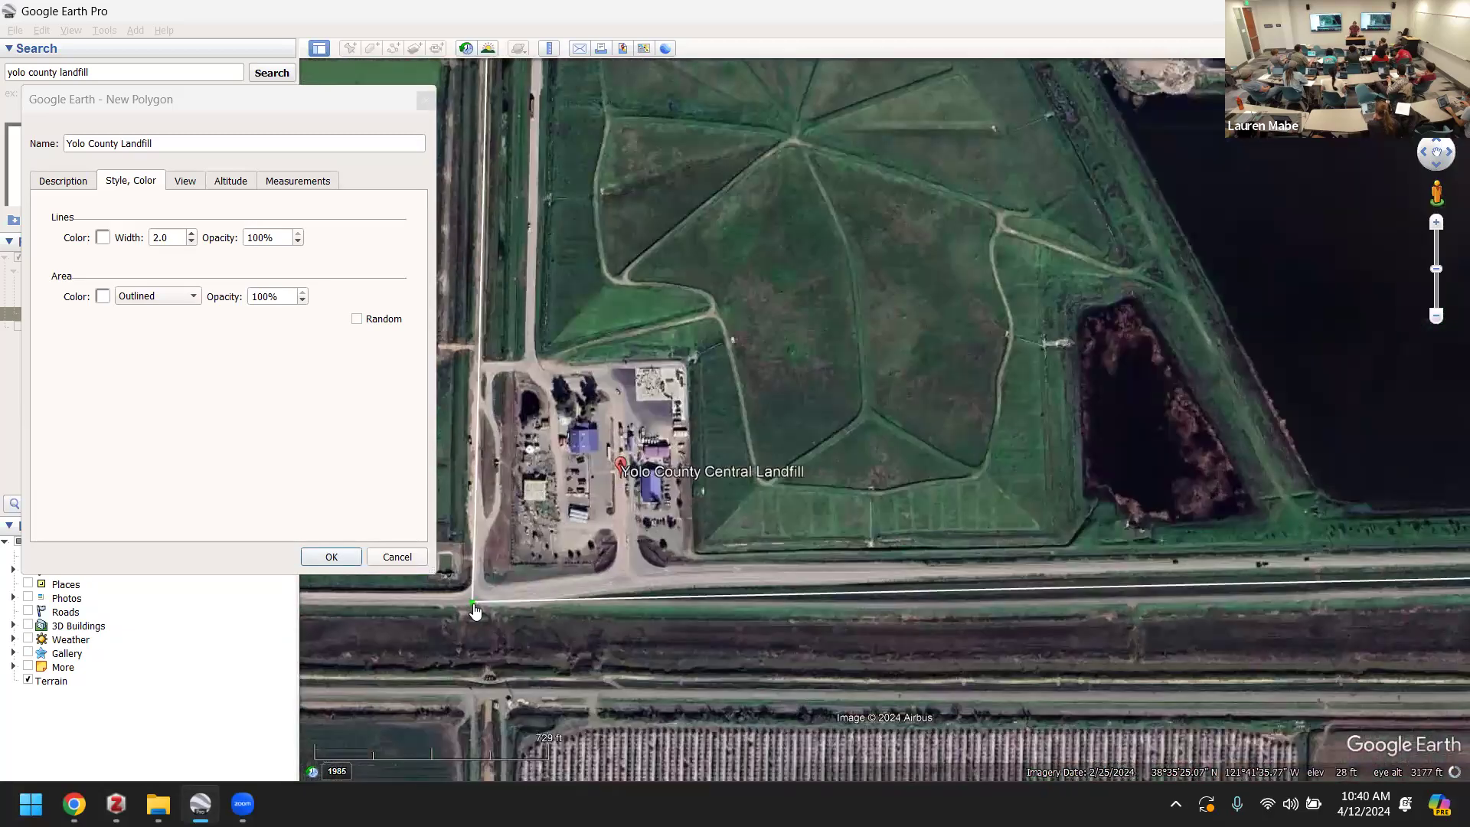
click(475, 610)
drag(474, 610, 474, 599)
scroll(746, 457, down, 4)
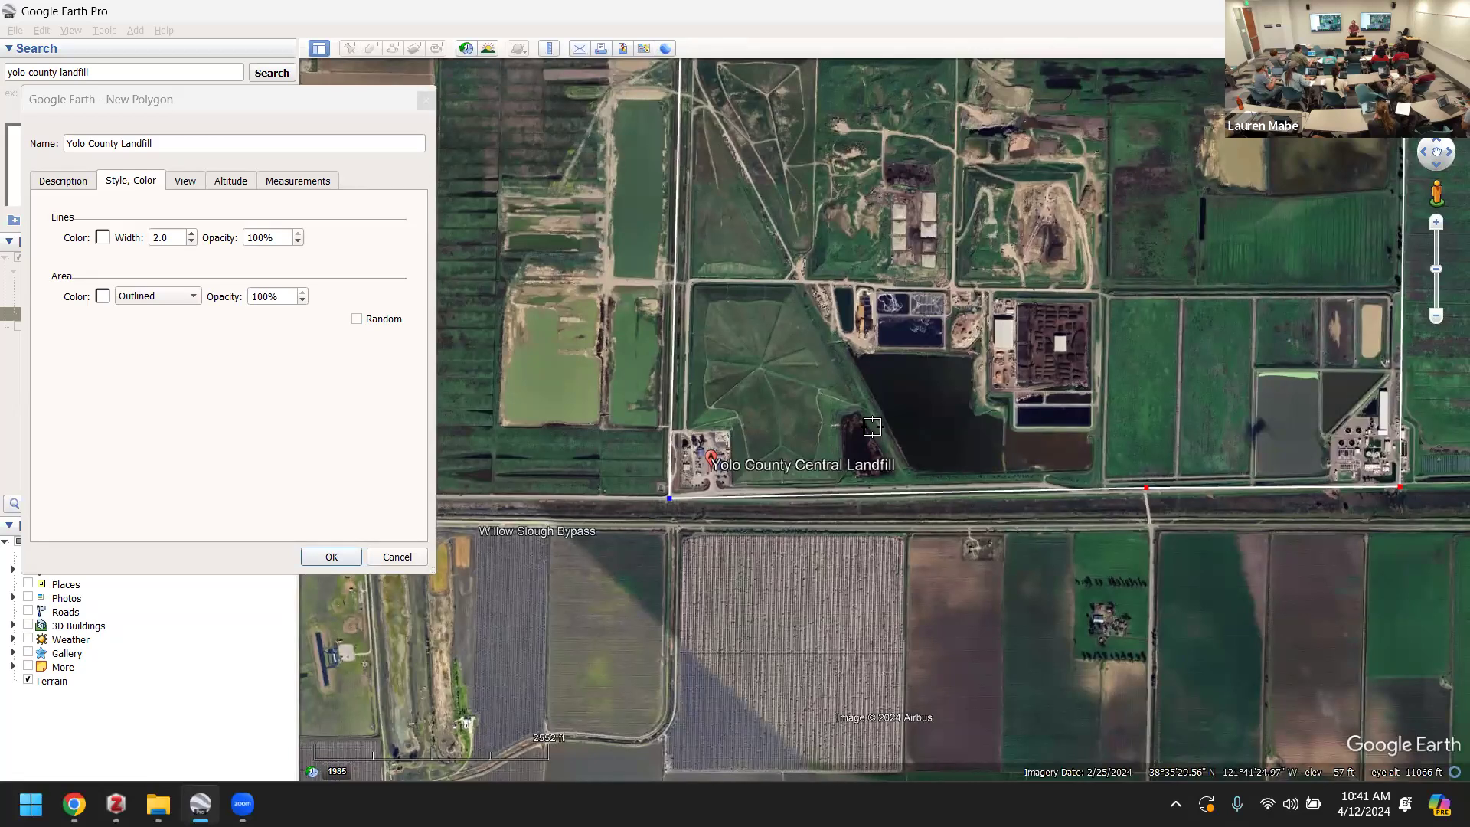
- Check the whole landfill outline, save the polygon and clear the landfill search results
scroll(1069, 448, down, 3)
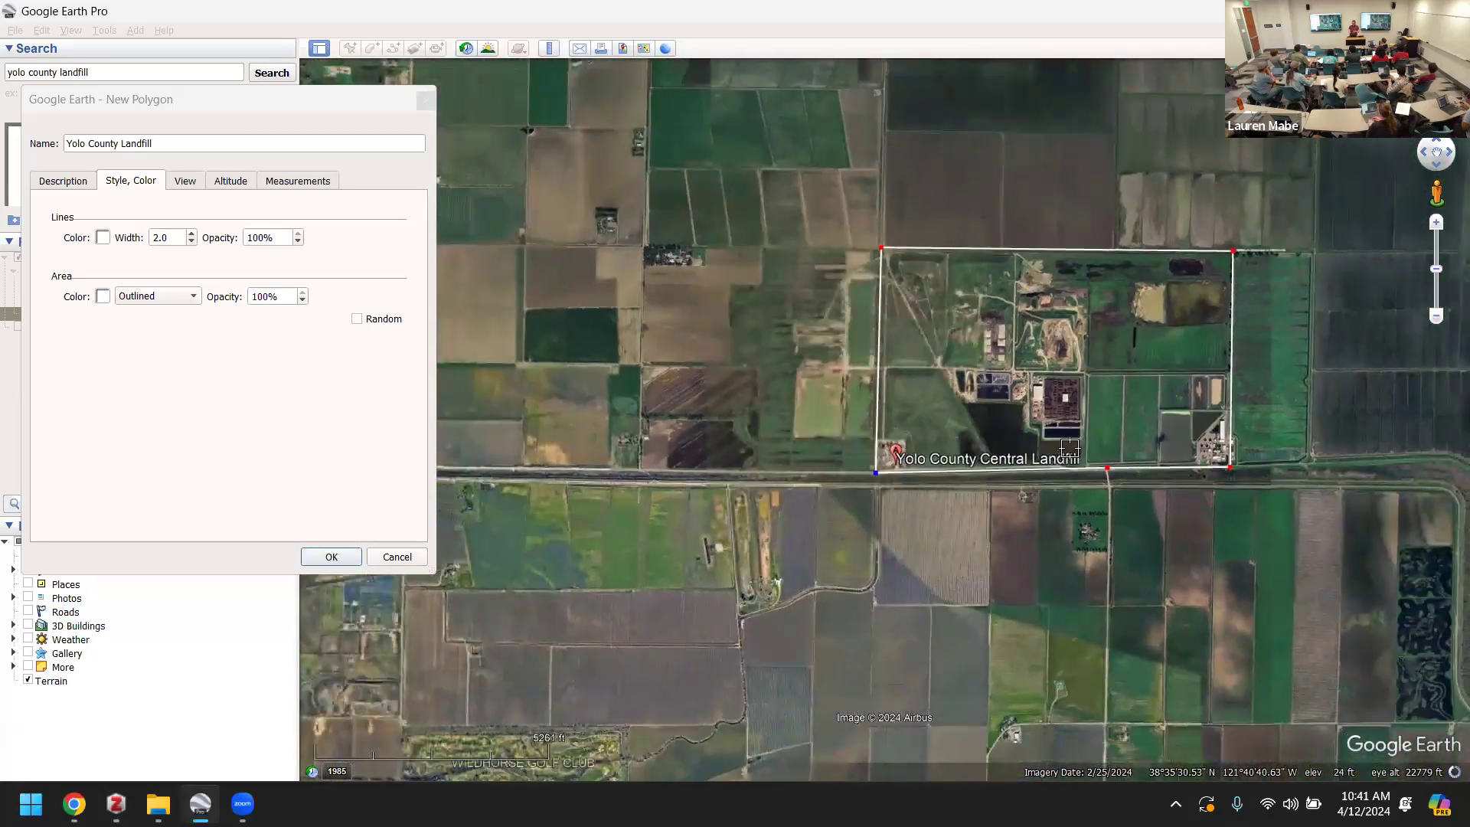
scroll(1069, 447, down, 2)
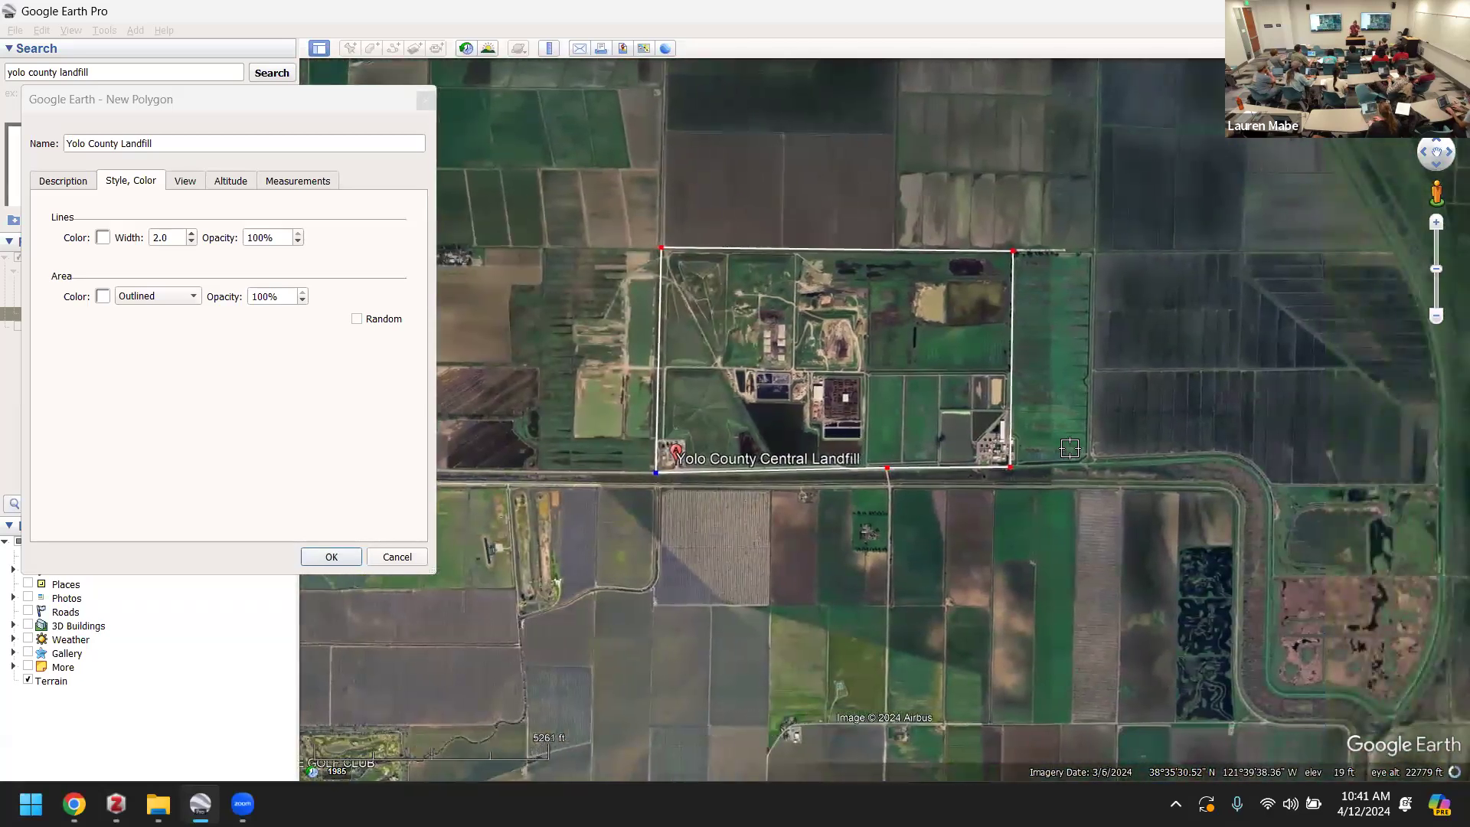
key(Up)
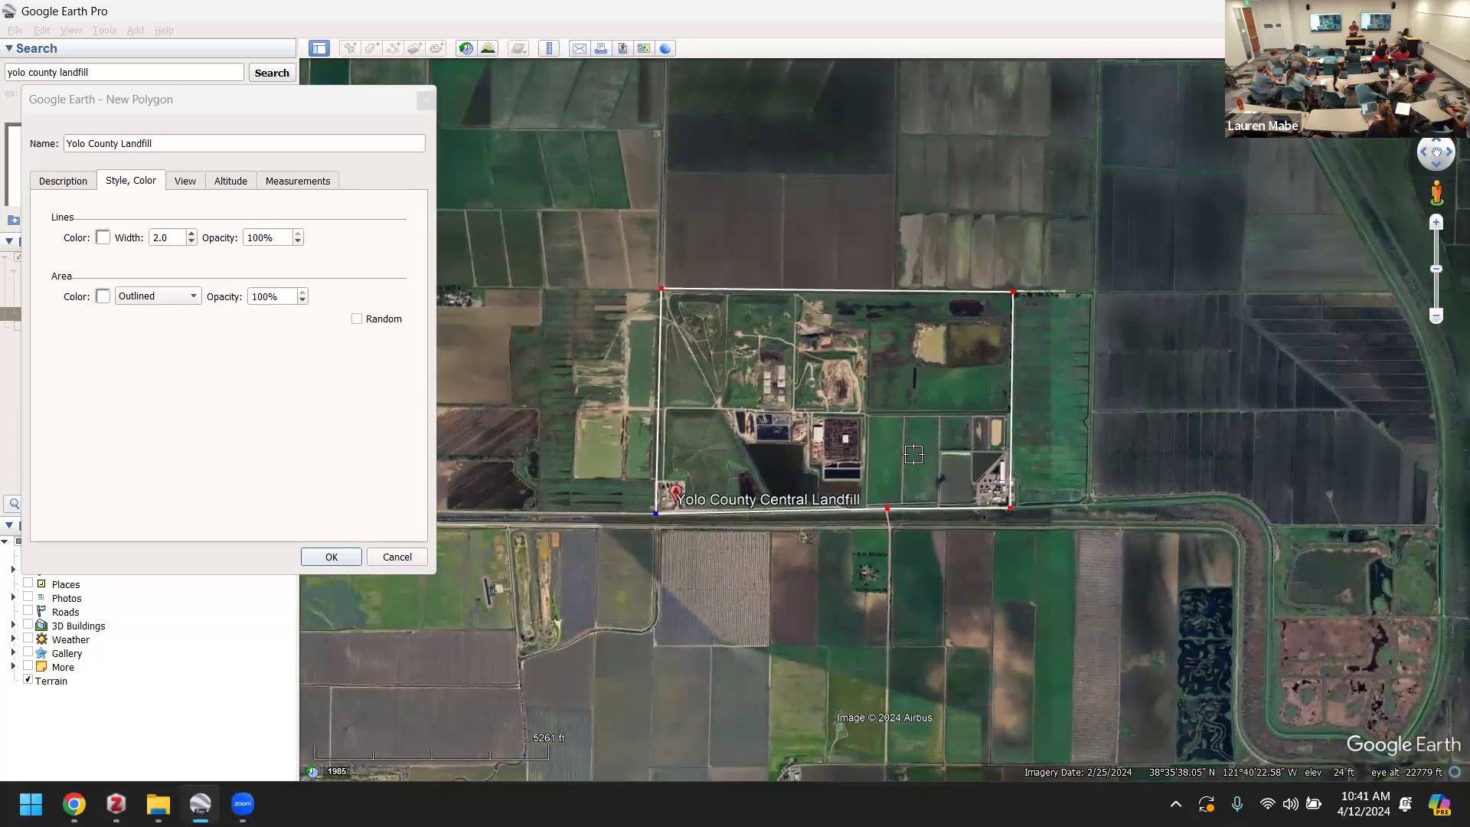
click(340, 557)
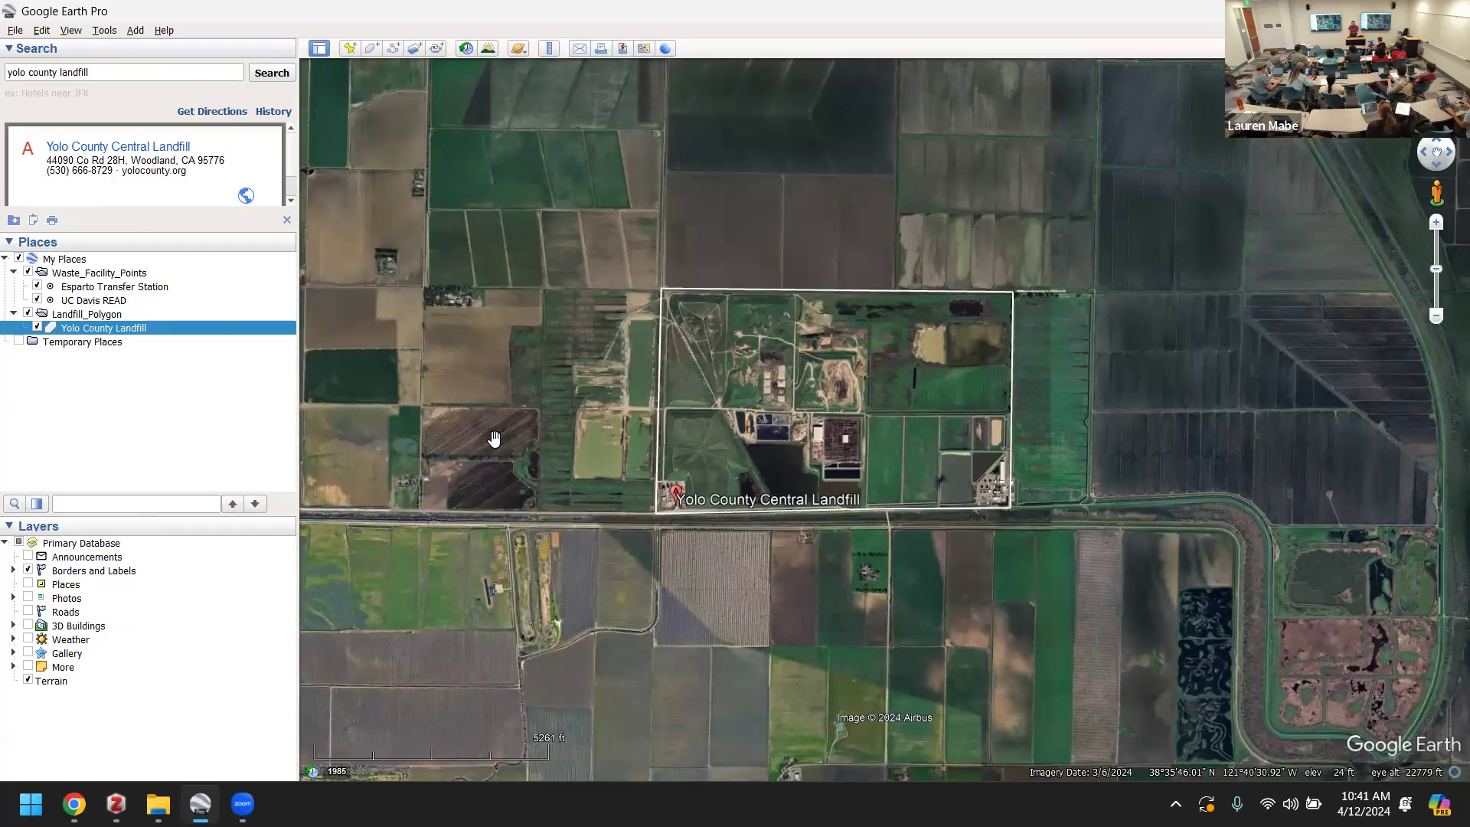
click(287, 220)
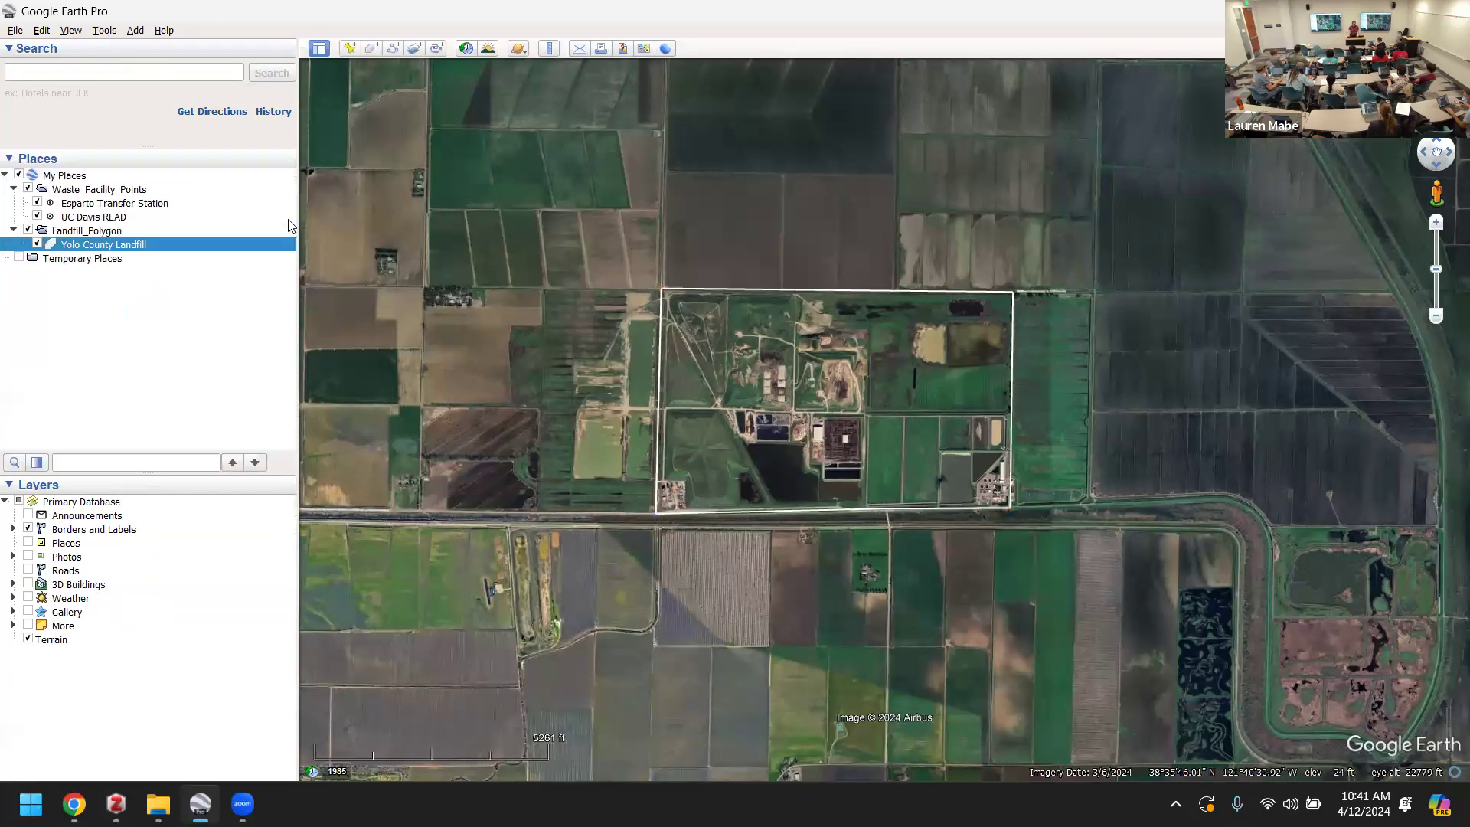
- Hide the sidebar through the view options and restore it the same way
click(60, 33)
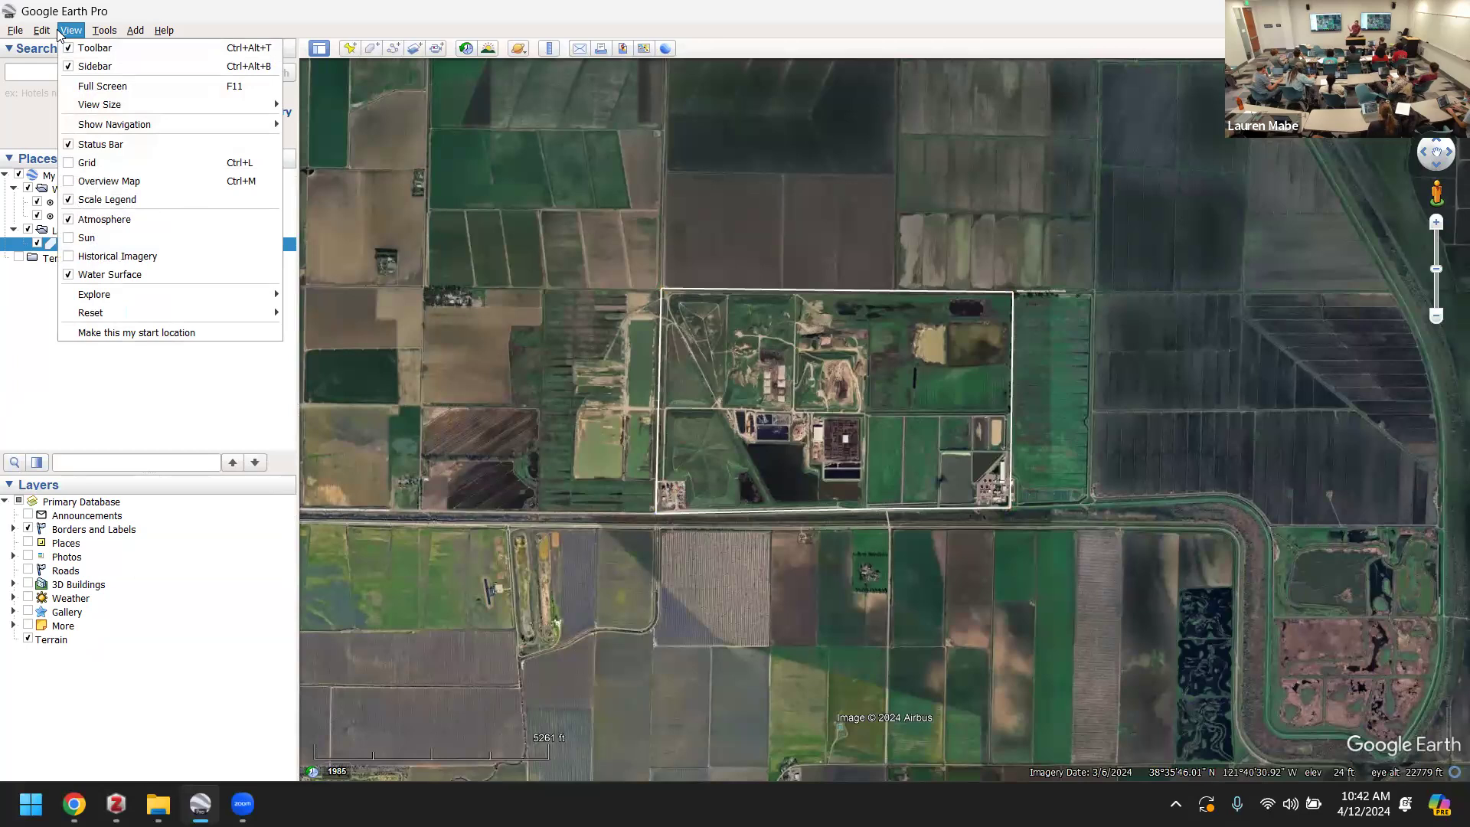
click(134, 30)
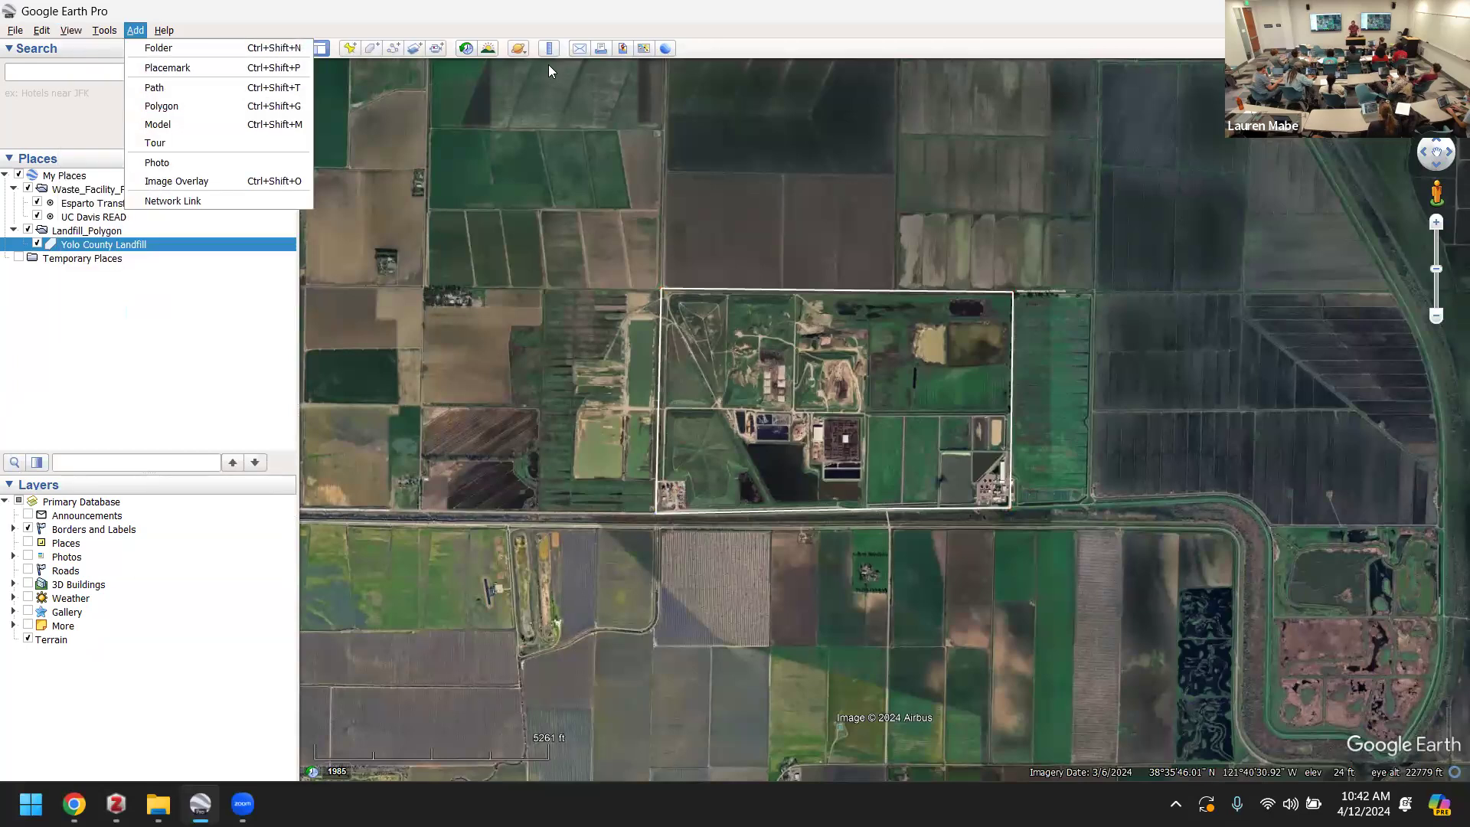
click(72, 31)
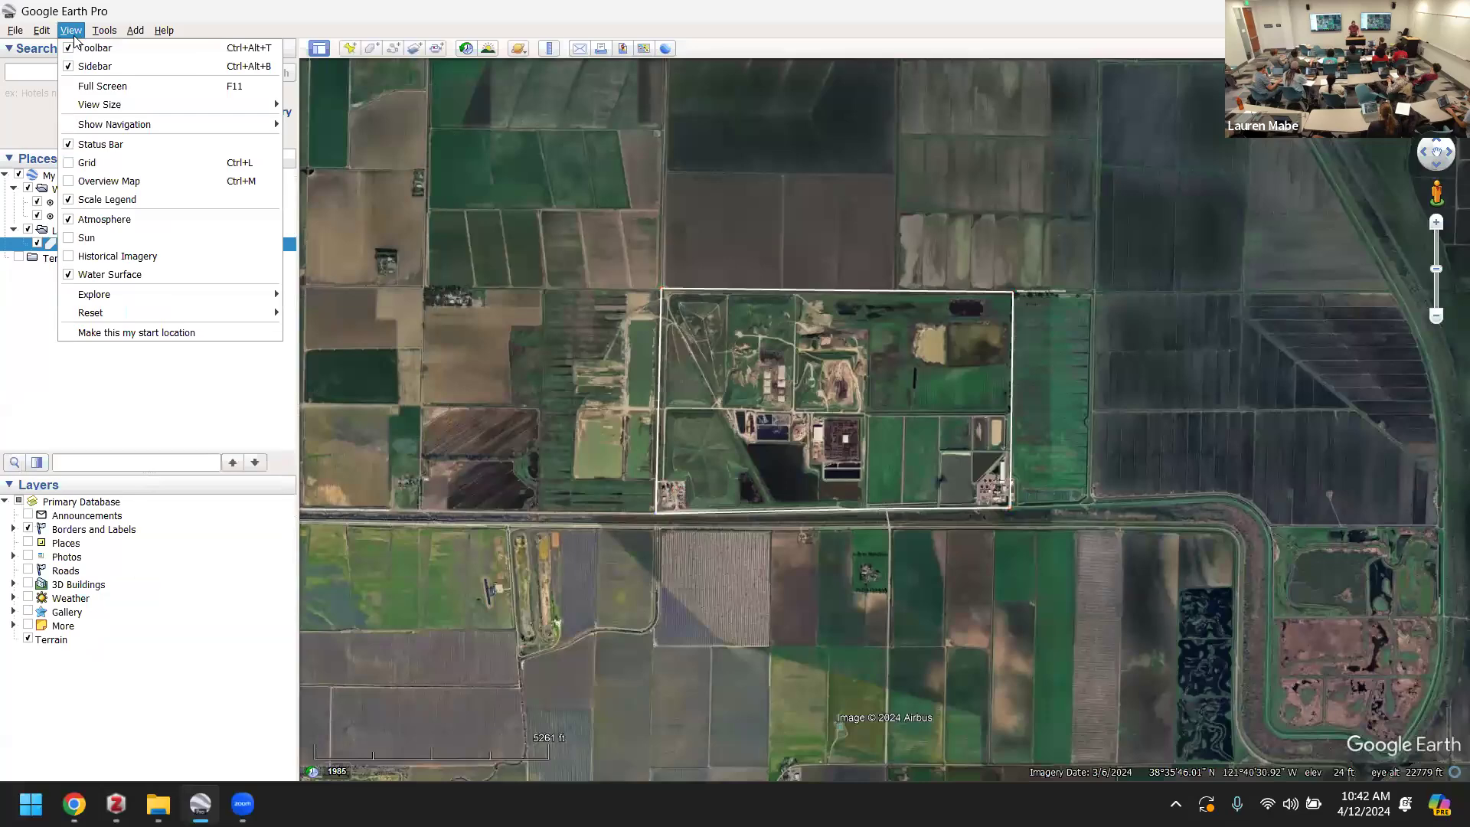
click(66, 67)
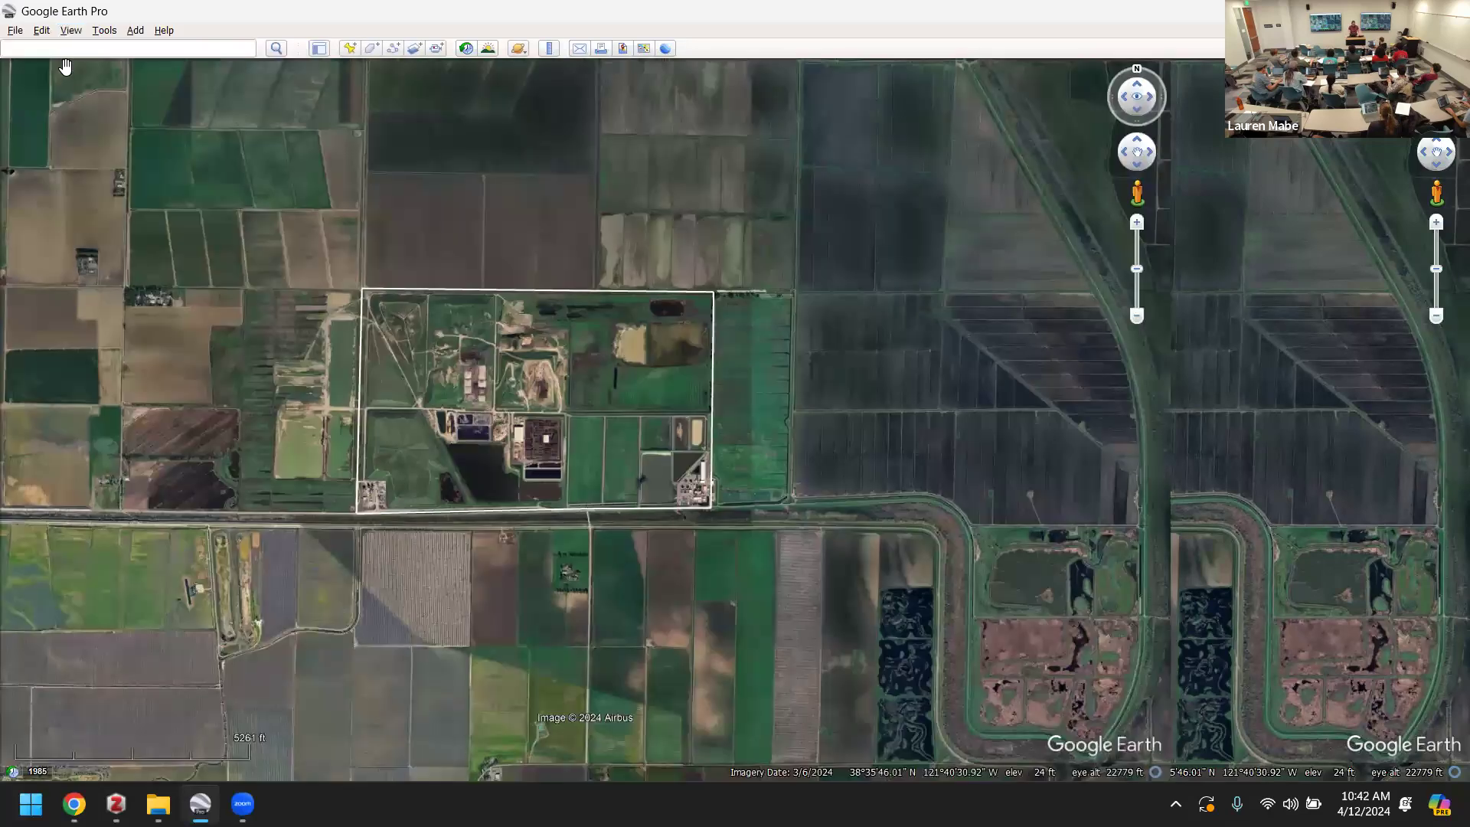
click(70, 30)
click(71, 66)
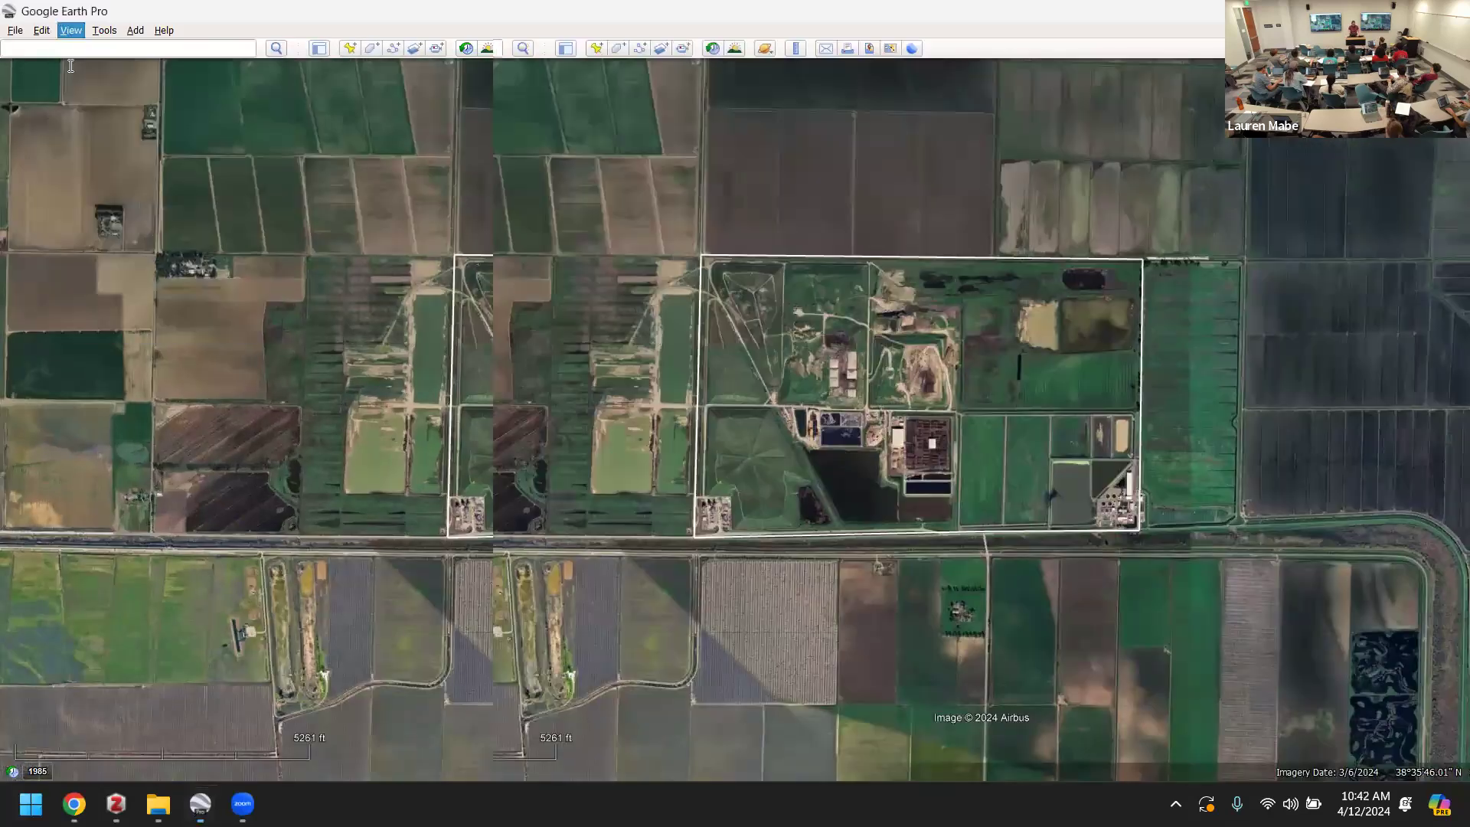
- Set the on-screen navigation controls to Never show, and return them to Always
click(72, 31)
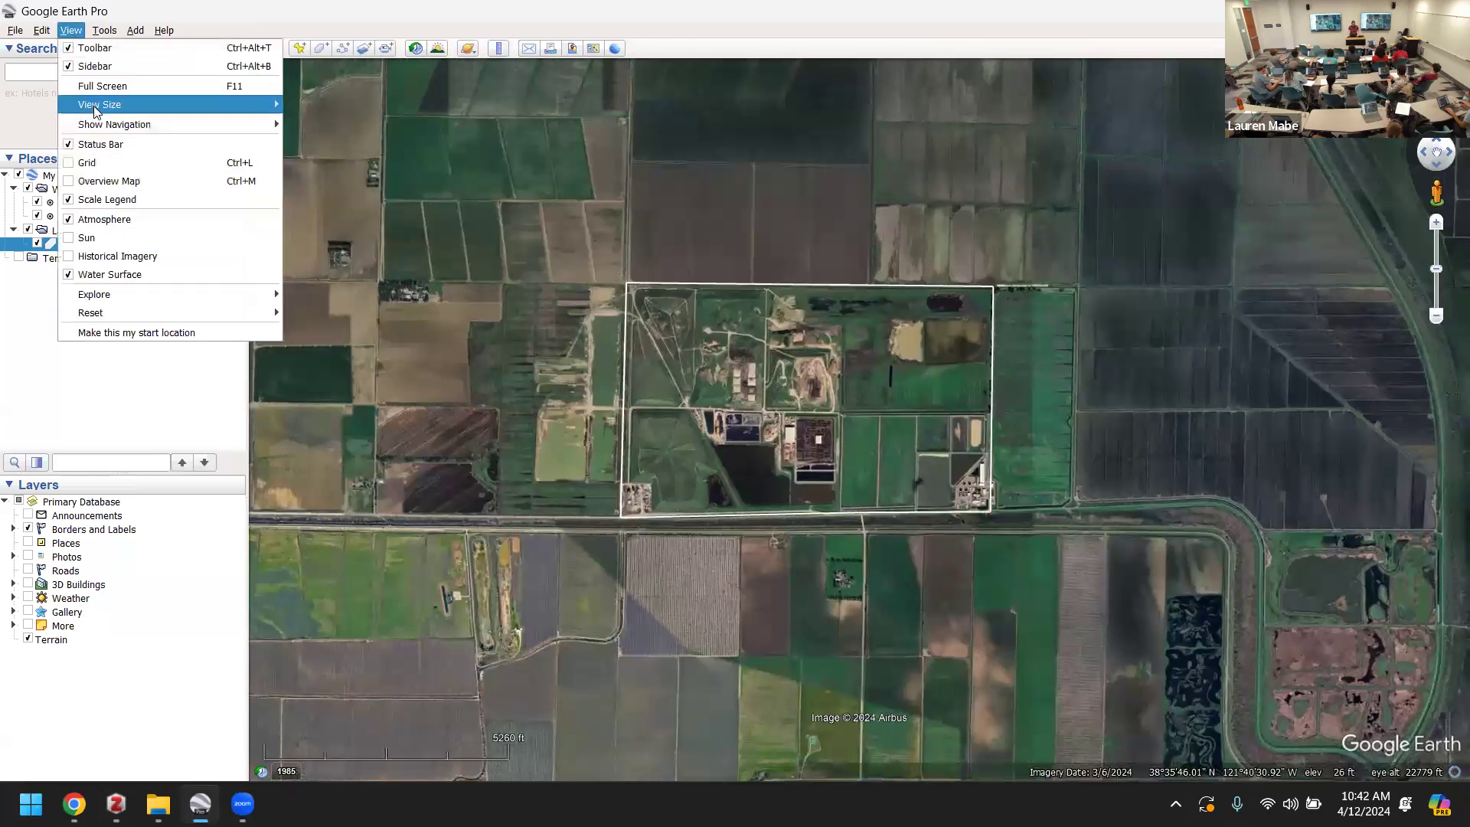
mouse_move(104, 122)
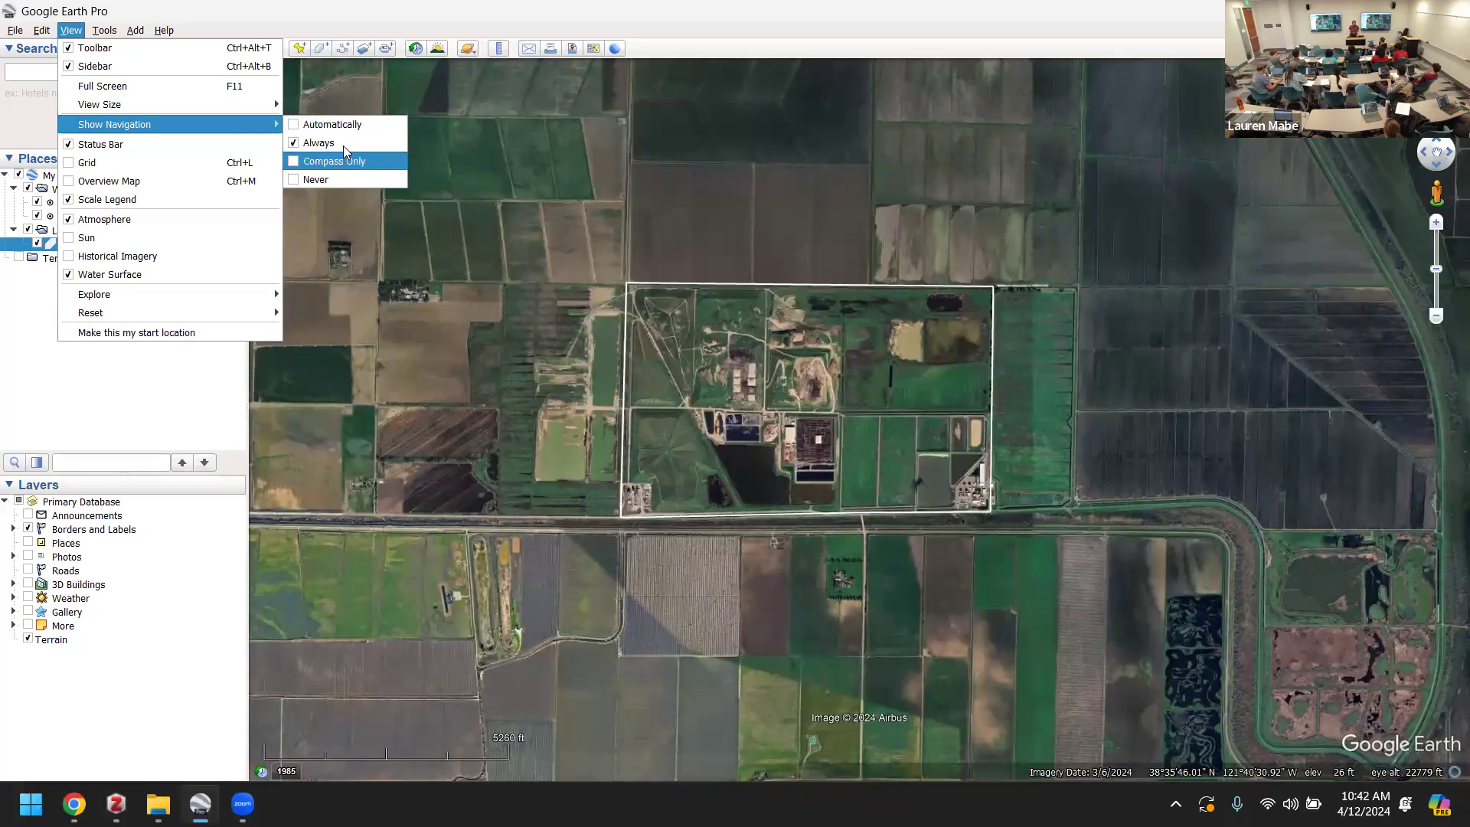
click(362, 179)
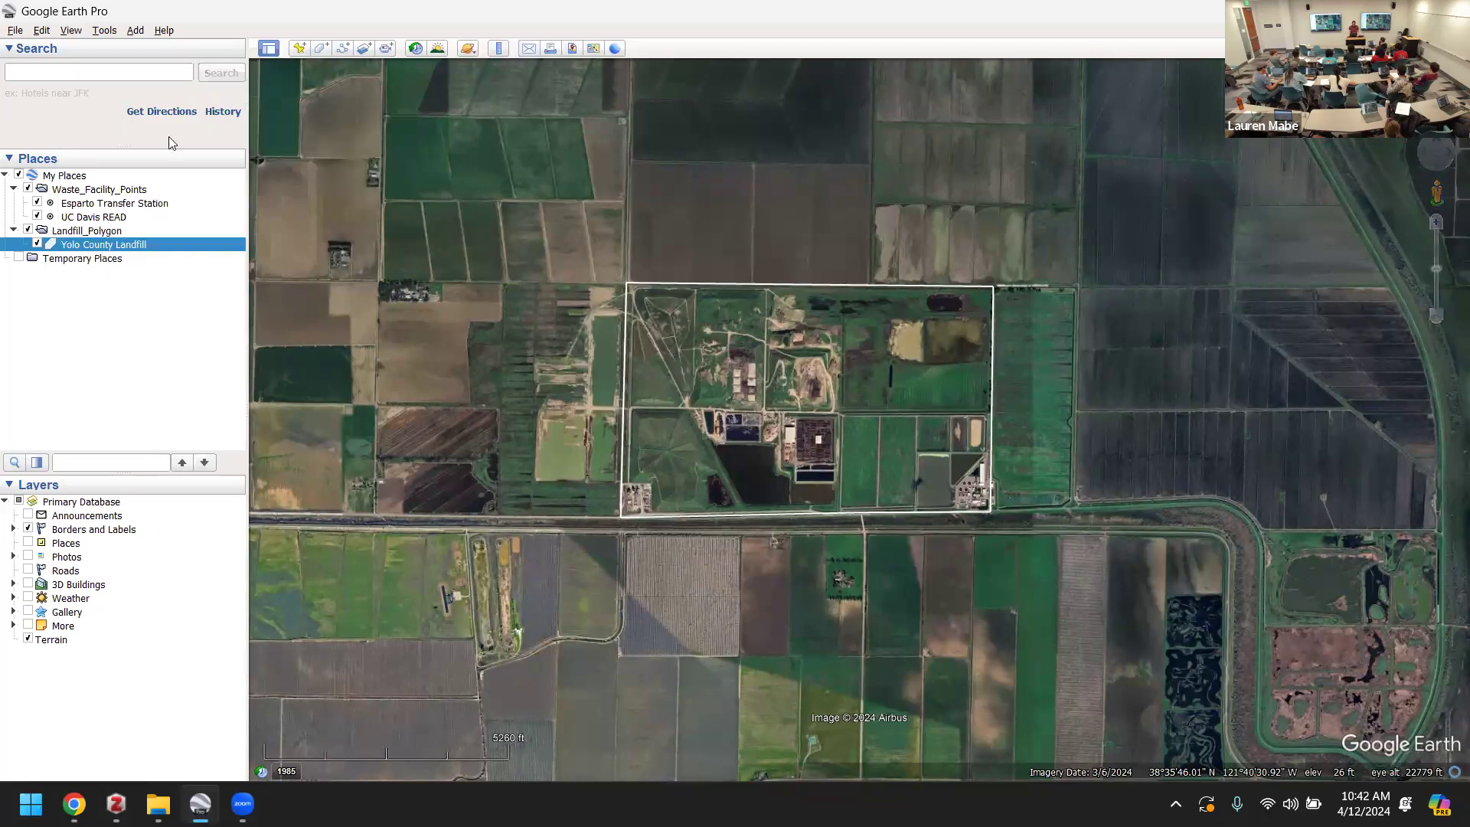
click(70, 32)
mouse_move(155, 122)
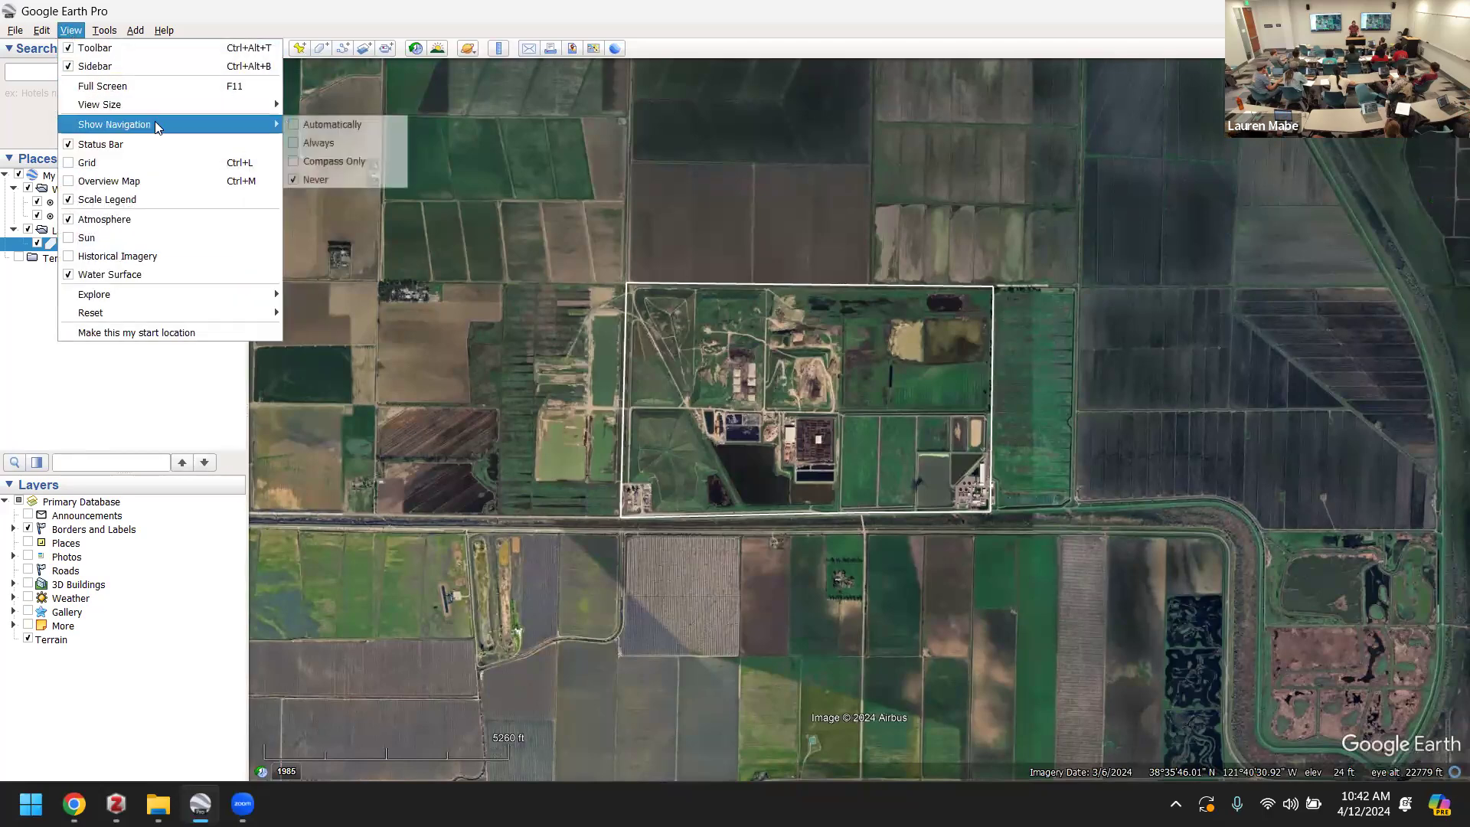
click(327, 138)
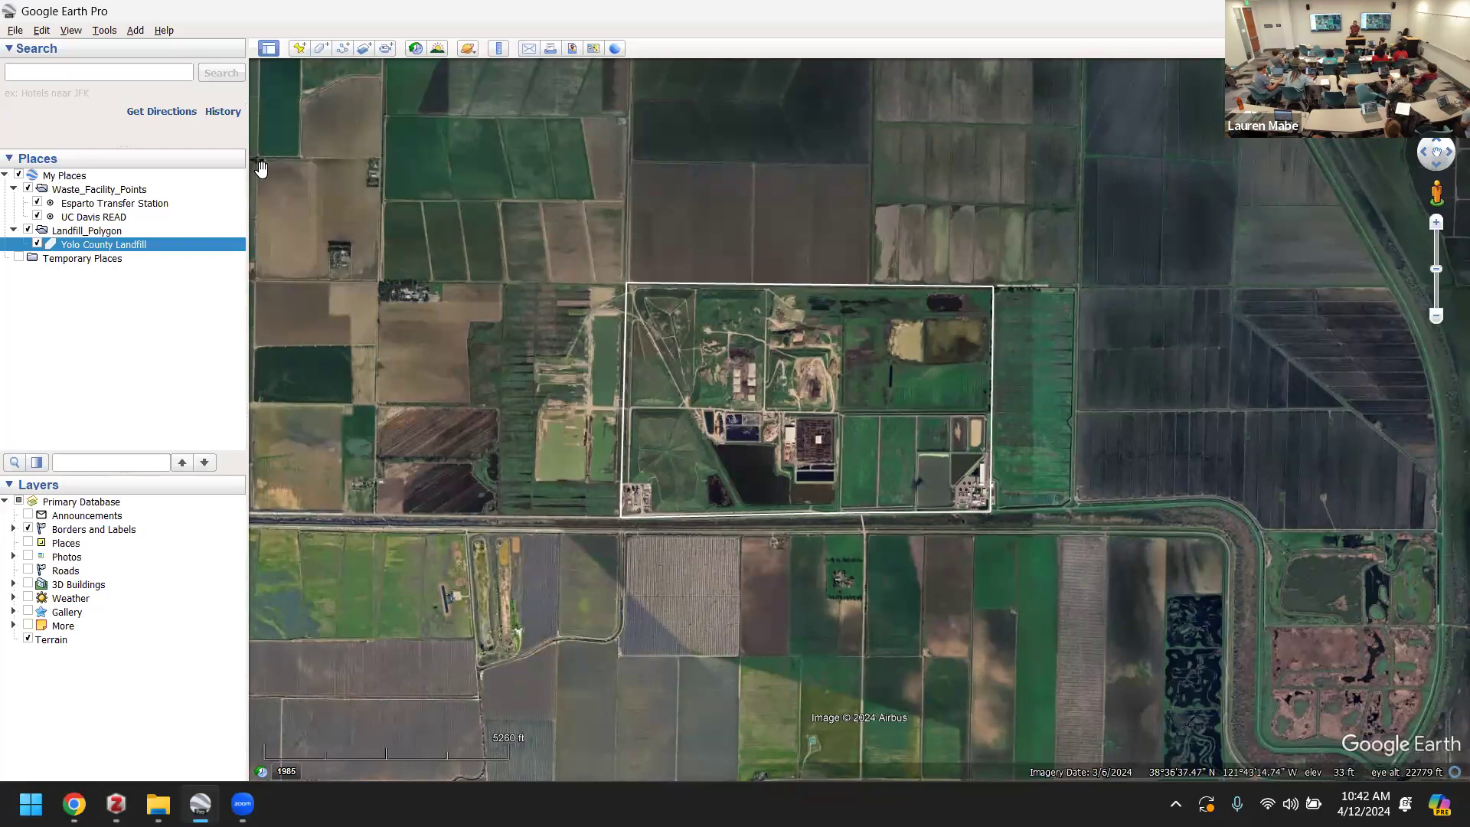
- Widen the sidebar slightly, and toggle it off and on again
drag(249, 199, 261, 231)
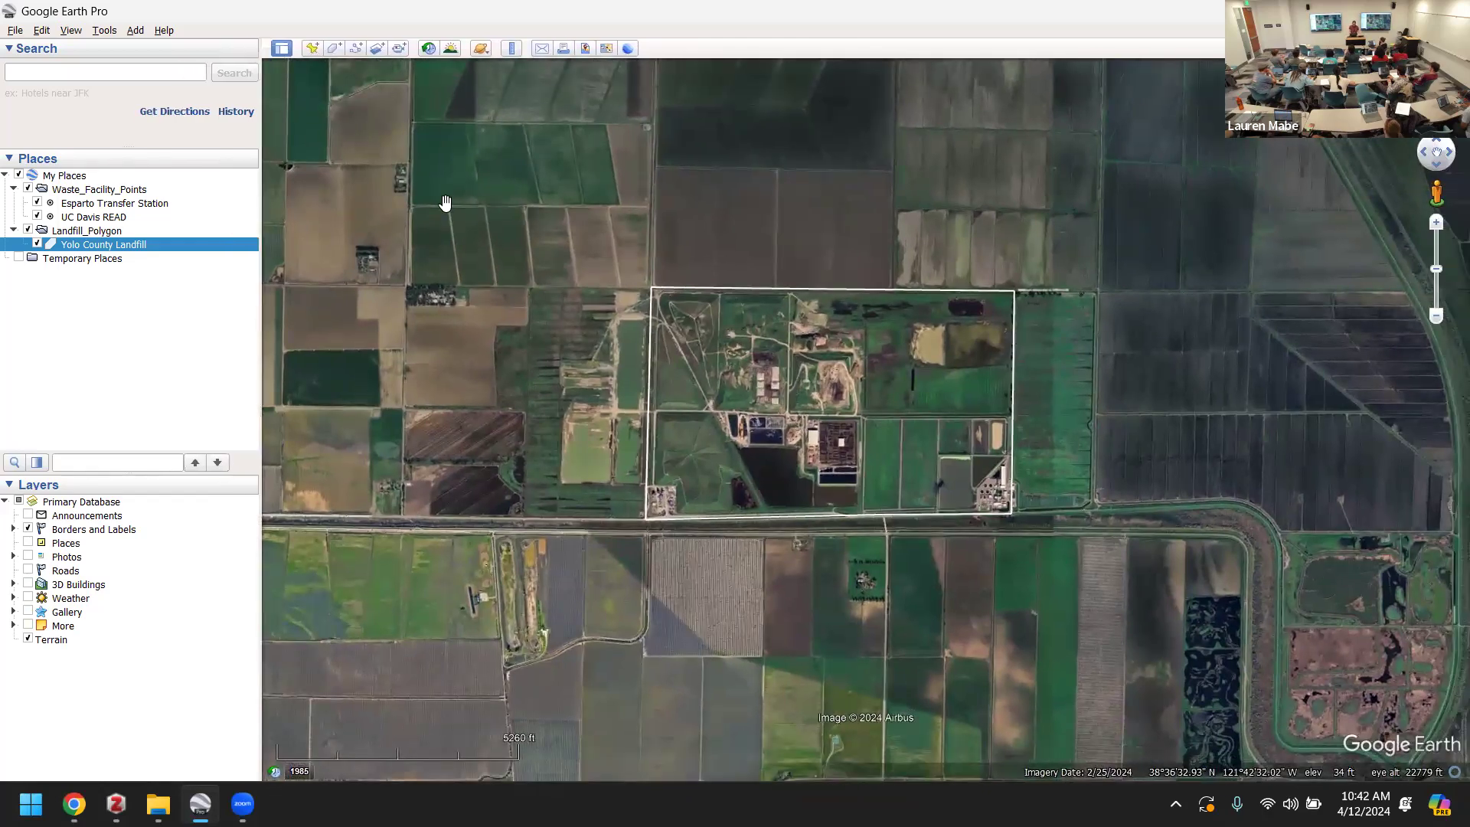
click(275, 49)
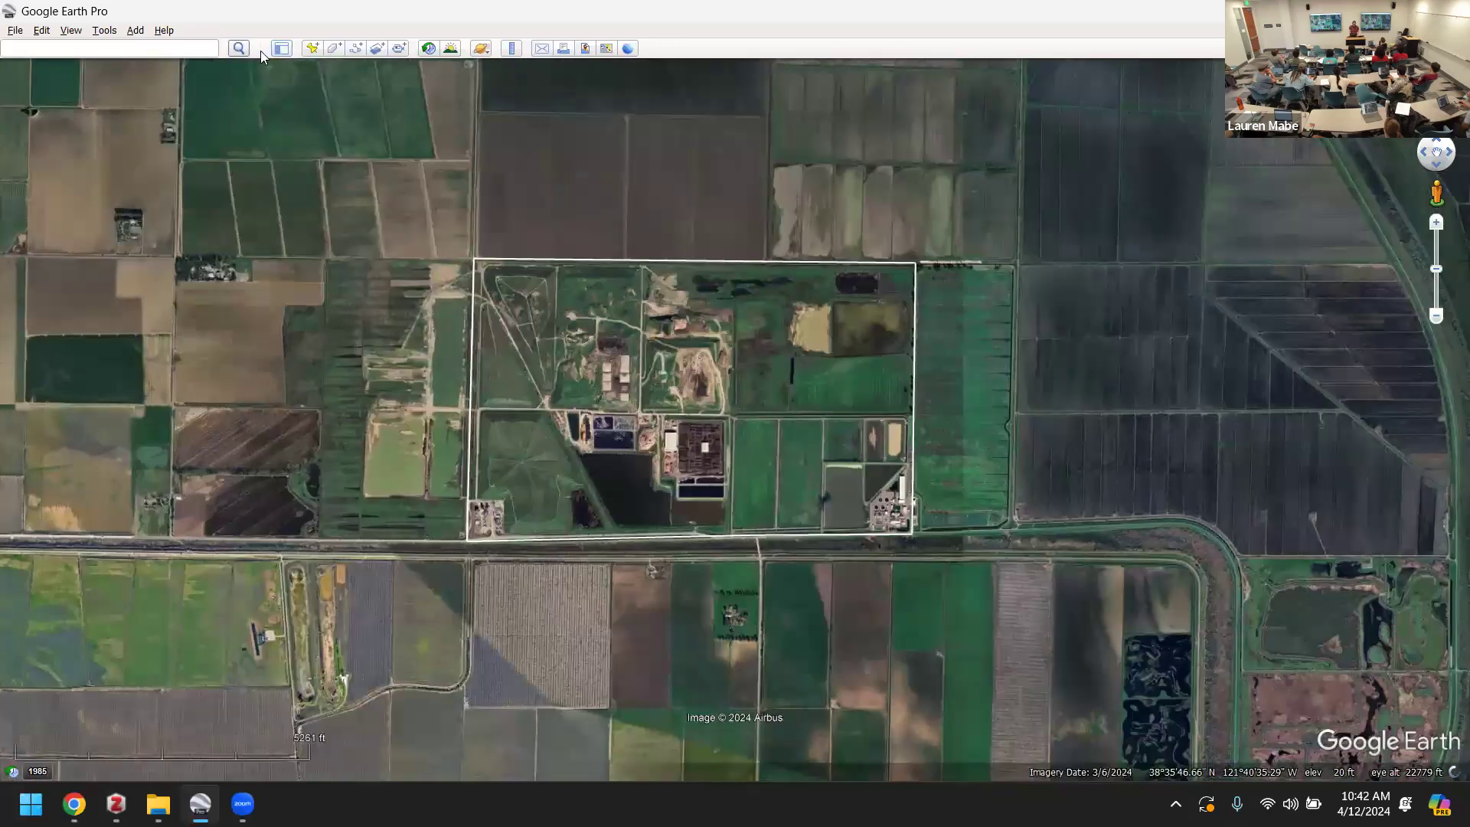
click(283, 49)
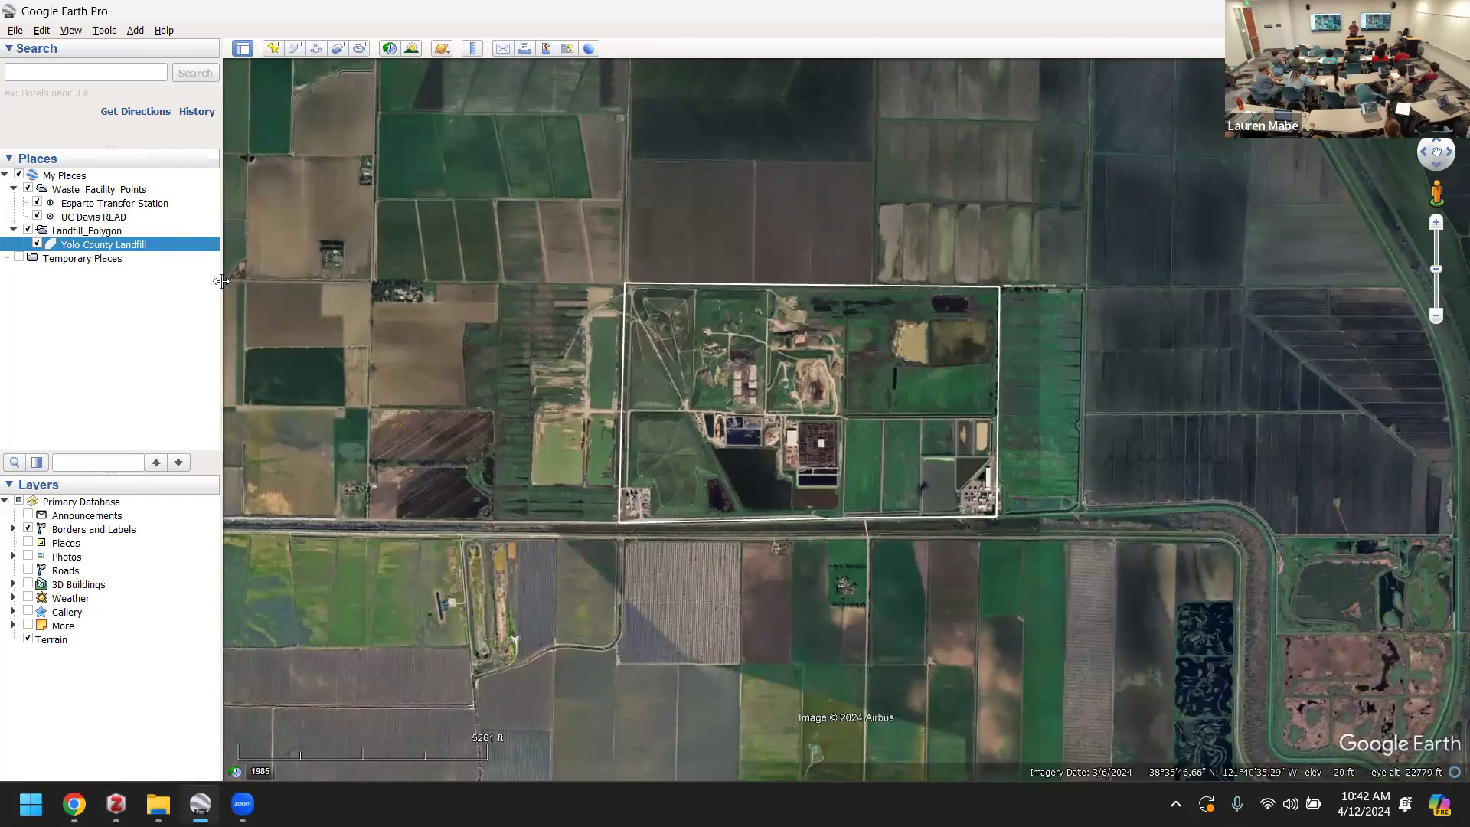
- Widen the sidebar further and look through what can be added to the Landfill_Polygon folder
drag(221, 281, 261, 282)
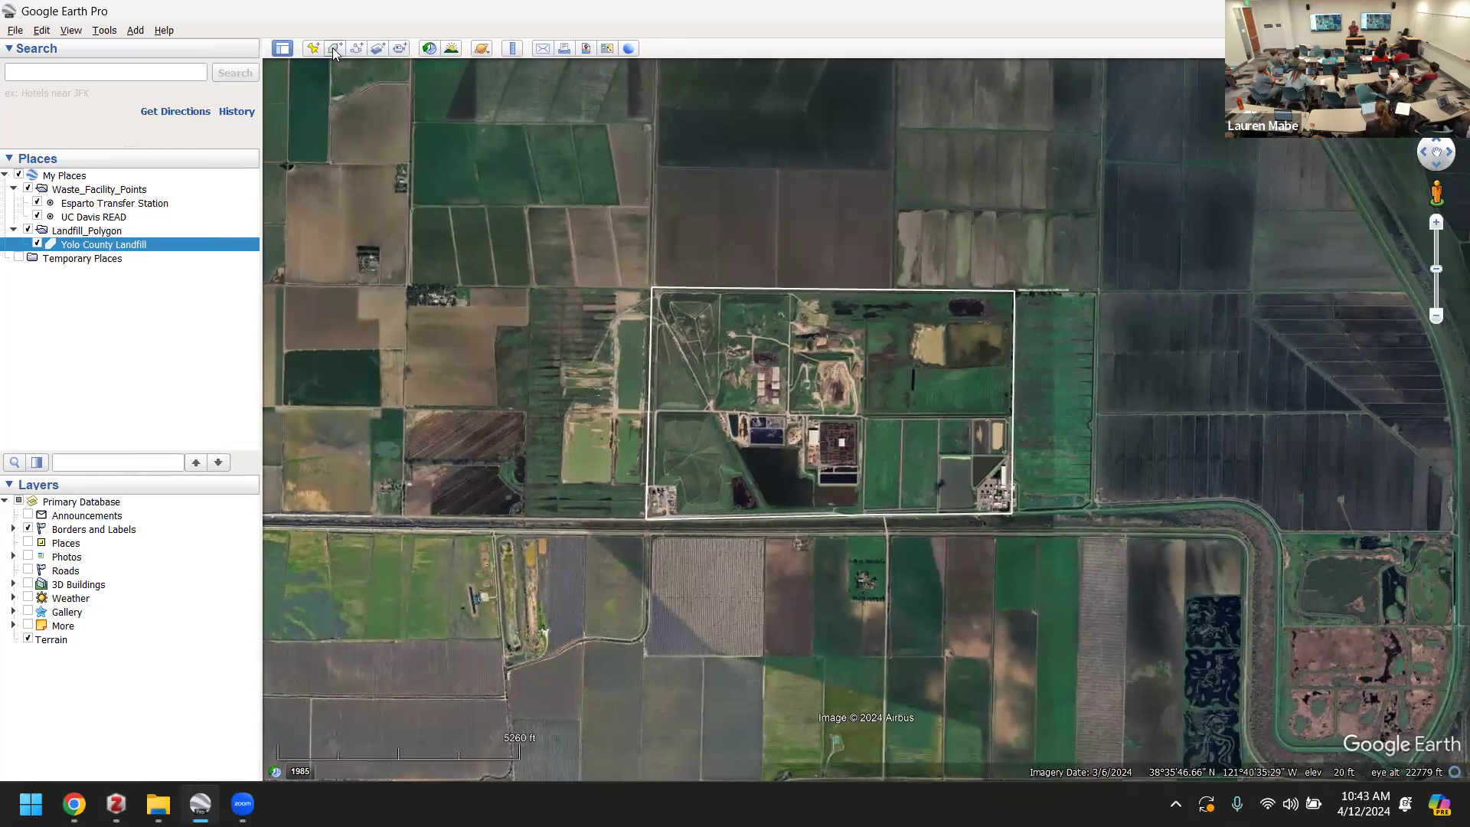
right_click(104, 232)
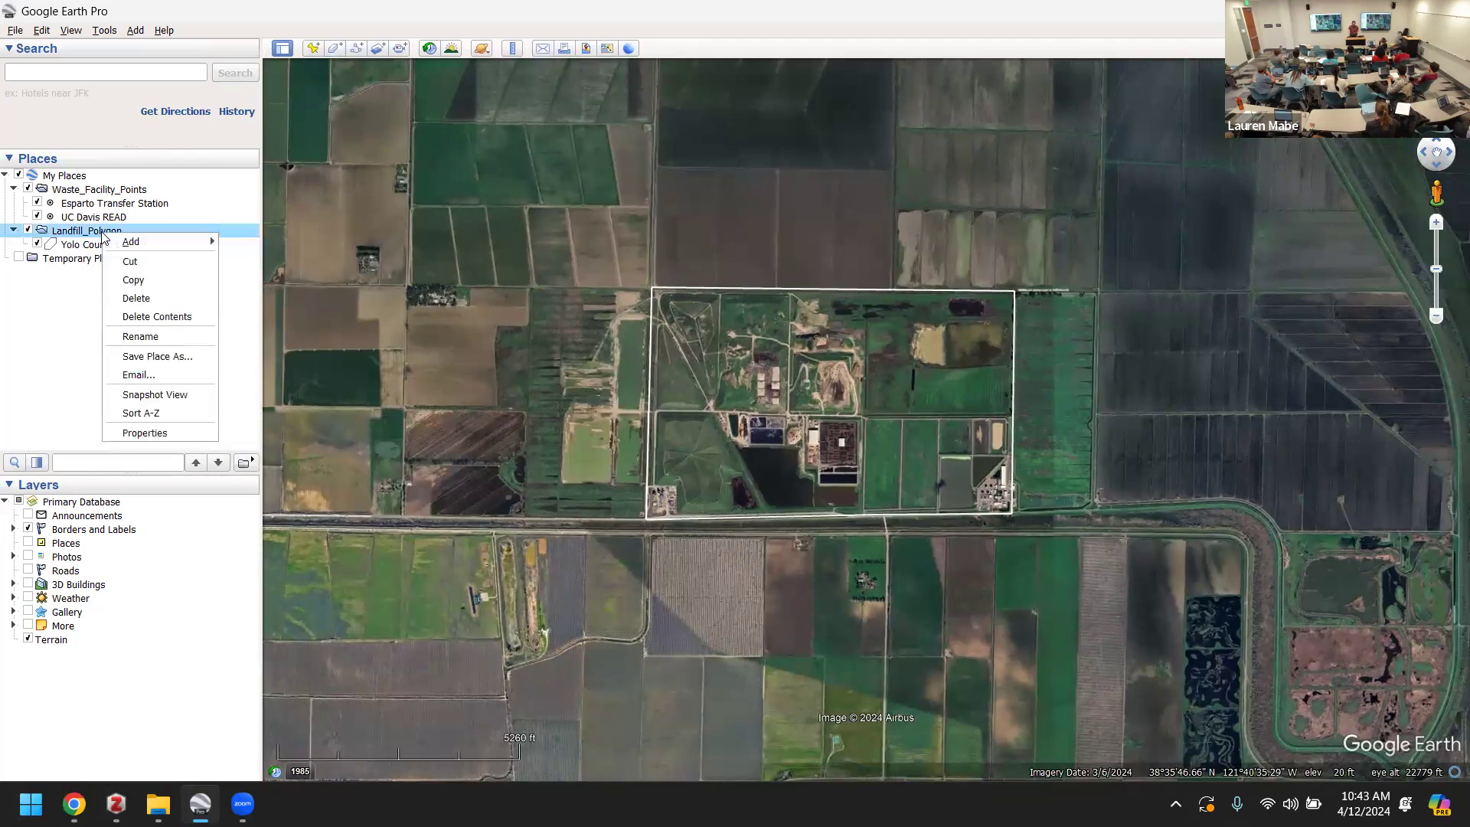
mouse_move(136, 242)
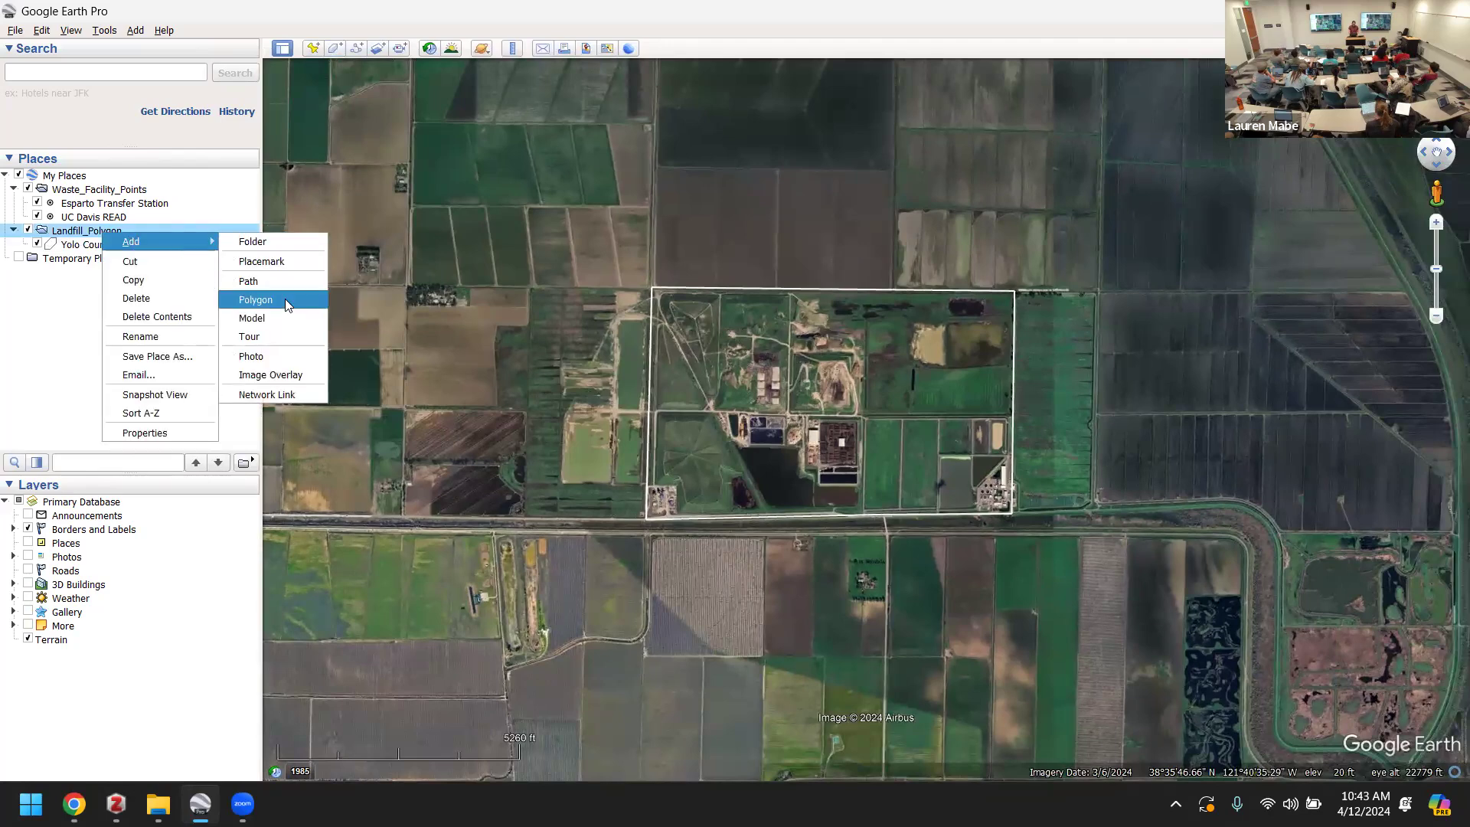
click(34, 349)
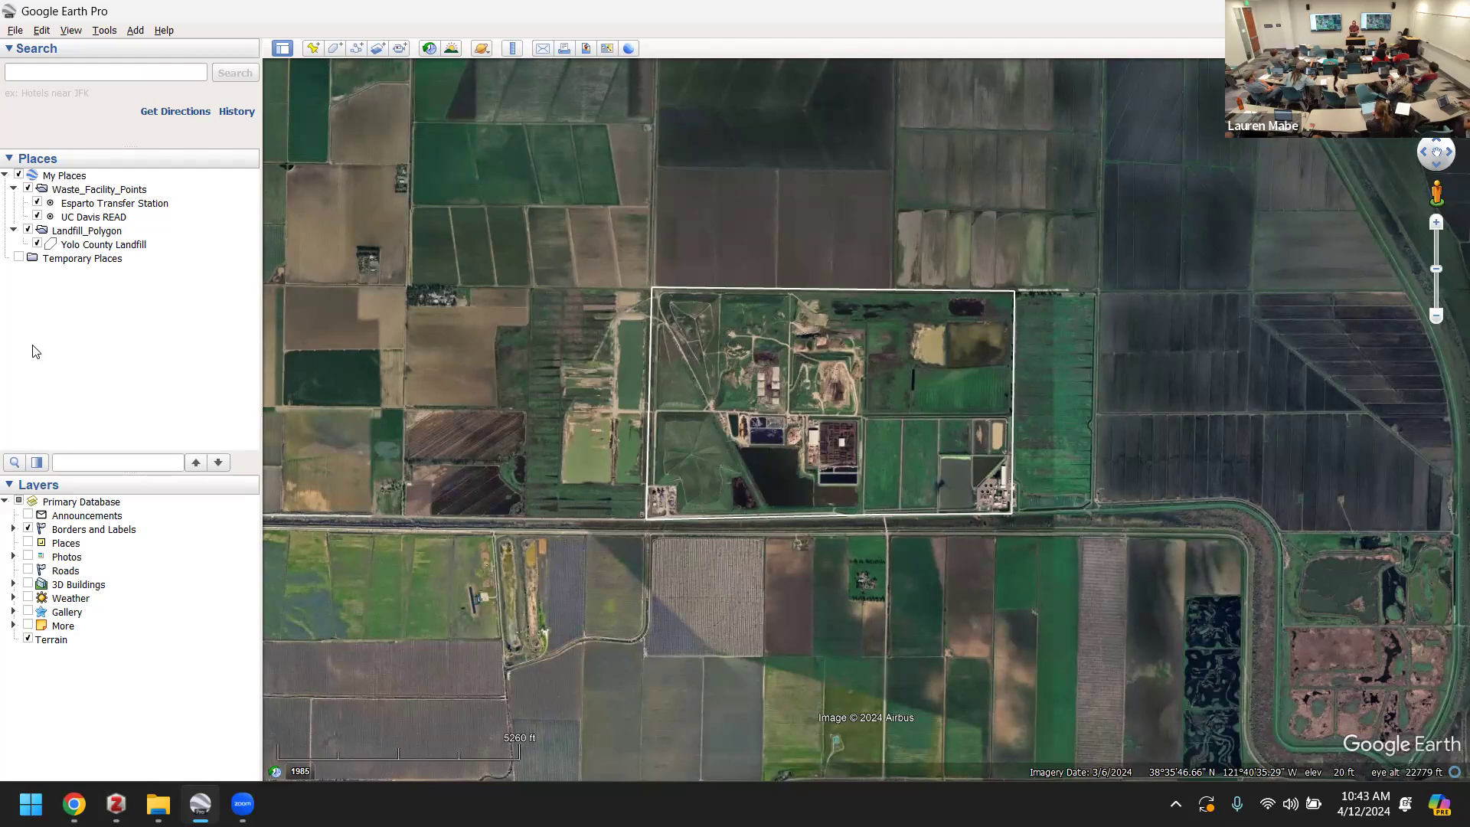
- Add a placemark named Yolo County Central Landfill to the Landfill_Polygon folder, placed at the southwest corner of the landfill outline
click(94, 233)
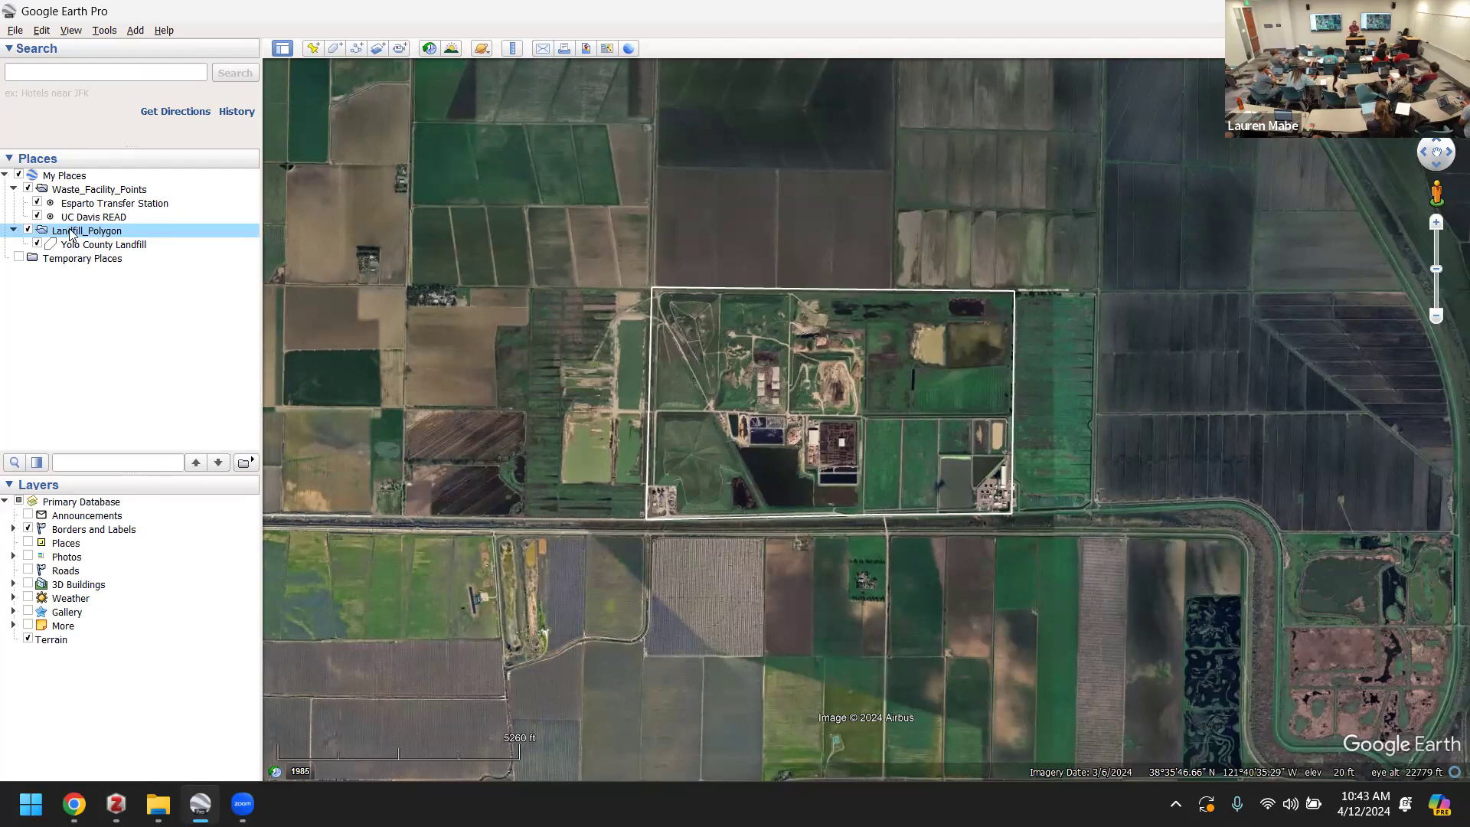
right_click(69, 233)
mouse_move(100, 241)
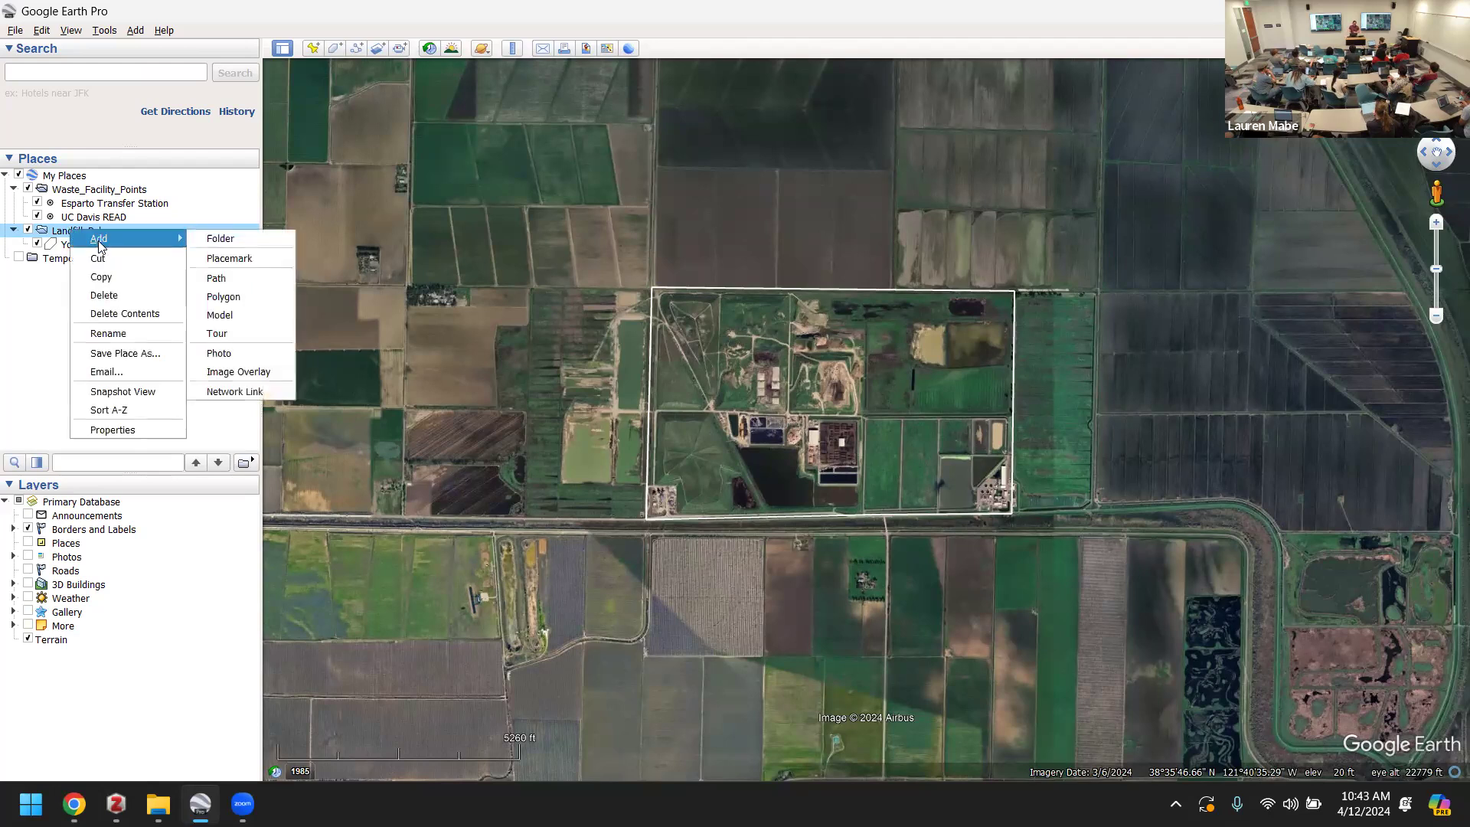
click(229, 259)
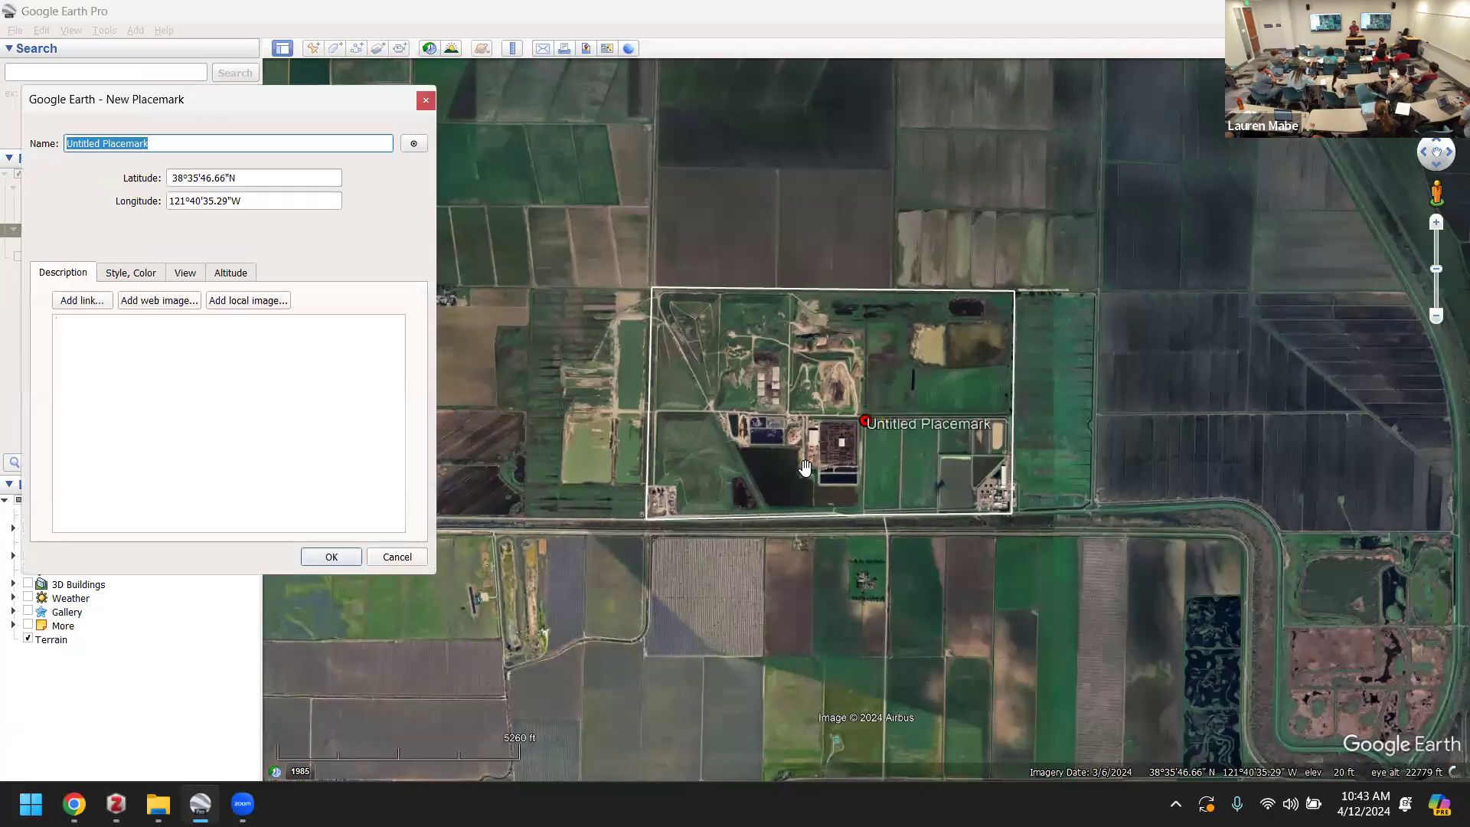
drag(867, 425, 660, 502)
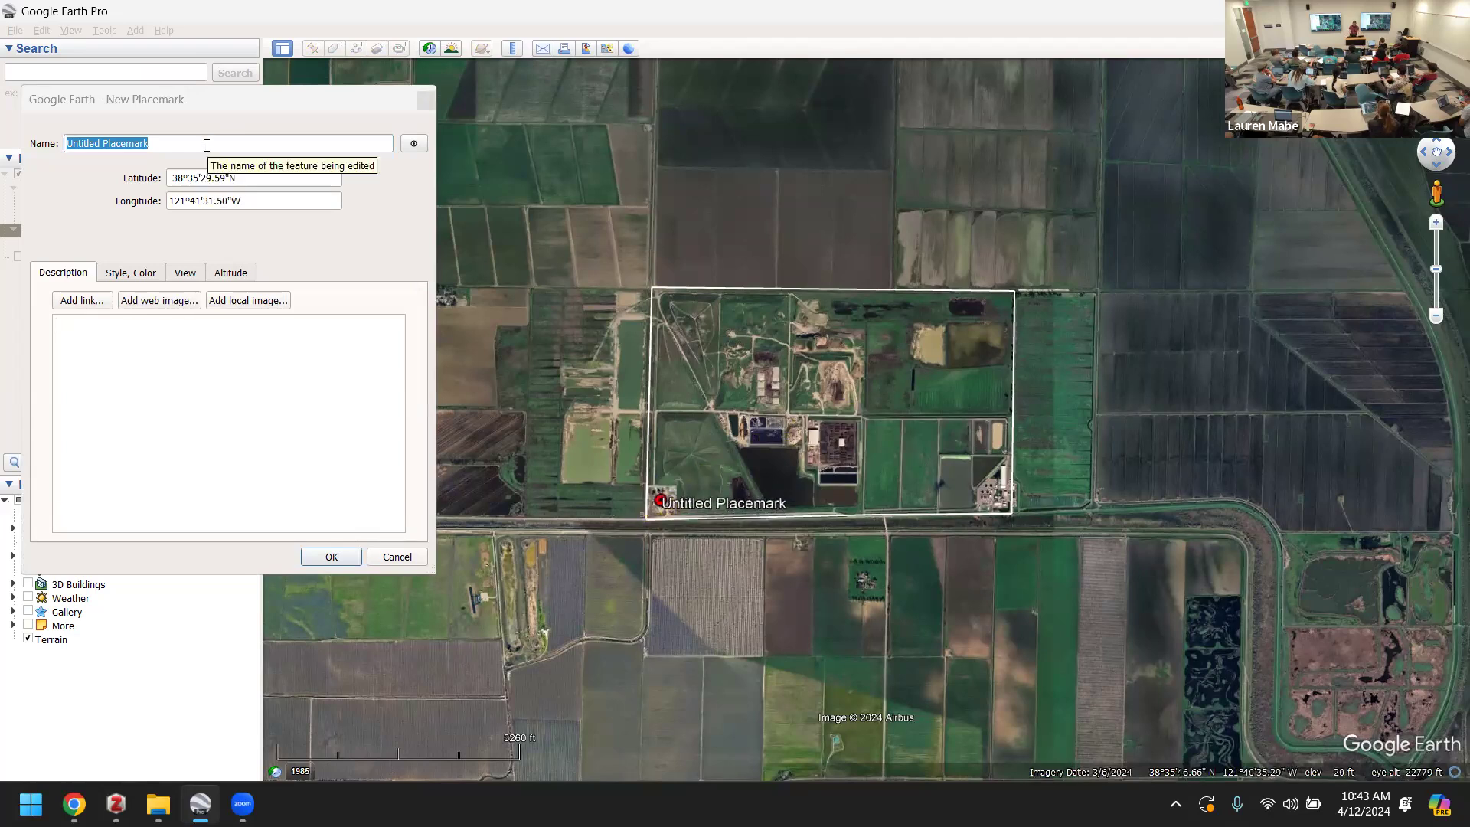
drag(176, 147, 53, 150)
text(Yolo Co)
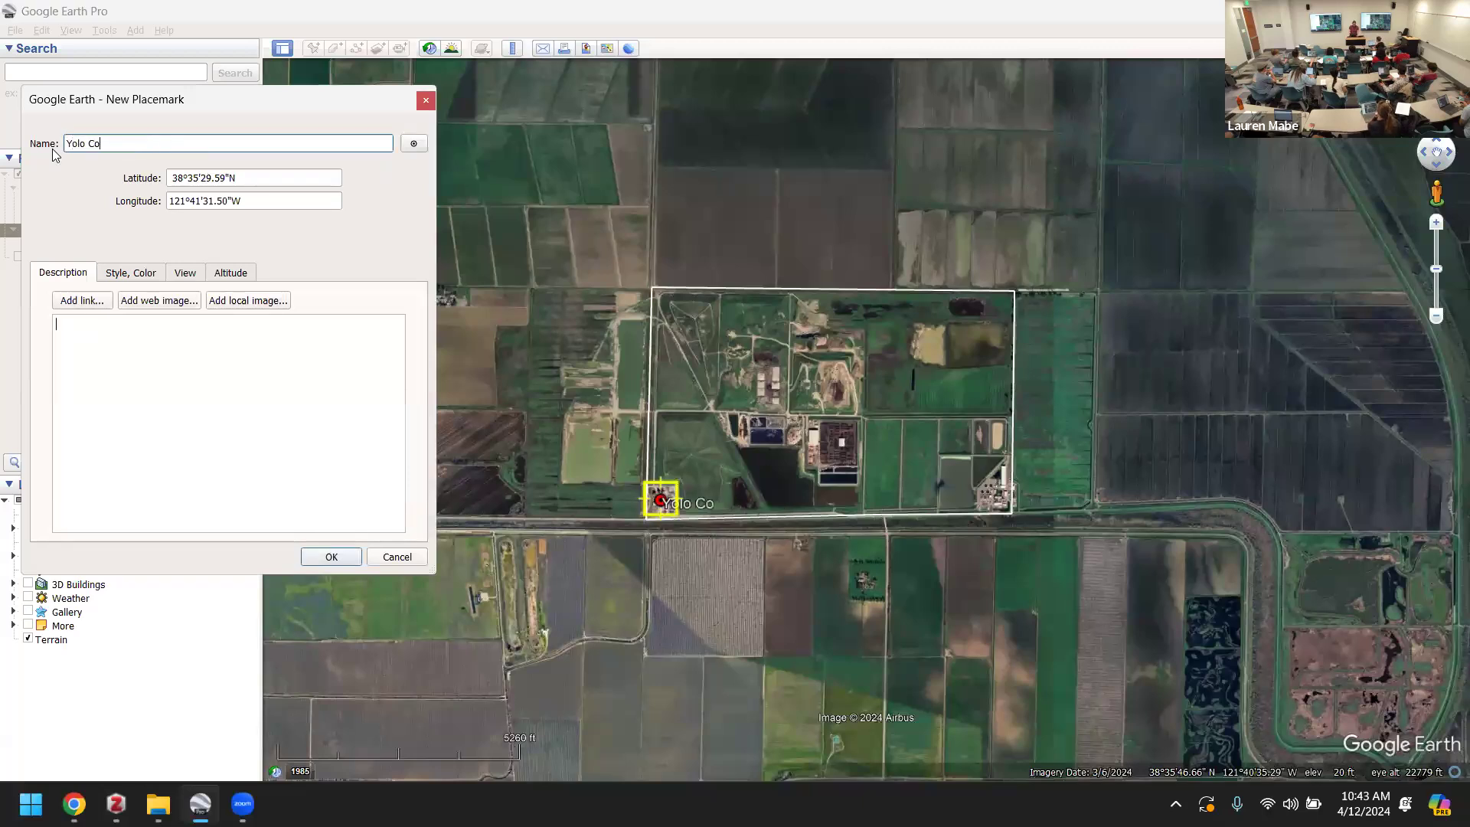
text(unty Central Landfill)
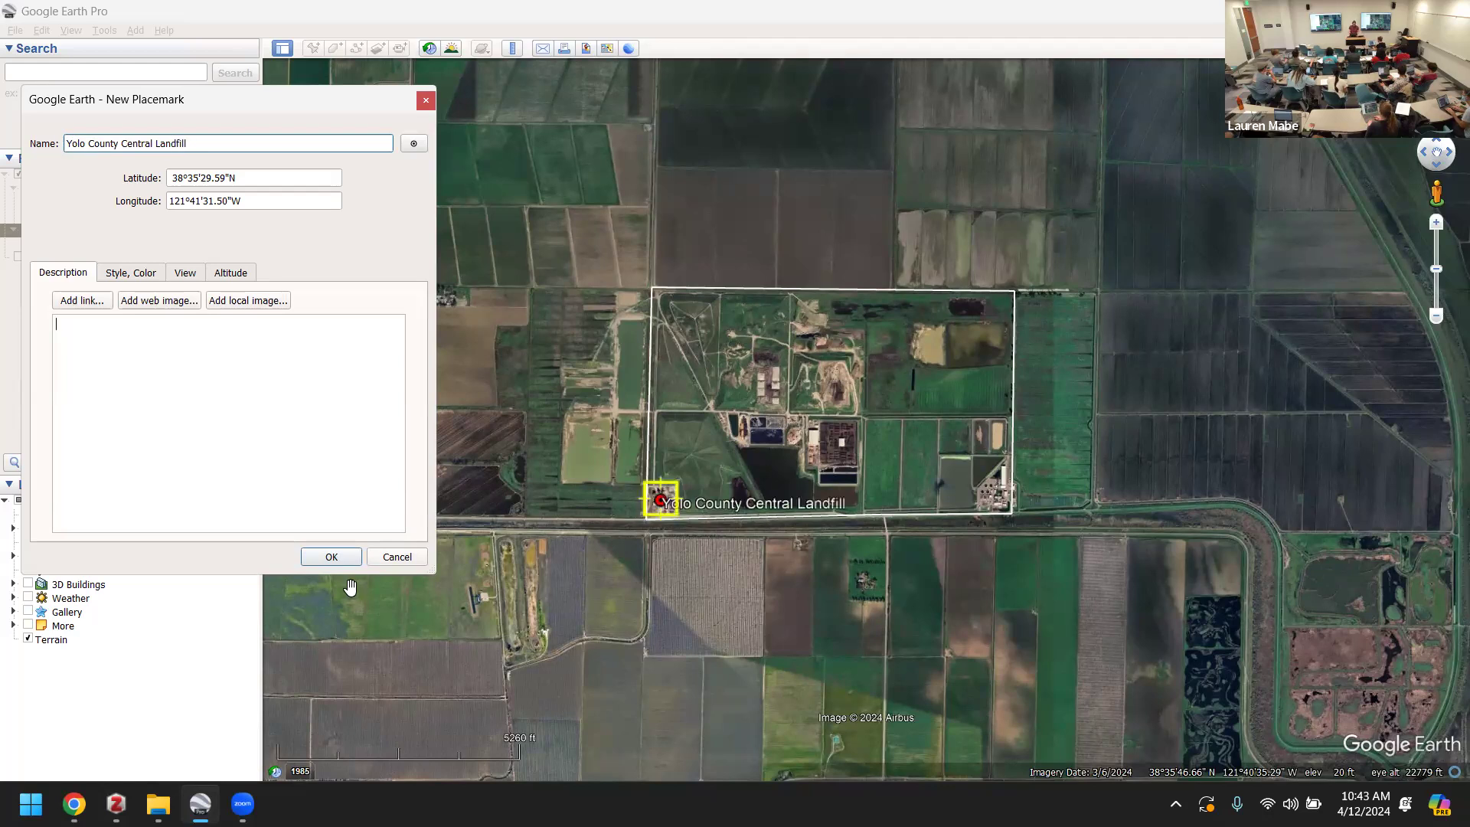
click(331, 556)
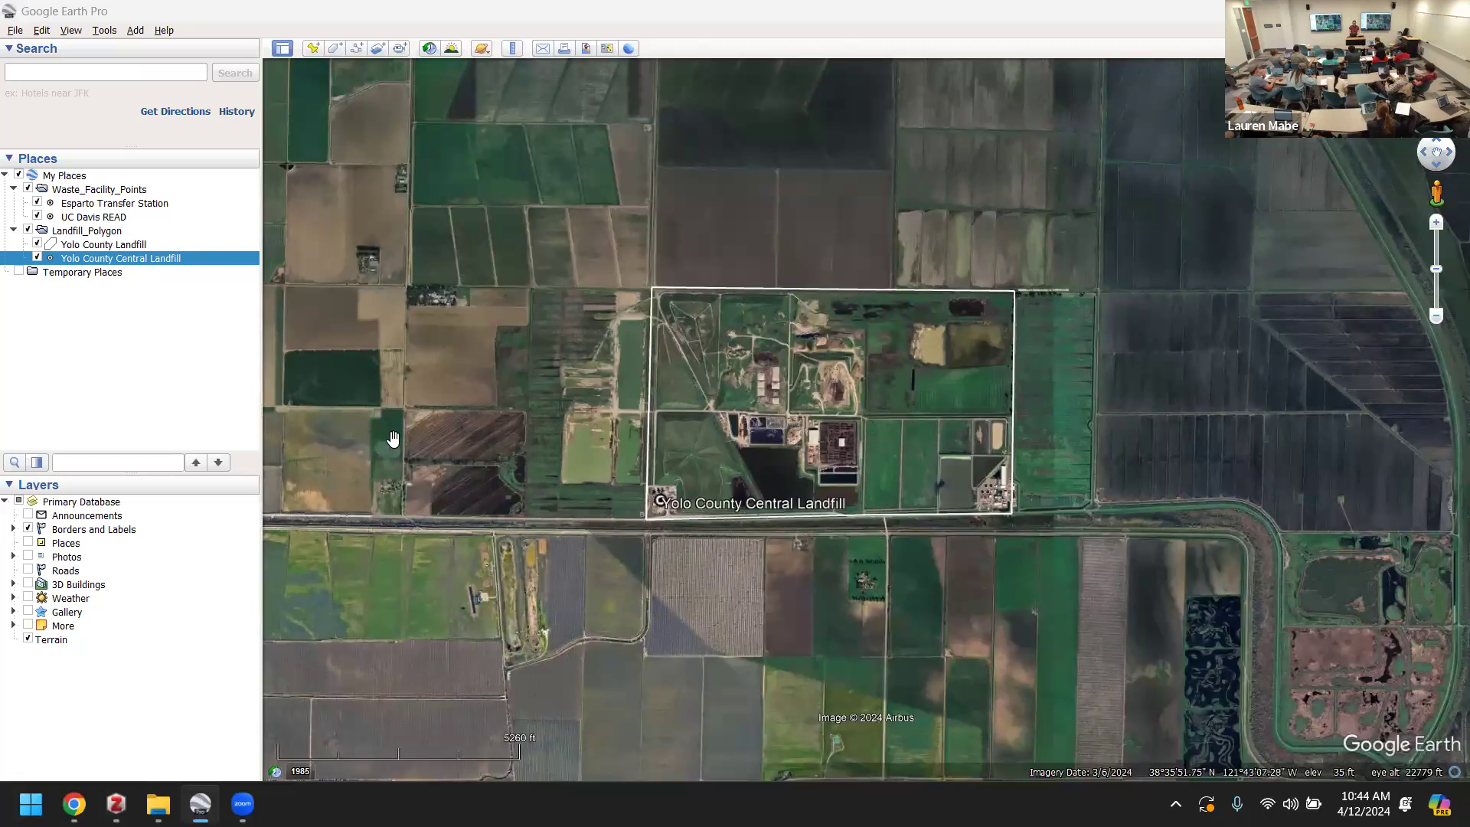
- View the landfill, Esparto Transfer Station and UC Davis READ together on the map
scroll(393, 438, down, 2)
drag(393, 438, 696, 443)
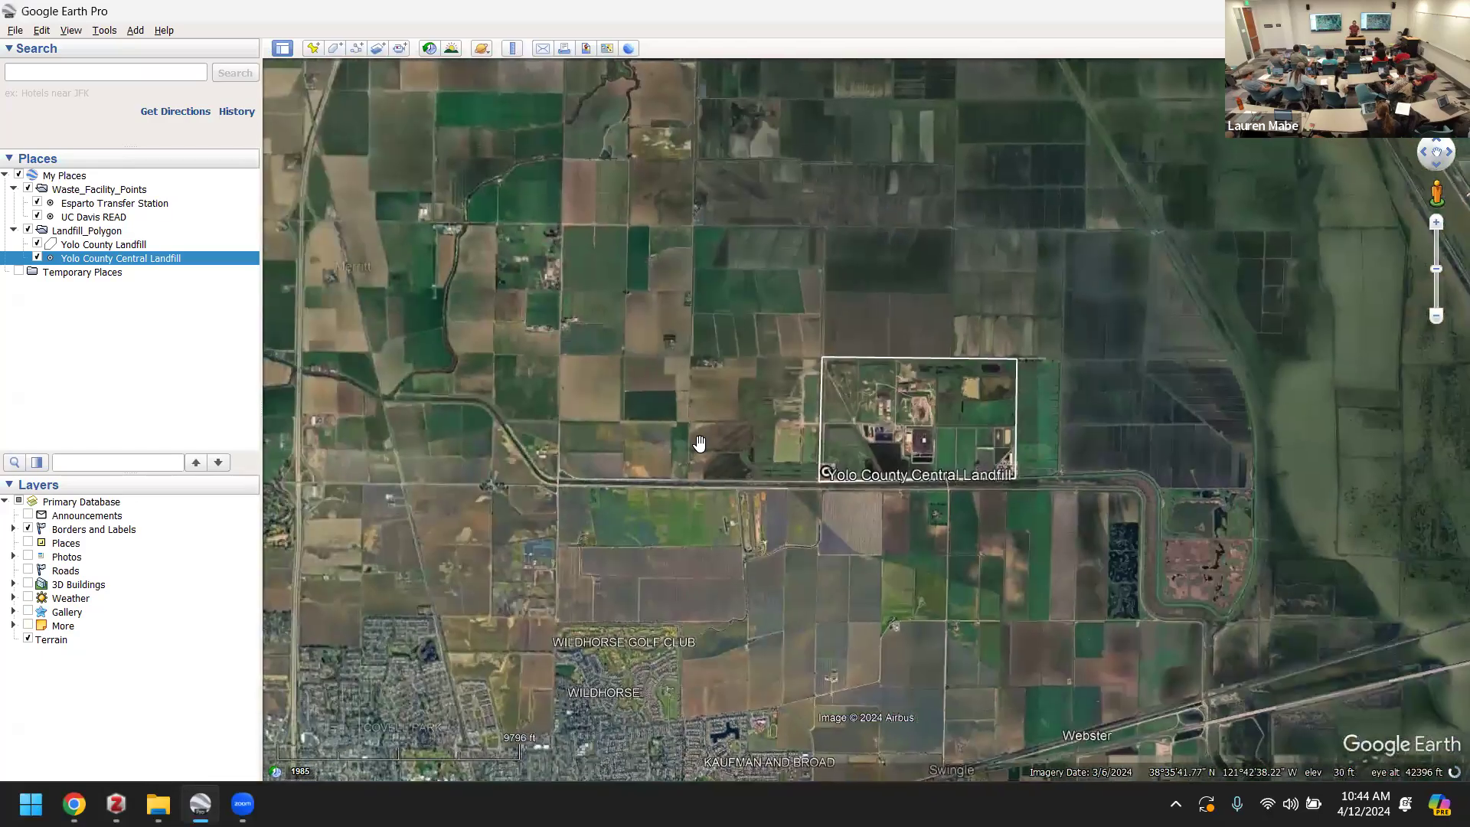
scroll(699, 444, down, 2)
scroll(699, 444, down, 3)
drag(584, 472, 856, 499)
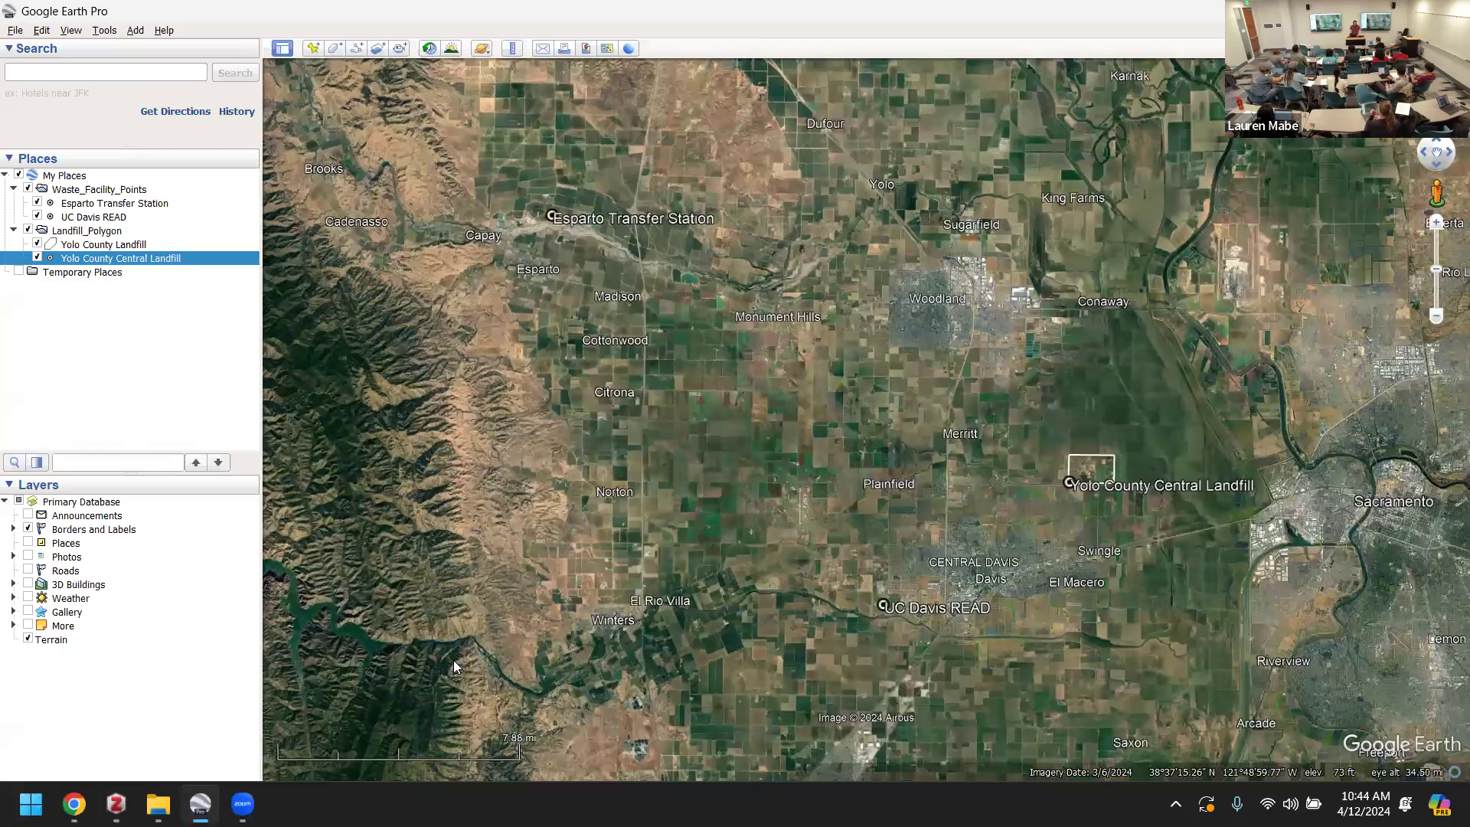
- Switch to the Google Slides presentation in Chrome and delete "This polygon will not be in a folder" from the Create Polygons slide
mouse_move(74, 804)
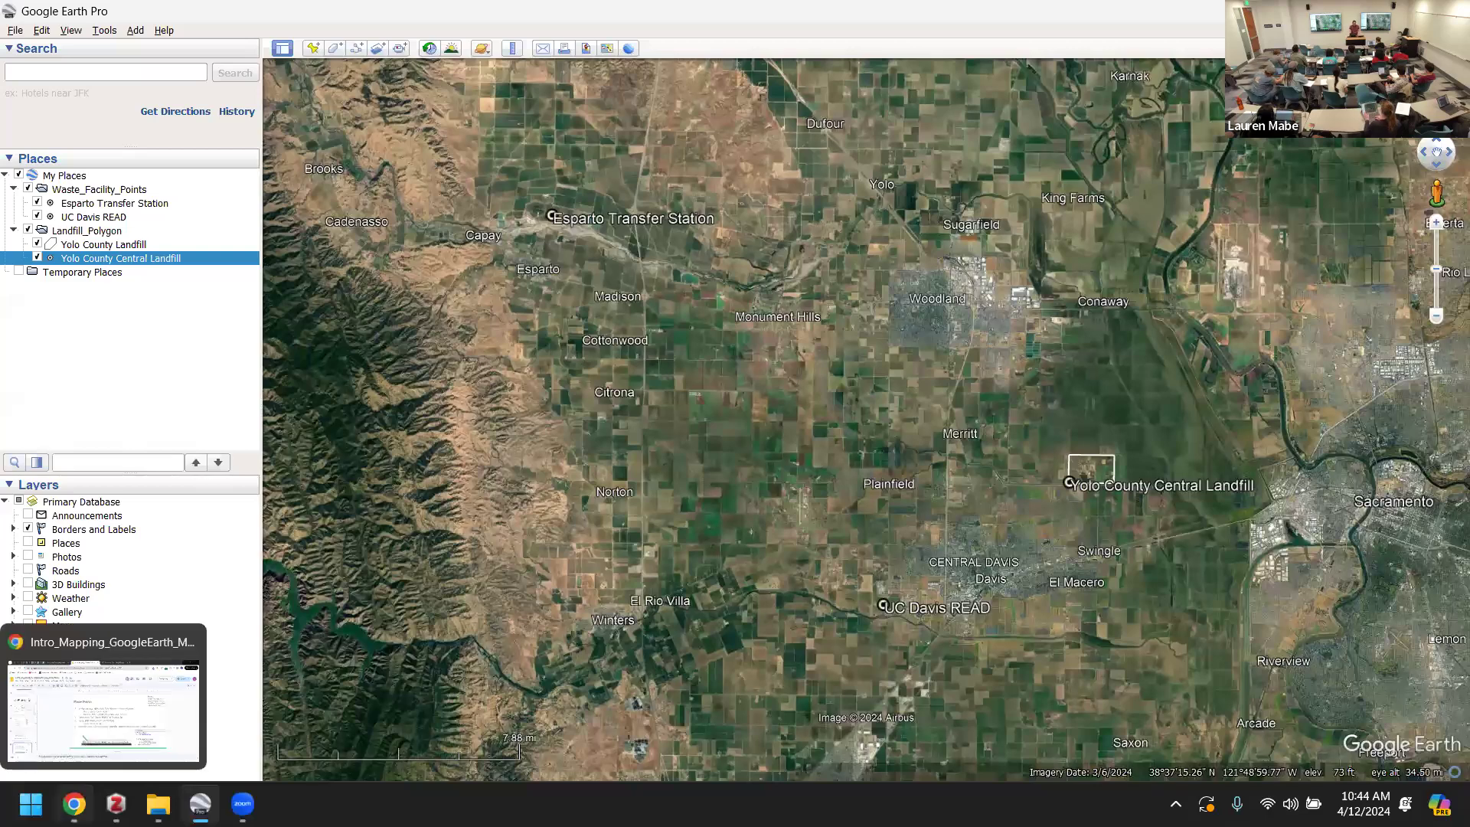
click(99, 726)
scroll(117, 445, down, 3)
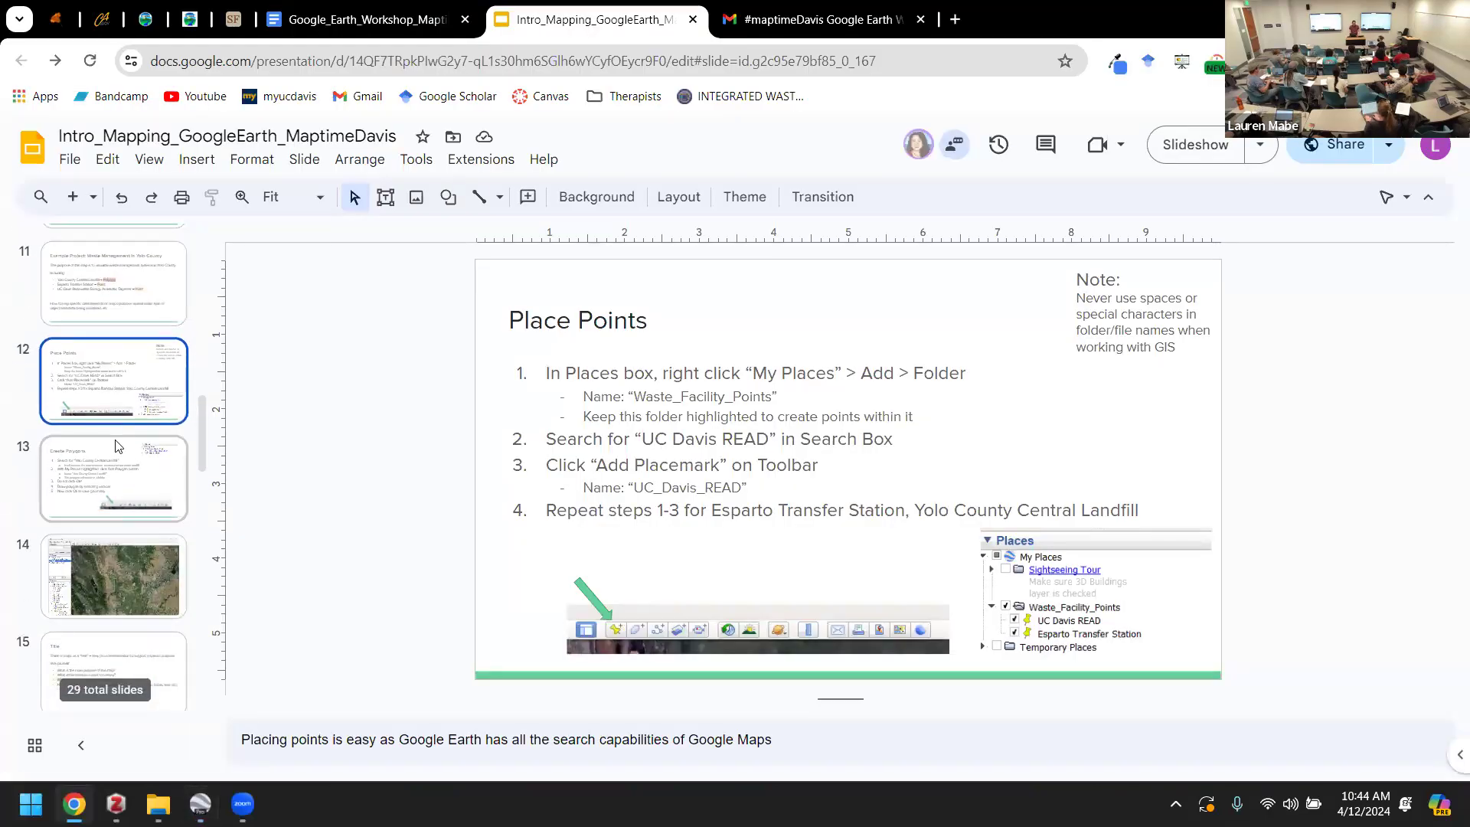
click(117, 446)
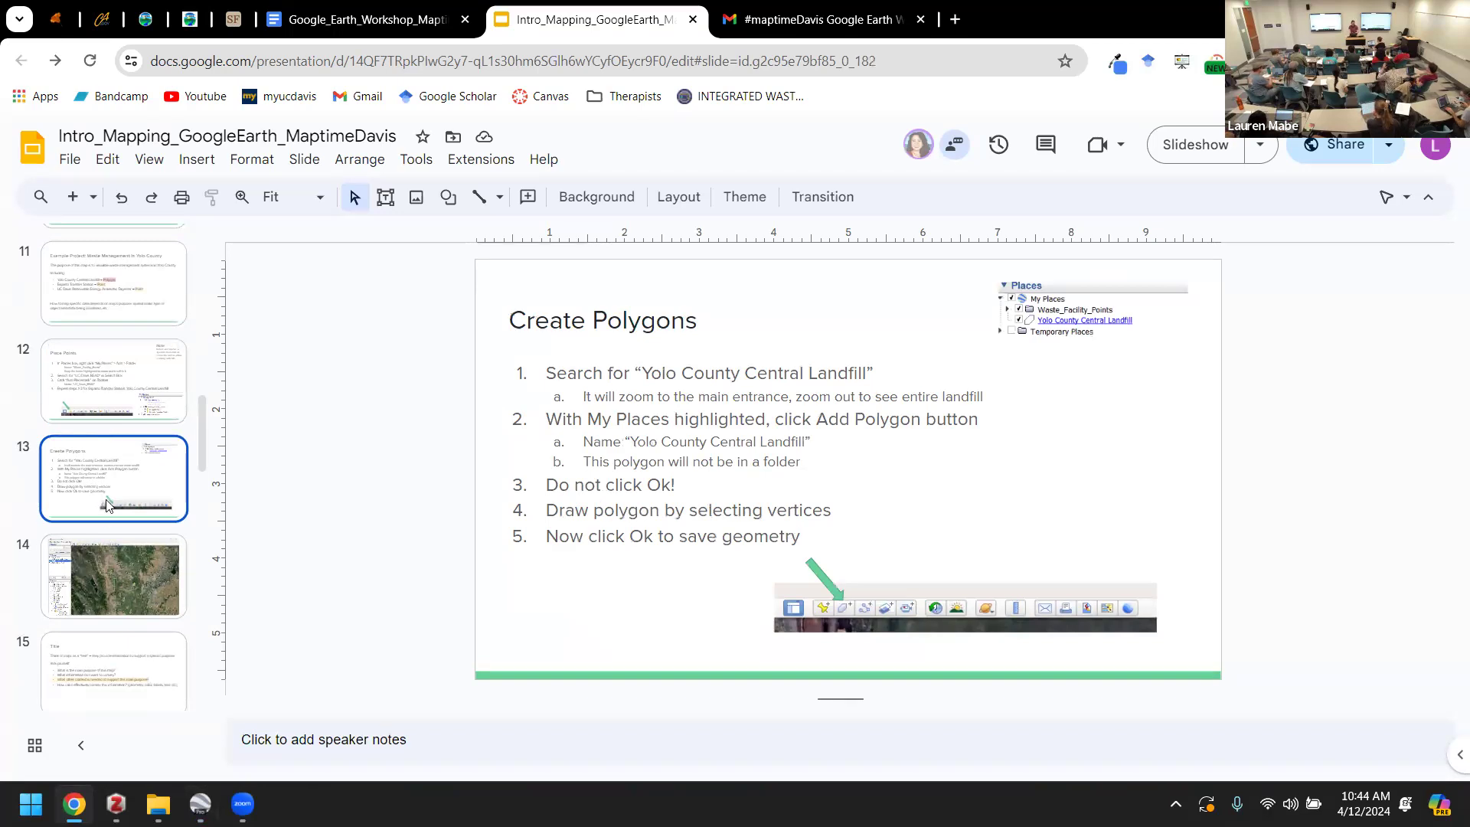
drag(794, 472, 561, 467)
key(BackSpace)
key(BackSpace)
key(BackSpace)
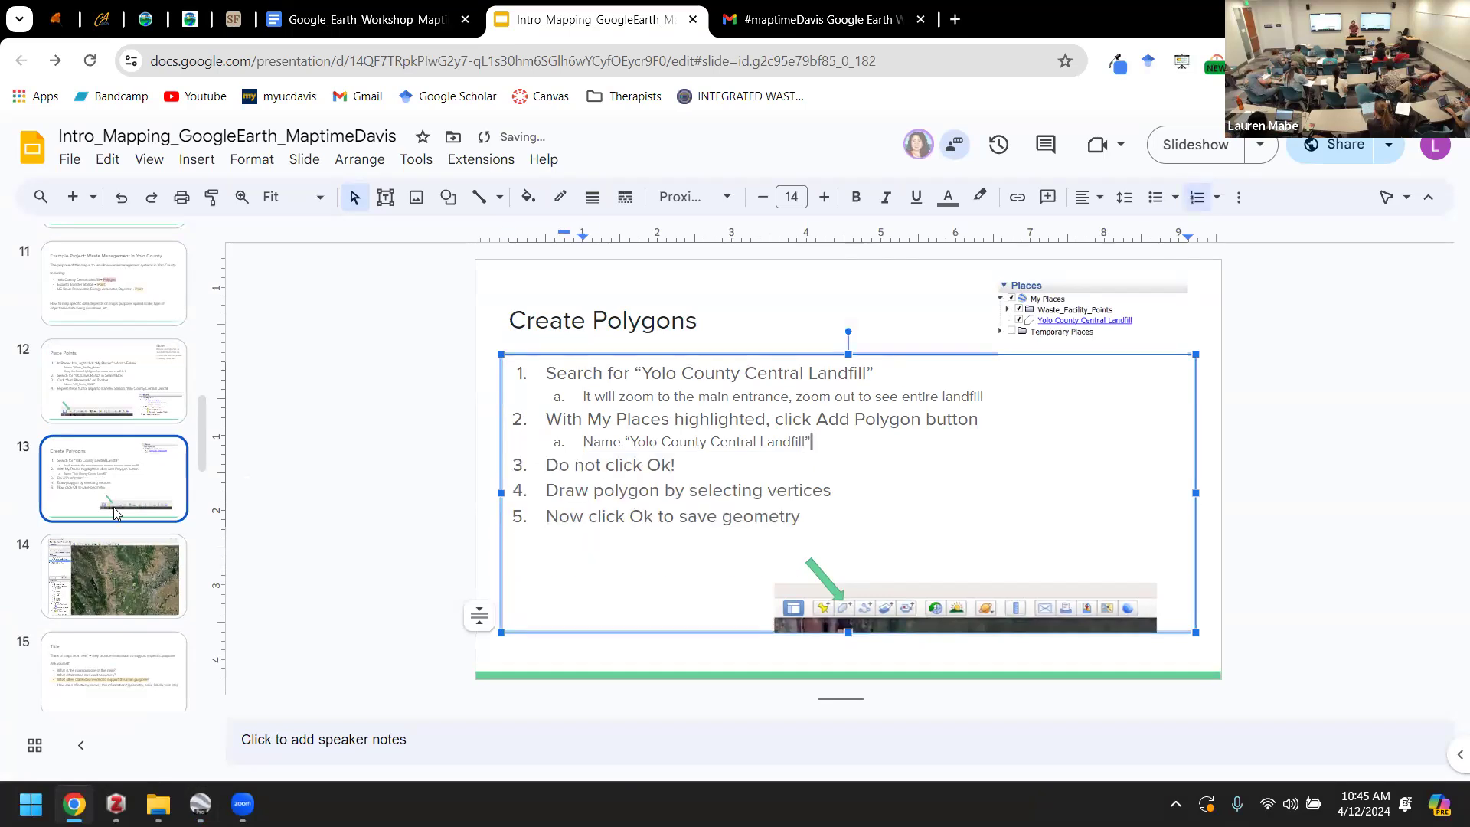
- Append "/corners" to "vertices" in item 4 of the Create Polygons slide and dismiss the Norton notification
click(831, 486)
text(/corners)
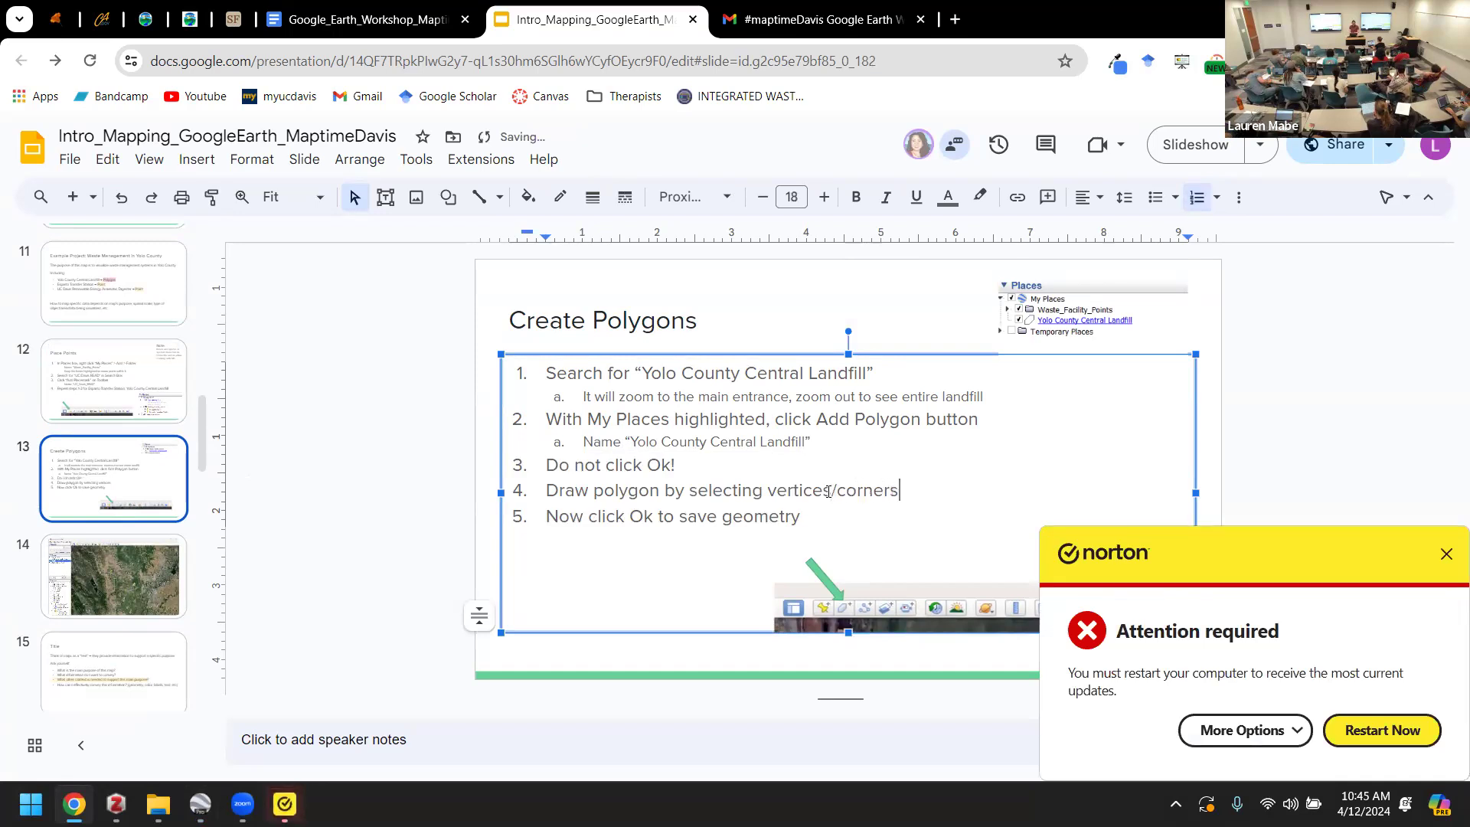
click(1444, 557)
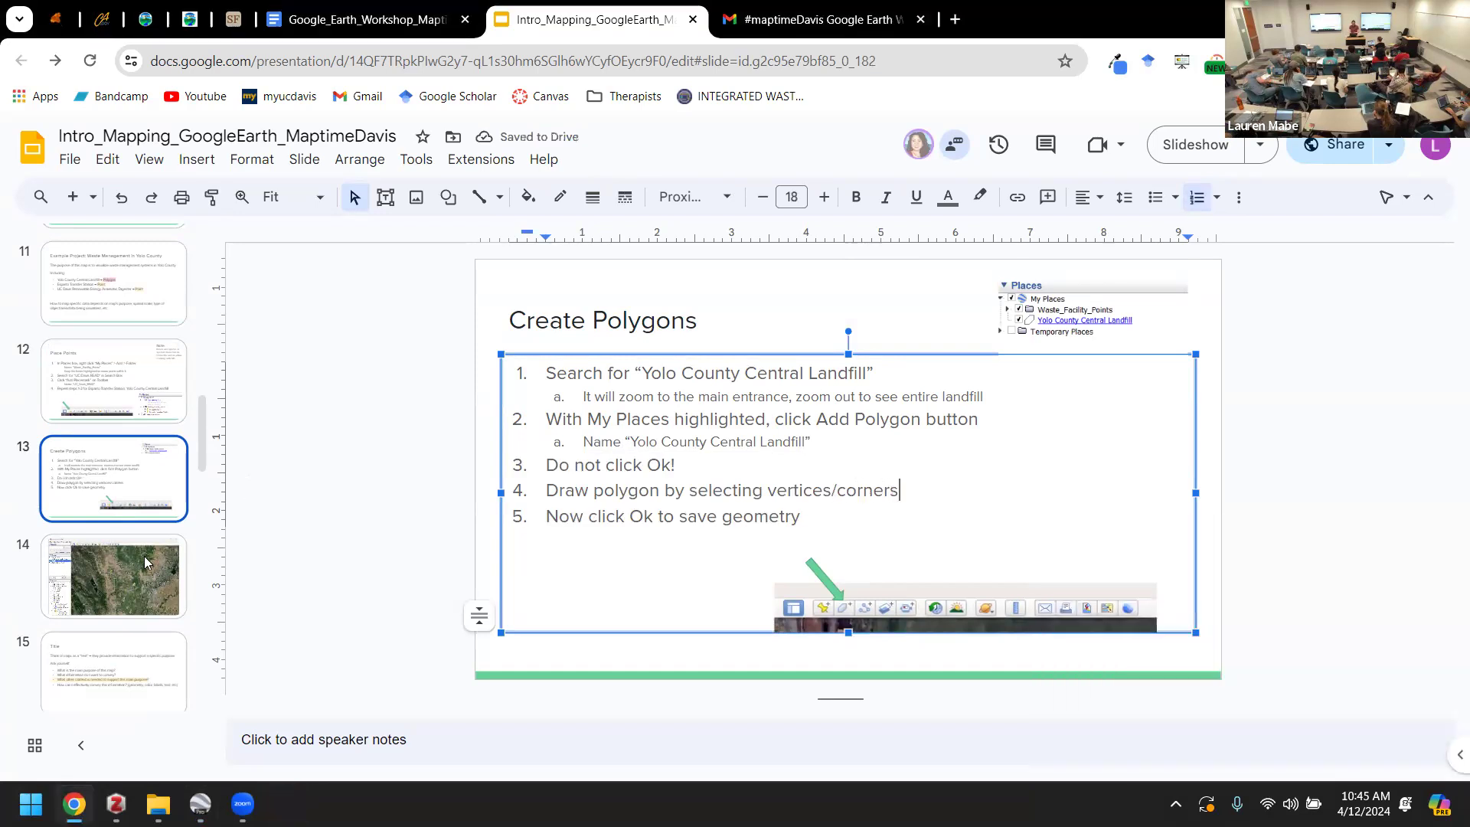
- Present the slides from the example map on slide 14 through City Boundaries, and end the slideshow
click(144, 556)
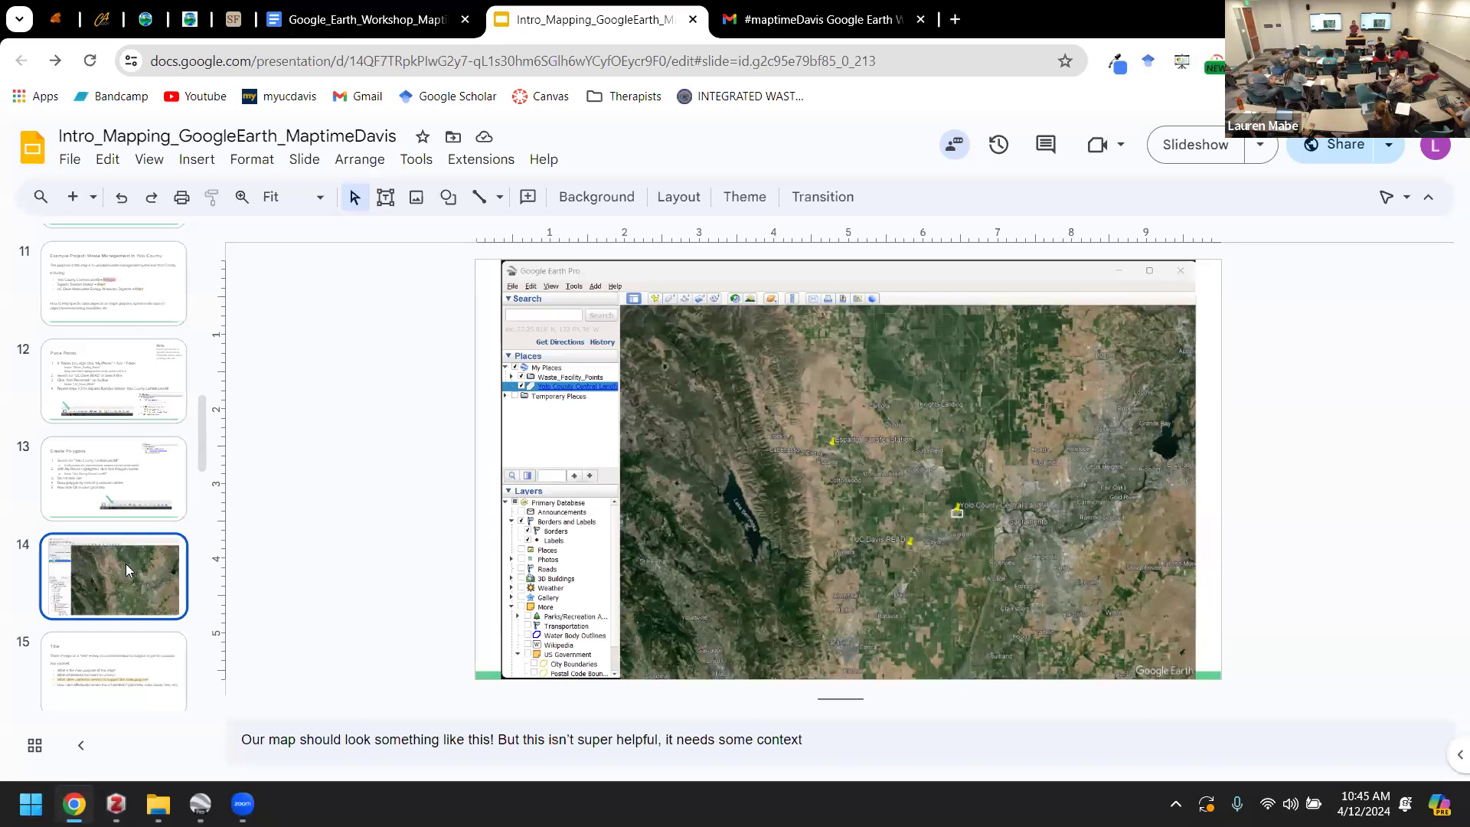
scroll(126, 563, down, 3)
scroll(120, 422, down, 2)
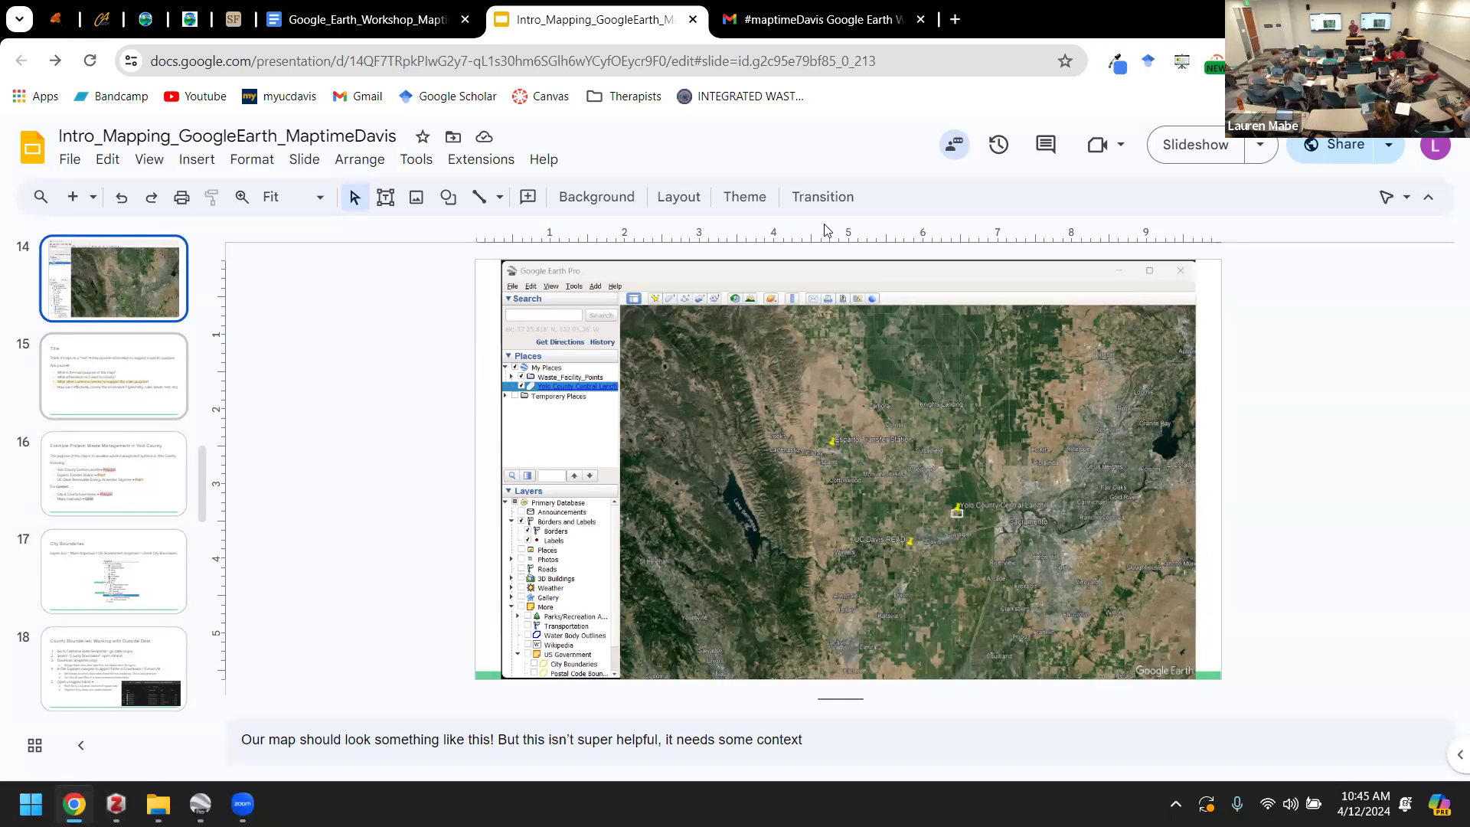
click(1175, 156)
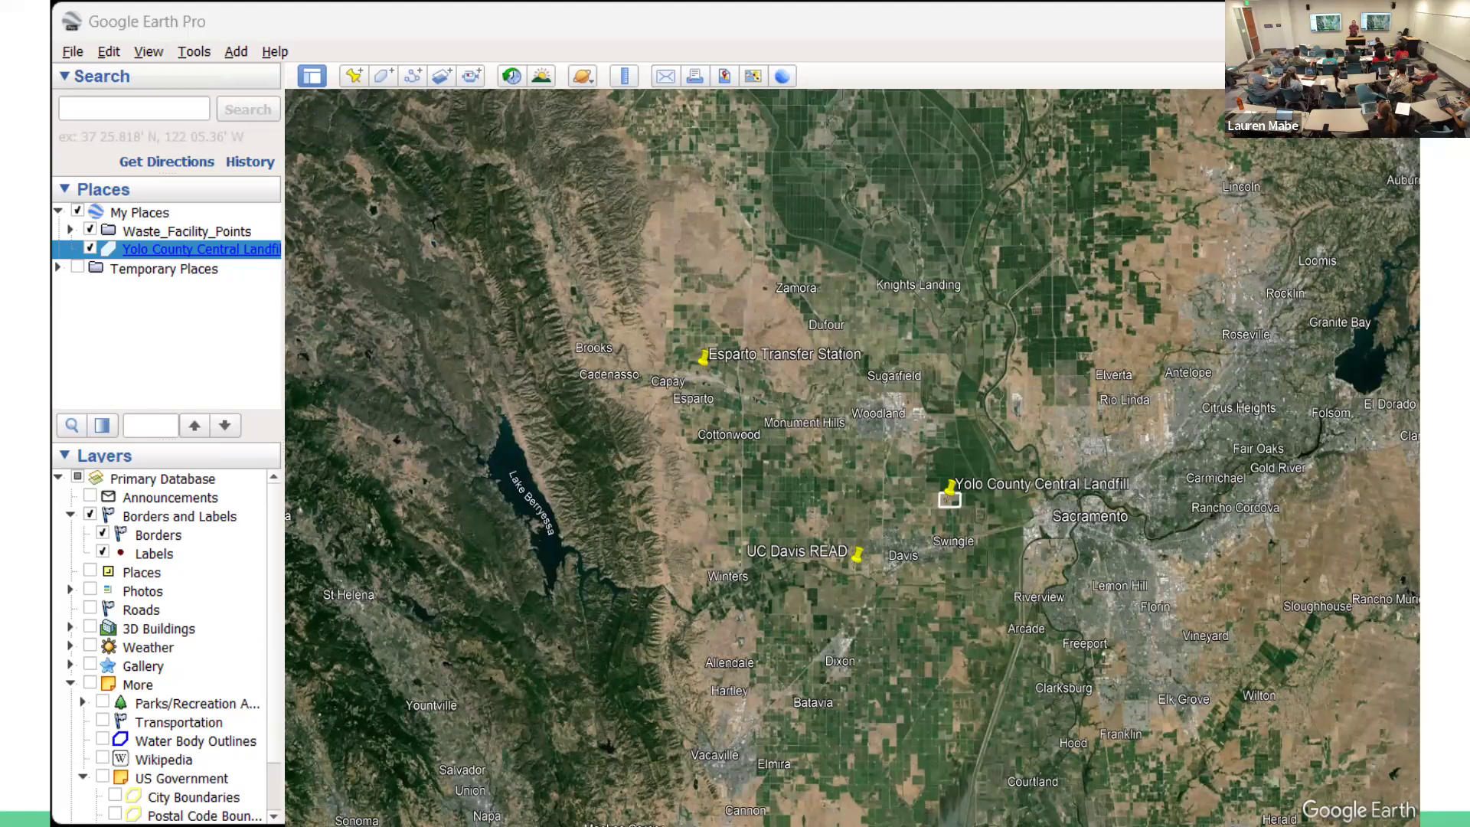
key(Right)
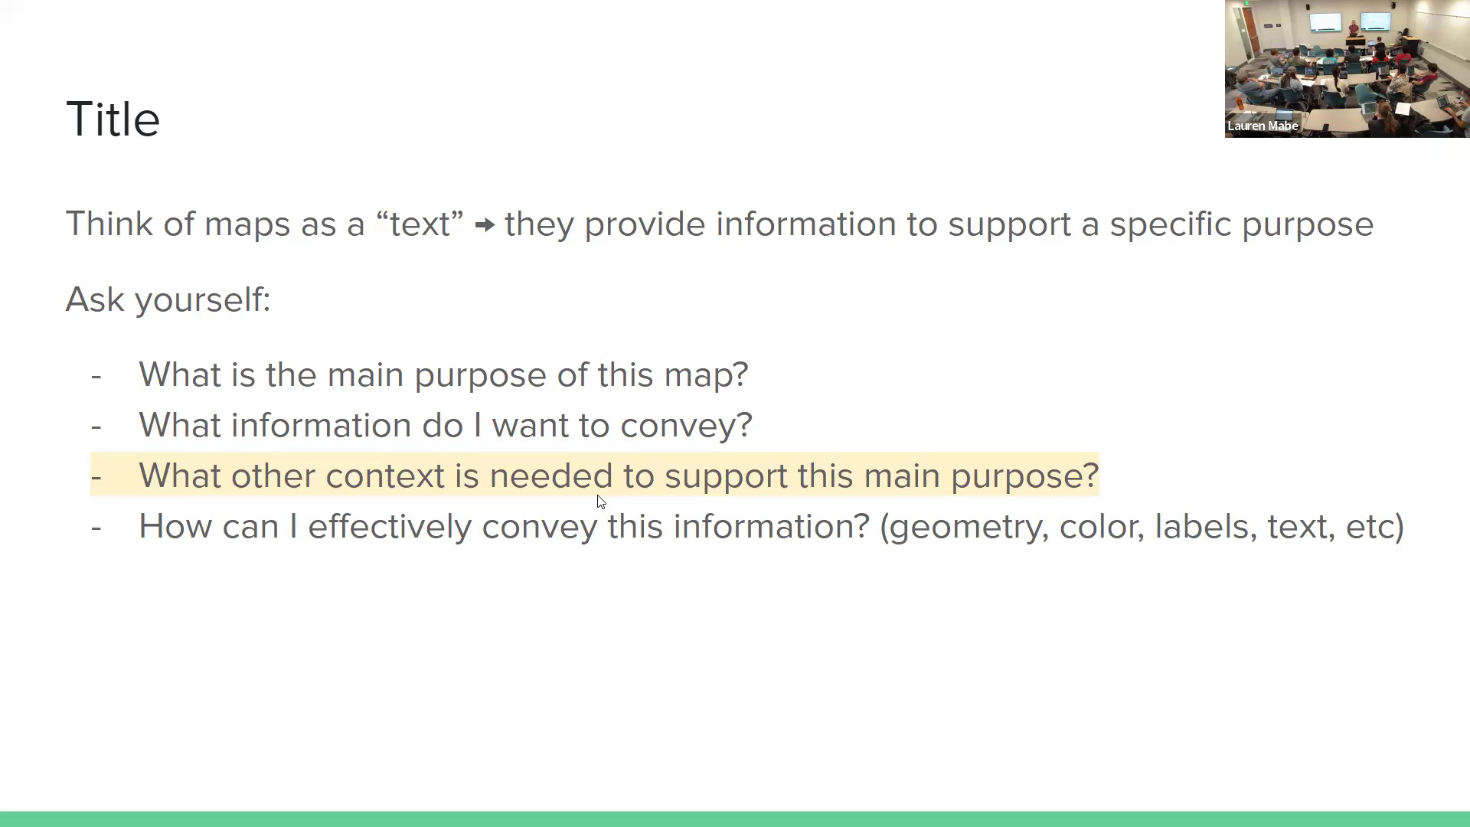
key(Right)
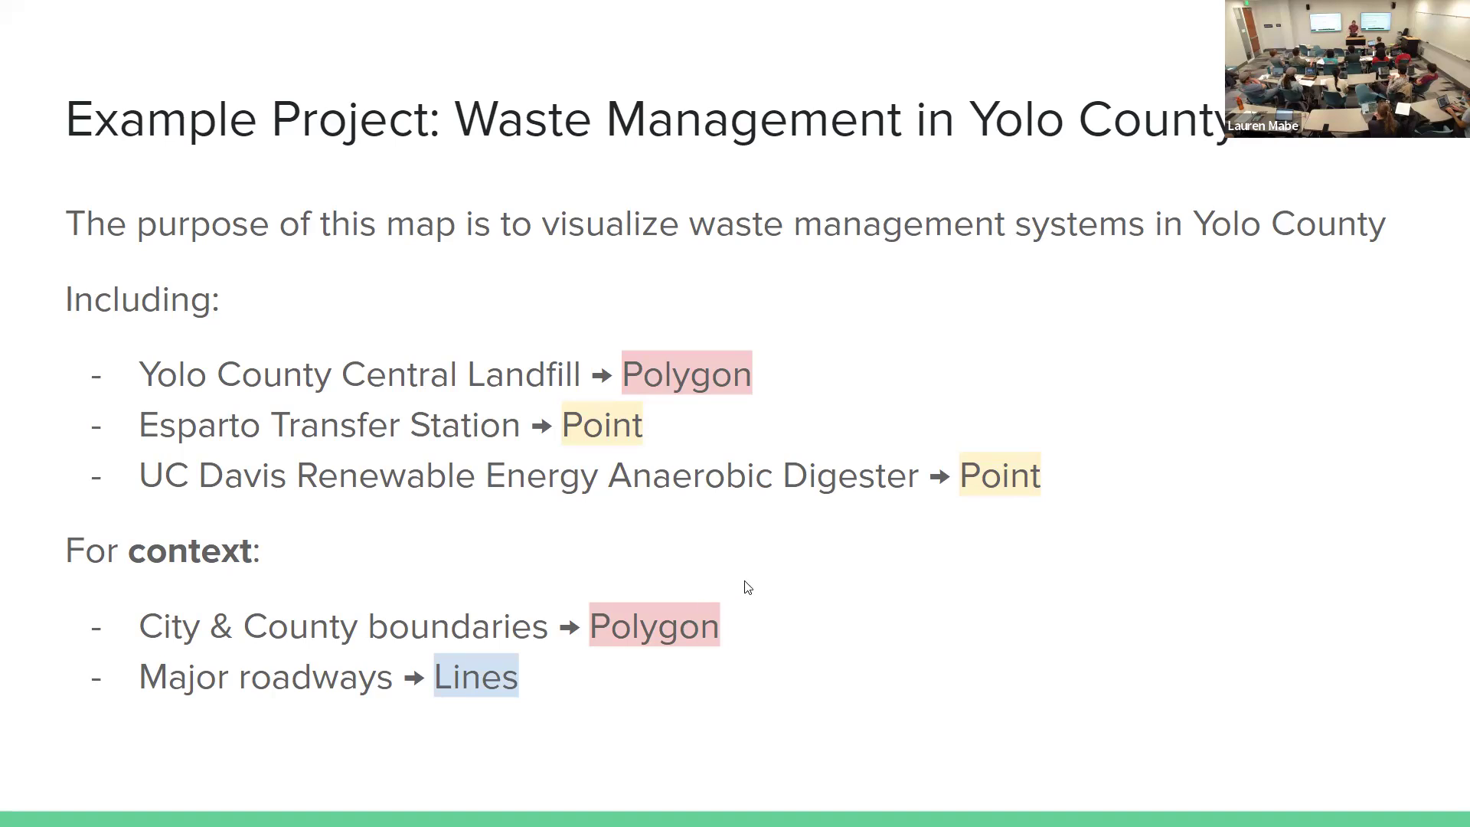
key(Right)
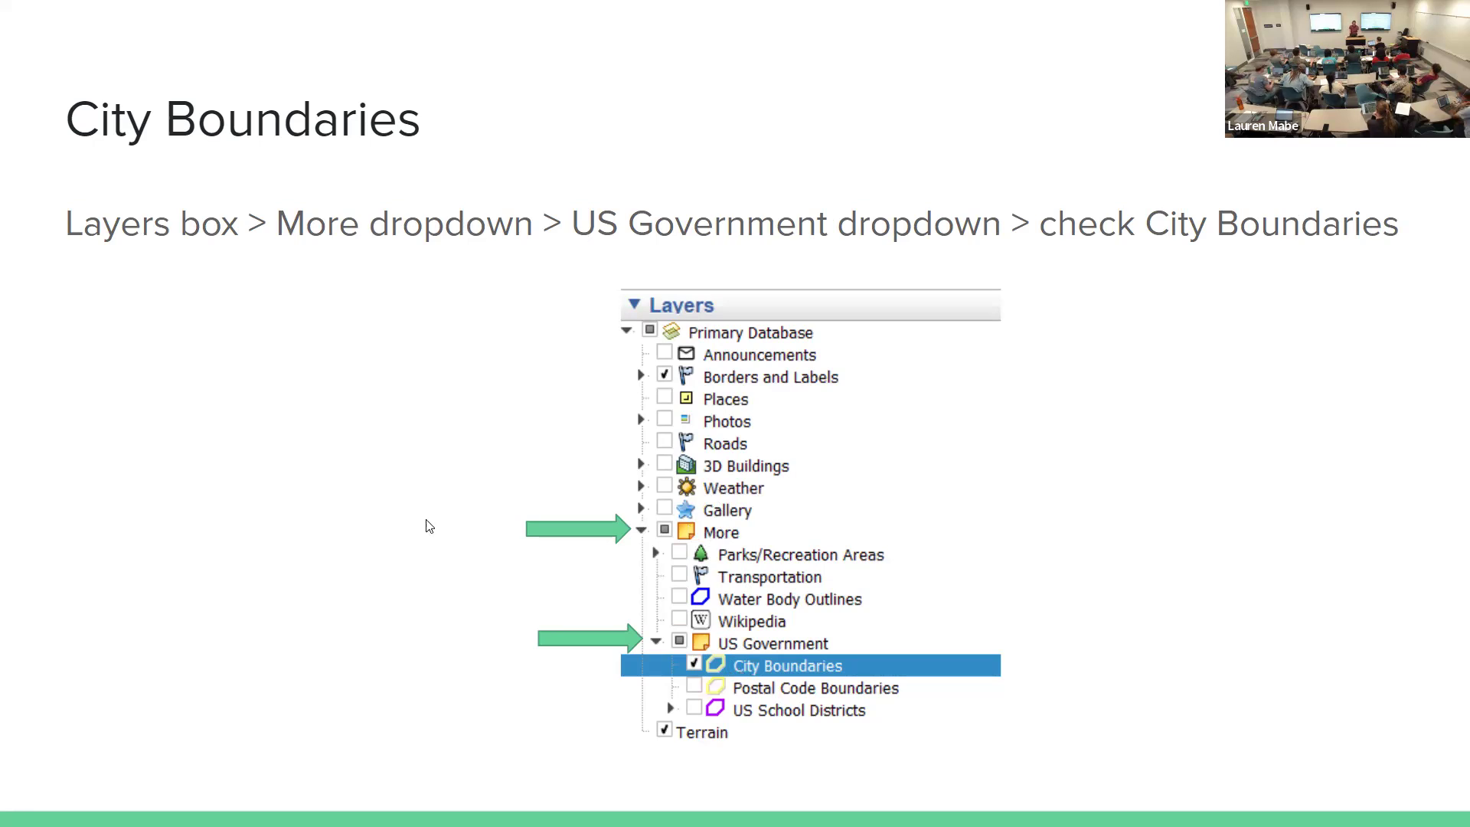
key(Escape)
- Switch to Google Earth Pro and turn on the City Boundaries layer from the US Government group
click(200, 803)
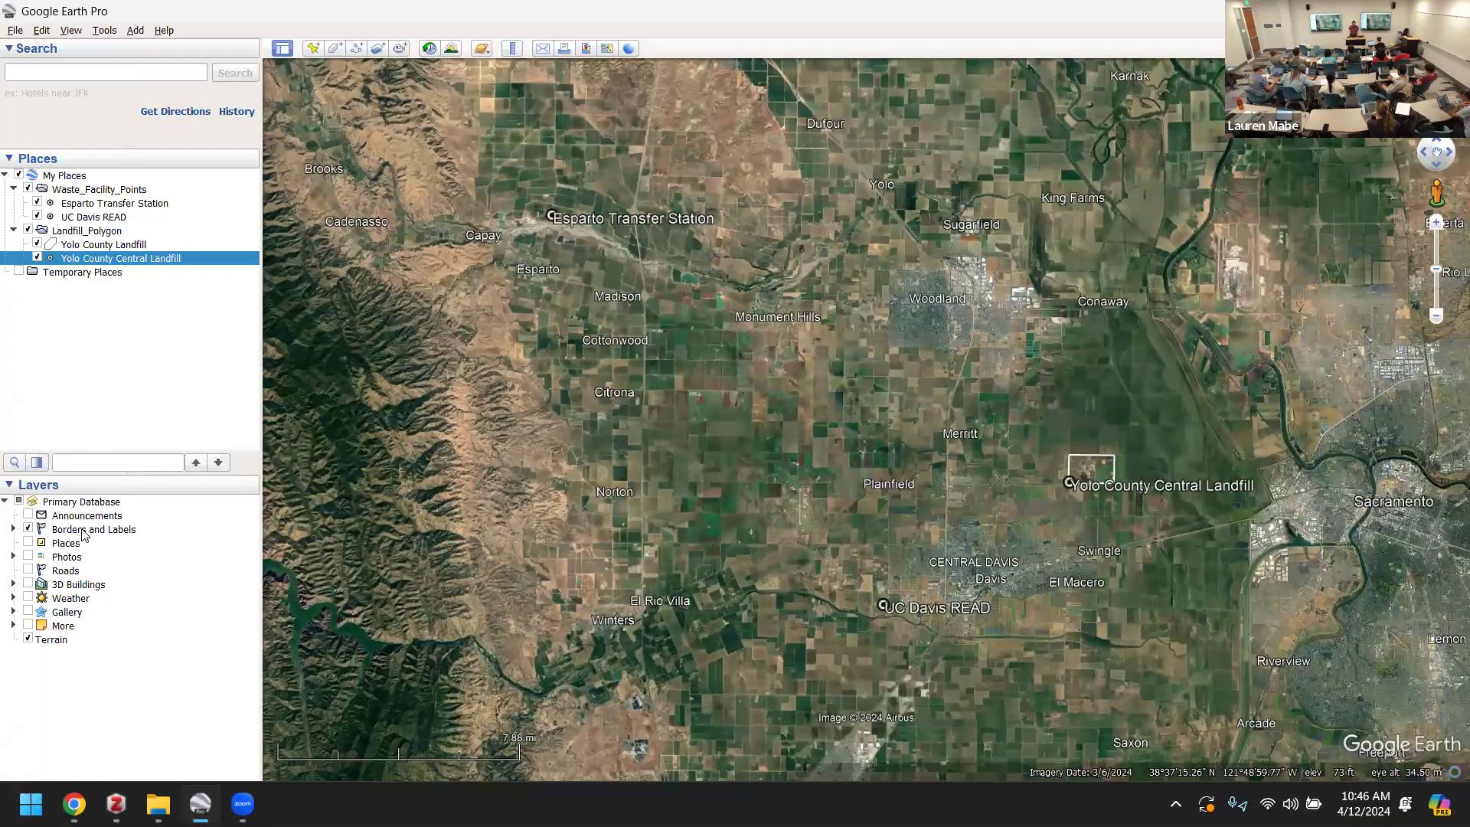
click(13, 626)
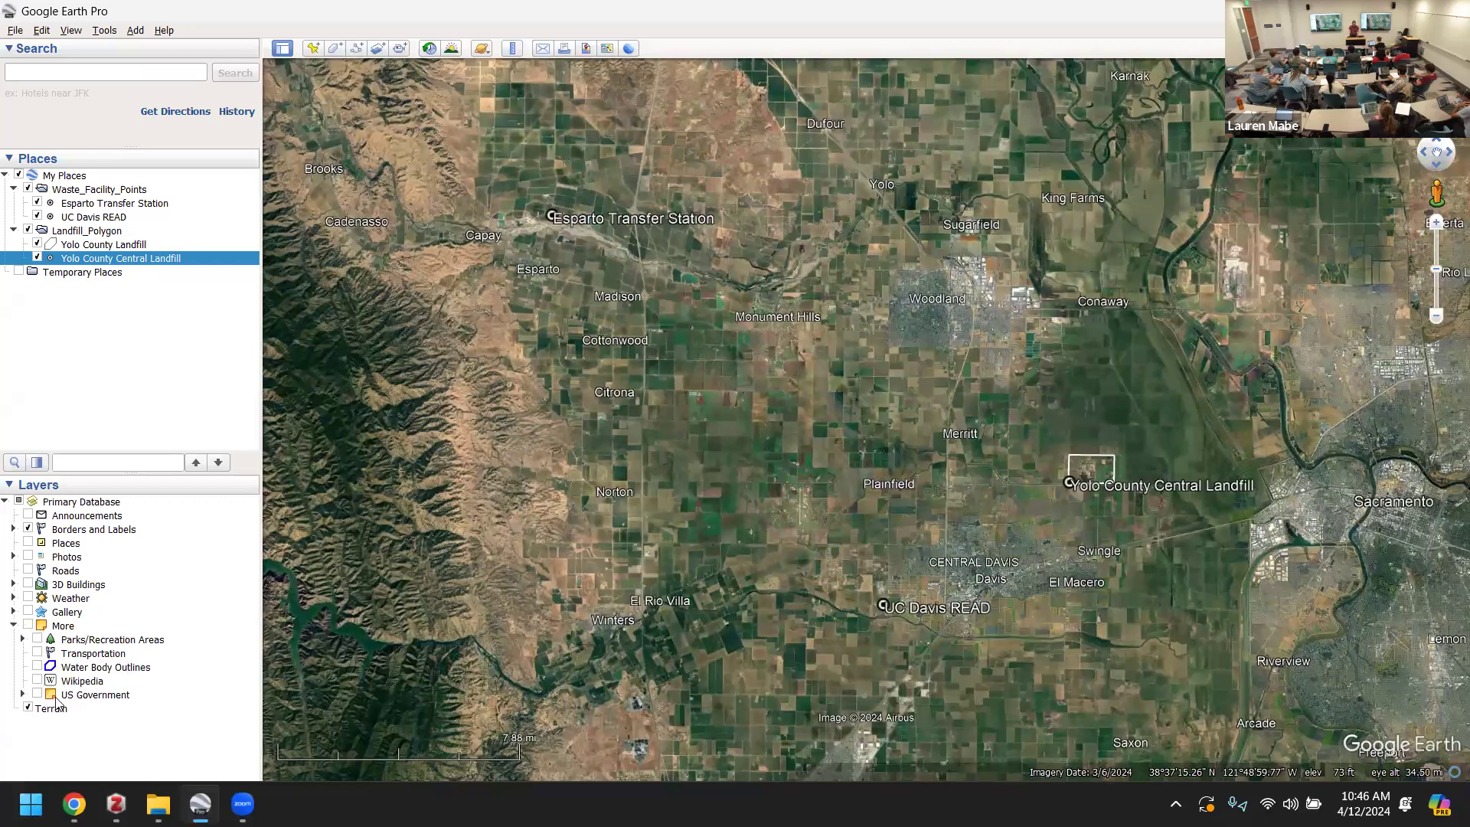
click(23, 695)
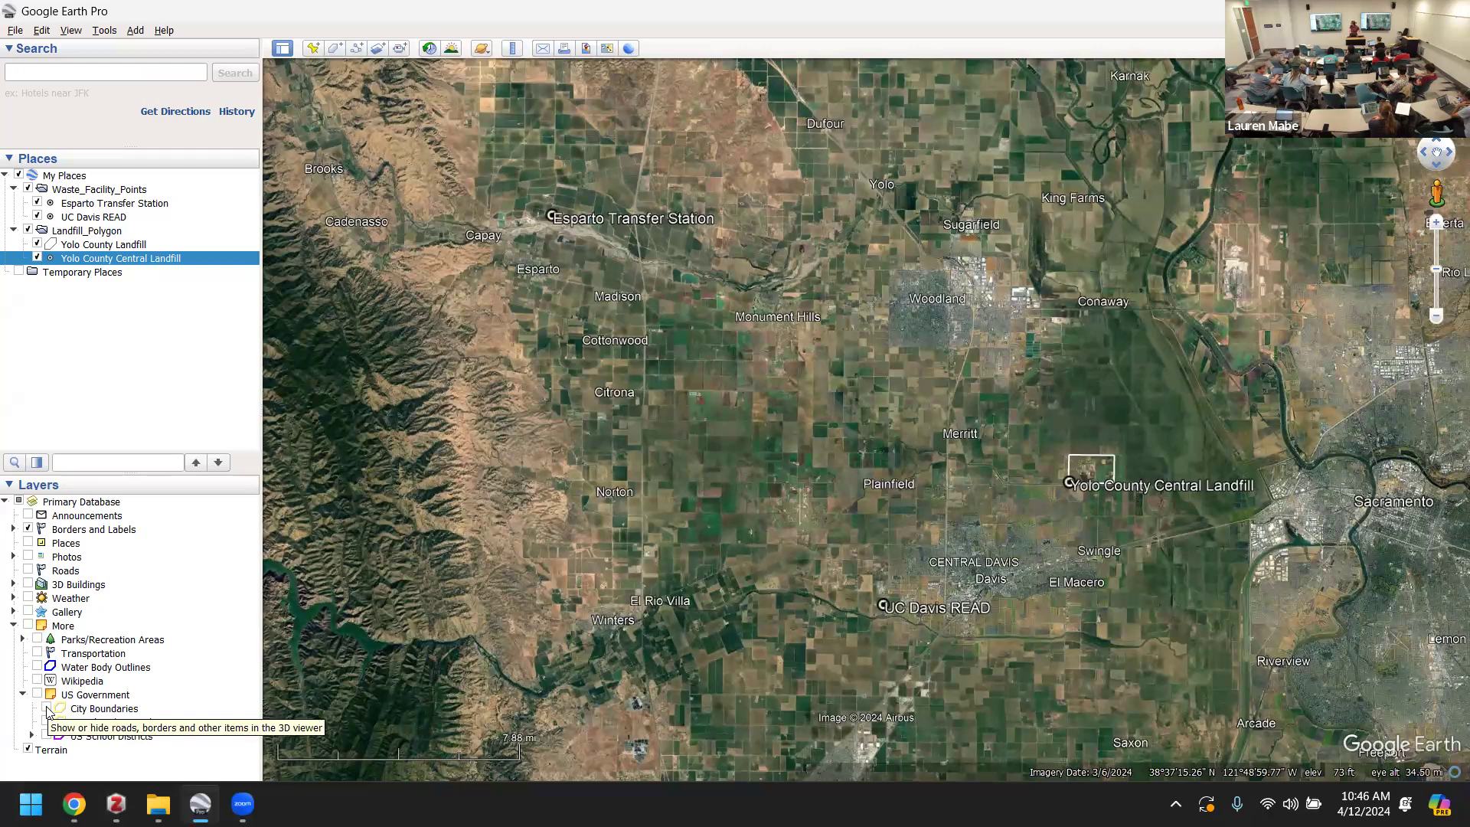
click(48, 710)
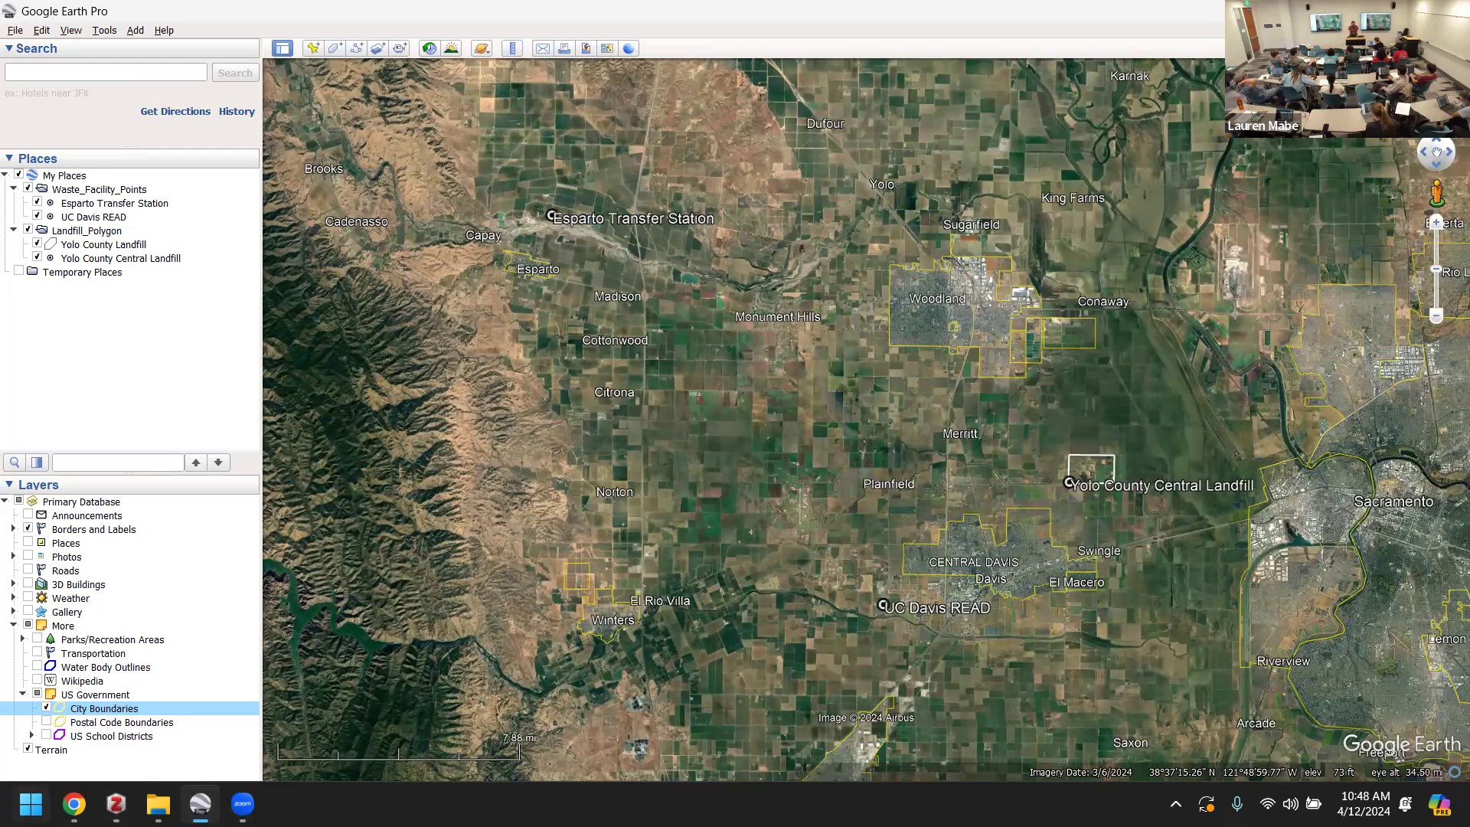
- Return to the presentation in Chrome, open the County Boundaries slide and highlight the gis.data.ca.gov address
click(74, 804)
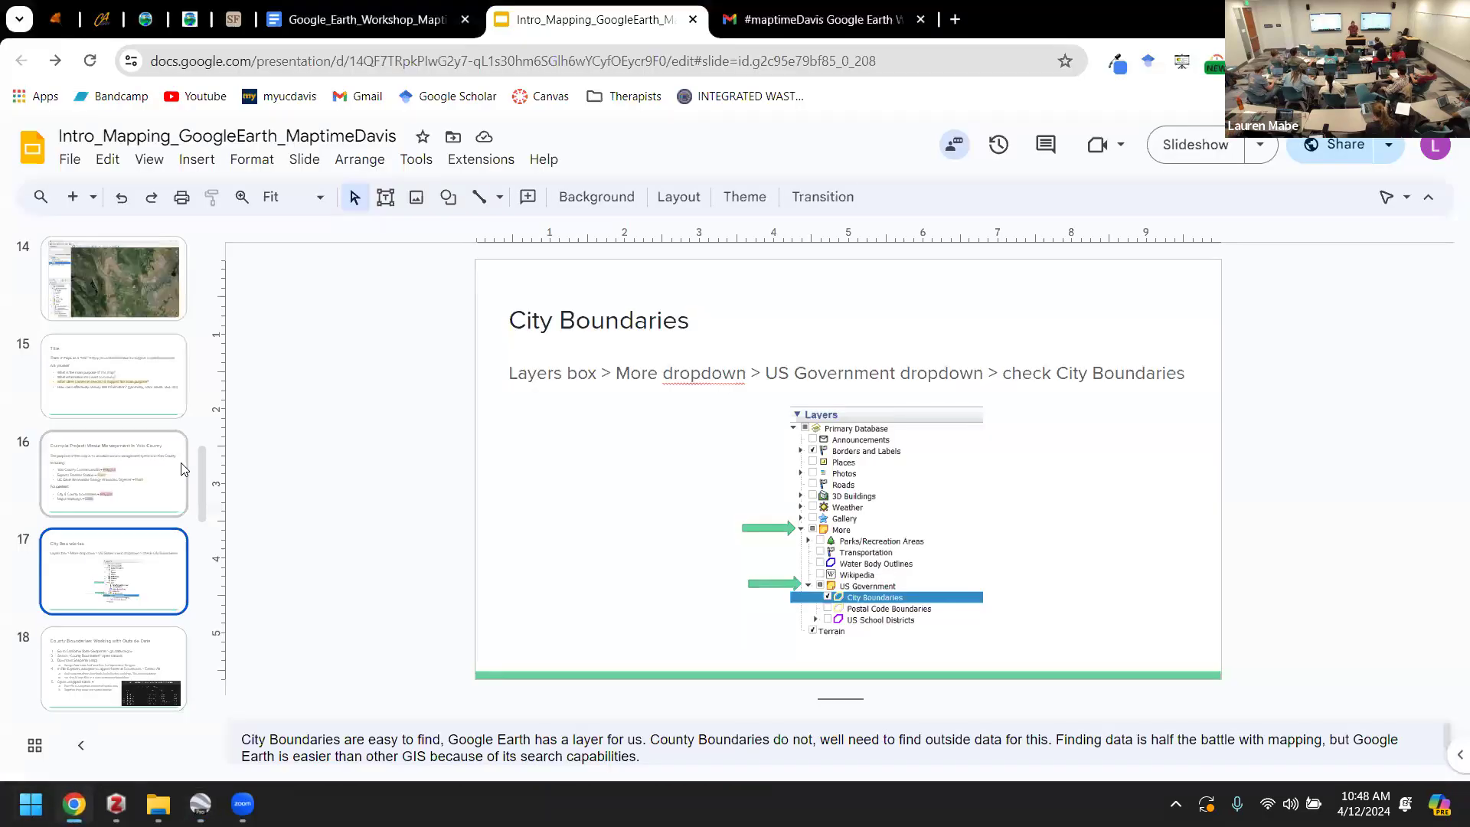
scroll(181, 468, down, 3)
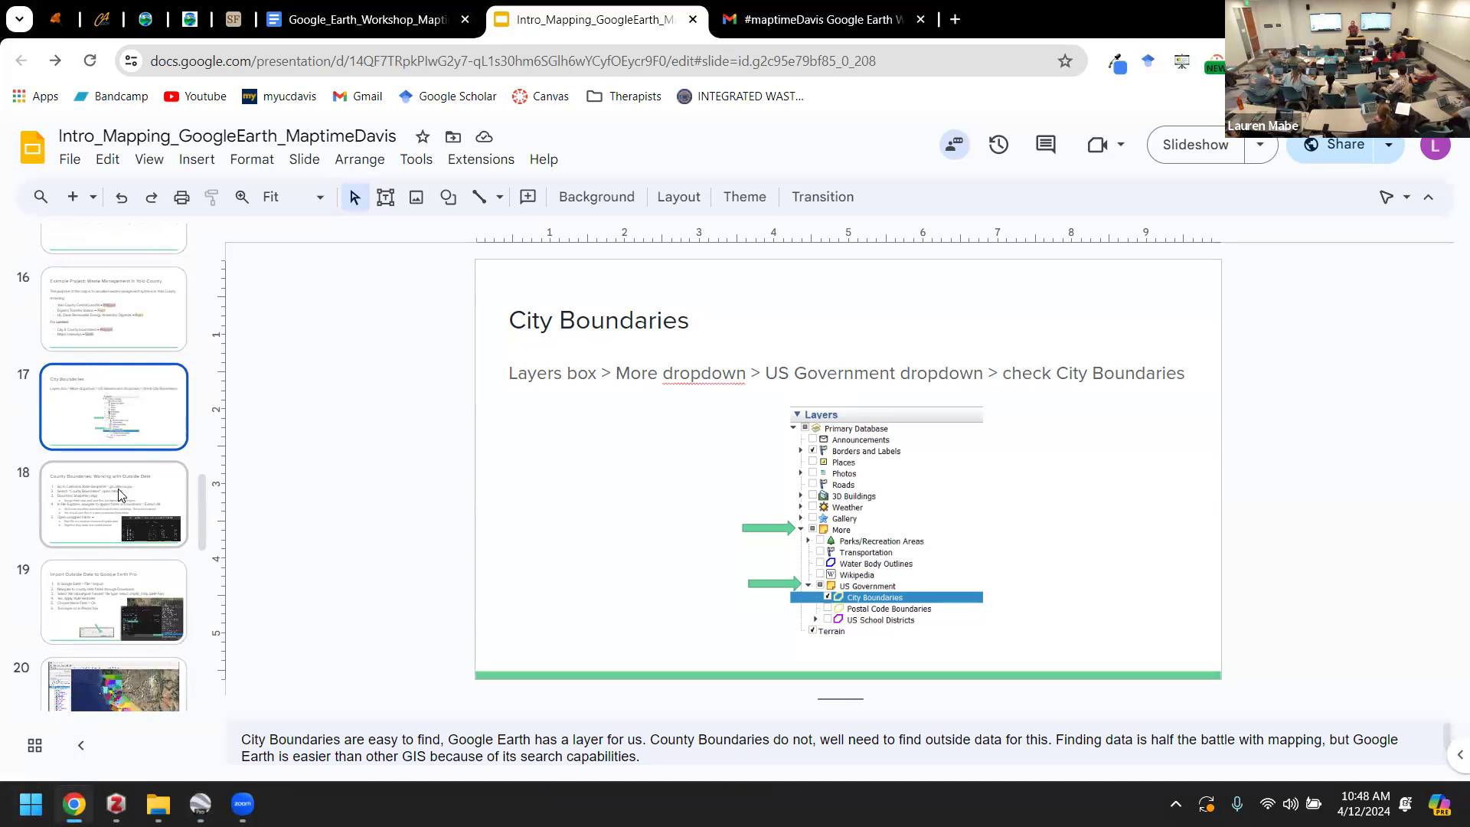
click(120, 495)
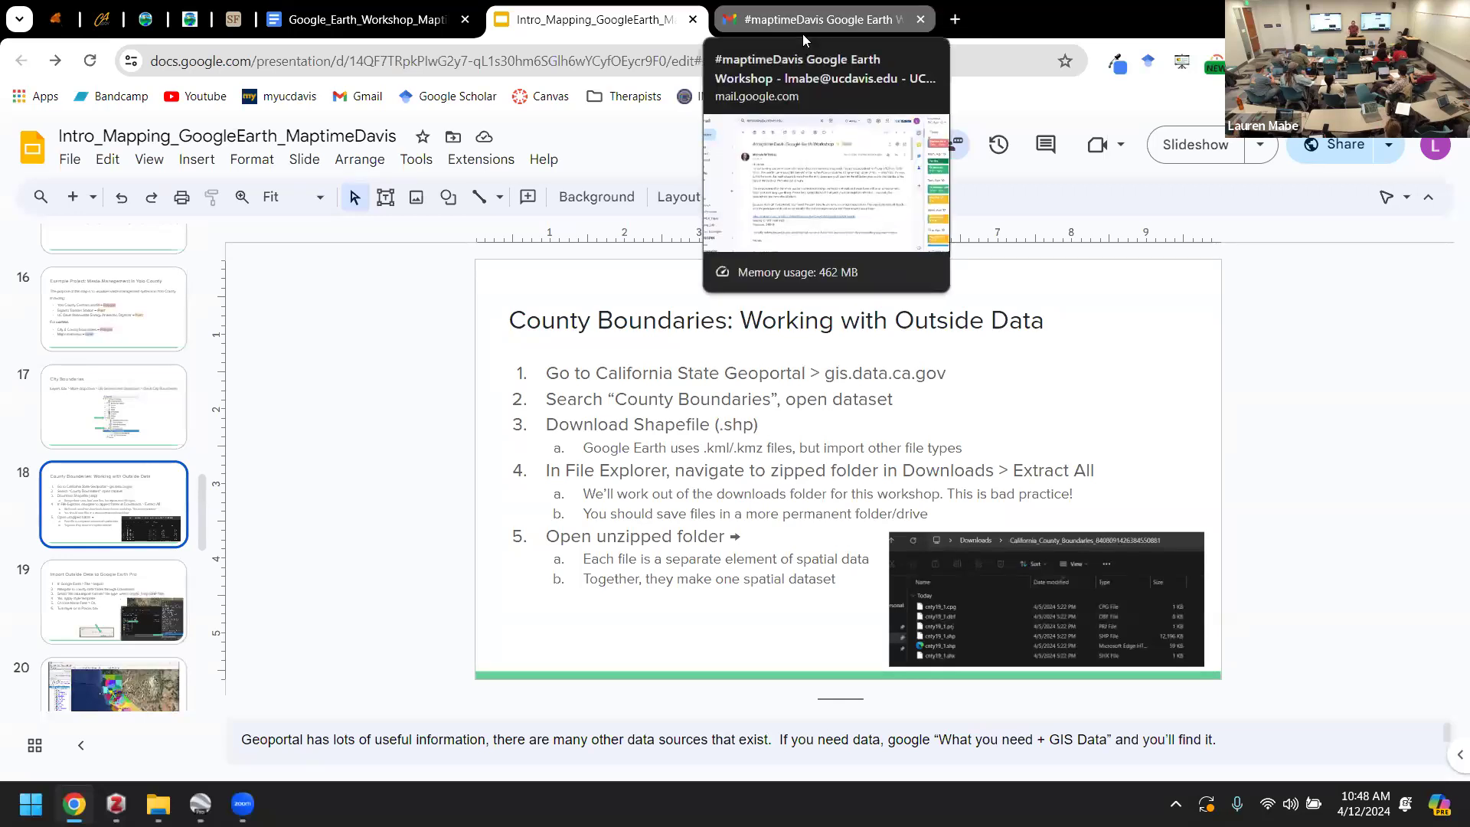
drag(825, 373, 949, 373)
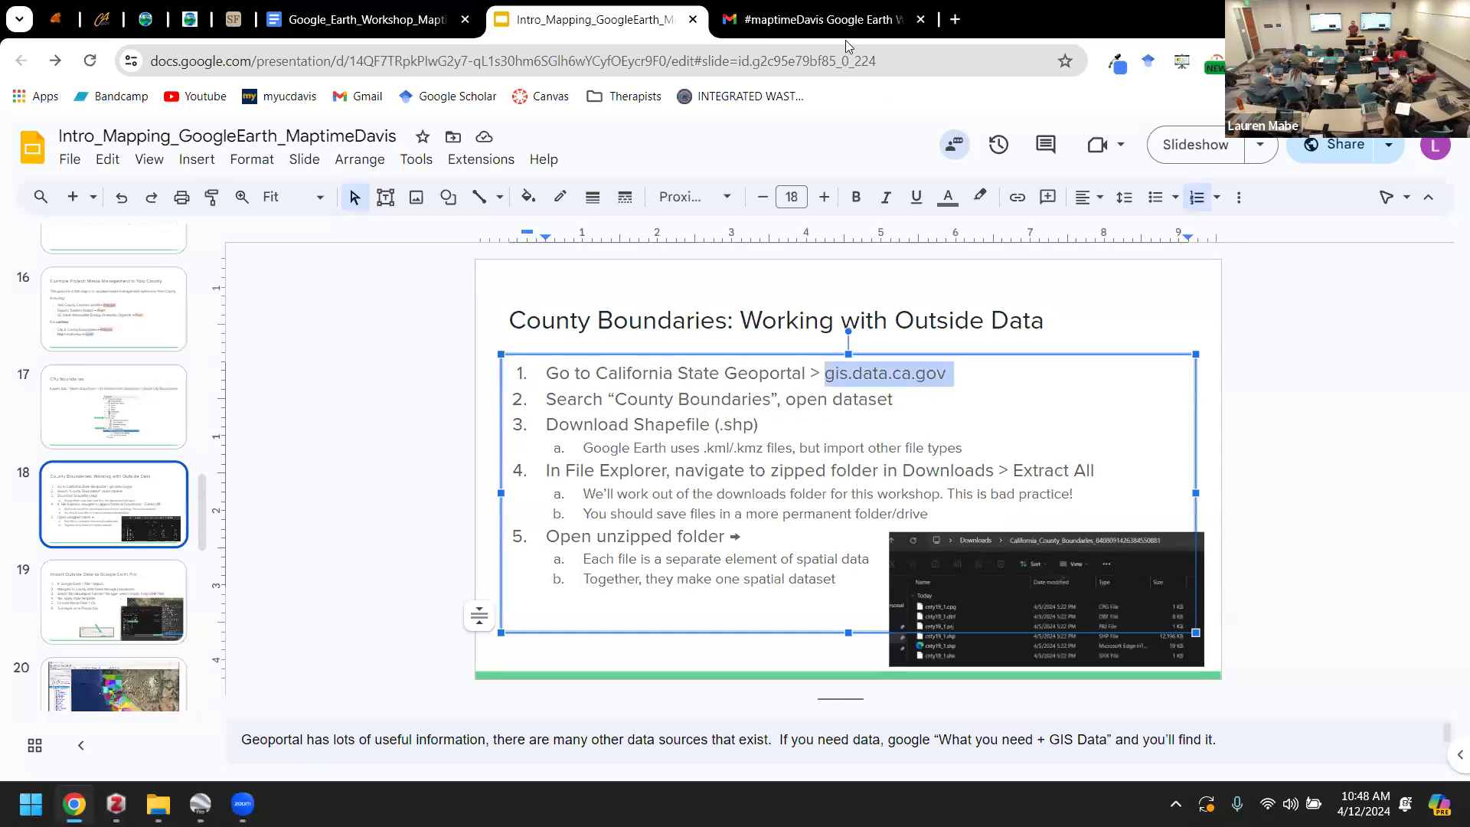
- Load the California State Geoportal at gis.data.ca.gov in place of the open workshop e-mail
click(833, 23)
click(800, 61)
text(gis.)
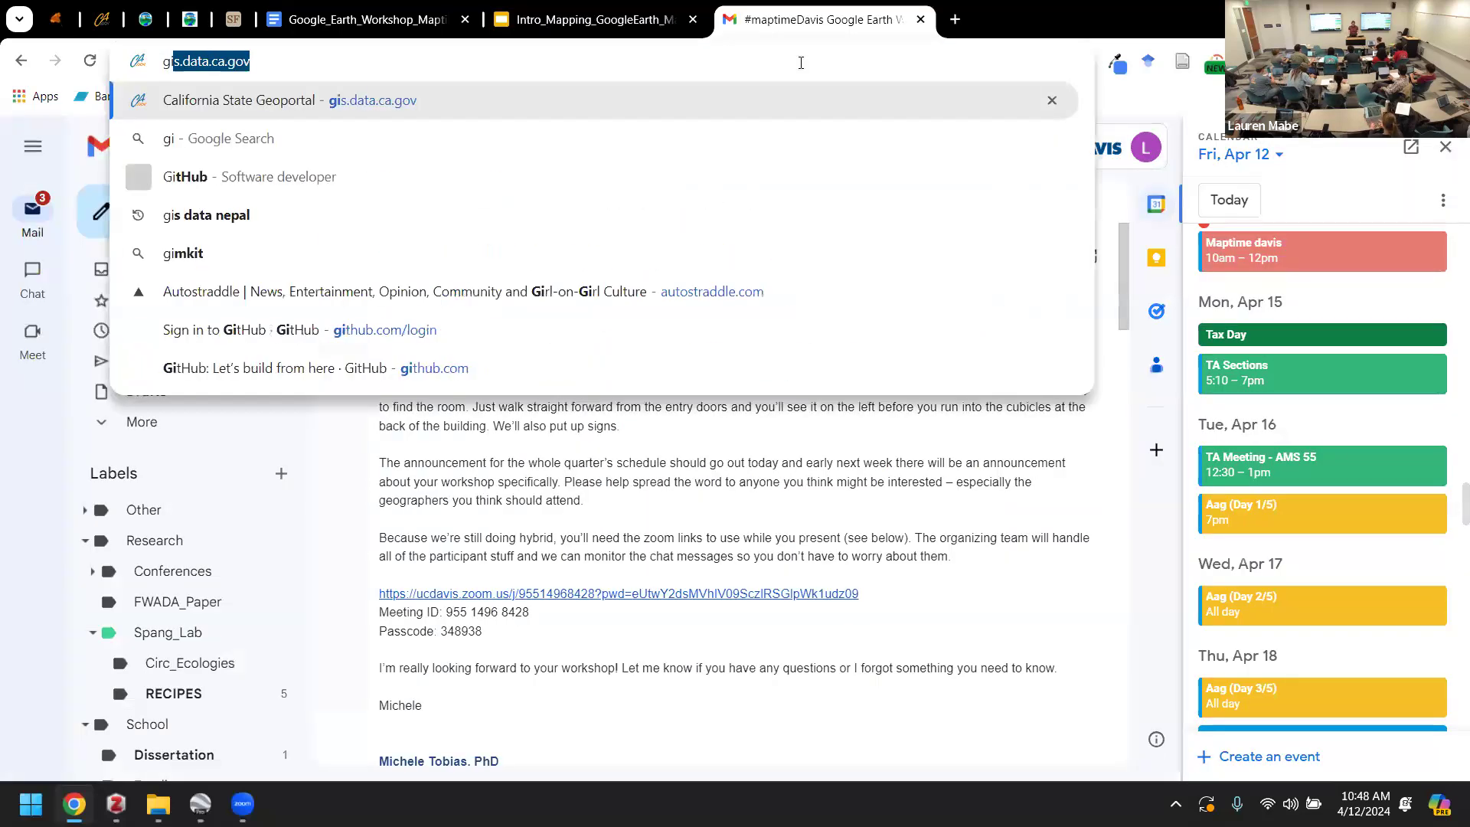
text(data.)
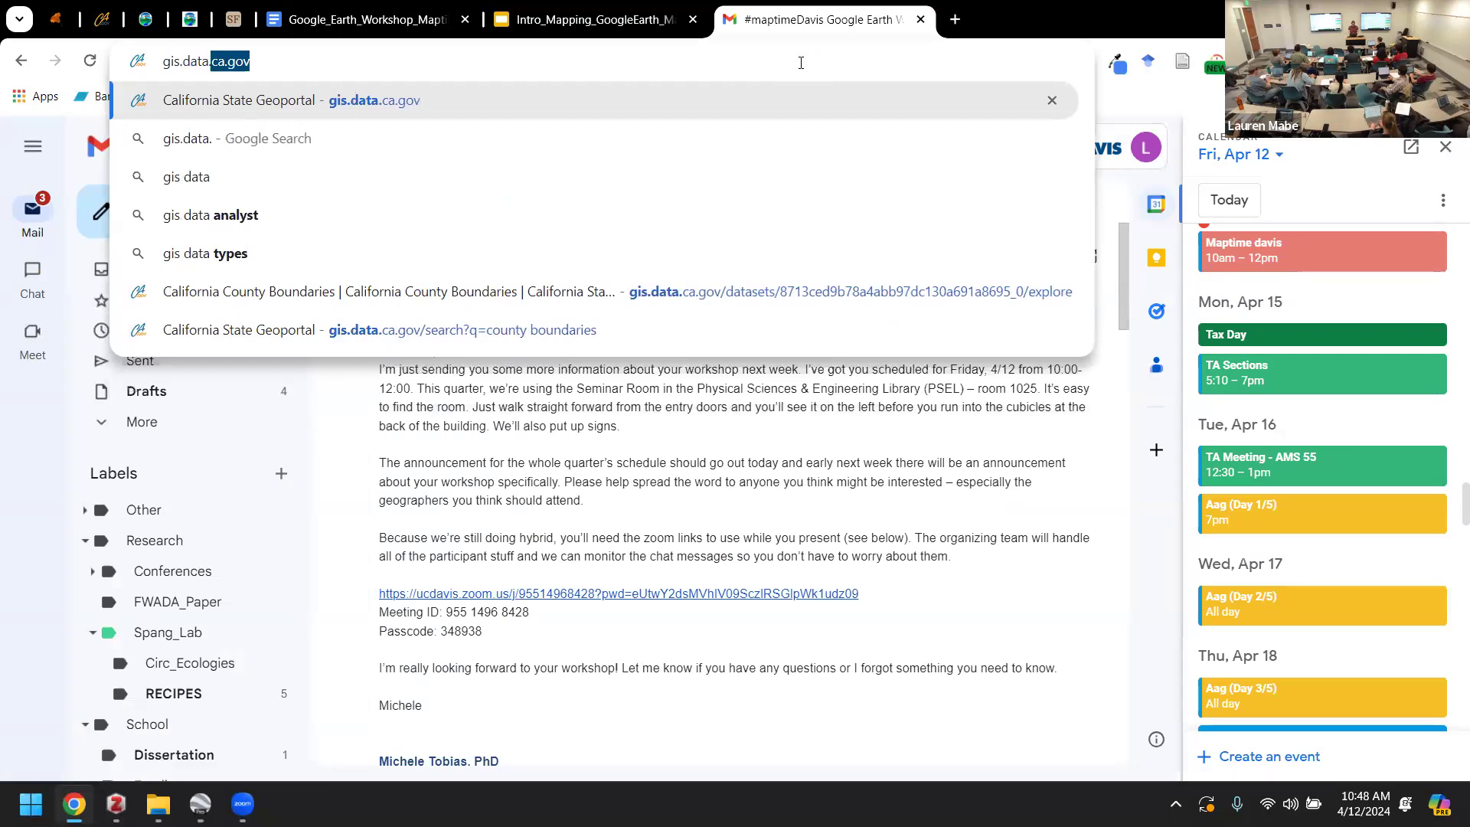
text(ca.gov)
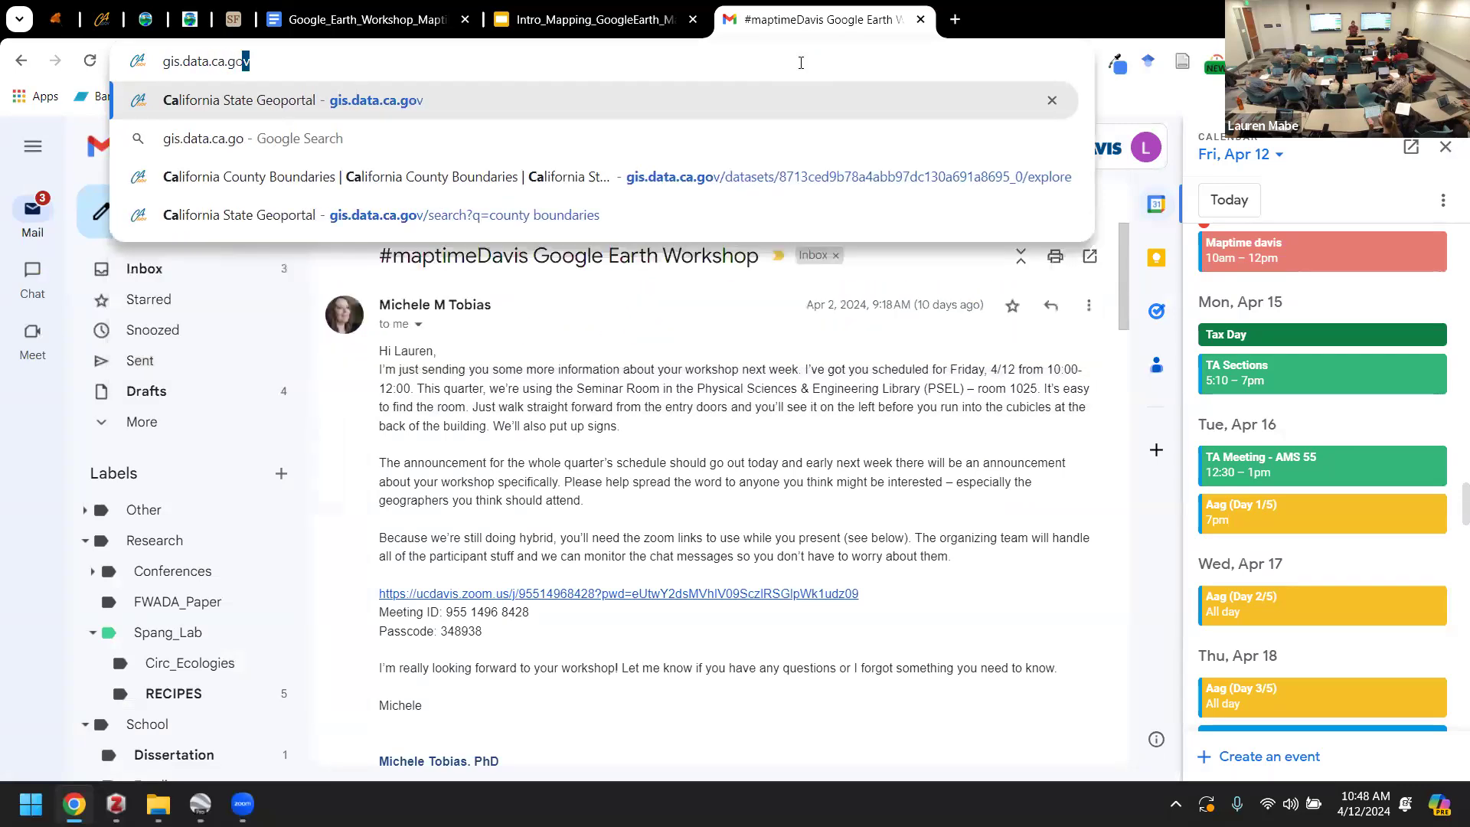
key(Return)
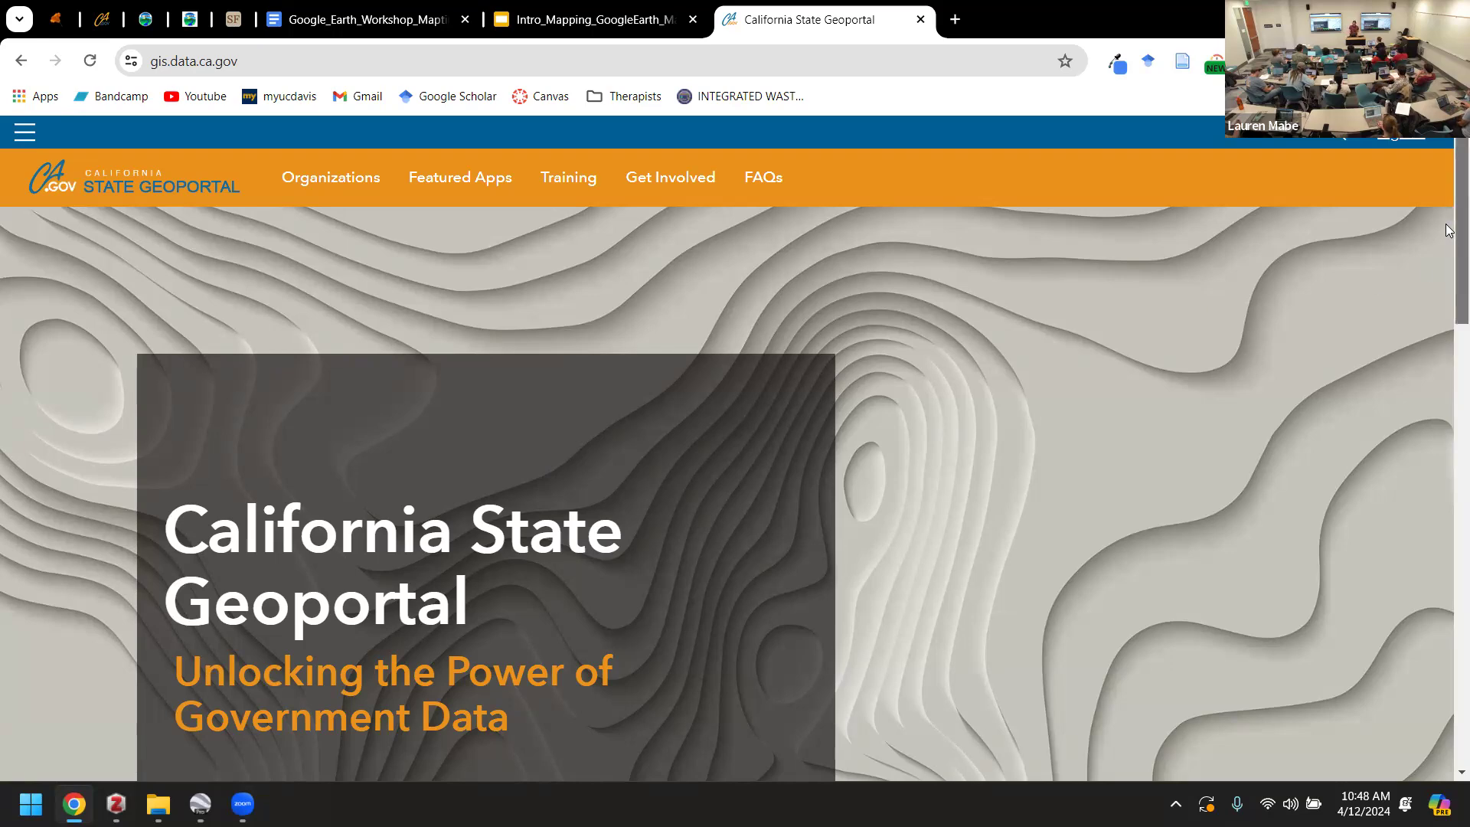
- Search the geoportal for "county boundaries" and open the California County Boundaries dataset
scroll(1448, 229, down, 12)
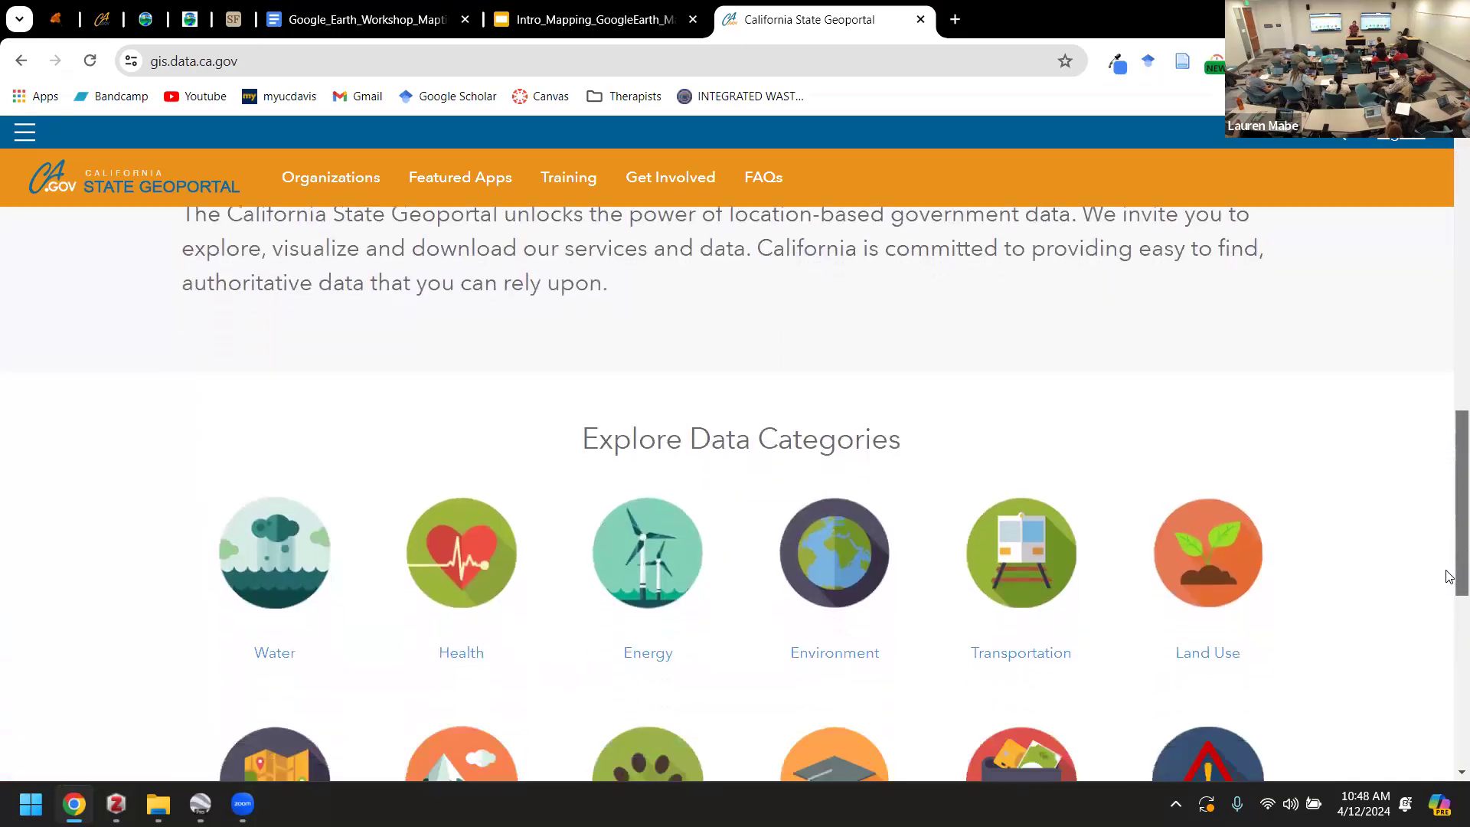
scroll(1449, 576, down, 3)
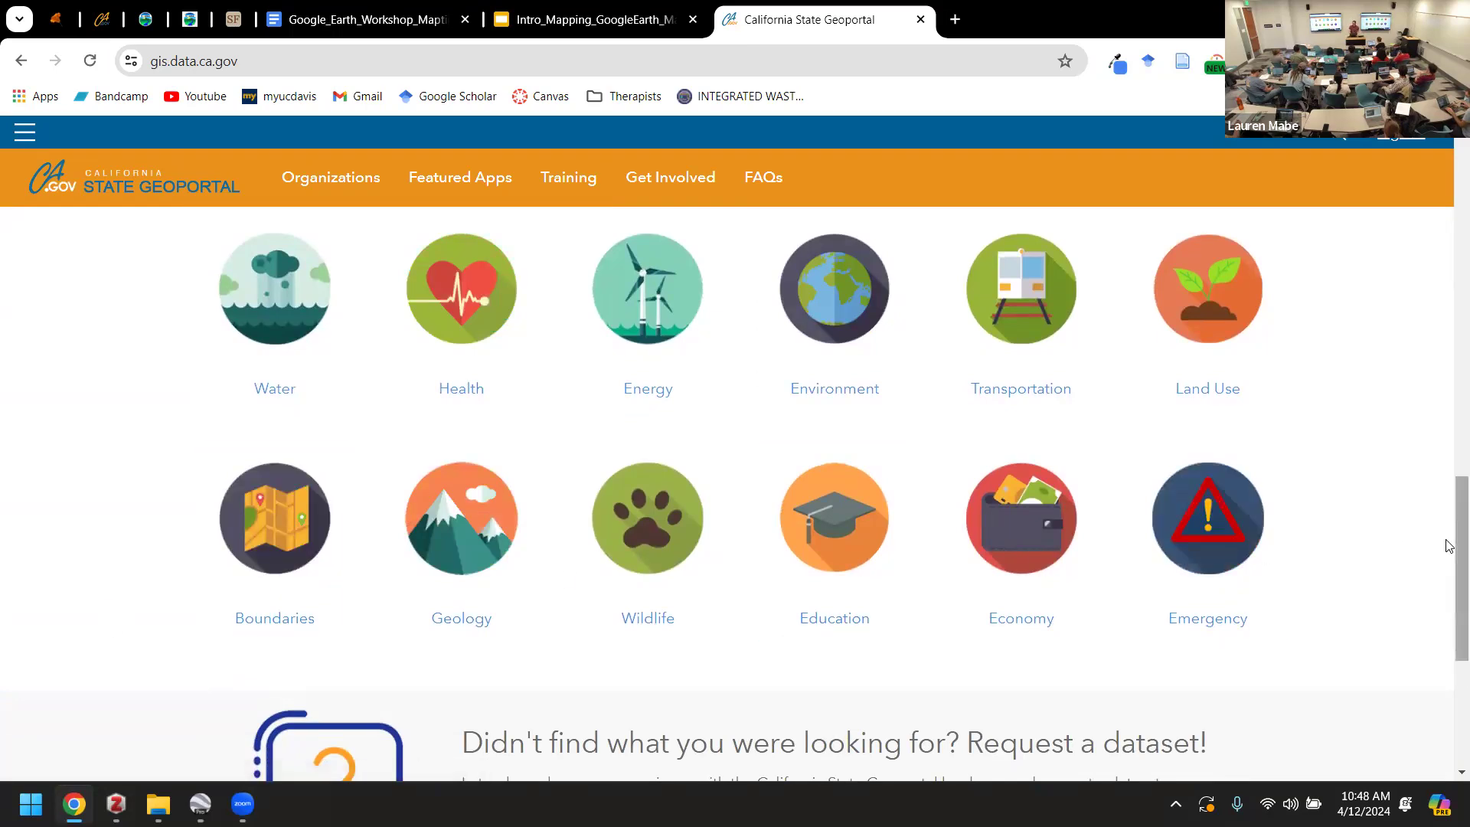
drag(1458, 545, 1400, 282)
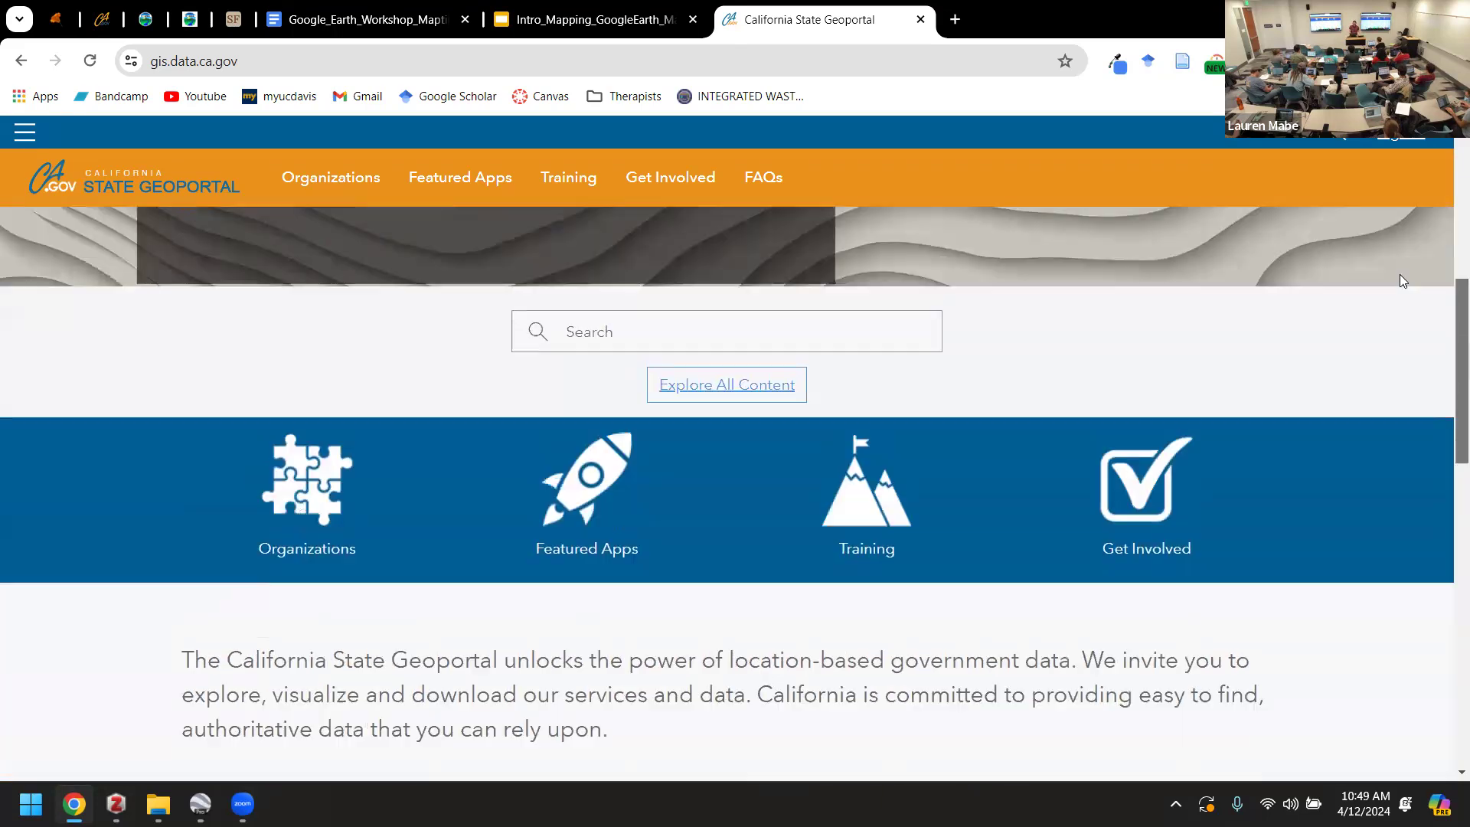
click(586, 553)
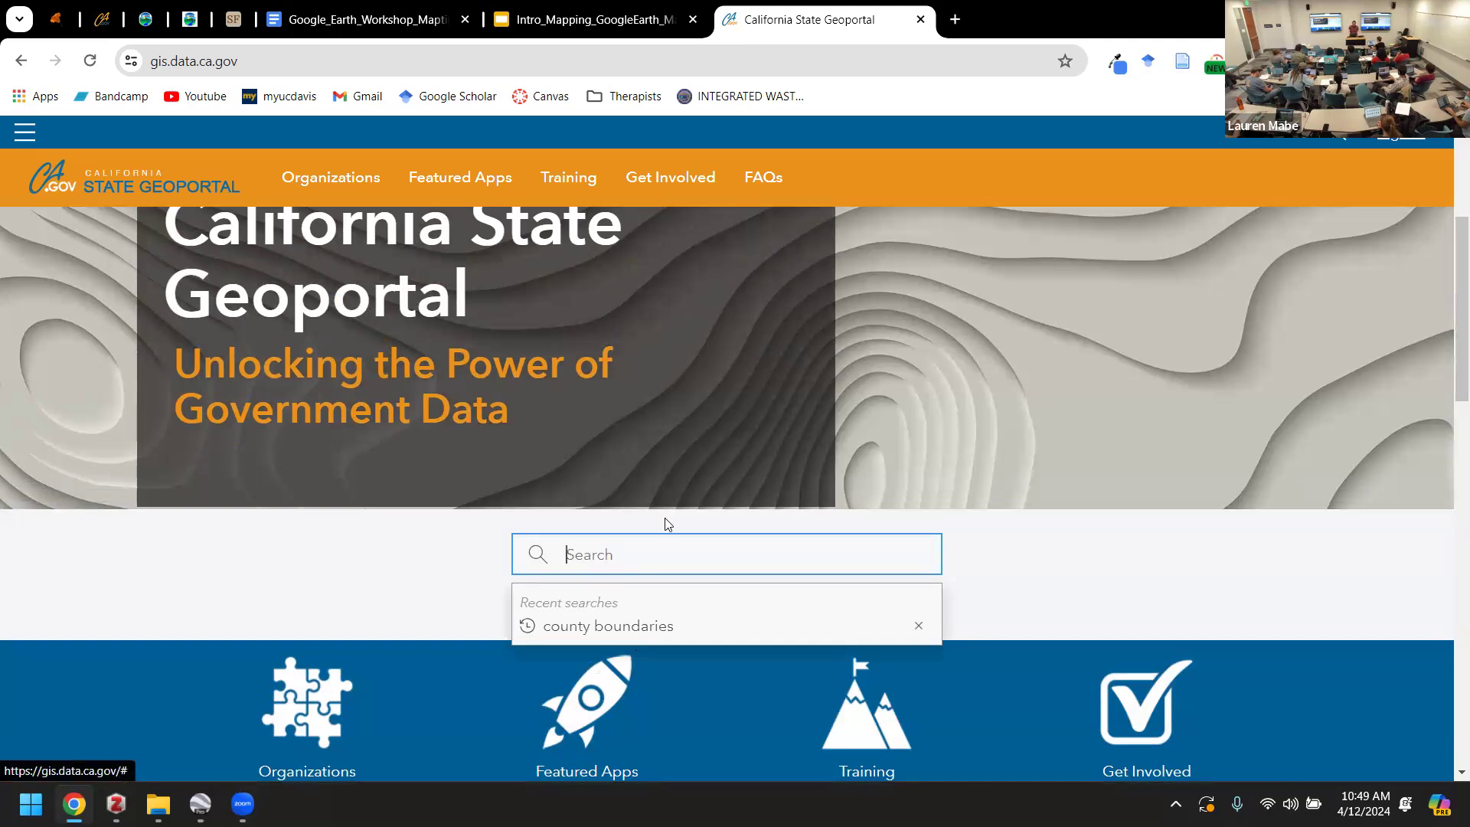
text(county )
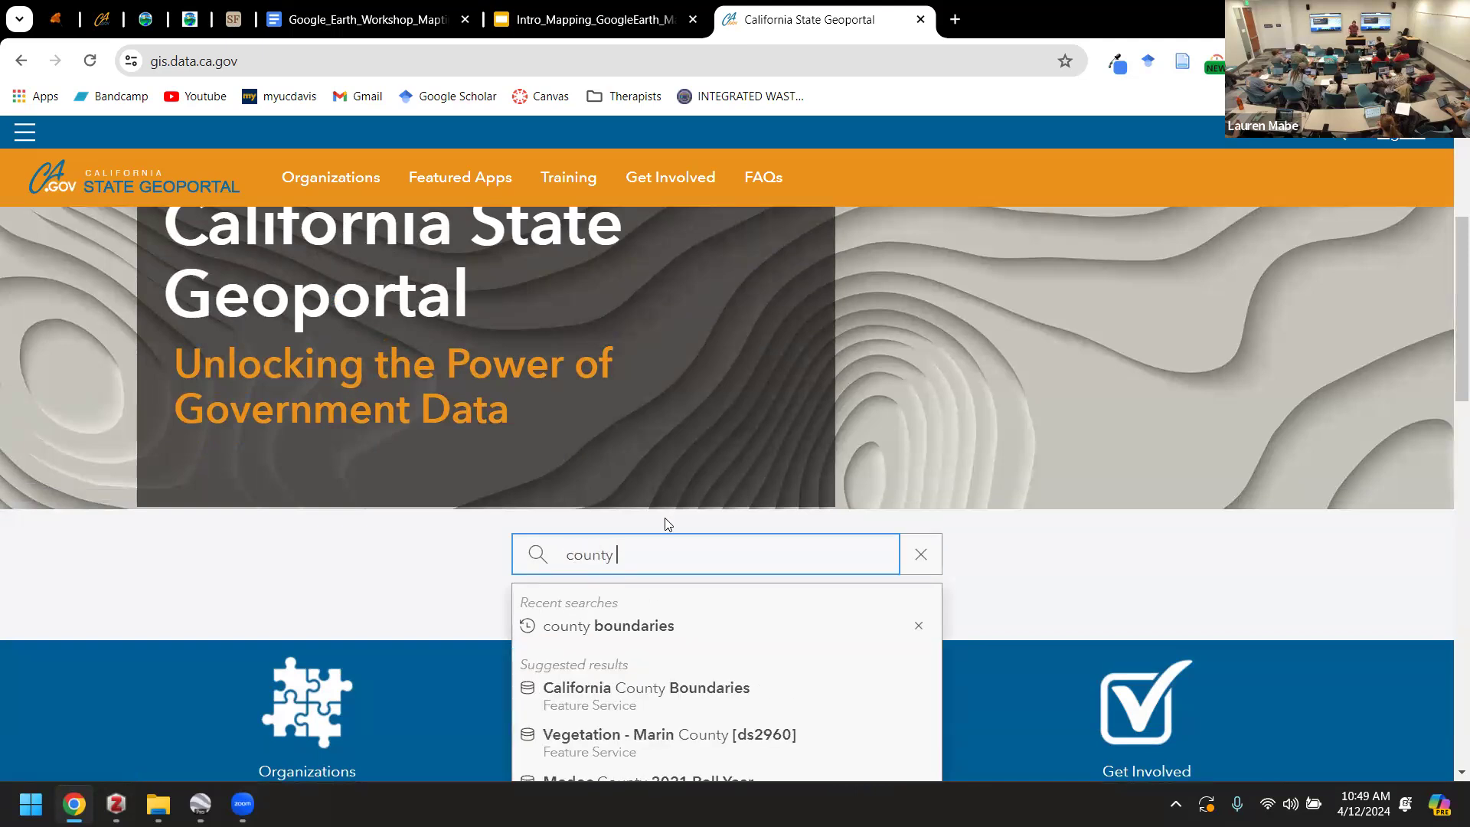
text(boundaries)
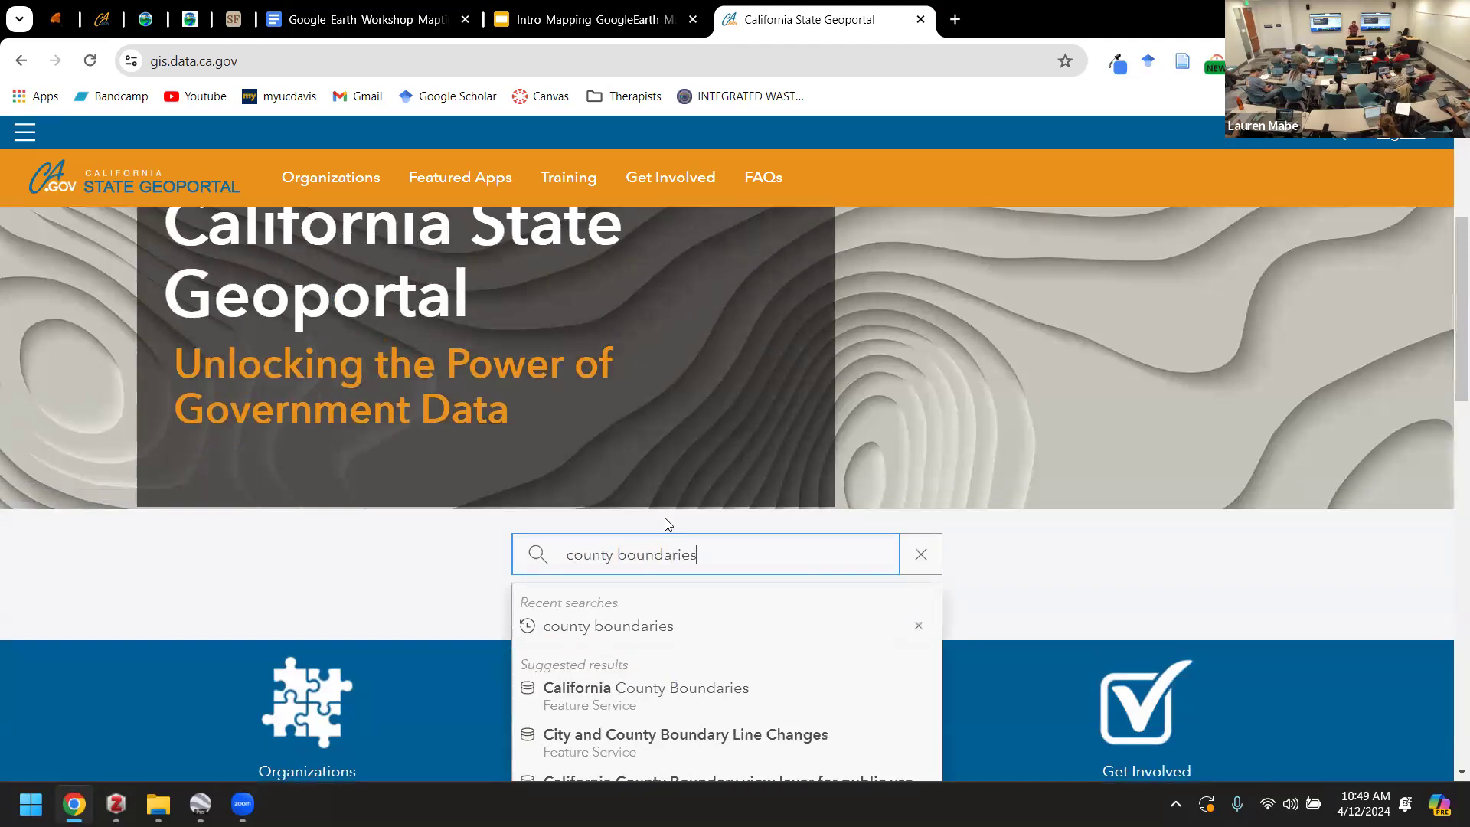
key(Return)
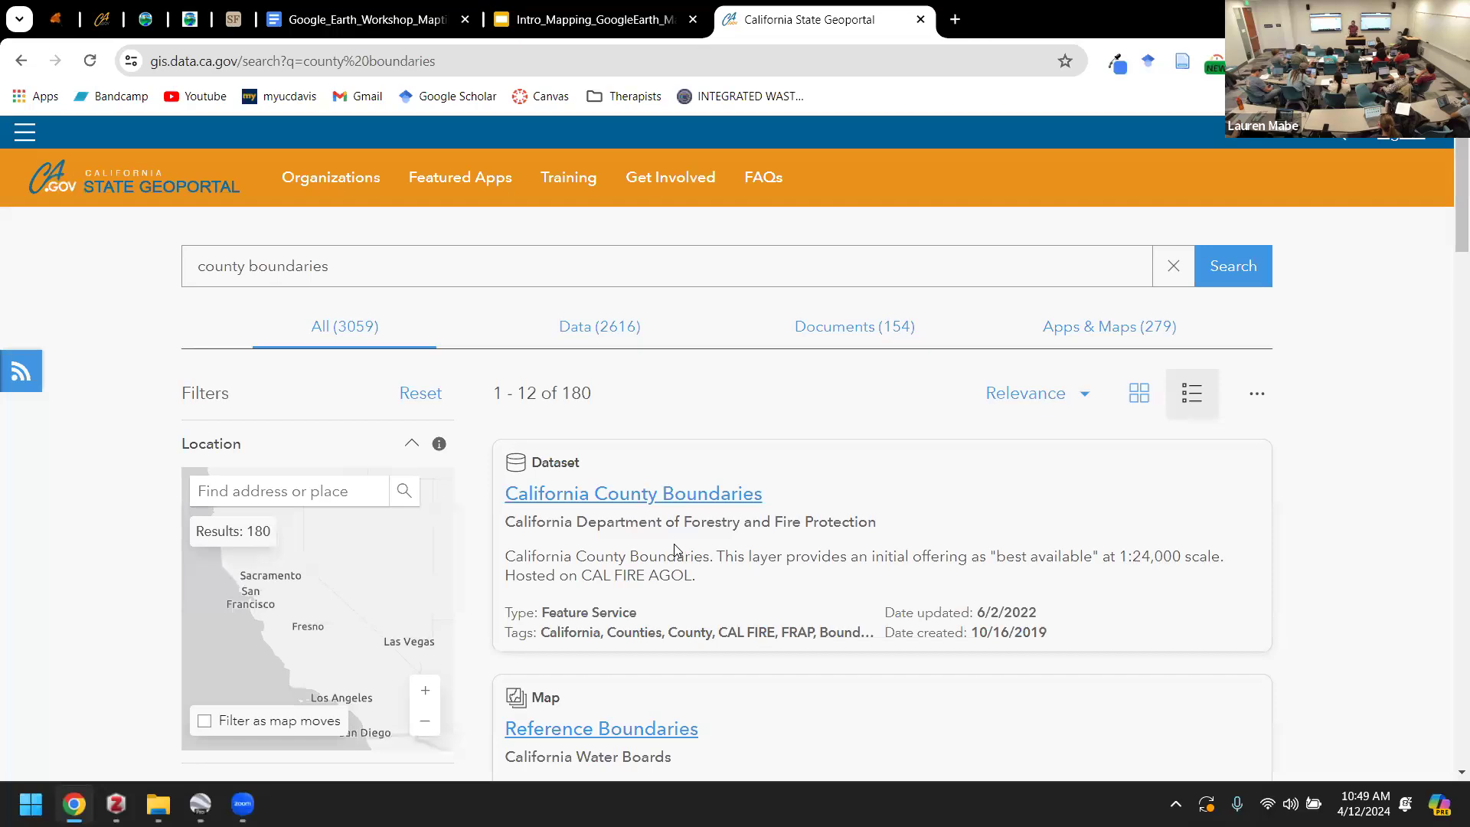
click(664, 498)
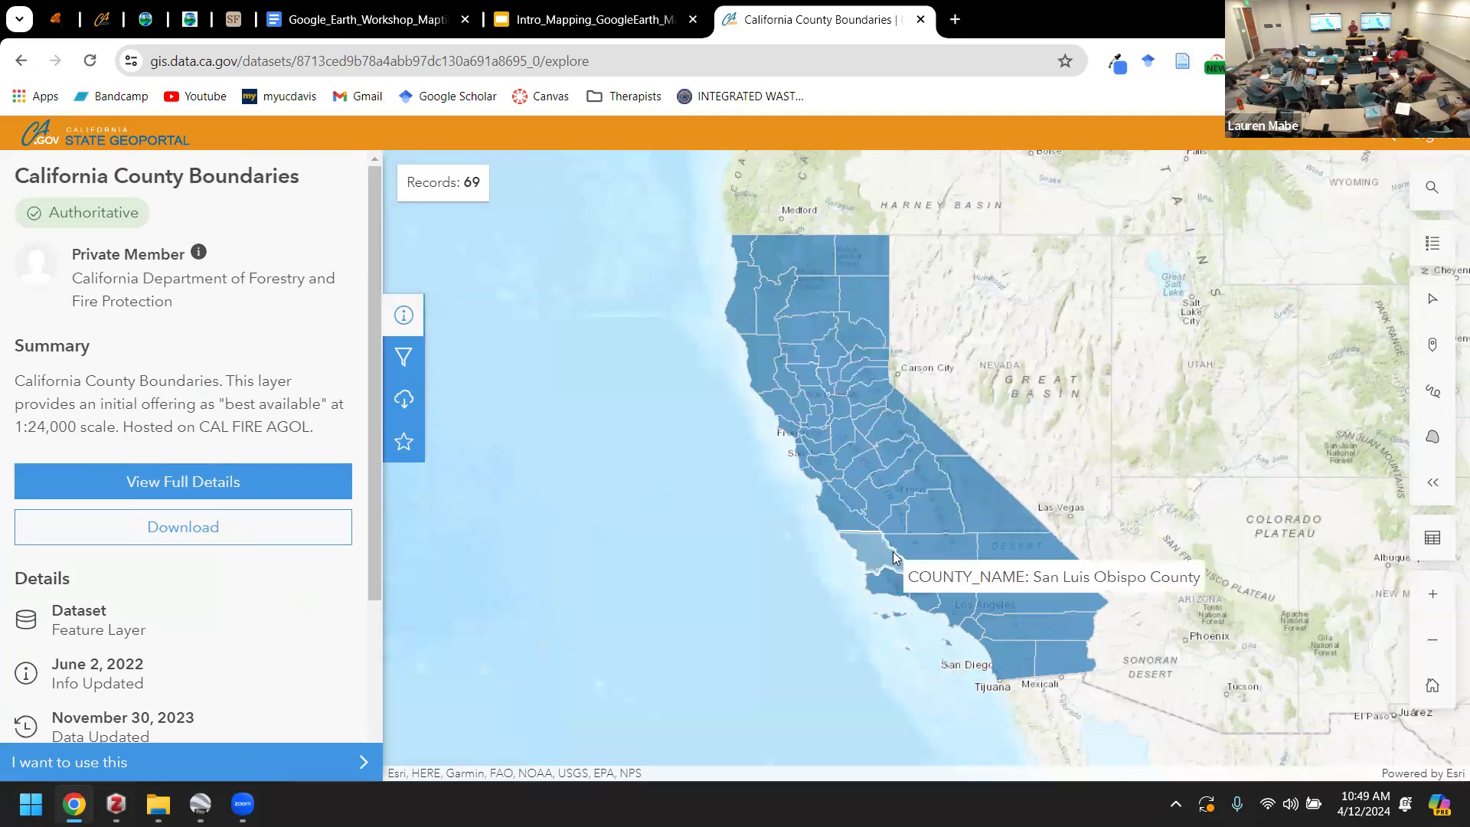
- Download the California County Boundaries dataset as a Shapefile and show the recent download history
click(224, 542)
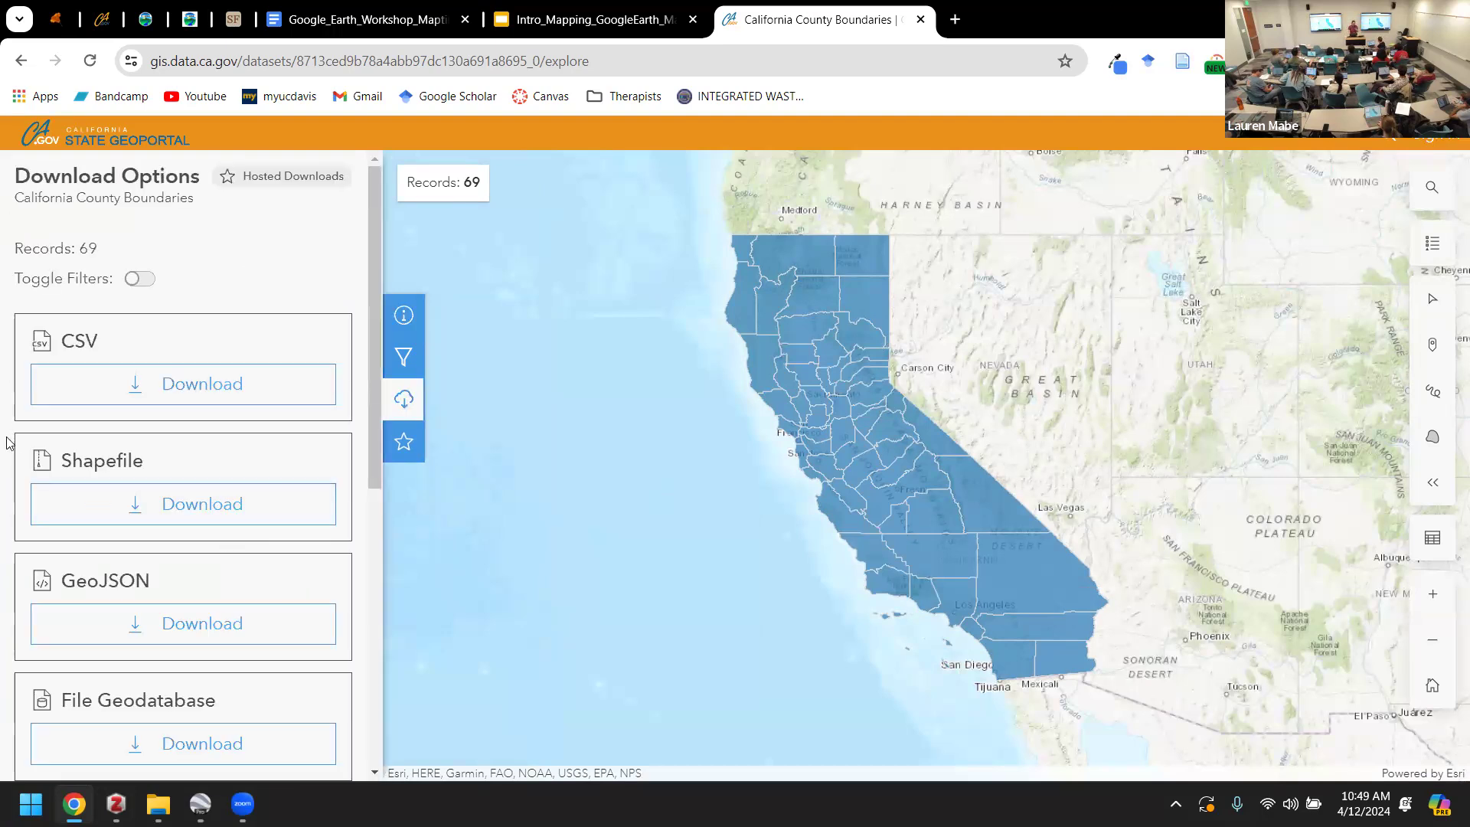
scroll(6, 442, down, 3)
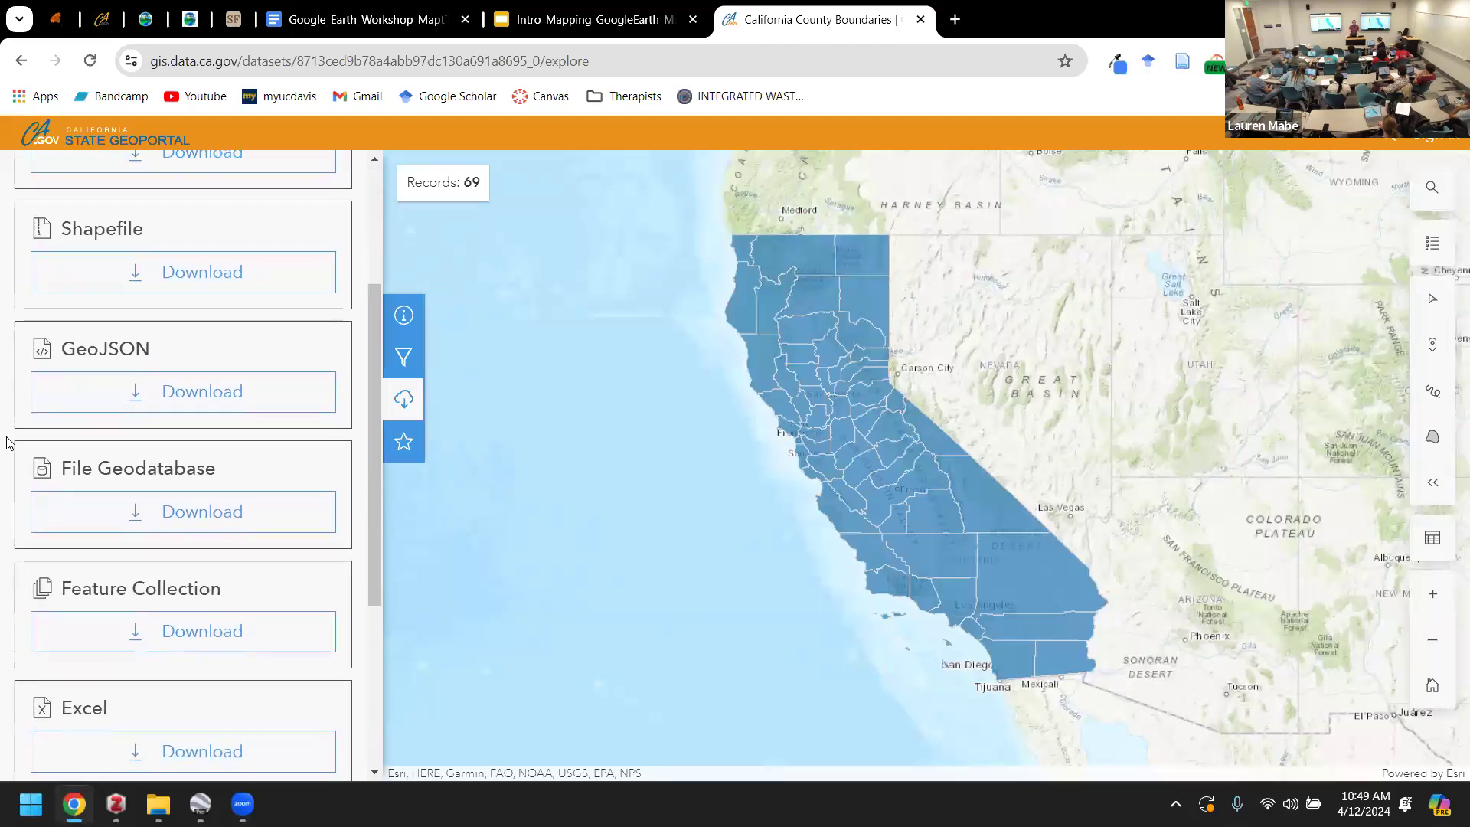
scroll(6, 442, up, 3)
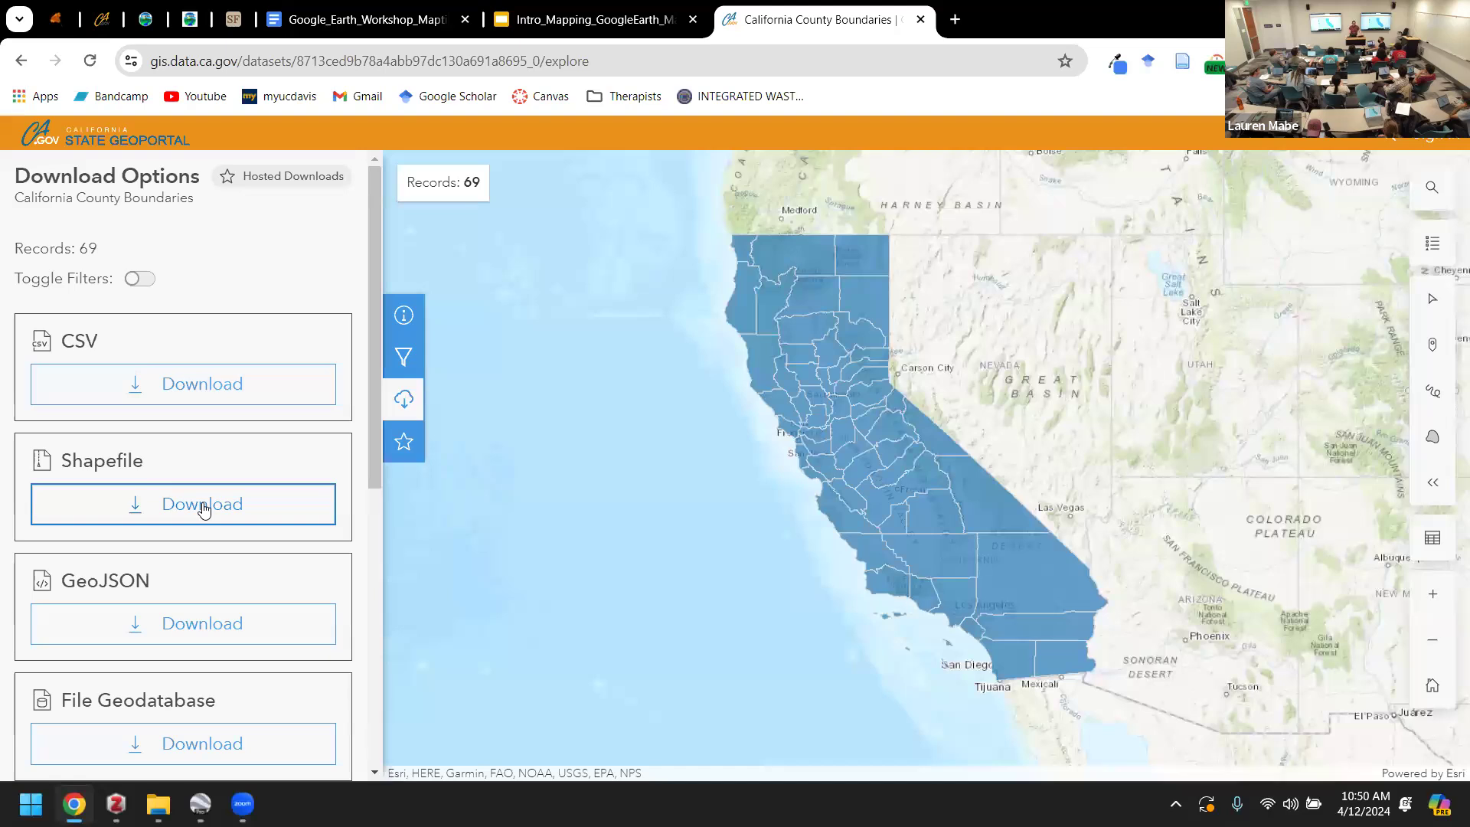
click(203, 509)
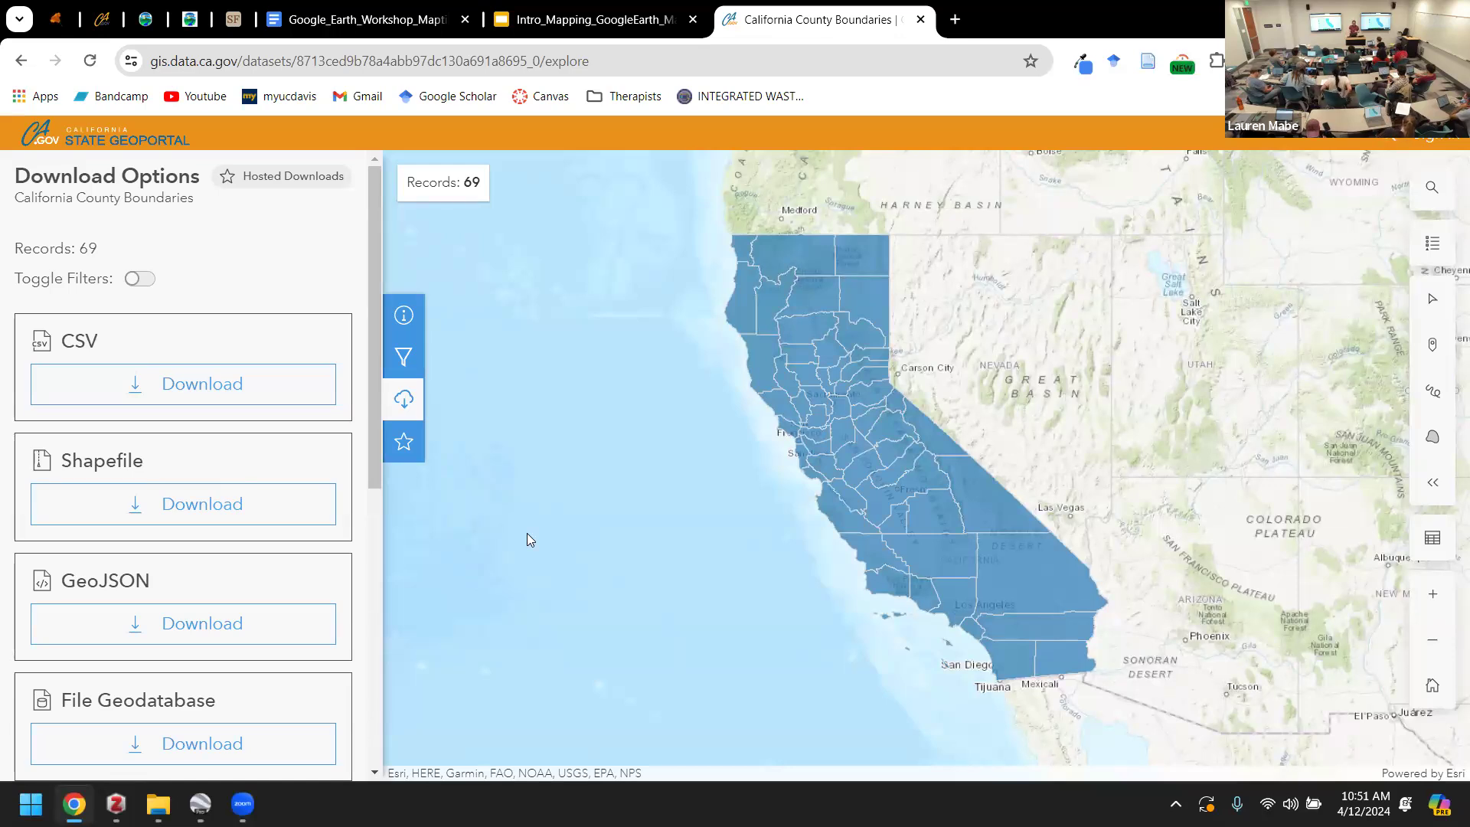
click(1266, 61)
mouse_move(1150, 170)
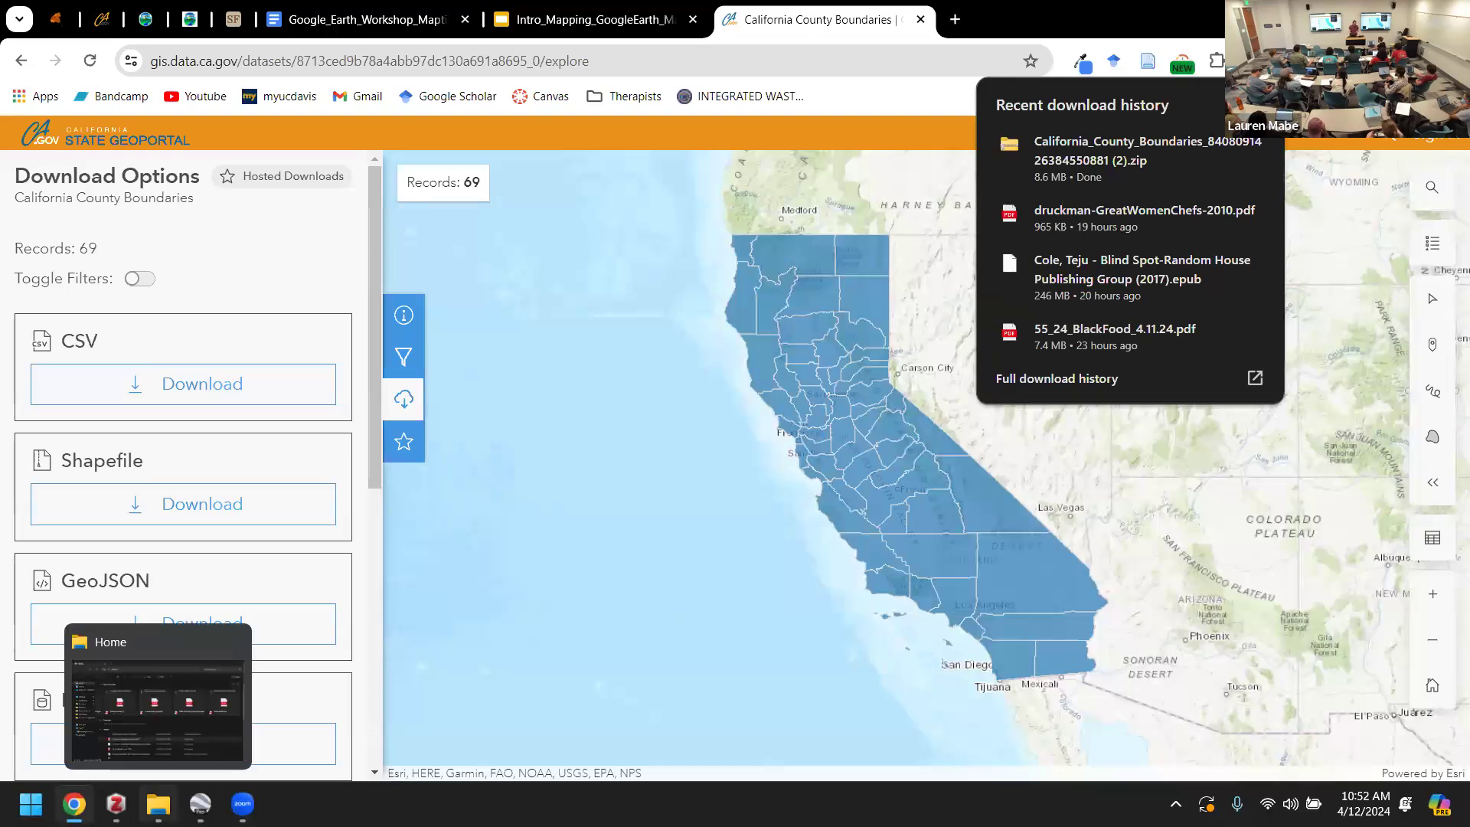
- Switch to File Explorer and extract today's California_County_Boundaries zip in Downloads to the default destination folder
click(158, 803)
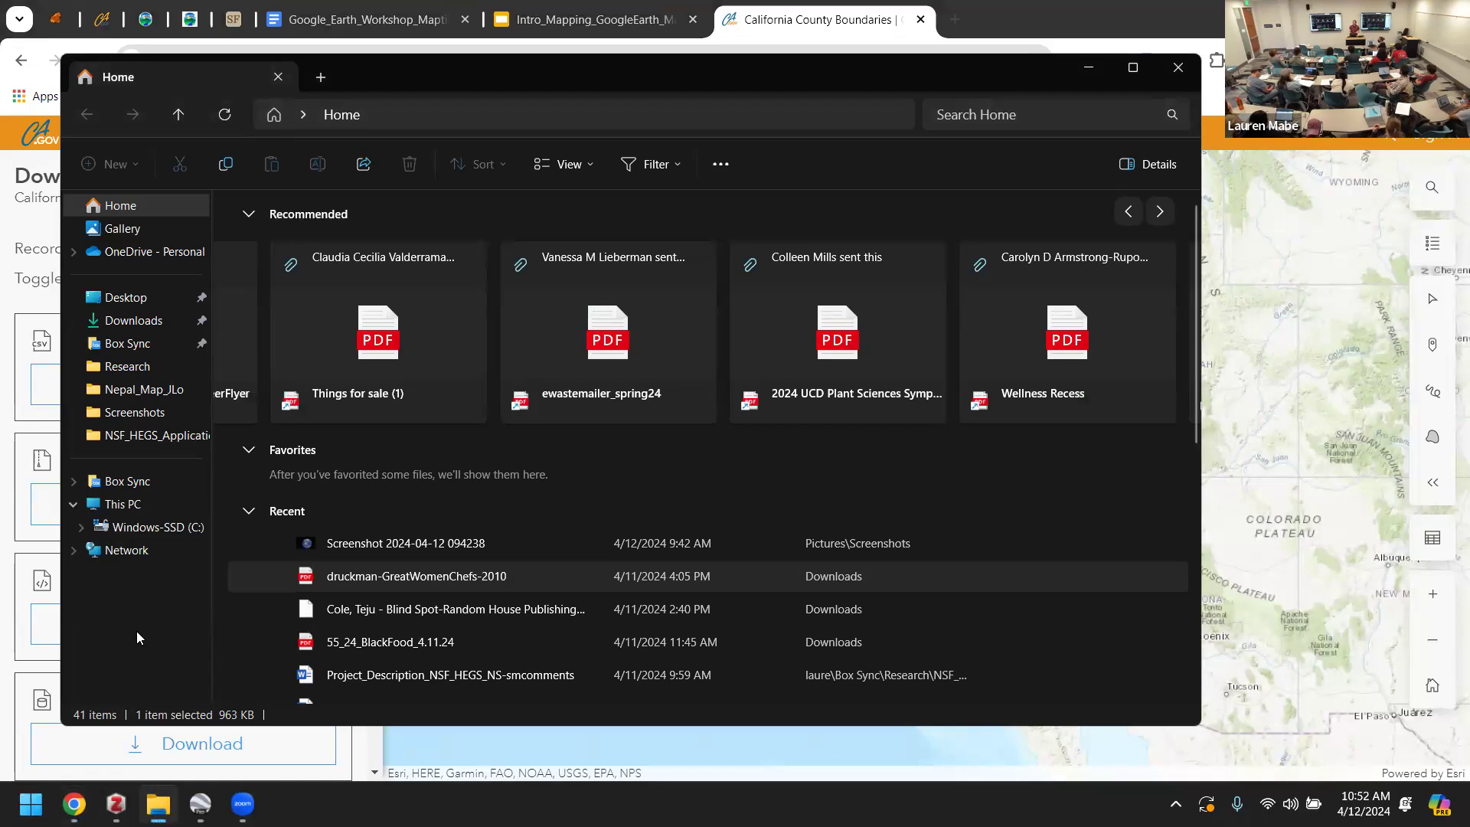
click(138, 323)
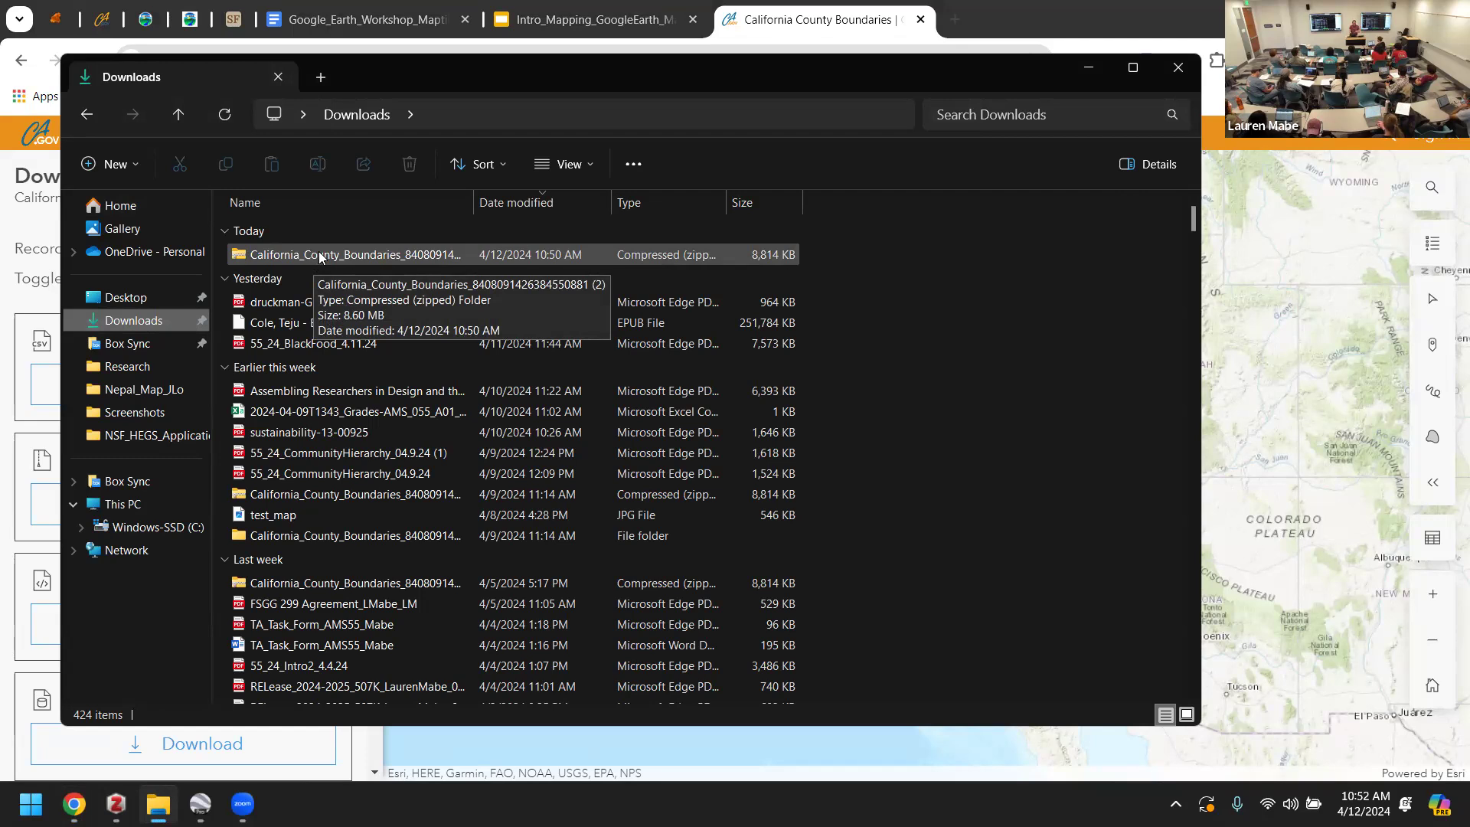
click(318, 254)
right_click(319, 254)
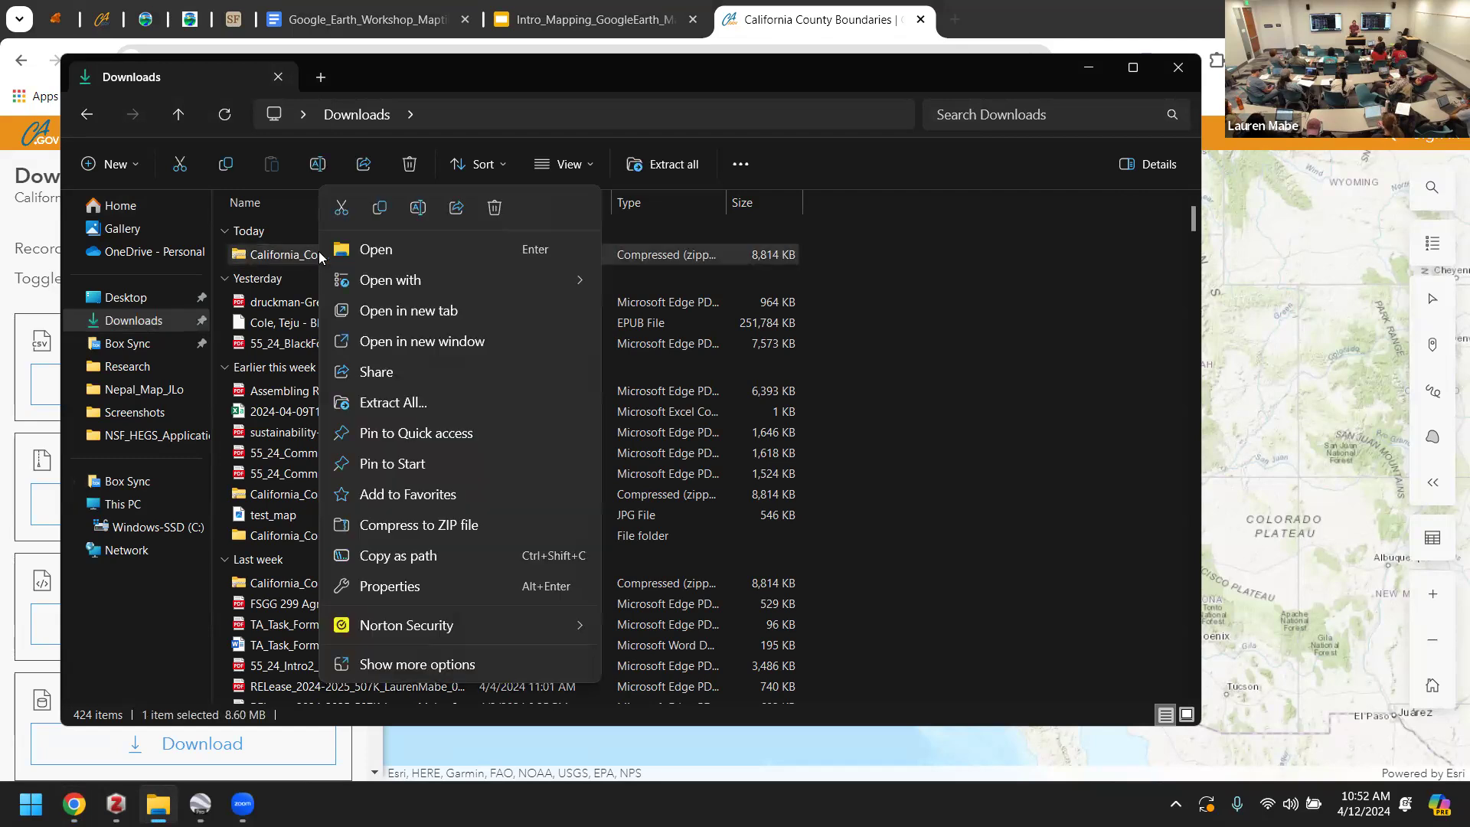
click(409, 404)
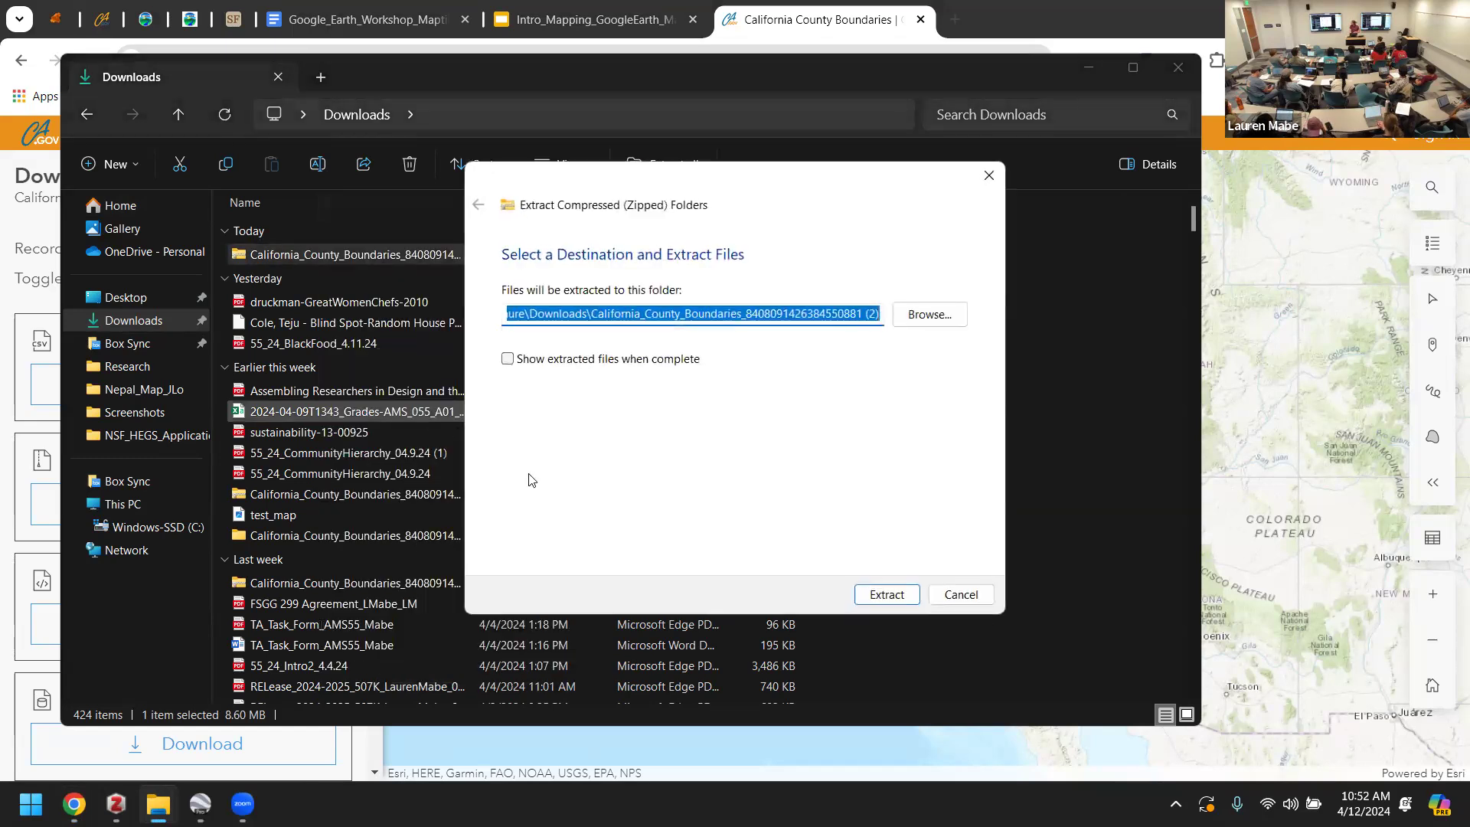
click(873, 594)
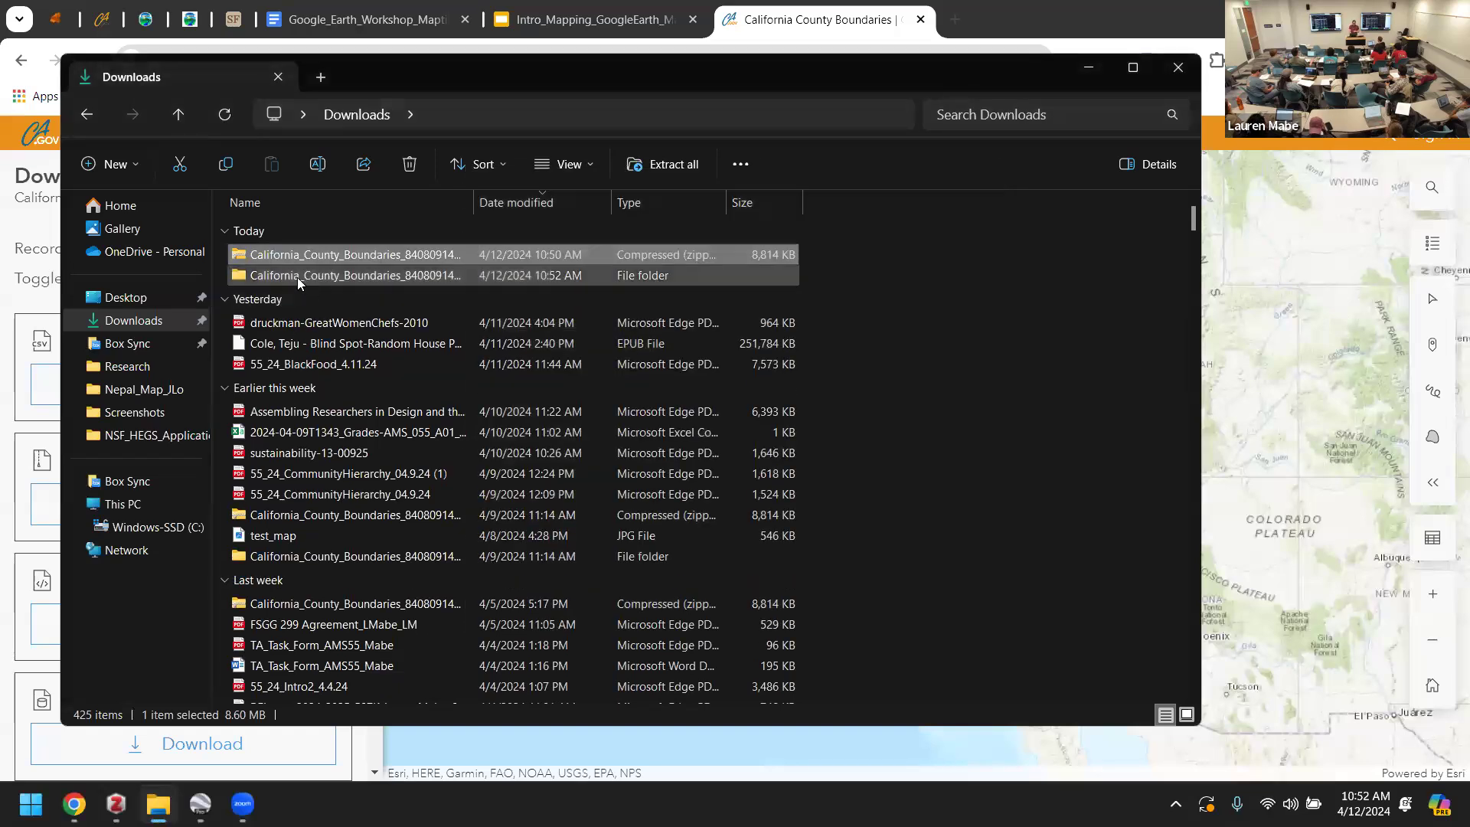
- Examine the files inside the newly extracted California_County_Boundaries folder and return to Downloads
click(297, 277)
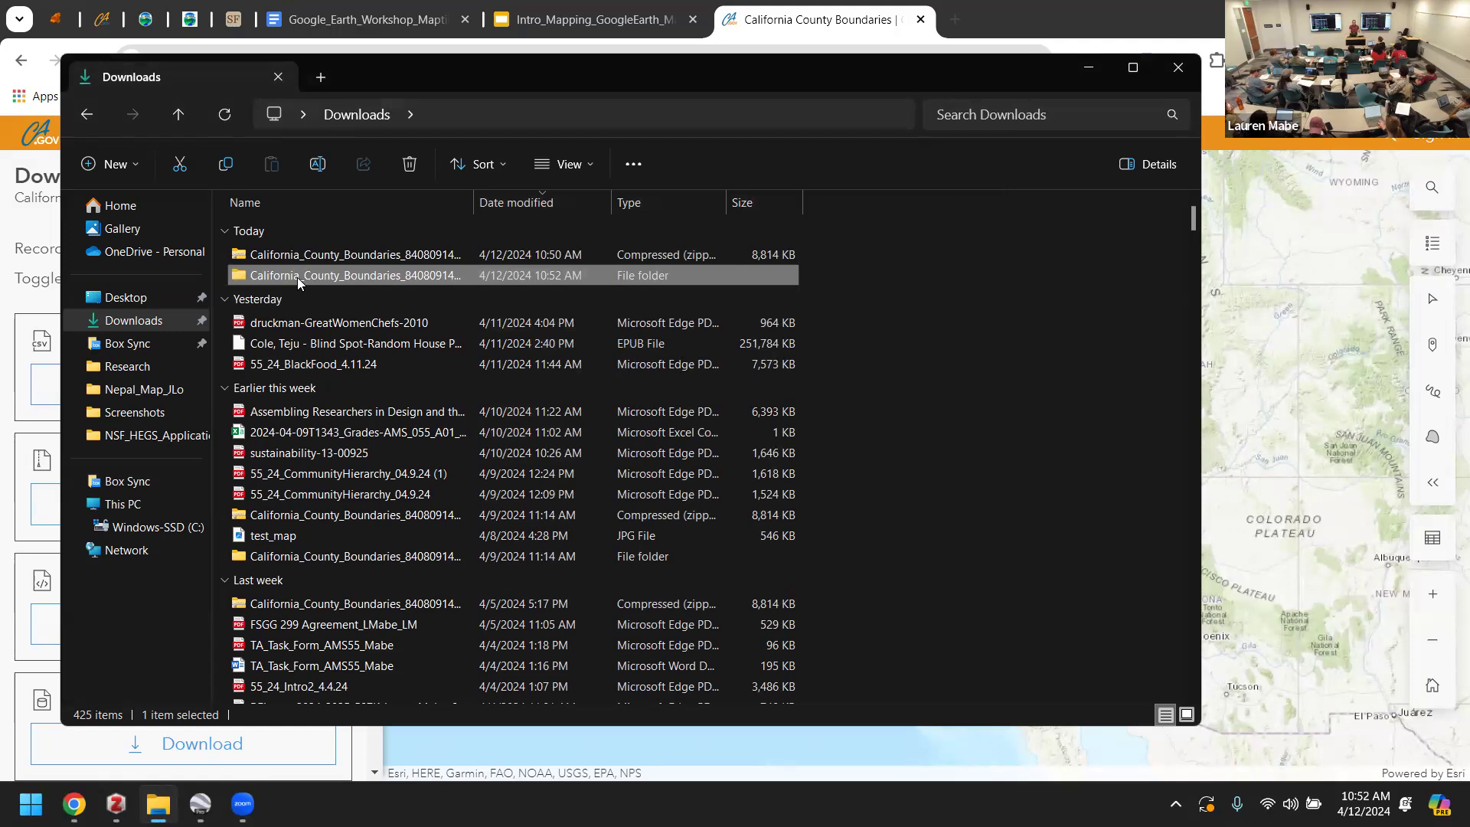
double_click(297, 277)
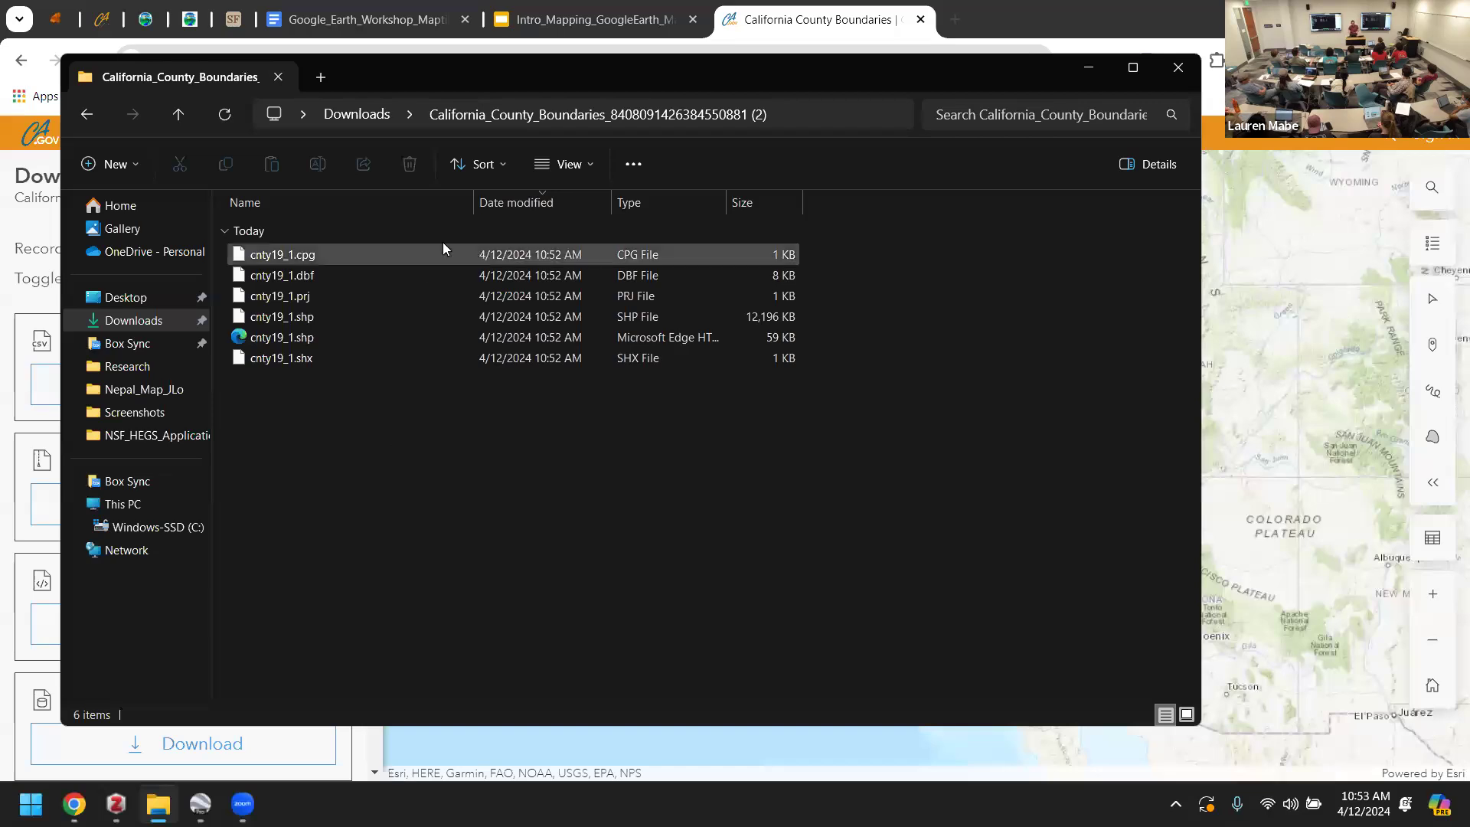
click(364, 118)
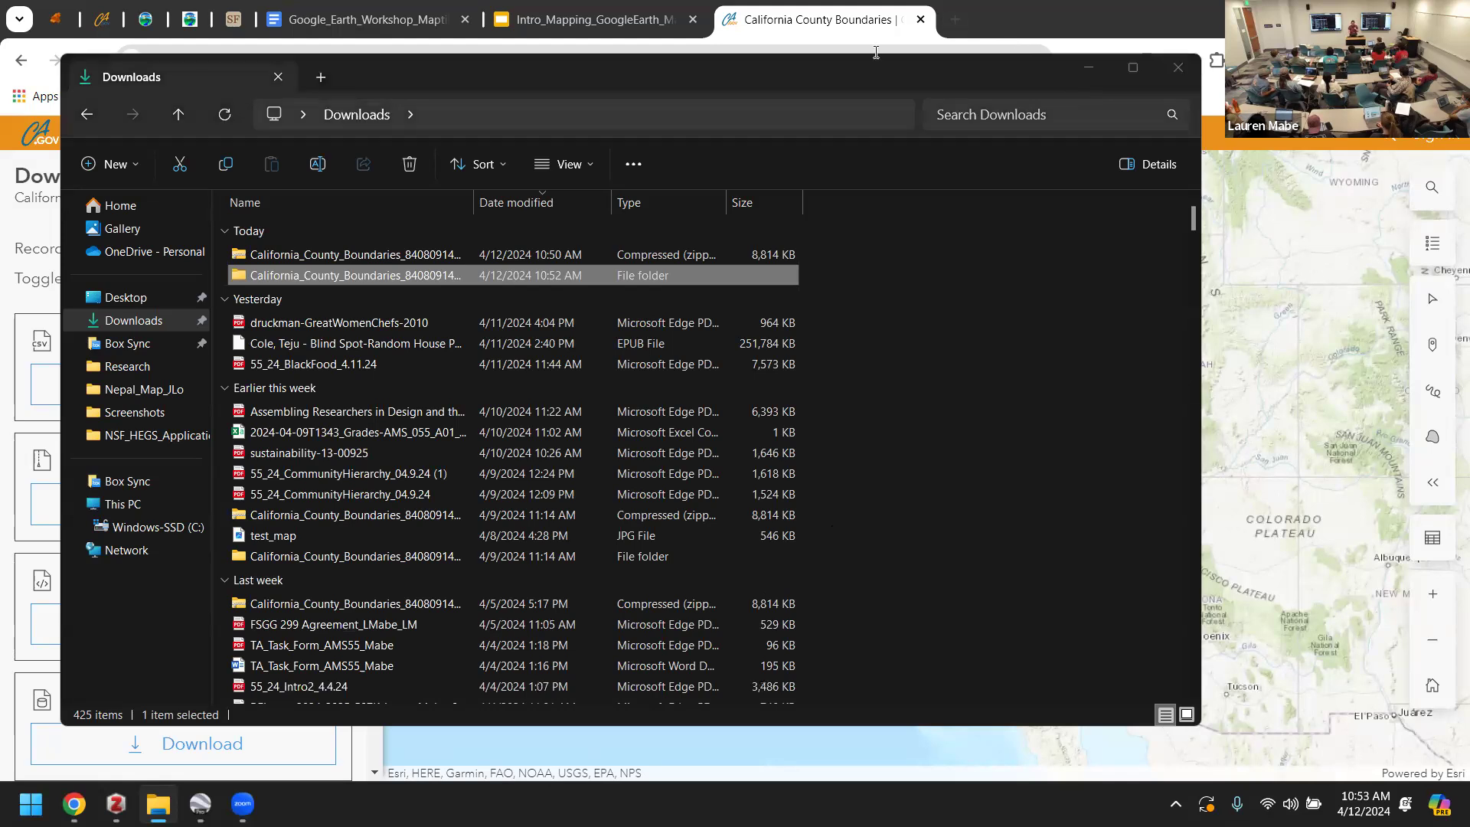
- Minimize File Explorer, return to the presentation in Chrome and open slide 19, Import Outside Data to Google Earth Pro
click(1076, 72)
click(586, 19)
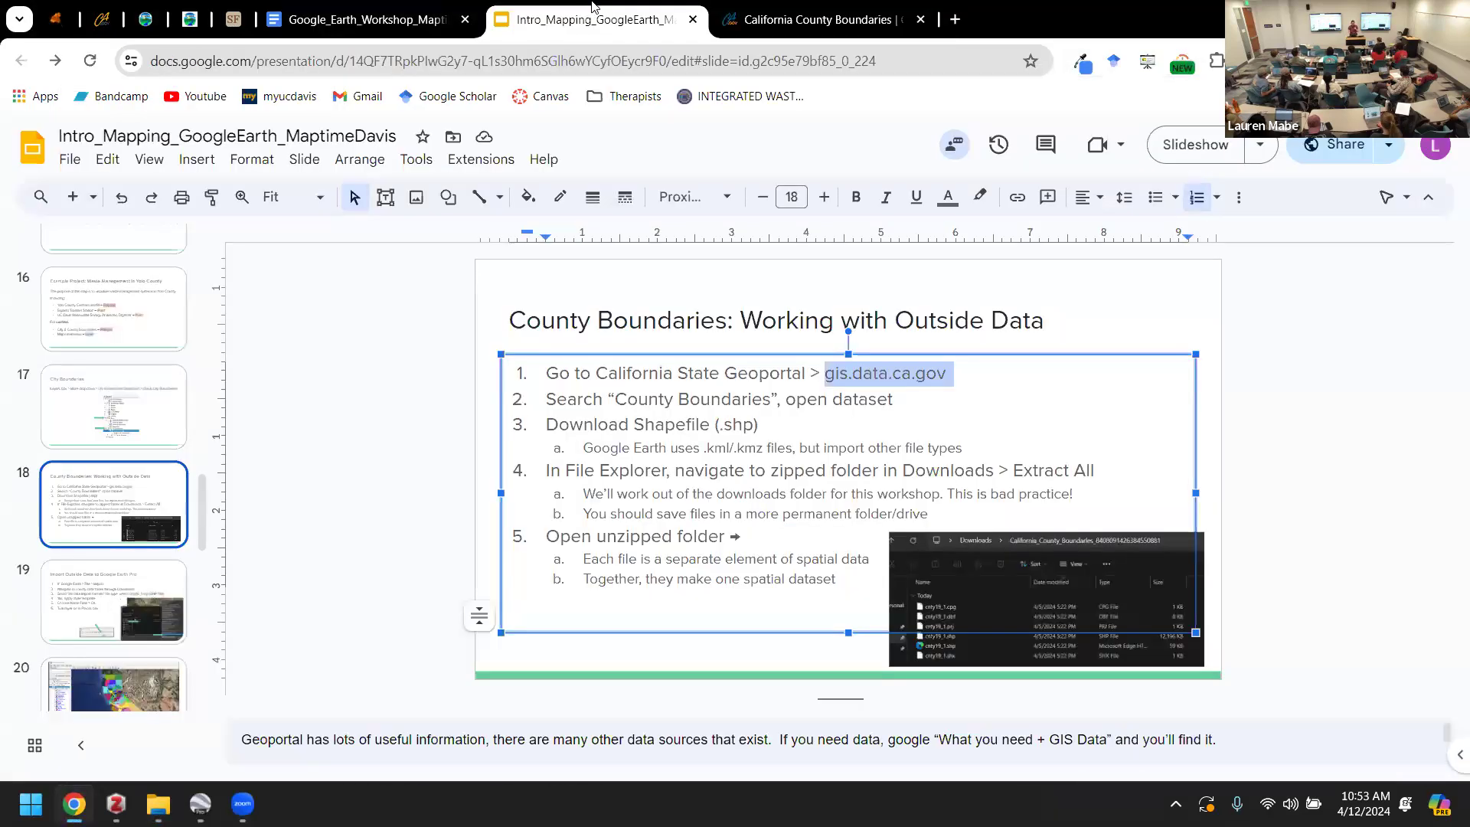
click(411, 504)
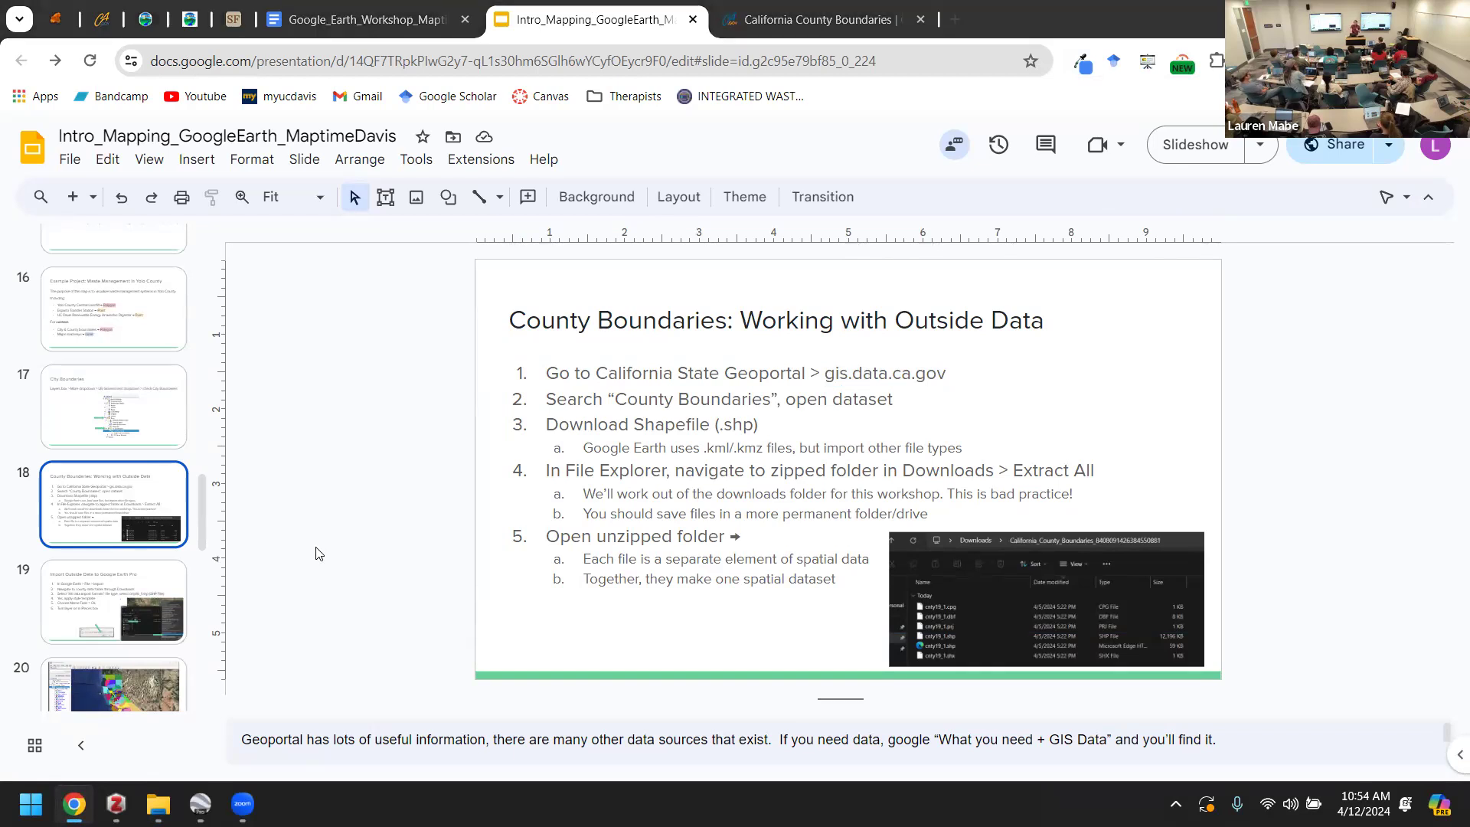
click(143, 591)
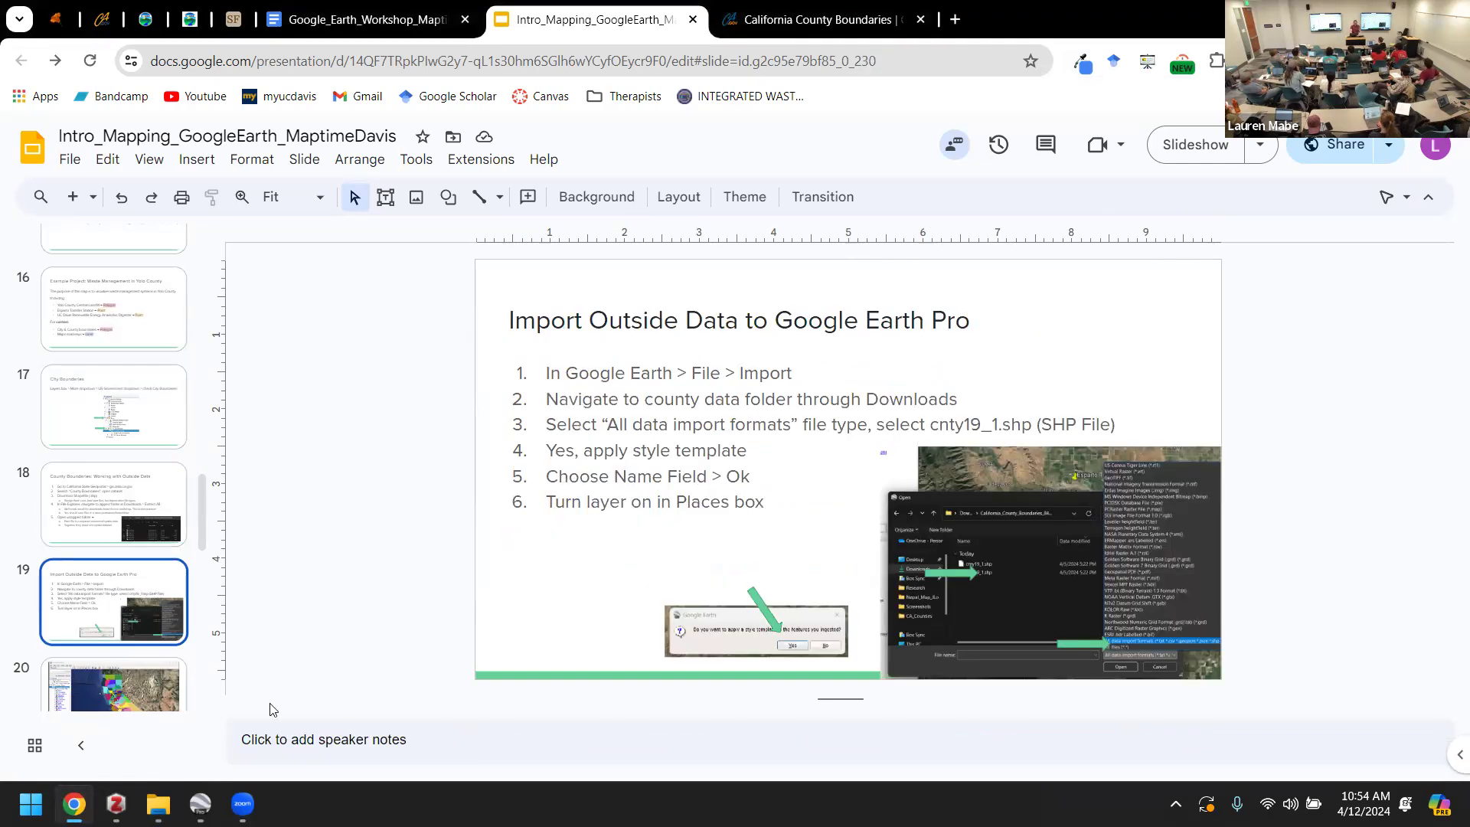
- Switch to Google Earth Pro, start a data import and browse to today's California_County_Boundaries folder in Downloads
click(200, 803)
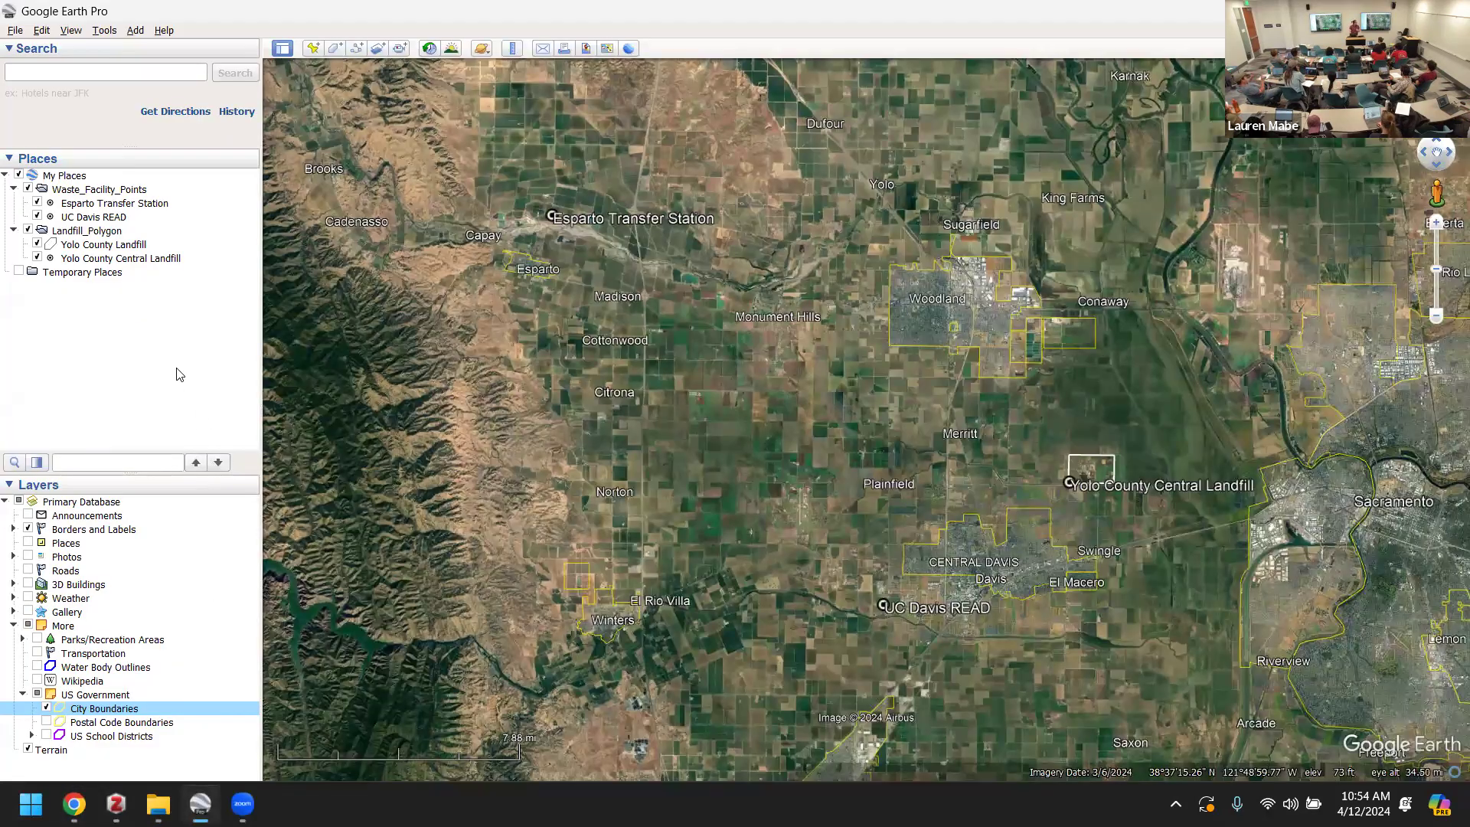
click(19, 31)
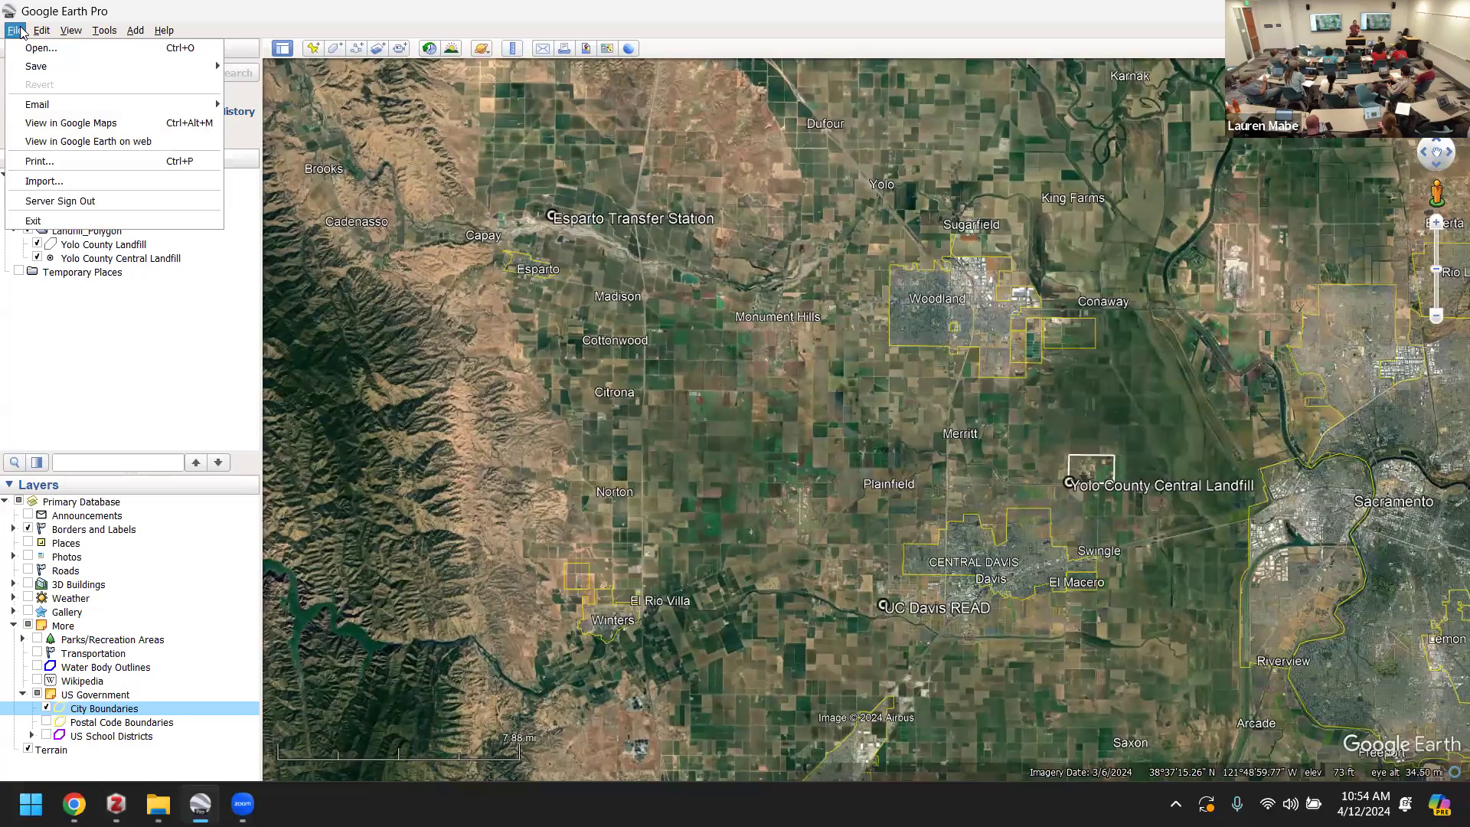
click(63, 181)
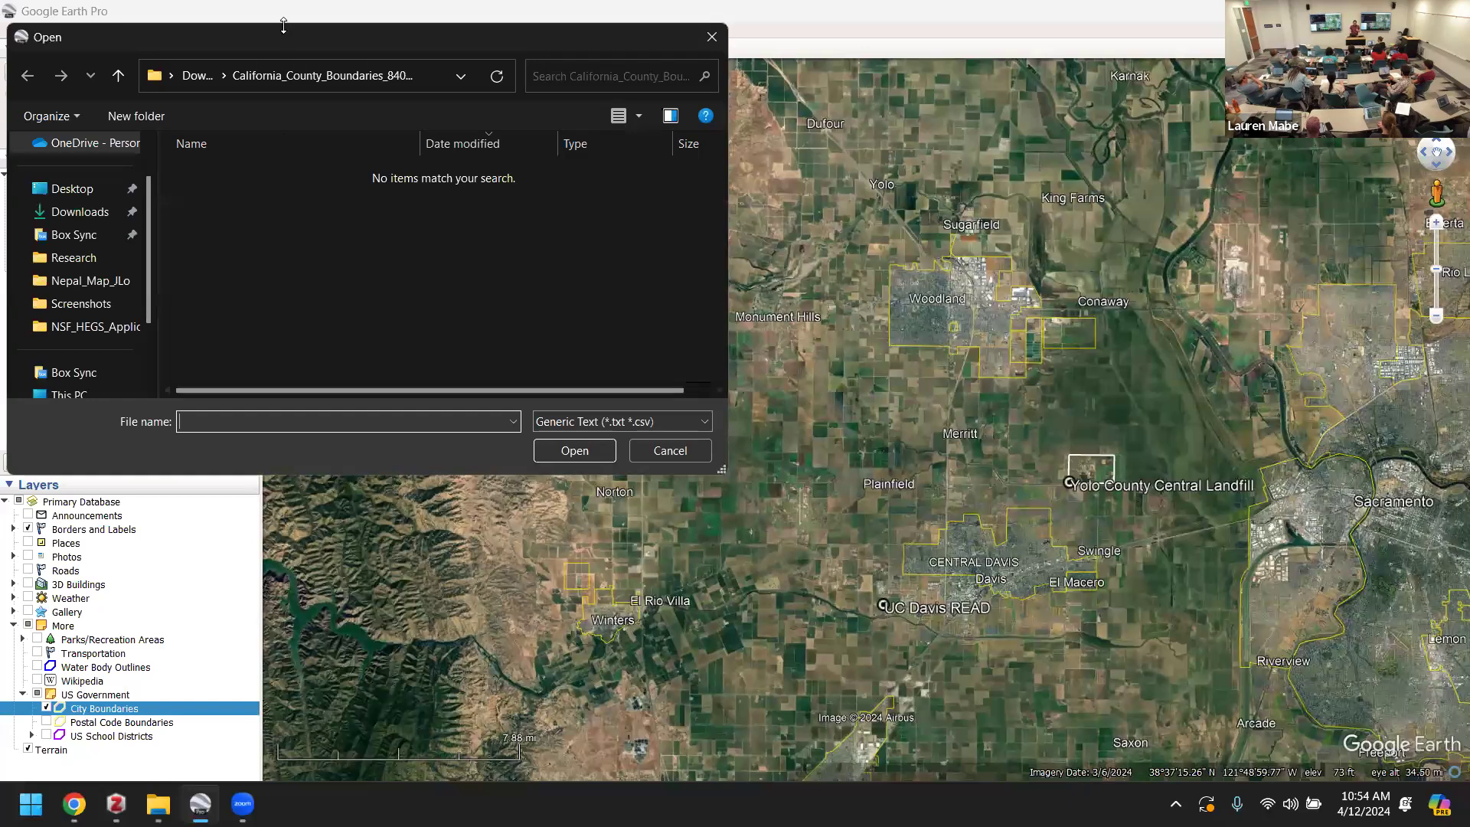
drag(289, 41, 471, 90)
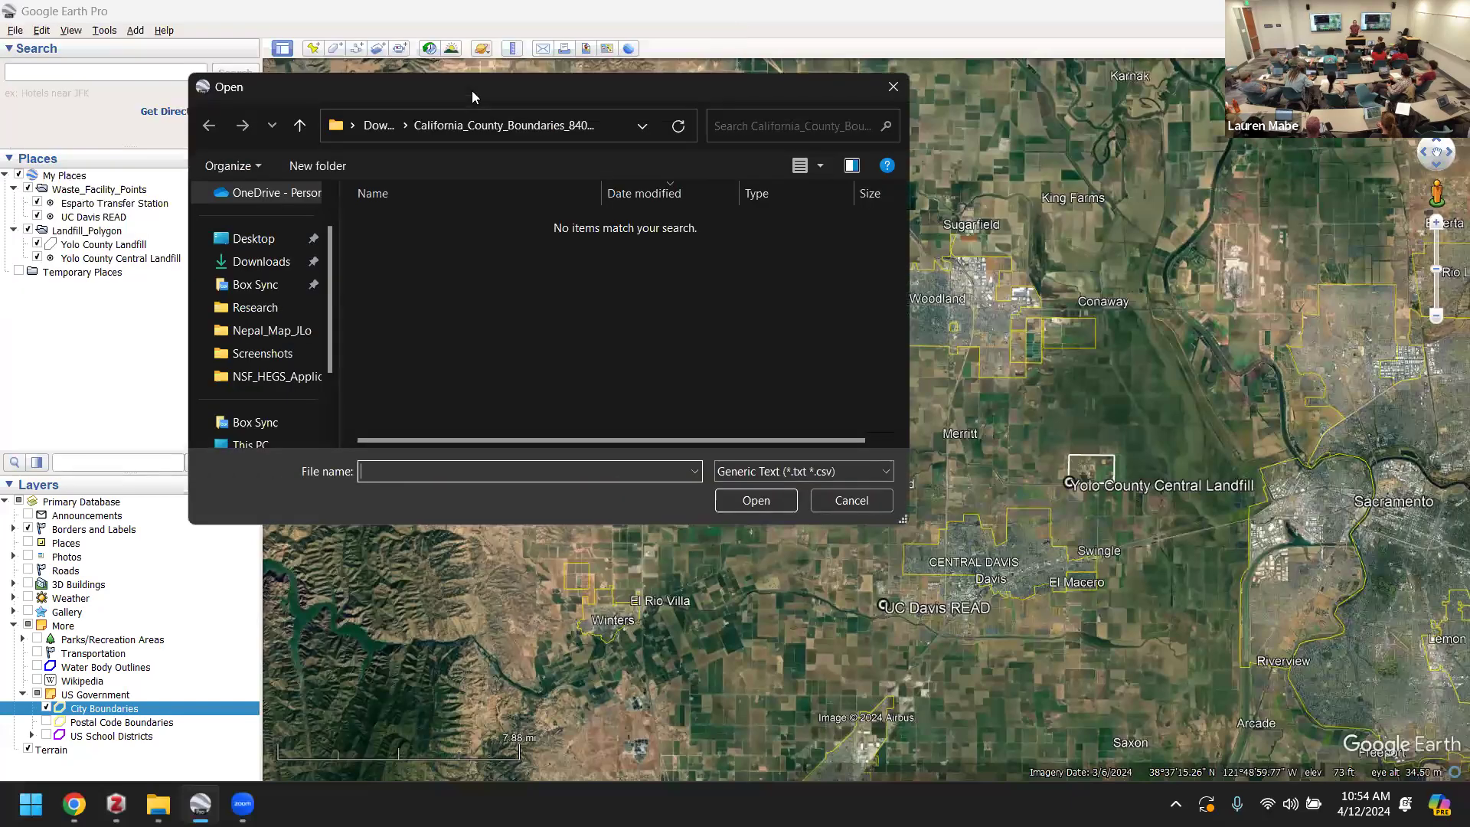
click(270, 264)
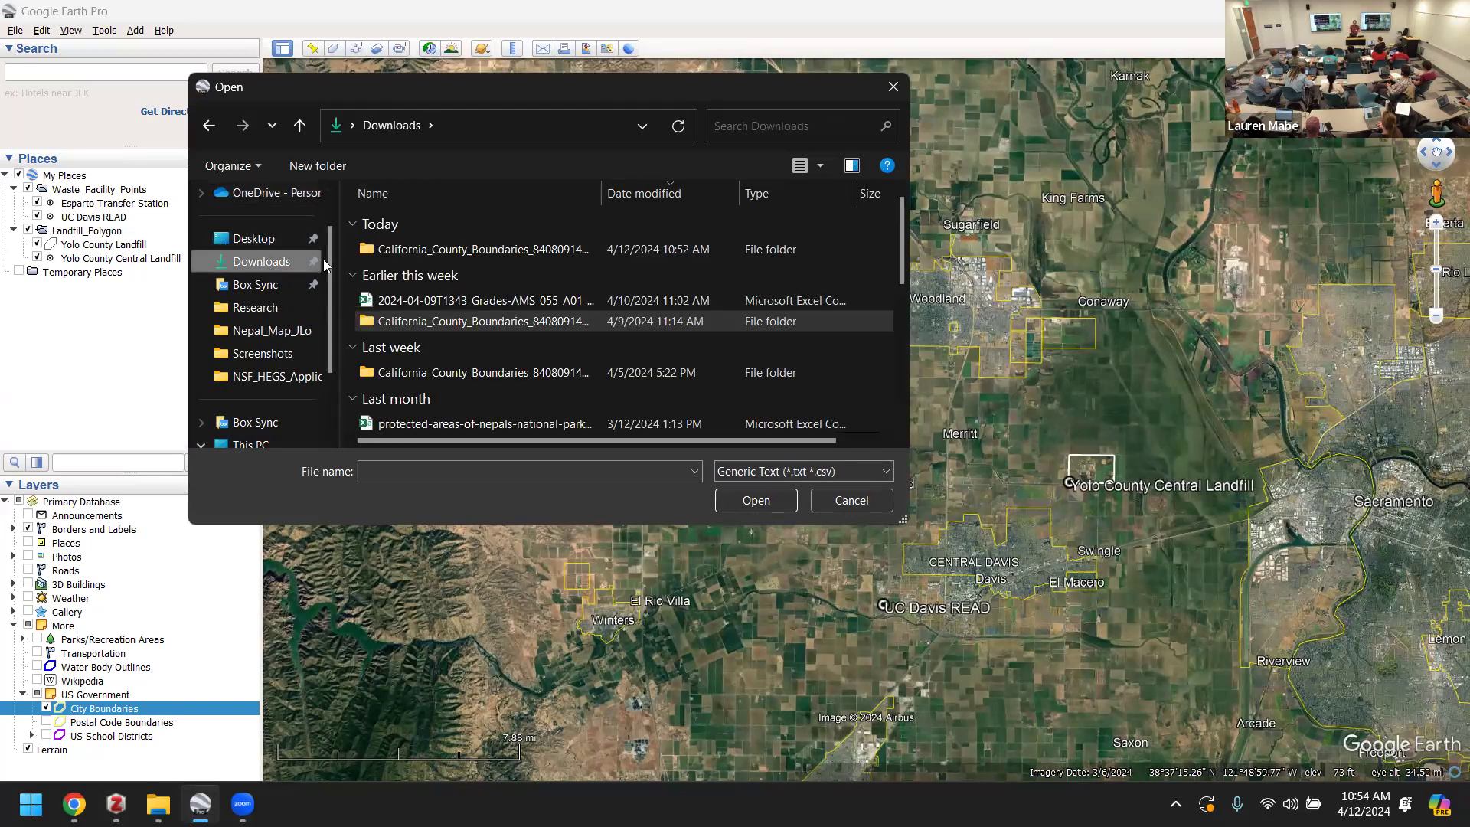
click(413, 251)
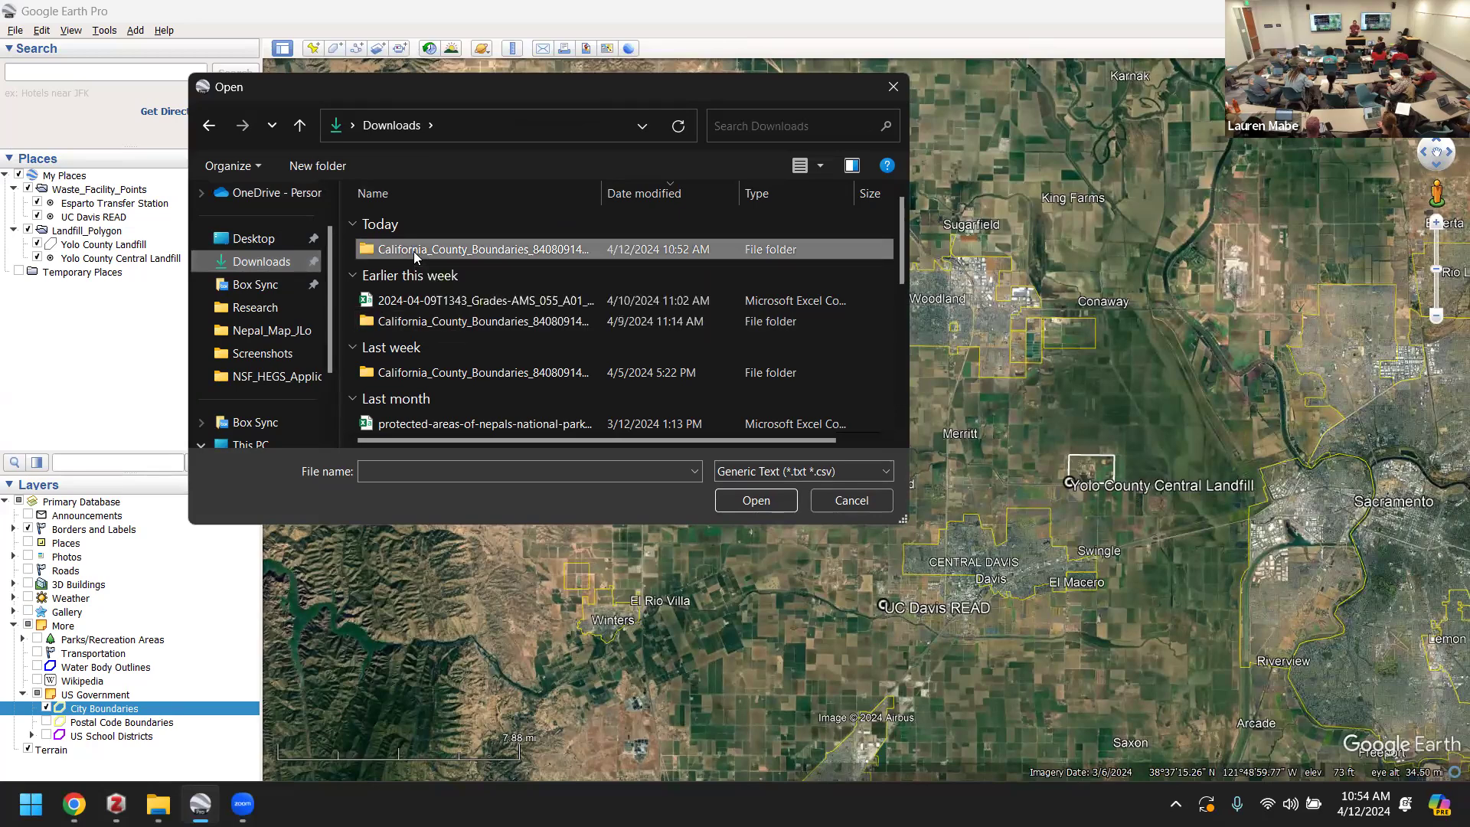
double_click(414, 253)
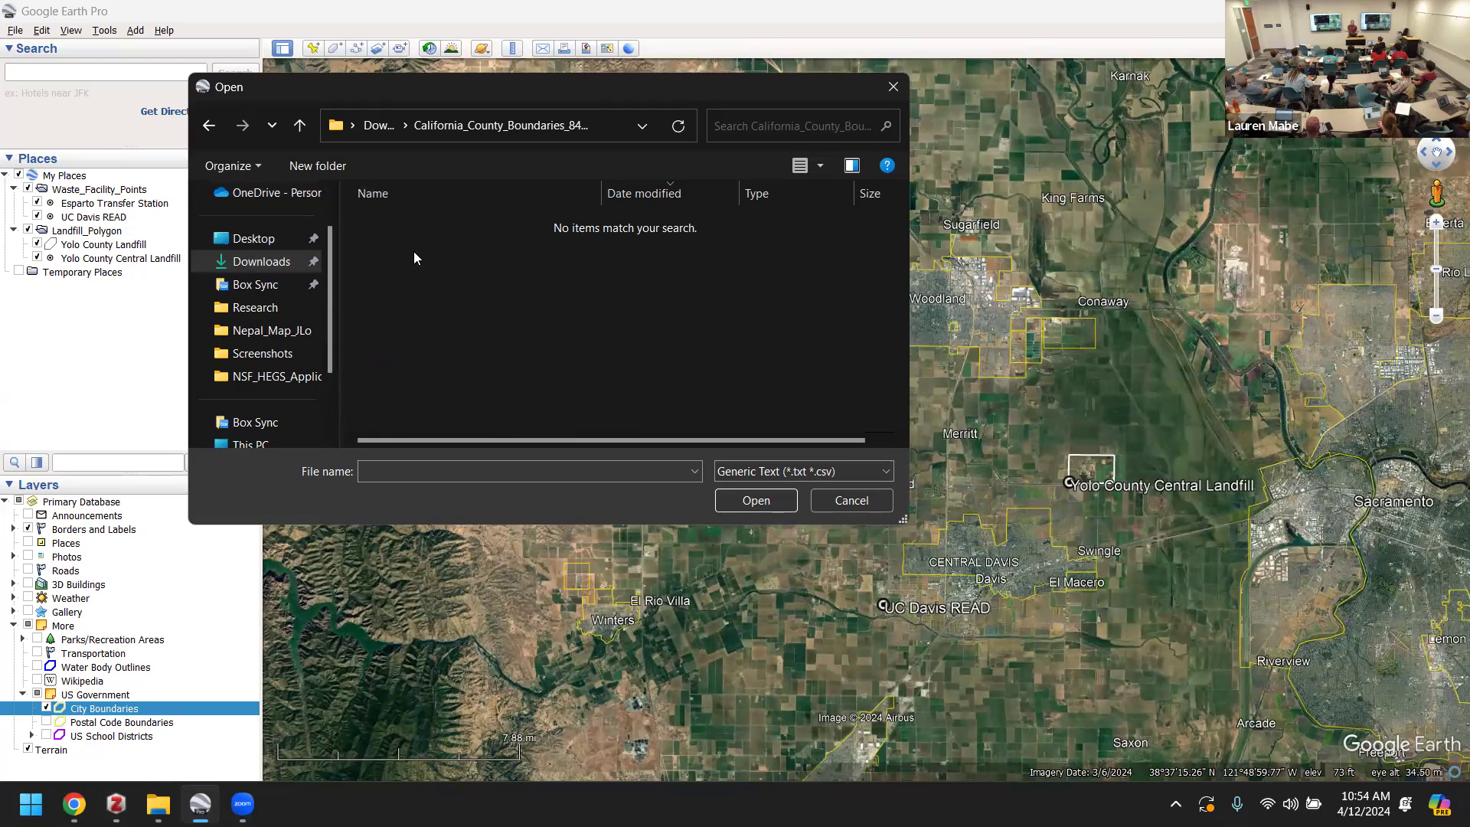
- Set the import file type to All data import formats and open the SHP file cnty19_1.shp
click(732, 470)
scroll(812, 378, down, 2)
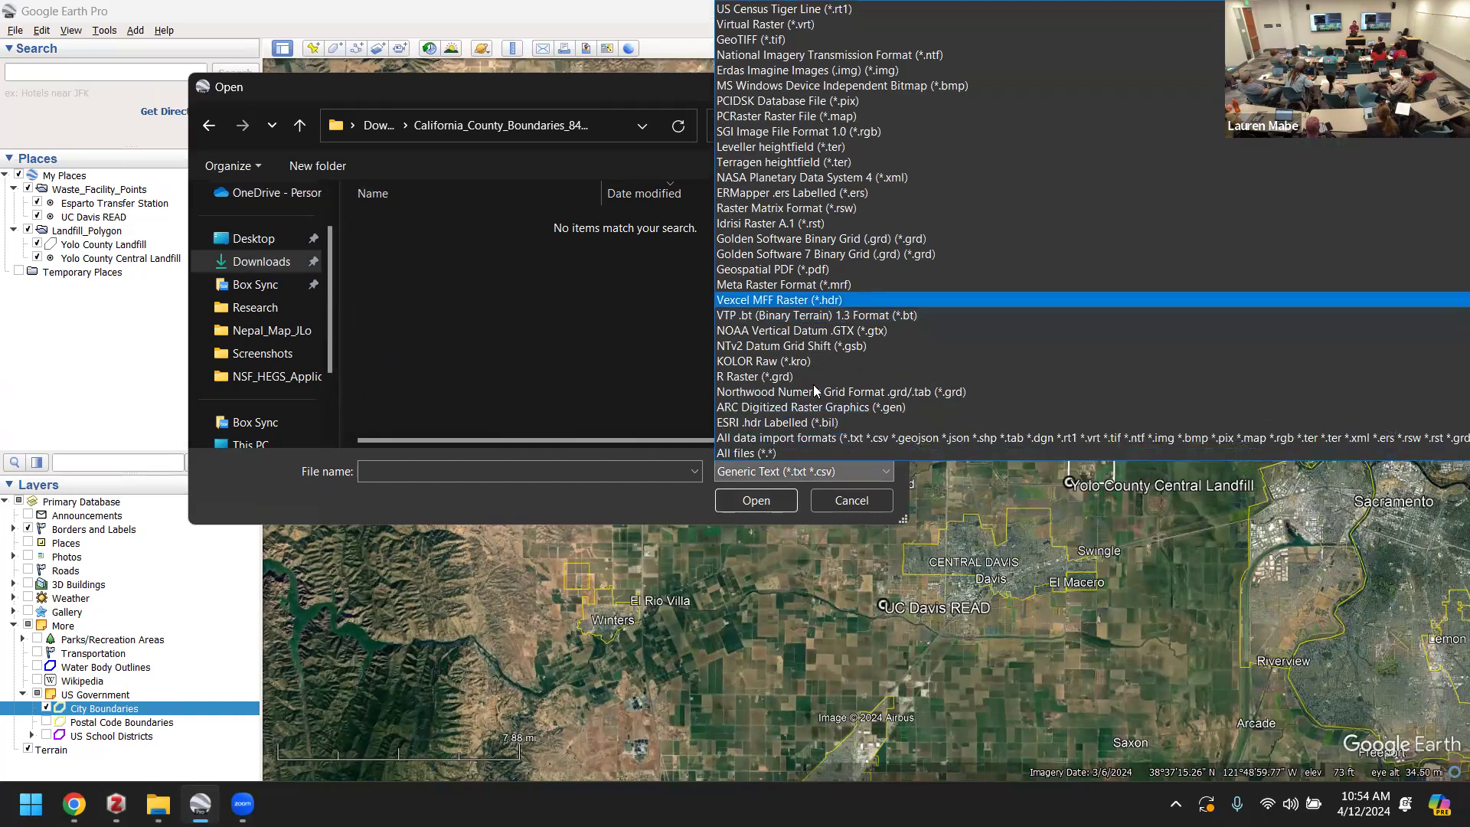
click(810, 438)
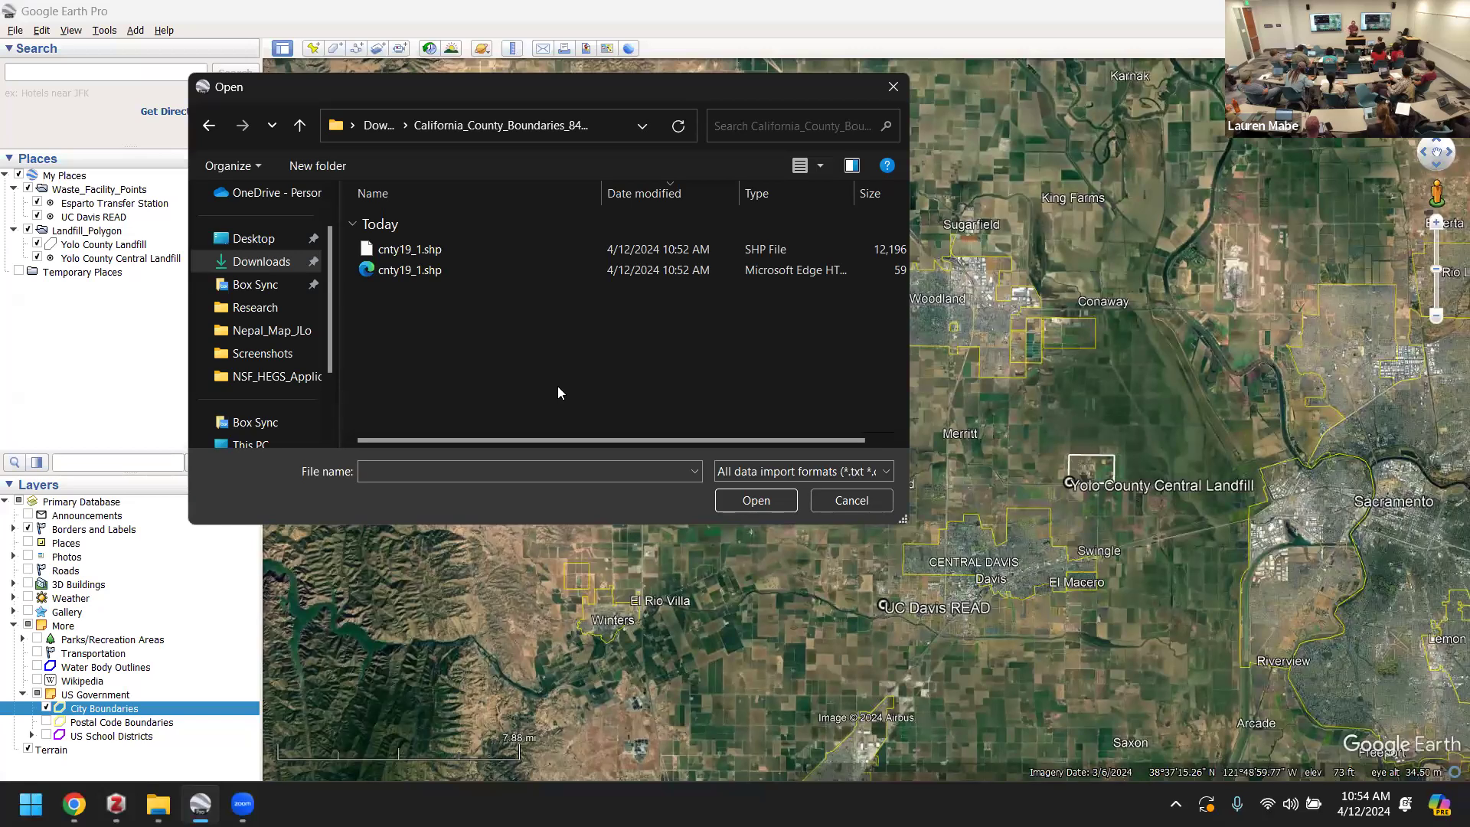
click(729, 473)
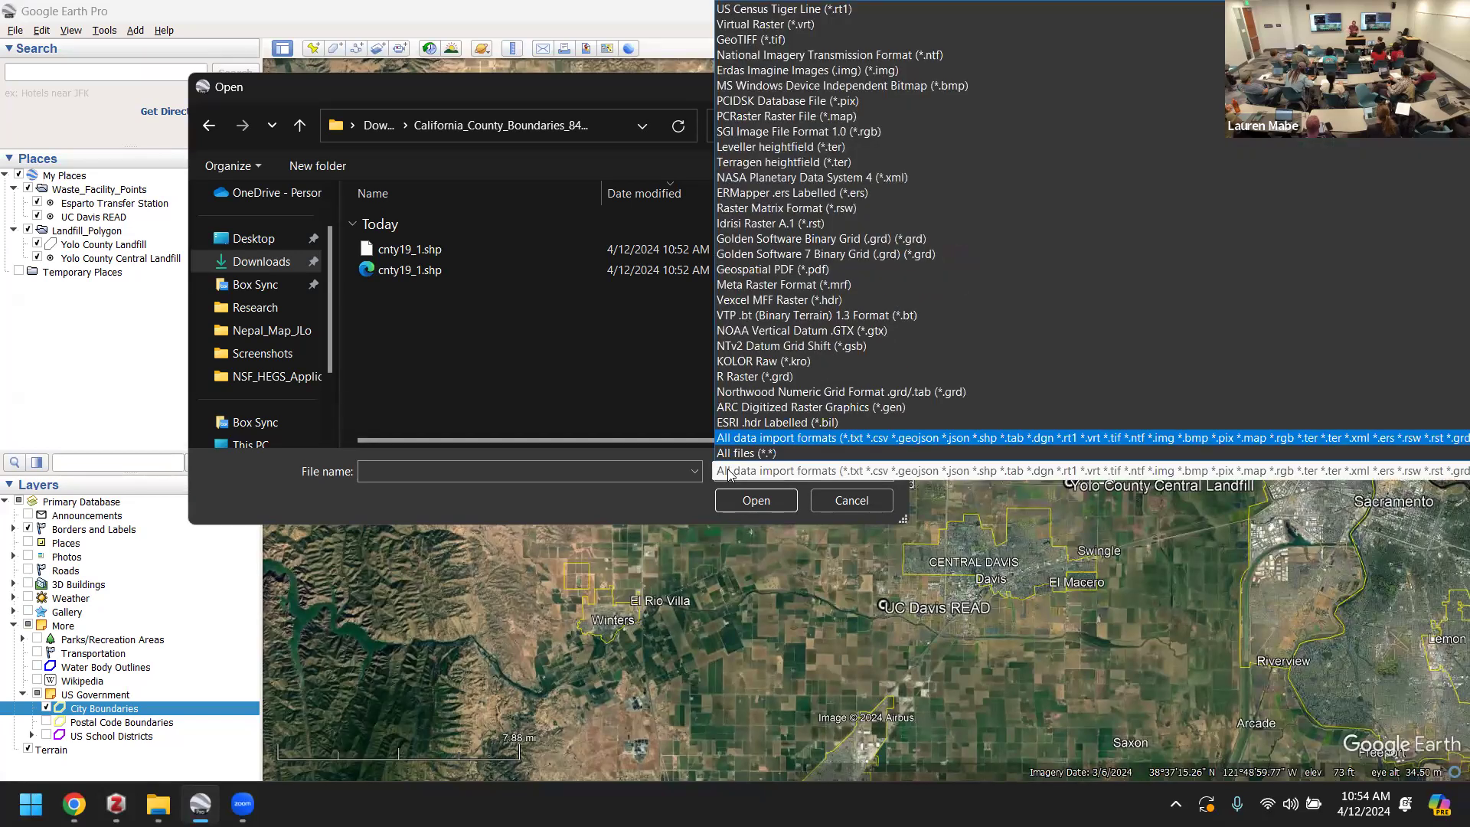
click(622, 415)
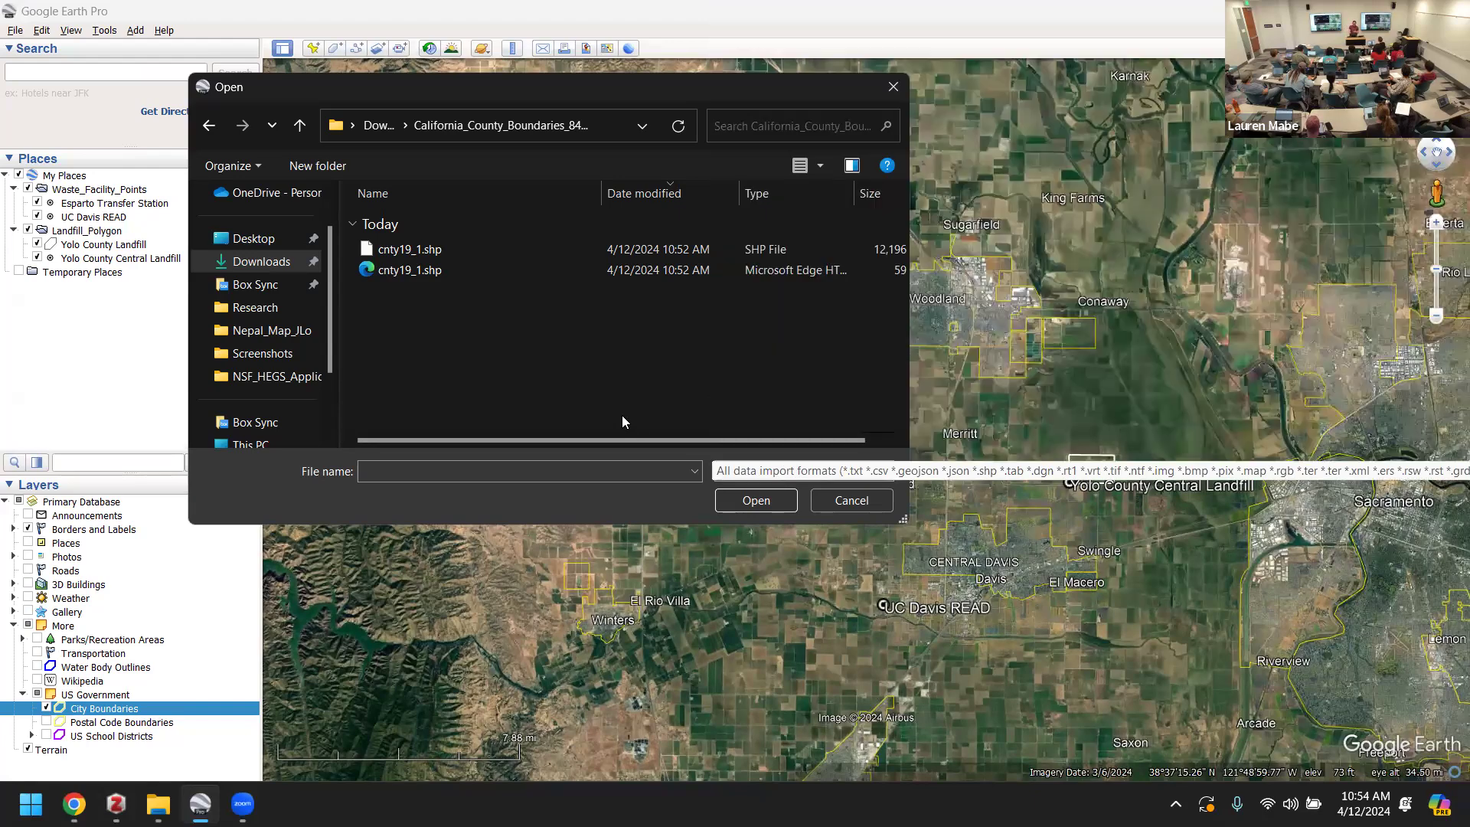
click(722, 468)
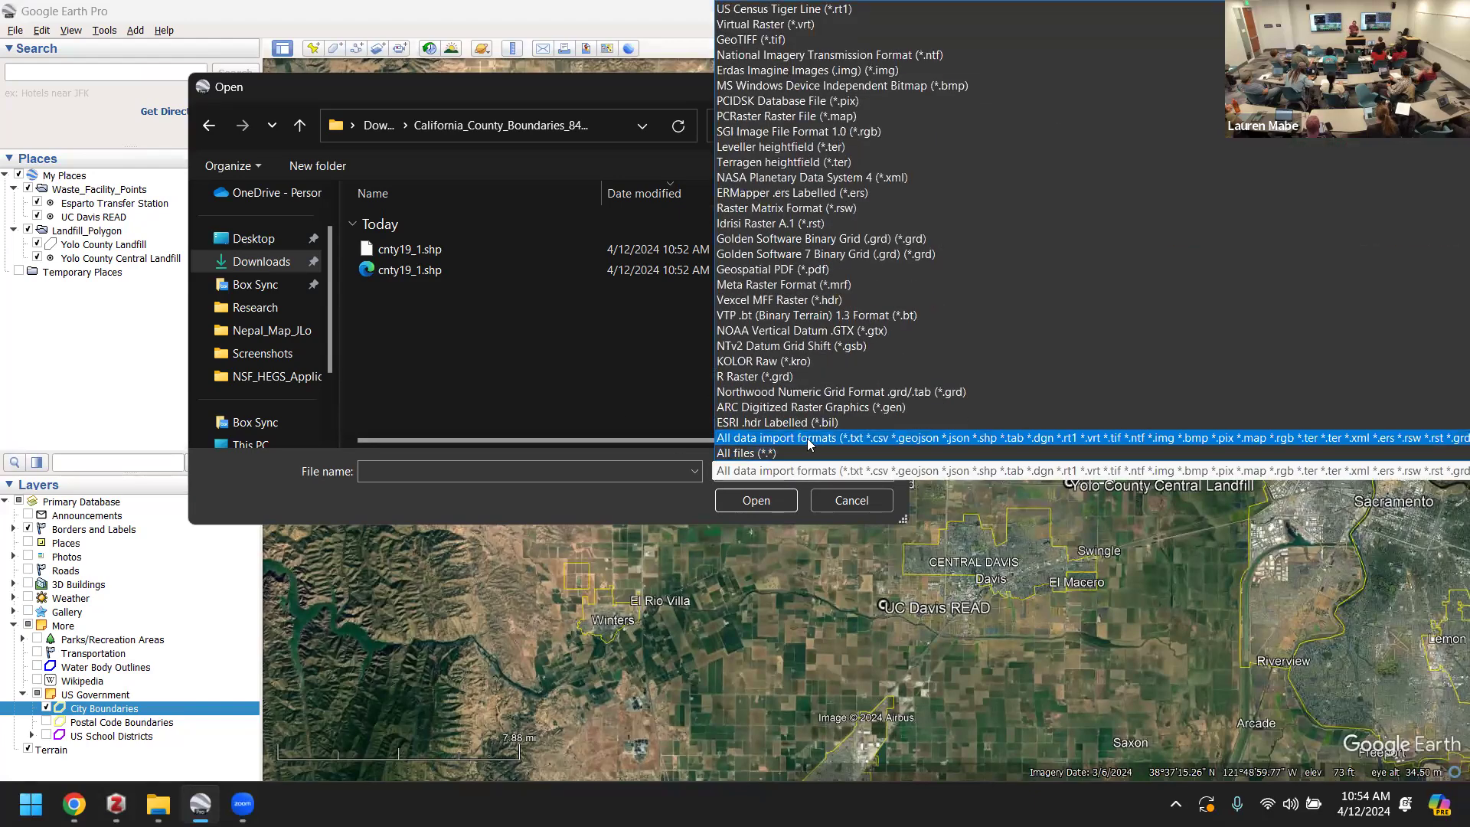
click(598, 382)
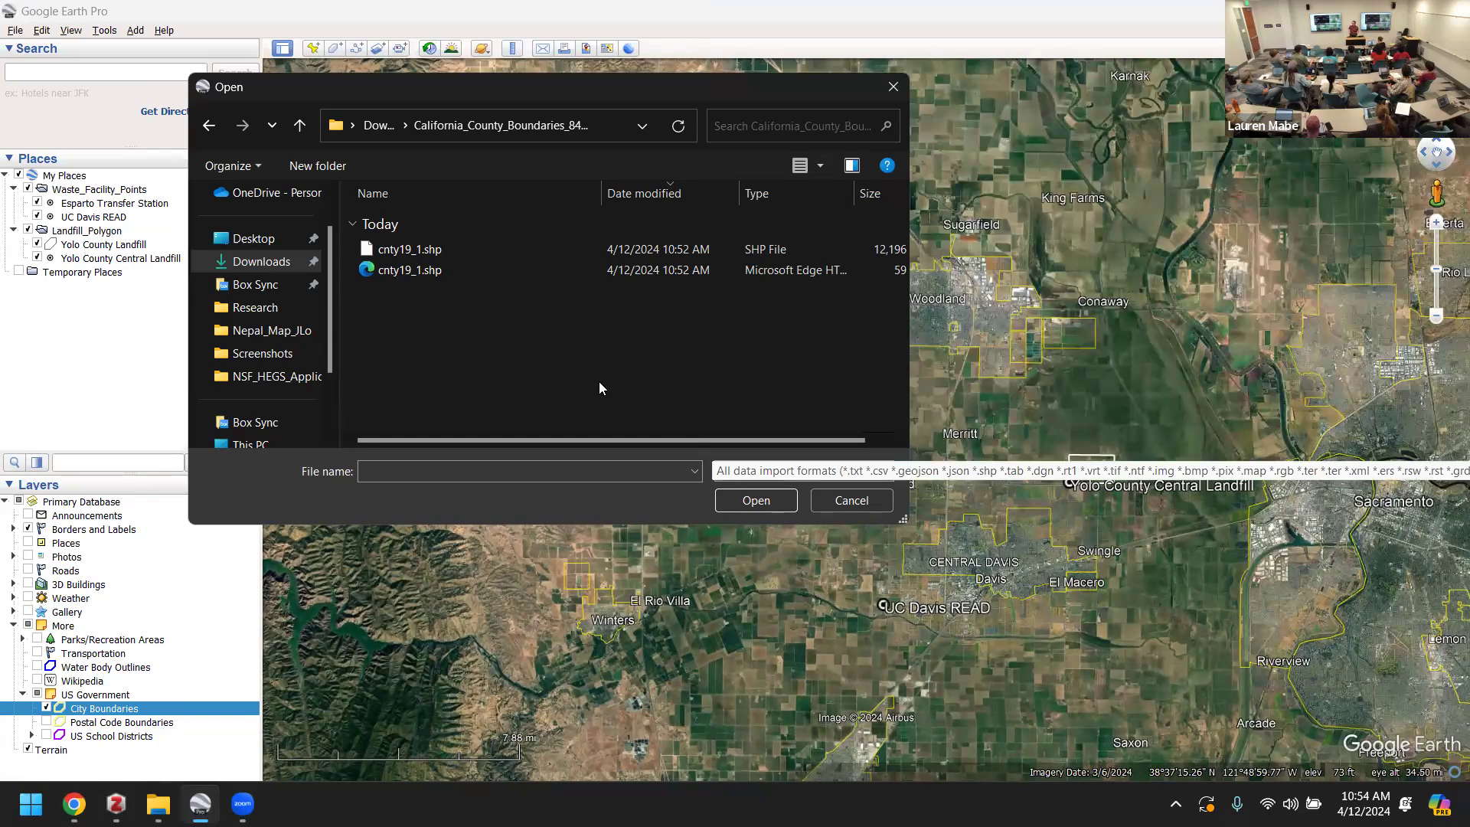
click(439, 253)
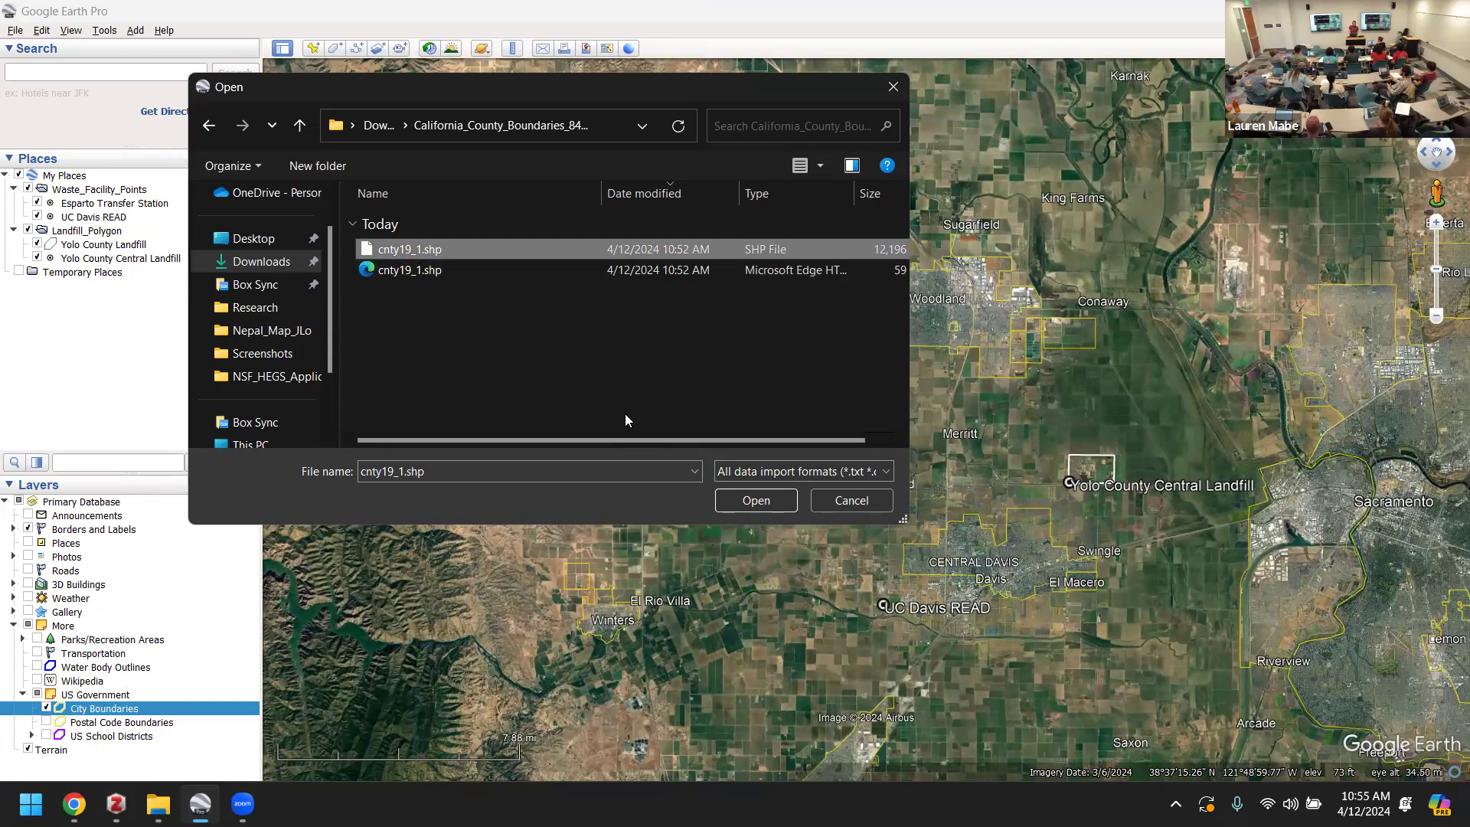
click(742, 502)
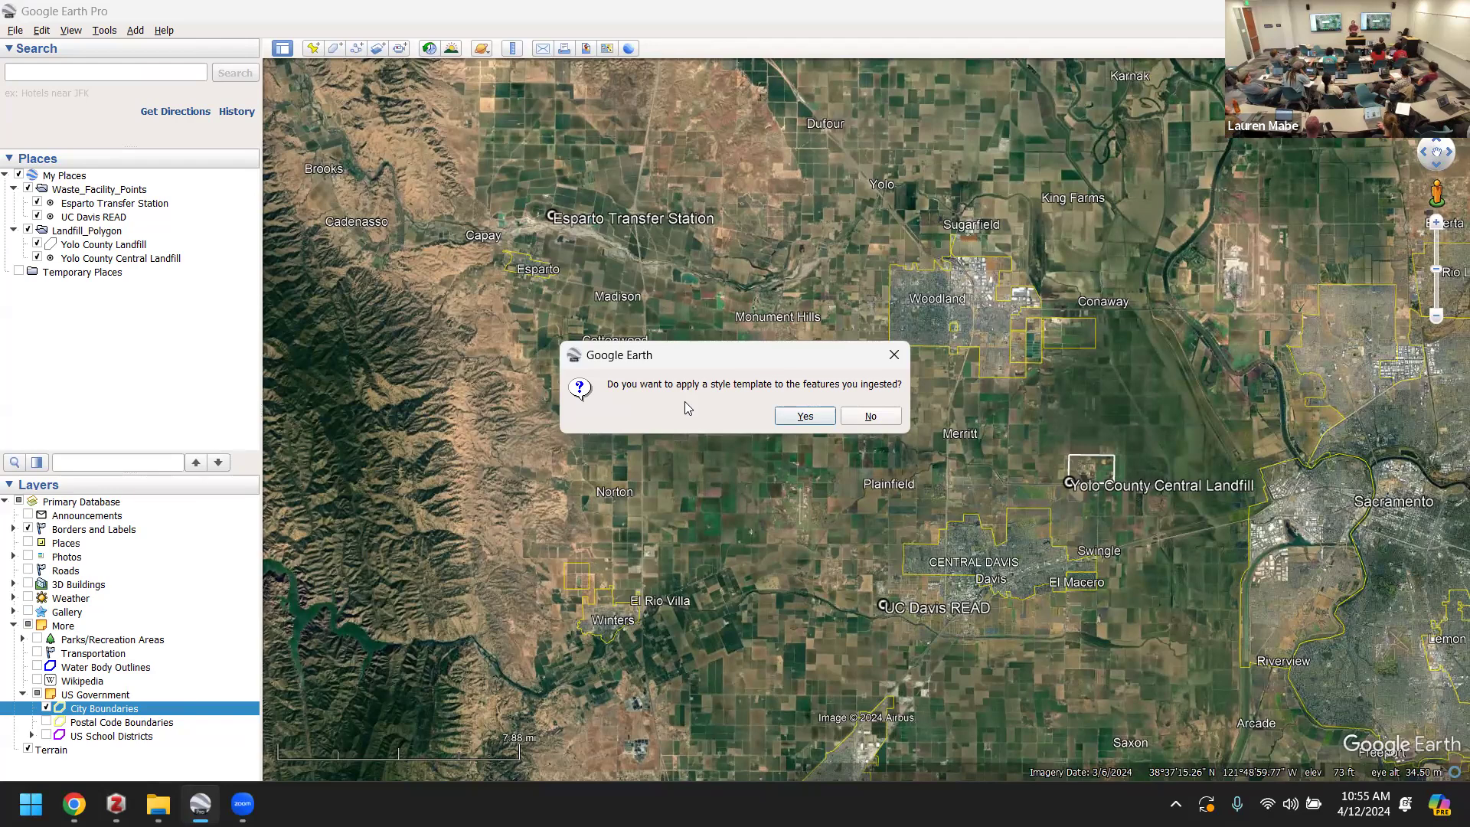
- Apply a new style template with COUNTY_NAM as the name field and save it as cnty19_1, replacing the existing template
click(802, 421)
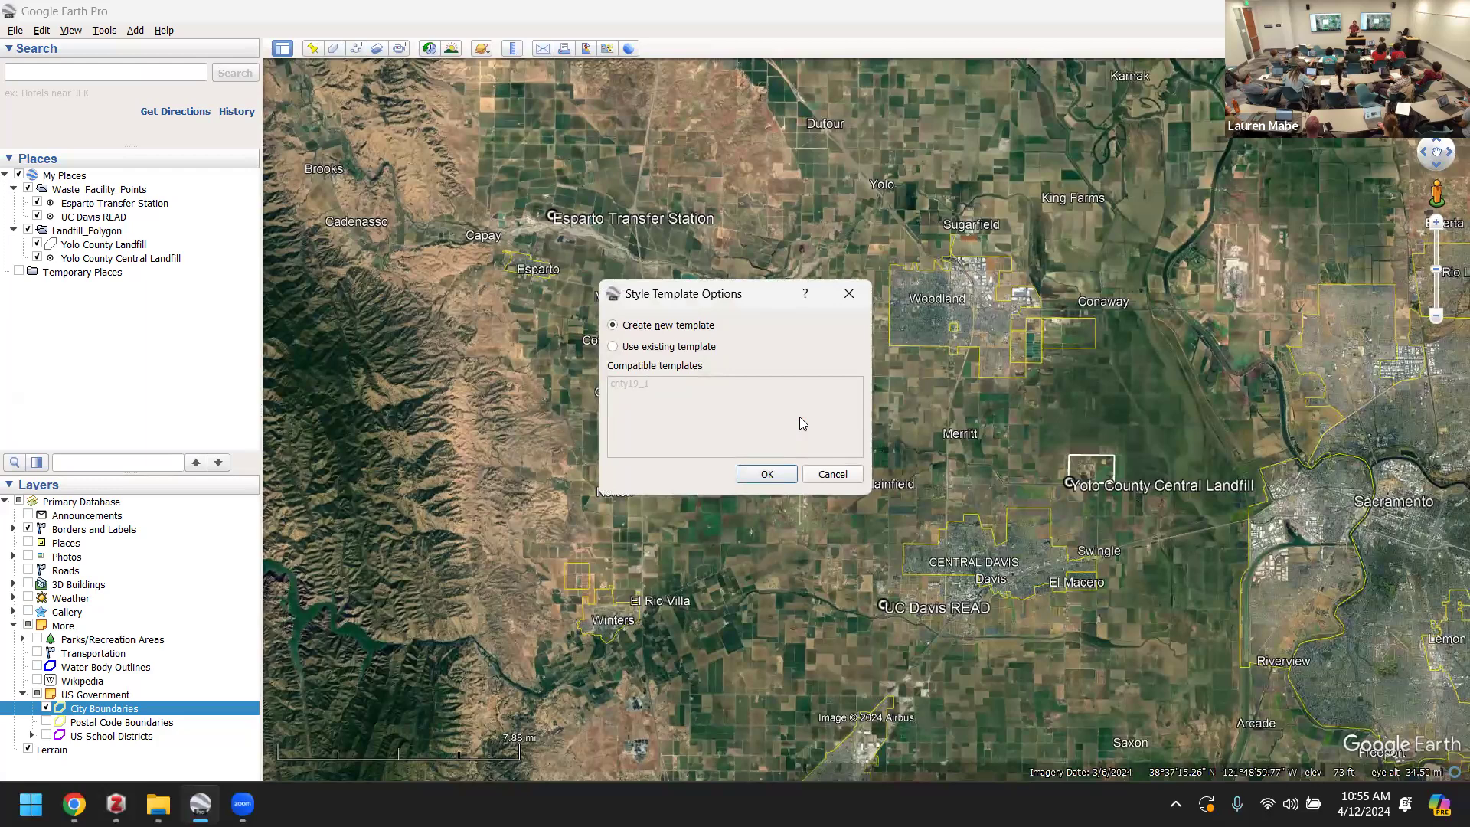
click(766, 474)
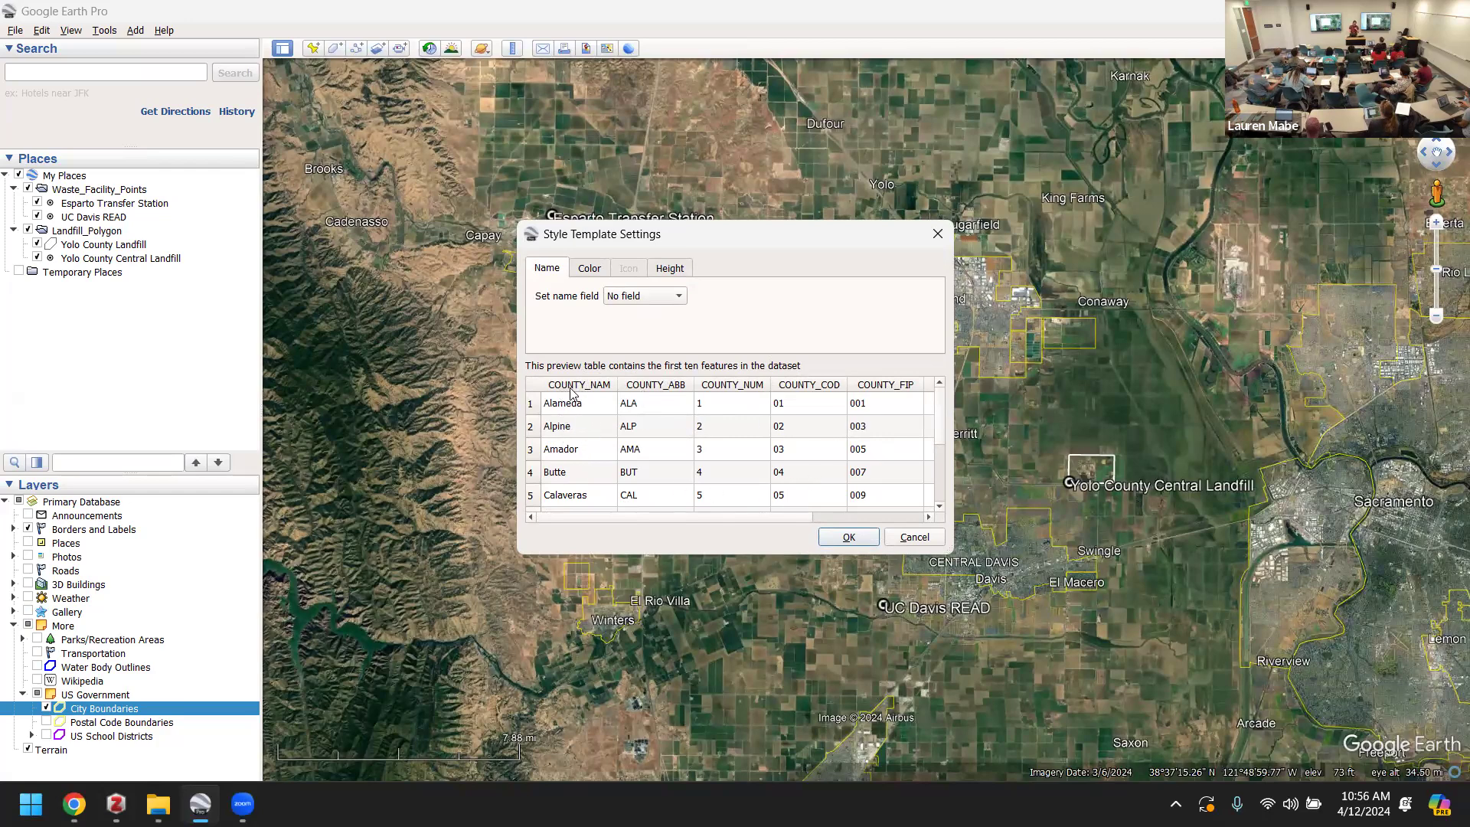
click(641, 299)
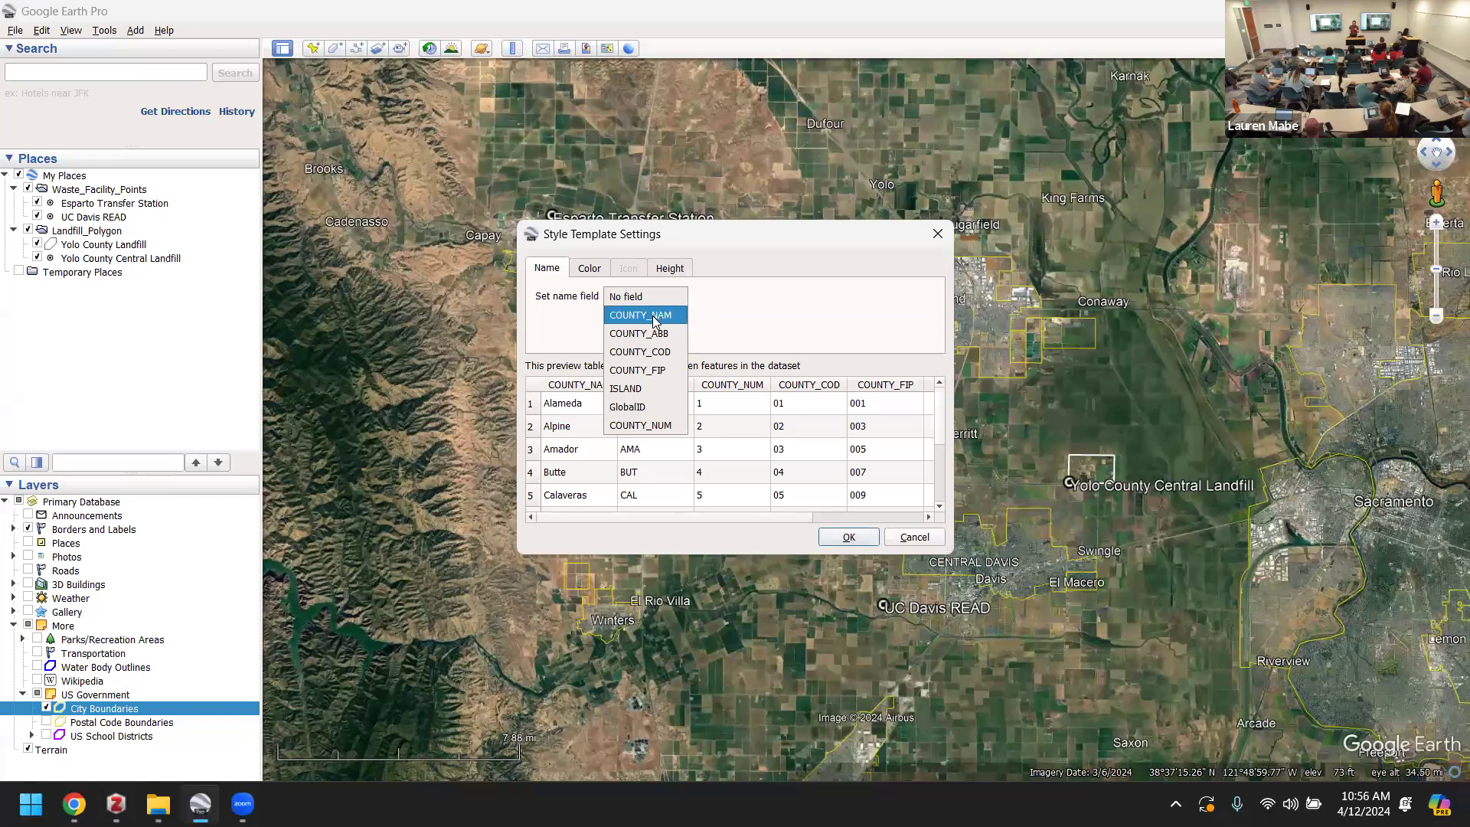
click(654, 315)
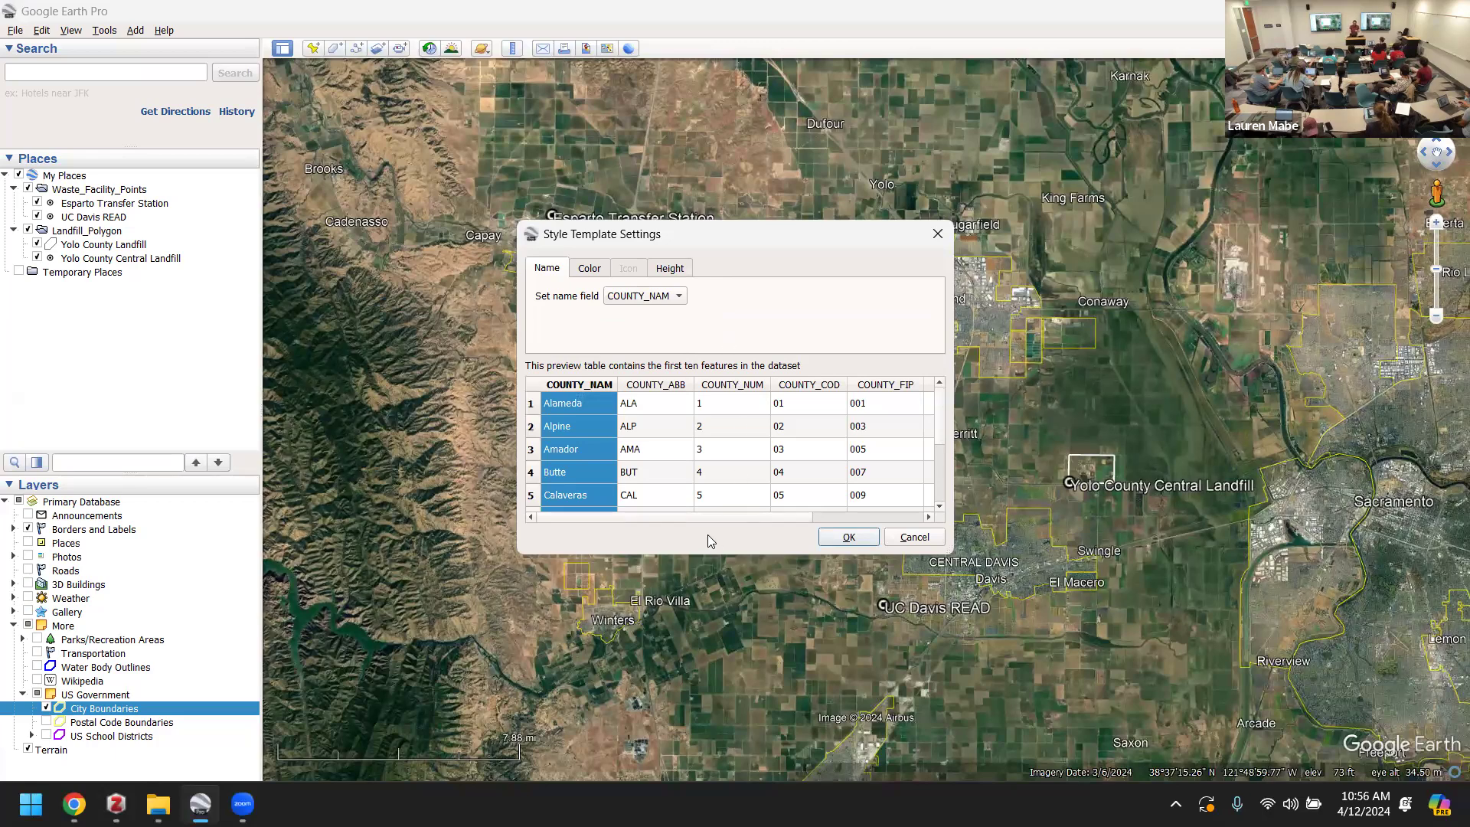
click(833, 539)
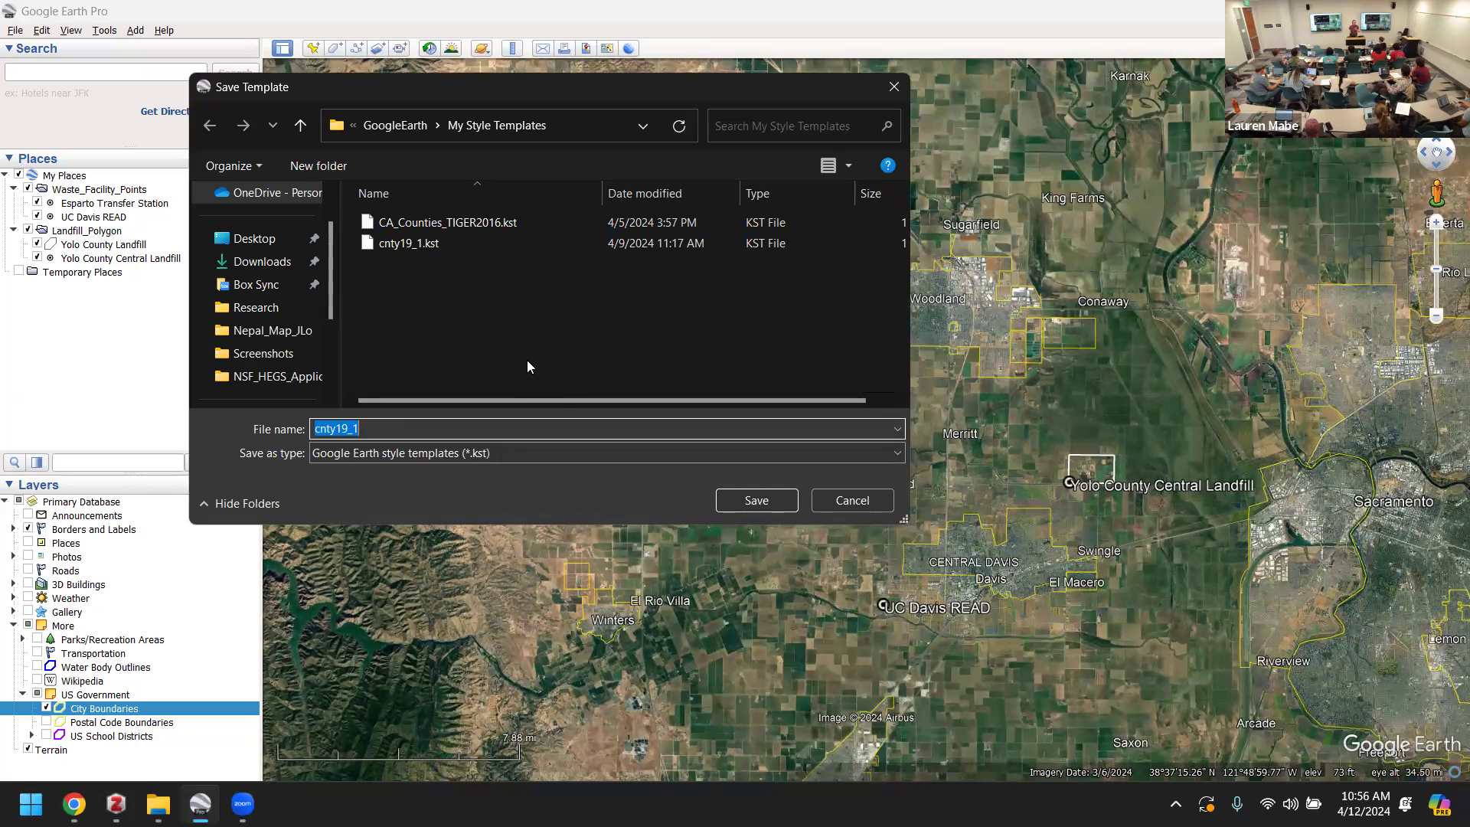
click(753, 504)
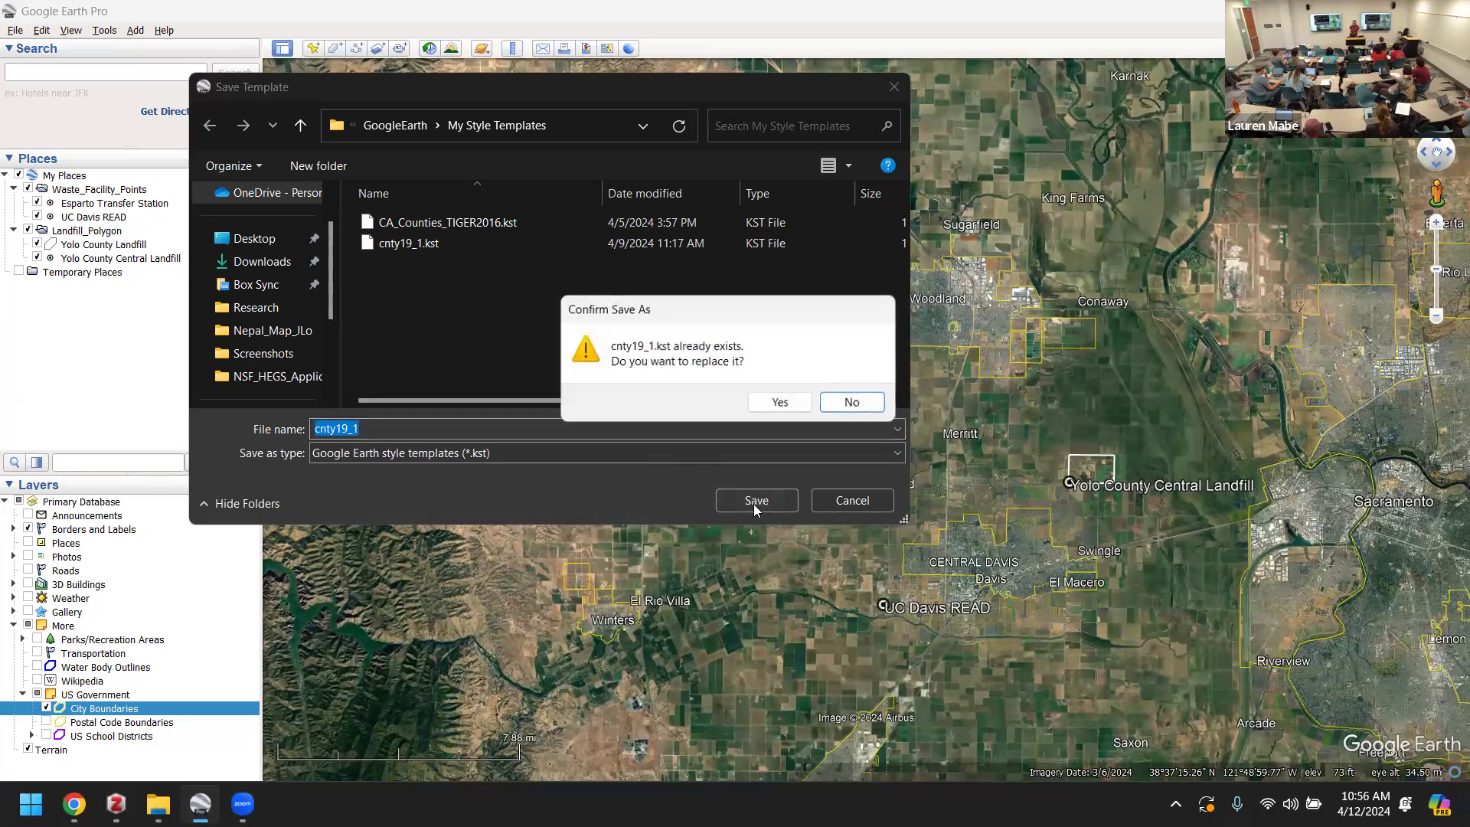
click(766, 403)
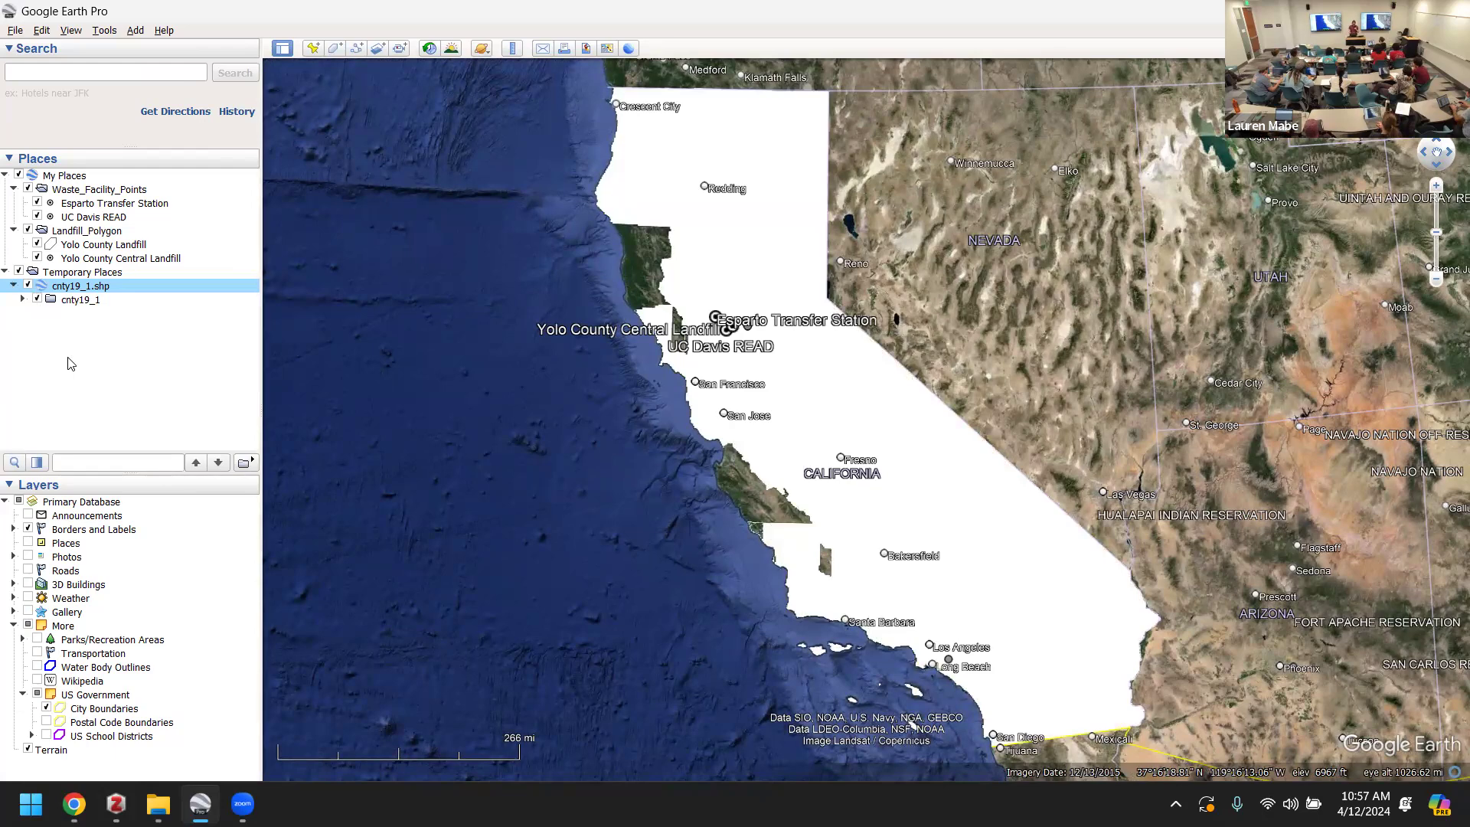
- Expand the cnty19_1 folder, examine the imported counties around Yolo County and view the attributes of Alpine
click(22, 299)
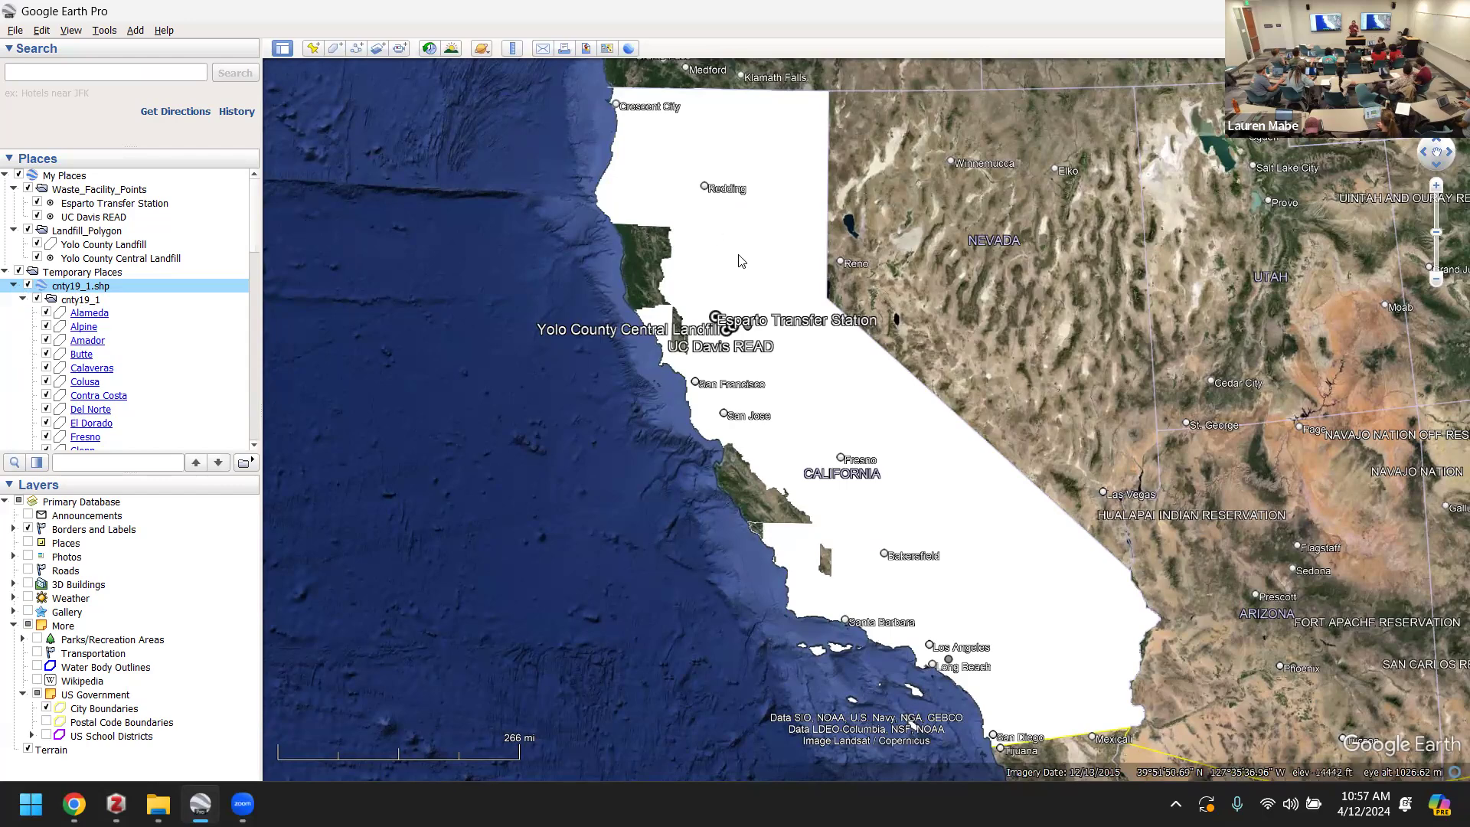
scroll(736, 313, up, 1)
scroll(736, 314, up, 3)
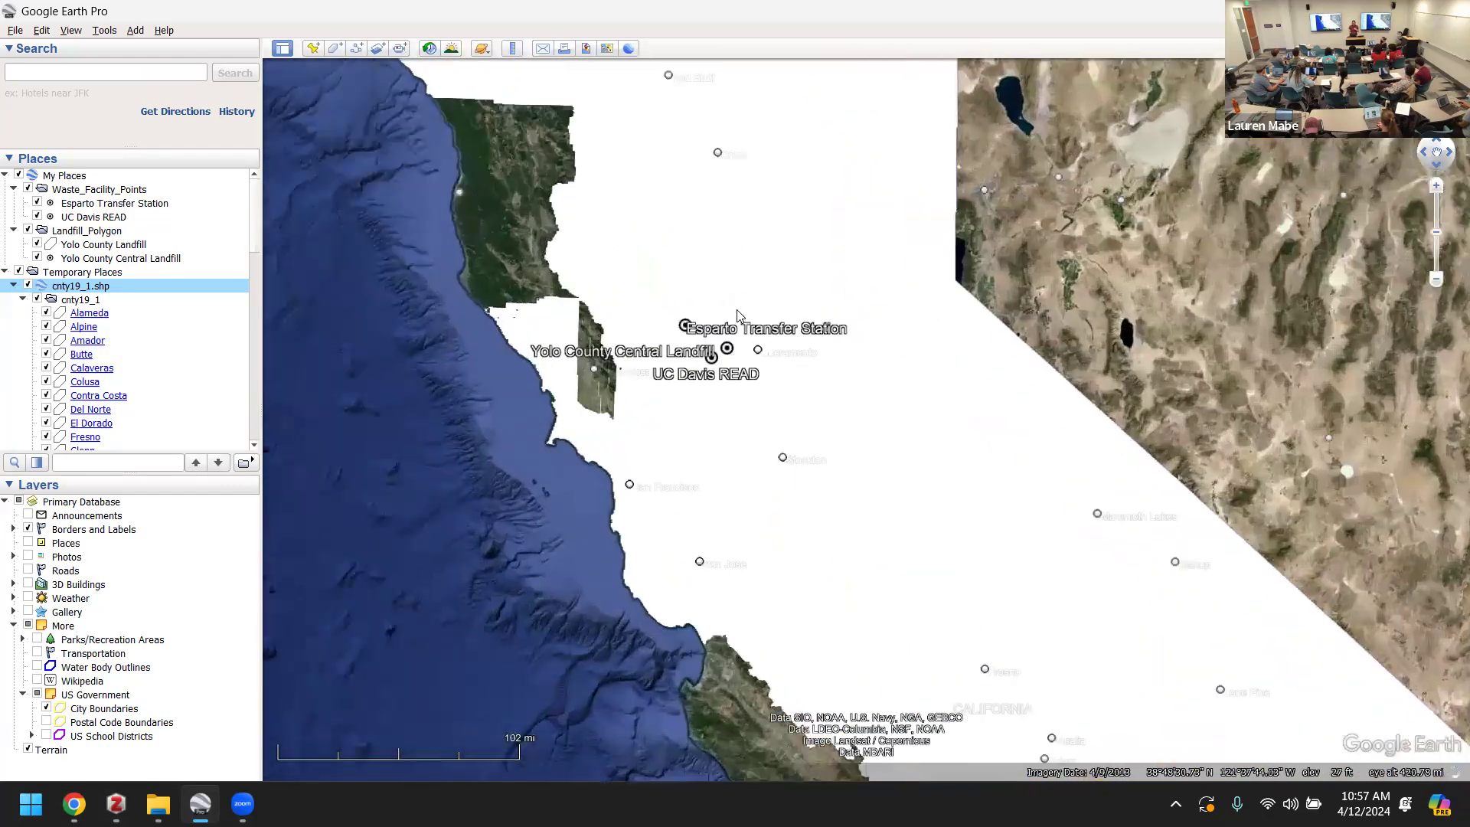
scroll(741, 393, up, 1)
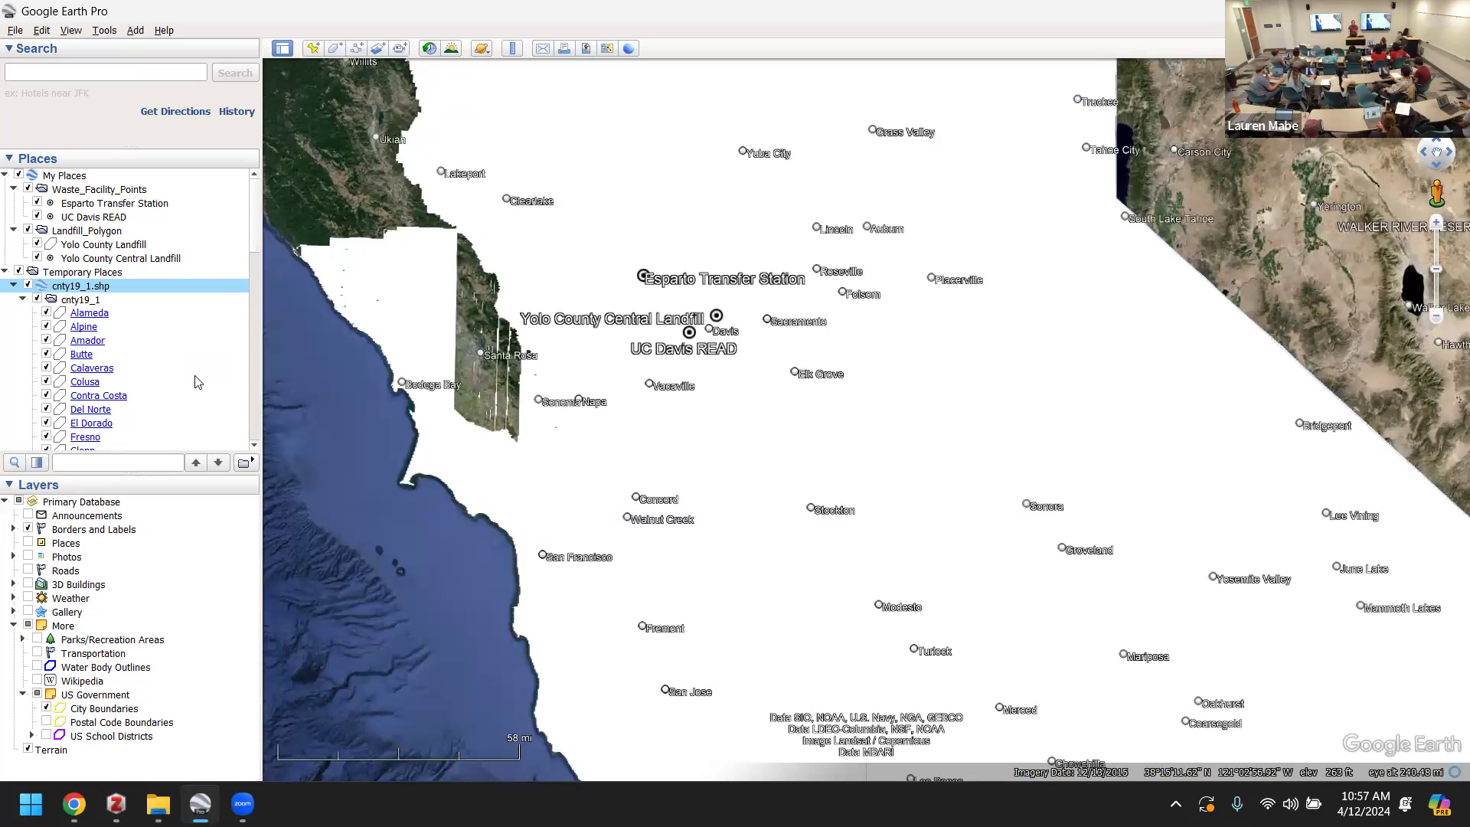
drag(623, 292, 673, 335)
scroll(673, 335, up, 3)
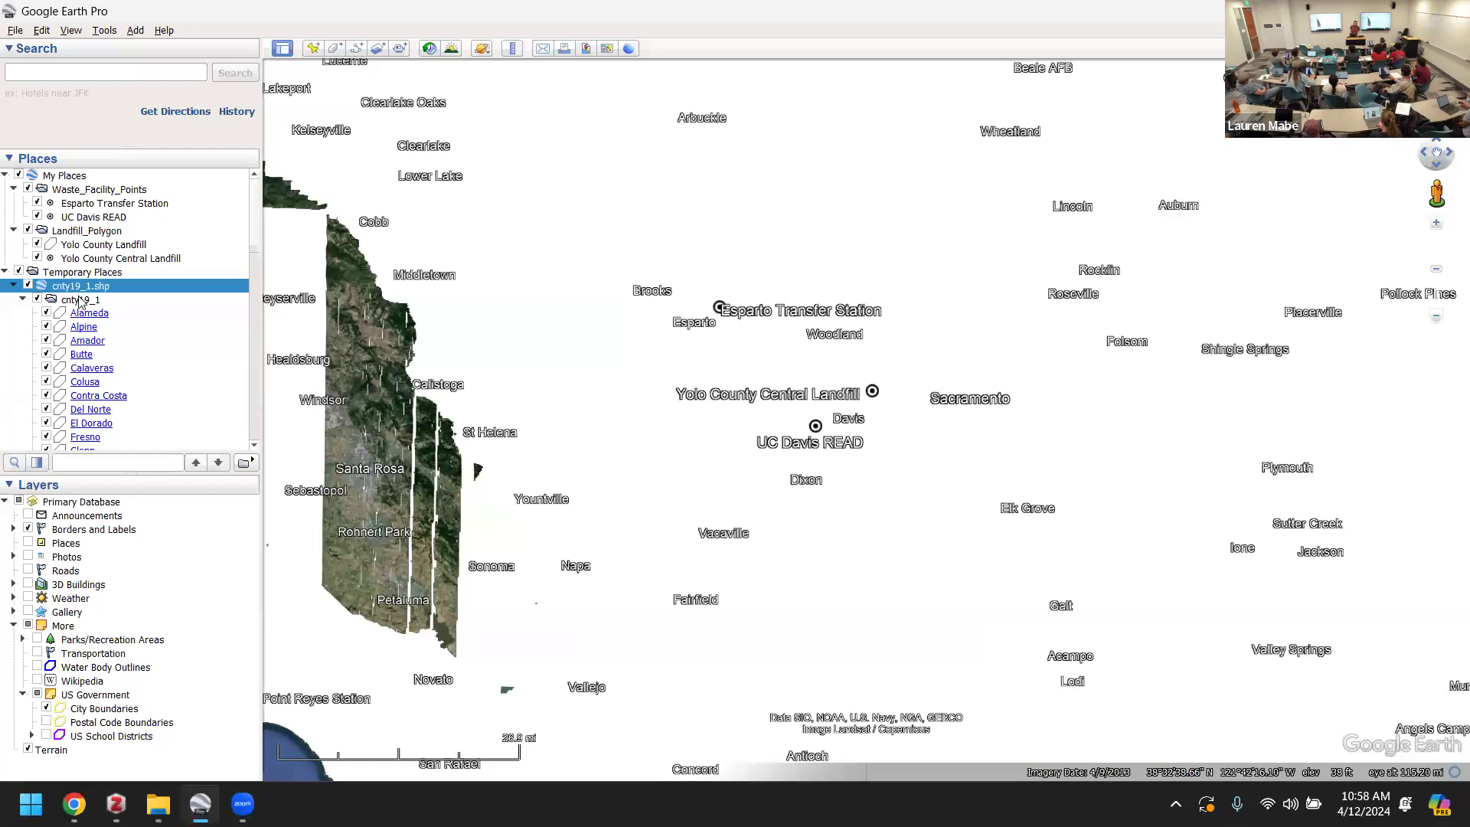
click(82, 327)
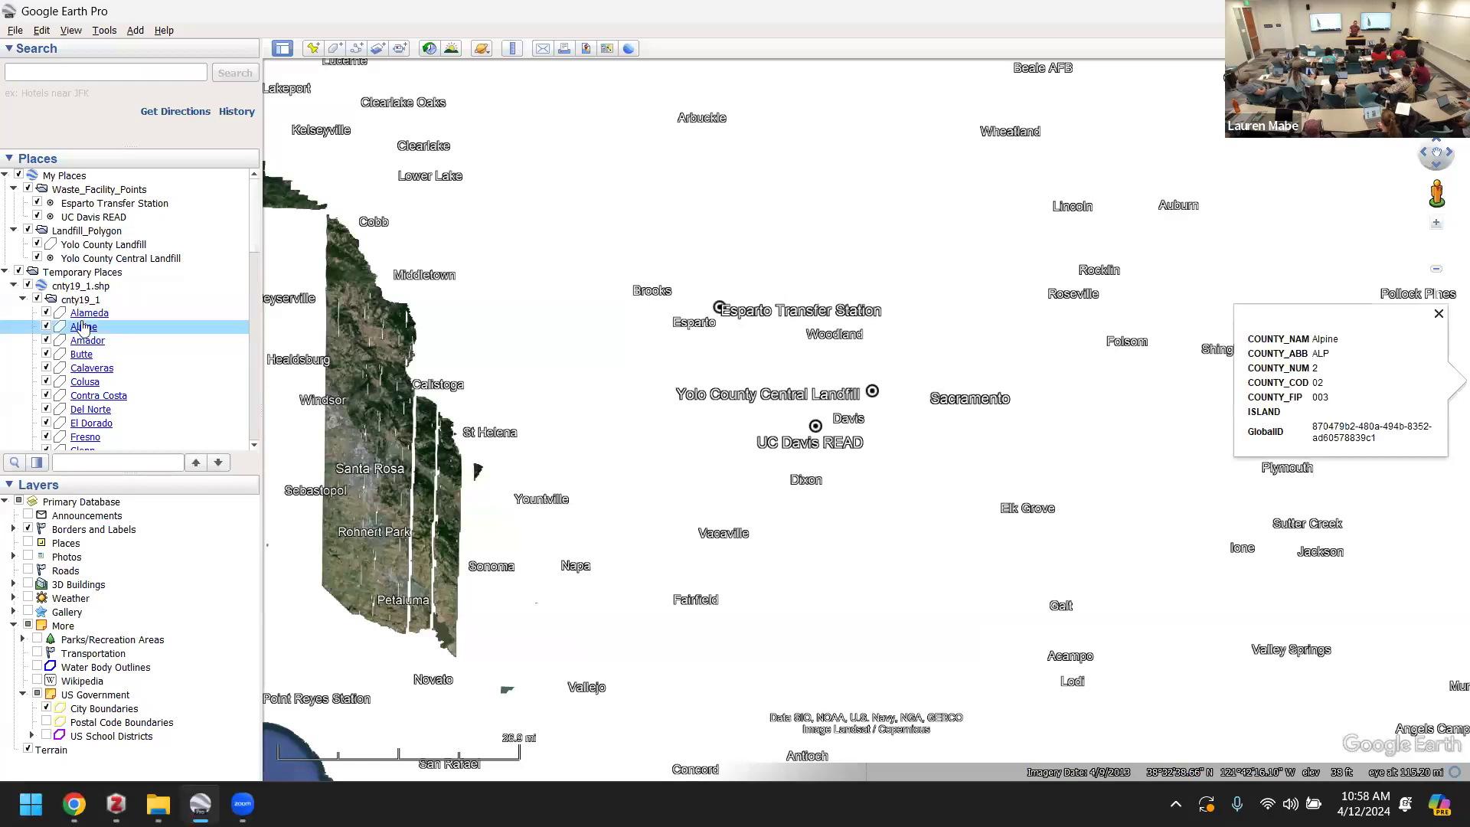
- Open the properties of the cnty19_1 folder and make all its county polygons share one style
click(61, 299)
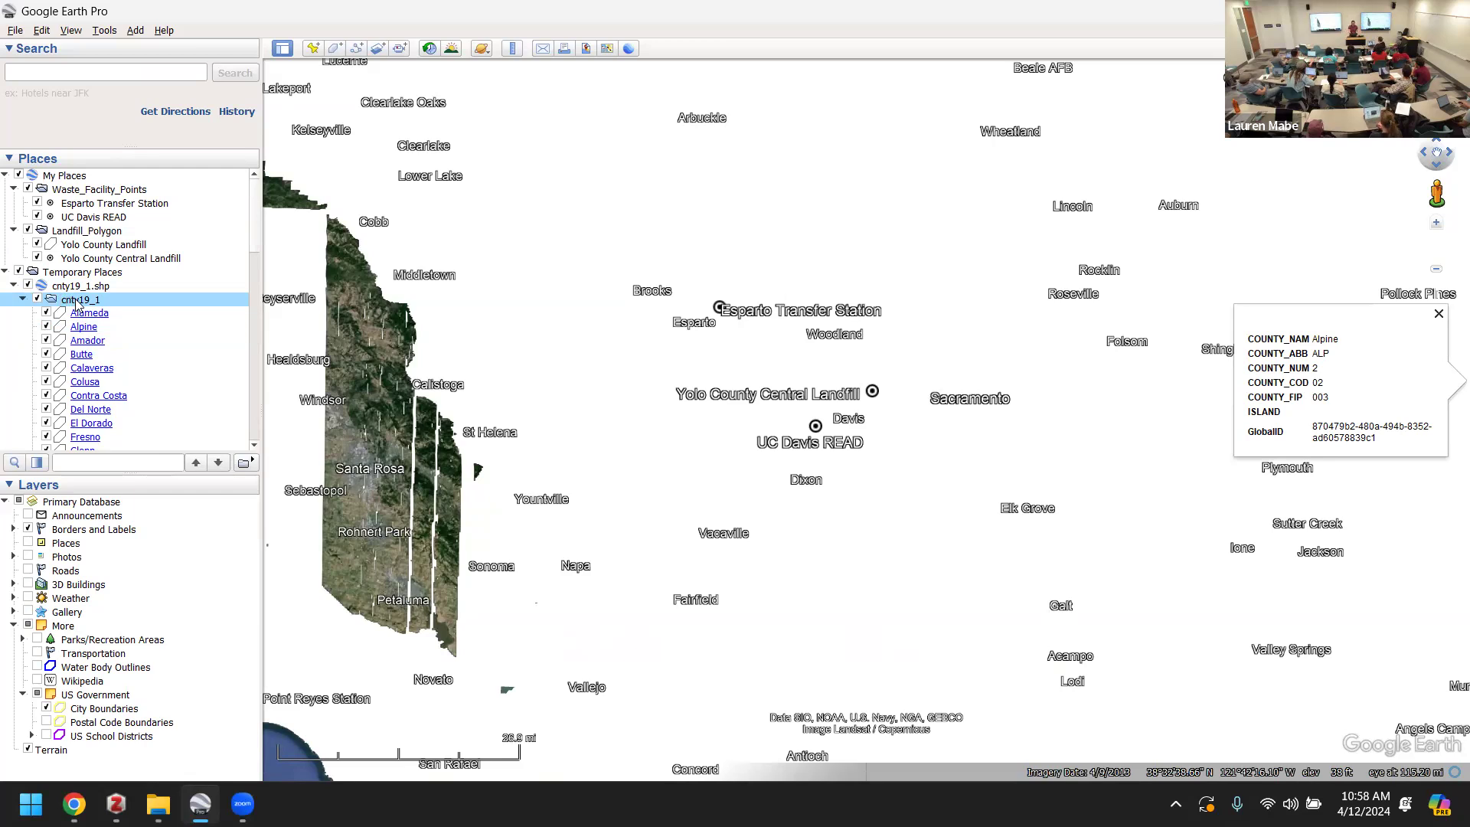
right_click(77, 303)
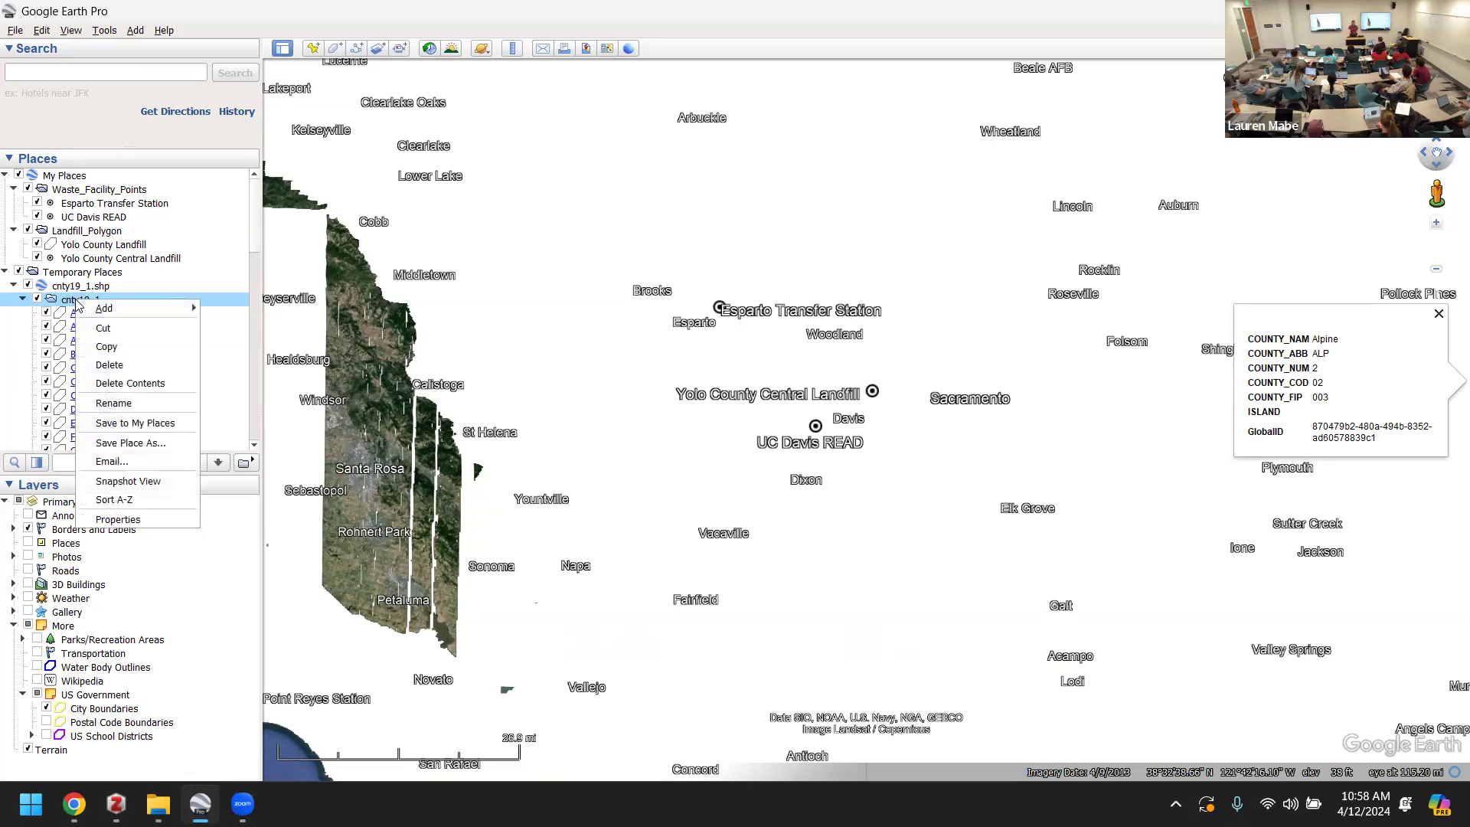
click(130, 518)
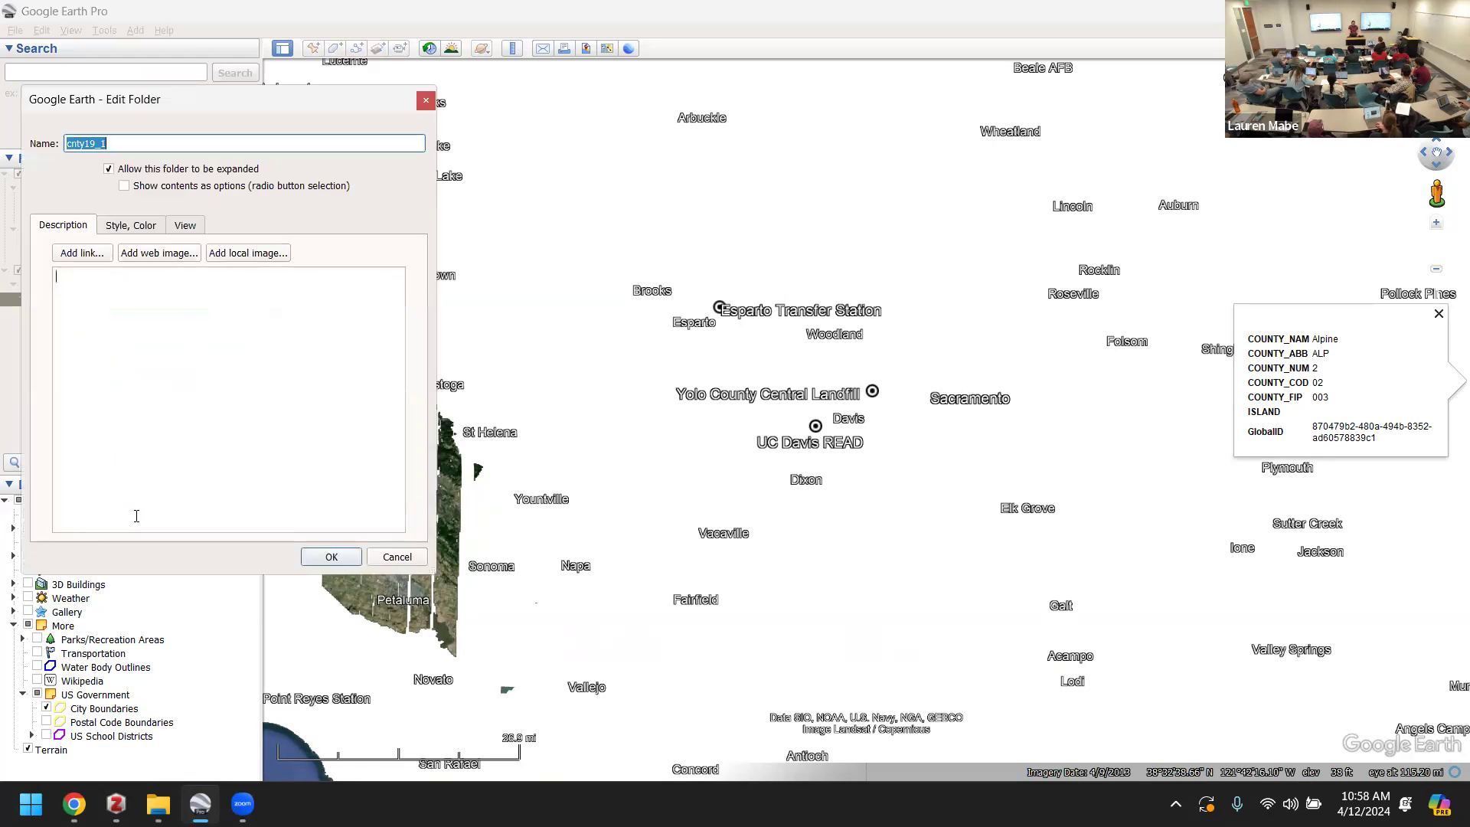
click(113, 435)
drag(232, 98, 449, 109)
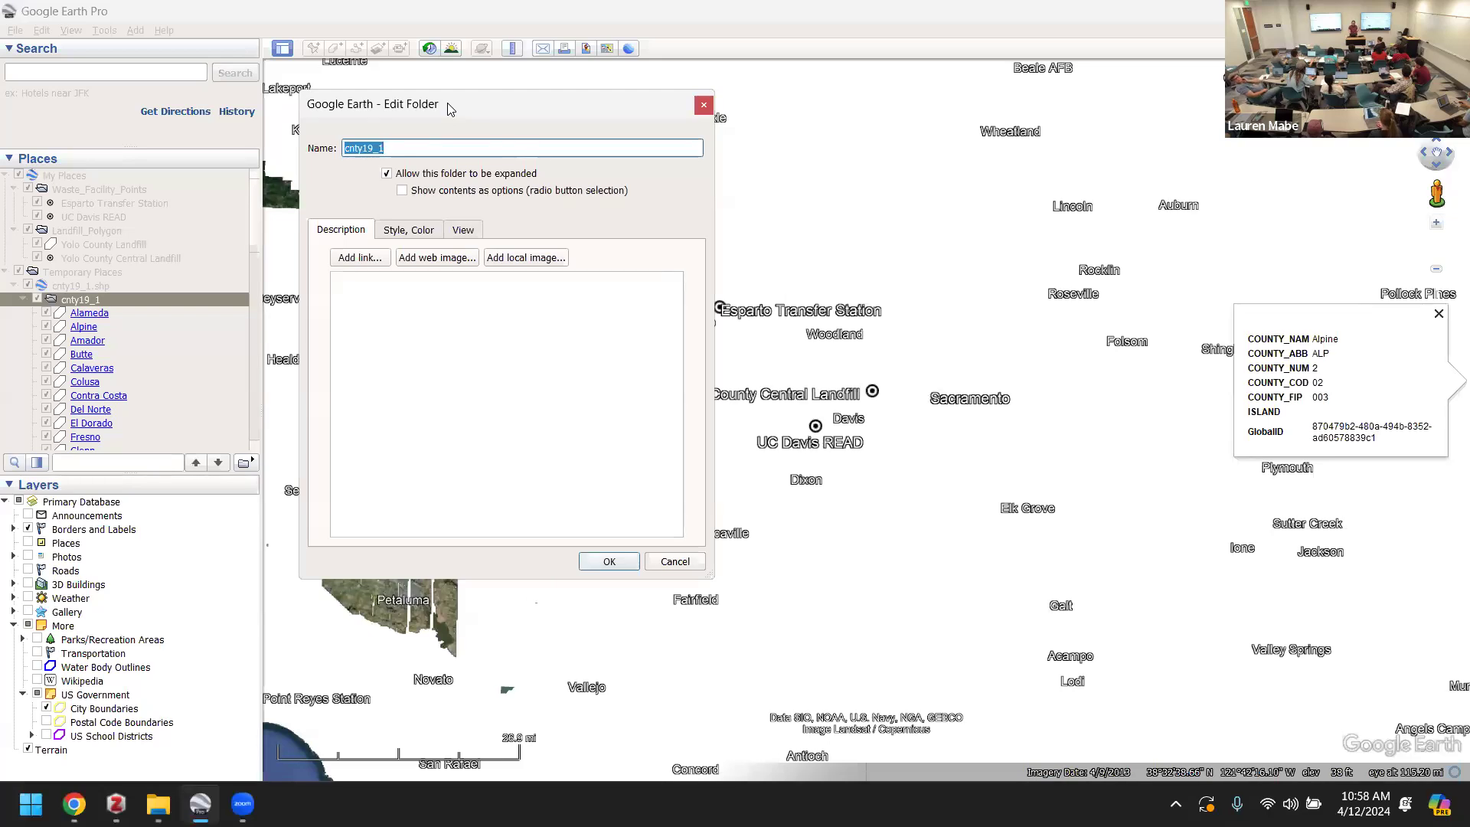
click(392, 231)
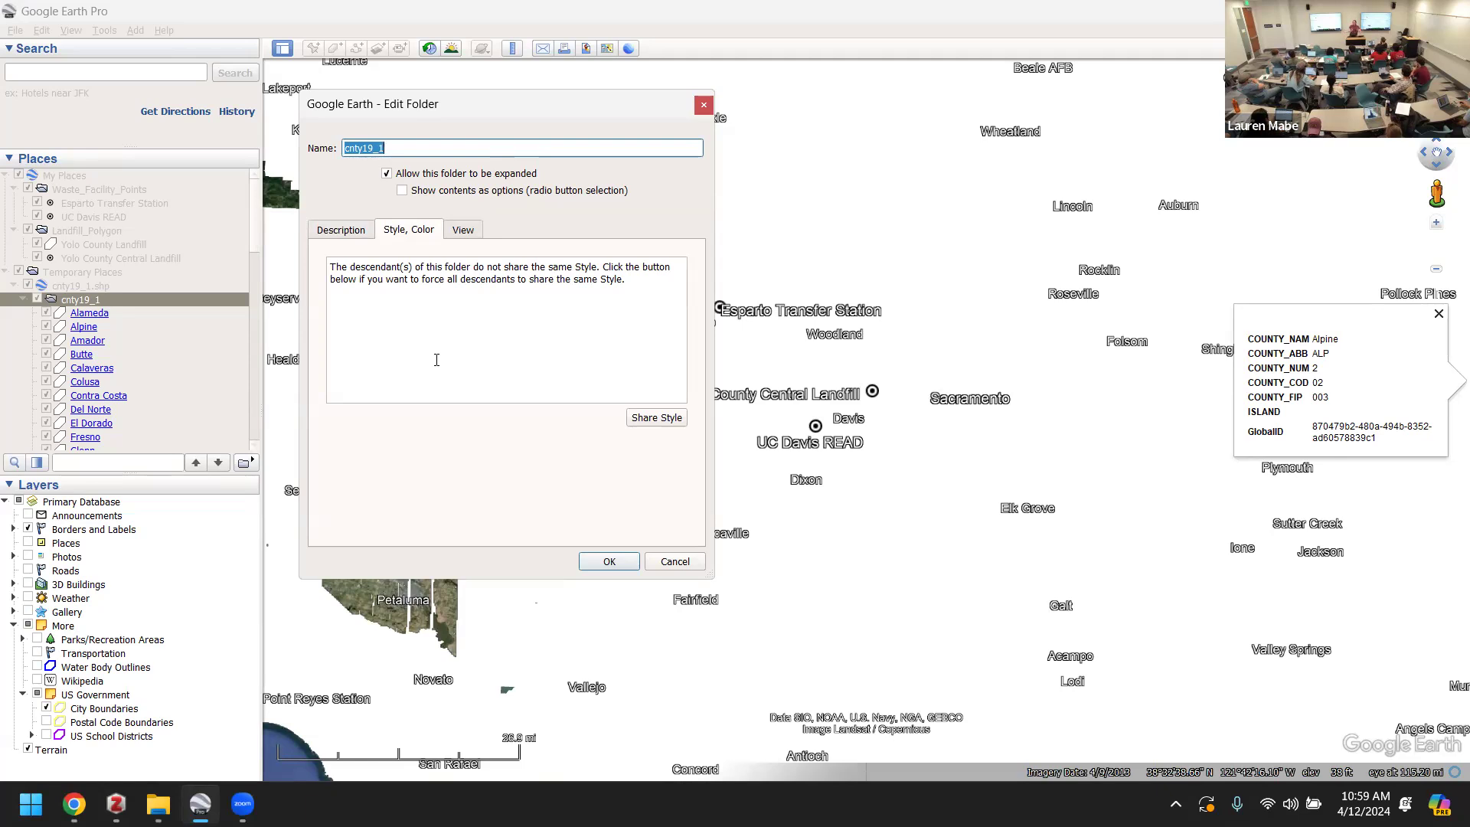
click(639, 418)
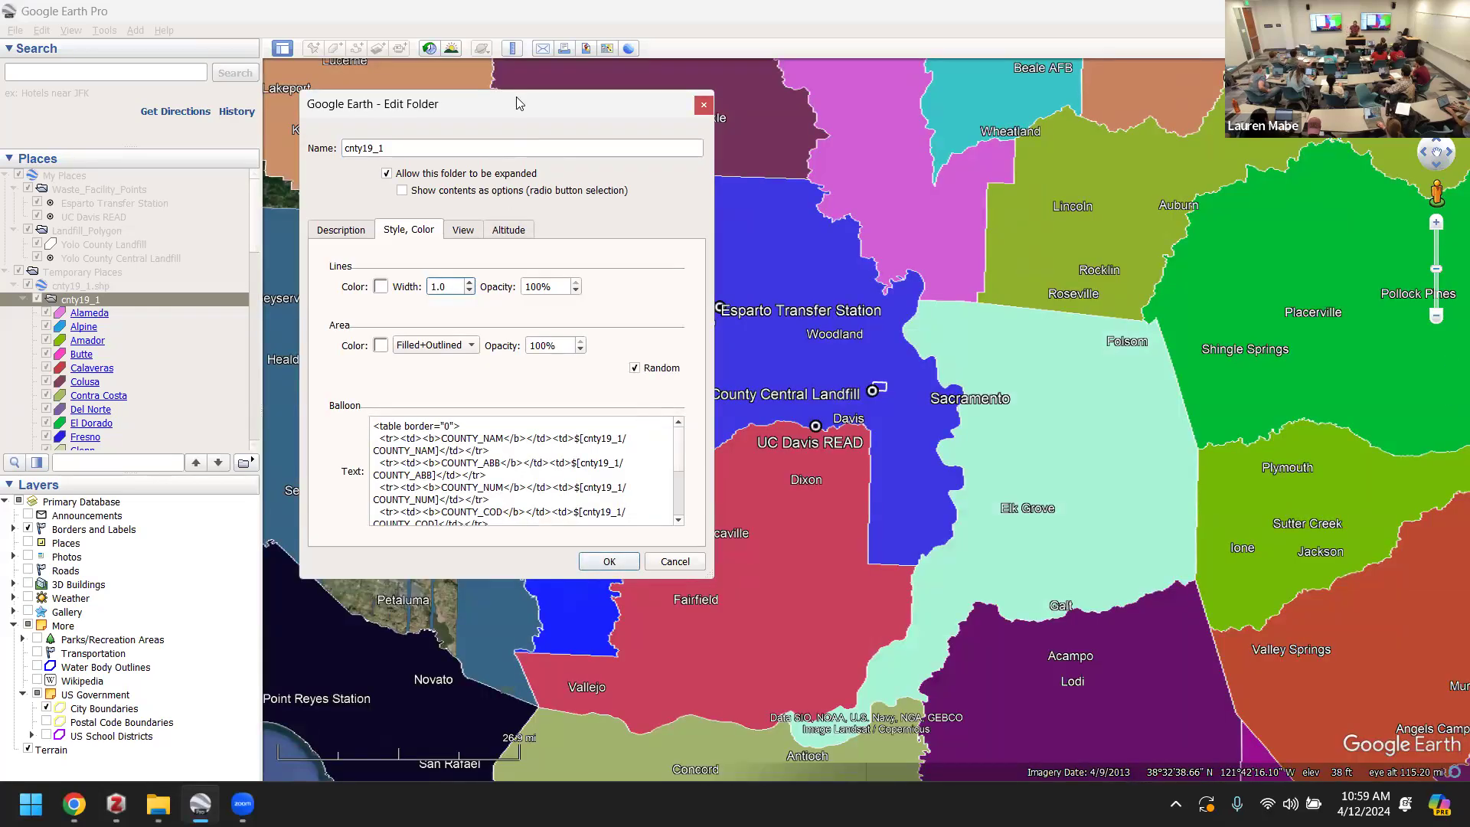
- Display the county polygons of the cnty19_1 folder as Outlined only and apply the style
drag(523, 112, 273, 70)
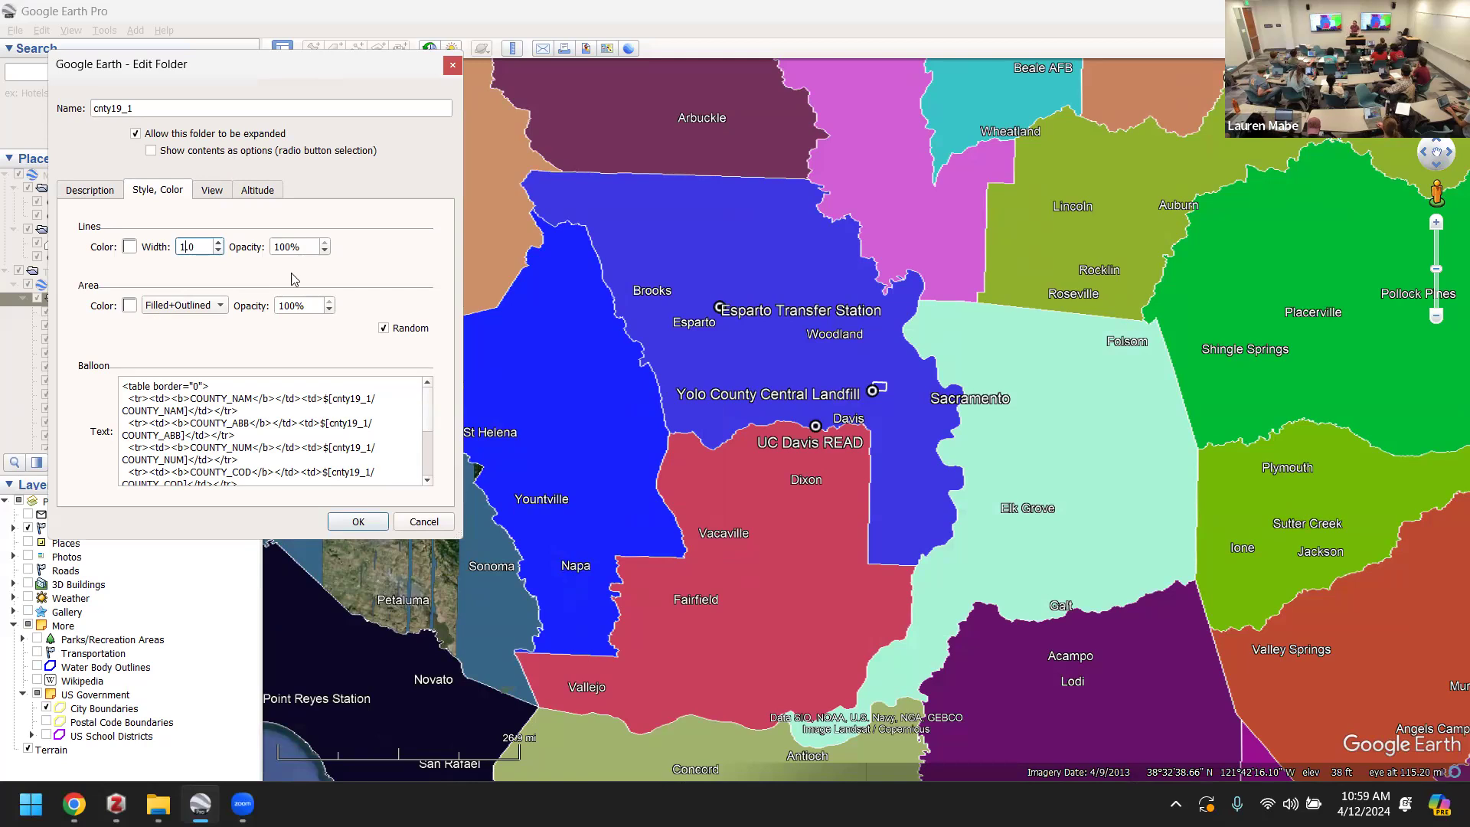
click(178, 305)
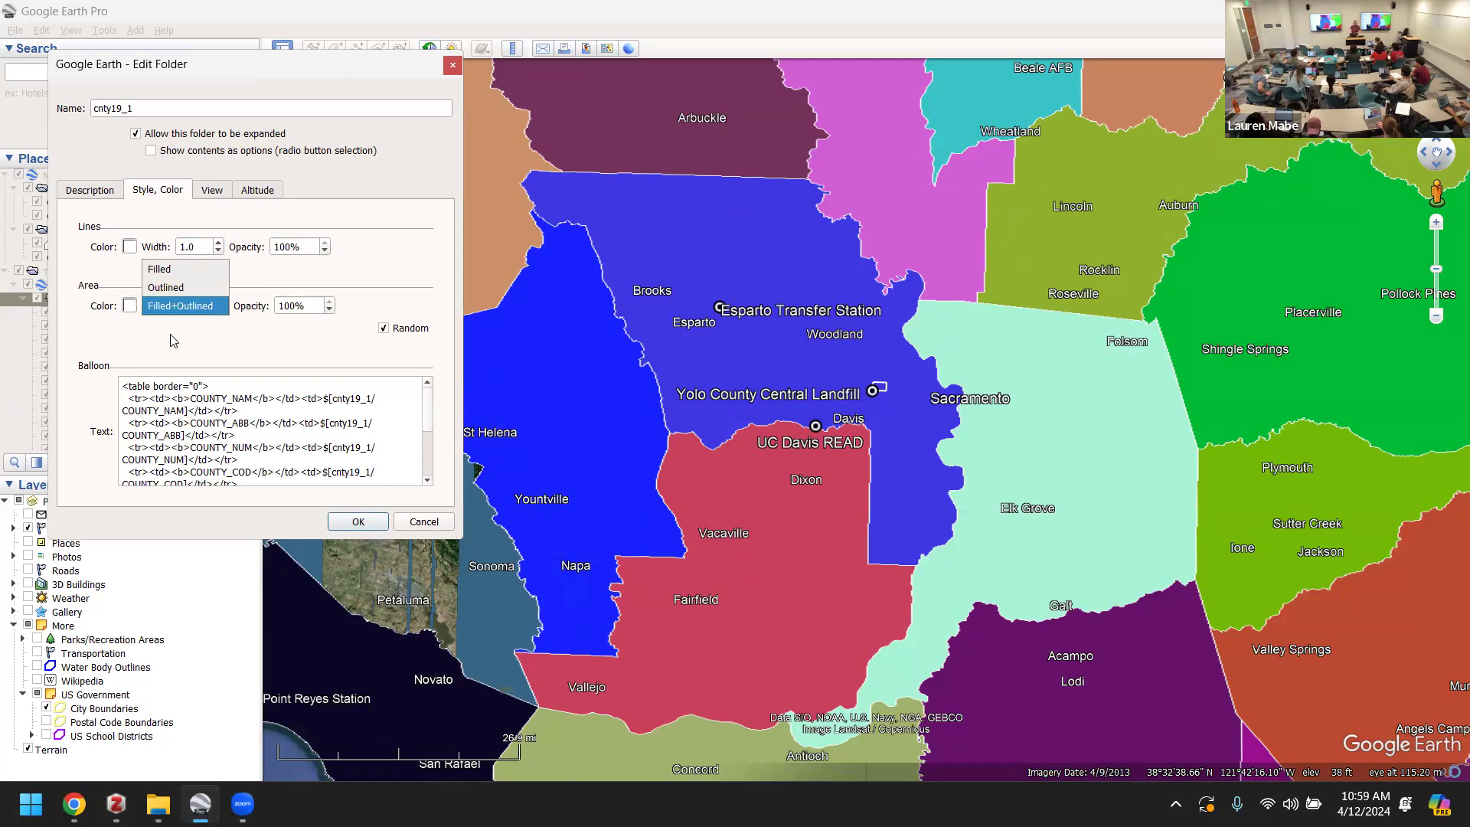
click(164, 289)
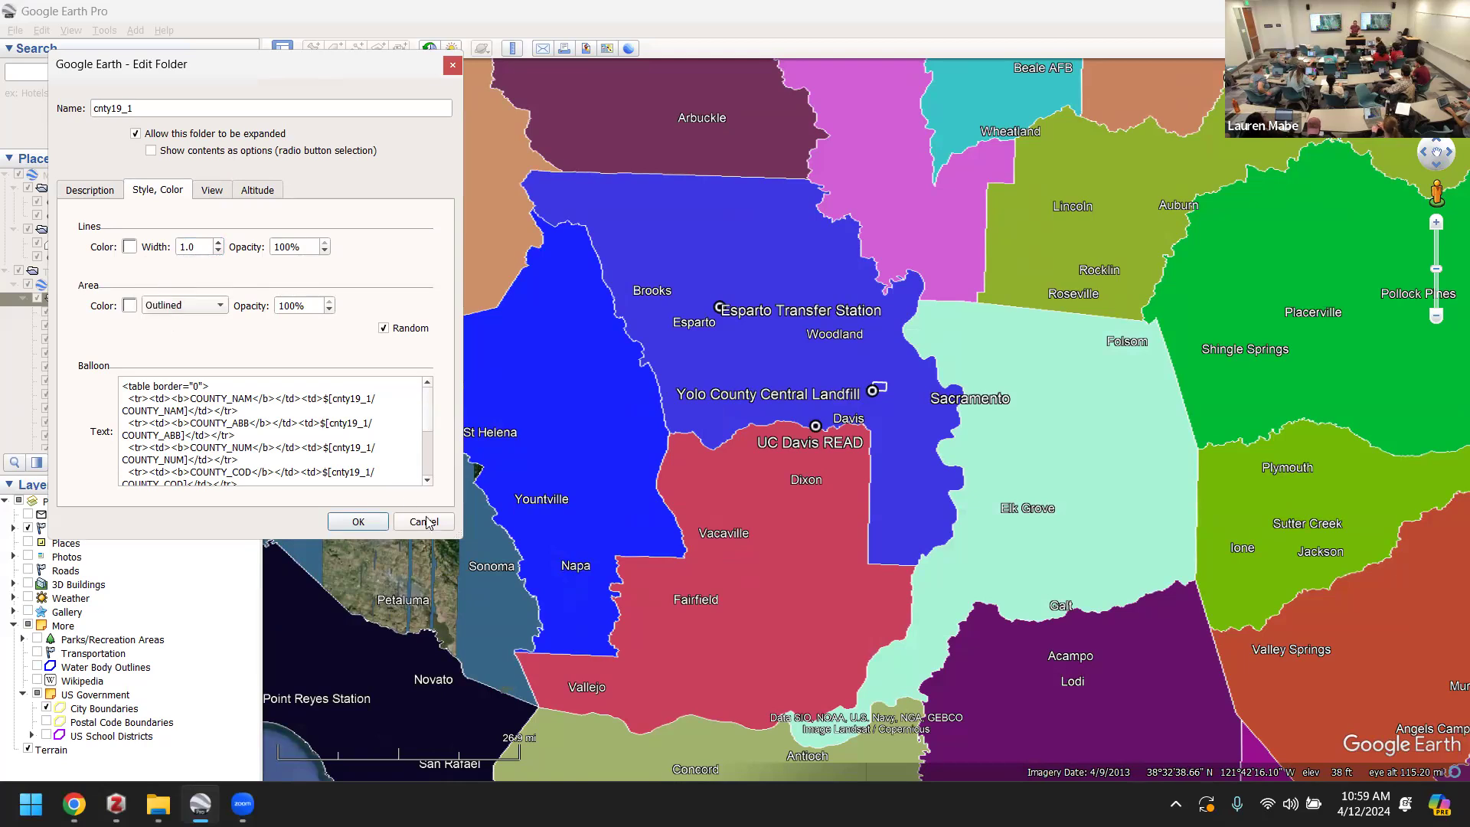
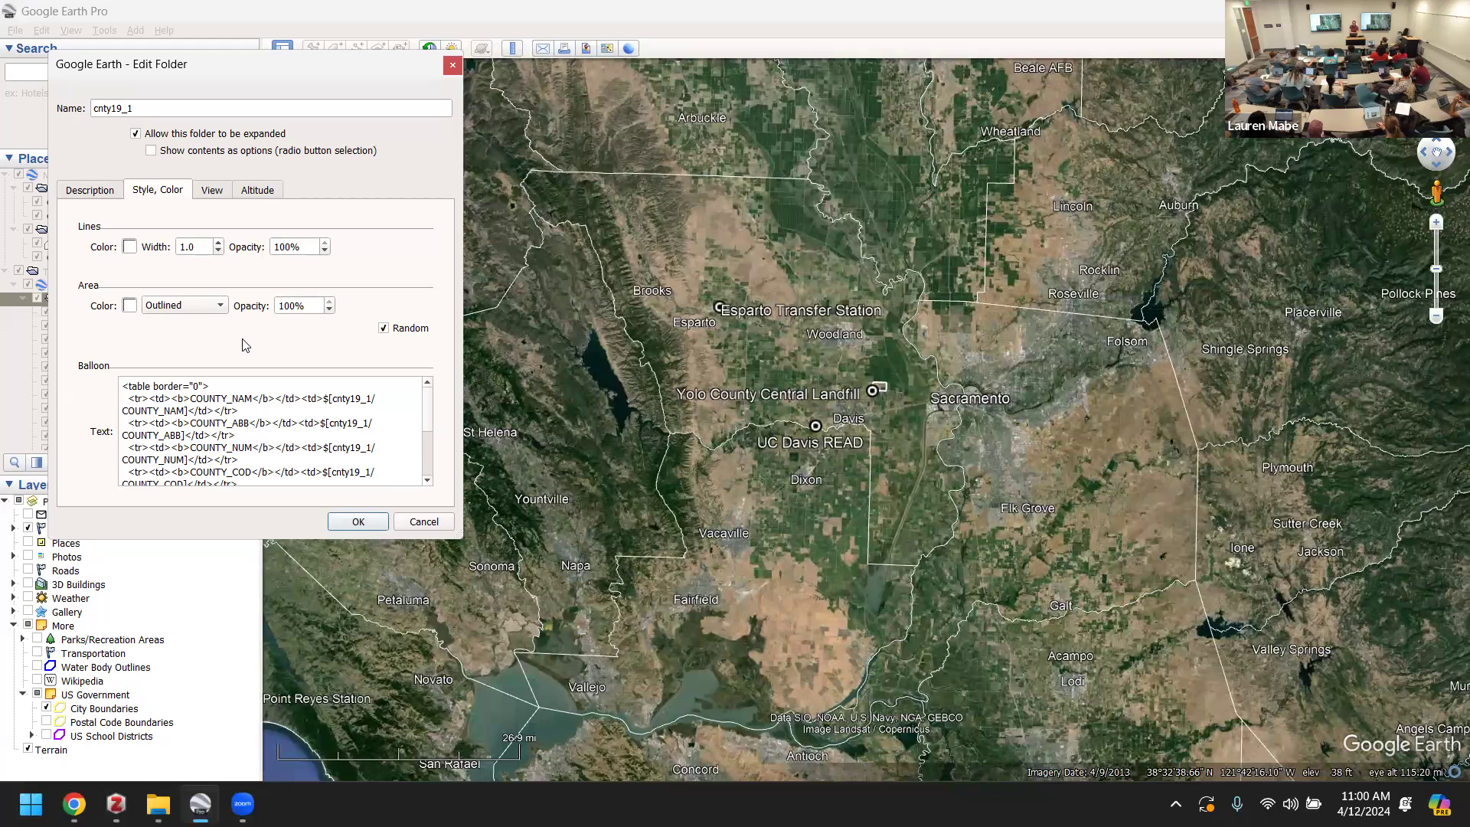
click(357, 522)
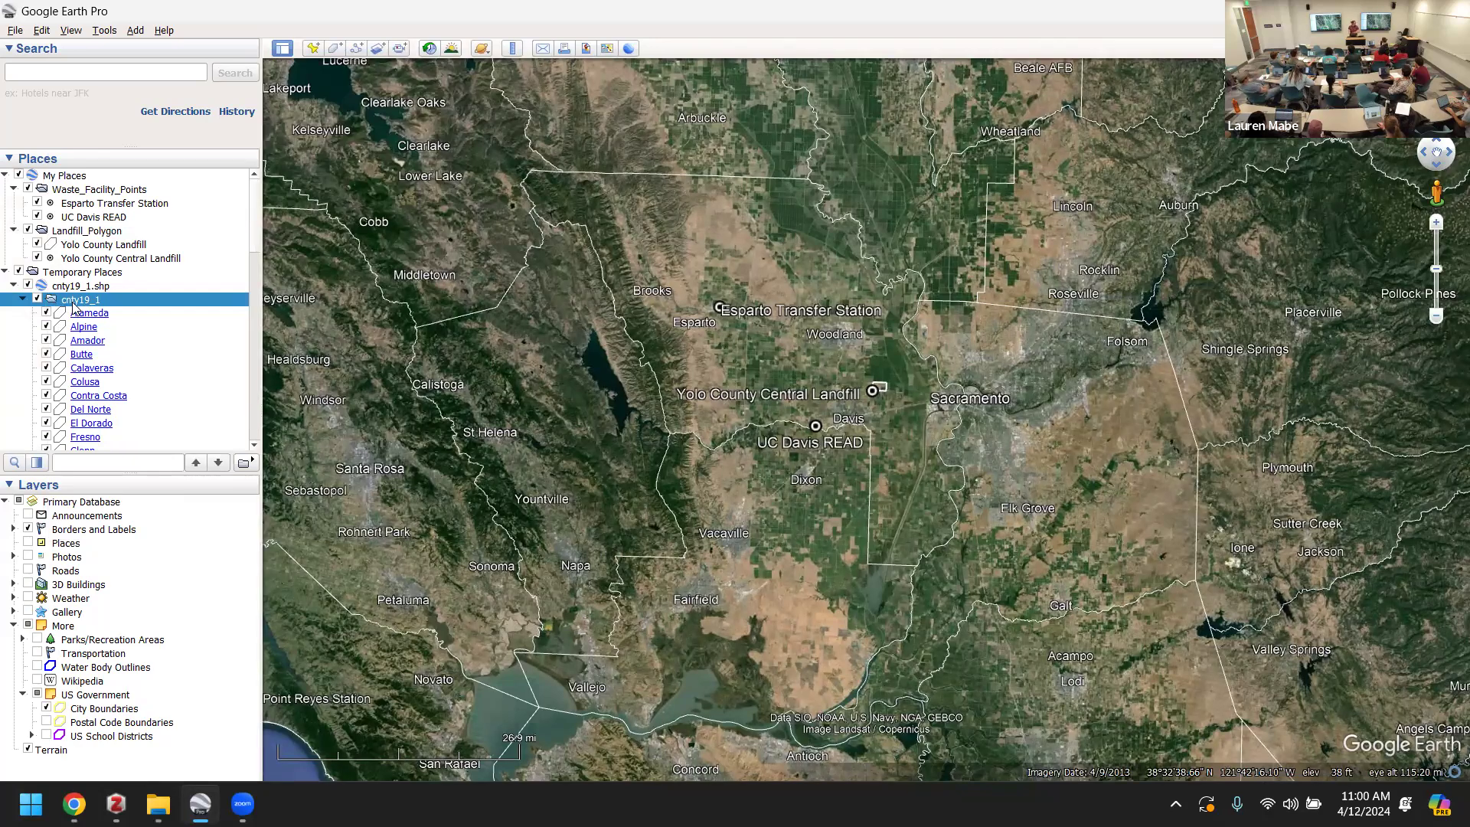
- Reopen the cnty19_1 folder's style settings, review the area display option and look over the county outlines on the map
right_click(74, 305)
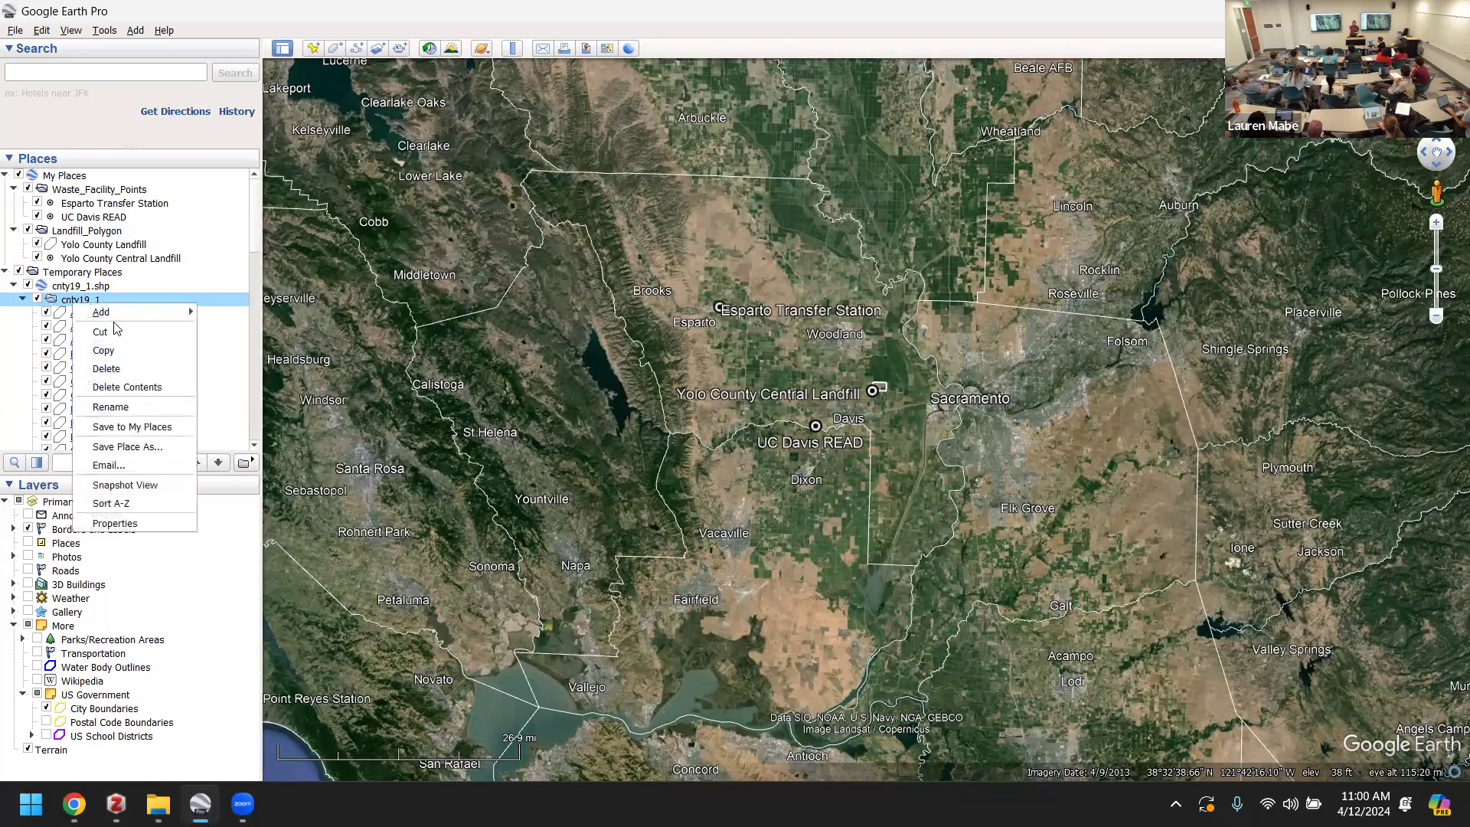
click(155, 524)
click(153, 193)
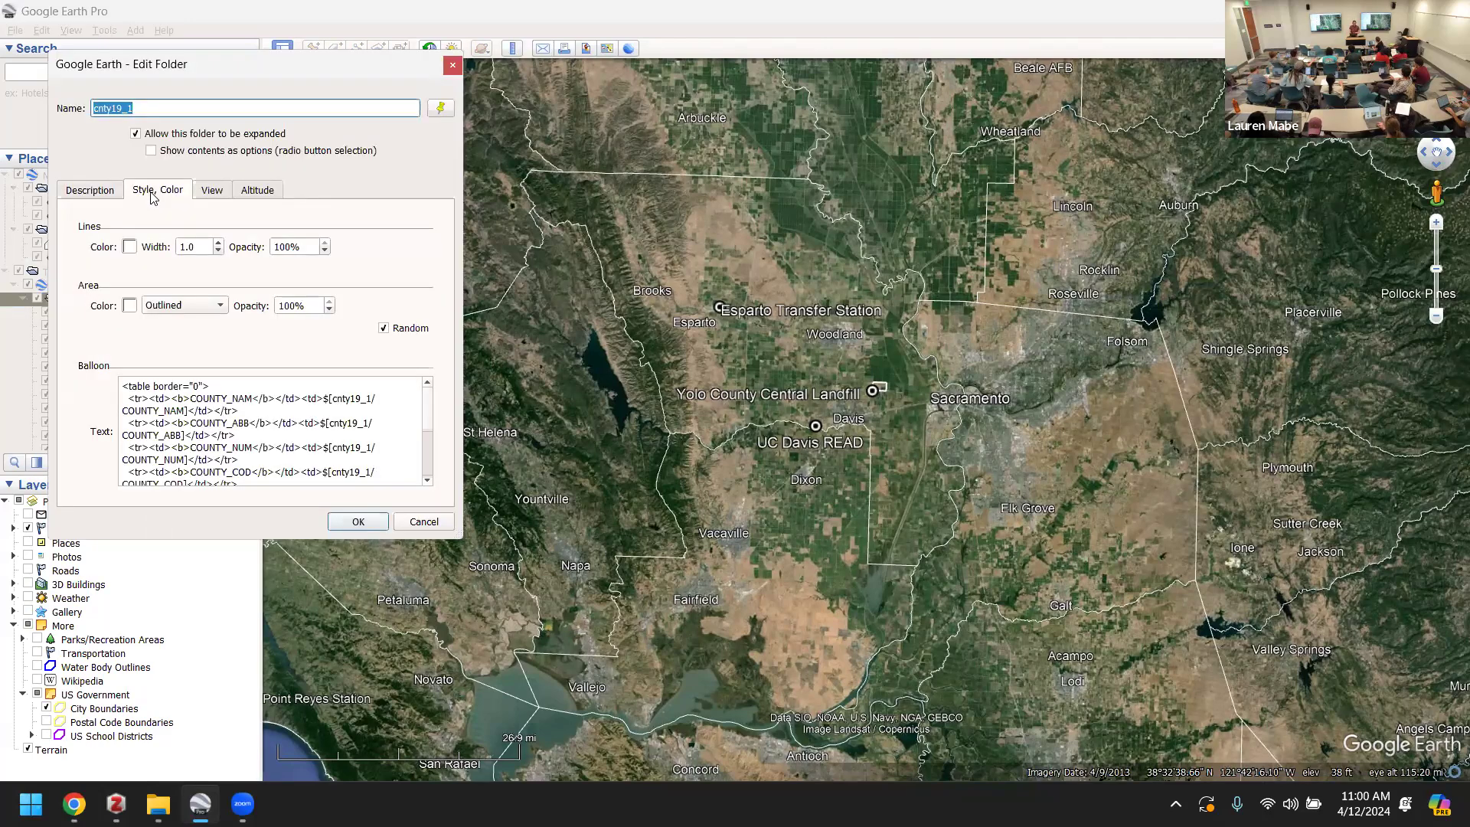
click(188, 306)
click(188, 307)
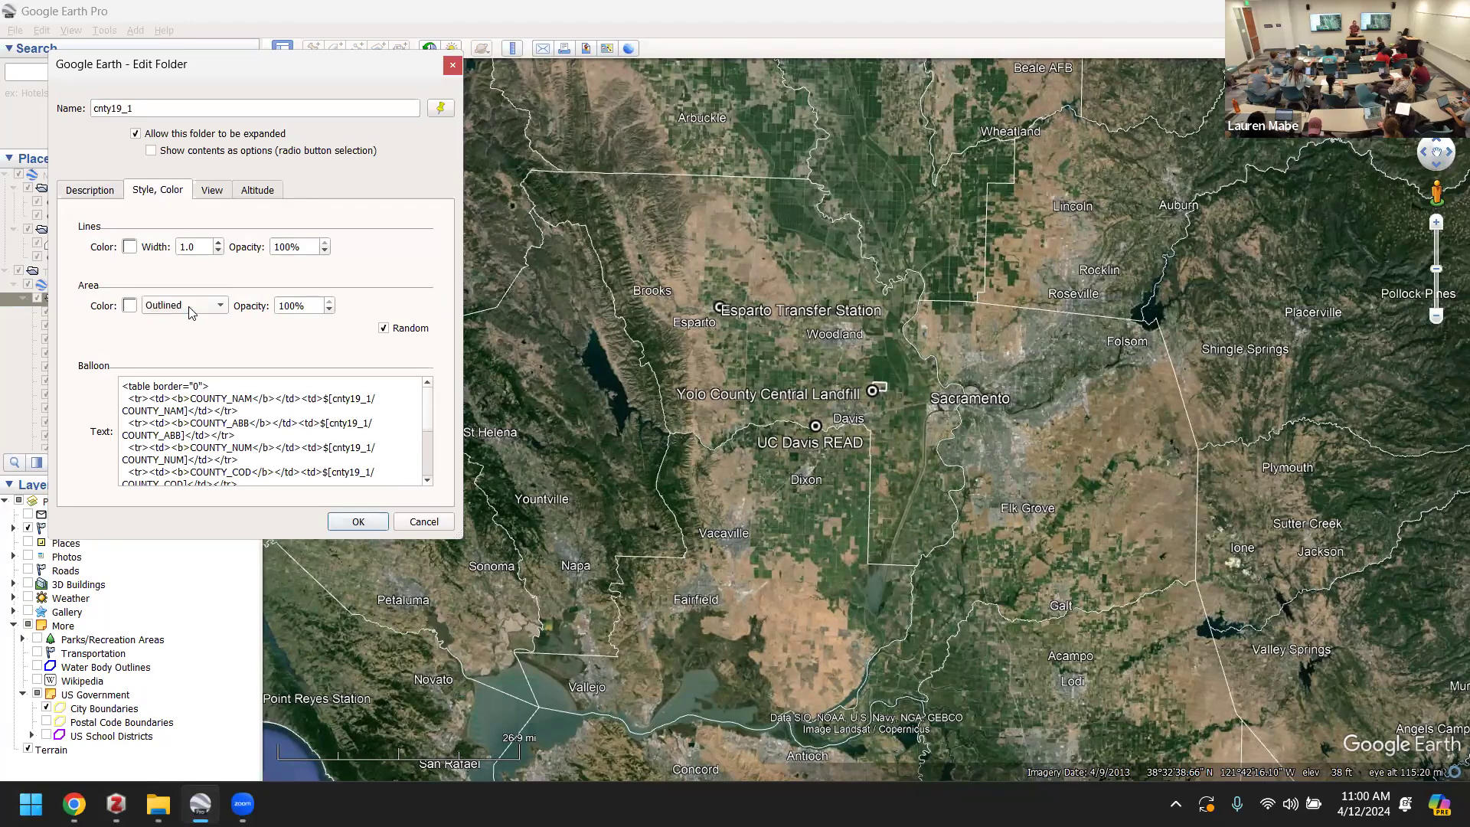
click(343, 527)
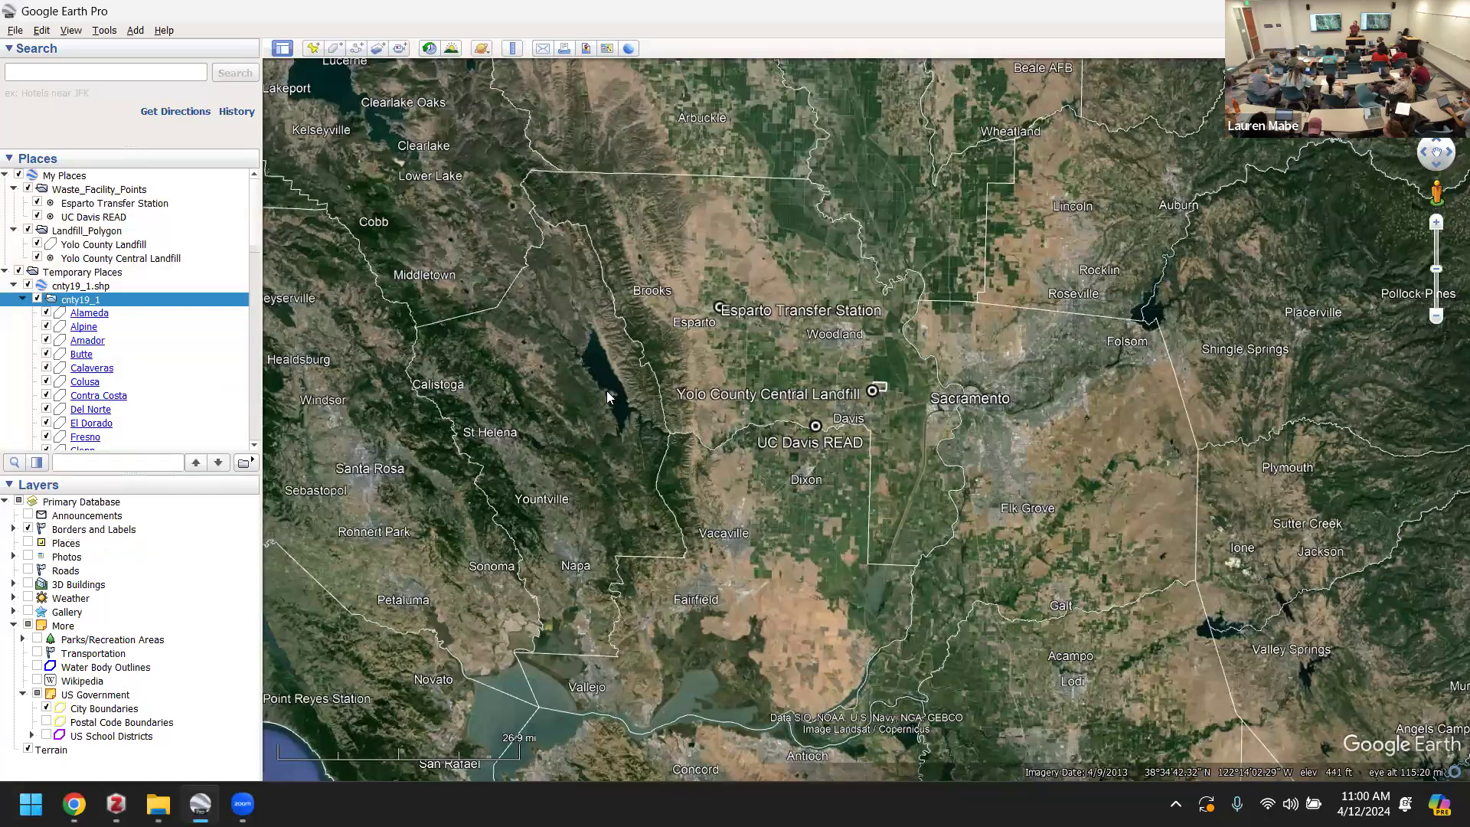
drag(599, 381, 719, 417)
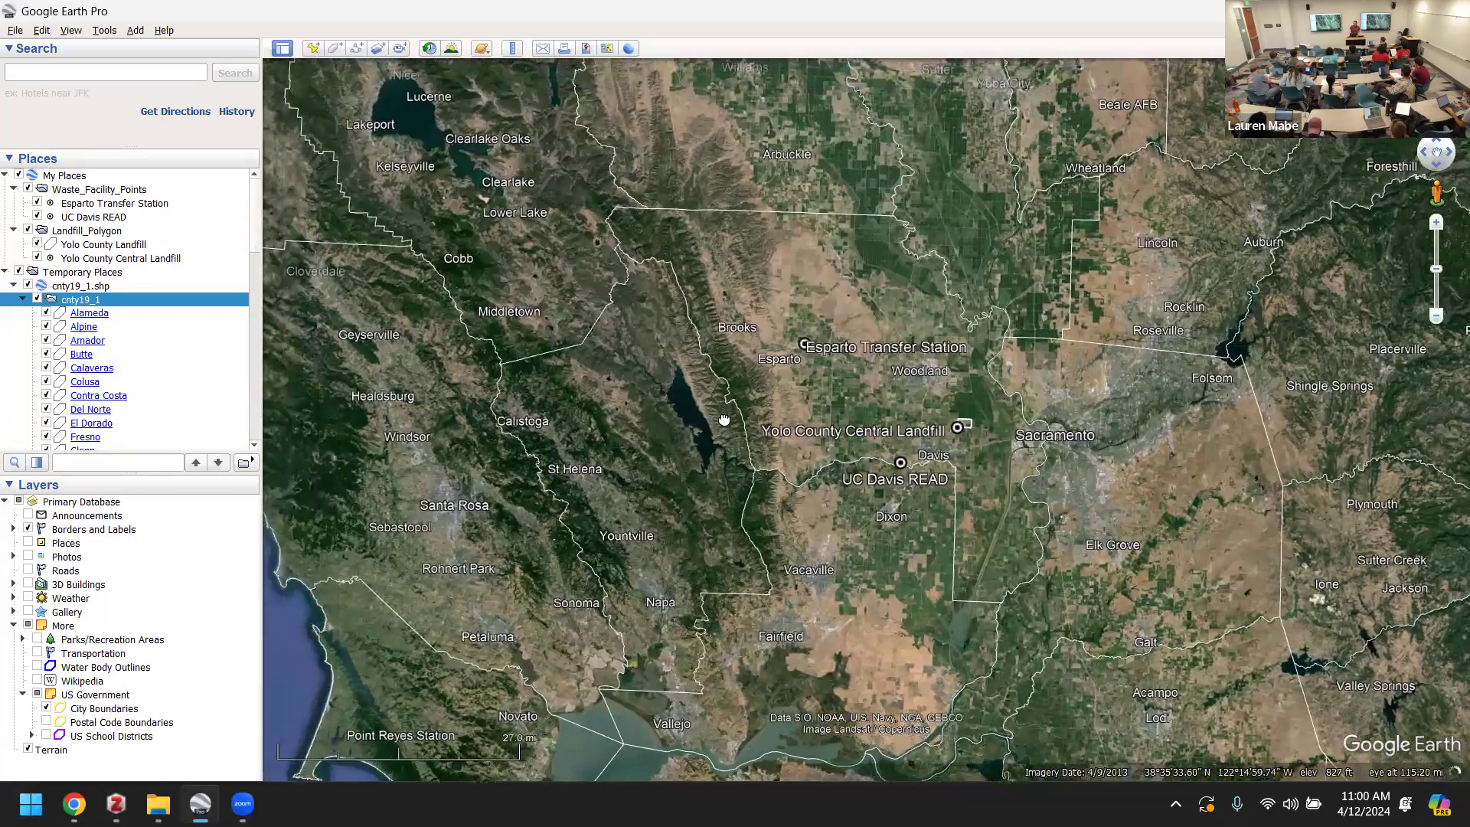
- Set the line color of all county outlines in the cnty19_1 folder to magenta (#ff00ff)
right_click(74, 300)
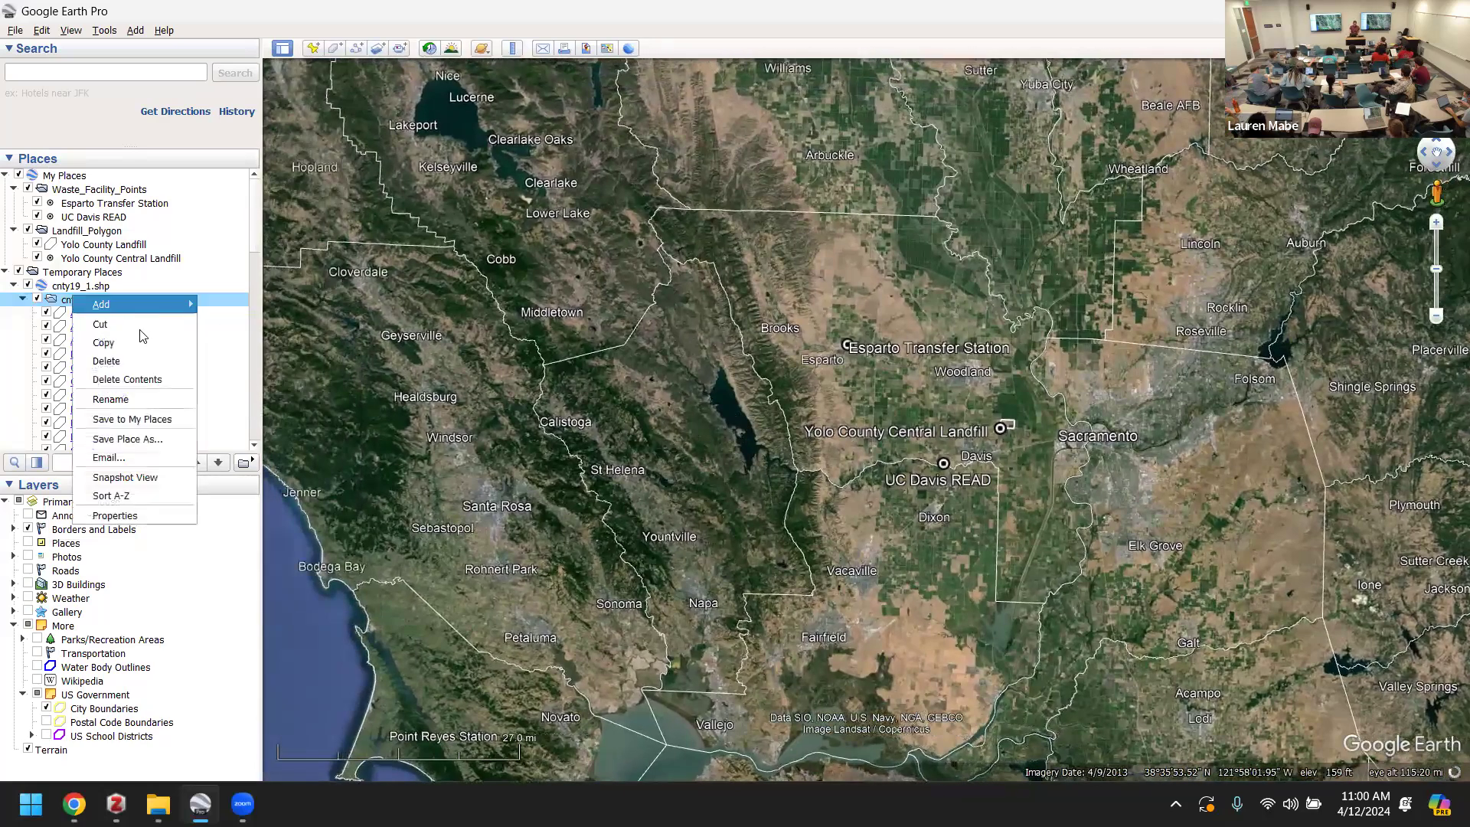
click(132, 517)
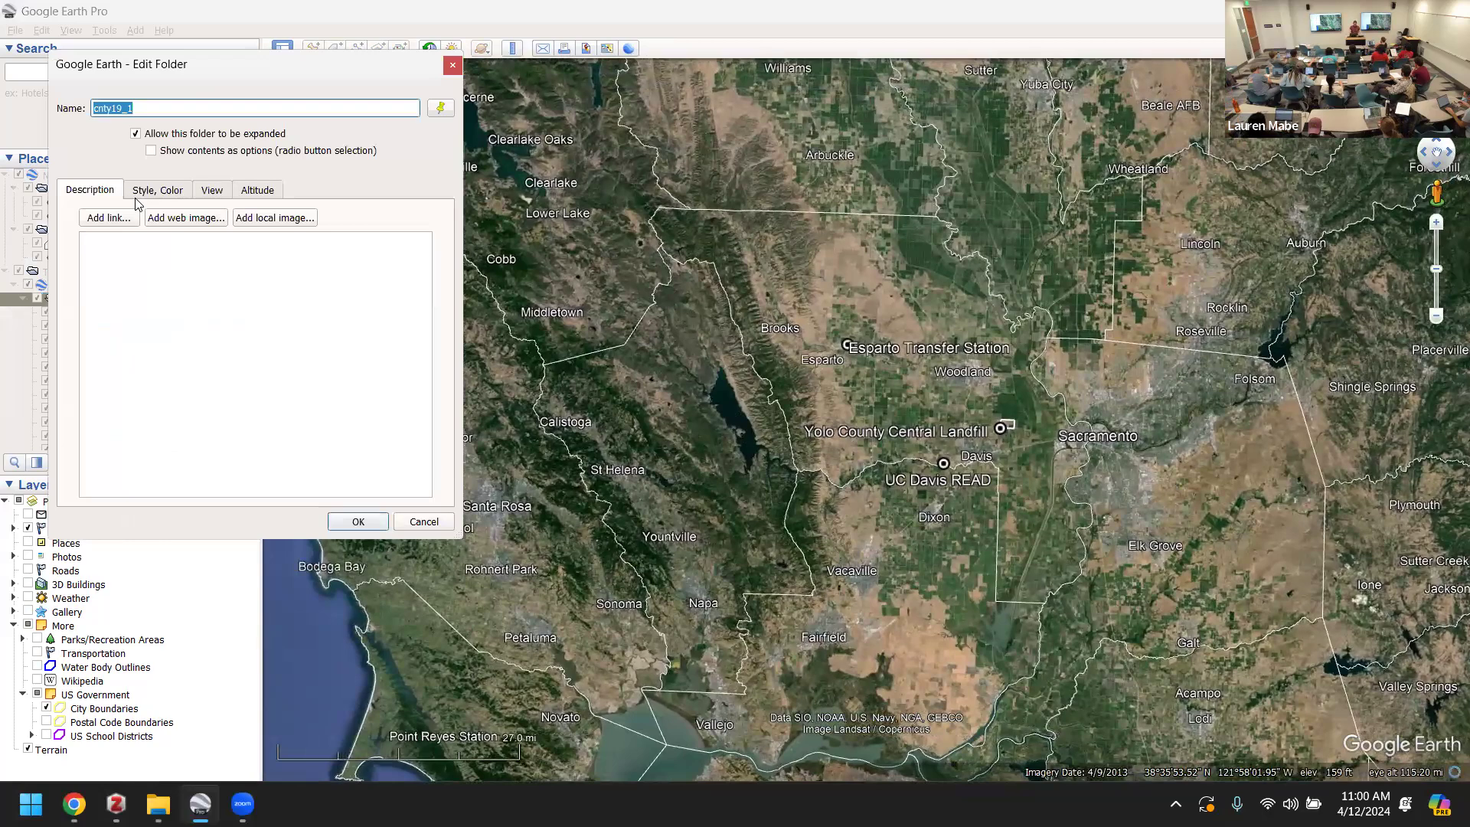
click(153, 192)
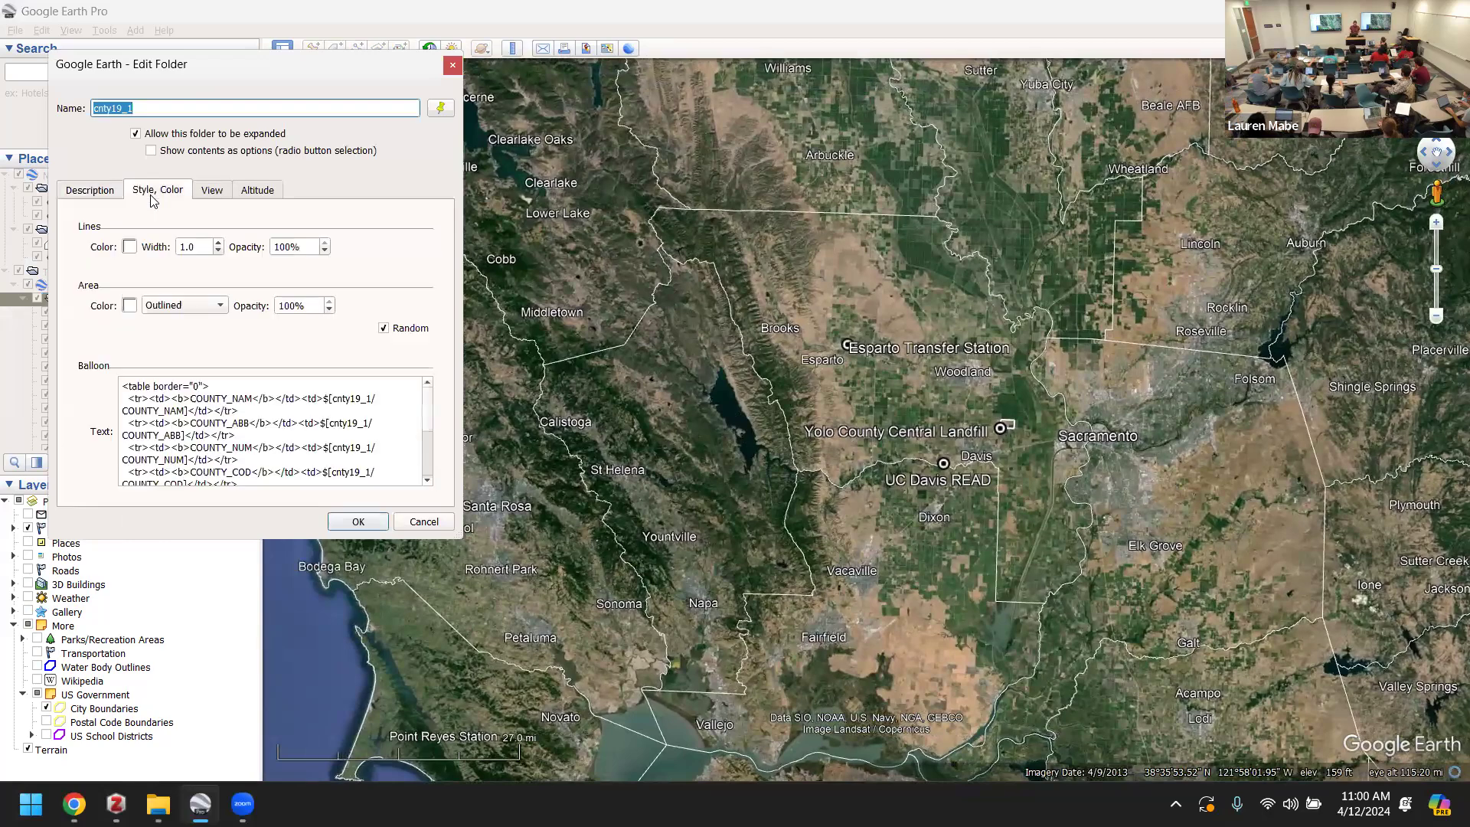
click(129, 248)
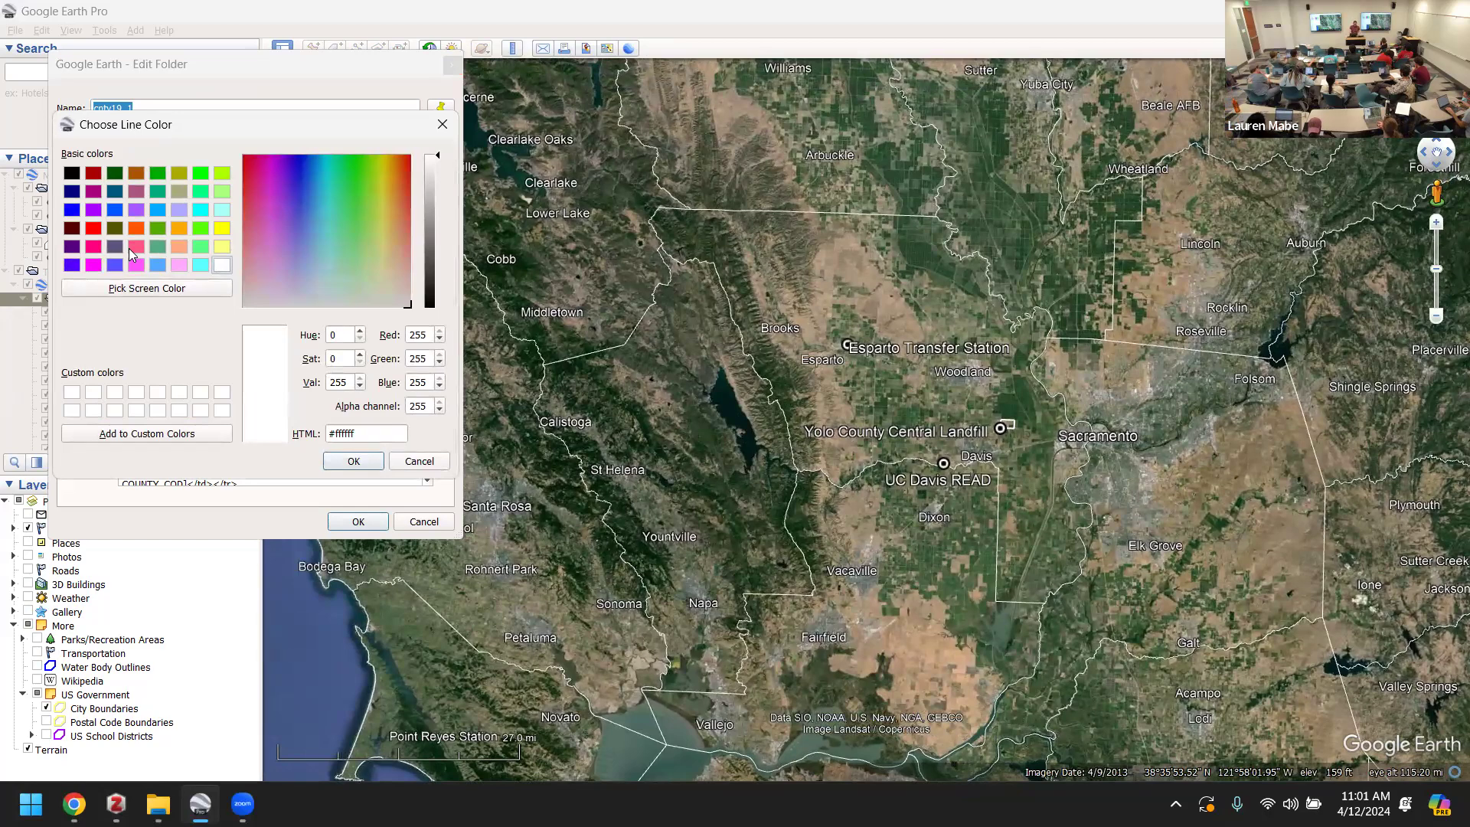
click(89, 265)
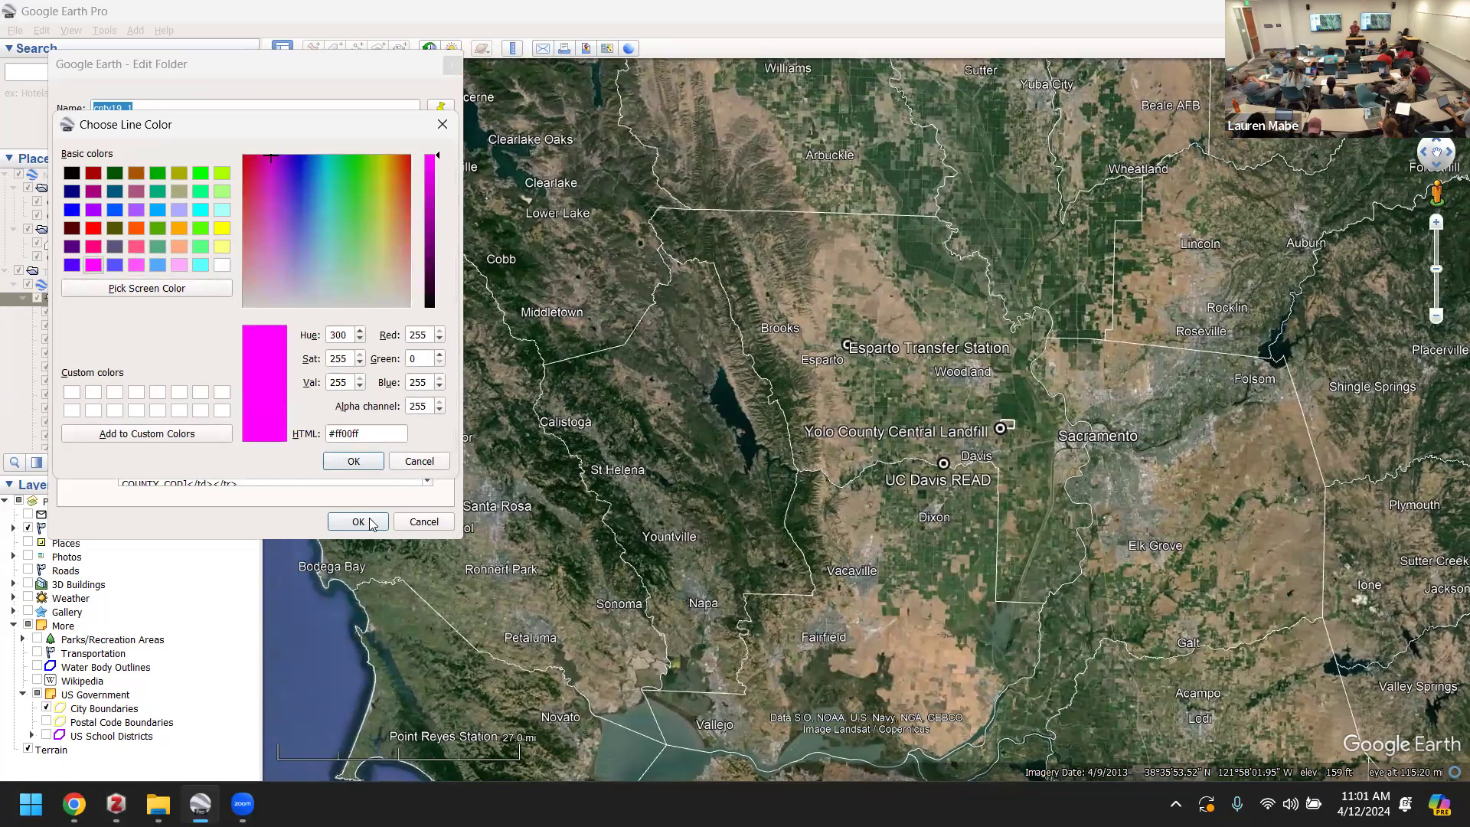
click(352, 461)
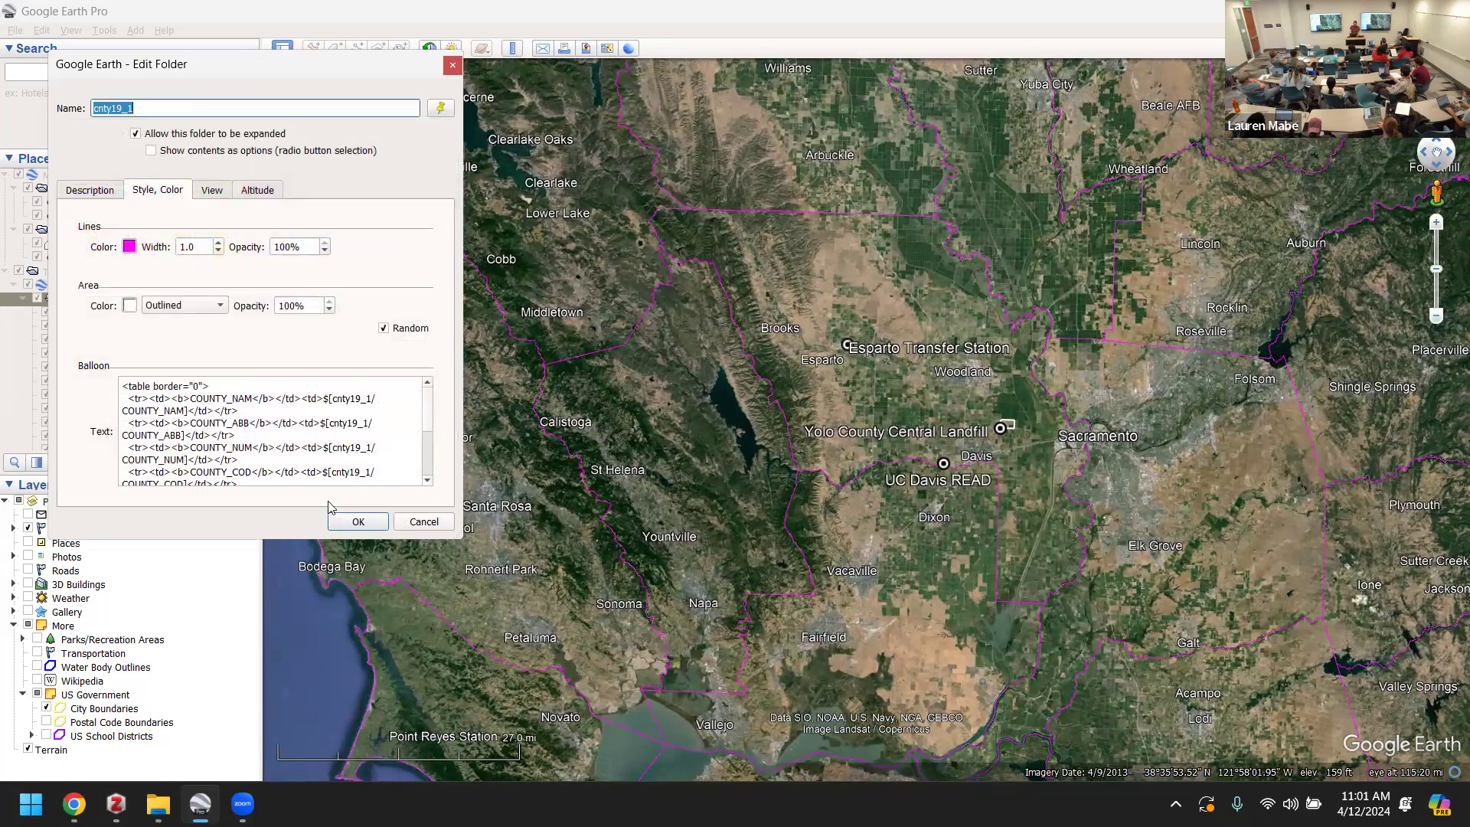
click(358, 522)
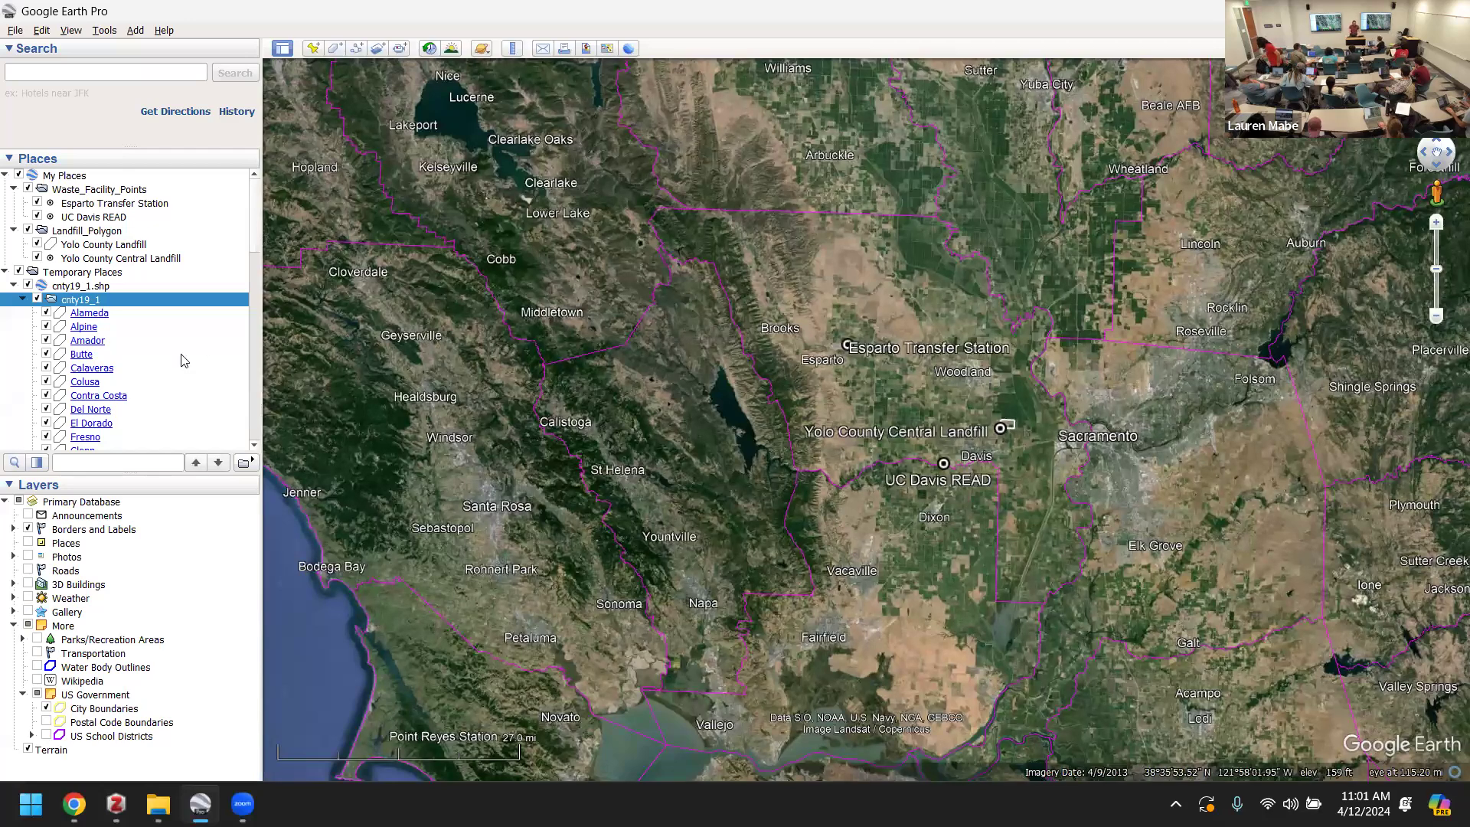
- Locate Yolo in the cnty19_1 county list and view its attributes
scroll(183, 360, down, 6)
scroll(184, 360, down, 3)
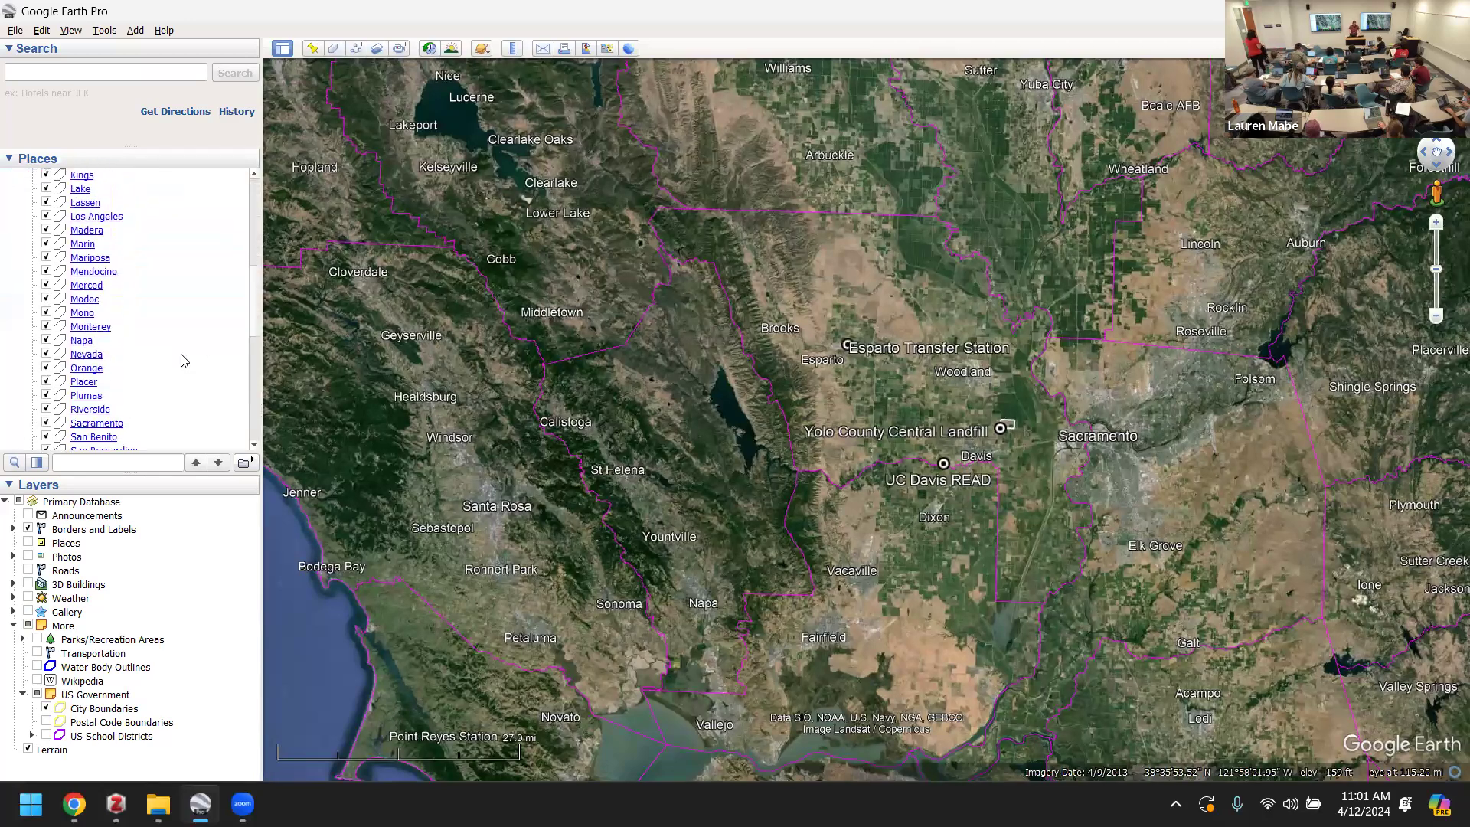
scroll(184, 359, up, 9)
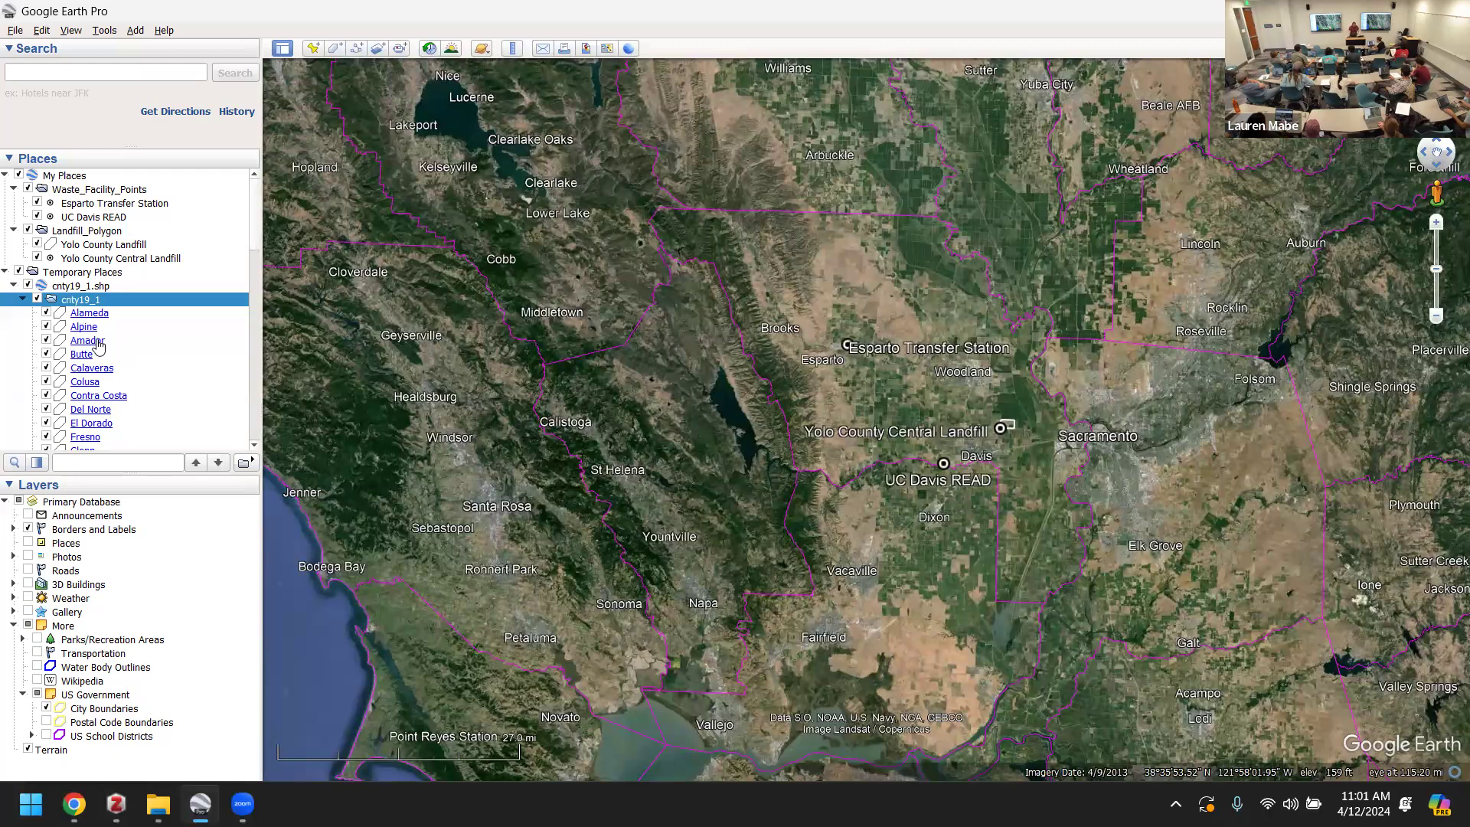
scroll(99, 345, down, 8)
scroll(99, 345, down, 10)
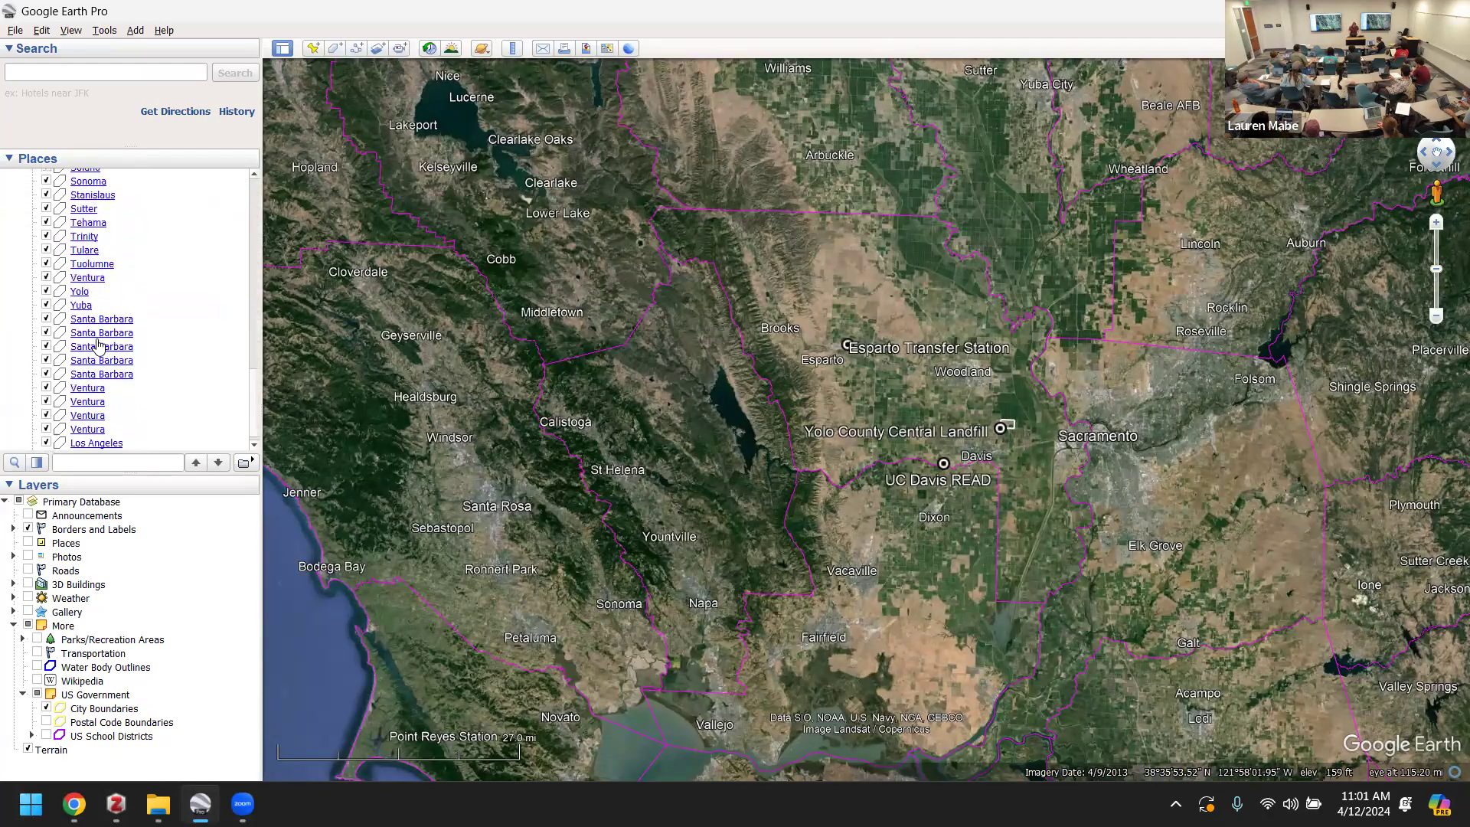
click(83, 294)
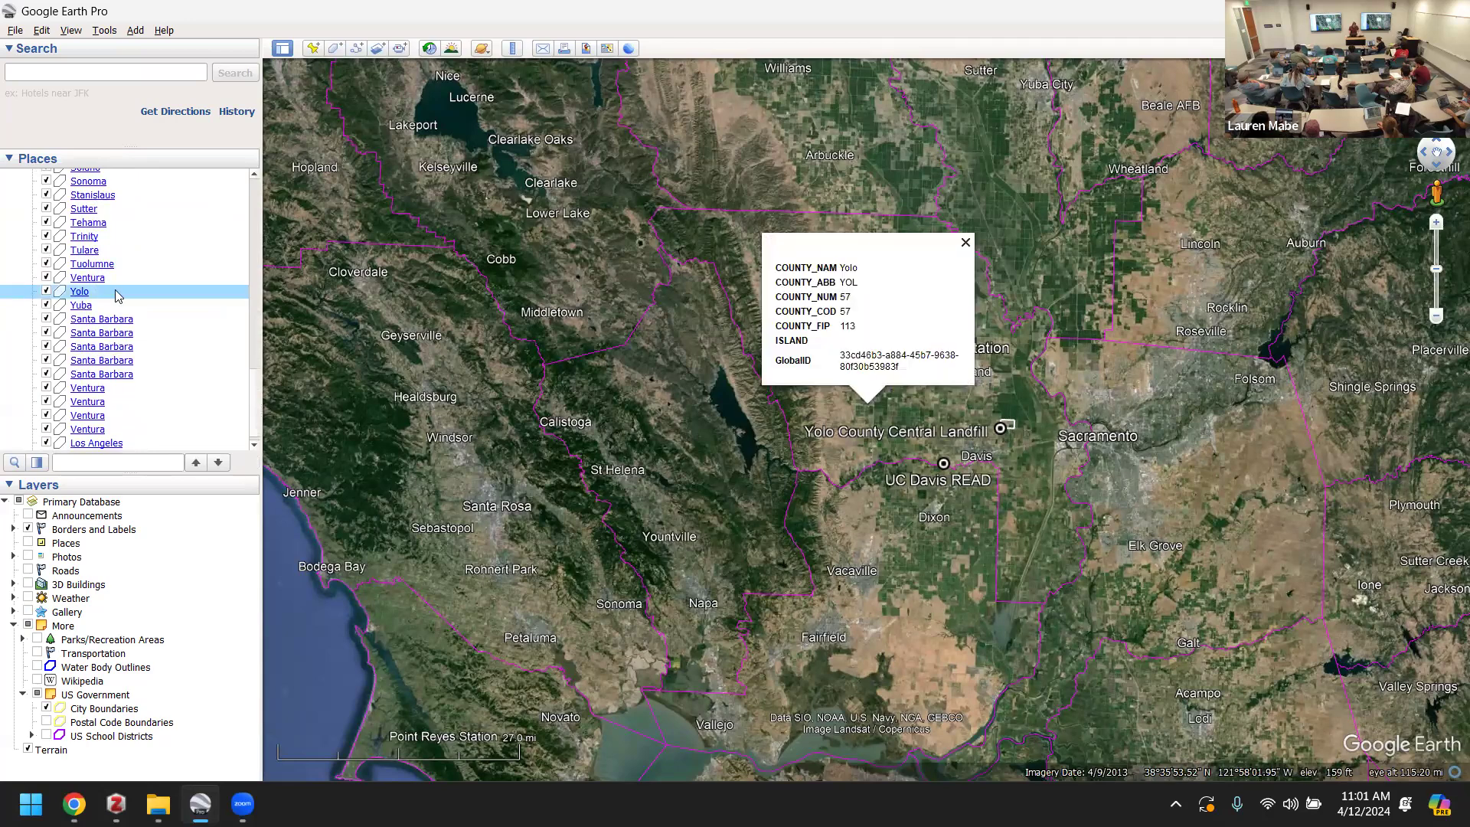
- Set the outline width of the Yolo polygon to 3.0
right_click(118, 297)
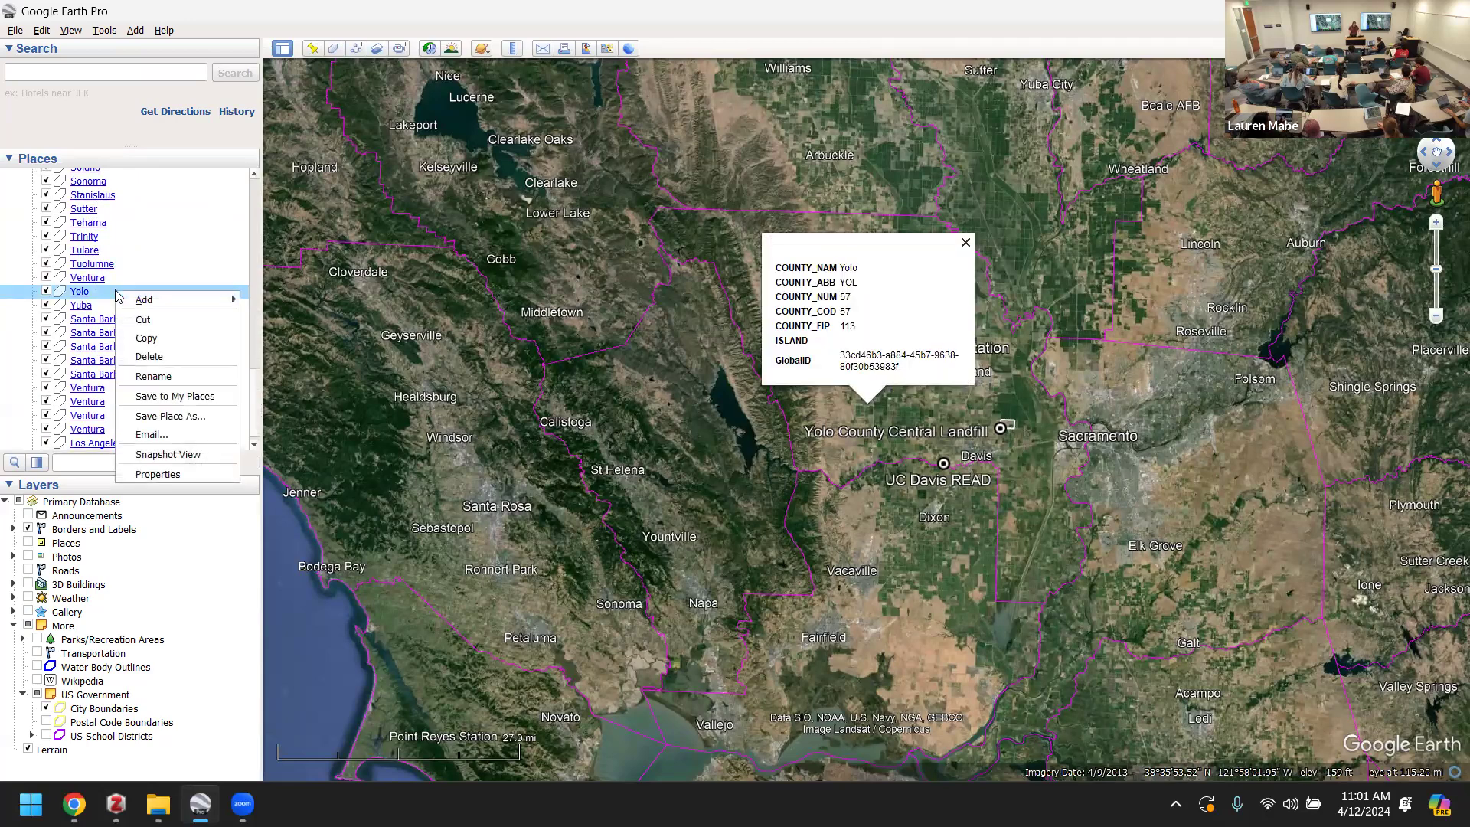
click(157, 474)
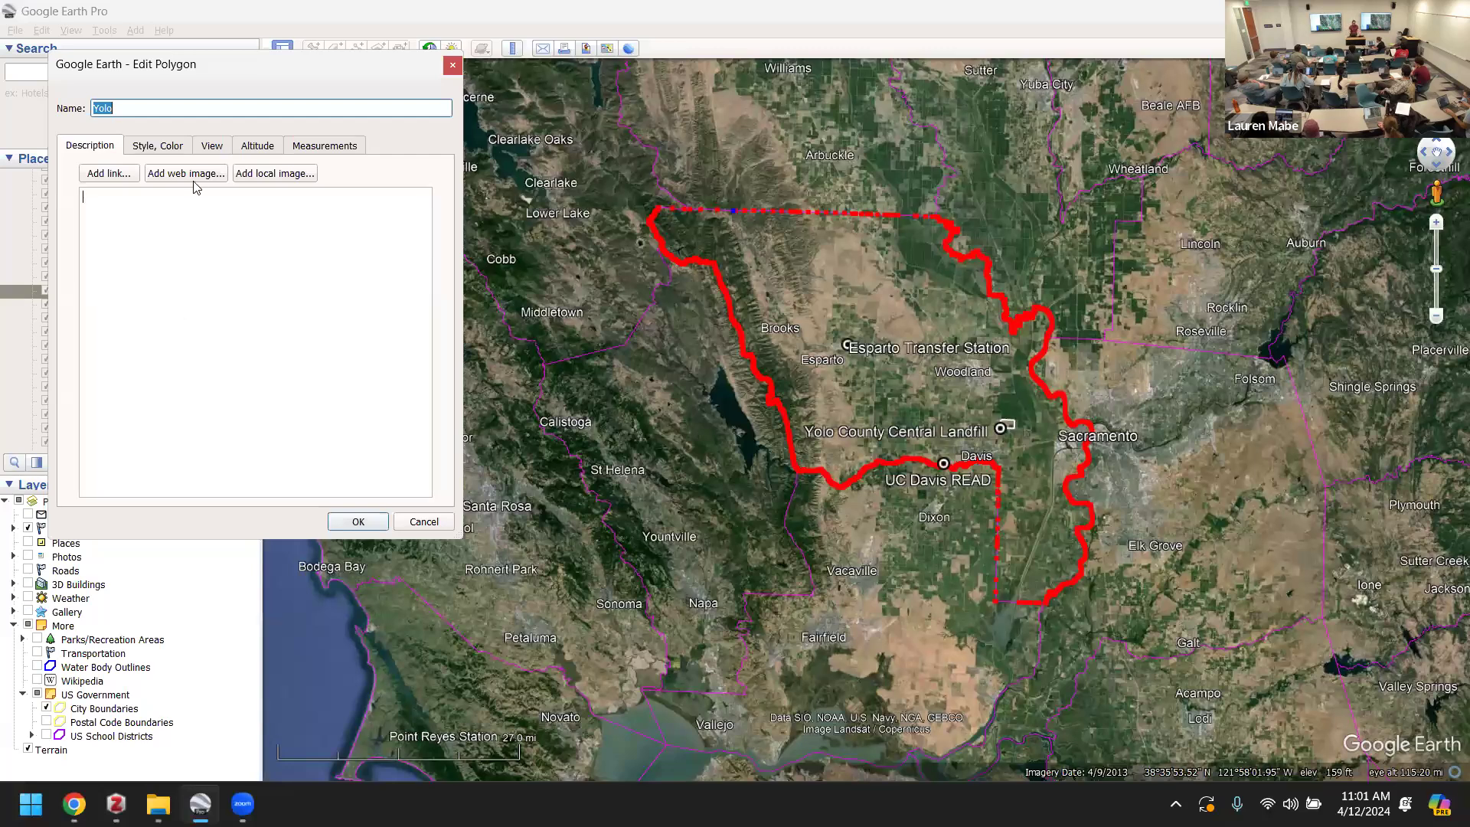
click(172, 149)
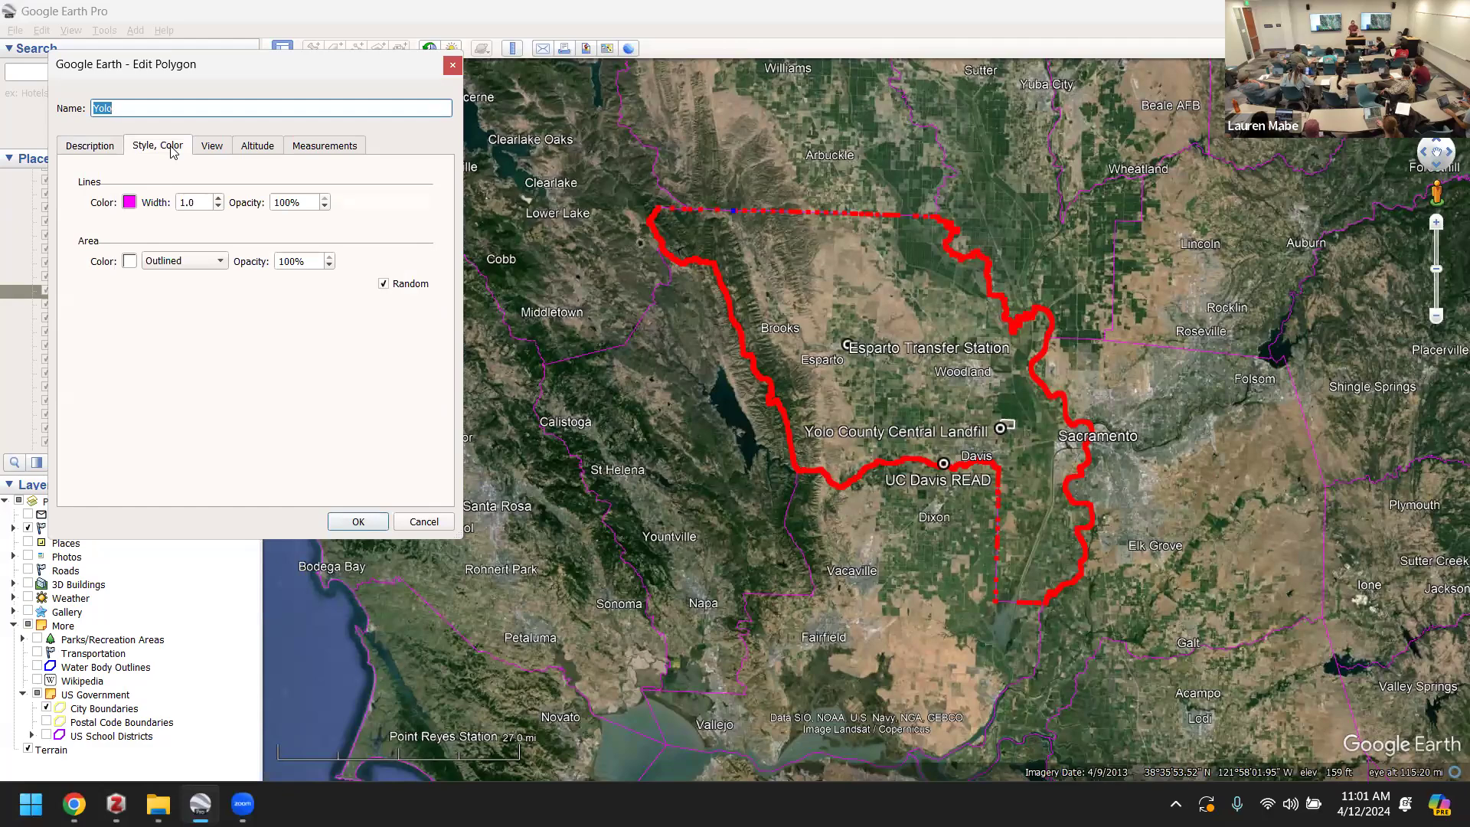
drag(204, 202, 176, 206)
text(3)
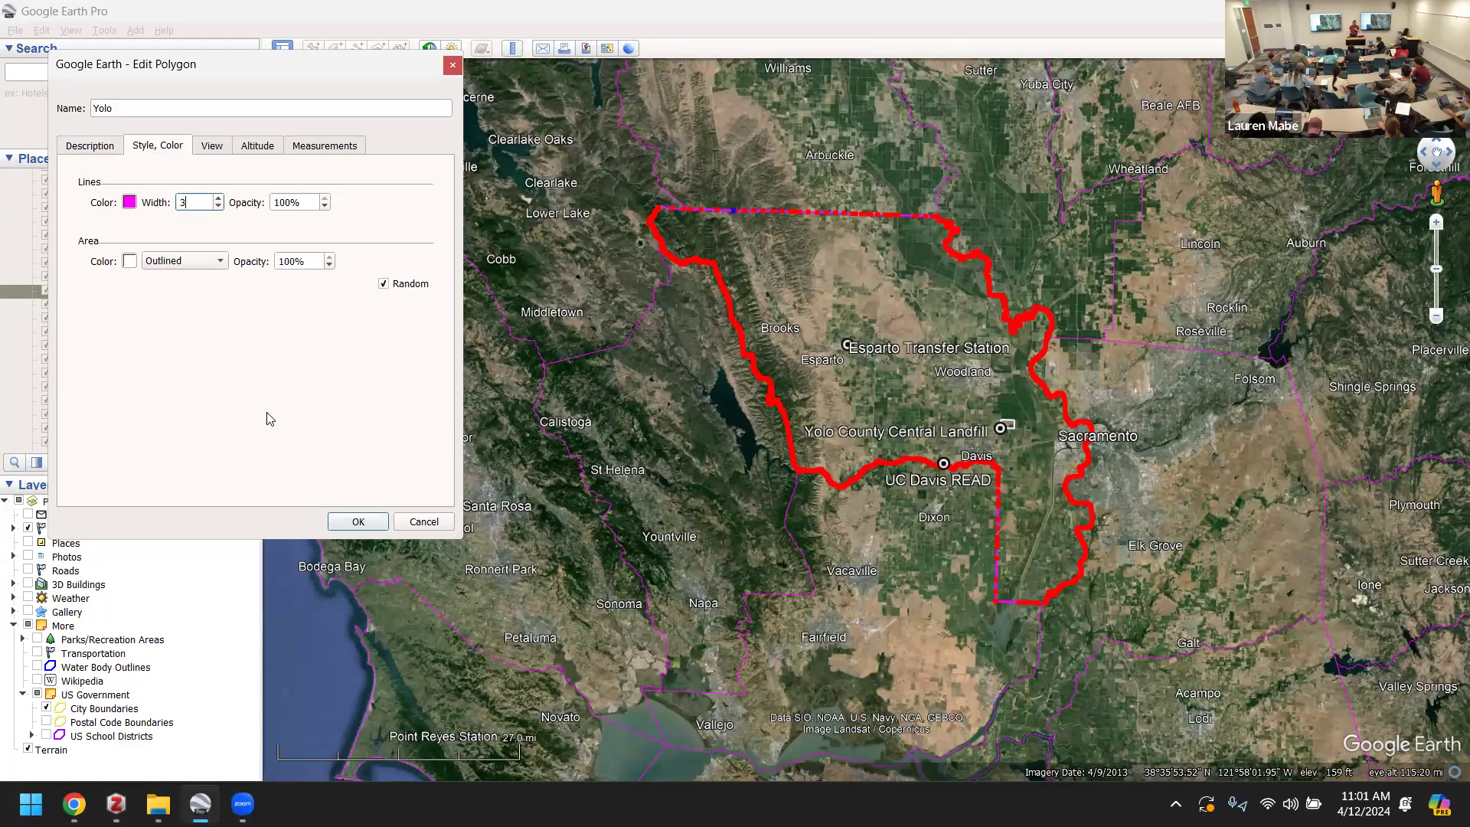
click(348, 524)
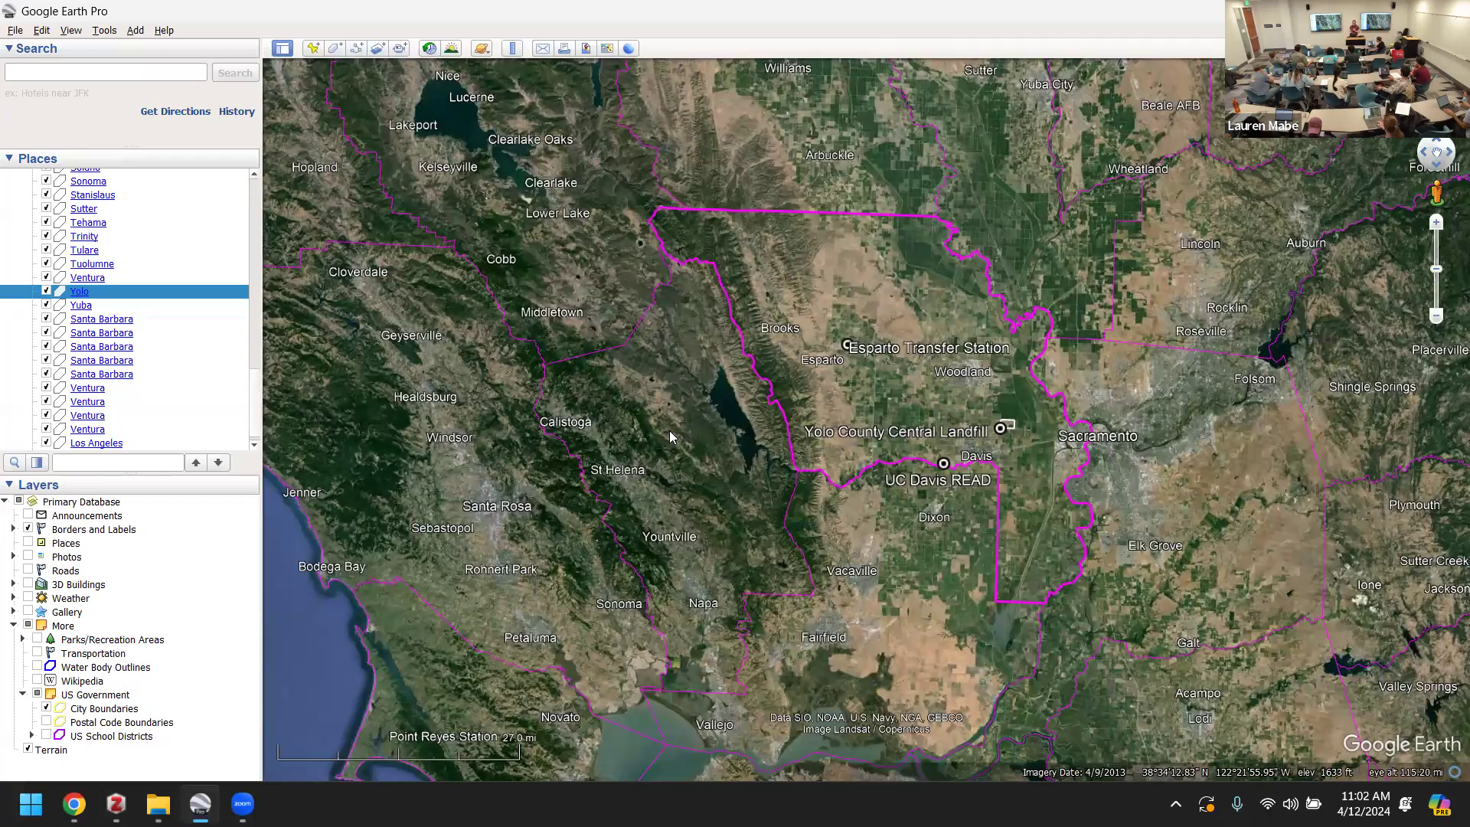
- Review the Yolo polygon's line and area style settings and examine its outline against the surrounding cities on the map
right_click(82, 294)
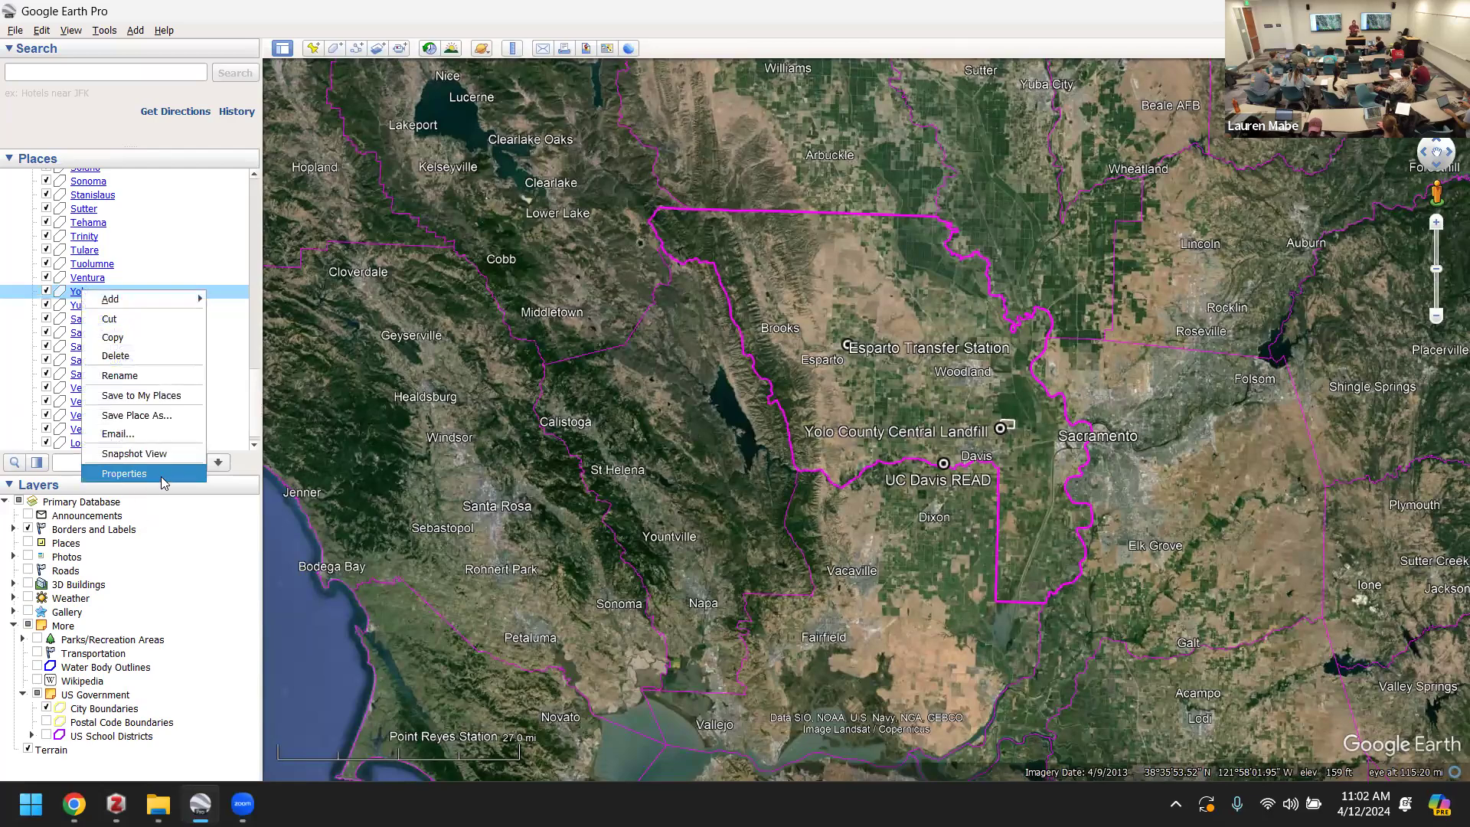
click(161, 473)
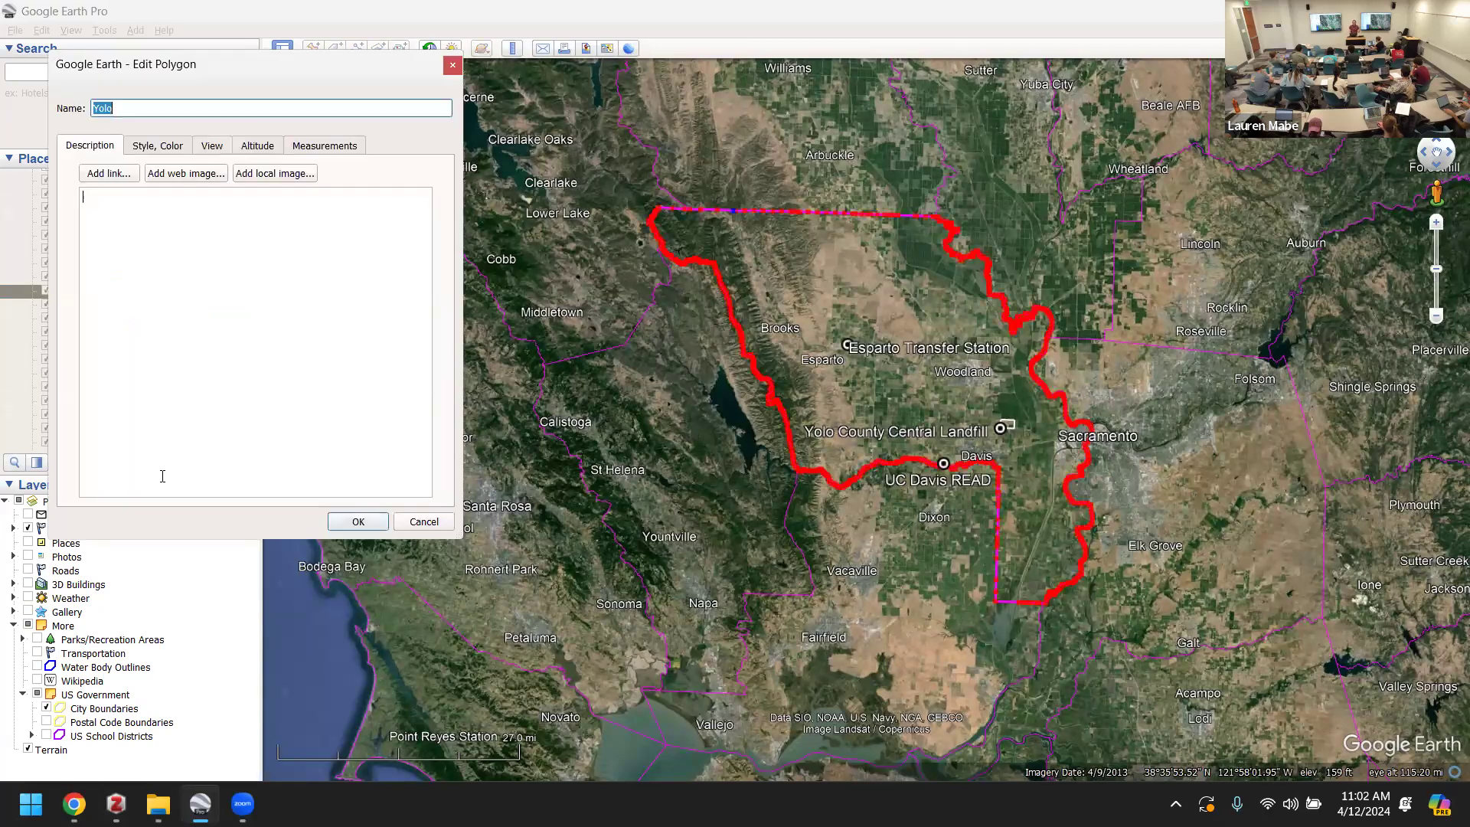
click(171, 149)
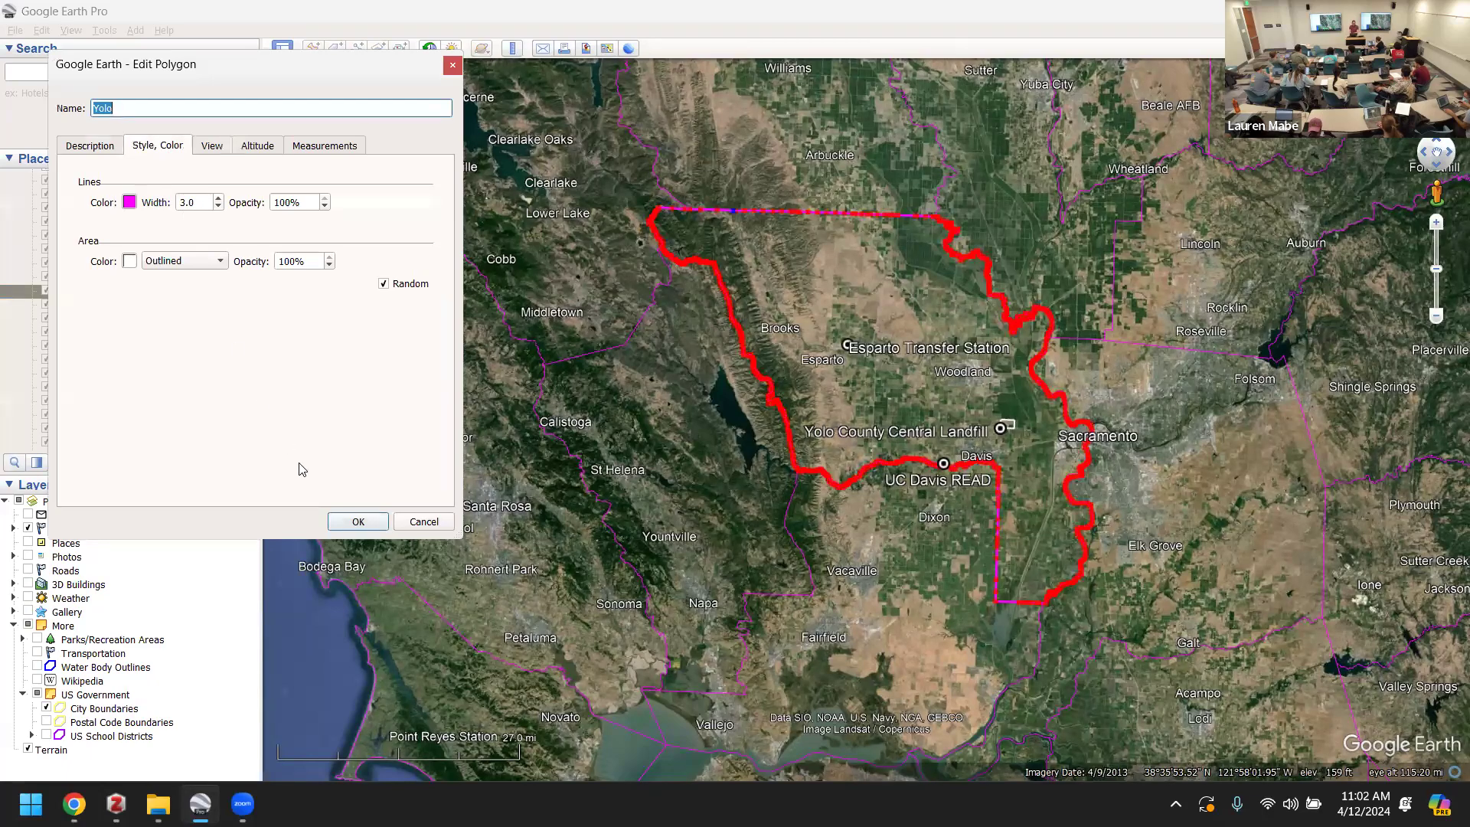
click(358, 521)
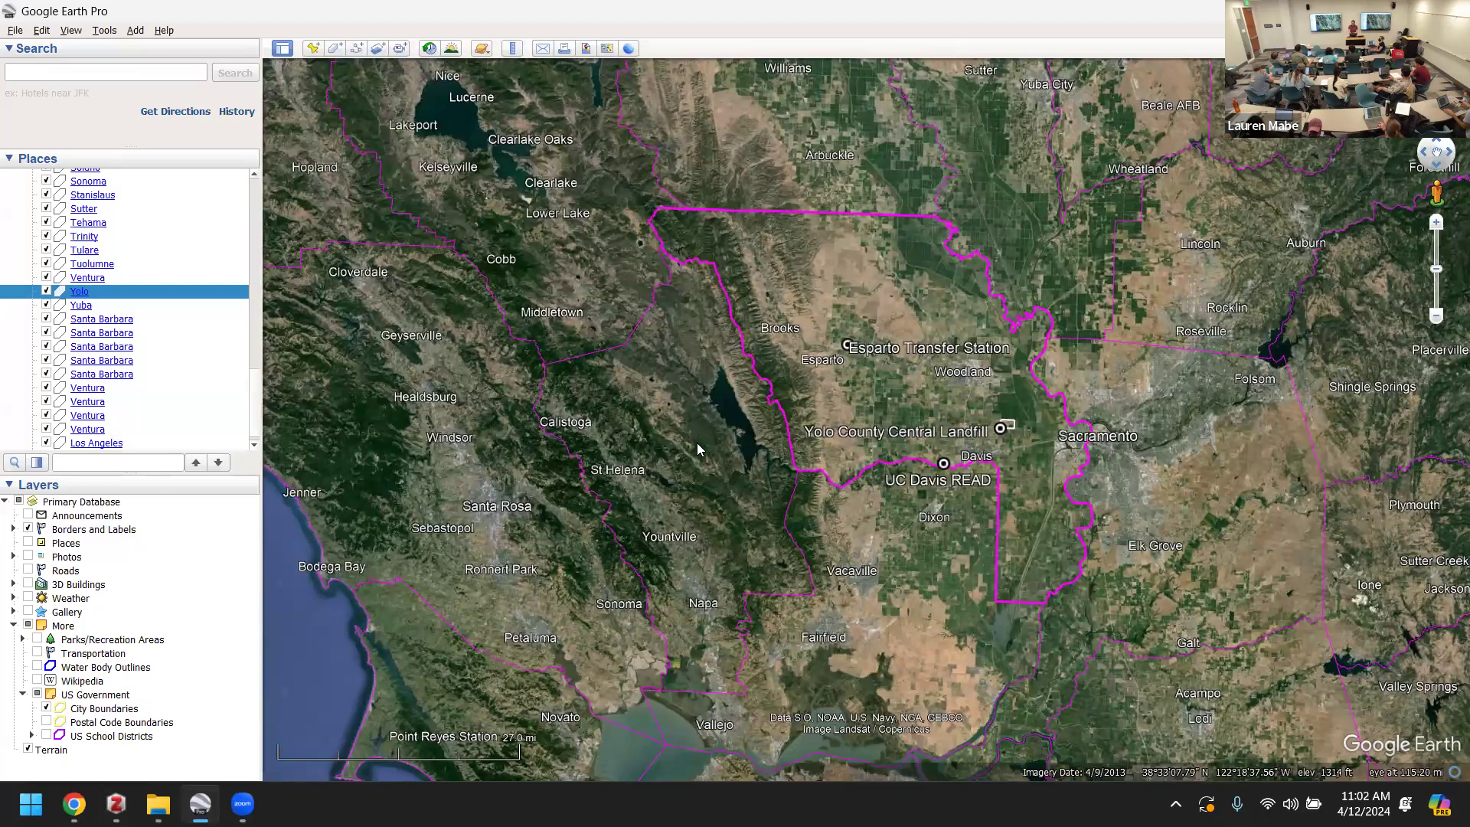
drag(892, 531, 885, 525)
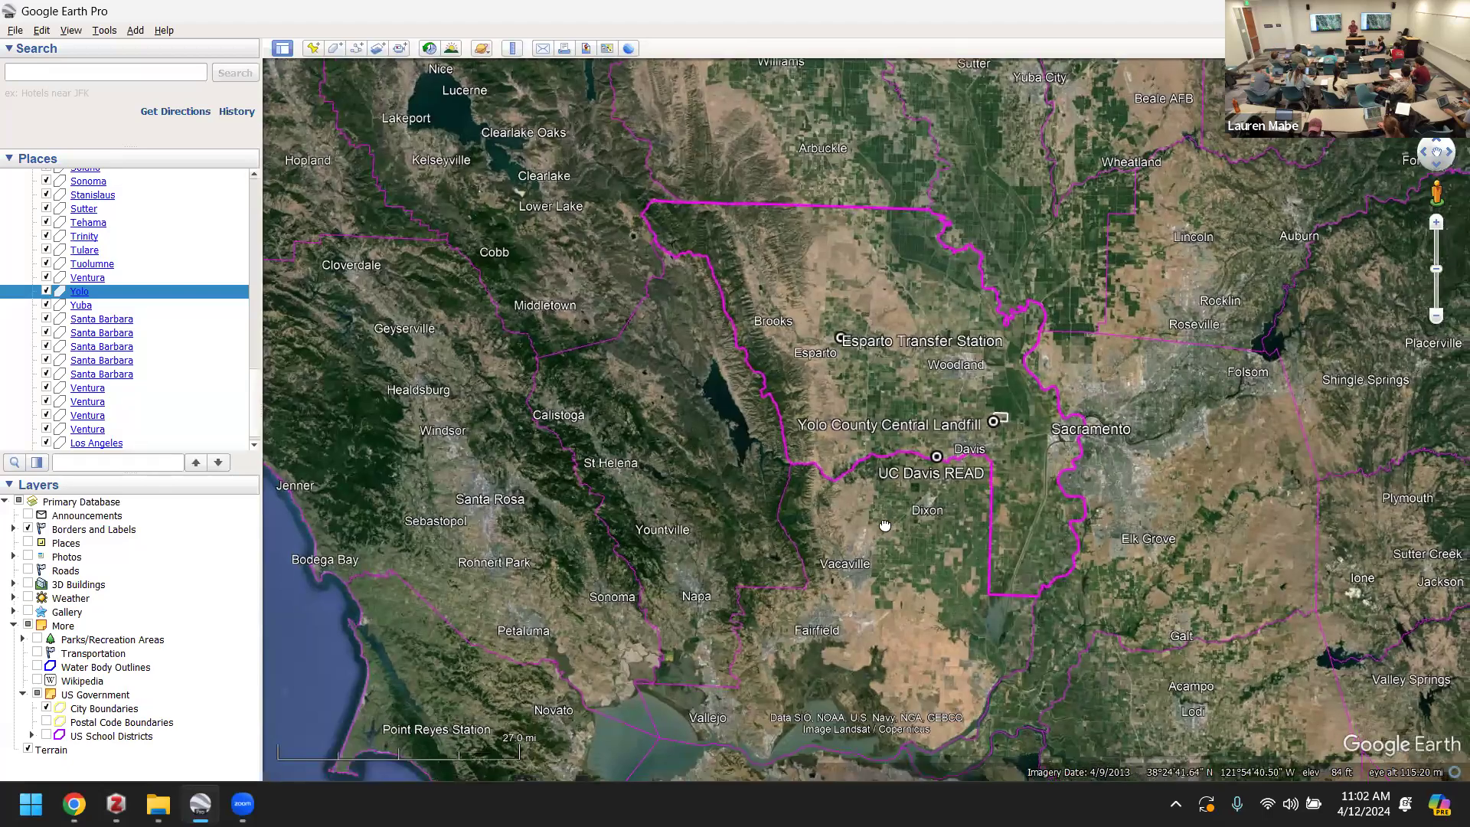
scroll(877, 511, up, 2)
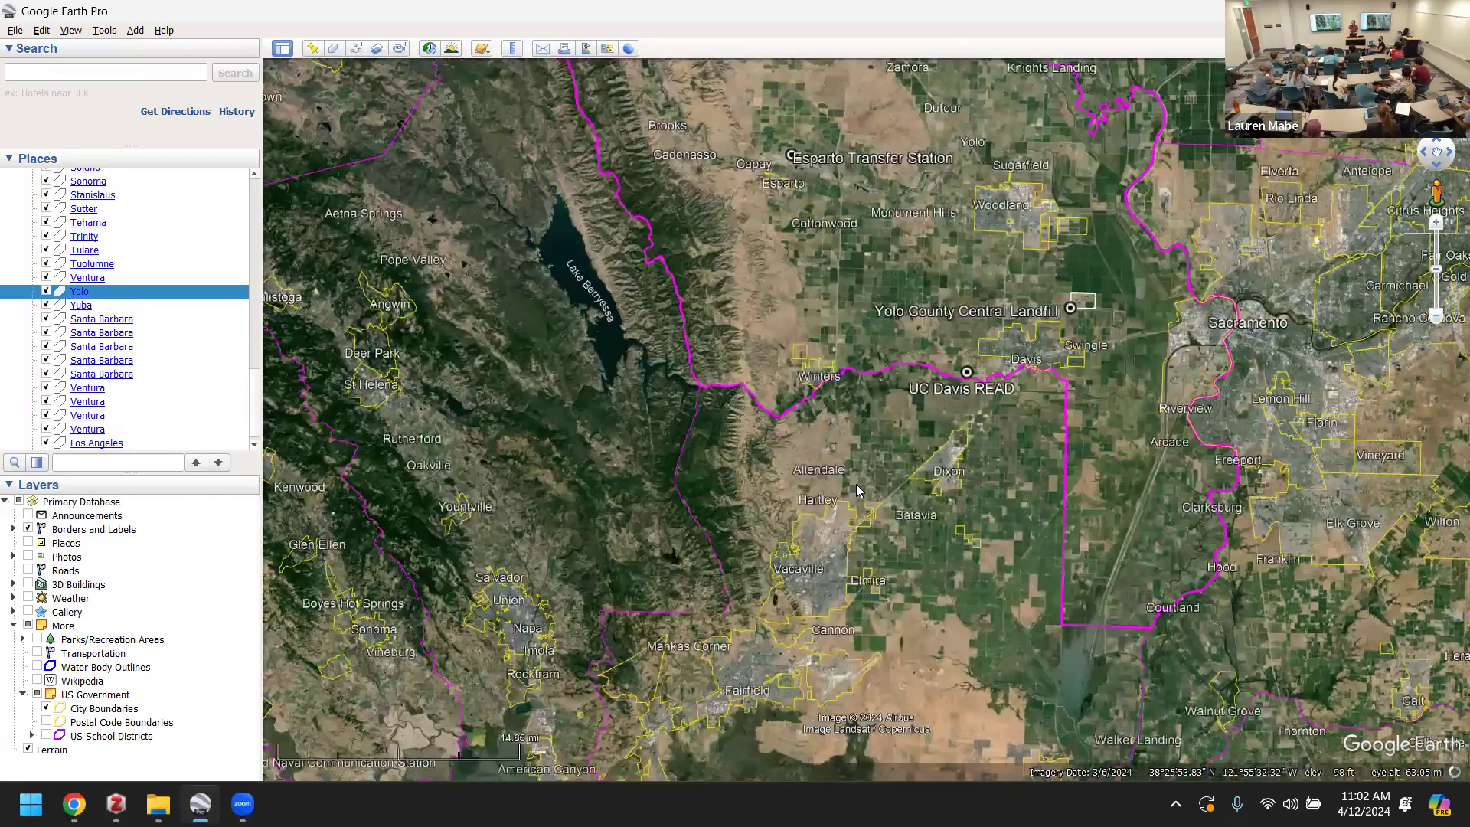
scroll(856, 484, down, 2)
scroll(792, 521, down, 1)
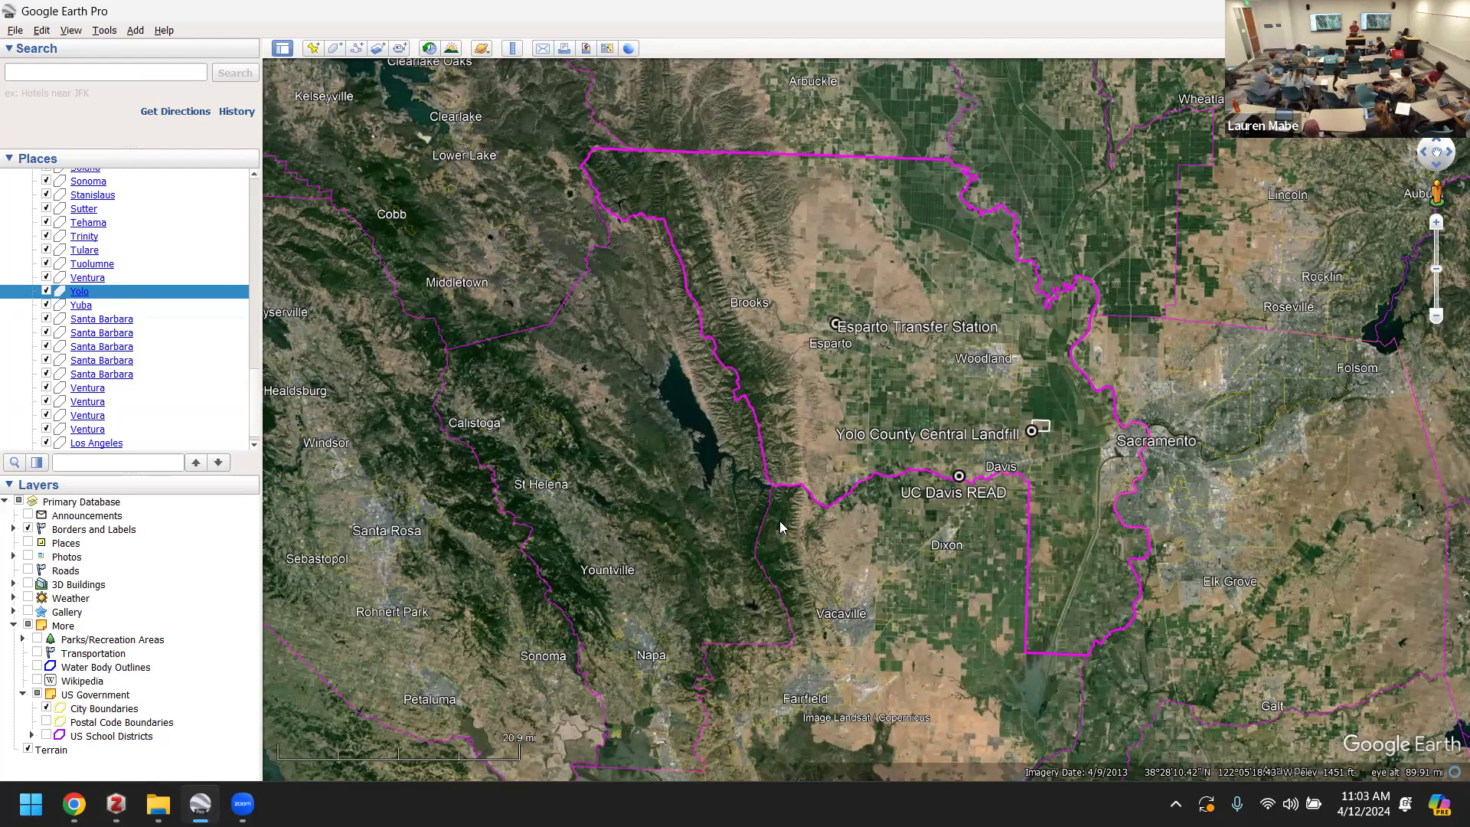
- Add a placemark named Yolo County to the cnty19_1 folder, positioned inside the Yolo outline north of Esparto
scroll(159, 378, up, 9)
scroll(161, 378, up, 10)
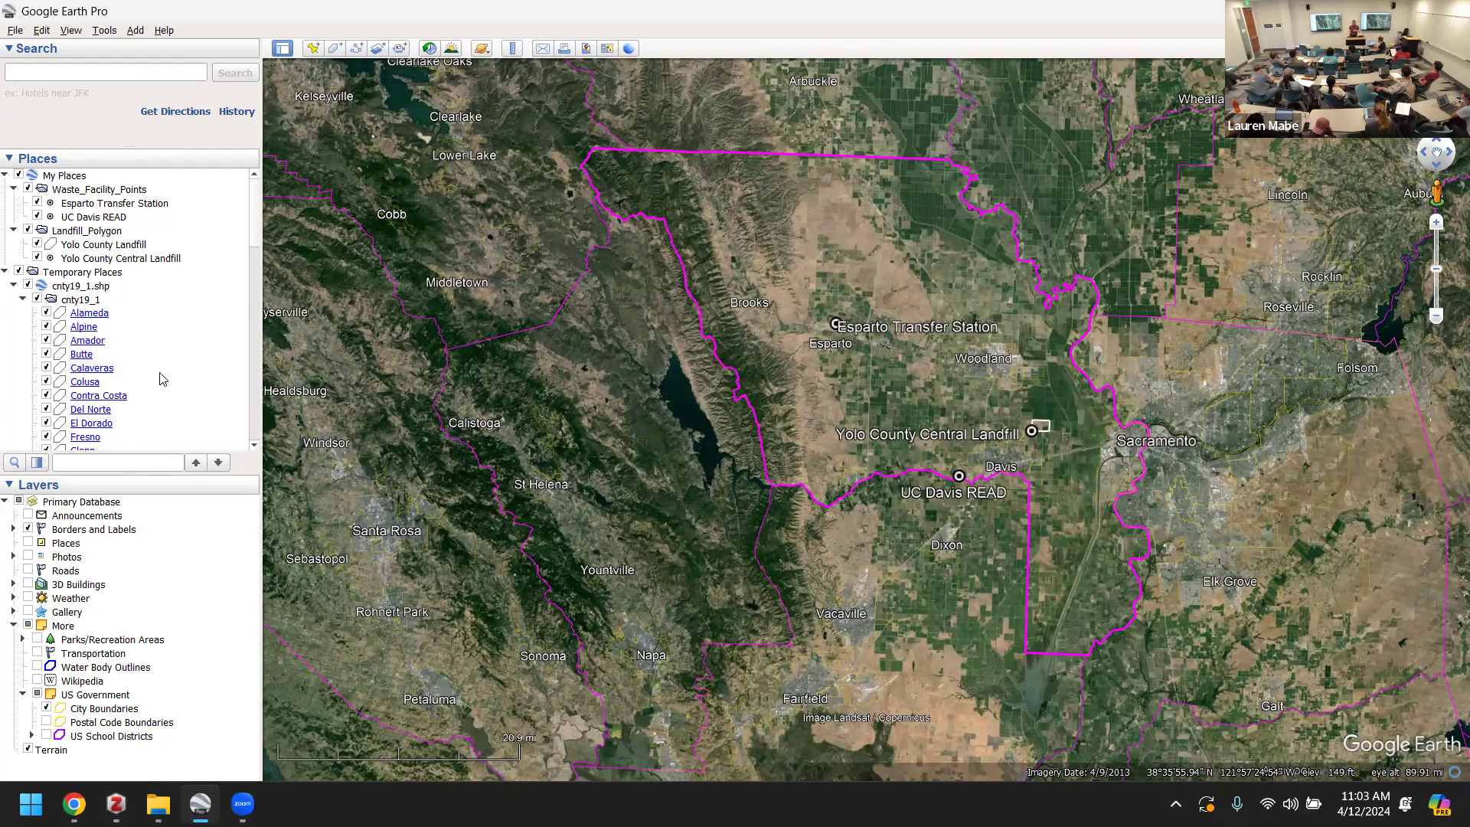
right_click(73, 303)
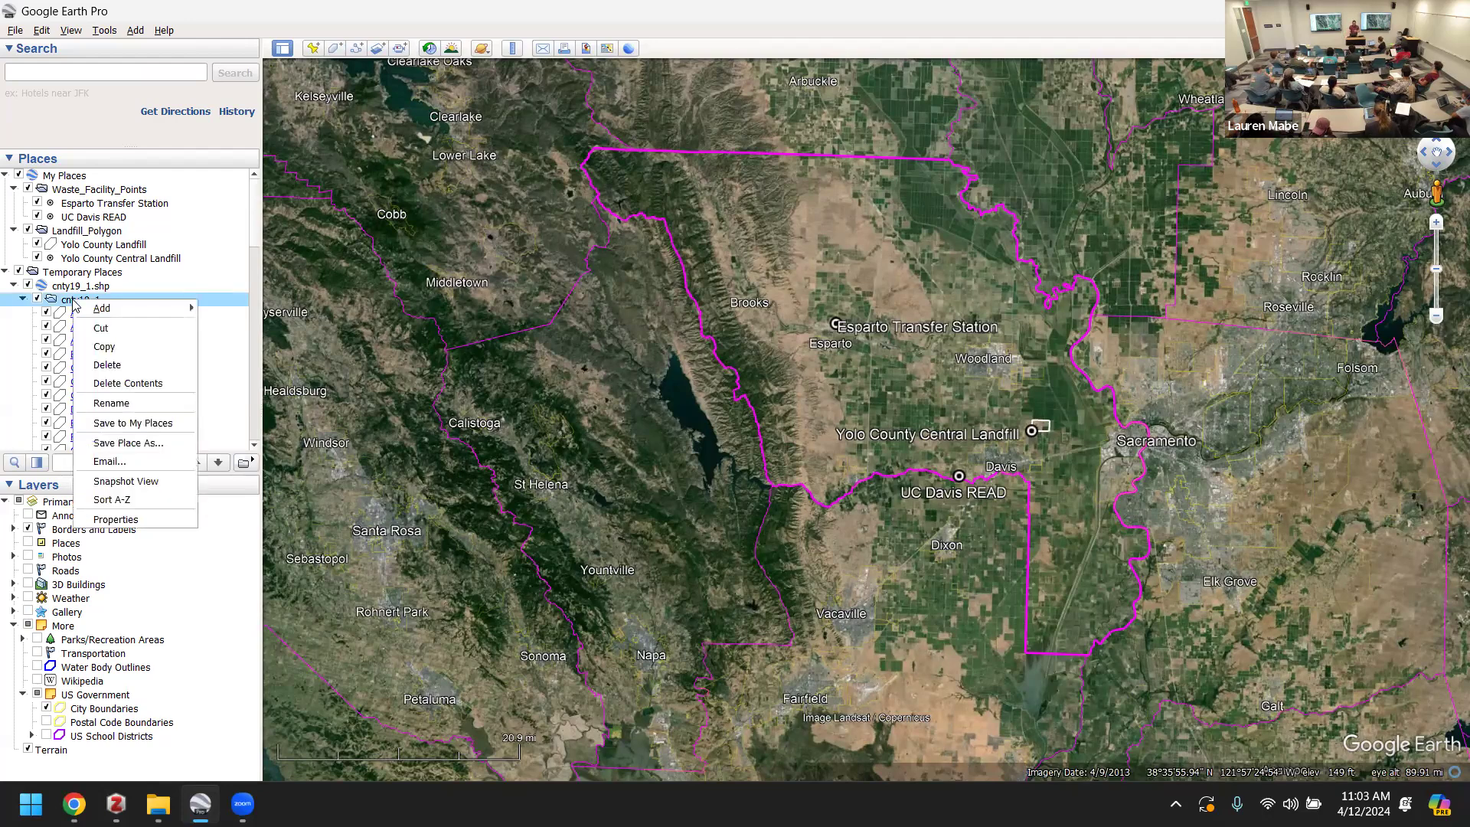
mouse_move(116, 315)
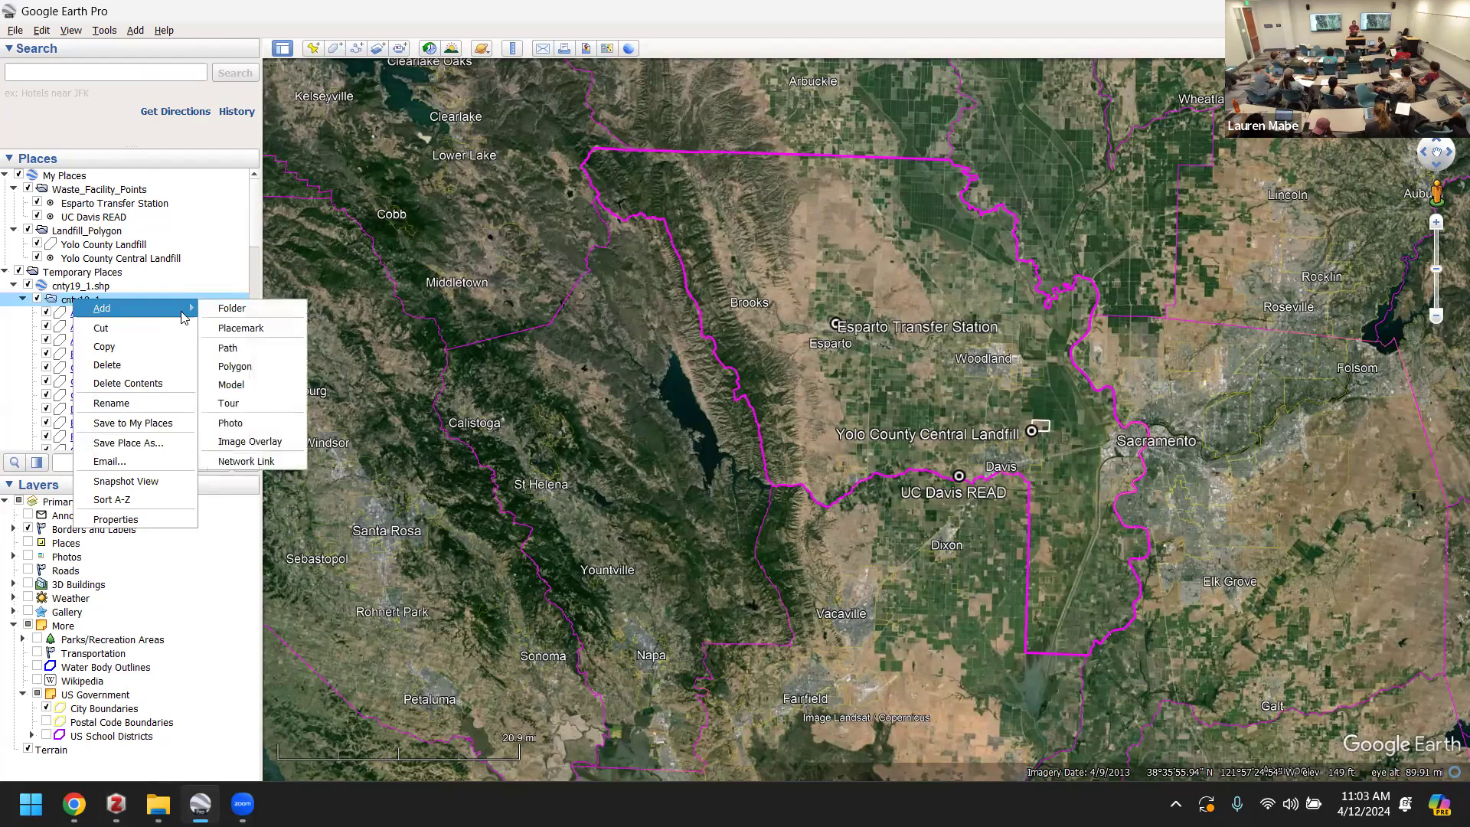
click(269, 335)
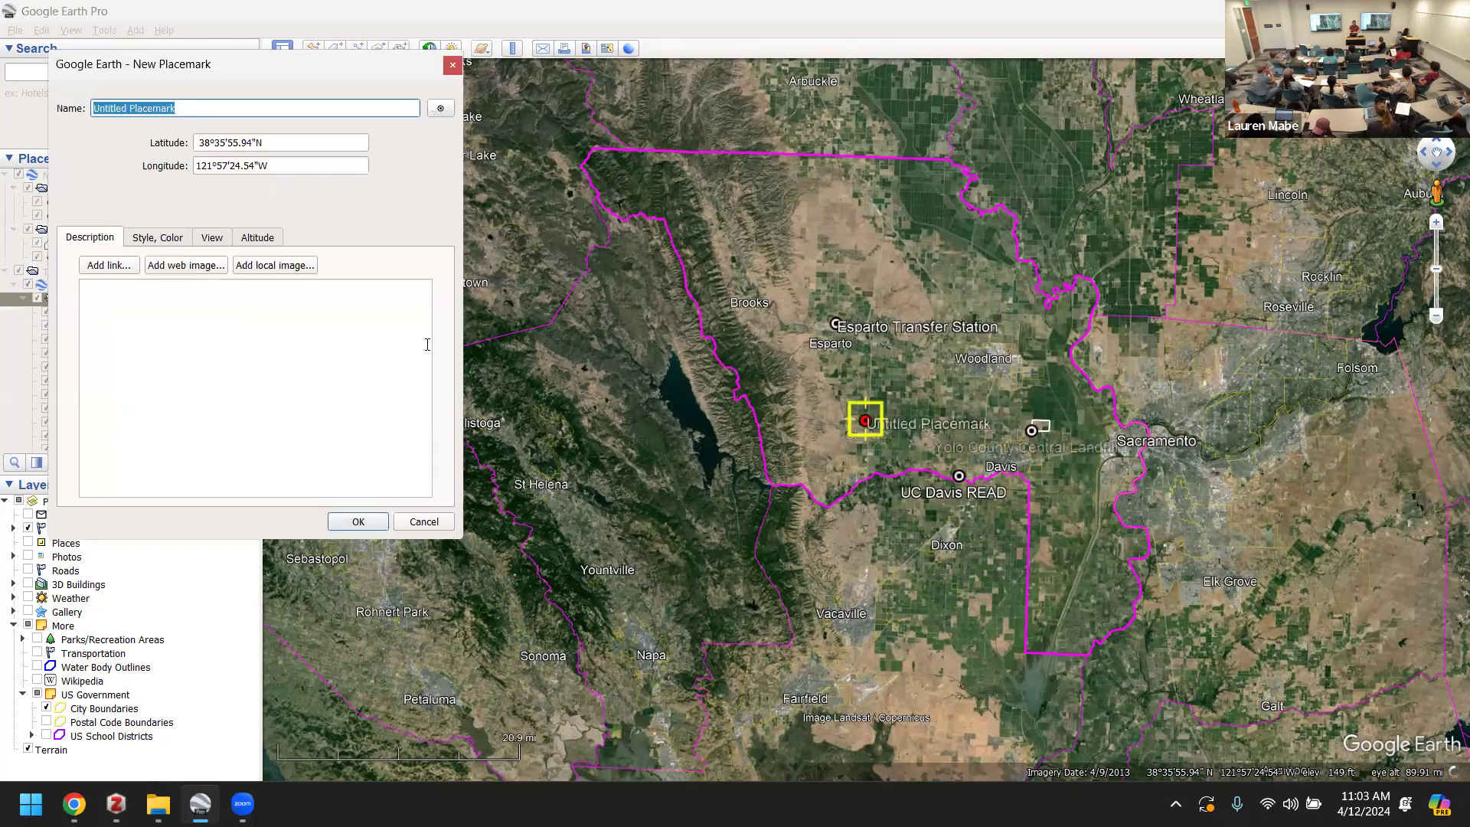
drag(872, 426, 847, 240)
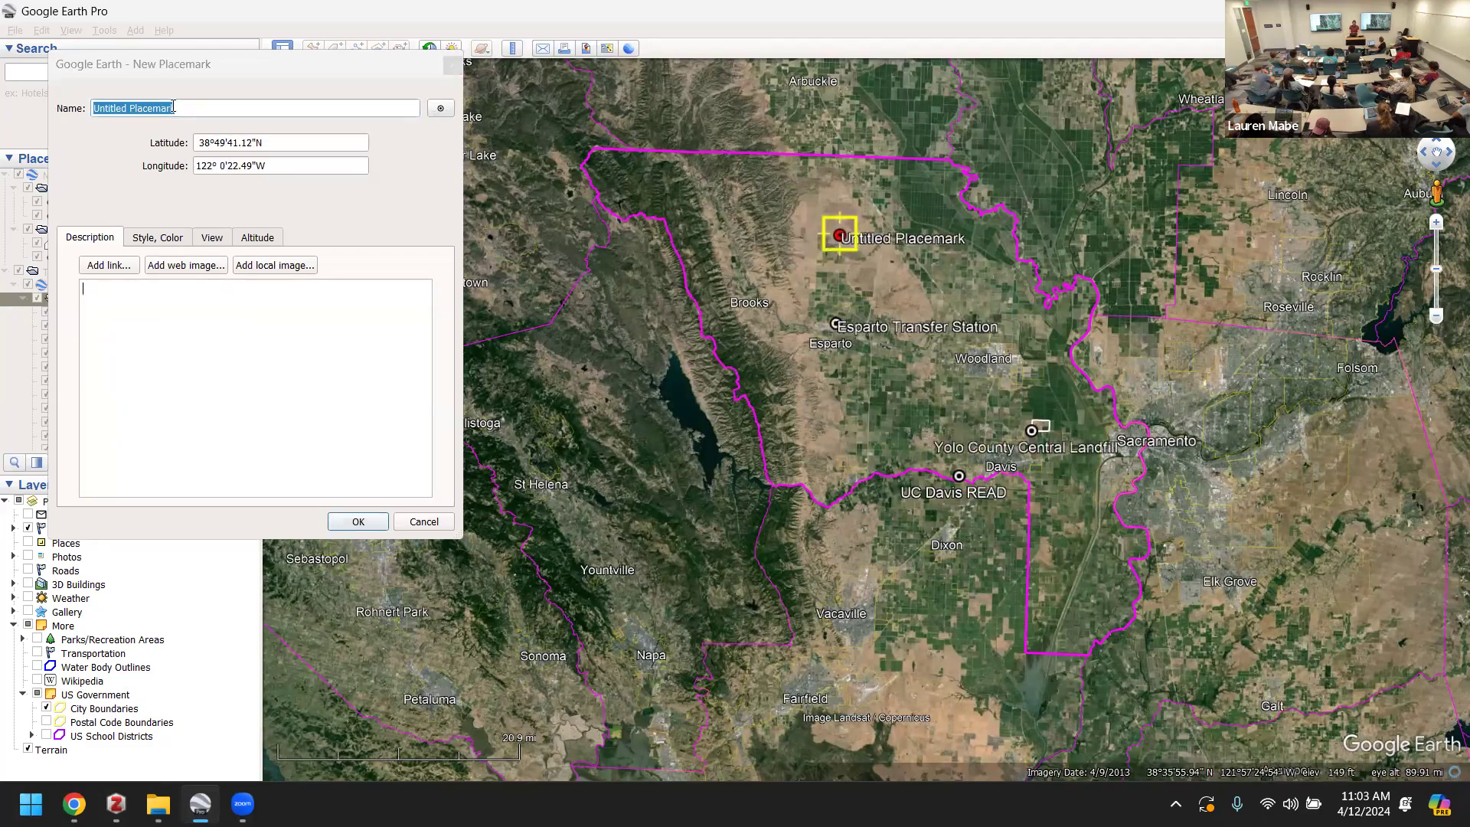
click(187, 108)
text(Yolo County)
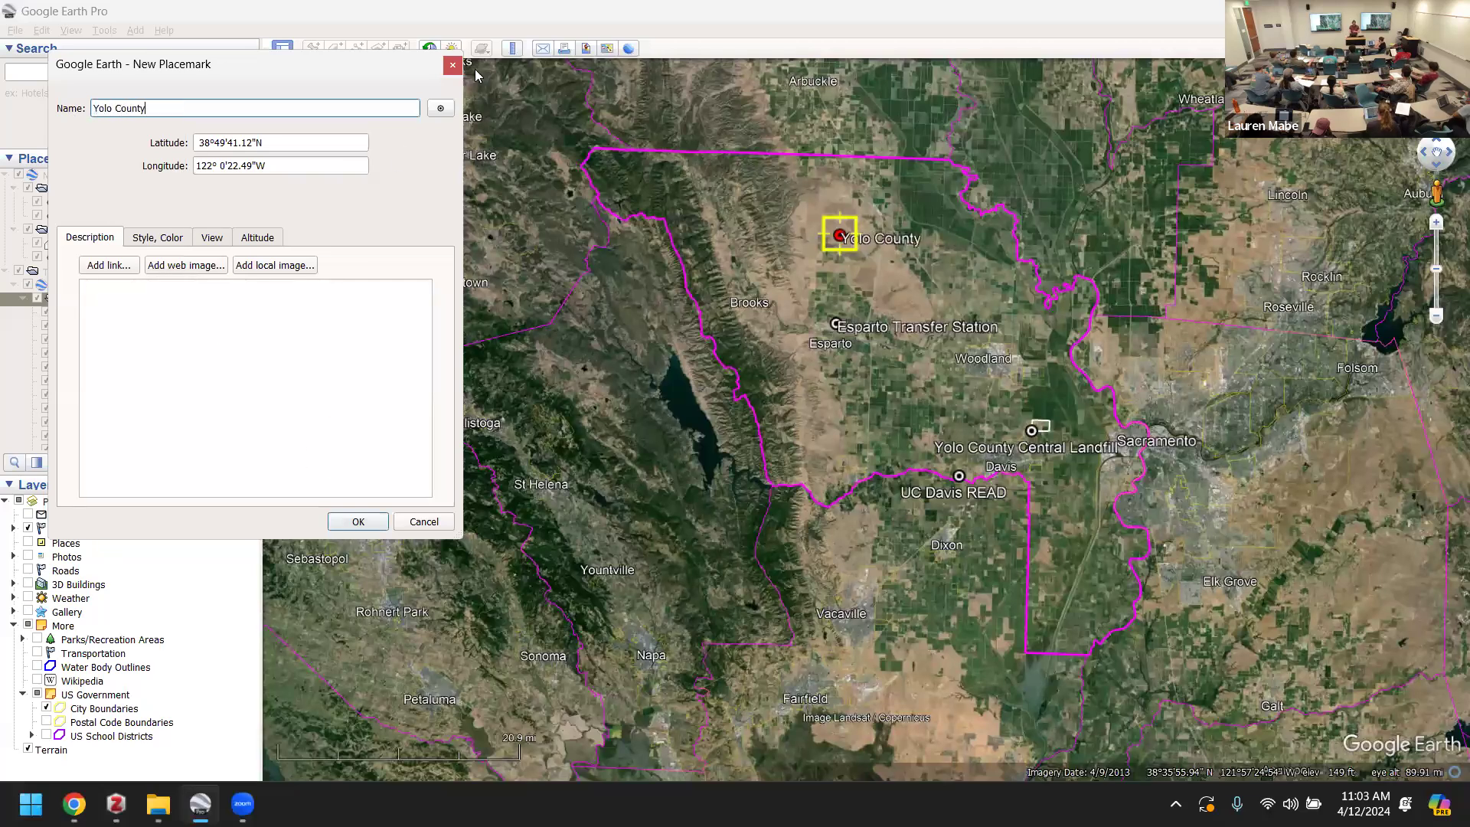
- Hide the Yolo County placemark's icon by setting its opacity to 0%, and save the placemark
click(441, 109)
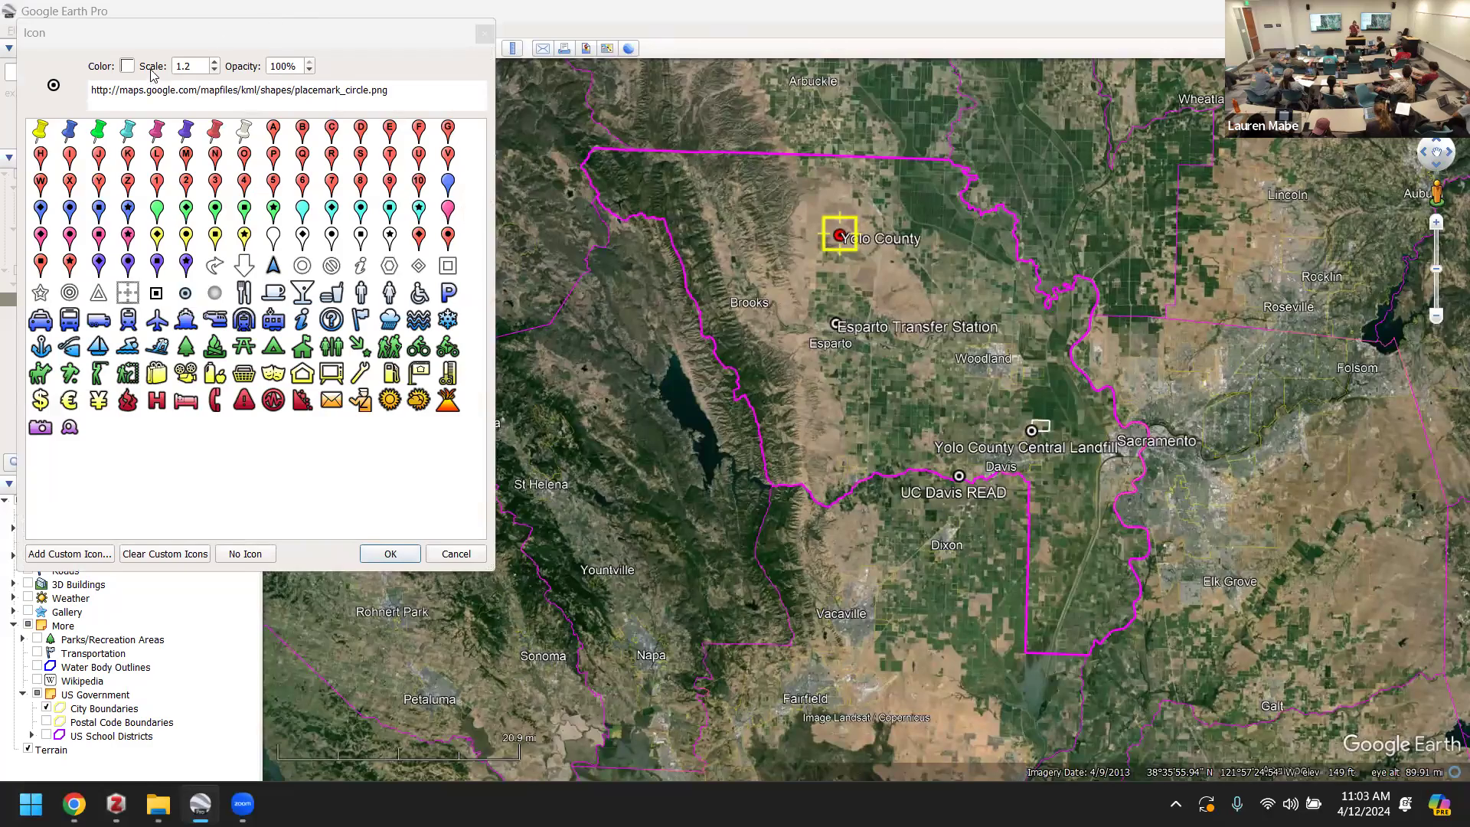
drag(294, 67, 240, 75)
text(0)
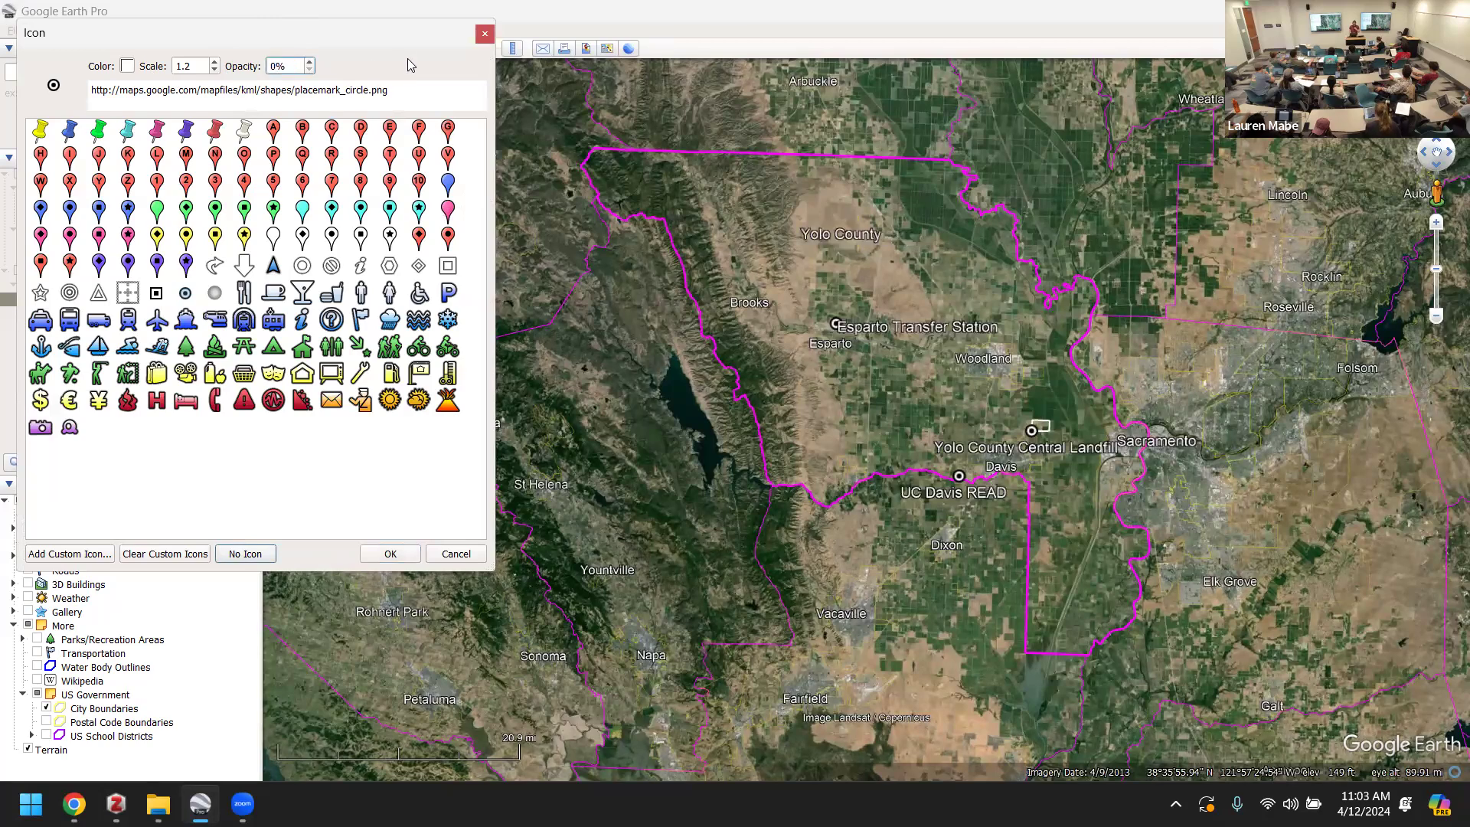
click(388, 554)
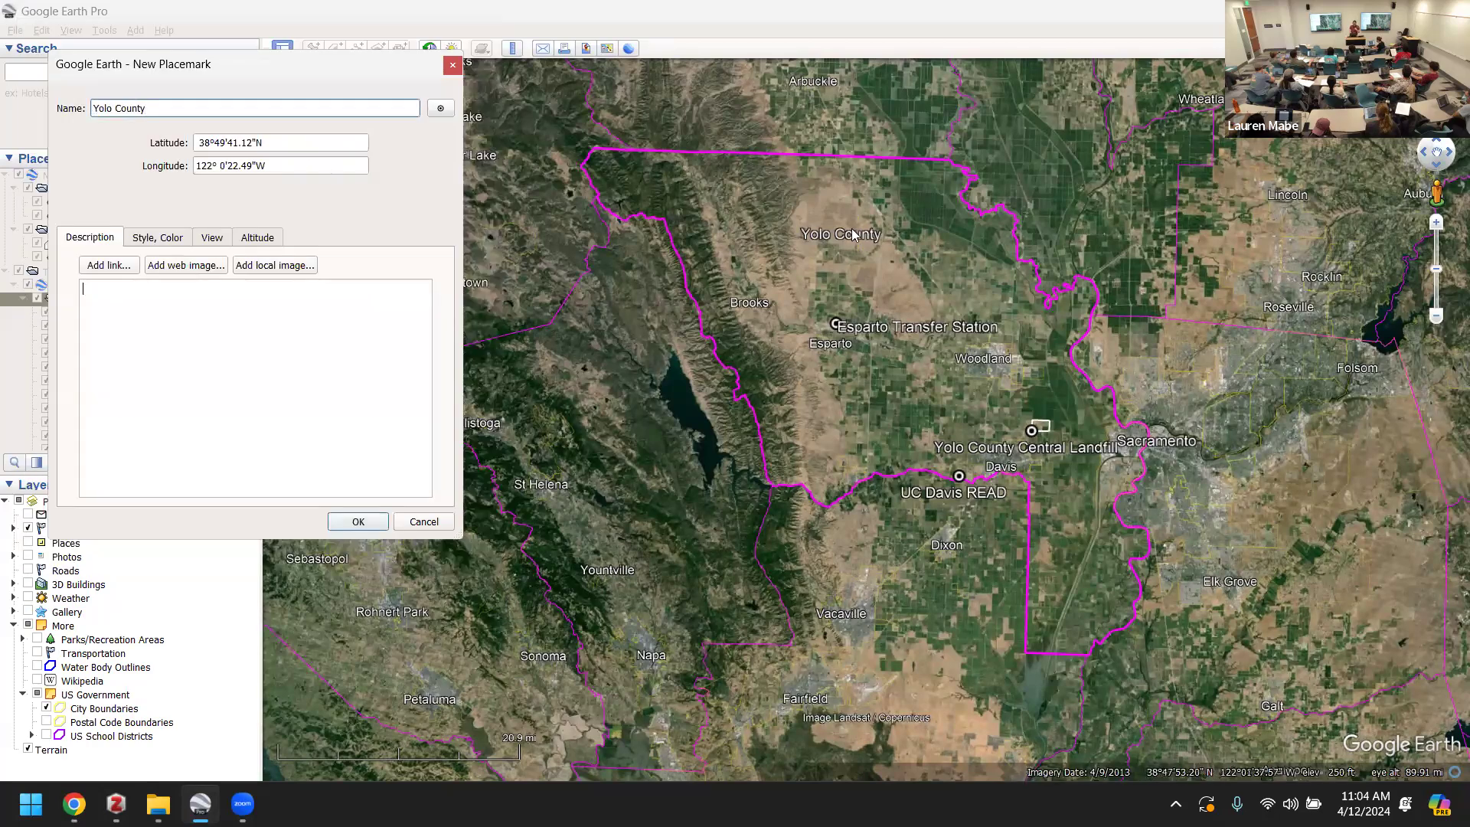
click(358, 521)
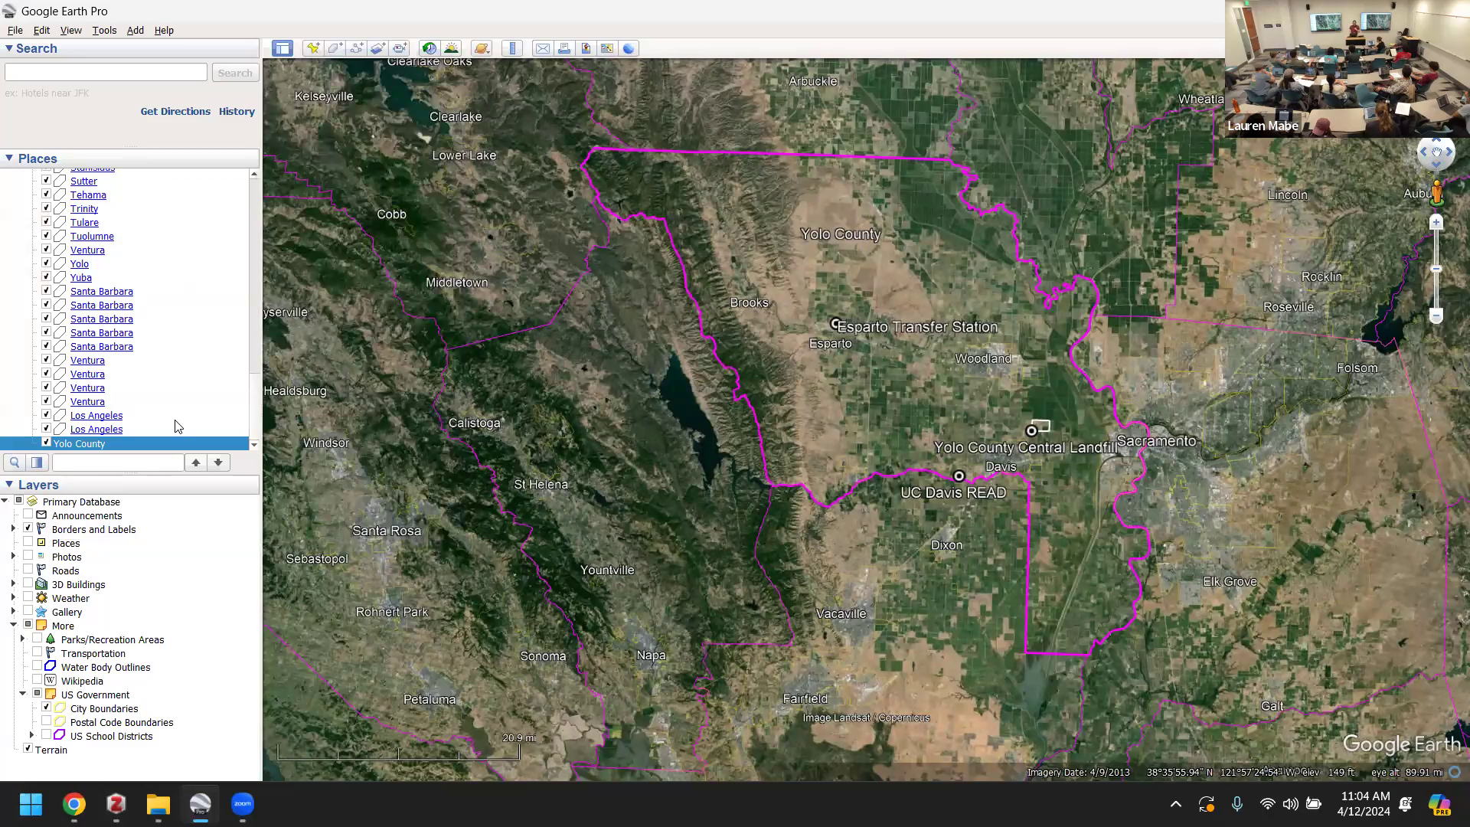
- Add a second, unnamed placemark to the cnty19_1 folder and review its icon settings
scroll(177, 426, up, 20)
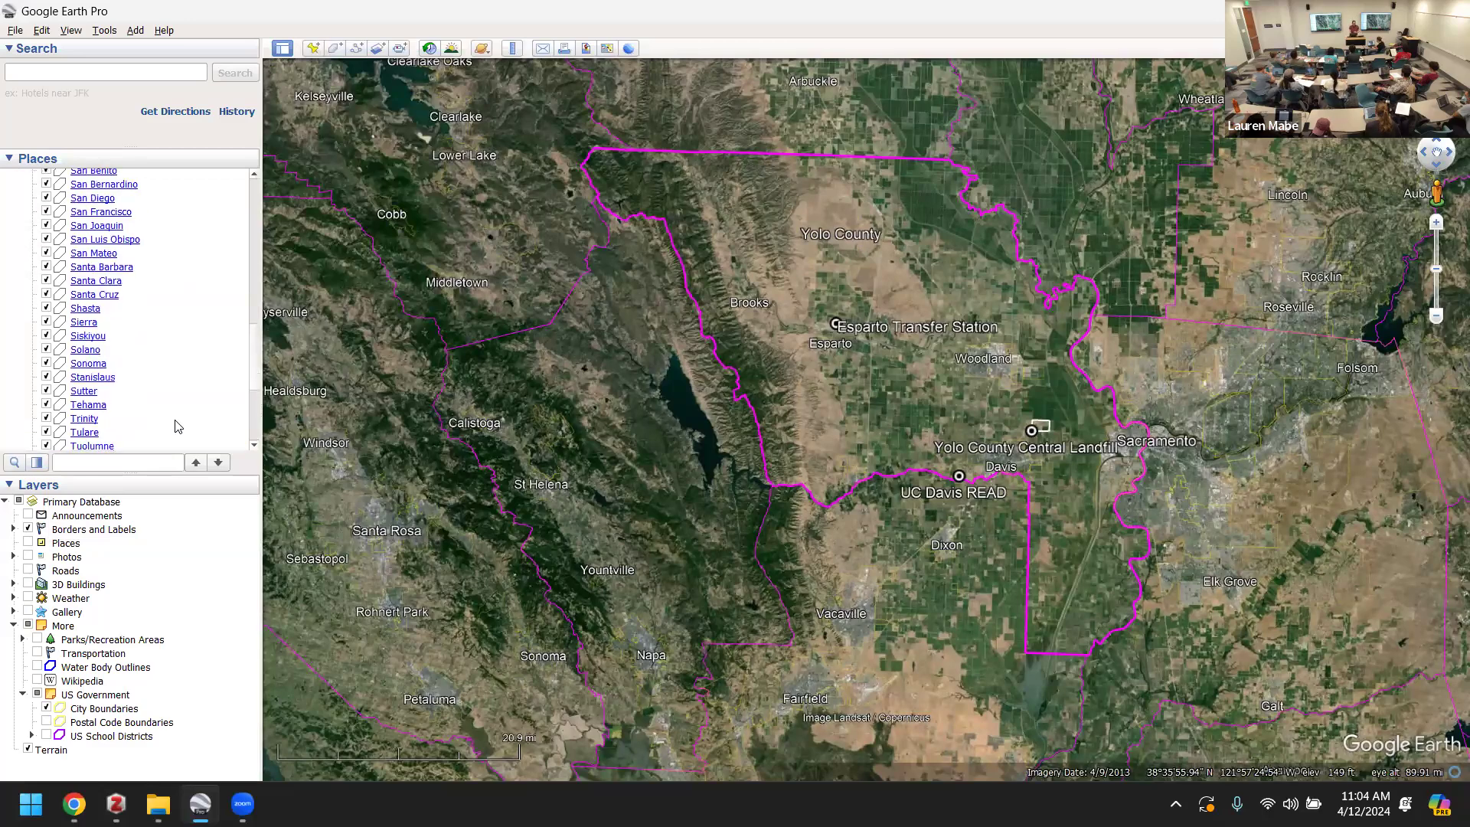
right_click(73, 301)
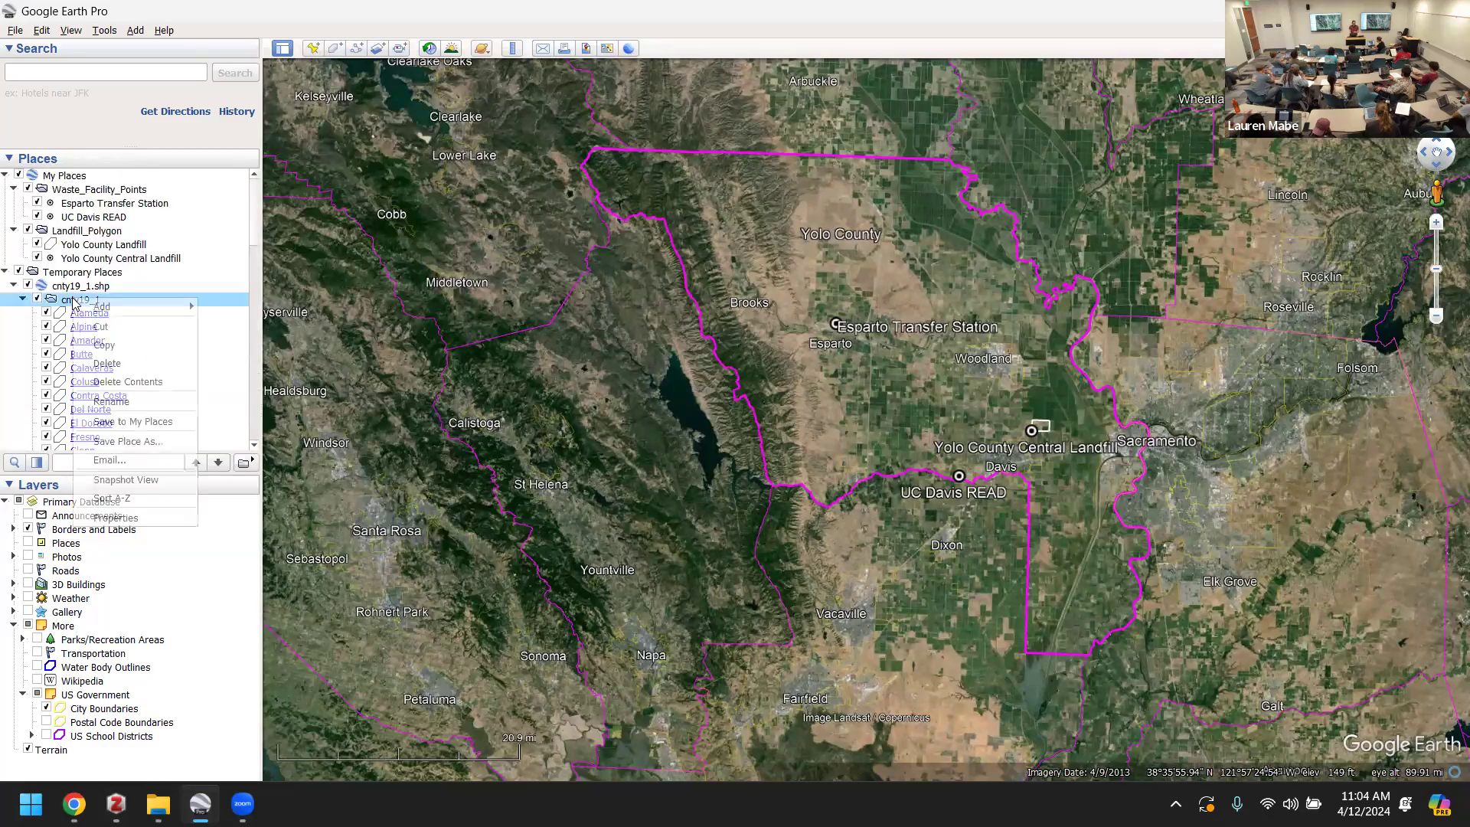
mouse_move(162, 312)
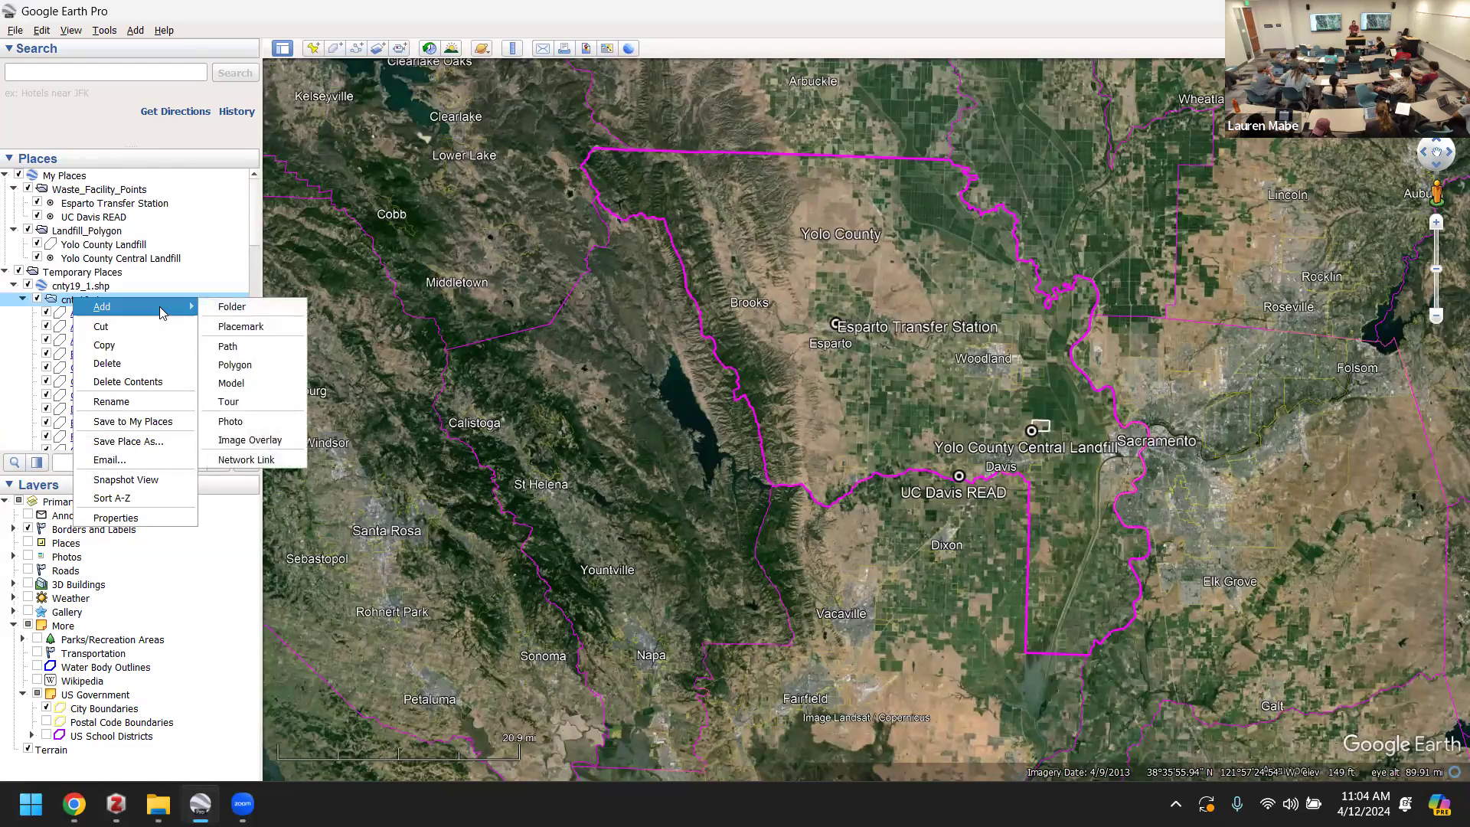
click(240, 326)
click(448, 106)
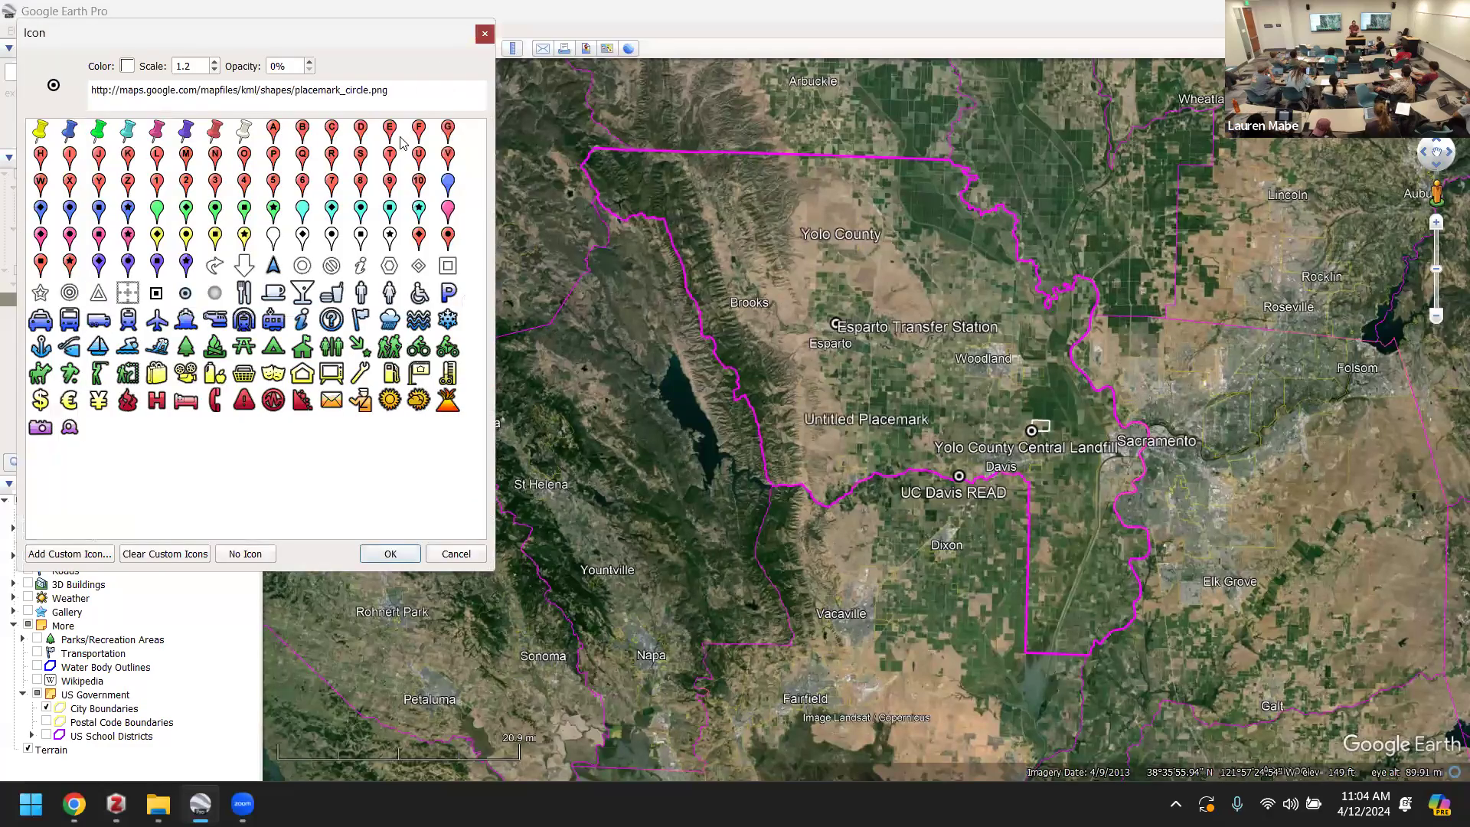
click(483, 38)
click(438, 106)
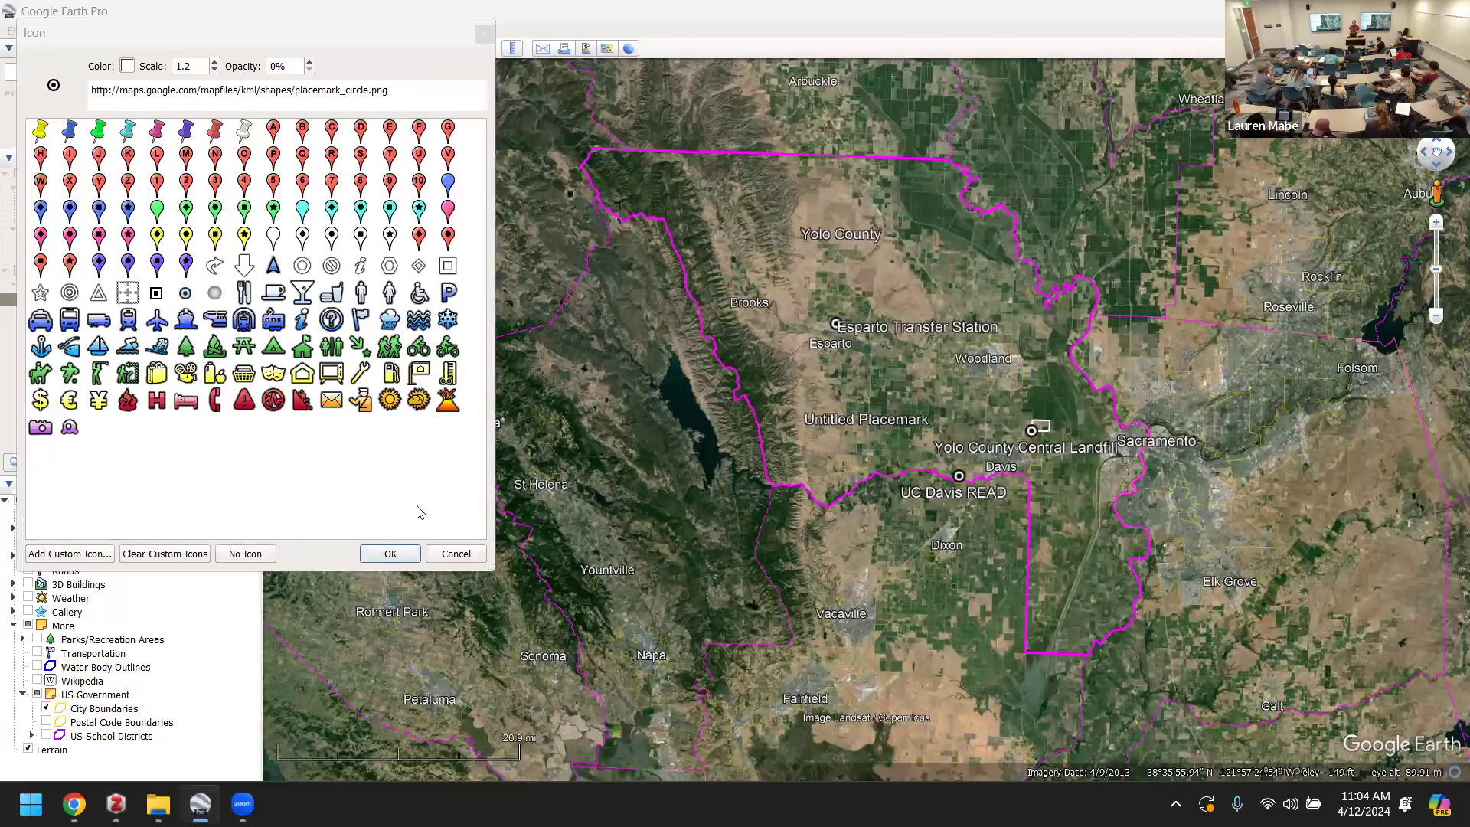
click(390, 553)
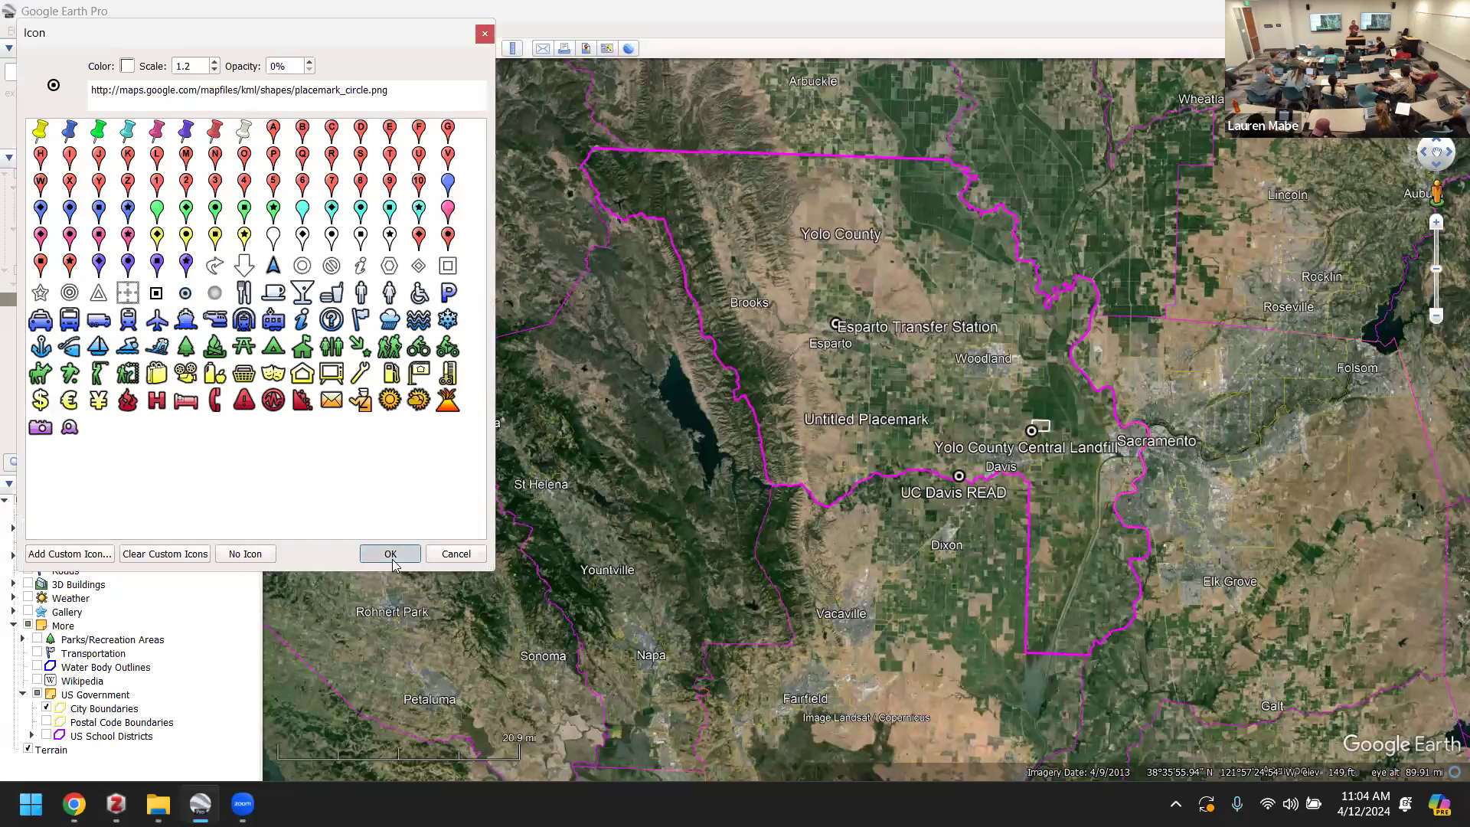
click(358, 523)
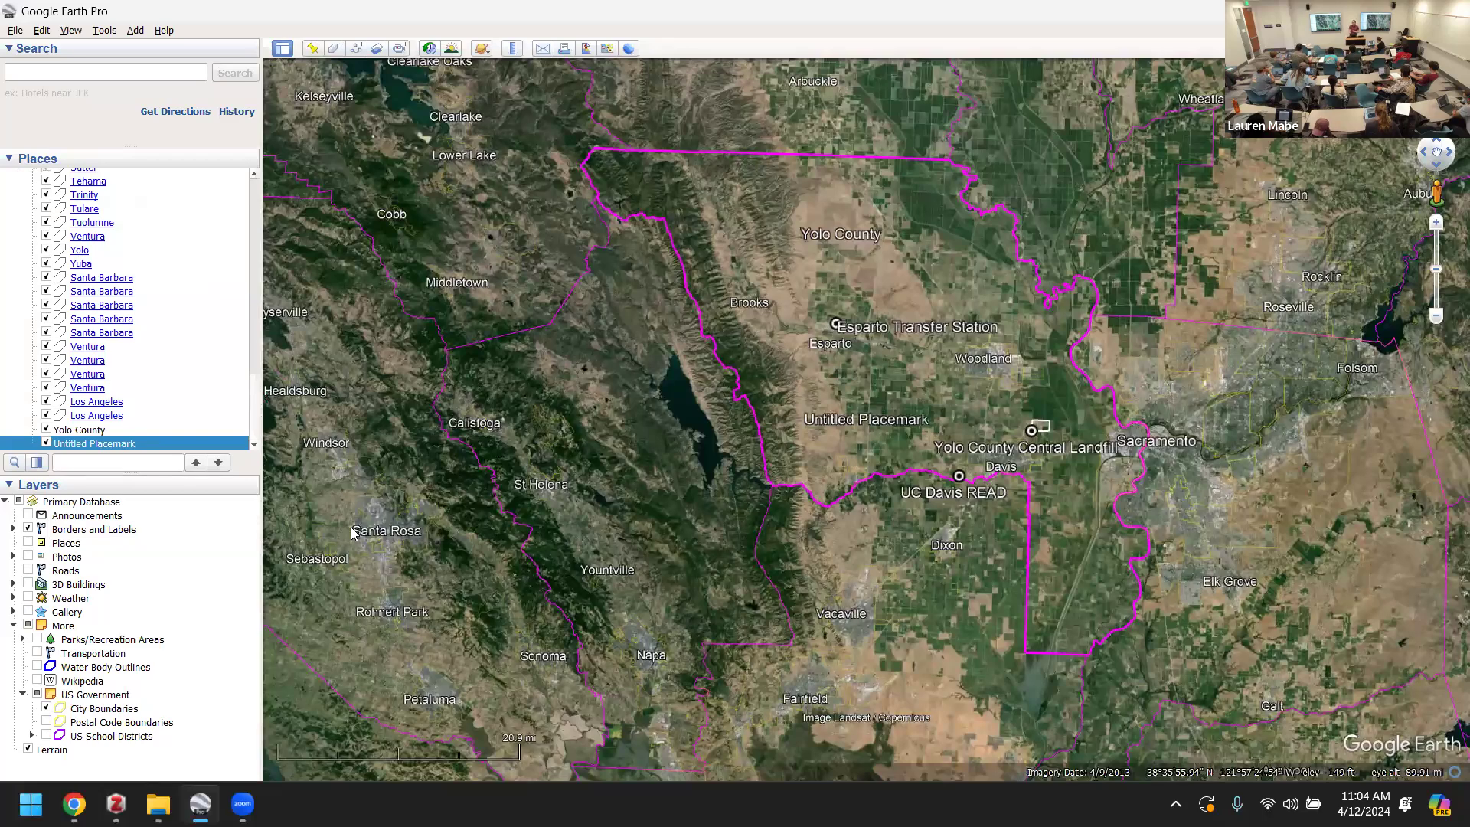
- Delete the Untitled Placemark from the cnty19_1 folder and close the Yolo attribute balloon
click(838, 421)
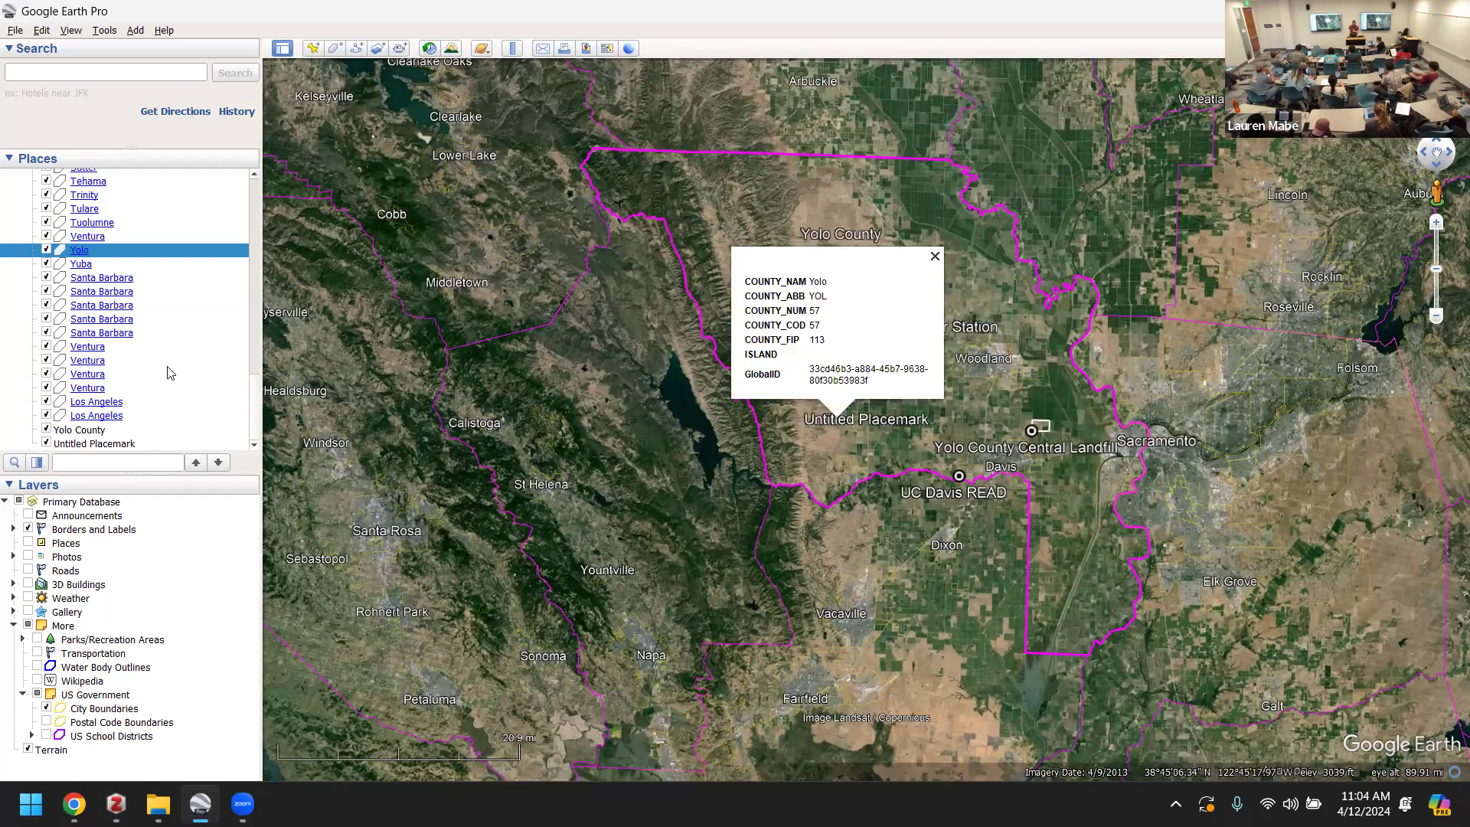
click(99, 444)
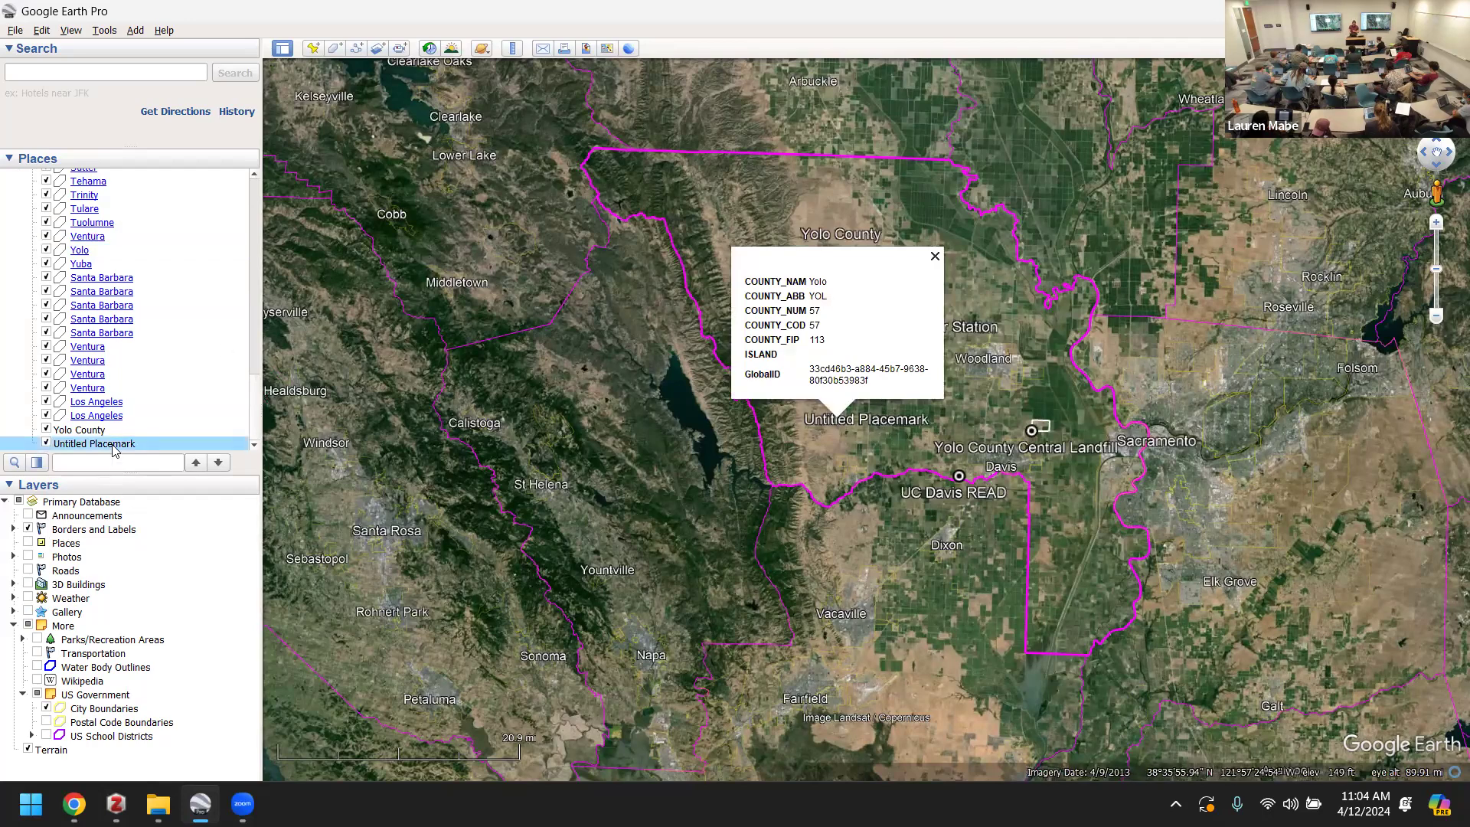
right_click(113, 448)
click(156, 507)
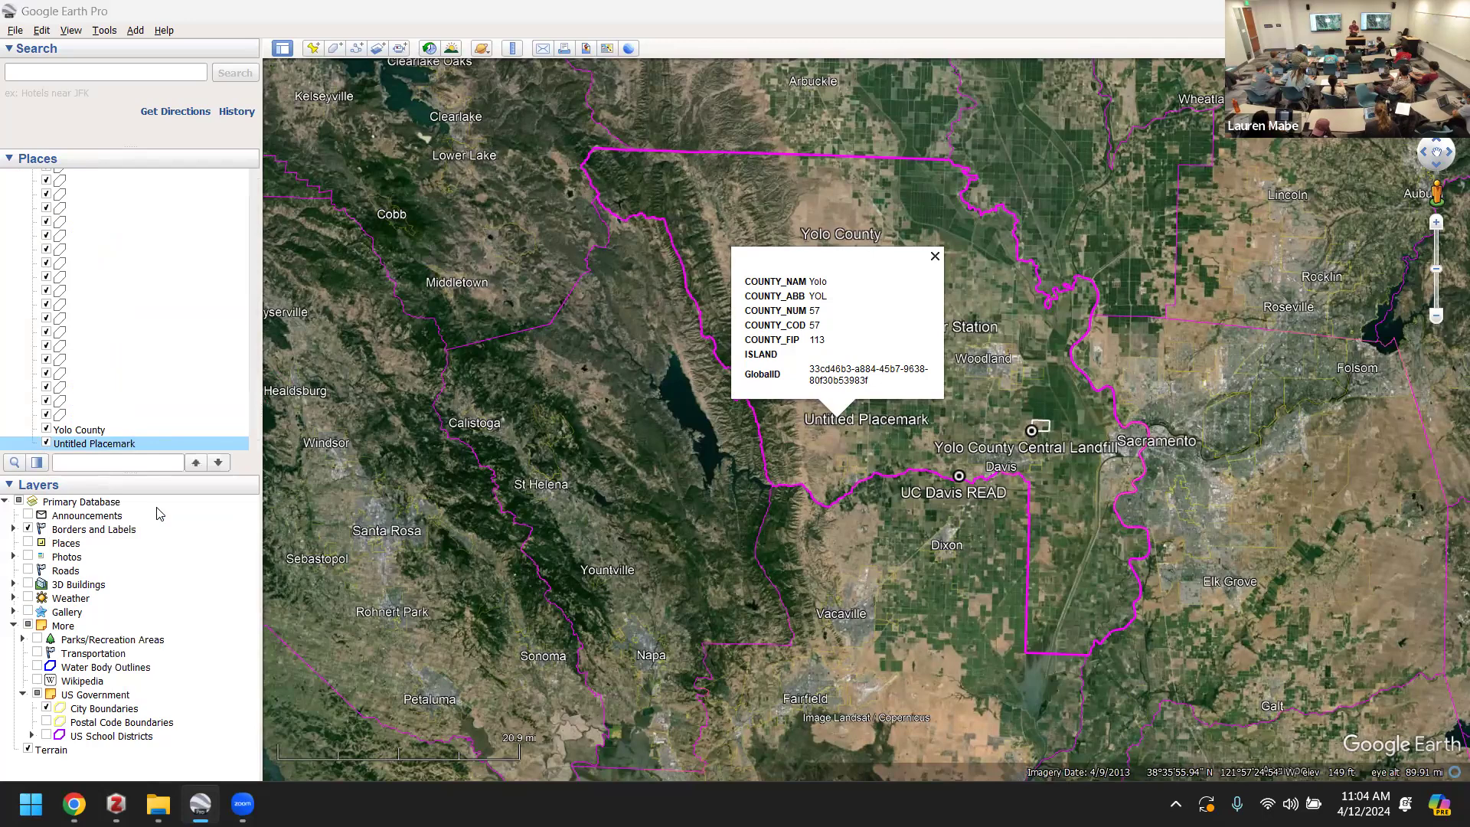
click(762, 417)
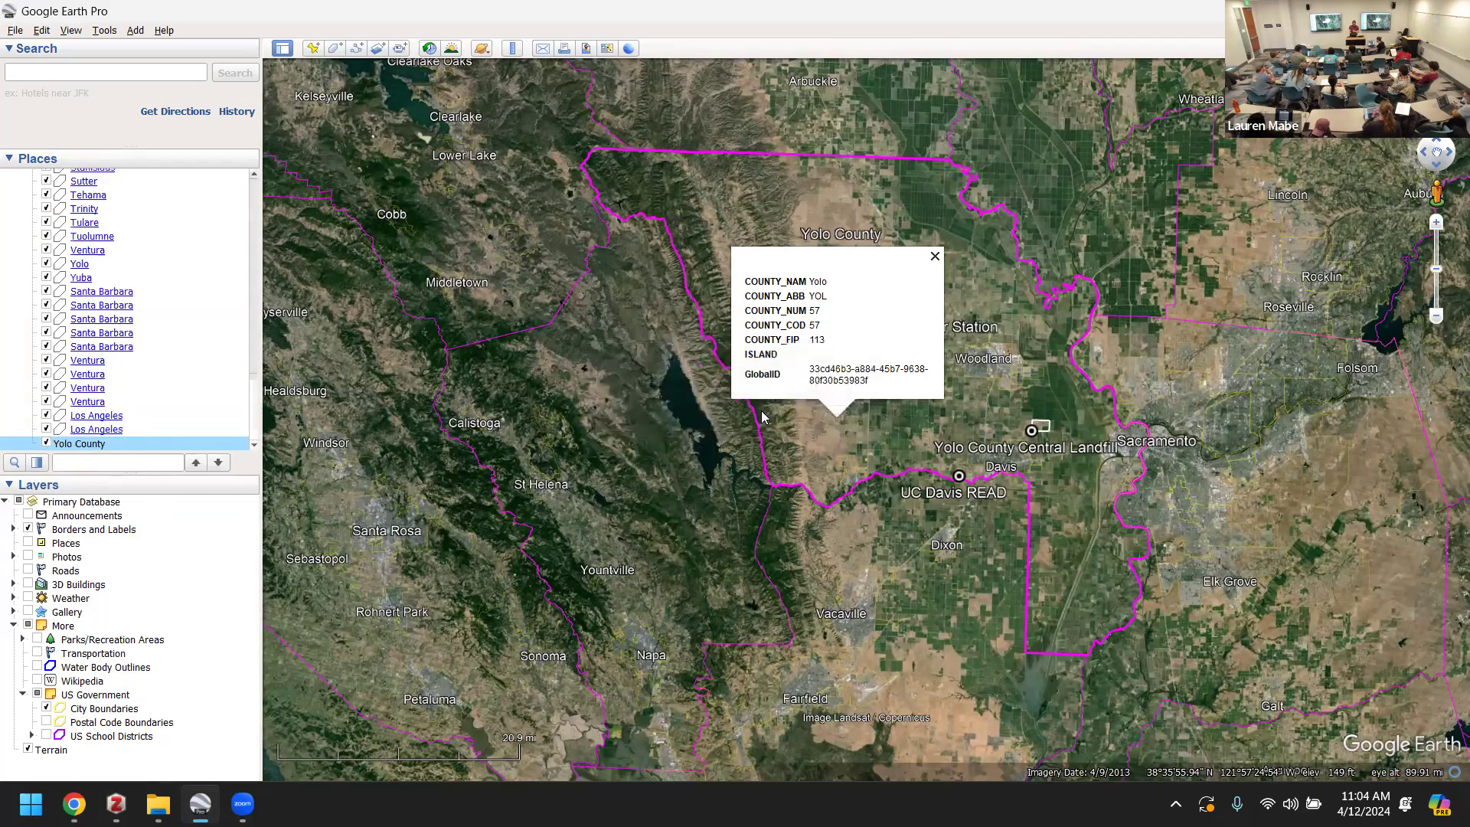
click(935, 257)
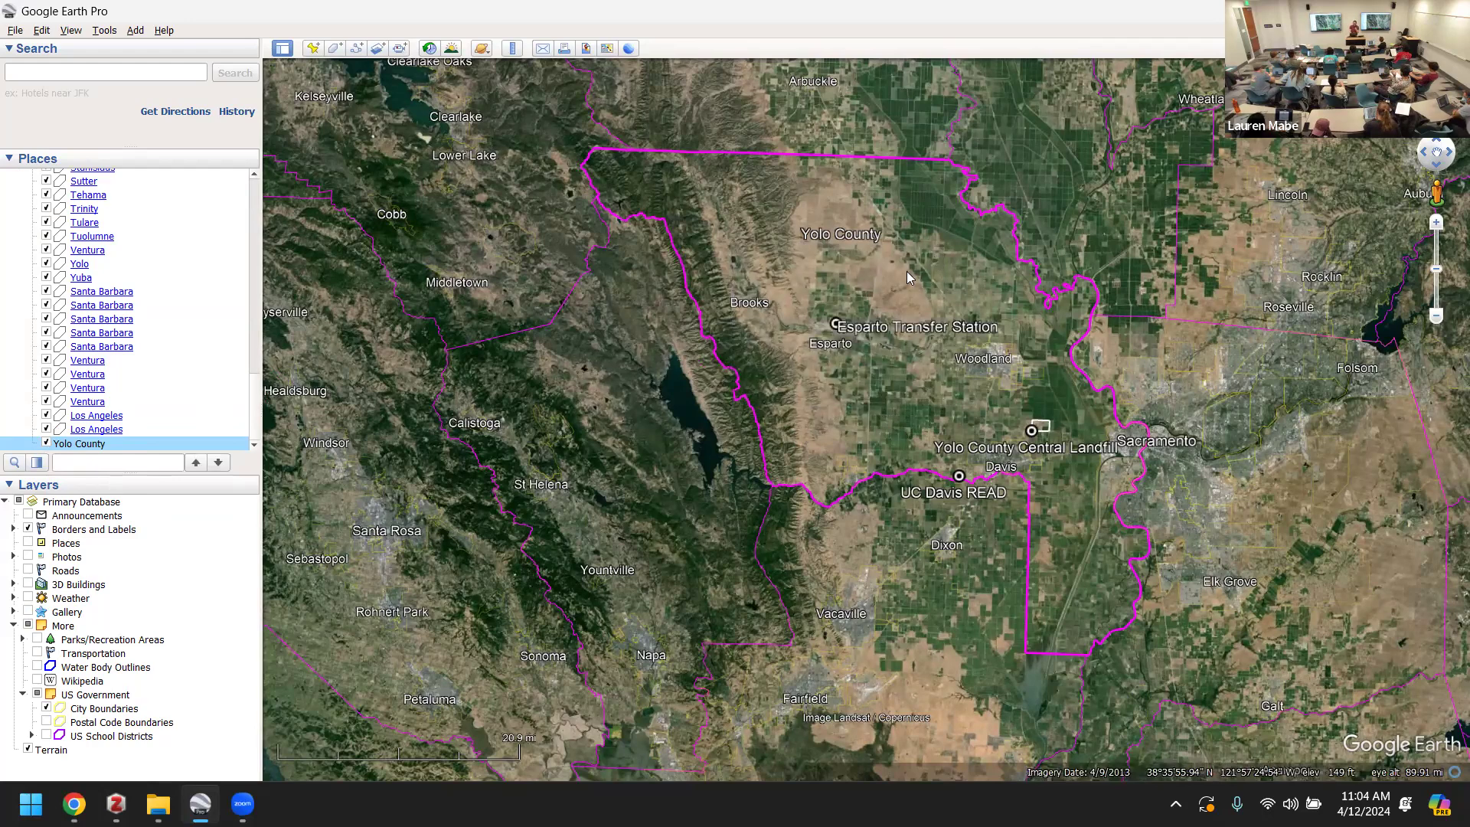
- Review the Yolo County placemark's description, style, view and altitude properties
right_click(89, 443)
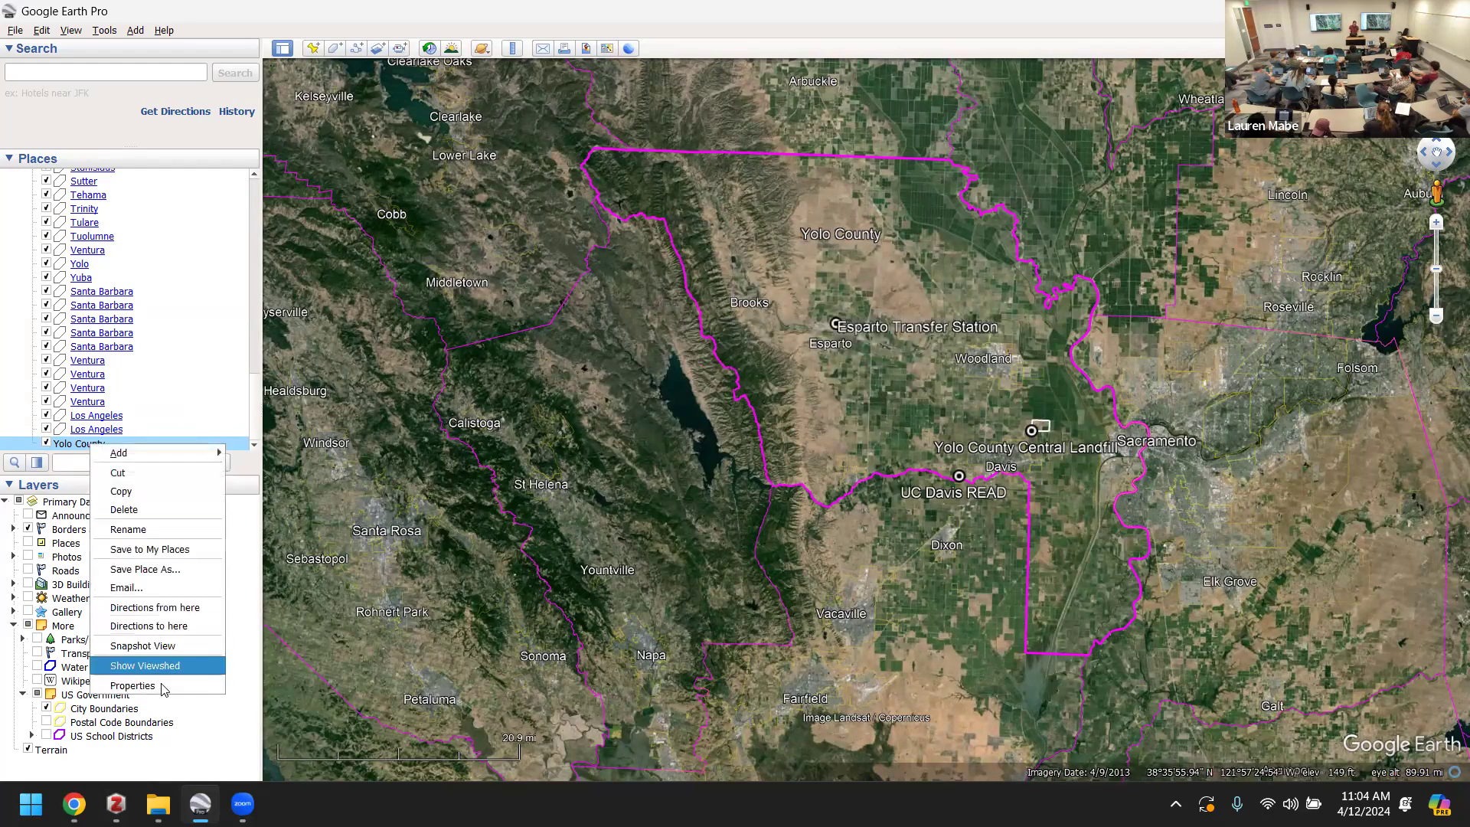
click(133, 685)
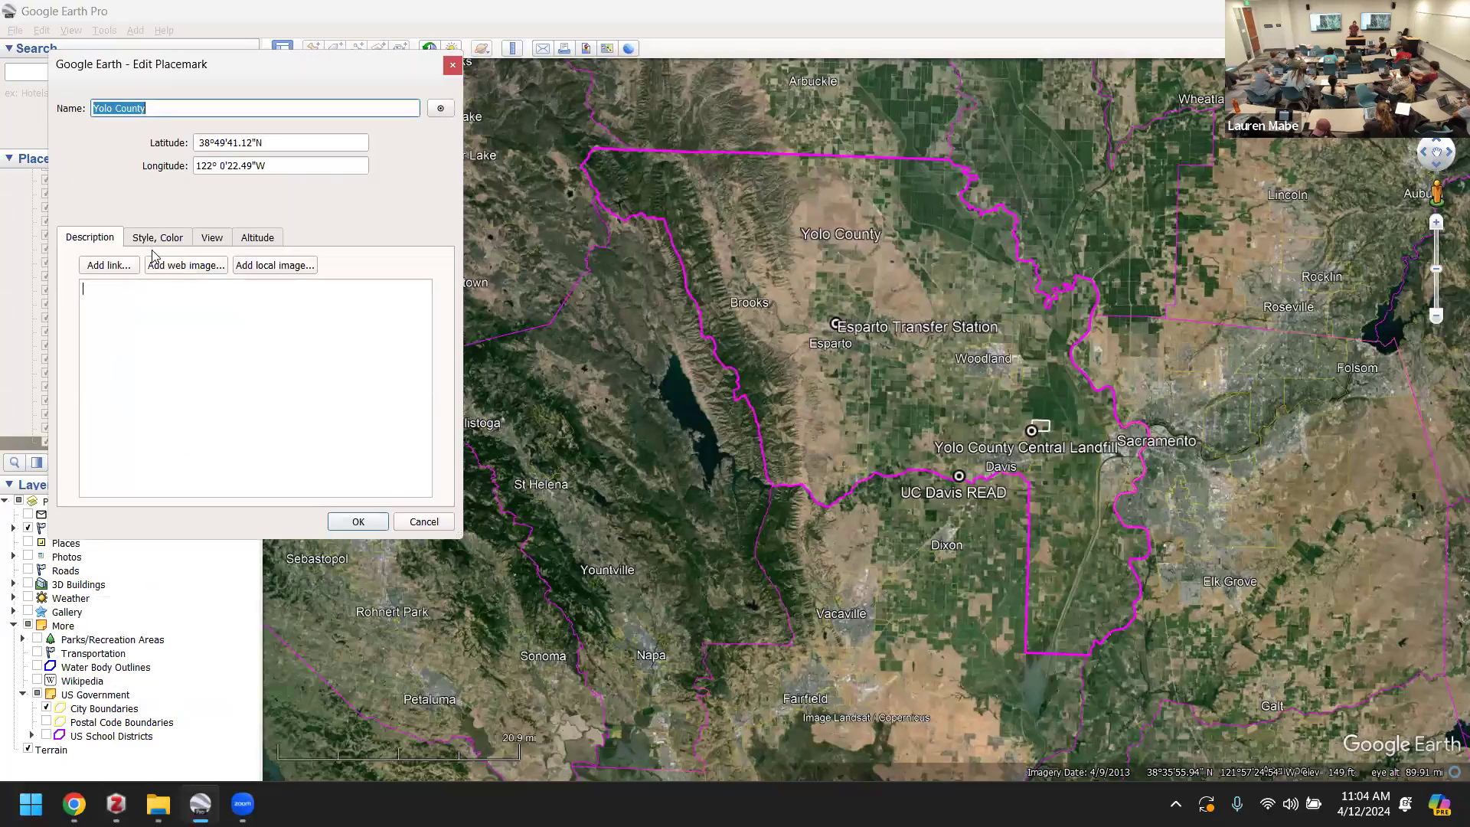
click(150, 238)
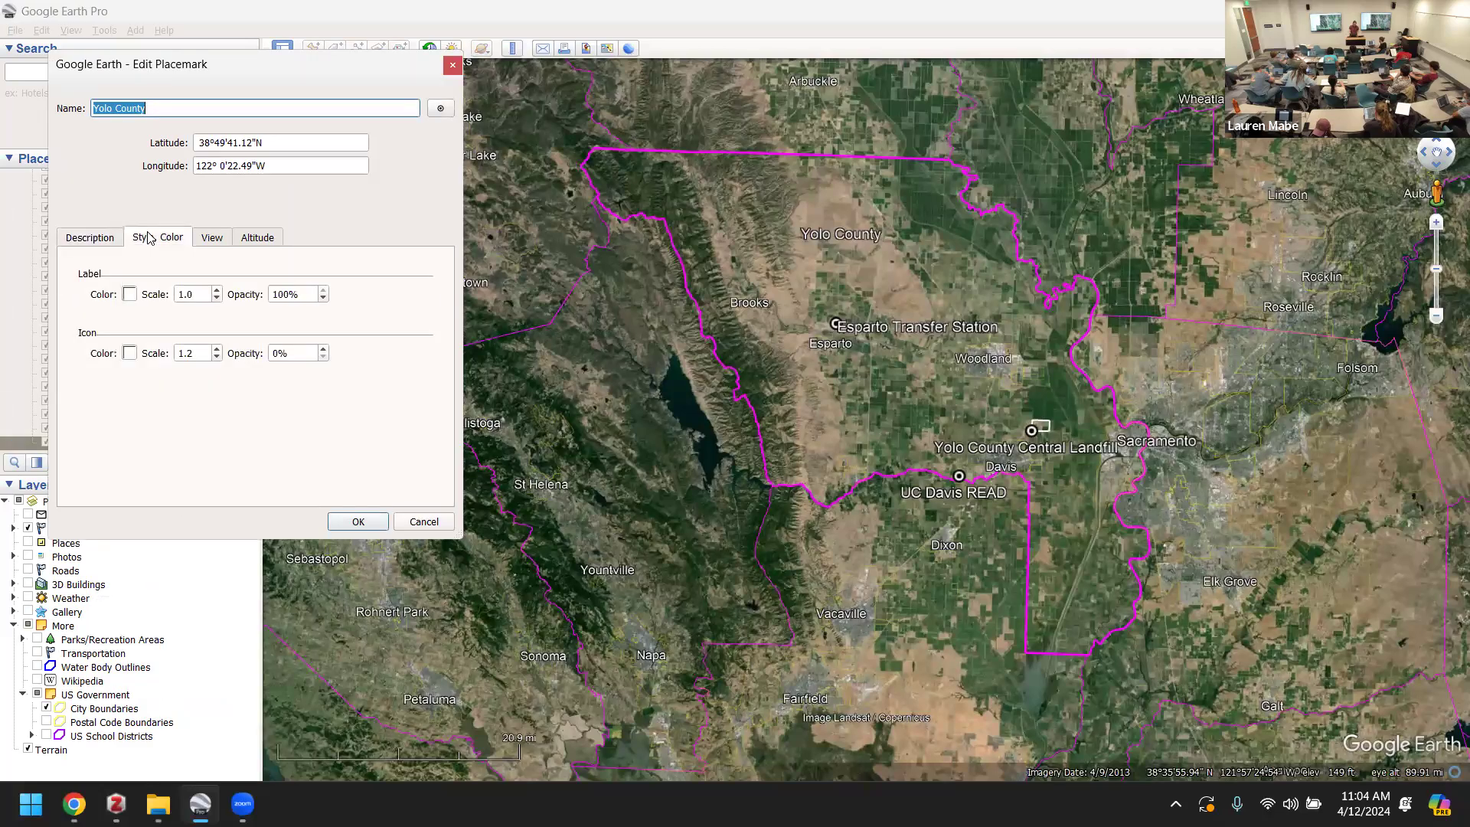
click(209, 241)
click(259, 236)
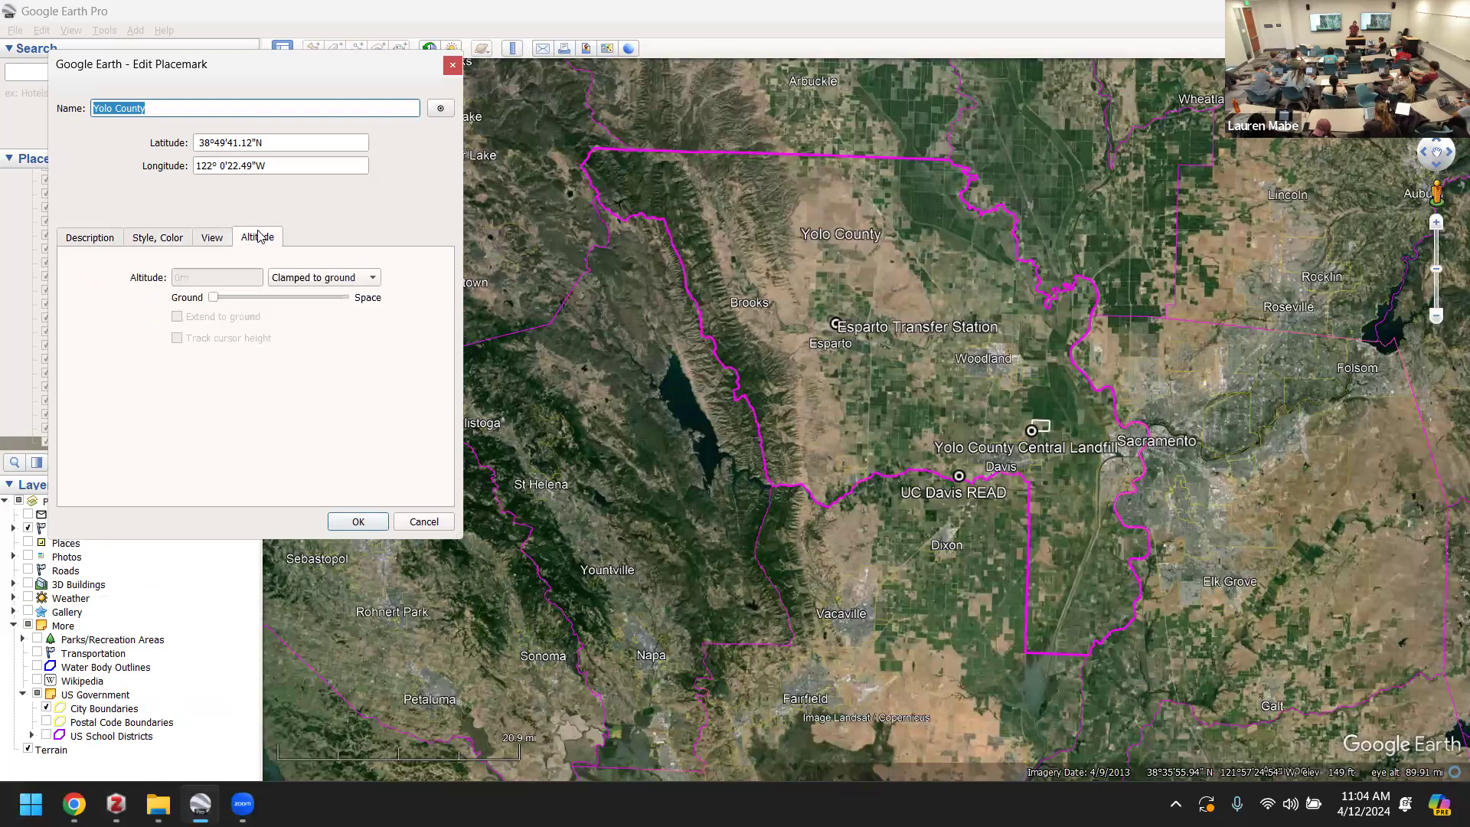
click(89, 244)
click(136, 241)
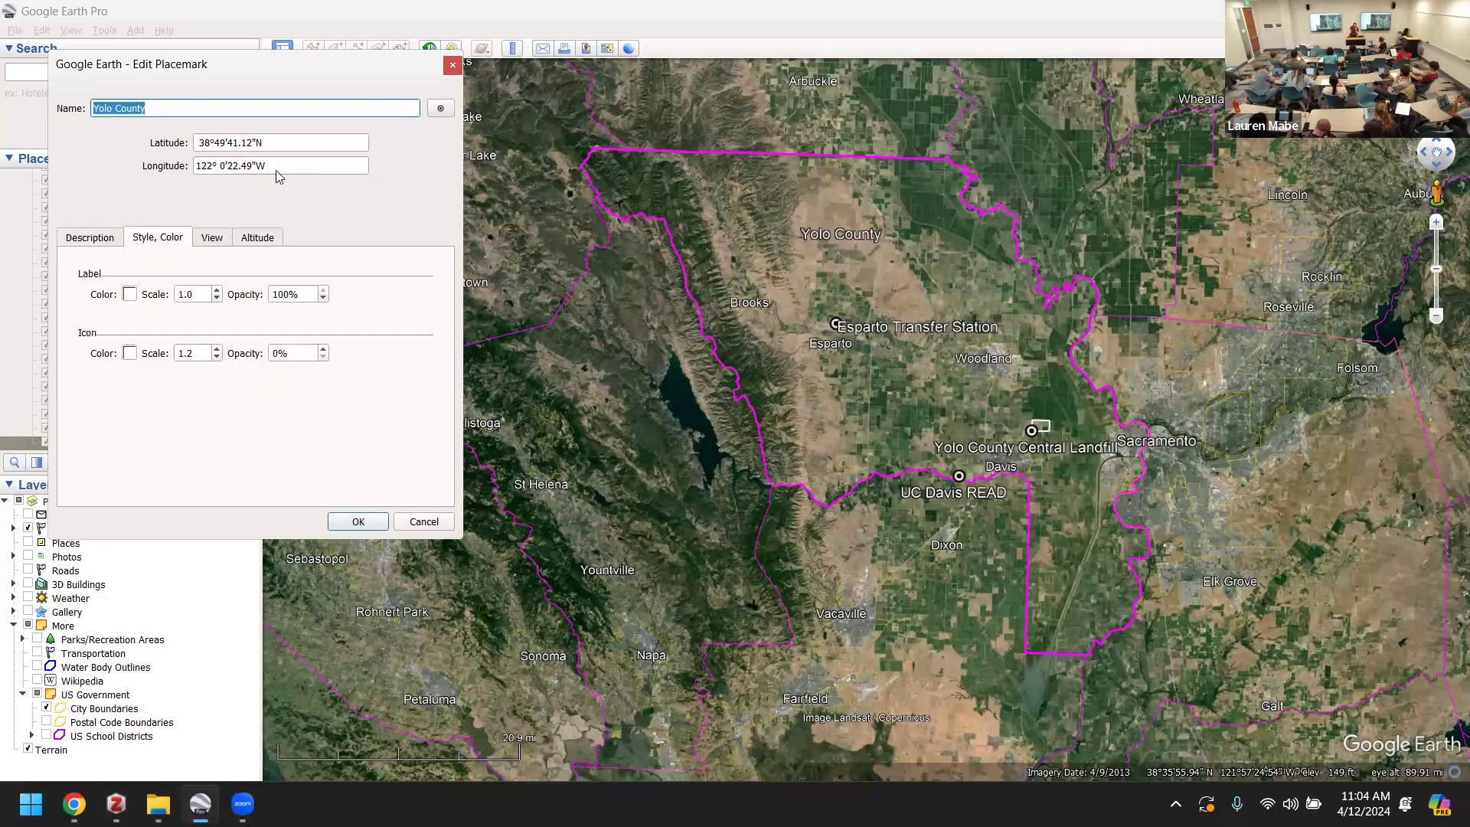
click(454, 67)
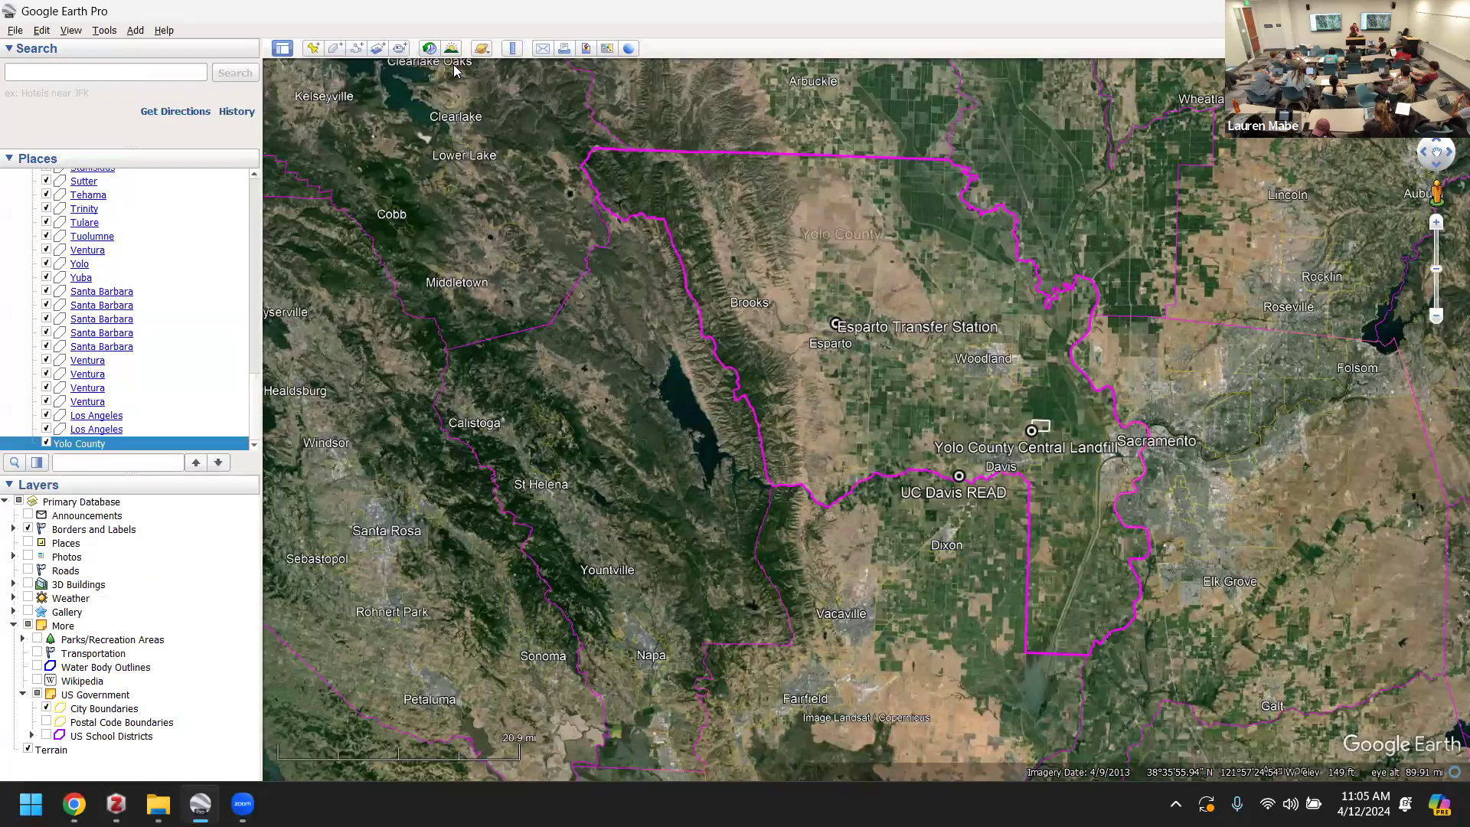
- Open the Yolo County placemark's properties and set its label color to dark blue
right_click(85, 444)
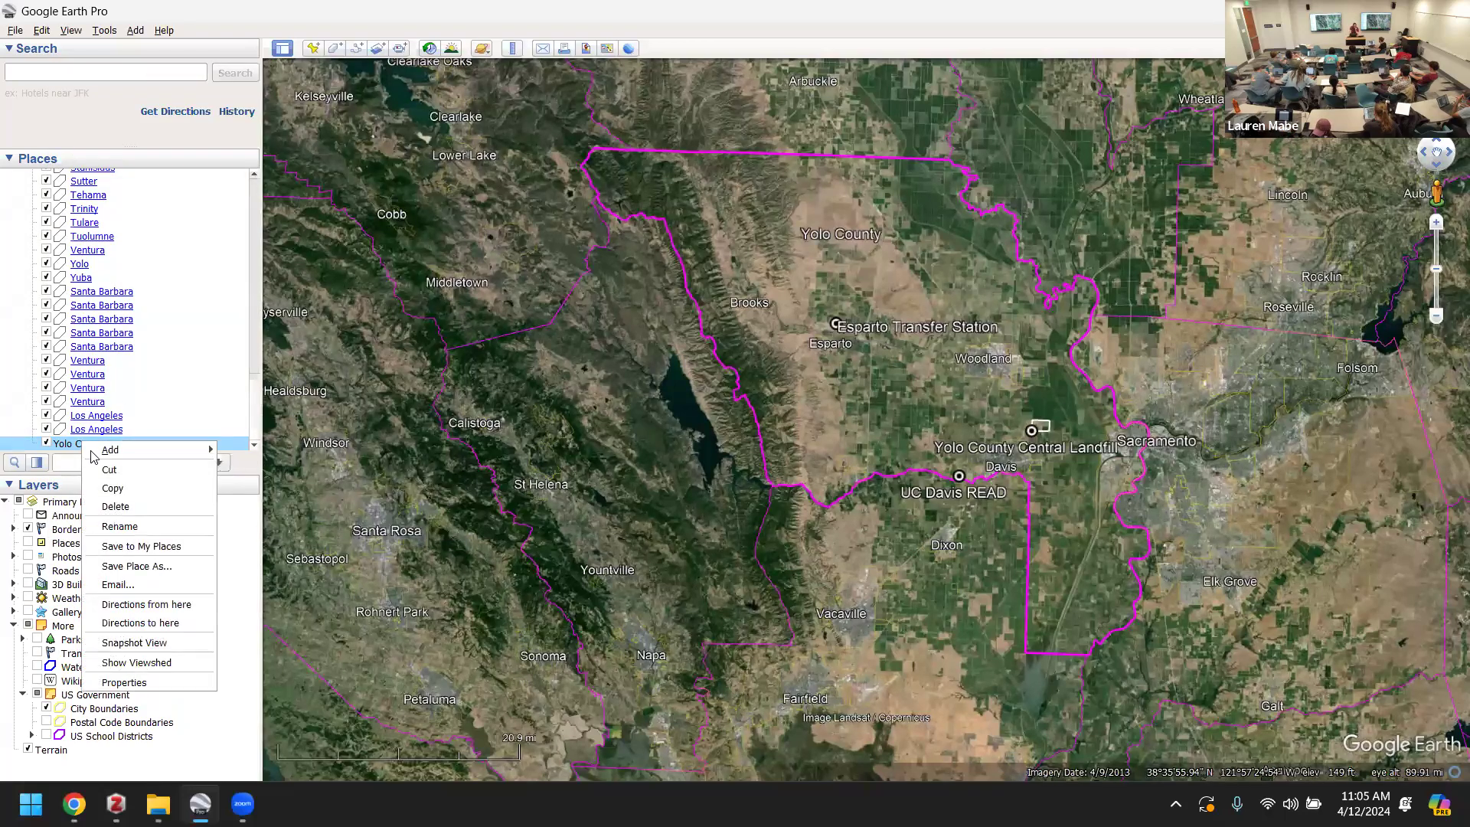
click(121, 681)
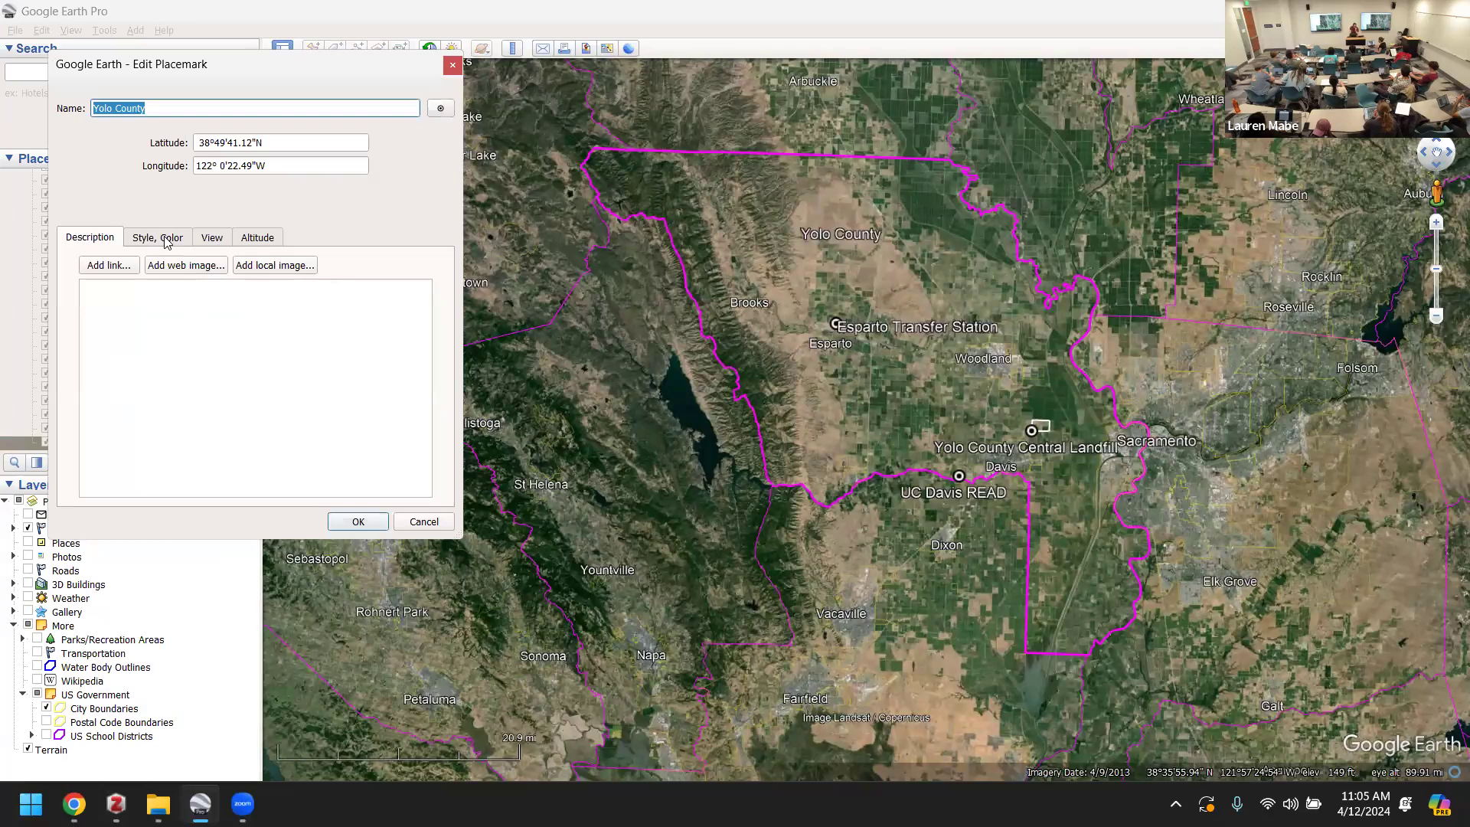
click(166, 239)
click(129, 293)
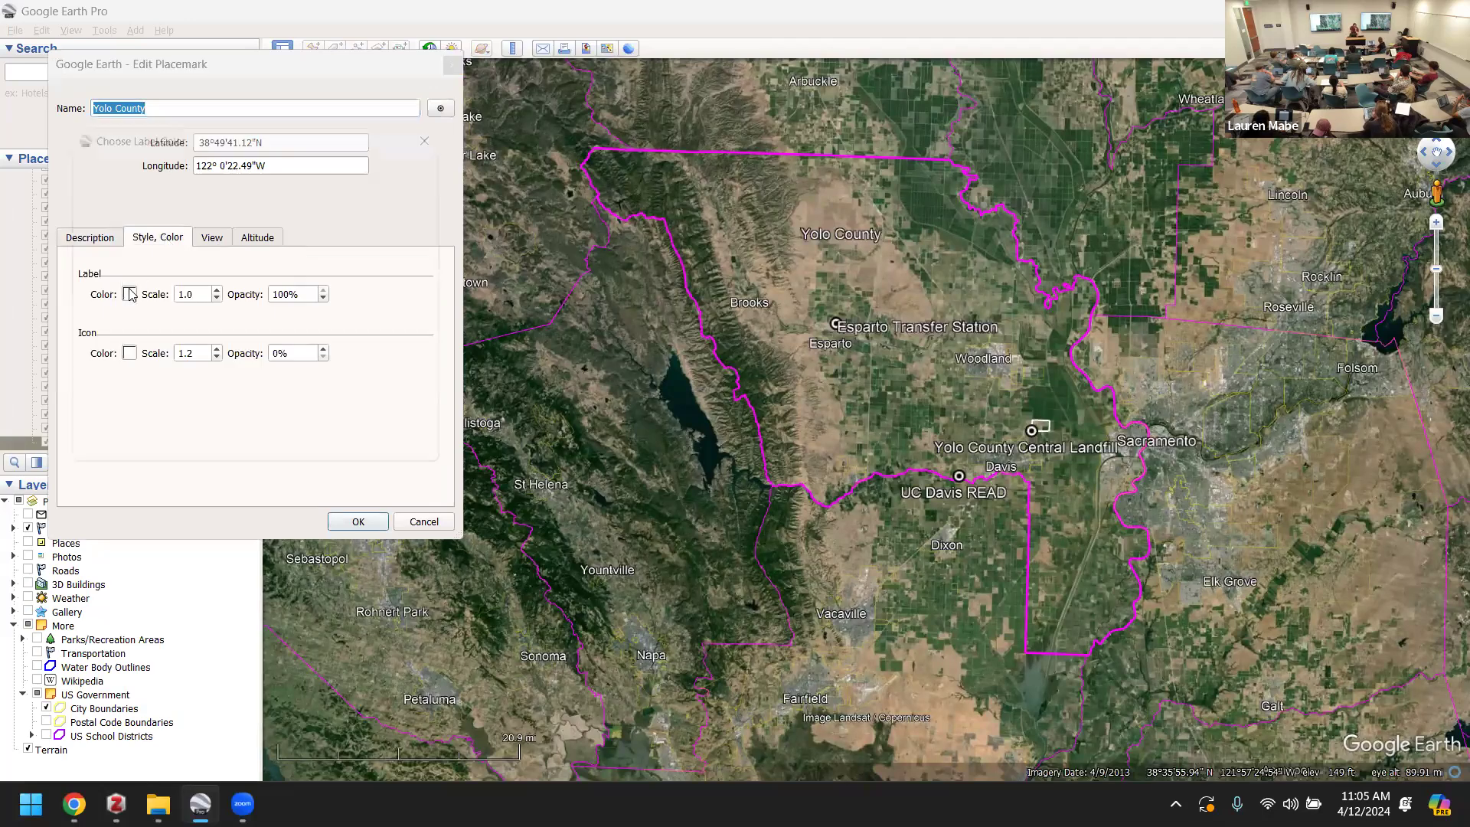
click(72, 228)
click(72, 192)
click(355, 463)
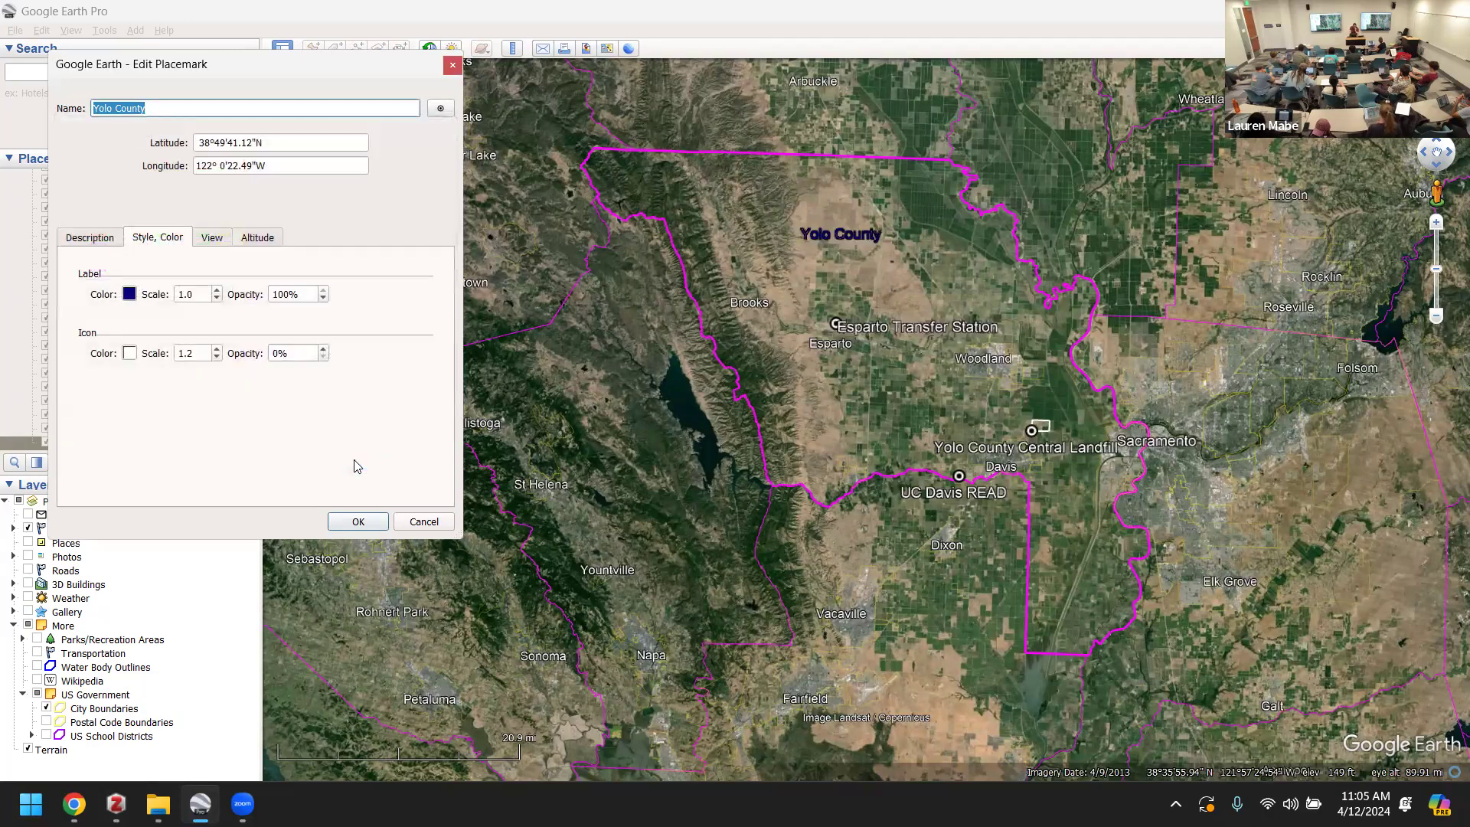
- Set the Yolo County label's scale to 1.1
click(218, 290)
click(217, 290)
click(217, 290)
click(217, 290)
click(217, 290)
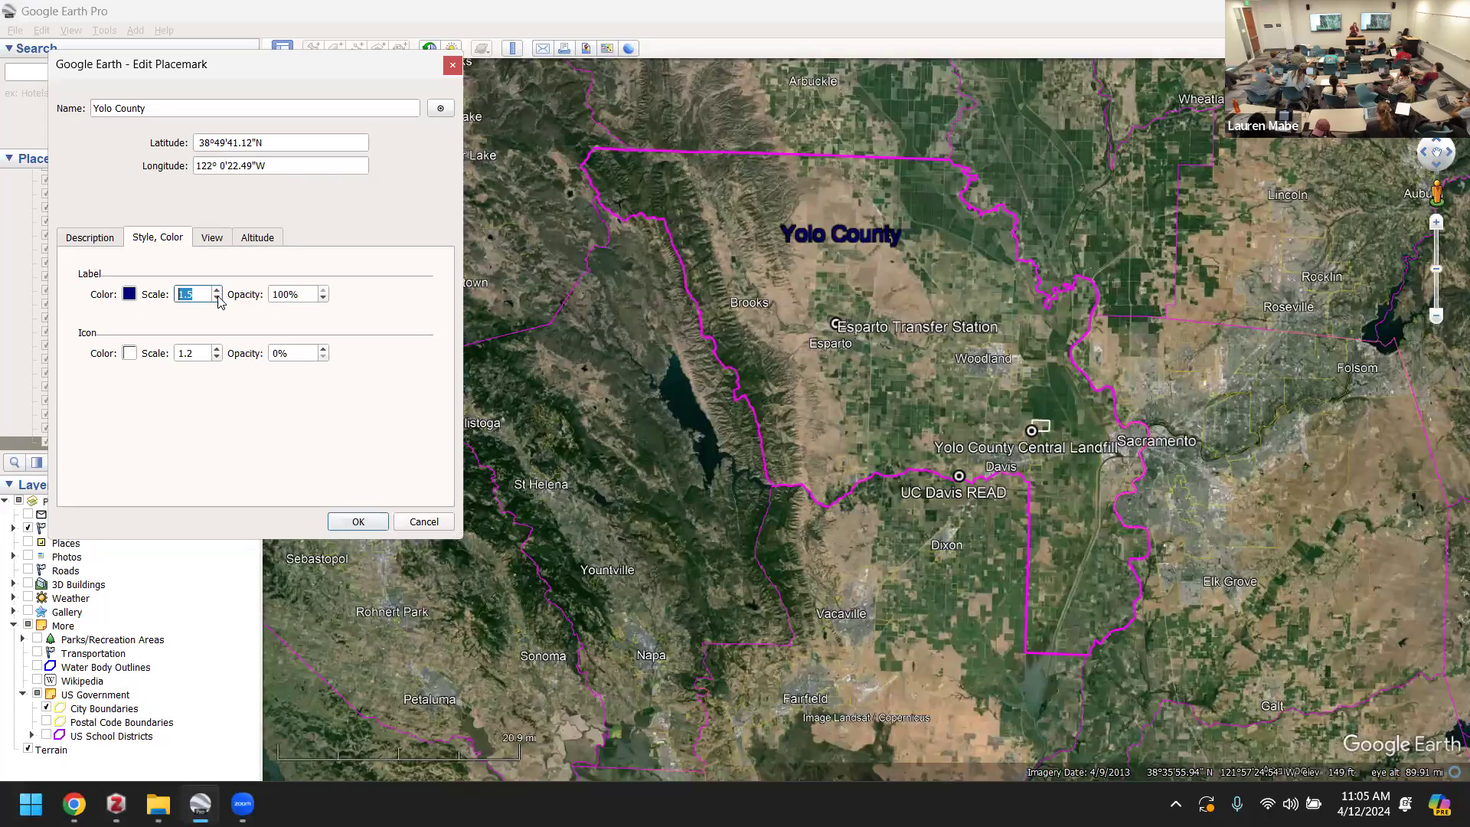
click(216, 298)
click(217, 298)
click(217, 298)
click(216, 298)
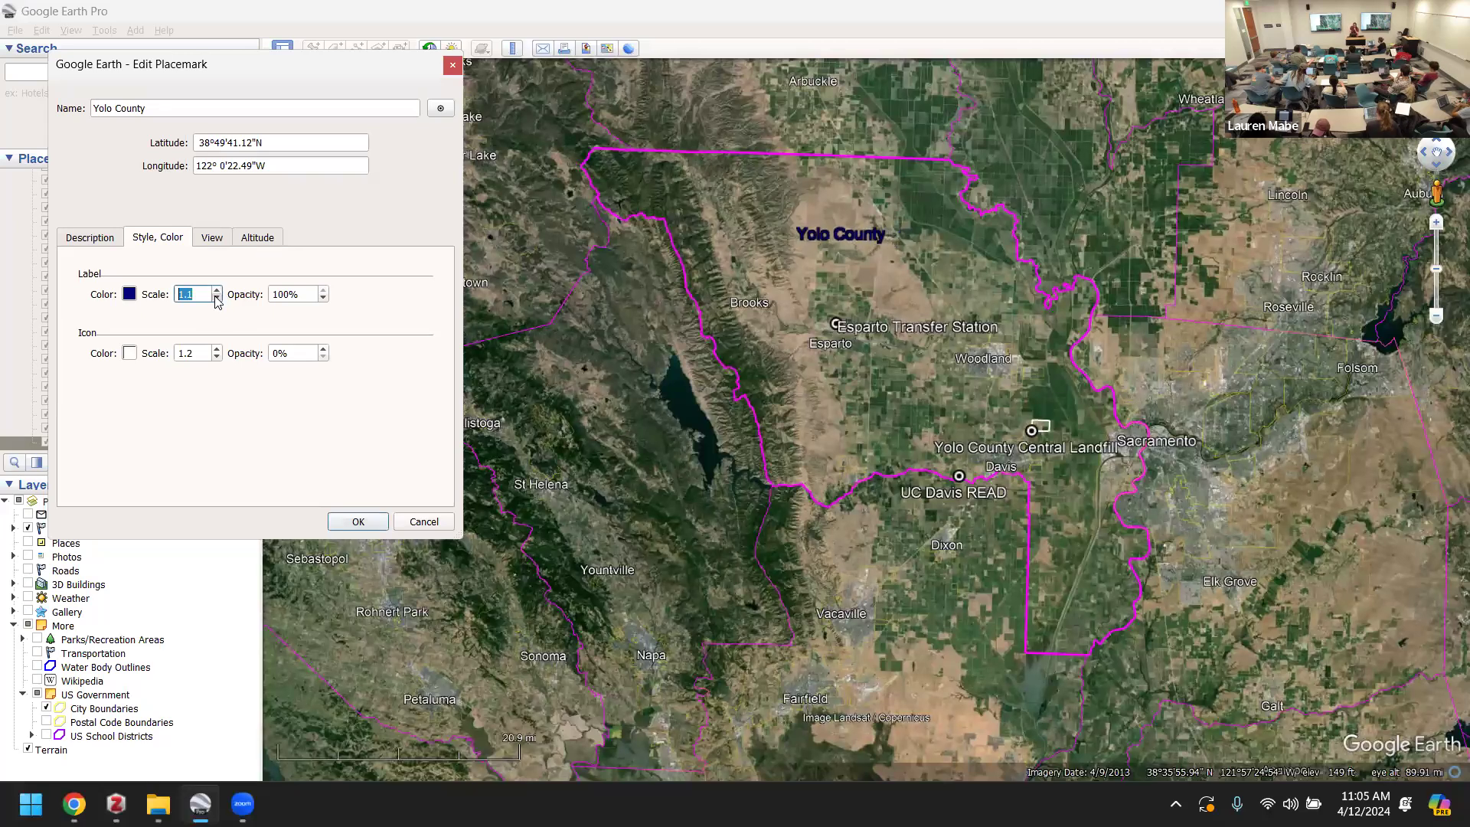
- Change the Yolo County label color to yellow and apply the placemark changes
click(130, 294)
click(221, 230)
click(366, 462)
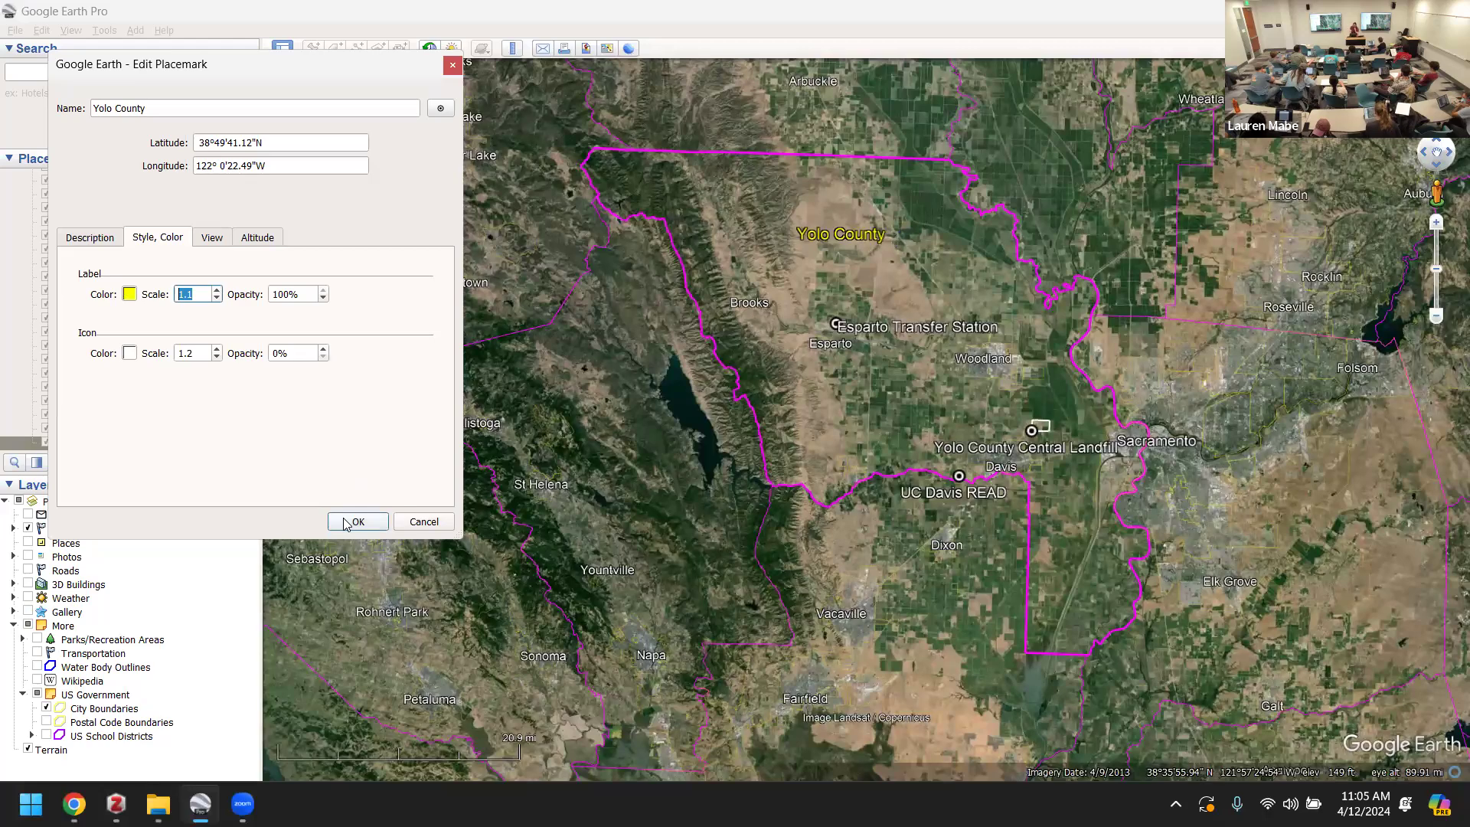
click(345, 524)
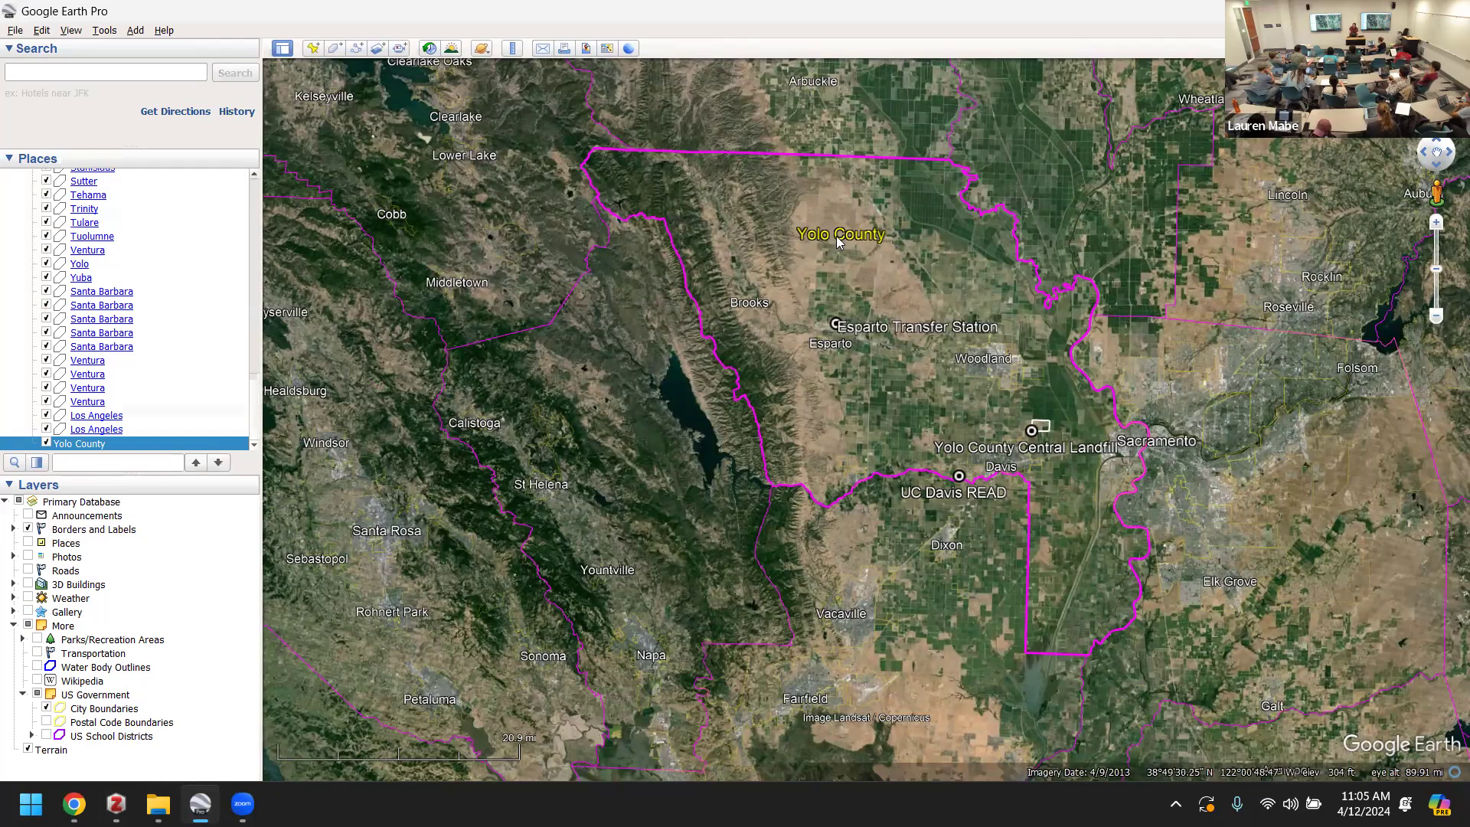
- Change the Yolo County placemark's icon to the square marker and move it slightly southwest to about 38°48'57"N, 122°1'30"W
click(92, 447)
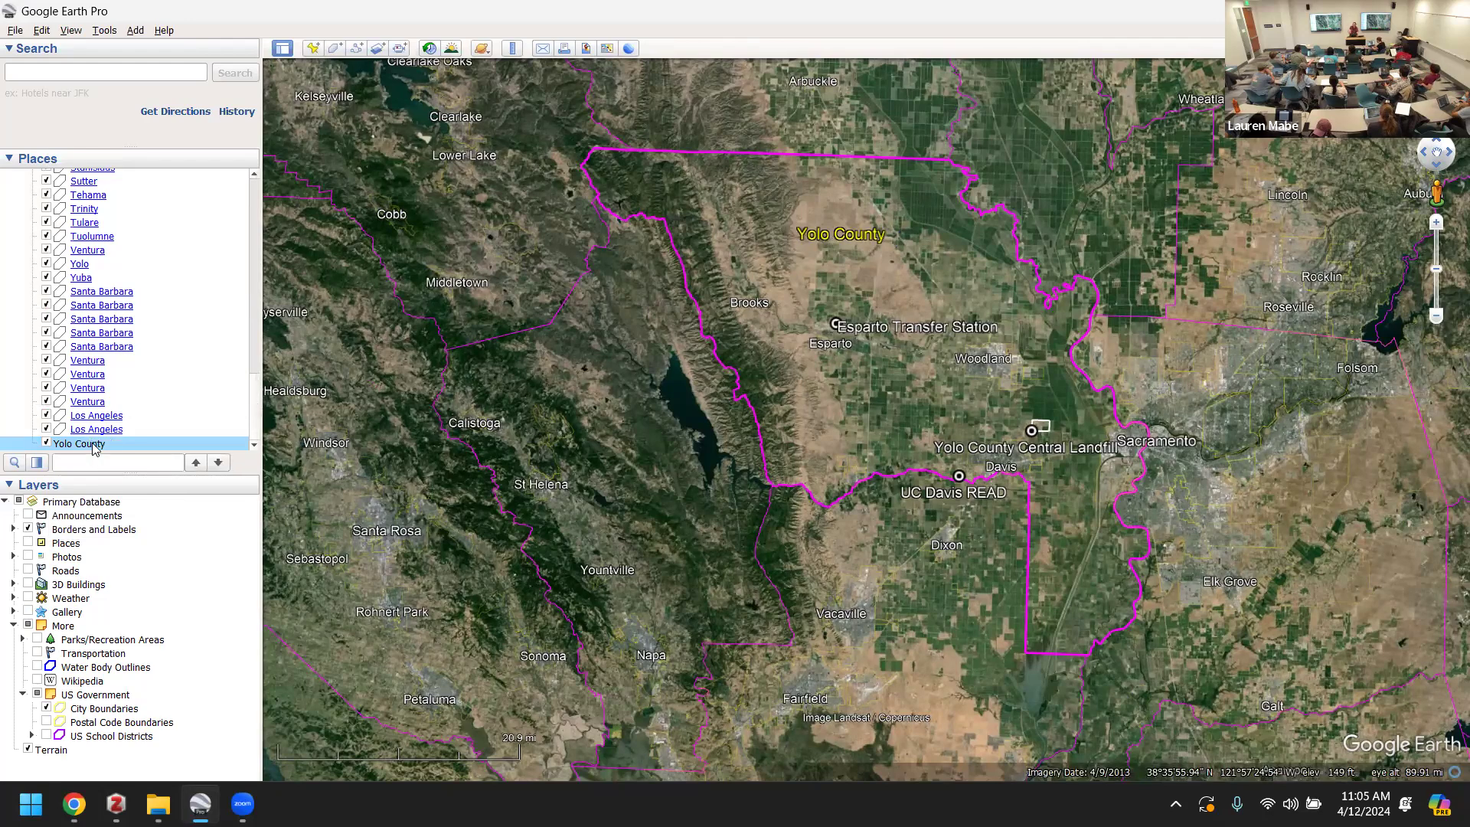
right_click(93, 446)
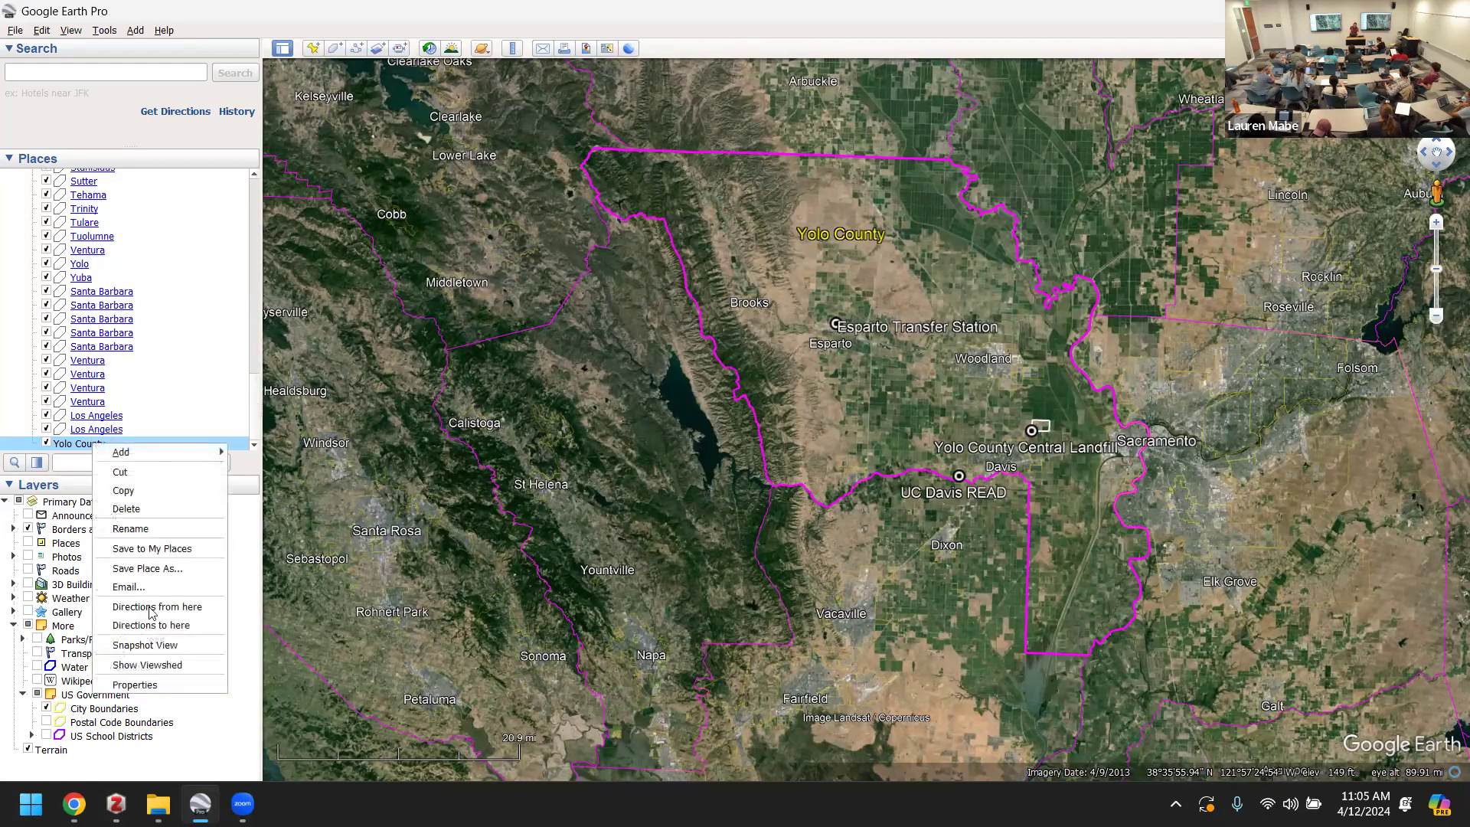
click(170, 685)
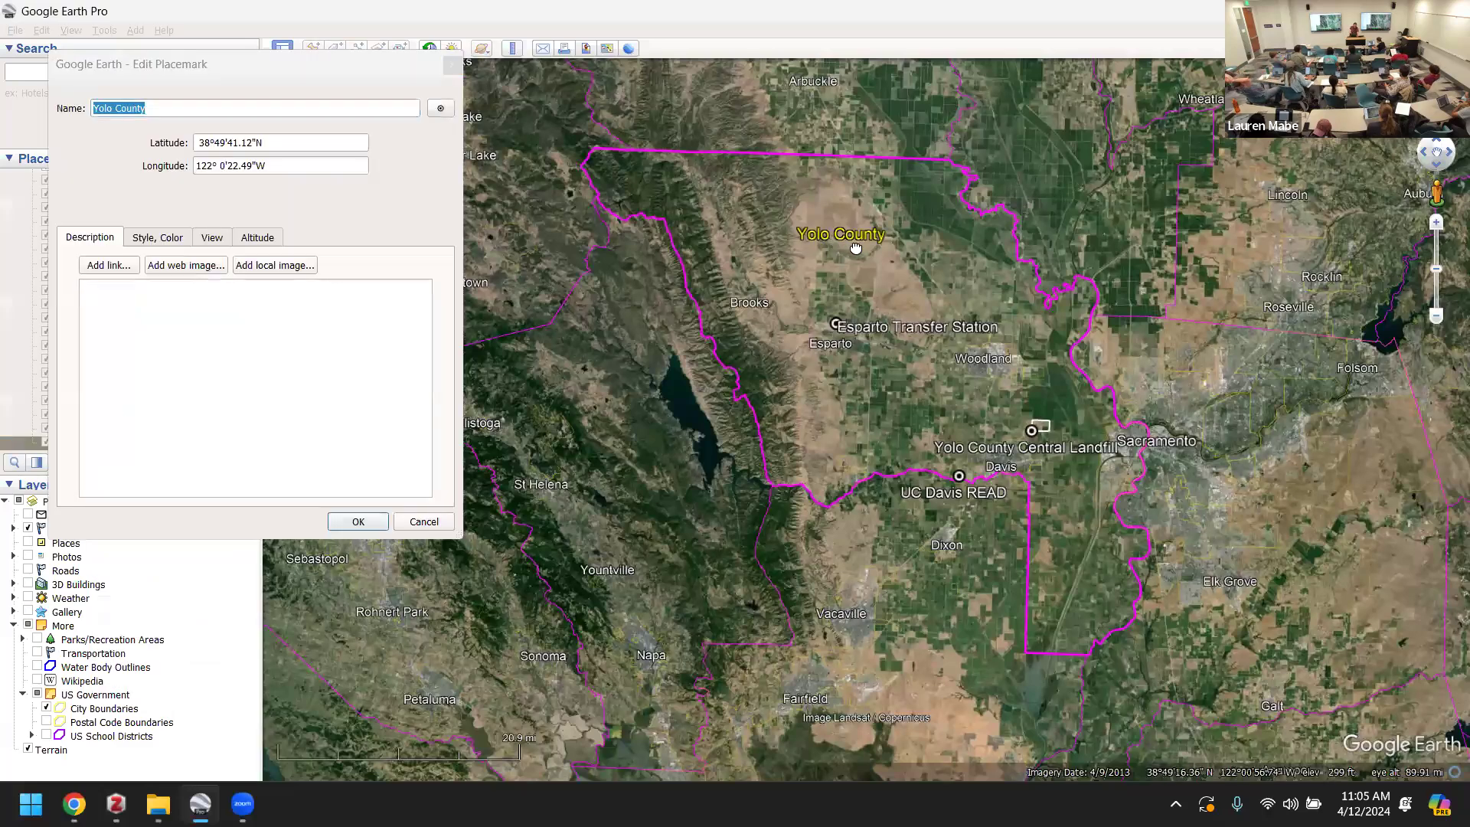
scroll(864, 264, up, 3)
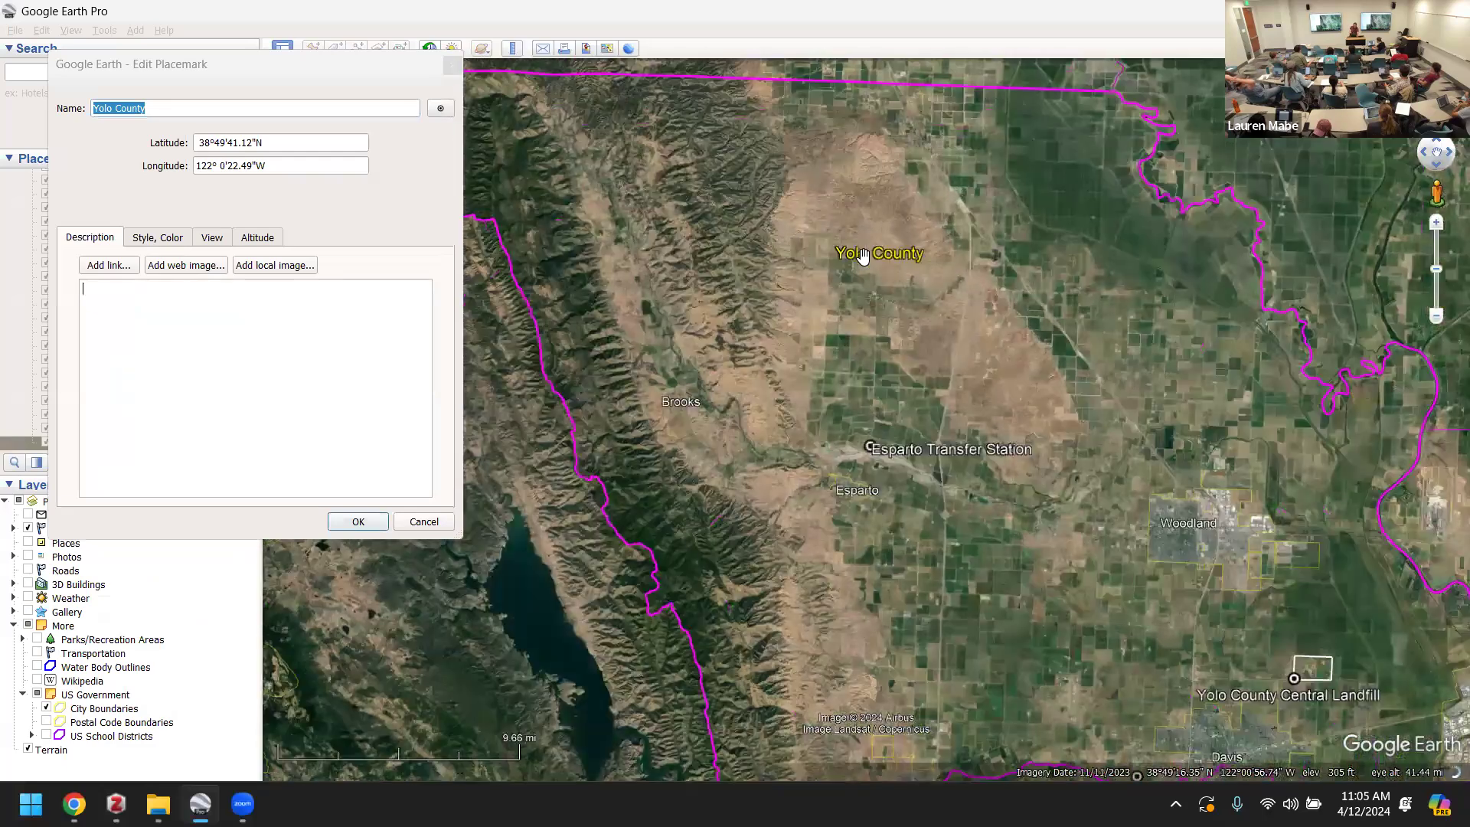
click(444, 109)
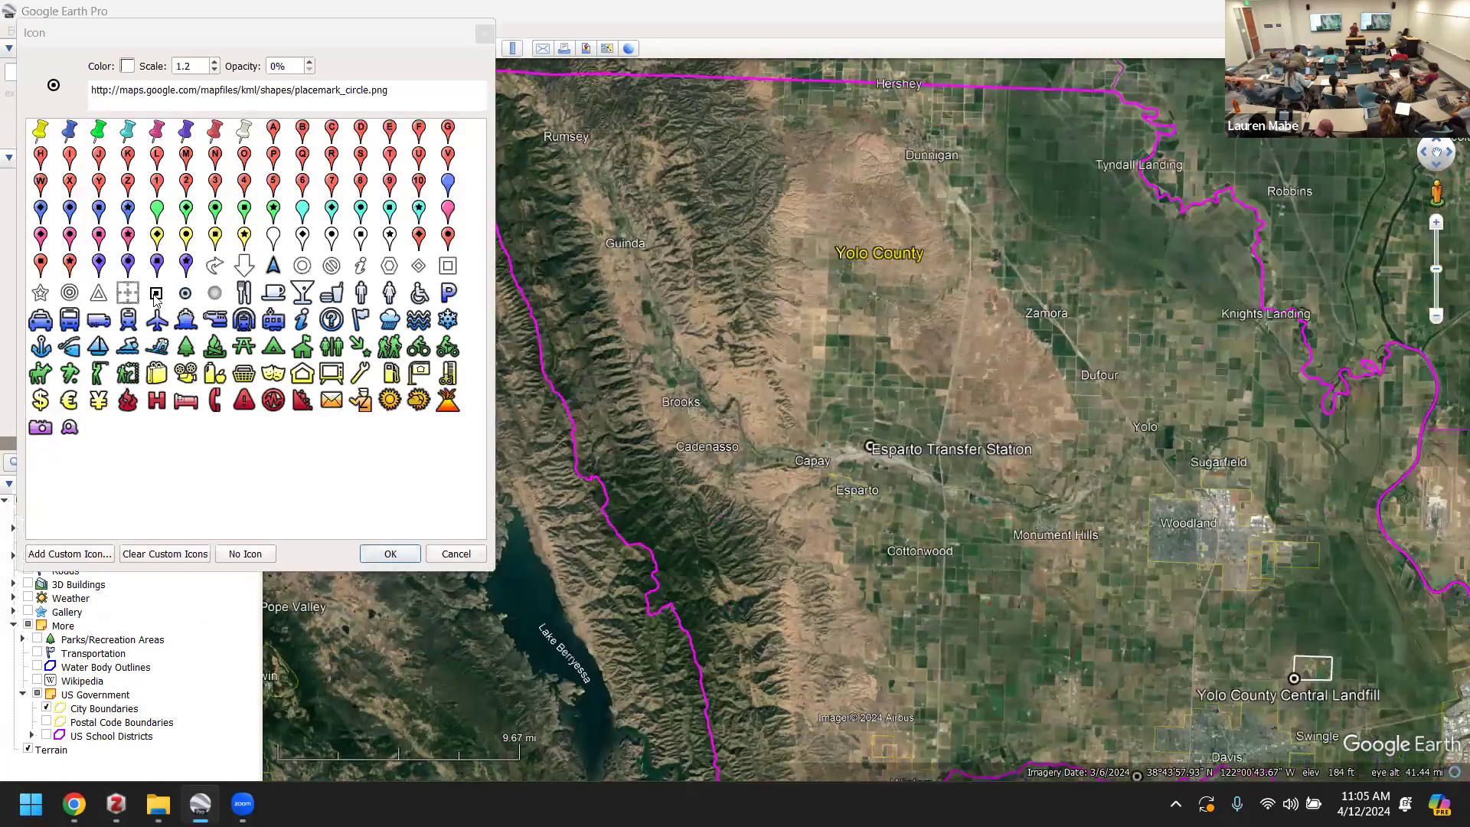
click(156, 293)
click(386, 553)
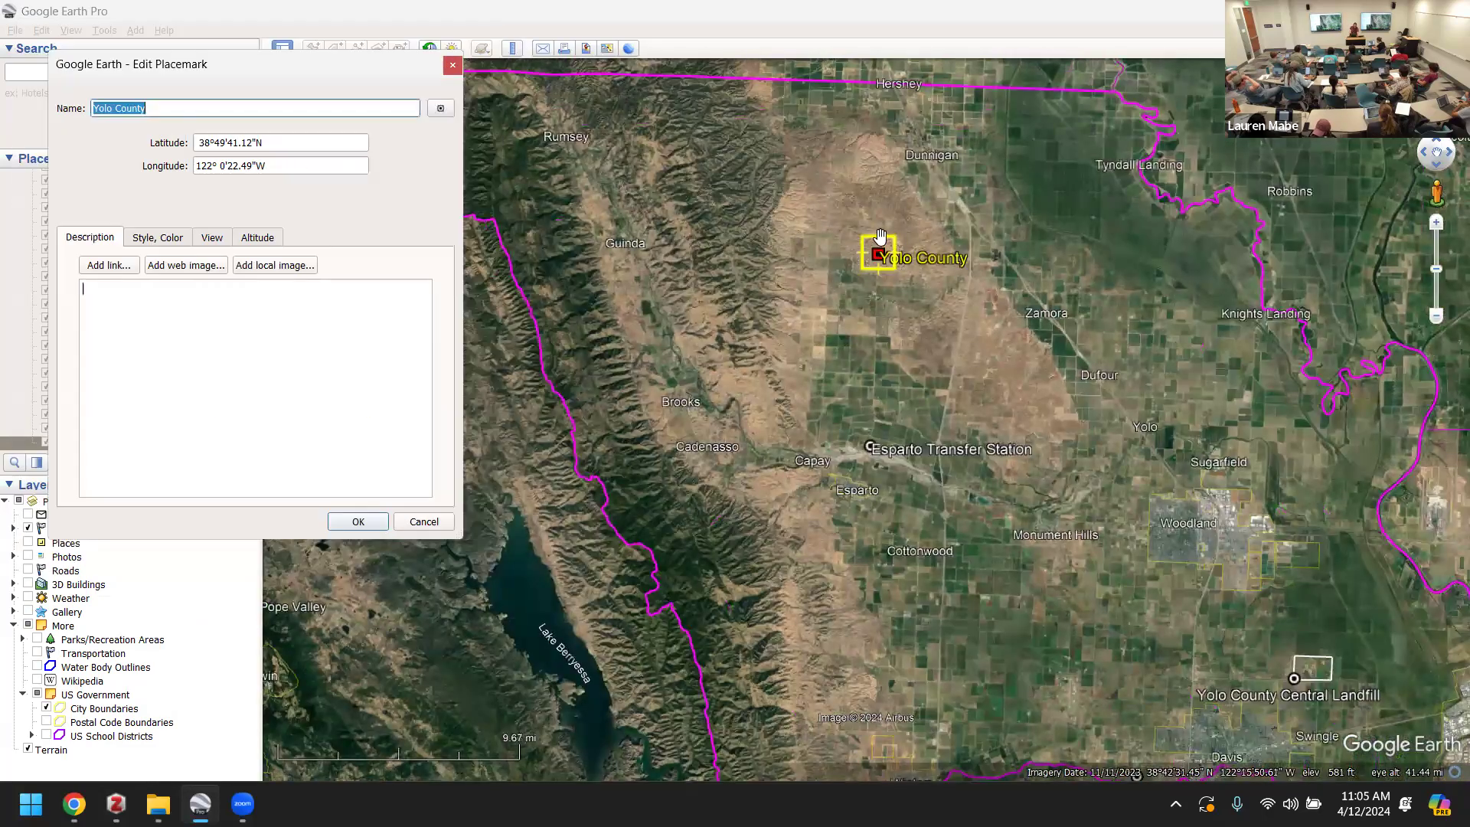
drag(874, 253, 855, 281)
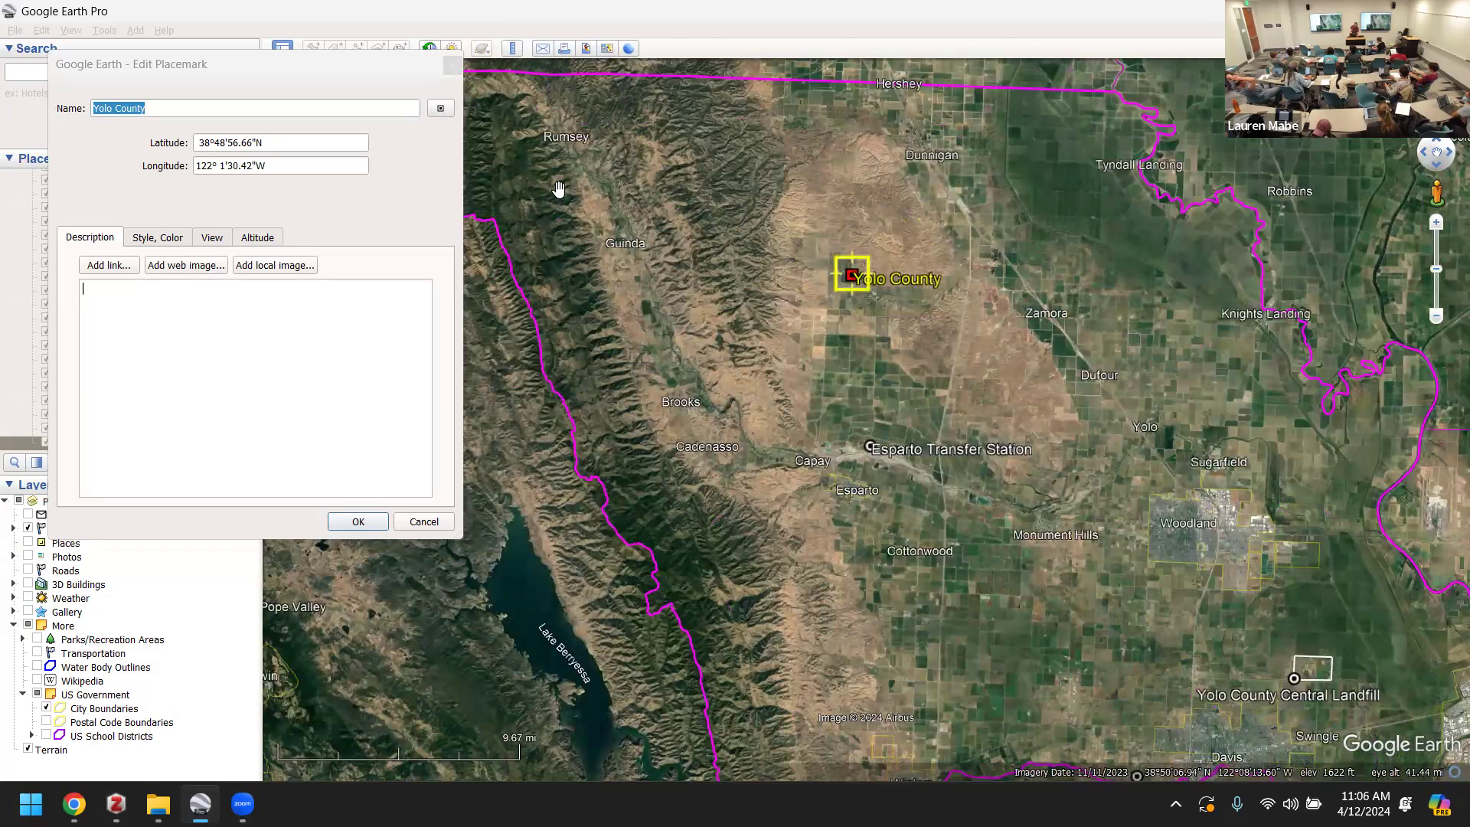
- Set the Yolo County icon's opacity to 0% and apply the placemark changes
click(440, 108)
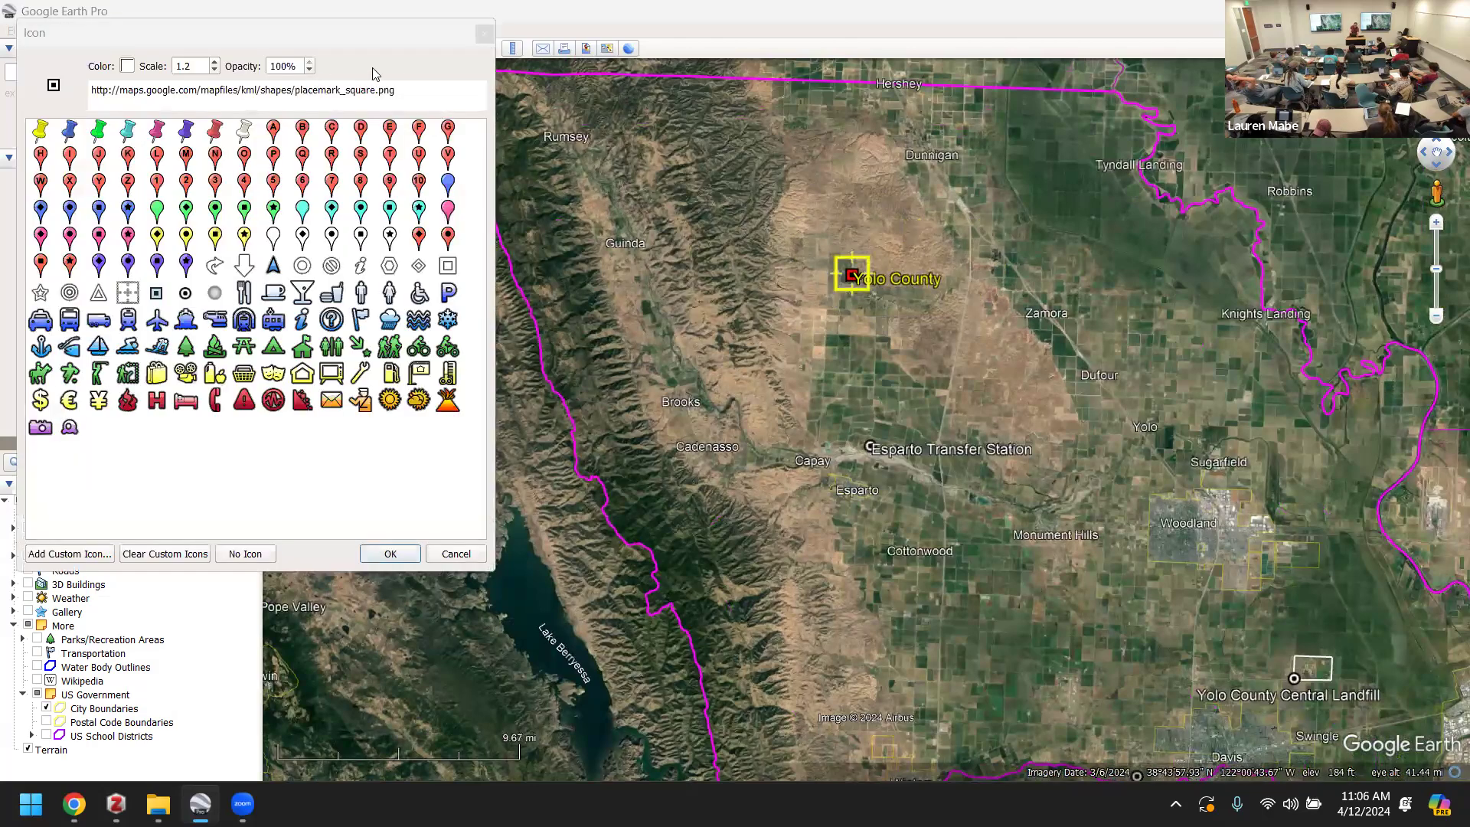
click(295, 67)
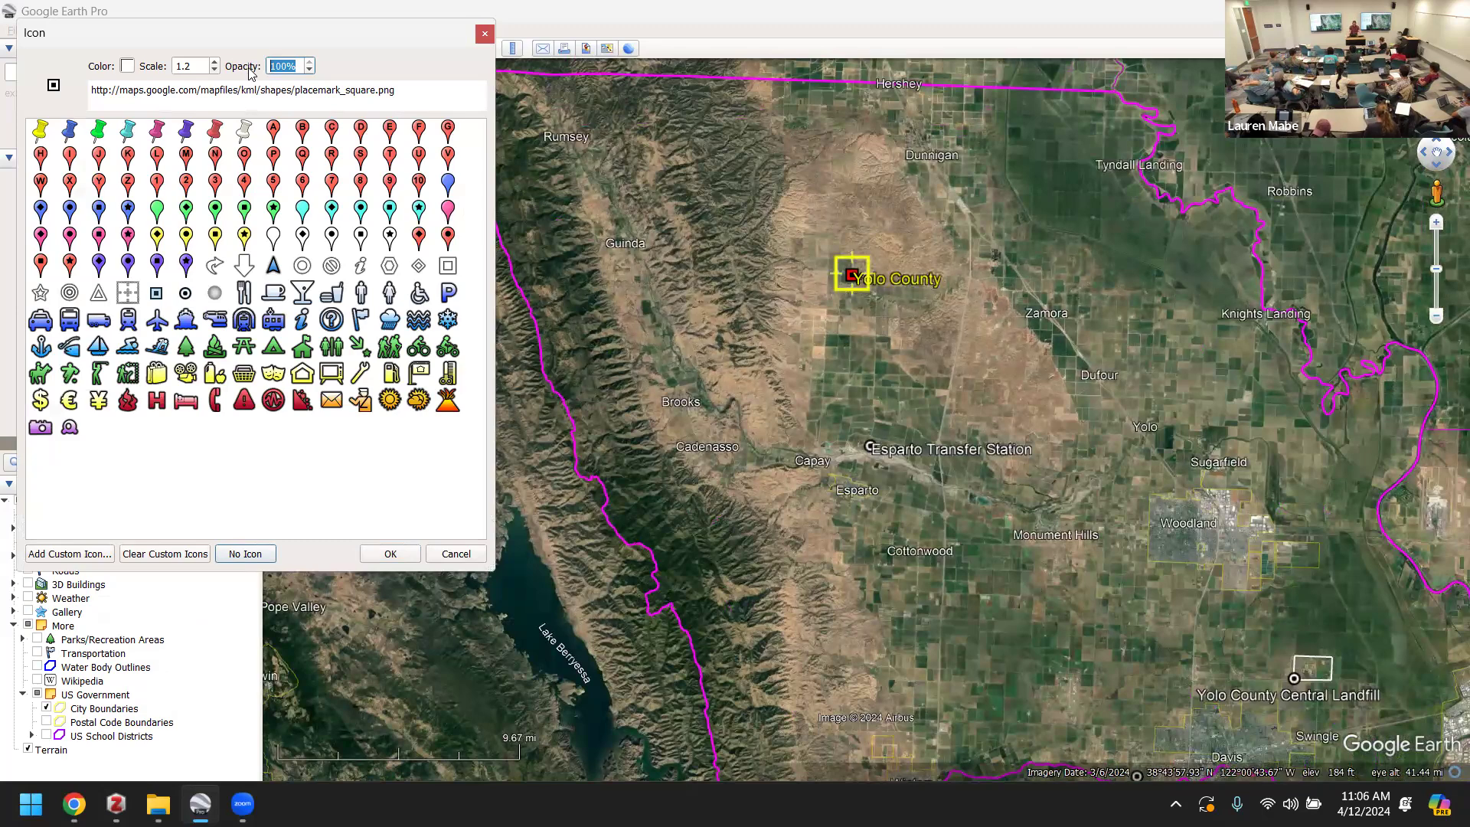
text(0)
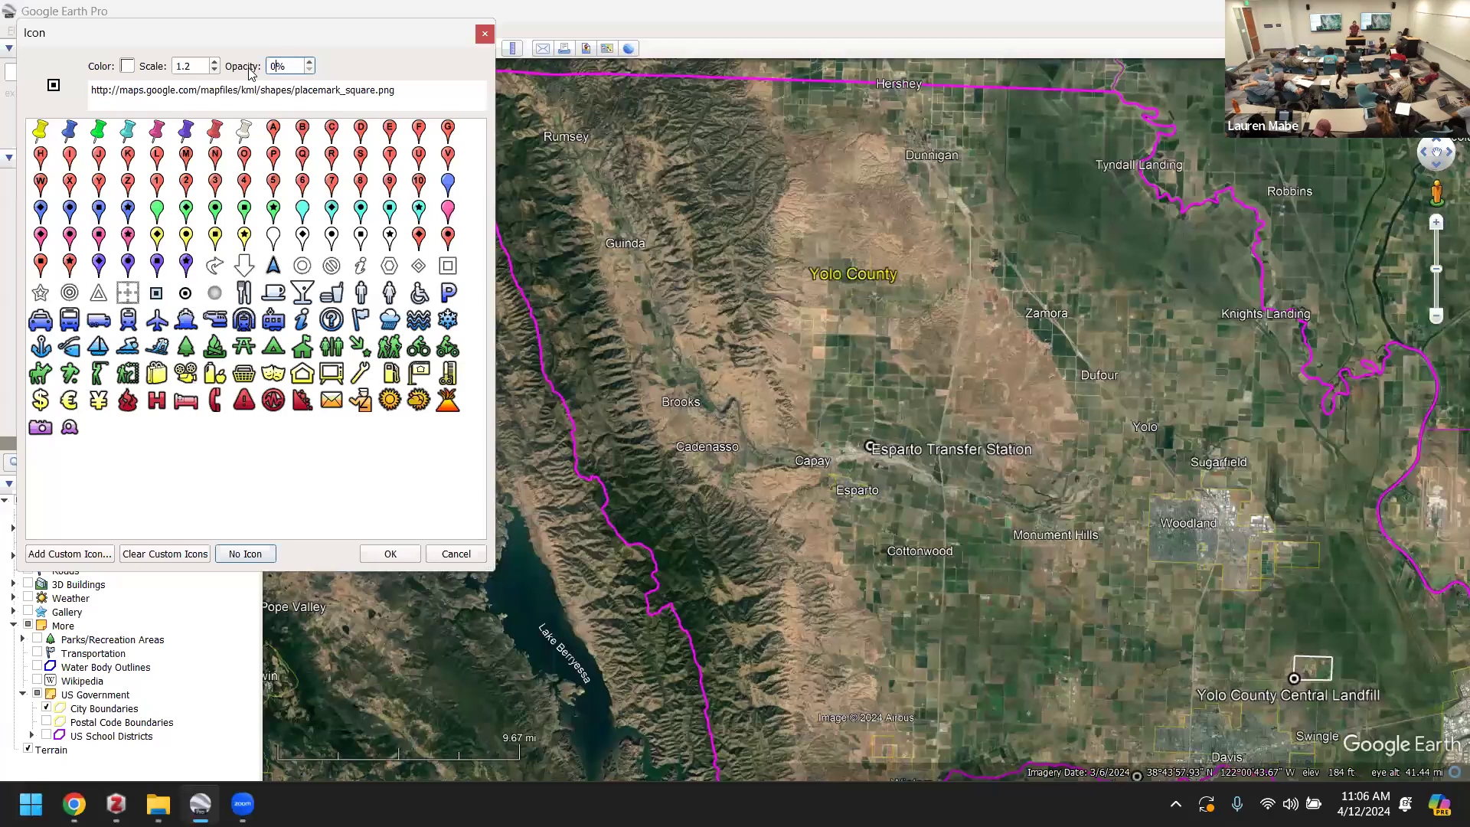
click(388, 554)
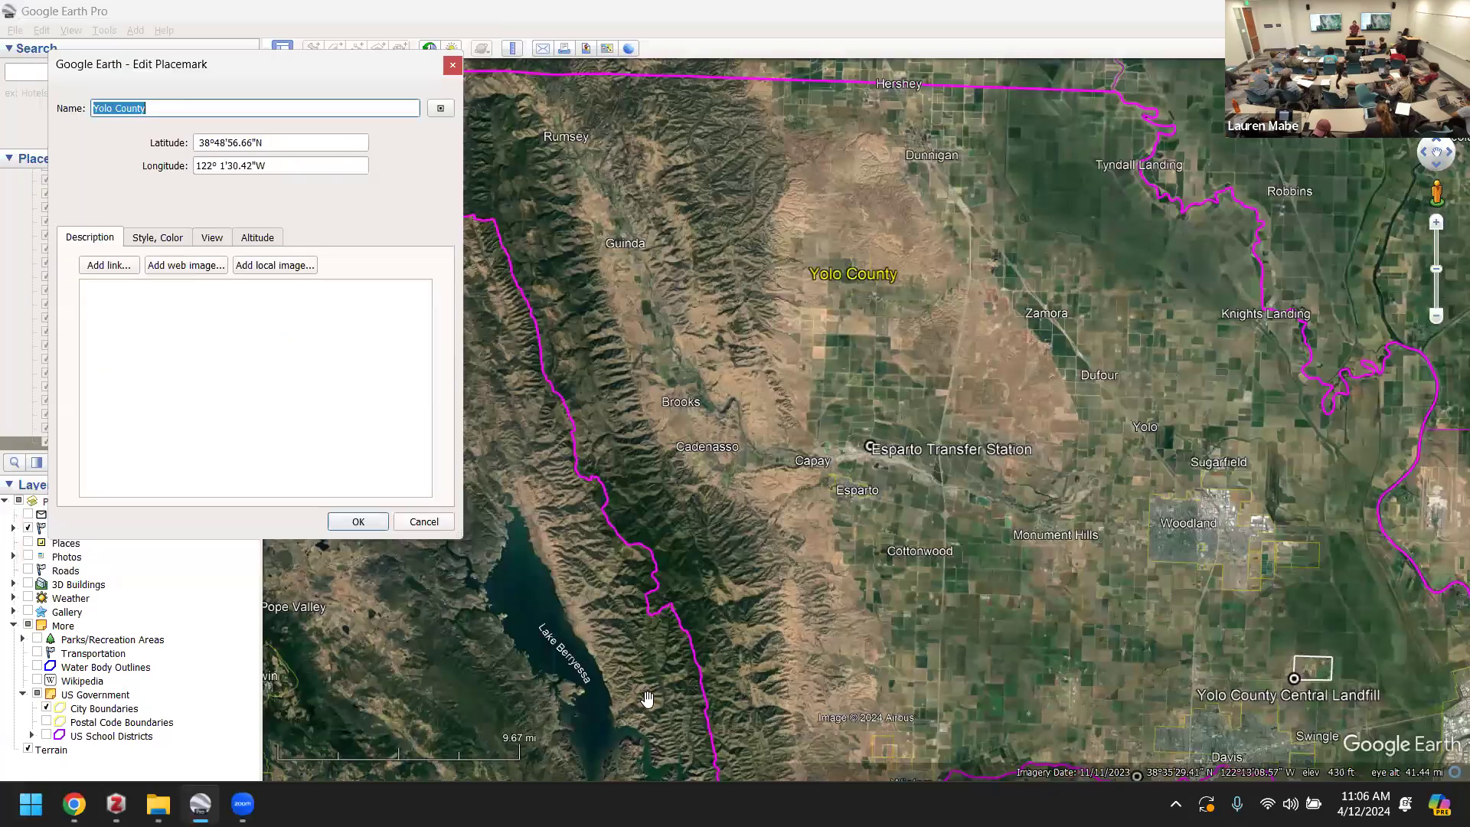
click(752, 574)
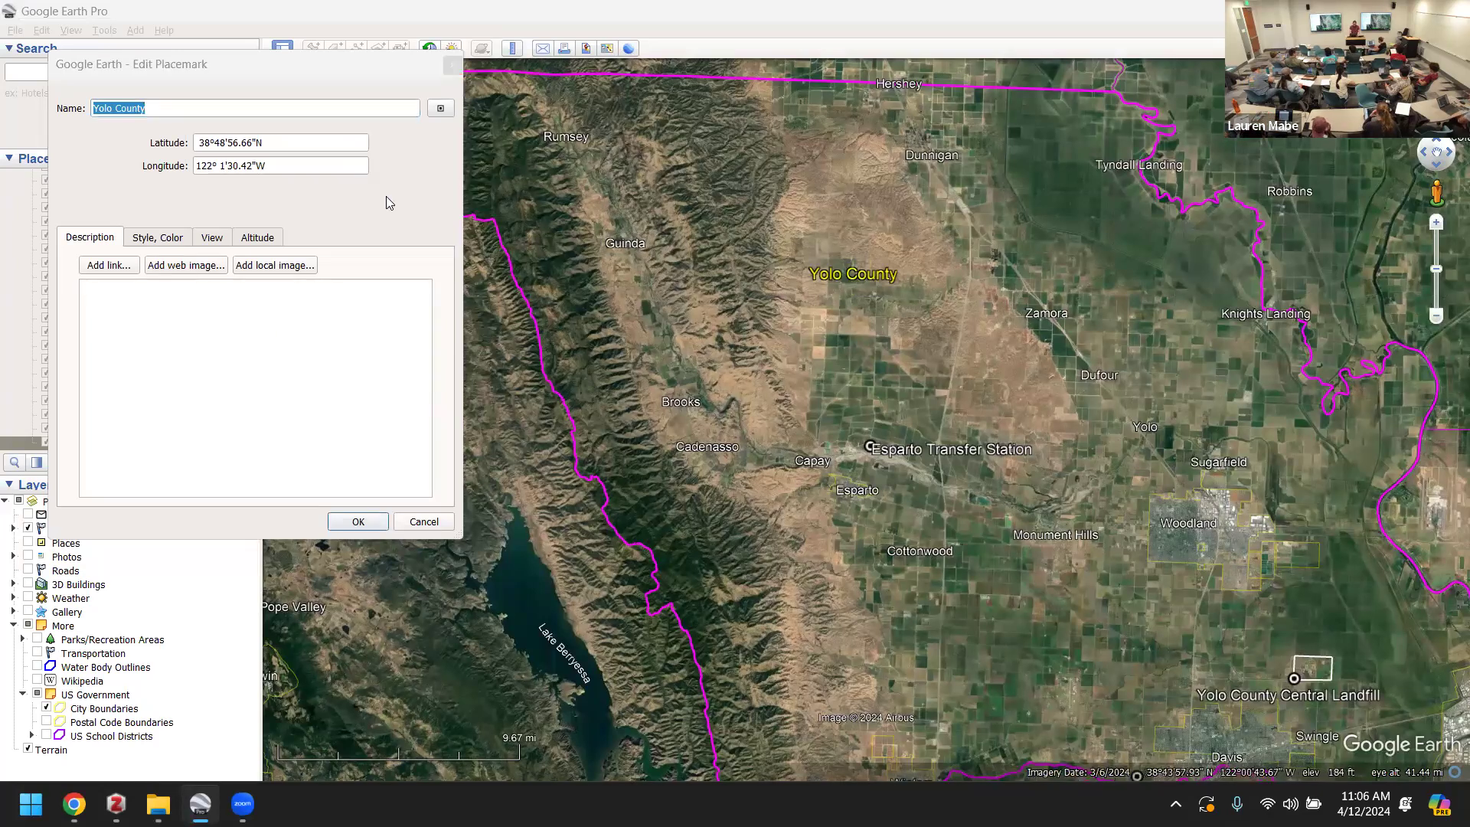
click(337, 520)
click(335, 519)
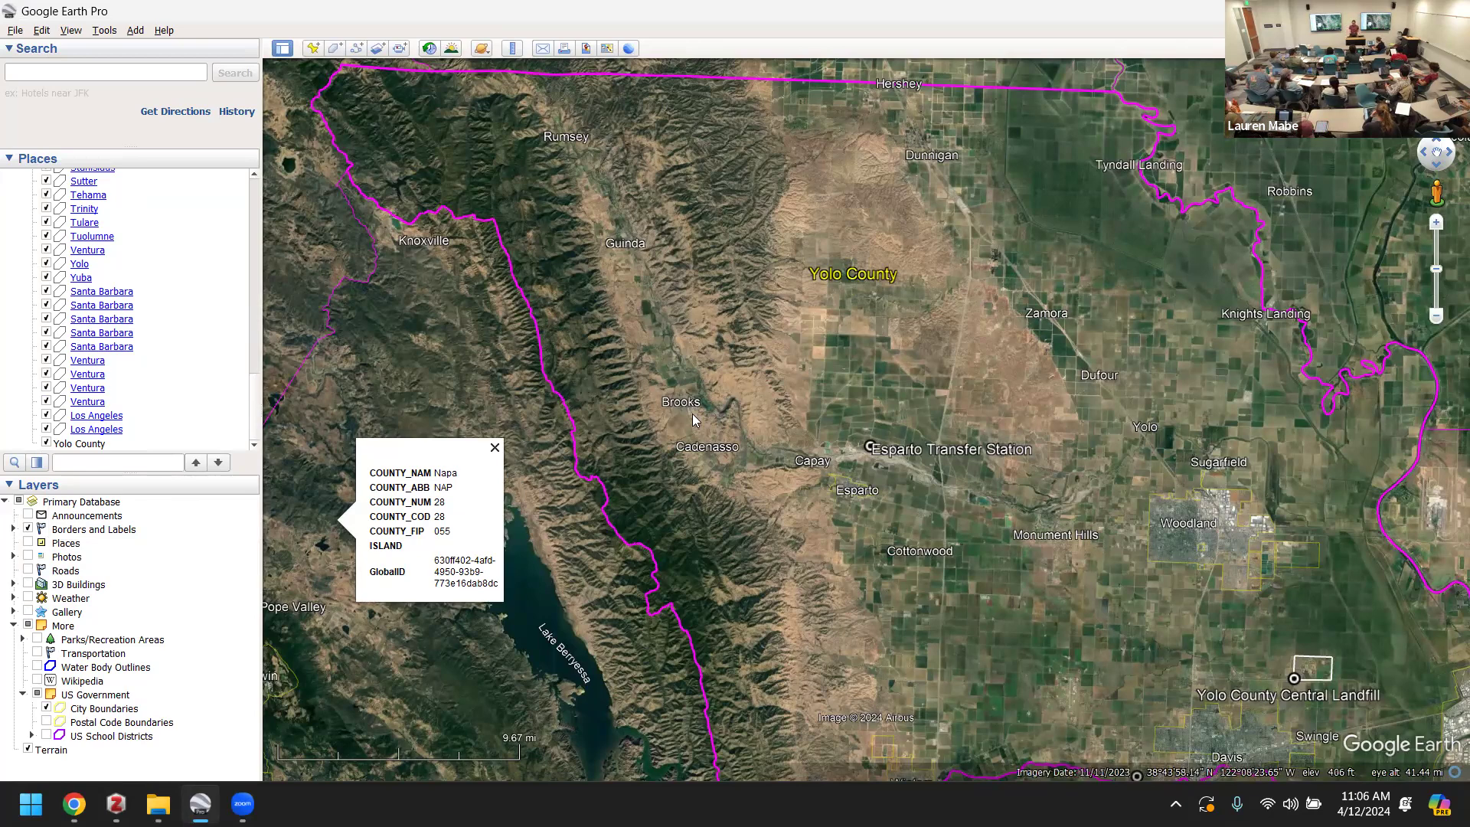
scroll(810, 463, down, 5)
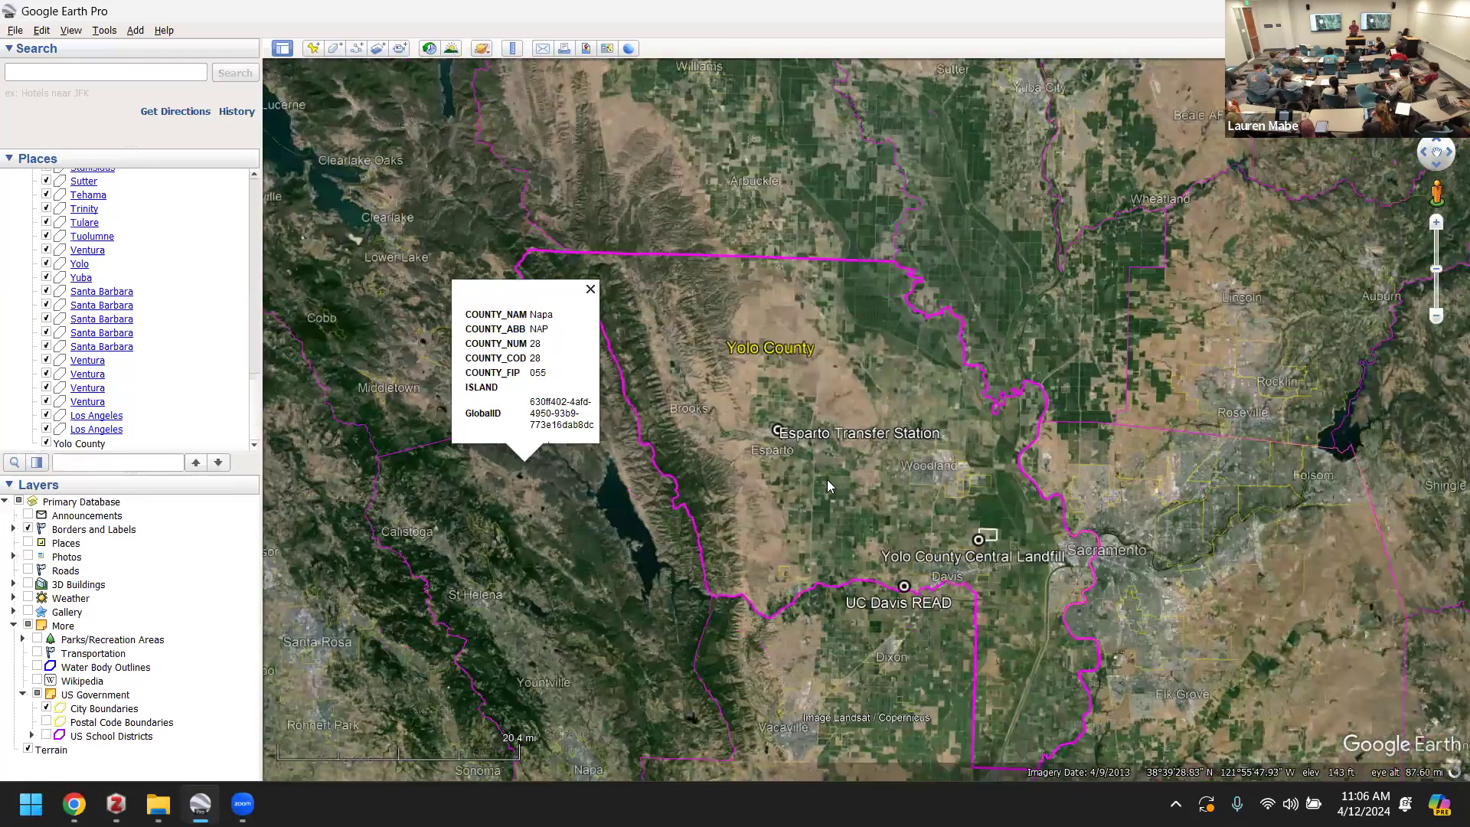
drag(815, 490, 856, 379)
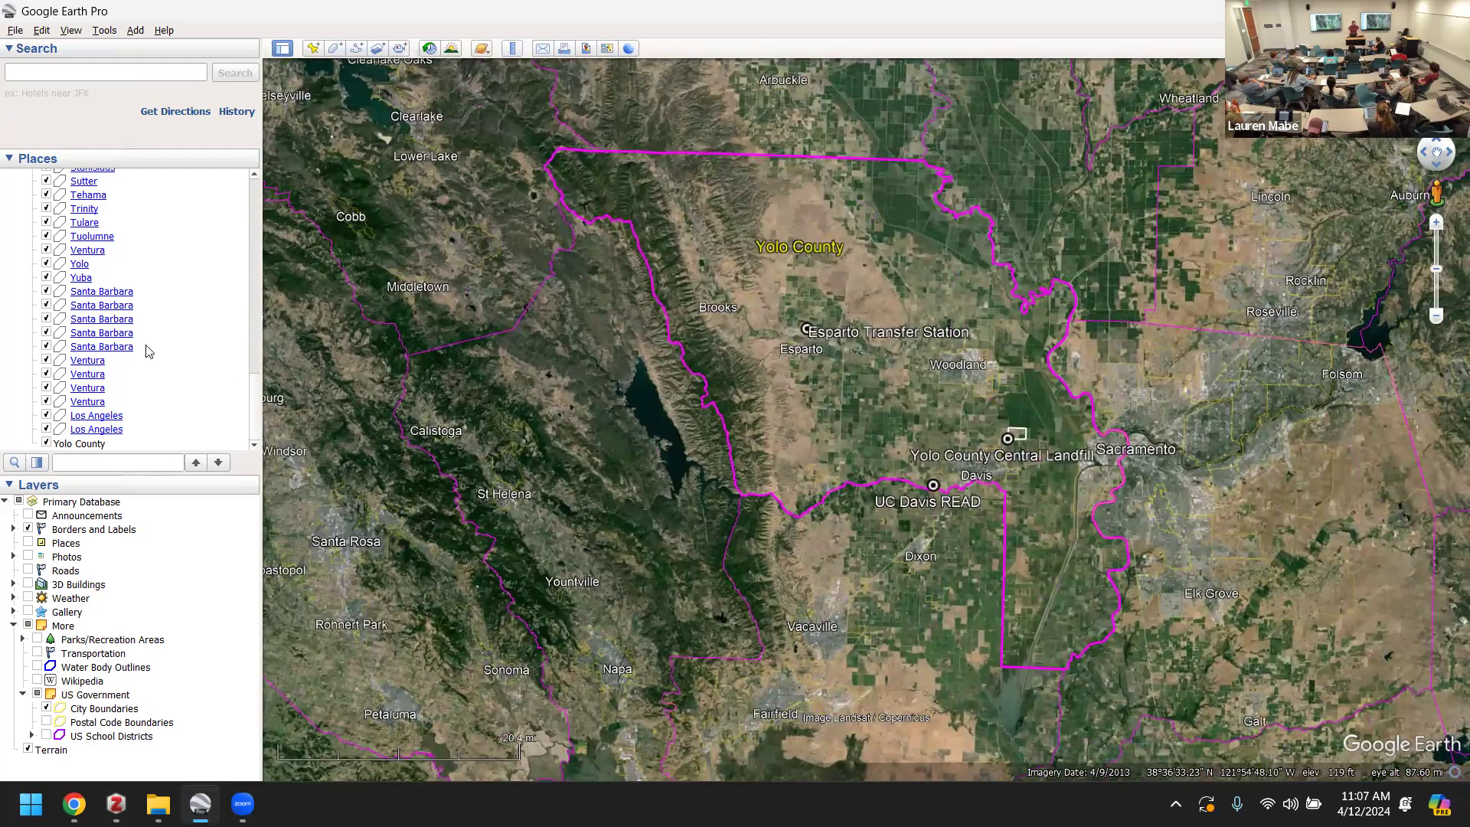
click(75, 280)
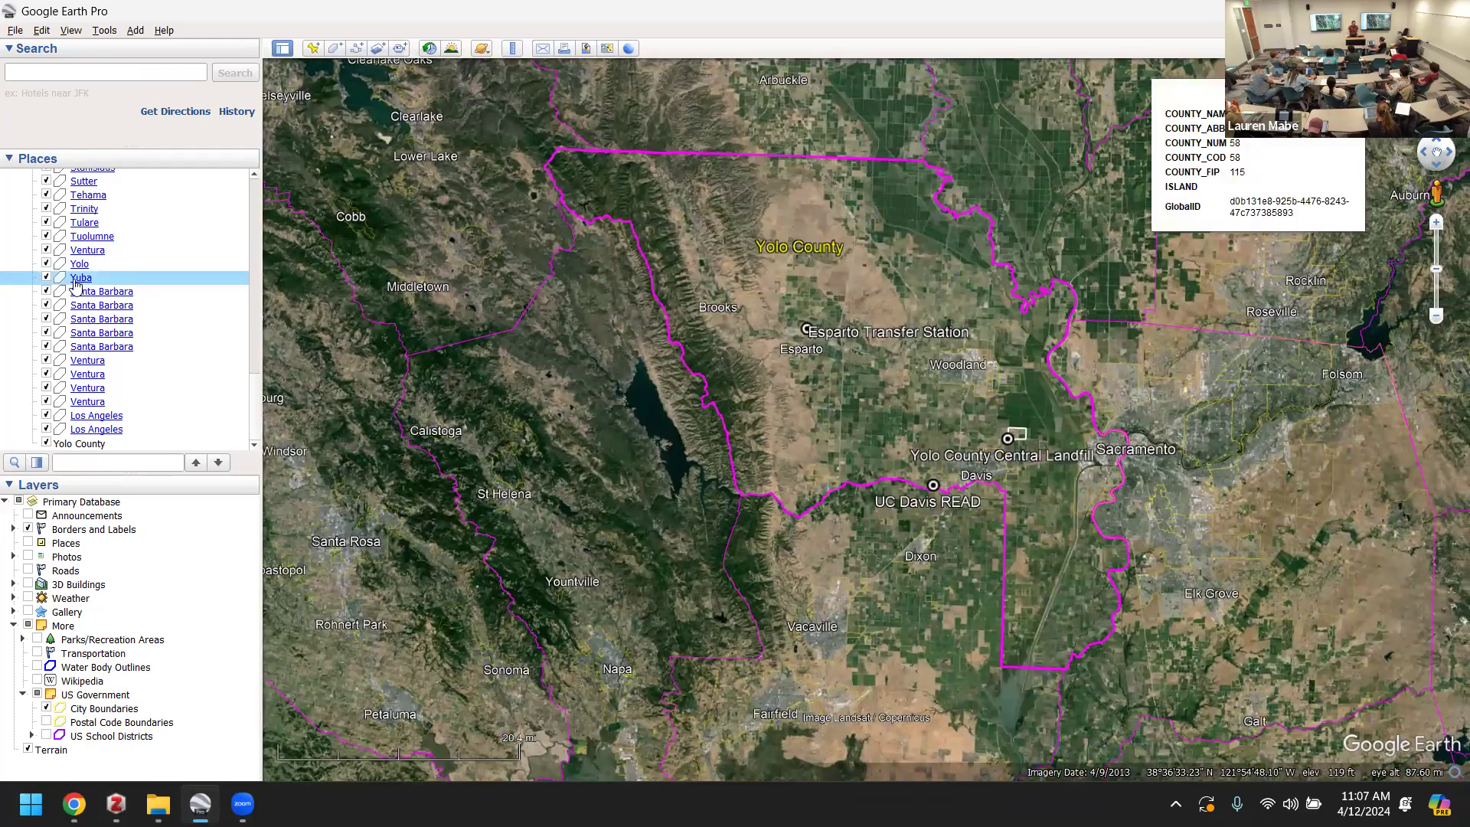
right_click(81, 281)
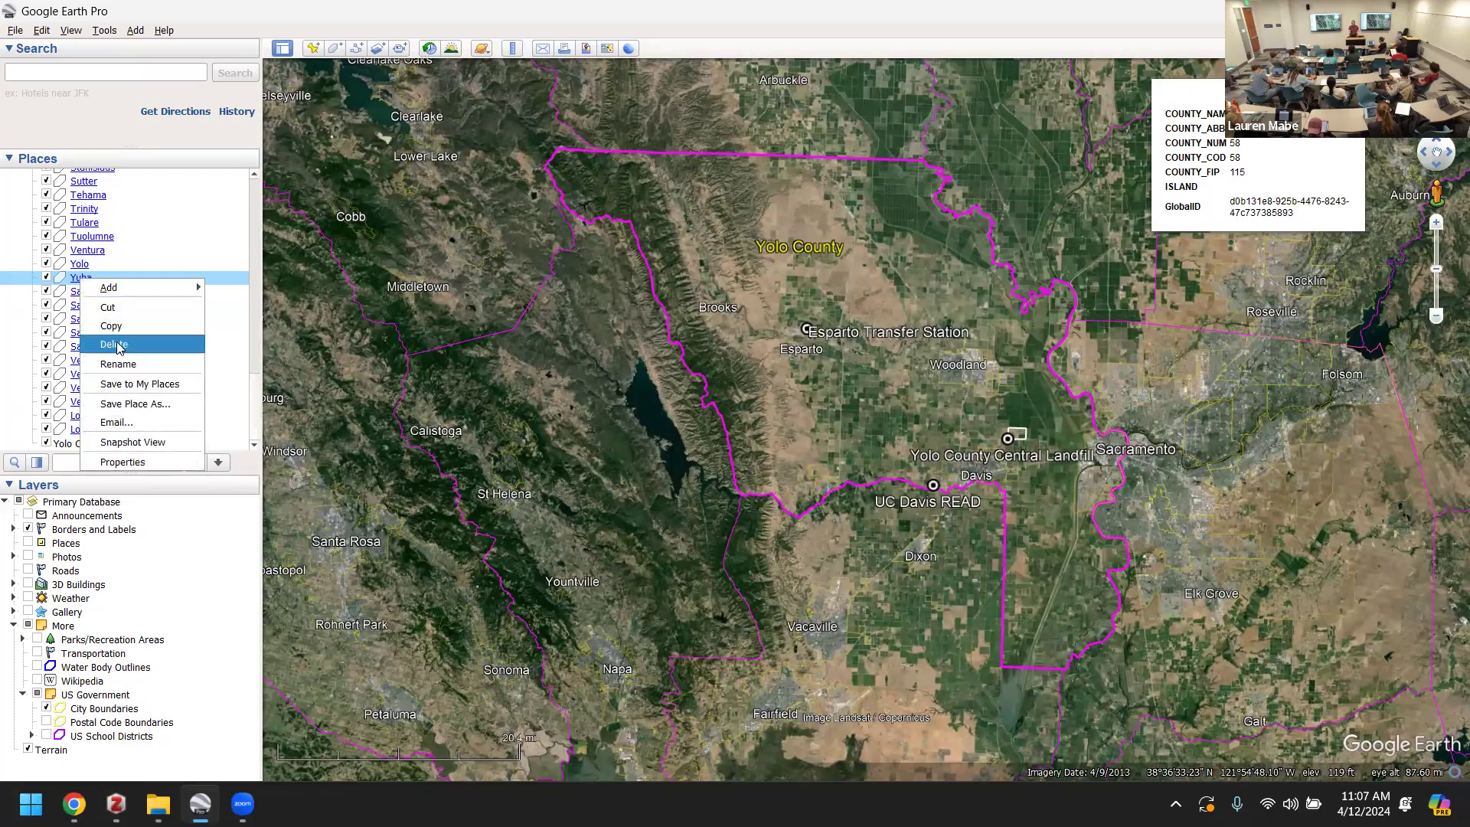
click(8, 390)
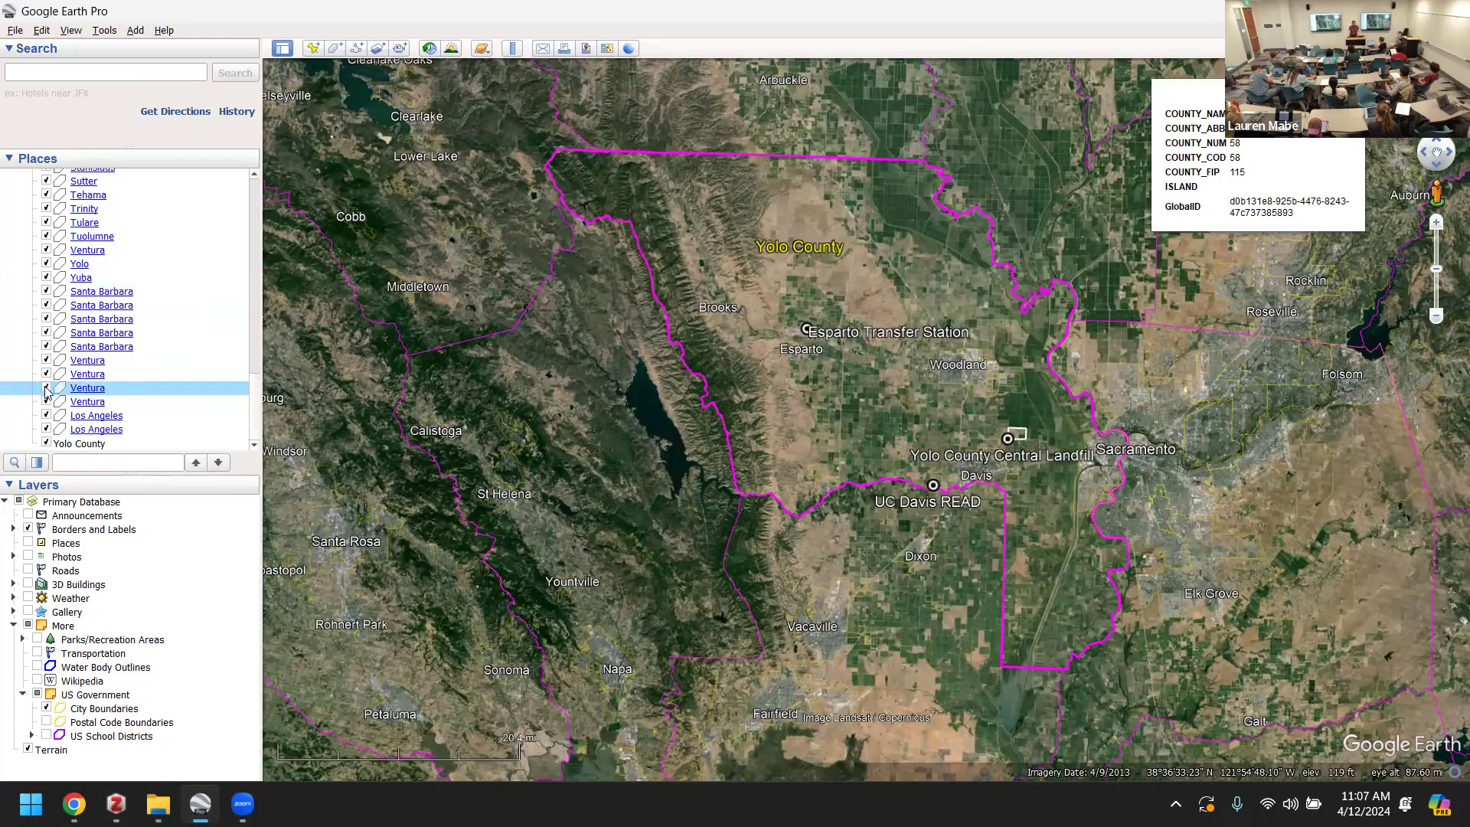
click(45, 286)
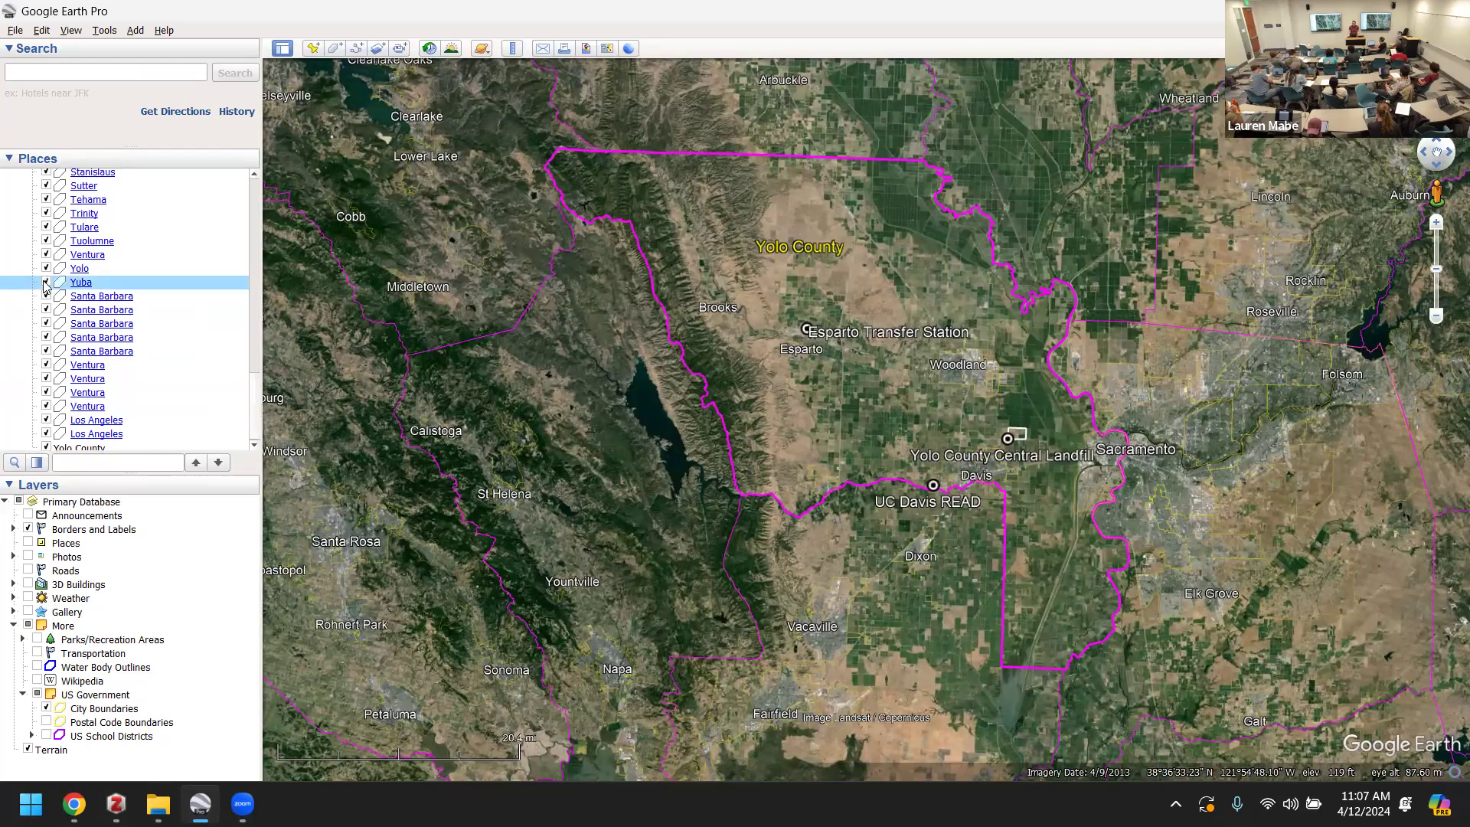
- Hide all the county boundaries in the cnty19_1 folder under Temporary Places
scroll(45, 285, up, 15)
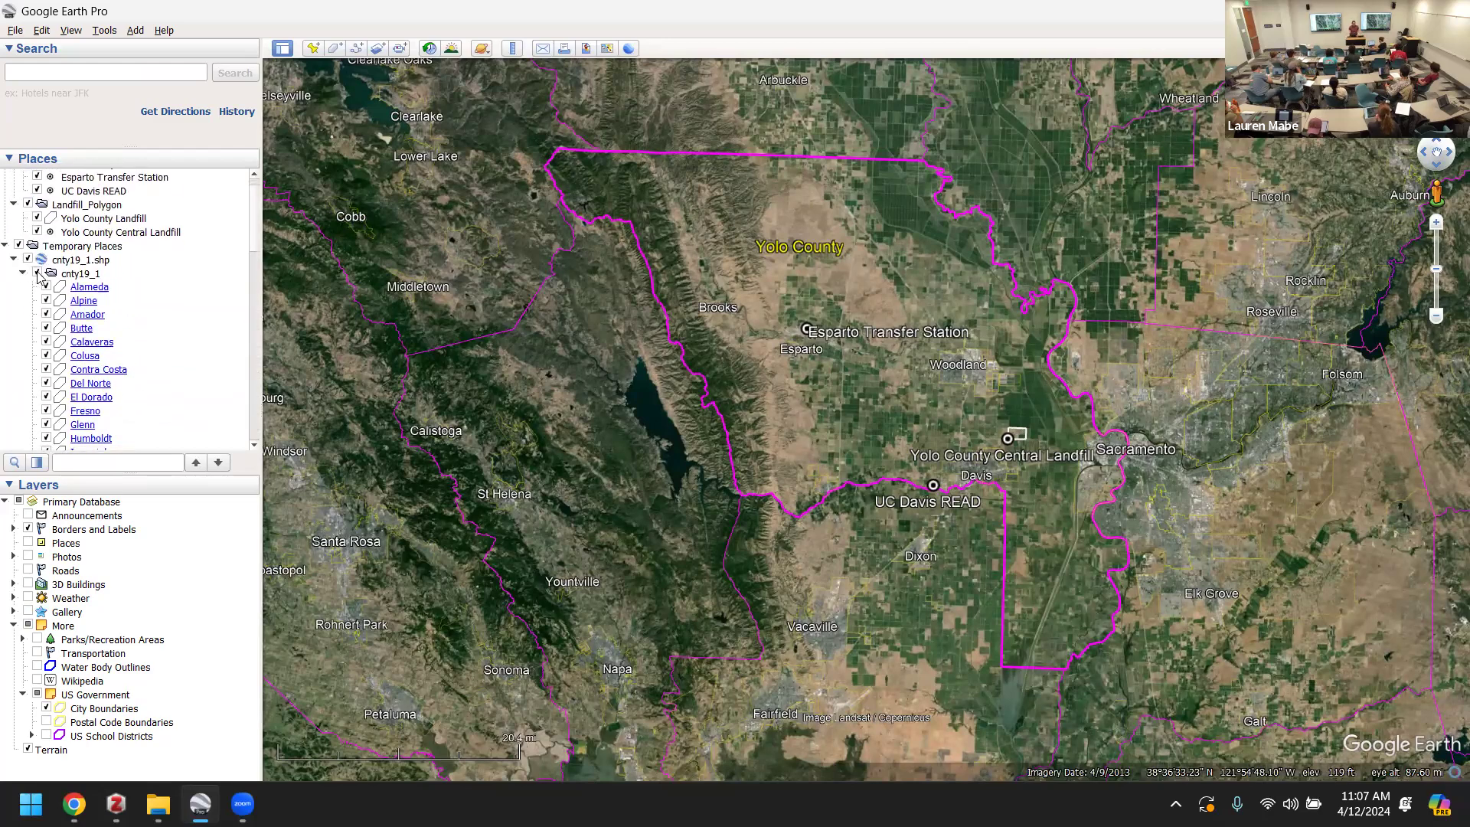
click(37, 273)
scroll(37, 275, down, 5)
scroll(37, 277, down, 14)
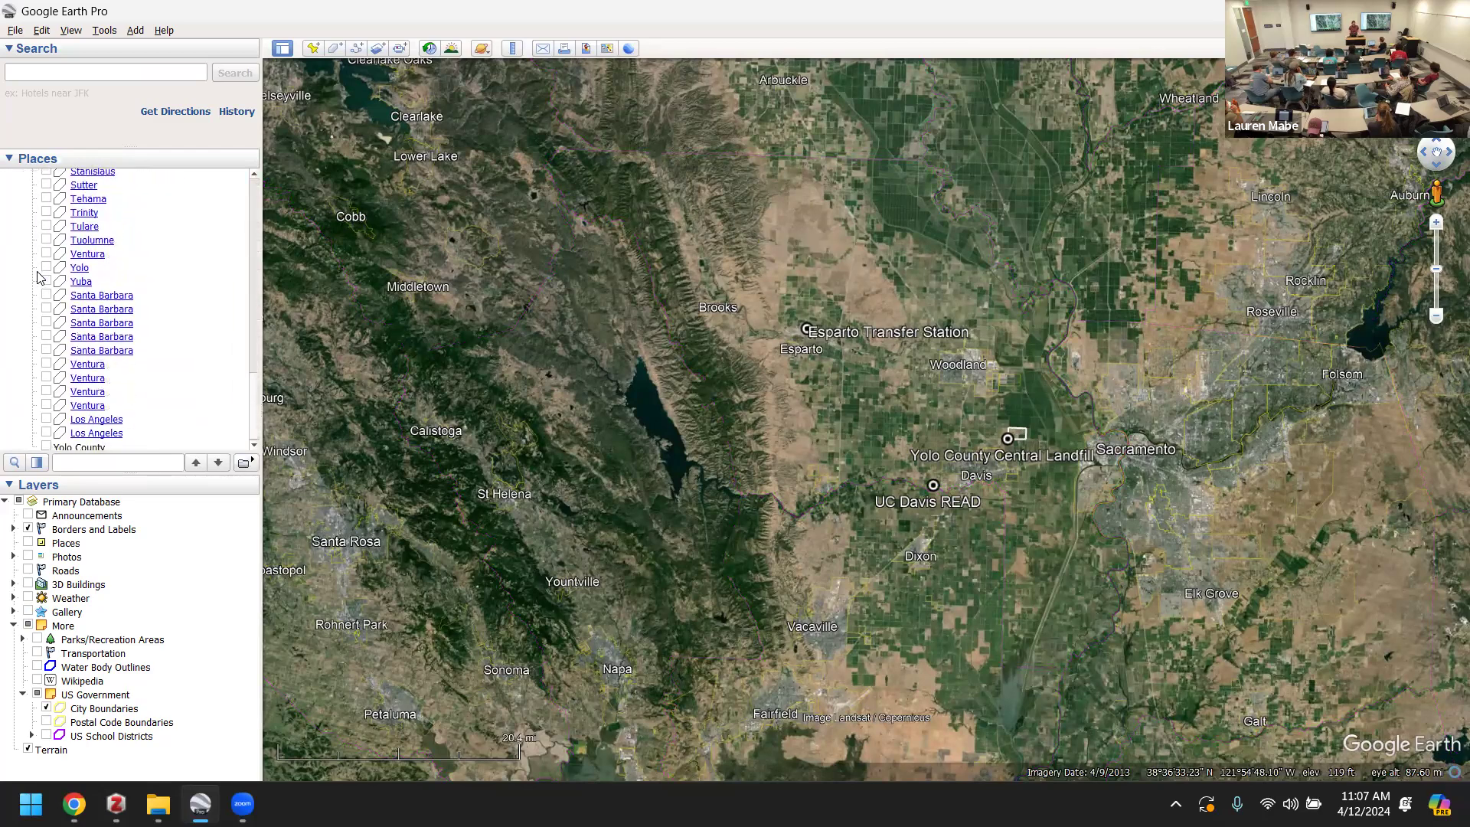
- Show the Yolo boundary on its own, and turn all the boundaries in the cnty19_1 folder back on
click(46, 268)
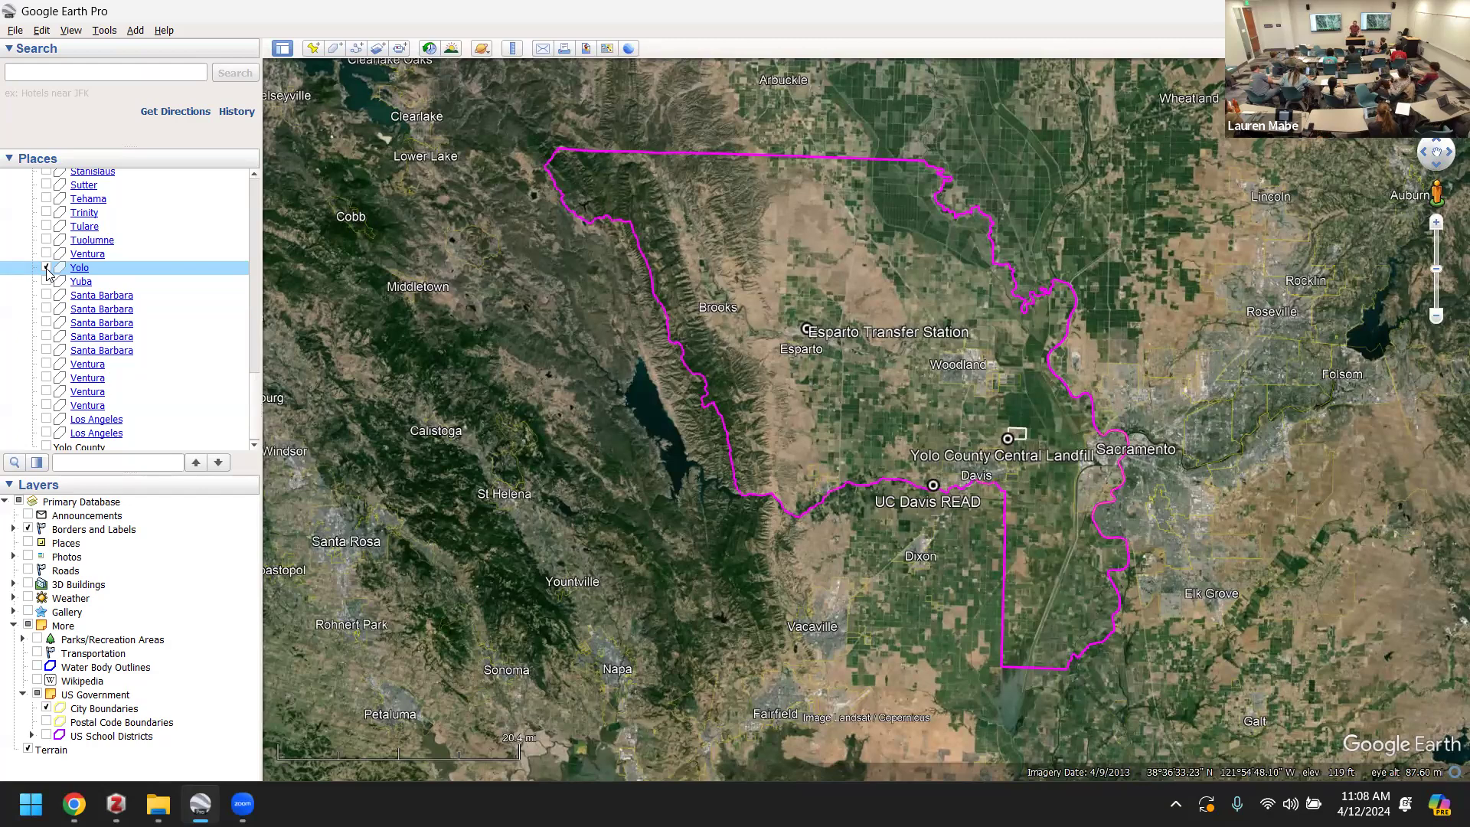
scroll(48, 272, up, 3)
scroll(48, 271, up, 15)
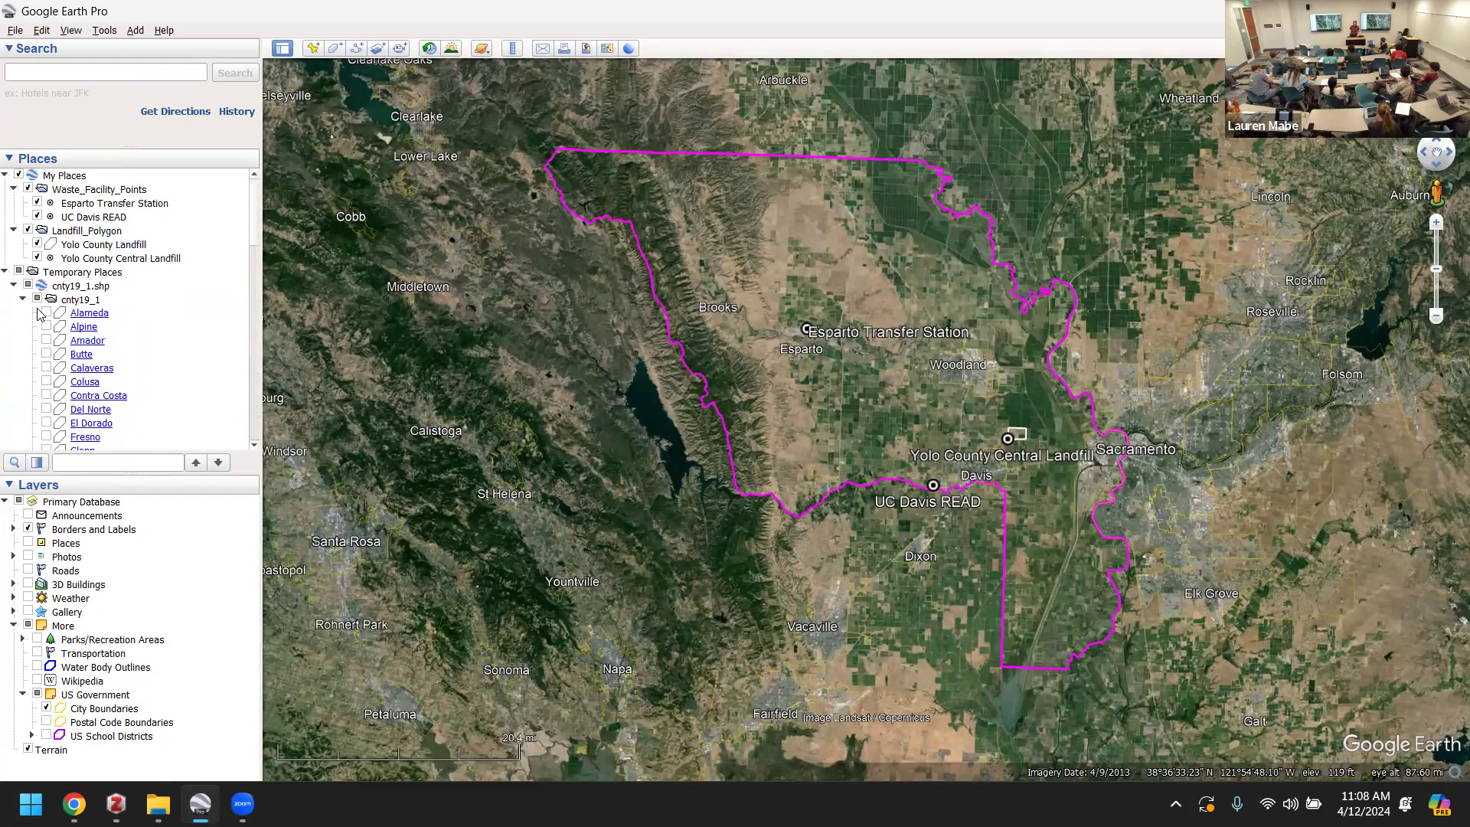
click(37, 298)
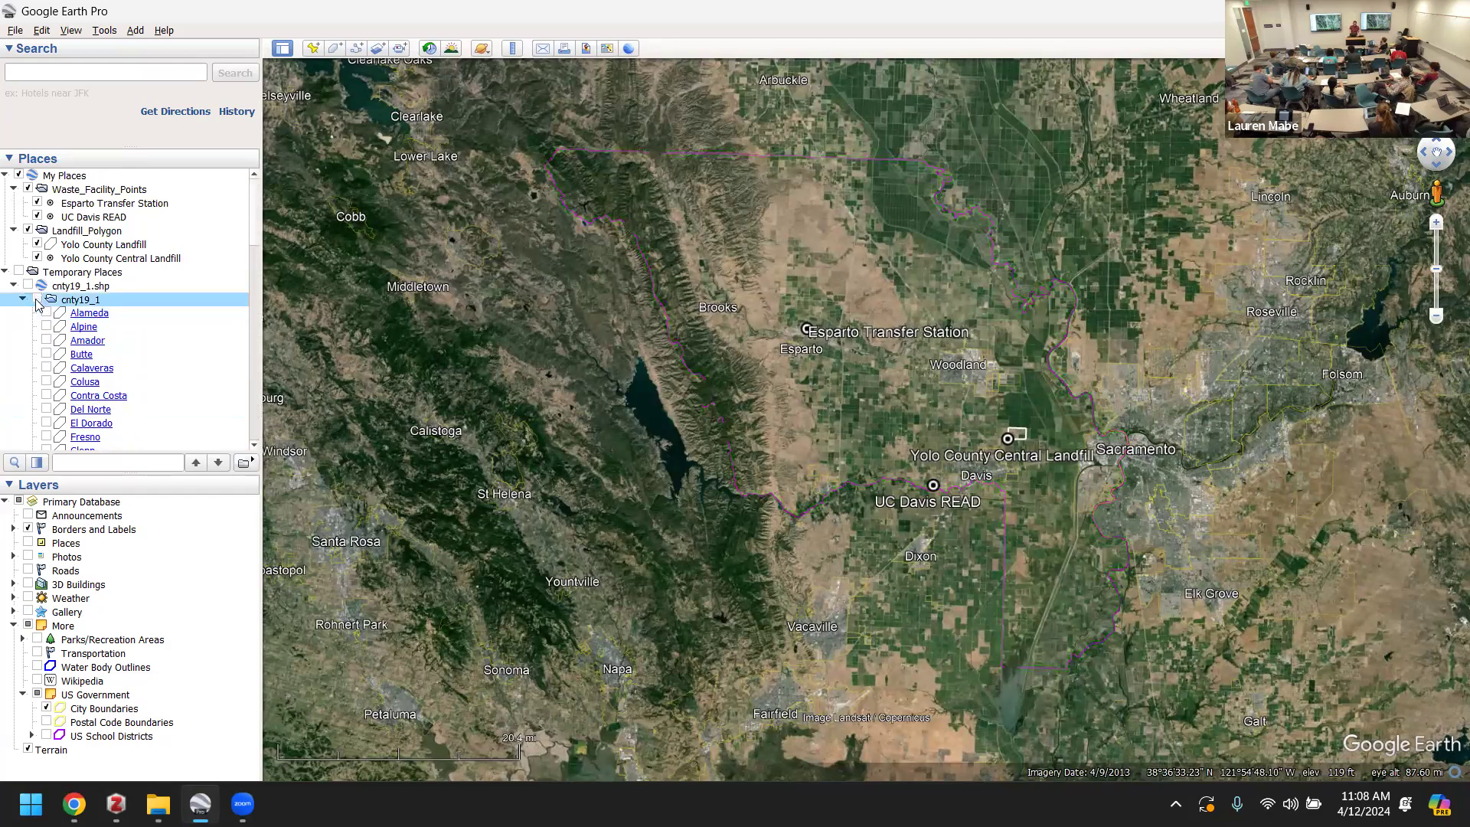
click(36, 299)
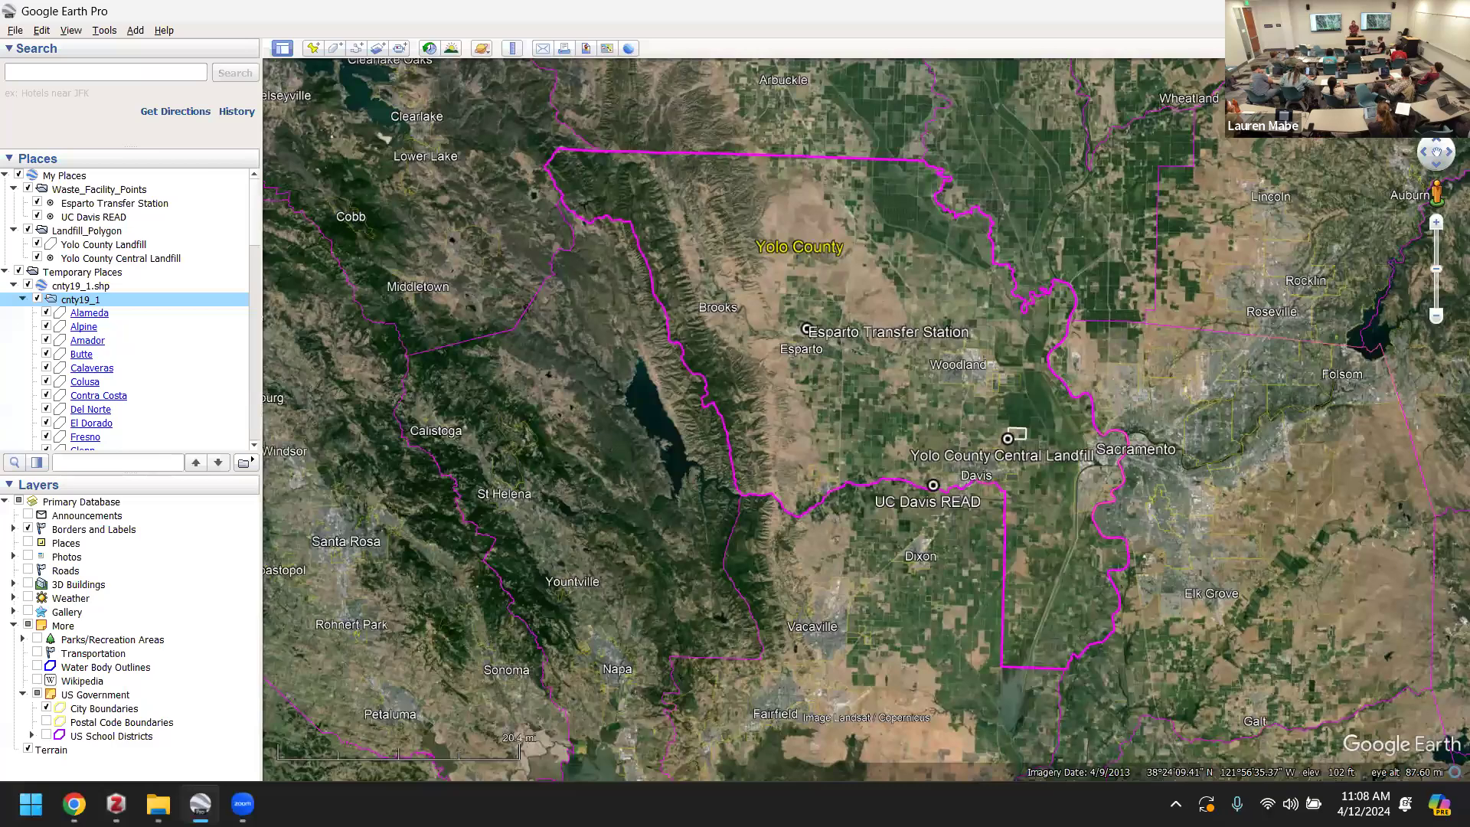
- Switch to the Google Slides workshop deck in Chrome and review the slides on changing layer properties and adding roads
mouse_move(74, 804)
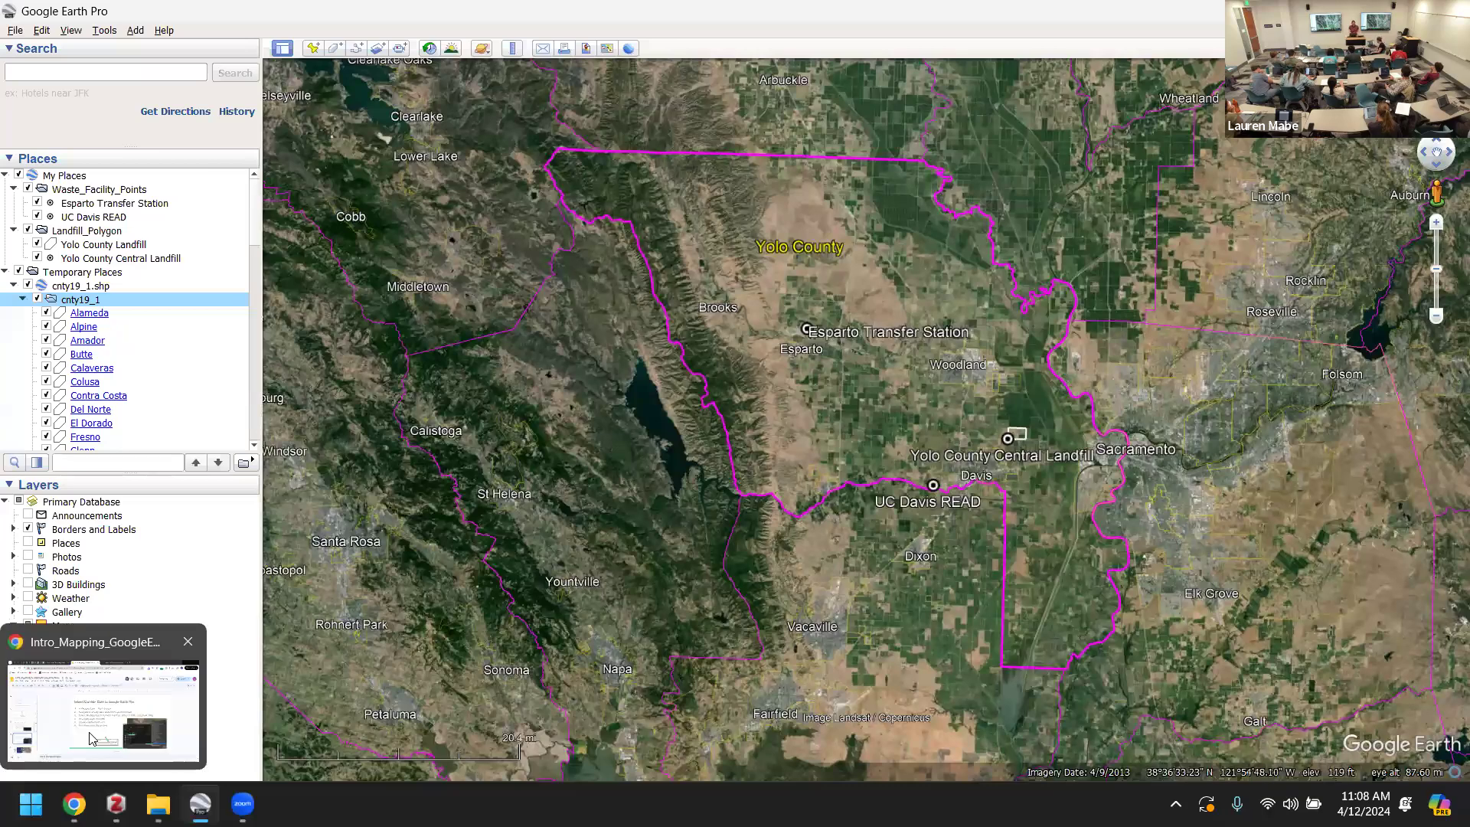
click(81, 627)
click(118, 459)
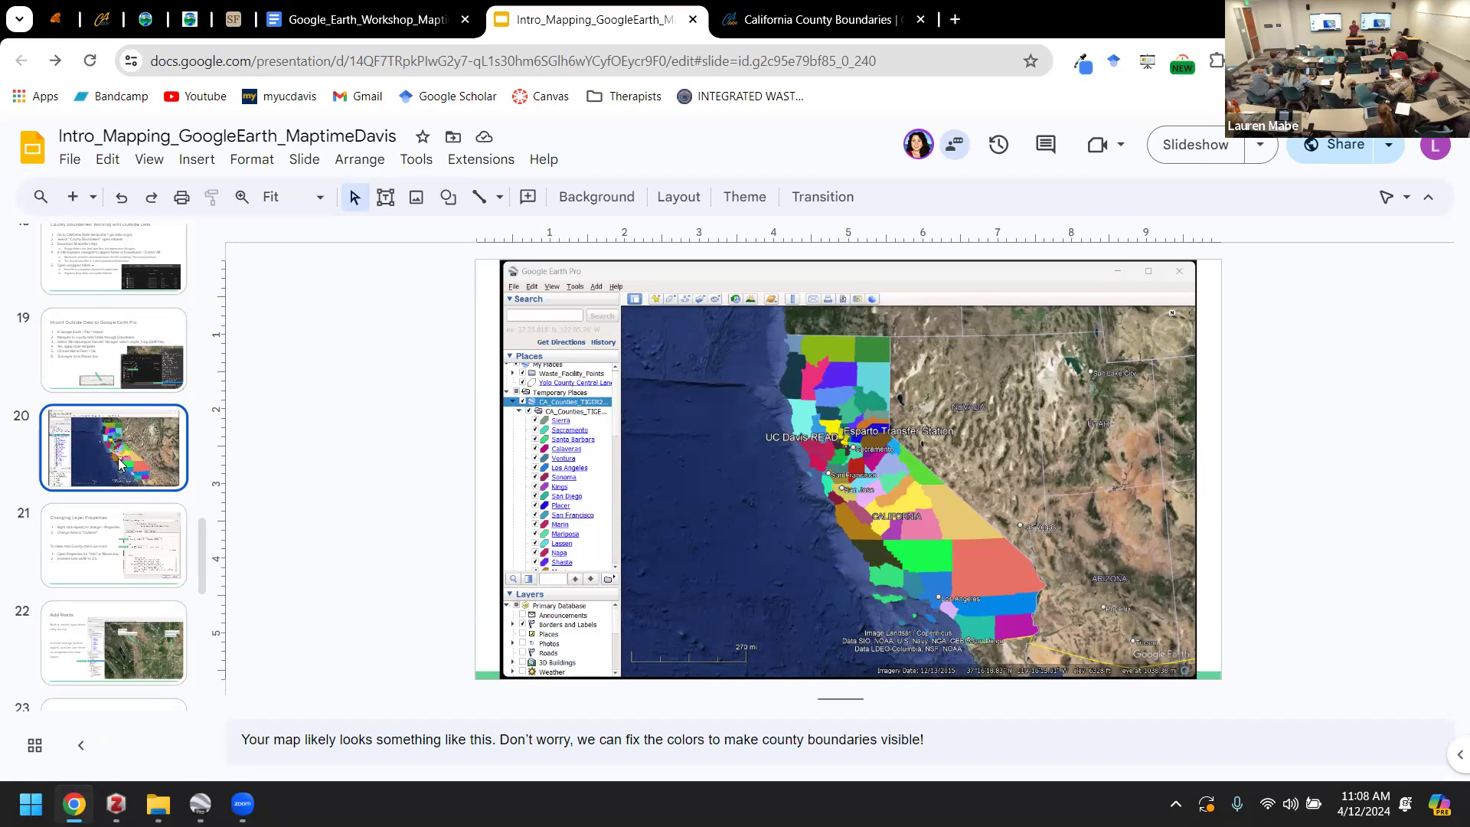
key(Down)
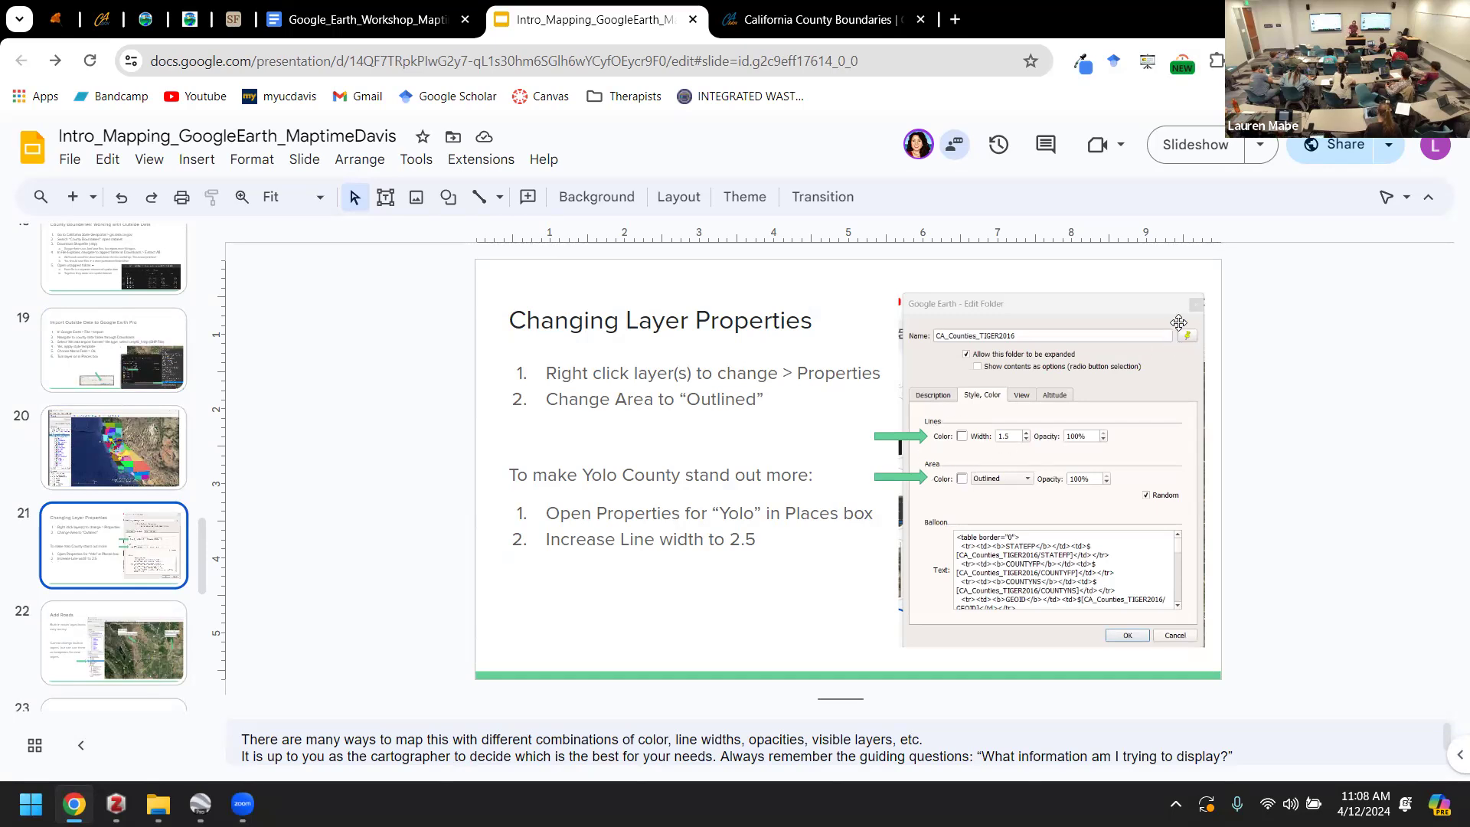
scroll(113, 477, down, 3)
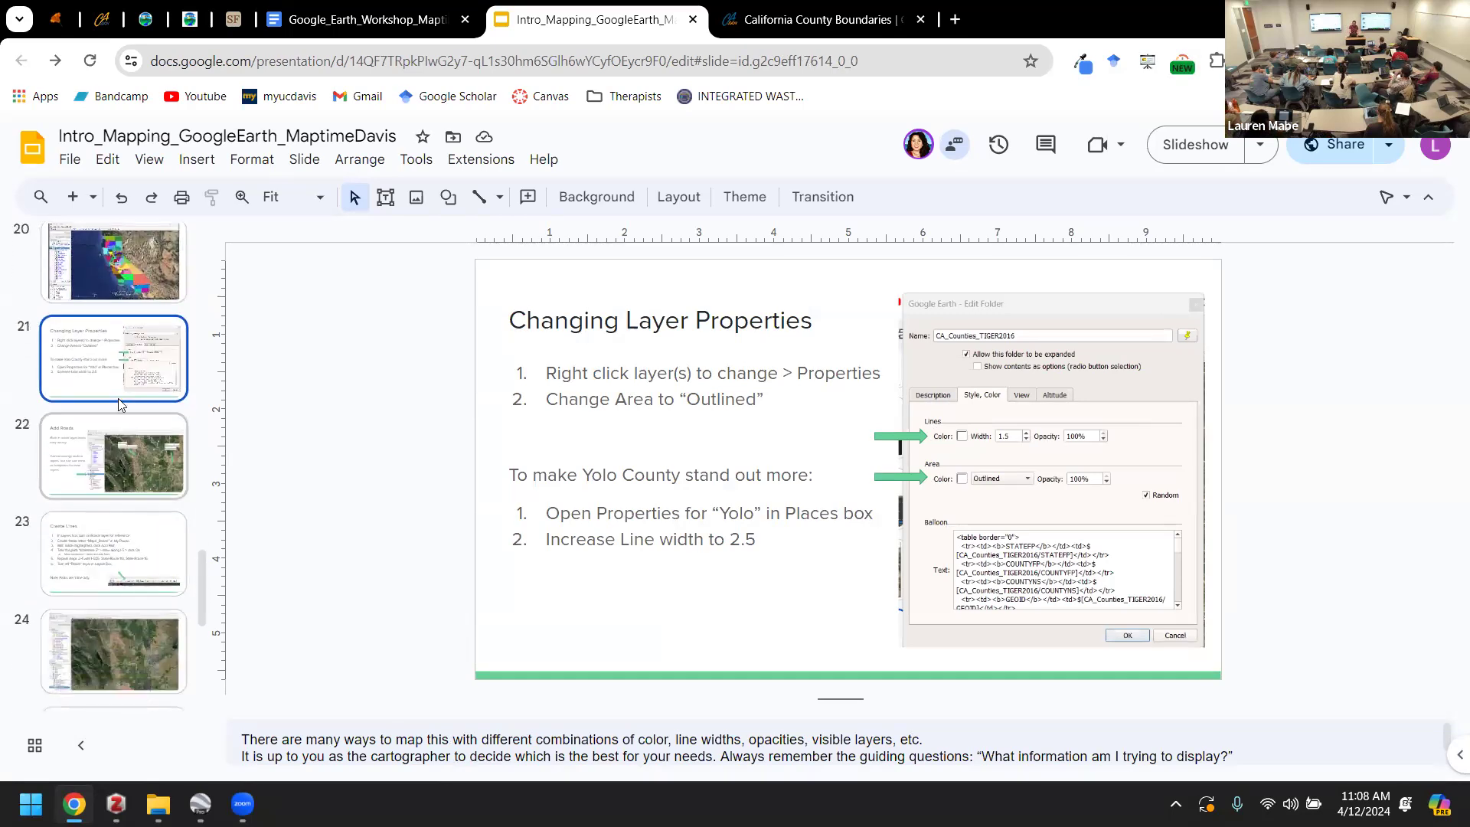
click(121, 445)
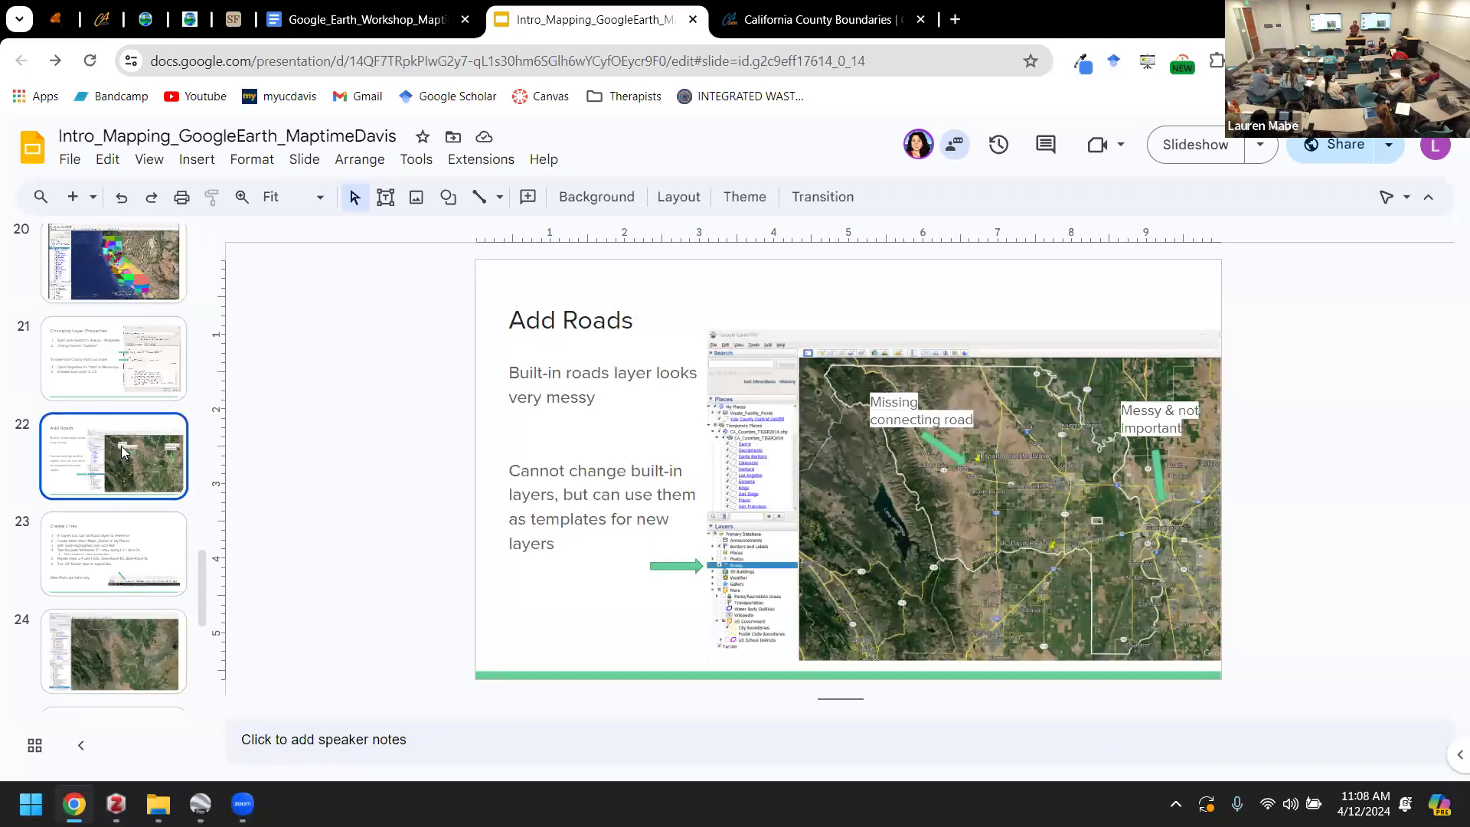
- Switch back to Google Earth Pro and display the built-in Roads layer, examining it up close near Woodland and across Yolo County
click(200, 804)
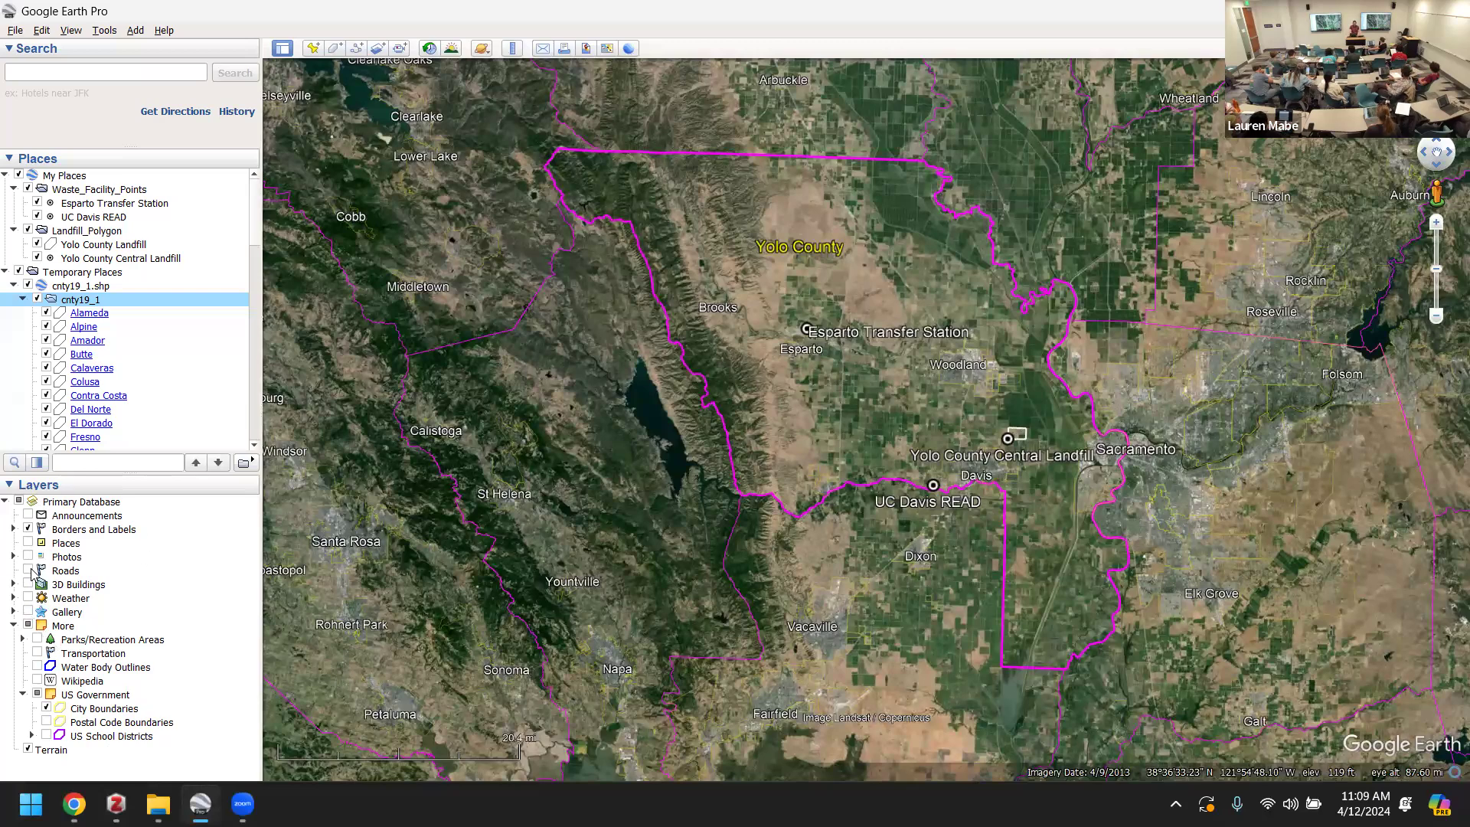
click(29, 571)
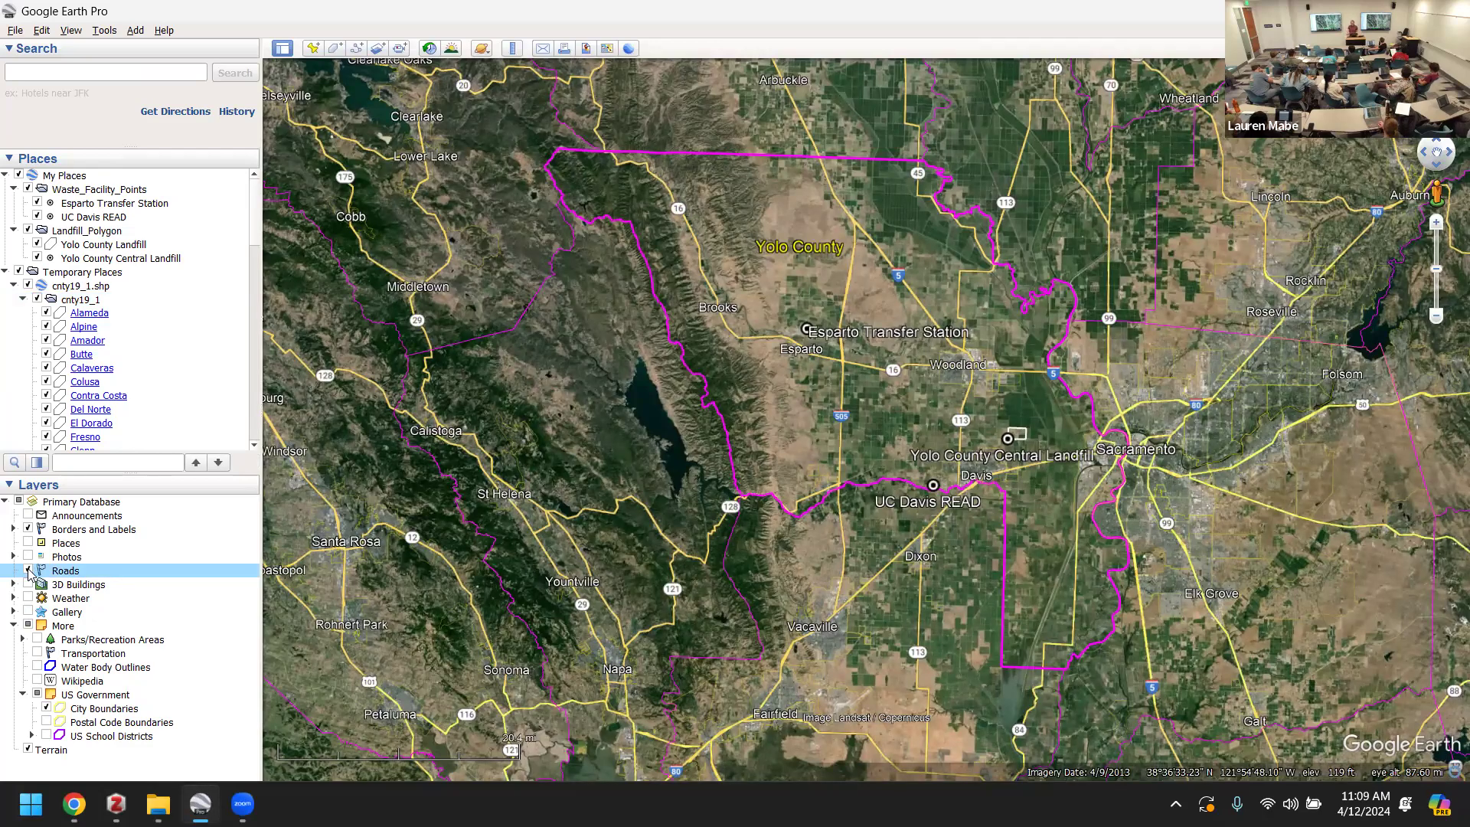
click(28, 571)
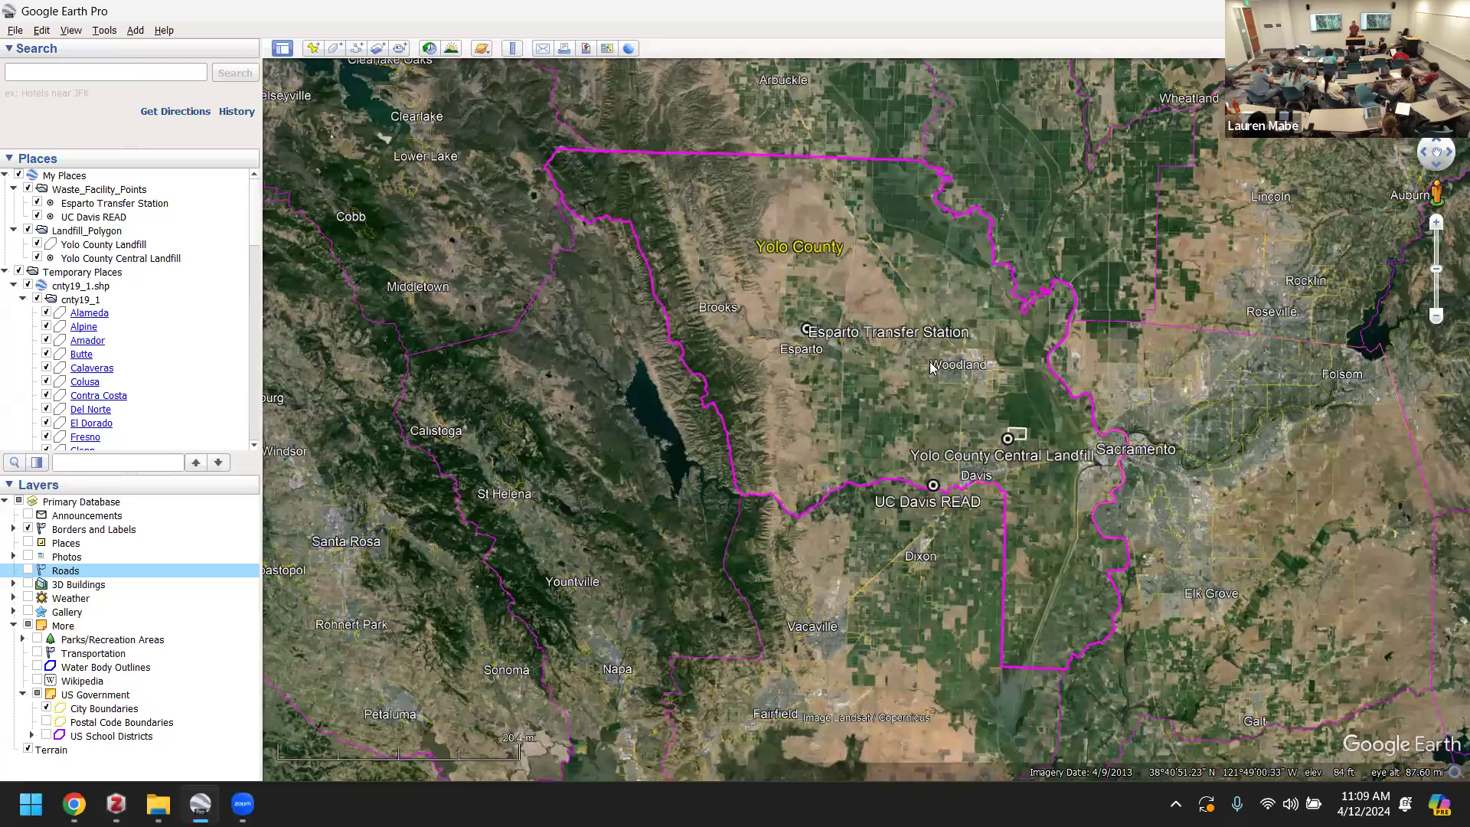
scroll(930, 368, up, 2)
scroll(930, 367, up, 10)
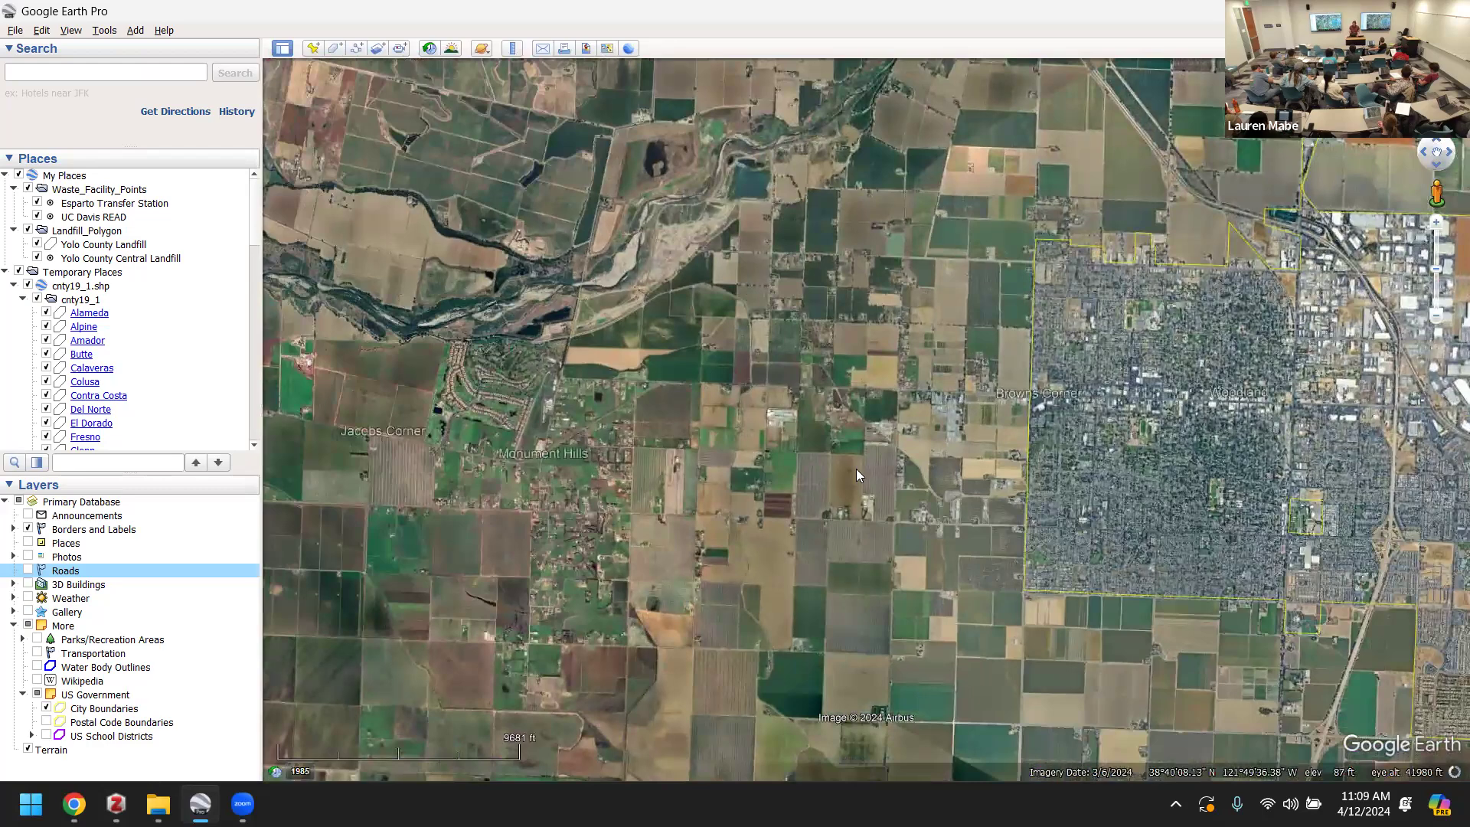
click(28, 571)
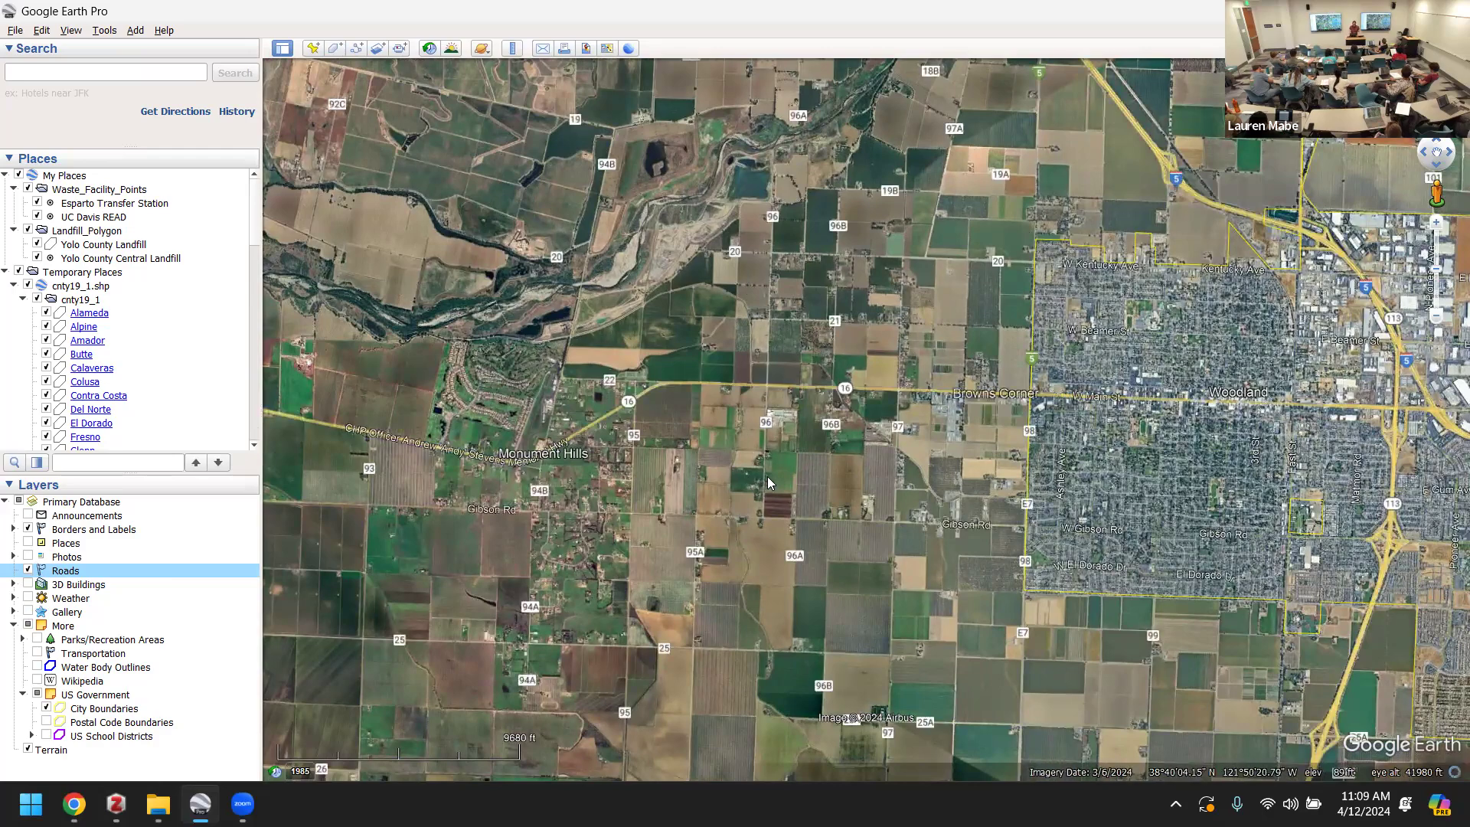
scroll(767, 476, down, 2)
scroll(767, 476, down, 4)
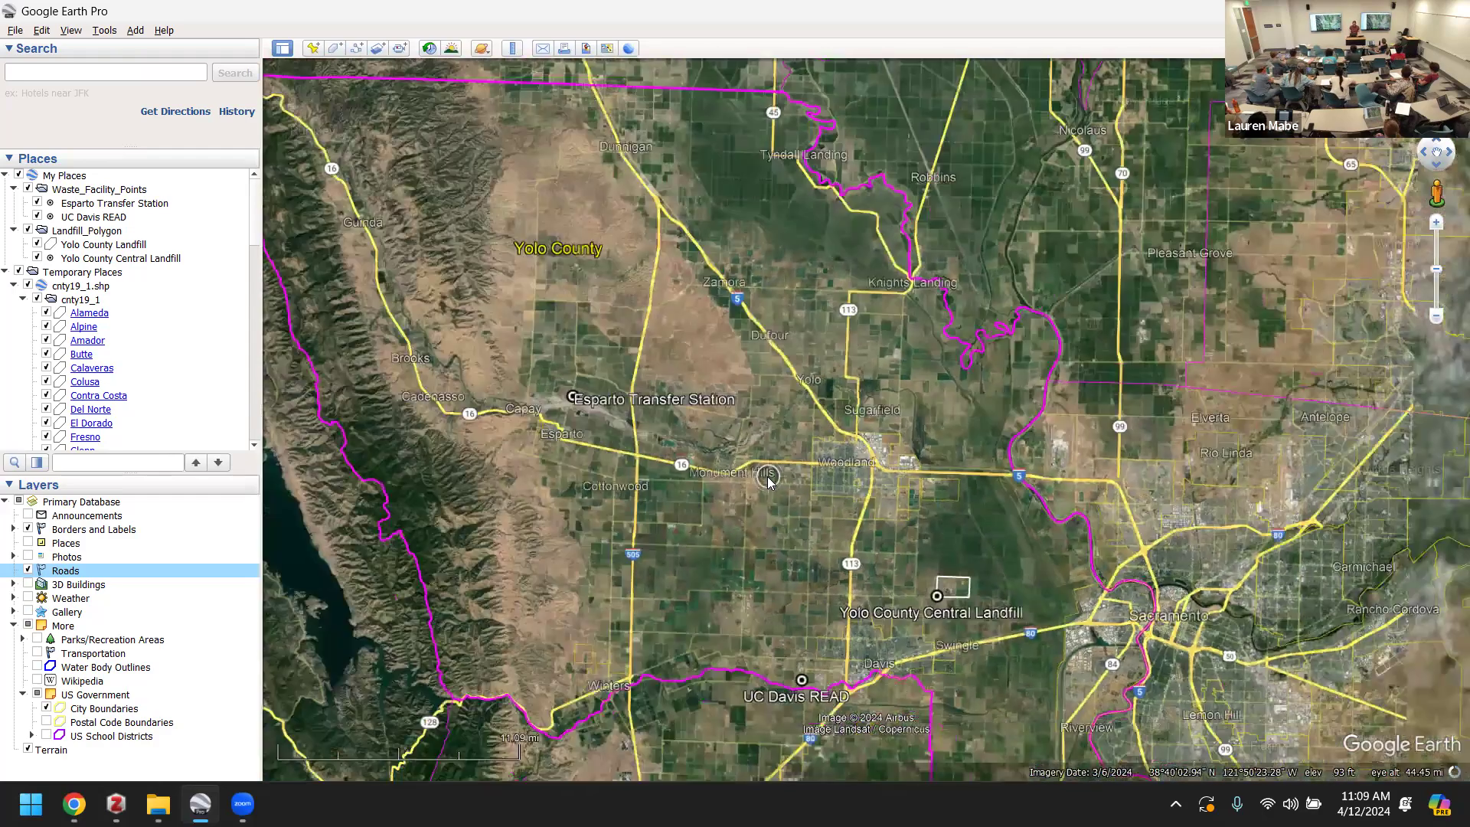
scroll(767, 476, down, 3)
drag(771, 455, 866, 396)
scroll(860, 405, up, 1)
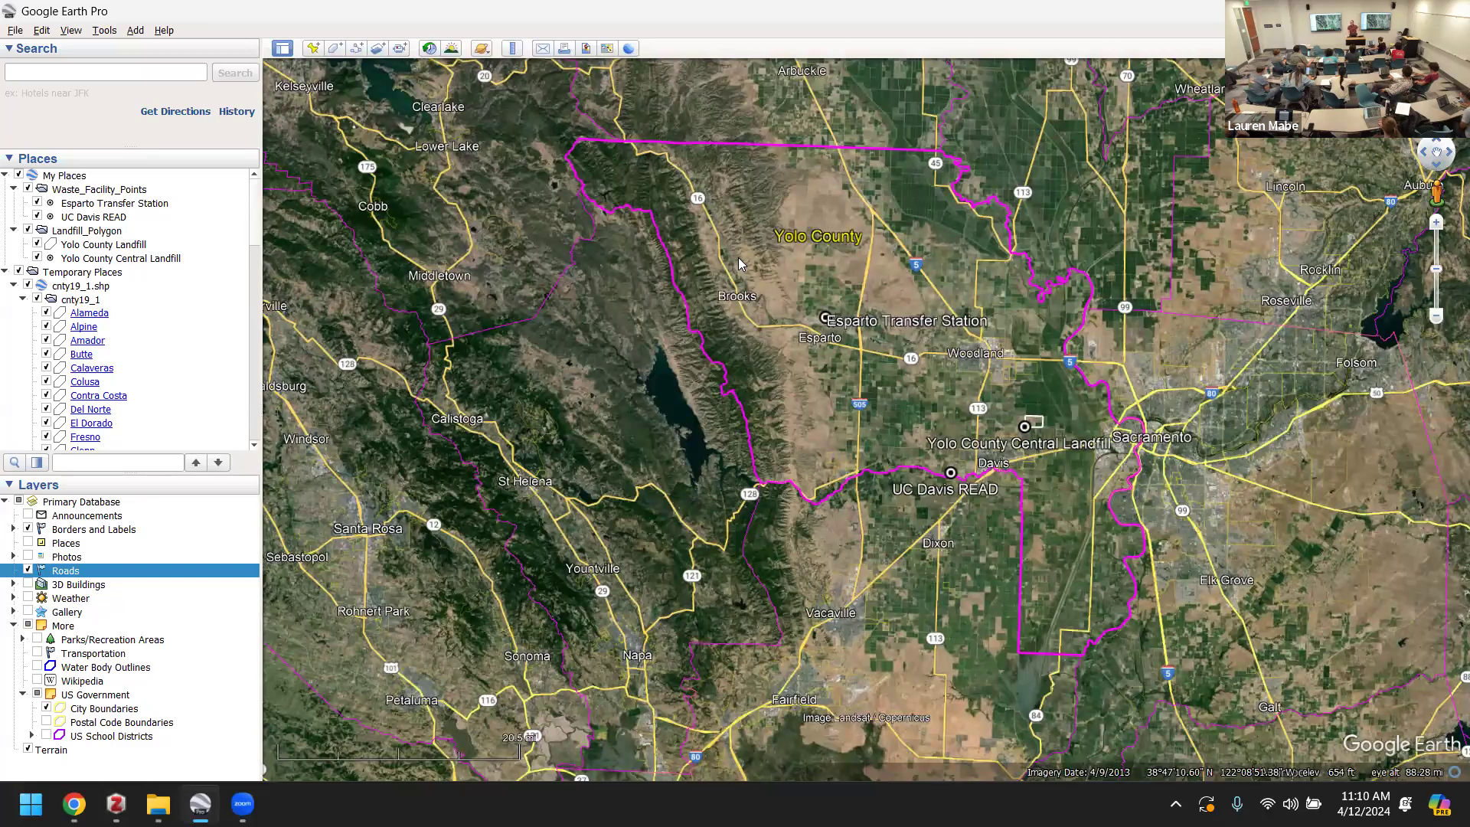
- Add a new folder named Road_Lines under My Places
click(73, 179)
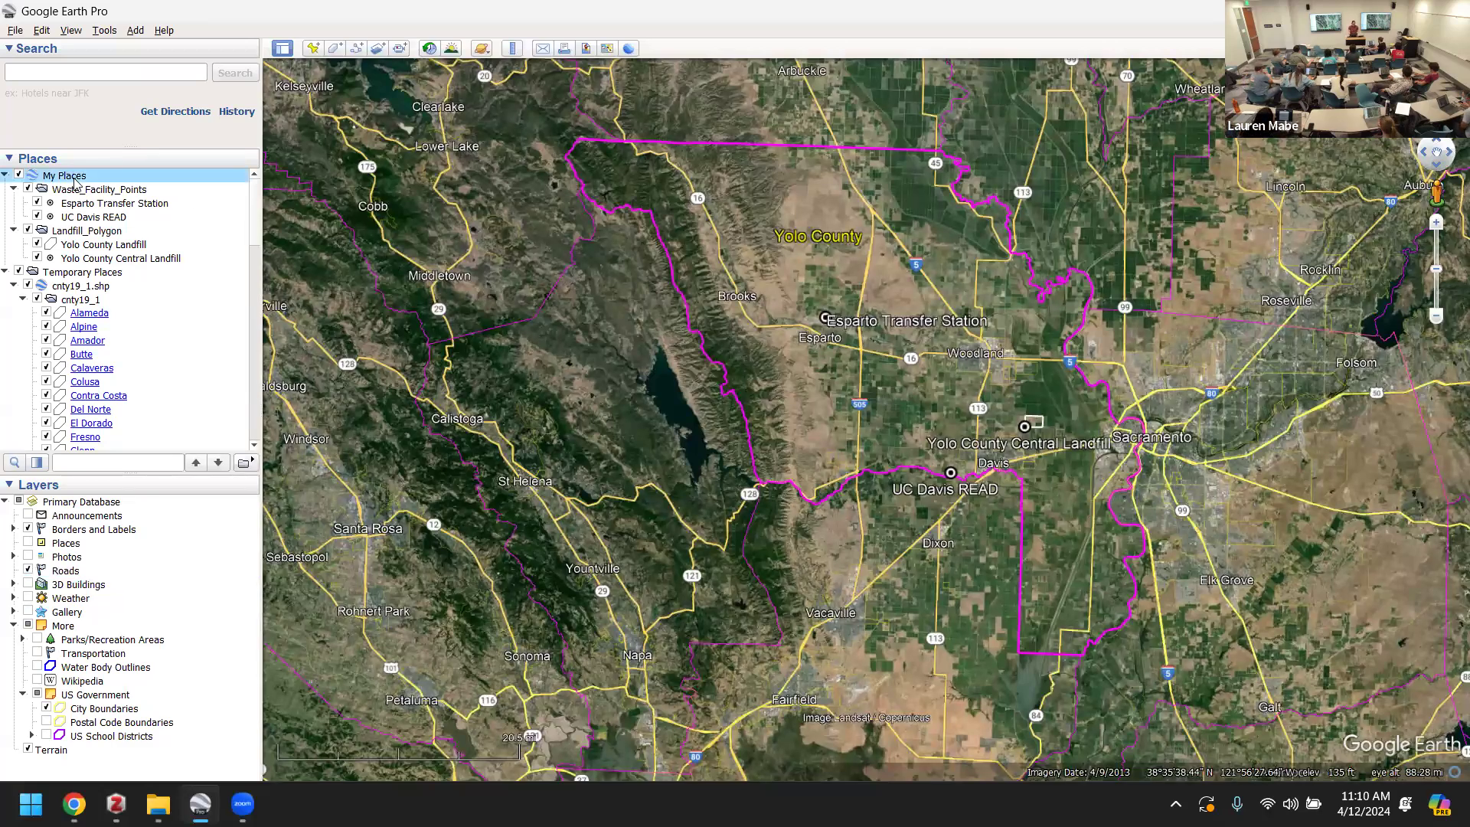
right_click(74, 183)
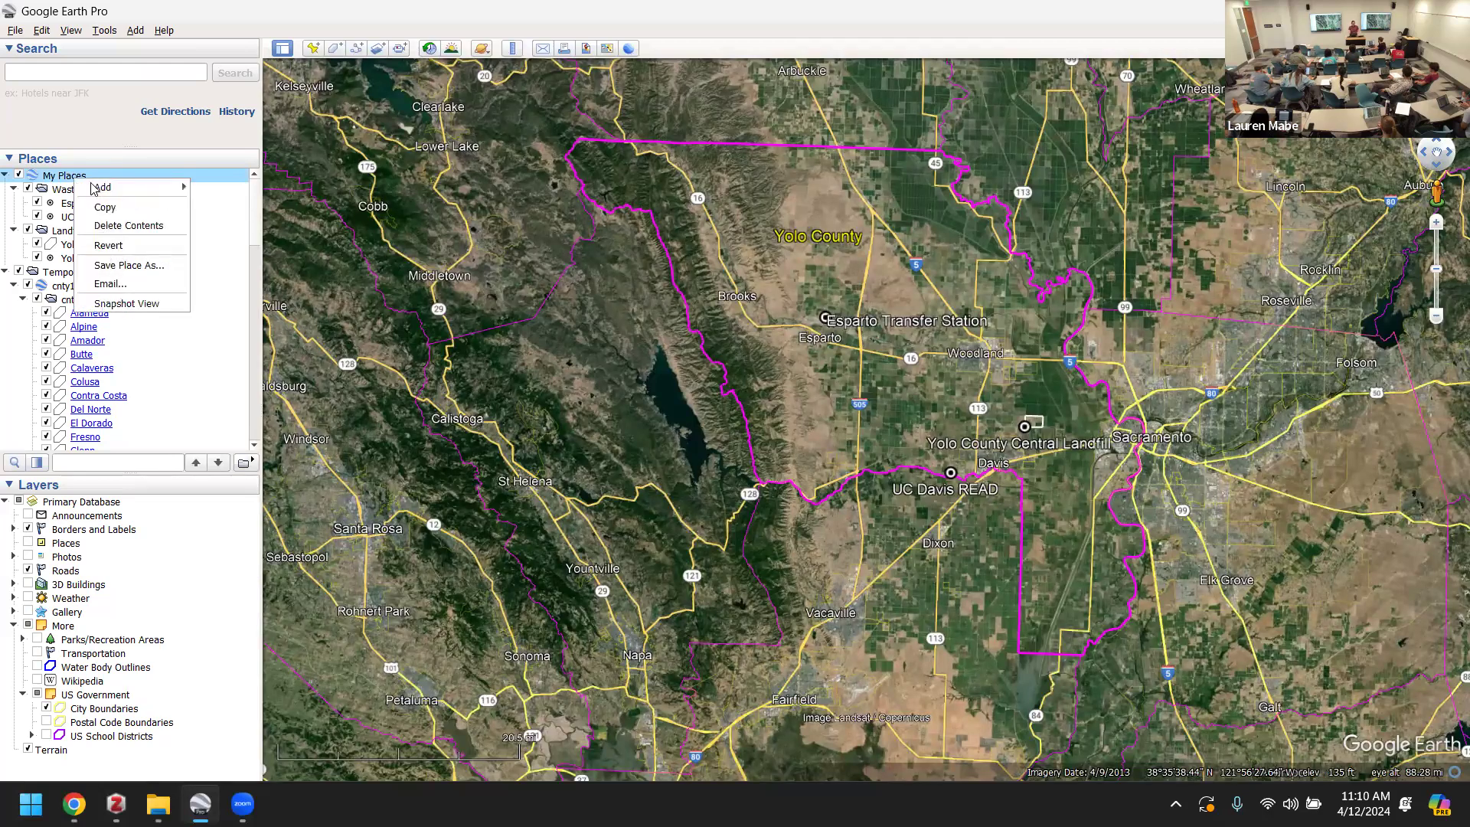
mouse_move(164, 189)
click(216, 189)
text(Road_Lines)
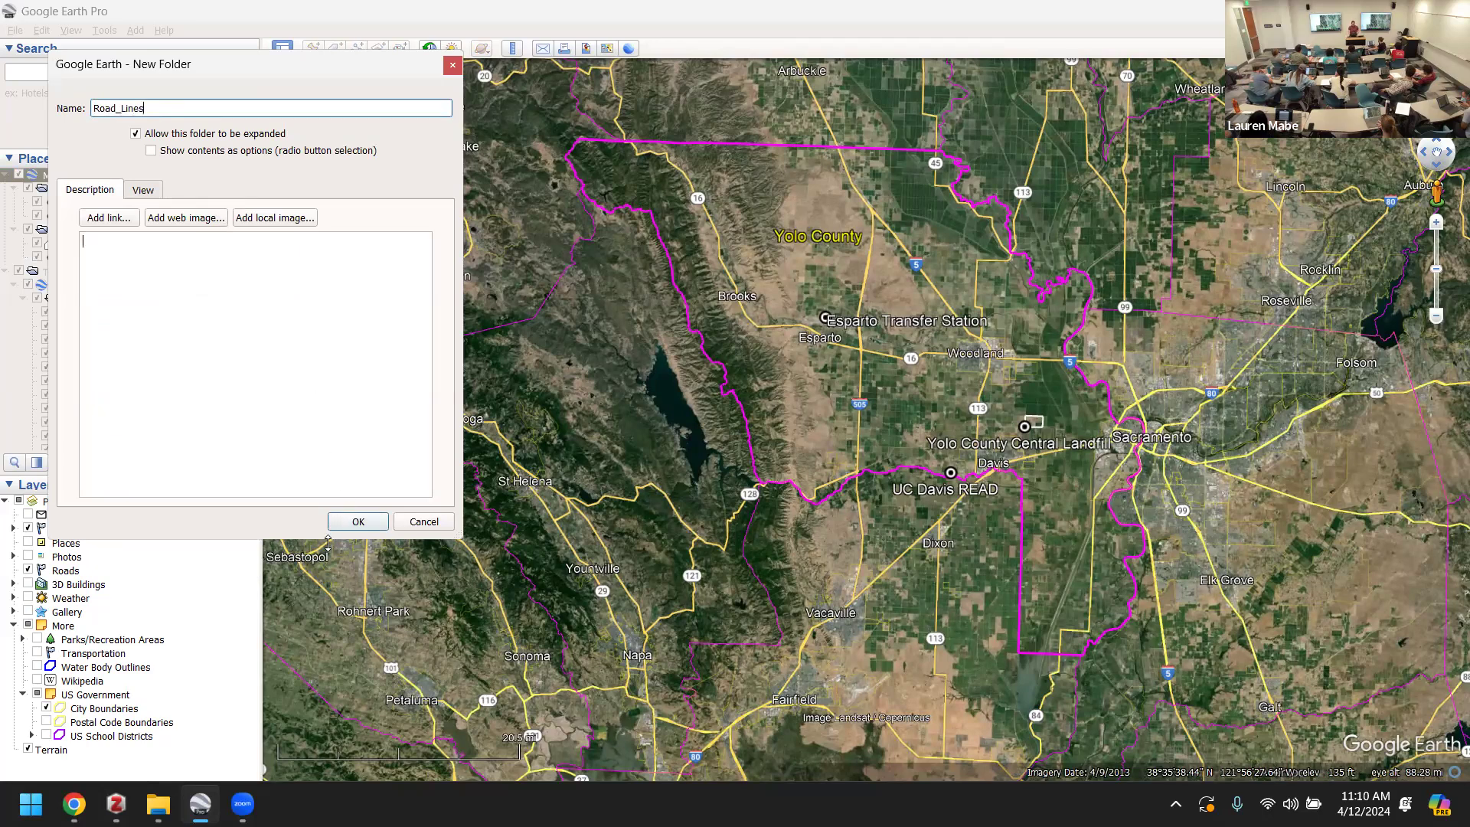
click(353, 527)
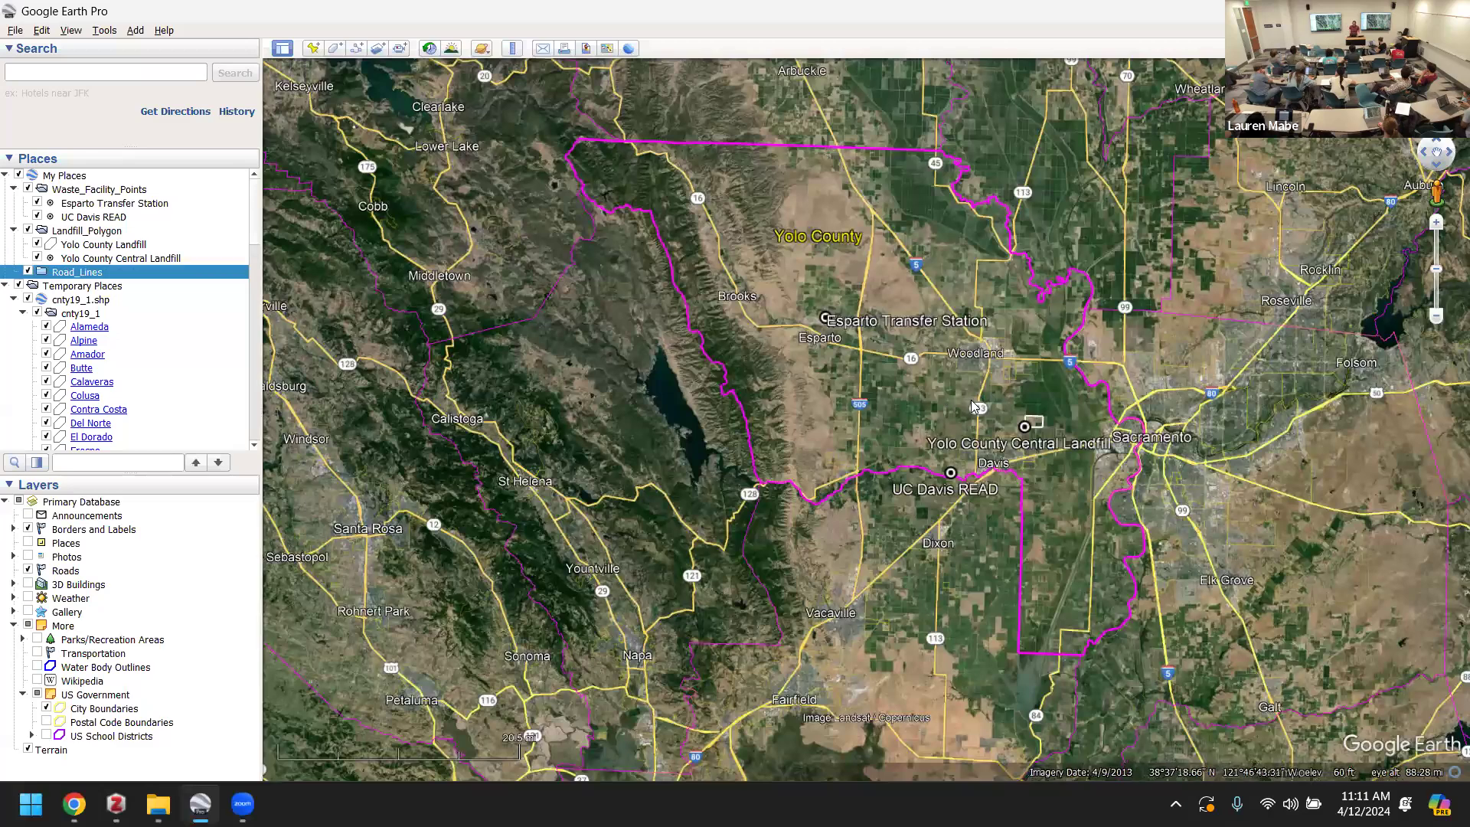
- Start a new path named Interstate 5 in the Road_Lines folder, with the map framed on Woodland and Sacramento
drag(826, 370, 791, 372)
drag(942, 403, 790, 372)
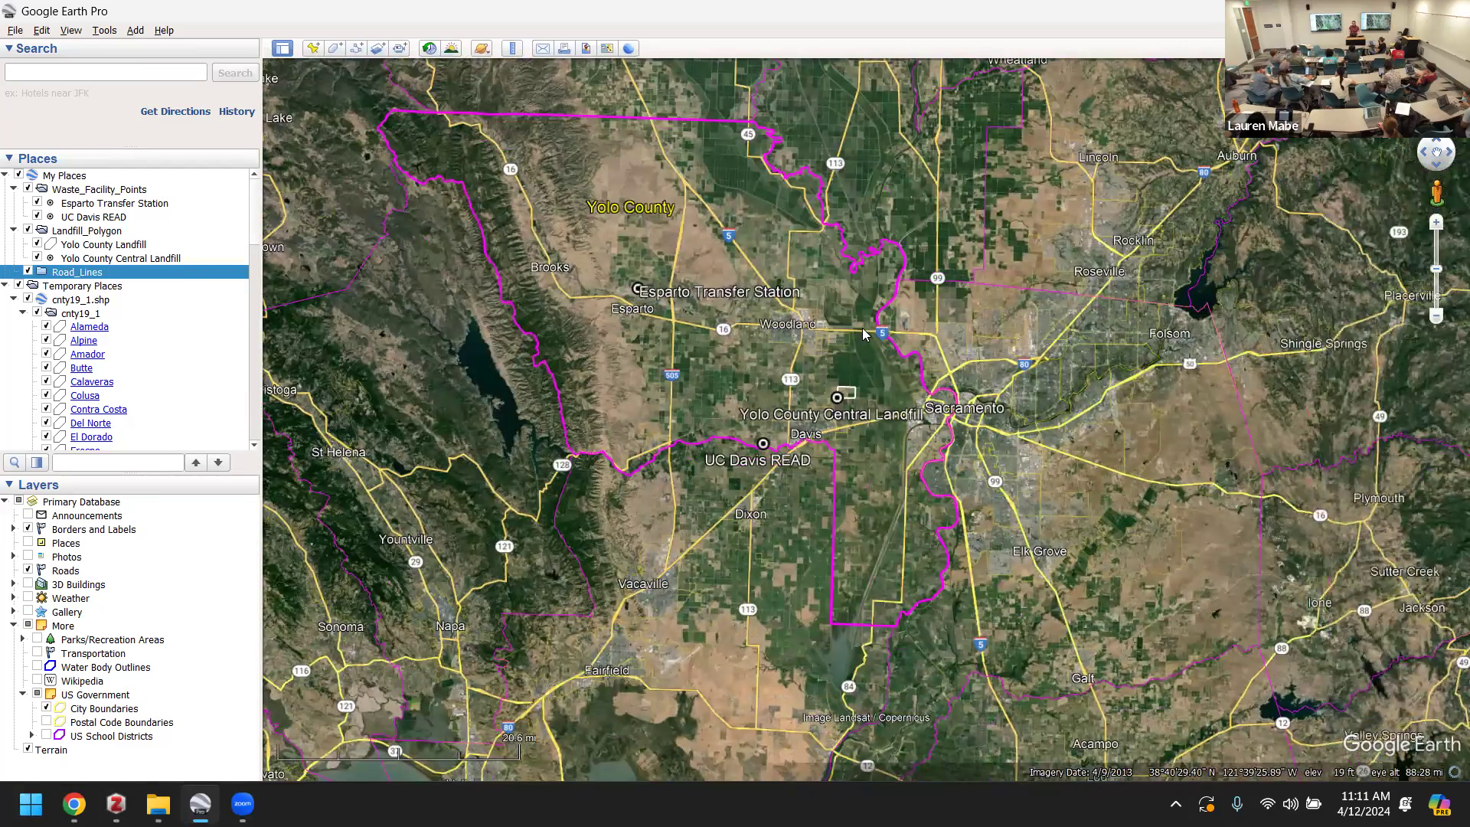
scroll(862, 328, up, 5)
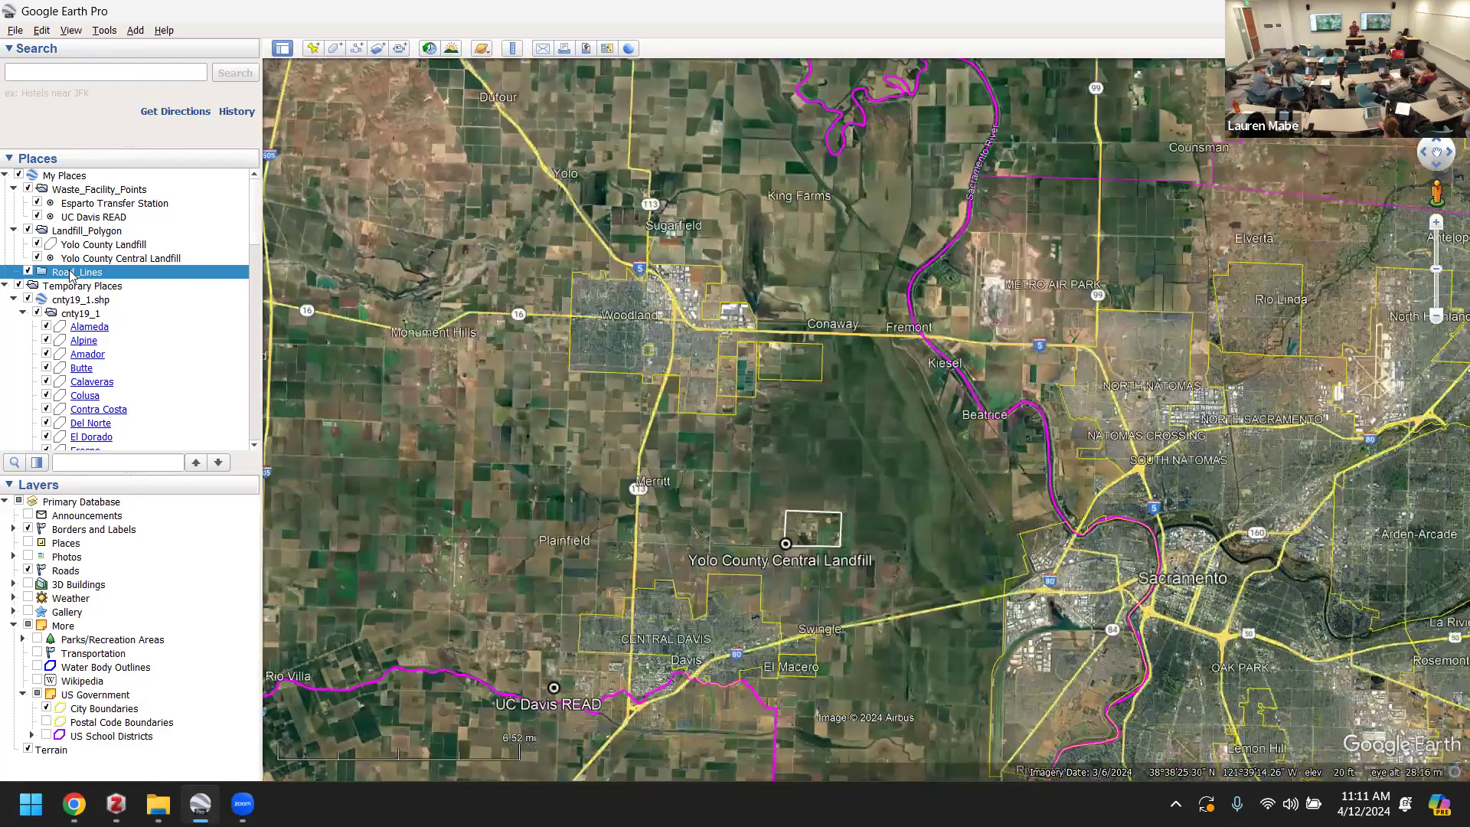
click(71, 275)
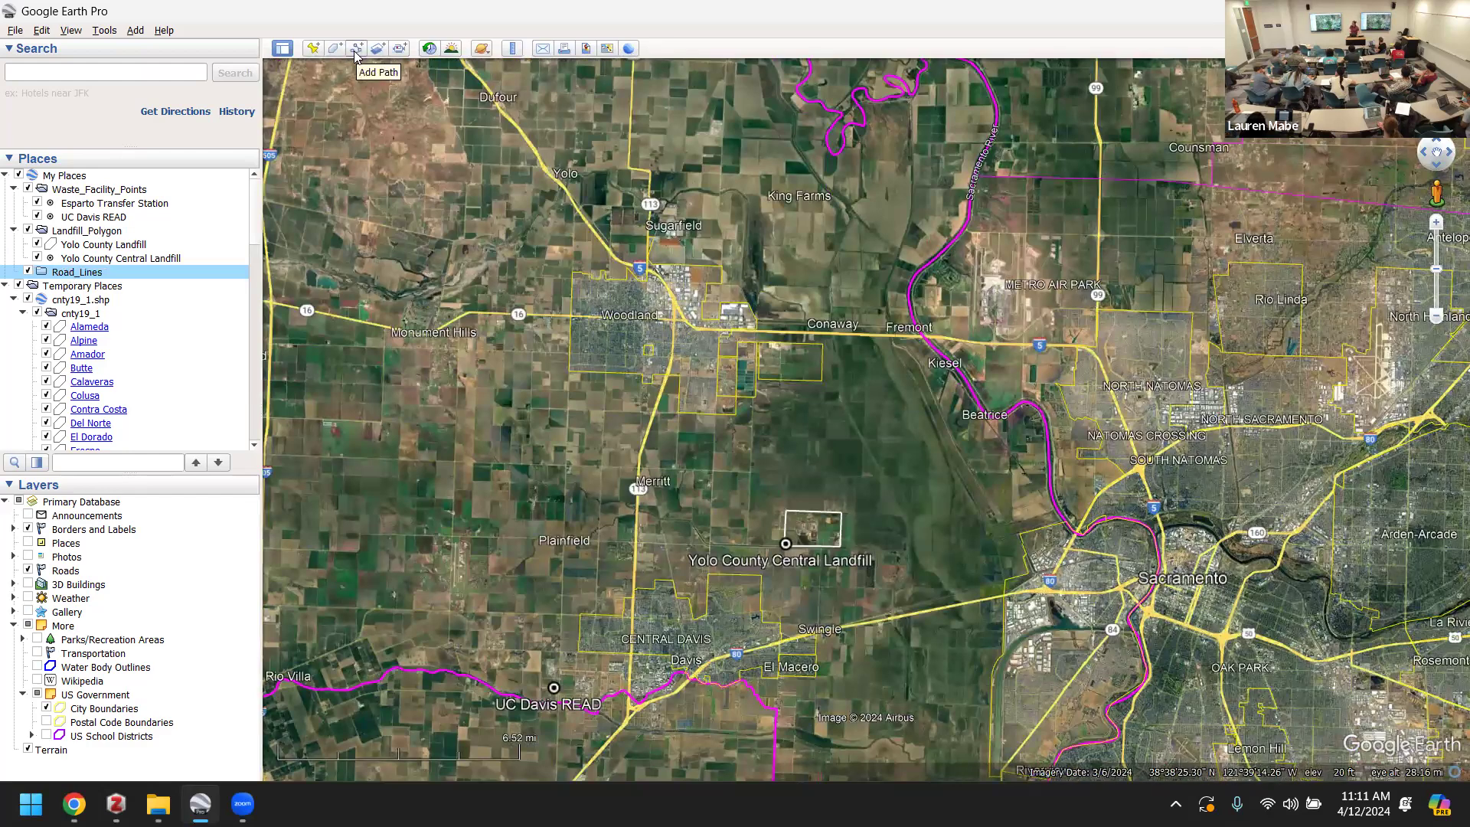
right_click(82, 275)
mouse_move(105, 285)
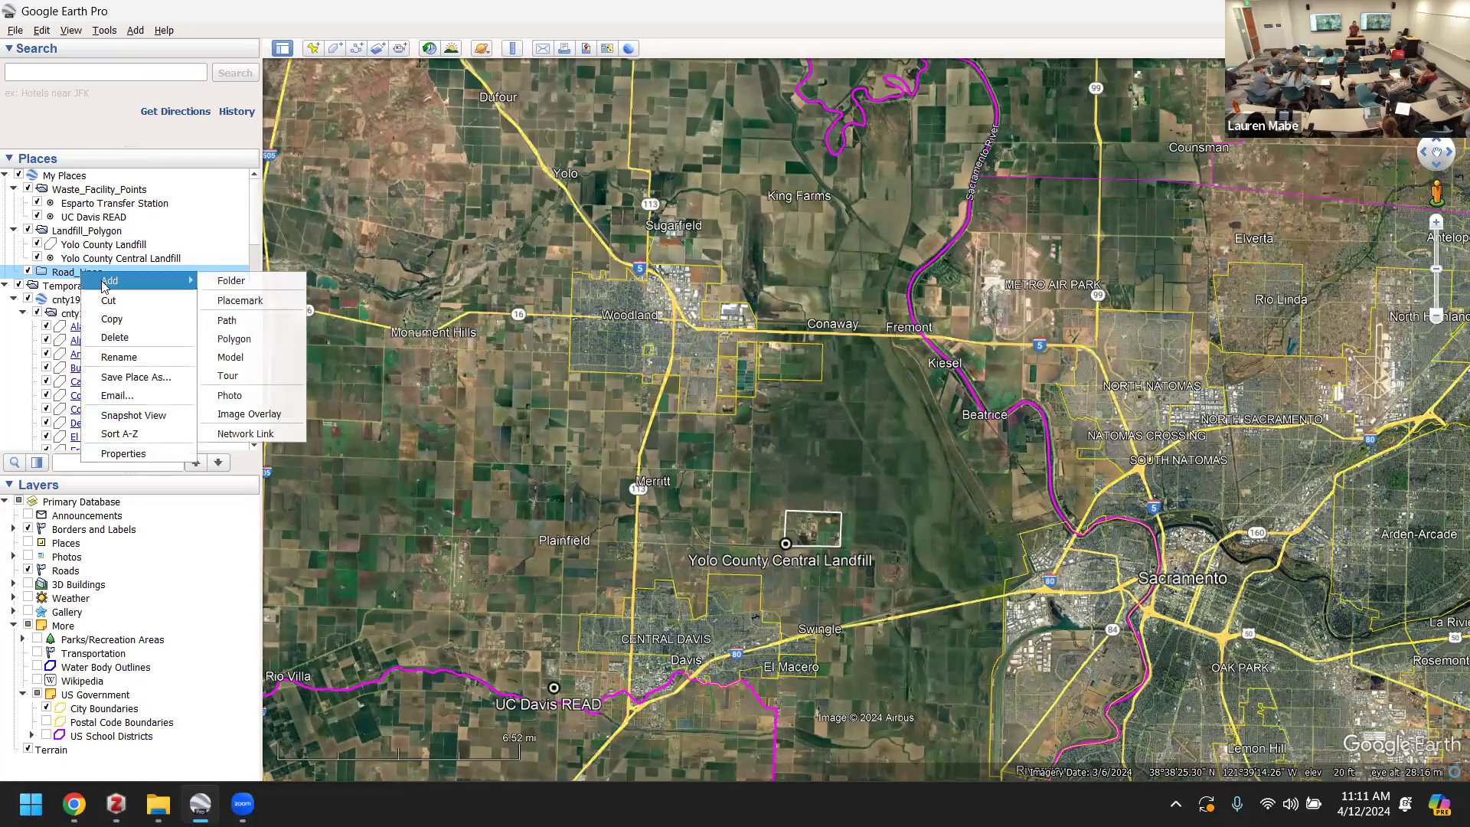
click(226, 321)
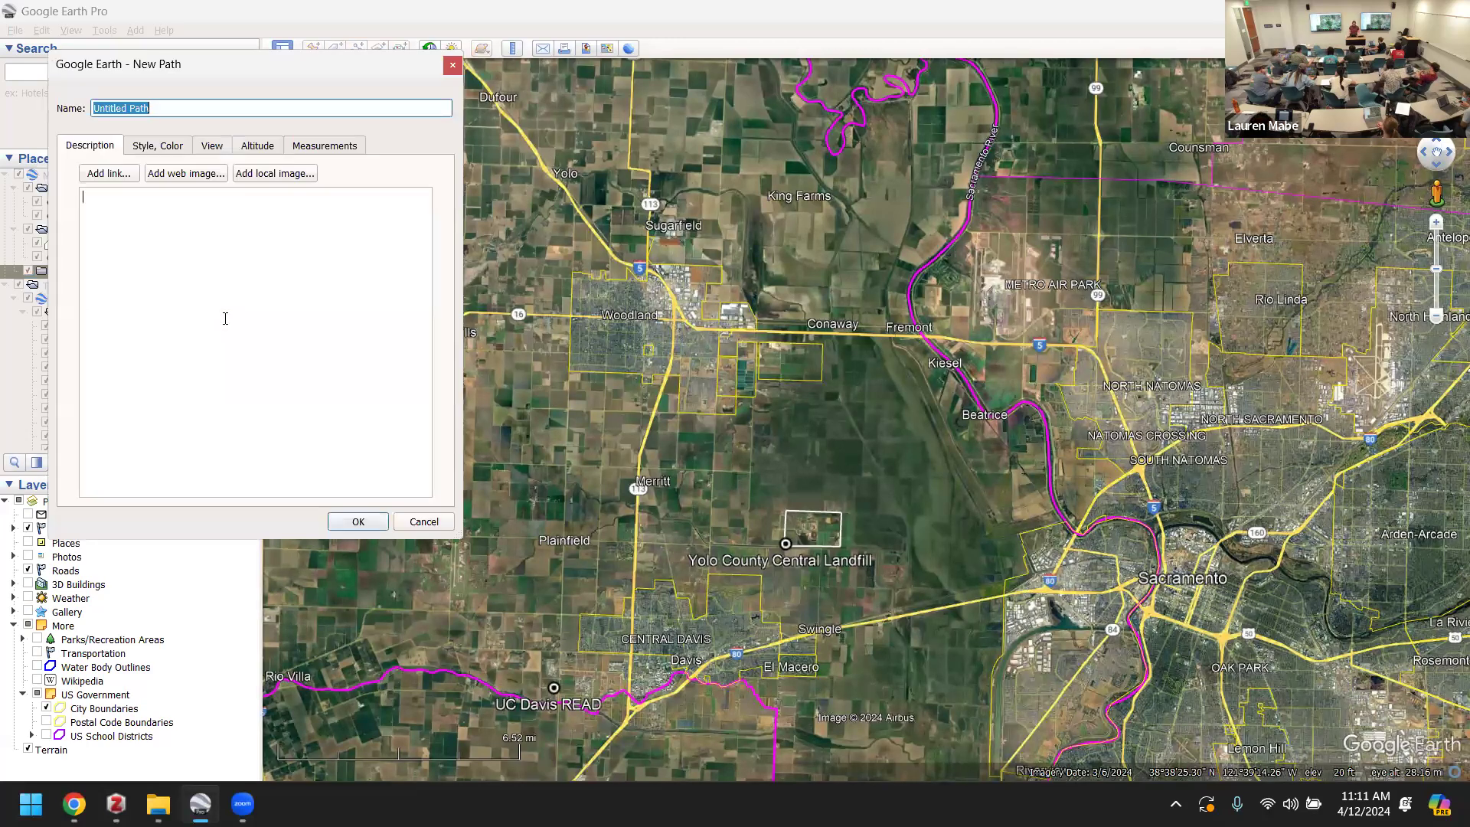
text(Inte)
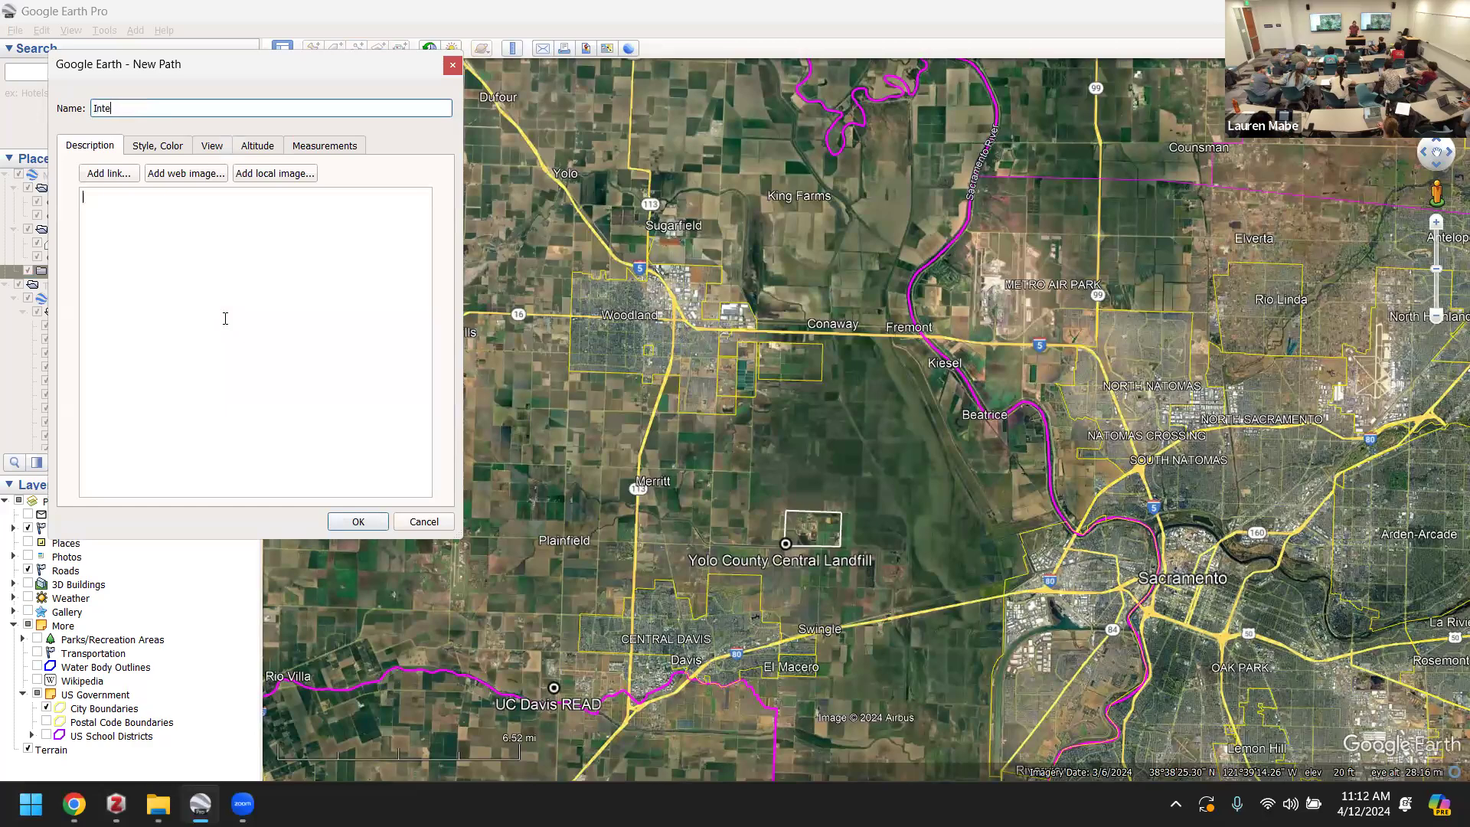
text(rstate 5)
click(225, 319)
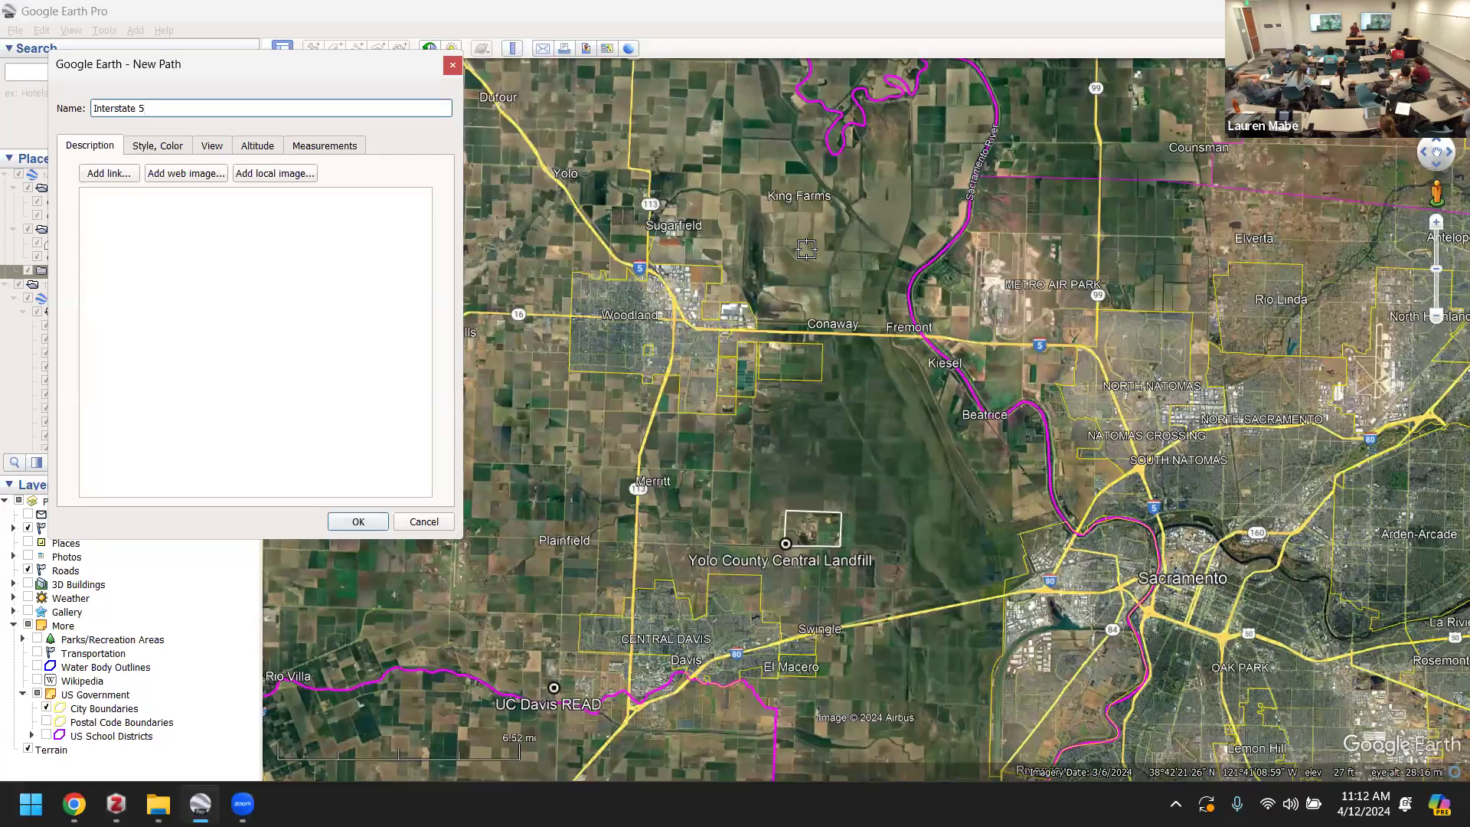
- Trace the first Interstate 5 segment from the county line at Fremont west to Woodland, and style the path red with width 2
click(922, 337)
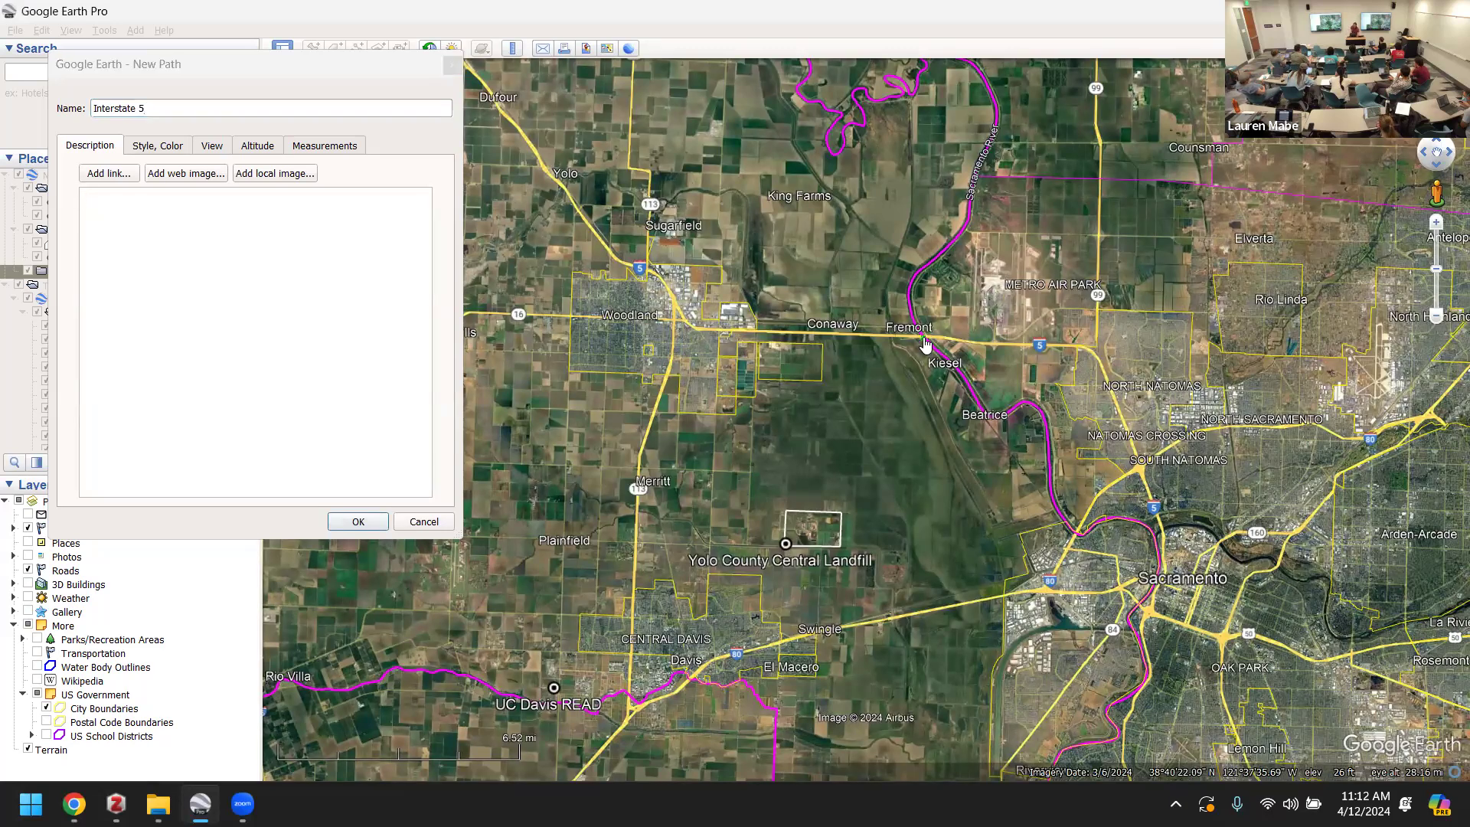
click(697, 331)
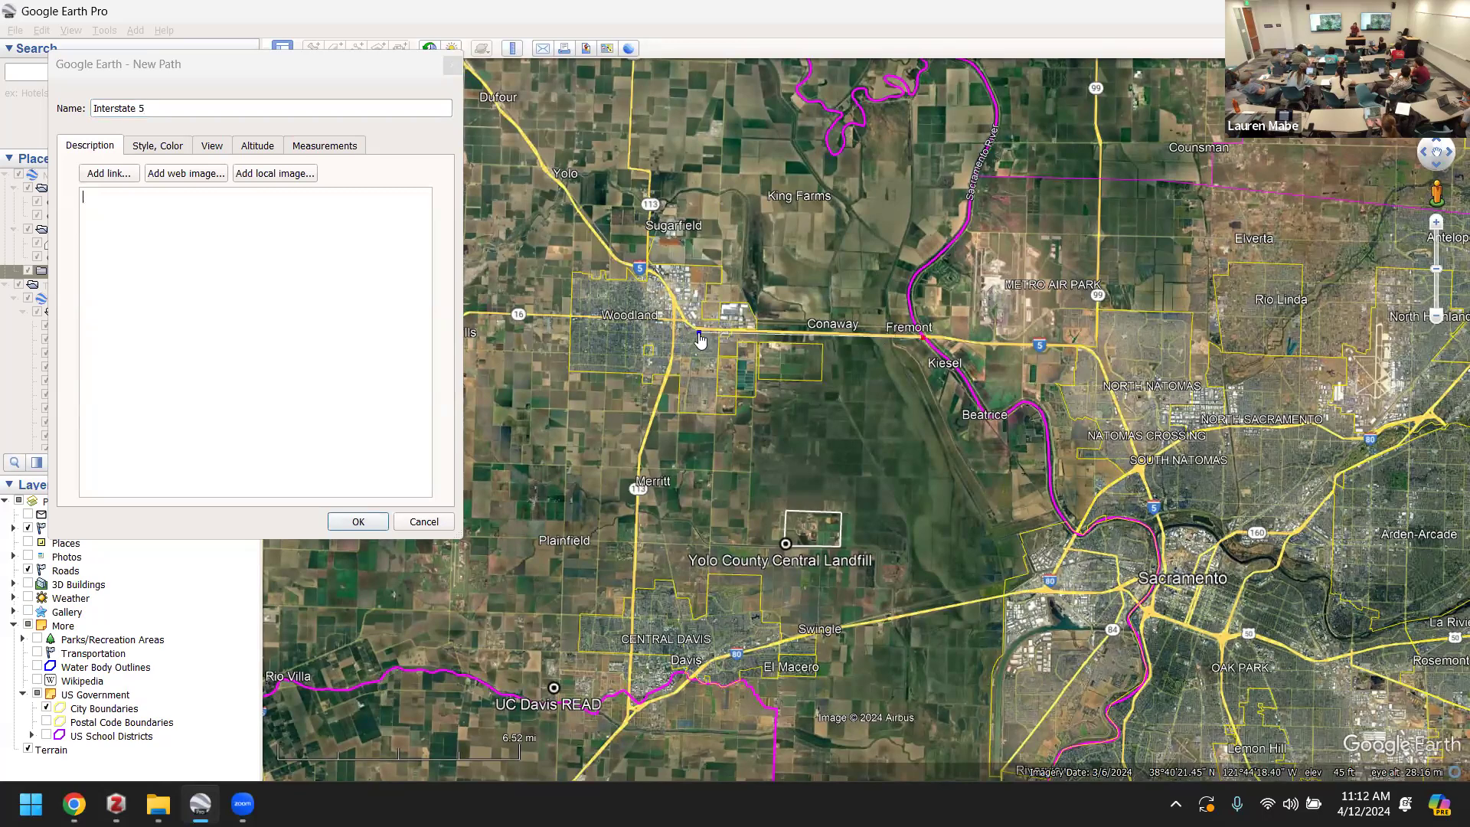
click(143, 147)
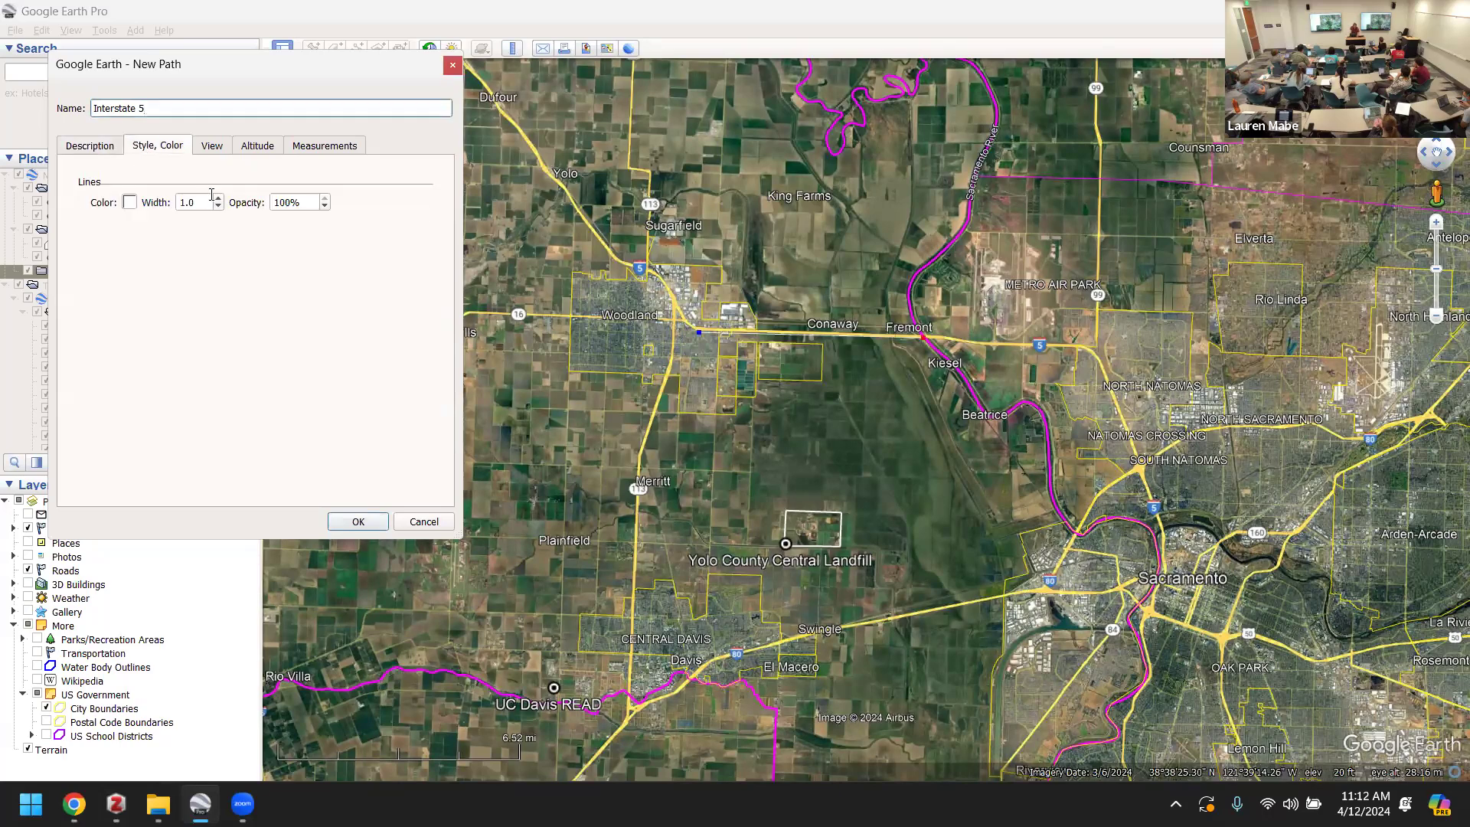
click(130, 202)
click(93, 228)
click(348, 460)
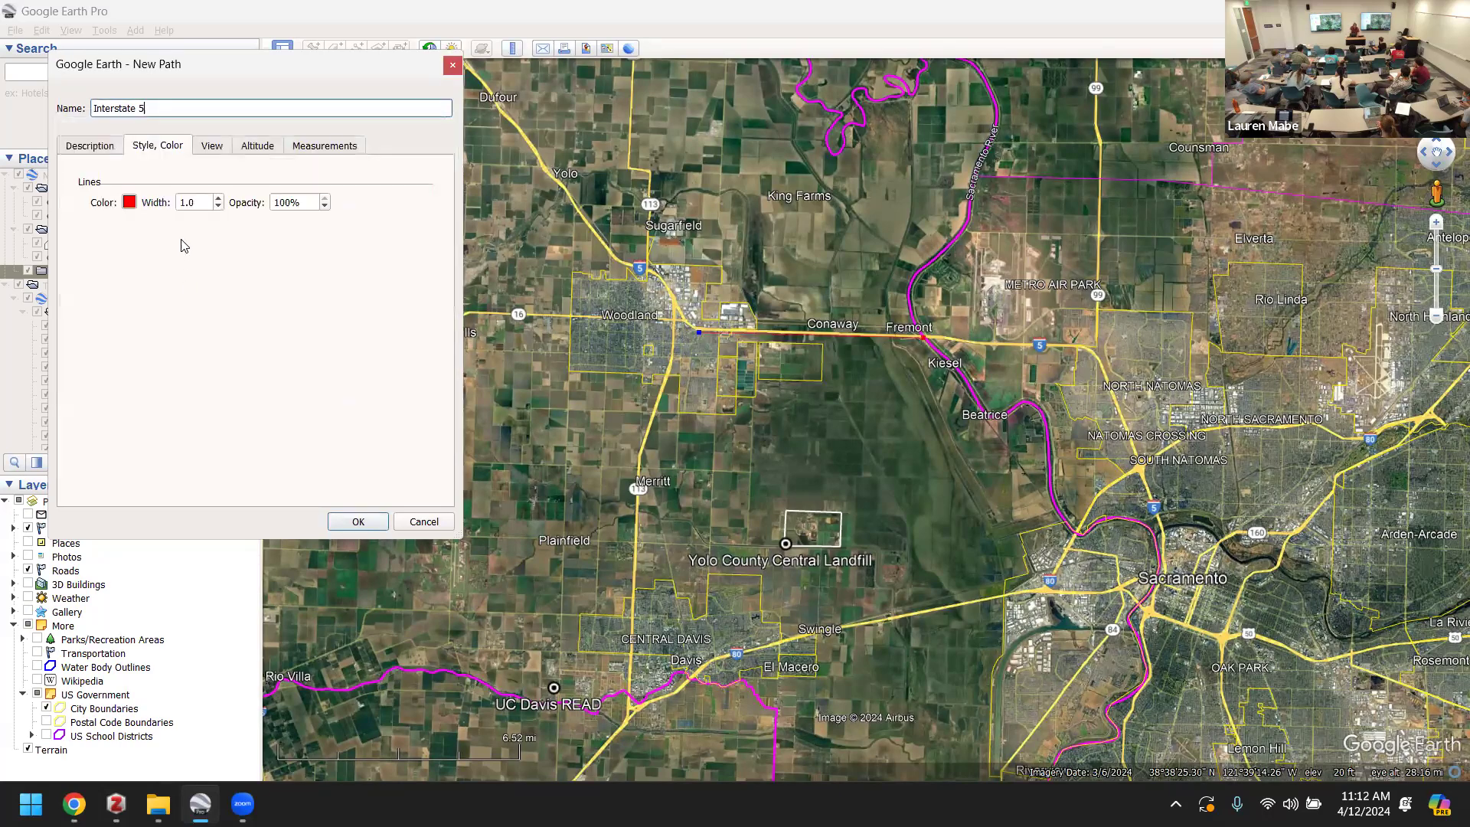
click(201, 203)
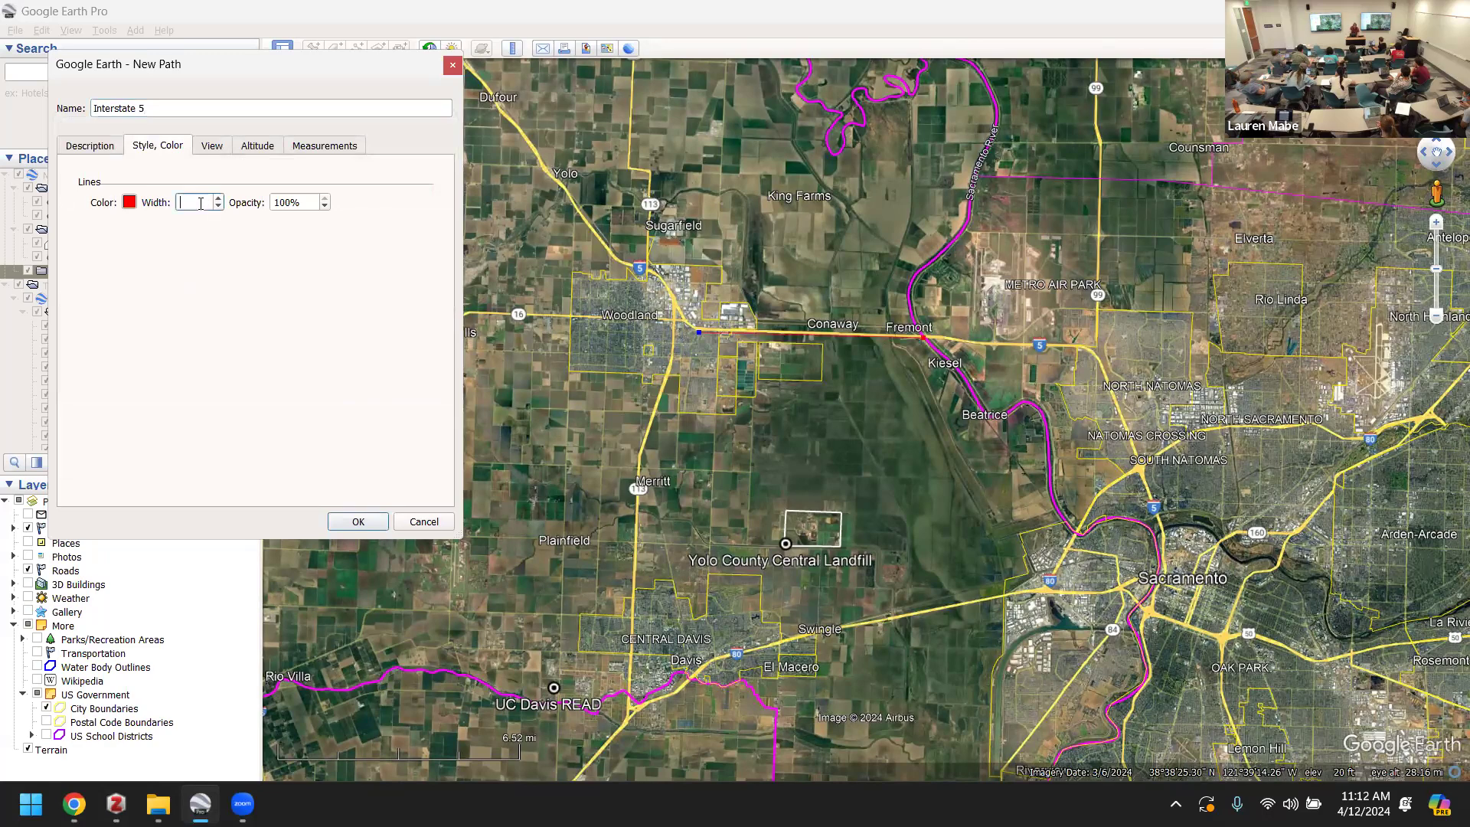
text(2)
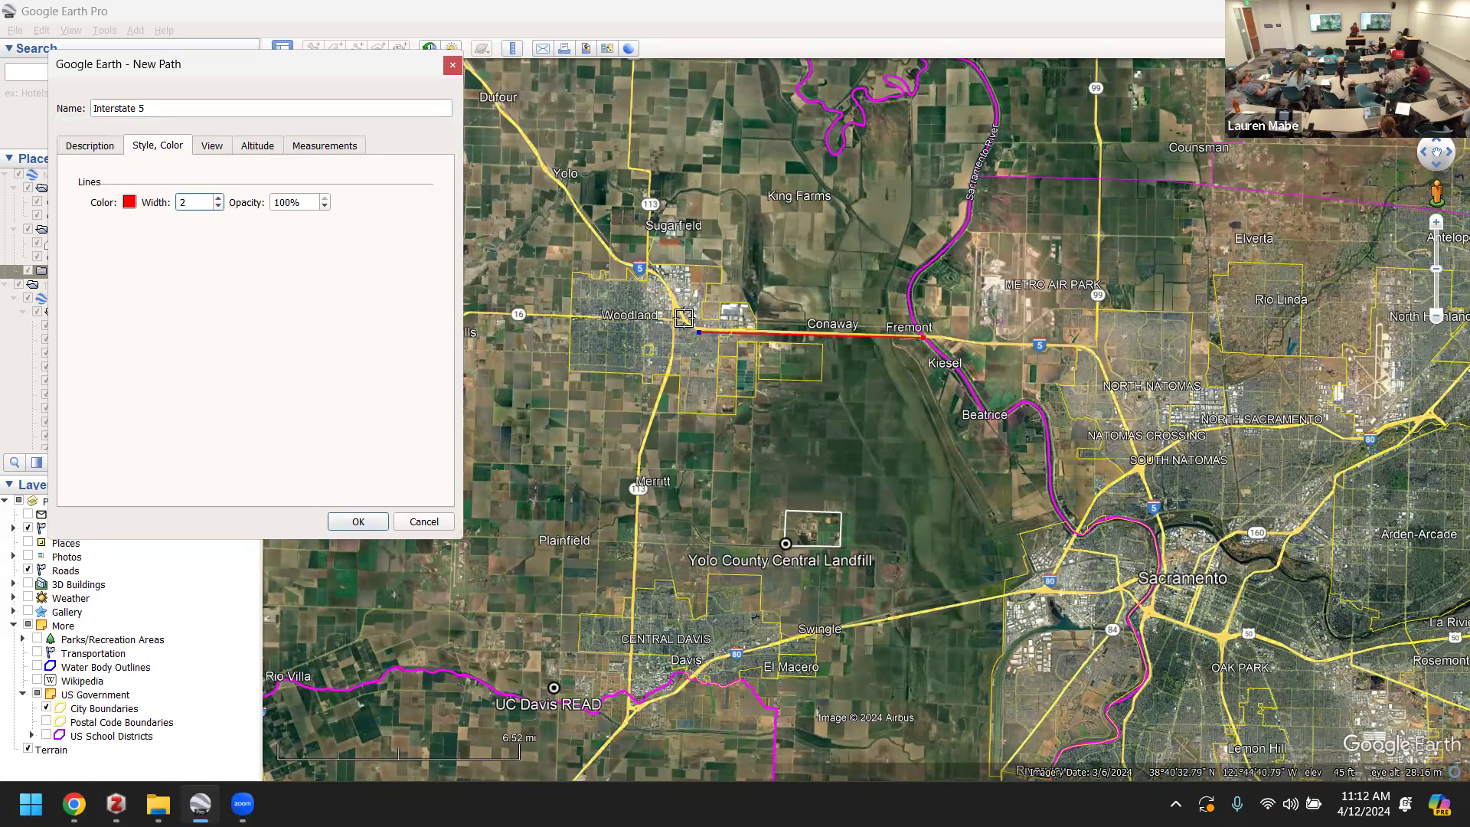
- Continue tracing the Interstate 5 path from Woodland northwest past Yolo to just short of Dufour
click(662, 278)
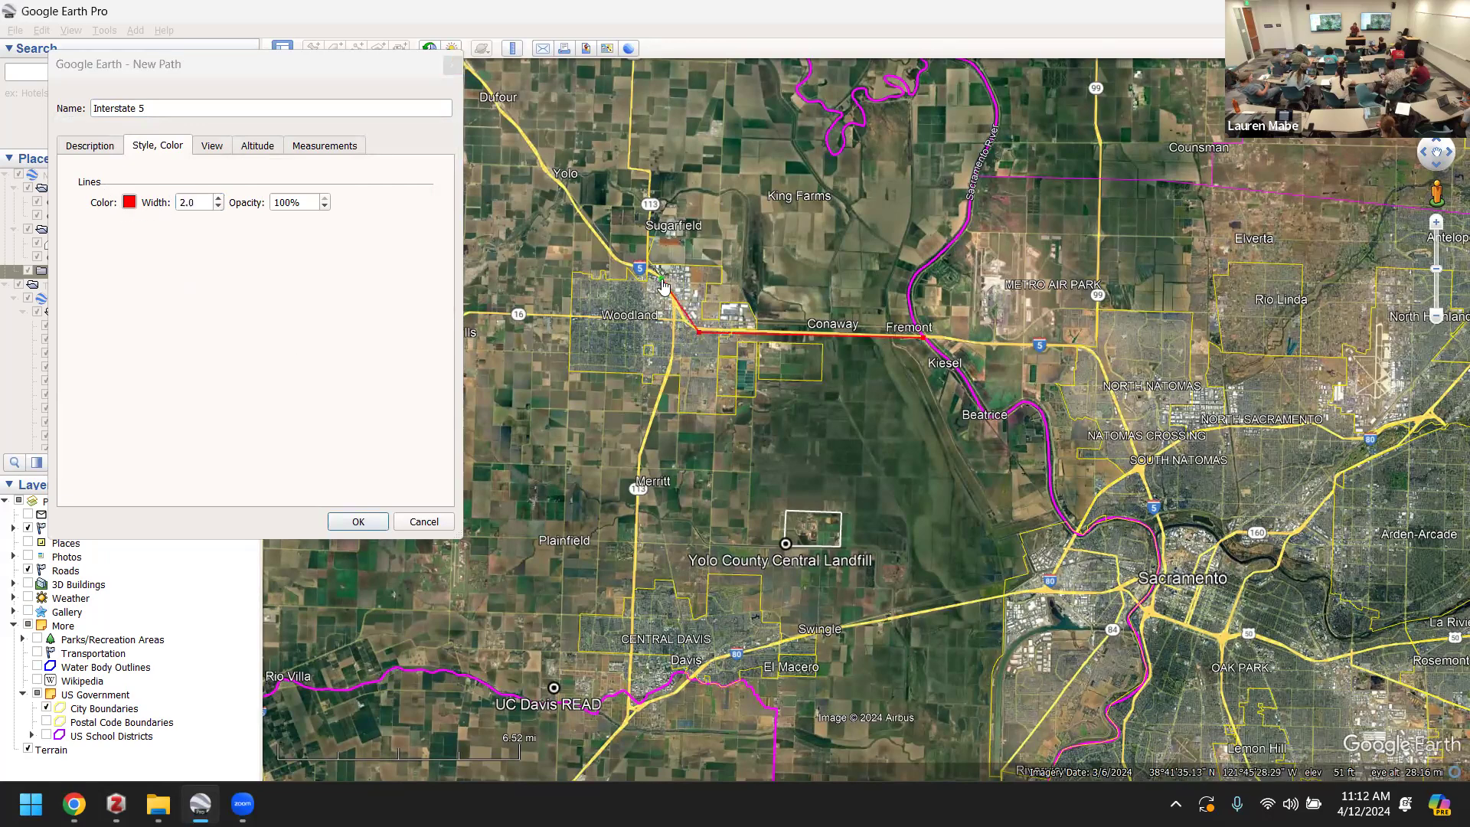
click(617, 260)
click(561, 188)
click(512, 123)
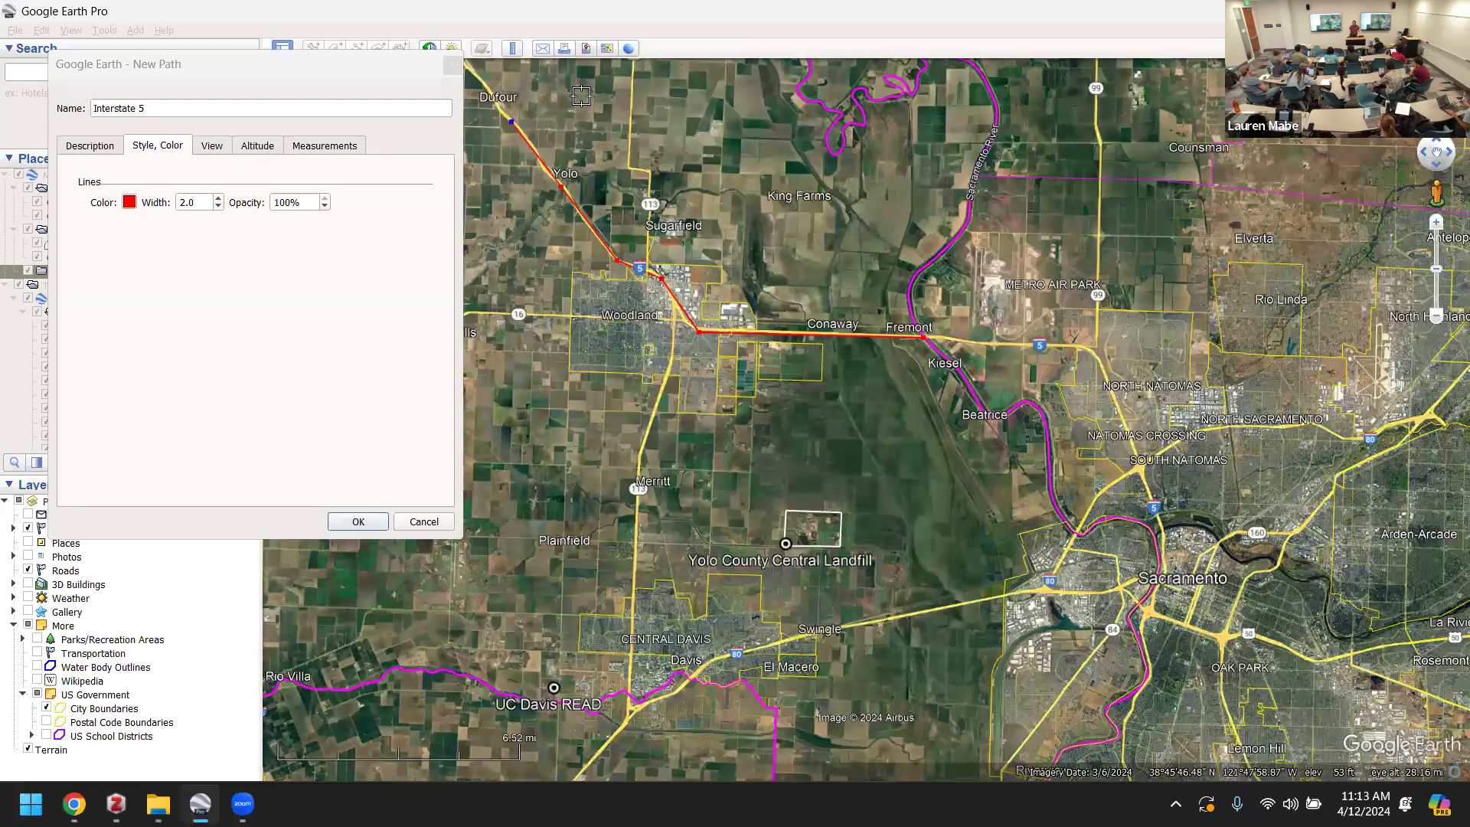
- Extend the Interstate 5 path northwest through Zamora and Dunnigan to the county line at Hershey, and save it
key(Left)
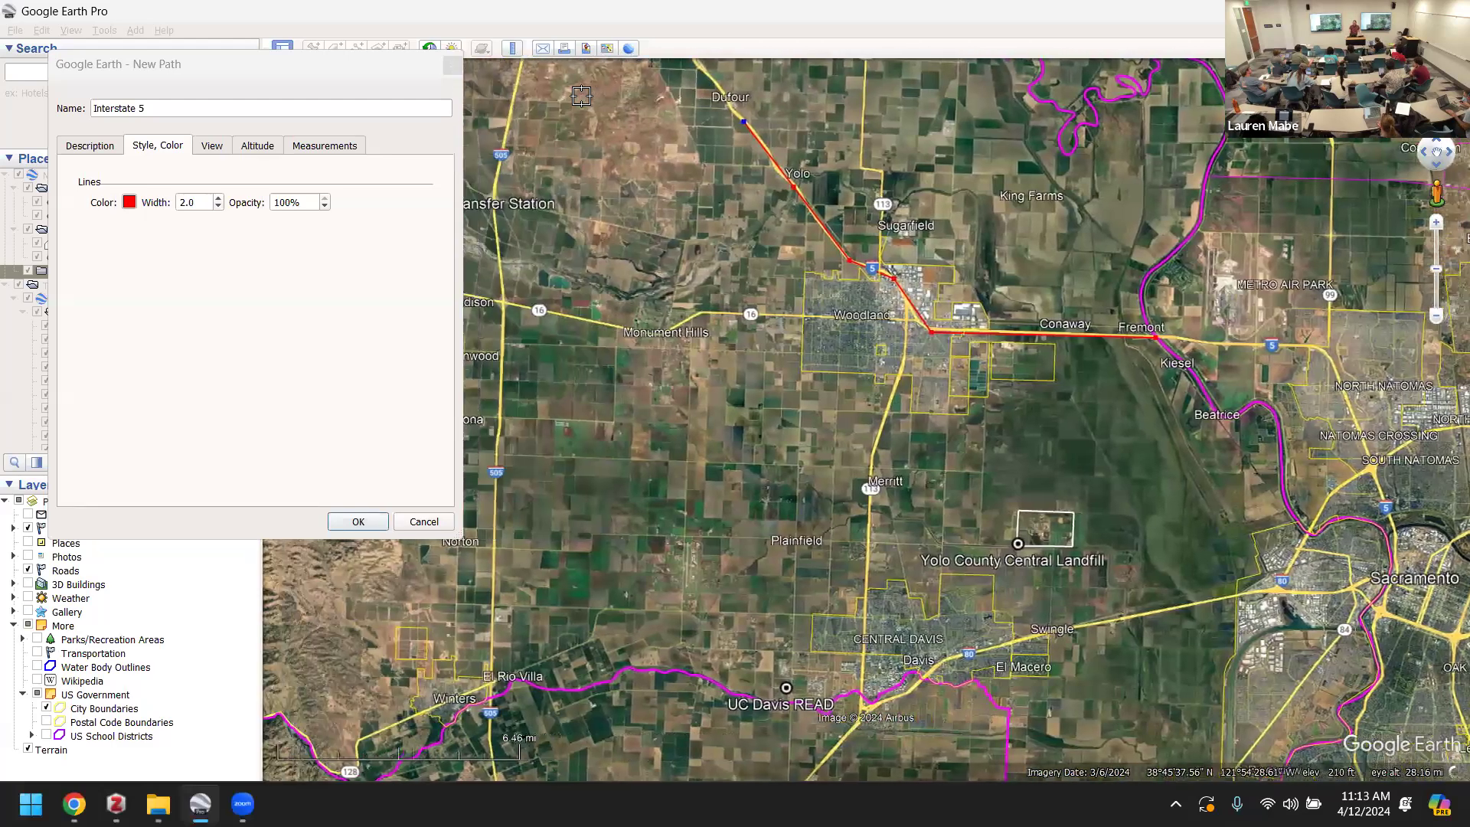
key(Up)
key(Up)
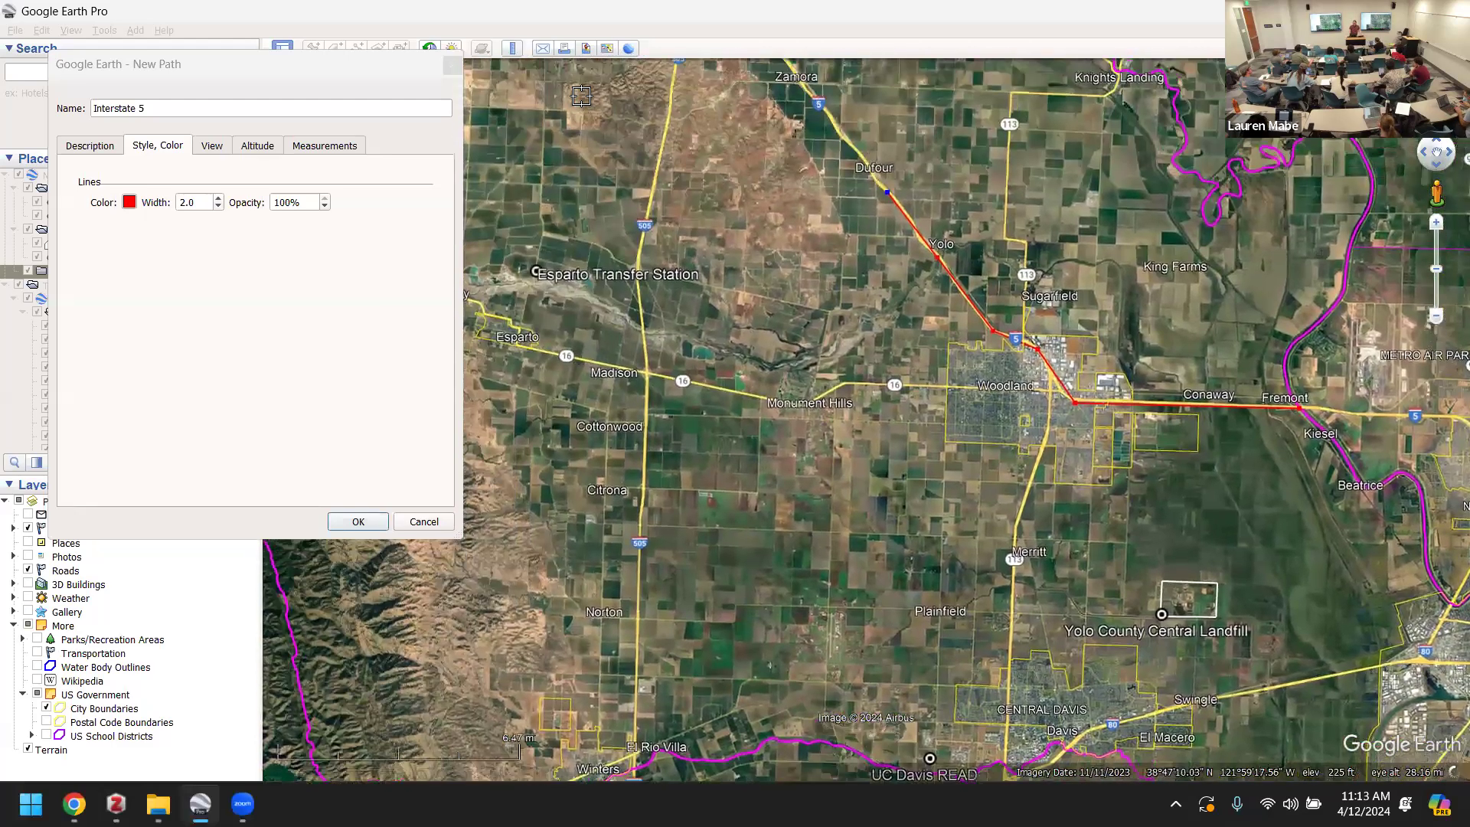
key(Left)
key(Up)
key(Up)
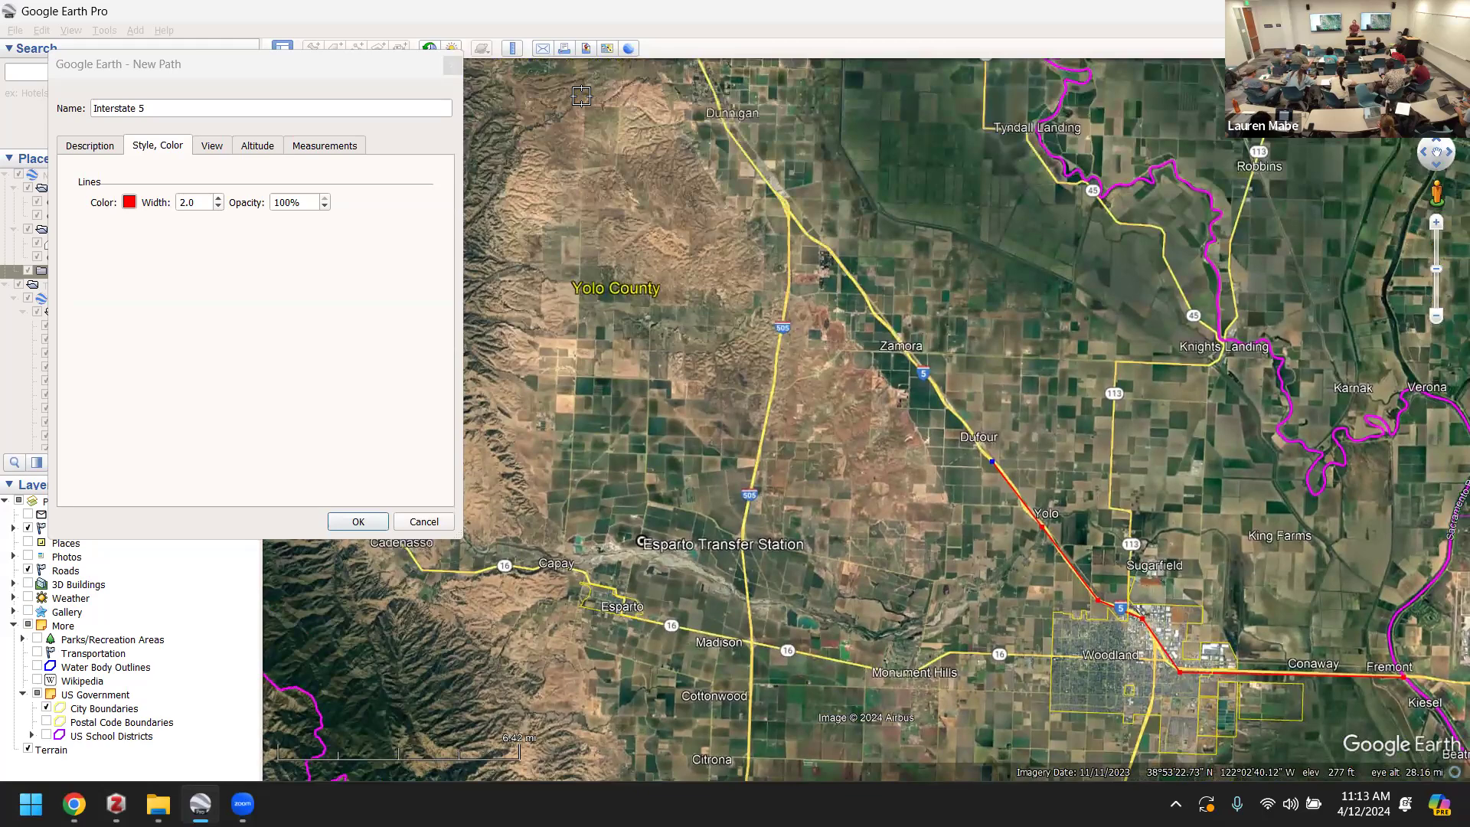
click(725, 125)
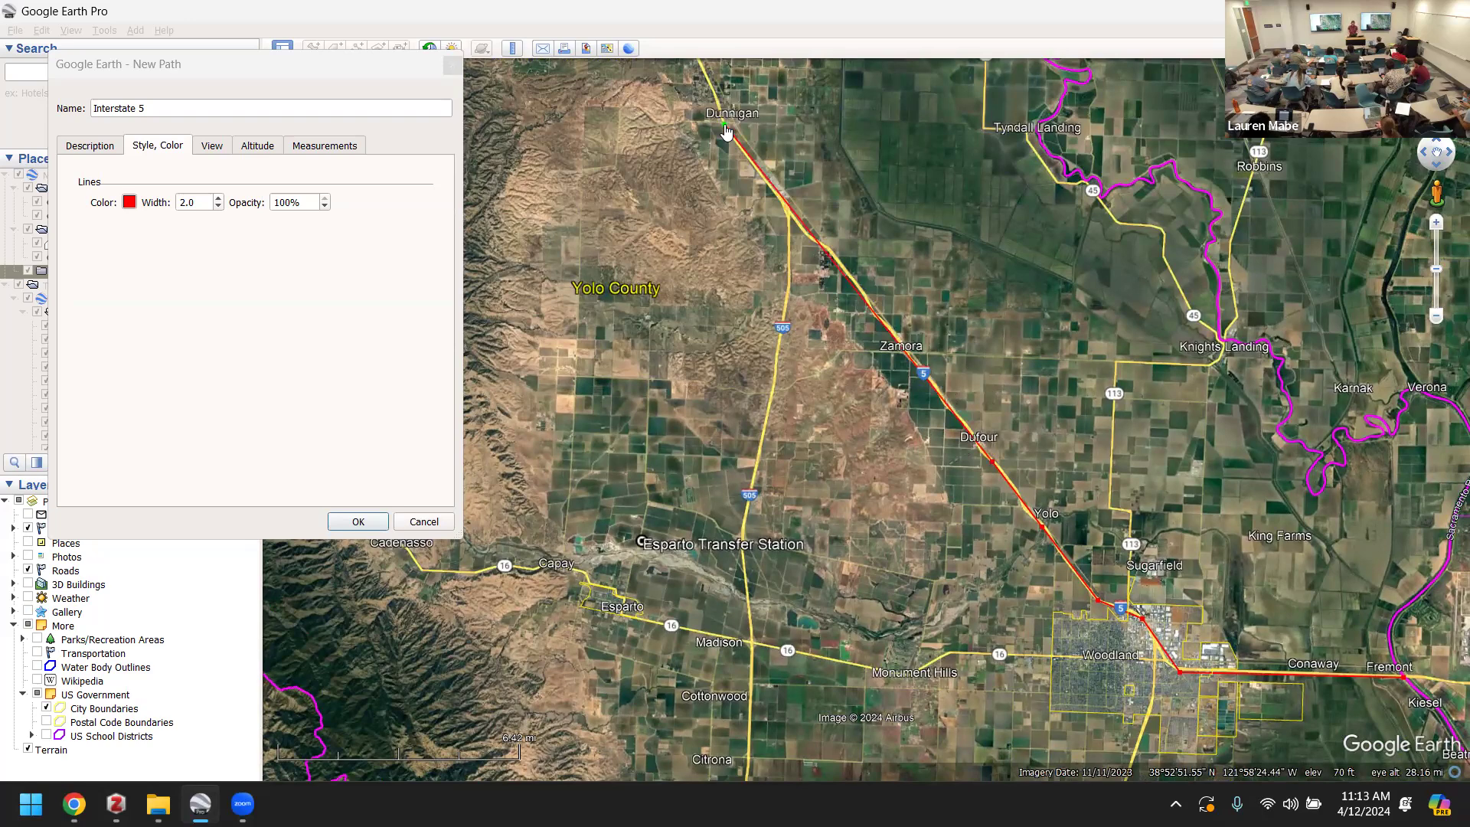
key(Up)
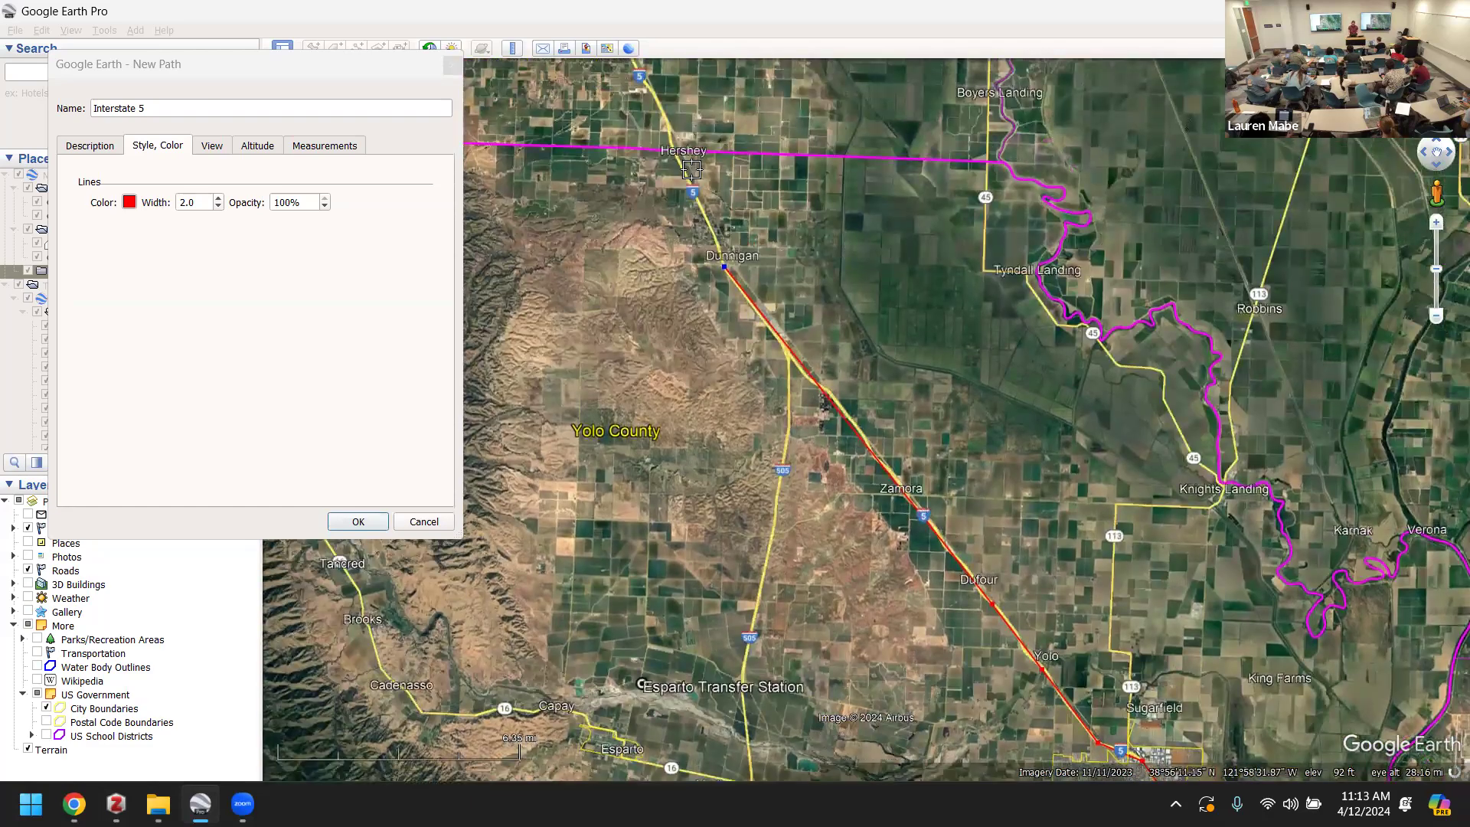
click(676, 155)
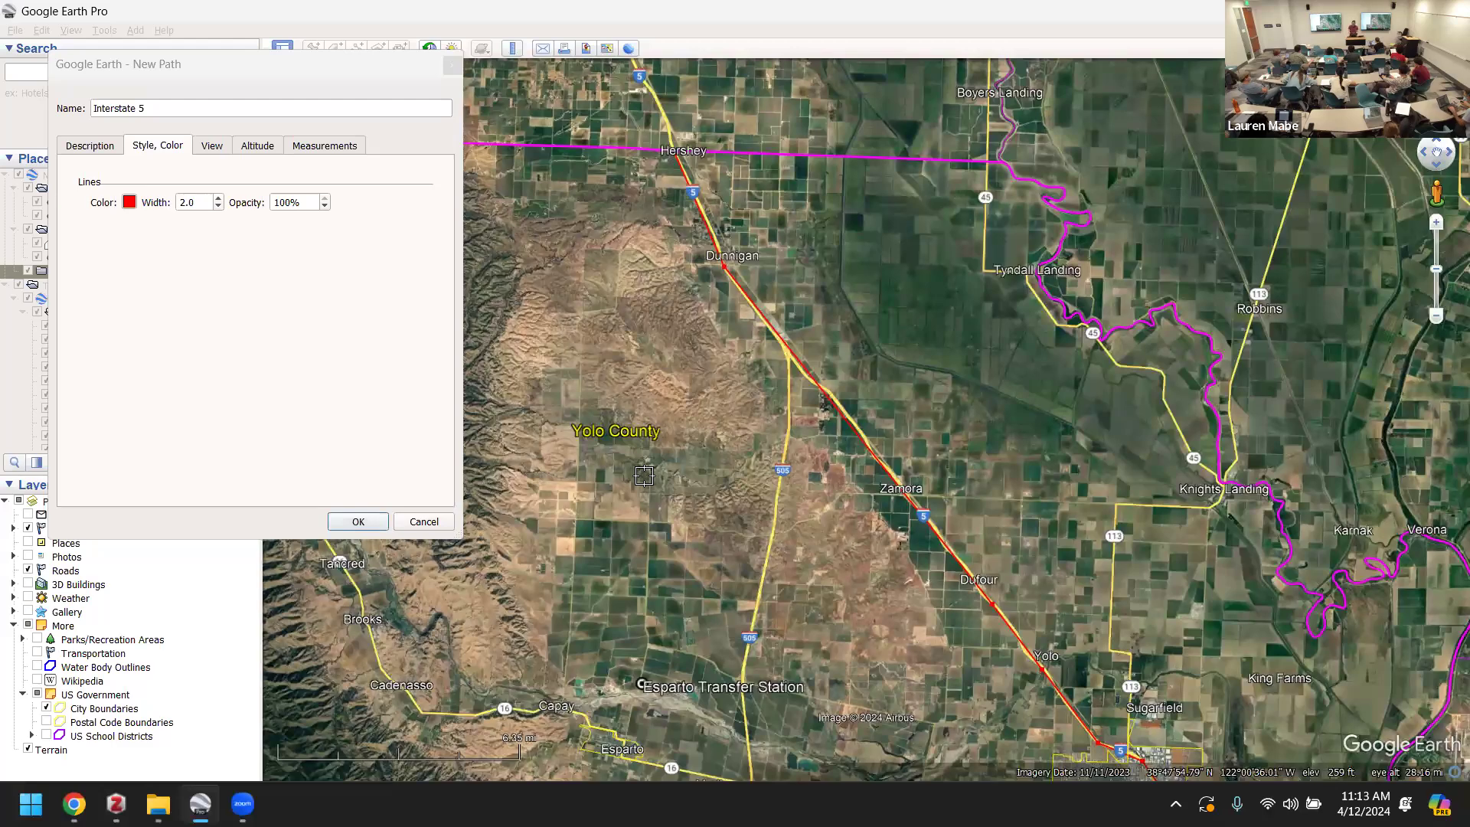
scroll(644, 476, down, 3)
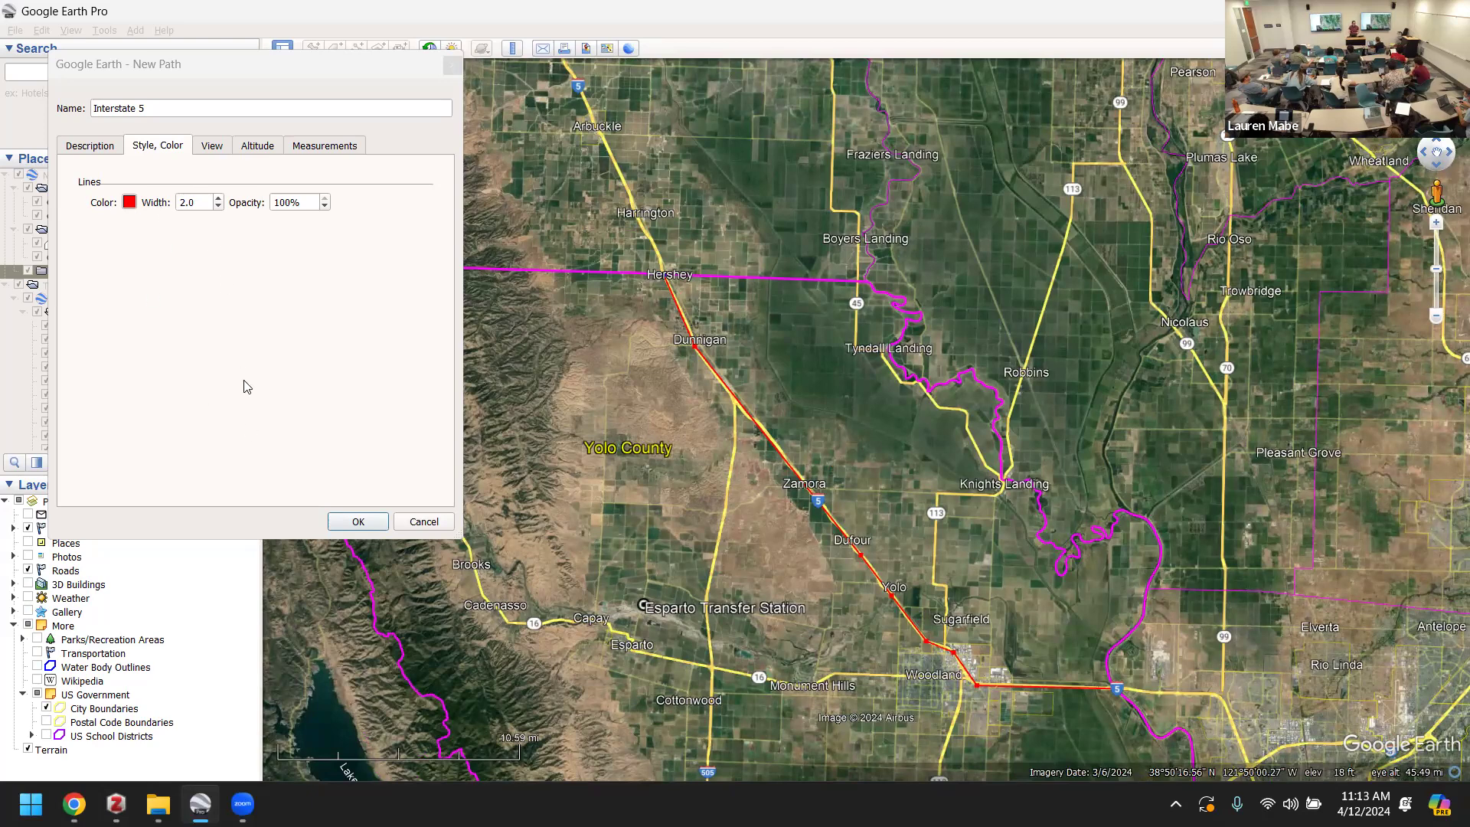
click(355, 522)
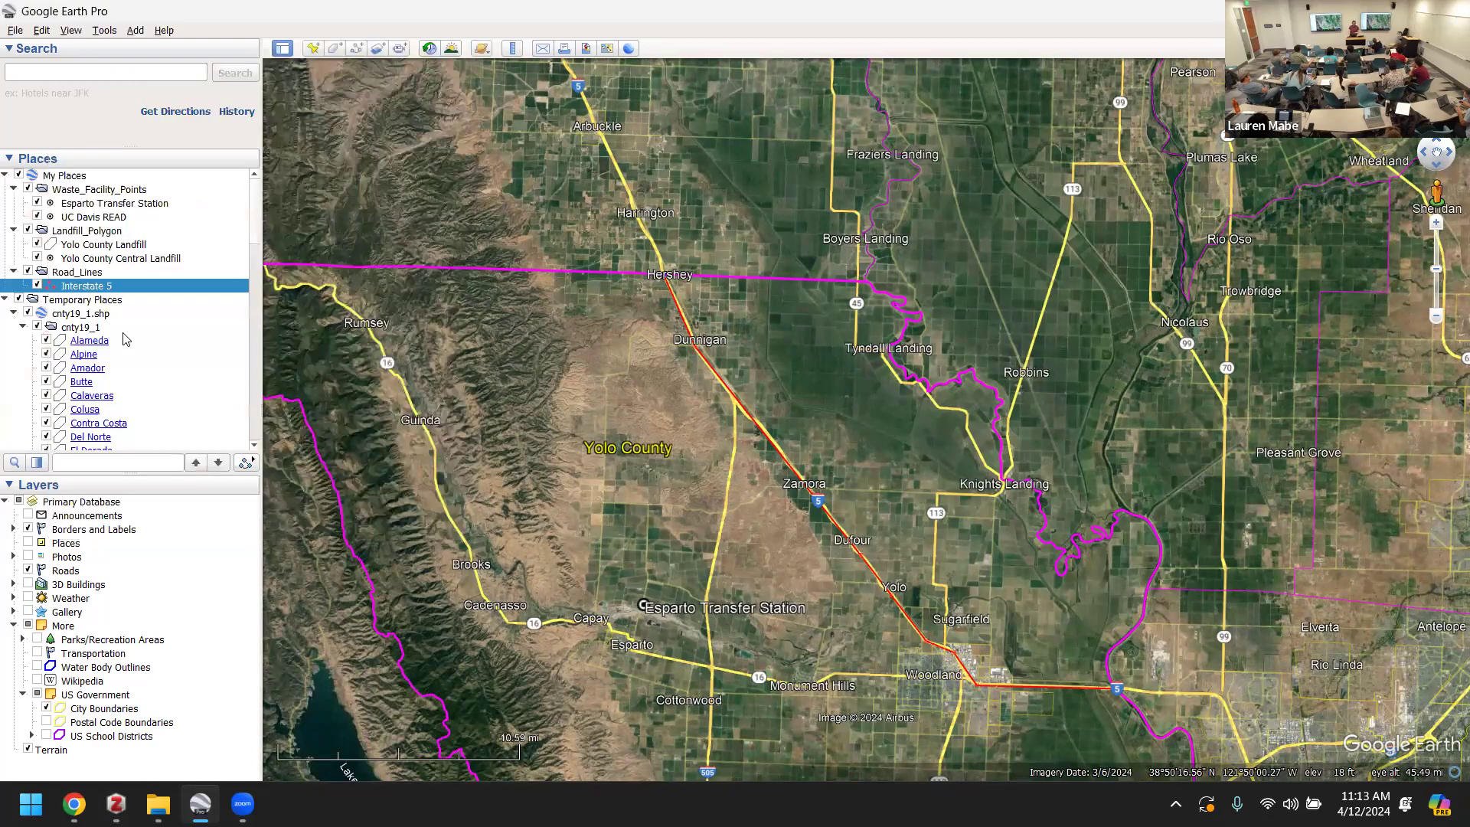
- Reopen the saved Interstate 5 path's properties and review its line colour, width and opacity settings
right_click(93, 286)
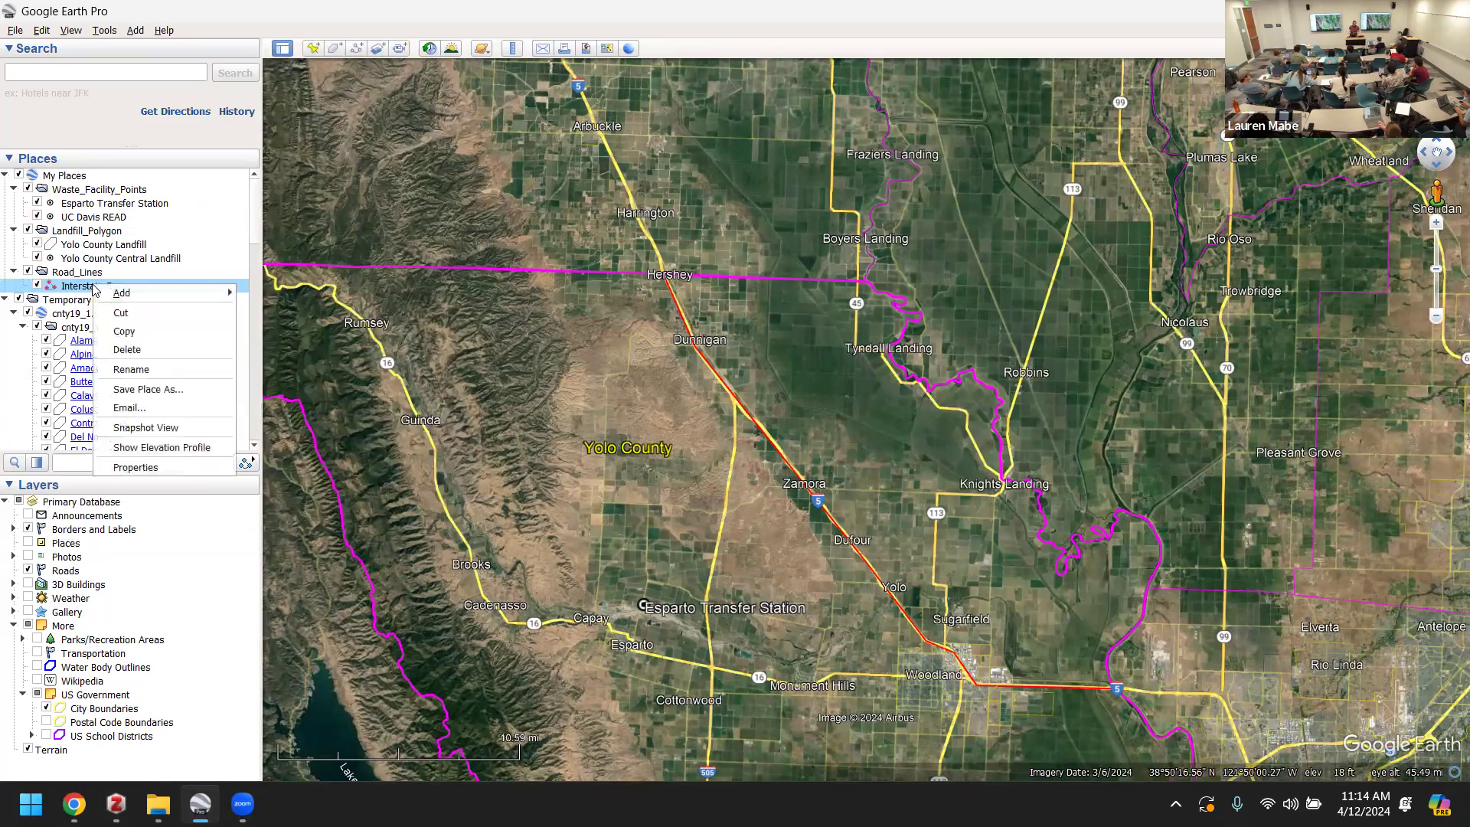
click(153, 468)
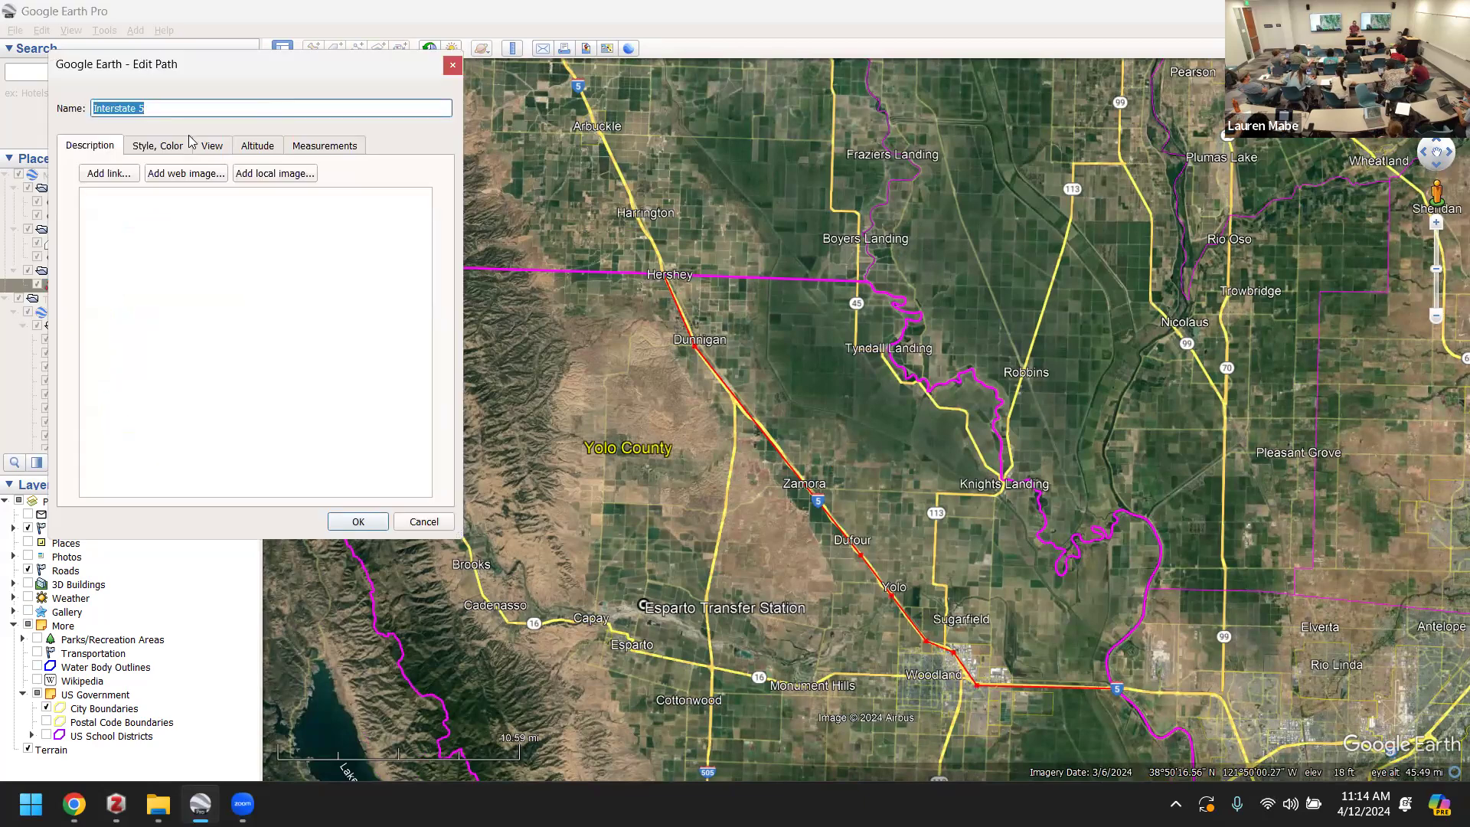
click(148, 147)
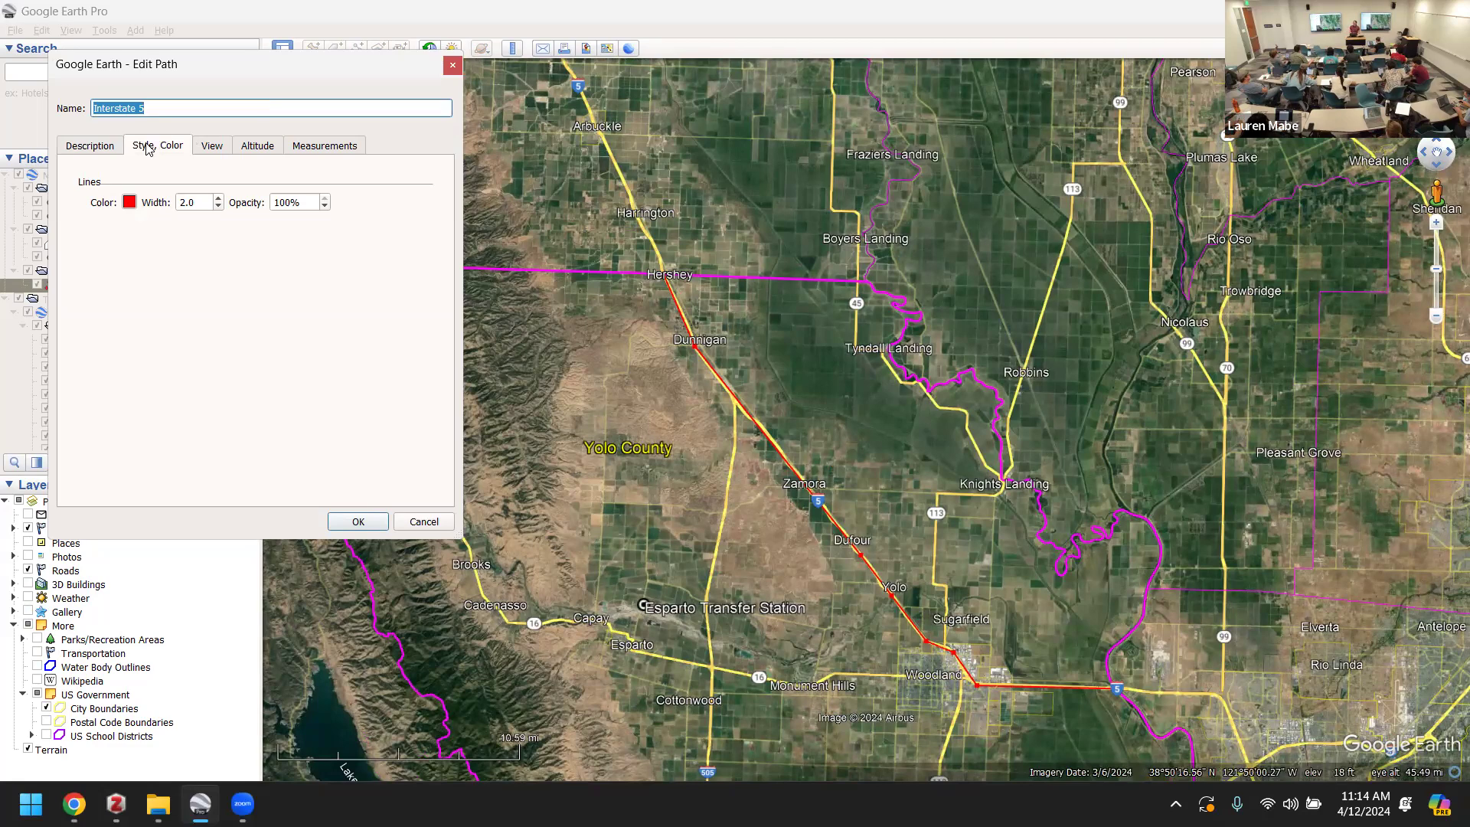
click(357, 521)
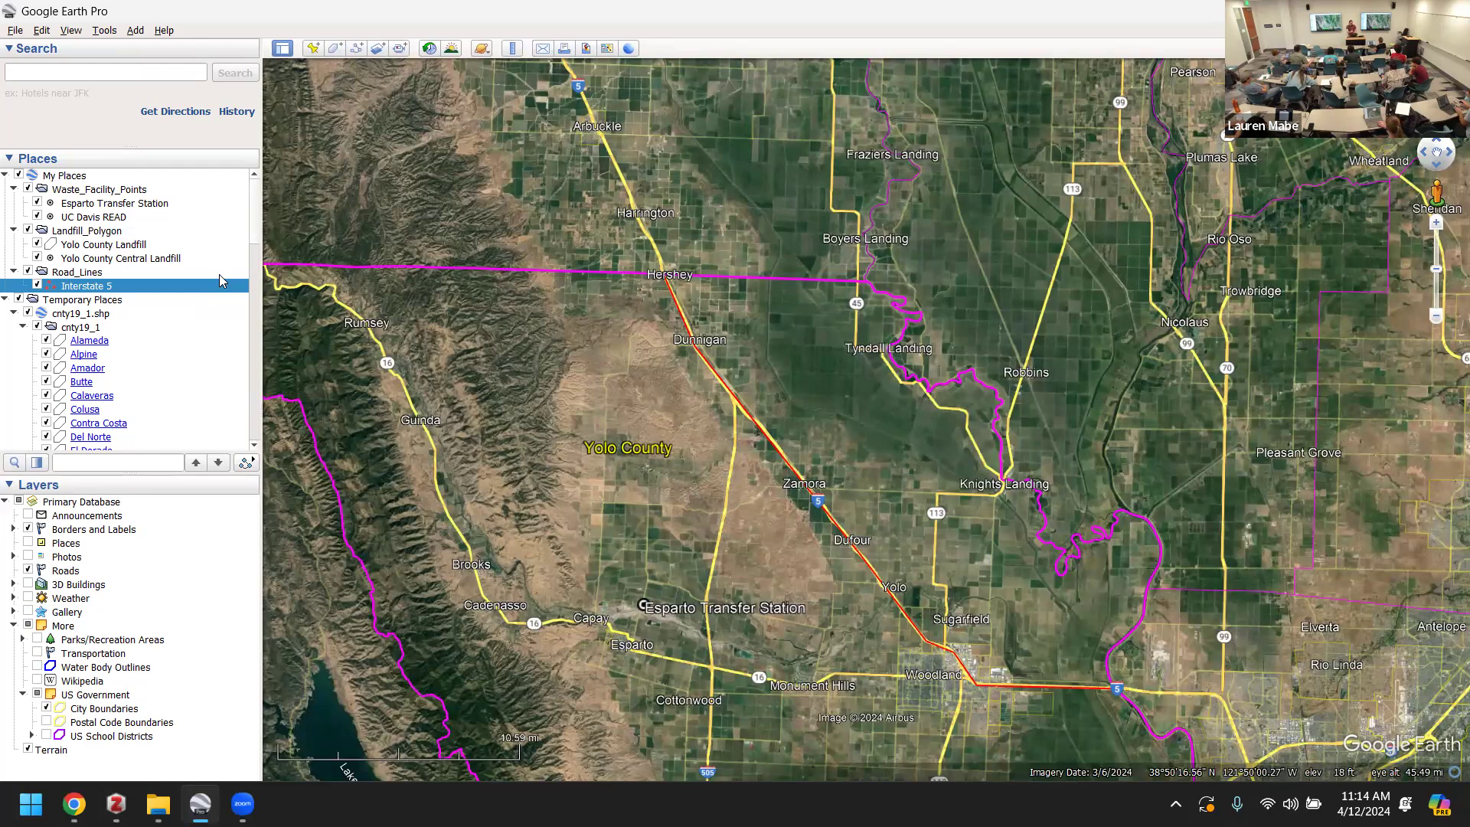
- Add a path named State Highway 16 to the Road_Lines folder, keeping the red line style with width 2.0, without drawing any points
right_click(90, 273)
mouse_move(172, 297)
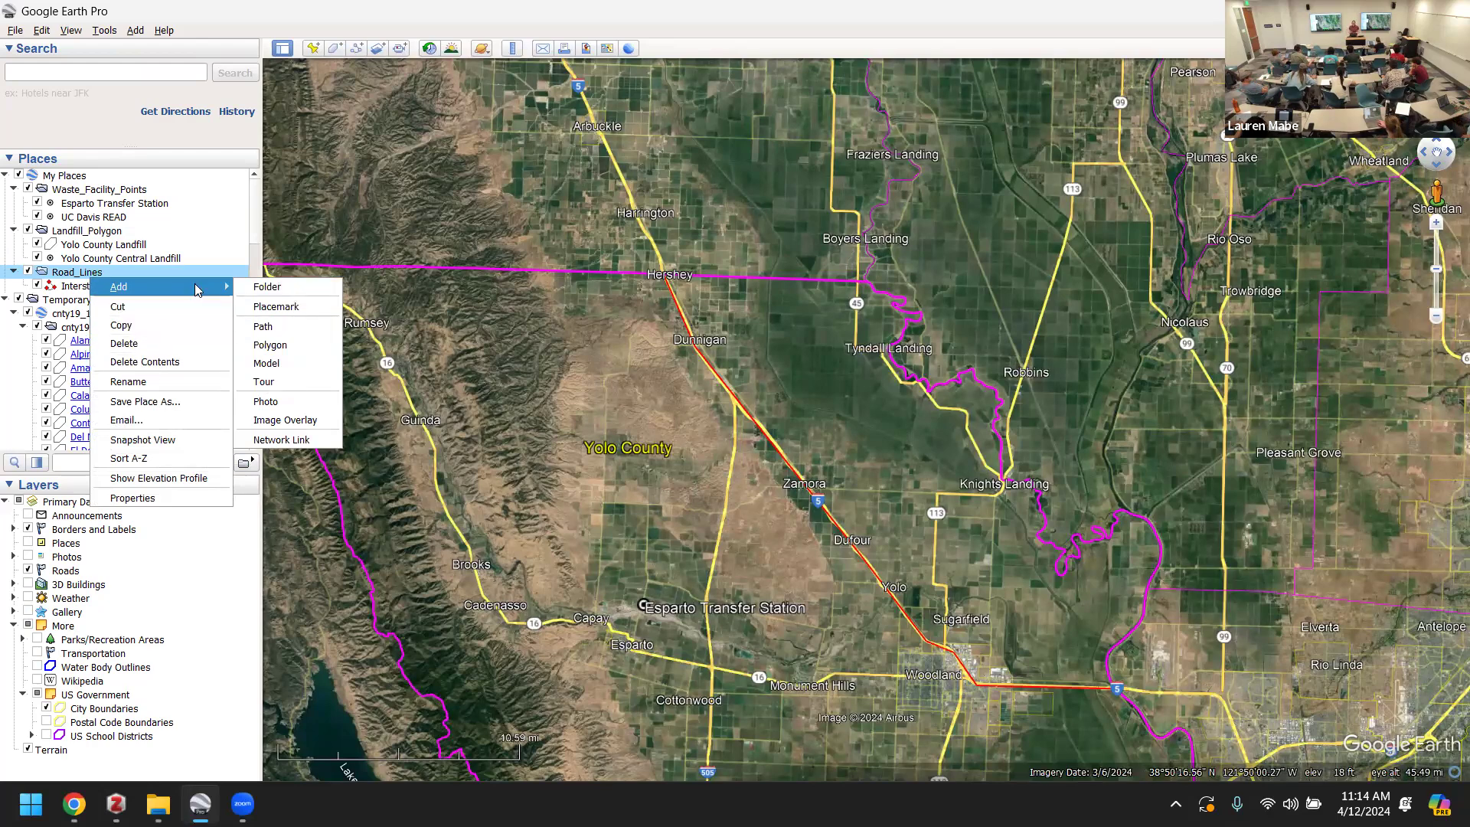
click(281, 326)
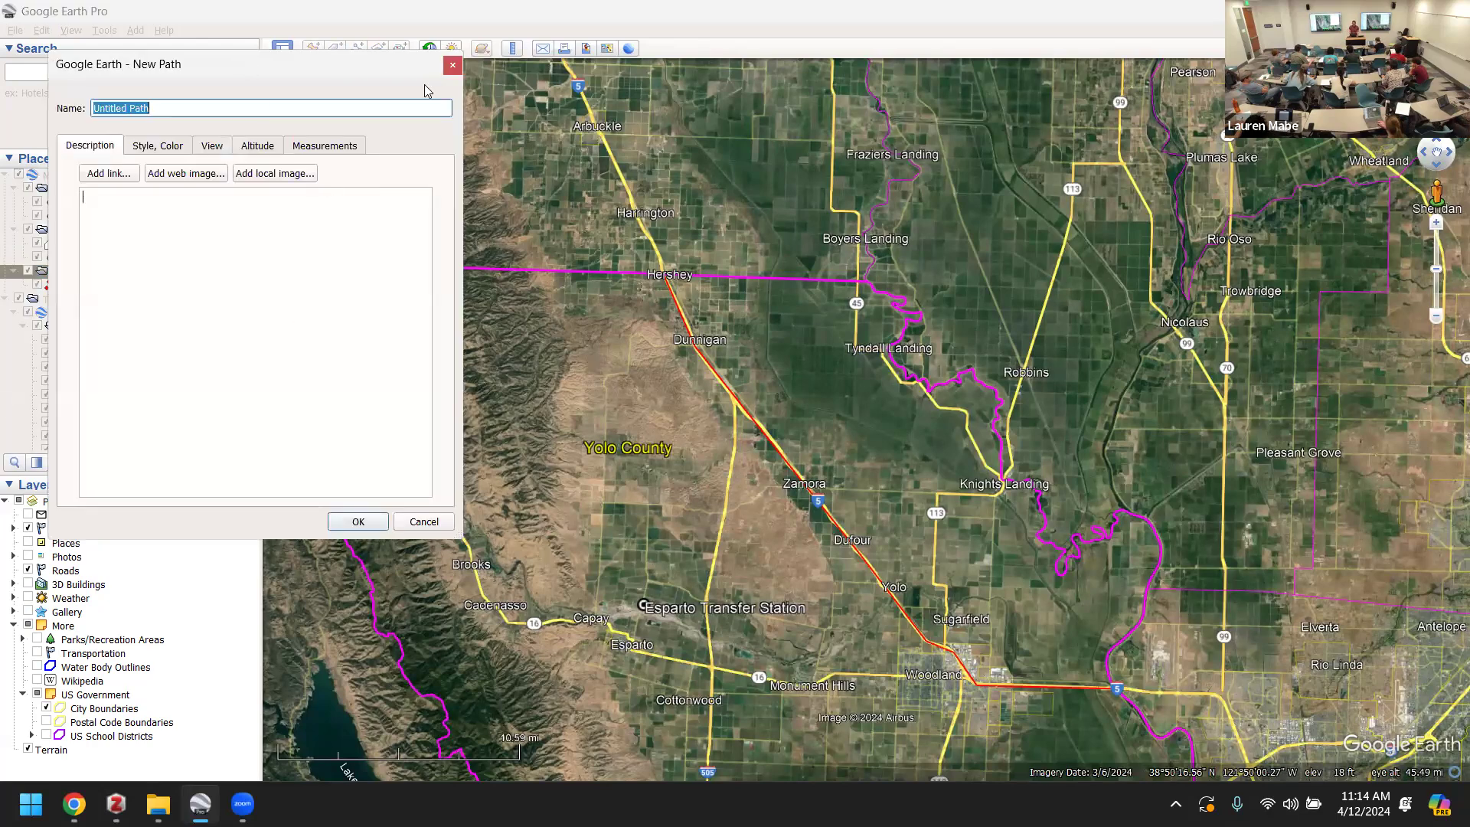
text(Highway)
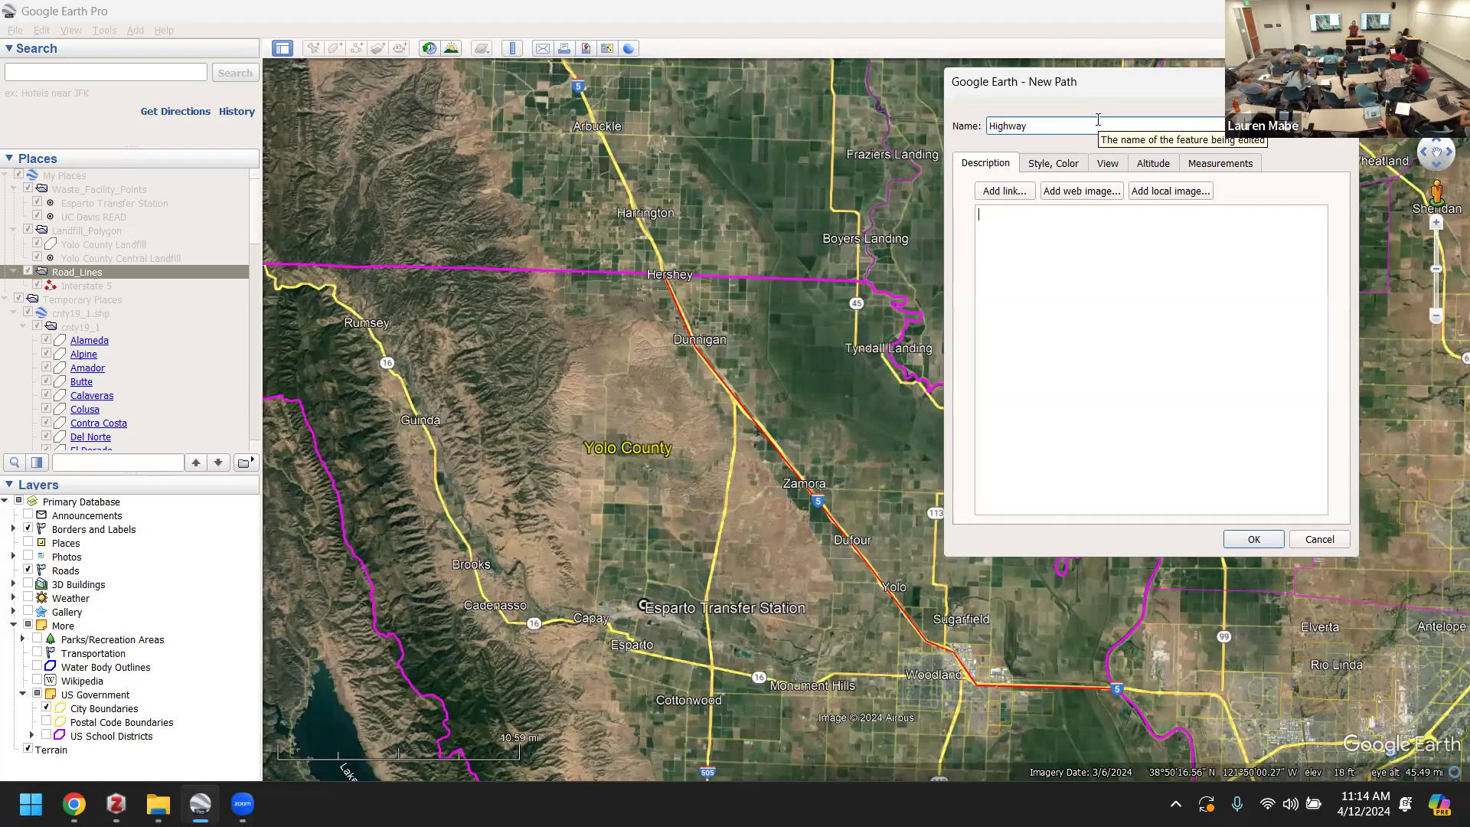
key(BackSpace)
key(BackSpace)
key(BackSpace)
key(BackSpace)
key(BackSpace)
key(BackSpace)
text(State Highway 16)
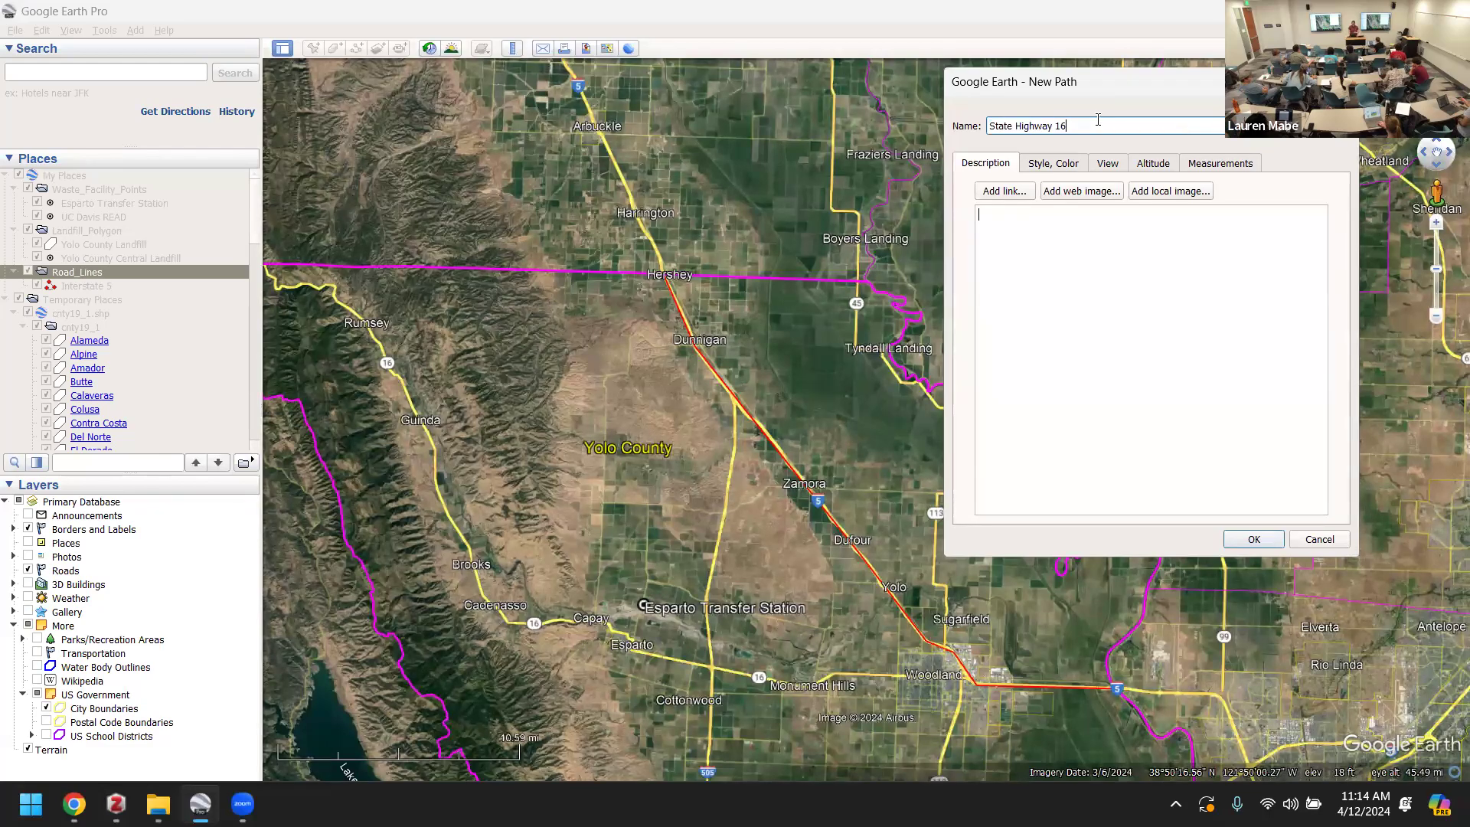
click(1049, 168)
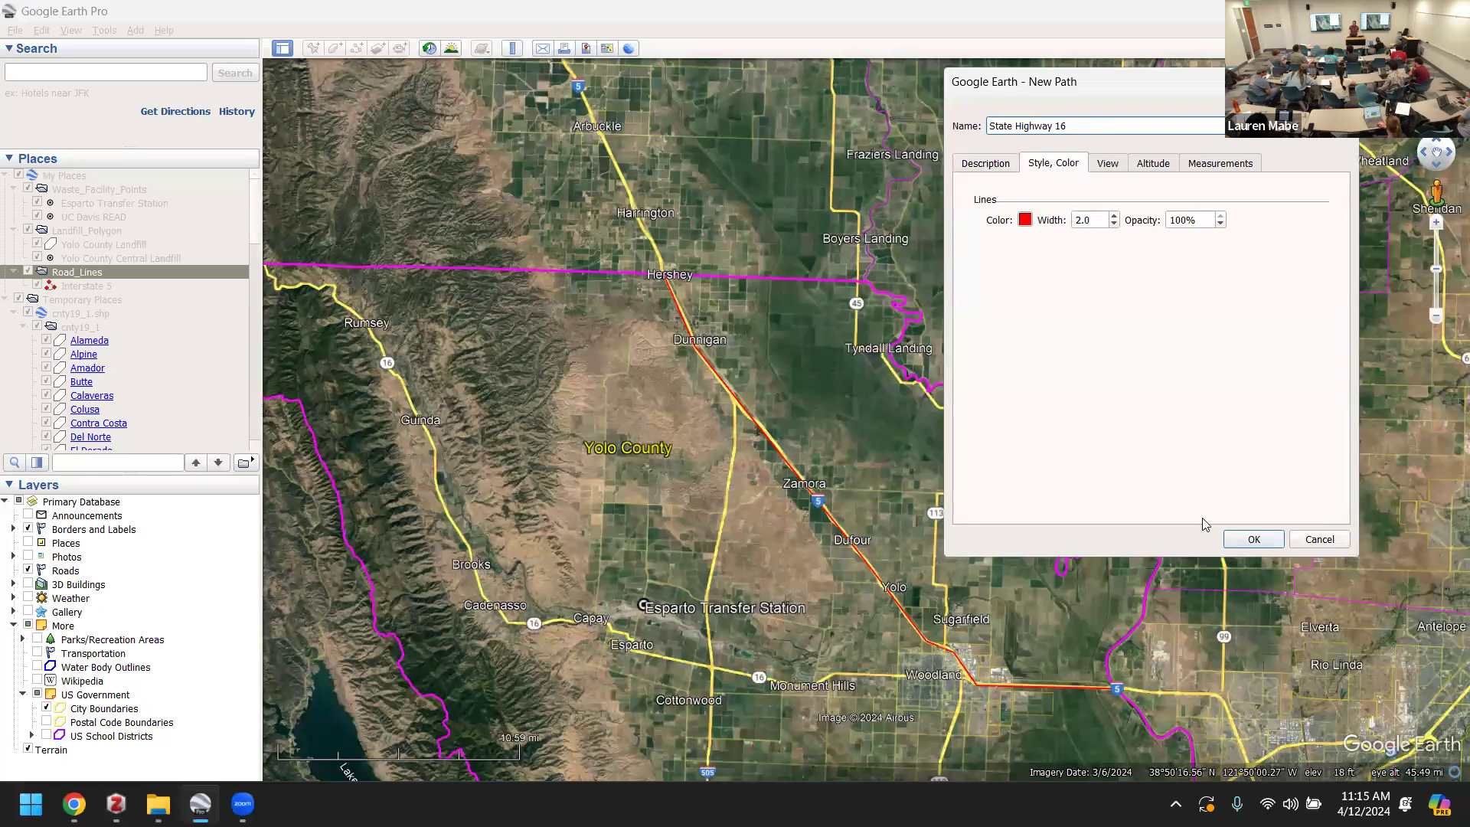
click(1253, 539)
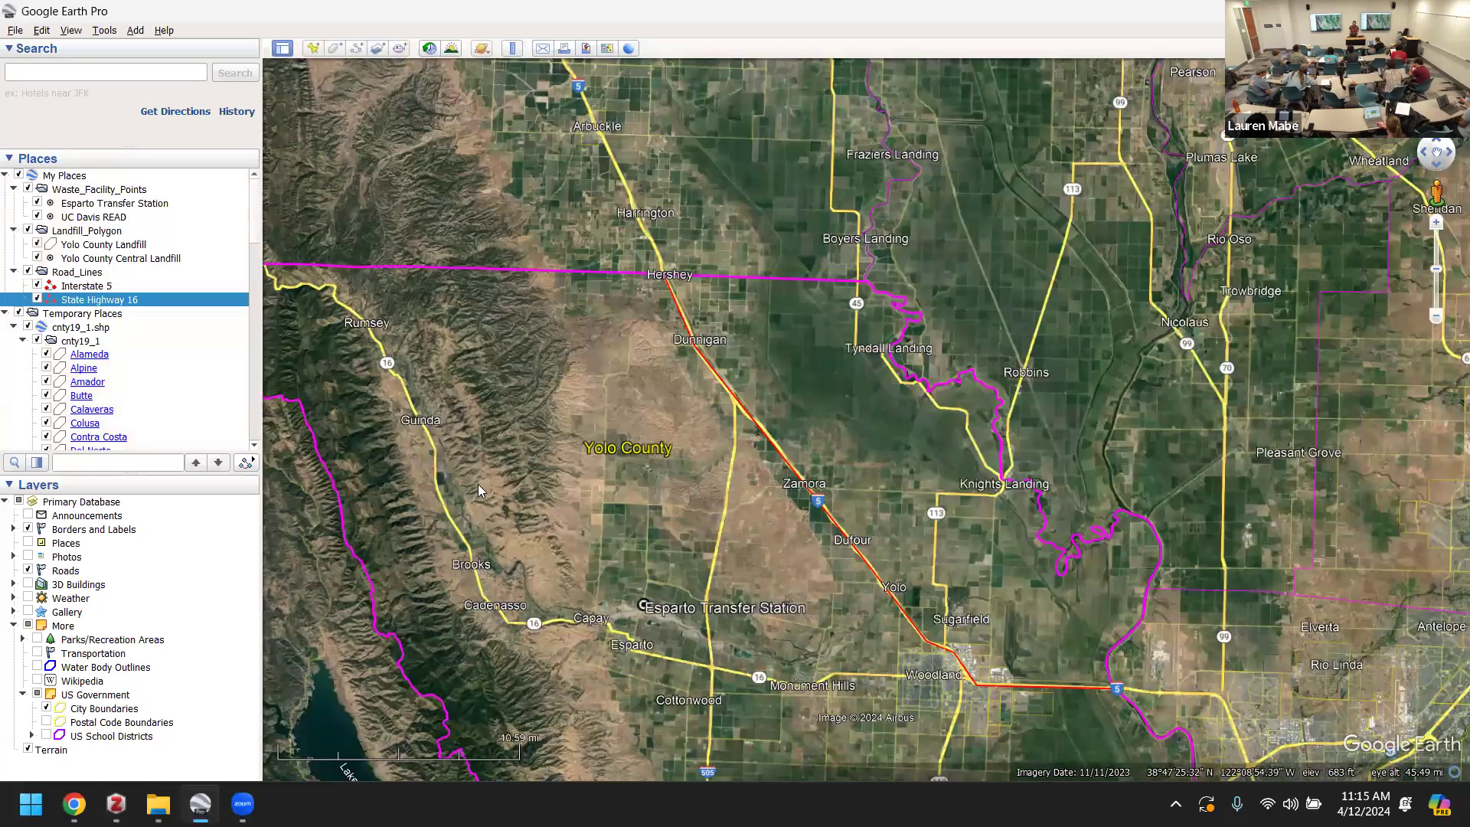
- Reopen State Highway 16 for editing and trace its winding first stretch freehand from the northern county line, northwest of Rumsey
drag(481, 480, 622, 498)
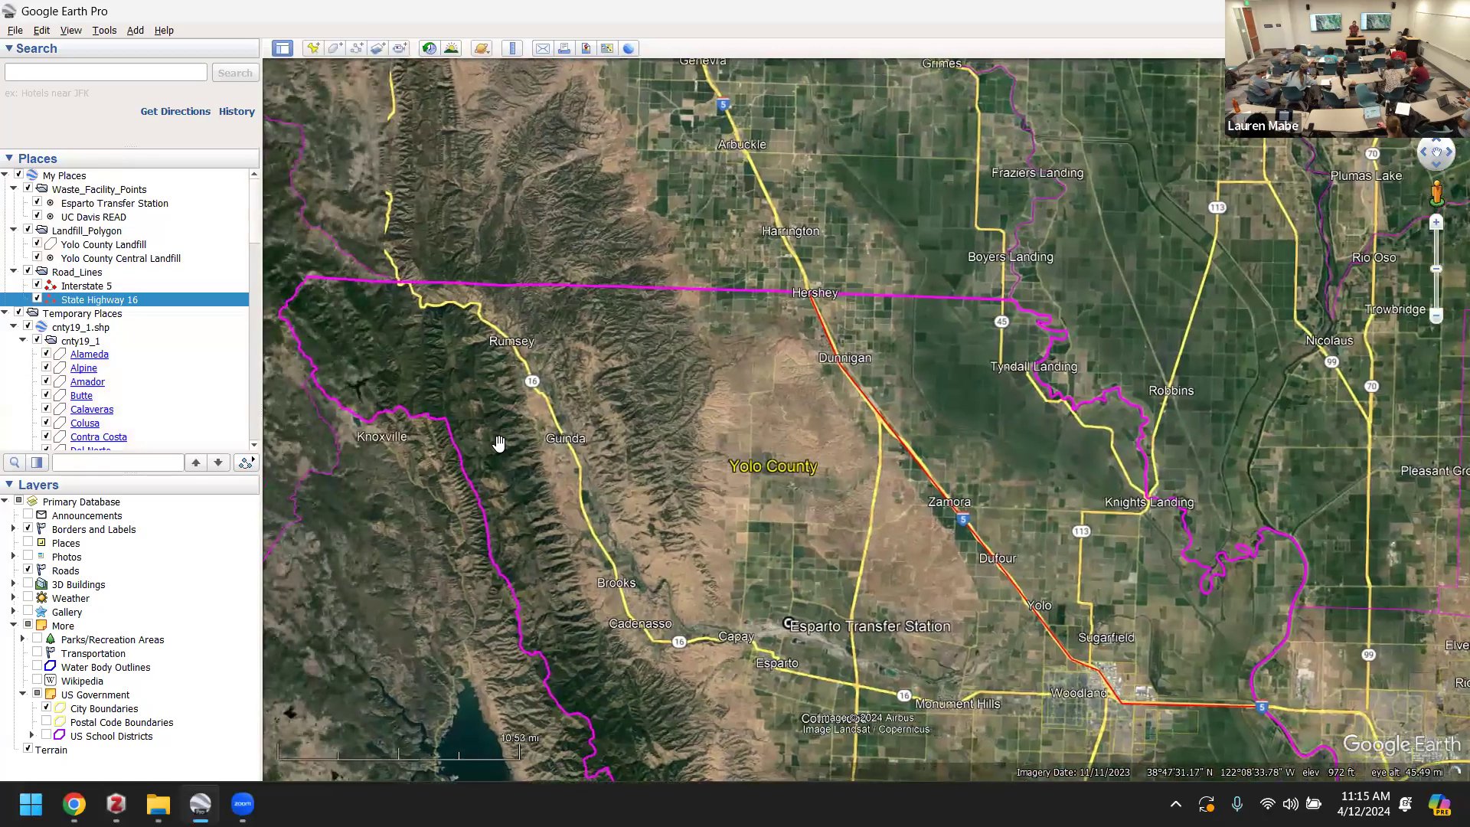
scroll(497, 440, up, 3)
drag(505, 339, 591, 387)
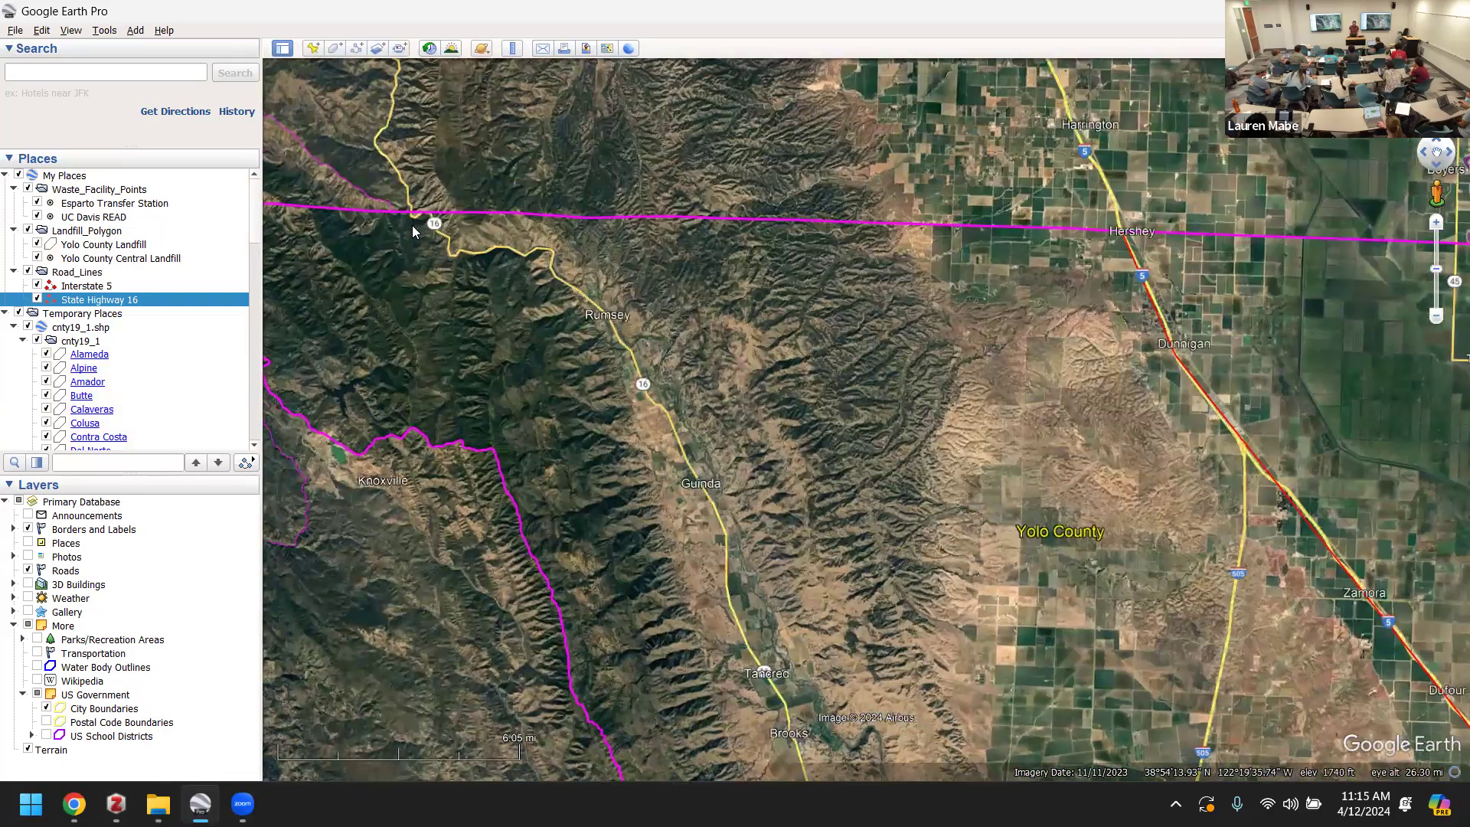
scroll(460, 251, up, 2)
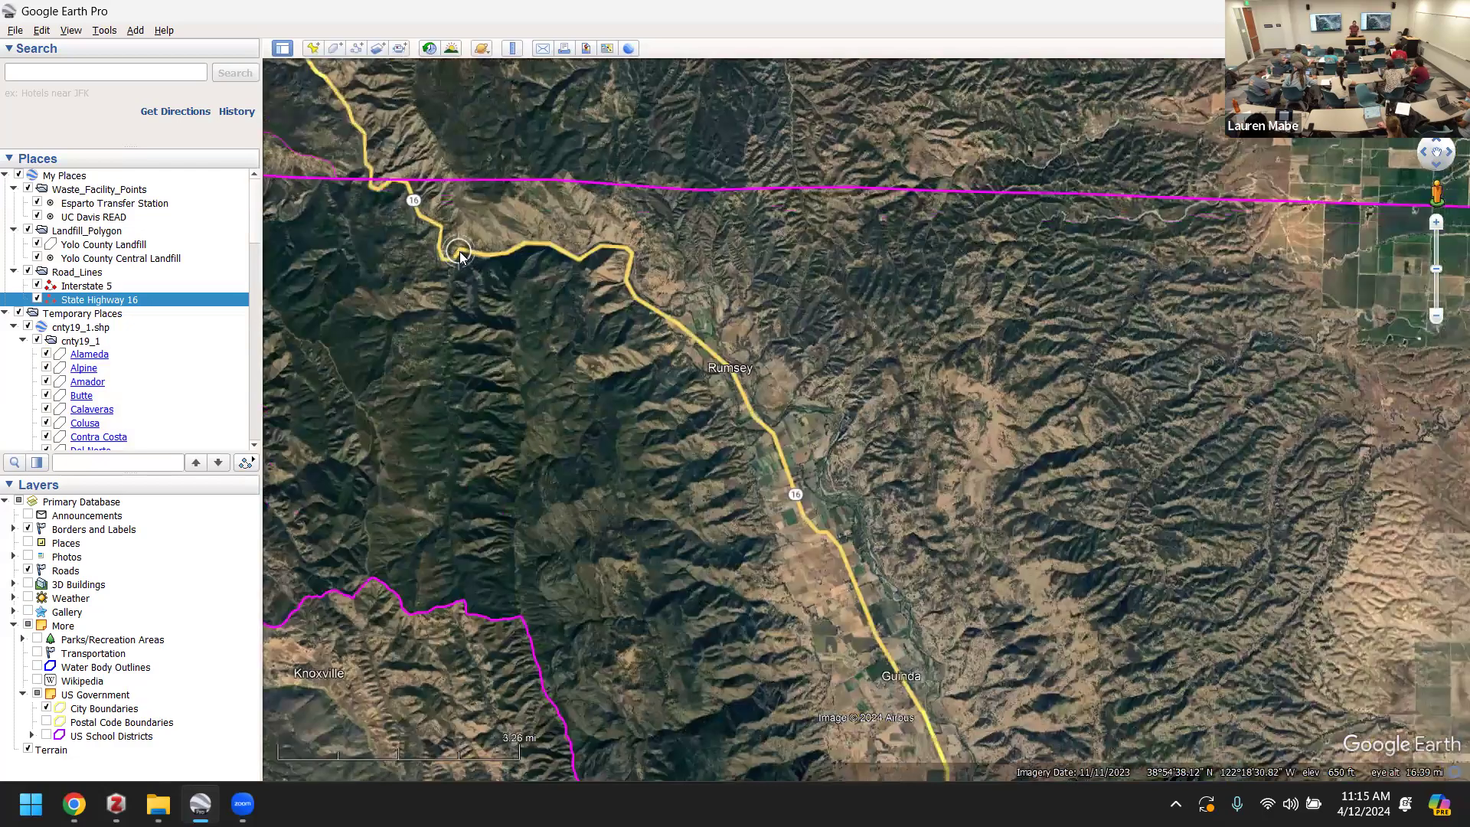
scroll(459, 251, up, 2)
scroll(476, 302, up, 2)
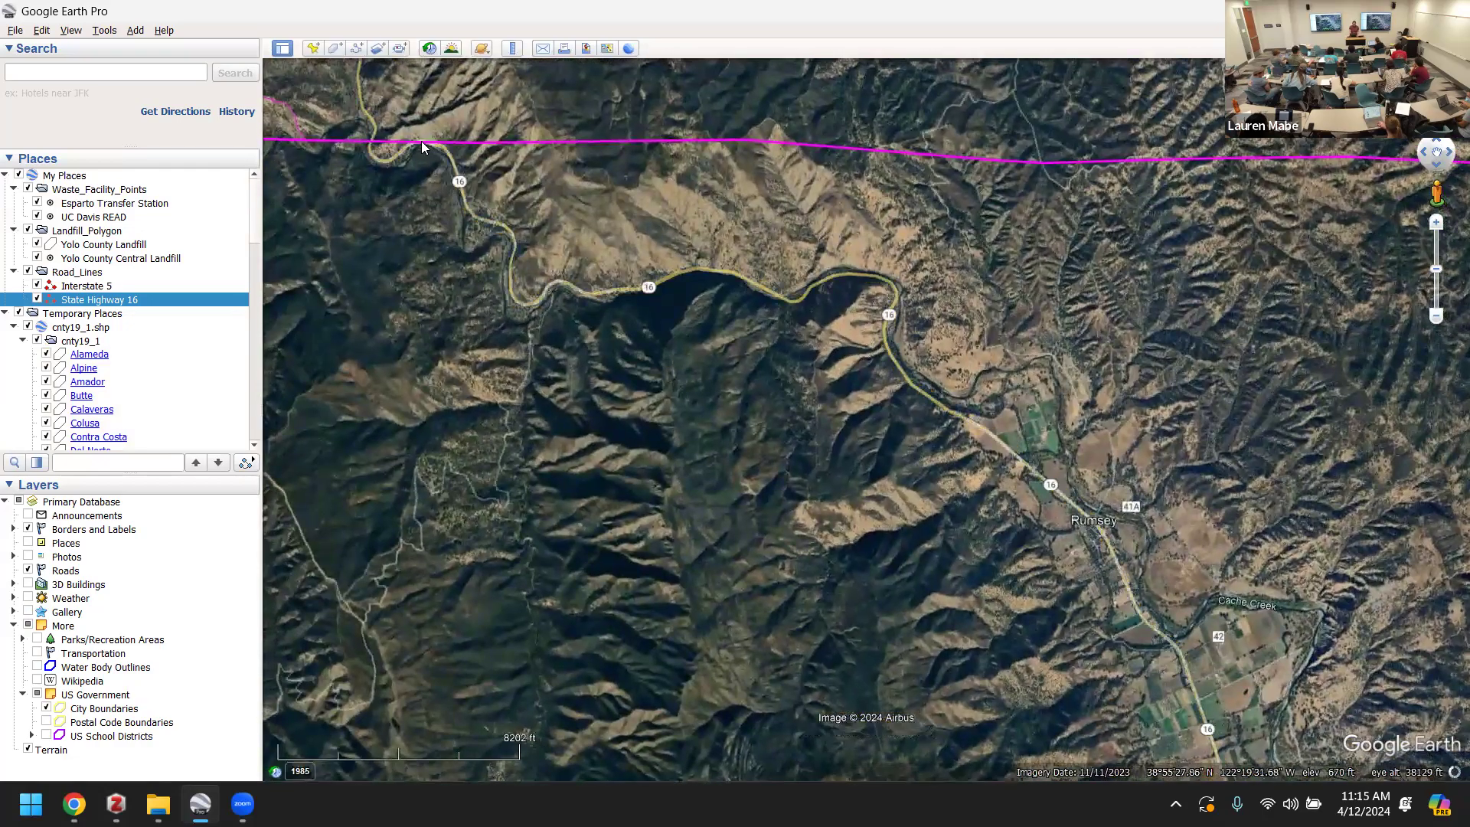
right_click(127, 301)
click(155, 468)
mouse_move(426, 142)
mouse_down()
mouse_move(492, 225)
mouse_move(511, 302)
mouse_move(560, 284)
mouse_up()
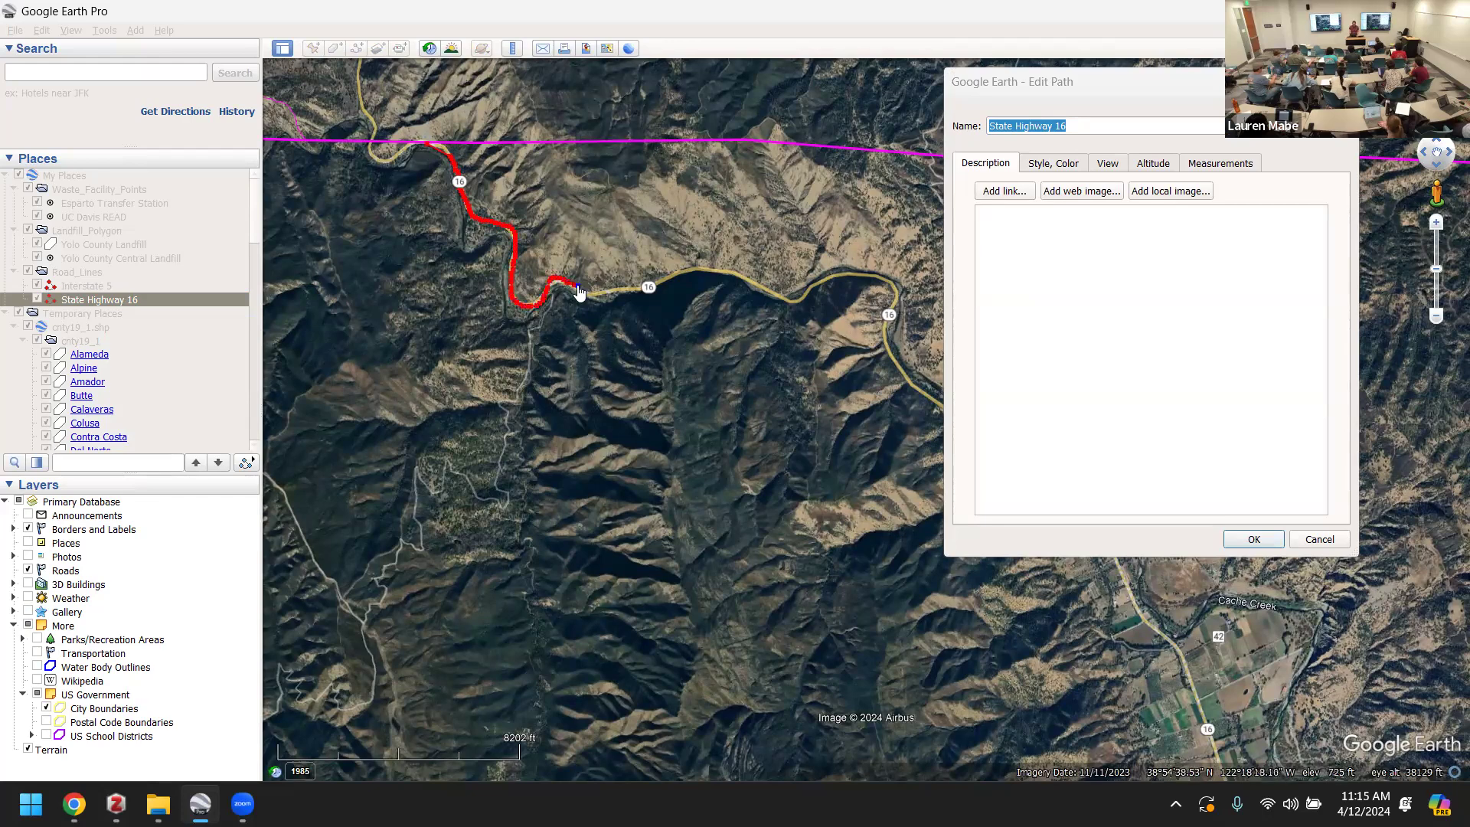
- Continue the State Highway 16 path eastward with single points, following the road around its southward bend northwest of Rumsey
click(681, 273)
click(772, 293)
click(797, 303)
click(836, 283)
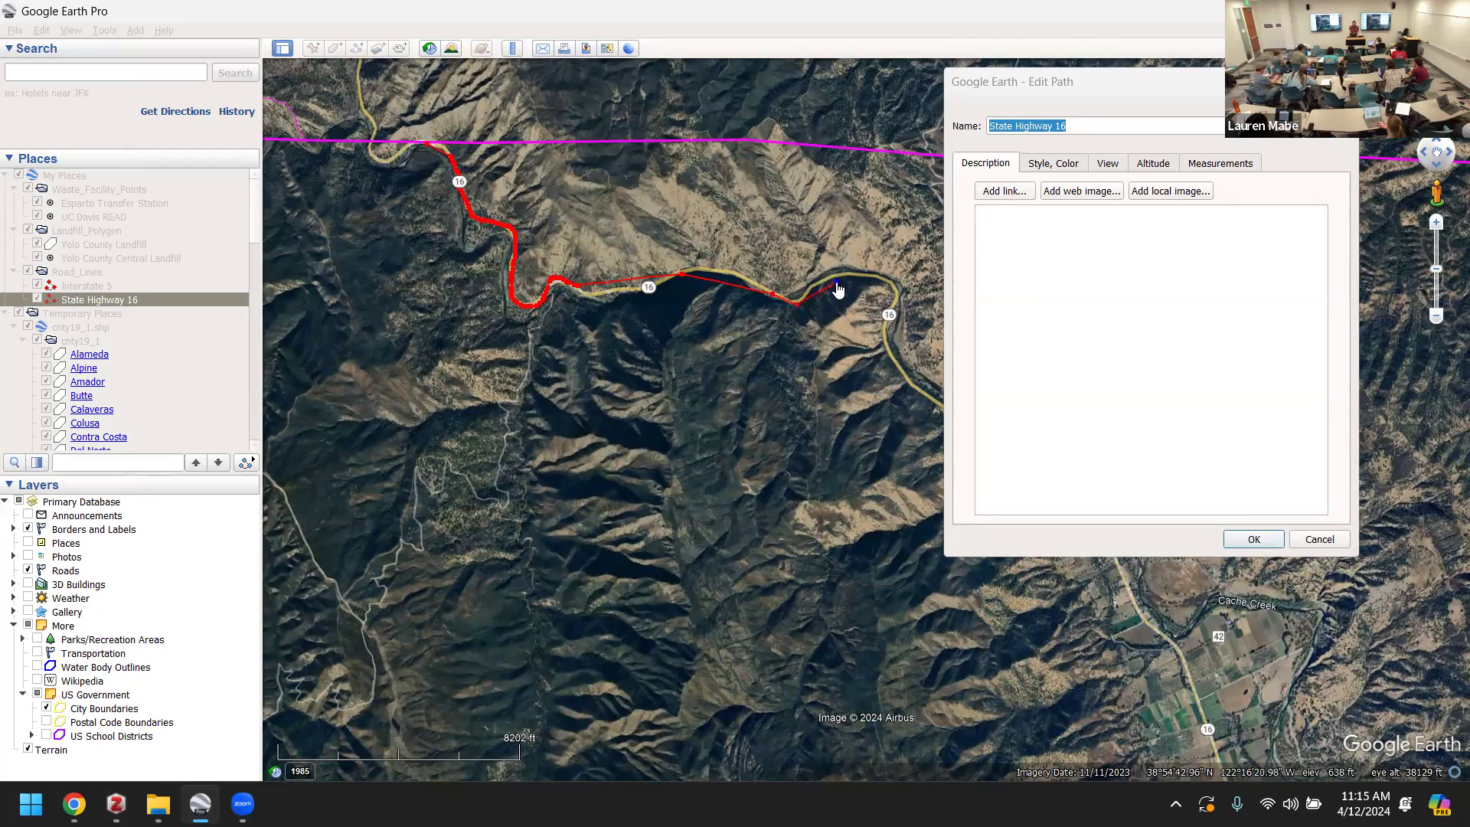
click(870, 282)
click(890, 302)
click(886, 353)
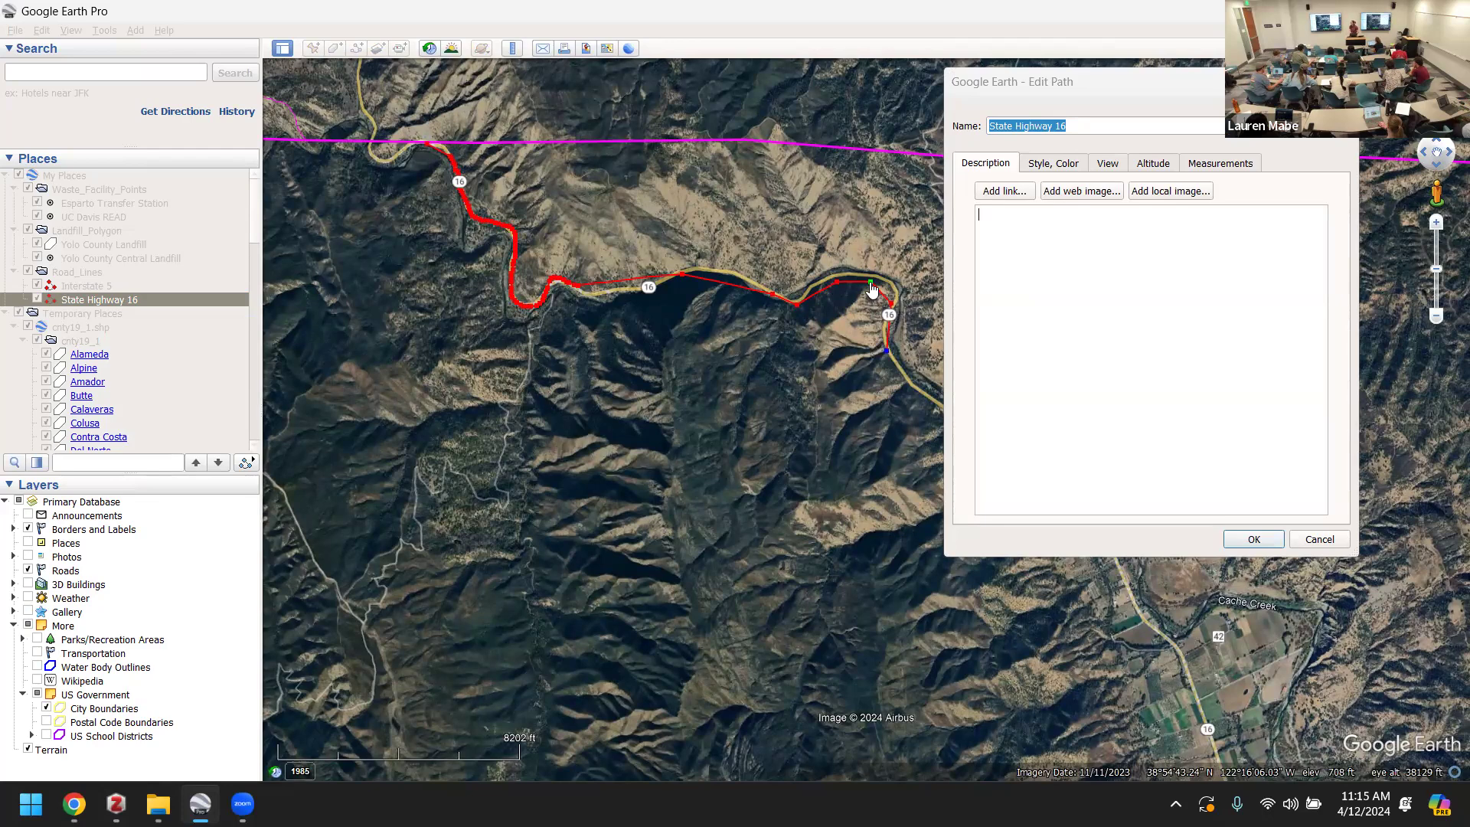
- Uncover the road near Rumsey by moving the path dialog aside, and extend State Highway 16 freehand southeast along it
click(1096, 86)
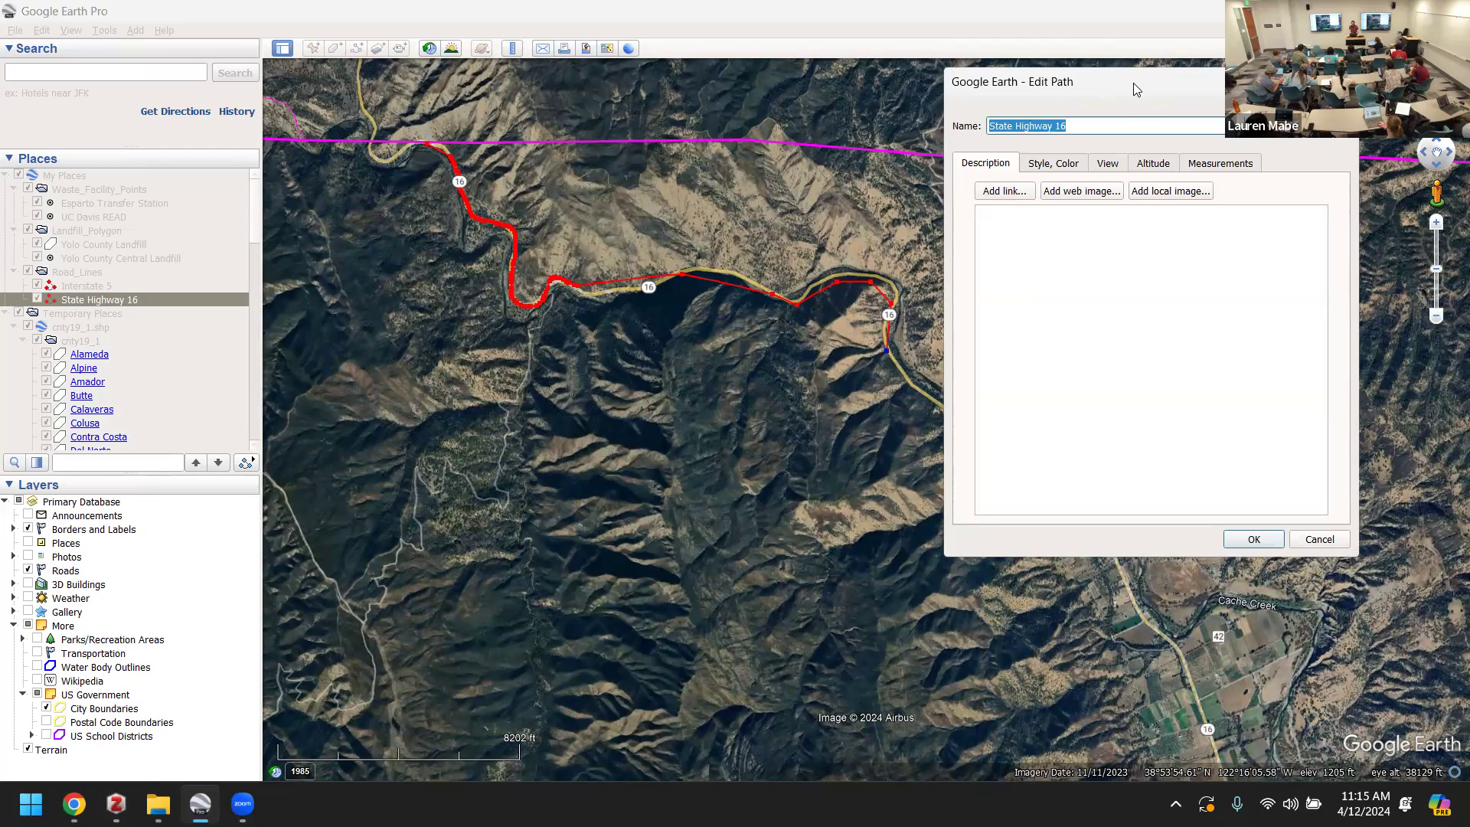
drag(1138, 84, 1200, 90)
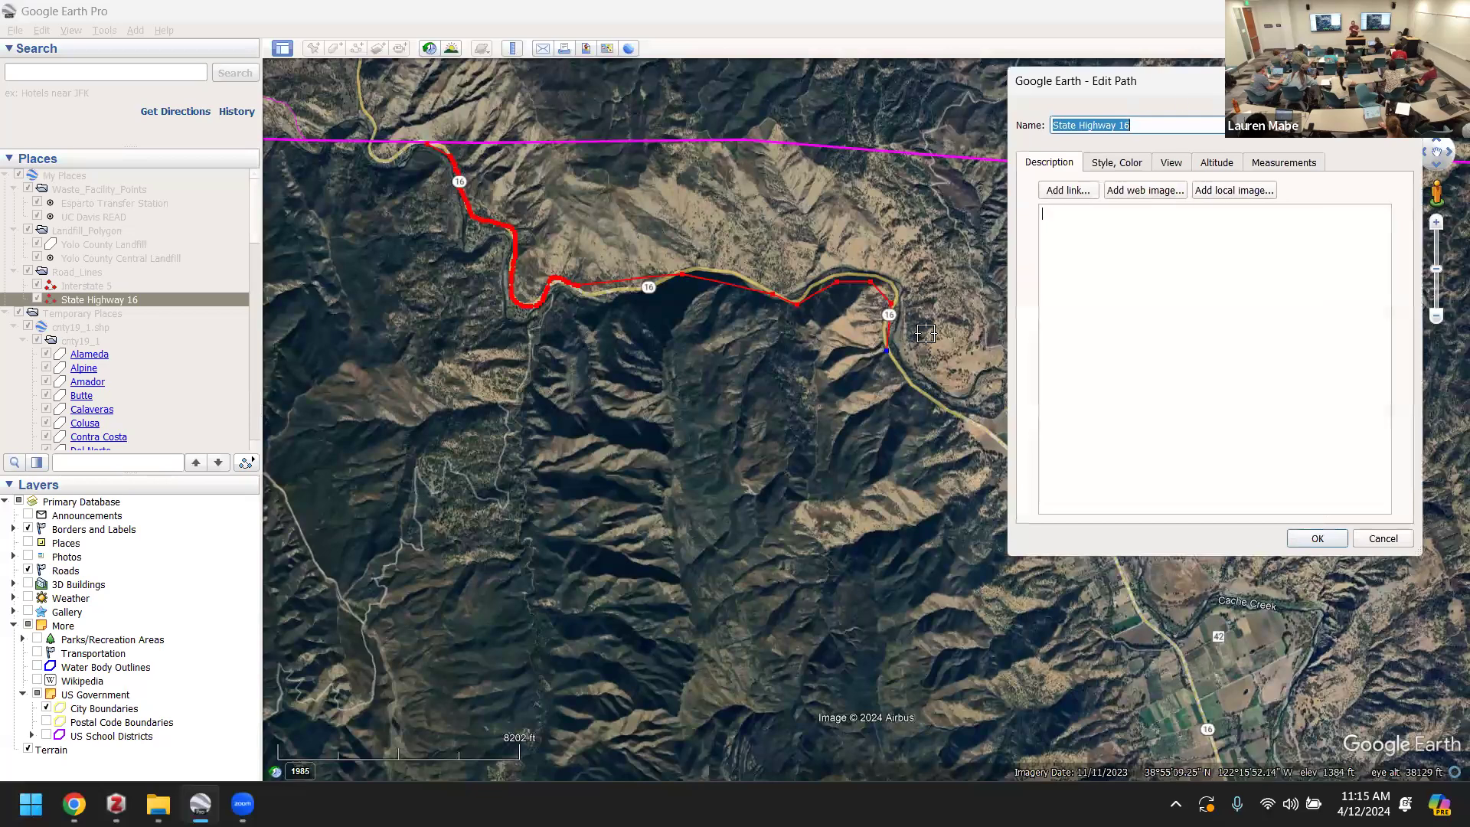
click(896, 360)
mouse_move(898, 372)
mouse_down()
mouse_move(923, 407)
mouse_move(965, 424)
mouse_up()
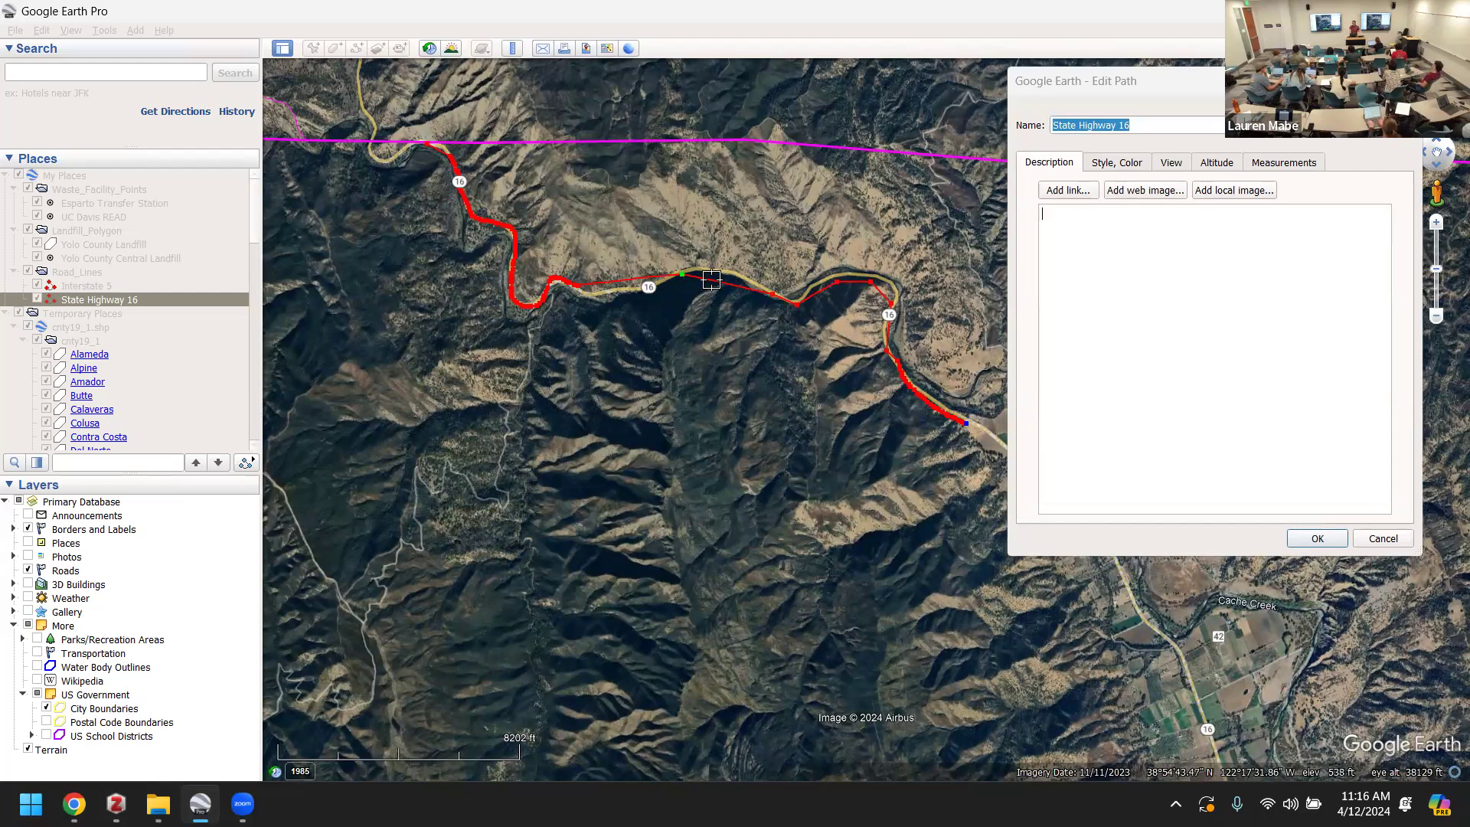
- Refine the middle of the State Highway 16 path by removing a stray point, shifting a vertex and inserting another on the road
click(732, 287)
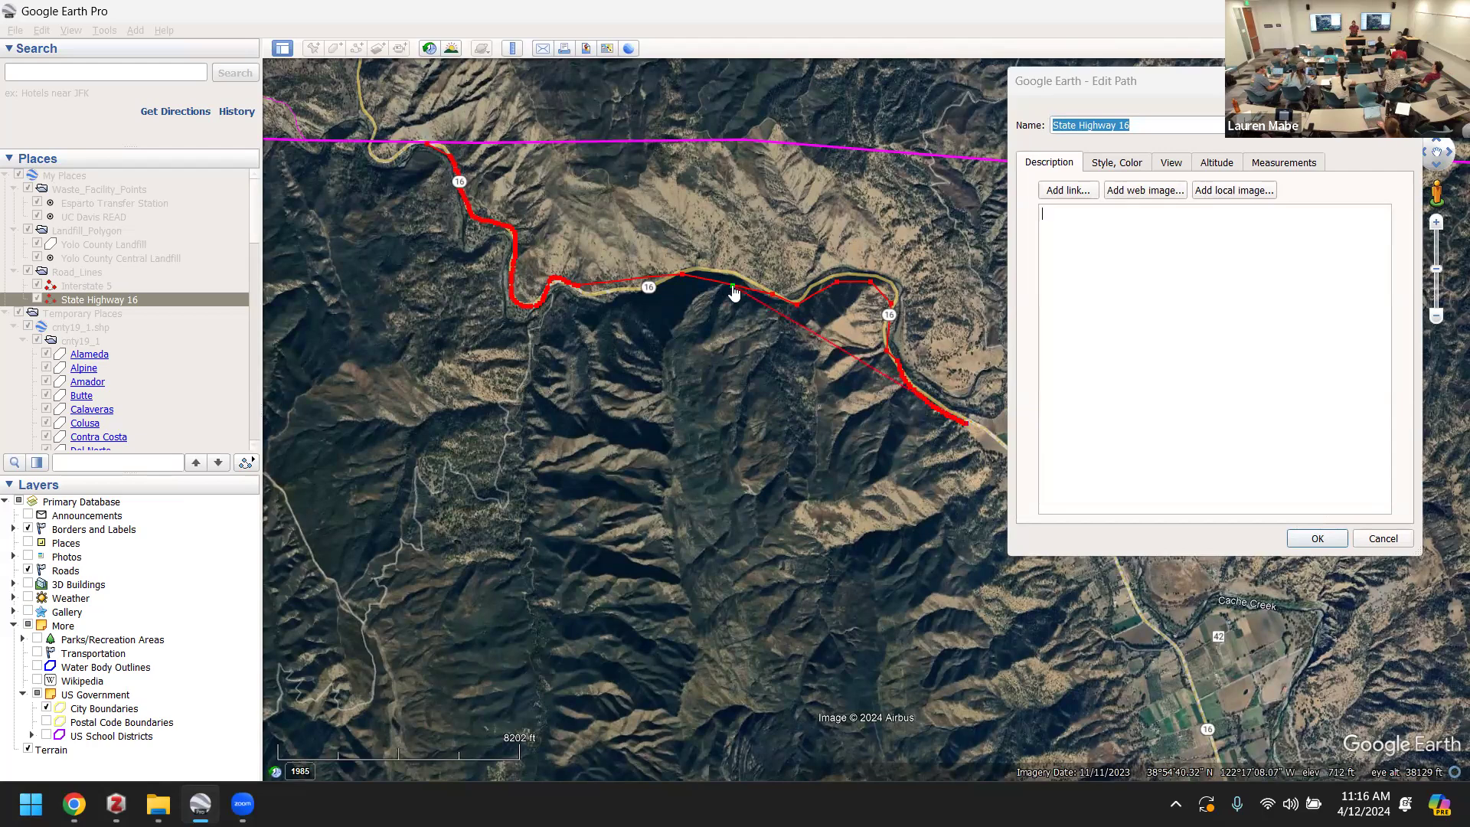
right_click(732, 288)
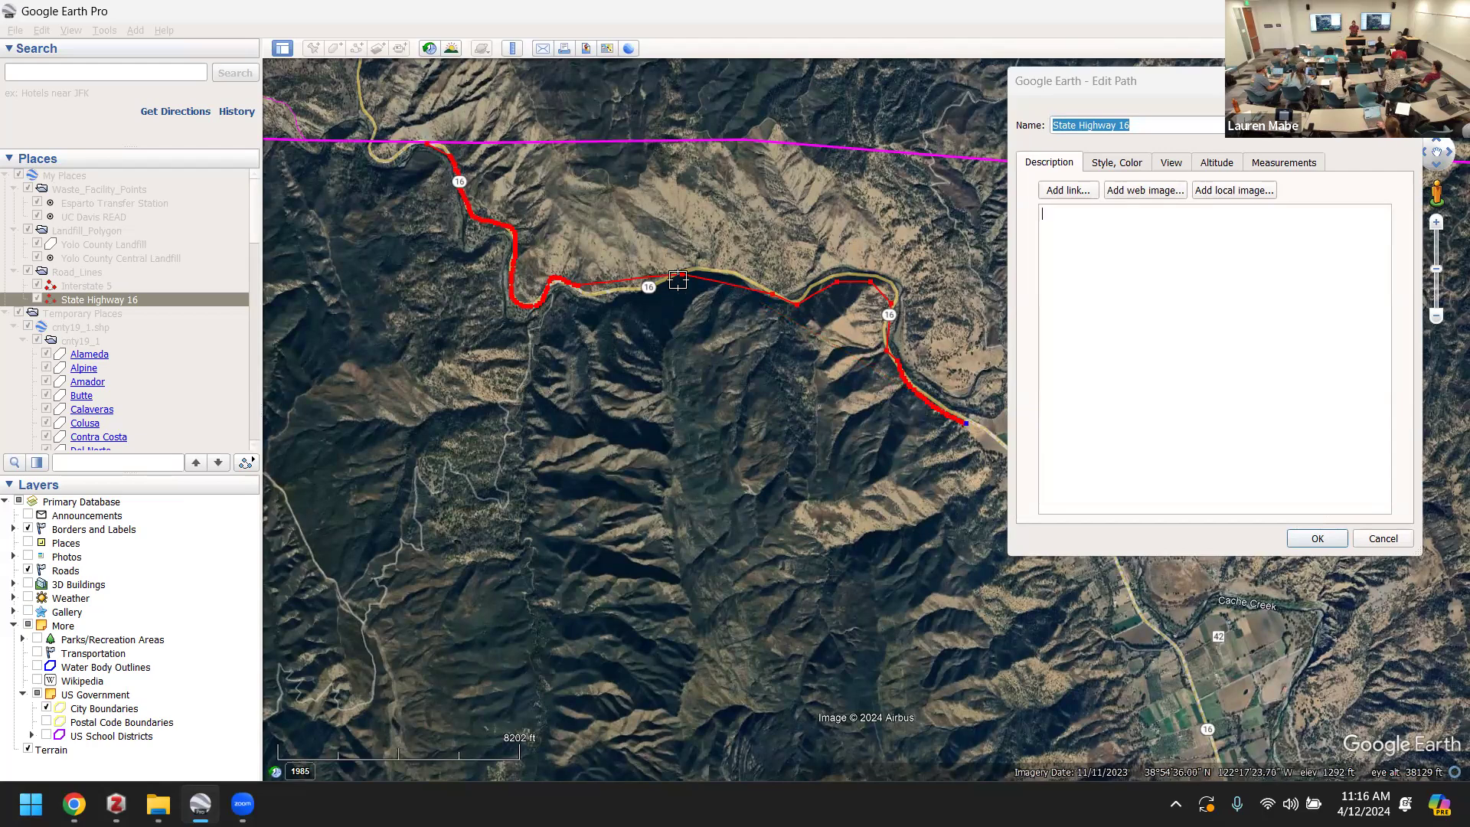
mouse_move(684, 278)
mouse_down()
mouse_move(737, 280)
mouse_move(688, 280)
mouse_up()
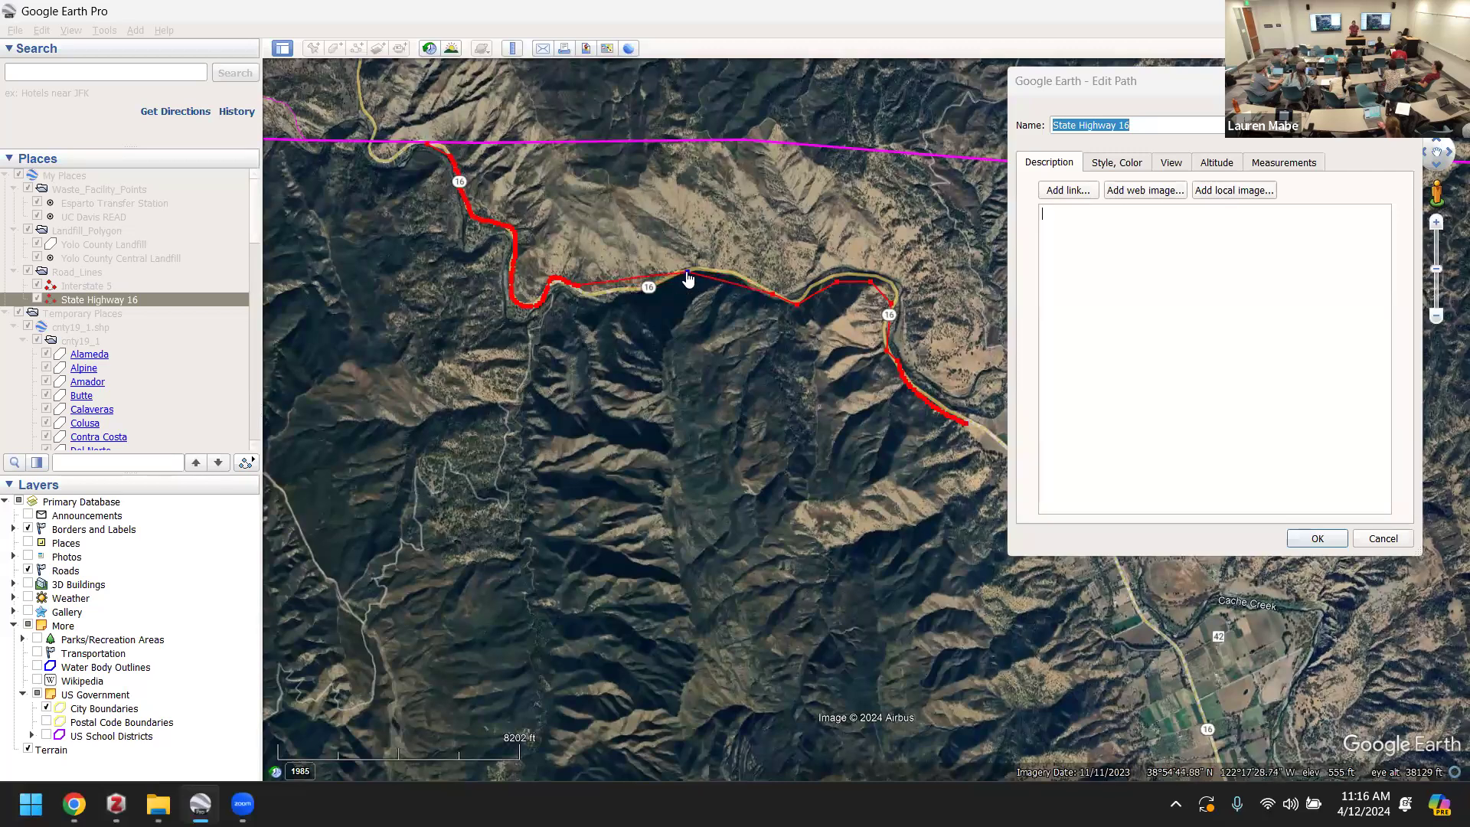
click(733, 274)
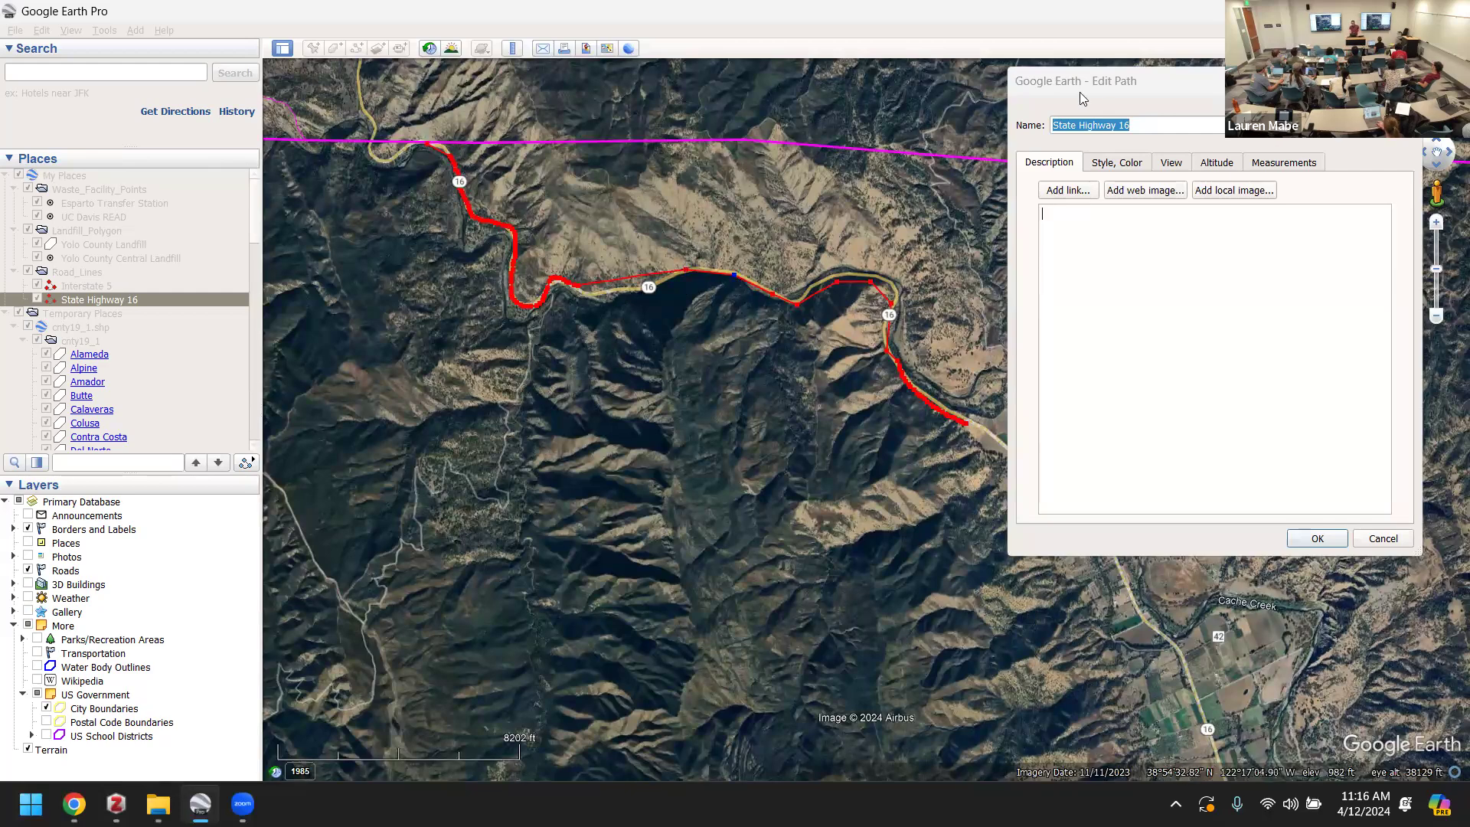
click(1213, 82)
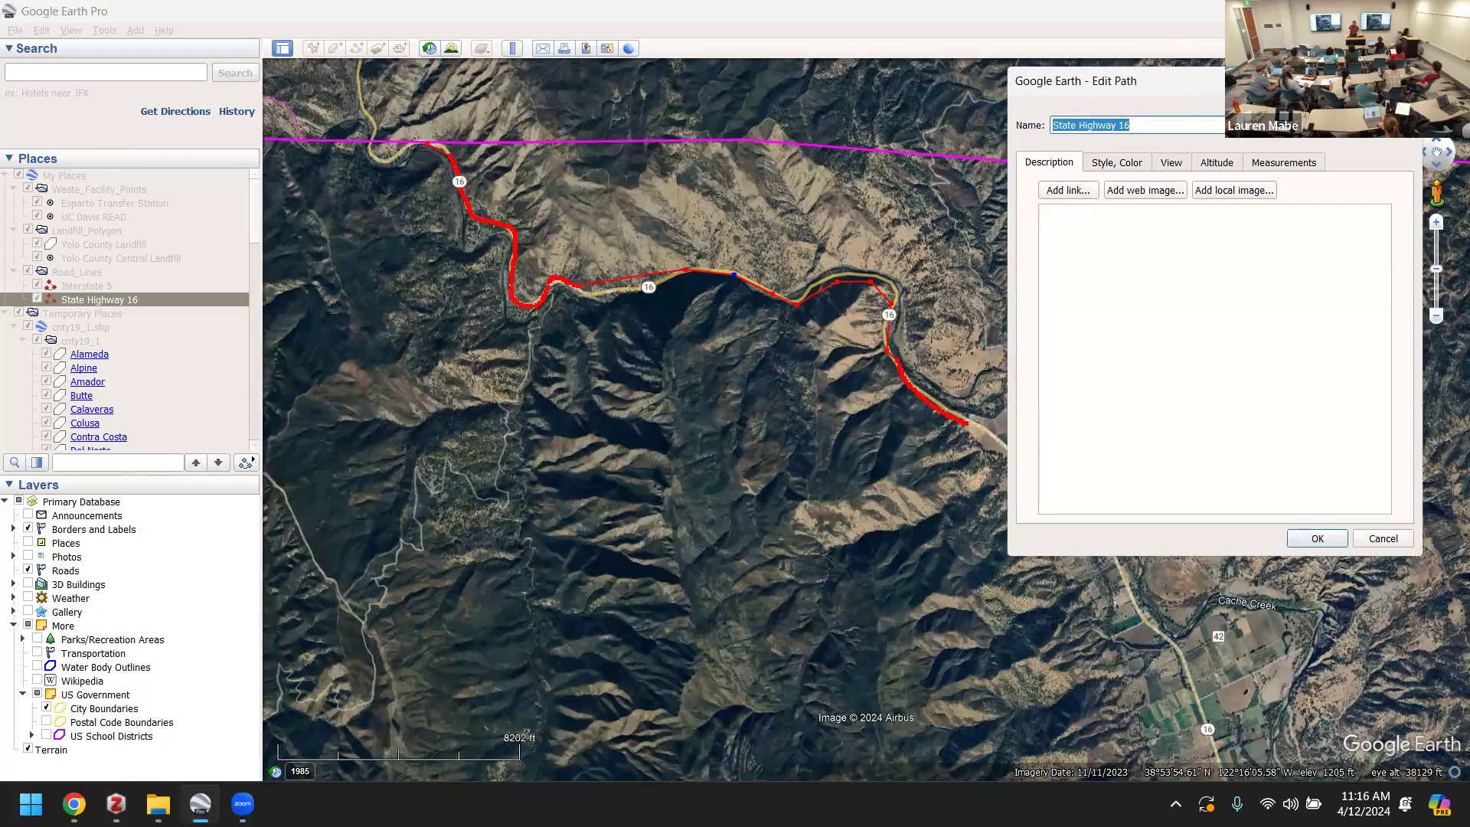
- Move the path dialog aside and fit State Highway 16's vertices to the road bends northwest of Rumsey
drag(1333, 98, 356, 264)
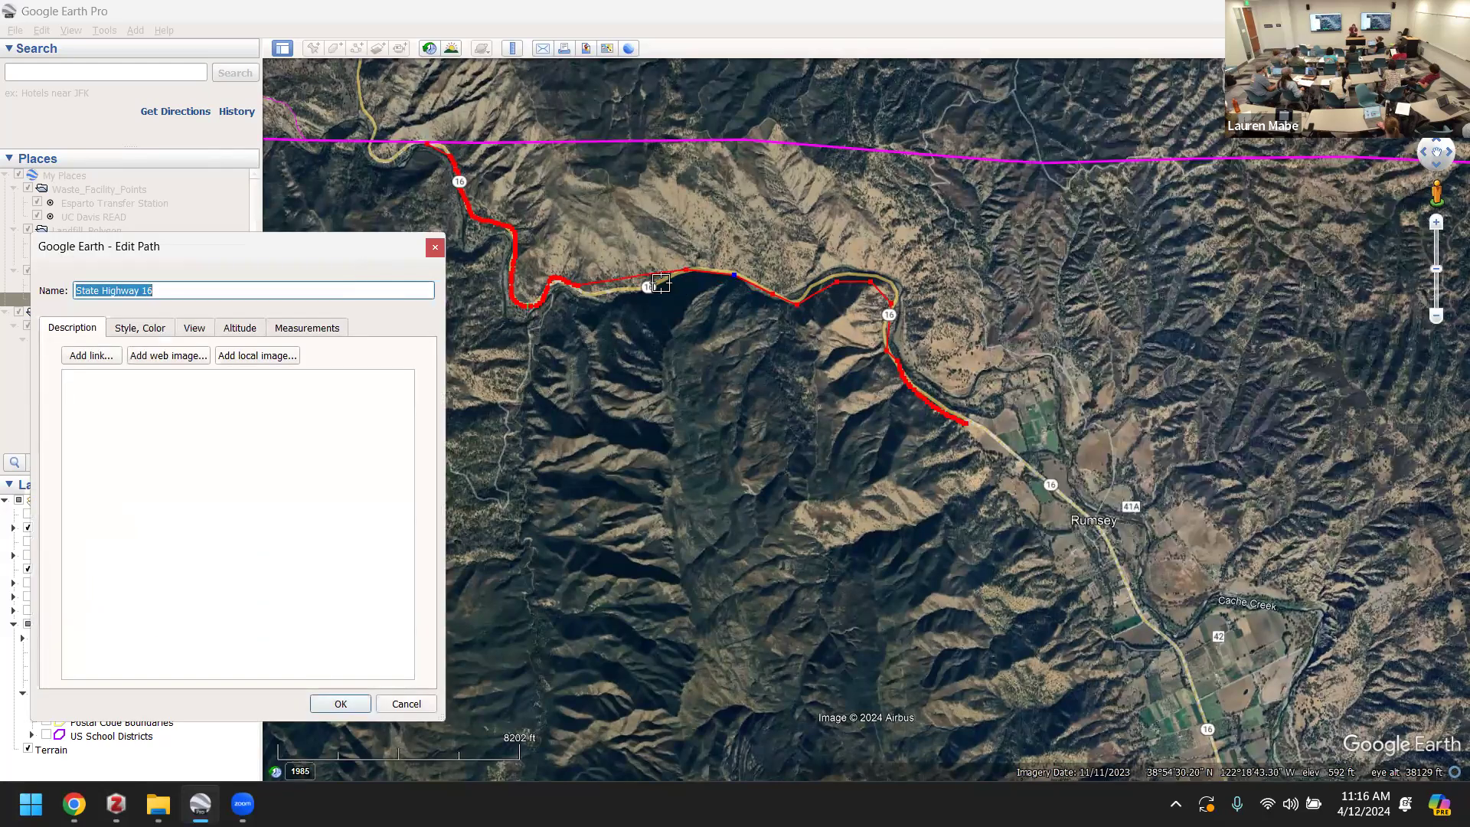
drag(580, 294, 632, 296)
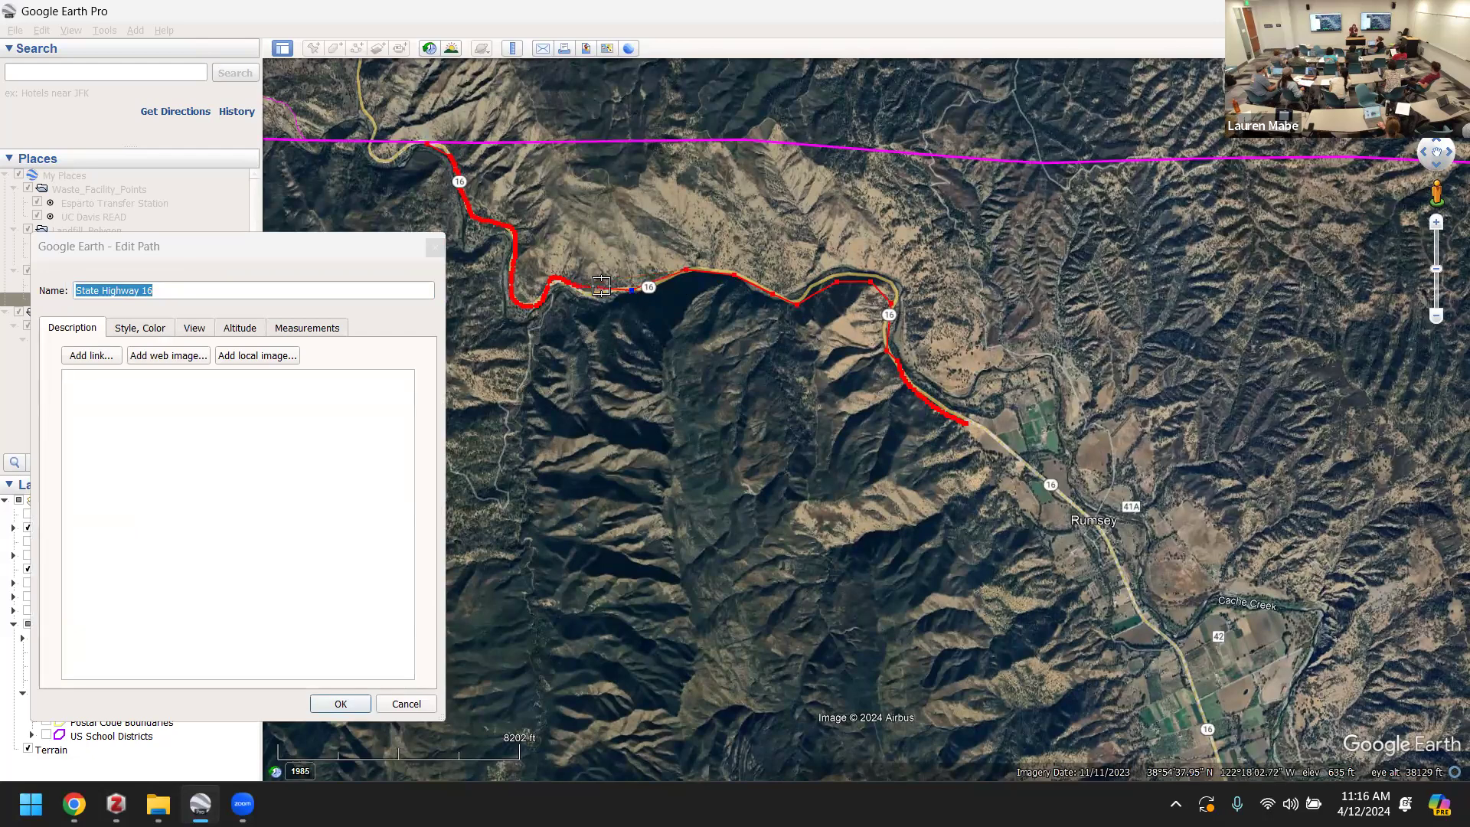
click(605, 289)
drag(604, 294, 594, 295)
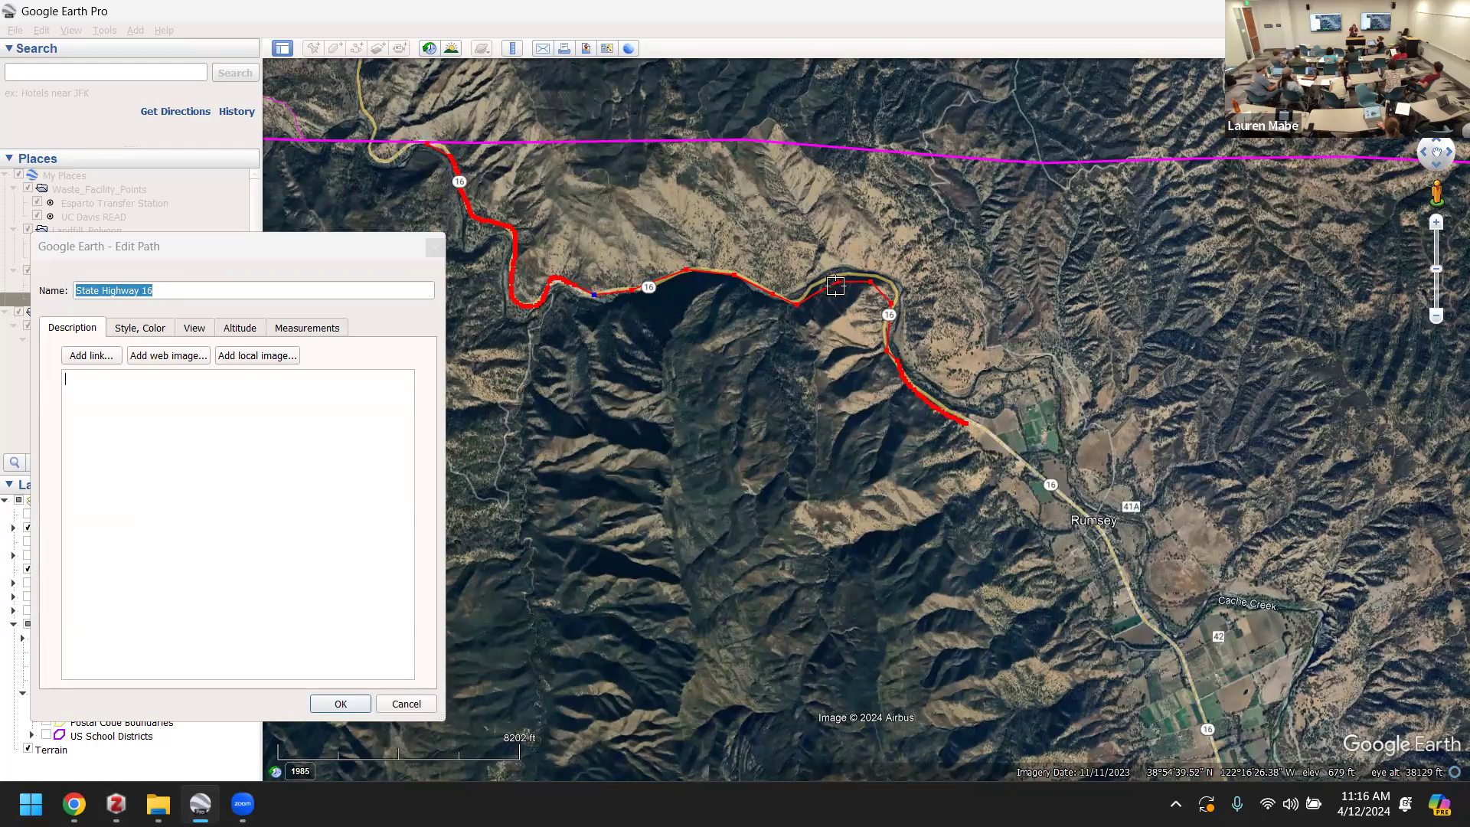
drag(837, 282, 895, 294)
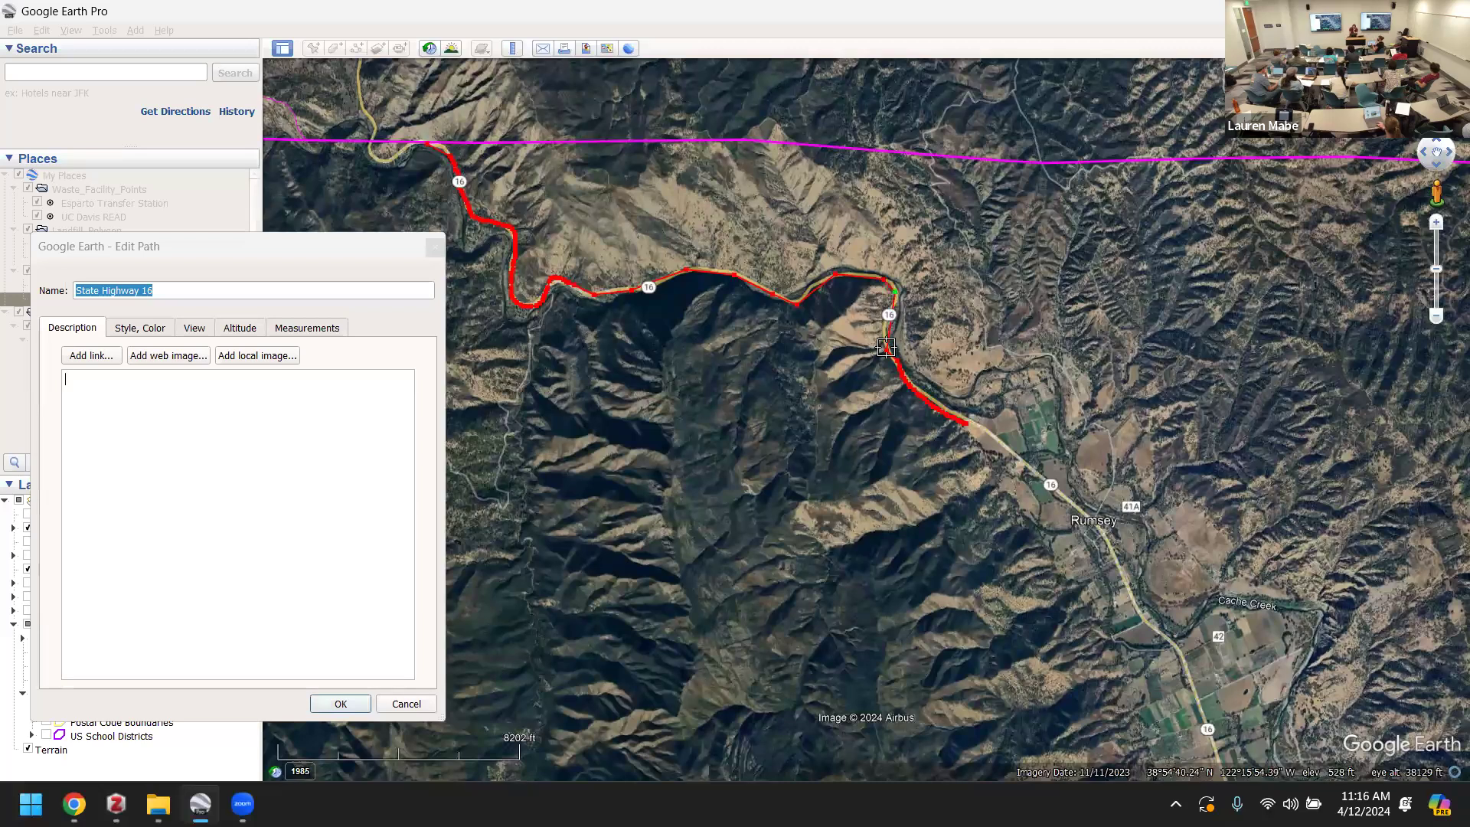
- Extend State Highway 16 with single points from its southeastern end through Rumsey to the bend near Cache Creek
click(966, 426)
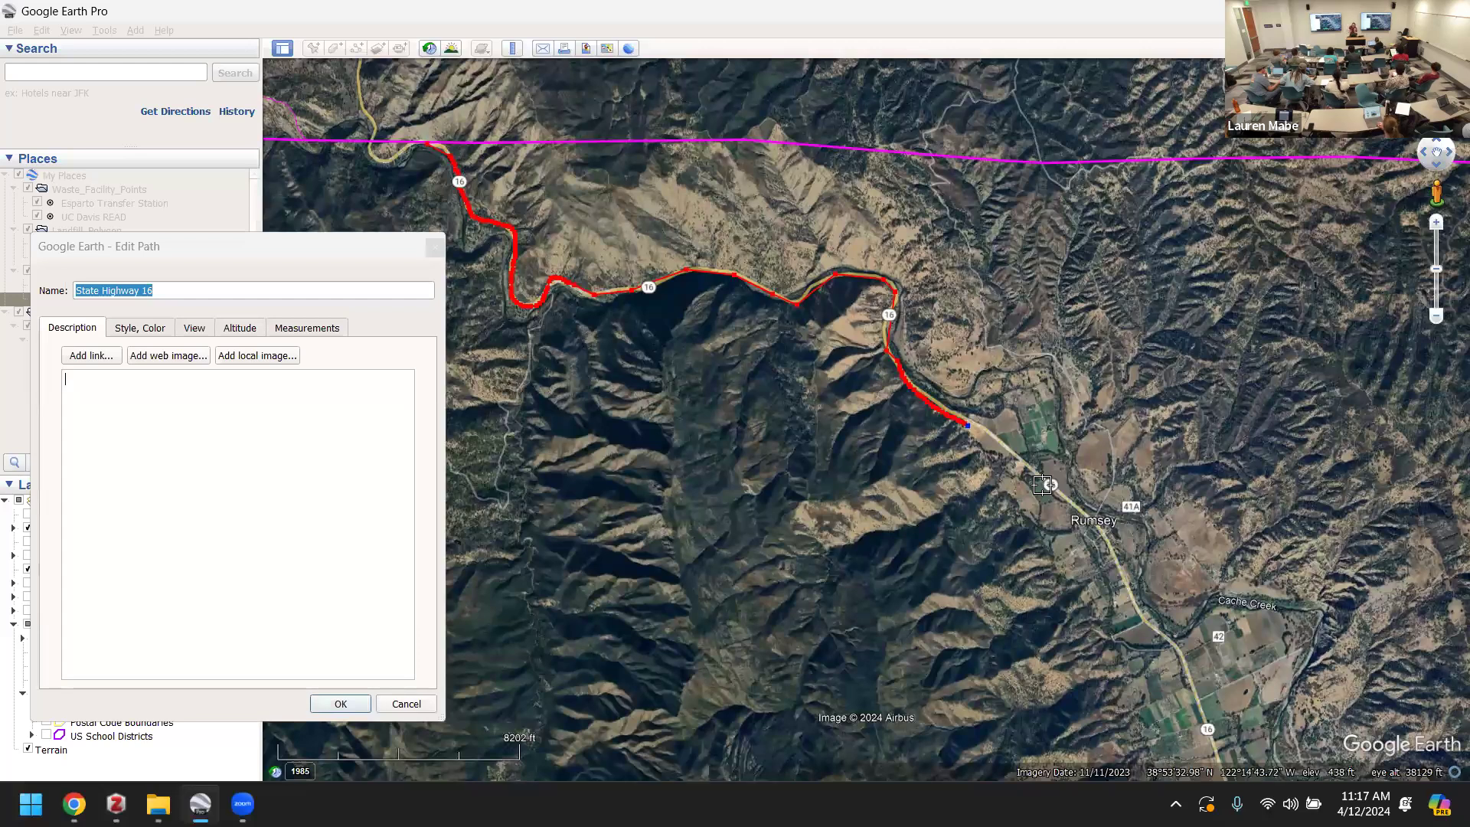
click(1141, 373)
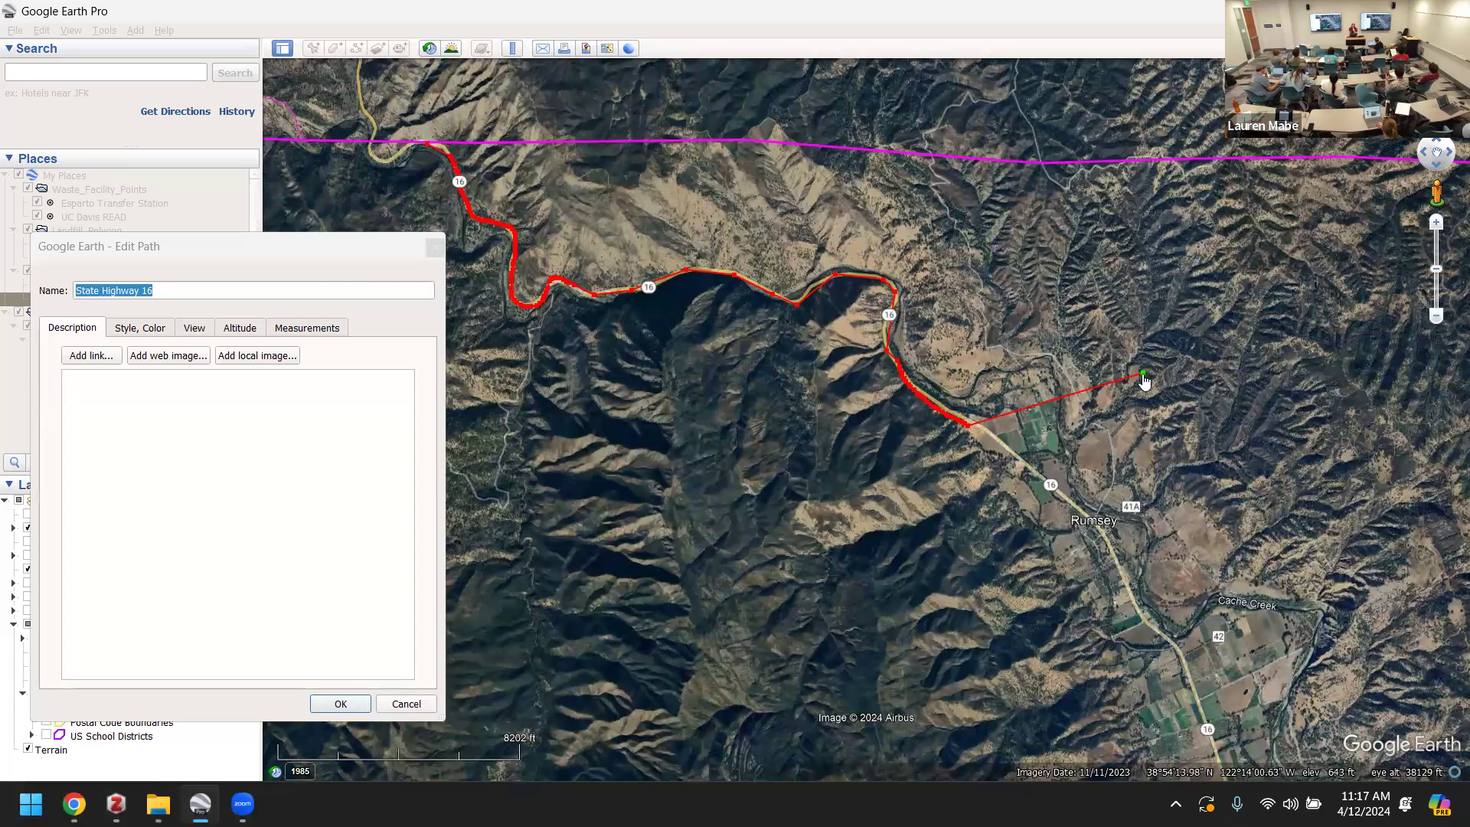
drag(1143, 378, 1100, 528)
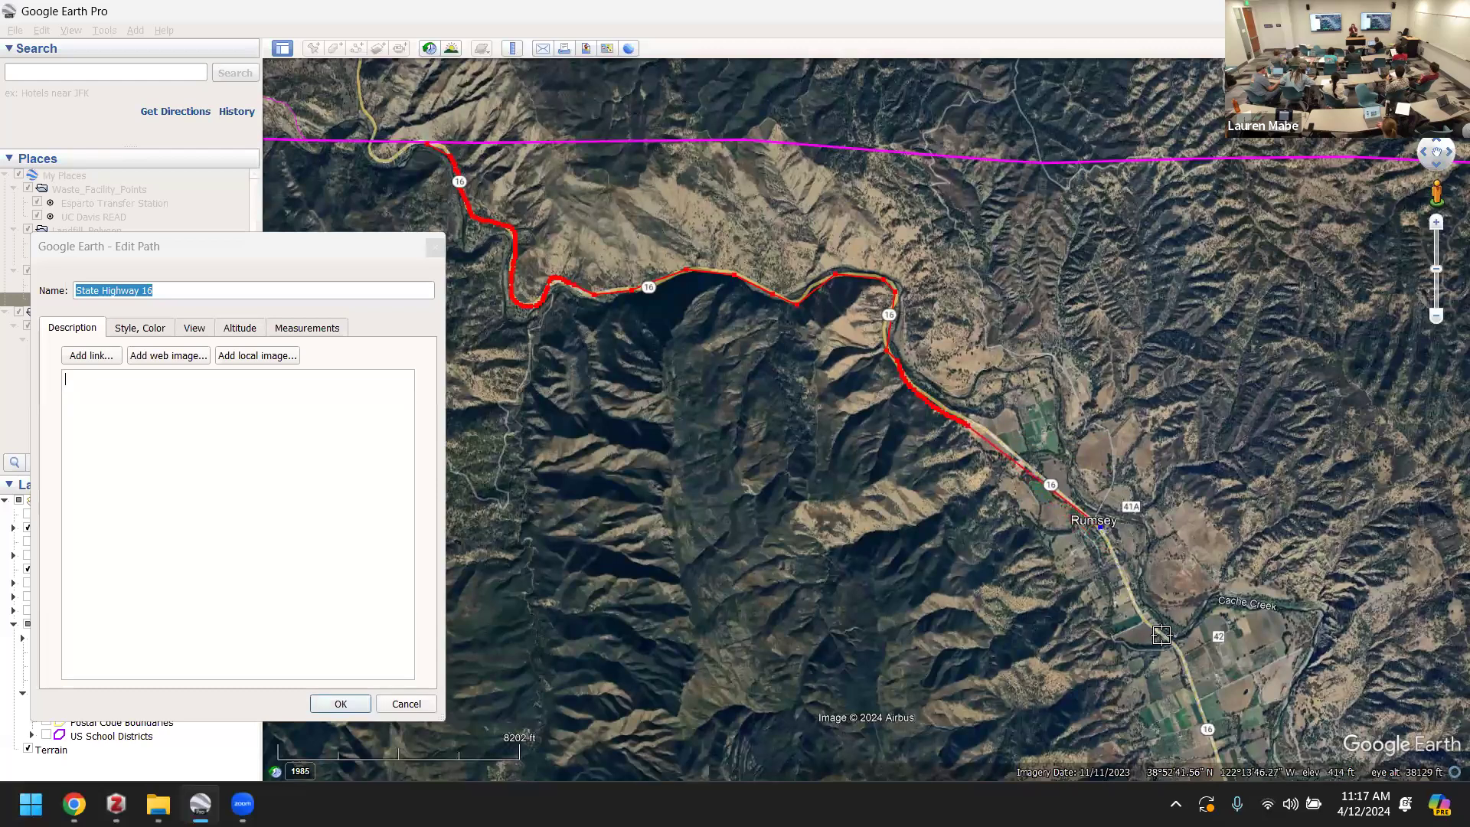
click(1141, 617)
click(1176, 645)
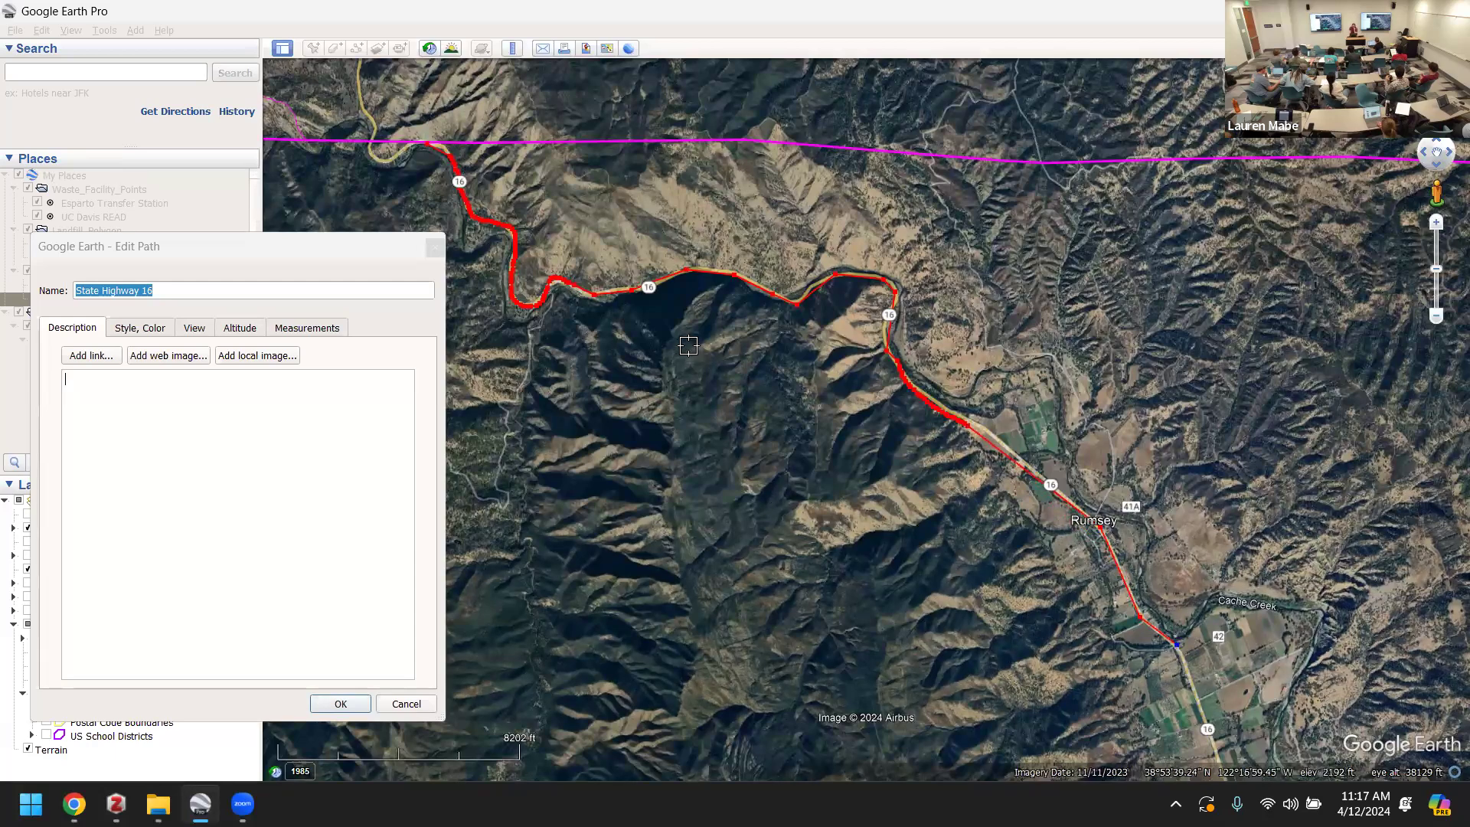
- Insert an extra vertex in the middle of the State Highway 16 path northwest of Rumsey and move it onto the road
click(685, 271)
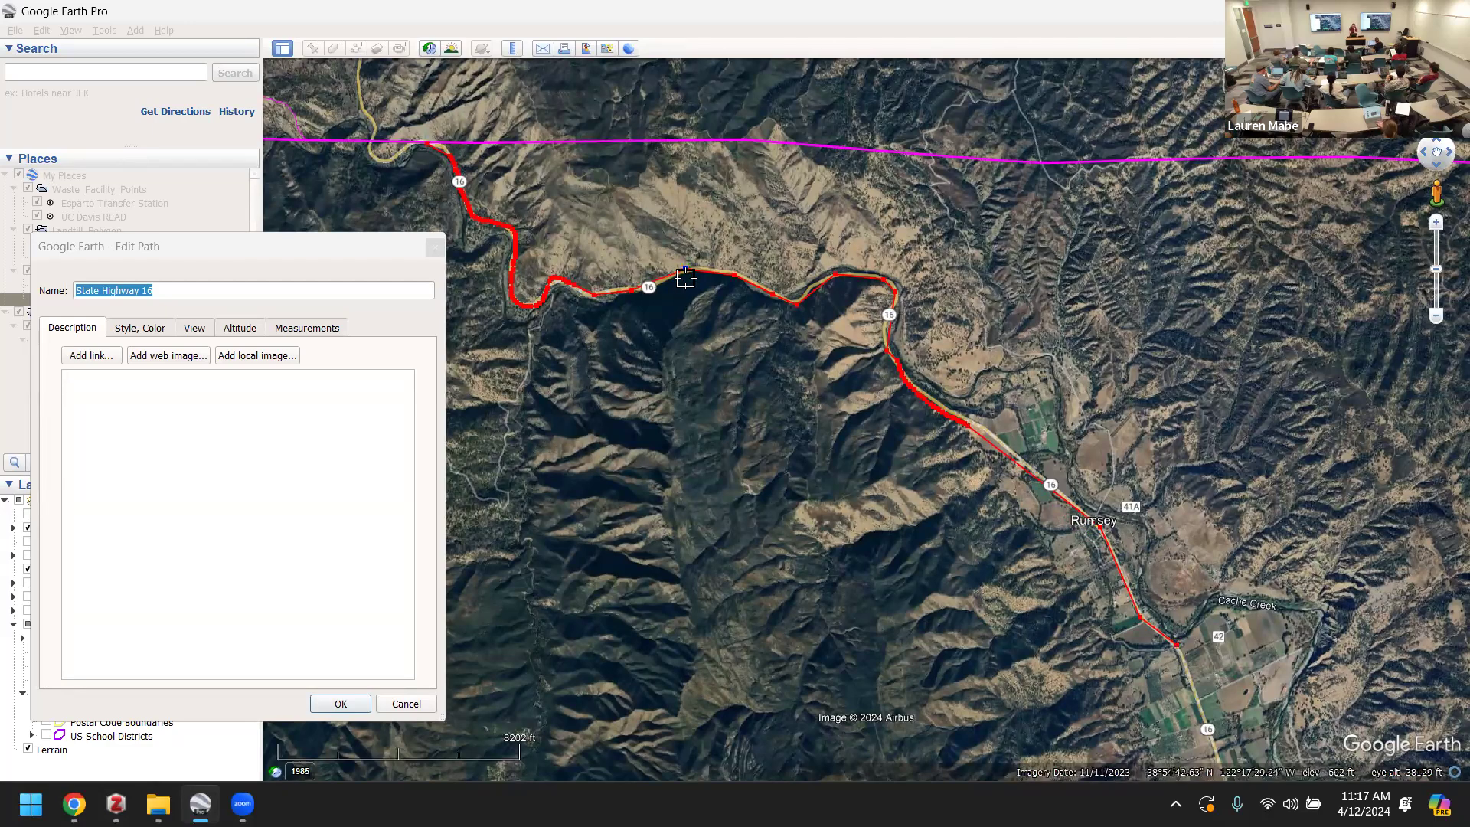
click(725, 416)
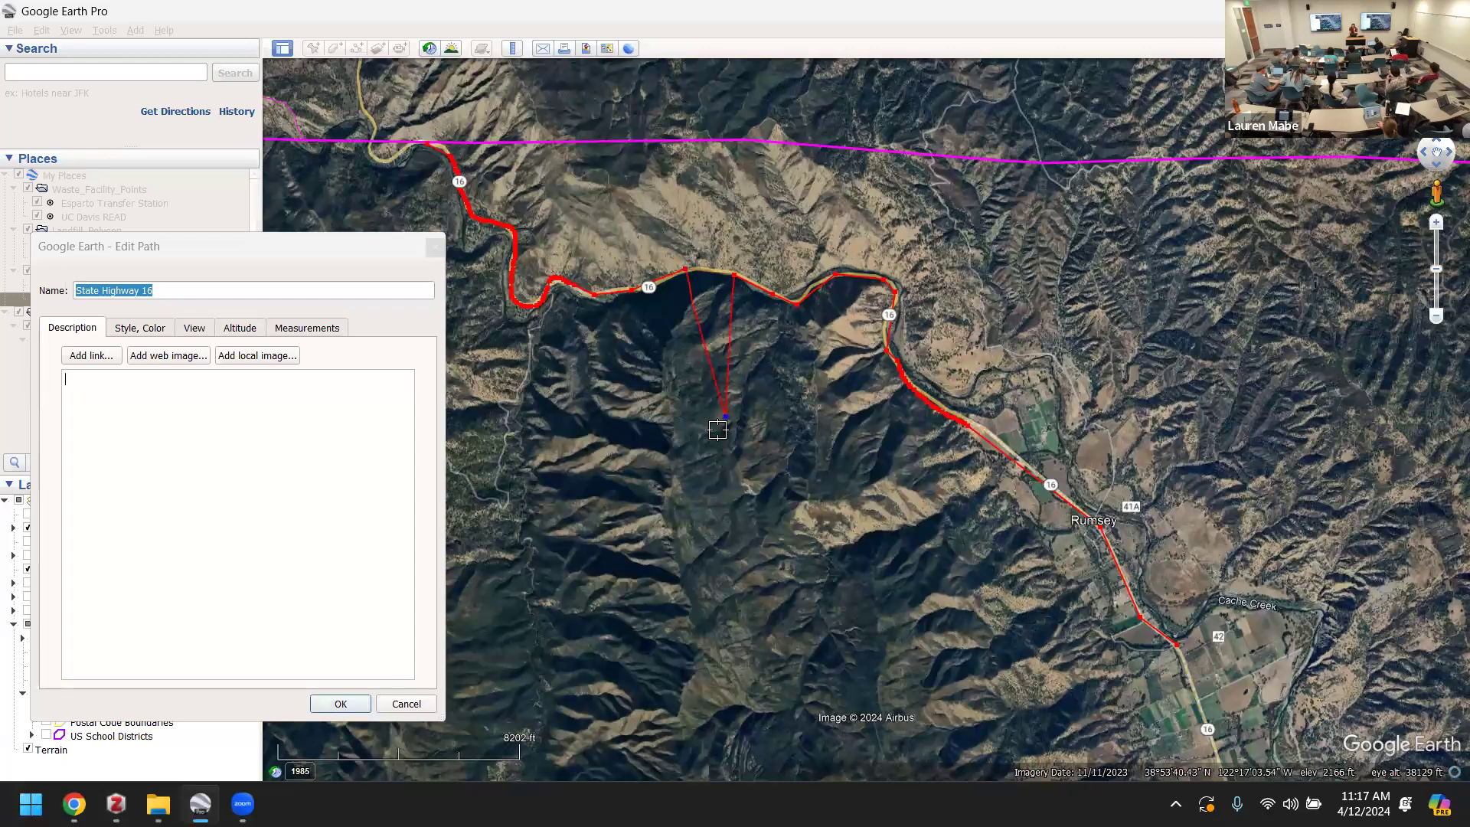
drag(725, 418, 709, 275)
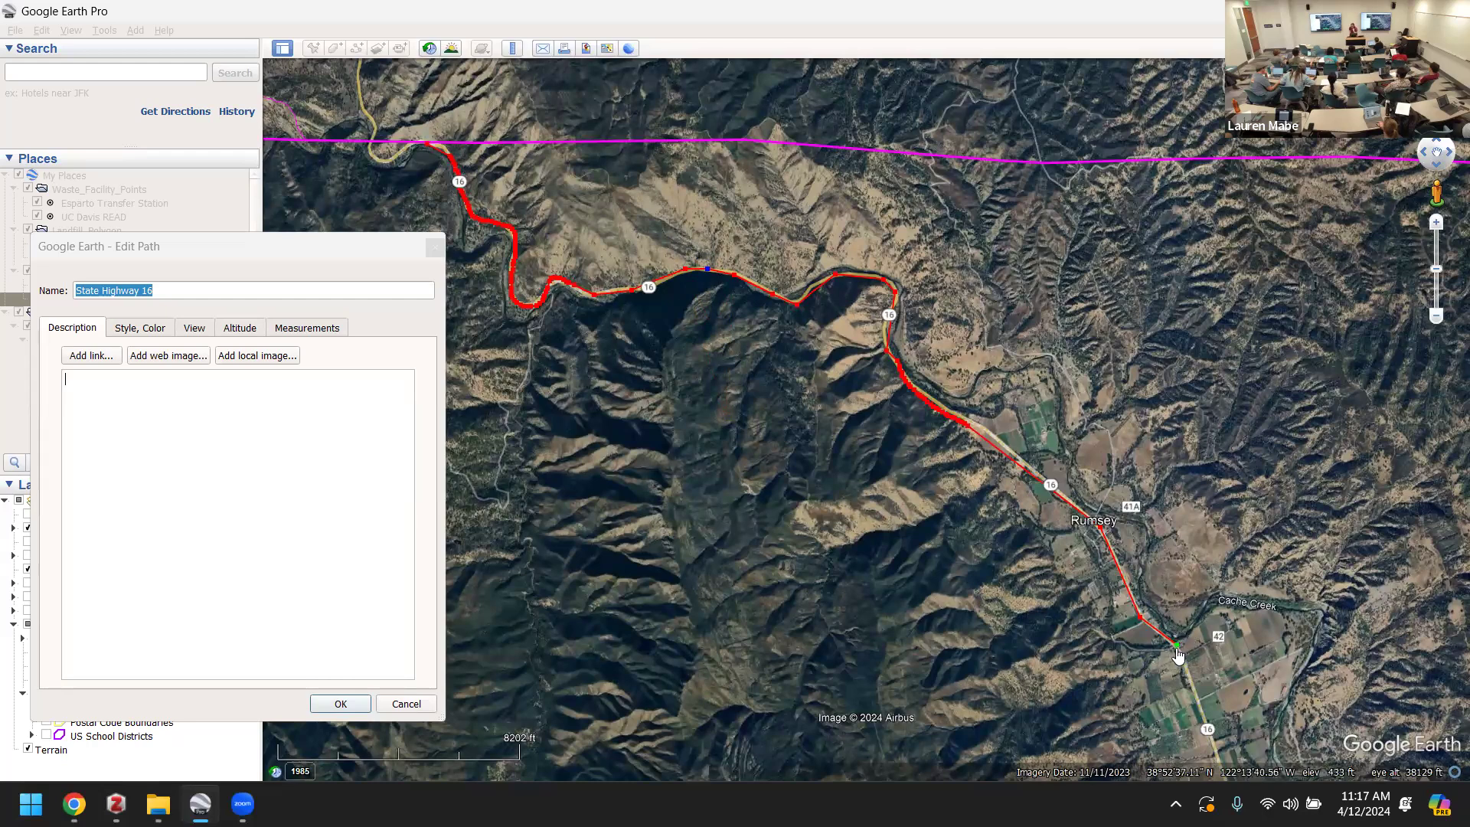
- Continue the State Highway 16 path southeast from its last point past Guinda to where the road turns south
scroll(1177, 655, down, 5)
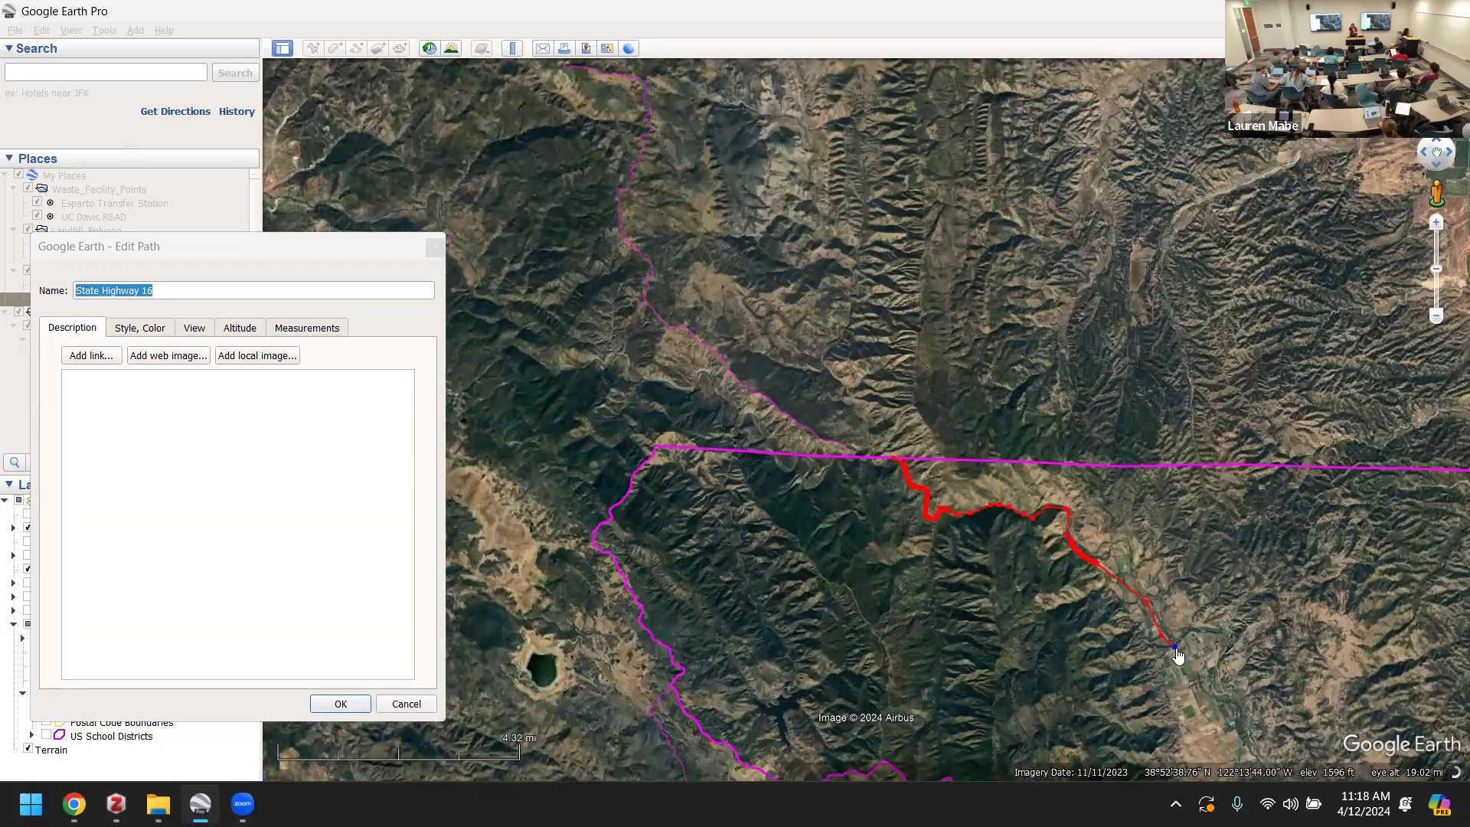
key(Right)
key(Down)
key(Down)
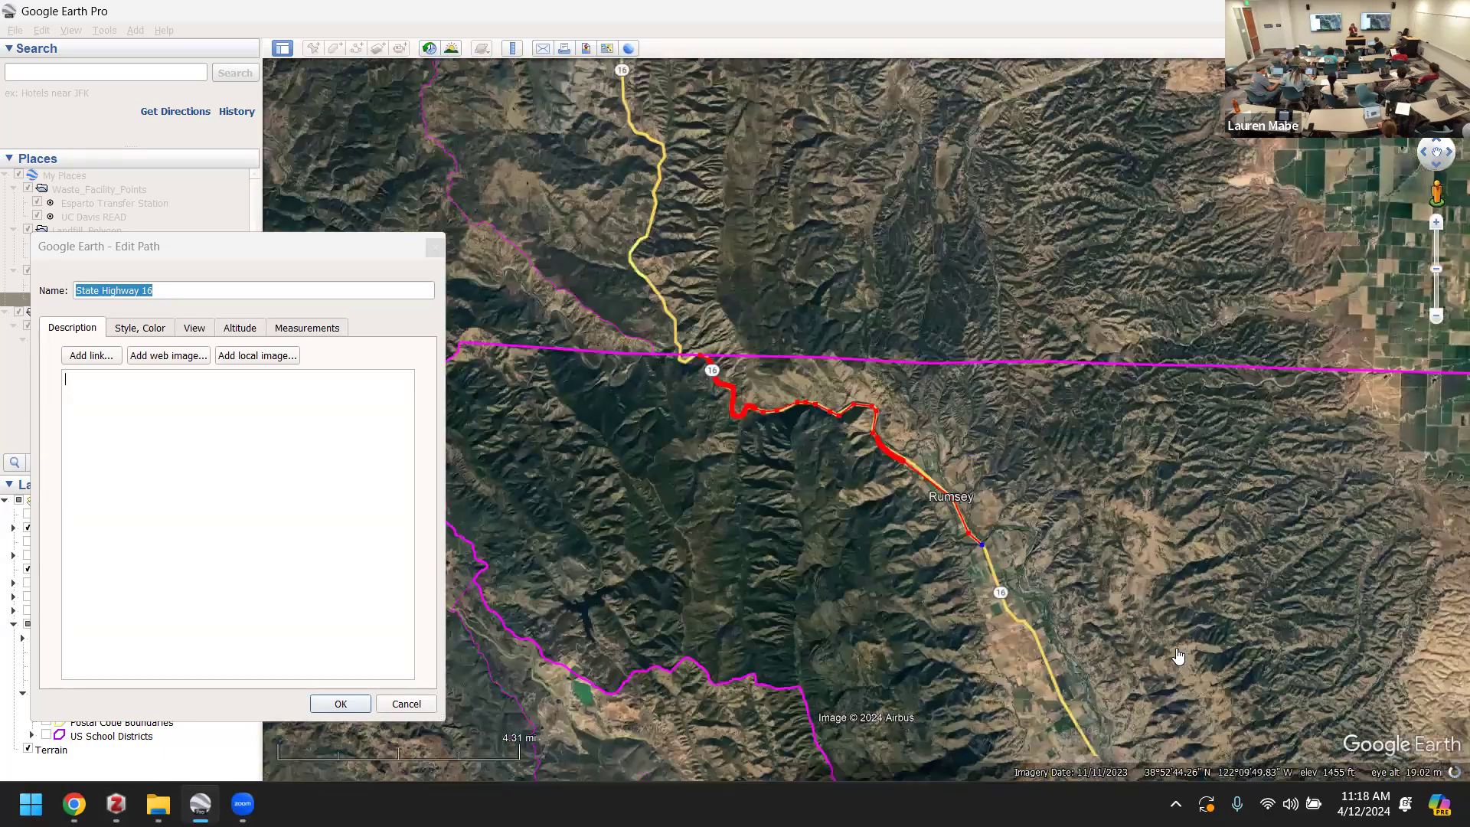
key(Down)
key(Right)
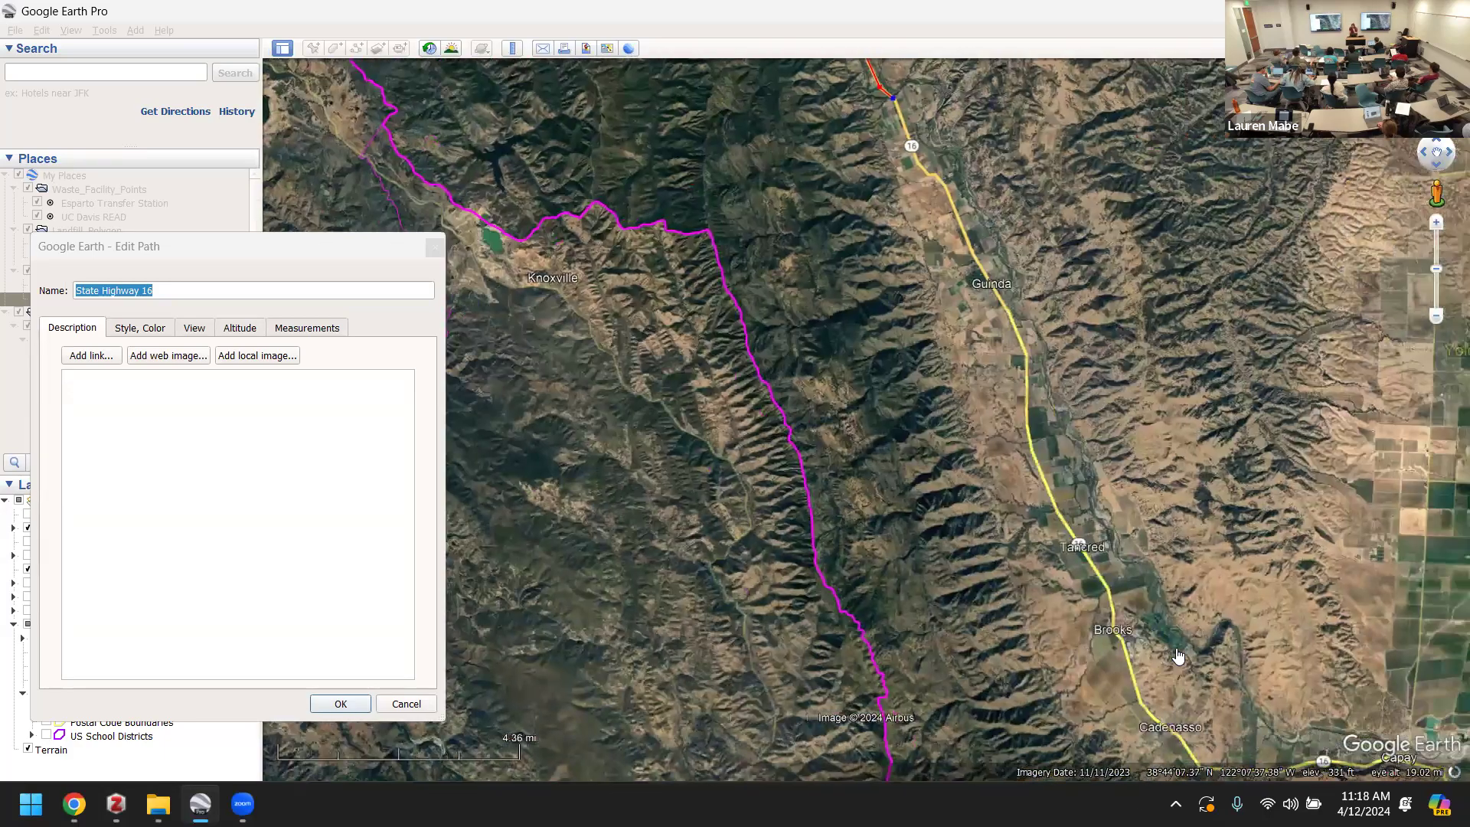
key(Right)
click(884, 177)
click(980, 353)
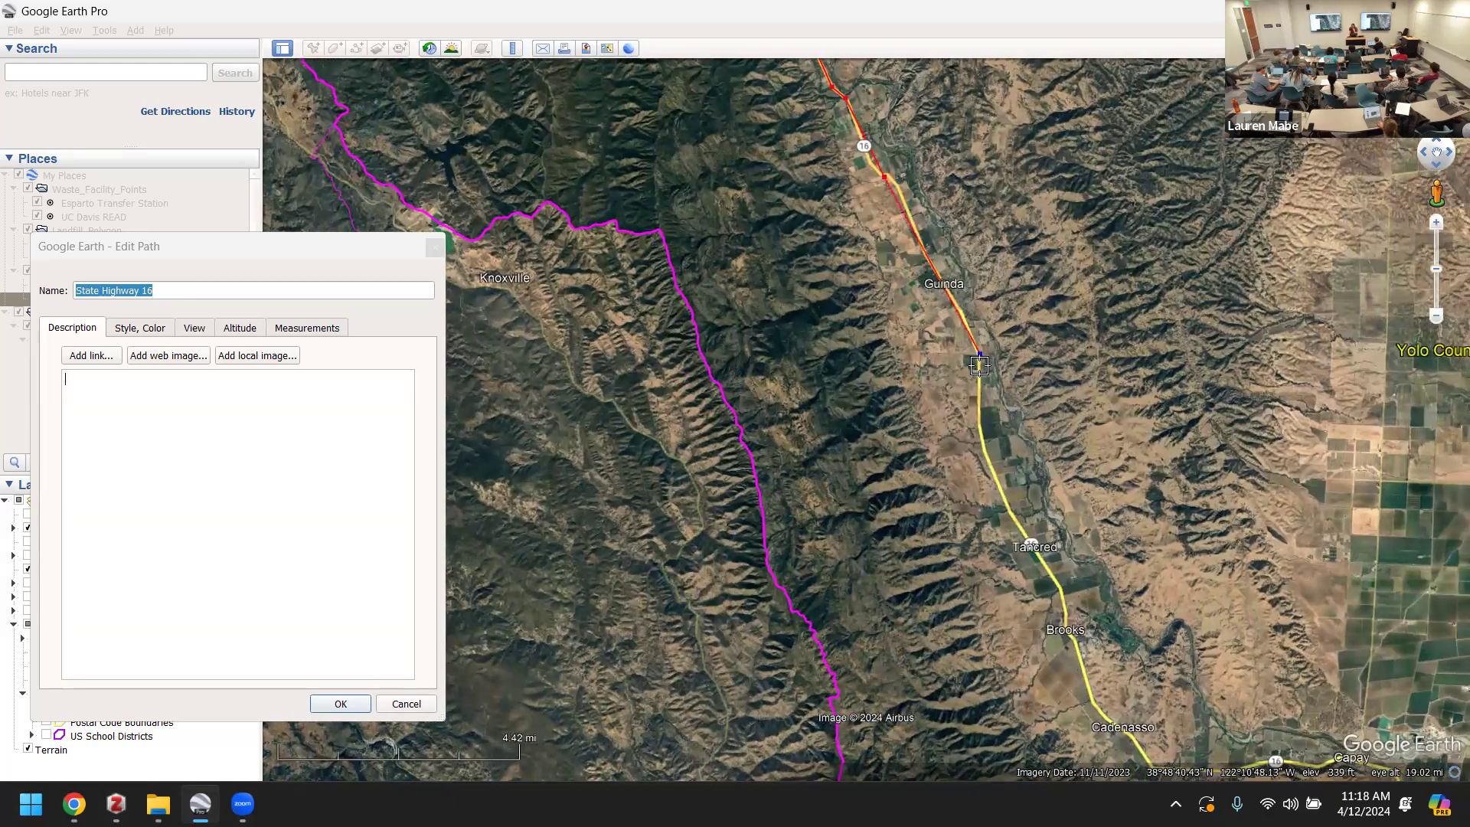
- Extend State Highway 16 south through Tancred and Brooks to the road's eastward turn just south of Cadenasso
click(982, 443)
click(1060, 581)
click(1087, 676)
key(Down)
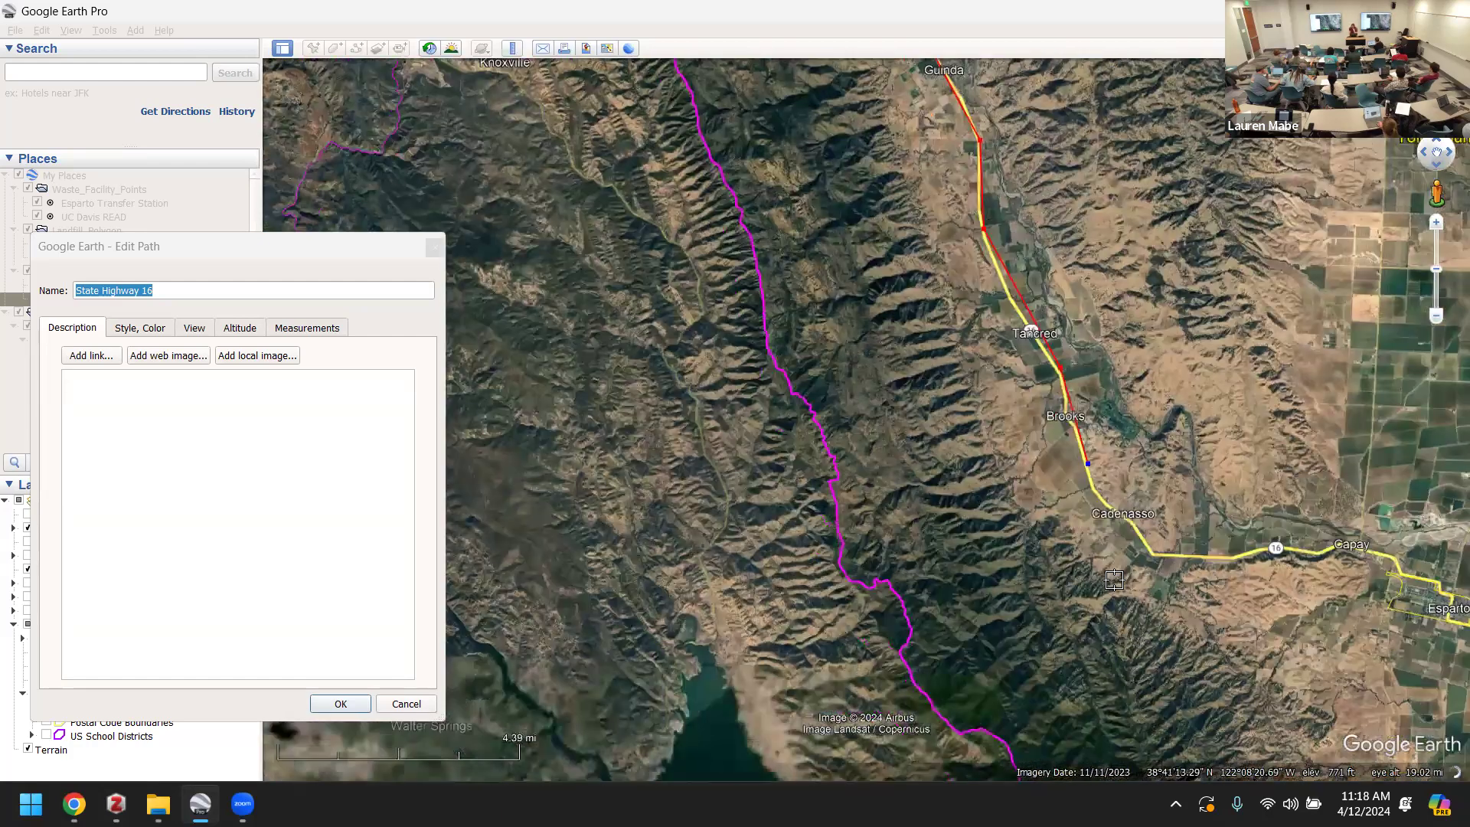
click(1152, 557)
- Trace State Highway 16 eastward past Capay and around Esparto, ending on the straight stretch east of town
key(Right)
key(Right)
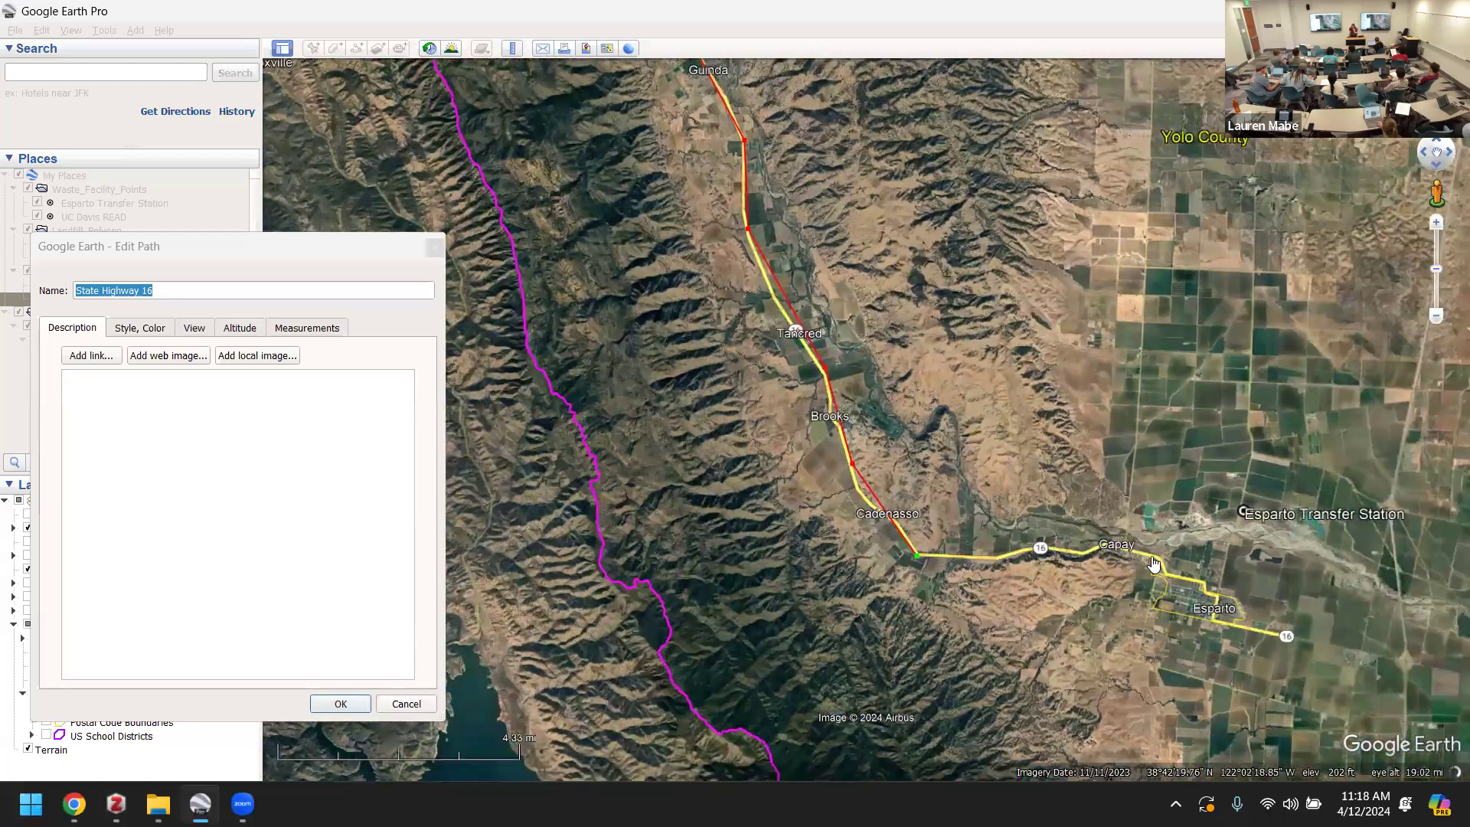
click(1033, 547)
click(1133, 586)
click(1143, 620)
click(1360, 667)
- Finish tracing State Highway 16 east through Monument Hills to its junction with Interstate 5 at Woodland
key(Down)
scroll(1362, 675, down, 3)
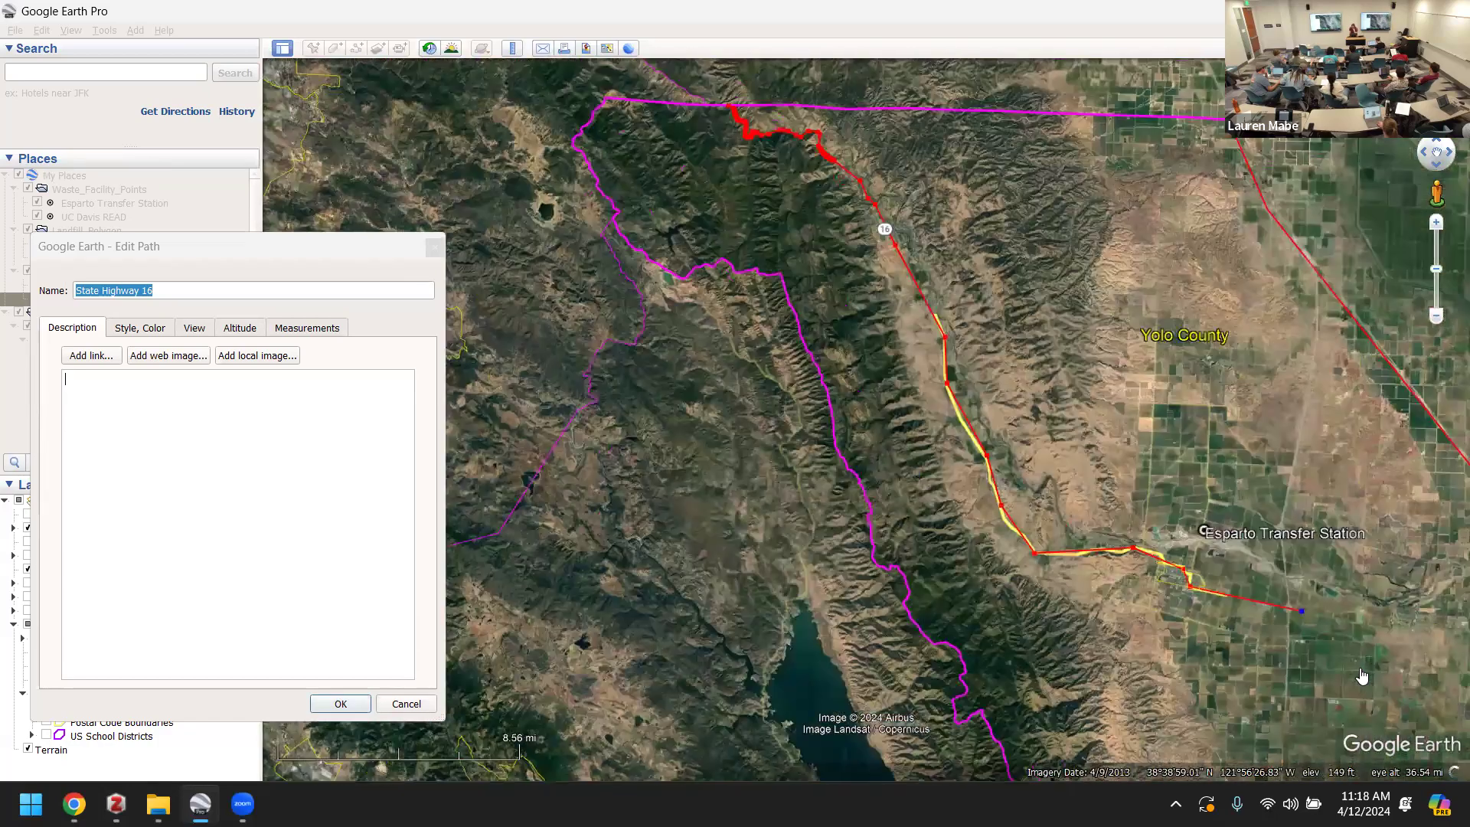
drag(1362, 675, 914, 643)
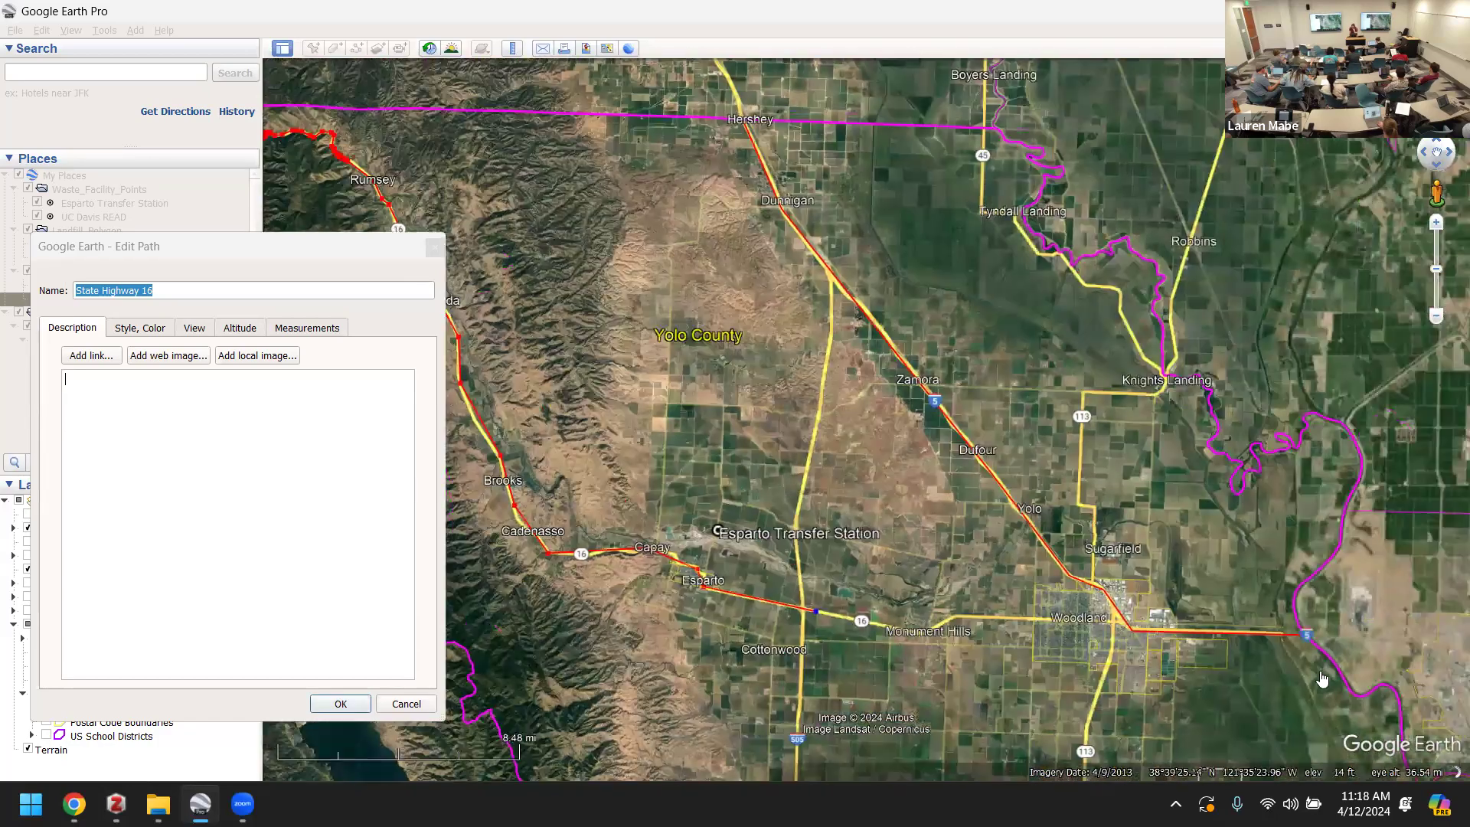
click(915, 636)
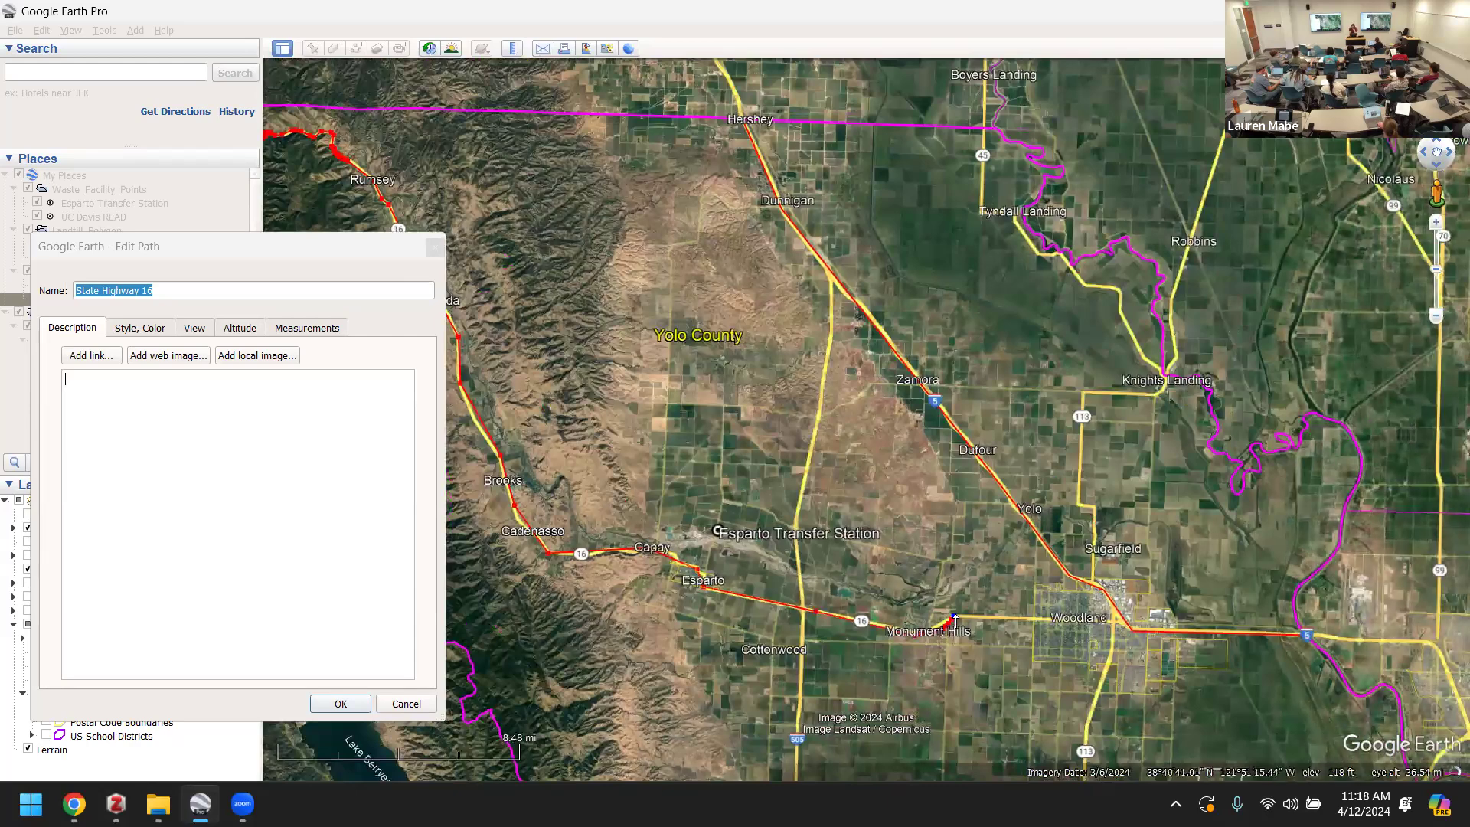
click(955, 615)
click(1127, 630)
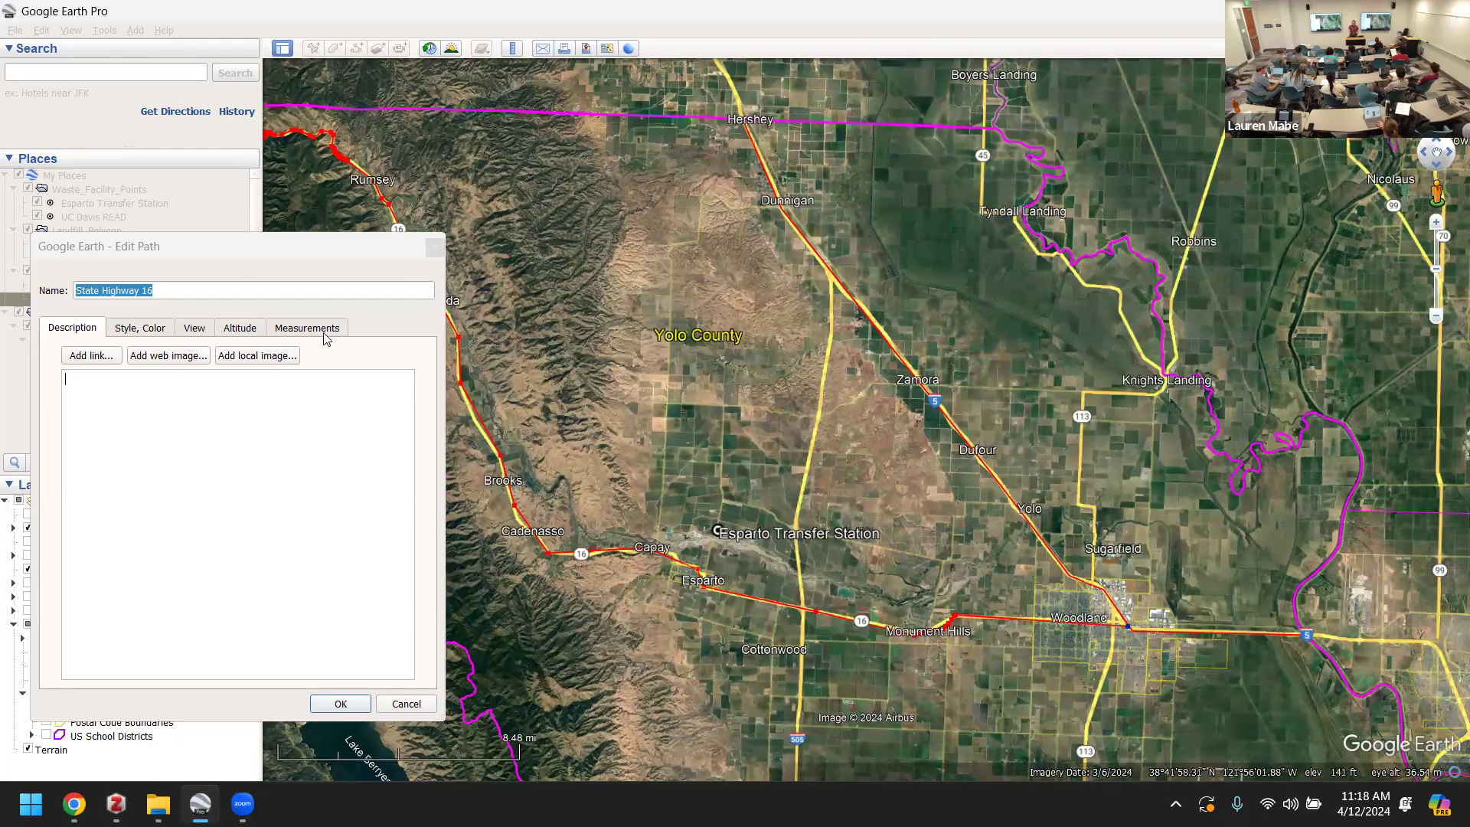
- Save the State Highway 16 path and hide the Roads layer
click(215, 260)
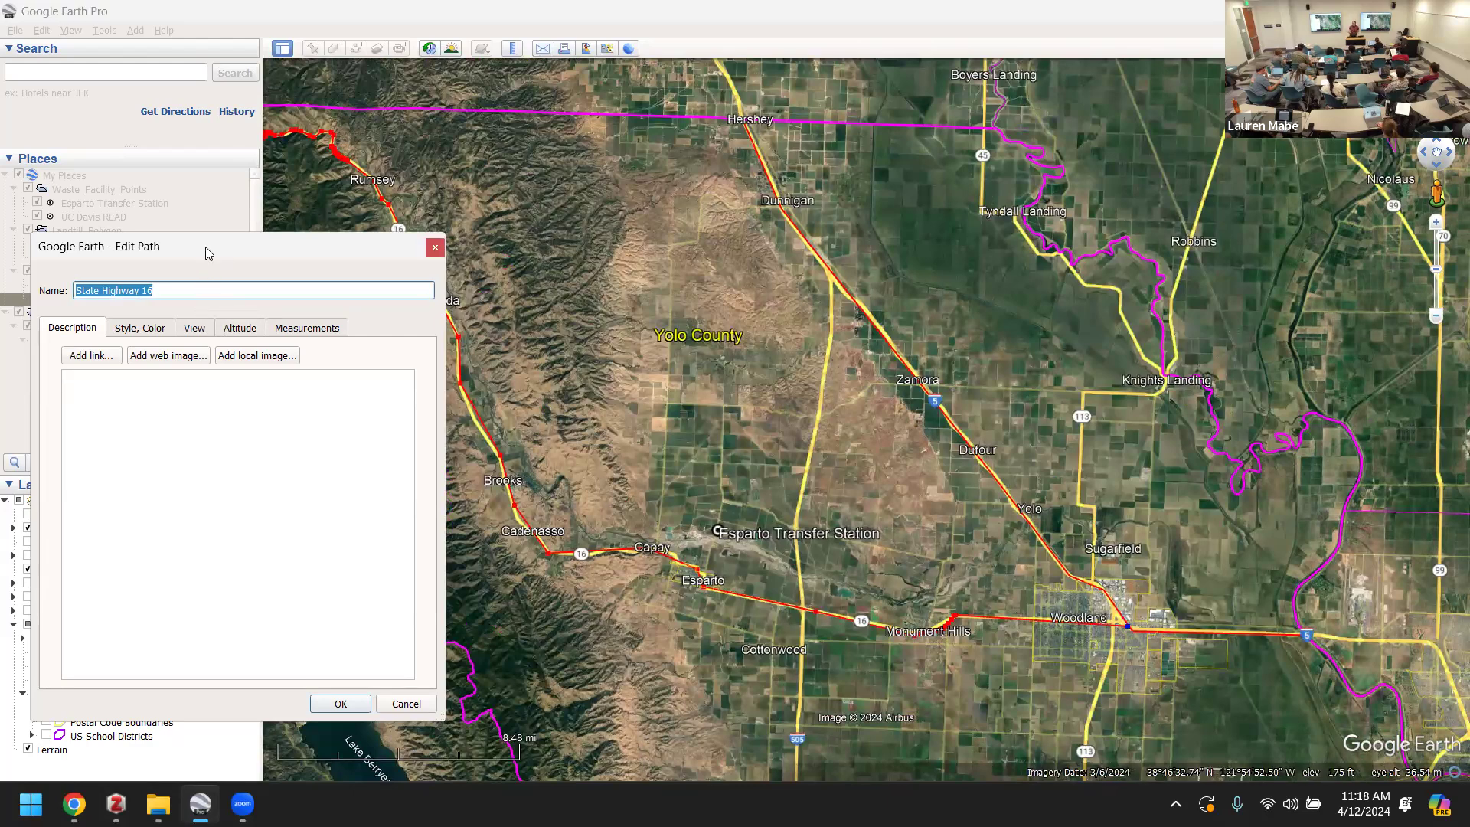
click(357, 699)
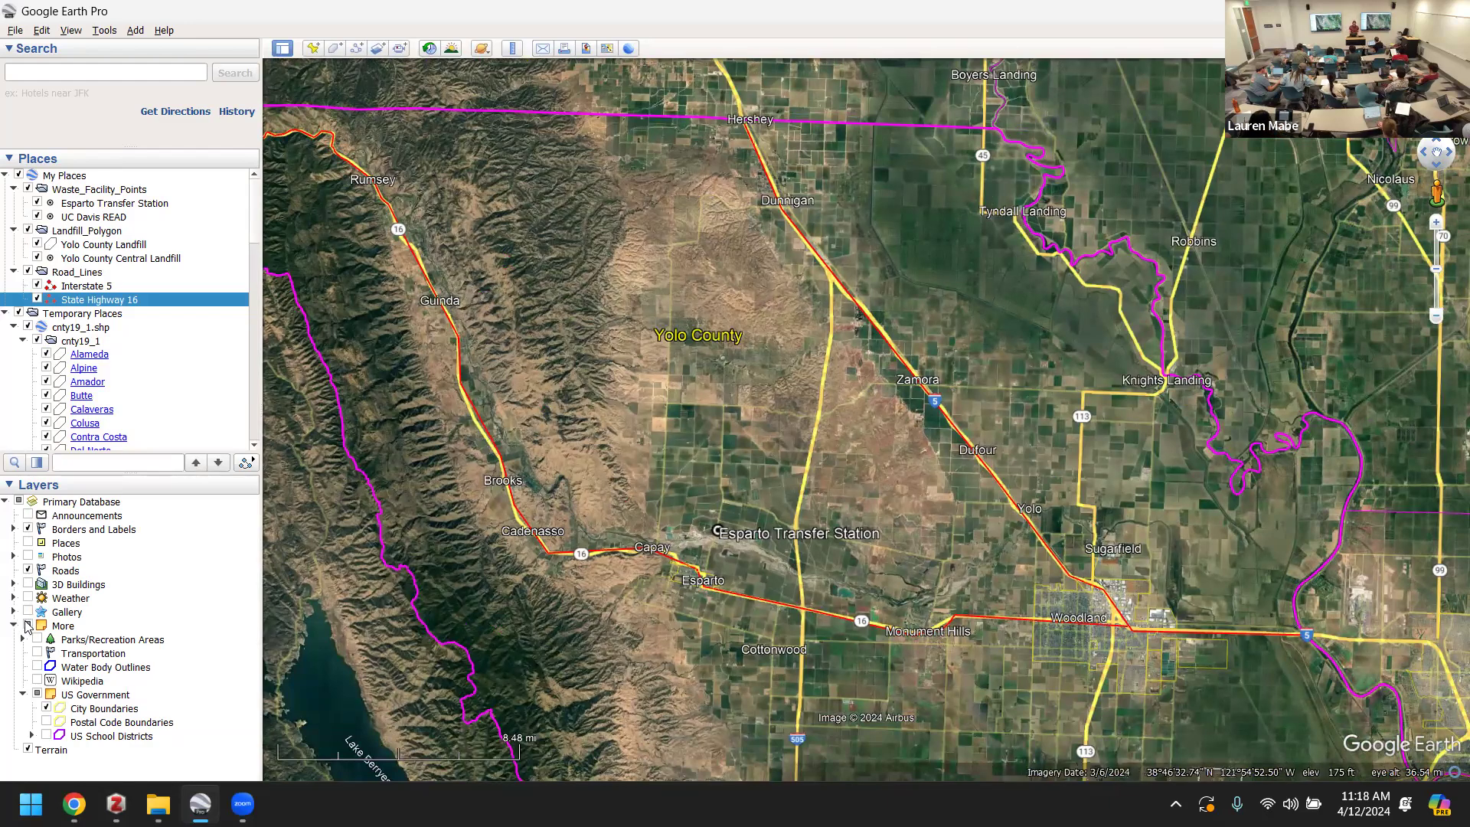
click(27, 571)
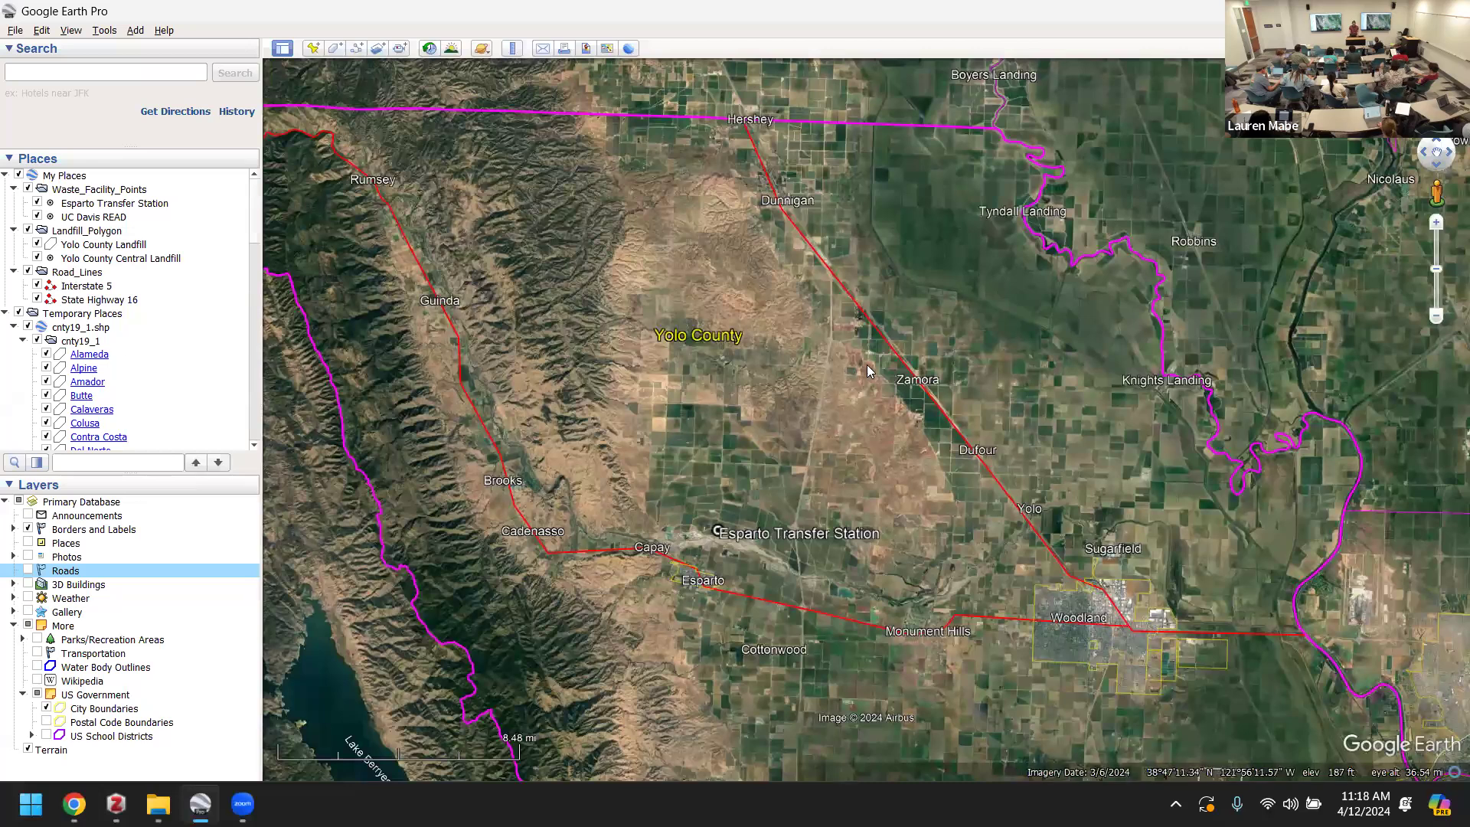
- Set the line color of the whole Road_Lines folder to yellow (#ffff00) and save the folder
click(77, 272)
right_click(74, 273)
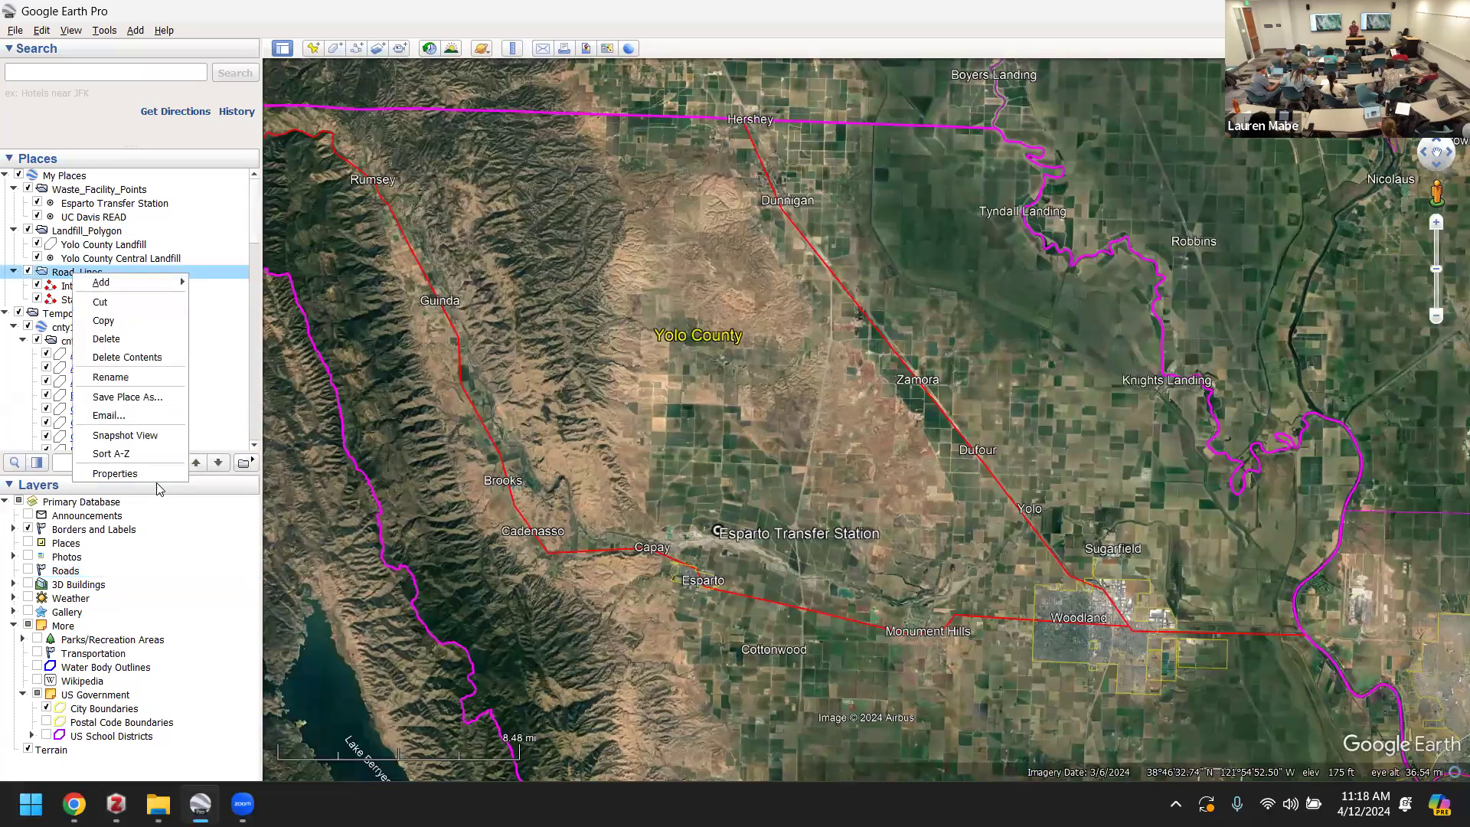
click(151, 471)
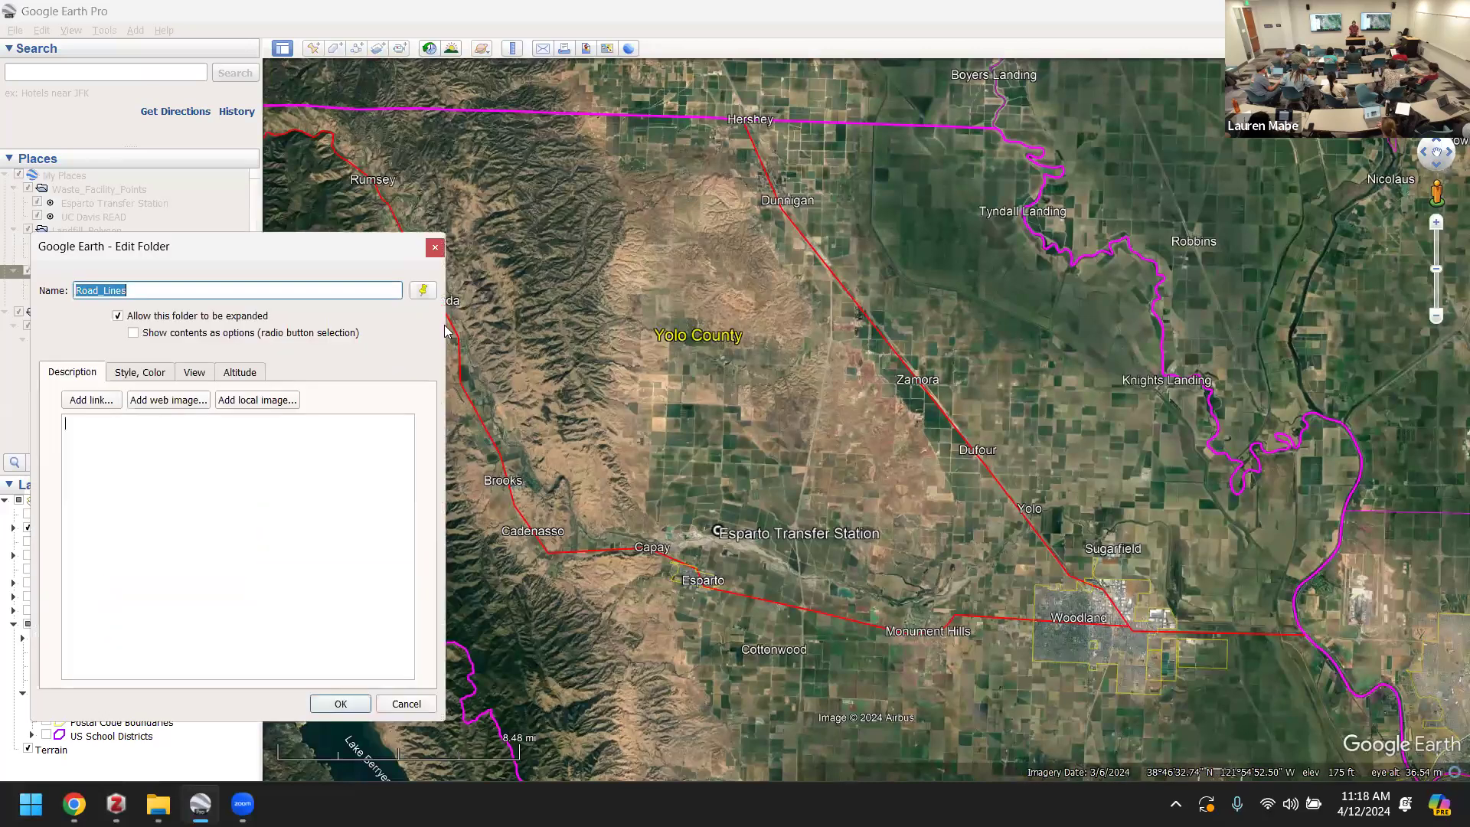
click(141, 373)
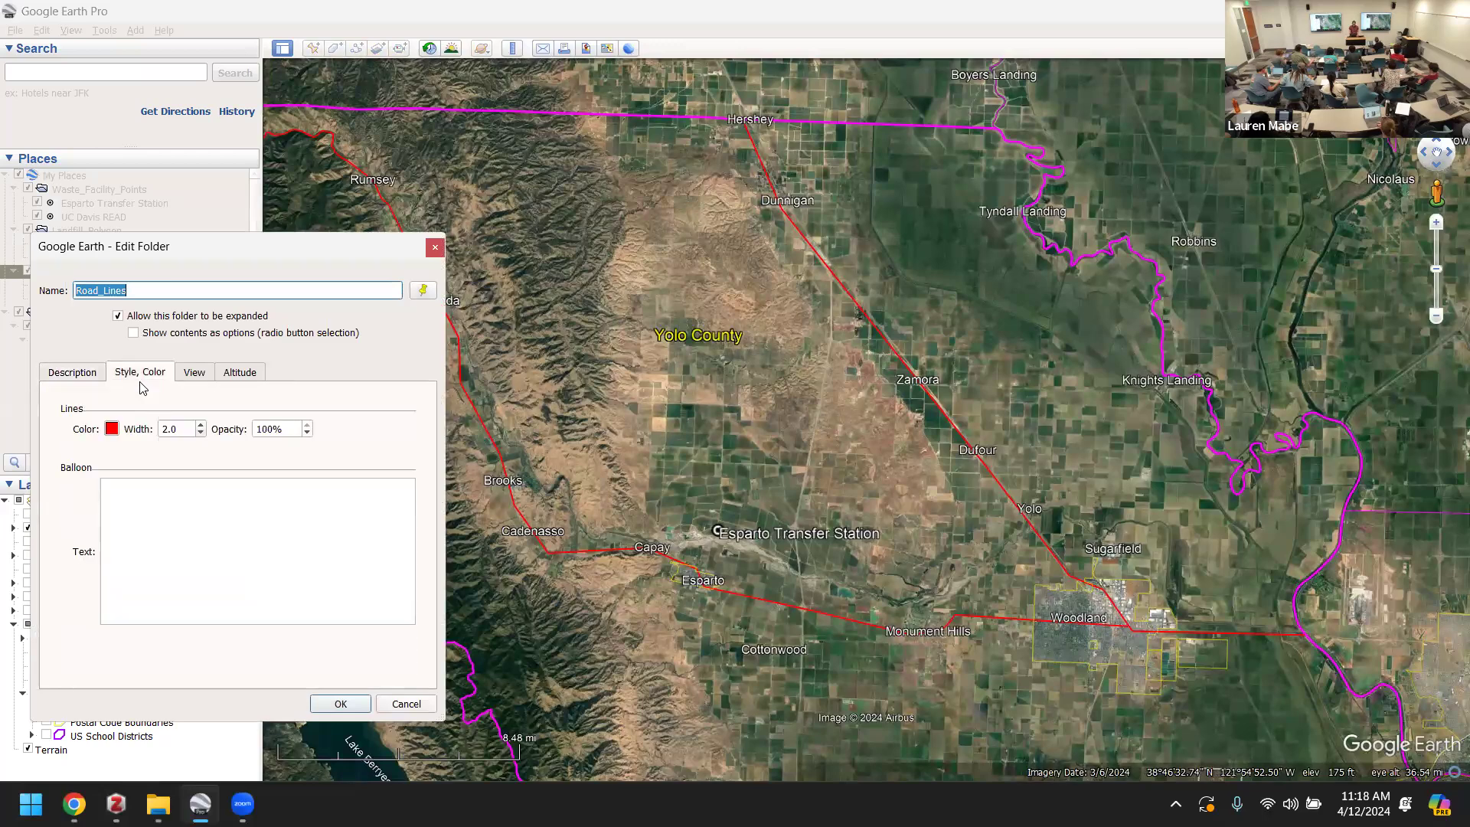
click(111, 429)
click(204, 412)
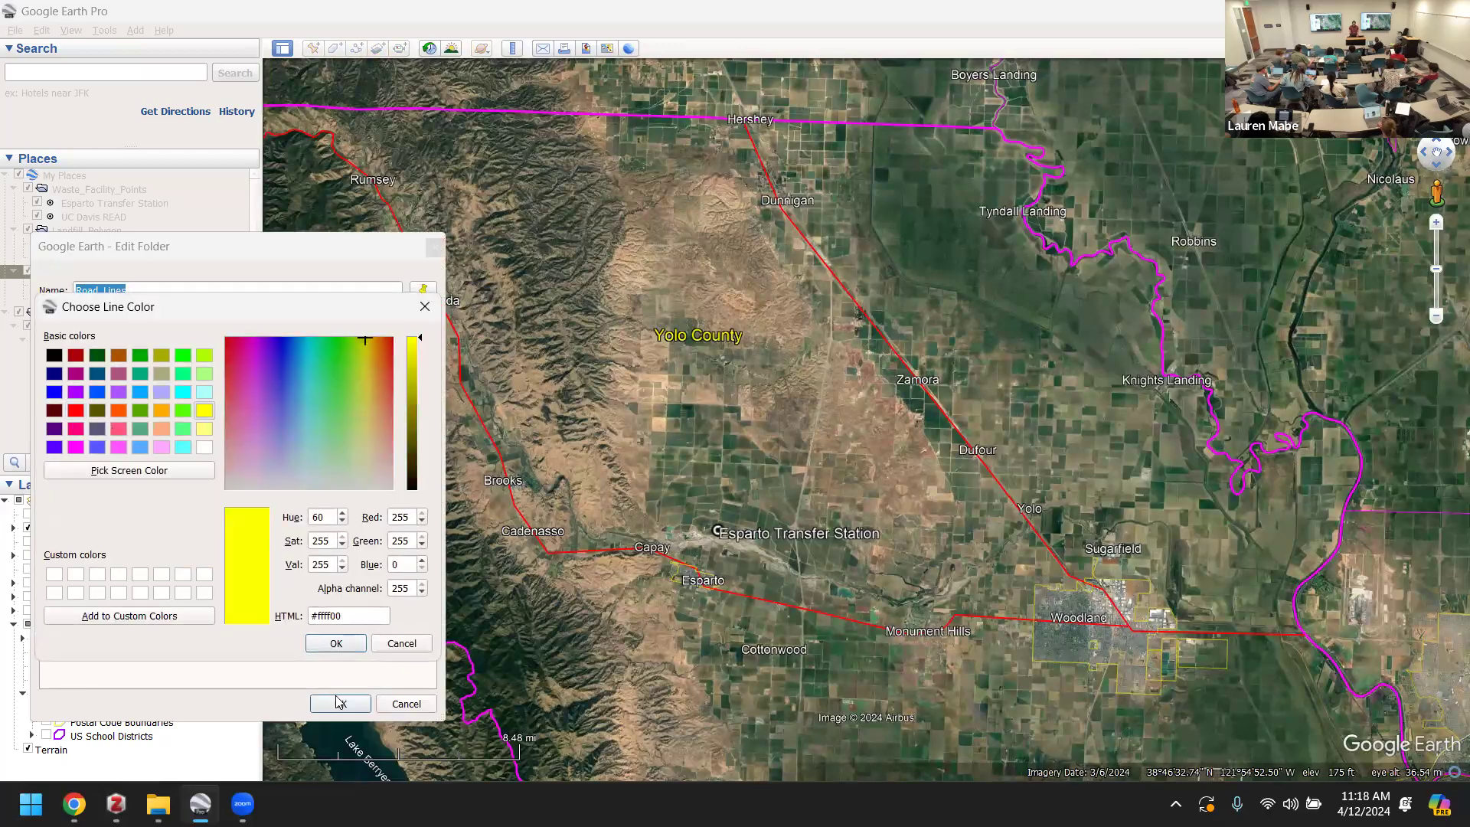
click(337, 645)
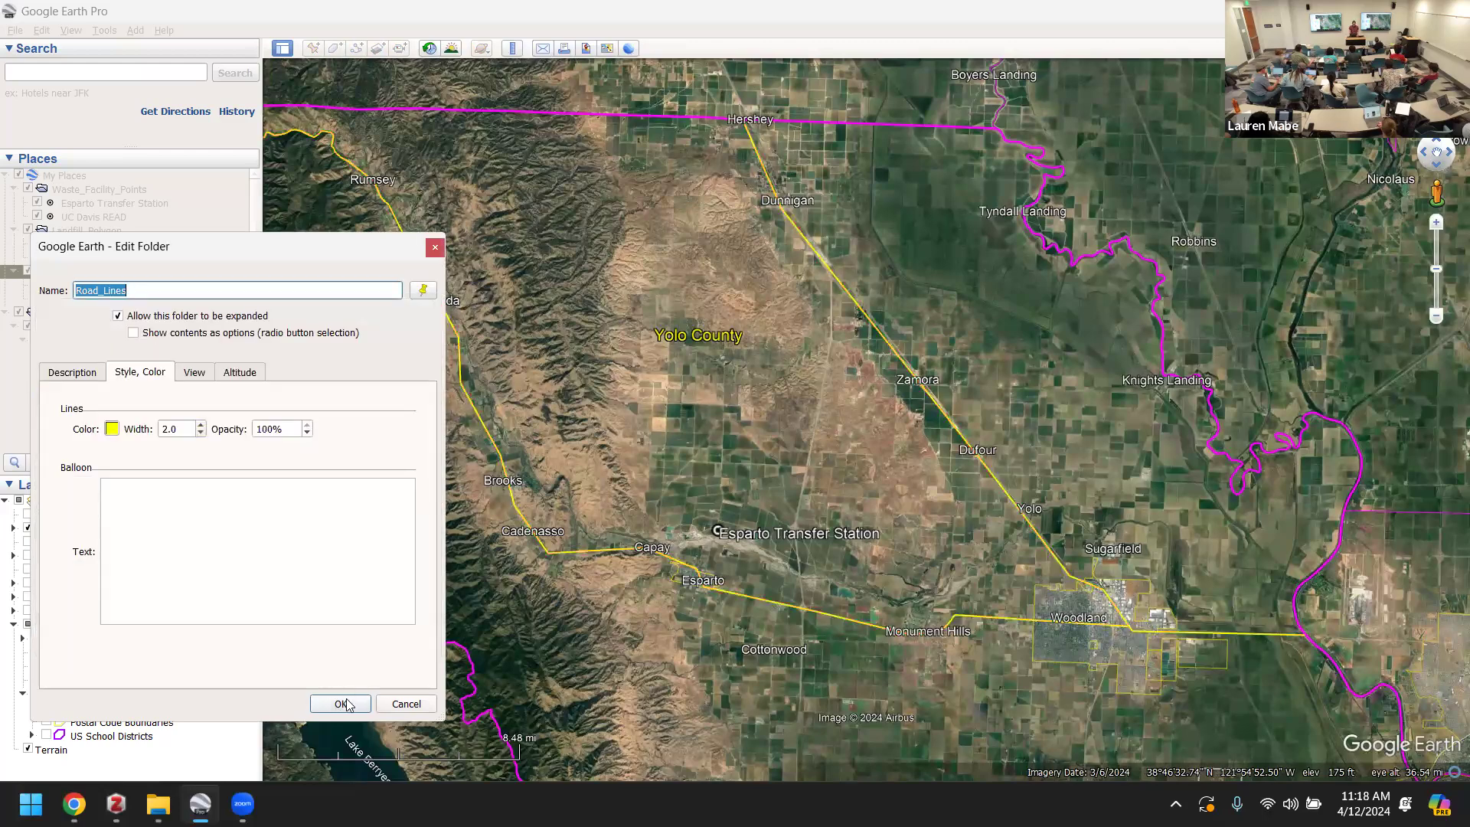
click(341, 704)
- Review the road lines across the whole of Yolo County and the line style settings of the Road_Lines folder
scroll(755, 589, down, 3)
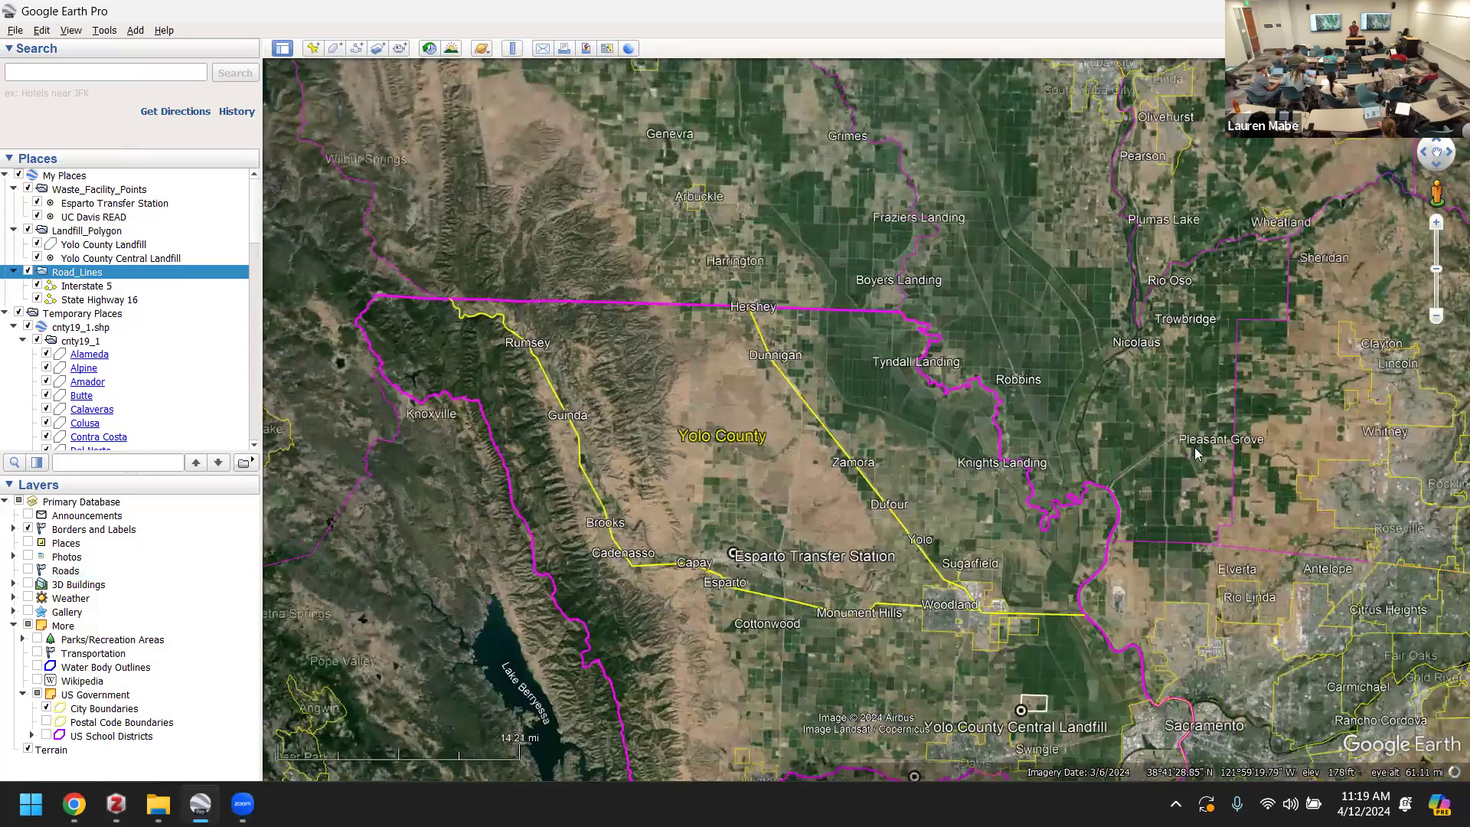
drag(1017, 277, 1029, 138)
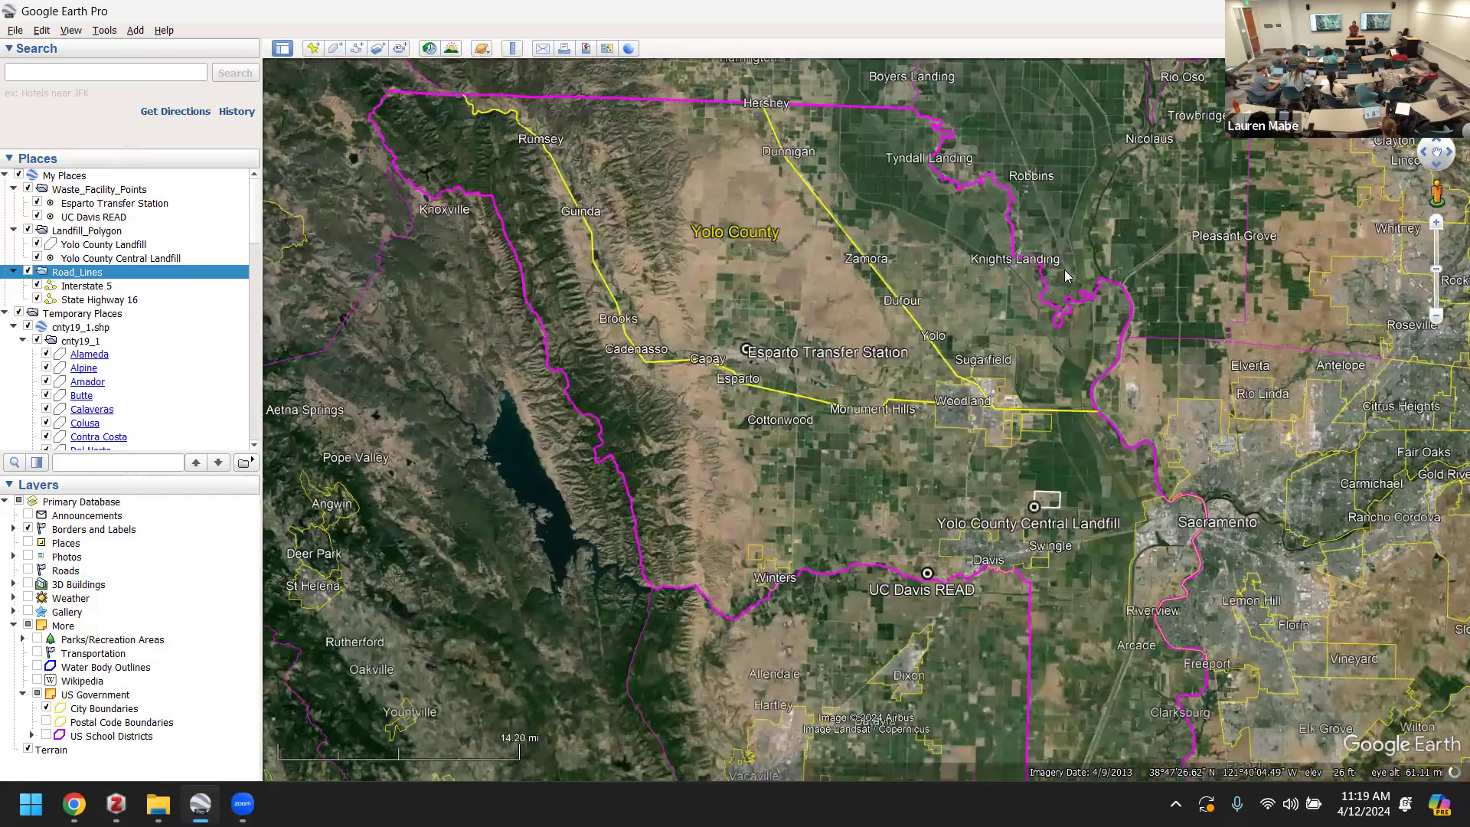
scroll(1003, 369, down, 3)
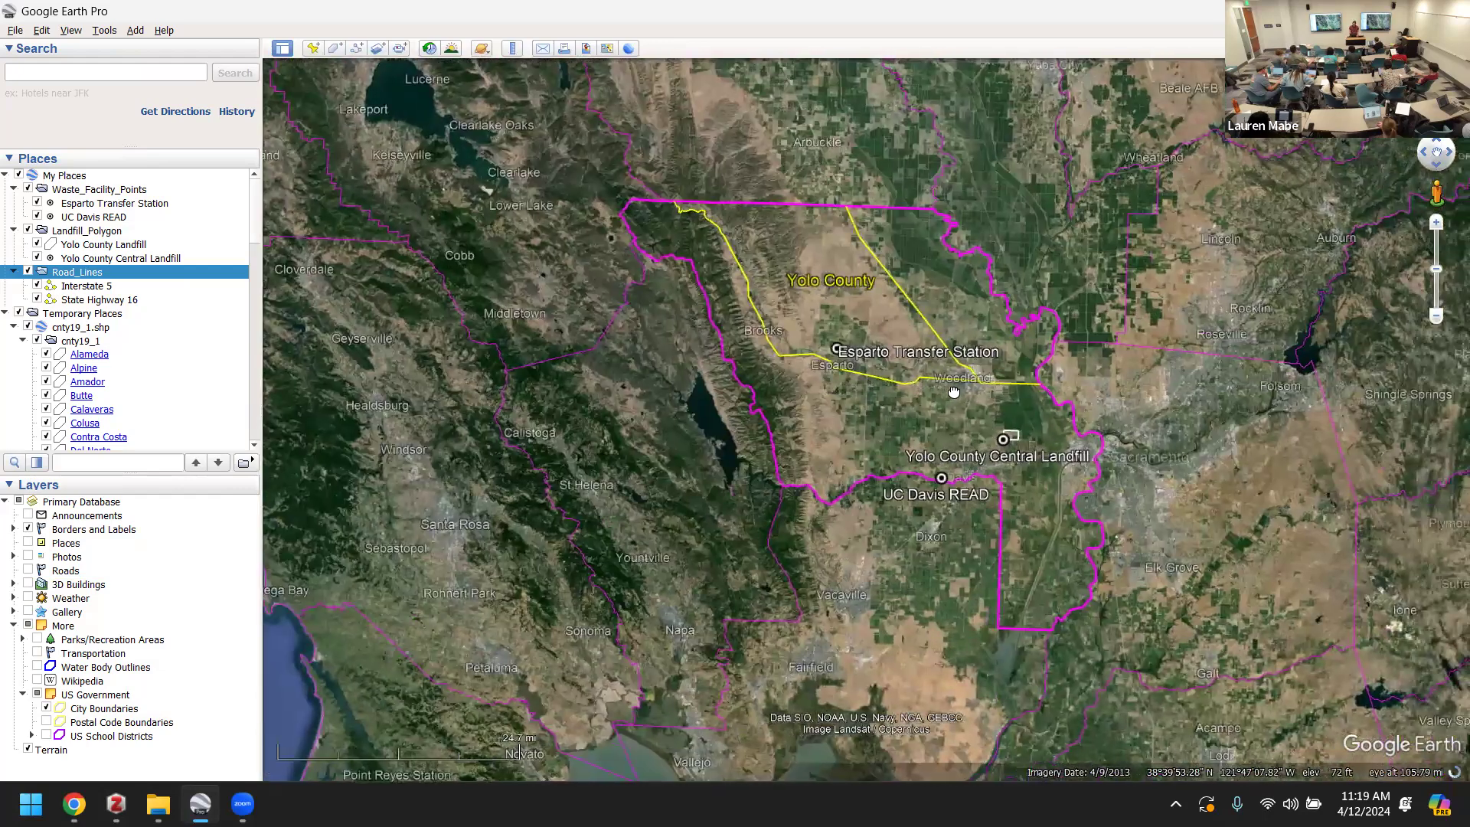
drag(952, 392, 943, 393)
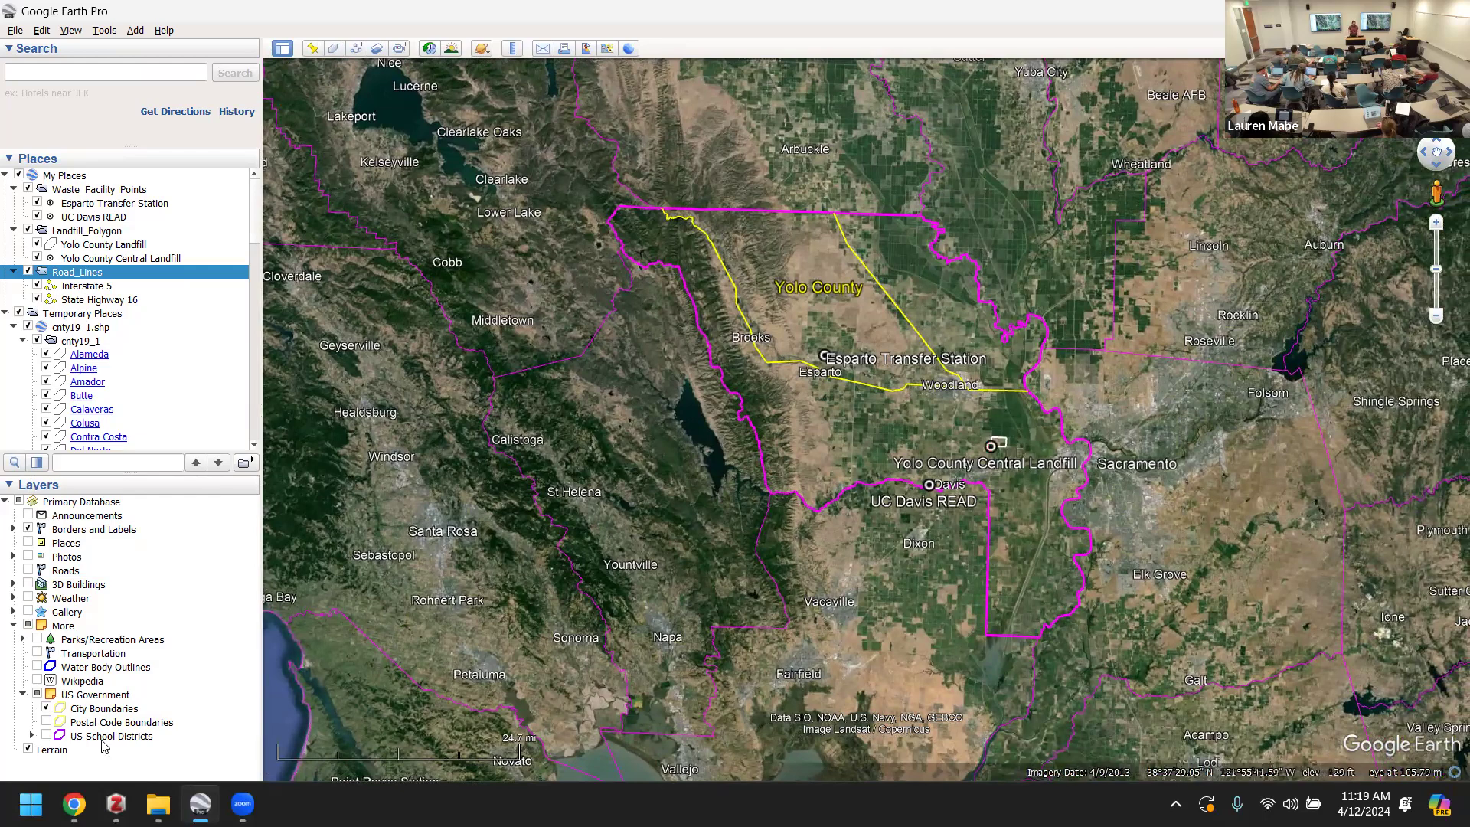
mouse_move(74, 804)
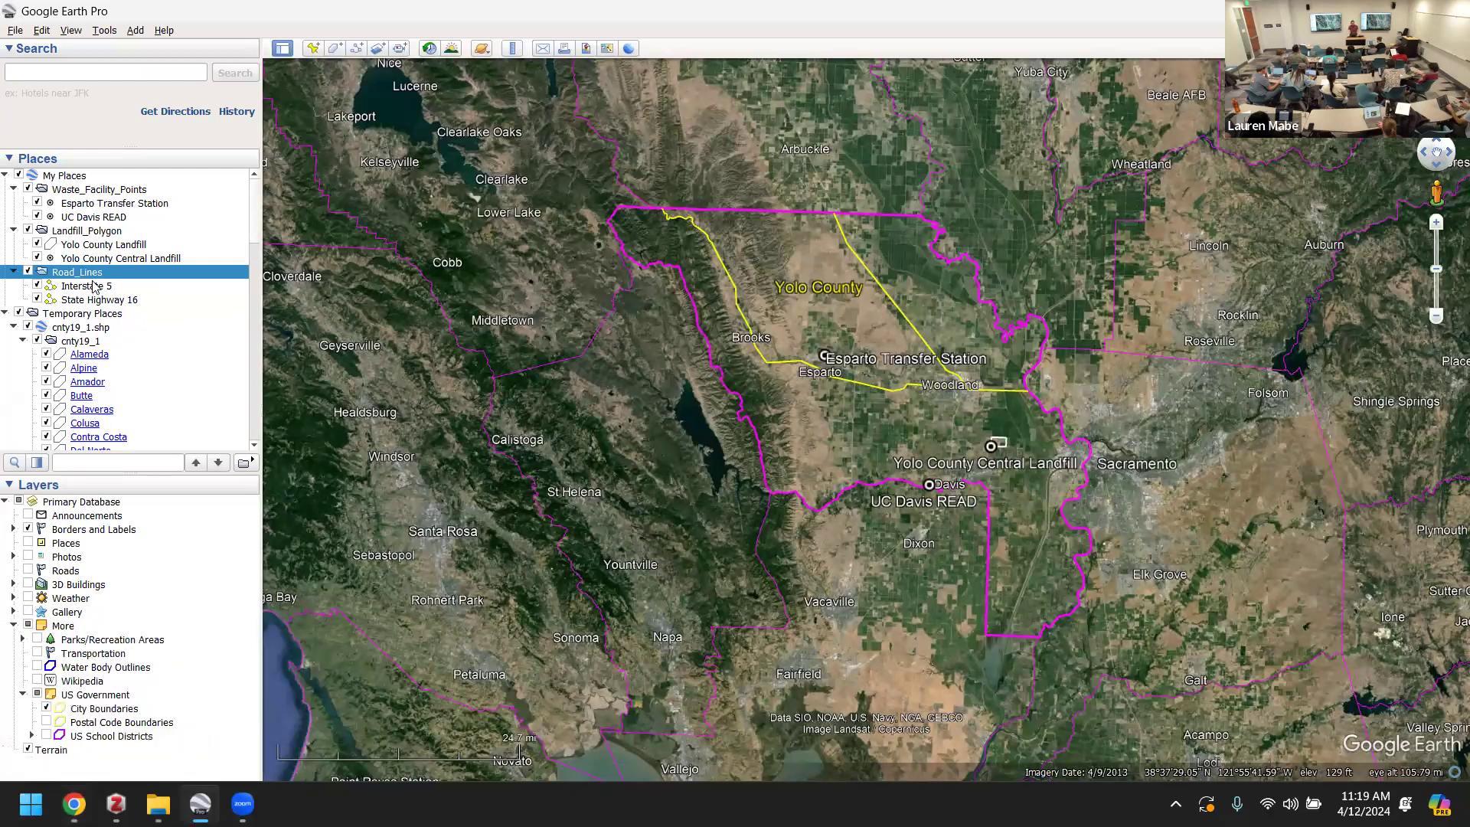
right_click(89, 277)
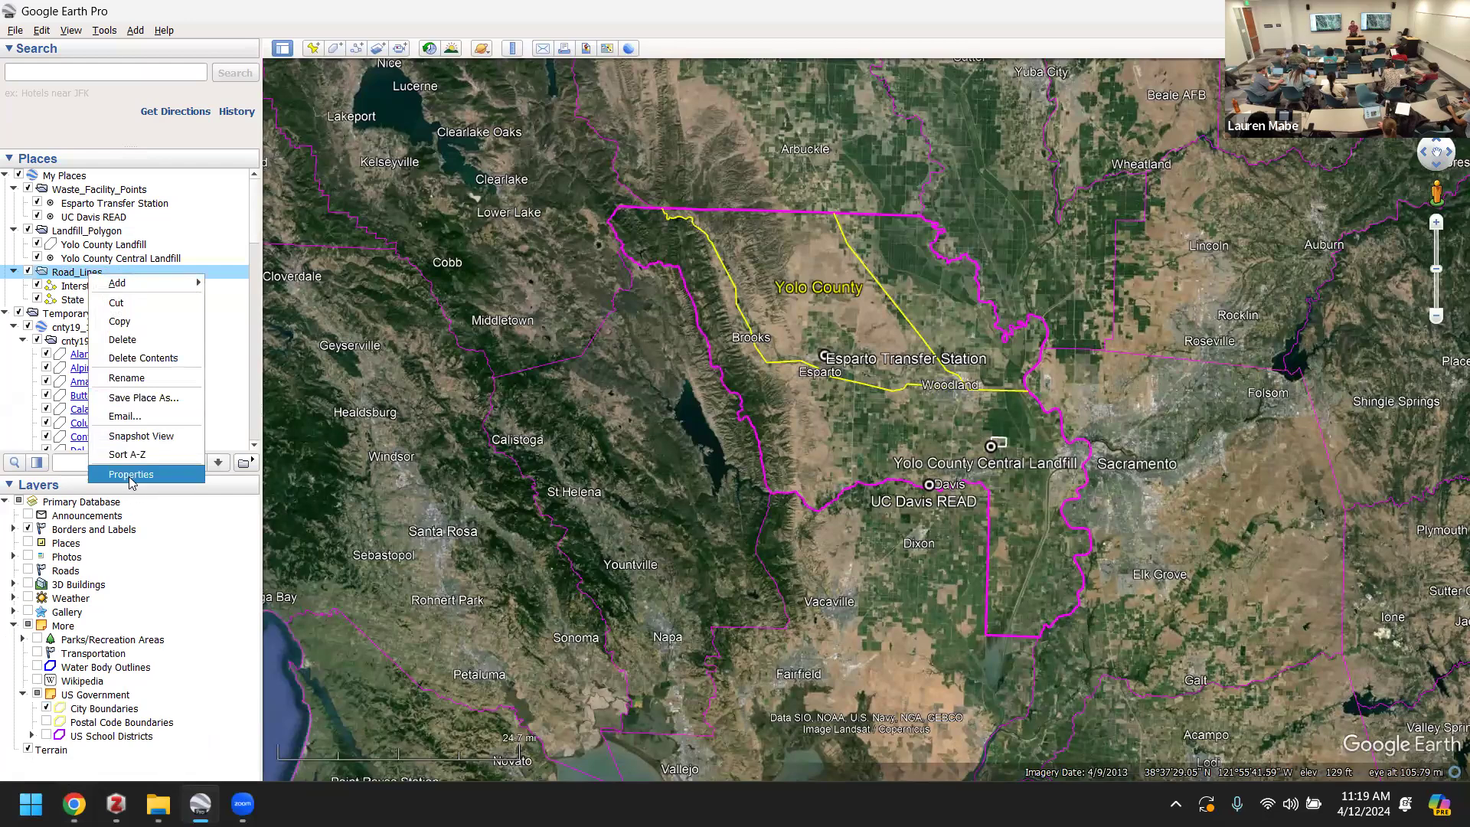
click(130, 476)
click(152, 373)
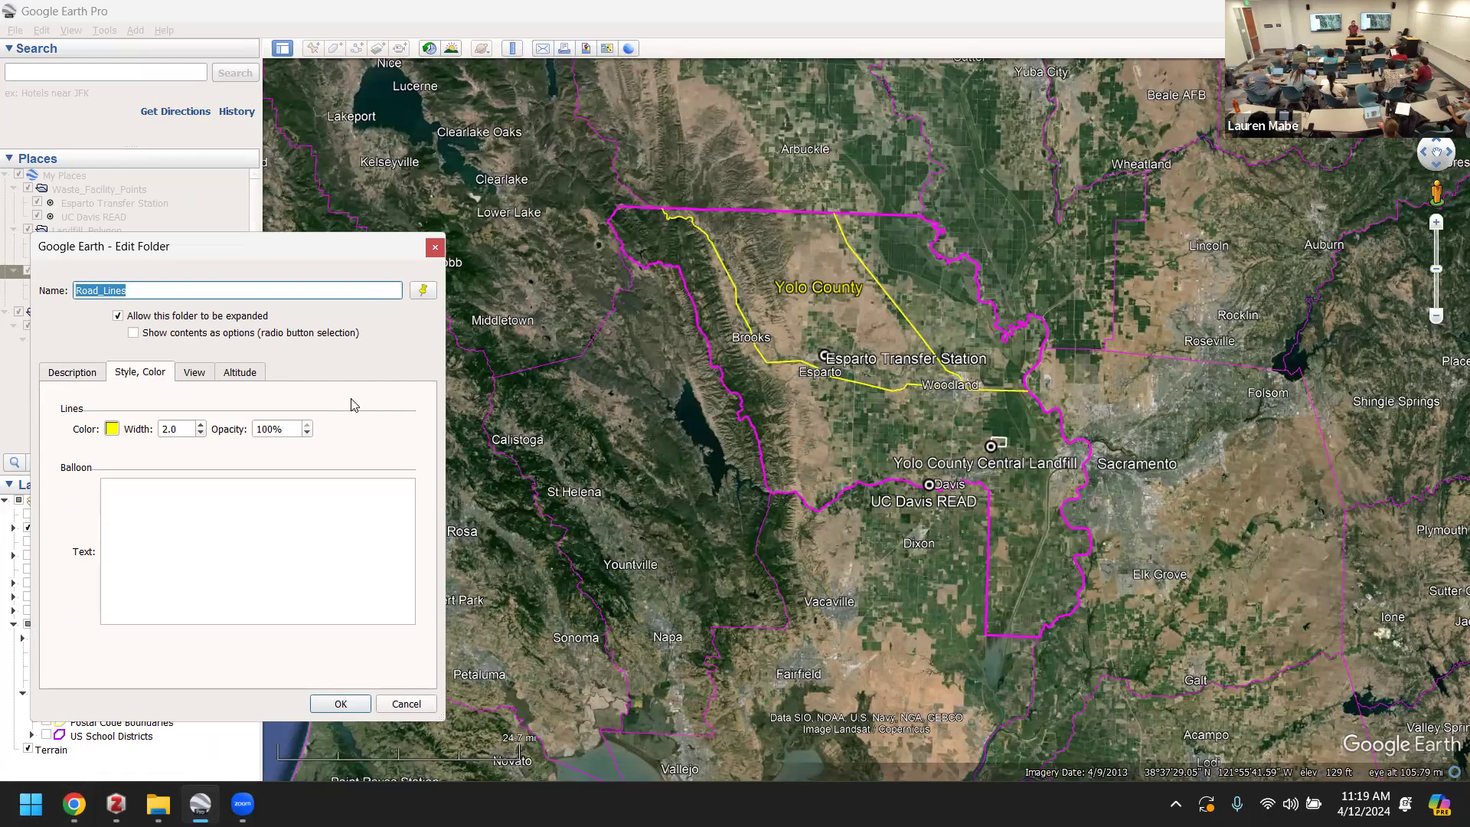
click(403, 702)
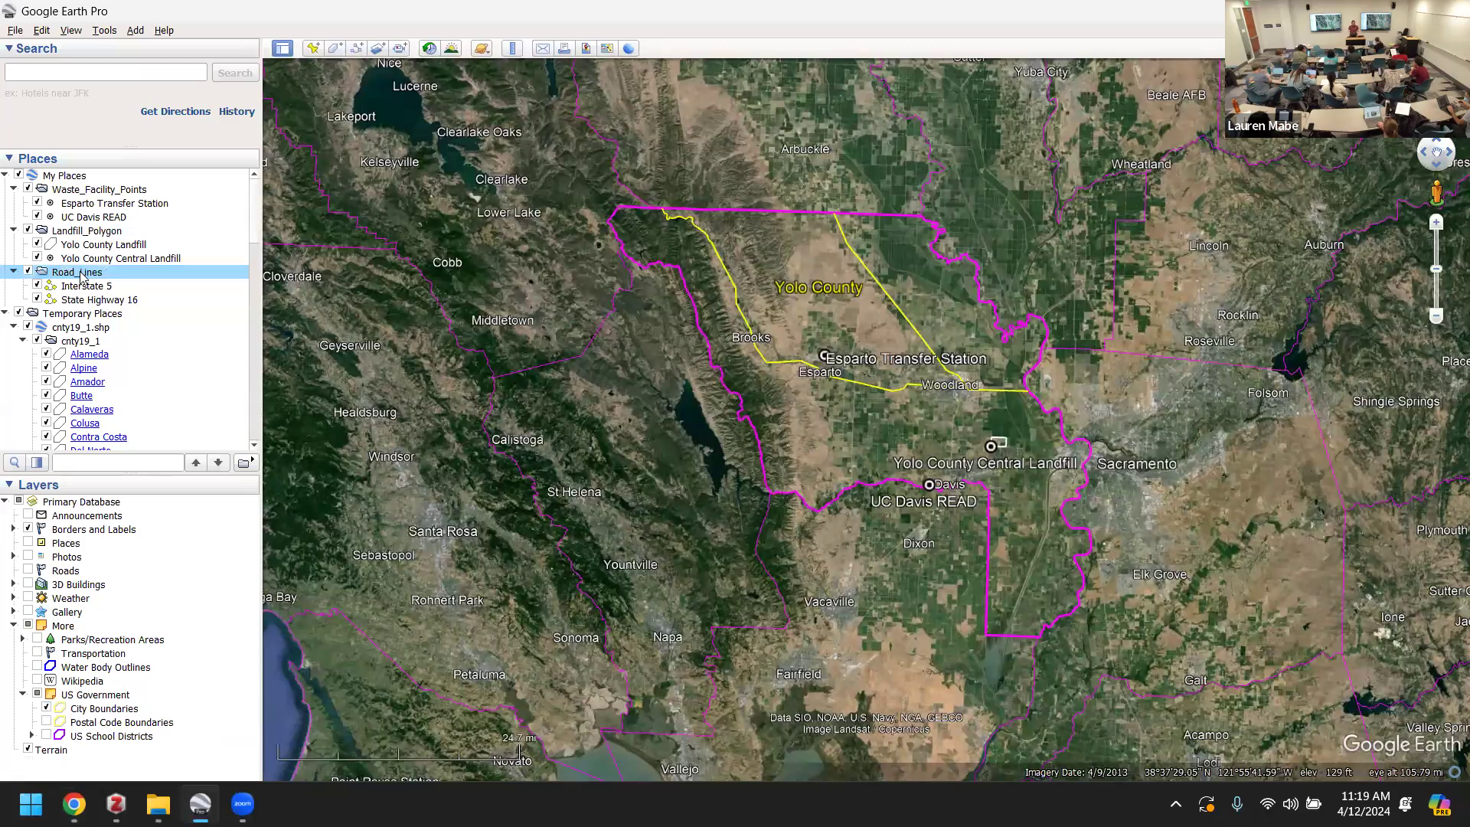
- Add a placemark named "I-5" to the Road_Lines folder as a road label and save it
right_click(81, 274)
mouse_move(153, 281)
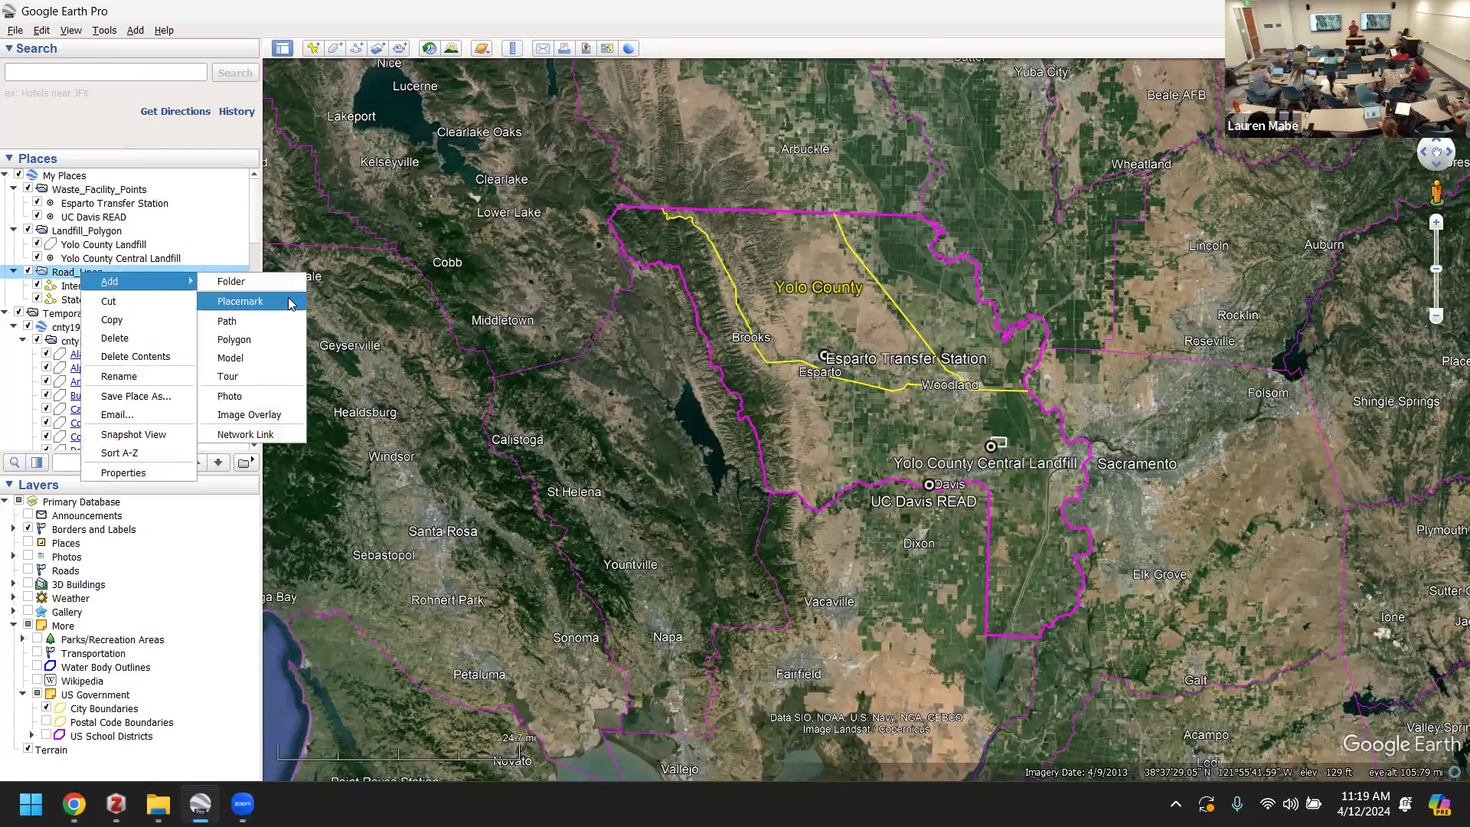
click(290, 304)
text(I)
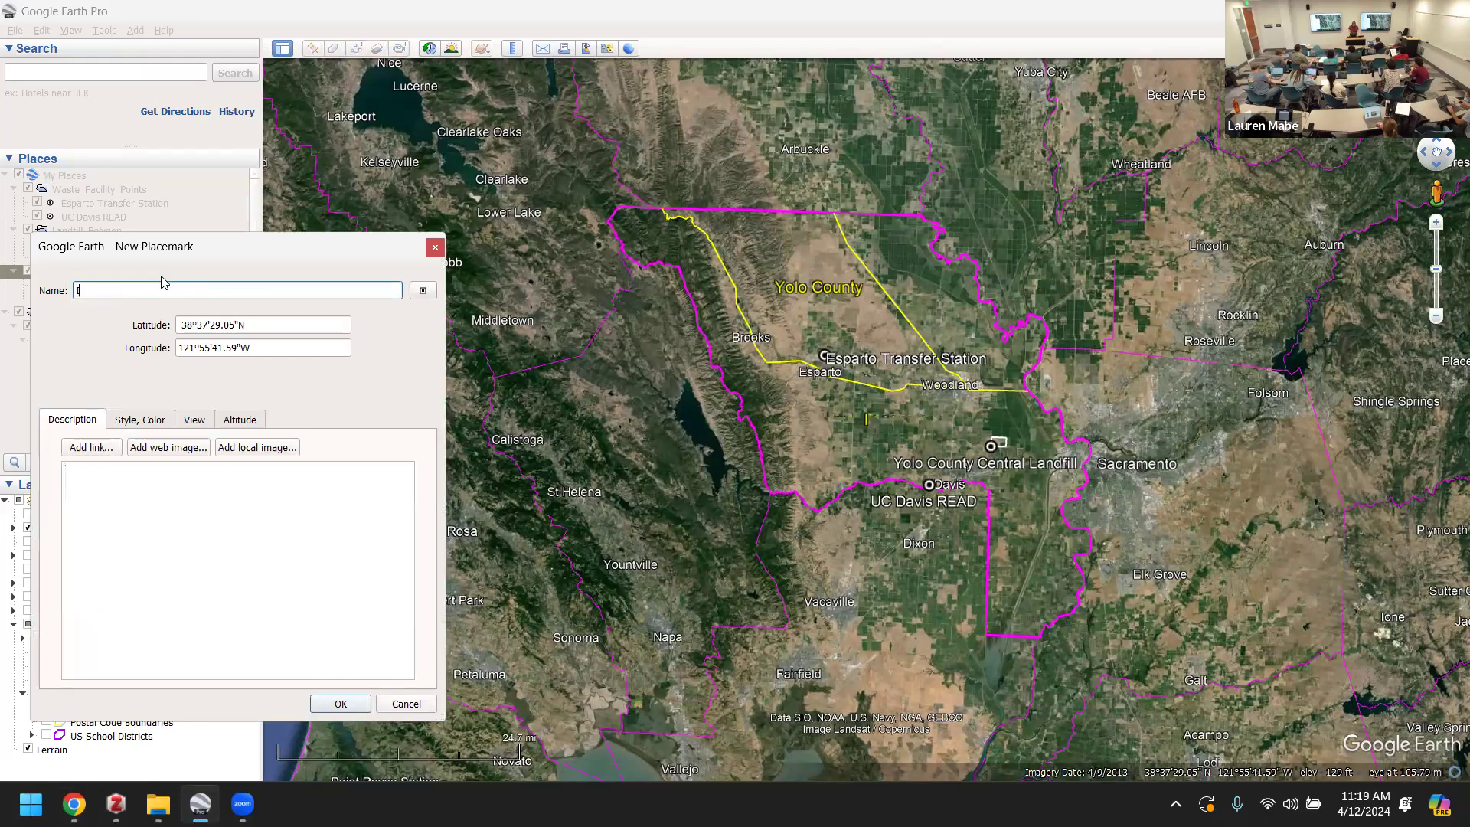
text(-5)
click(340, 704)
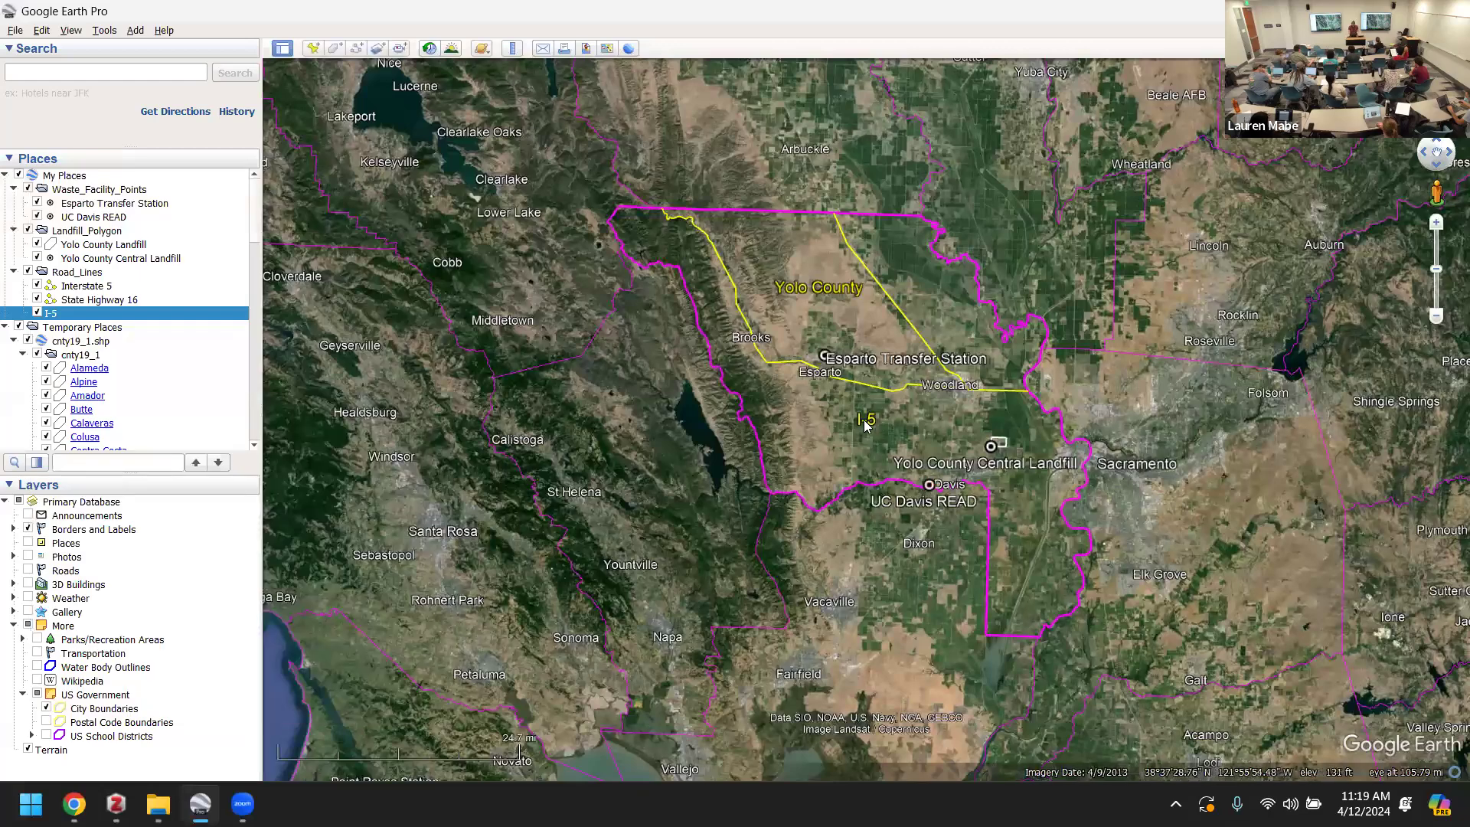
click(865, 418)
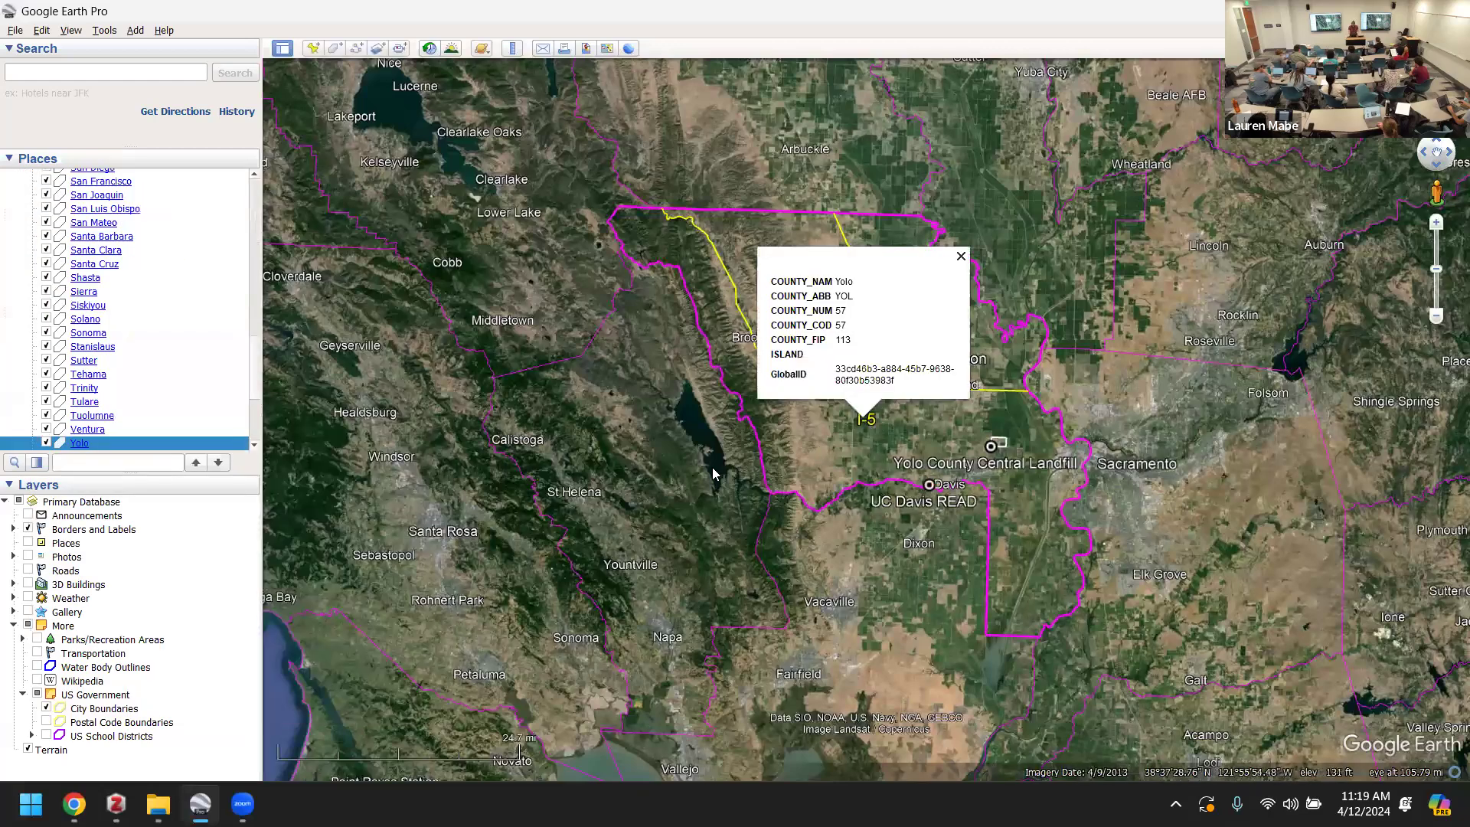
click(961, 256)
scroll(126, 295, up, 15)
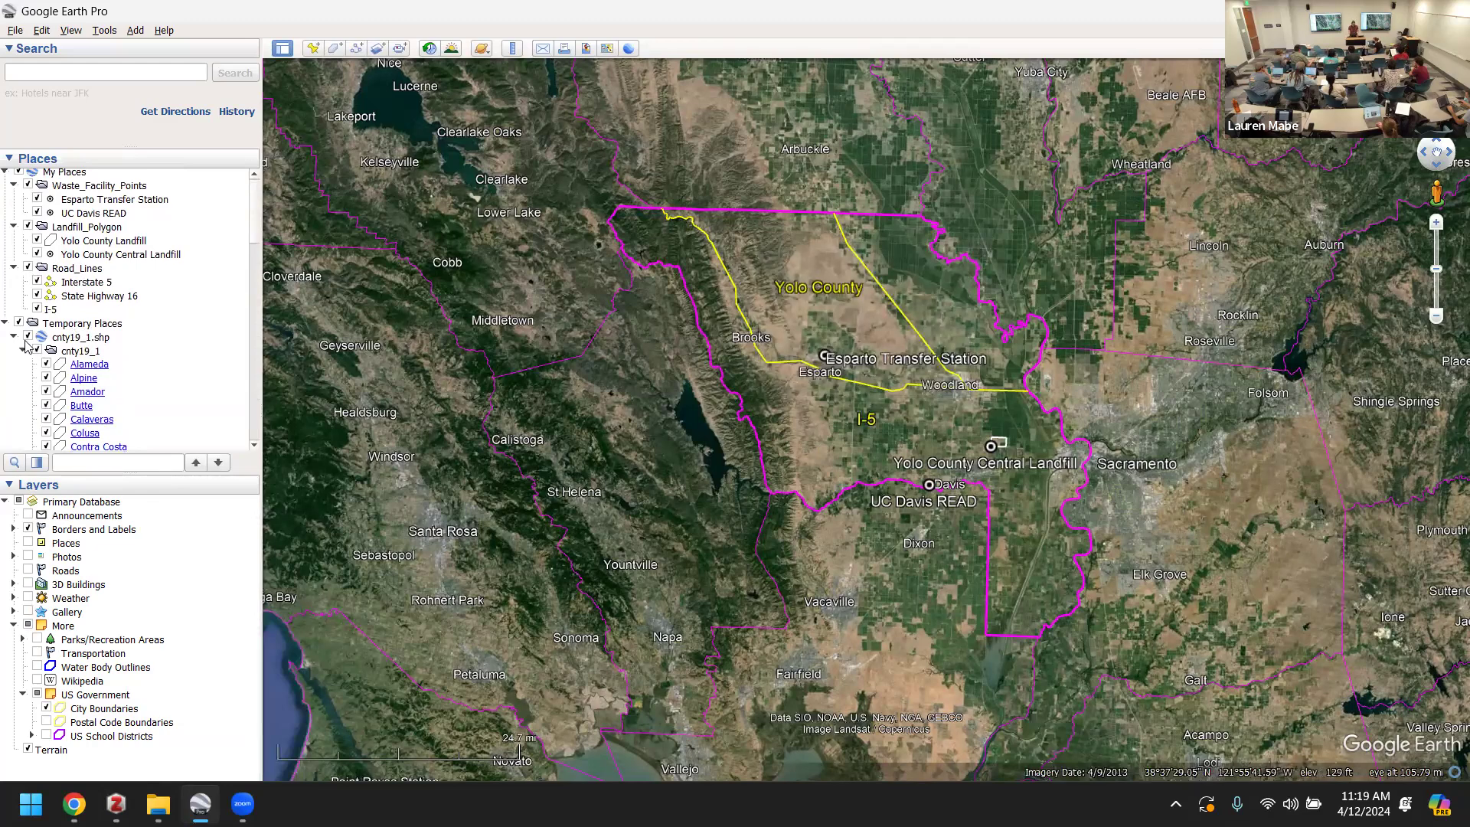
- Give the I-5 placemark a blue pushpin icon and move it onto the Interstate 5 line, about 38°47'46"N, 121°52'55"W
click(50, 310)
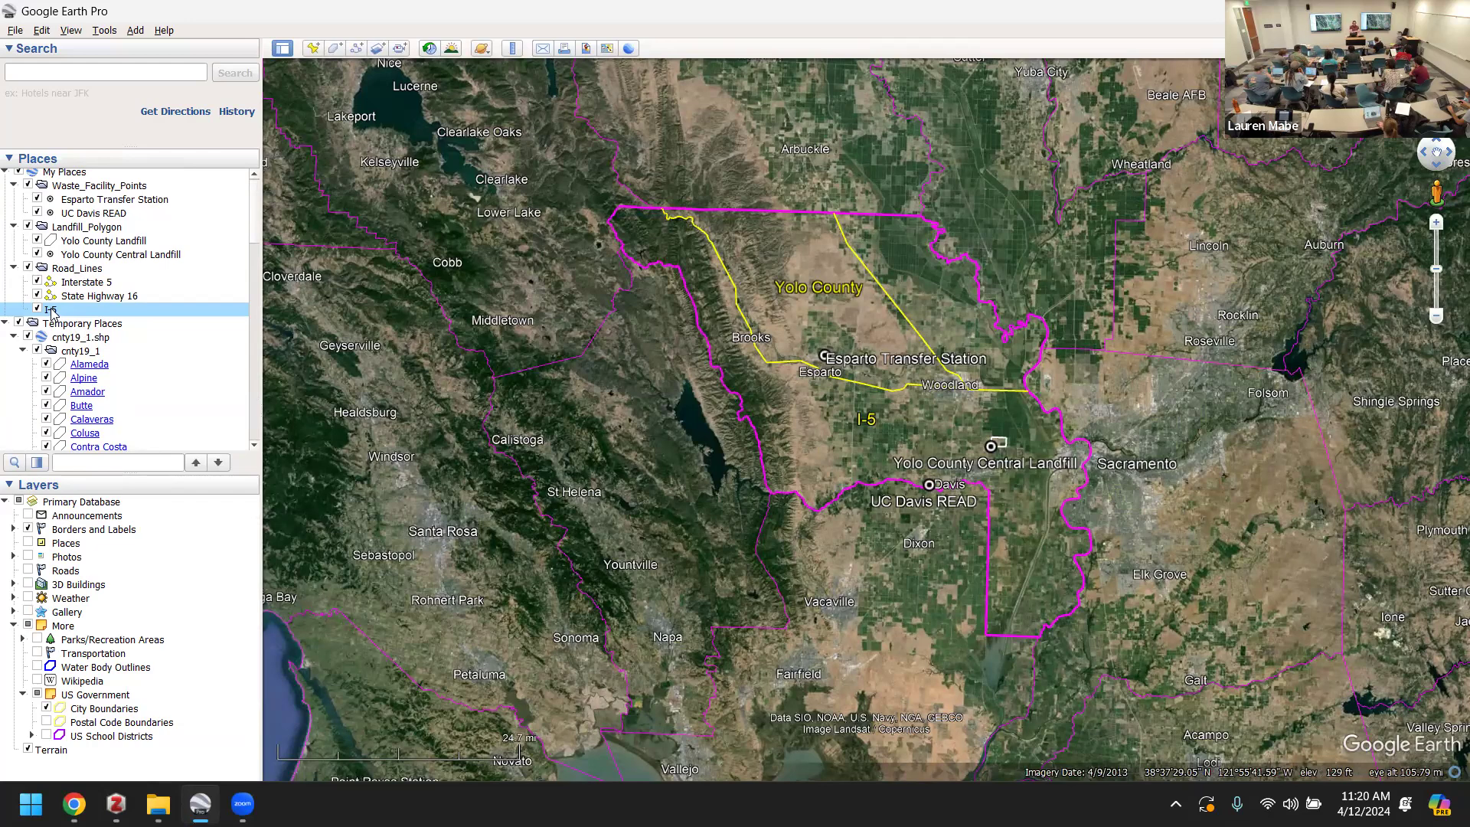
right_click(52, 312)
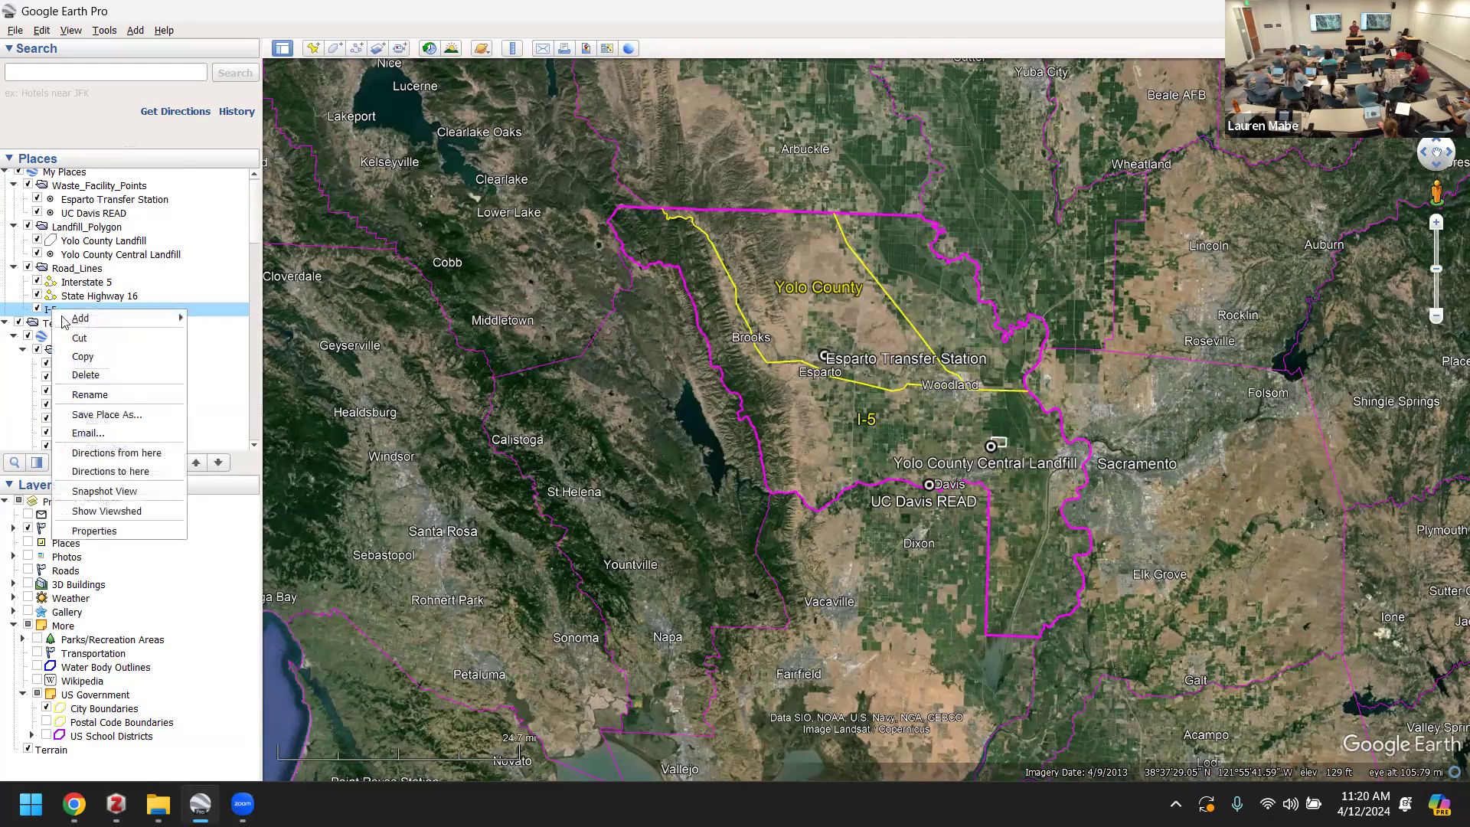
click(146, 530)
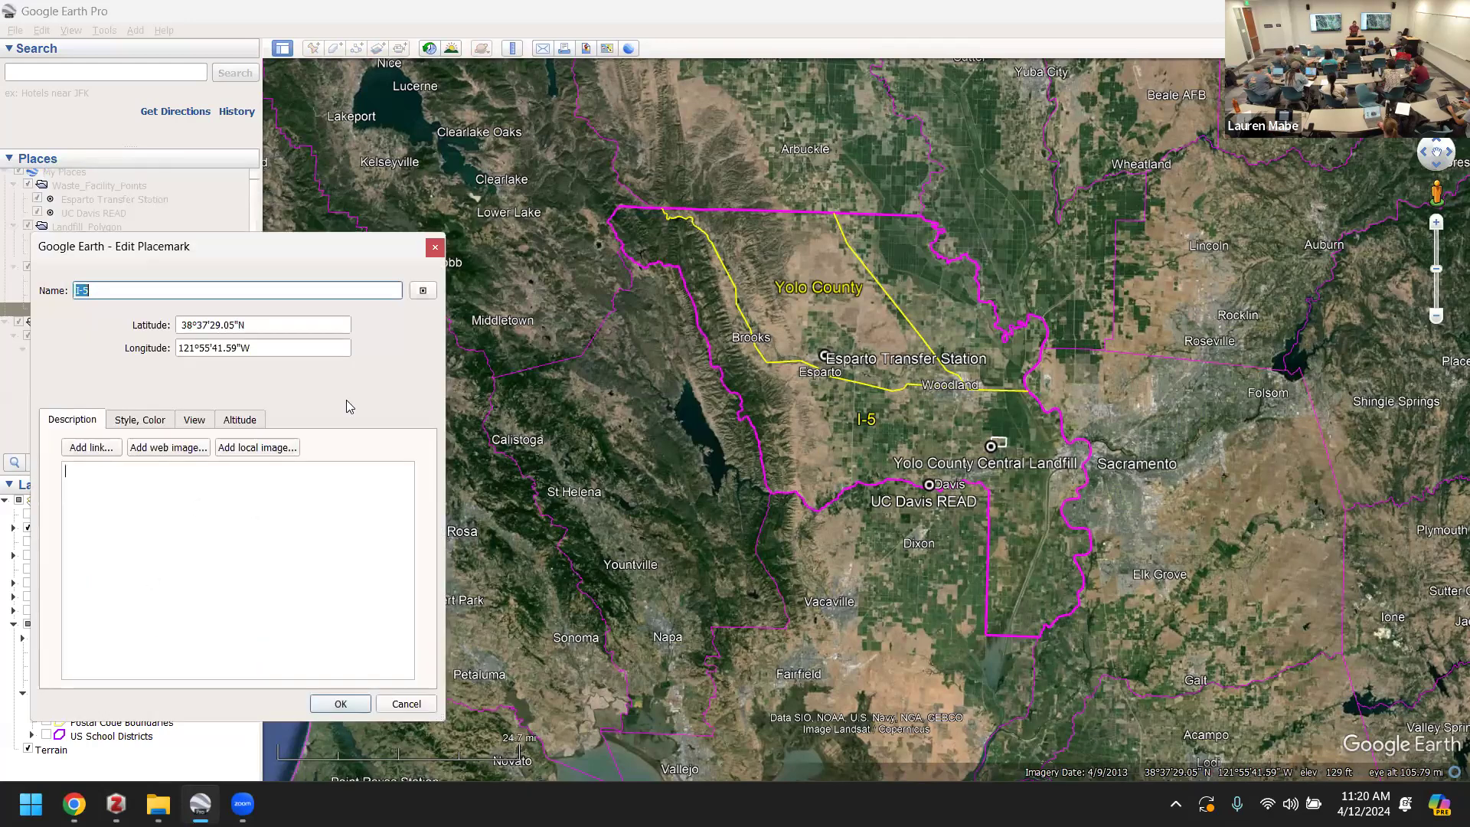
click(423, 290)
click(53, 314)
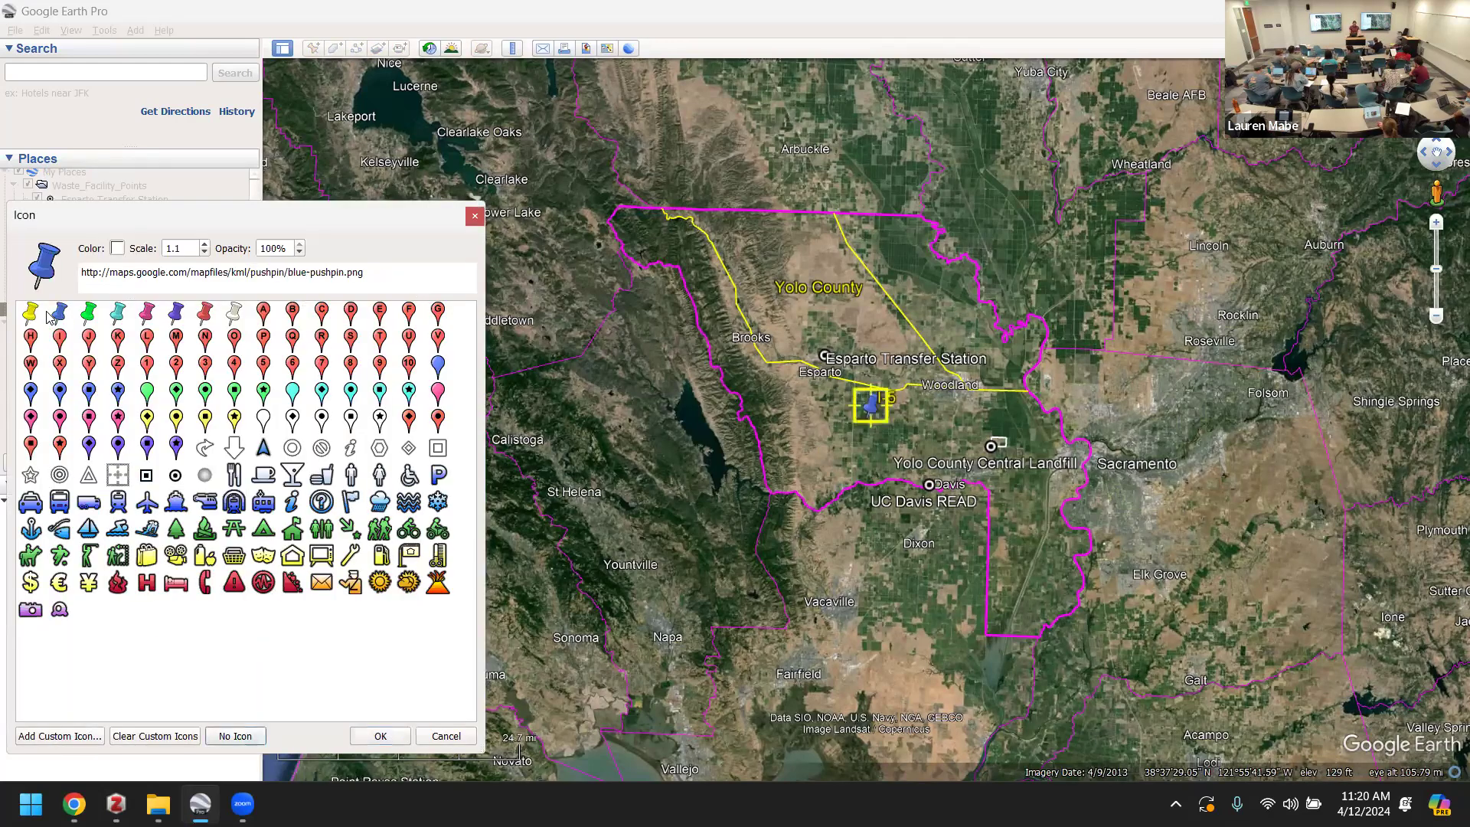
drag(403, 214, 376, 108)
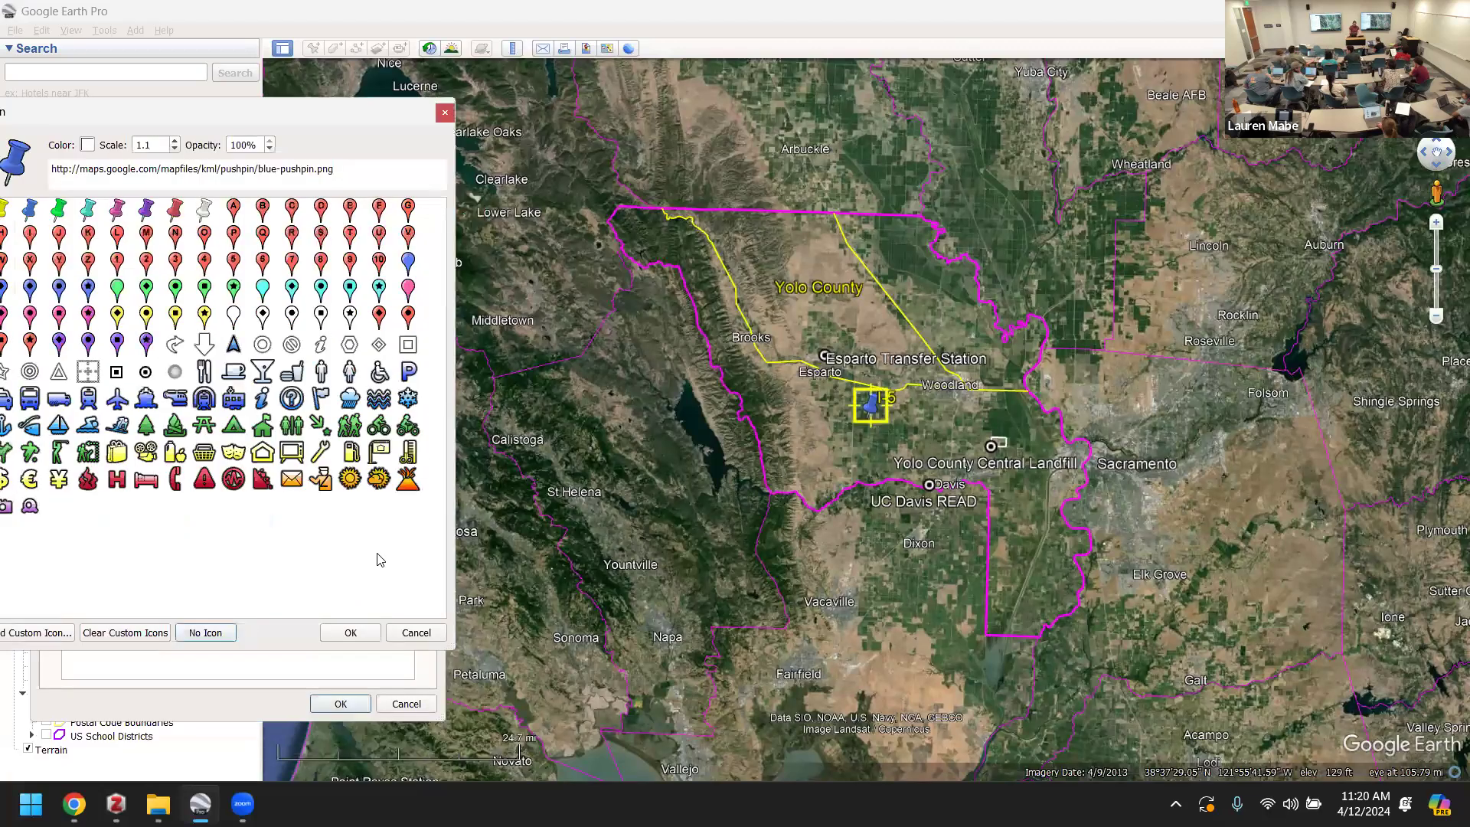
click(337, 631)
drag(870, 421, 895, 306)
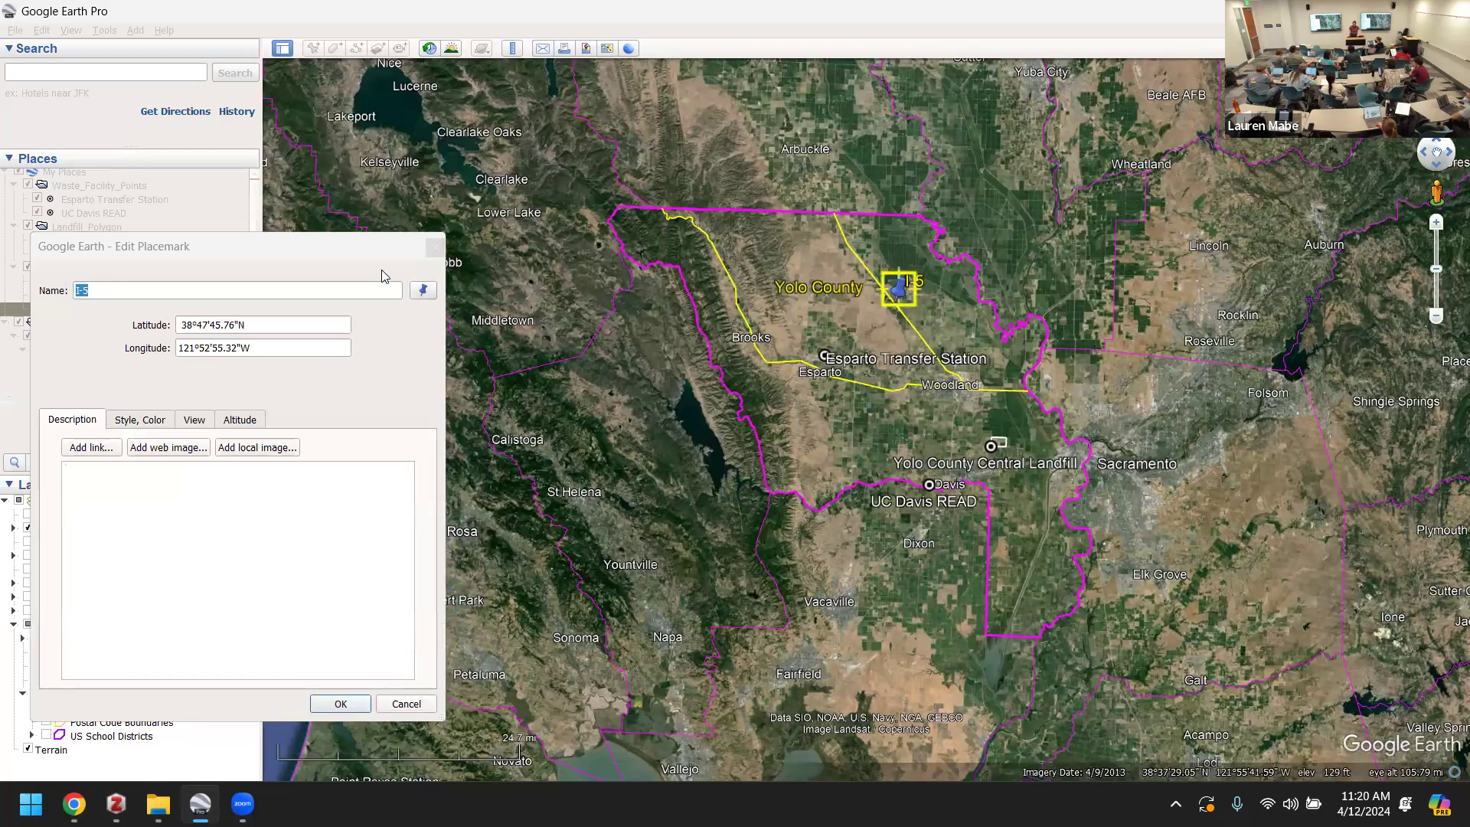
- Set the I-5 placemark's icon opacity to 0% so only its label shows, and save the placemark
click(423, 289)
double_click(269, 248)
text(0)
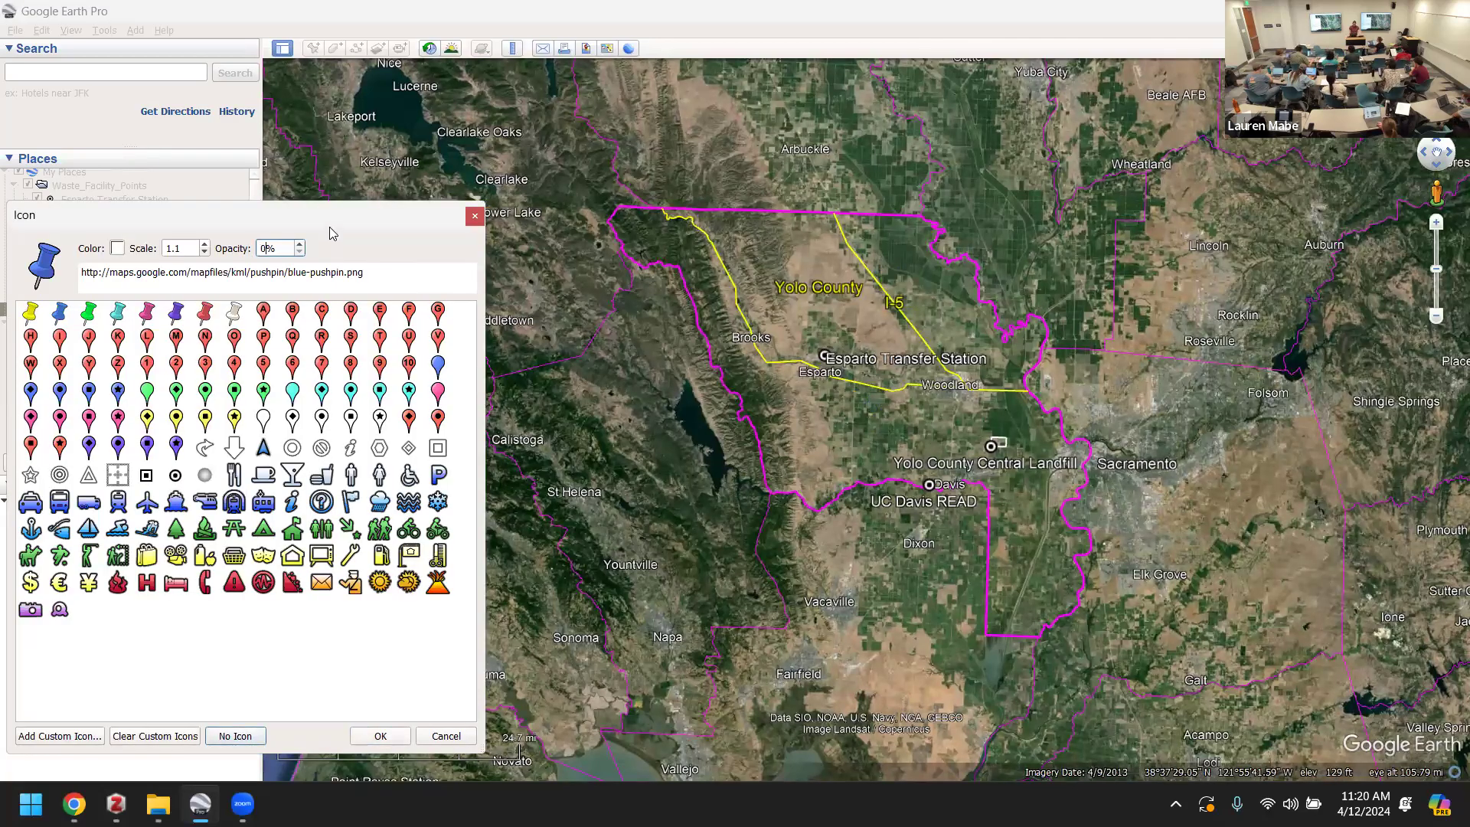
click(374, 692)
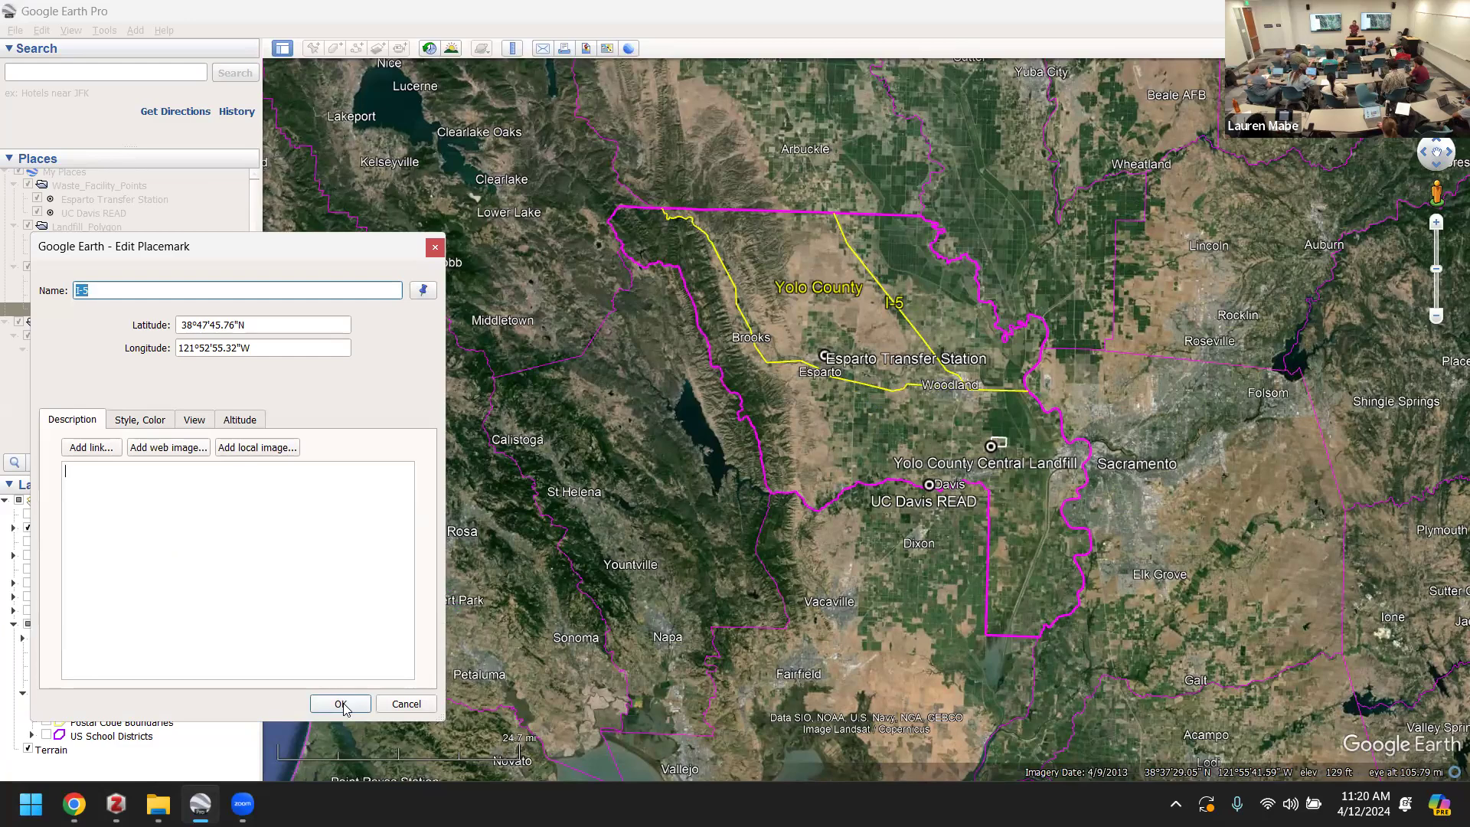
click(341, 704)
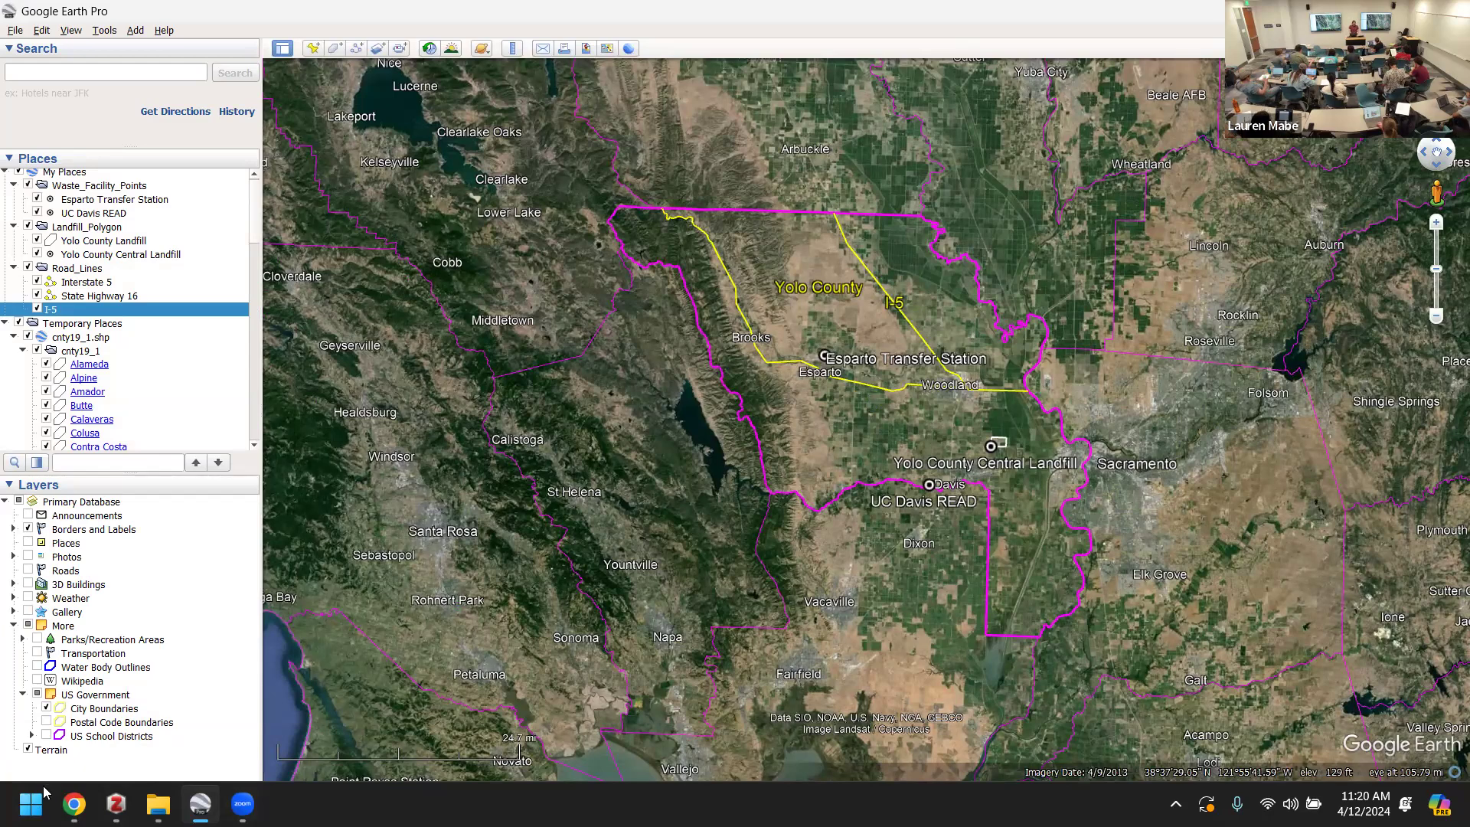
- Switch to the Google Slides presentation in Chrome and review the "Create Lines" instructions and the example map slide
mouse_move(74, 803)
click(106, 718)
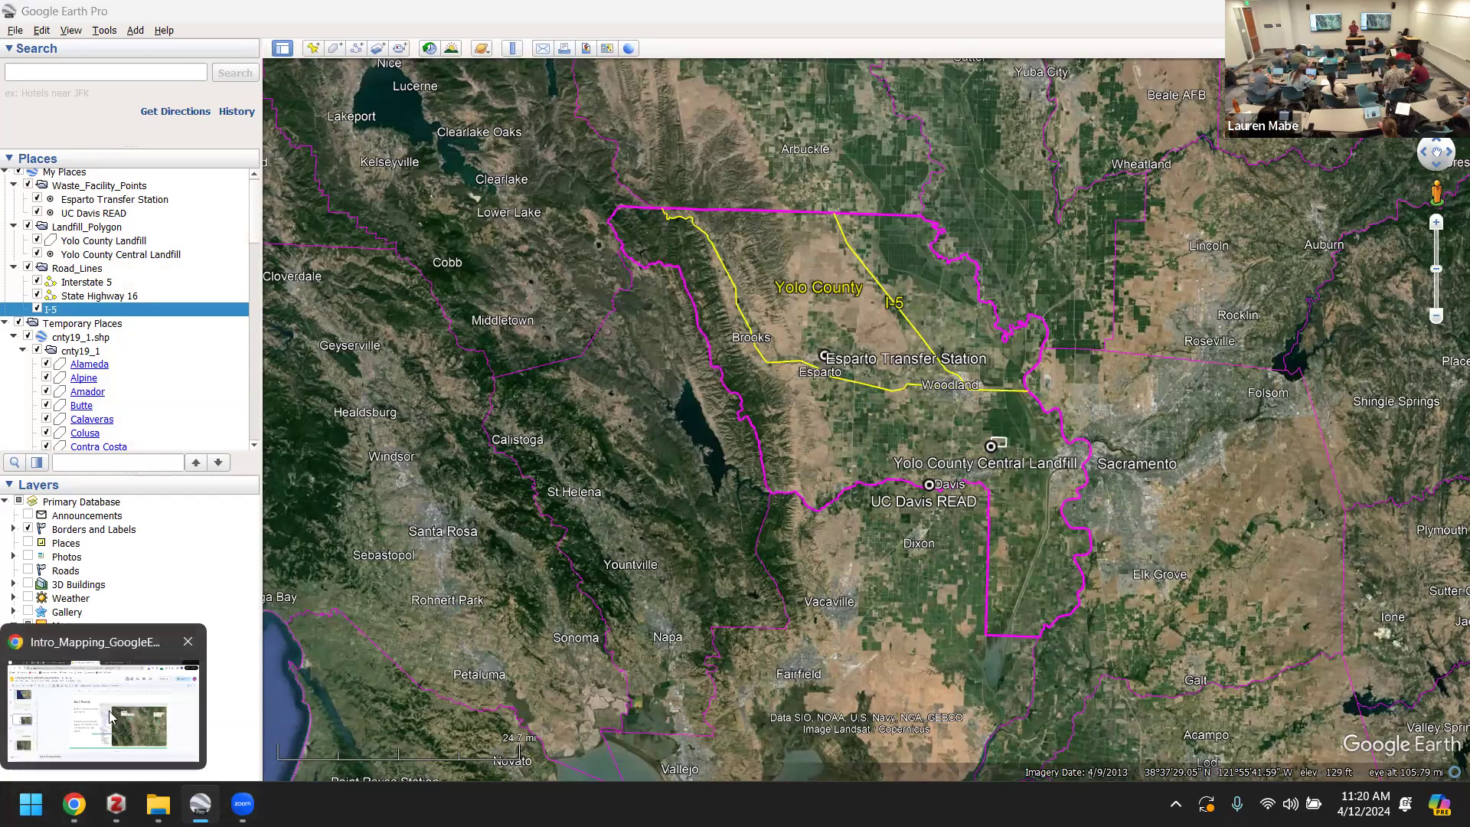
scroll(73, 595, down, 2)
click(72, 593)
scroll(72, 592, down, 2)
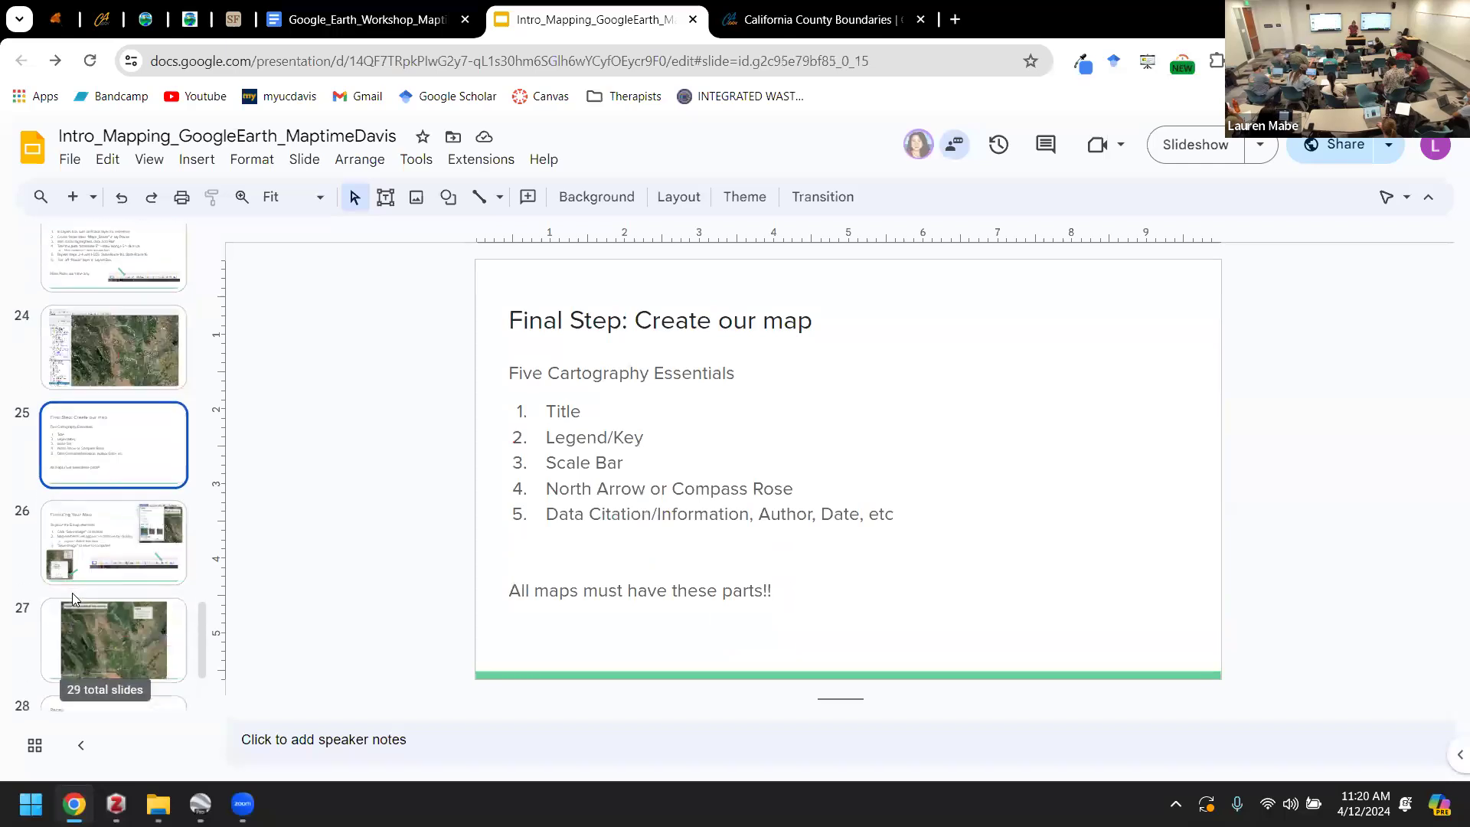
scroll(101, 442, up, 1)
click(104, 437)
key(Up)
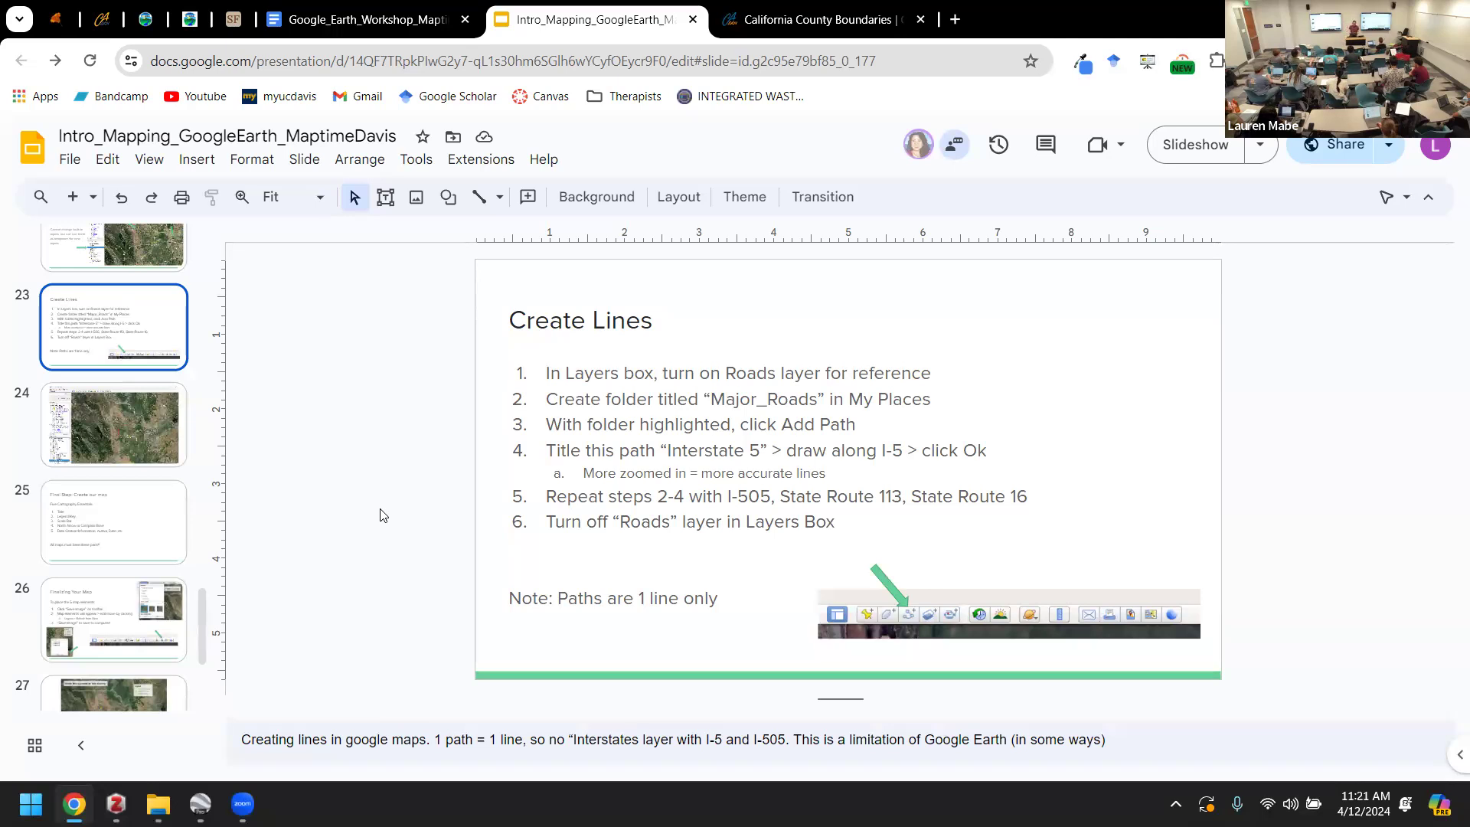
click(135, 443)
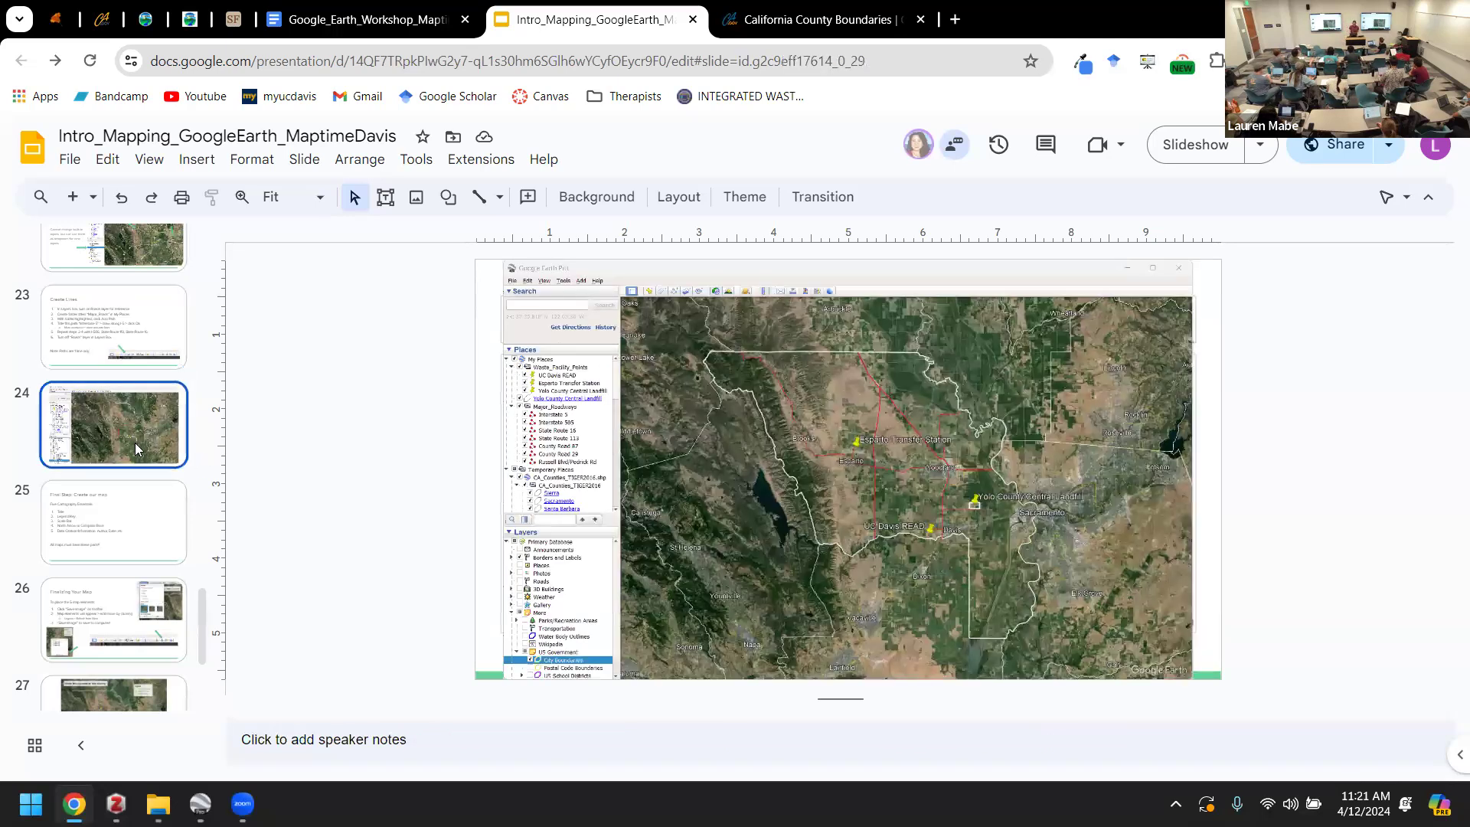
click(115, 344)
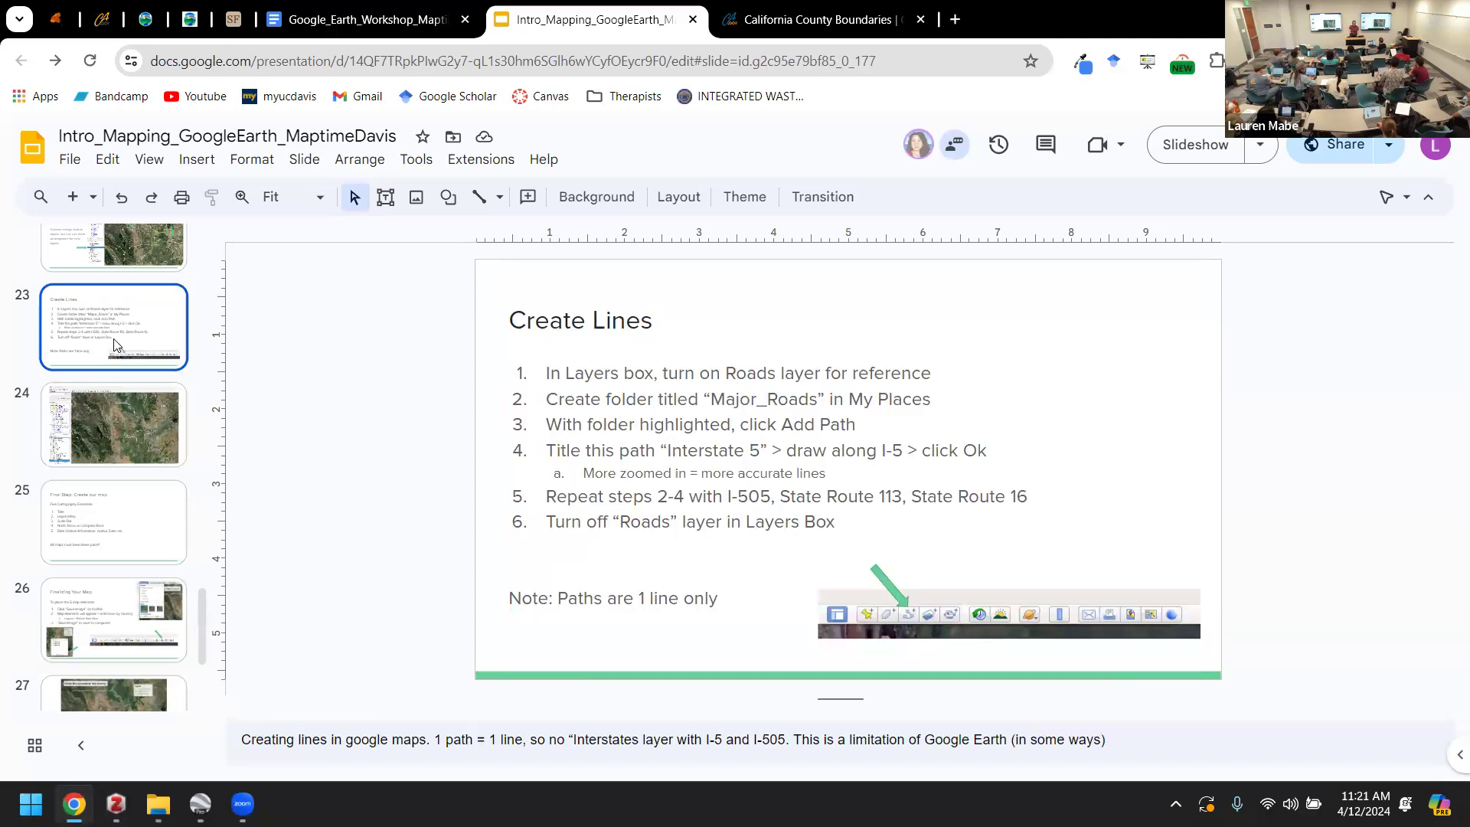
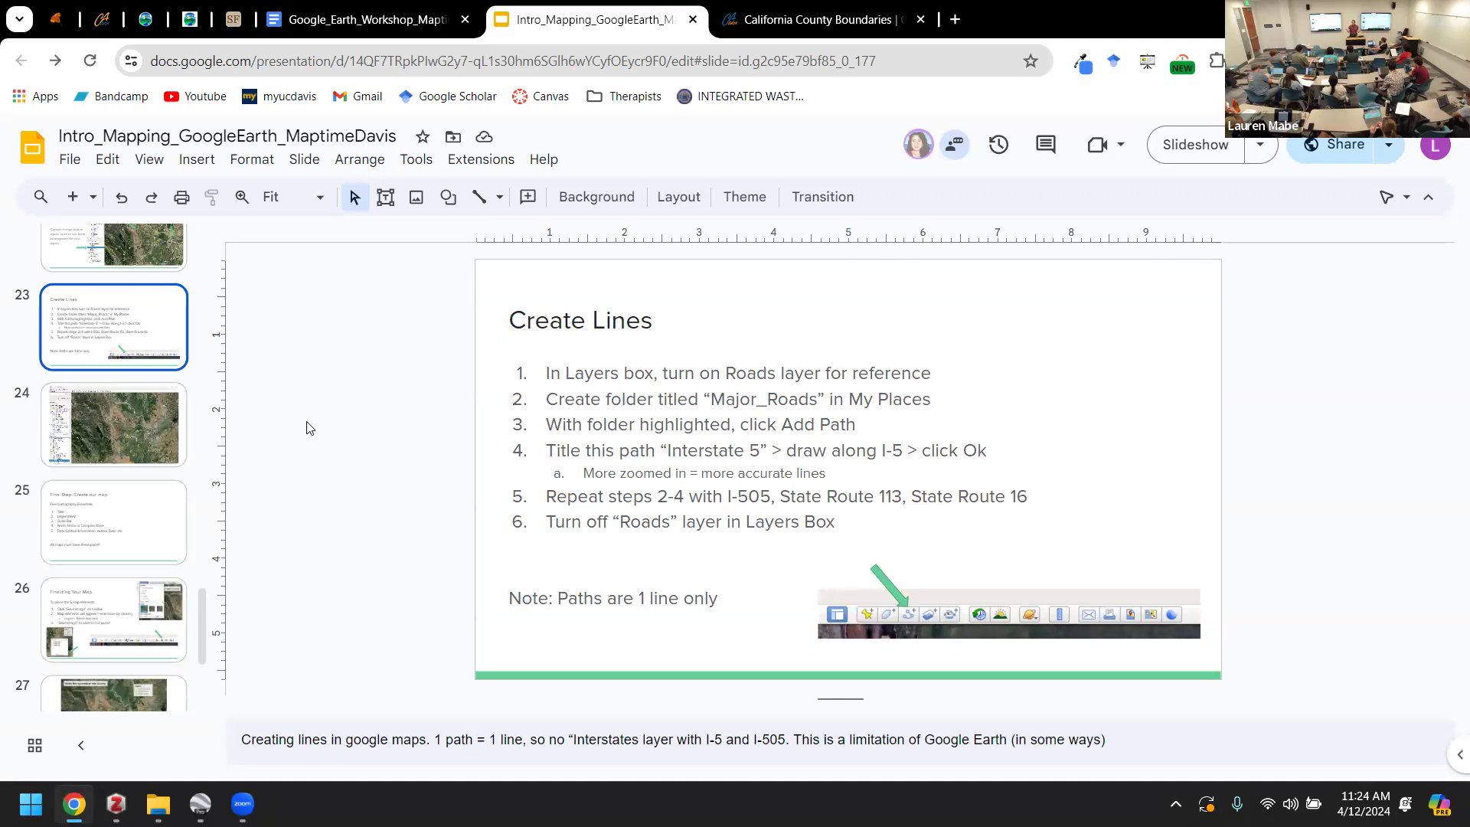
- Present the example map slide and the "Final Step: Create our map" slide full screen, and exit the slideshow
click(145, 424)
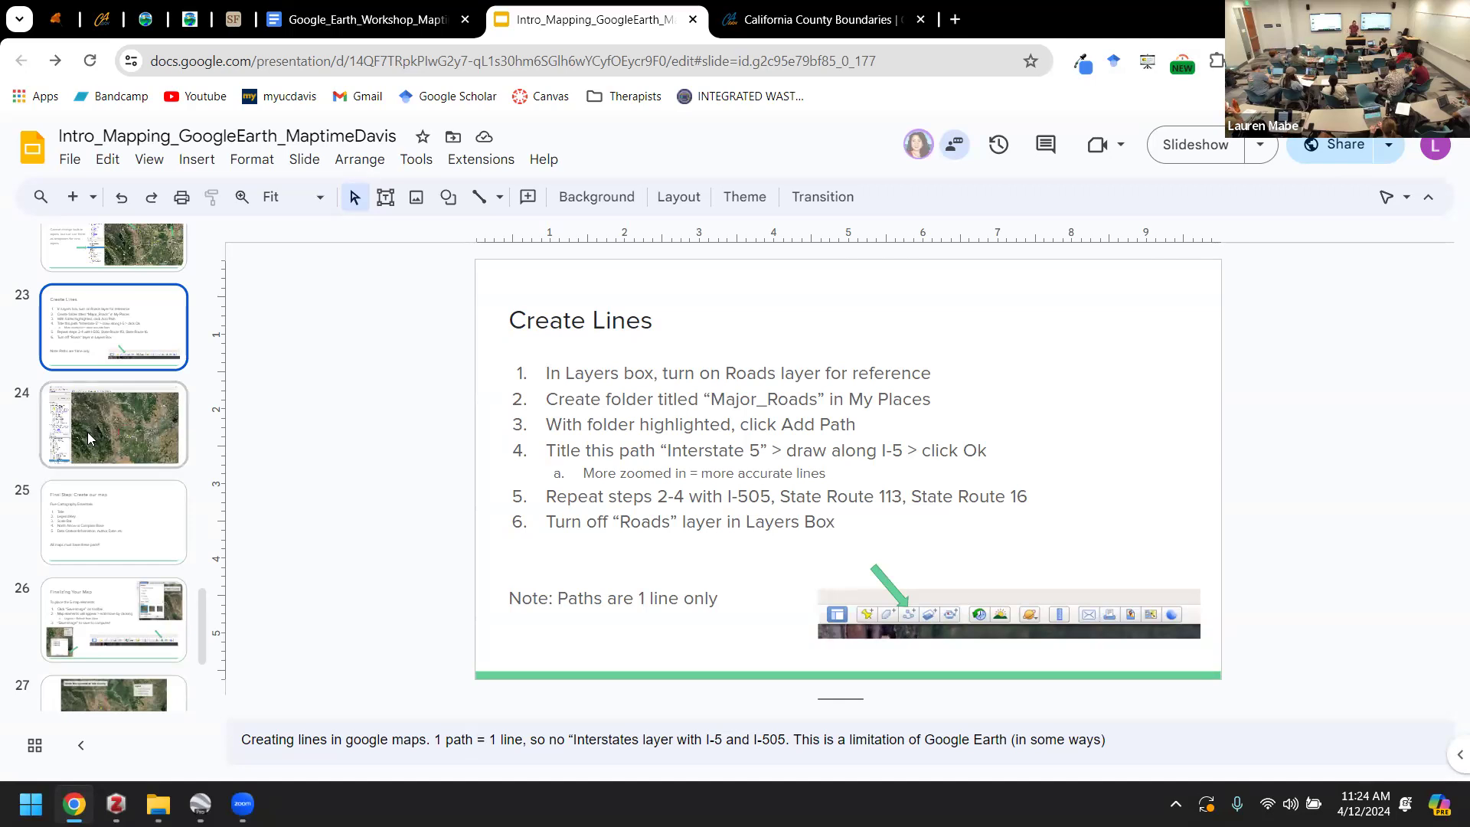
click(1222, 143)
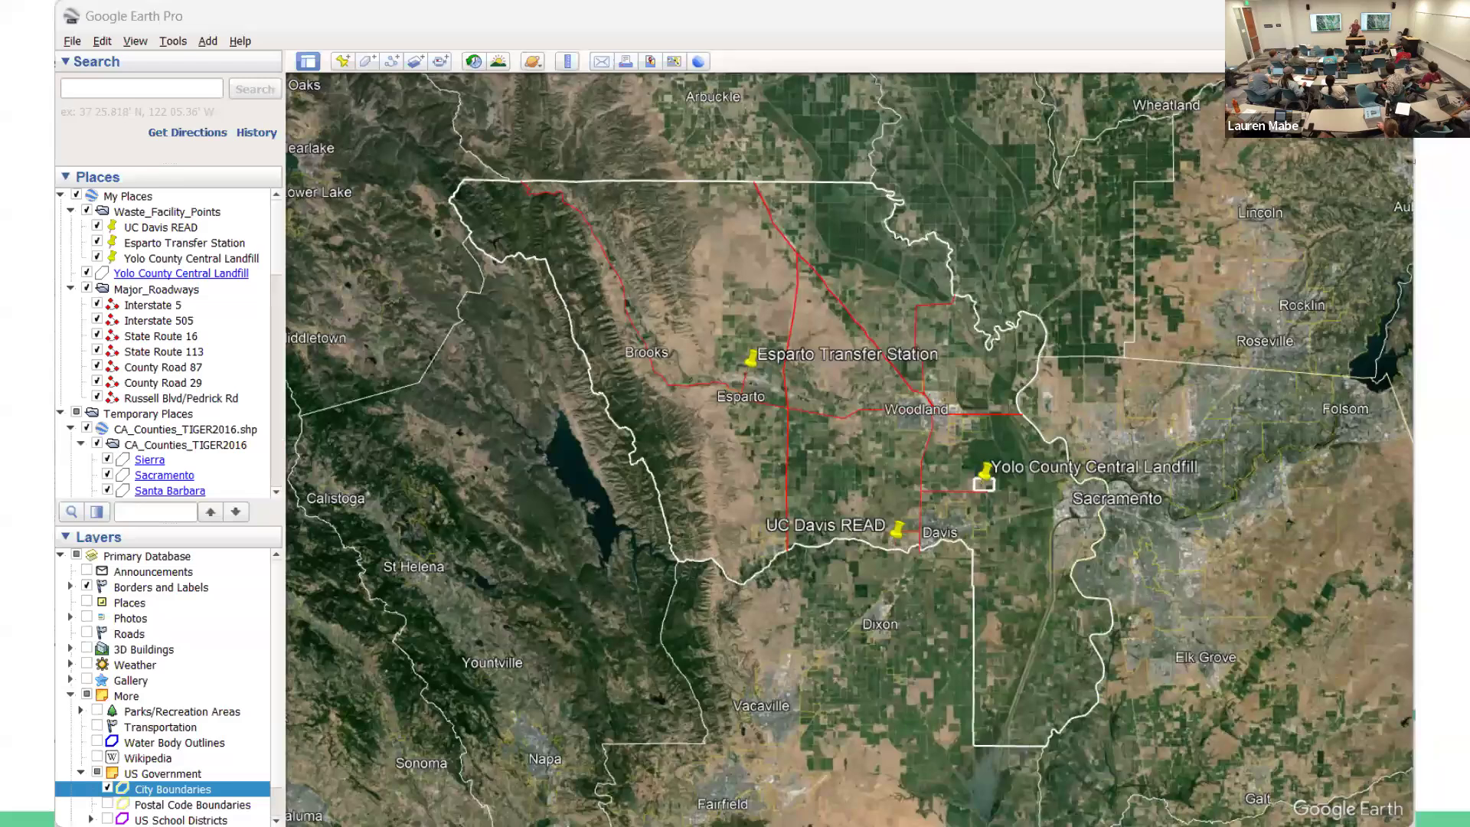
key(Right)
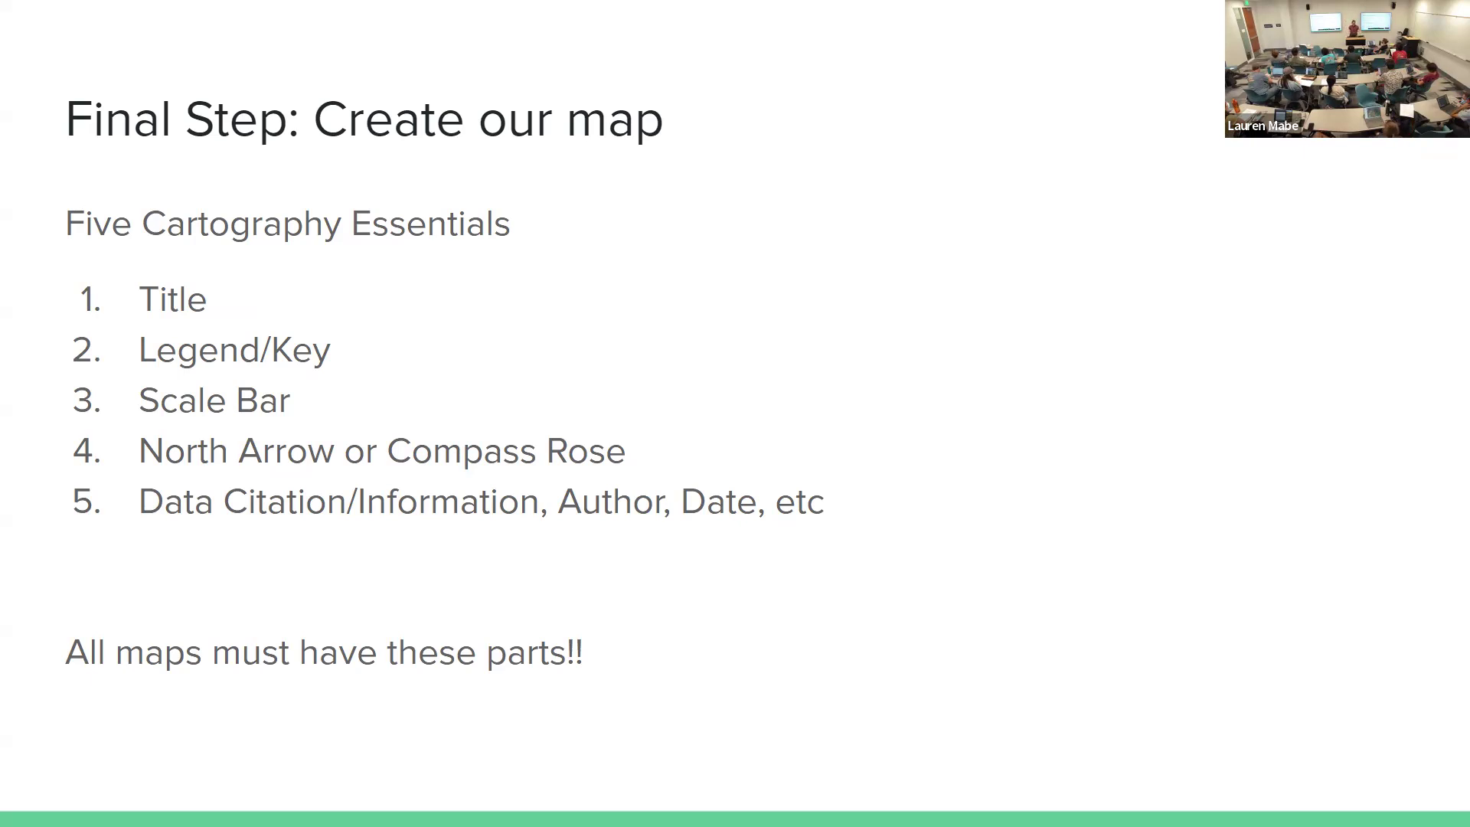
key(Escape)
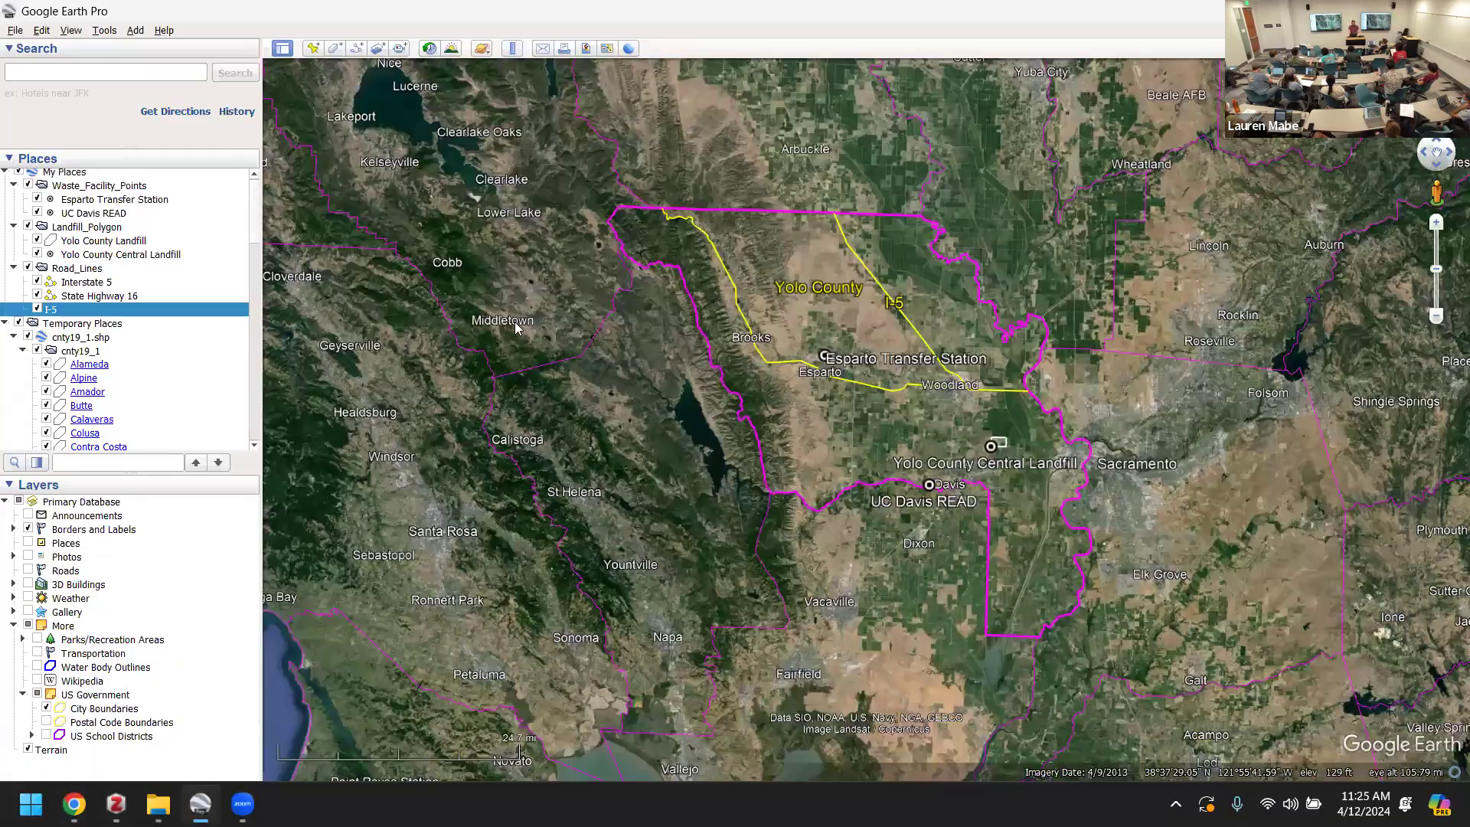
- Switch to Google Earth Pro, open the Save Image map layout and move the title box to just above Clearlake
click(199, 804)
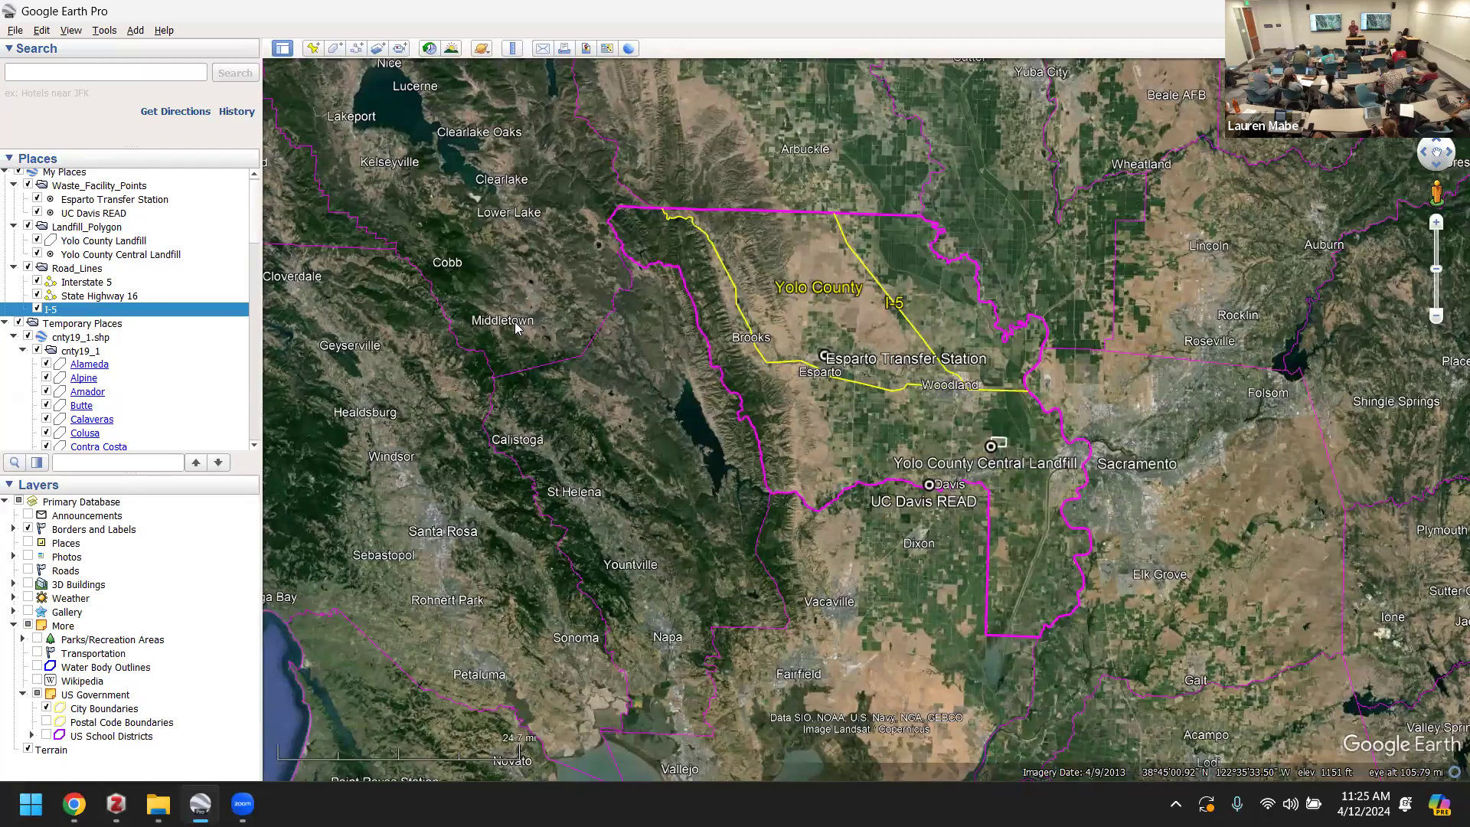
click(584, 49)
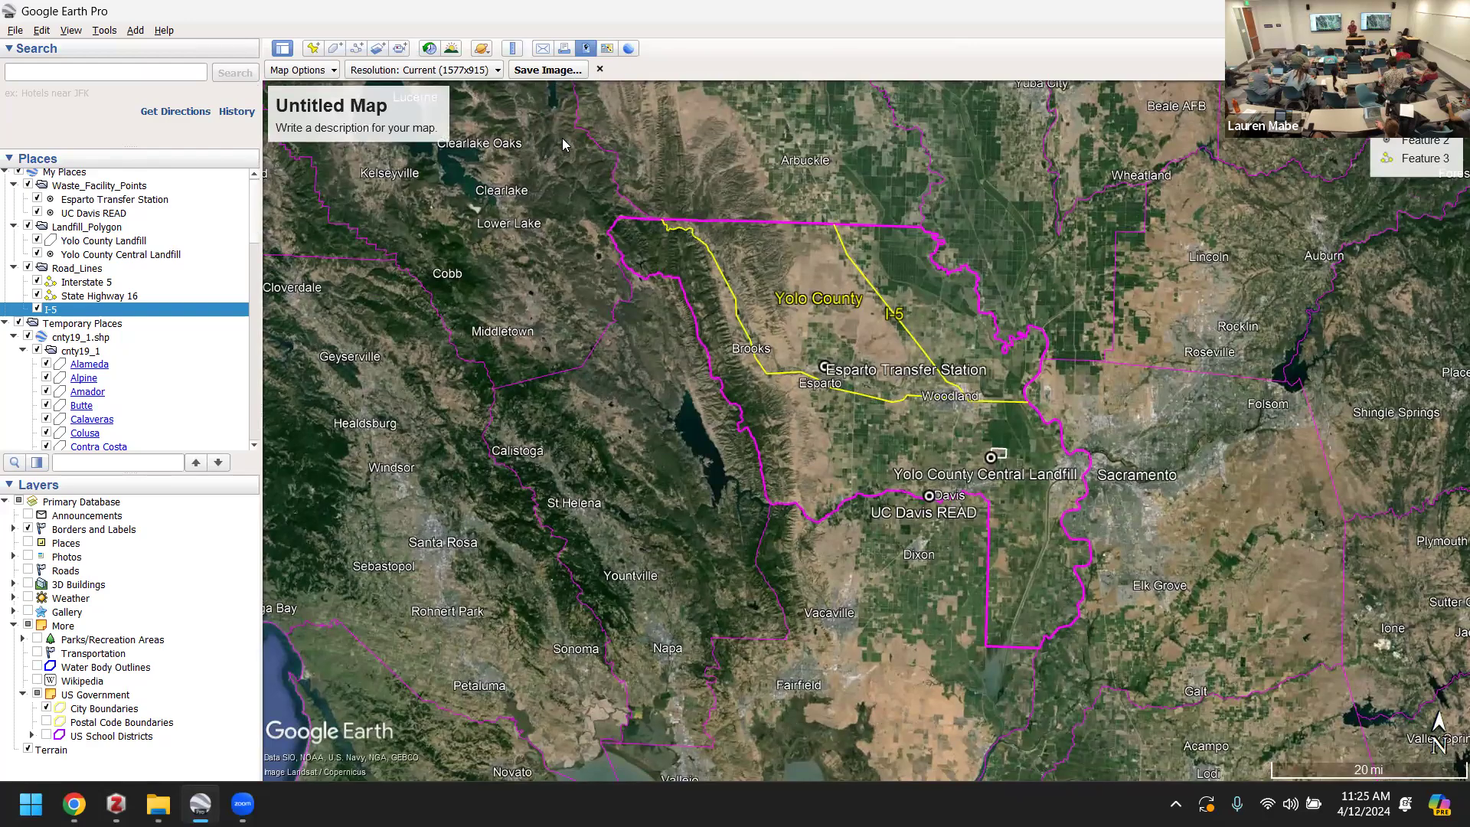
mouse_move(407, 104)
drag(407, 111, 501, 150)
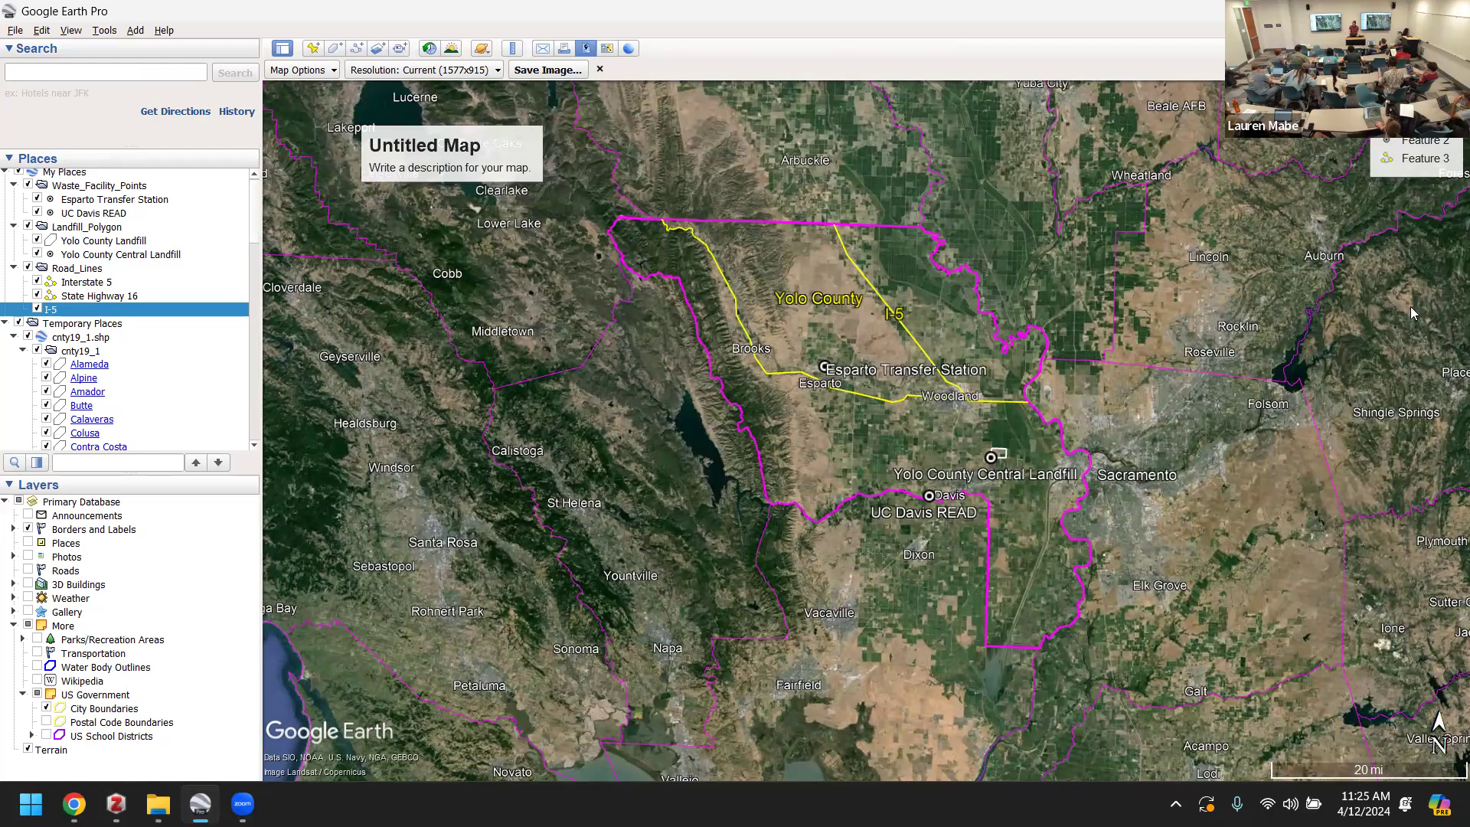
- Move the legend, Google Earth logo, compass and scale bar near the map title, northwest of Yolo County
mouse_move(1446, 147)
drag(1439, 145, 649, 153)
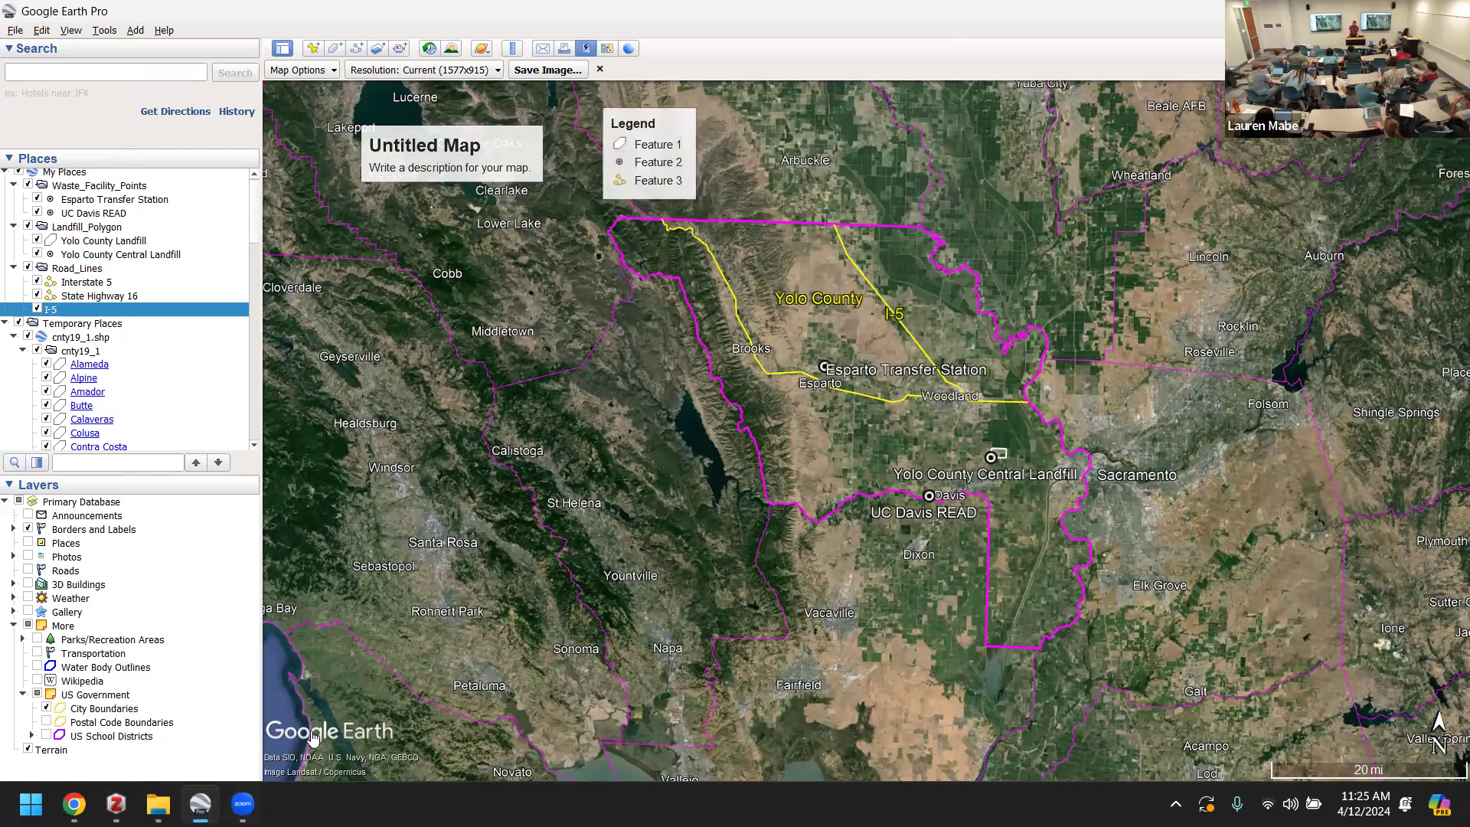
drag(314, 738, 371, 215)
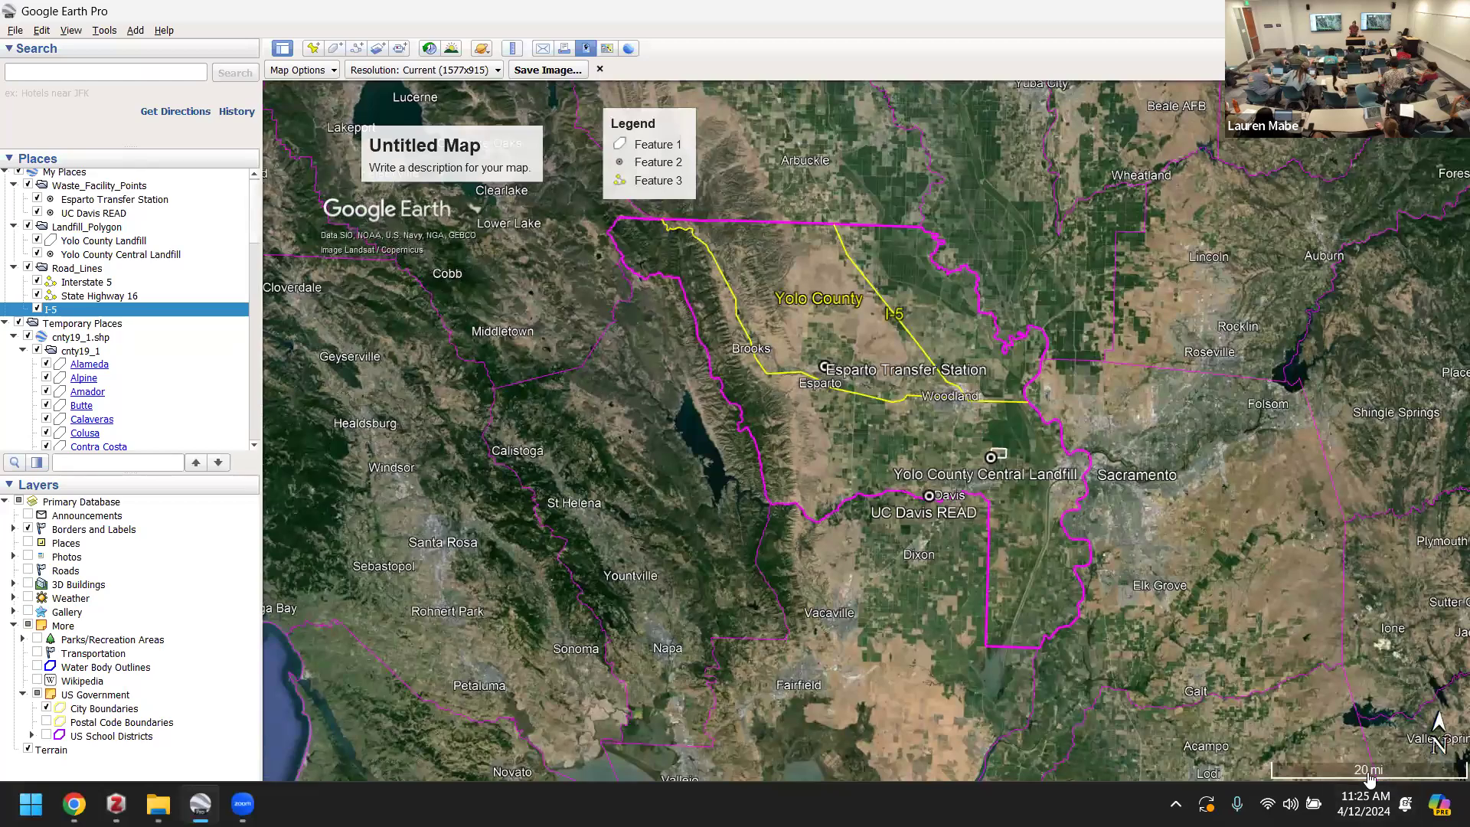
drag(1438, 731, 730, 155)
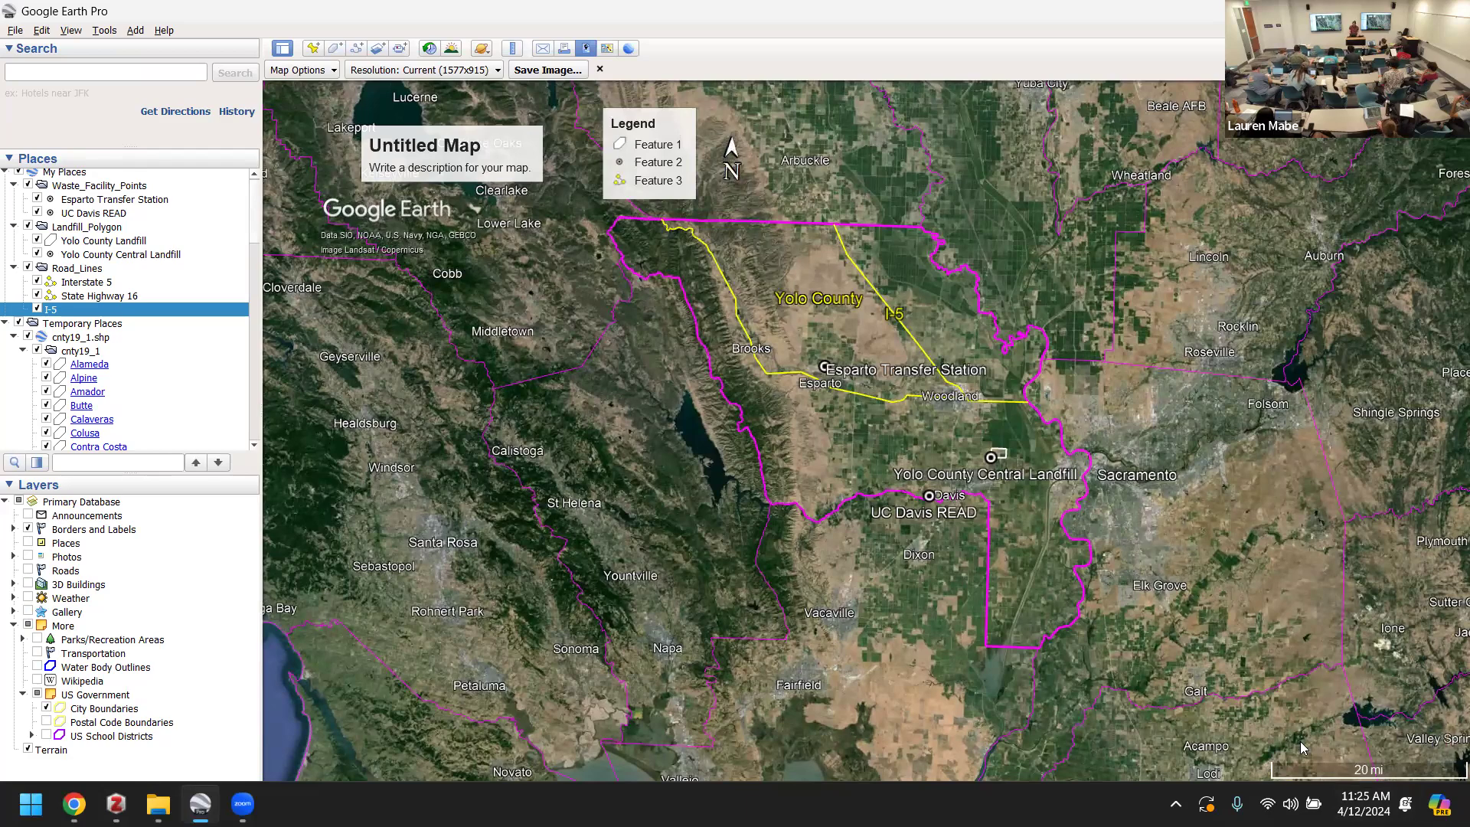
drag(1431, 773, 509, 313)
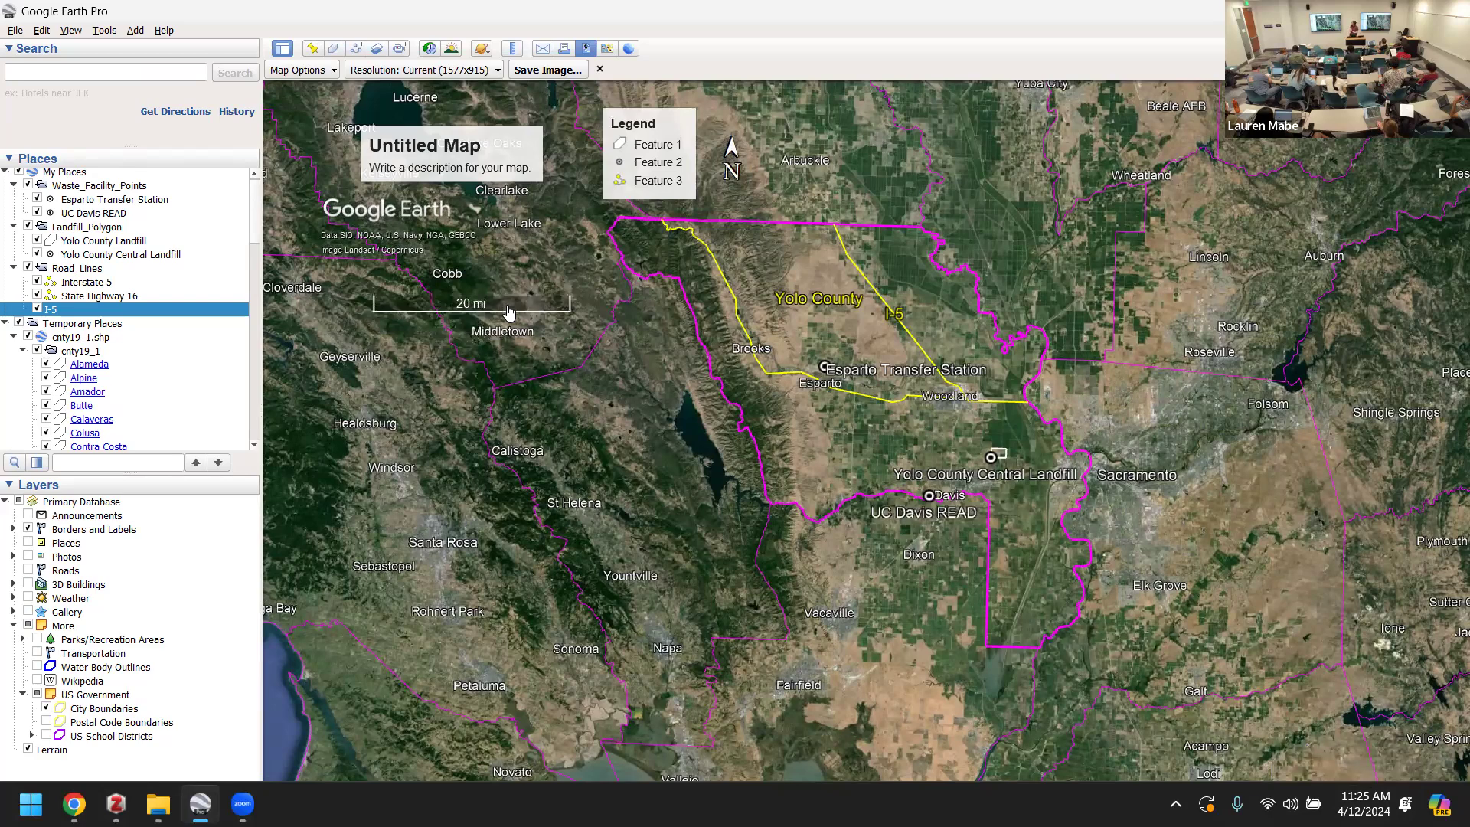
- Look over the available map elements, and close and reopen the Save Image map layout
click(300, 71)
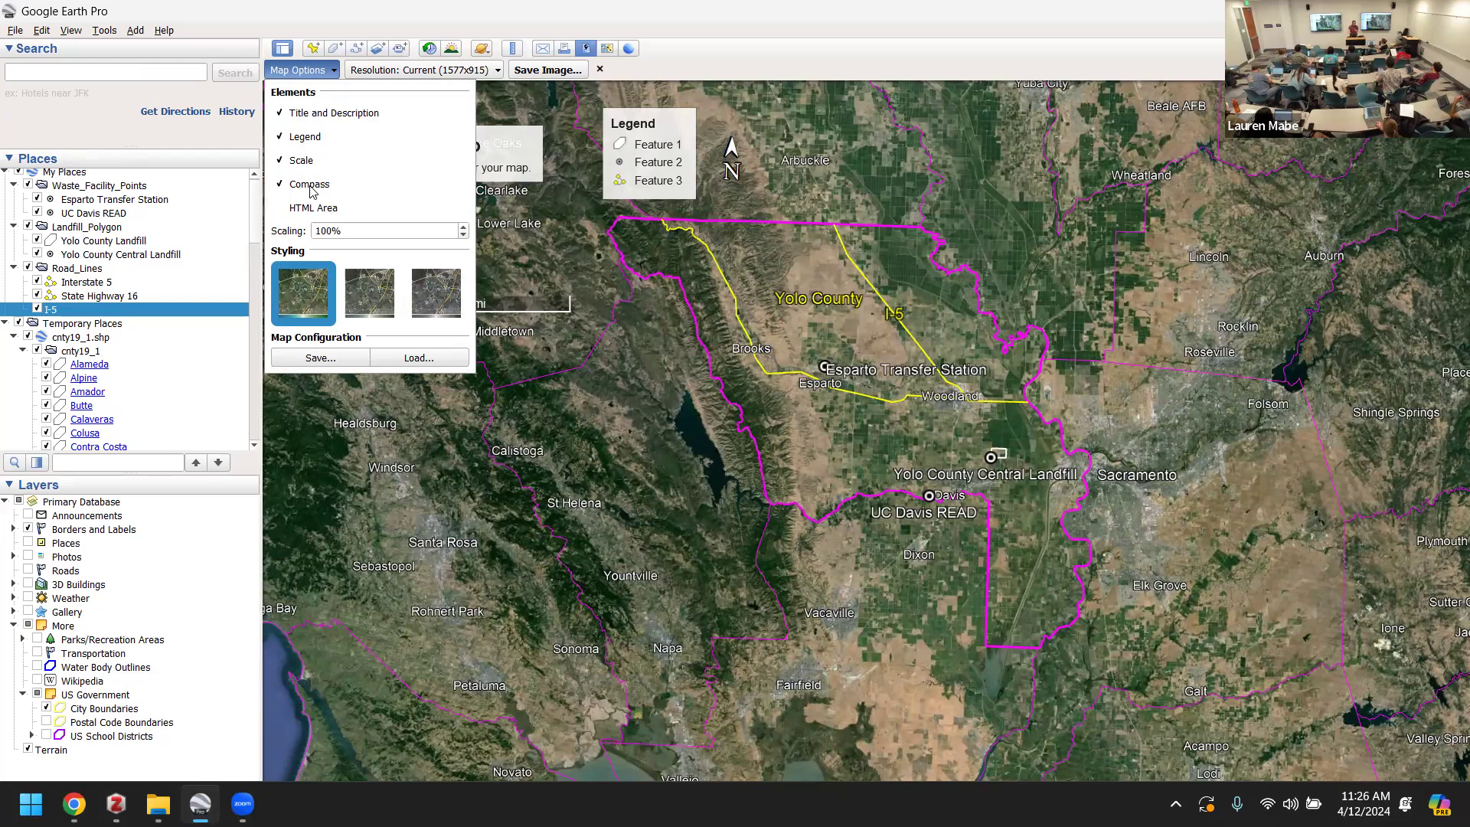
click(848, 46)
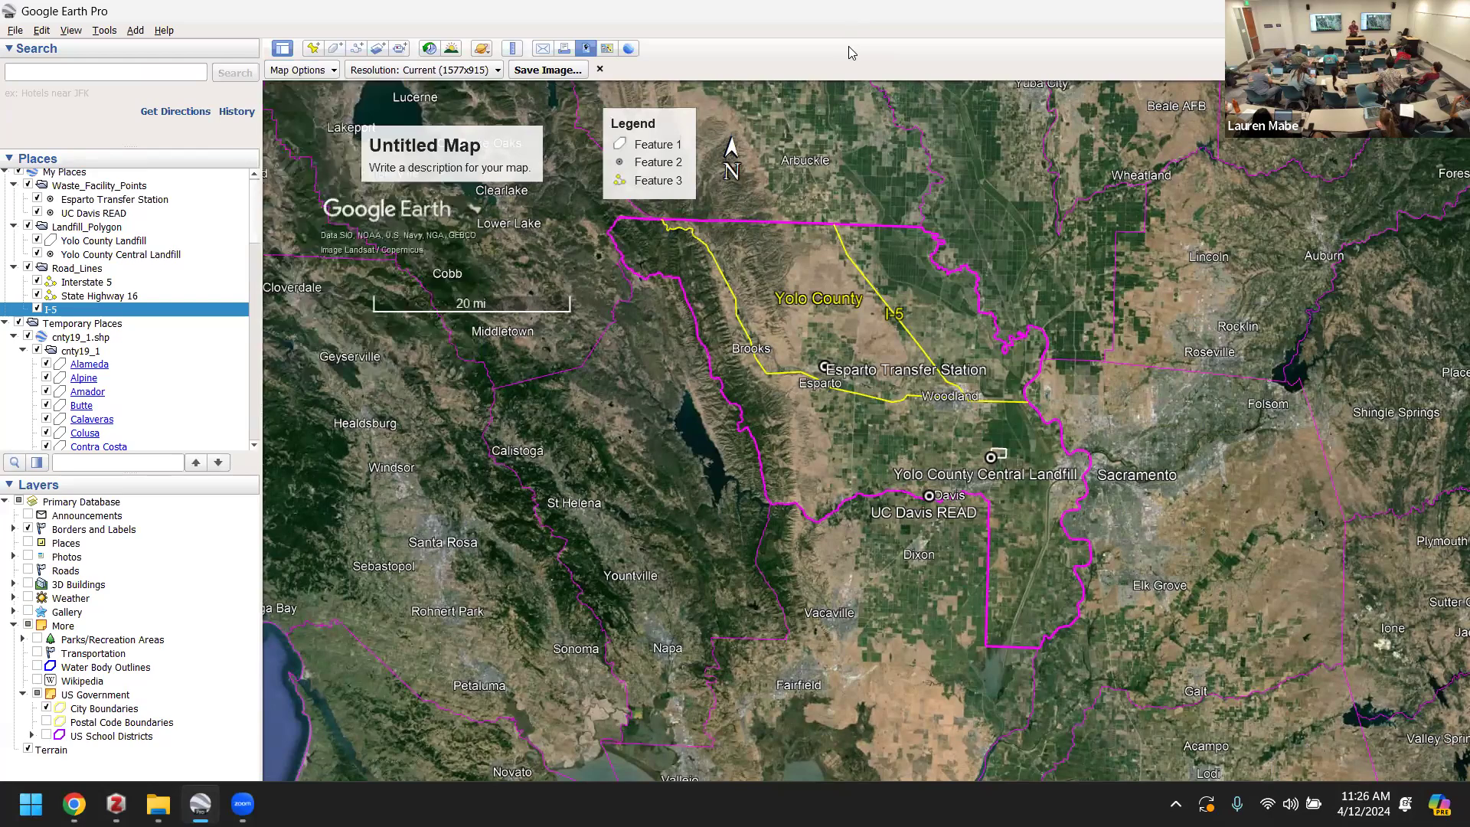
click(599, 67)
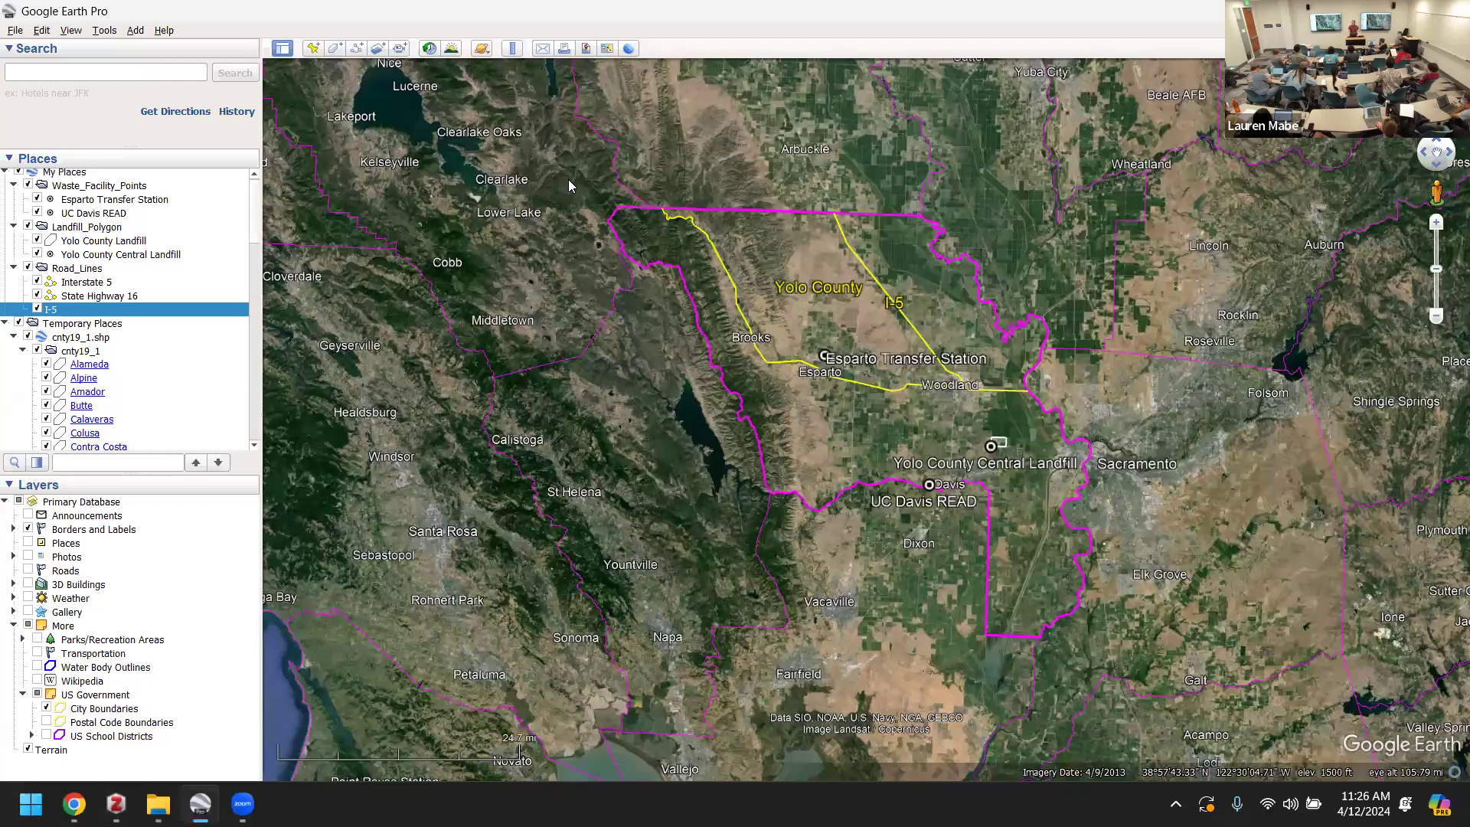
click(587, 53)
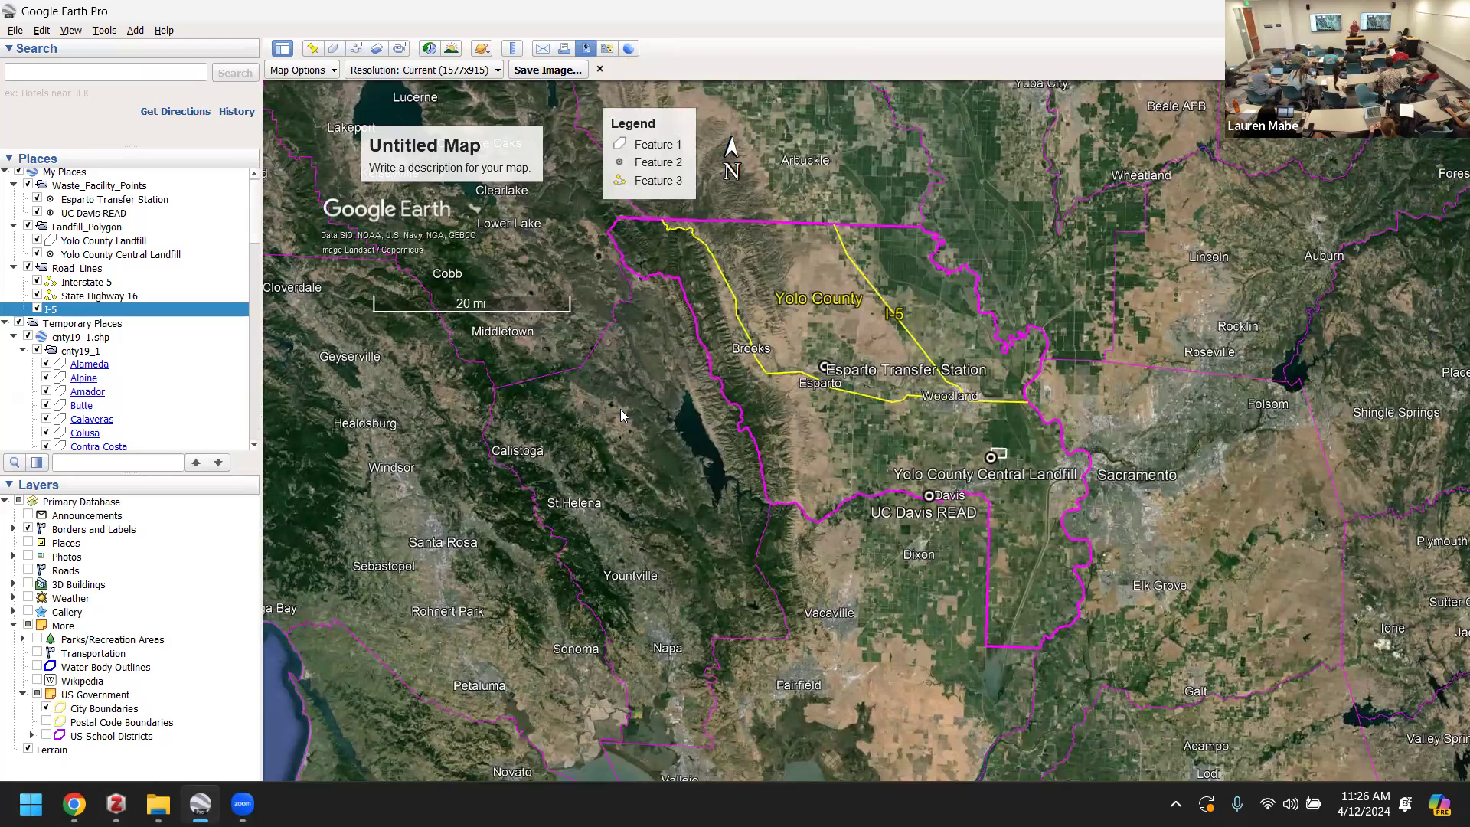
- Toggle the Compass and Legend map elements off and back on
click(311, 75)
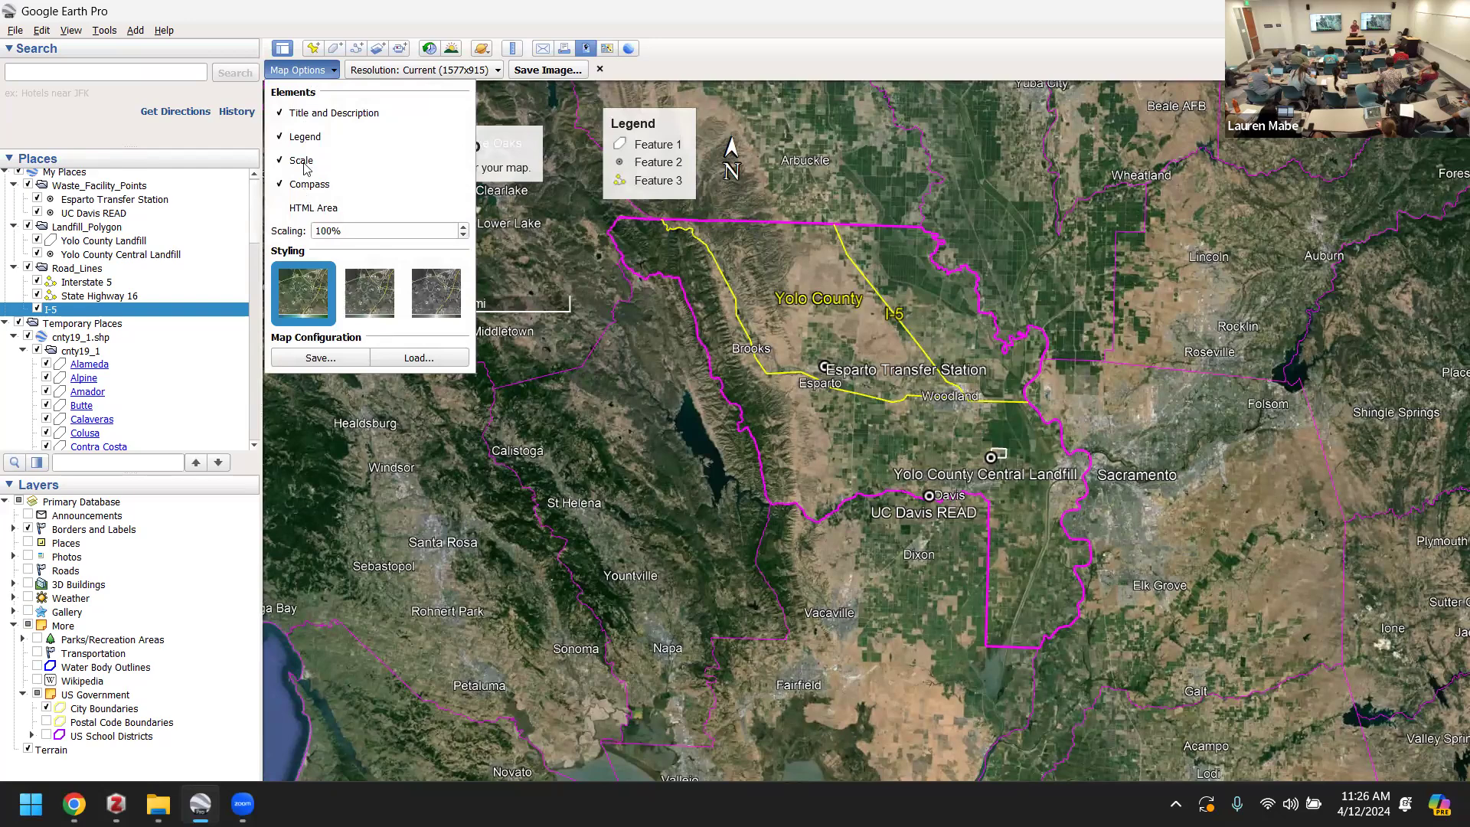
click(316, 186)
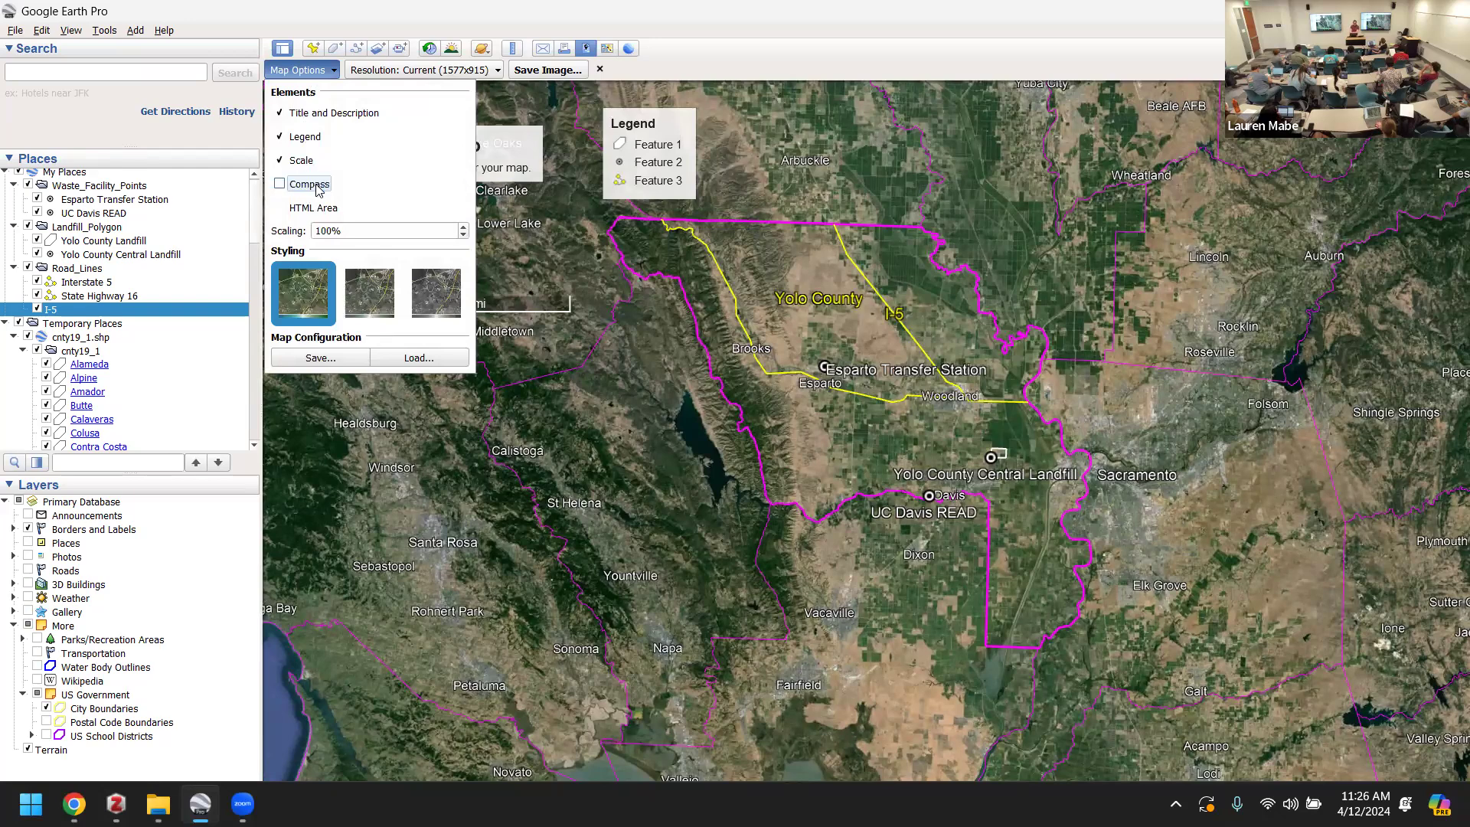
click(319, 188)
click(305, 141)
click(305, 137)
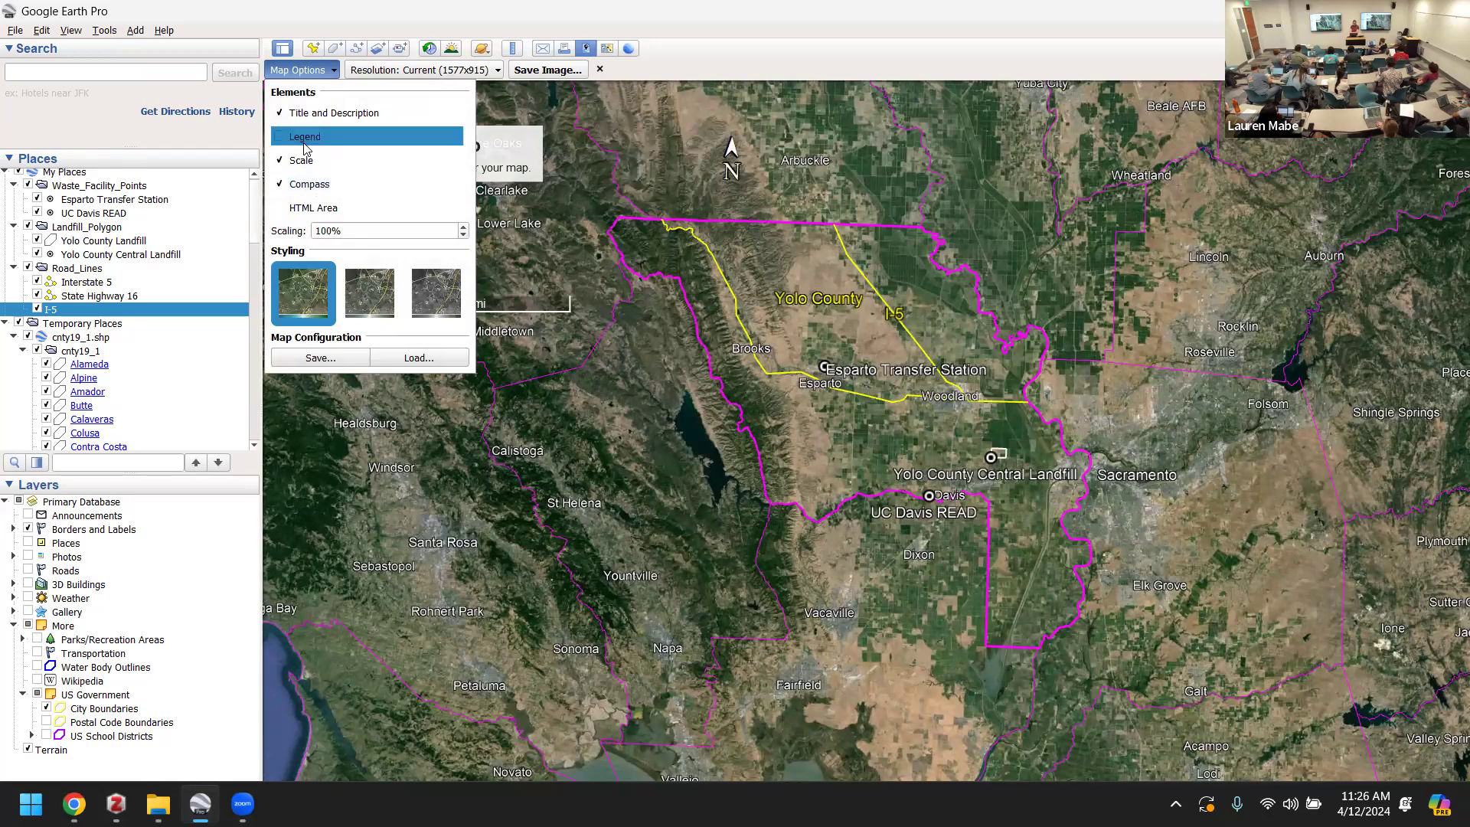
click(705, 68)
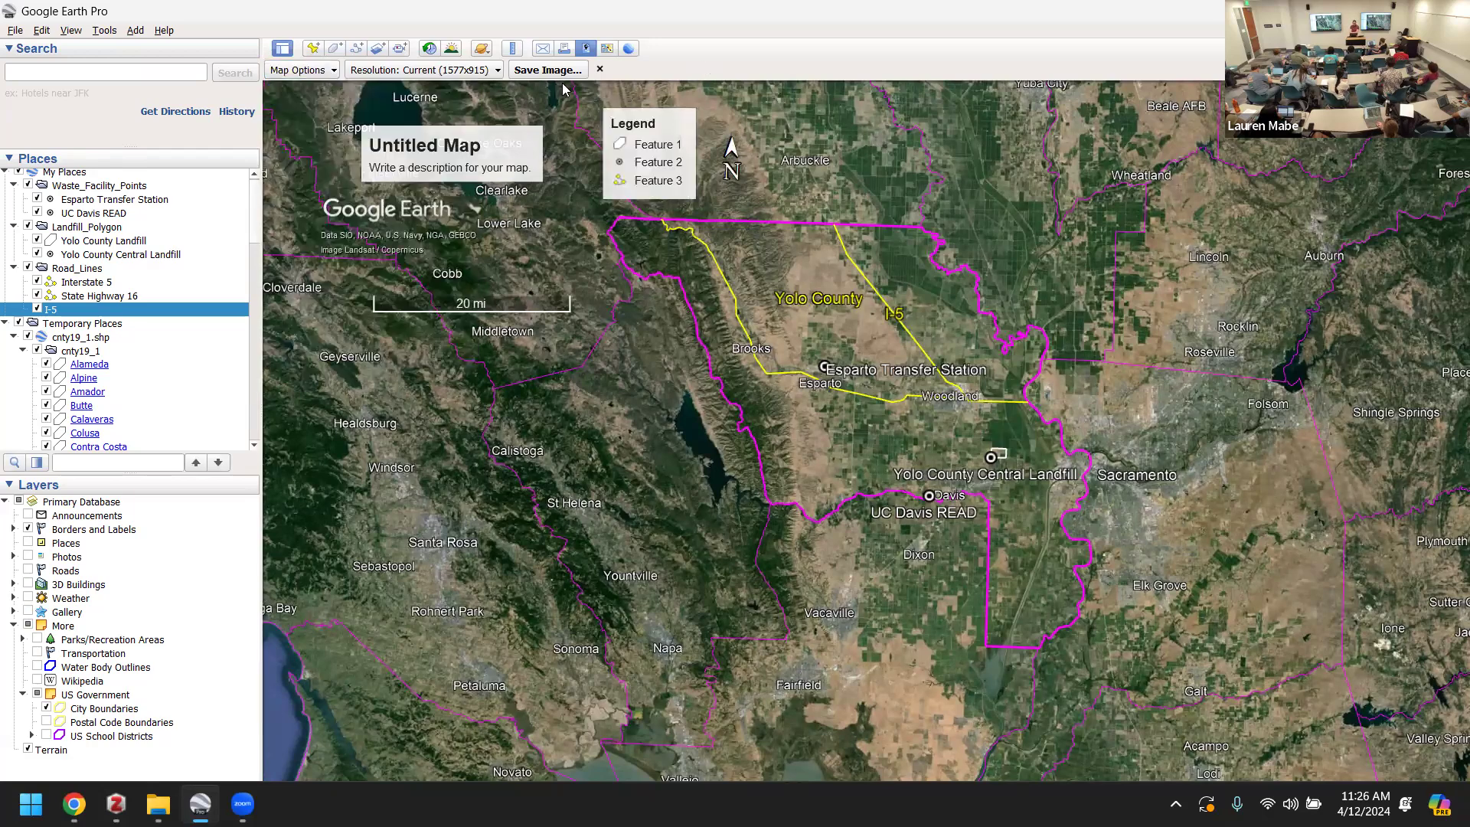
- Set the map title to "Waste Management of Yolo County" and clear the placeholder description
click(453, 160)
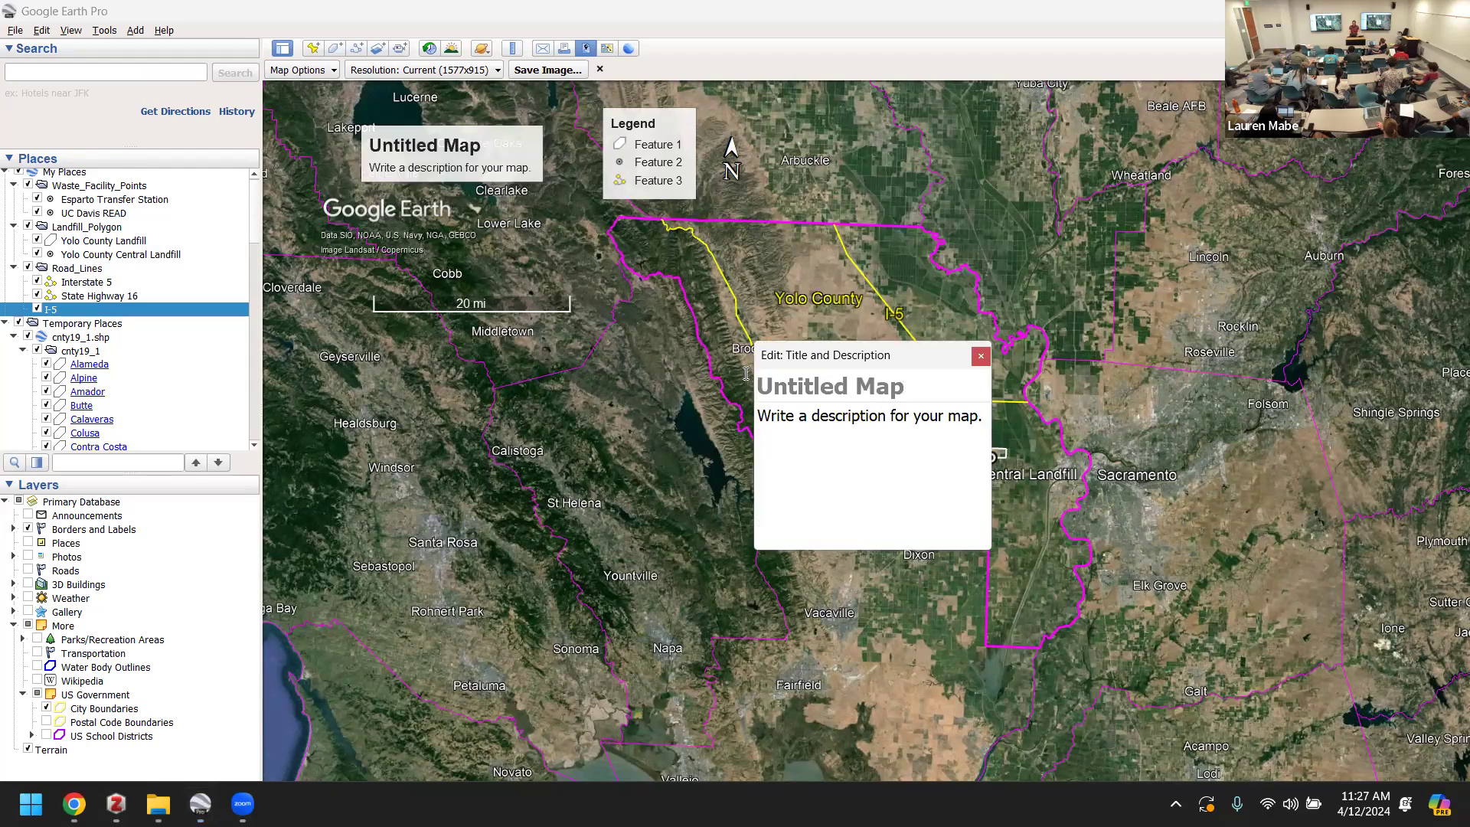
text(Waste Manage)
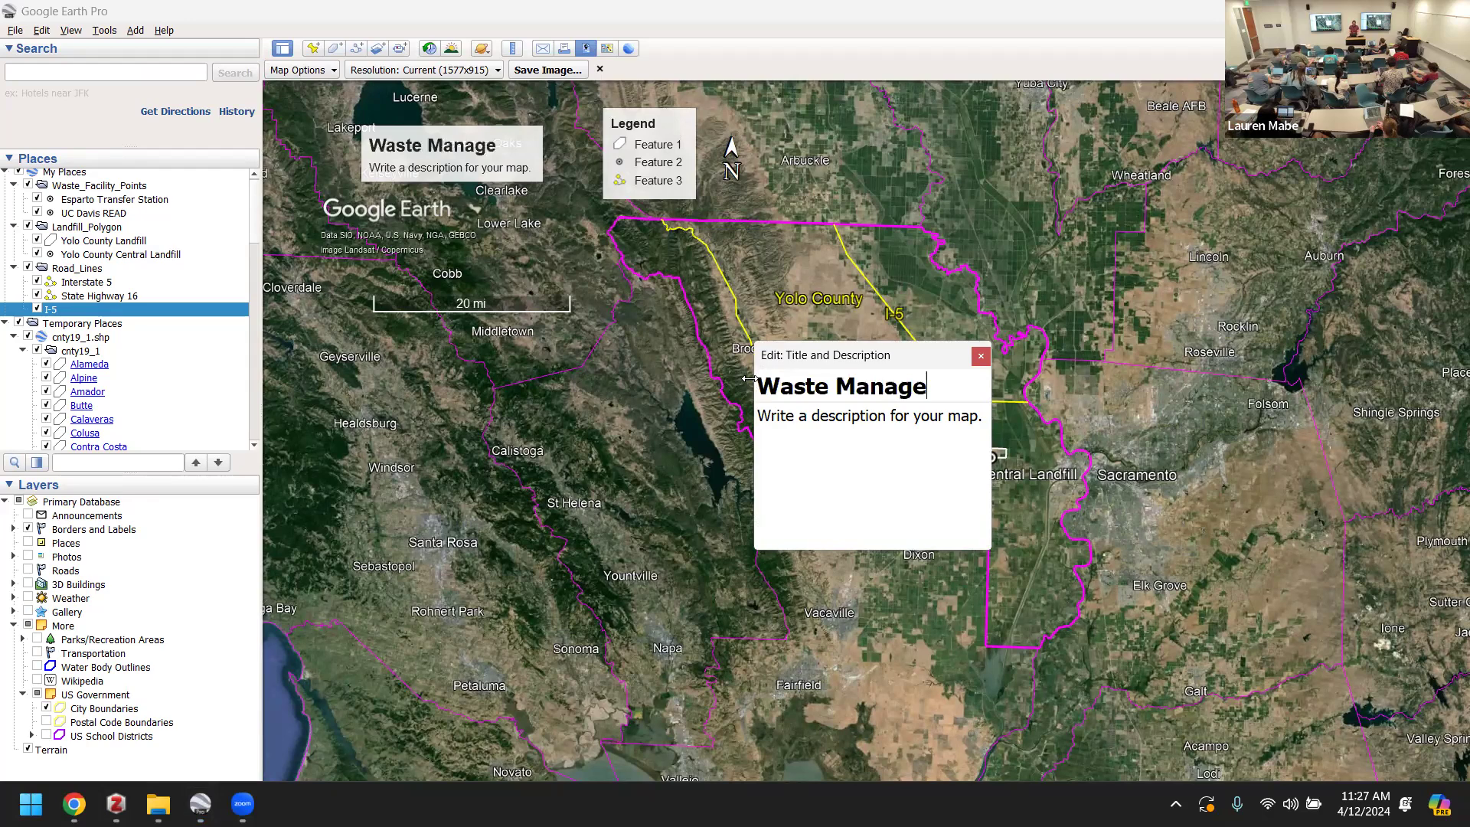
text(ment of )
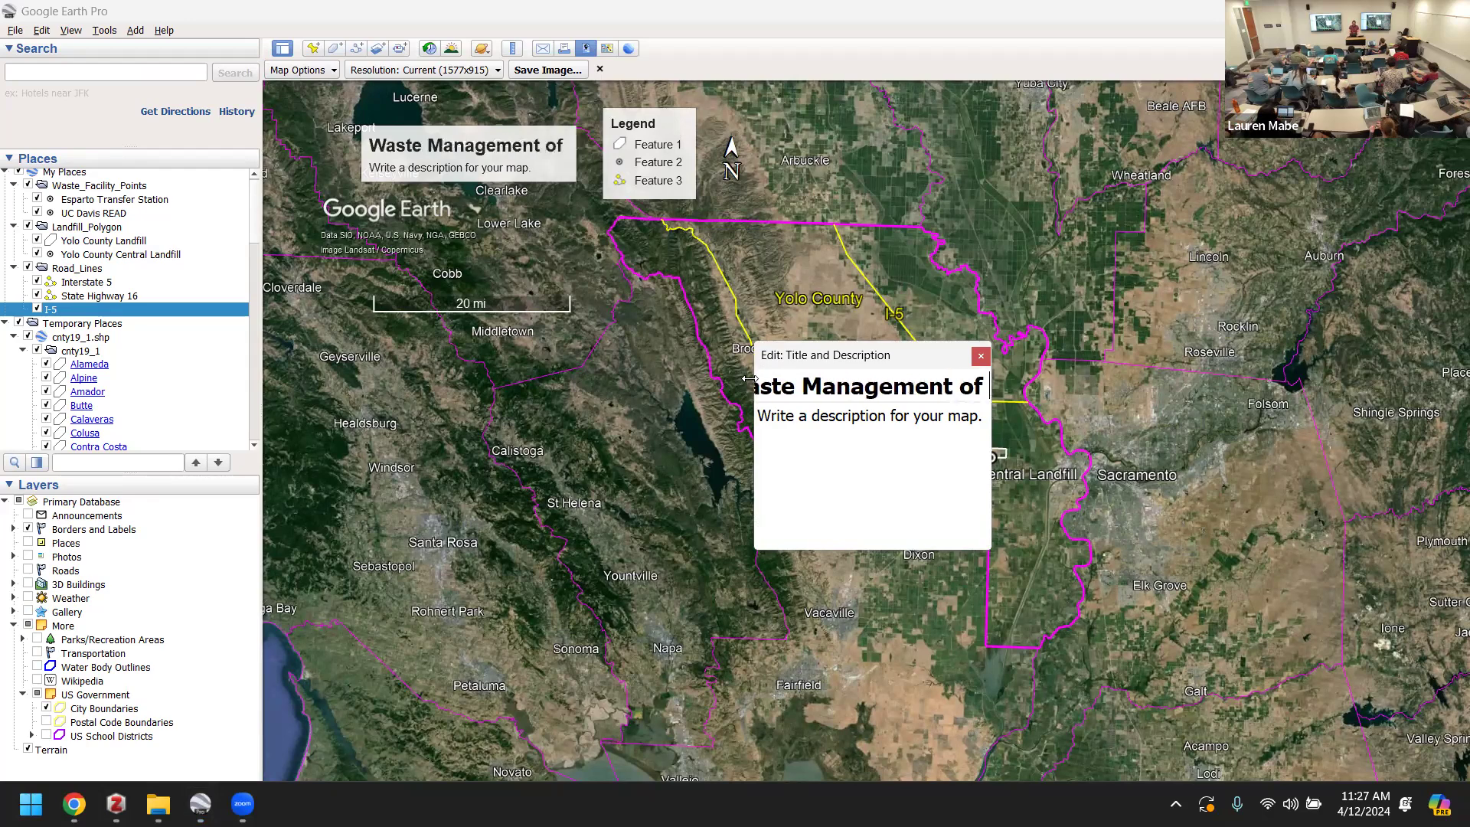
text(Yolo County)
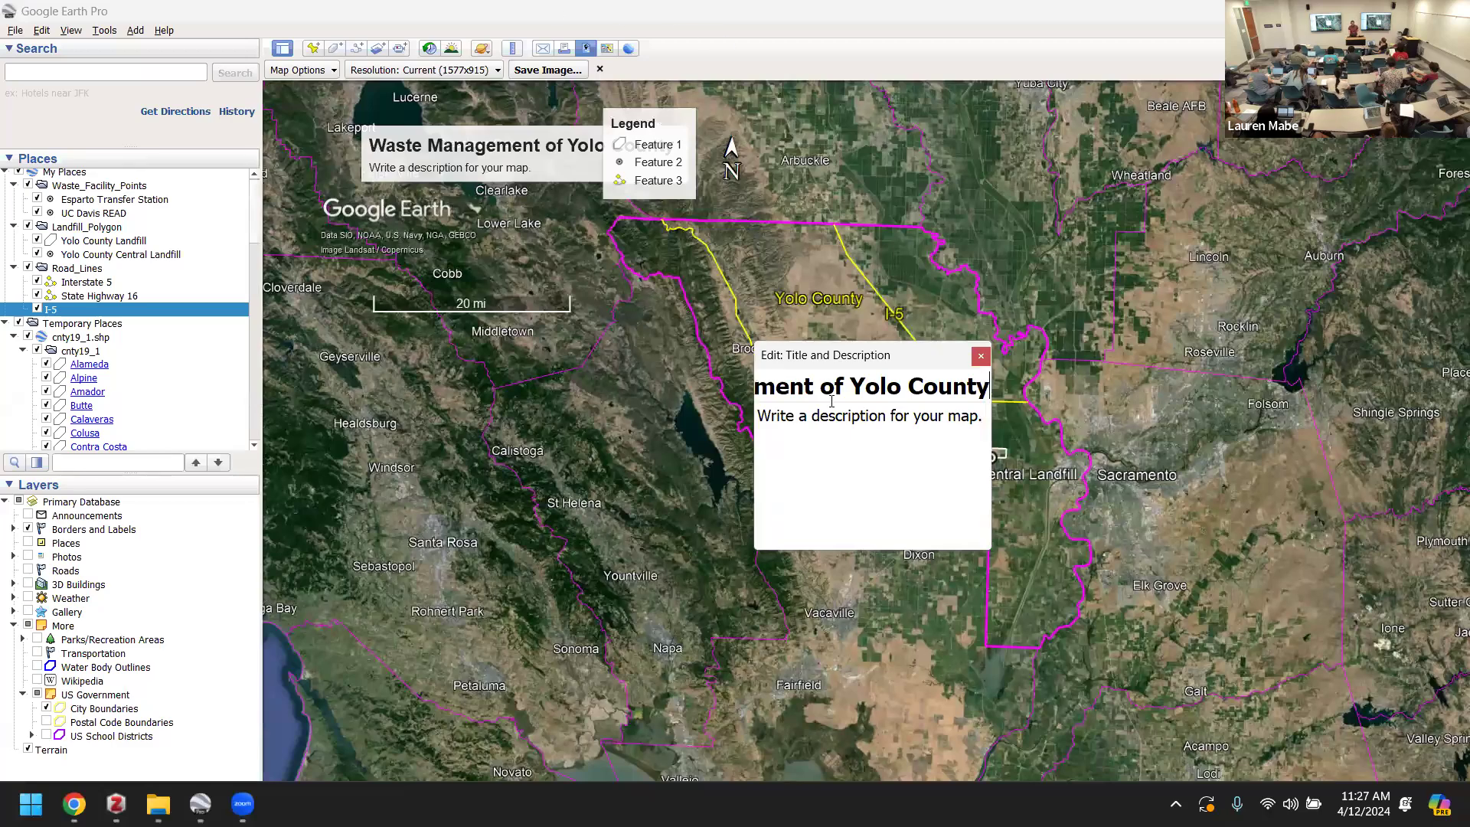
click(850, 422)
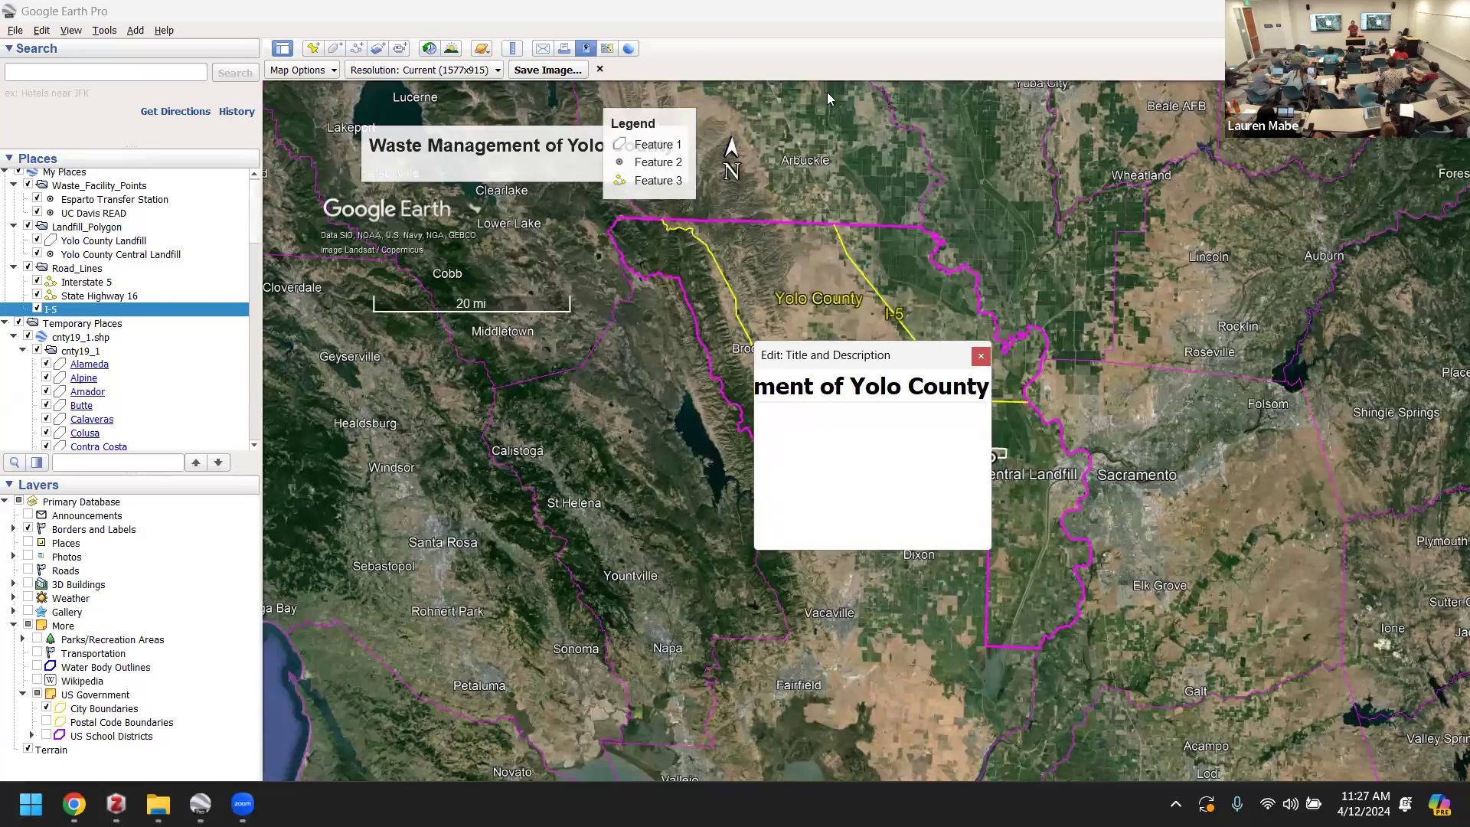
click(795, 49)
- Move the title box to the map's northwest corner over Kelseyville and the legend just east of Arbuckle
mouse_move(463, 141)
drag(463, 142, 396, 129)
drag(672, 131, 928, 141)
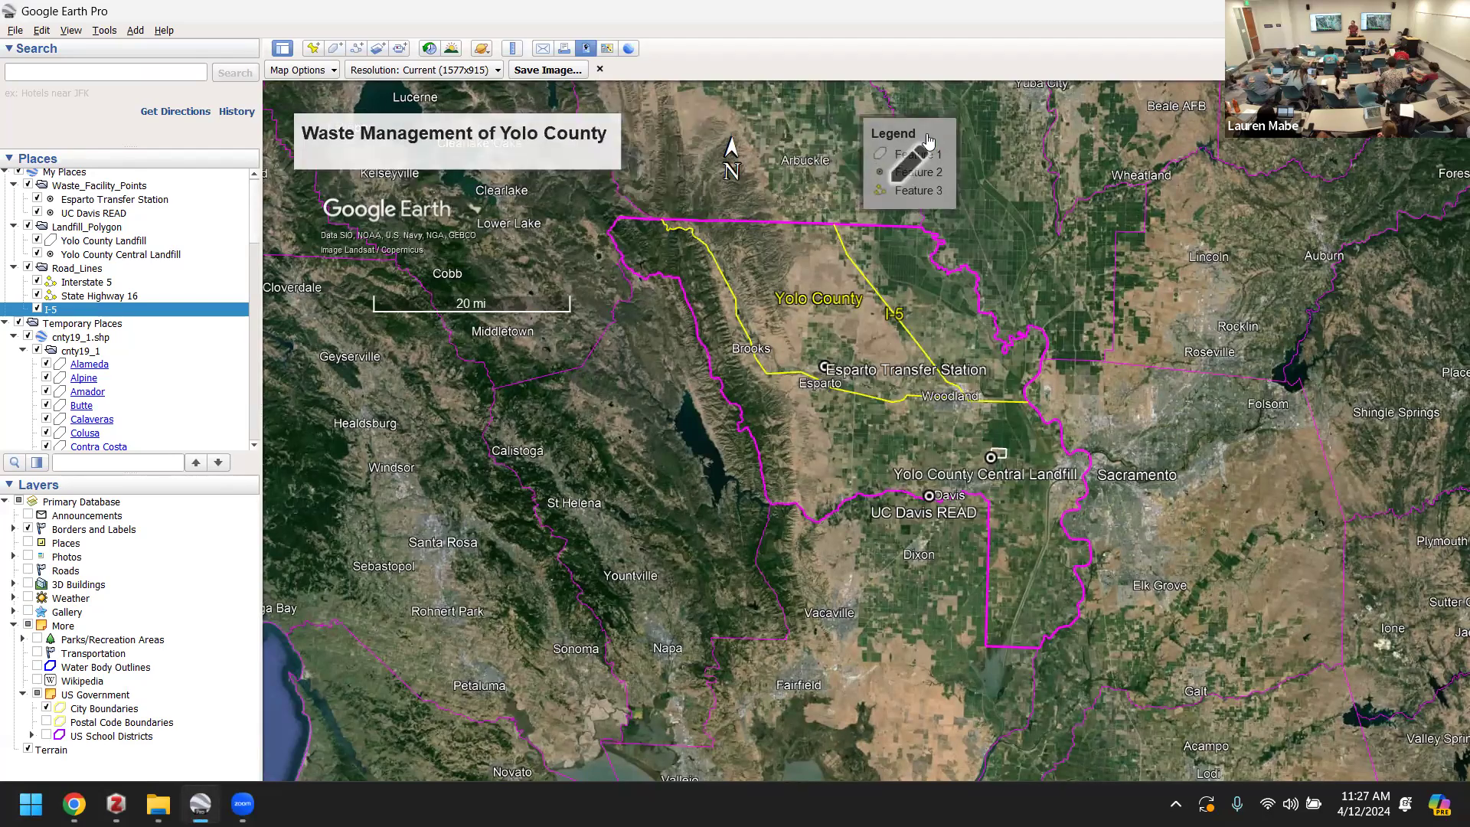
- Reopen the title and description editor and the map elements list for review, and close both without changes
mouse_move(561, 155)
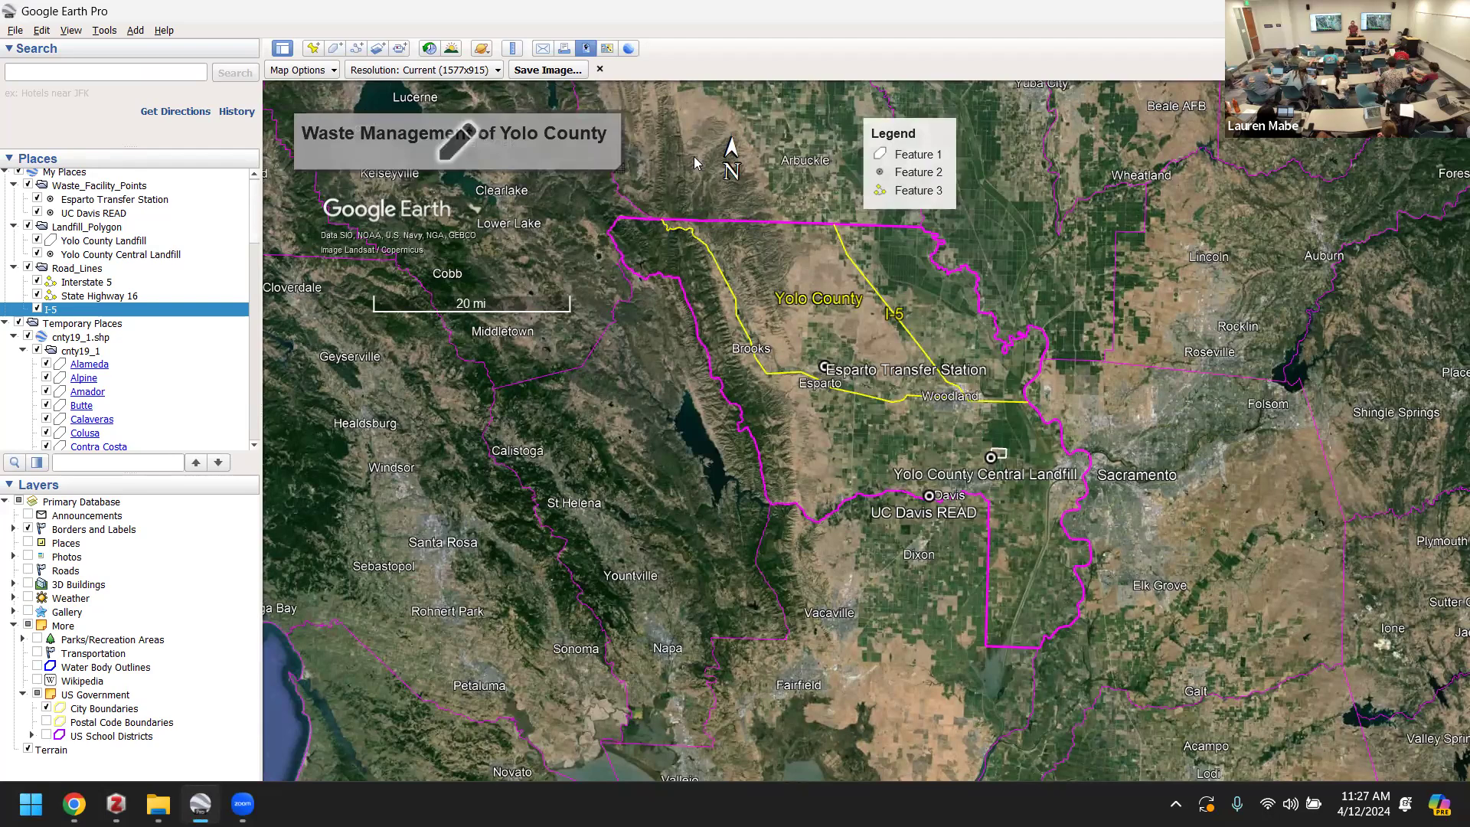
click(519, 147)
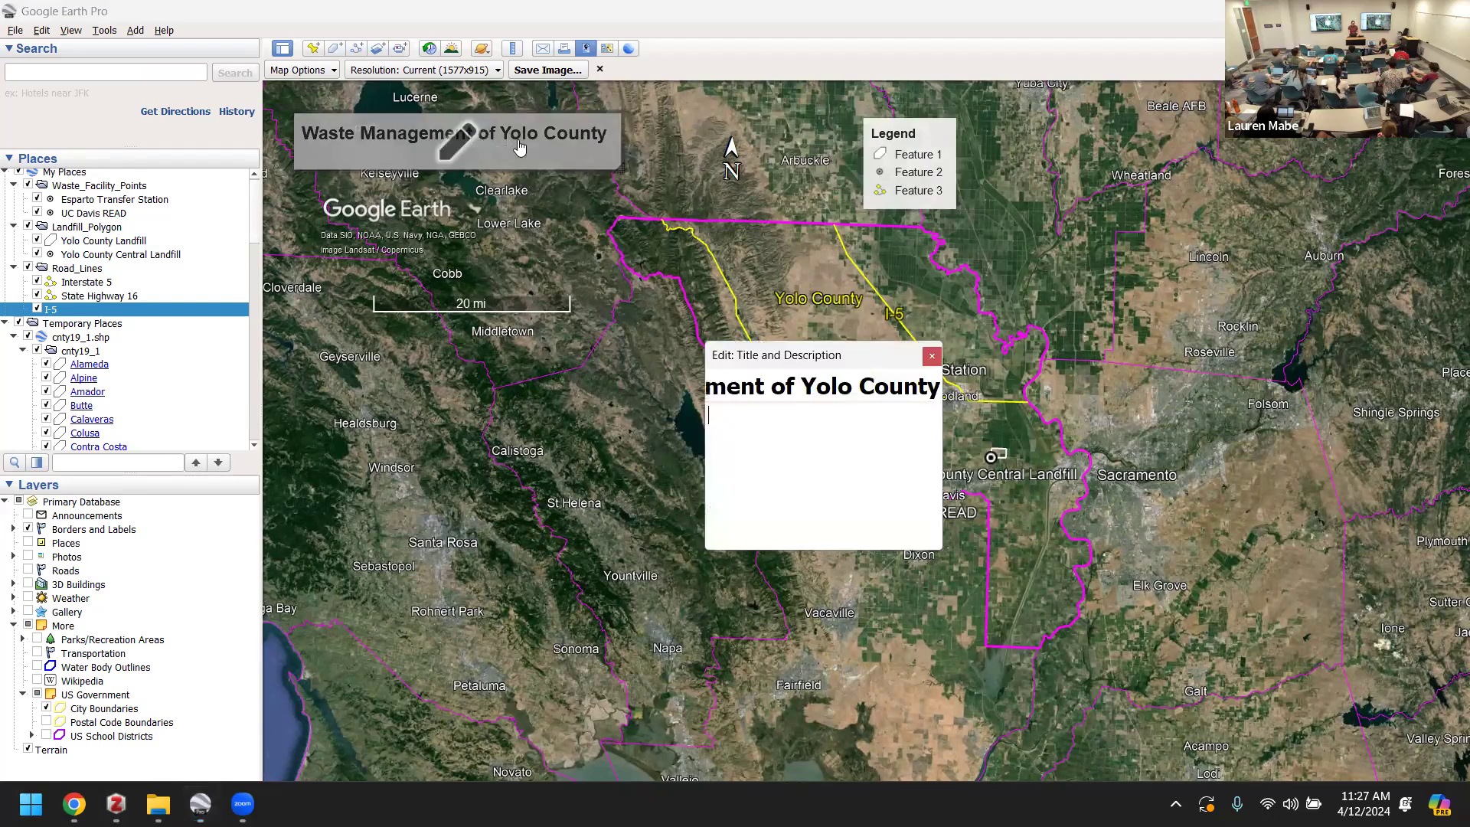
click(932, 356)
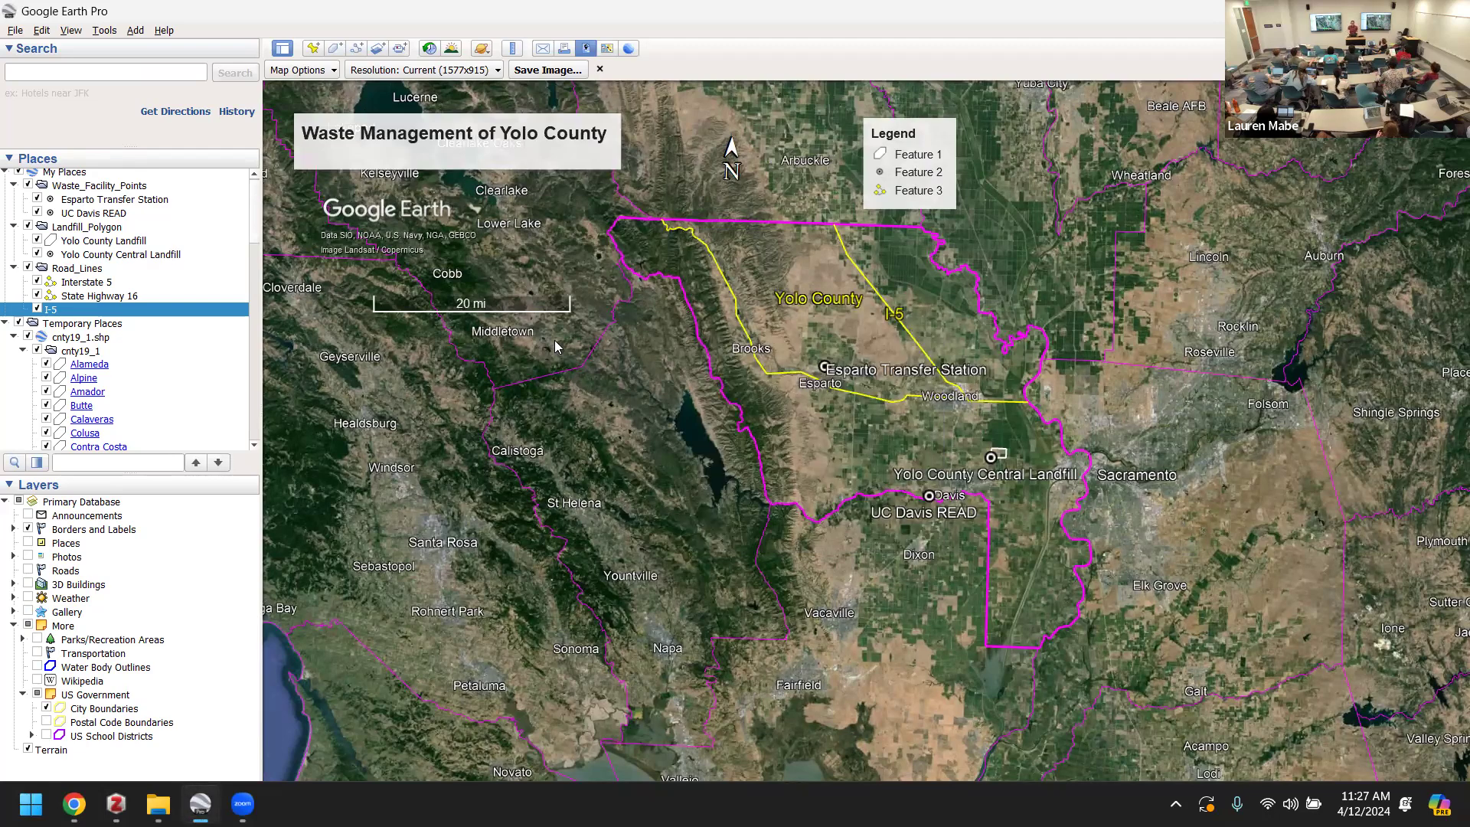
mouse_move(424, 159)
click(299, 70)
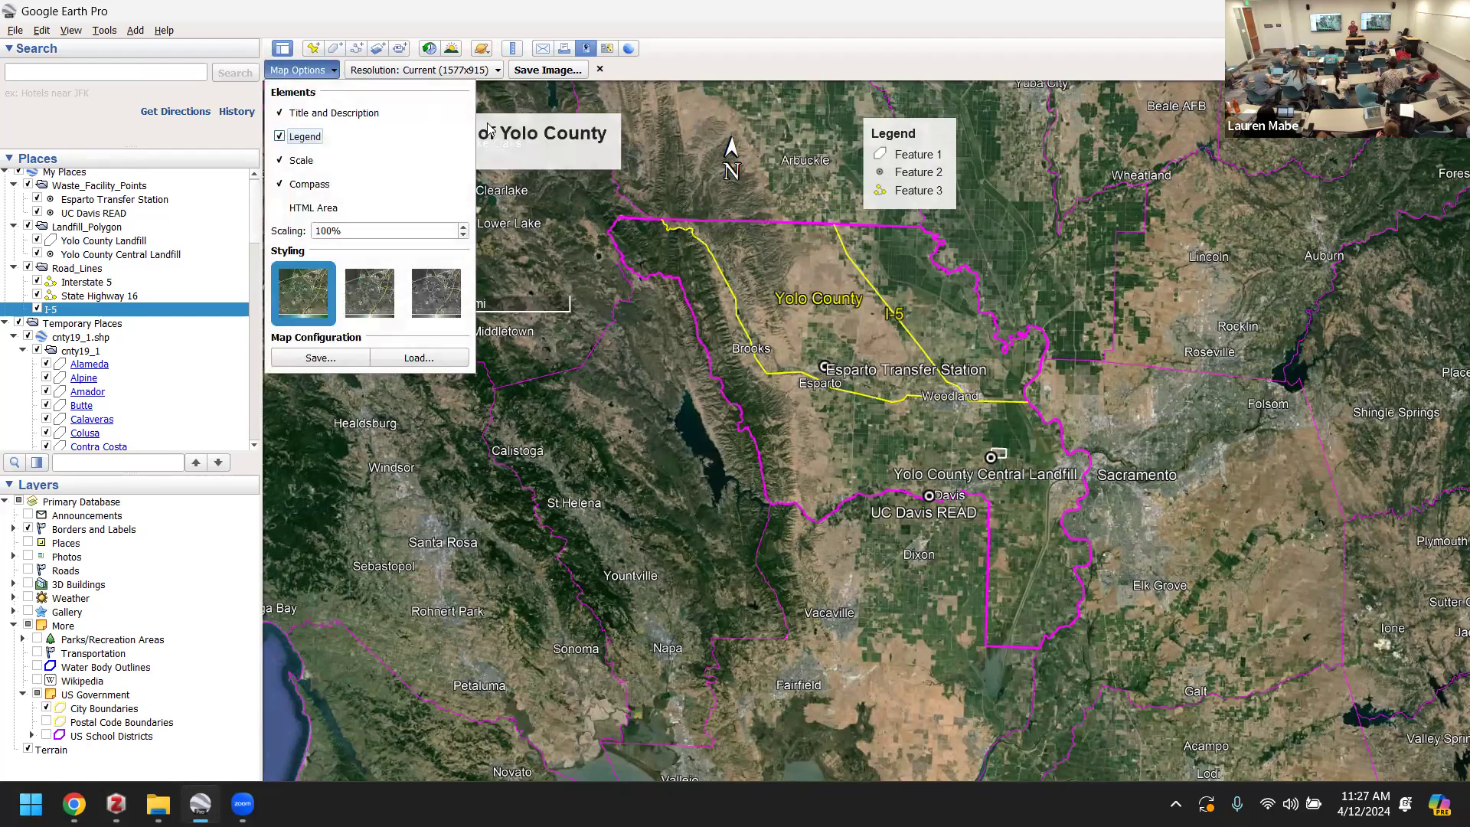
click(435, 97)
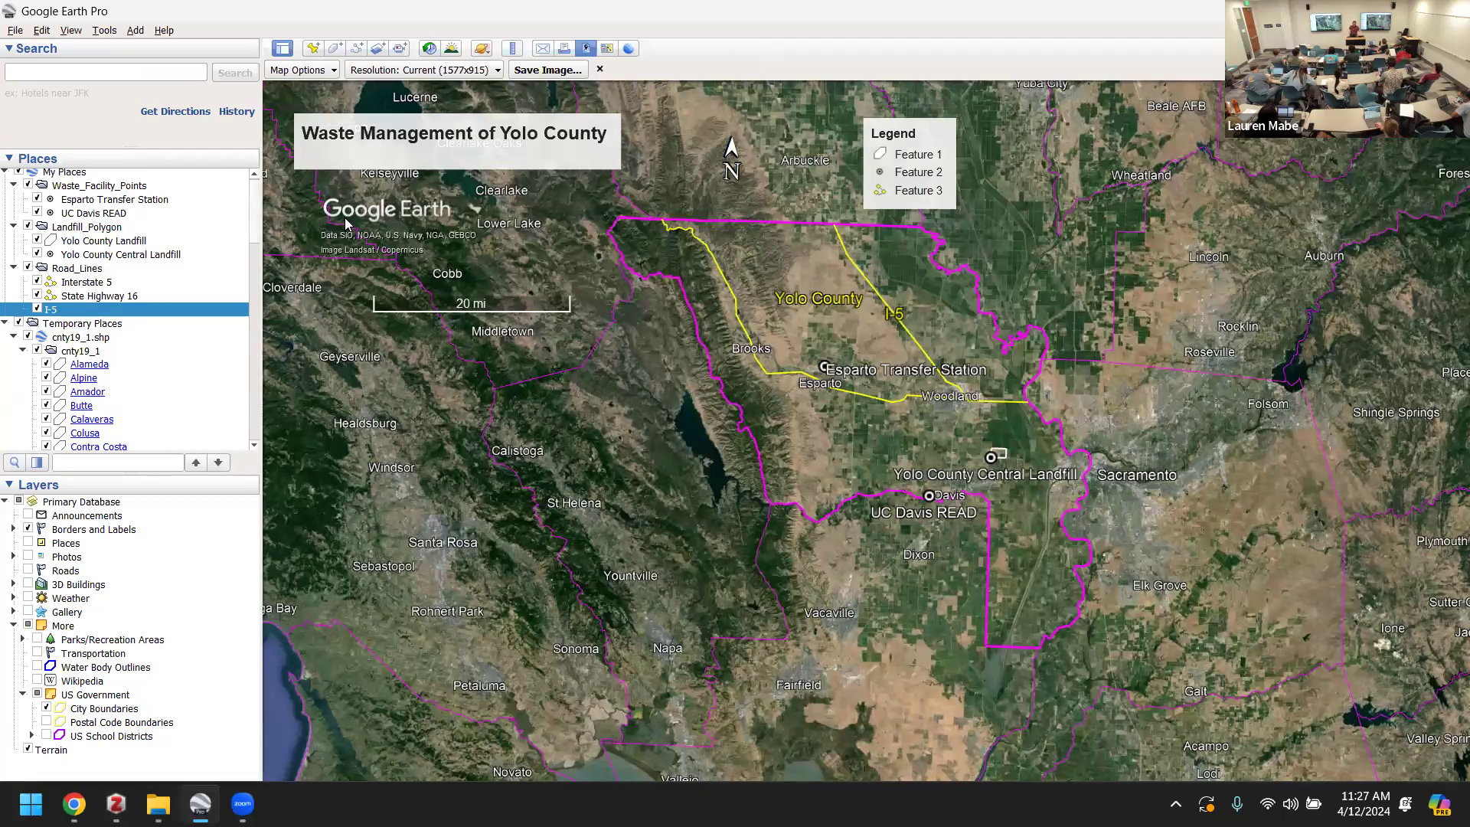
- Place the Google Earth logo in the map's southeast corner and group the legend, scale bar and compass west of Yolo County near Santa Rosa
drag(348, 217, 1227, 703)
drag(935, 180, 1054, 214)
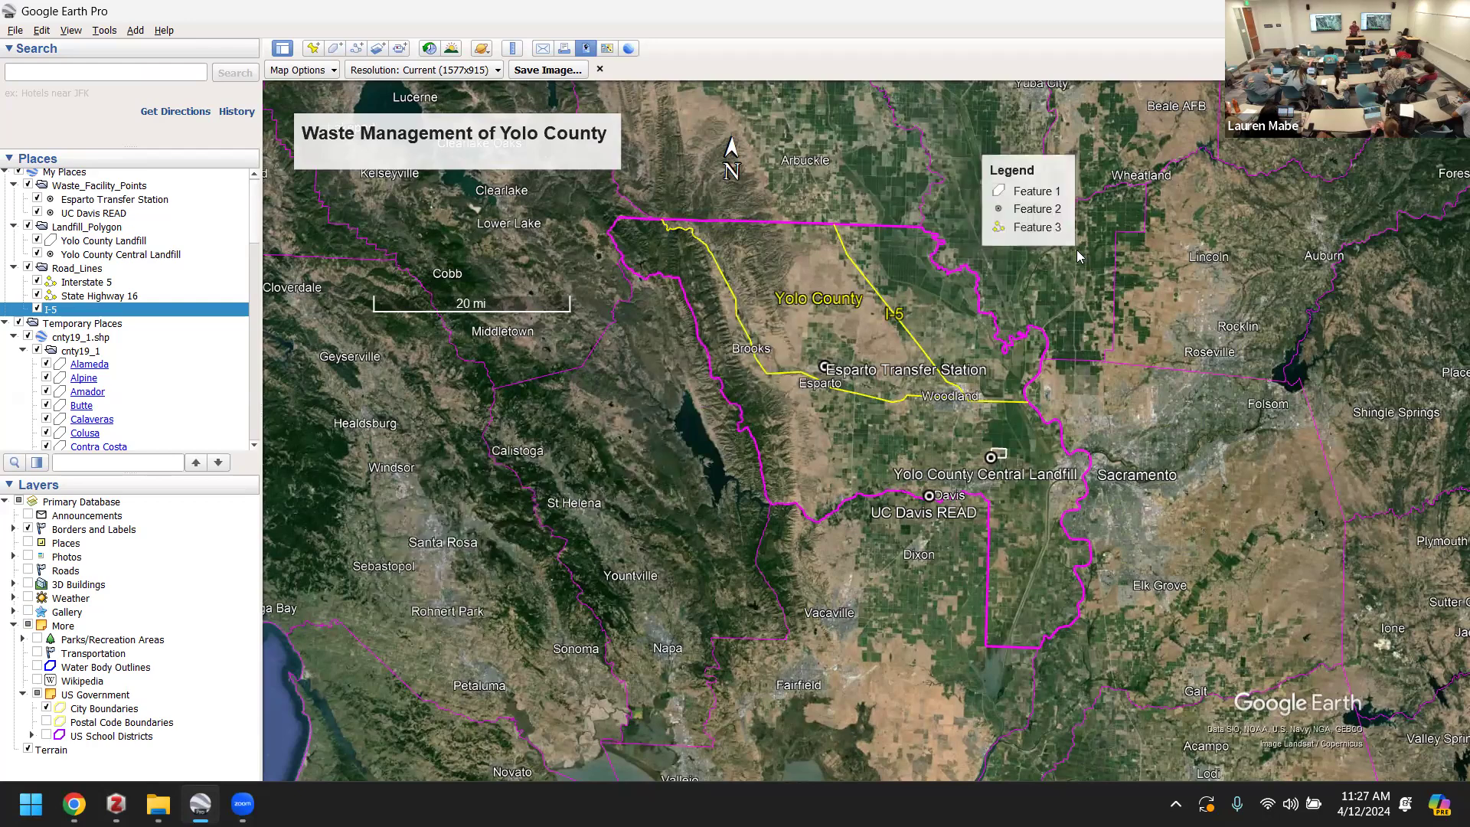
mouse_move(1030, 204)
mouse_down()
mouse_move(459, 479)
mouse_move(396, 473)
mouse_up()
drag(515, 306, 565, 585)
drag(393, 476, 469, 508)
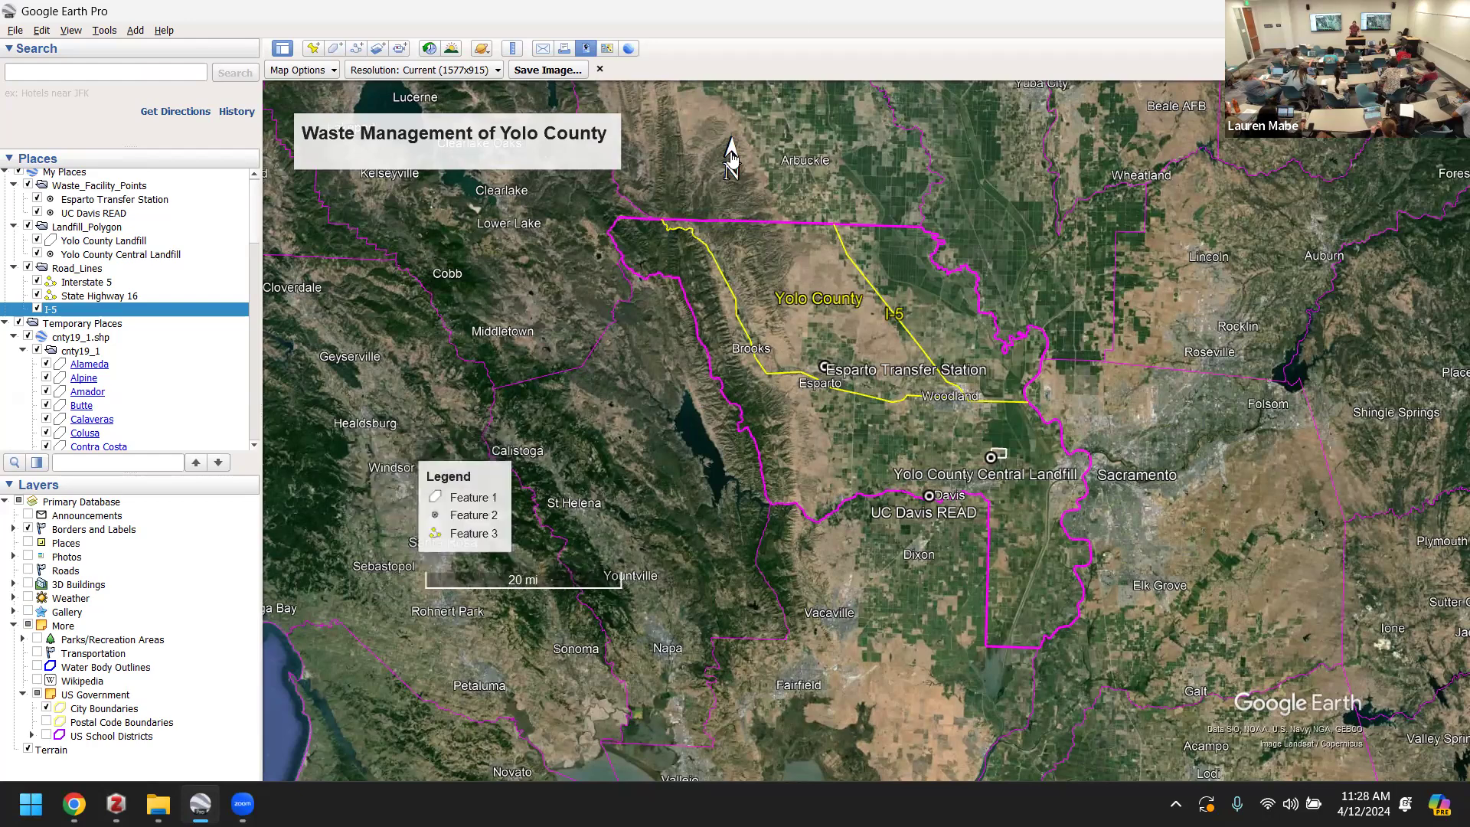
drag(733, 159, 535, 518)
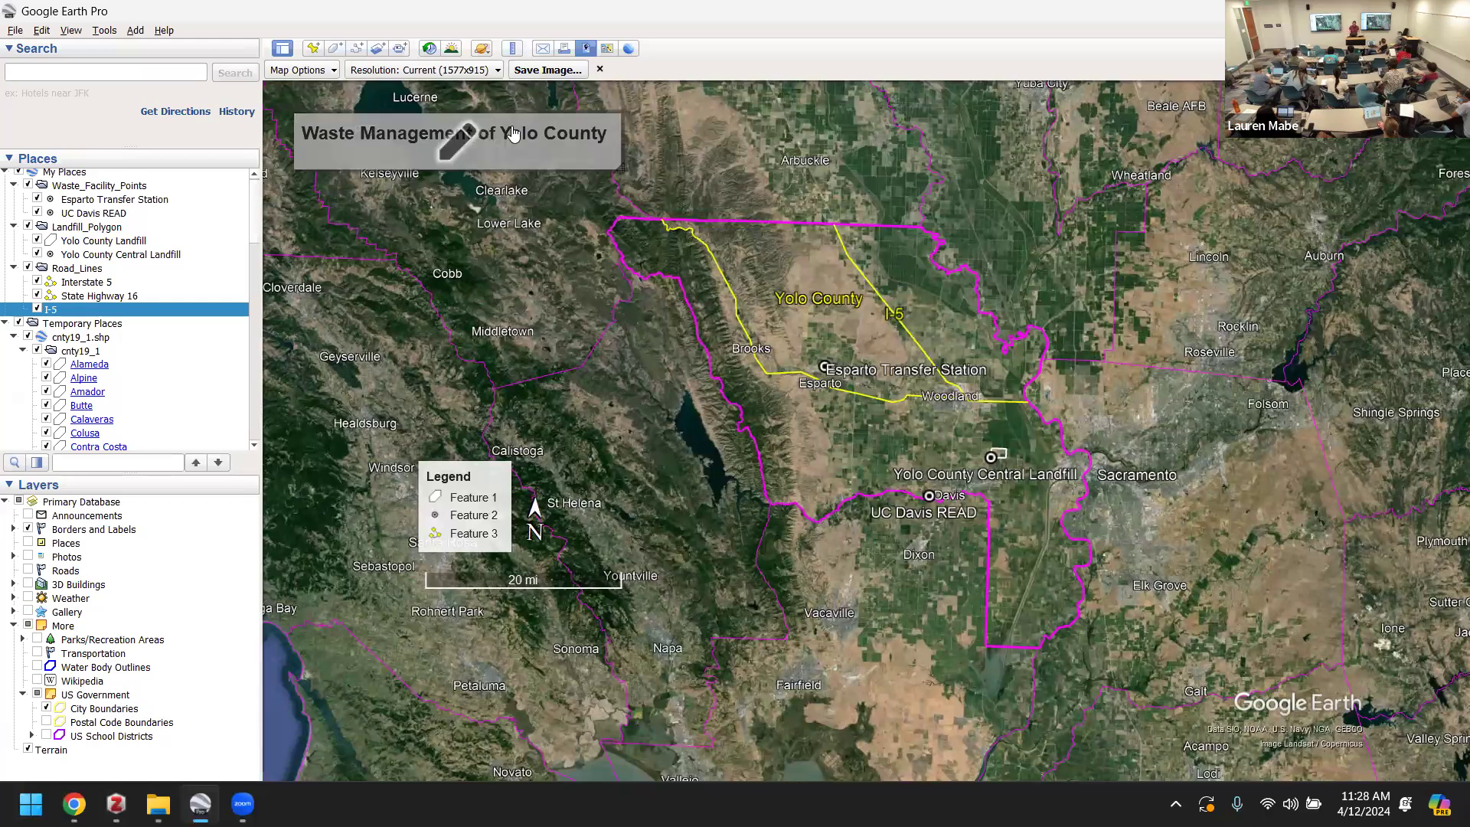
drag(460, 499, 449, 401)
- Refresh the legend from the view and rename its polygon entry, Feature 1, to "Landfill Boundary"
double_click(449, 400)
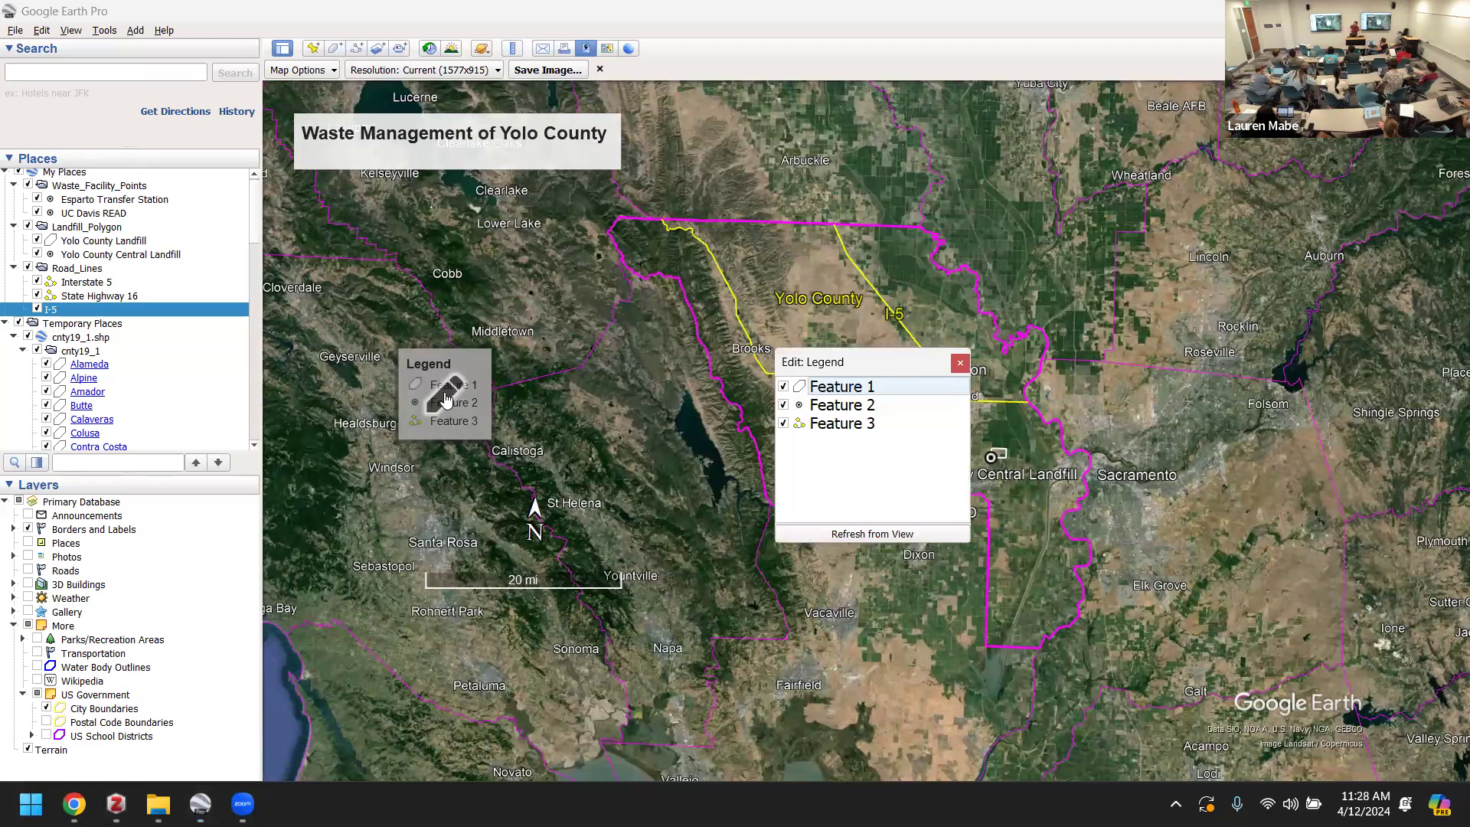
click(884, 536)
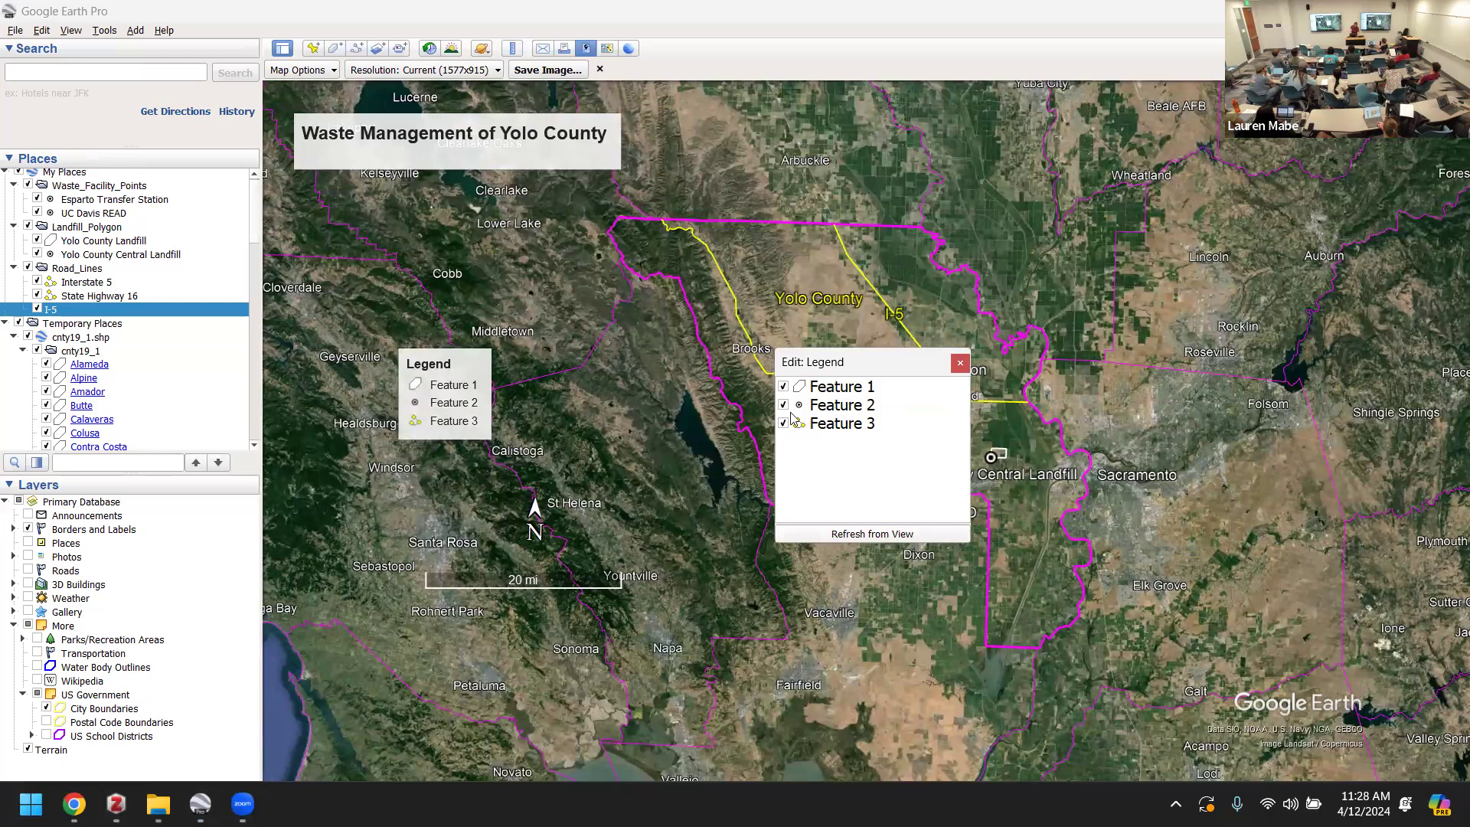
click(826, 390)
click(870, 390)
text(Yo)
key(BackSpace)
key(BackSpace)
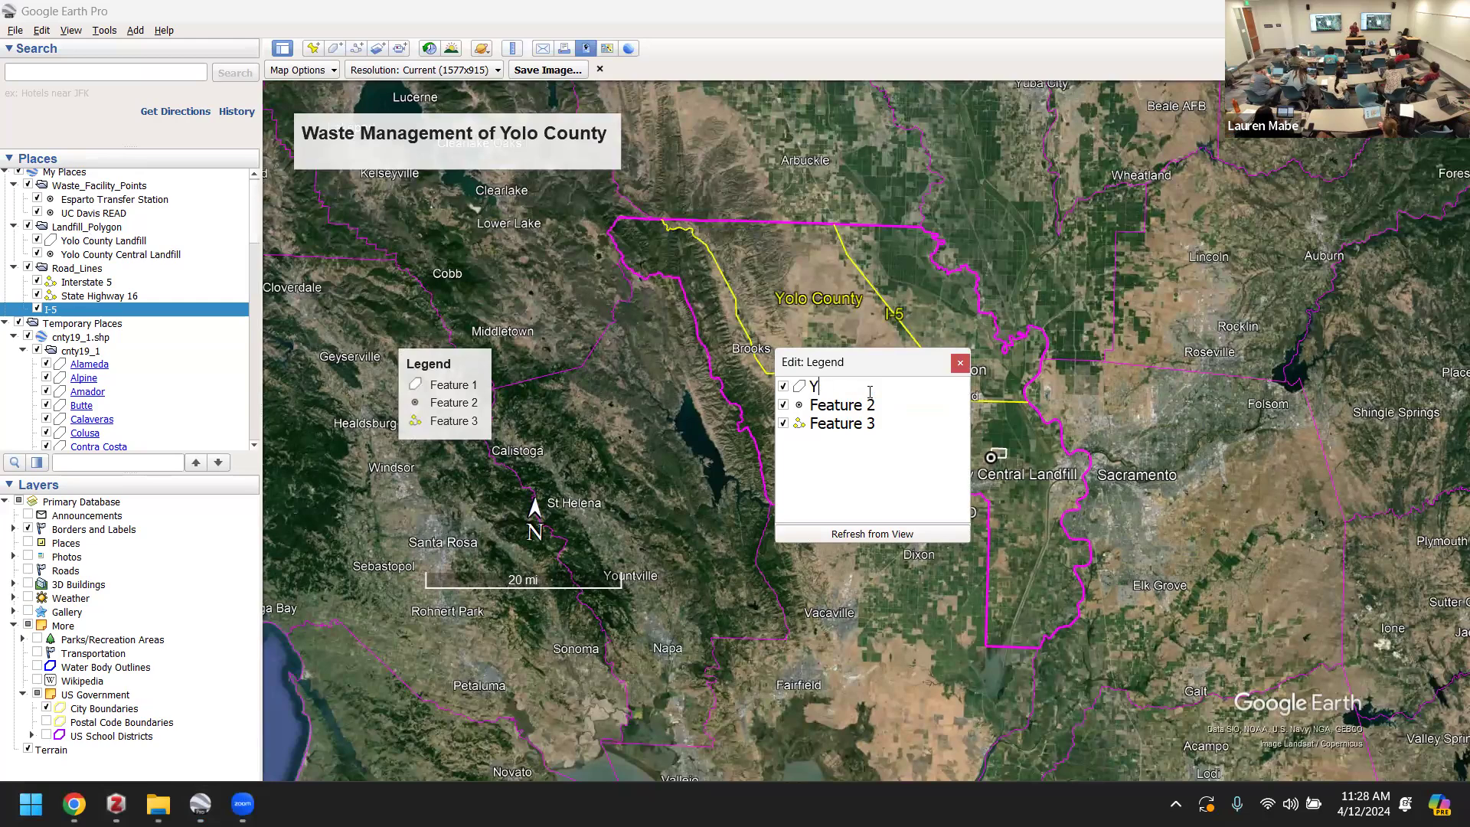
text(Landfi)
text(ll Area)
key(BackSpace)
key(BackSpace)
key(BackSpace)
text(Bounrdar)
key(Return)
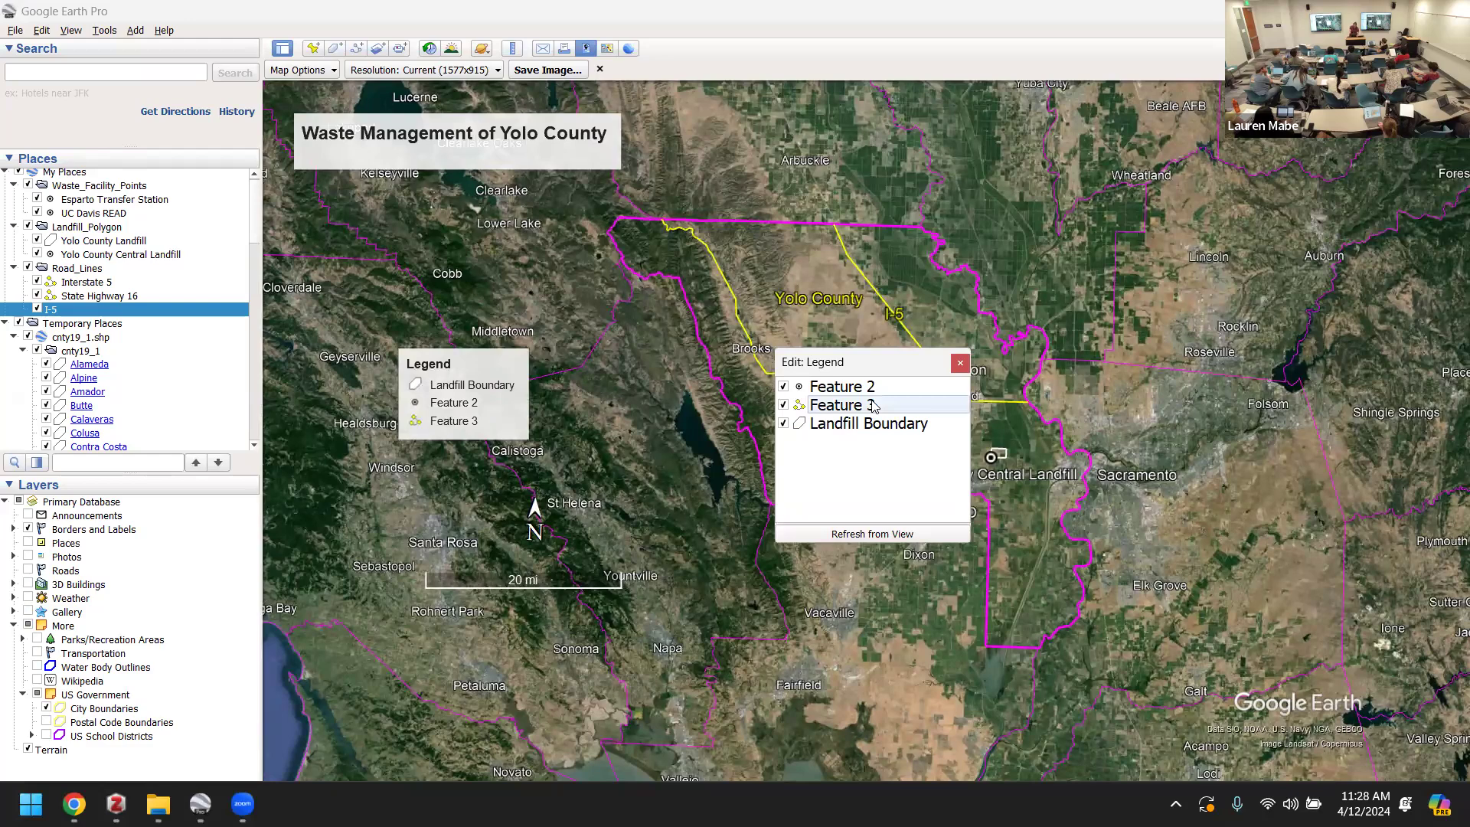
- Rename the legend's point entry, Feature 2, to "Waste Facilities"
double_click(880, 391)
text(Wa)
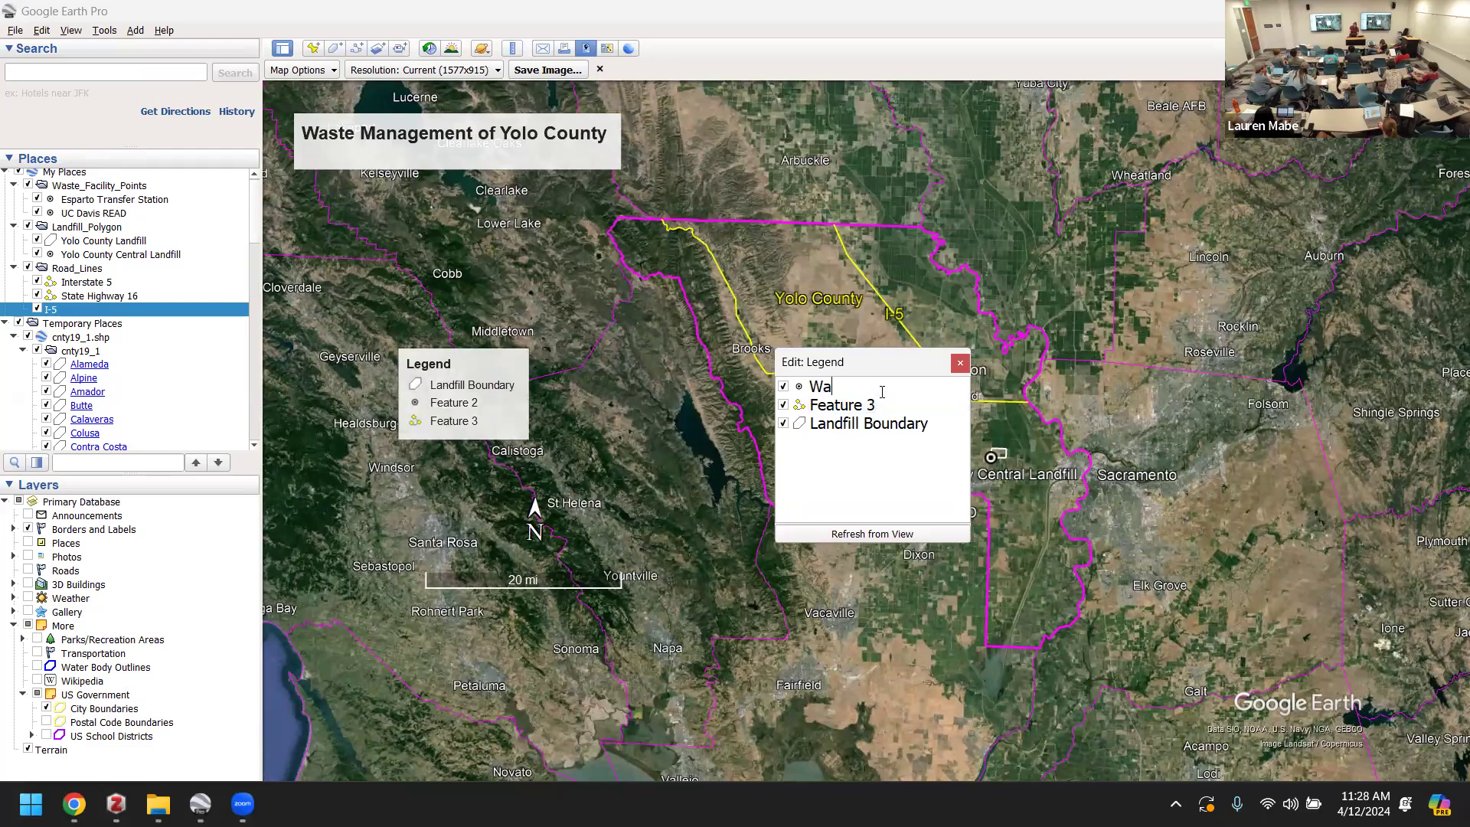
text(ste Facilities)
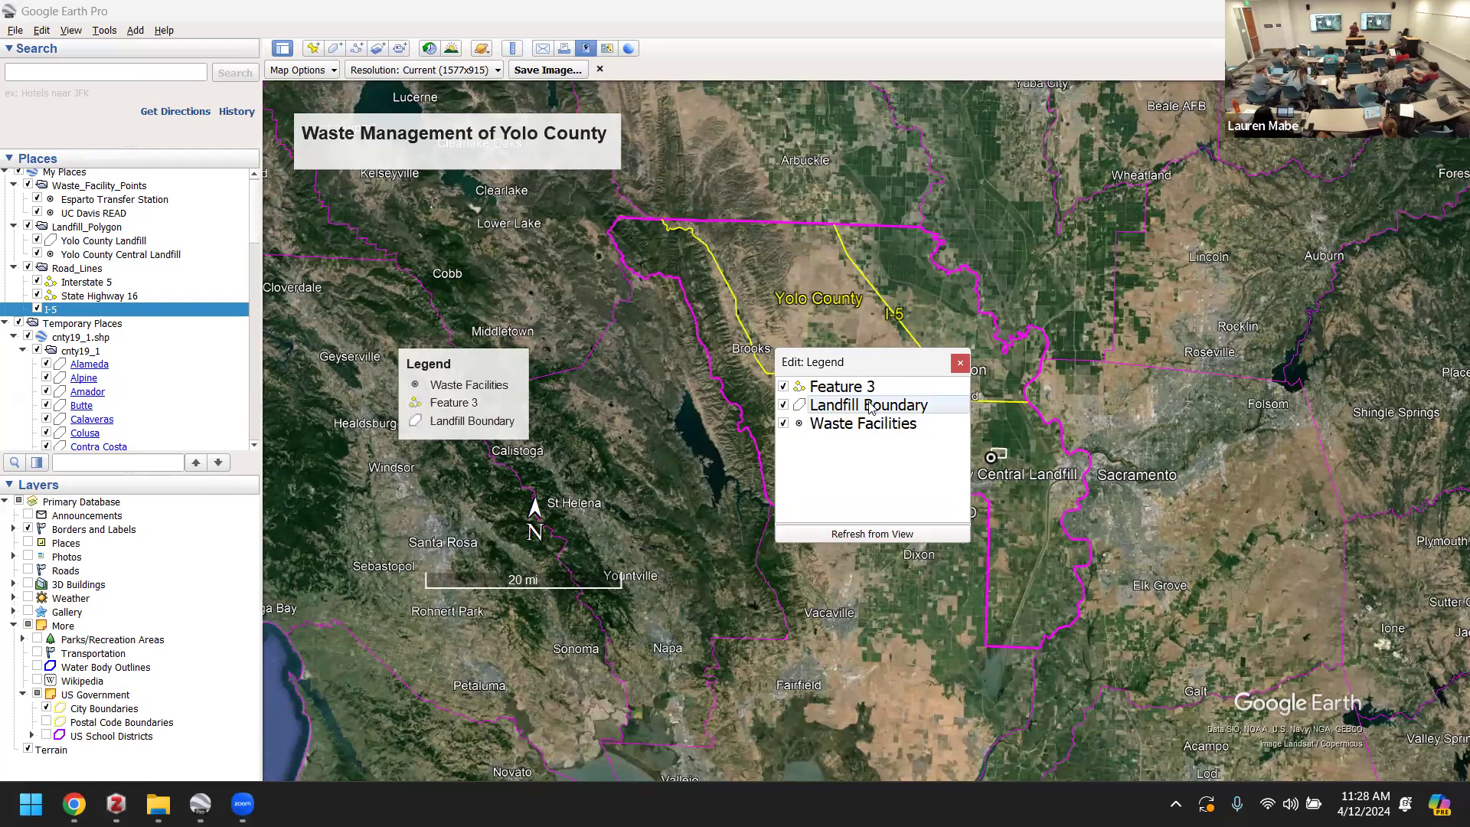
- Rename the legend's line entry, Feature 3, to "Major Roads" and close the legend editor and the county pop-up
right_click(854, 394)
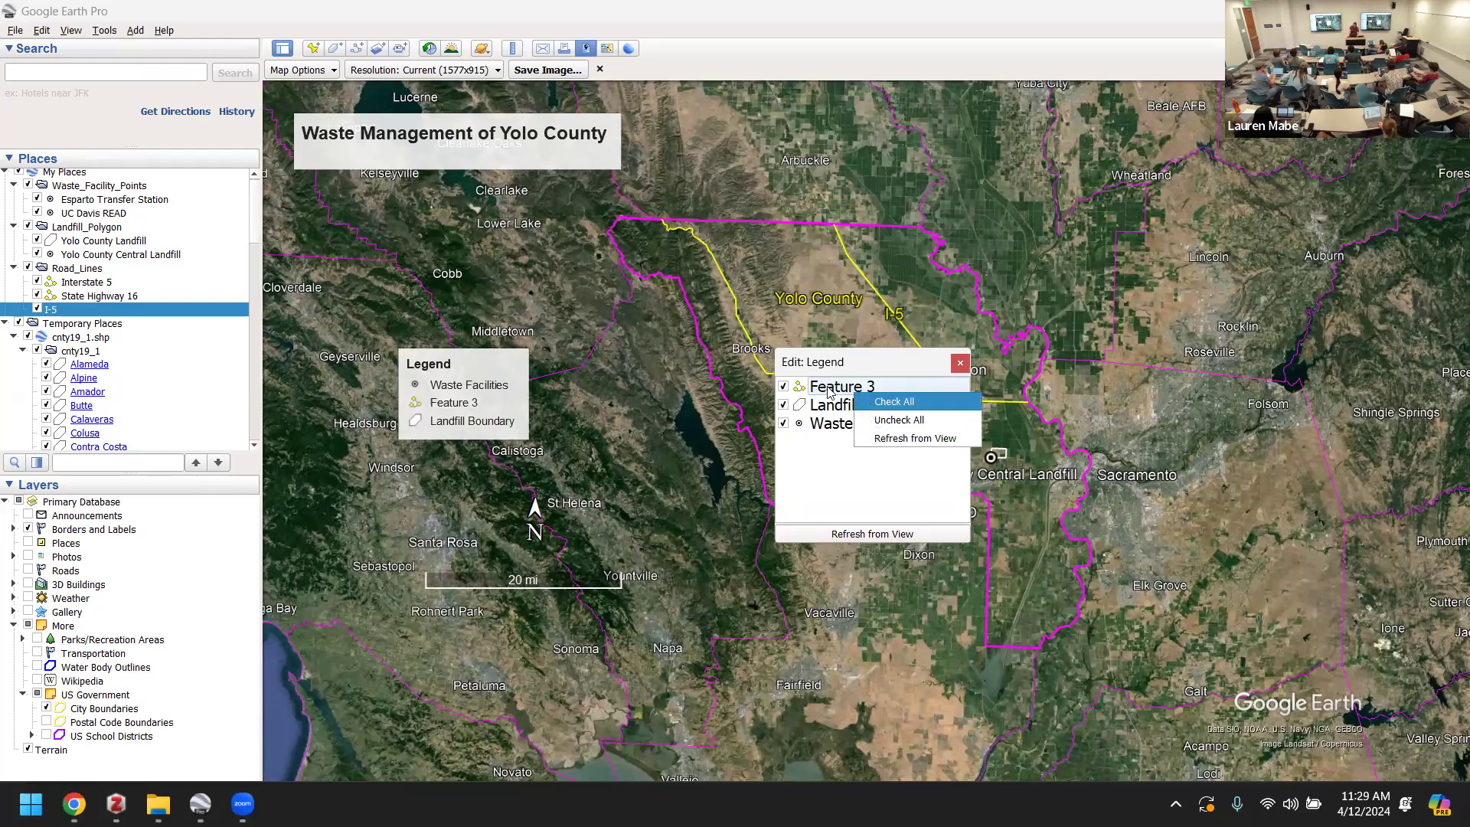
click(813, 389)
click(826, 386)
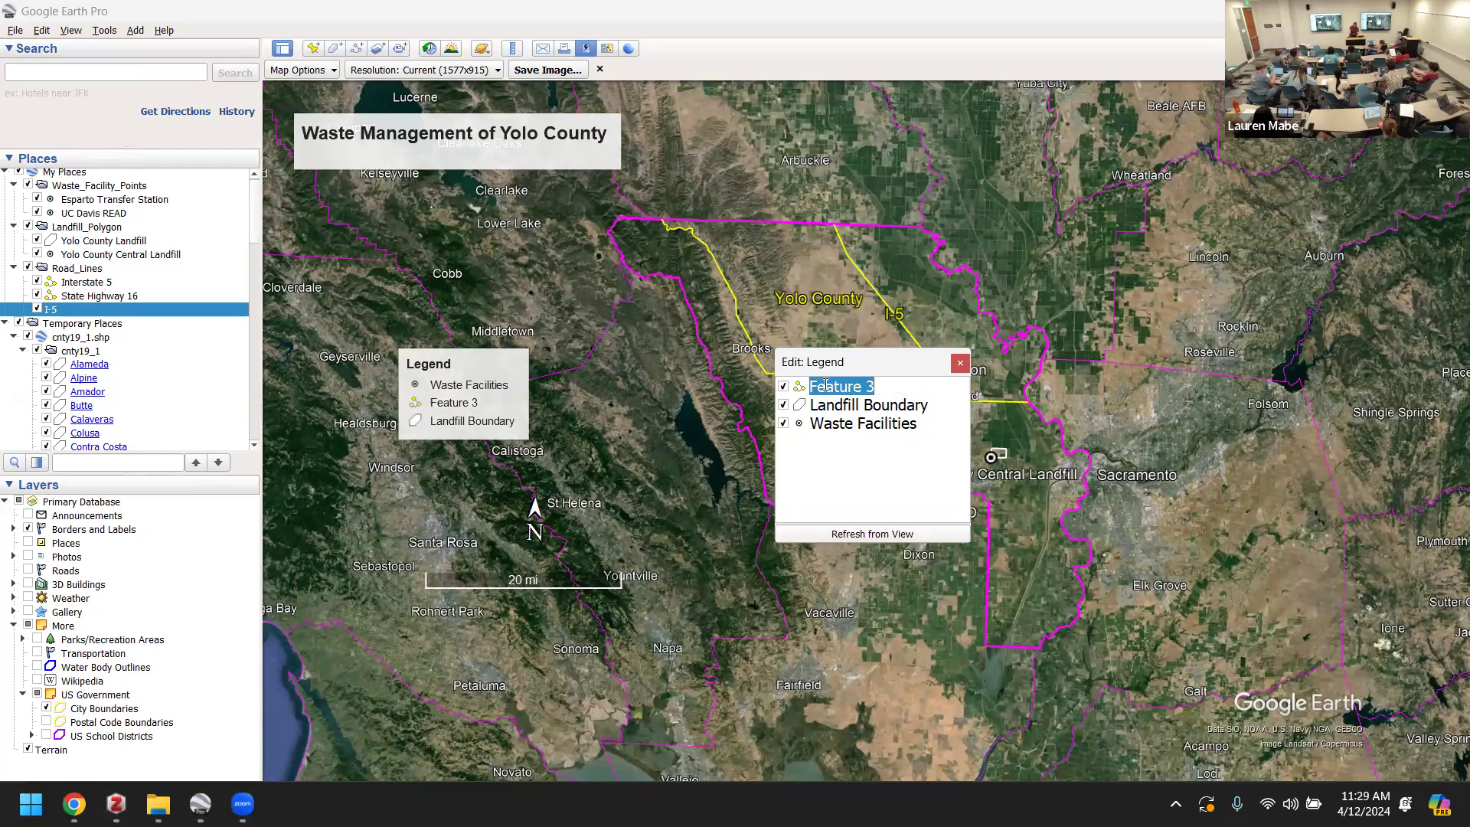
text(Major Rpad)
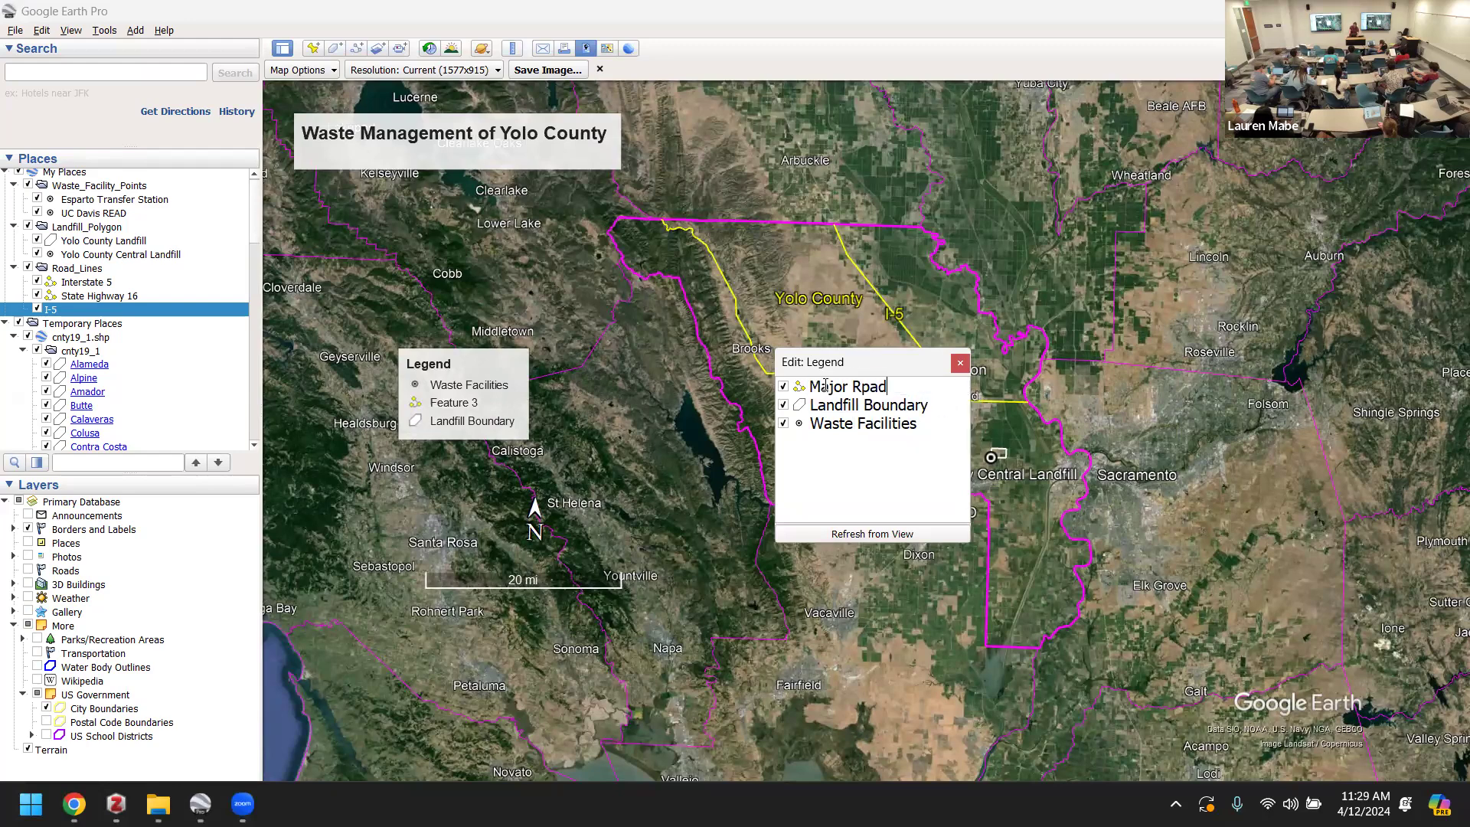
key(BackSpace)
key(BackSpace)
key(BackSpace)
text(oads)
click(1106, 419)
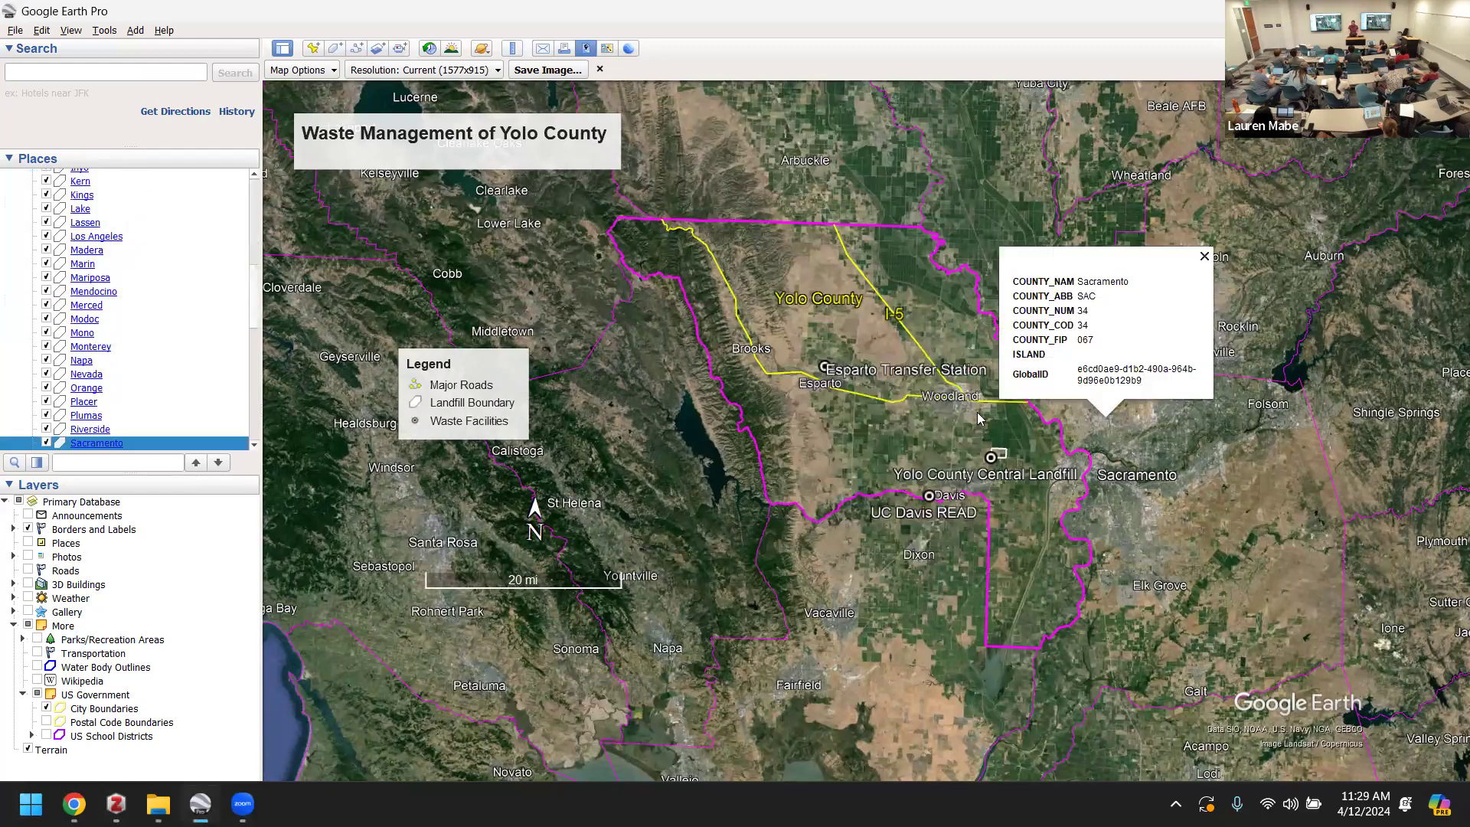
click(1205, 257)
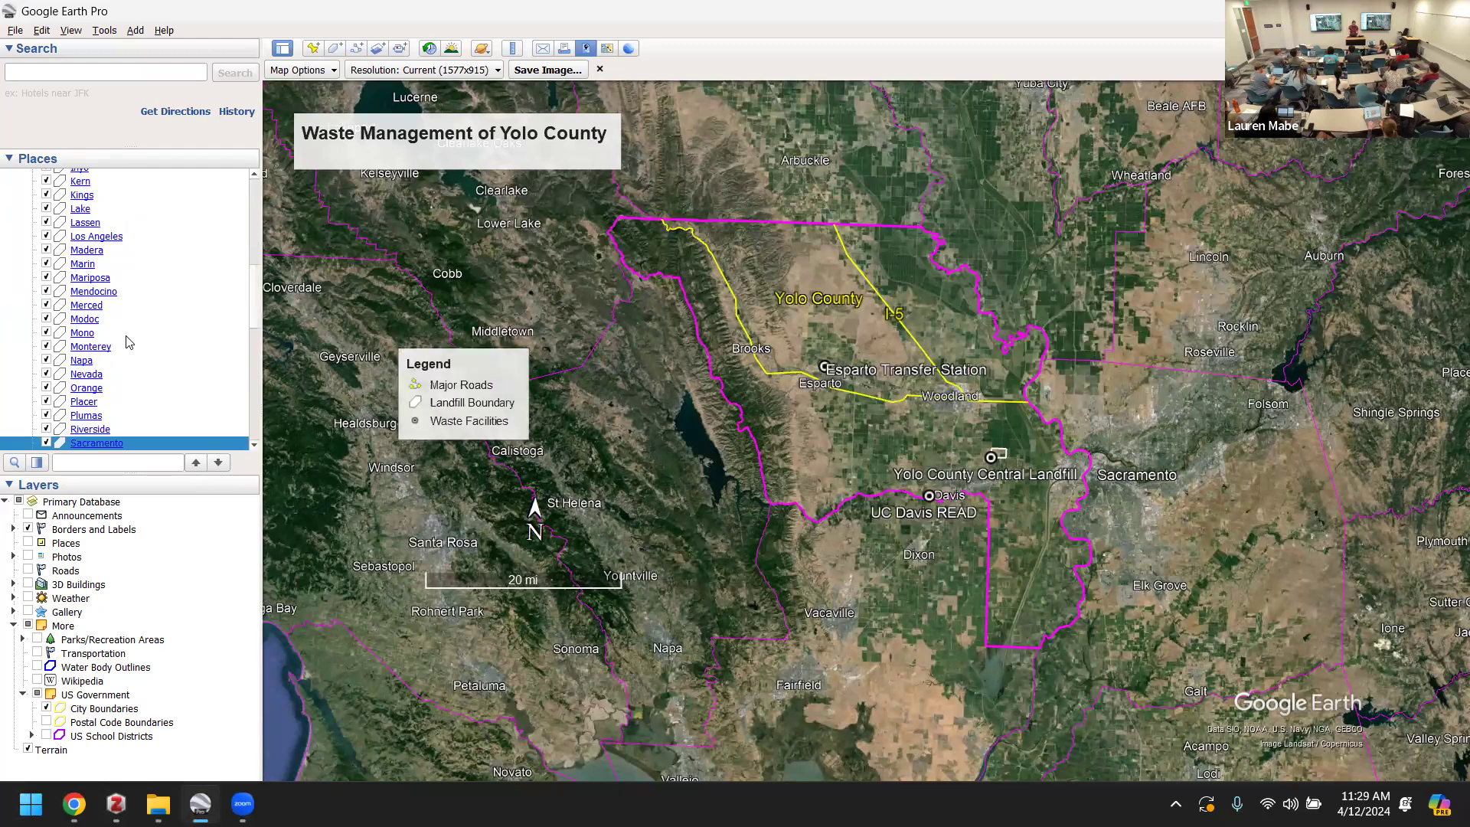
- Move the legend up to sit just below the map title, west of Yolo County
scroll(128, 342, up, 7)
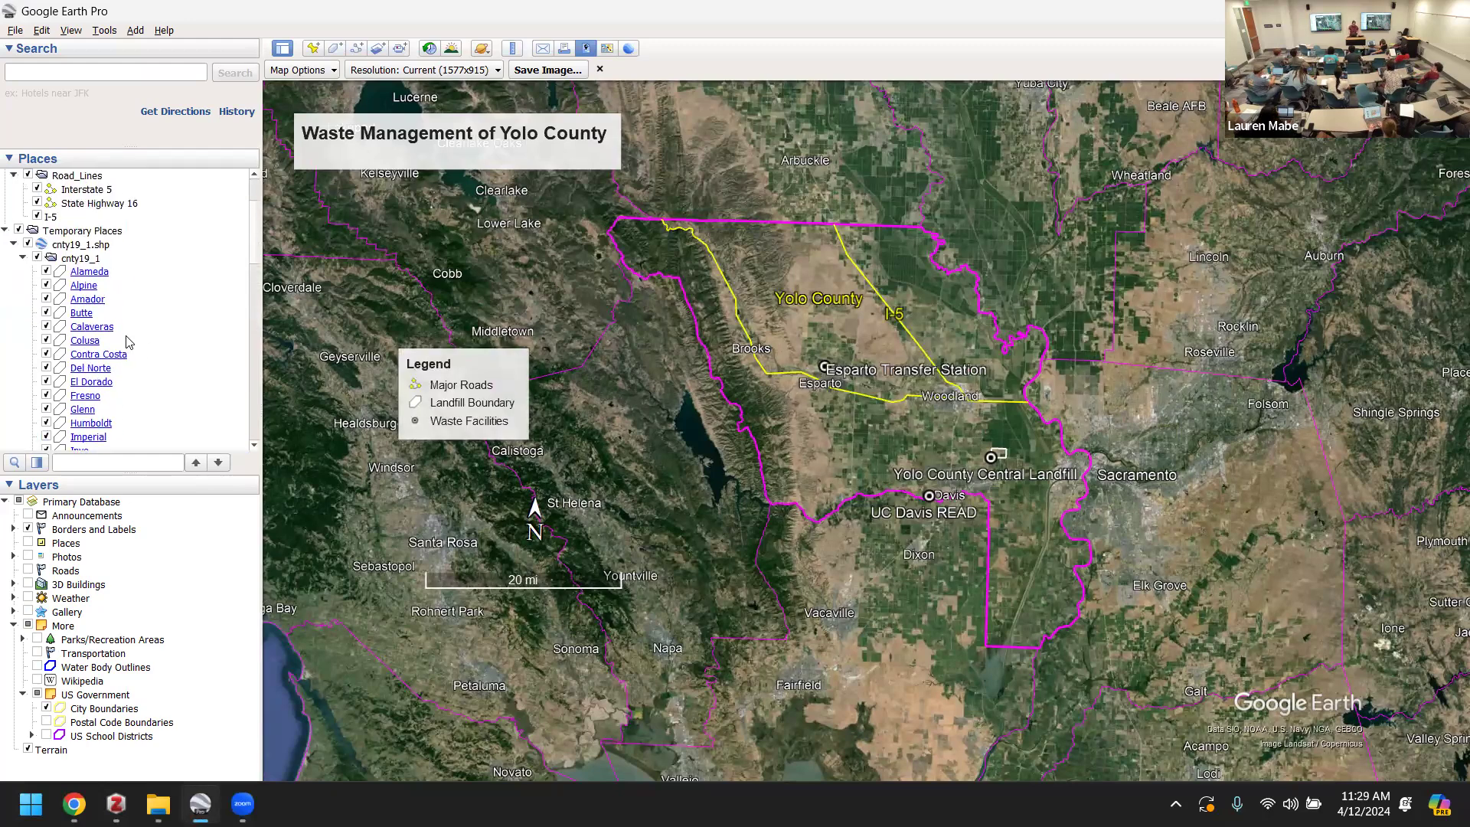
scroll(129, 342, up, 3)
drag(505, 365, 487, 233)
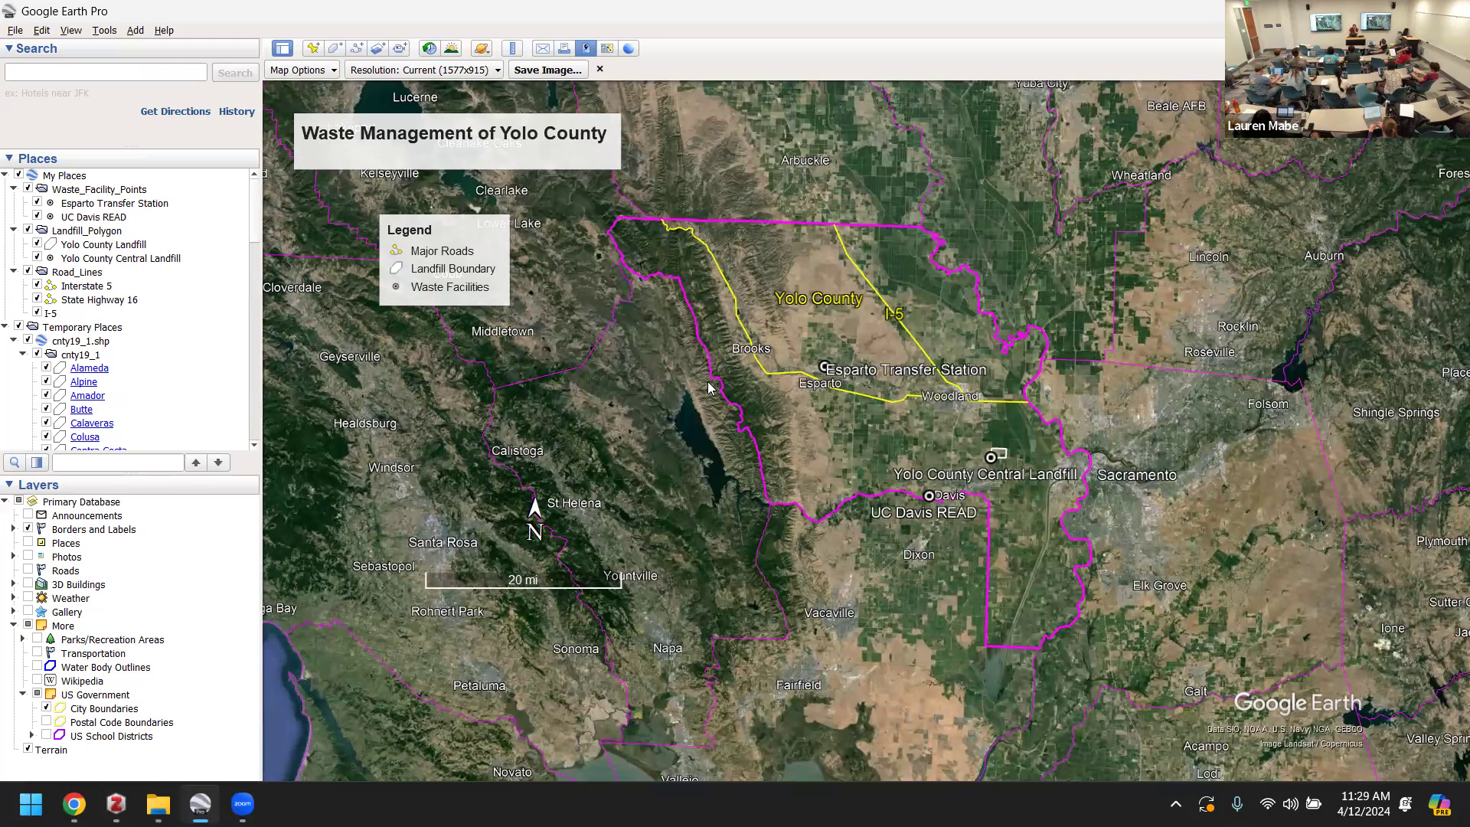
mouse_move(397, 291)
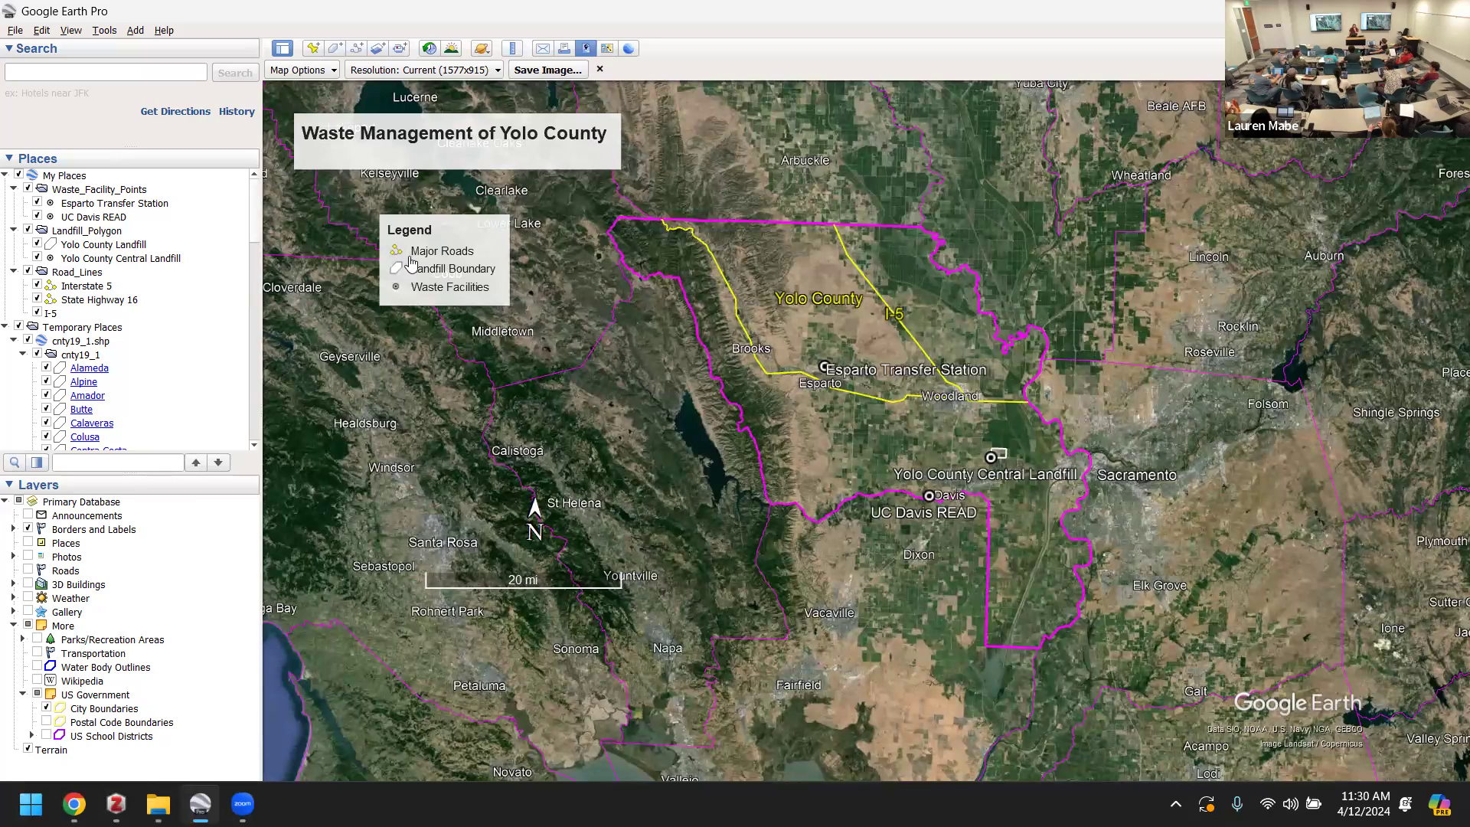
- Move the cnty19_1 folder out of Temporary Places into My Places and refresh the legend from the view
double_click(446, 240)
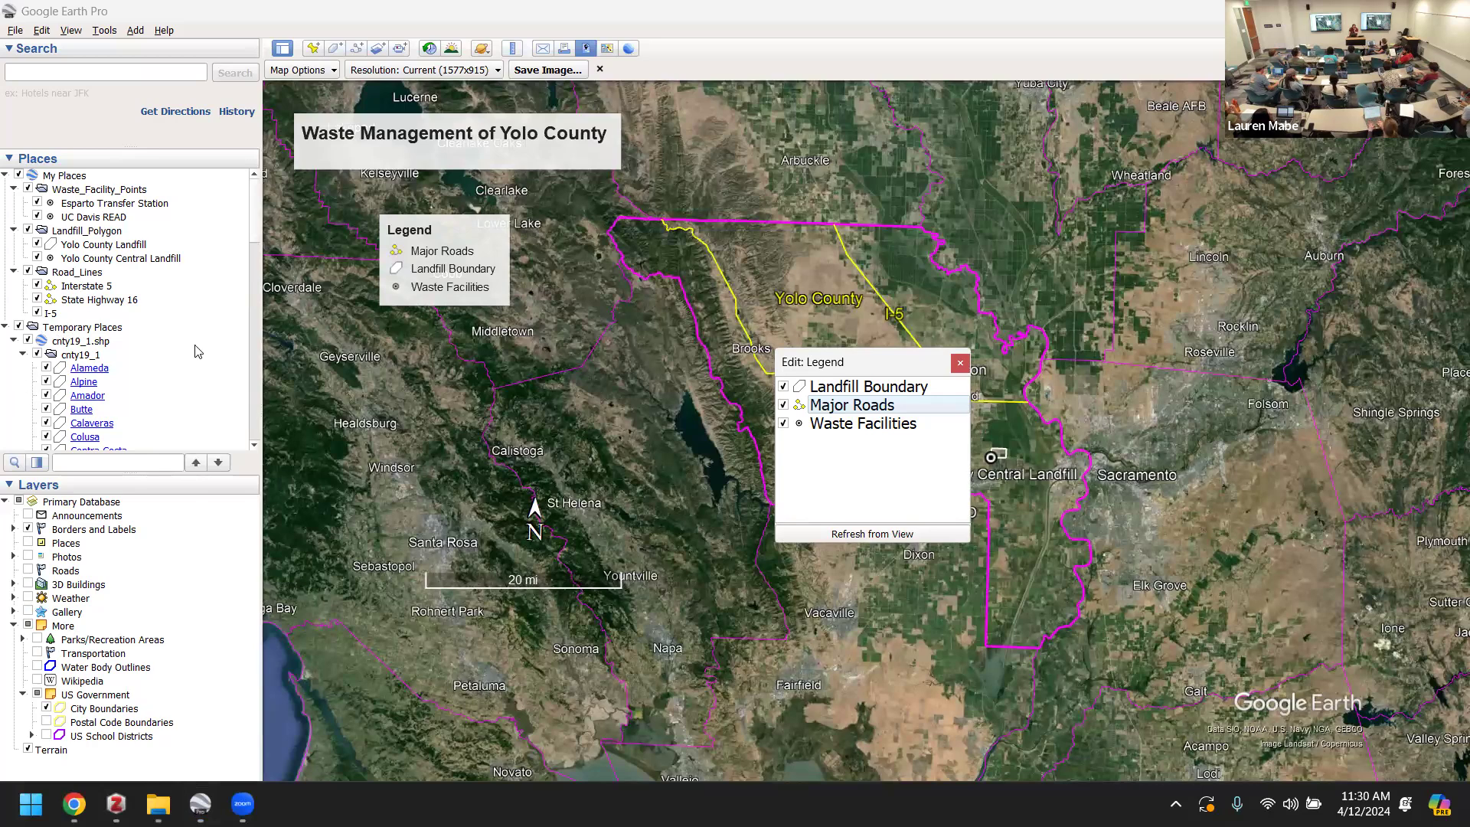
click(17, 410)
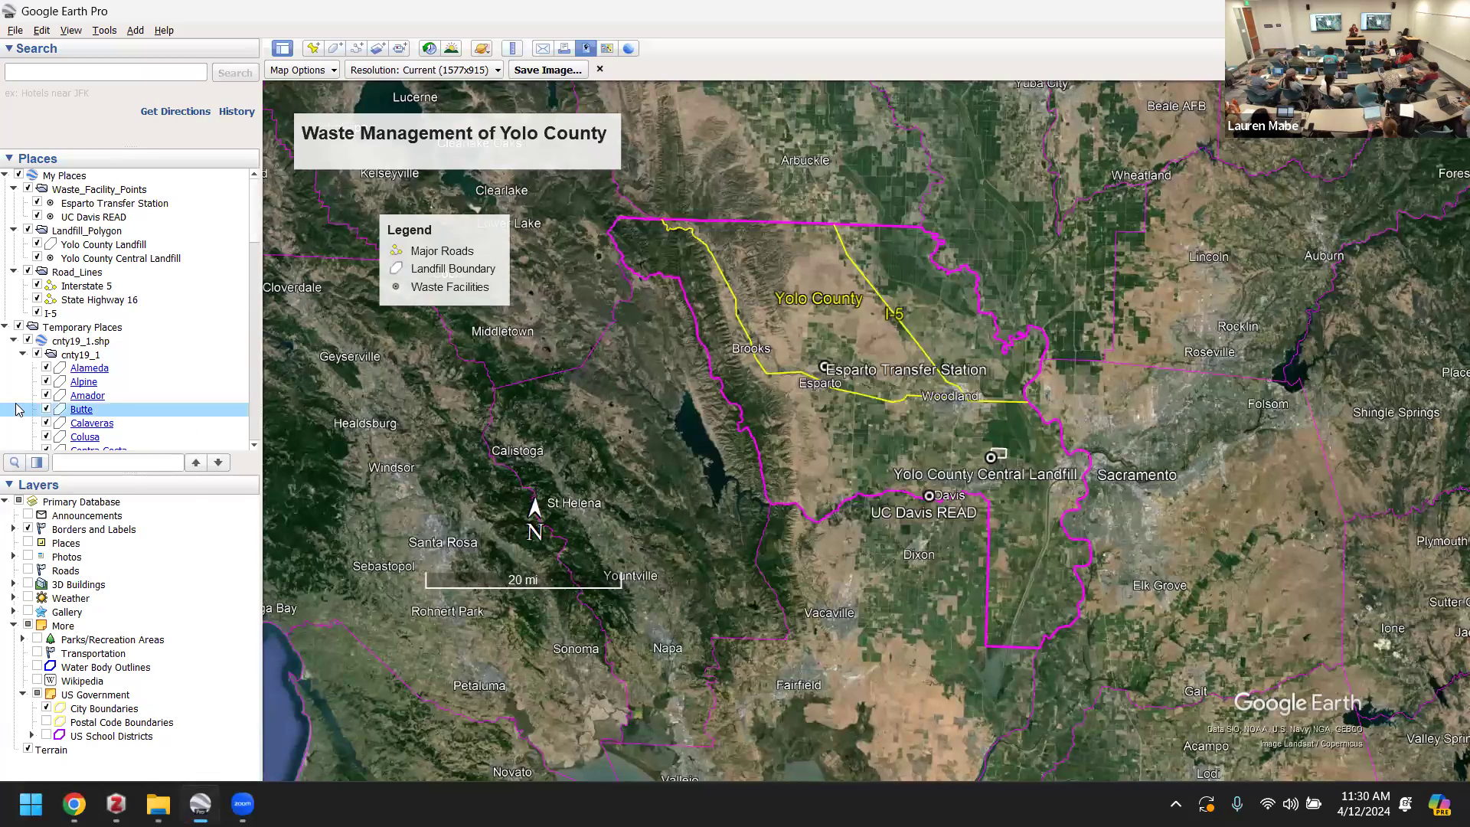
click(74, 357)
drag(74, 357, 62, 177)
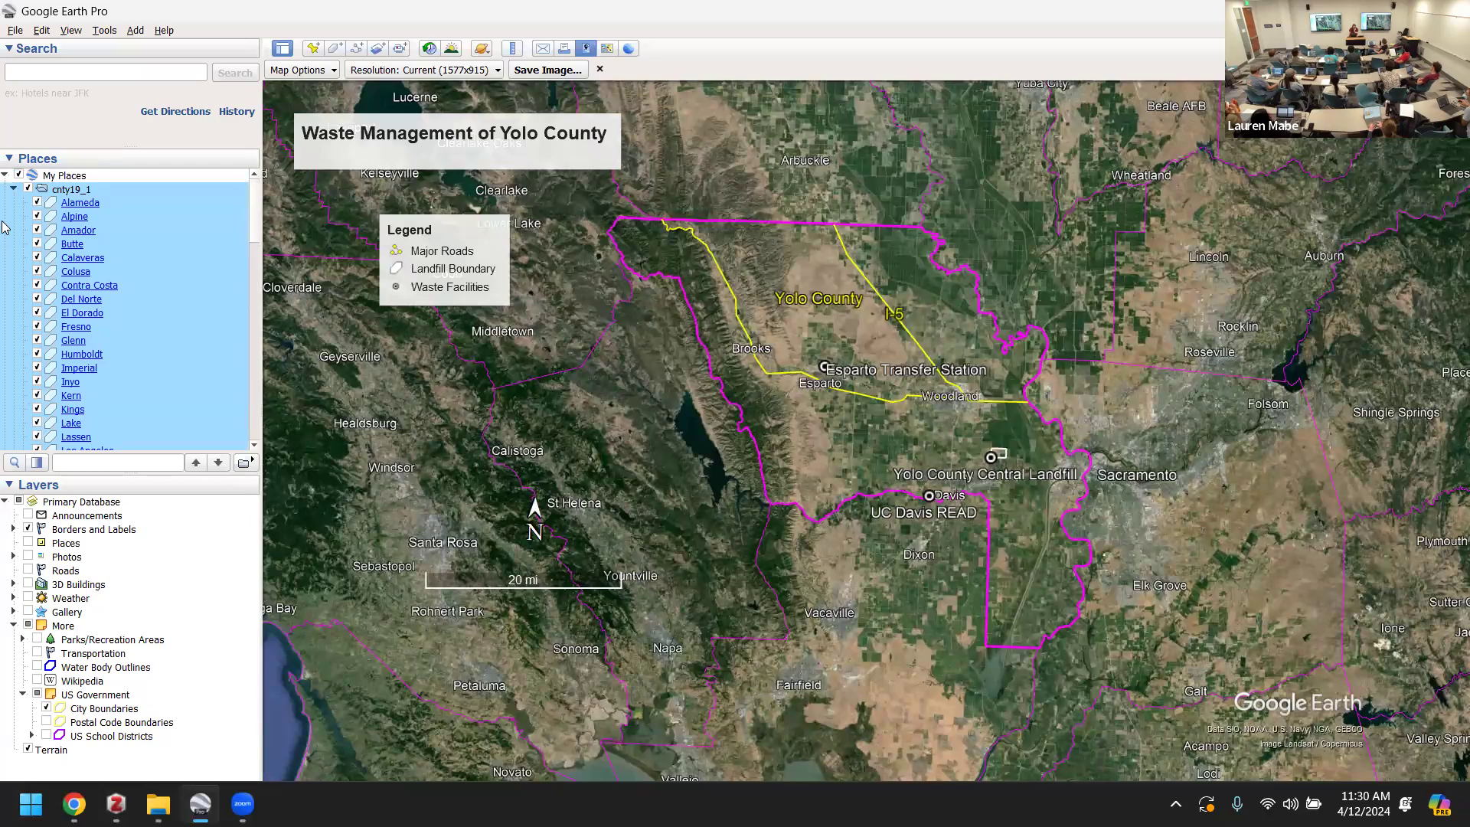
drag(23, 285, 456, 247)
click(932, 536)
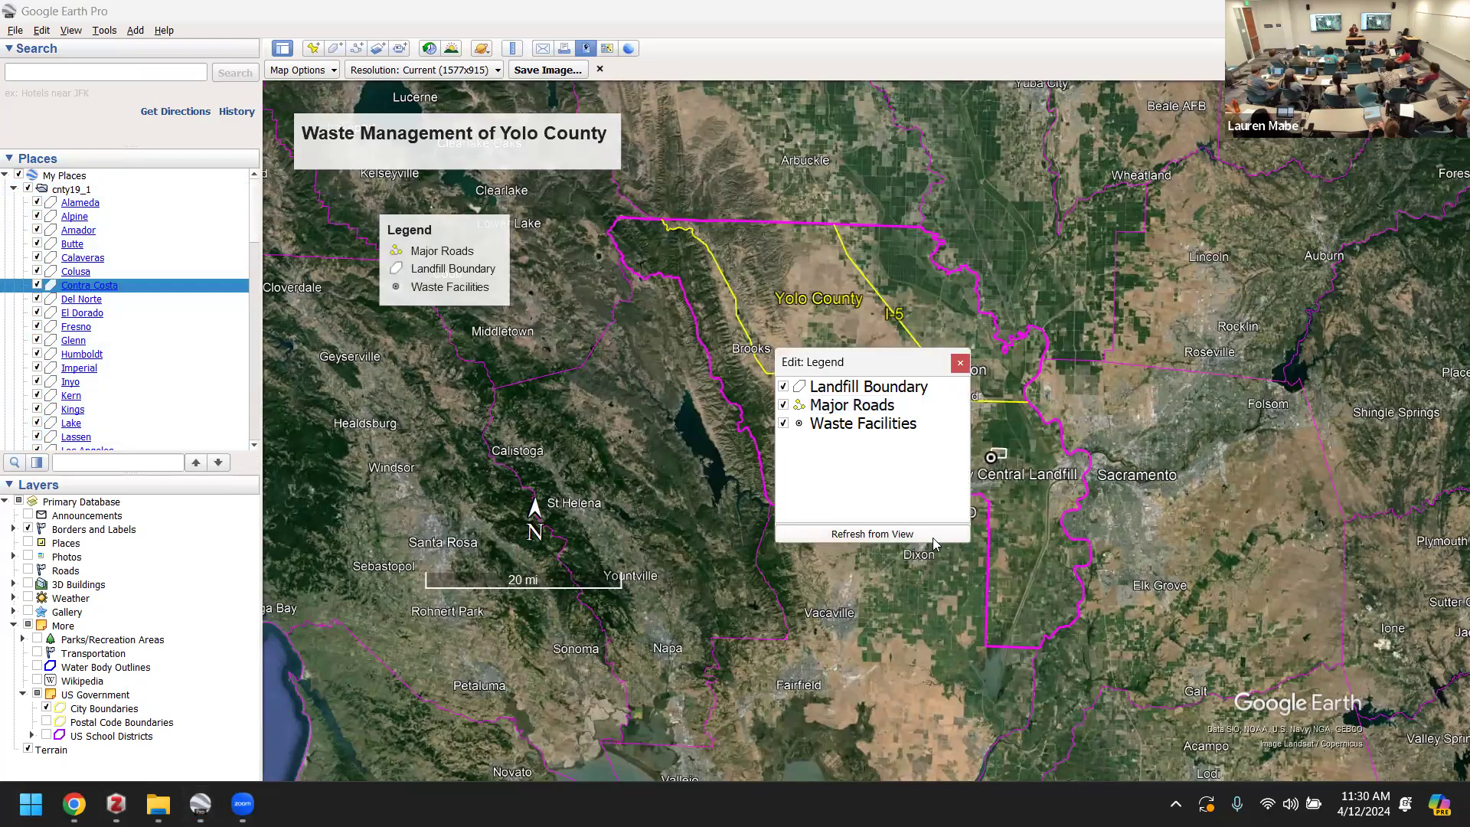
click(879, 536)
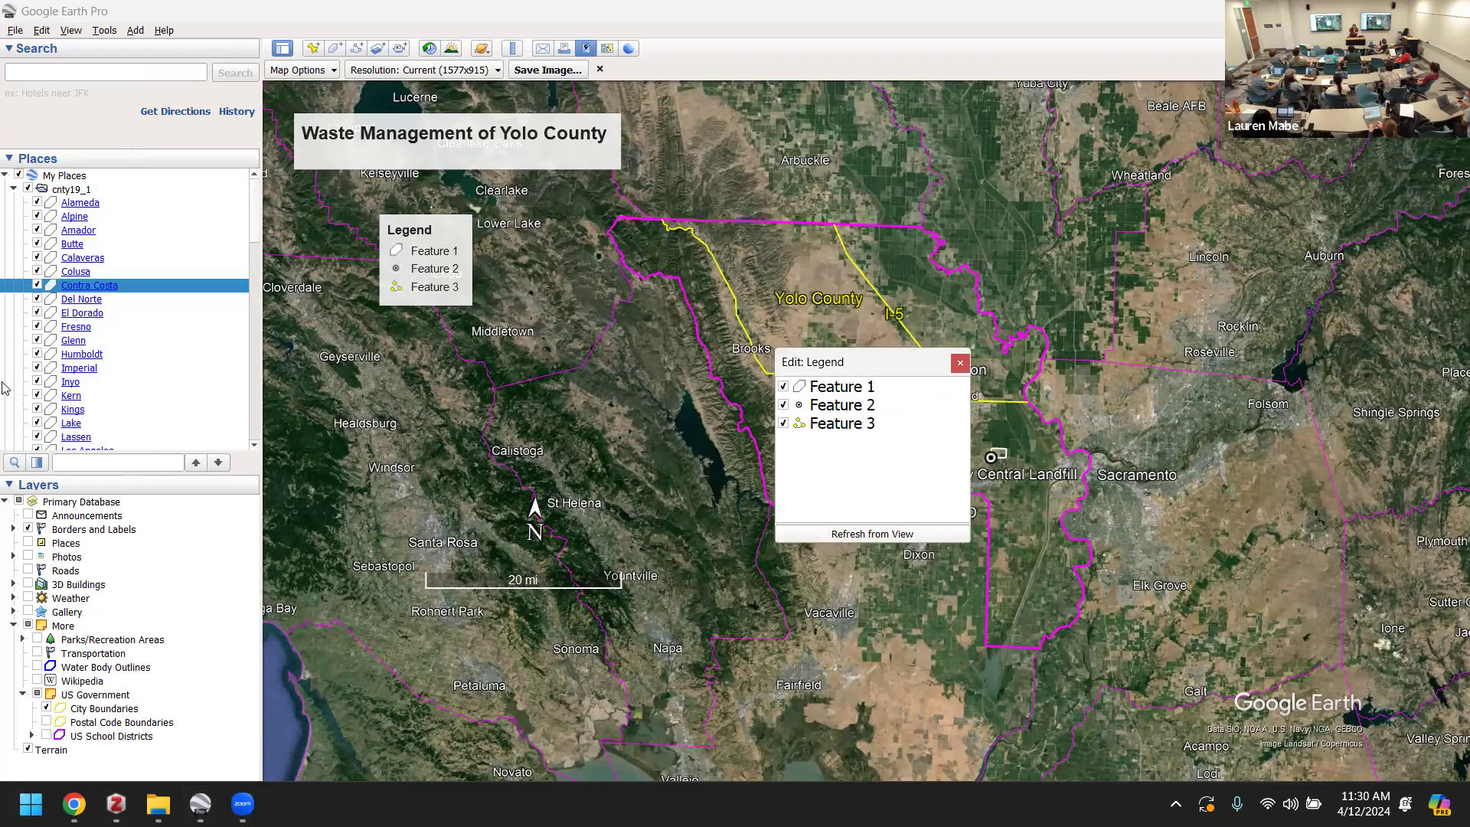
- Collapse the cnty19_1 folder and move it from My Places back into Temporary Places
click(13, 189)
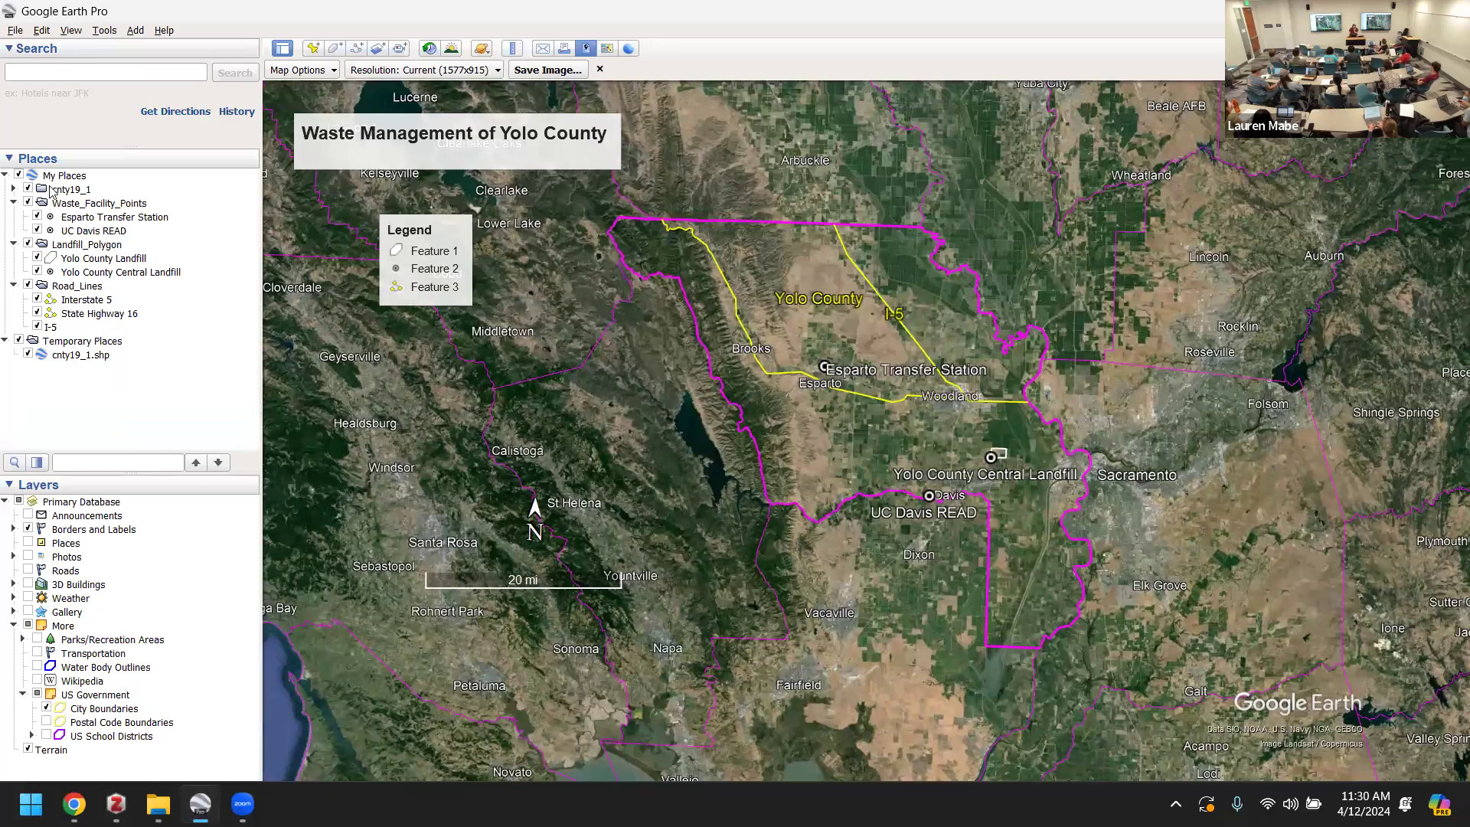
click(14, 189)
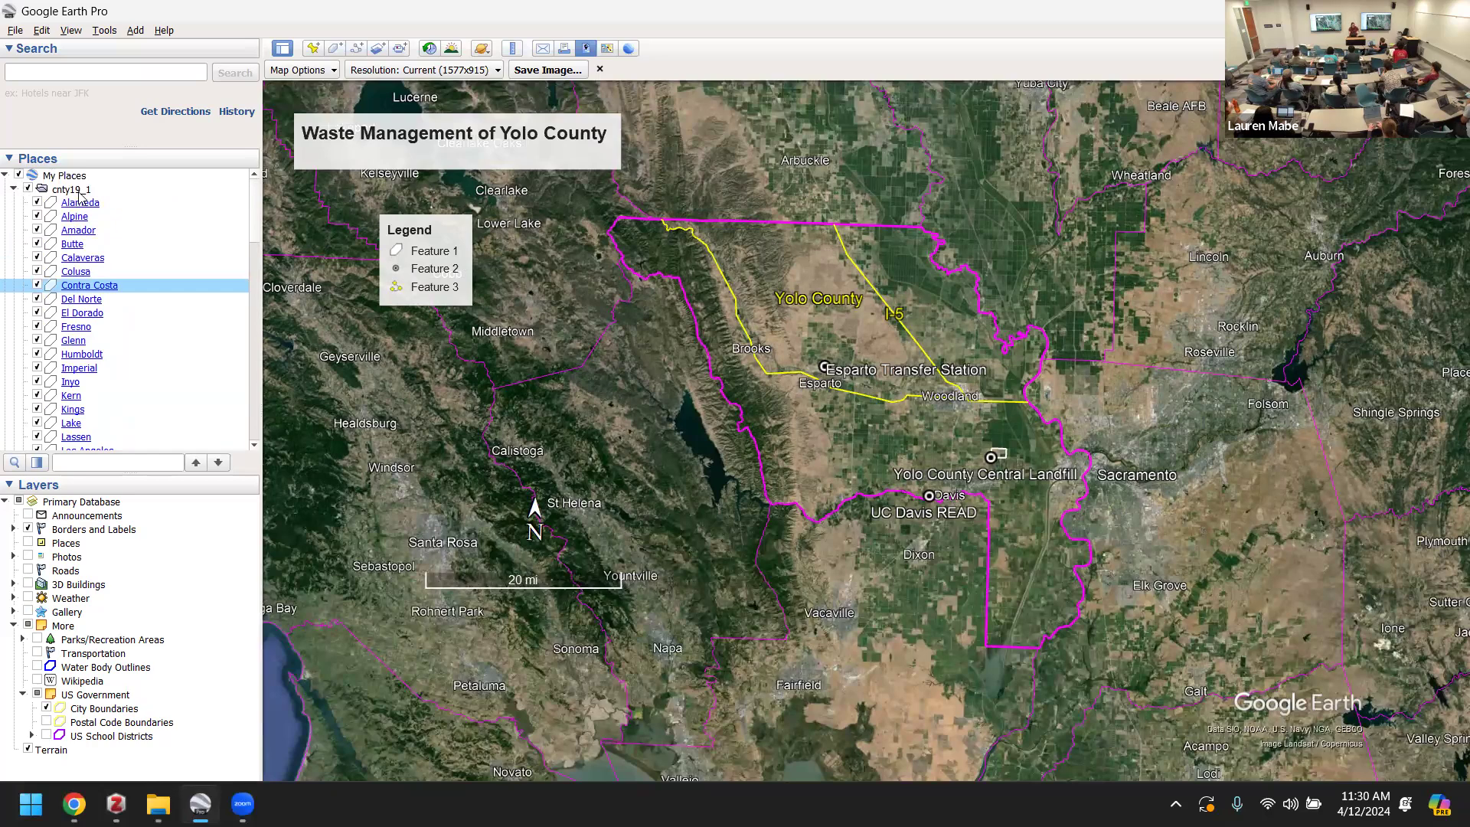
scroll(82, 196, down, 15)
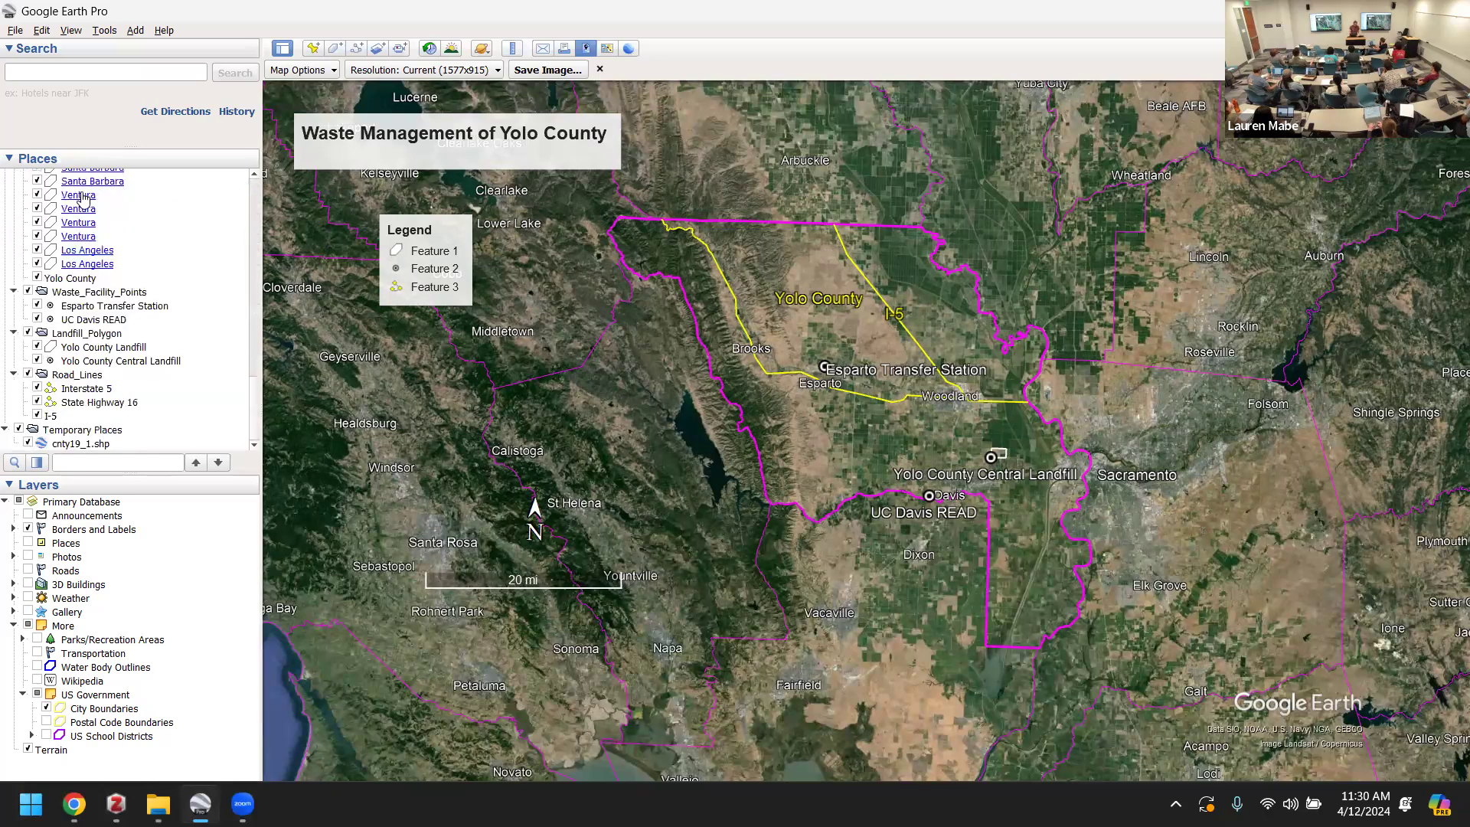
scroll(53, 229, up, 15)
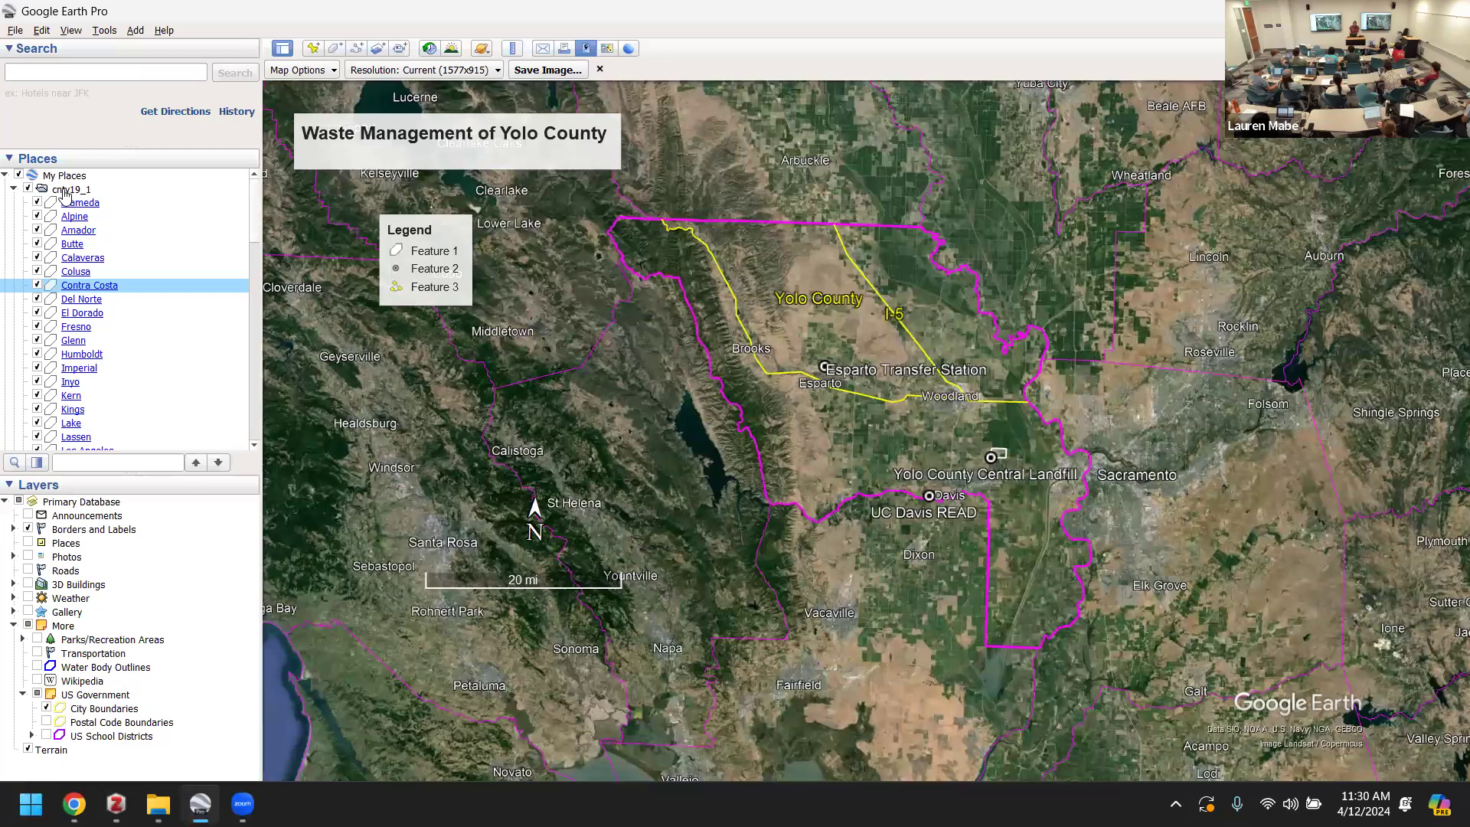
scroll(65, 193, down, 15)
right_click(67, 443)
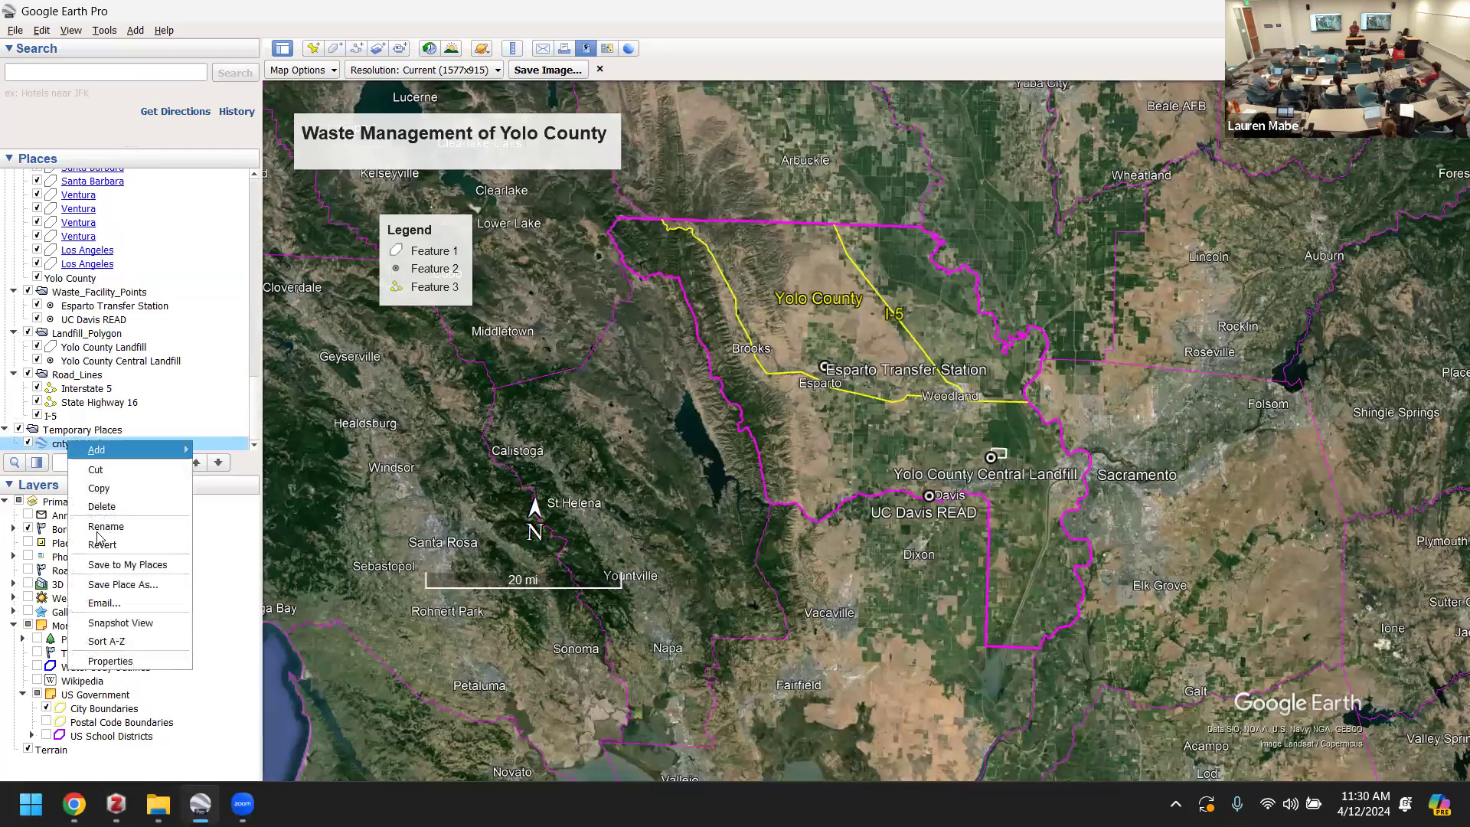
scroll(61, 339, up, 15)
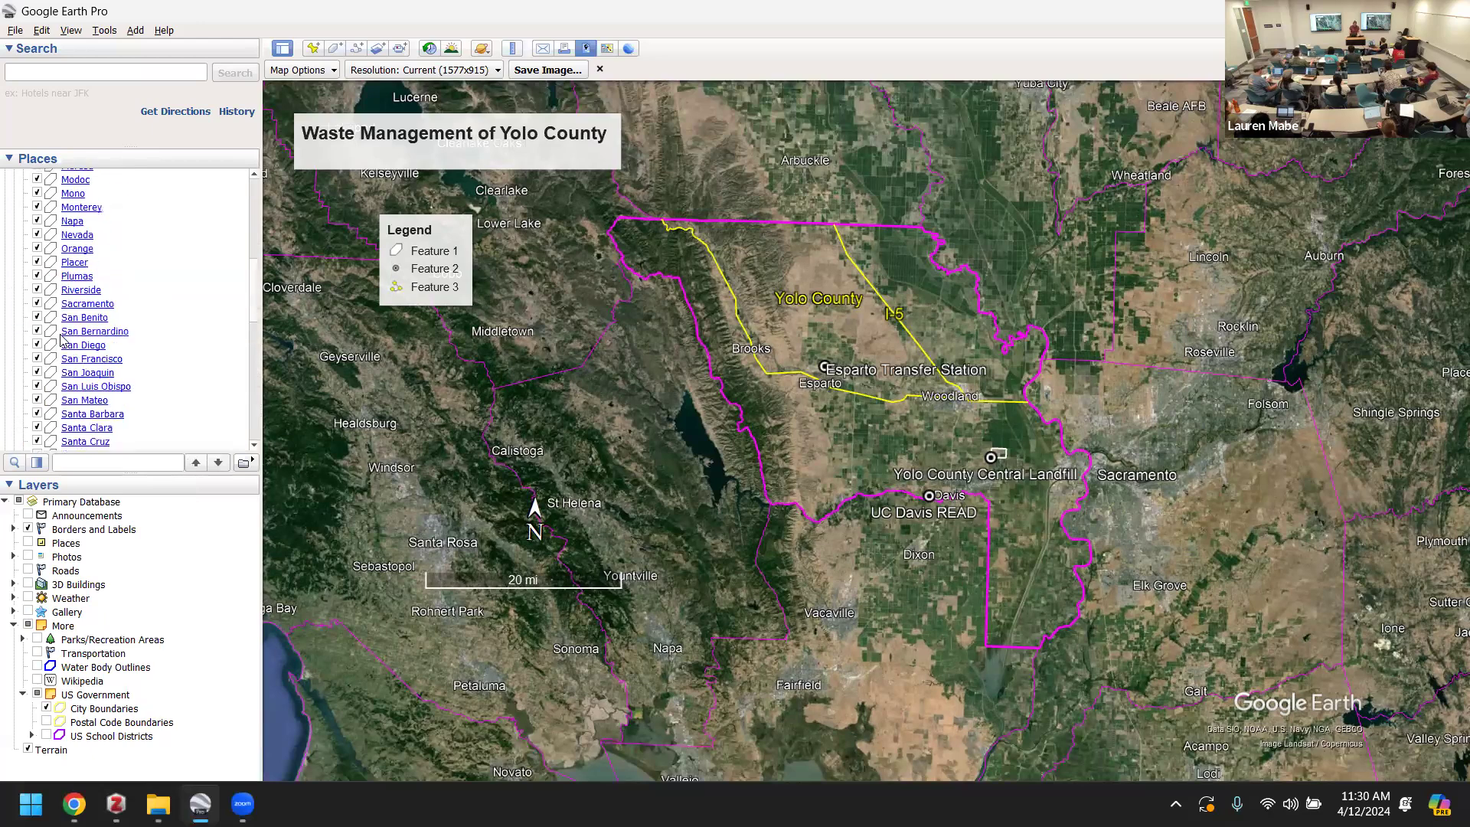
drag(72, 189, 102, 444)
scroll(101, 439, up, 20)
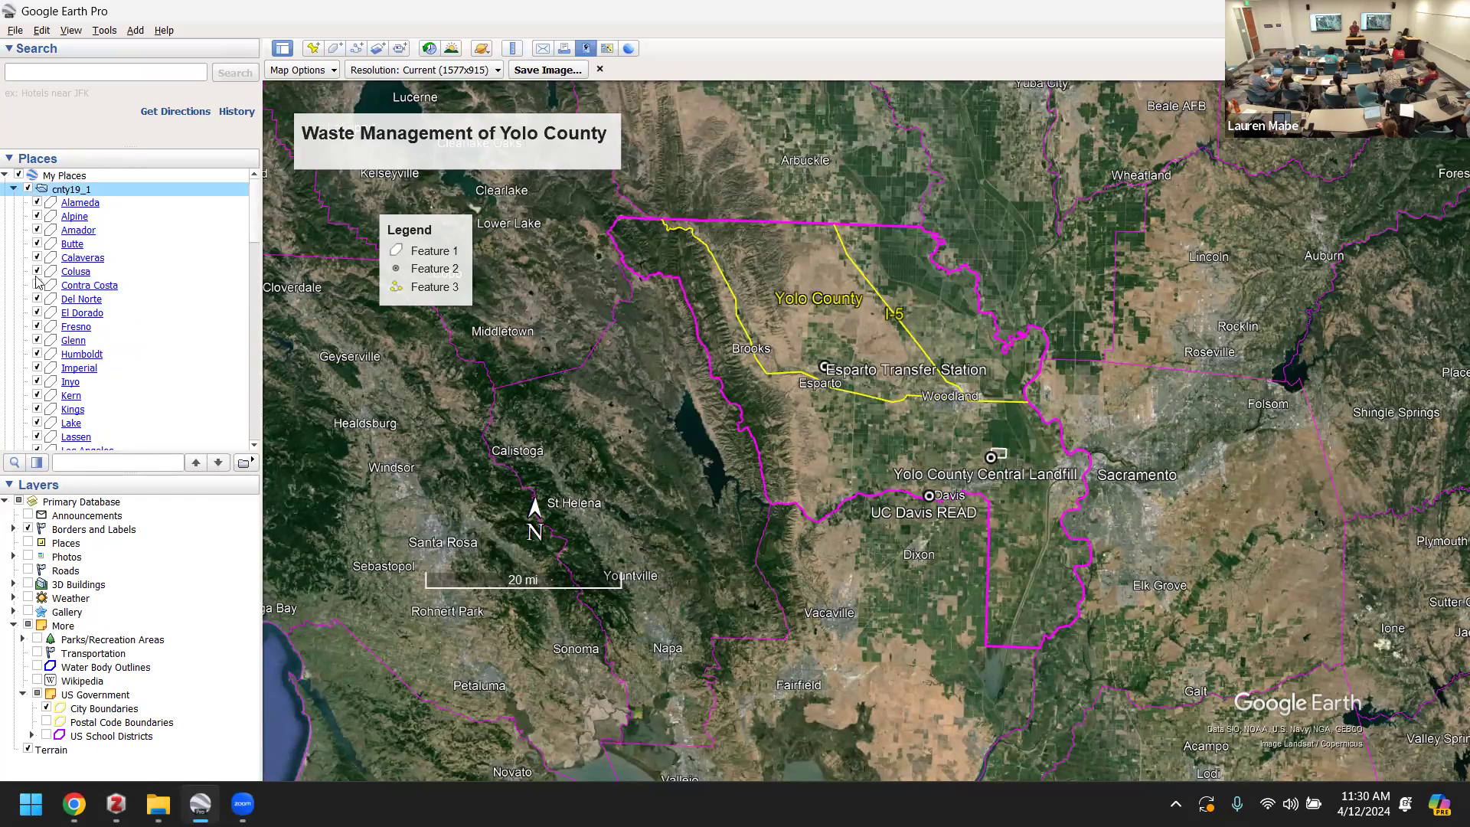
click(13, 190)
drag(67, 193, 63, 345)
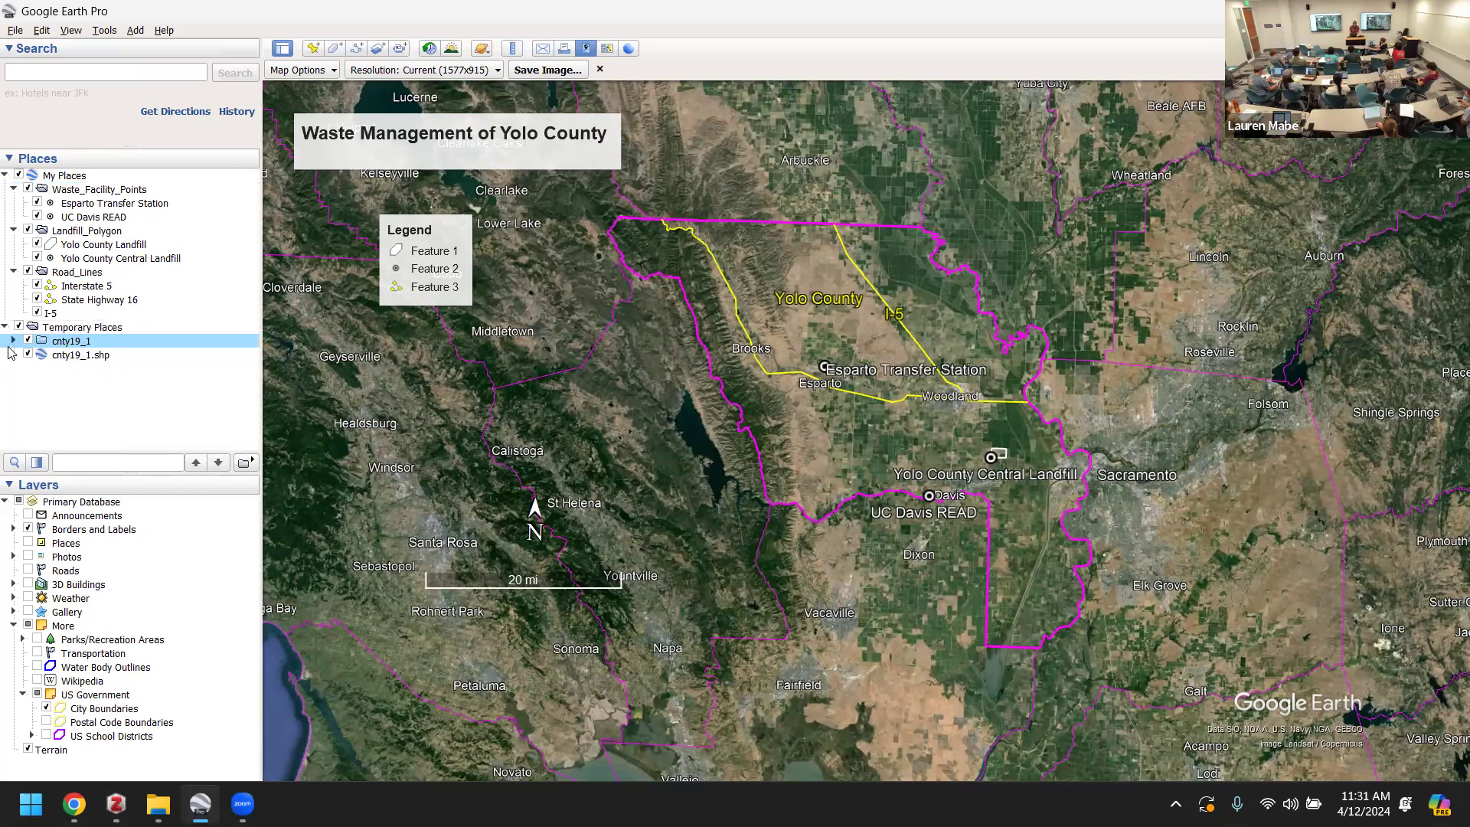
- Copy the Yolo county polygon from the cnty19_1 folder and paste it into My Places
click(13, 341)
scroll(108, 398, down, 14)
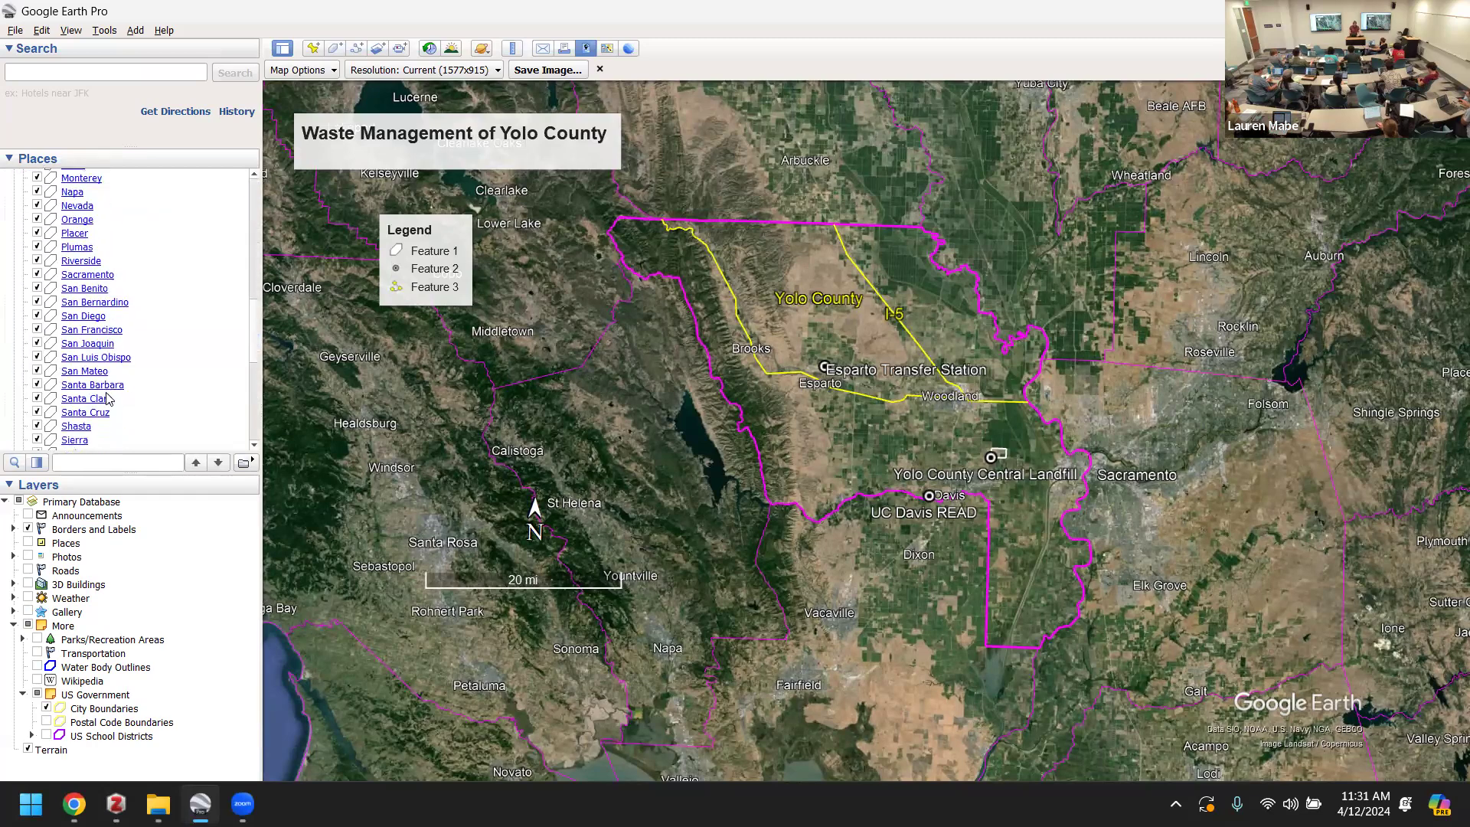
scroll(108, 398, down, 6)
click(73, 307)
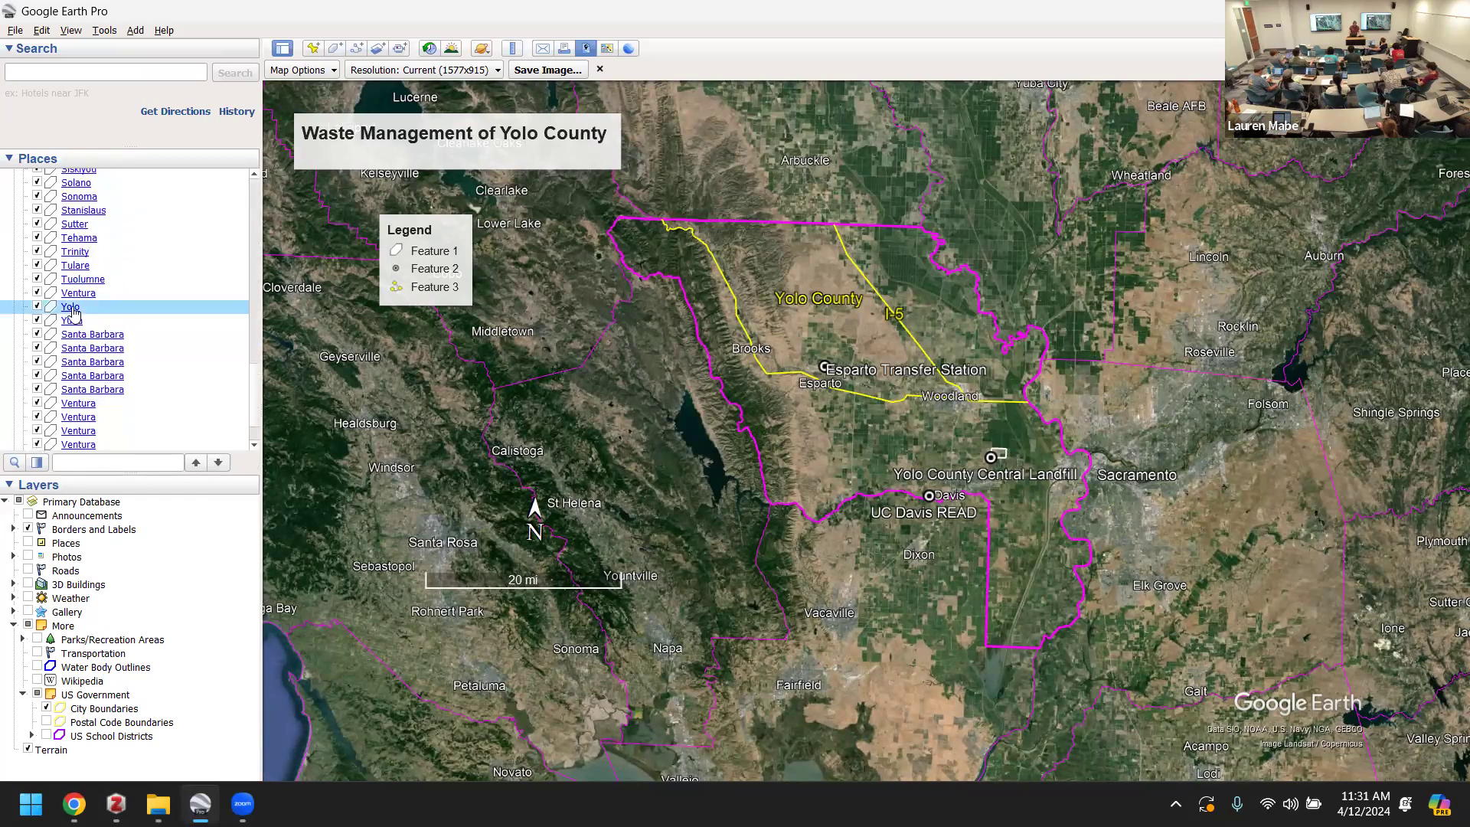
right_click(74, 310)
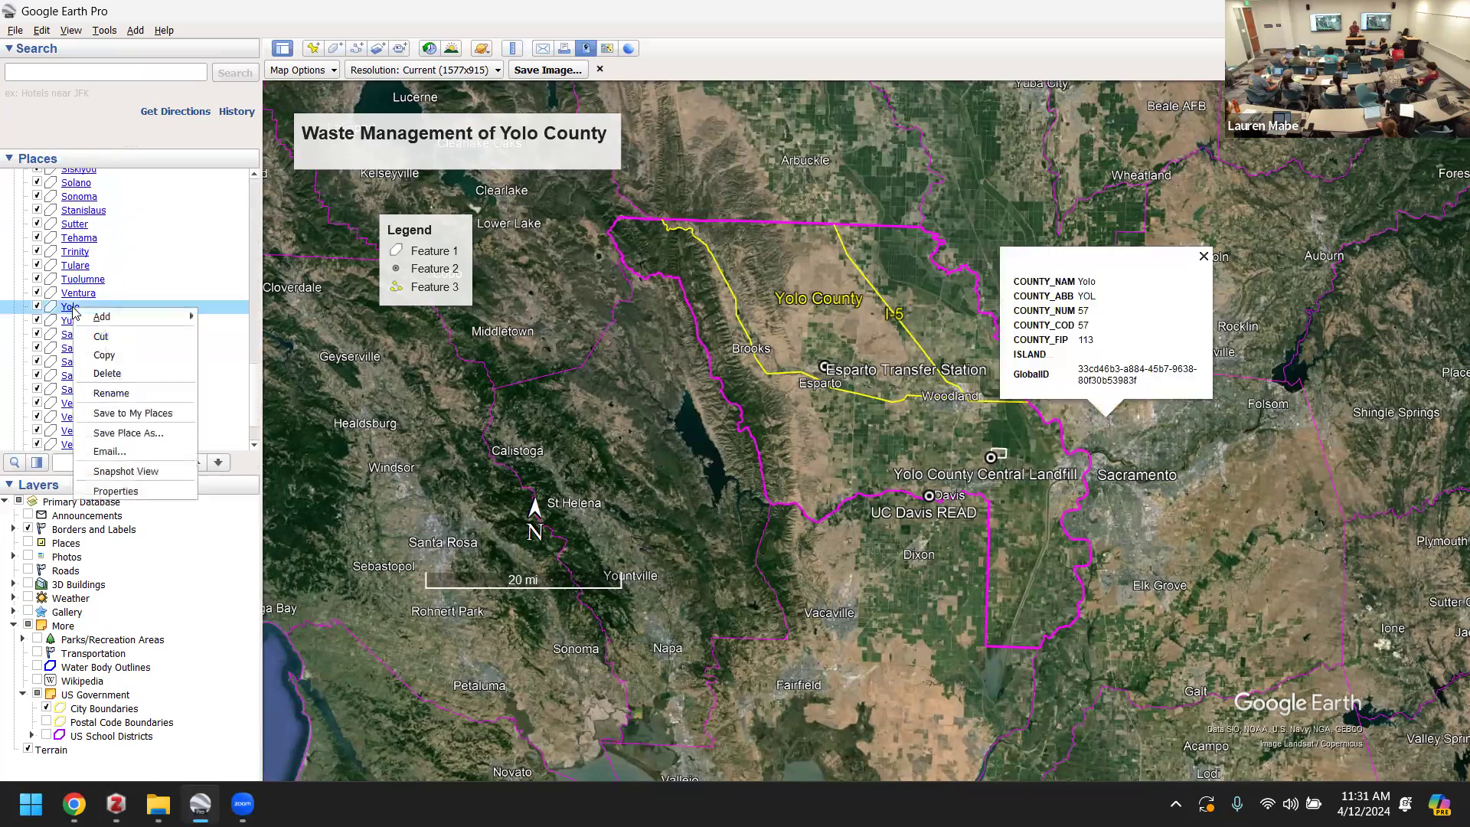
click(118, 361)
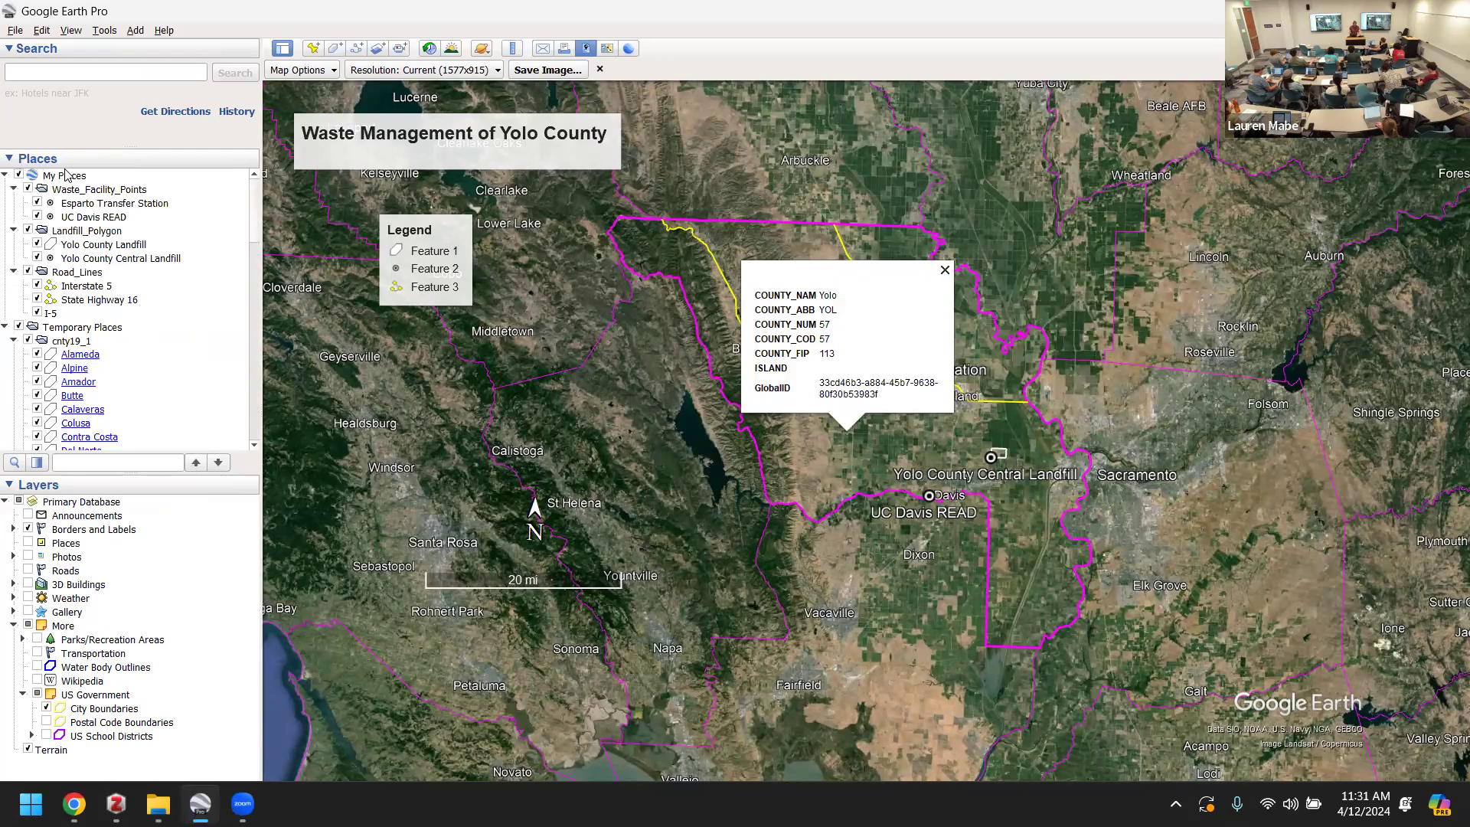
click(68, 176)
right_click(67, 176)
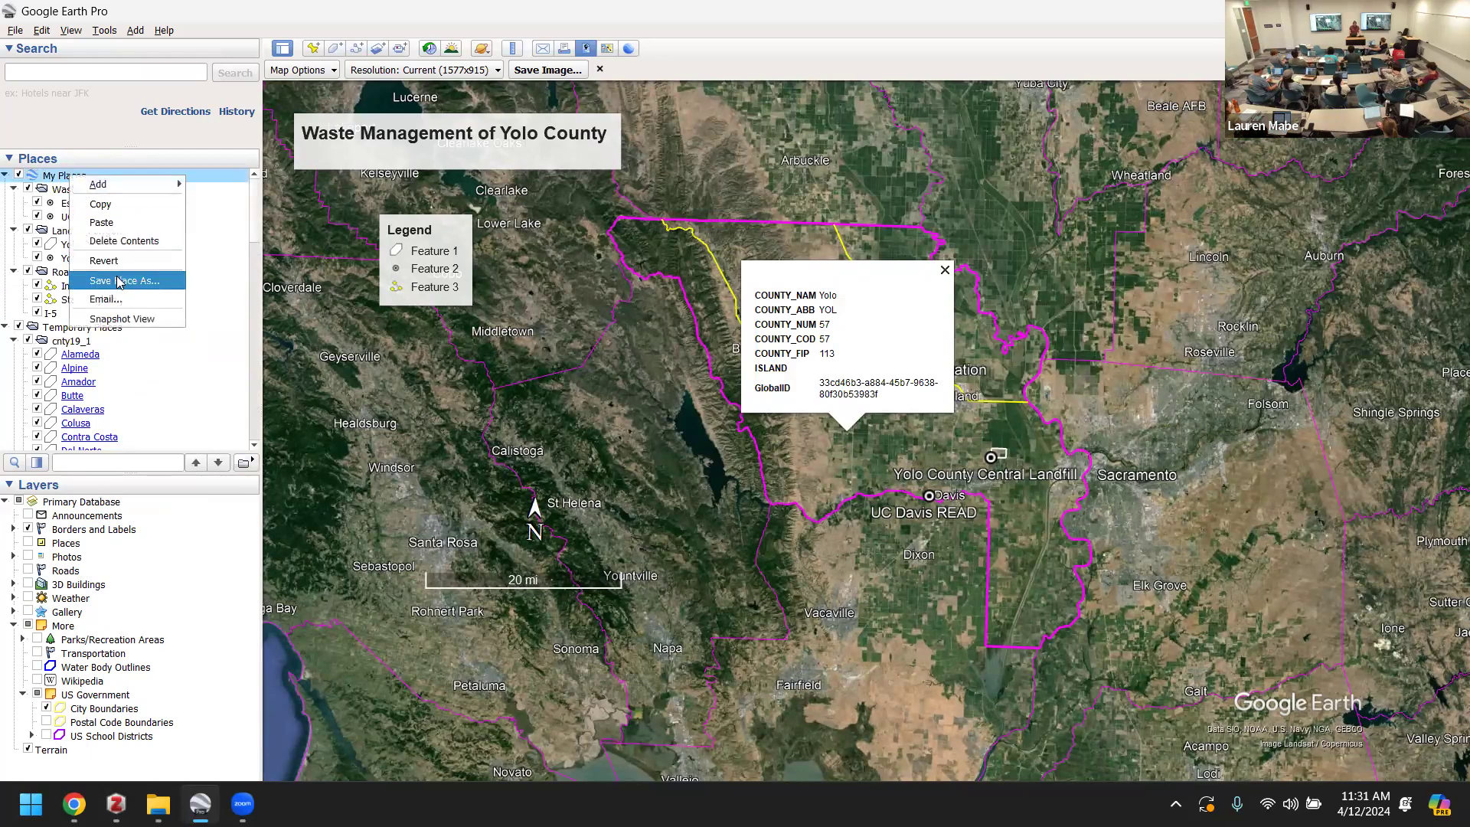
click(115, 230)
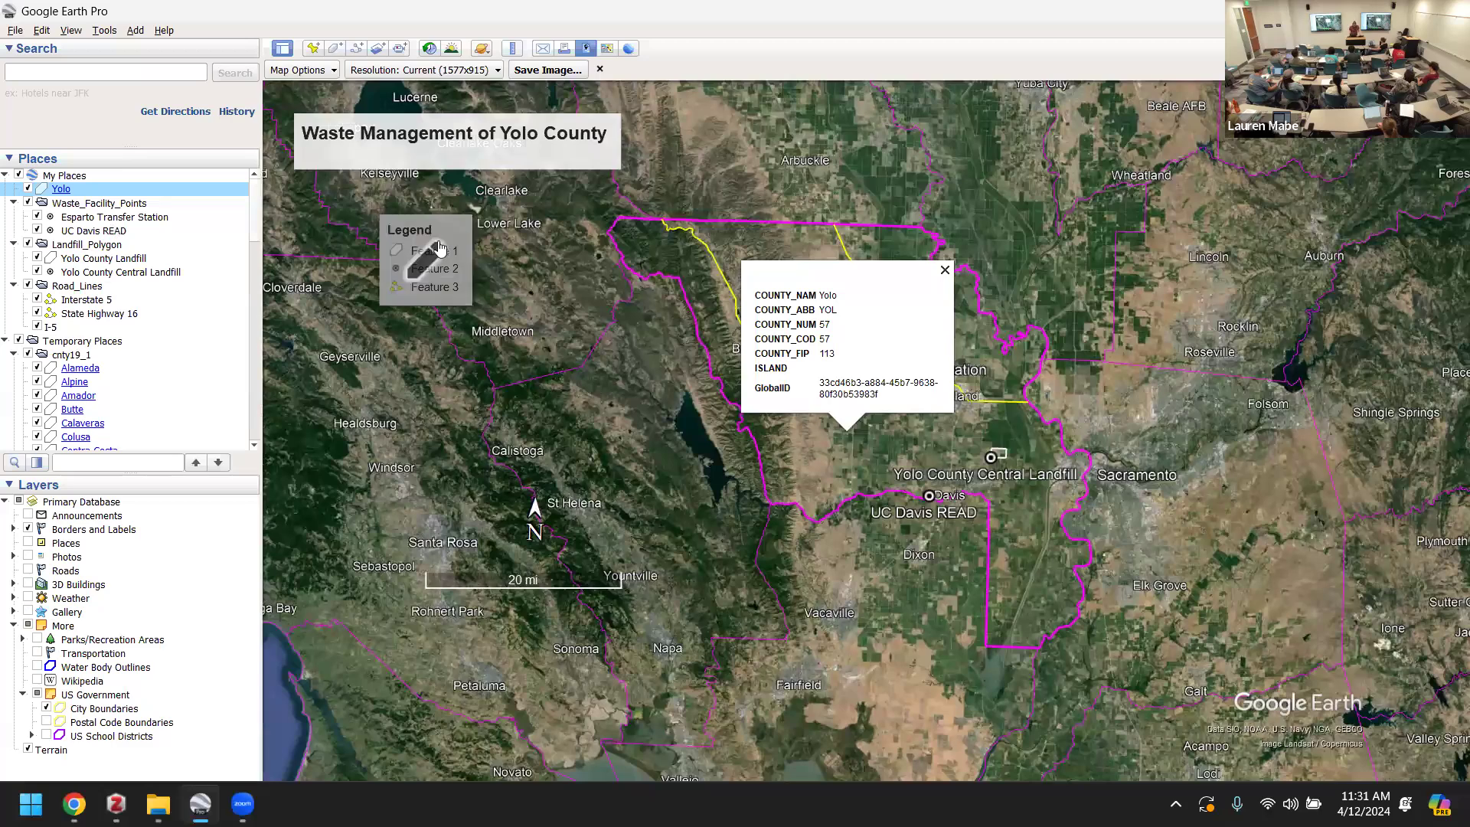
- Move the copied Yolo polygon into the Landfill_Polygon folder and refresh the legend from the view
click(438, 256)
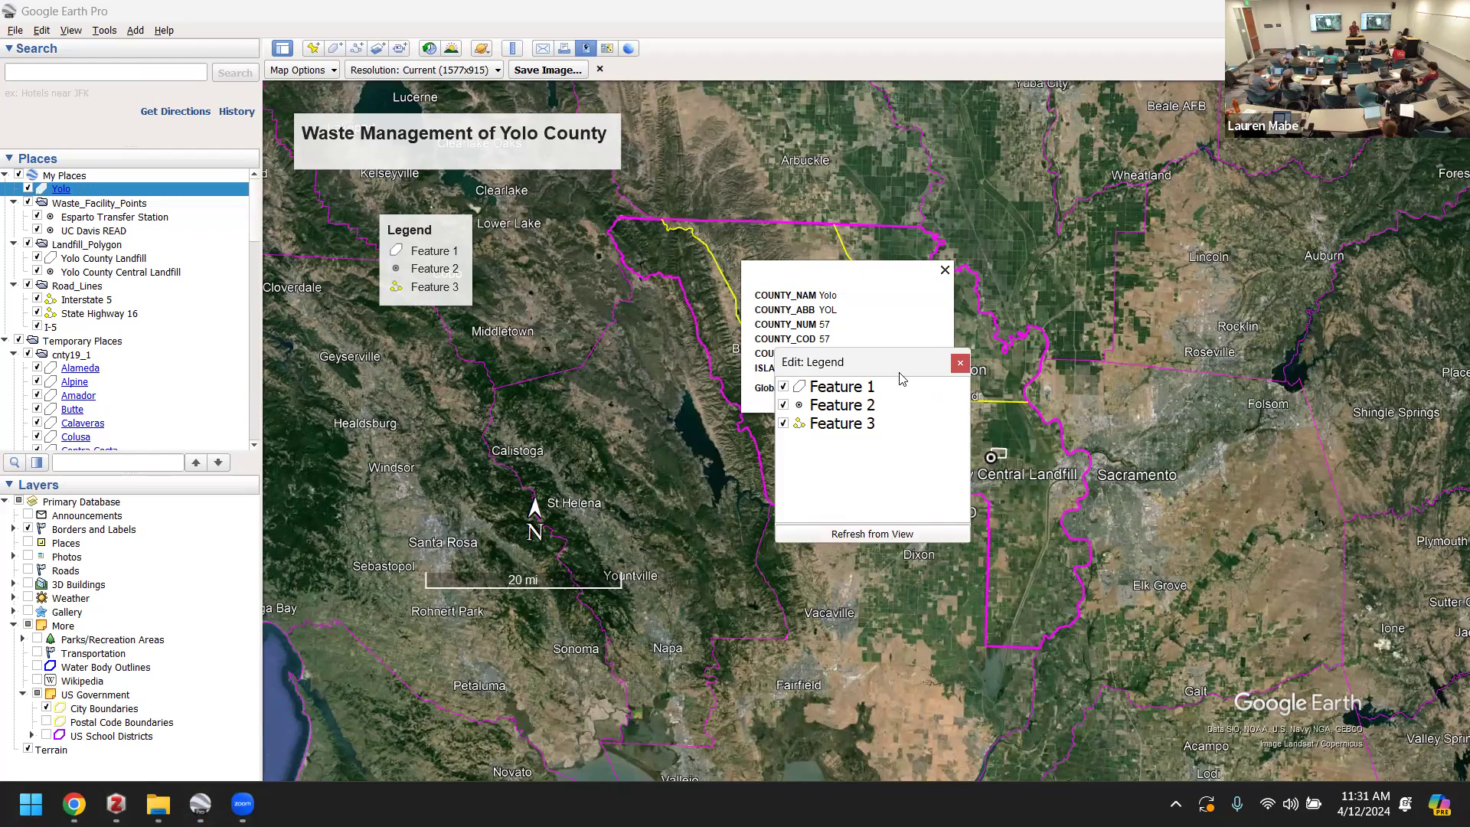
click(959, 364)
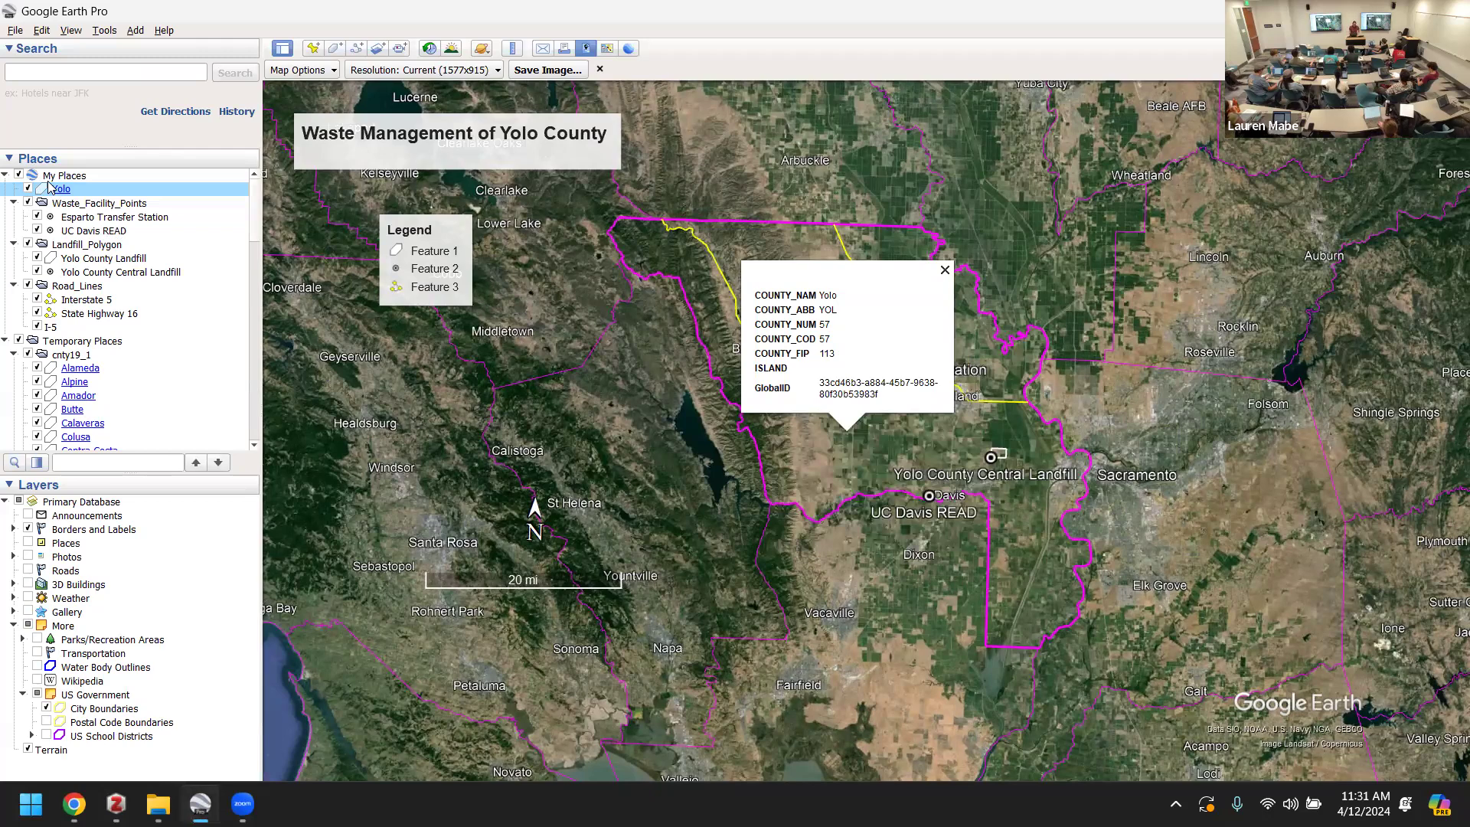
drag(63, 192, 109, 253)
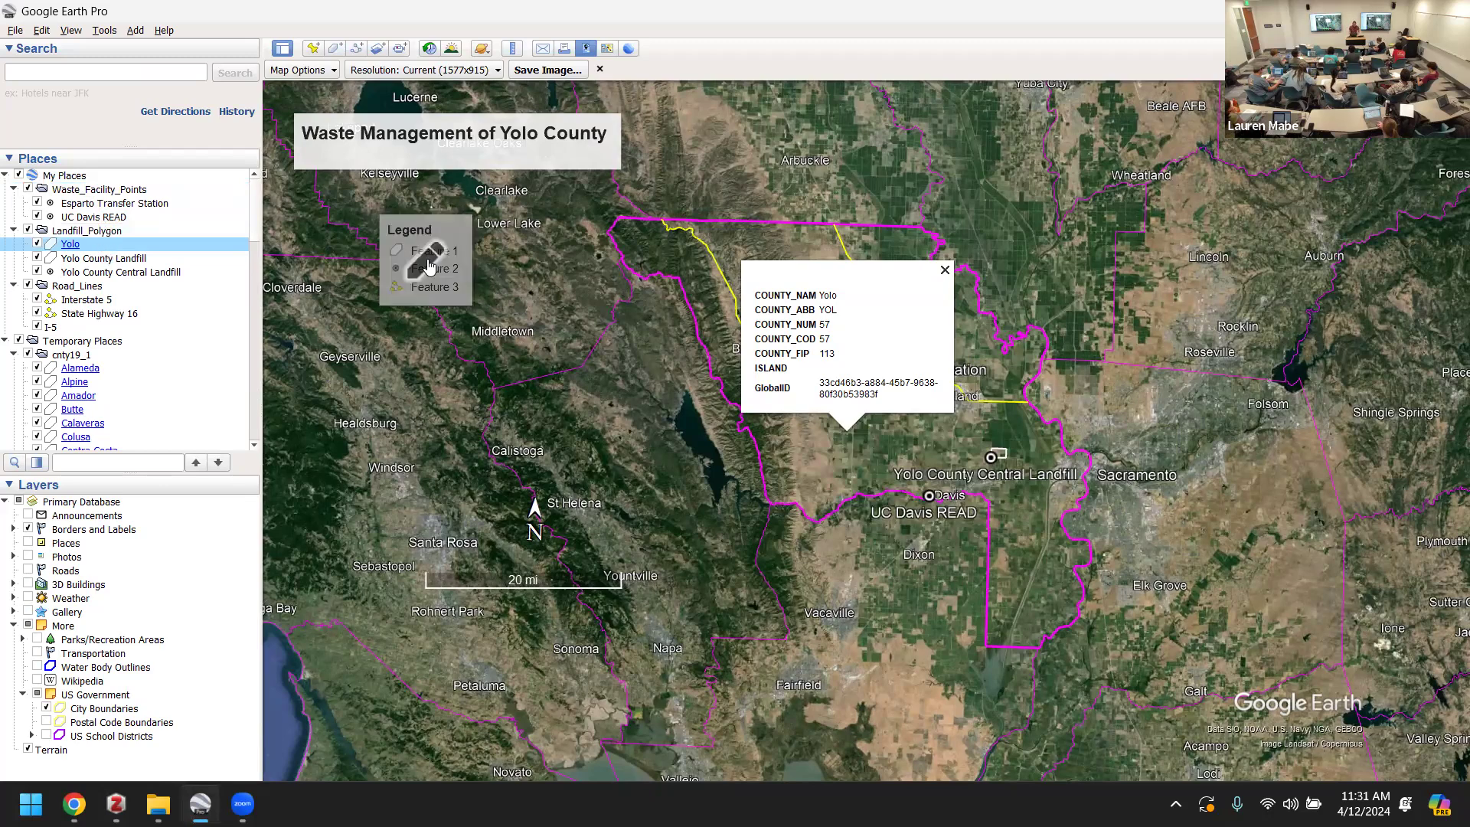
click(429, 265)
click(838, 534)
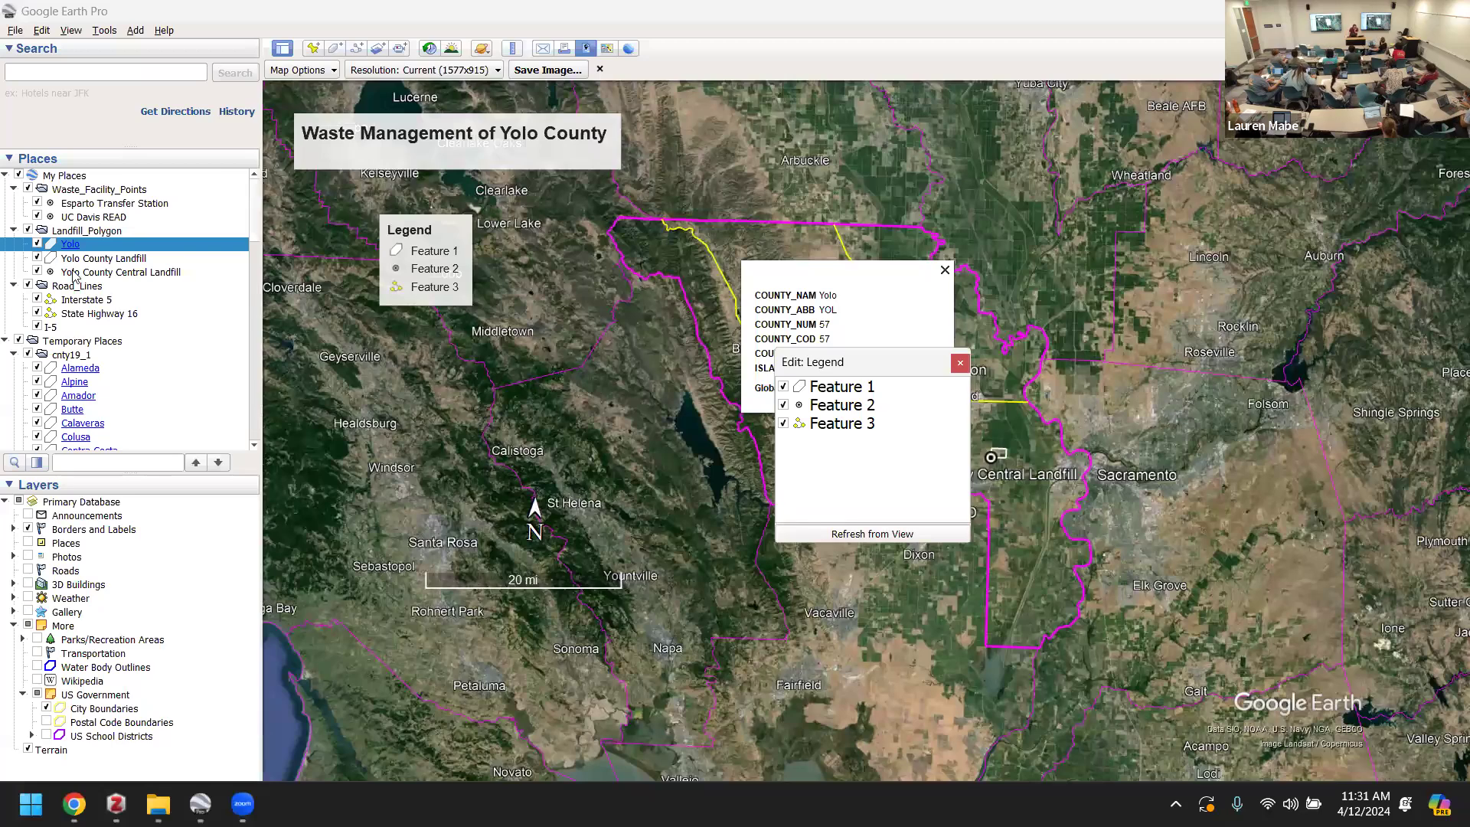
- Create a folder named County in My Places and move the Yolo polygon from Landfill_Polygon into it
click(66, 174)
right_click(66, 175)
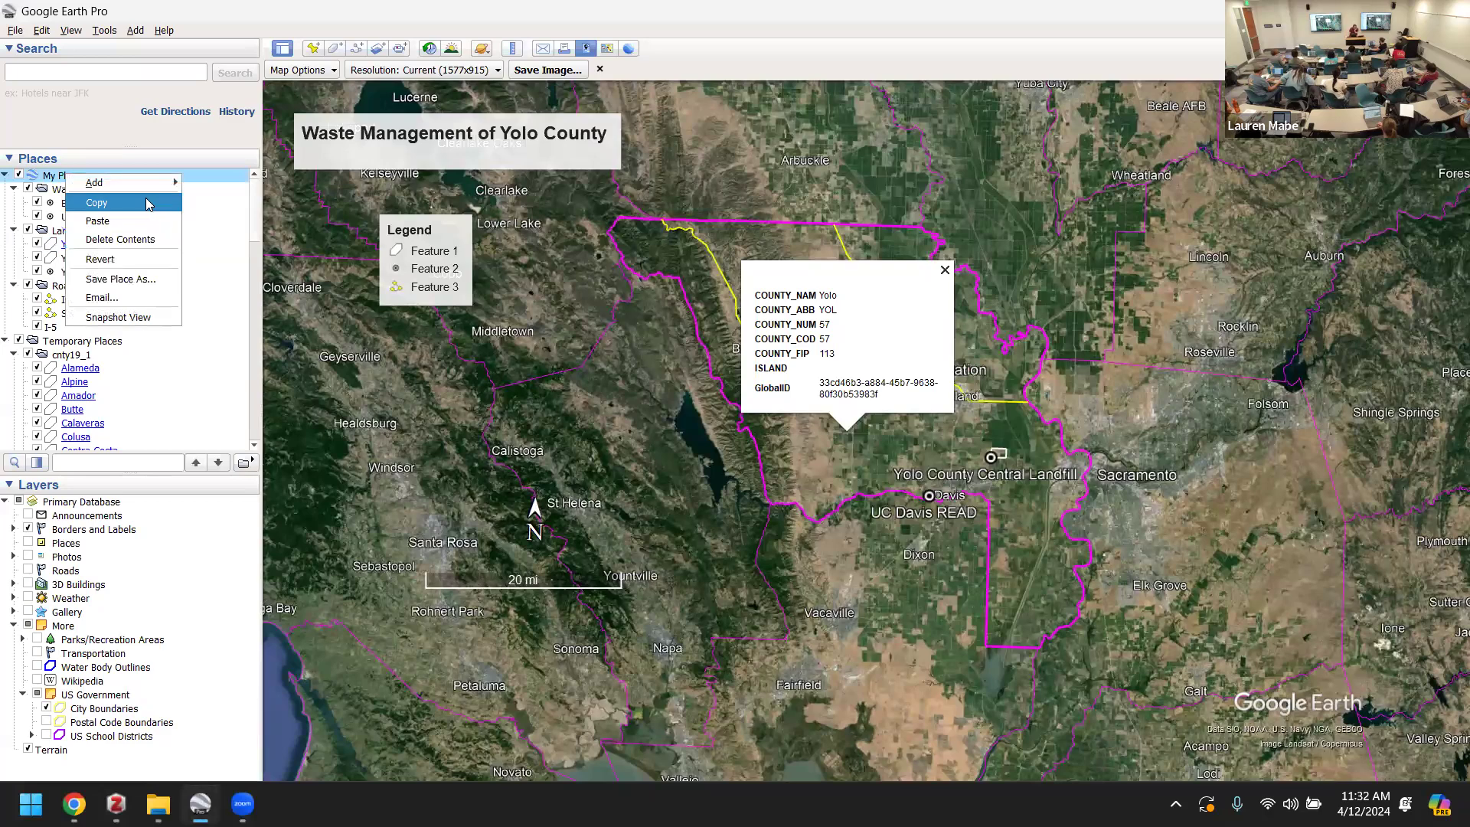
mouse_move(153, 182)
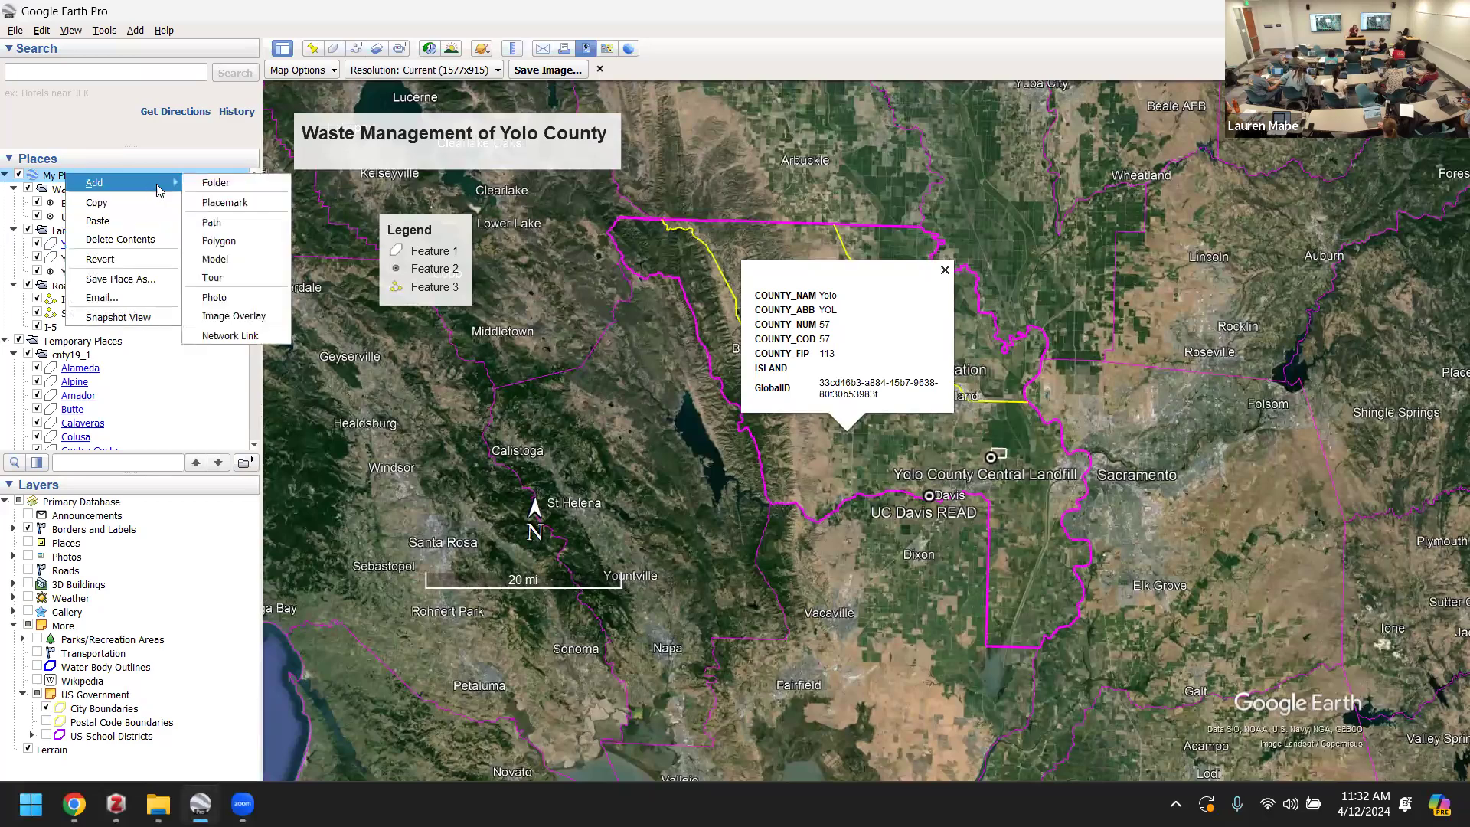
click(200, 190)
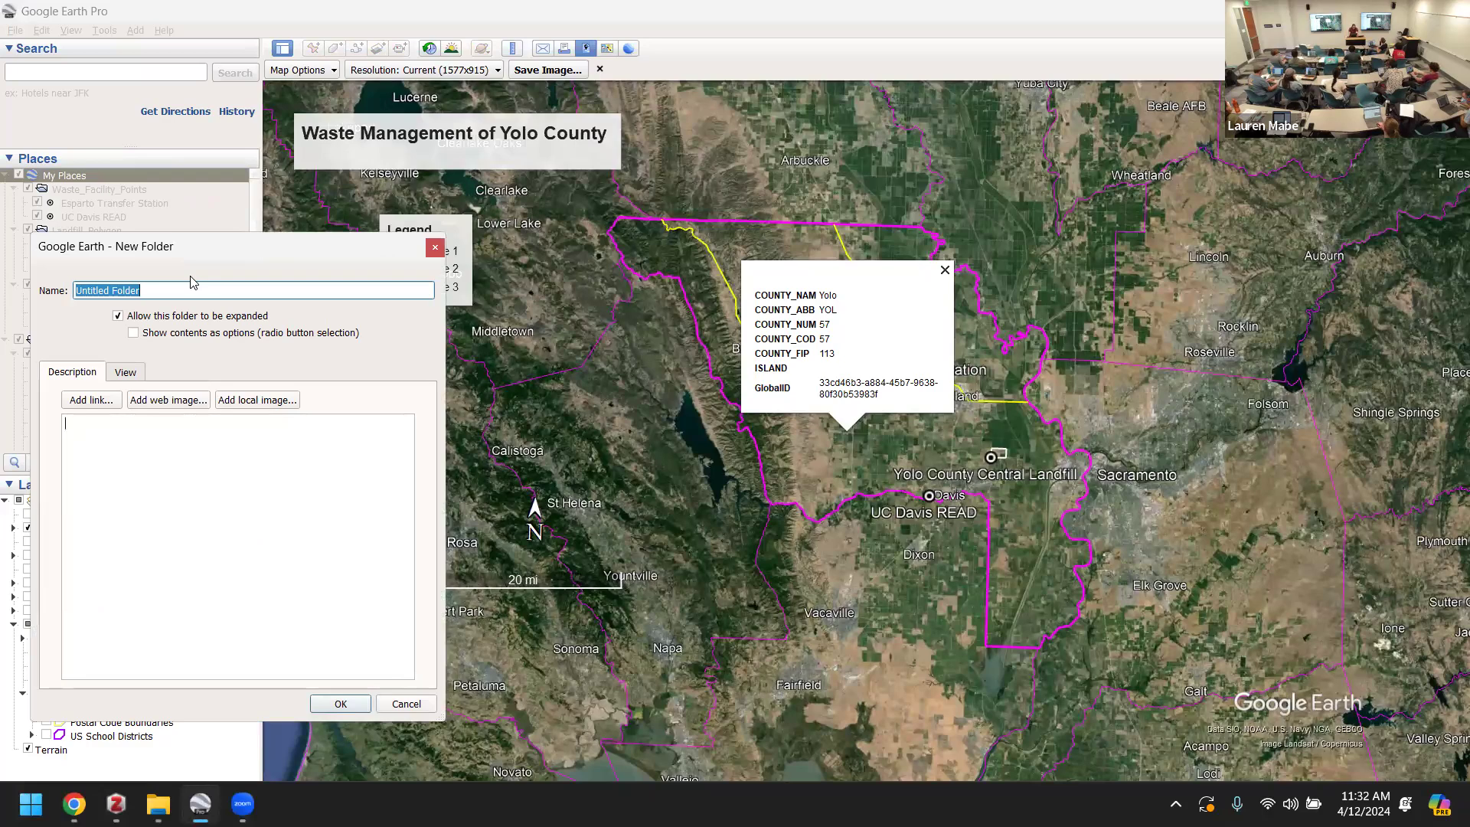
text(County)
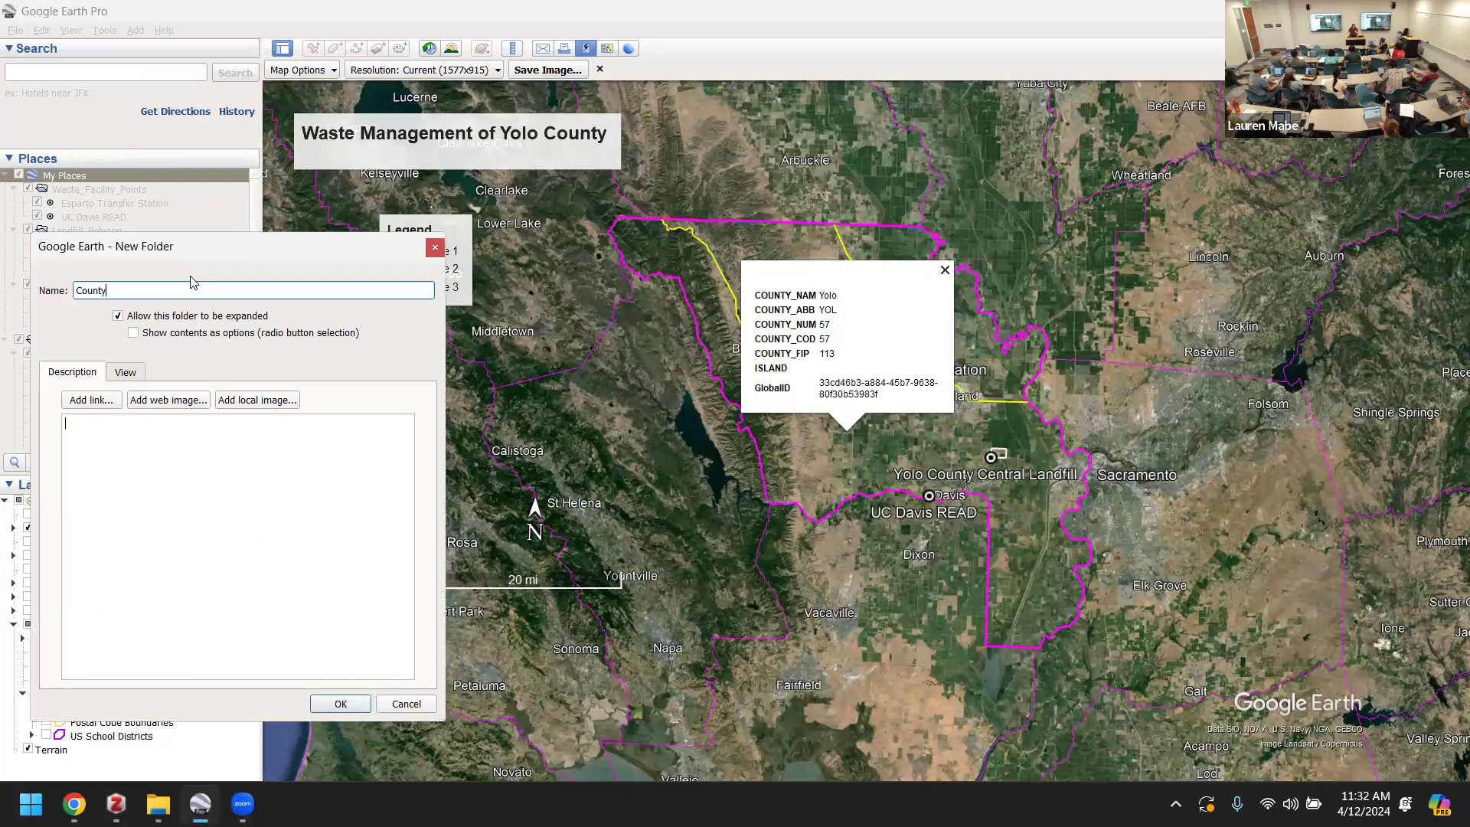
click(342, 702)
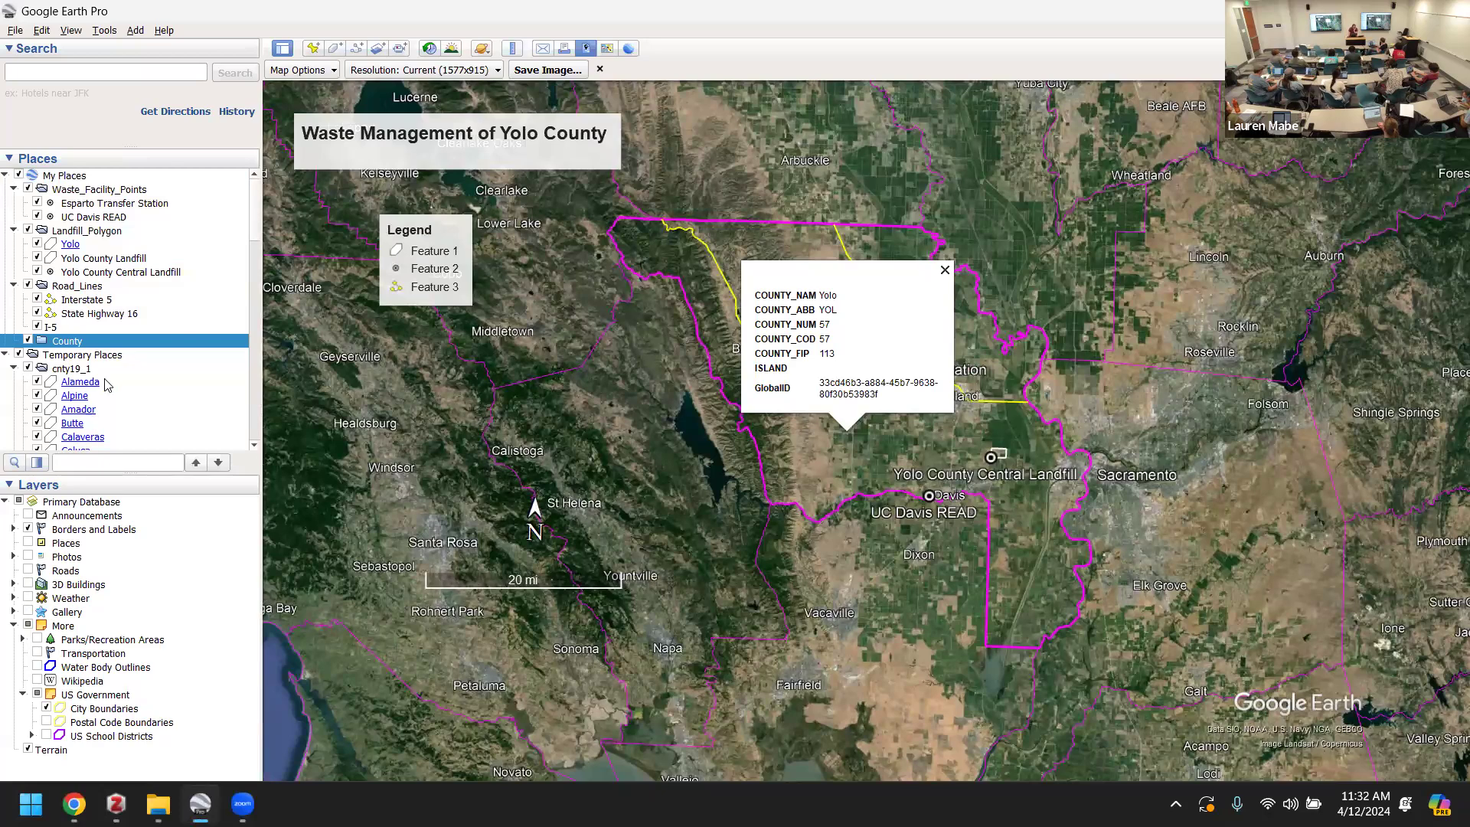
drag(70, 246, 92, 346)
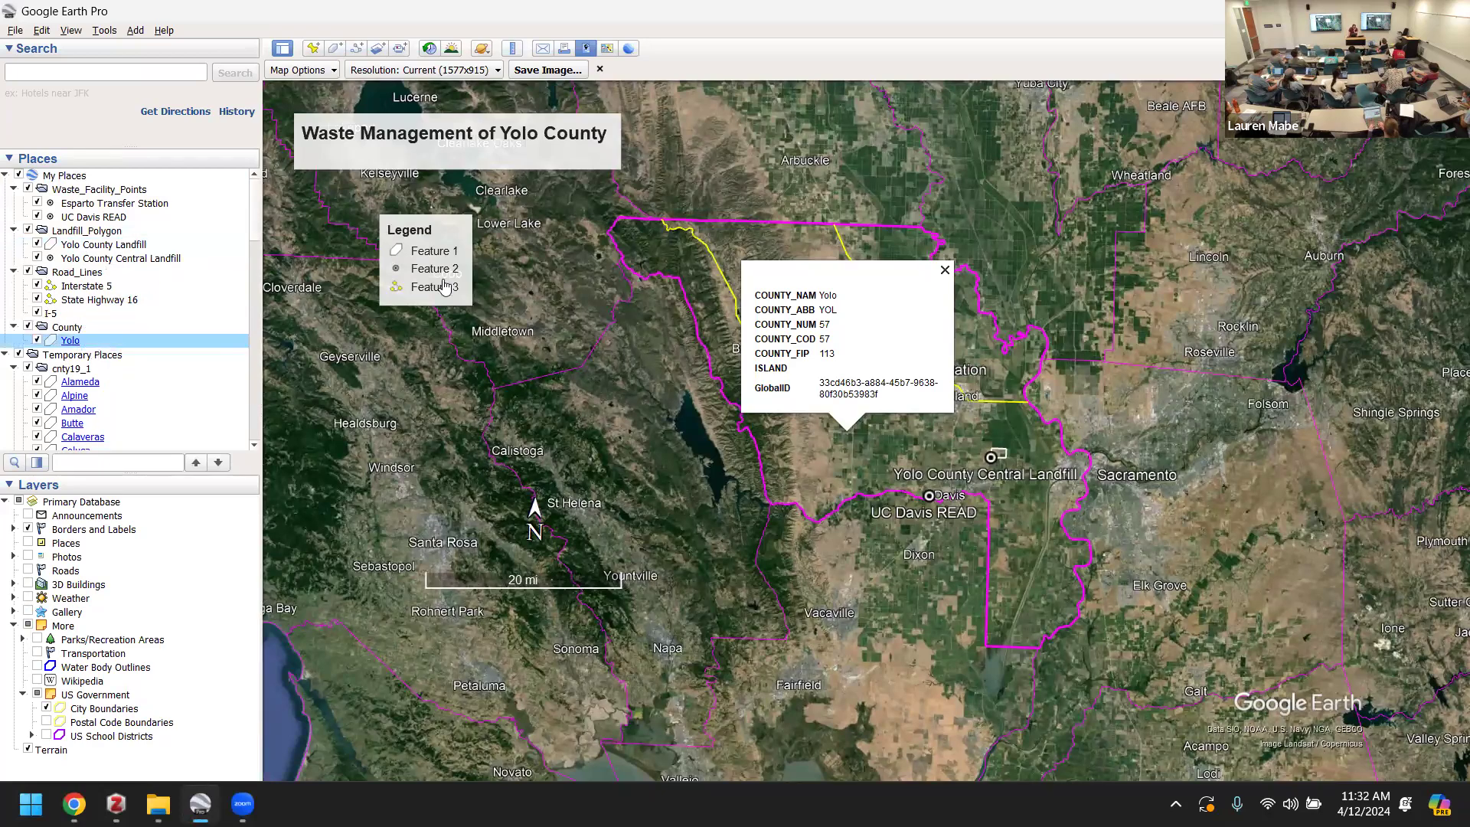
- Refresh the legend from the view and close the Yolo county information balloon, keeping the whole county in view
click(880, 538)
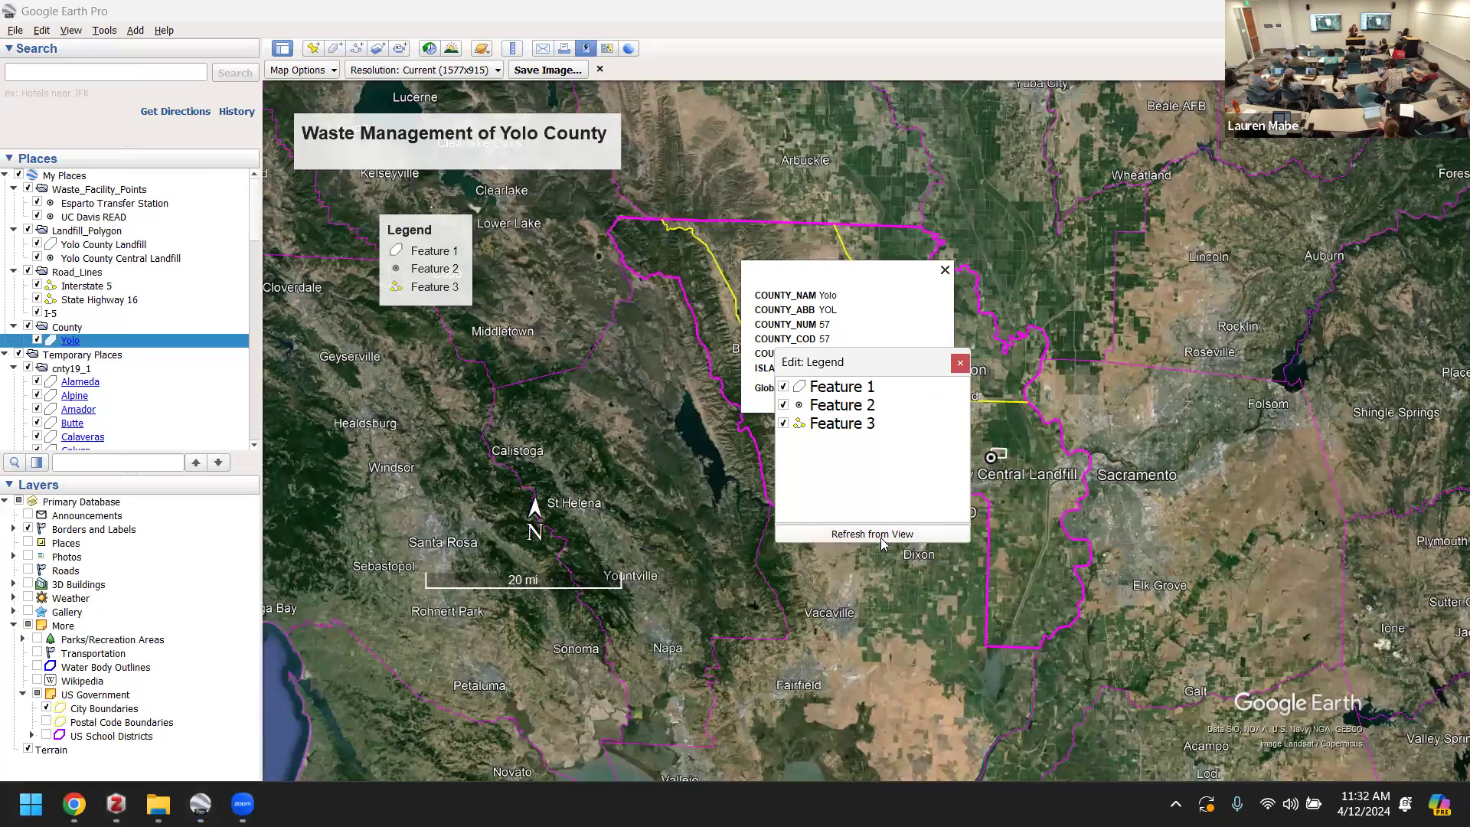
scroll(479, 557, up, 1)
click(960, 363)
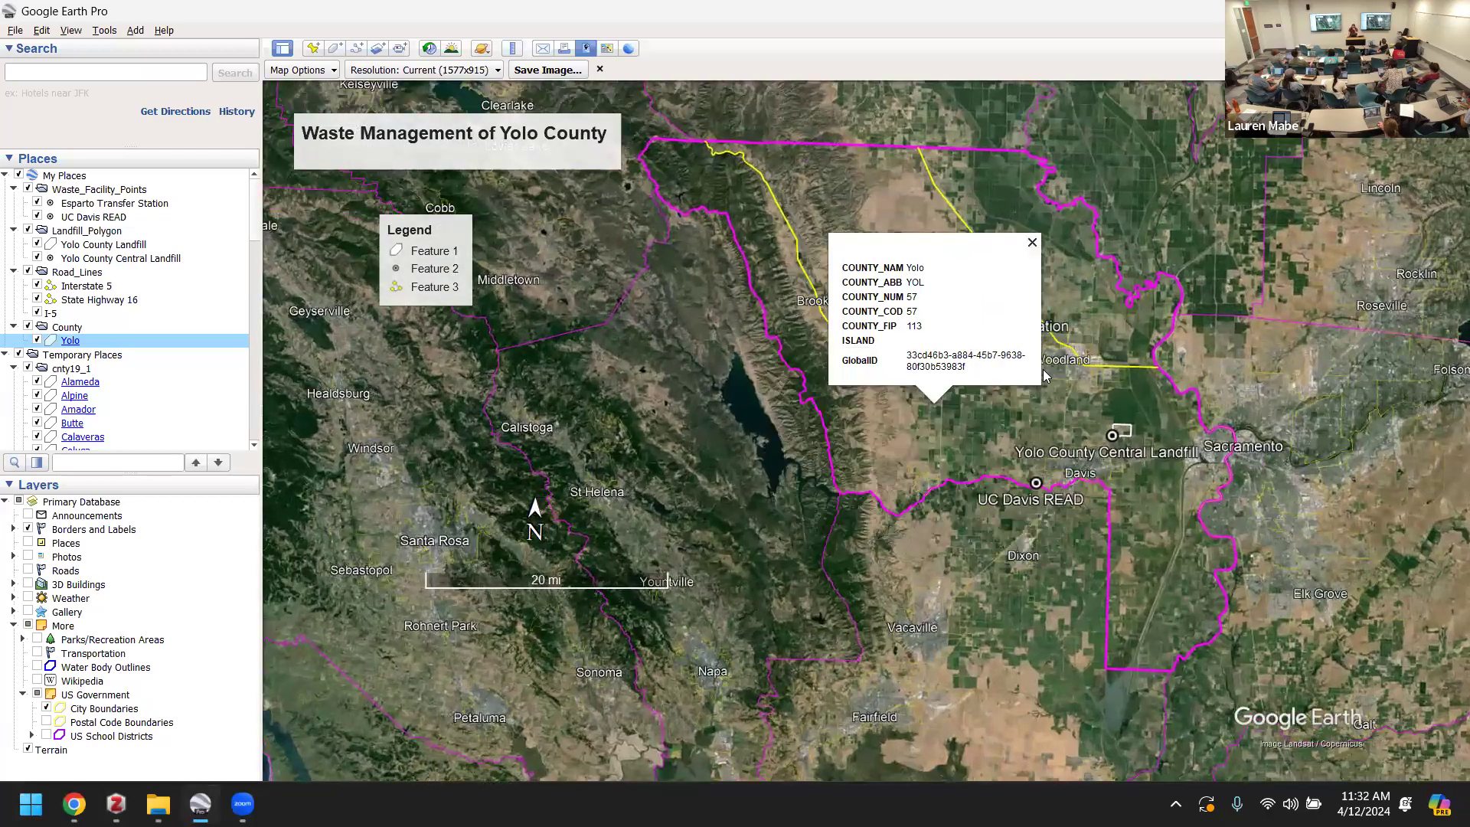
click(1033, 245)
drag(1011, 397, 988, 429)
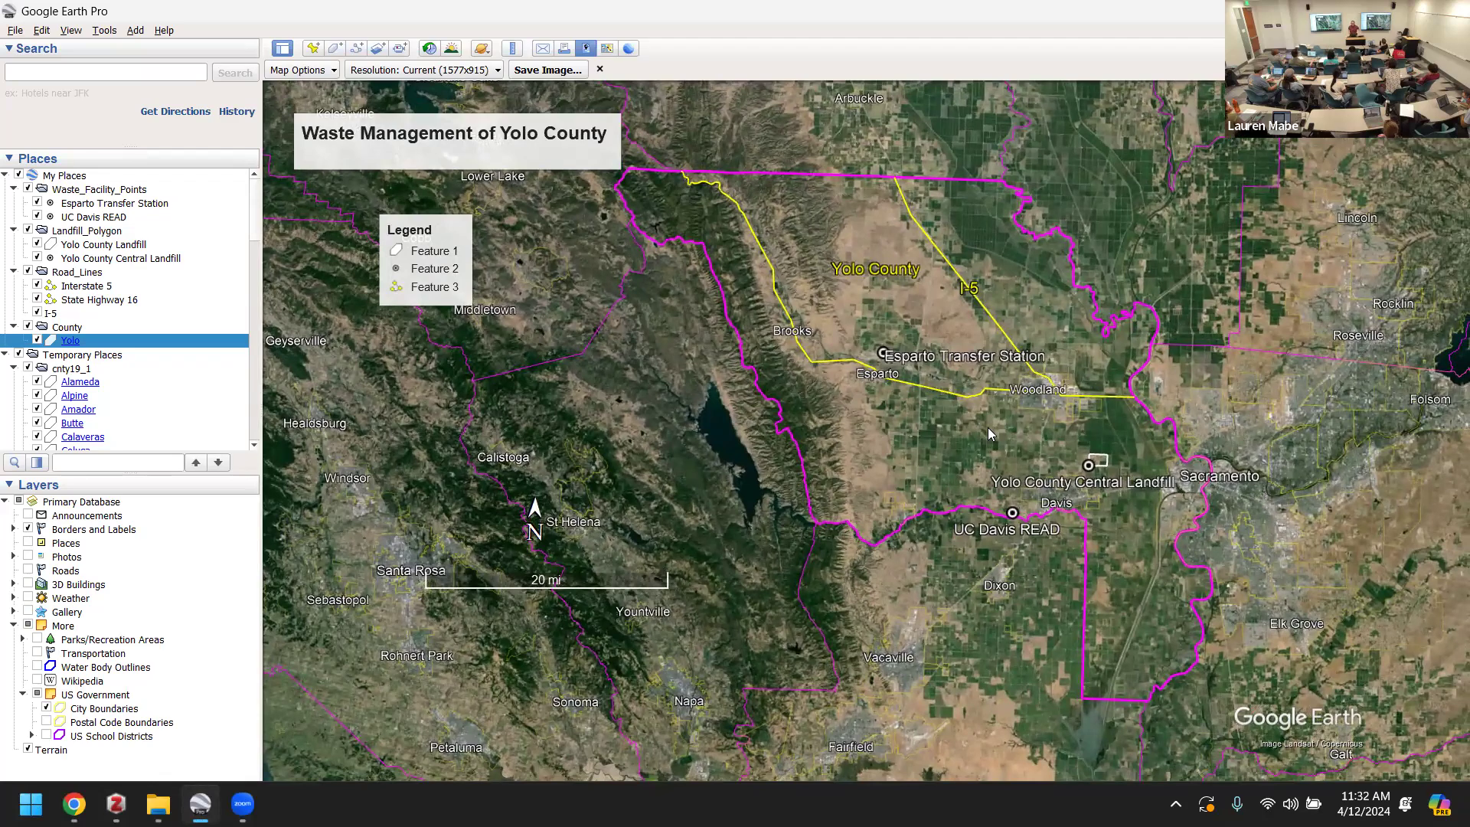
- Rename the legend's Feature 1 polygon entry as Landfill Boundary
click(424, 268)
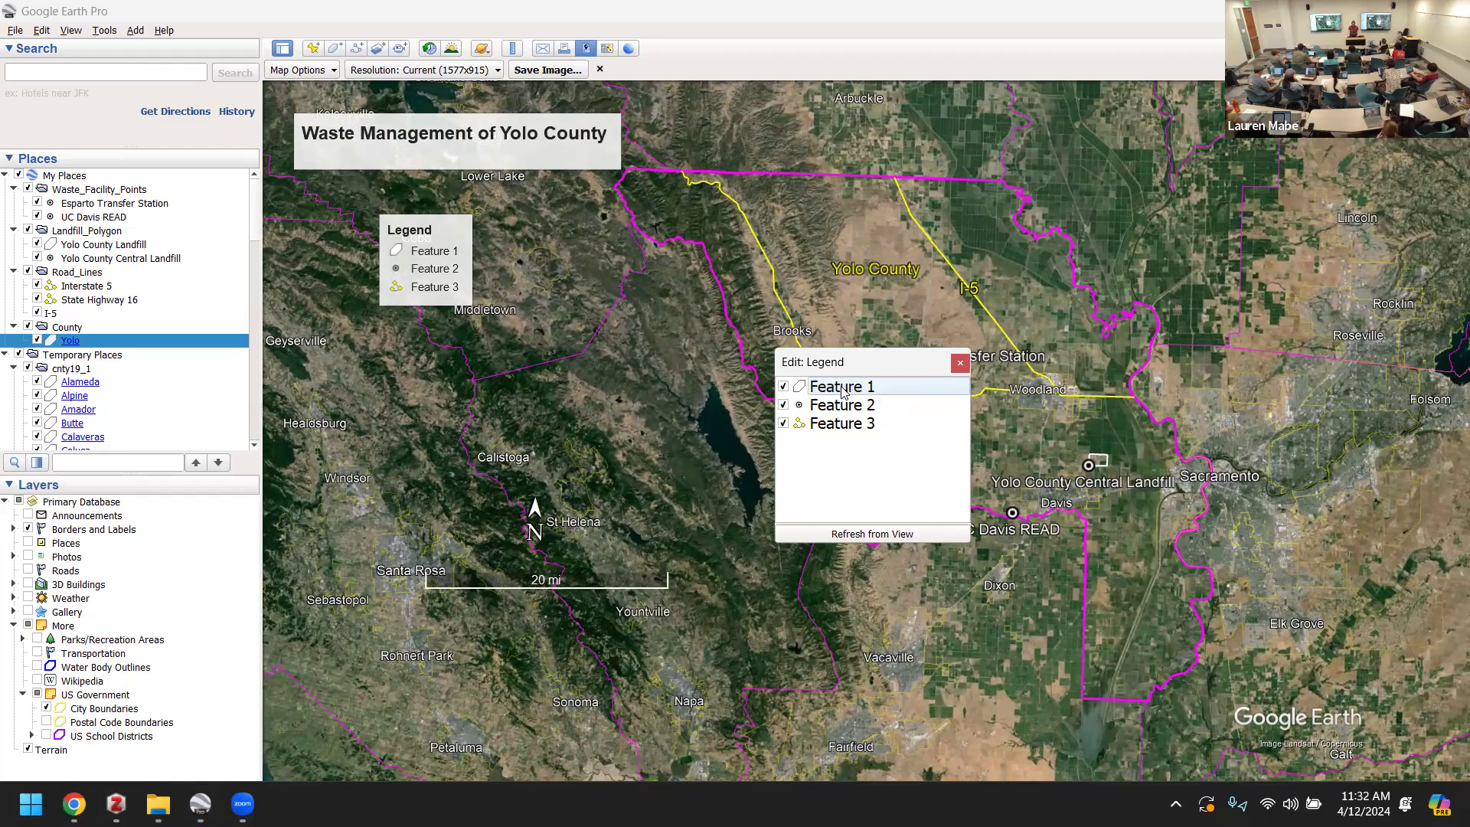
click(960, 362)
click(422, 271)
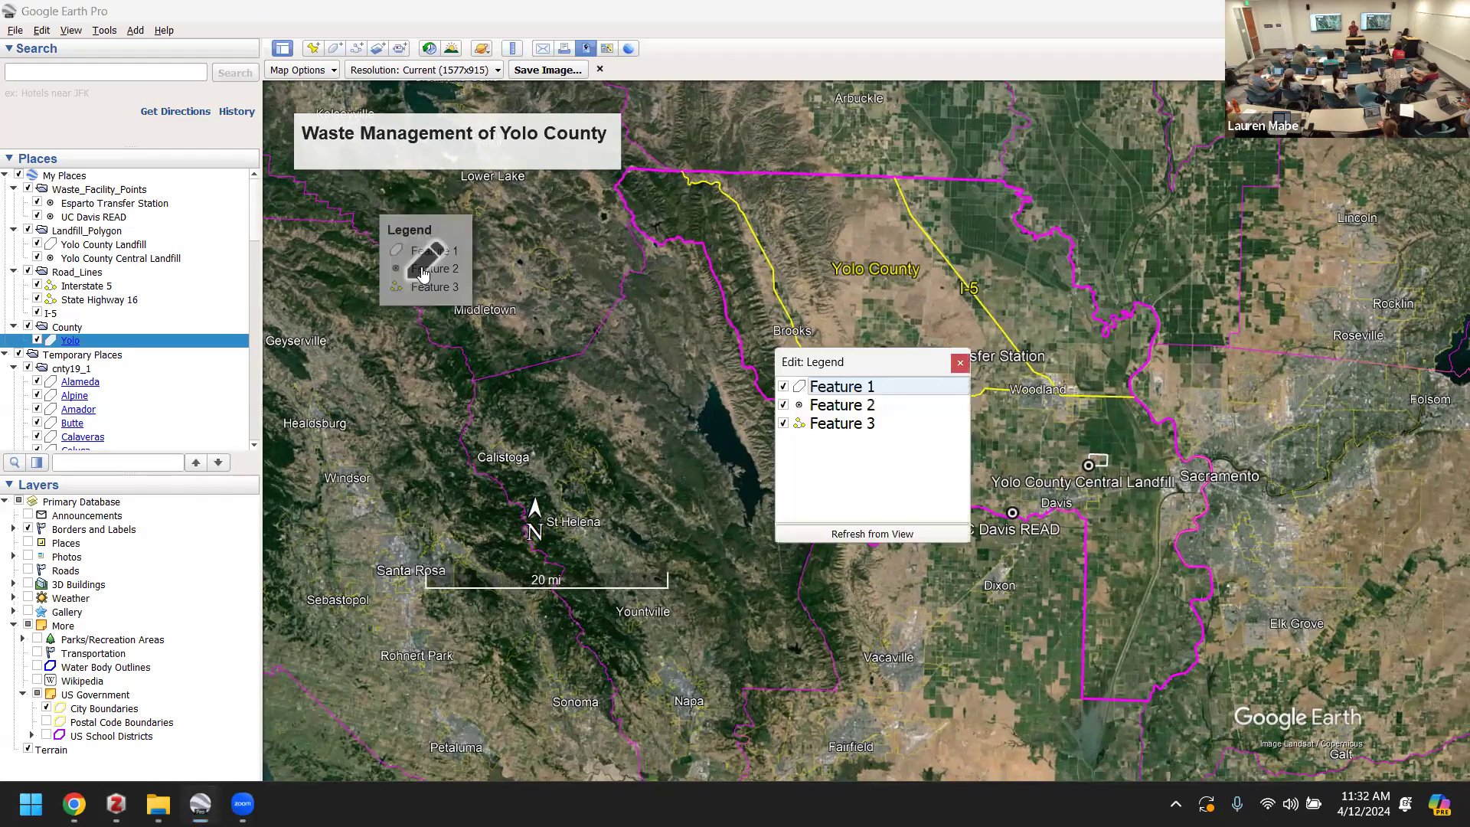
click(871, 388)
text(Land)
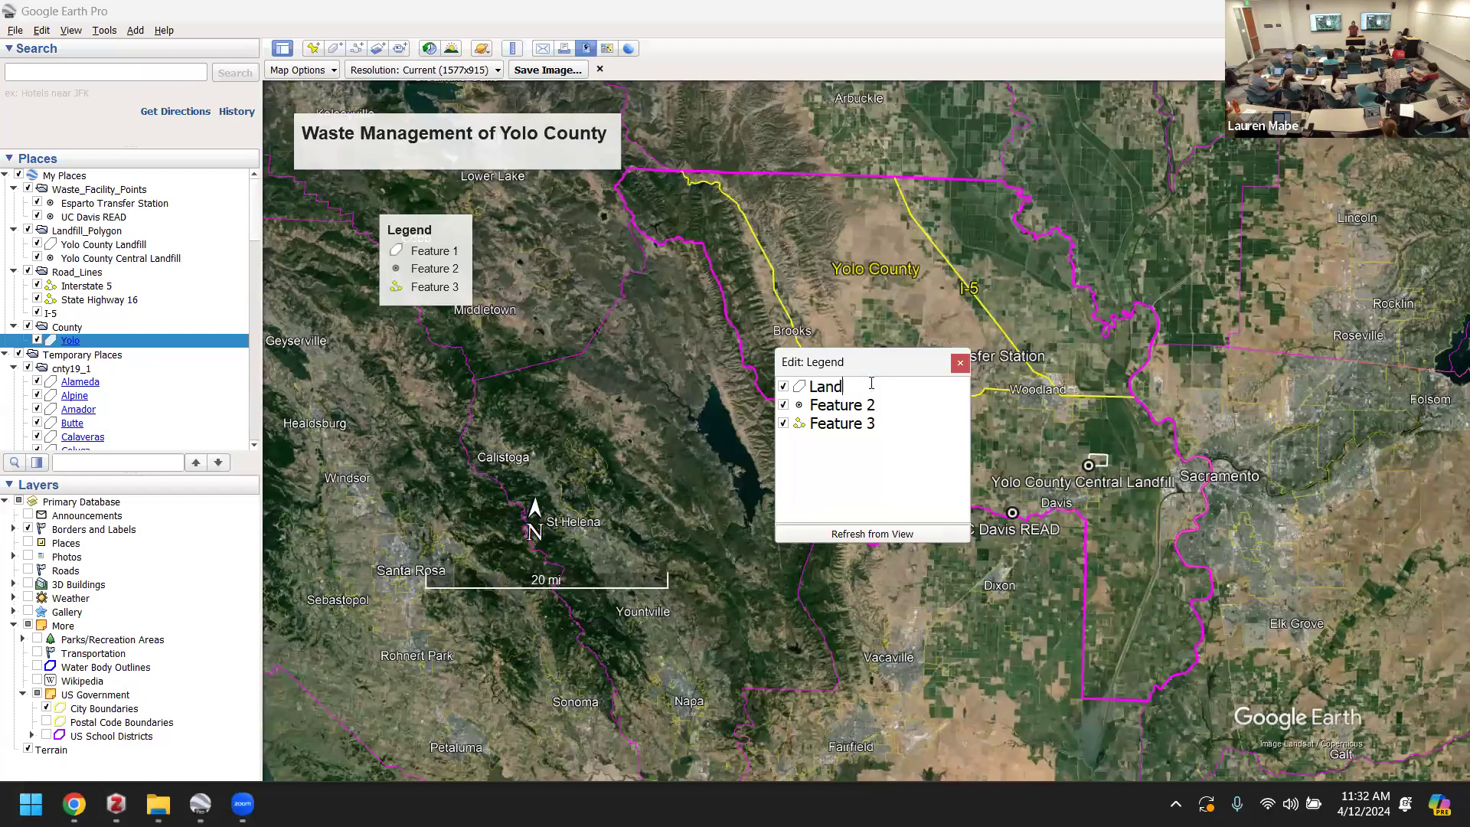
text(fill Boundary)
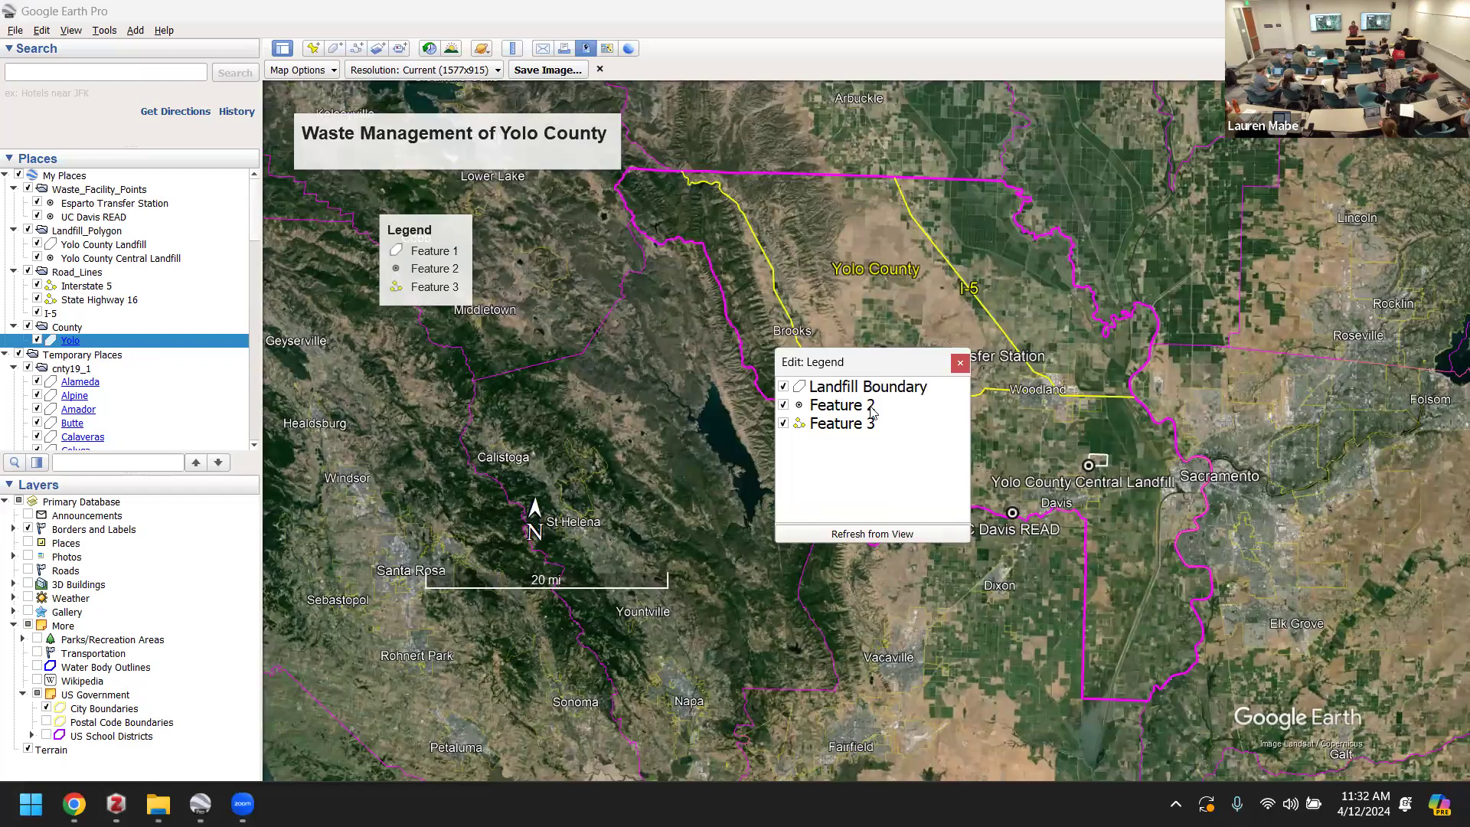
- Rename the legend's Feature 3 line entry as Roads and its Feature 2 point entry as Facilities
double_click(871, 406)
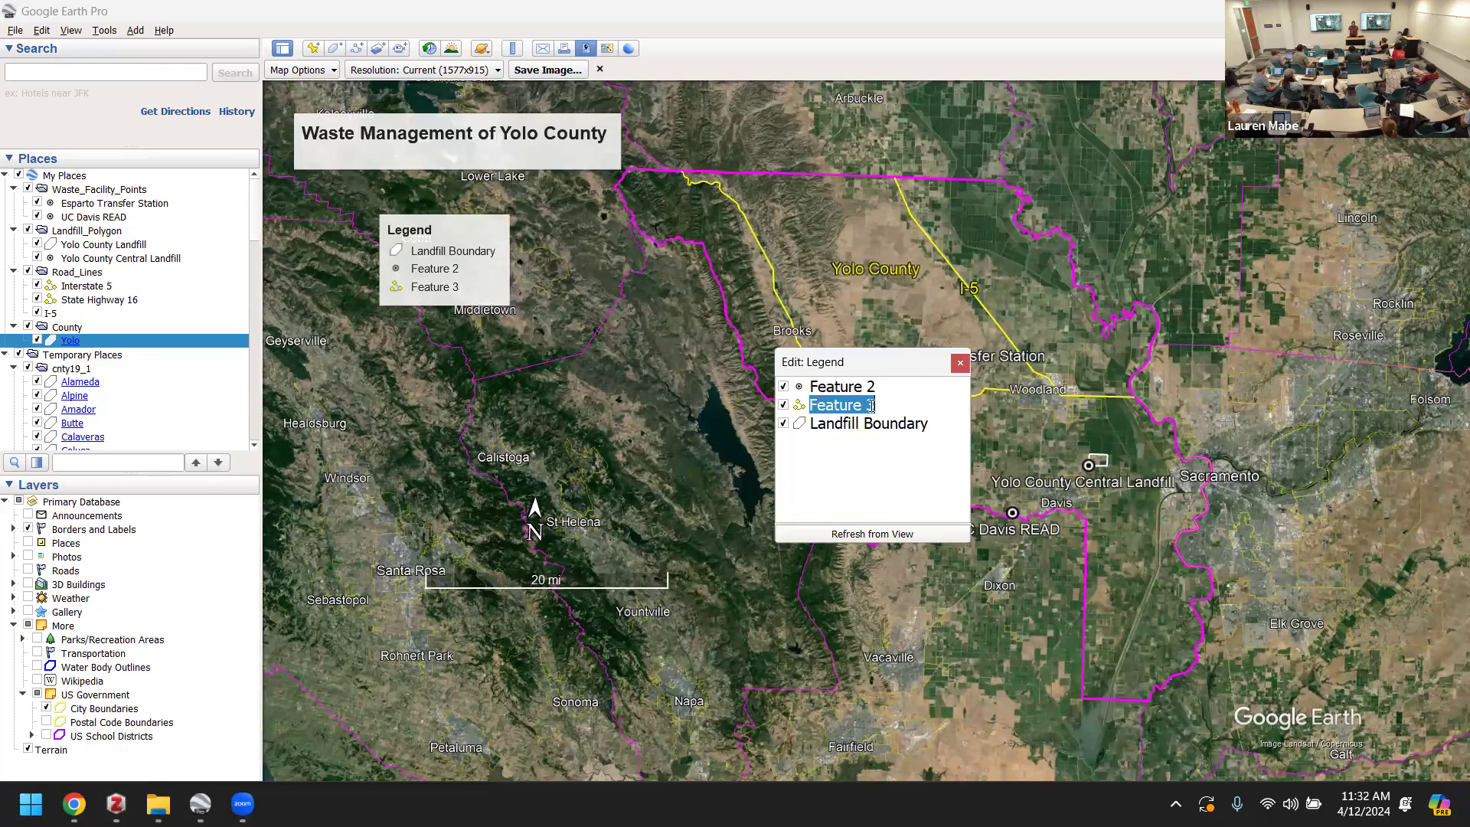
text(Roads)
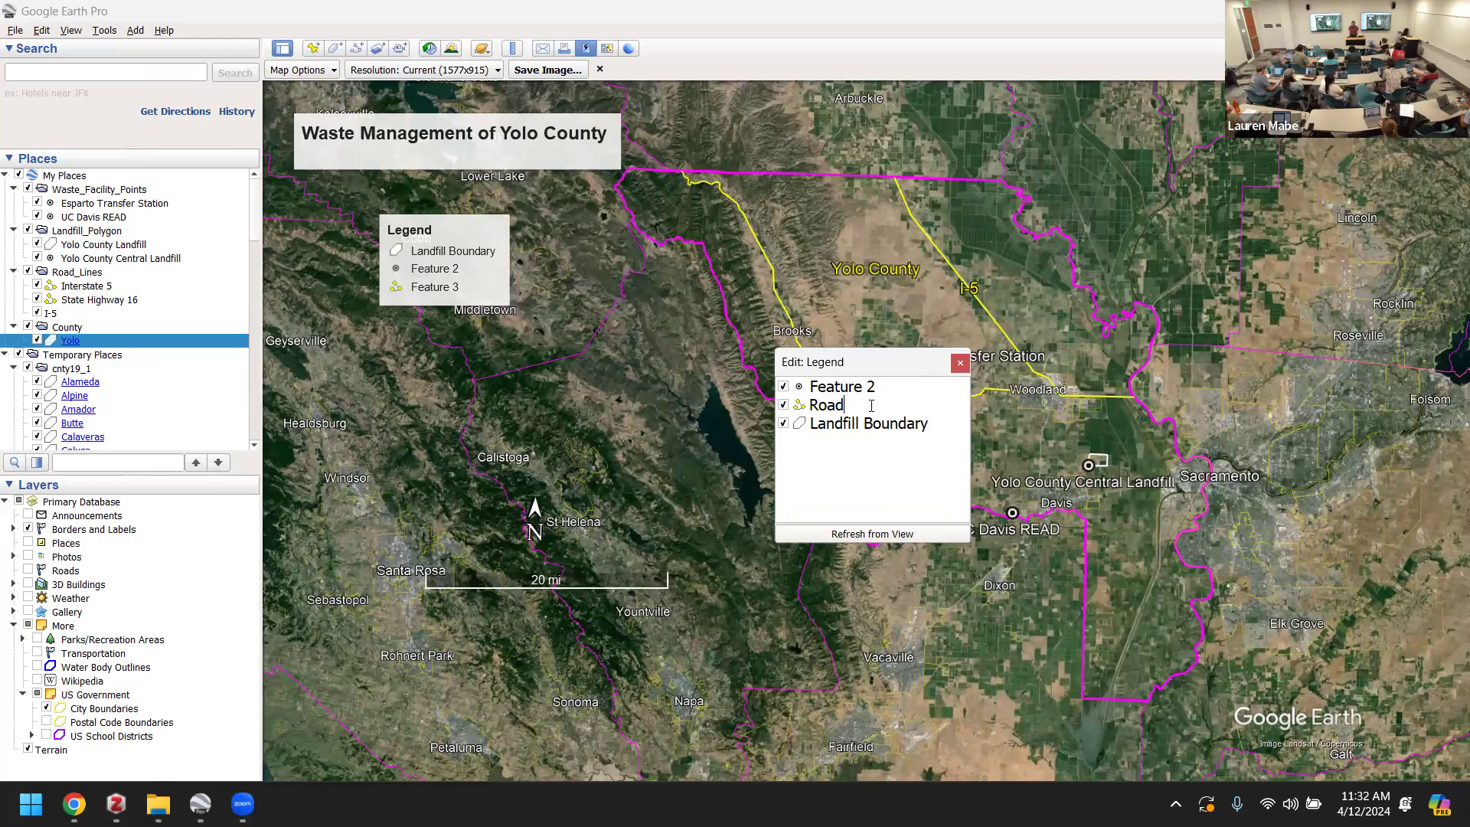
double_click(864, 388)
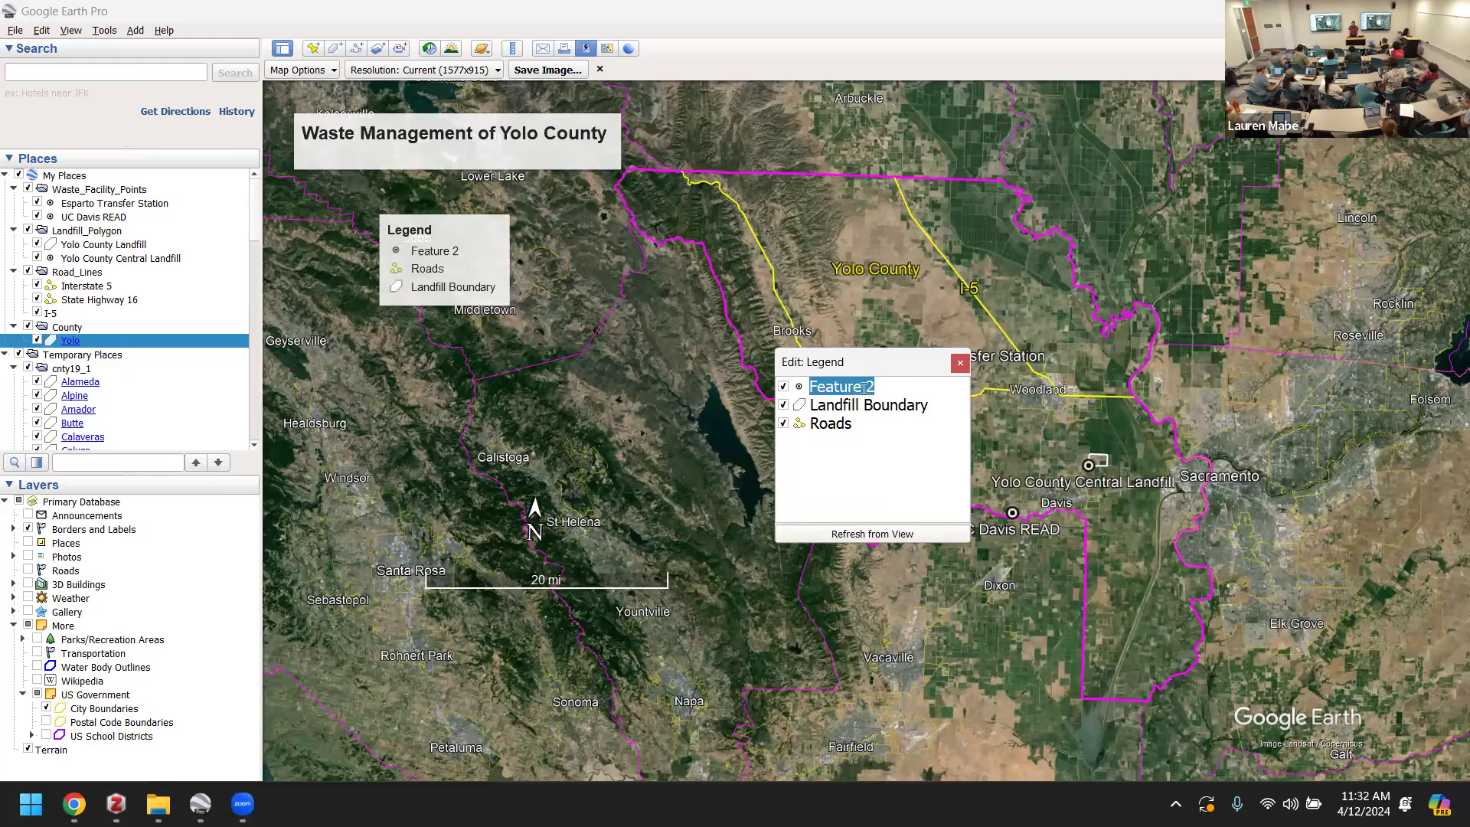
text(Facility)
key(BackSpace)
text(ies)
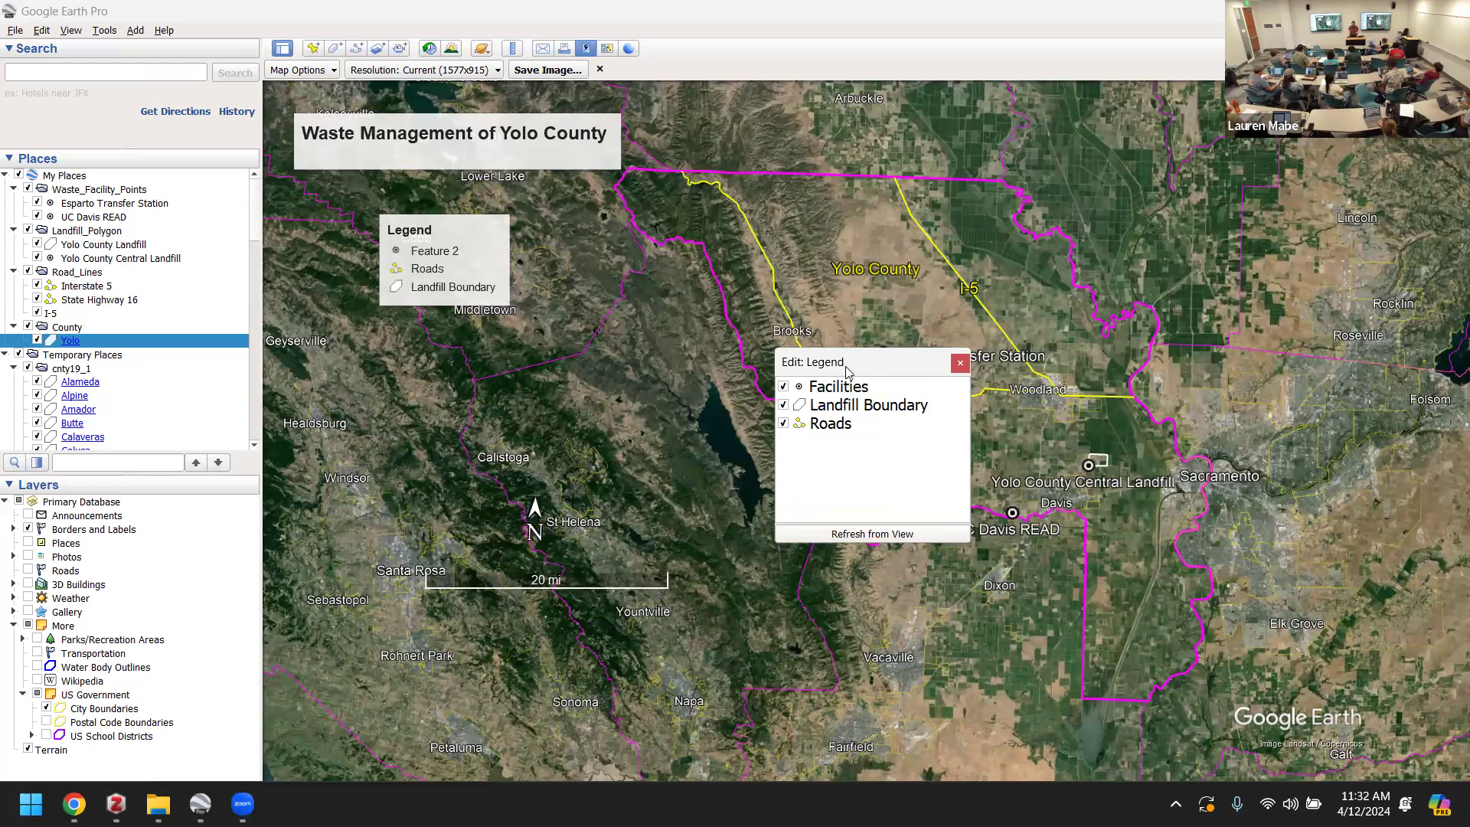
click(959, 362)
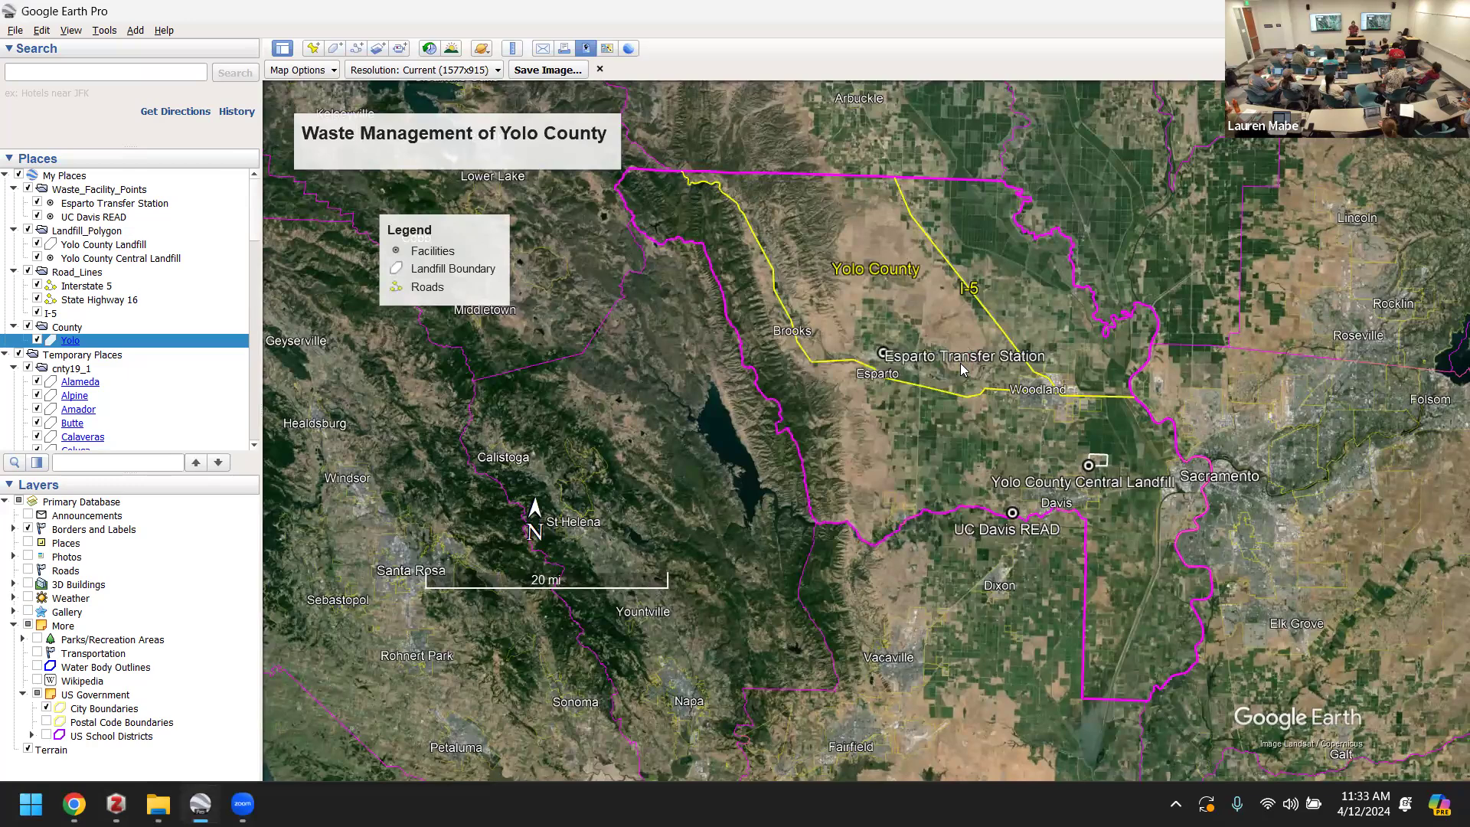
- Move the legend closer beneath the map title and save the map as JPEG image test_map2 in the Downloads folder
drag(414, 254, 452, 244)
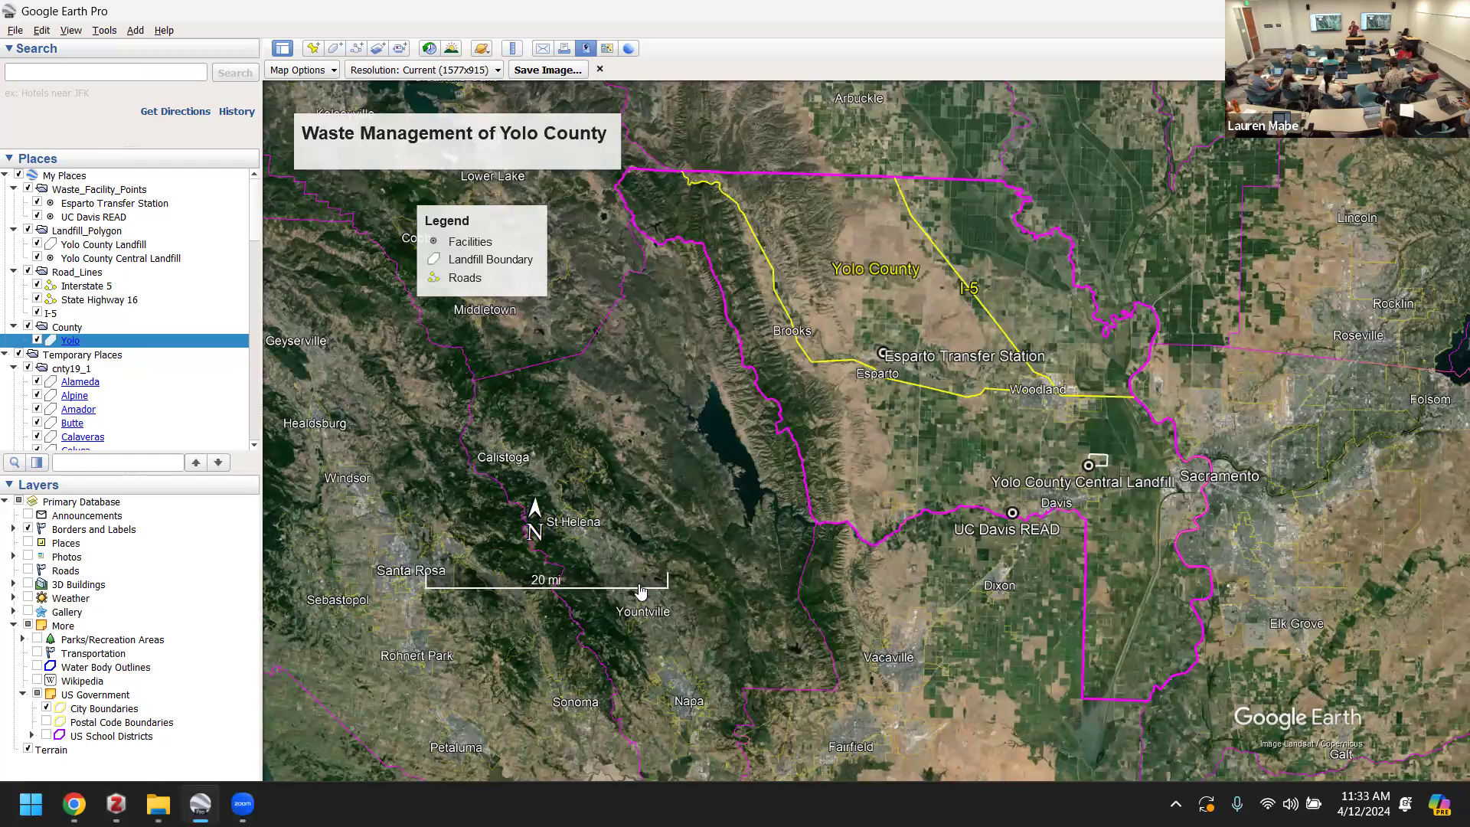
mouse_move(520, 277)
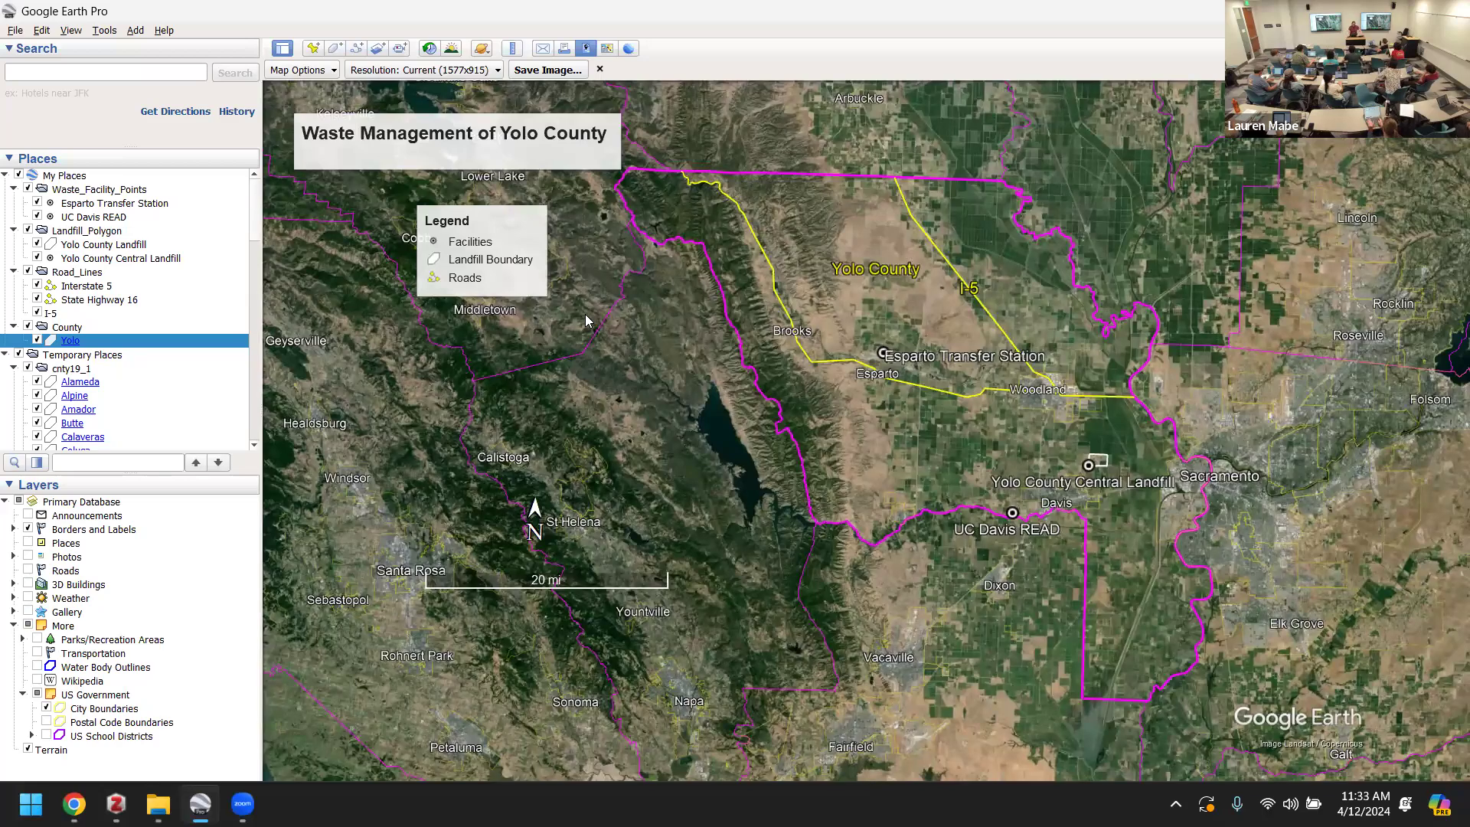
click(569, 71)
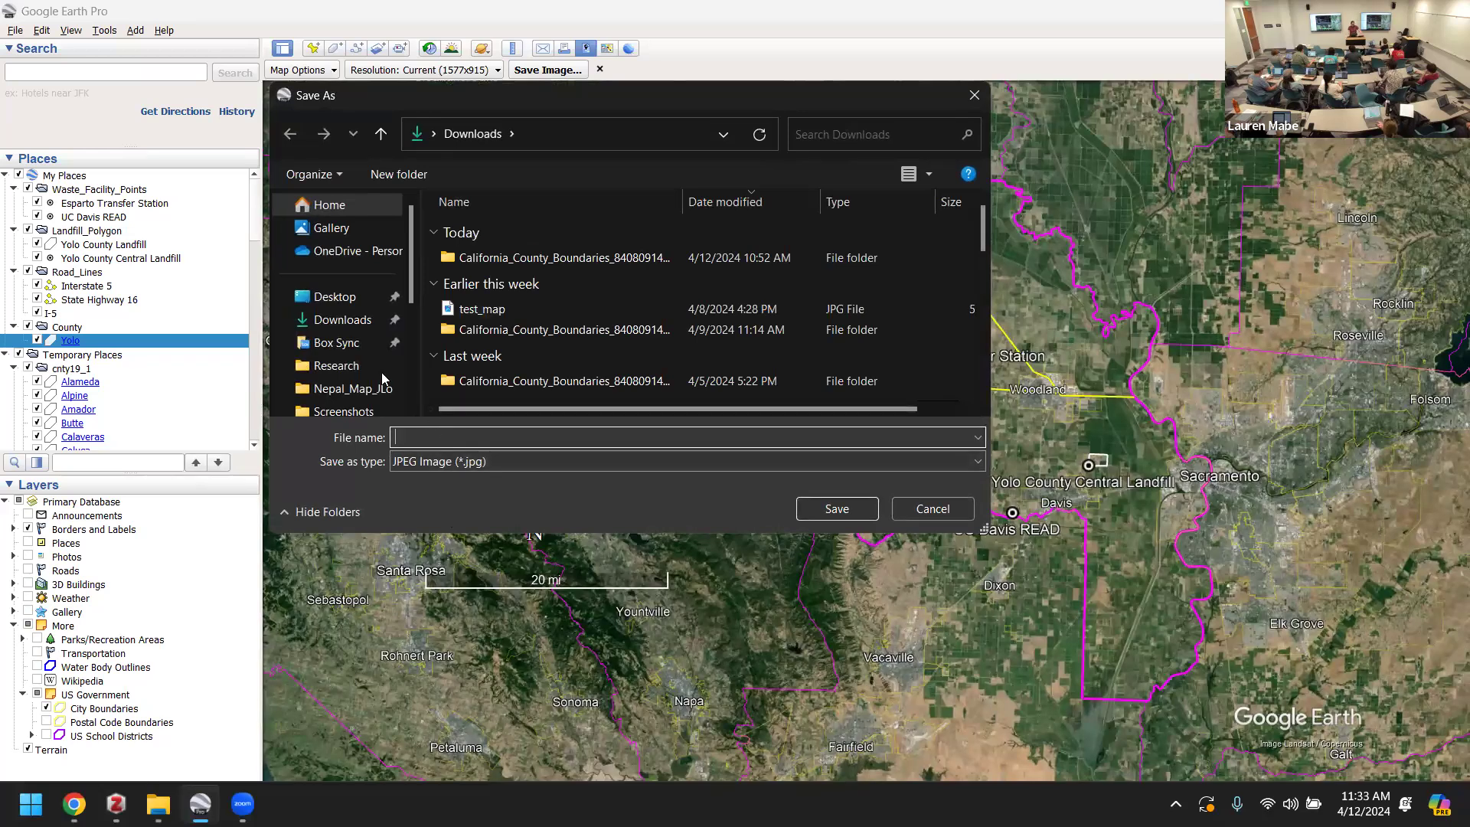
click(341, 320)
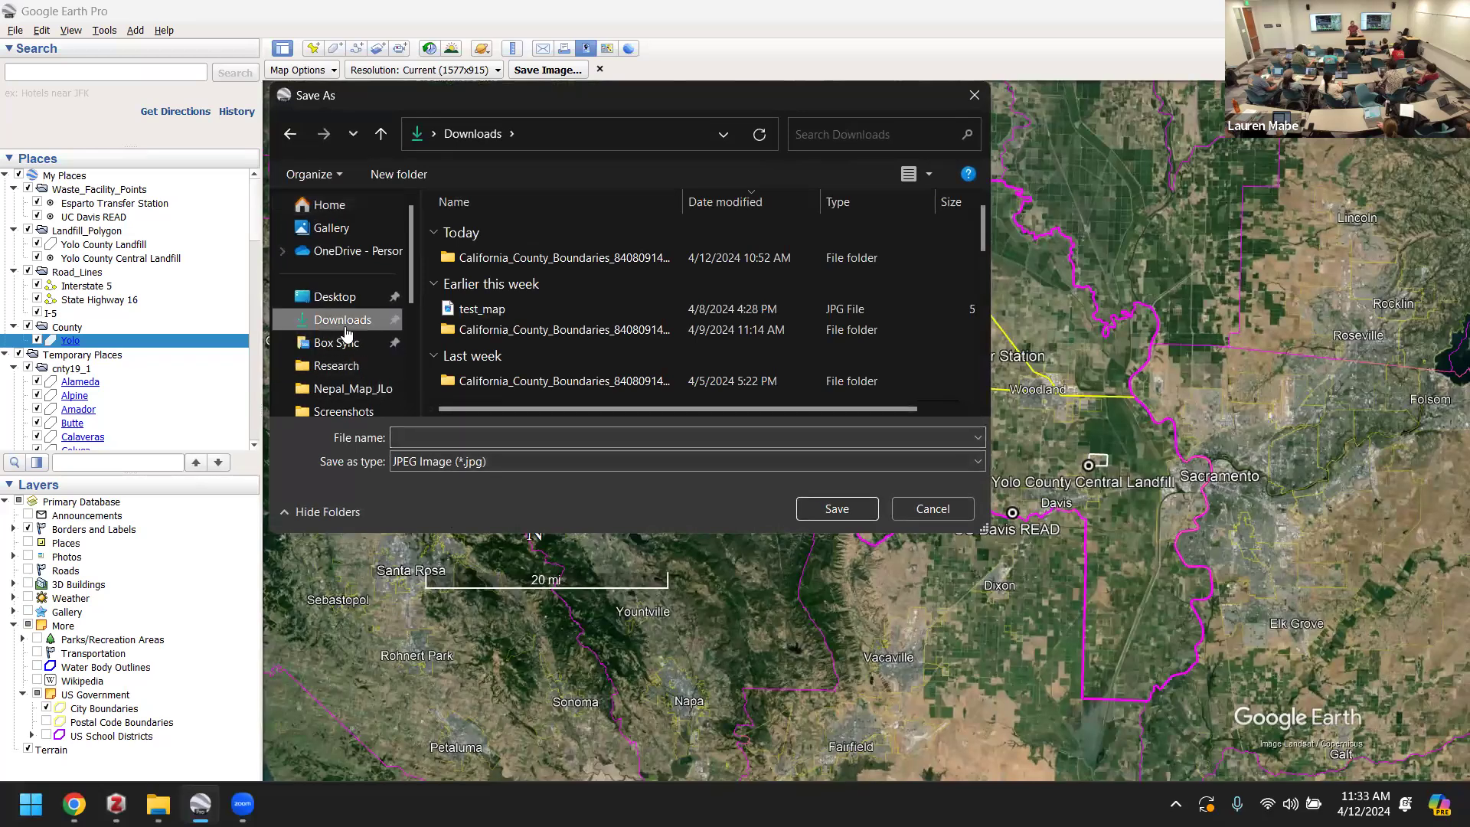
click(449, 437)
text(tes)
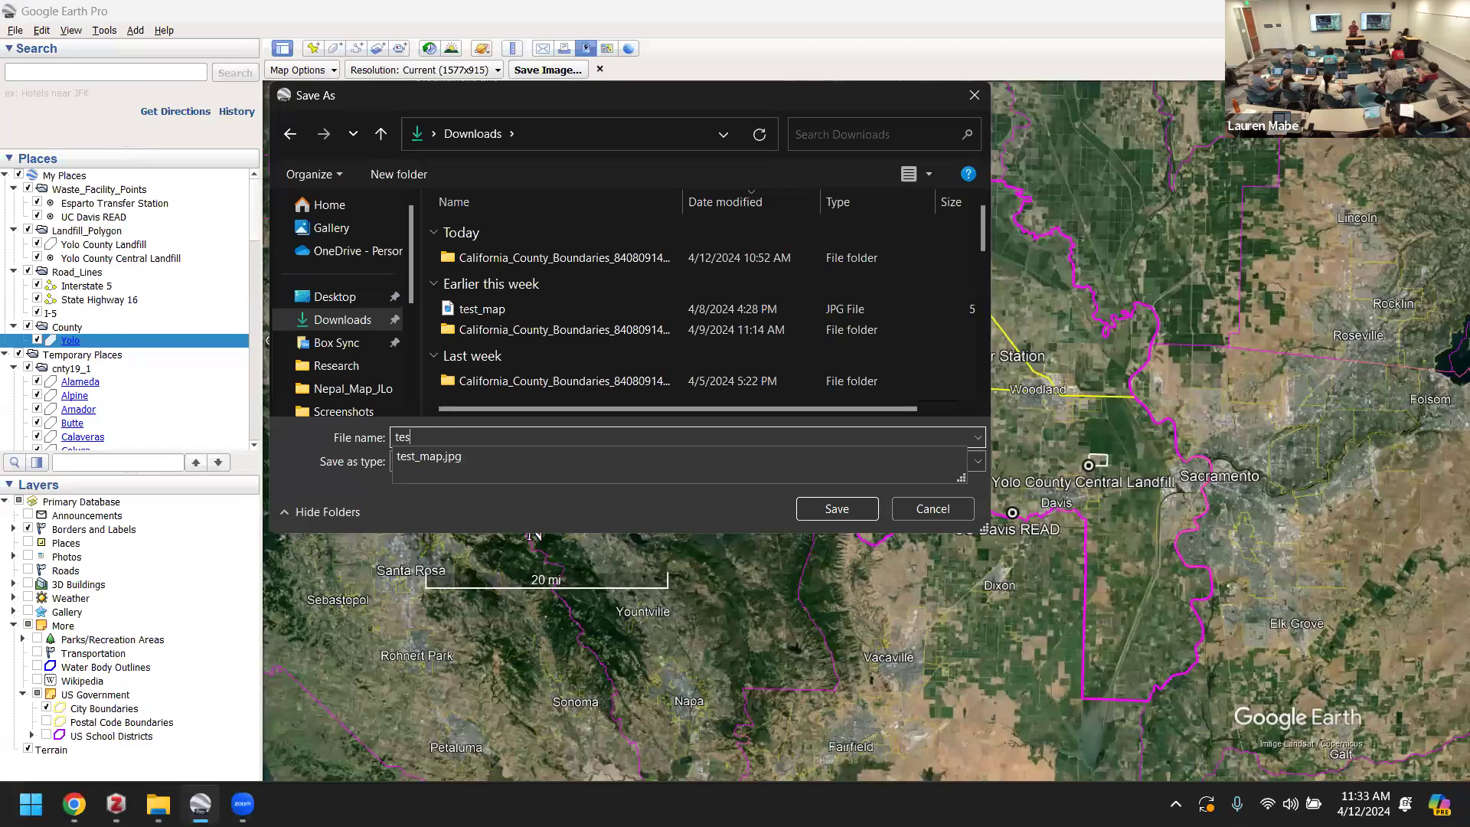
text(t_map2)
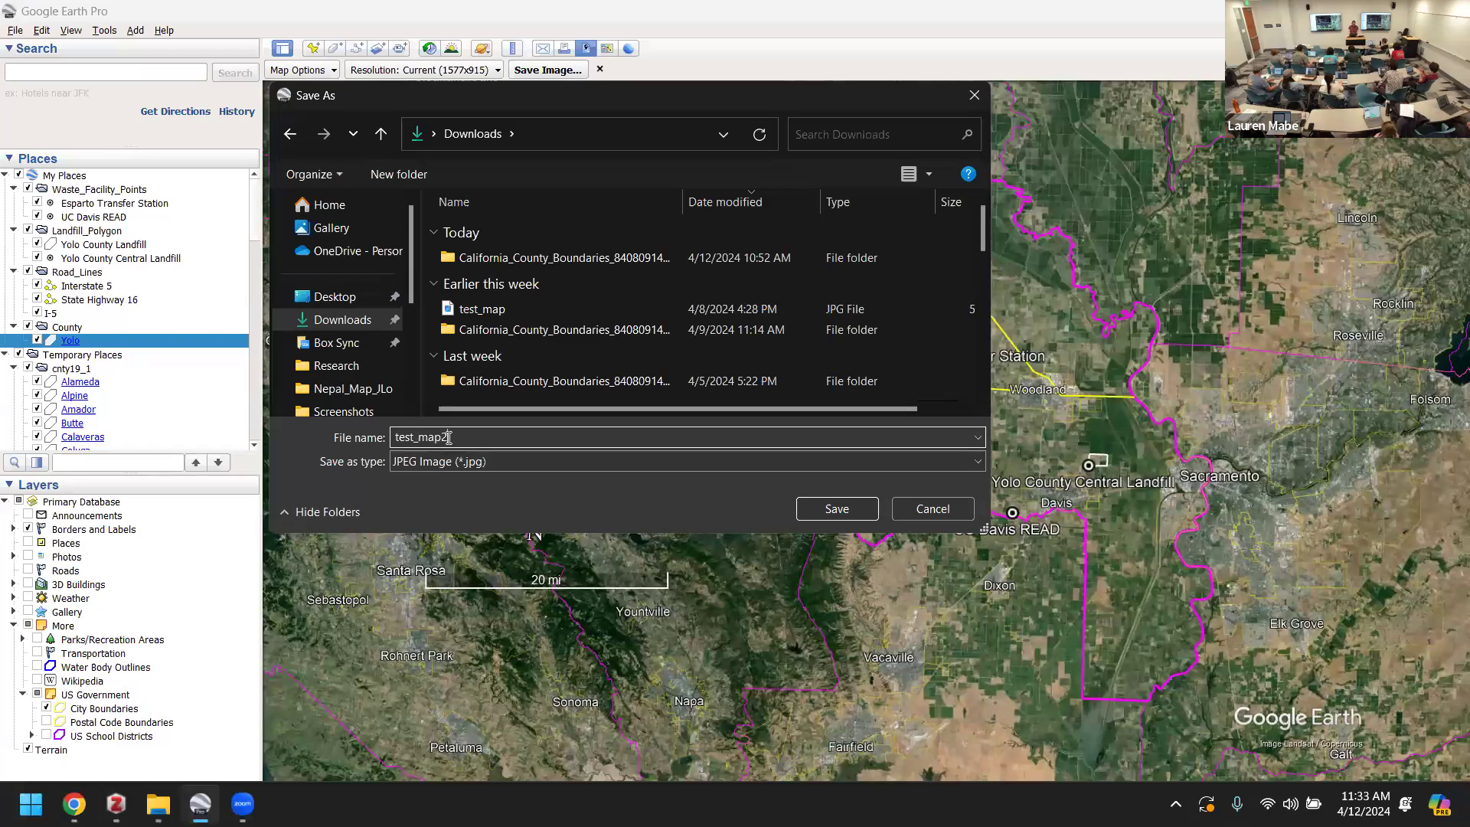
click(842, 509)
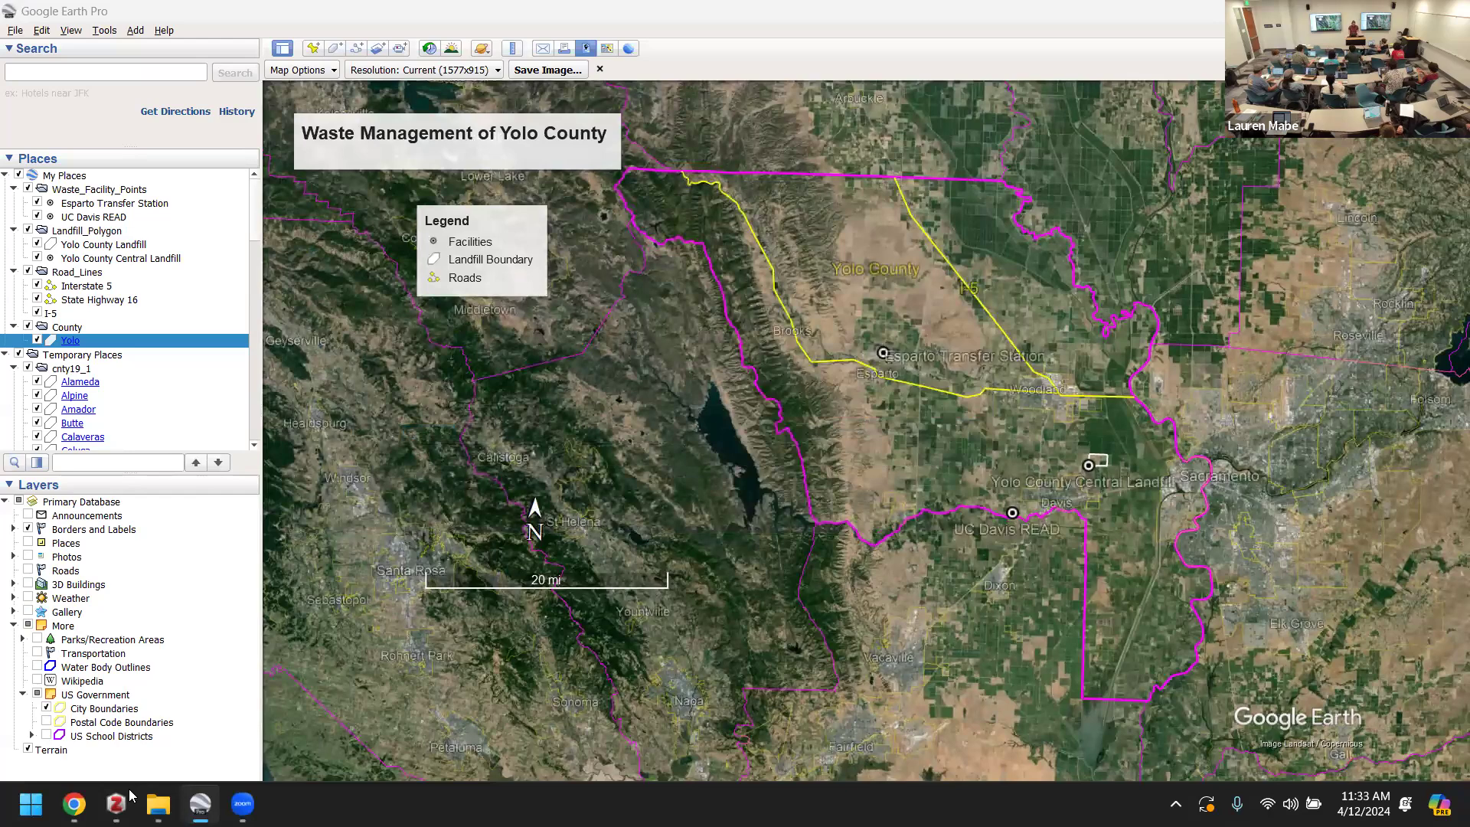
- Switch to File Explorer, open the test_map2 image from Downloads to check the exported layout, and return to Google Earth Pro
click(158, 803)
click(275, 297)
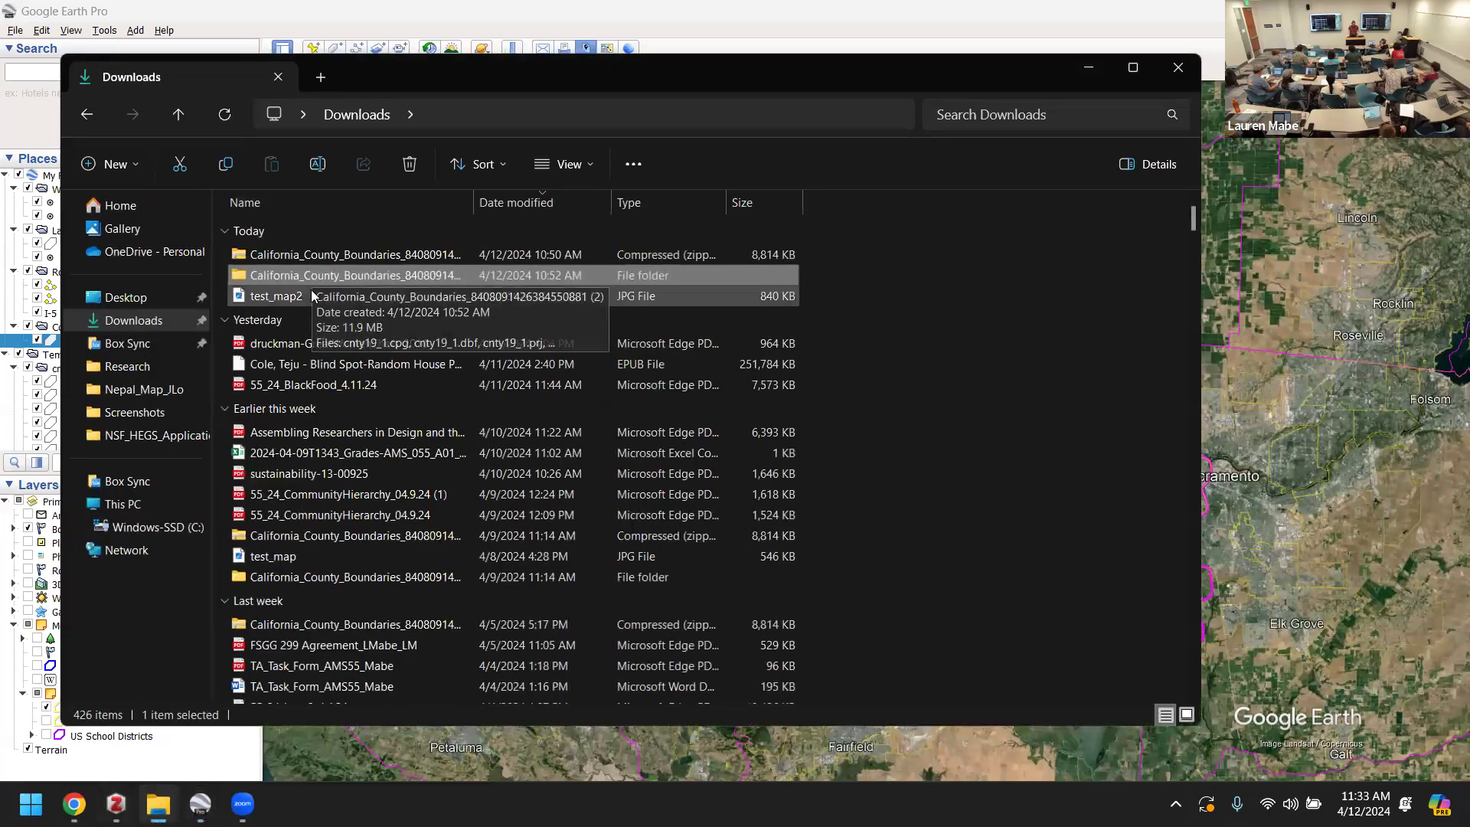
double_click(313, 296)
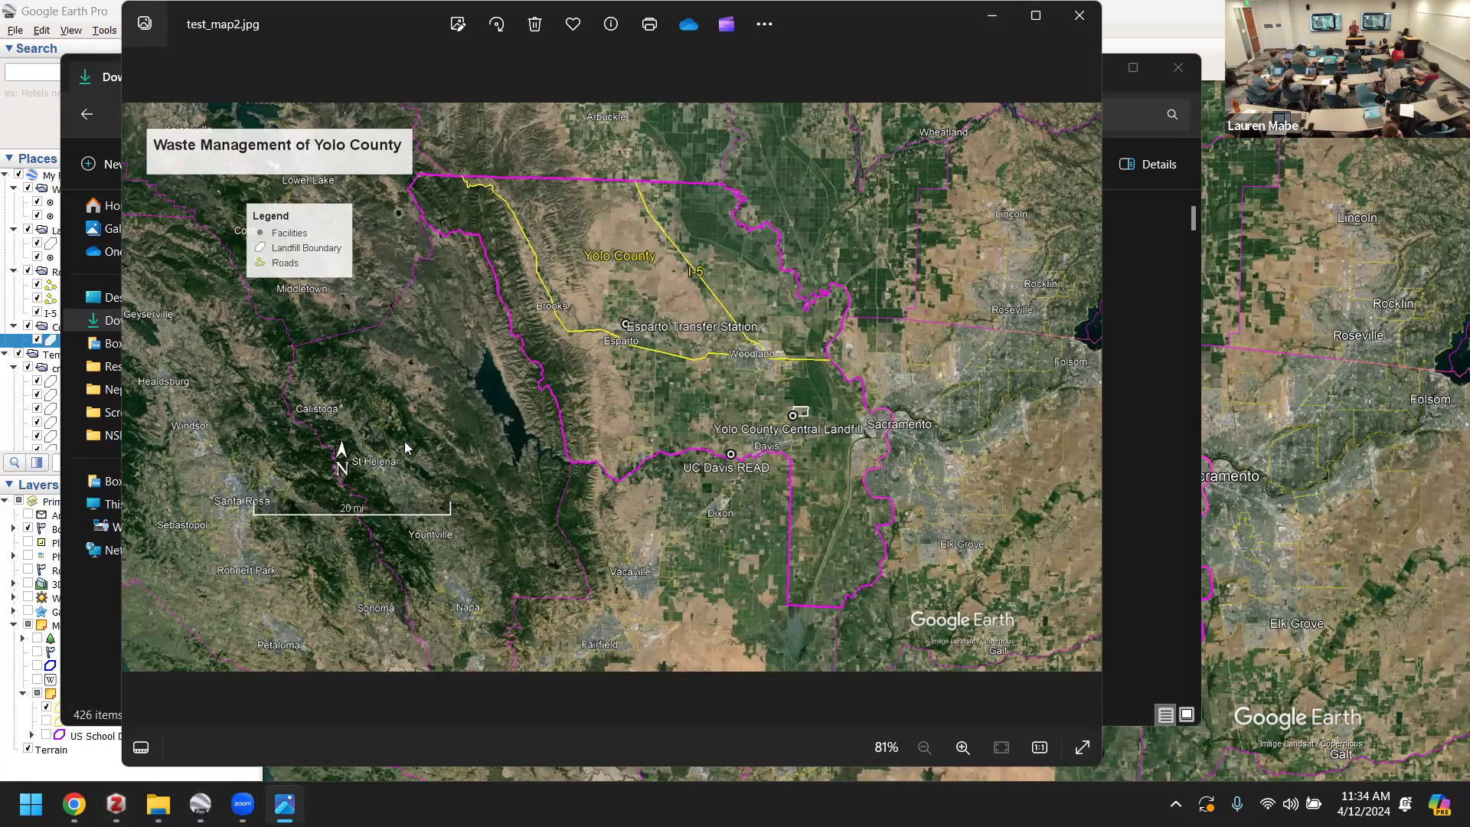
click(1080, 17)
click(1087, 68)
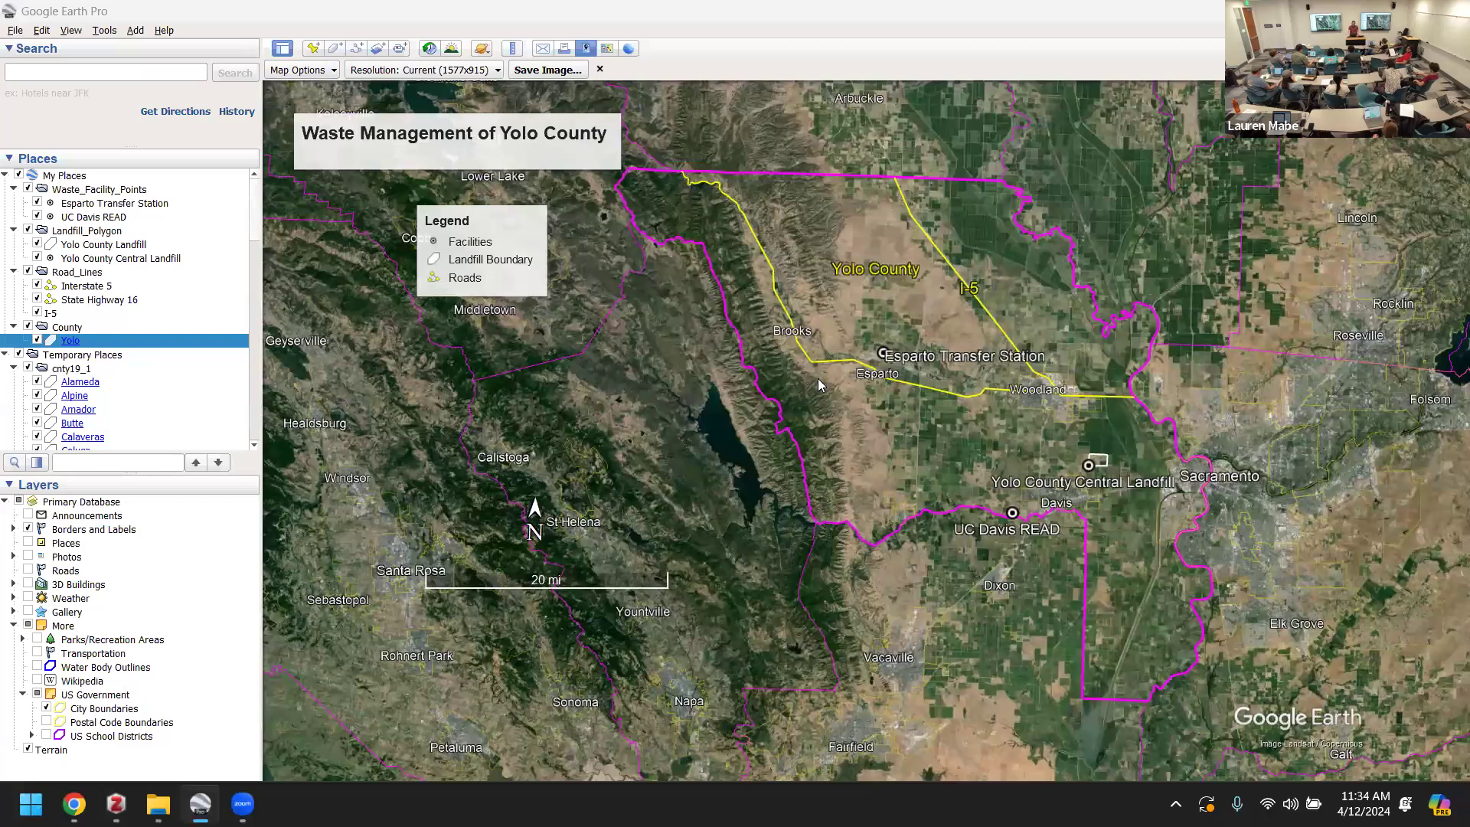
- Preview the muted-color map styling and apply the grayscale styling to the map
click(298, 71)
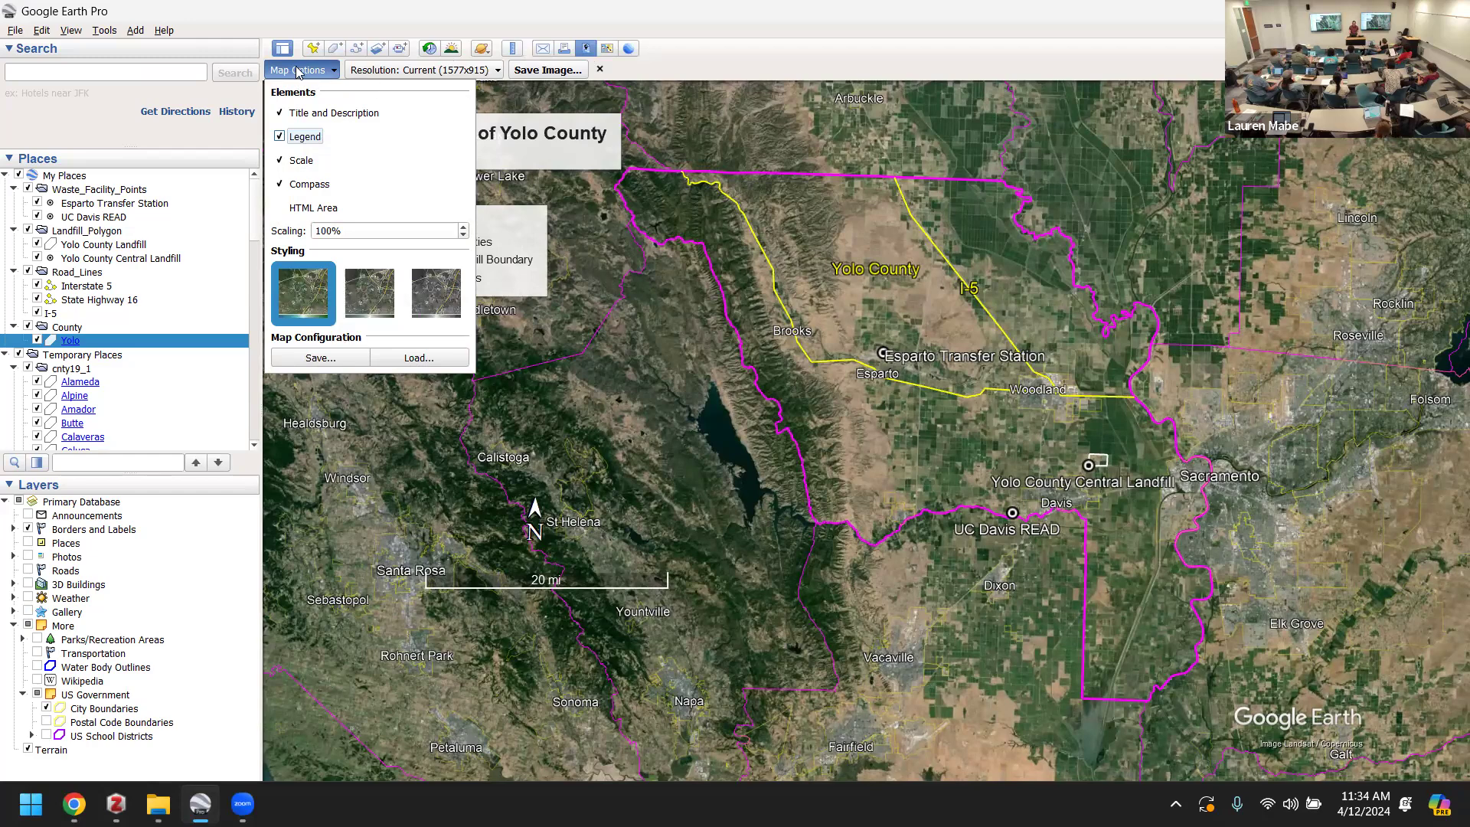
click(368, 289)
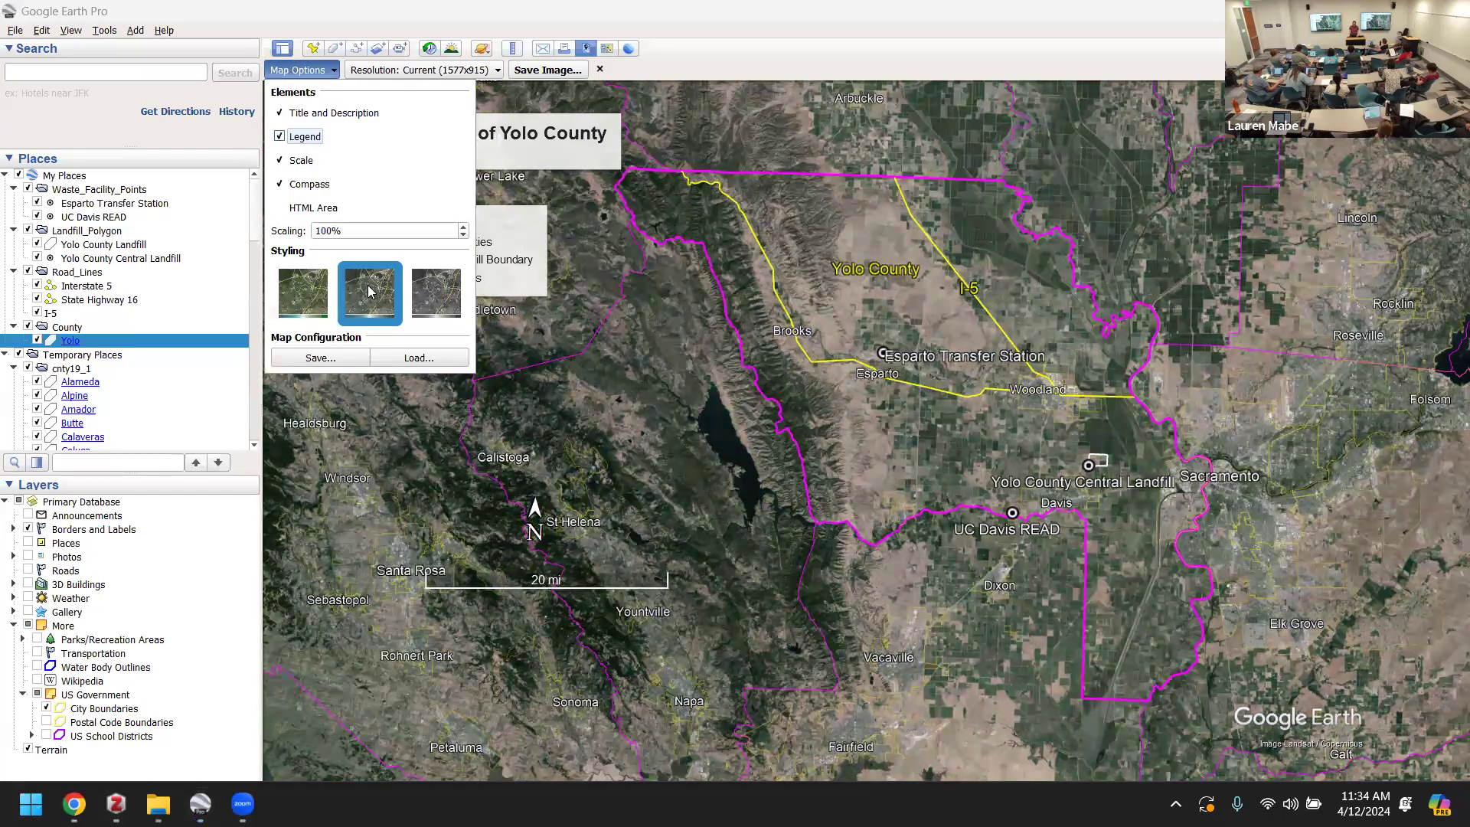
click(433, 297)
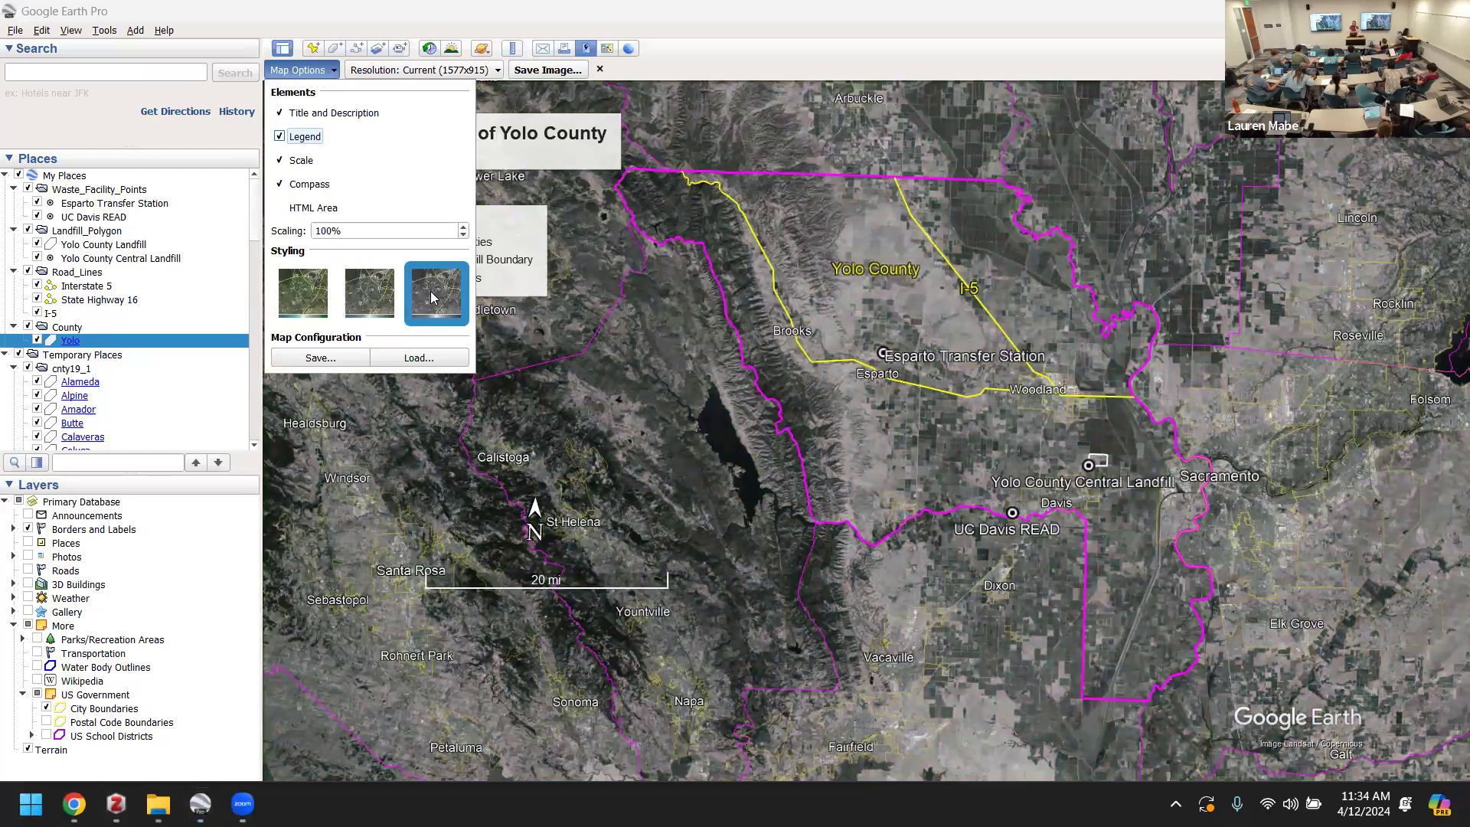
click(845, 62)
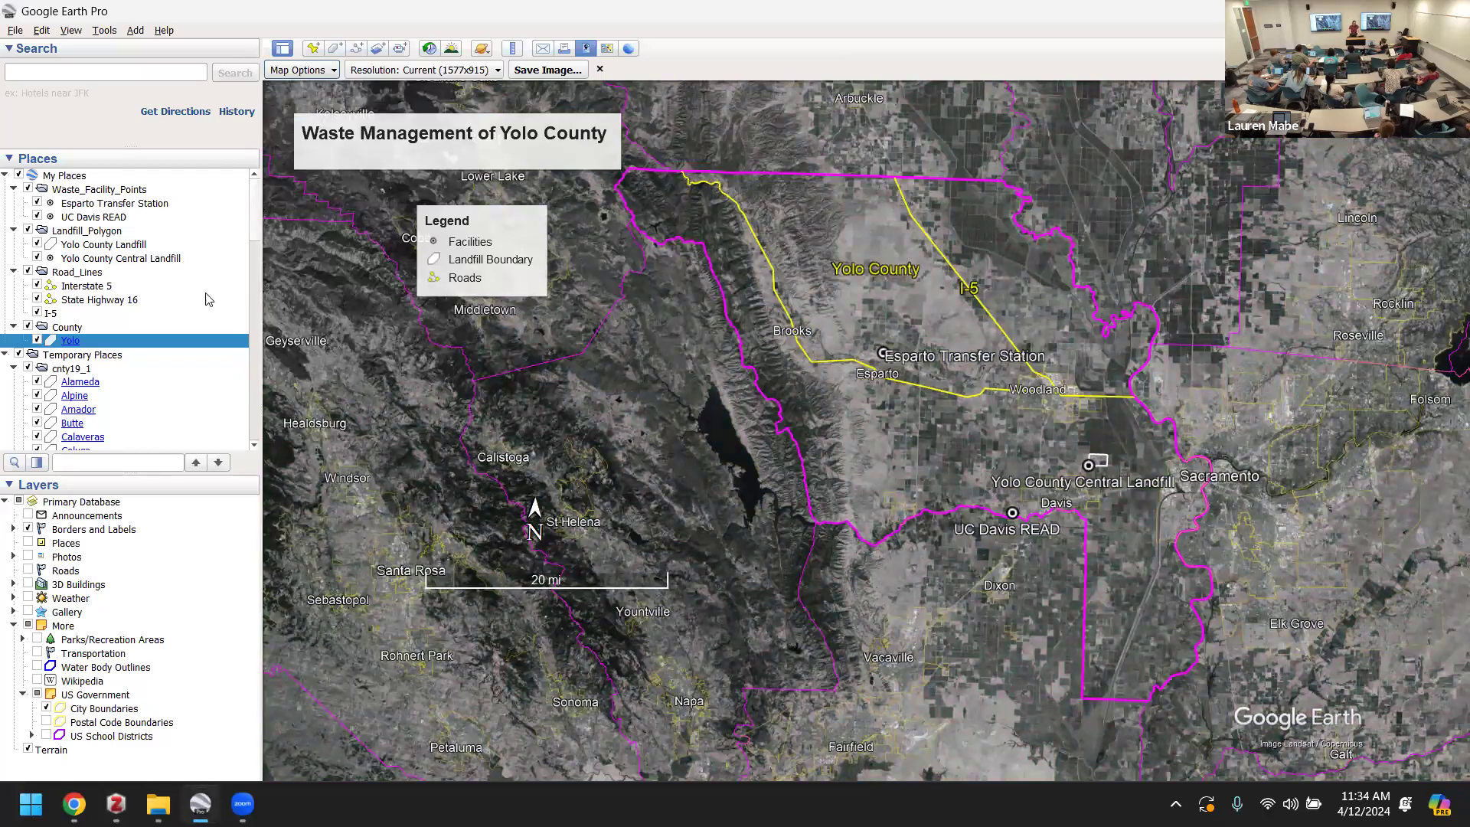
- Try to import the county boundary shapefile cnty19_1.shp again, declining to reload the file
scroll(111, 371, down, 3)
scroll(111, 370, down, 1)
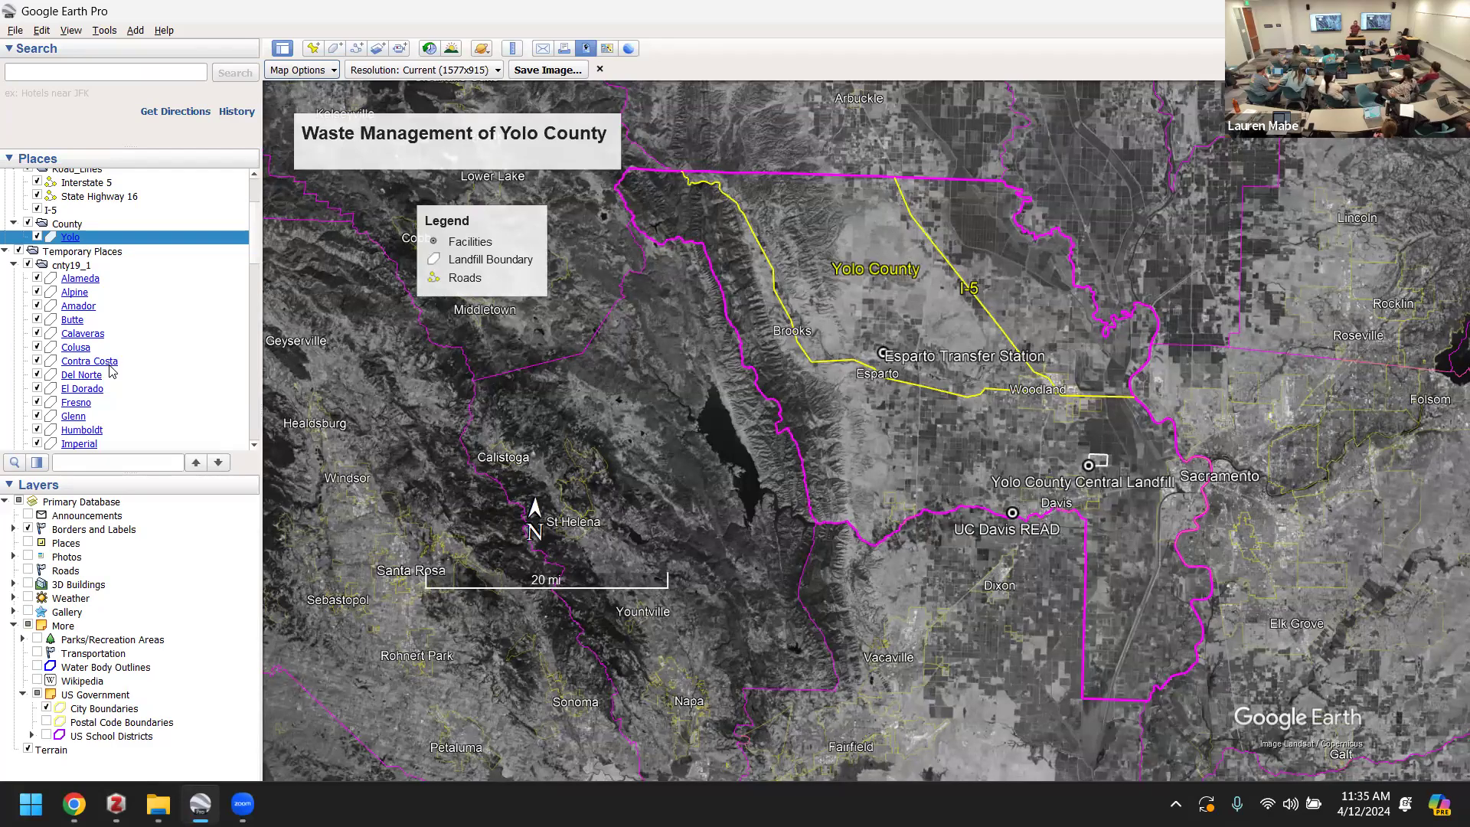
click(15, 30)
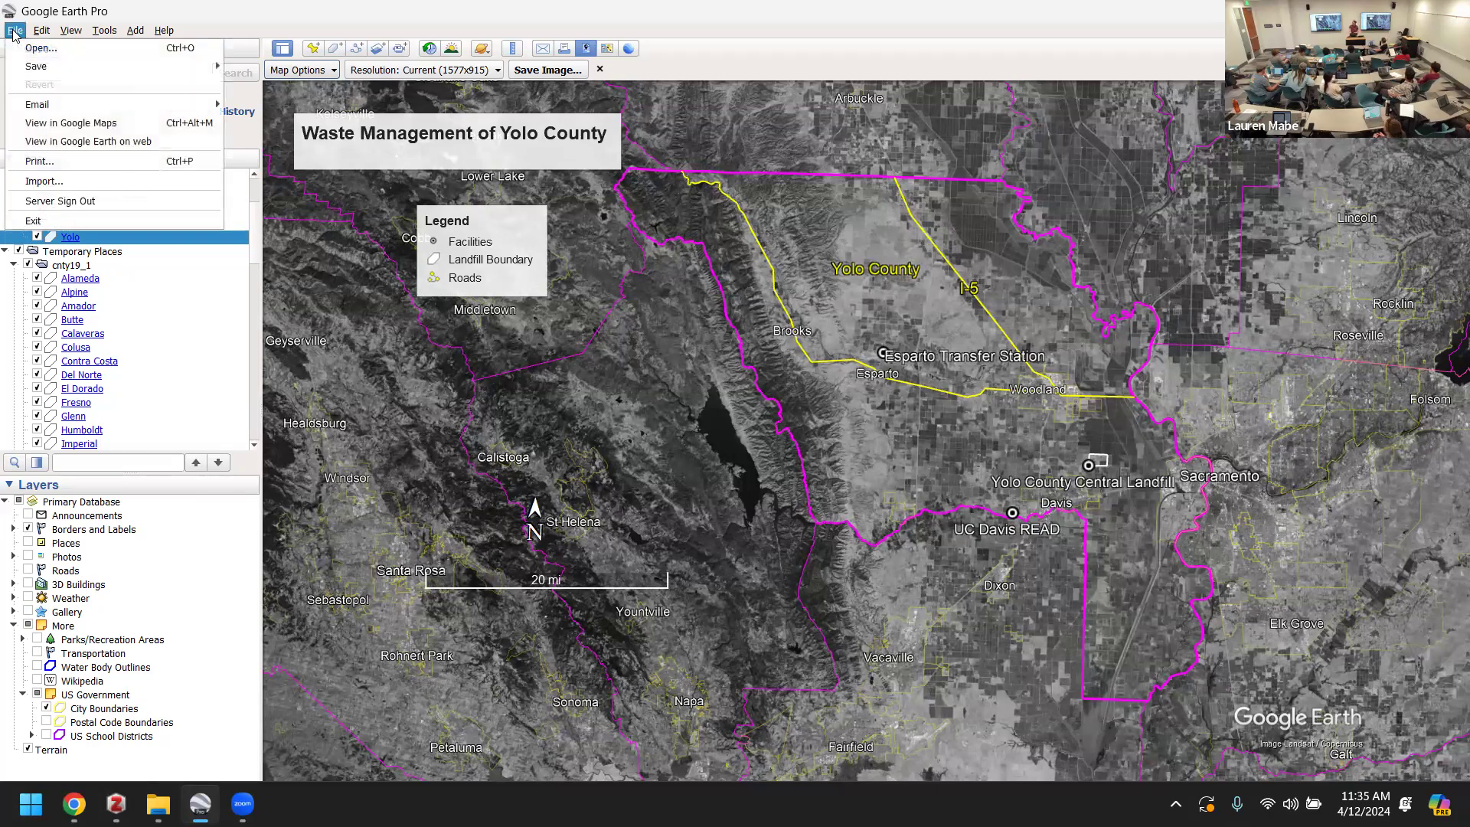
click(60, 181)
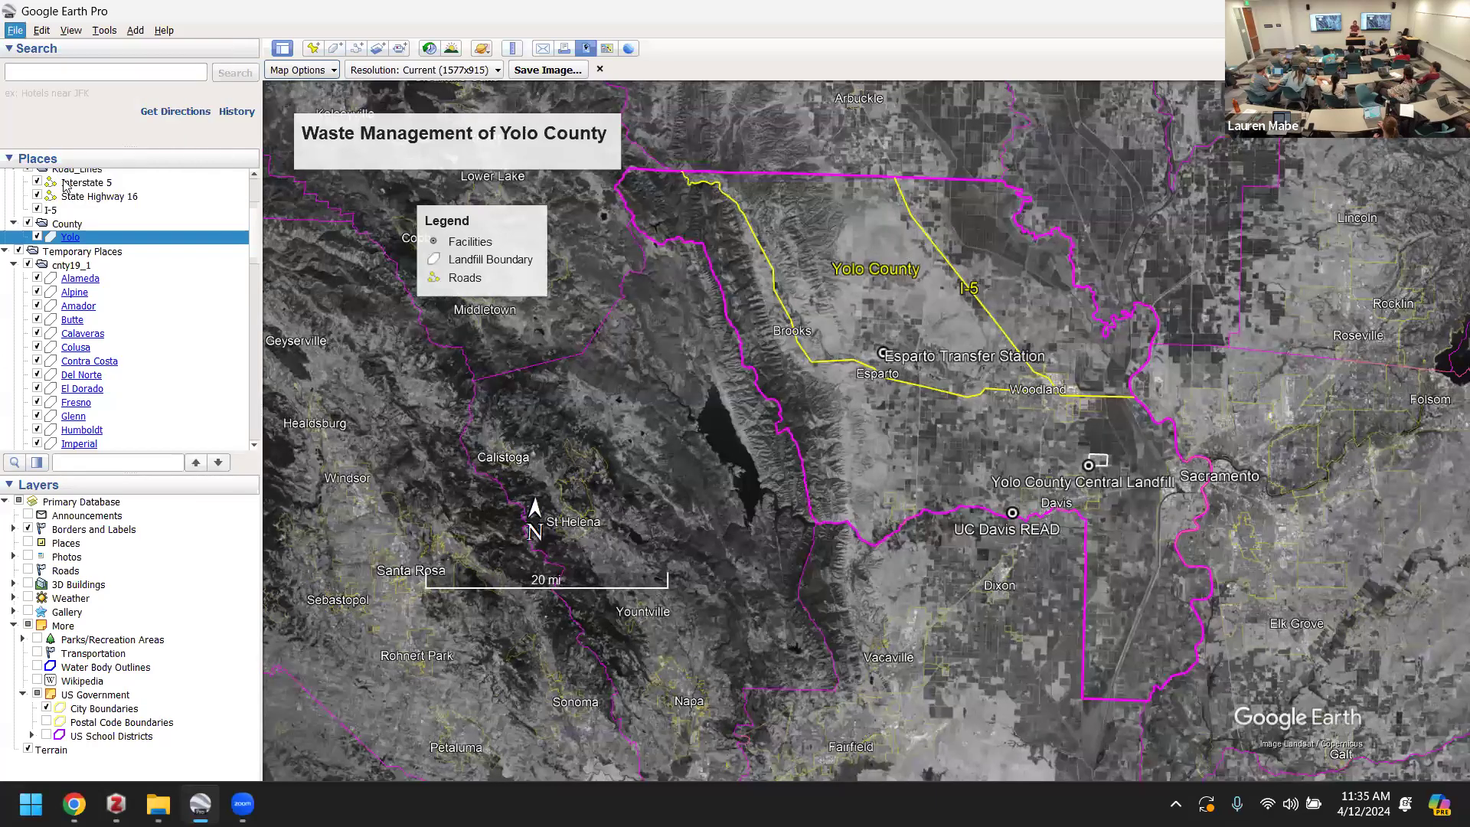
click(311, 215)
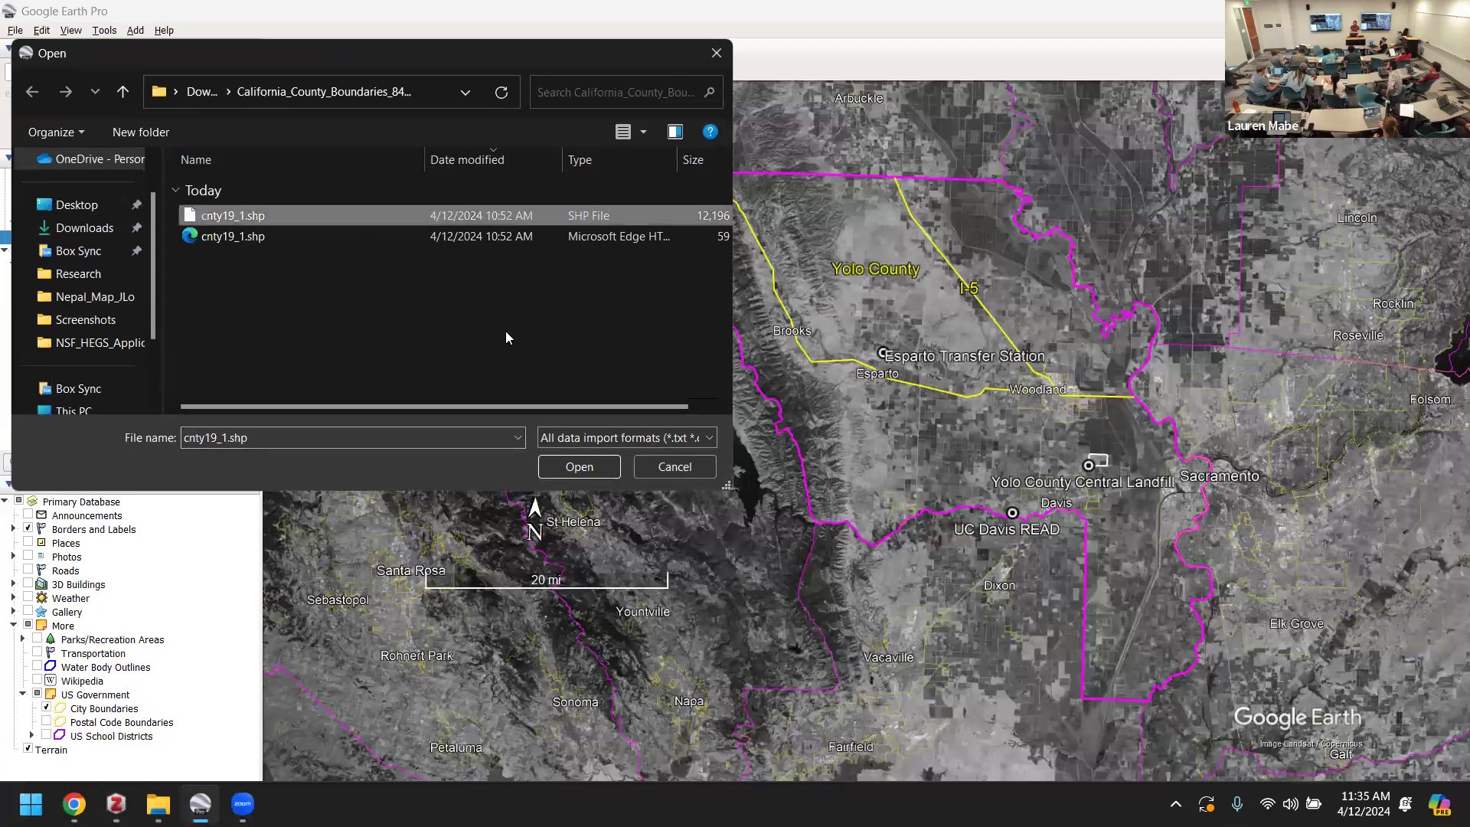
click(580, 467)
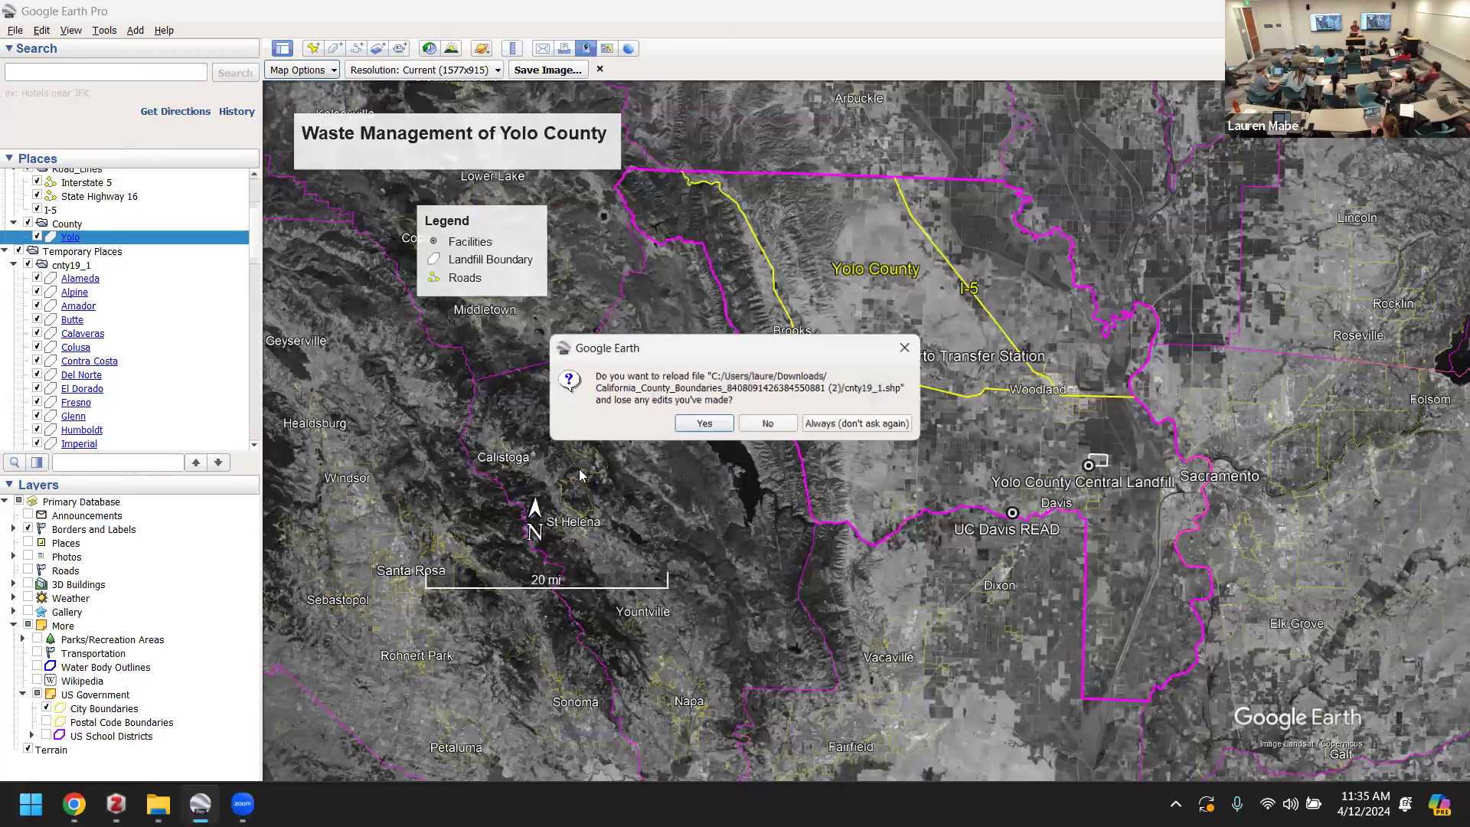
click(769, 425)
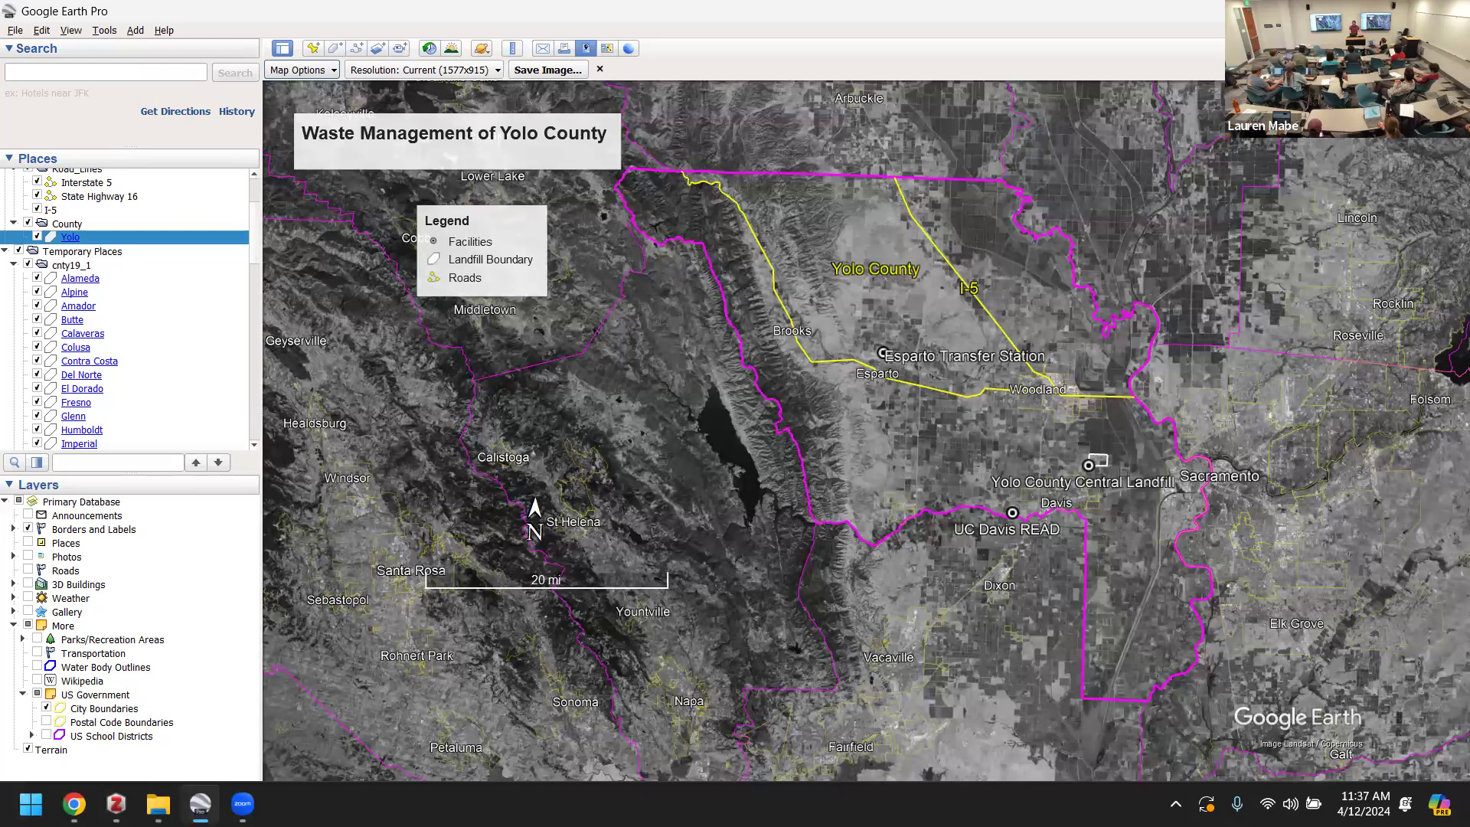
- Switch to the Google Slides workshop deck in Chrome, review slides 26 to 28, briefly present the Recap slide, and return to Google Earth Pro
click(73, 803)
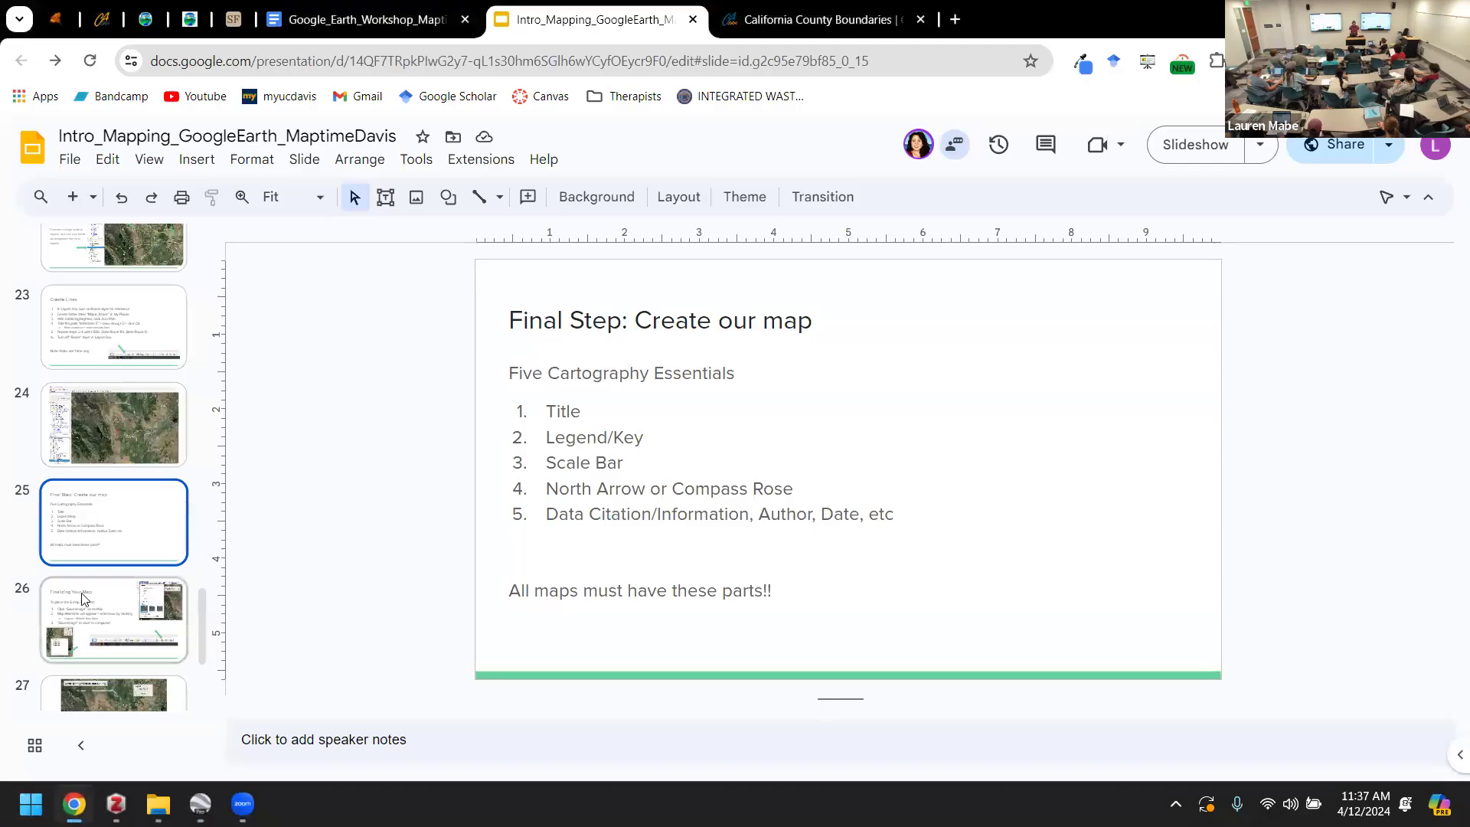
scroll(85, 604, down, 3)
click(127, 355)
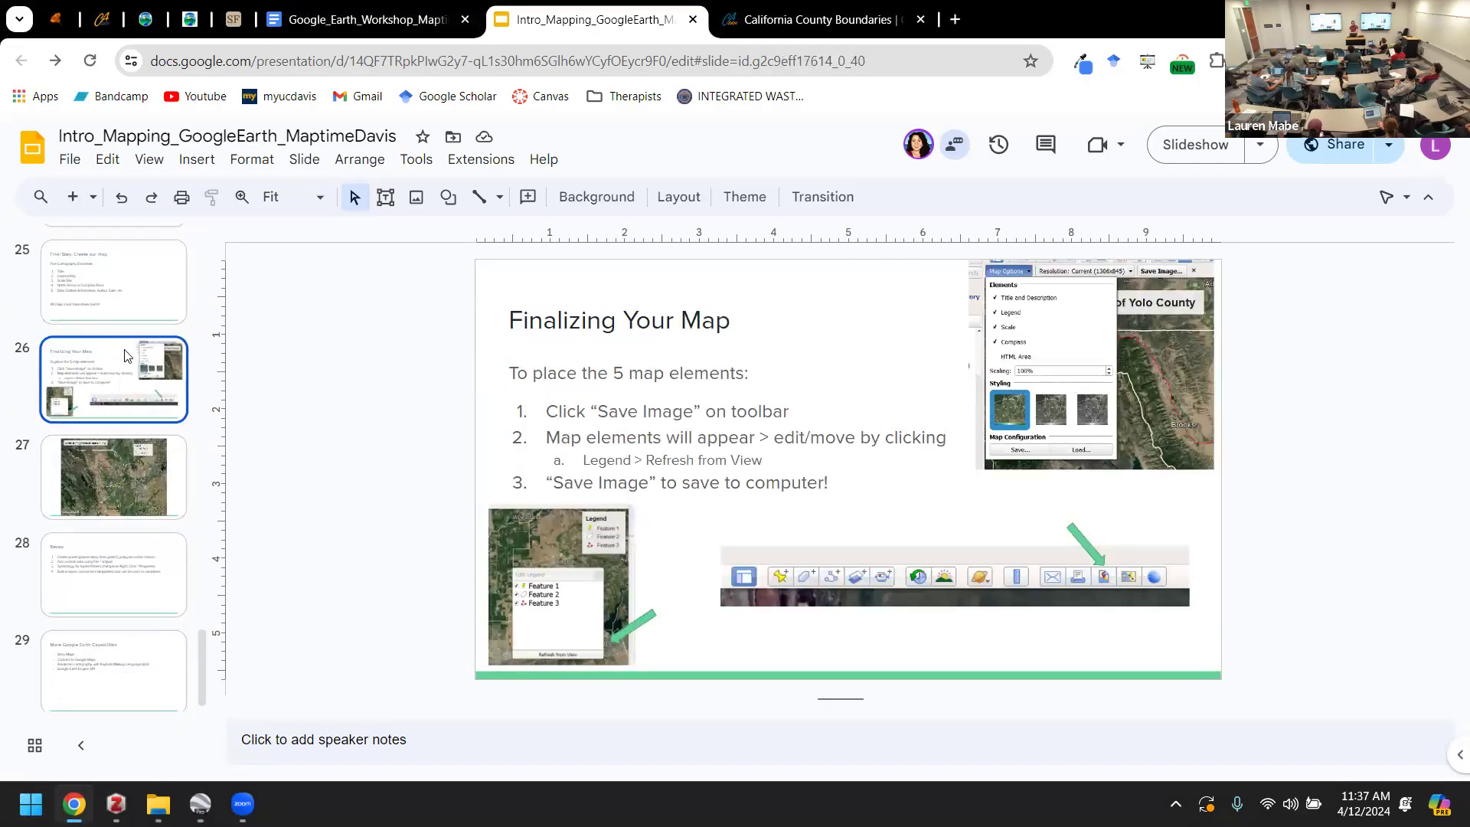
key(Down)
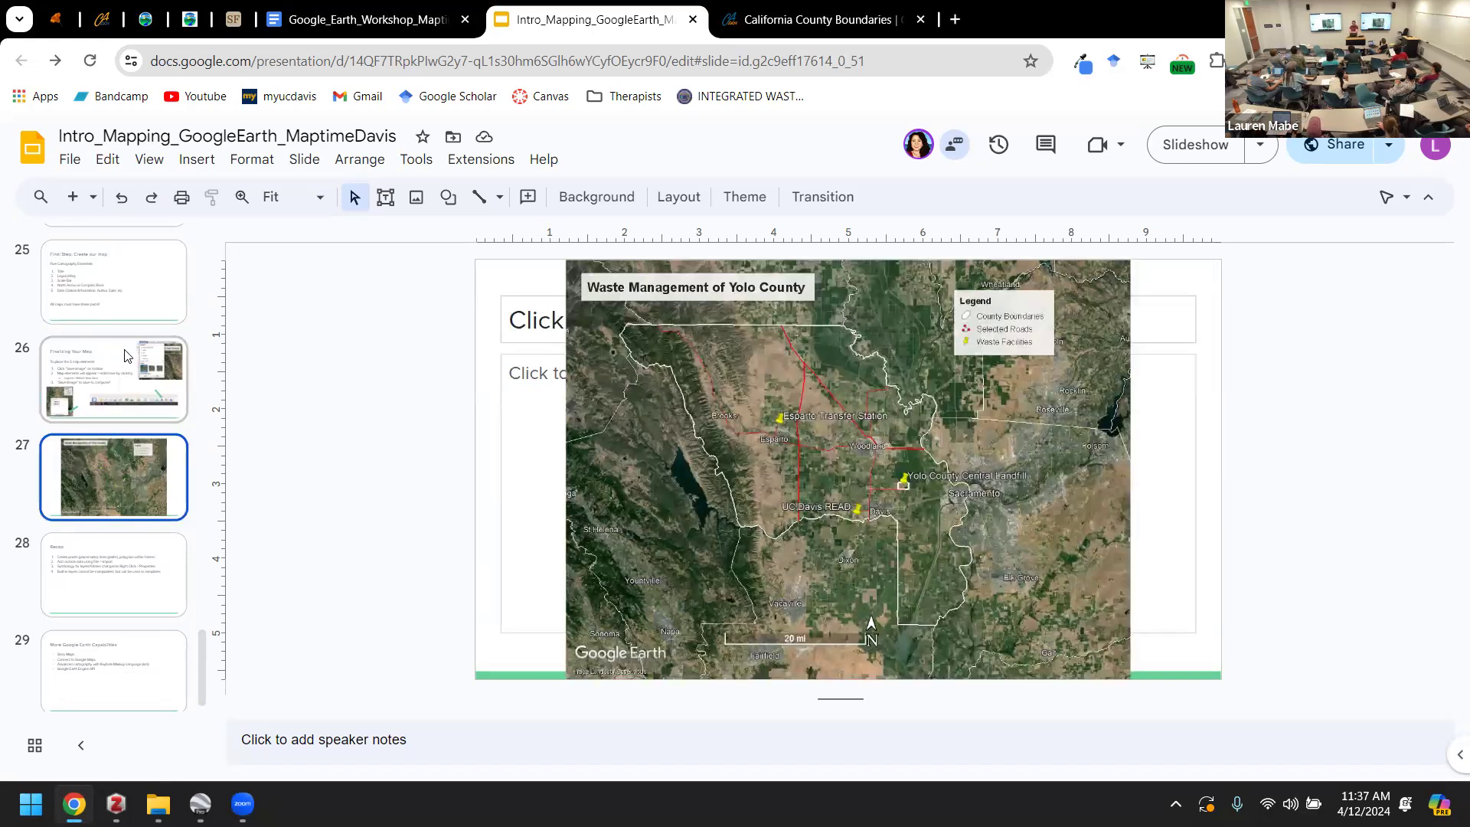
key(Down)
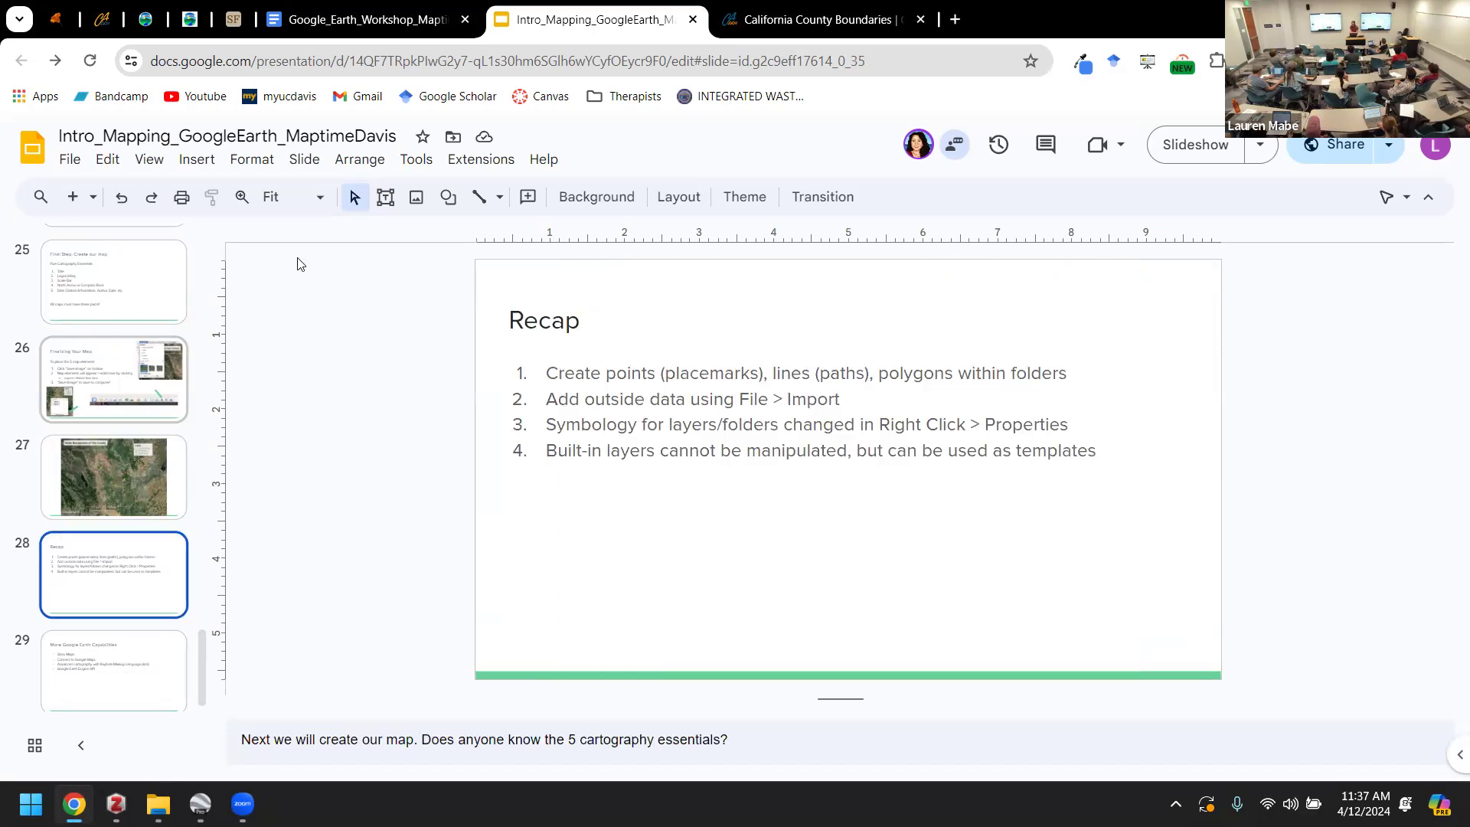
click(1179, 147)
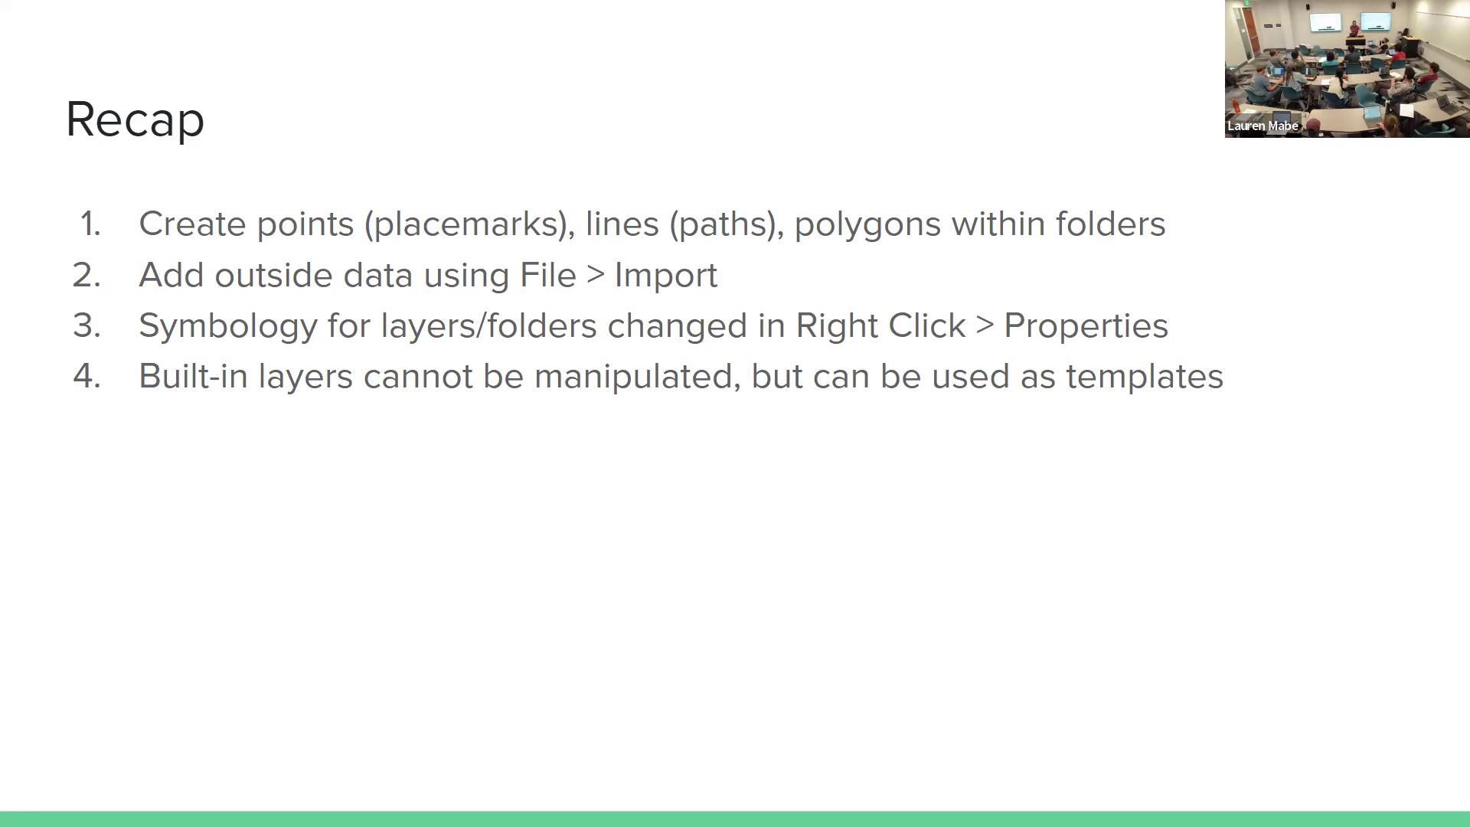
key(Escape)
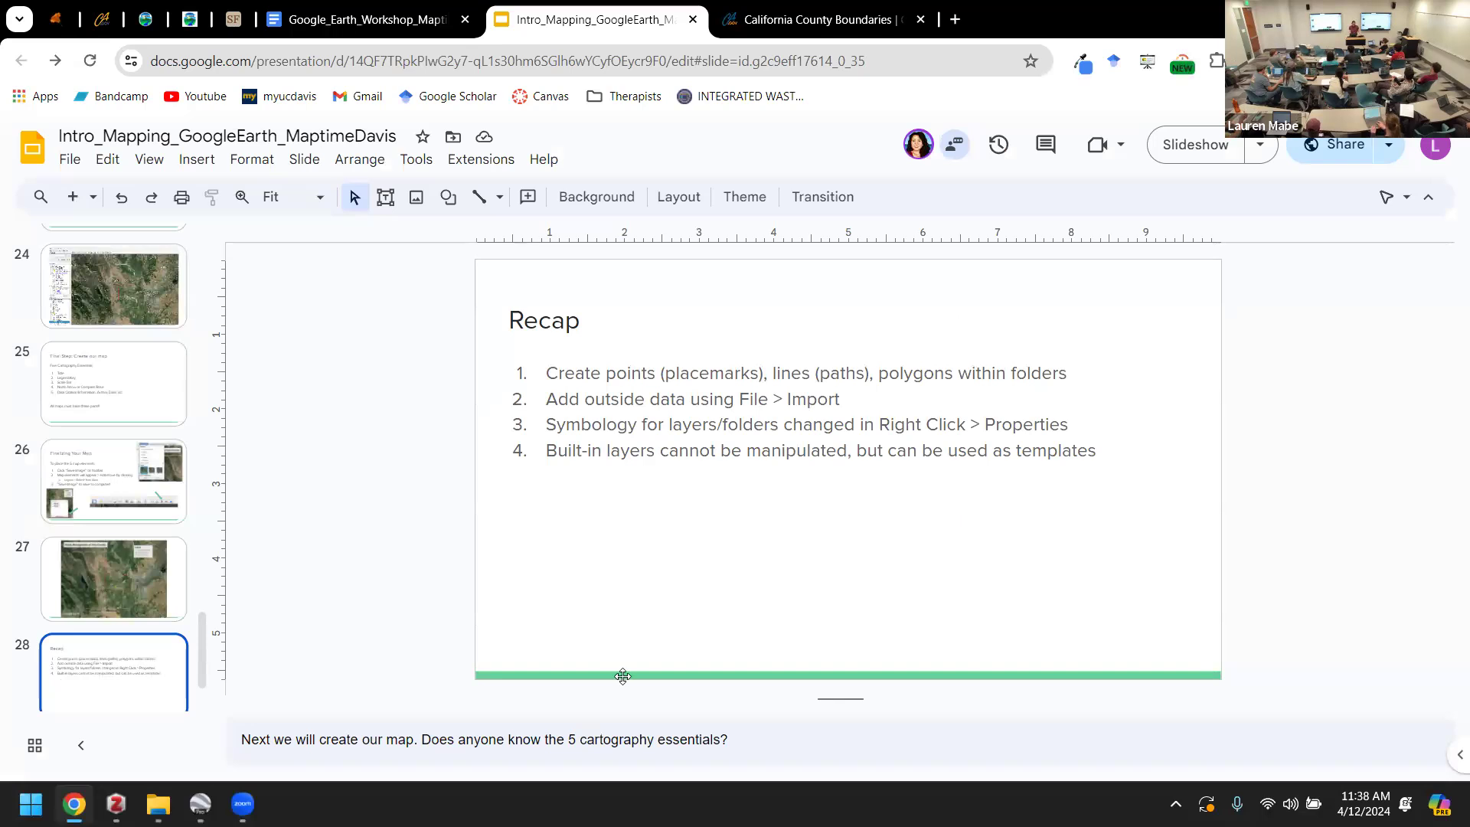
mouse_move(200, 803)
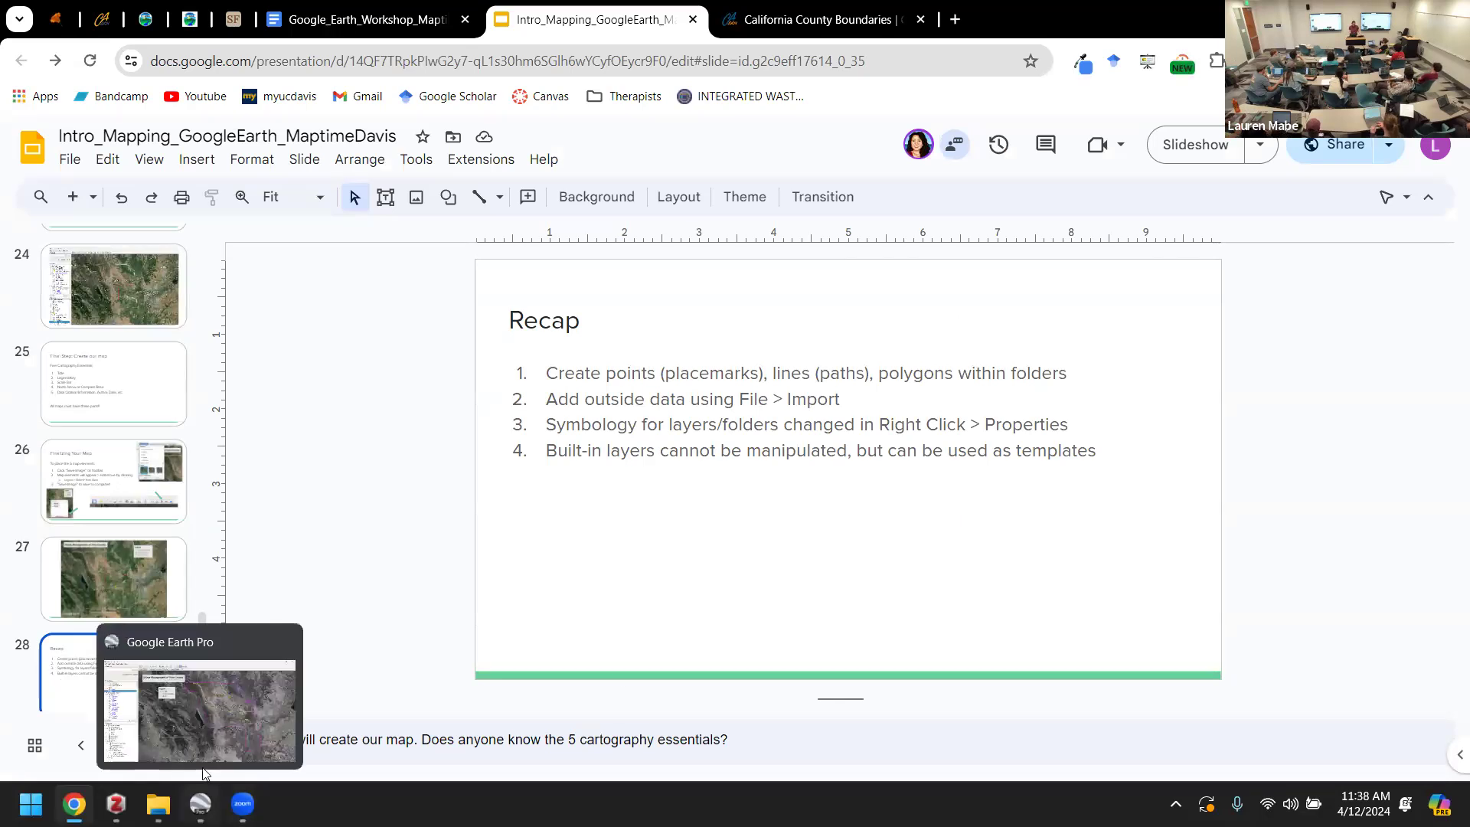
click(204, 720)
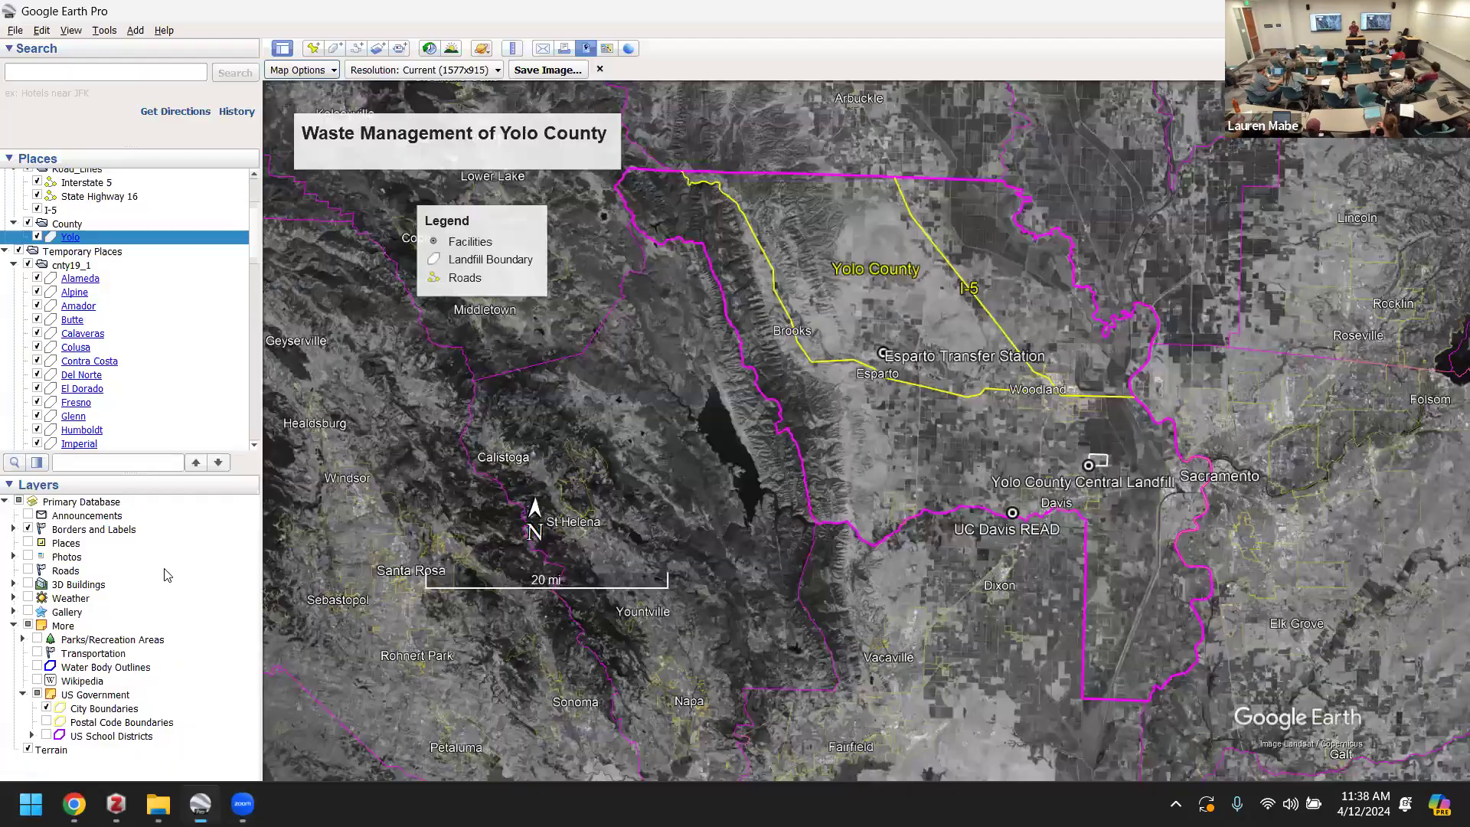
- Collapse Temporary Places and move the Yolo County Central Landfill placemark from Landfill_Polygon into the Waste_Facility_Points folder
click(5, 251)
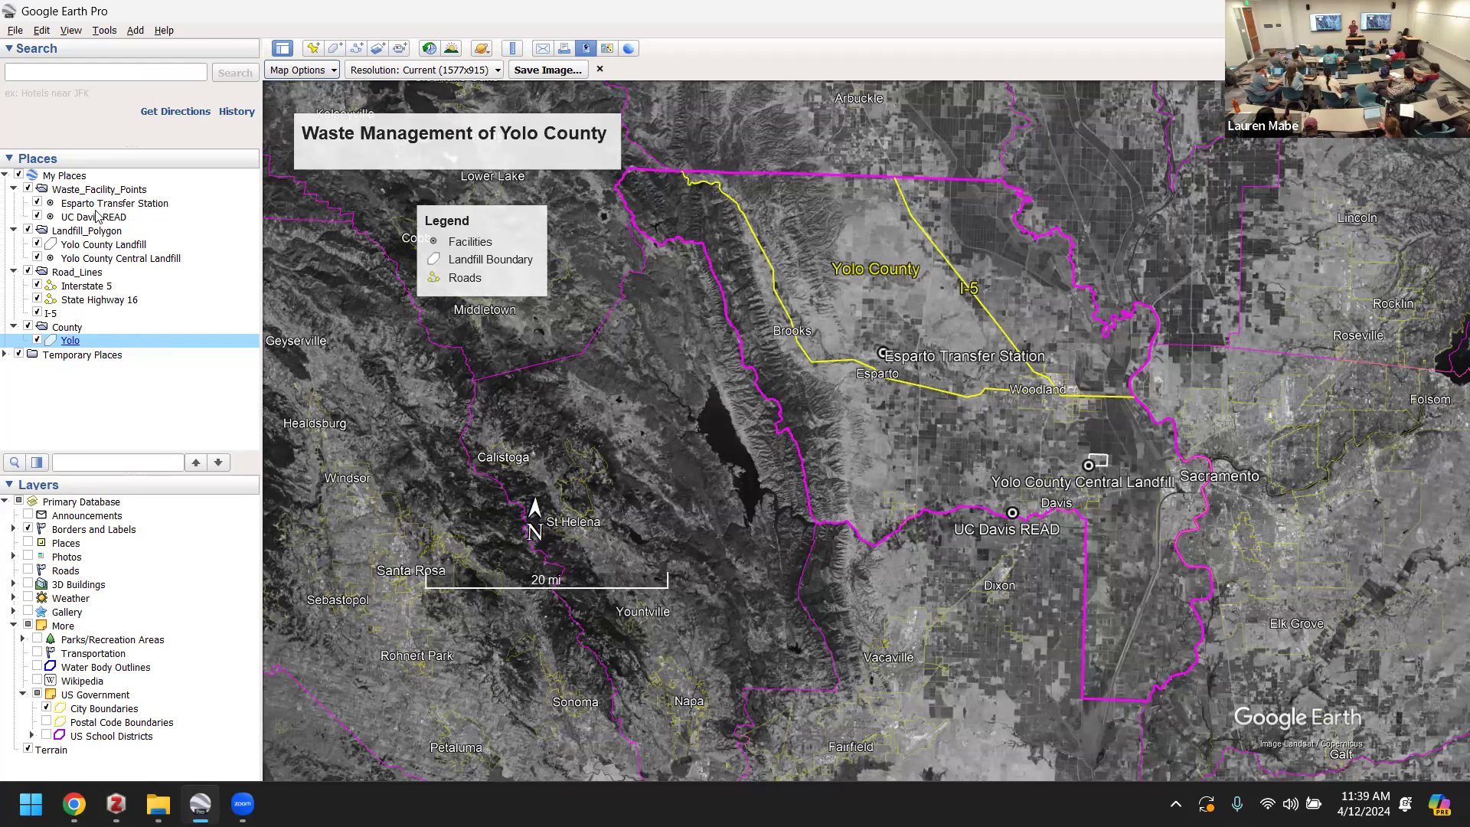
click(95, 261)
drag(95, 264, 90, 194)
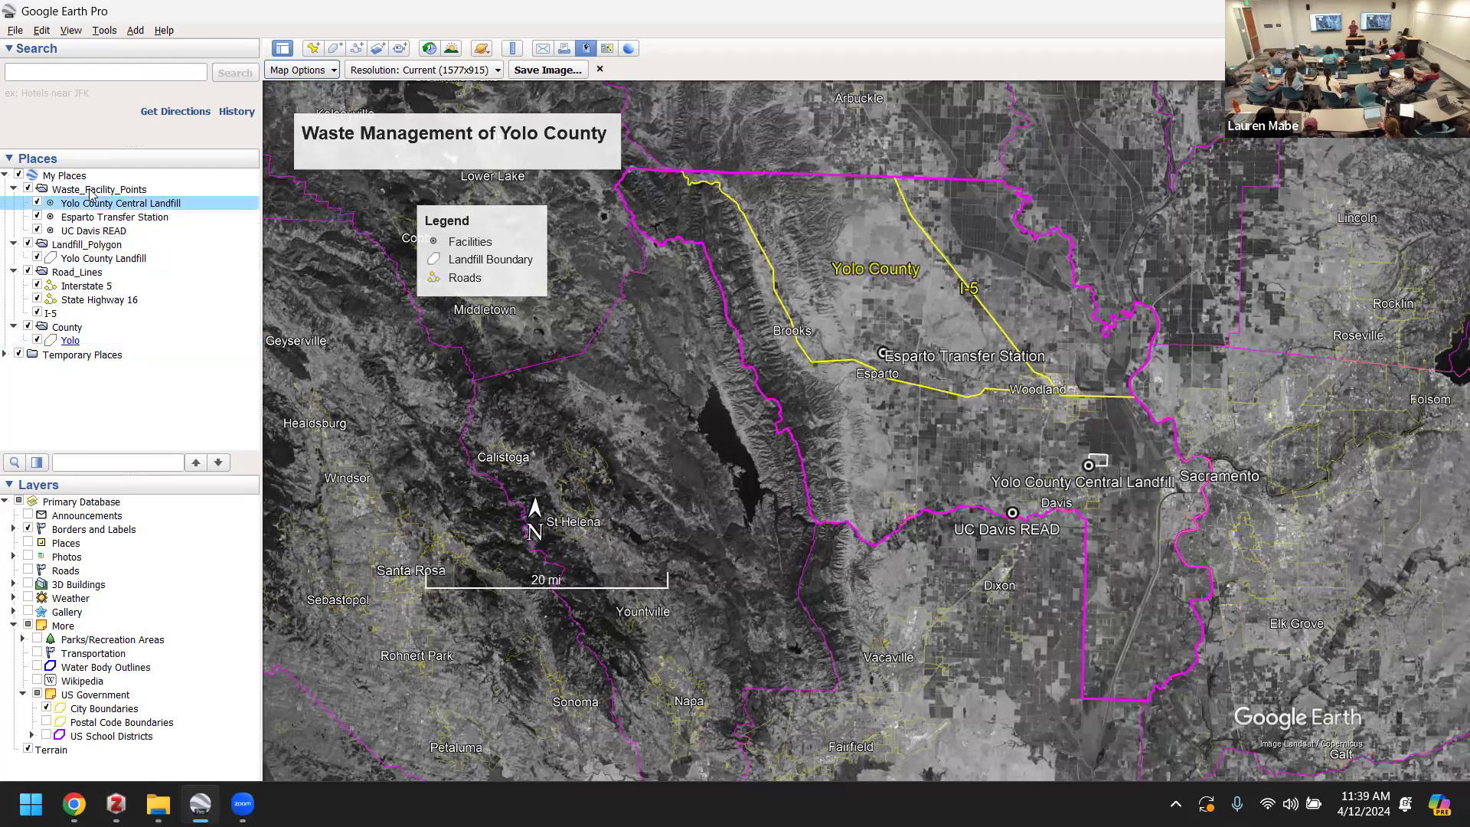
click(104, 196)
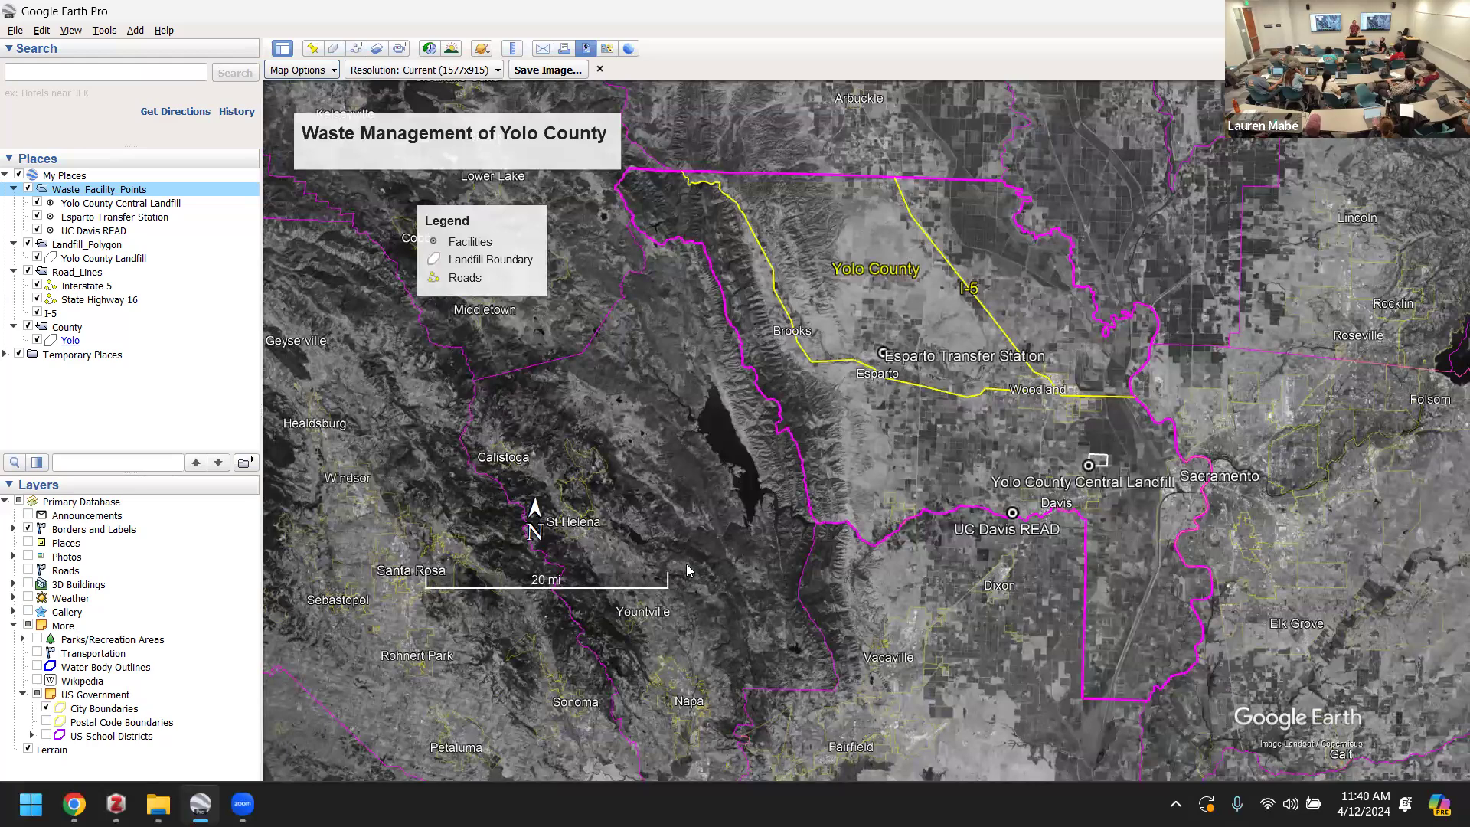
click(42, 31)
mouse_move(16, 31)
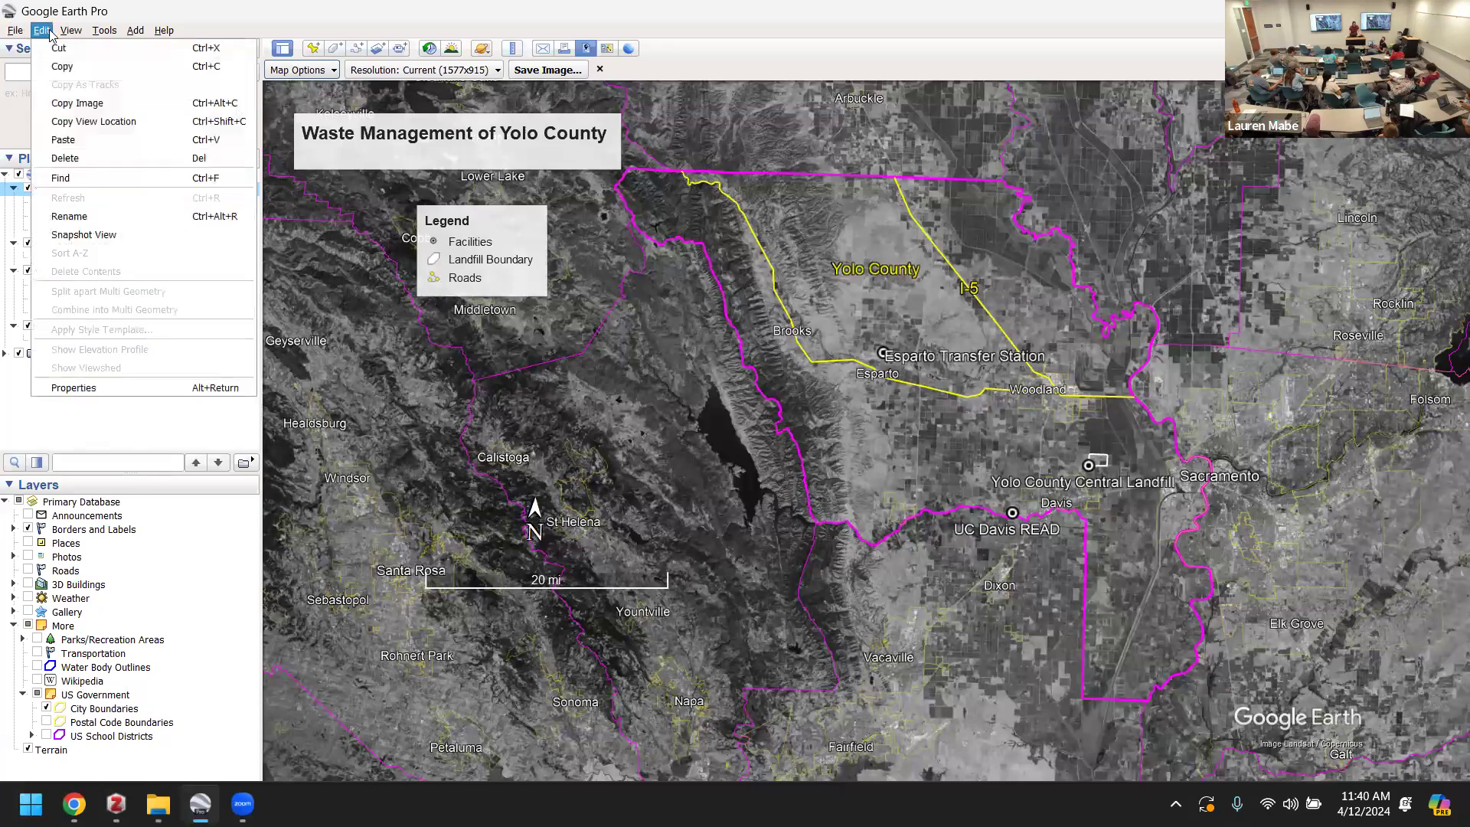
mouse_move(71, 30)
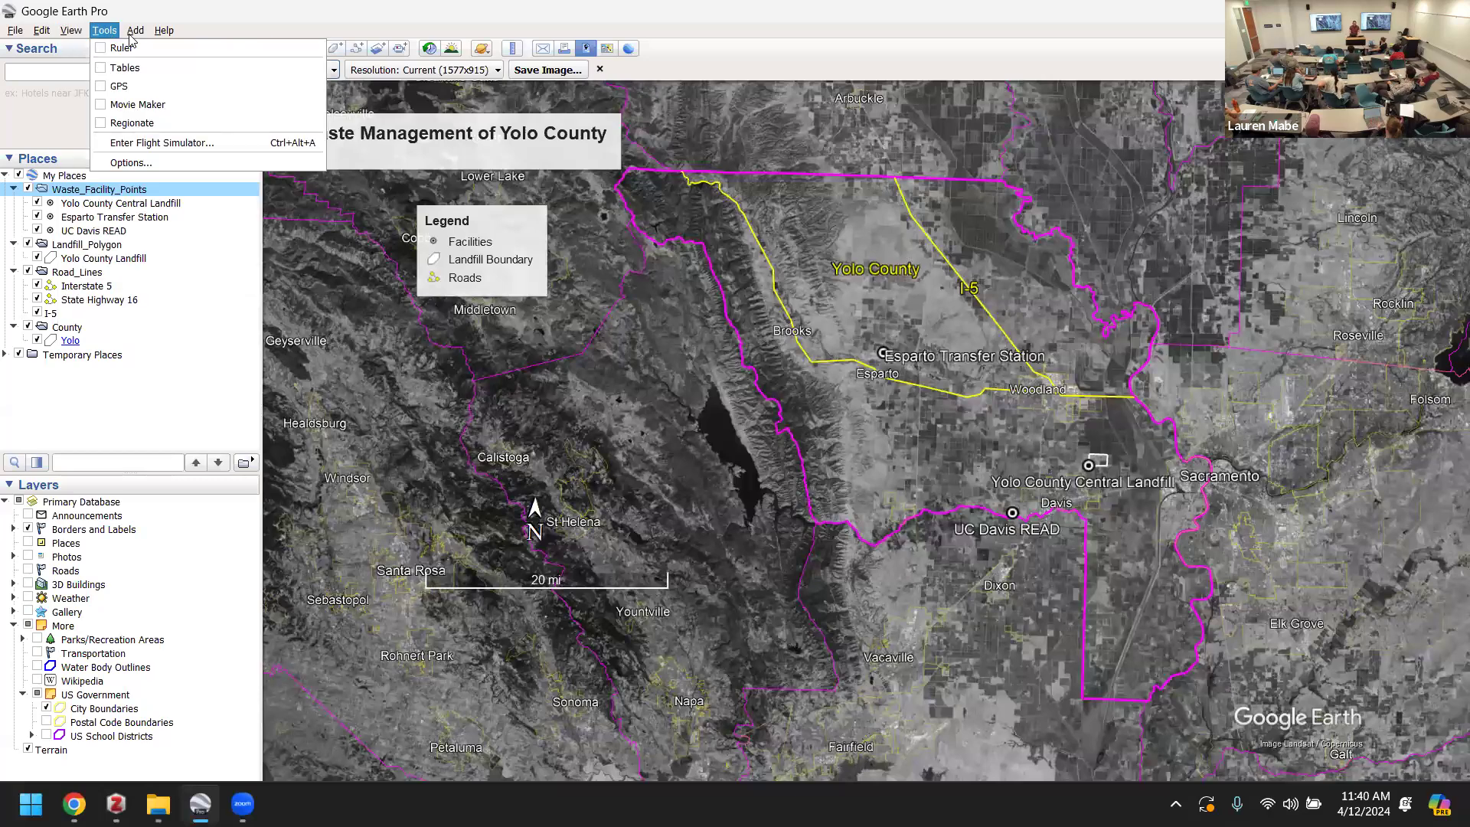
mouse_move(164, 31)
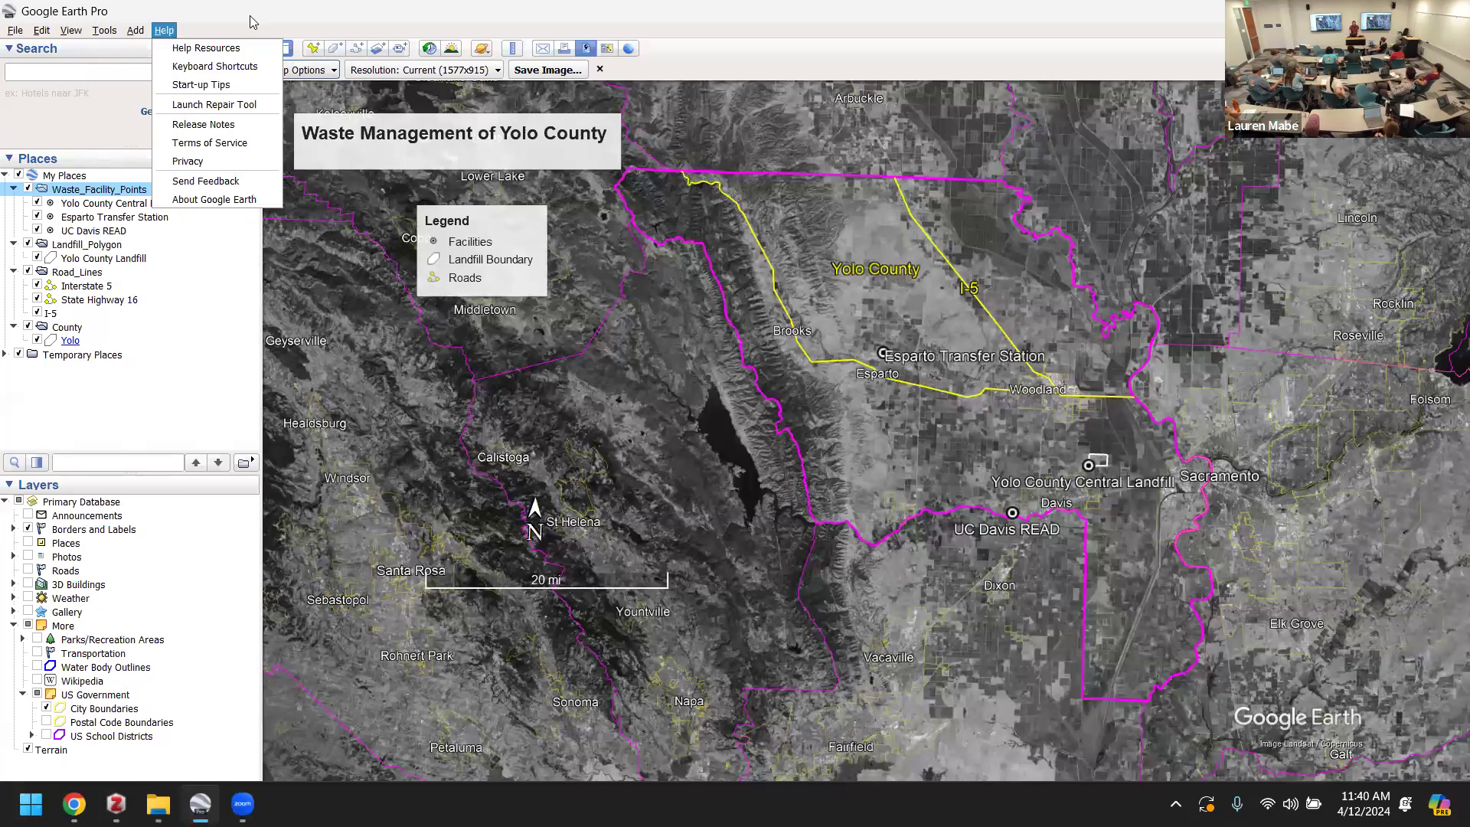
click(226, 23)
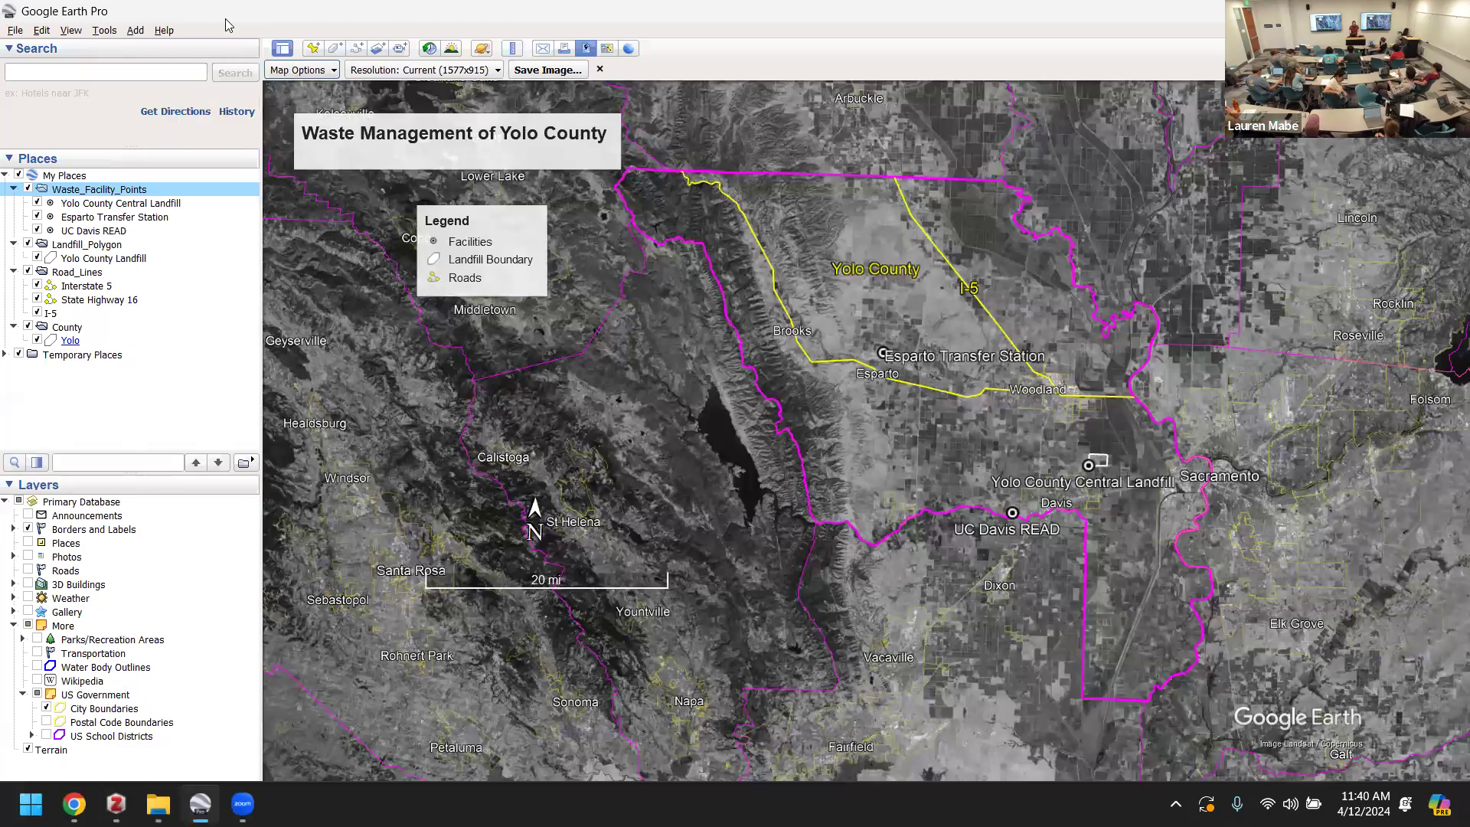
- Show how to save the Waste_Facility_Points folder as a KMZ file in Downloads, cancelling without saving
right_click(65, 194)
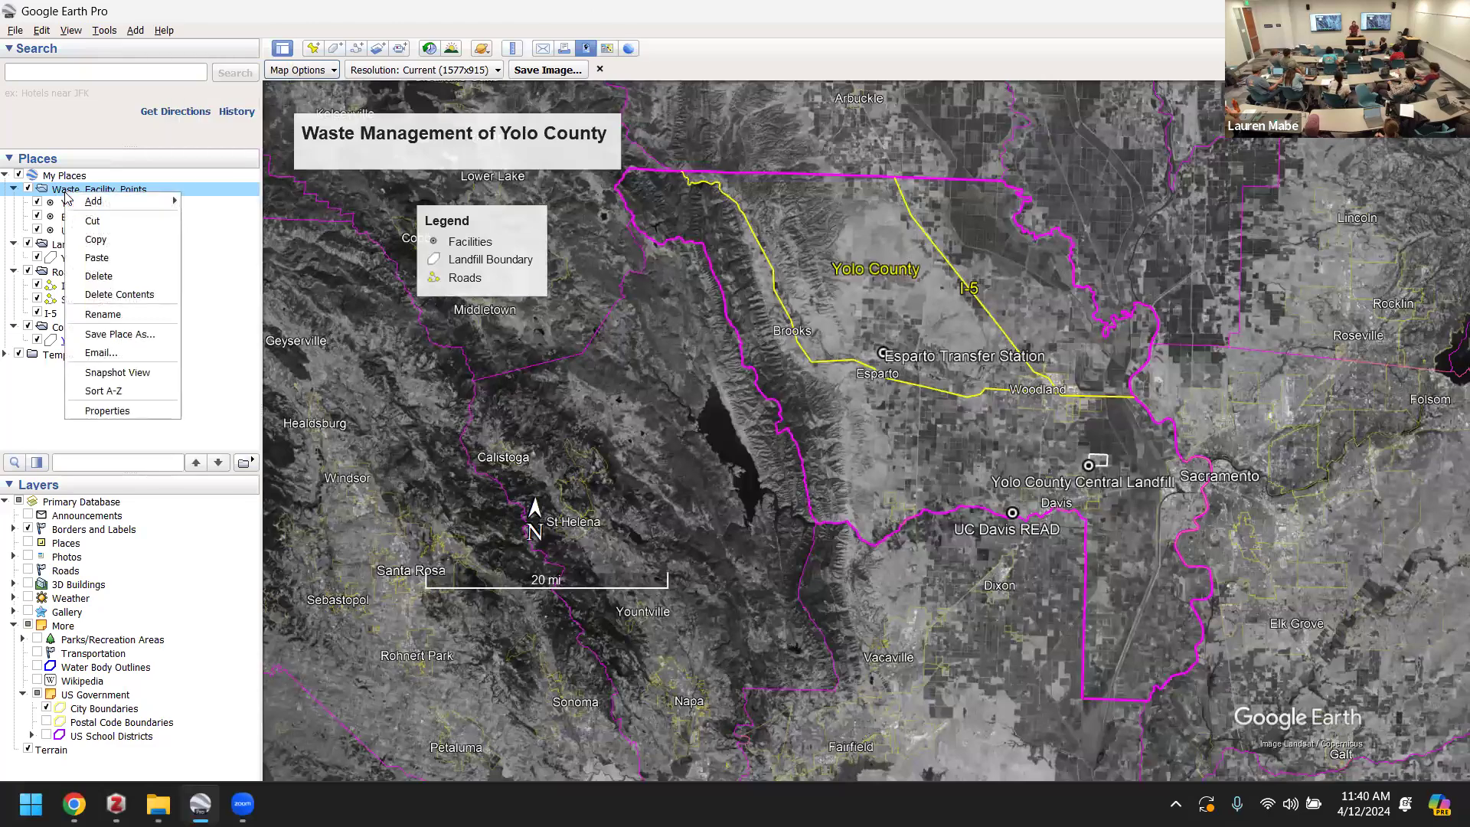
click(126, 337)
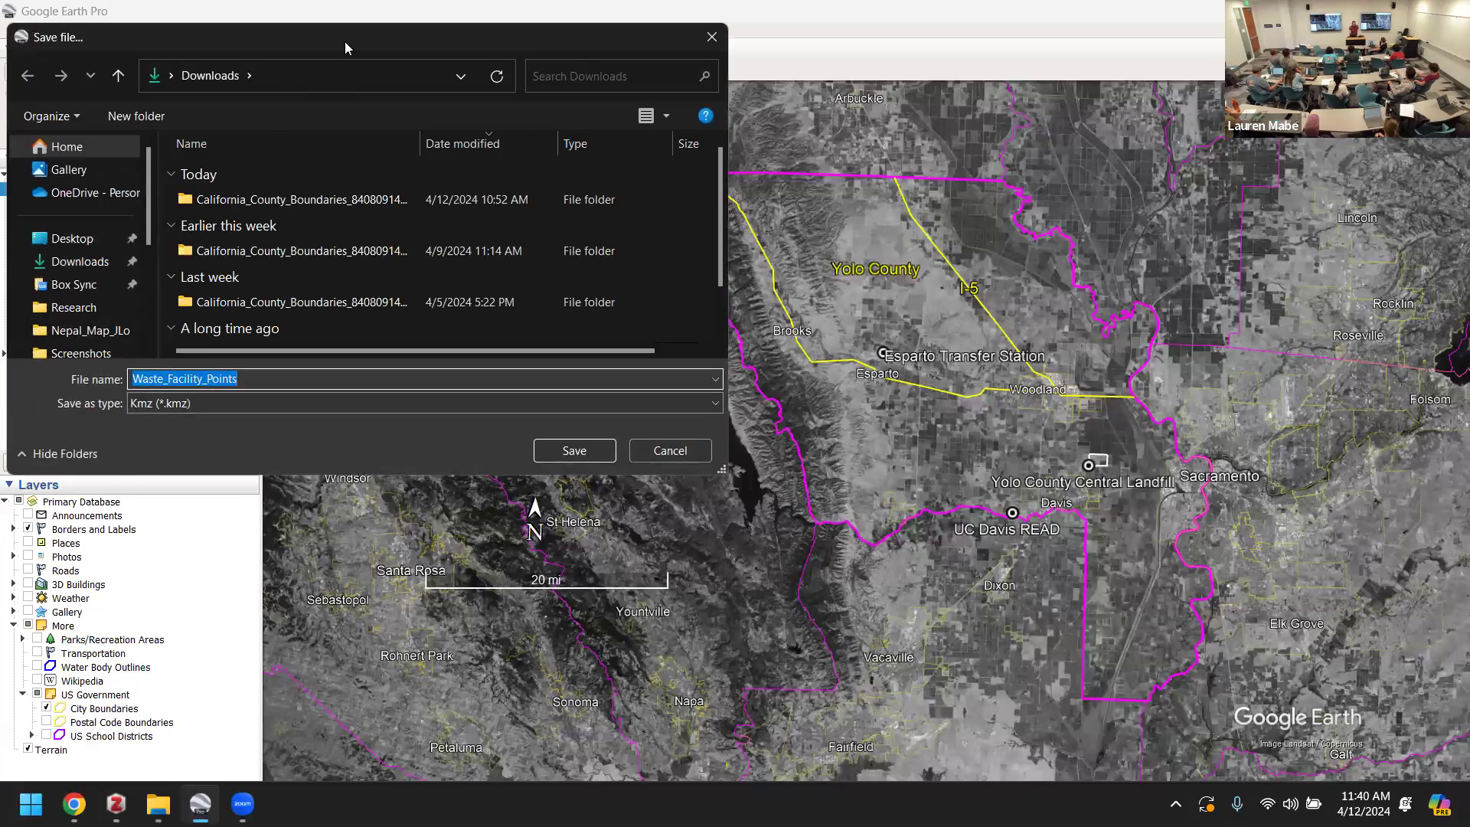
drag(319, 38, 714, 68)
click(1058, 482)
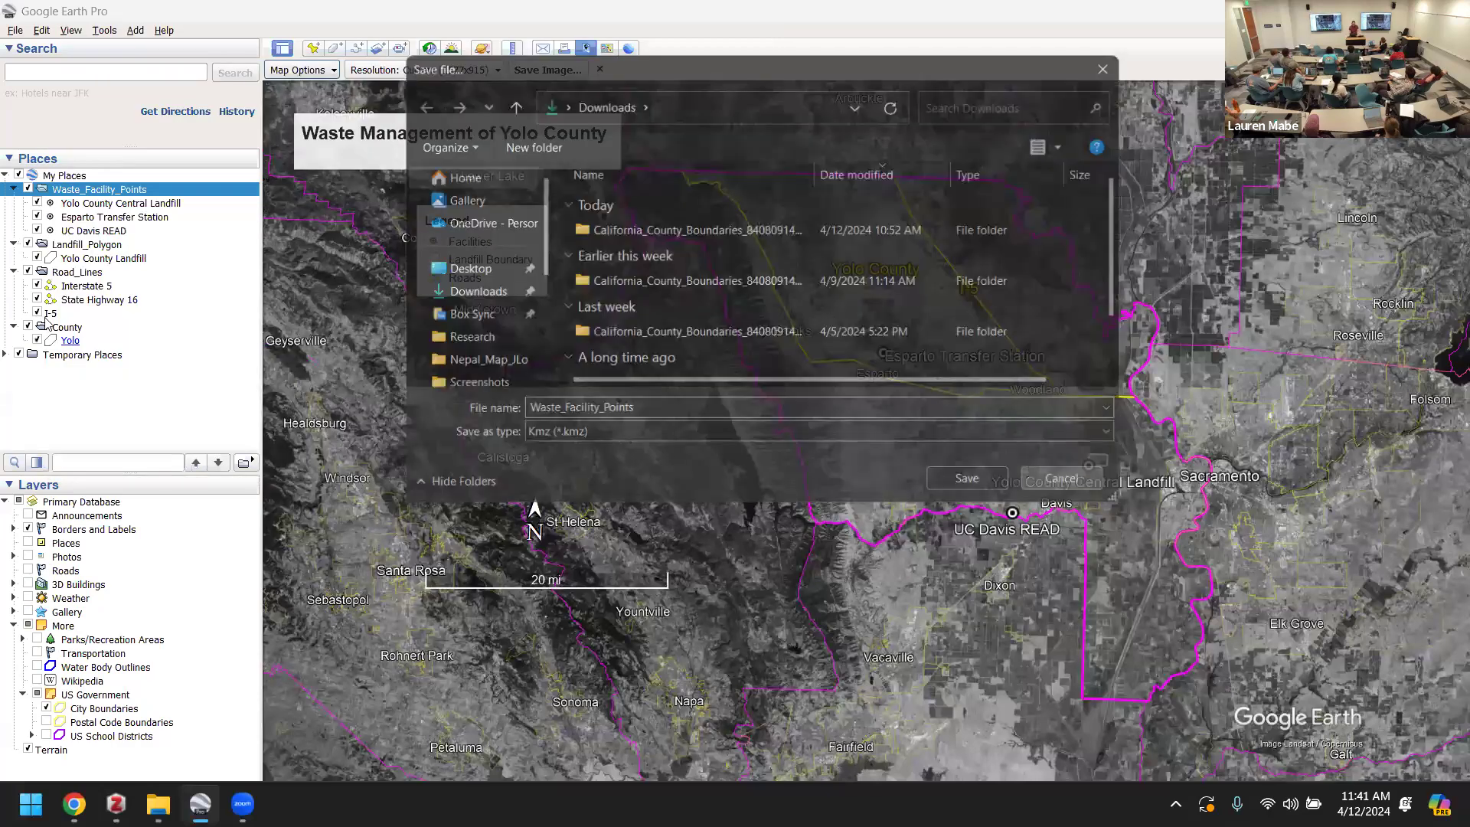
right_click(81, 196)
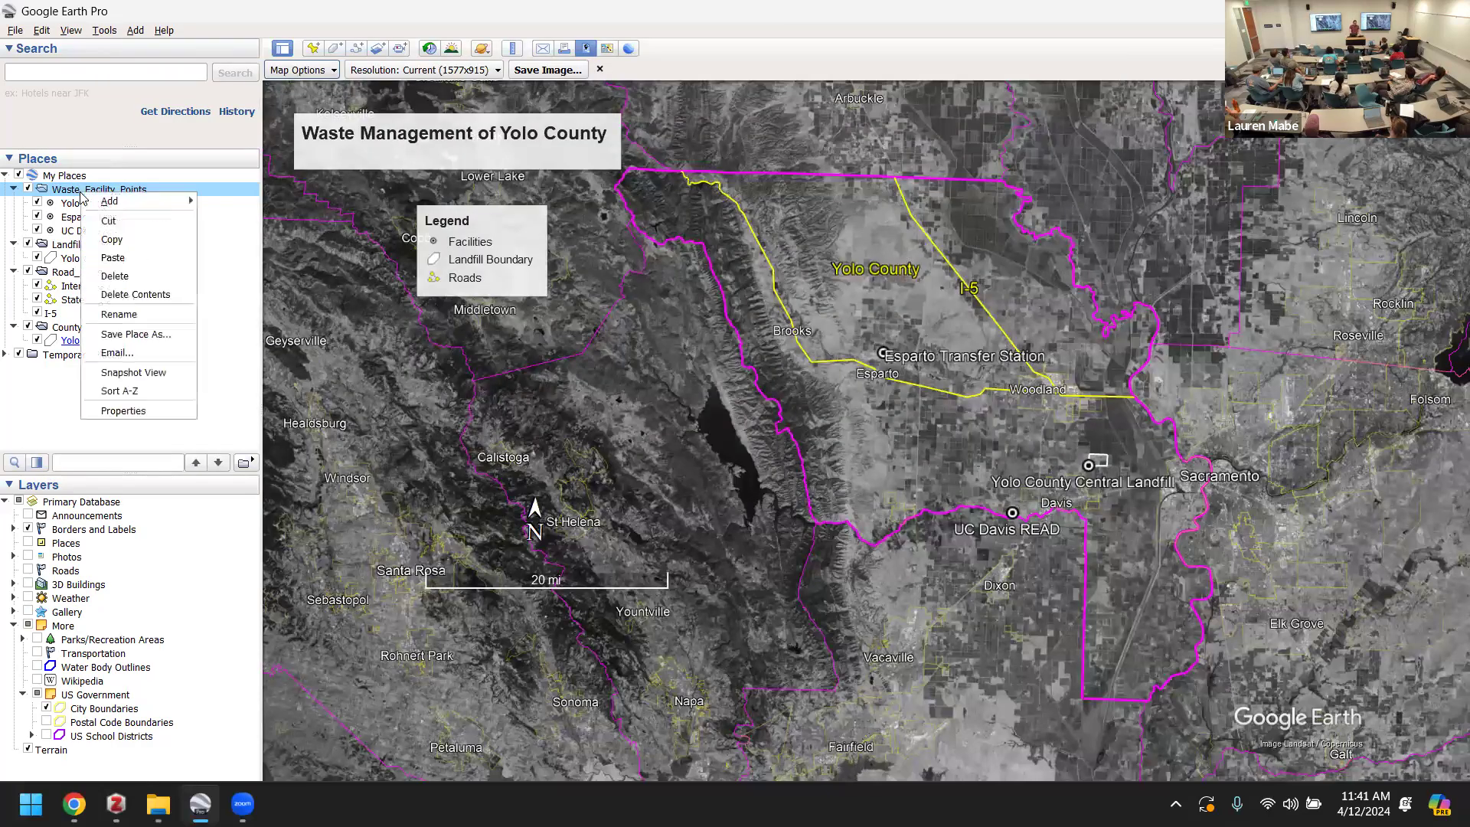
click(135, 335)
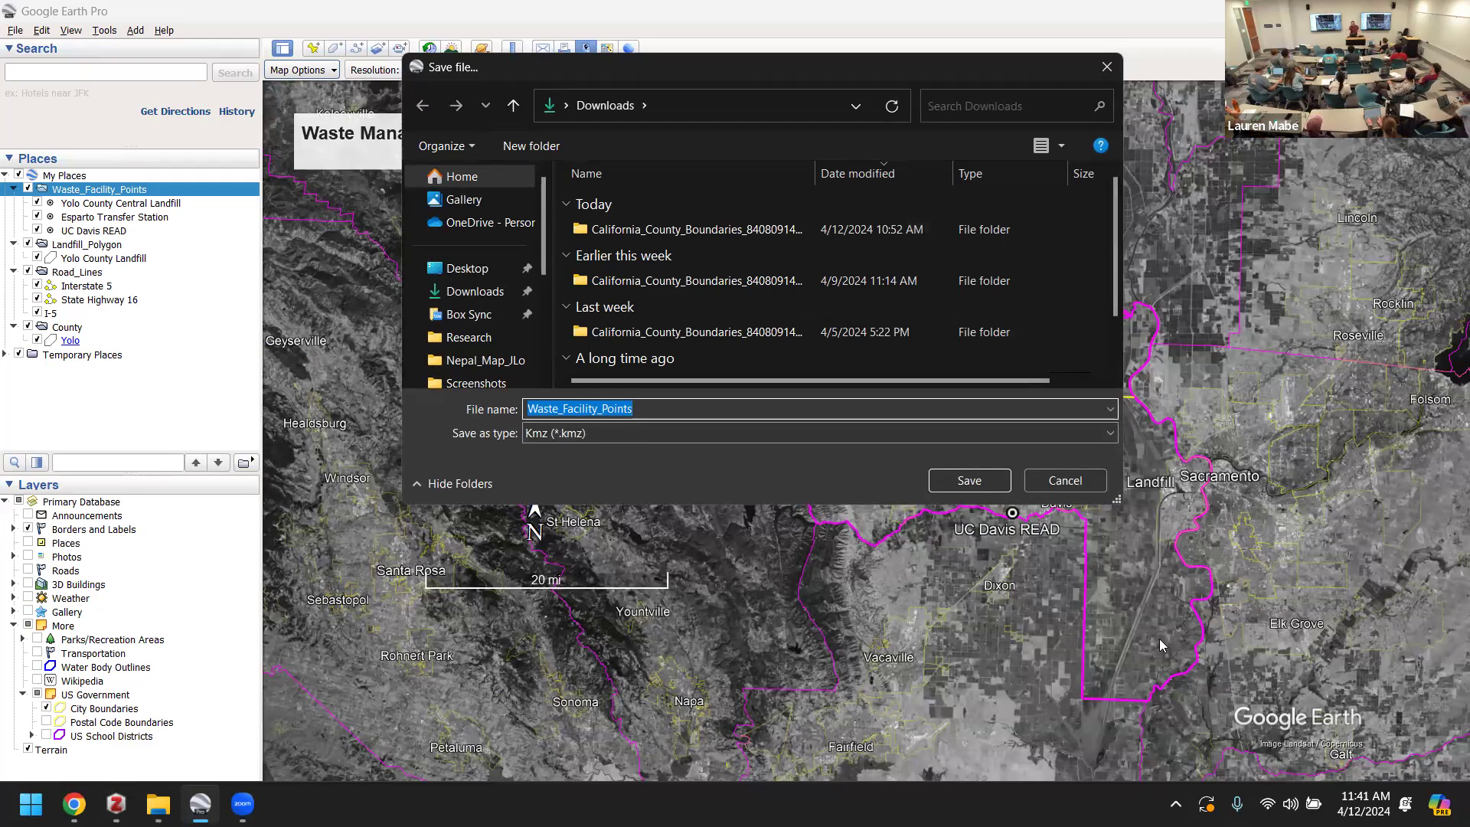
click(1051, 482)
- Demonstrate saving the single Yolo County Central Landfill placemark and the whole Waste_Facility_Points folder as KMZ files, cancelling the folder save
click(107, 204)
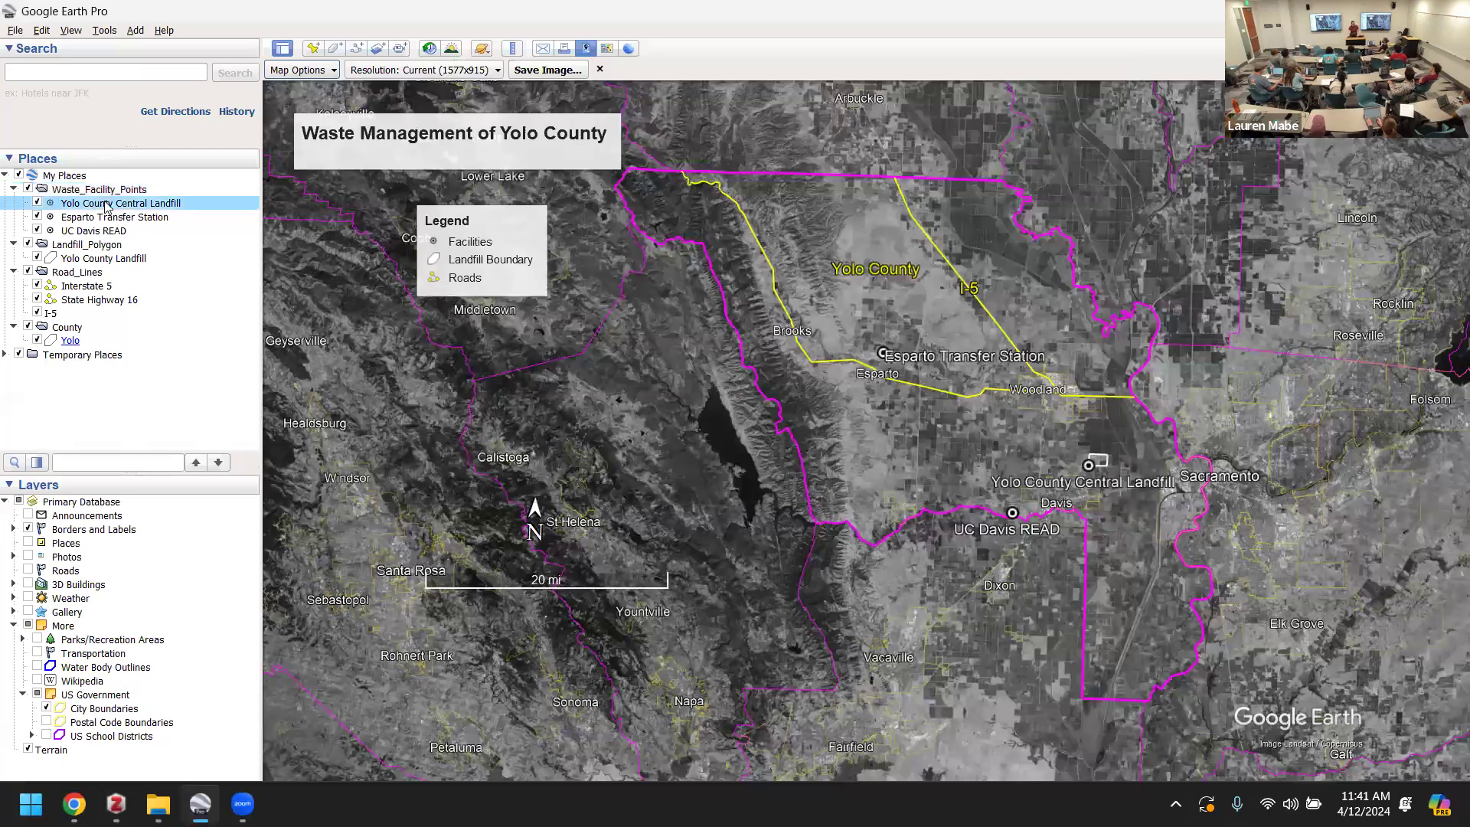
right_click(107, 207)
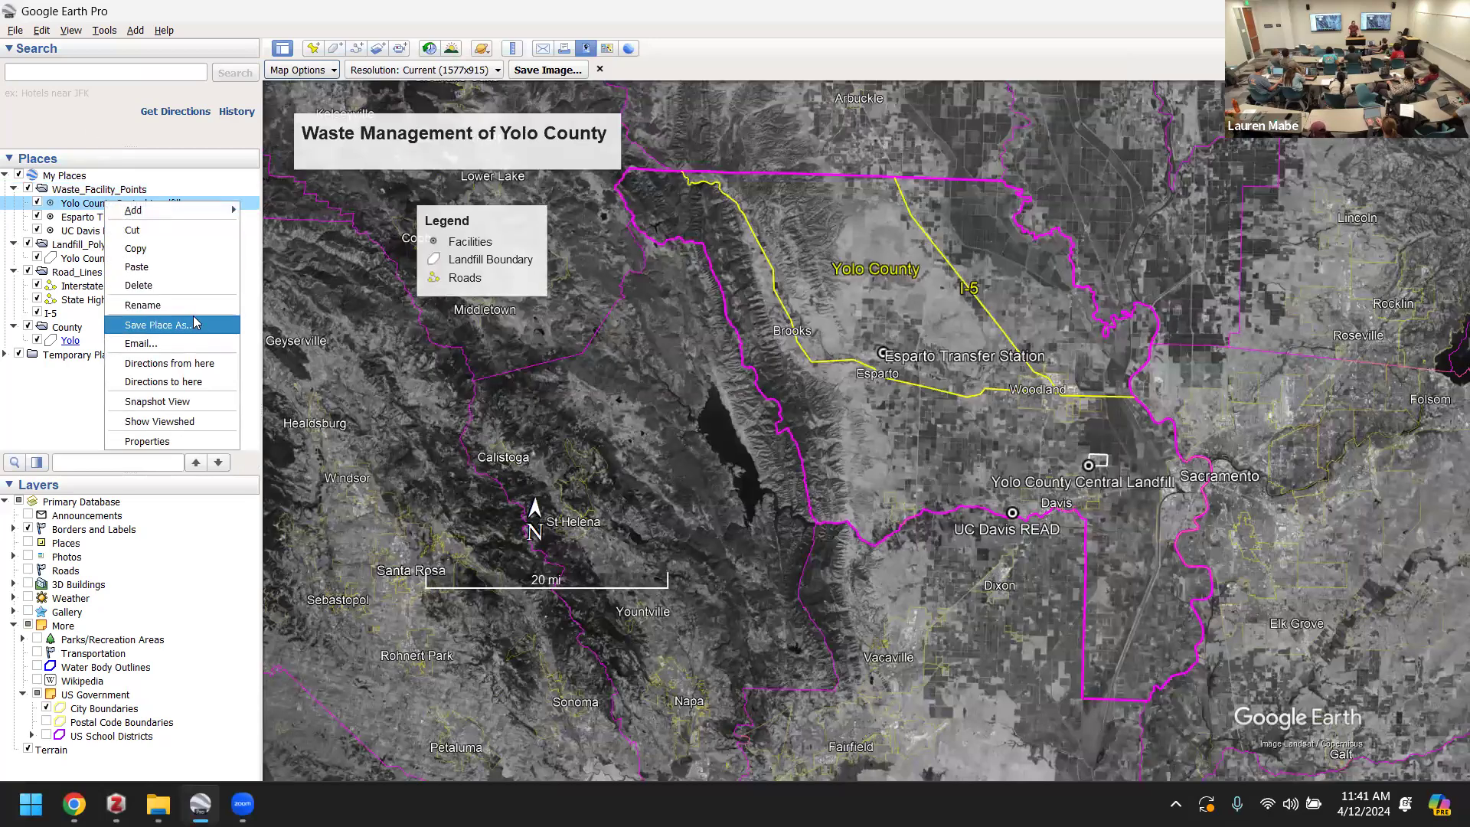
click(222, 325)
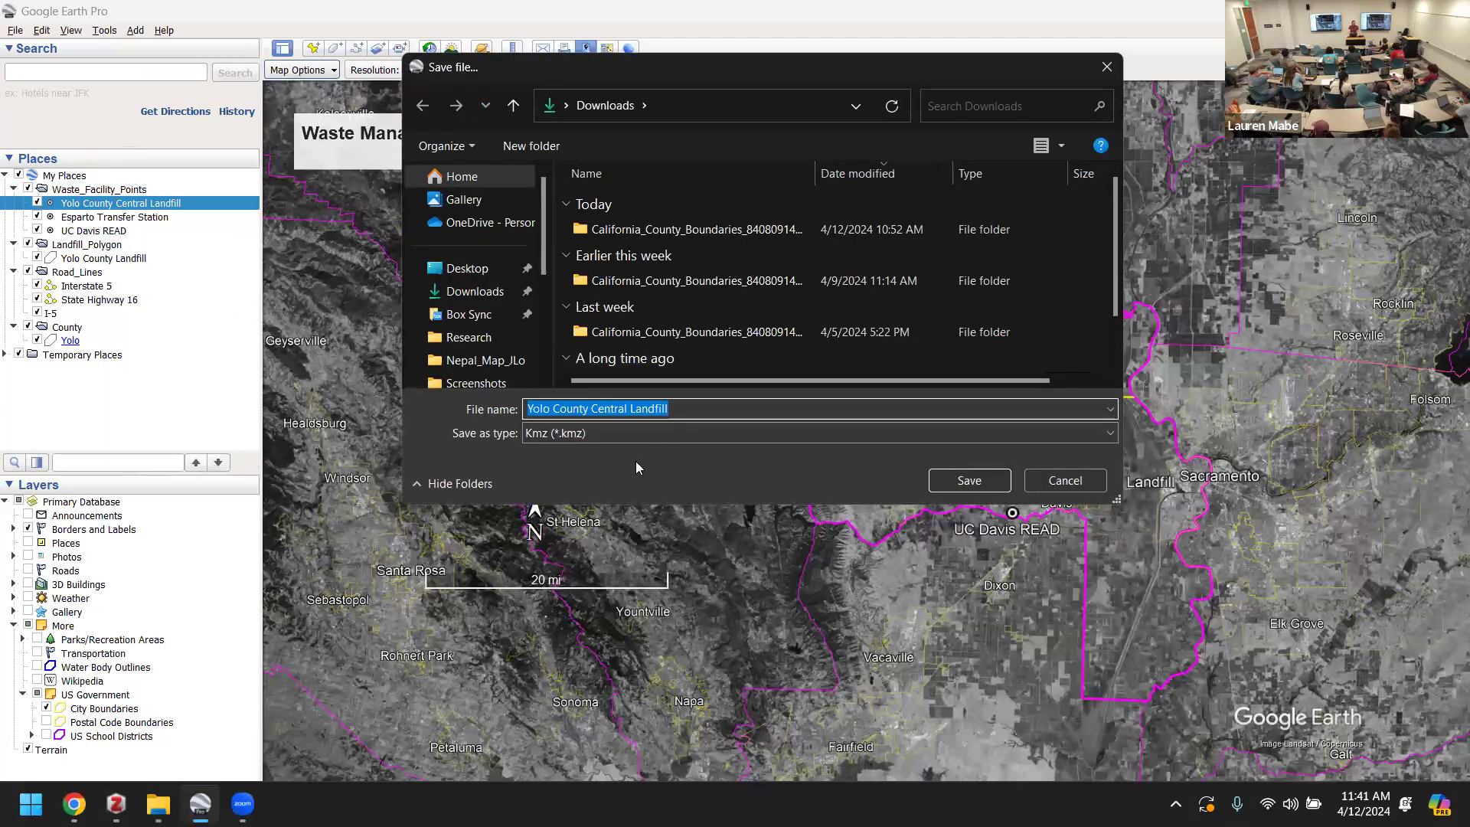
click(984, 482)
right_click(139, 191)
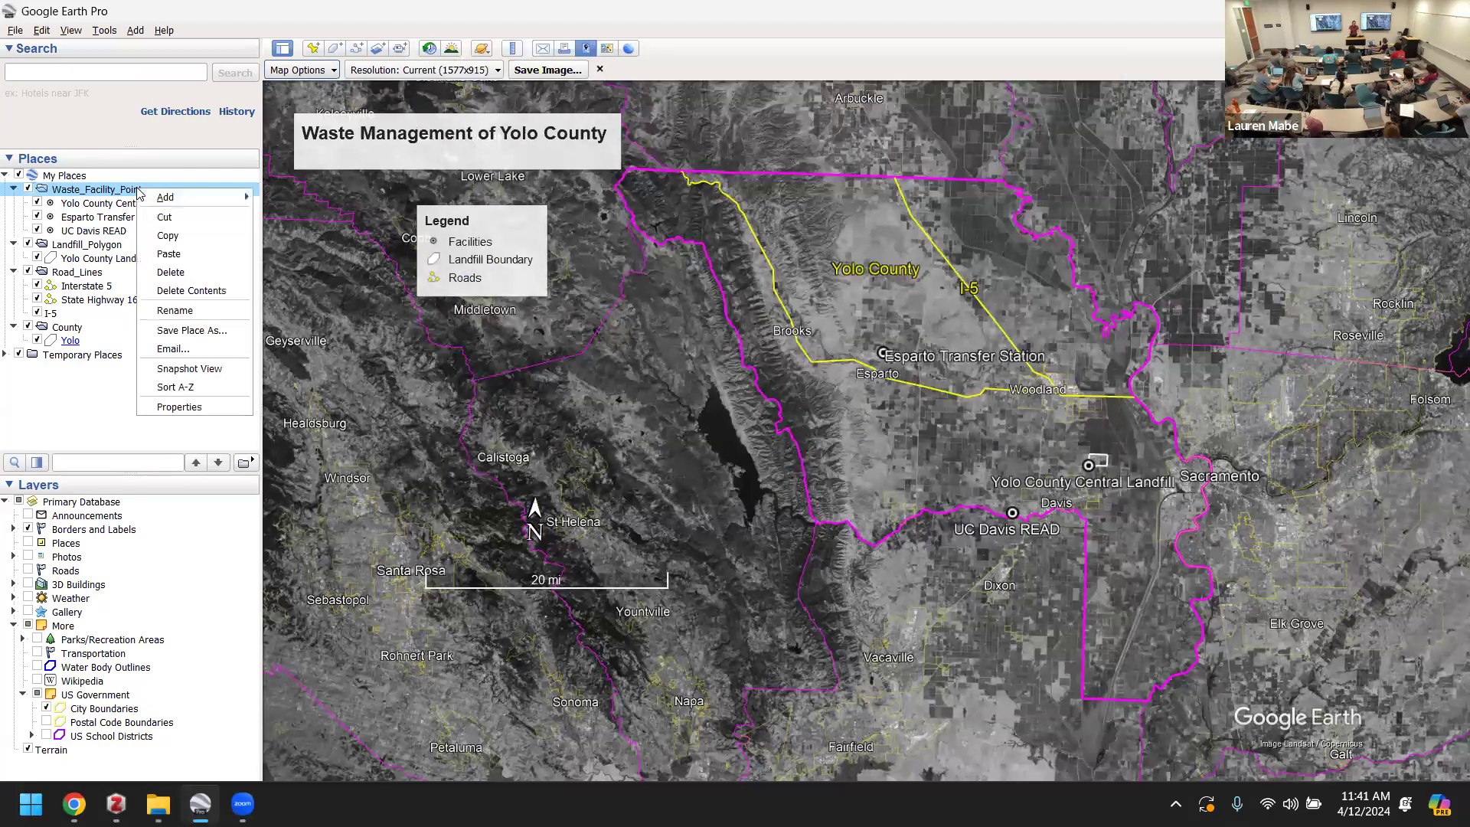
click(191, 334)
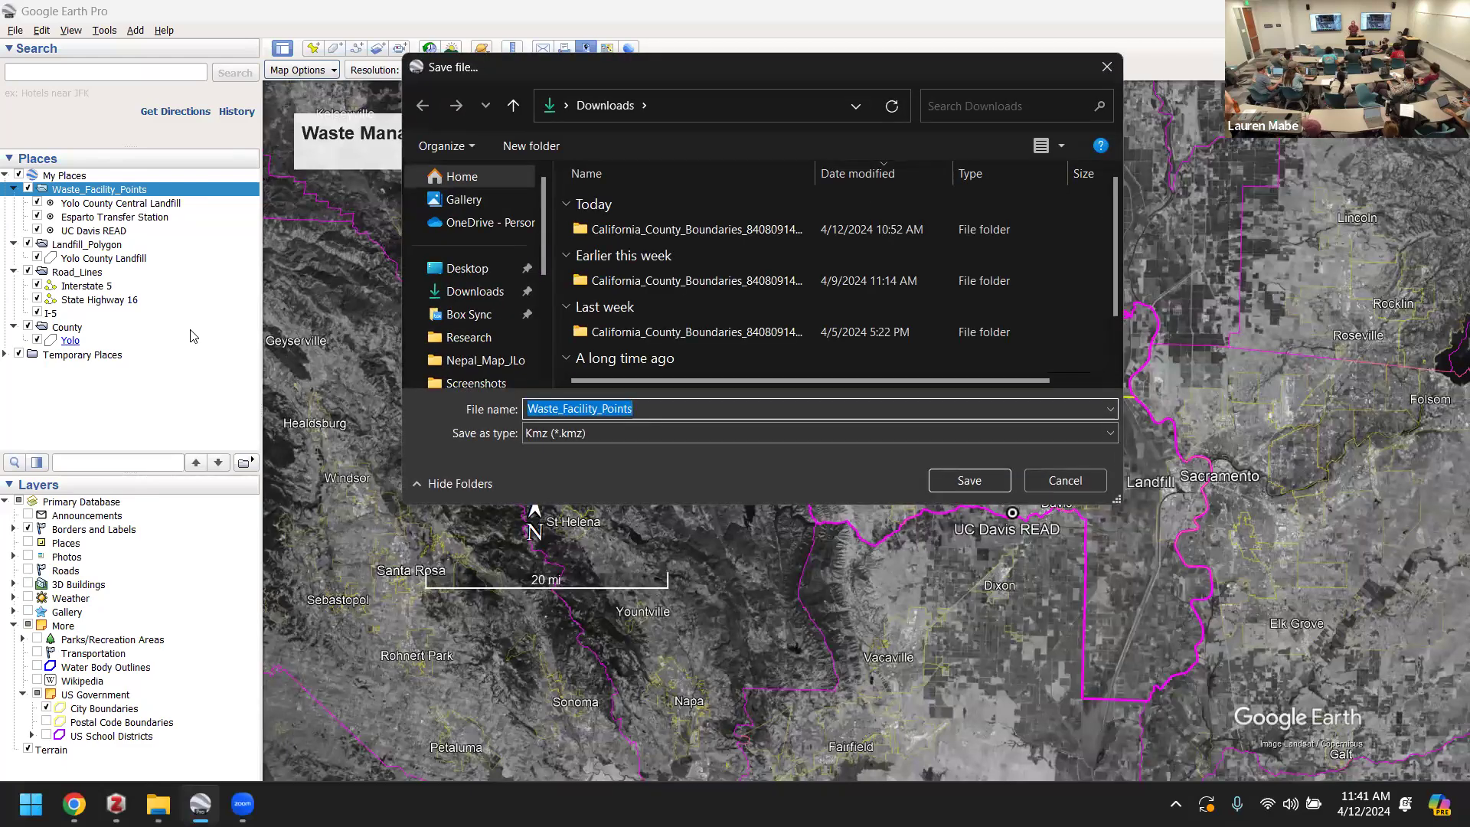
click(1044, 482)
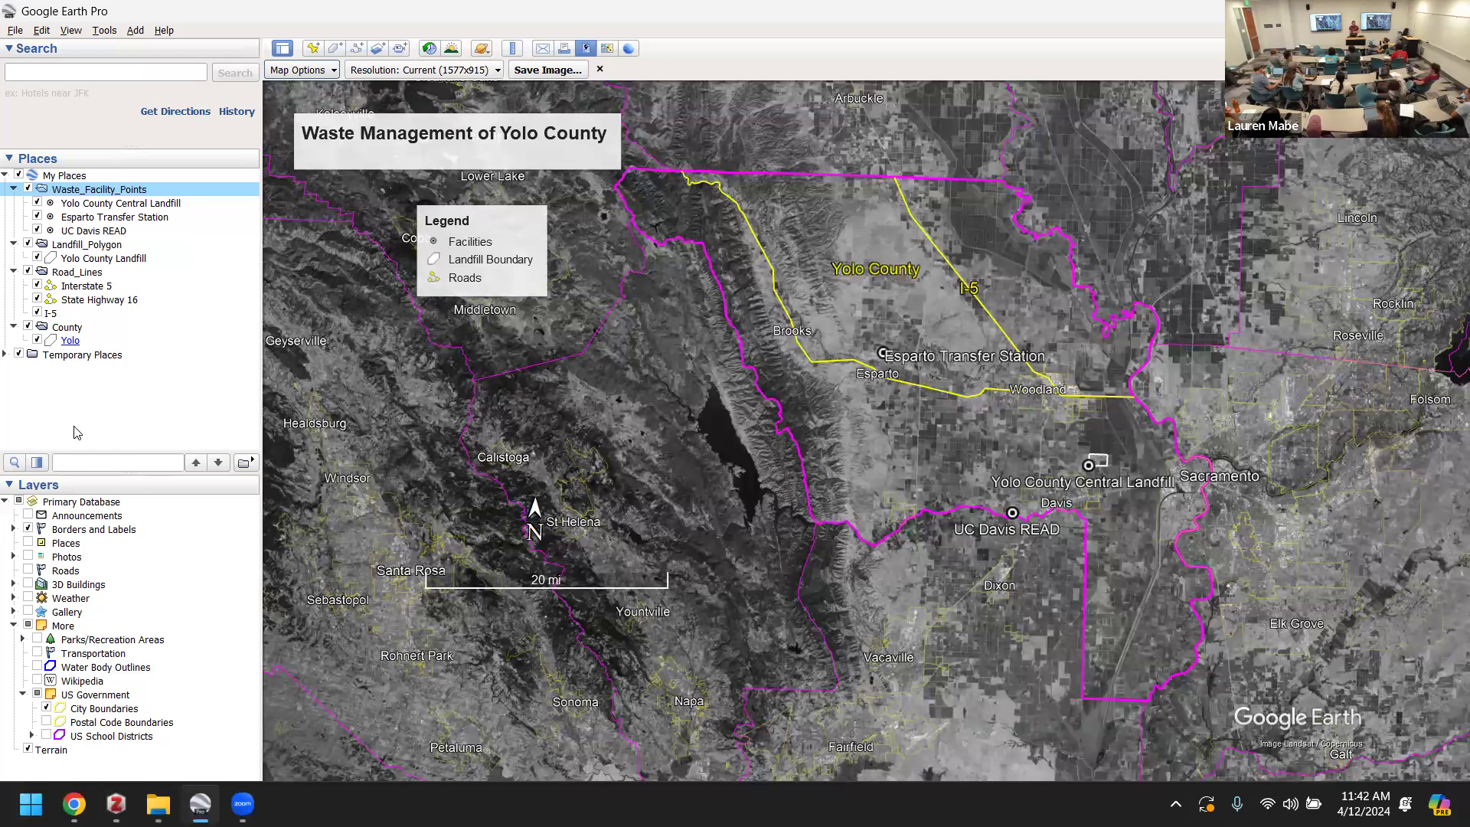
- Expand the Temporary Places folder to show the imported cnty19_1 counties and select it
click(5, 354)
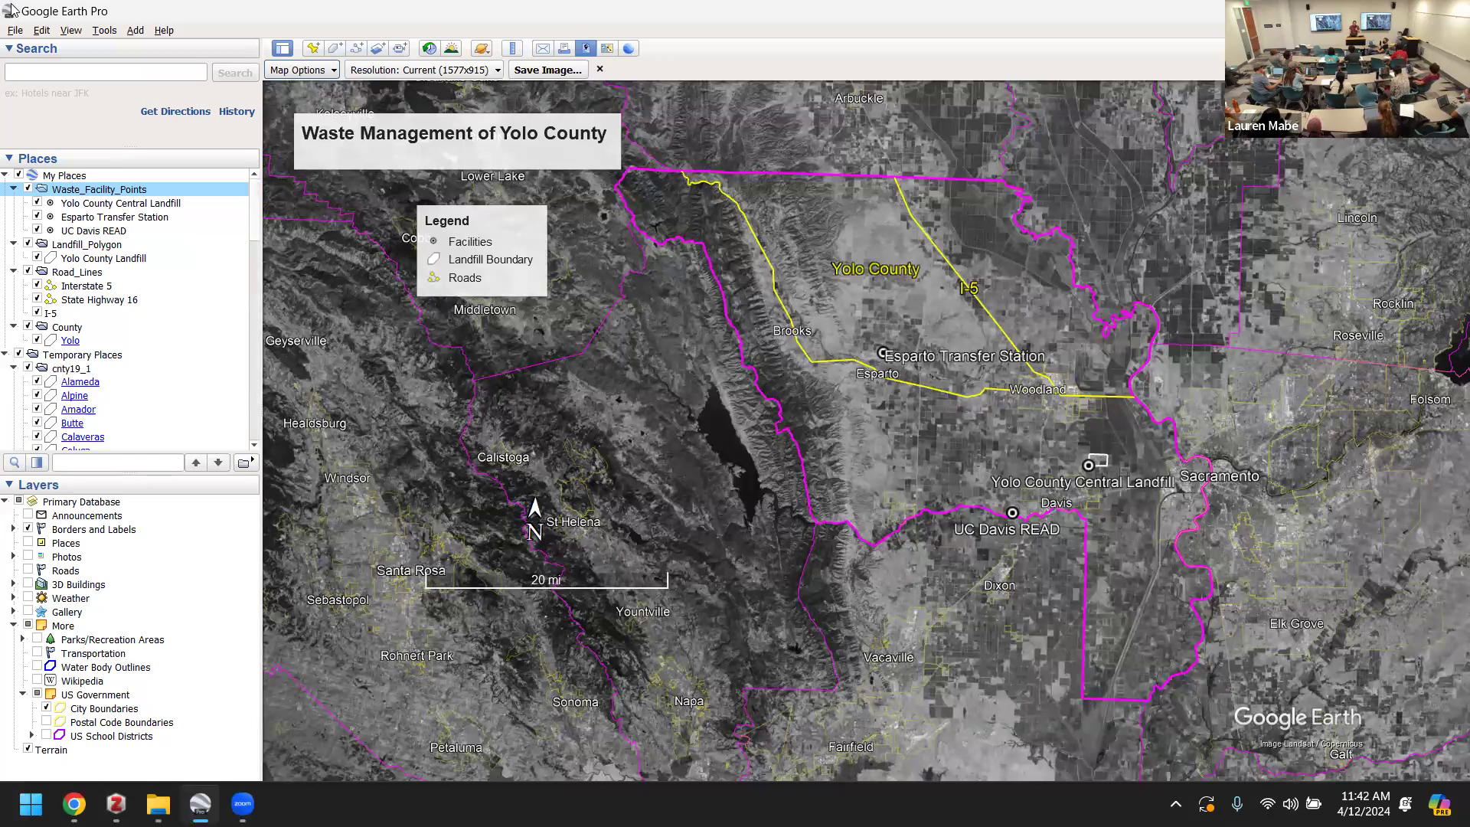
click(16, 30)
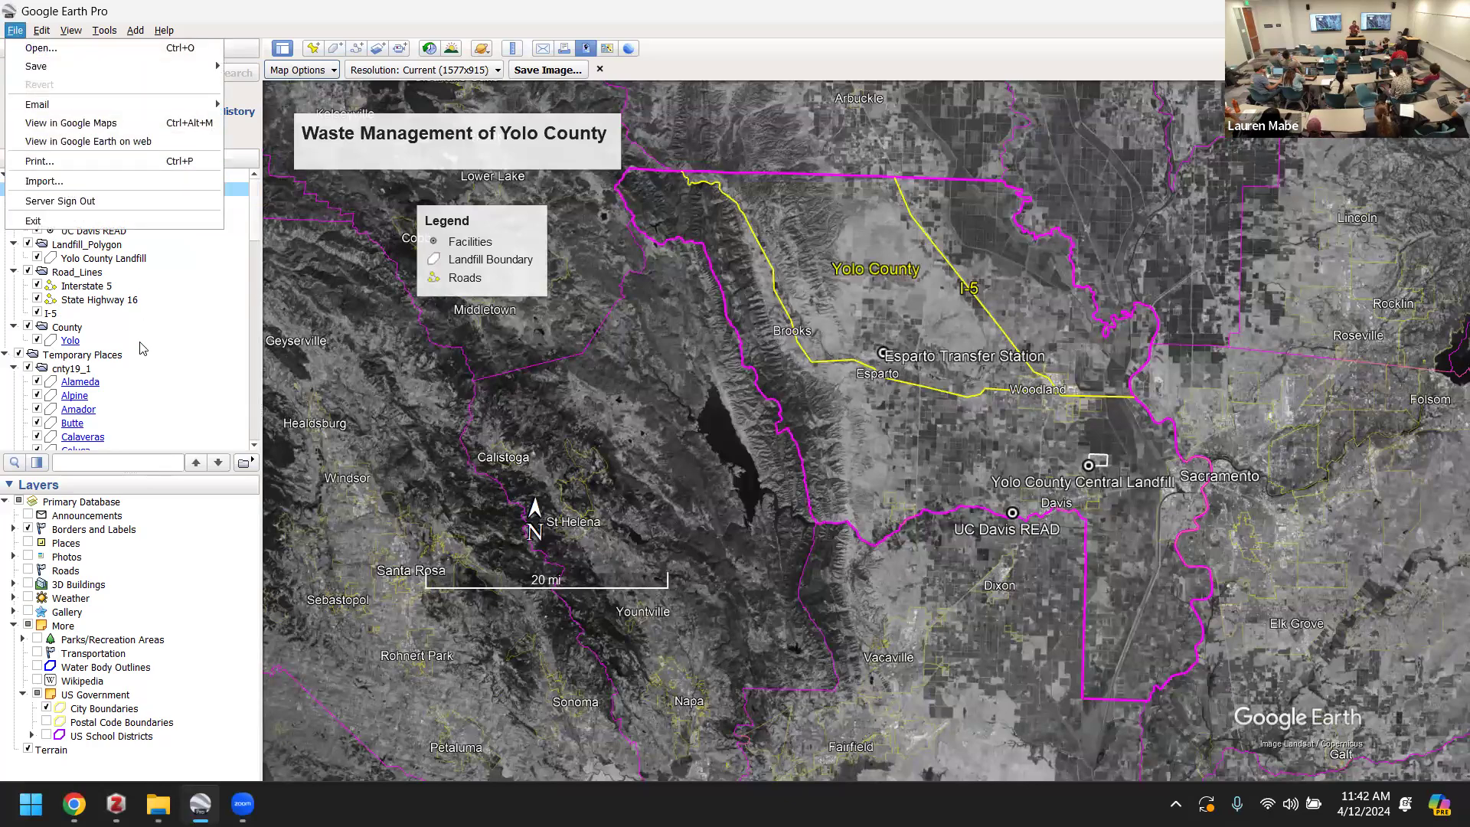
click(83, 357)
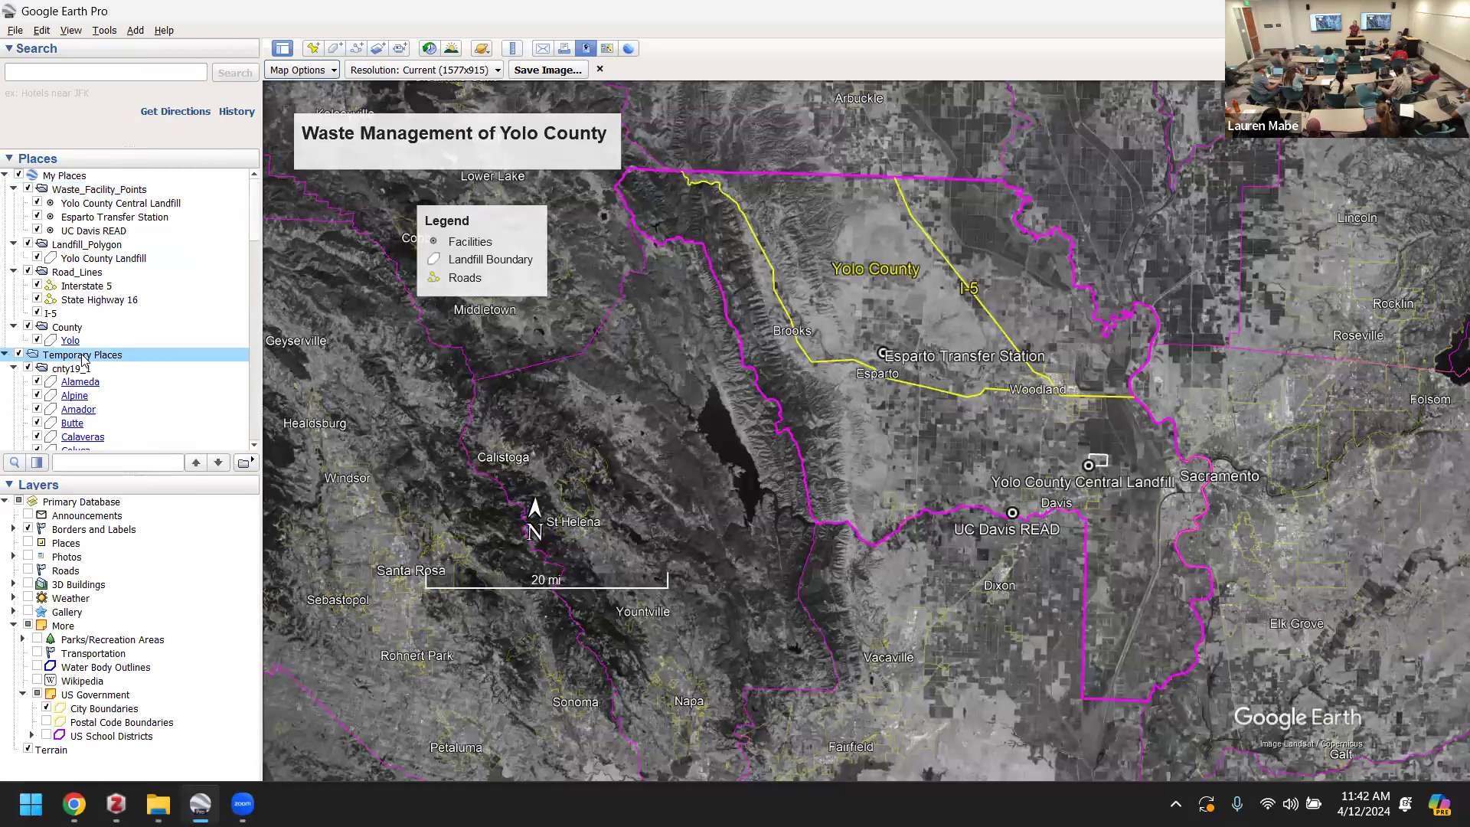
- Show the Save Place As option for the Waste_Facility_Points folder, dismiss it without saving, and keep the Places list expanded
scroll(84, 361, down, 1)
scroll(84, 361, up, 1)
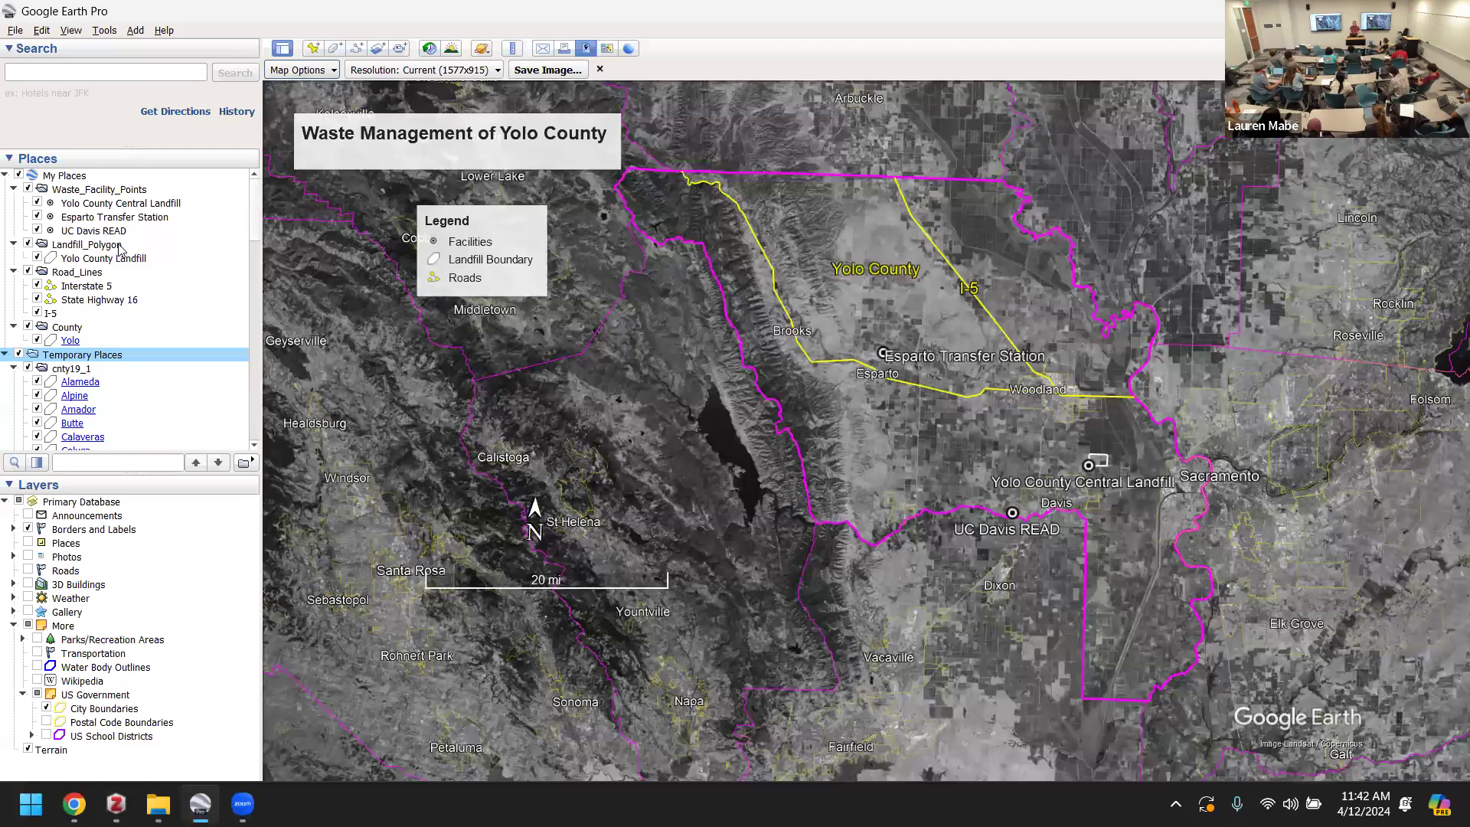
right_click(88, 191)
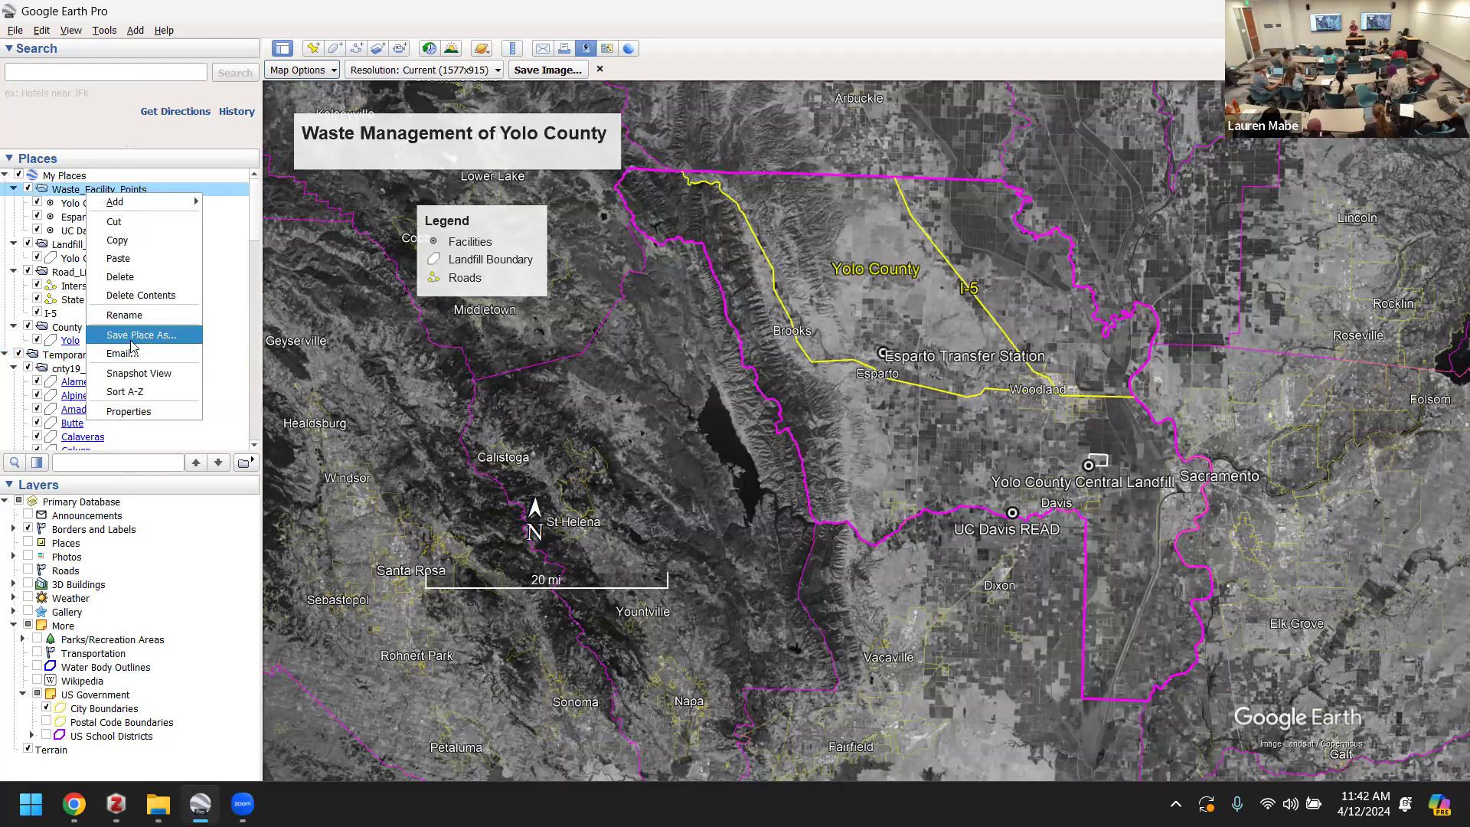
click(184, 167)
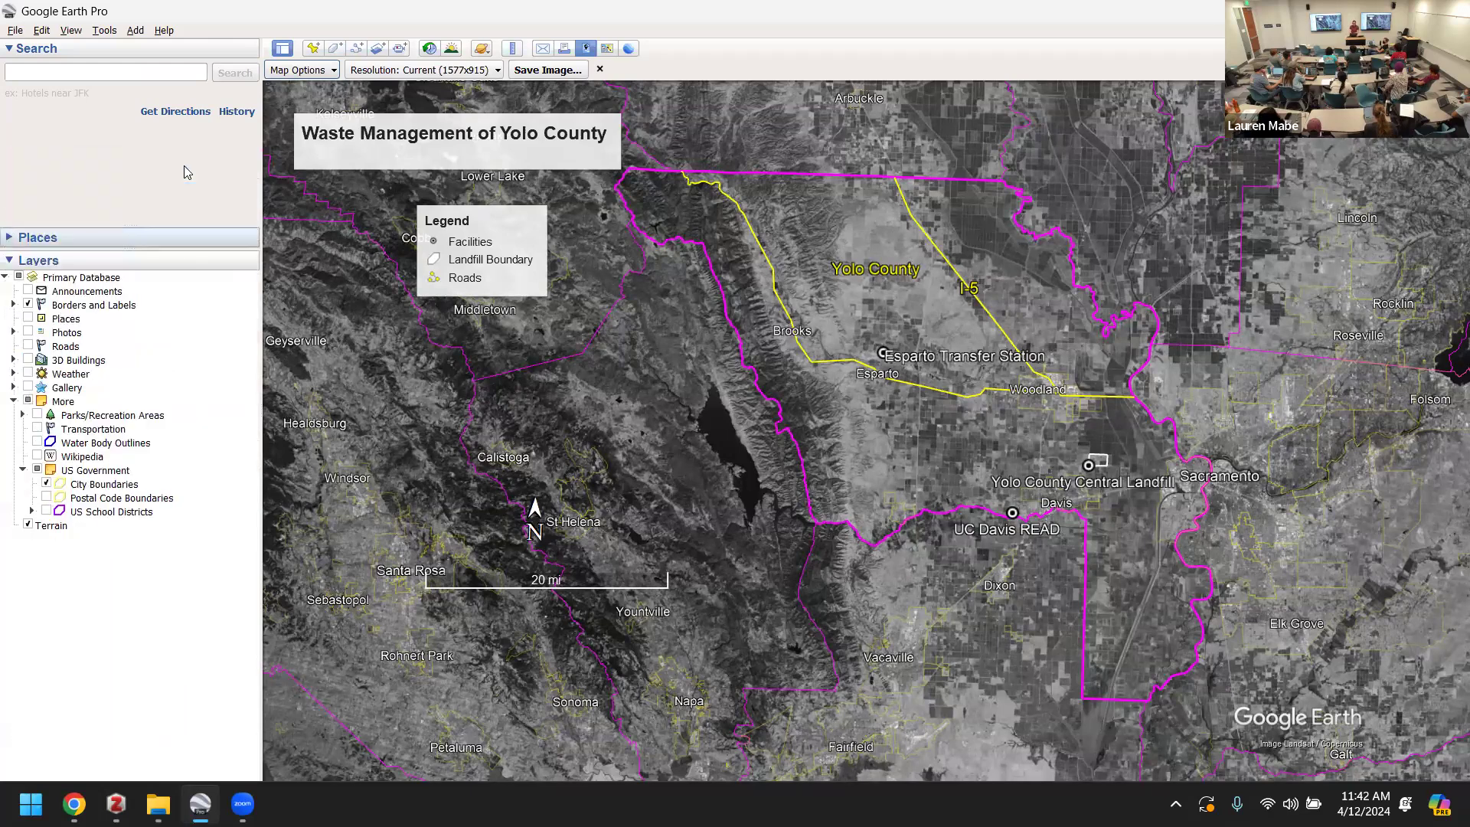
click(14, 241)
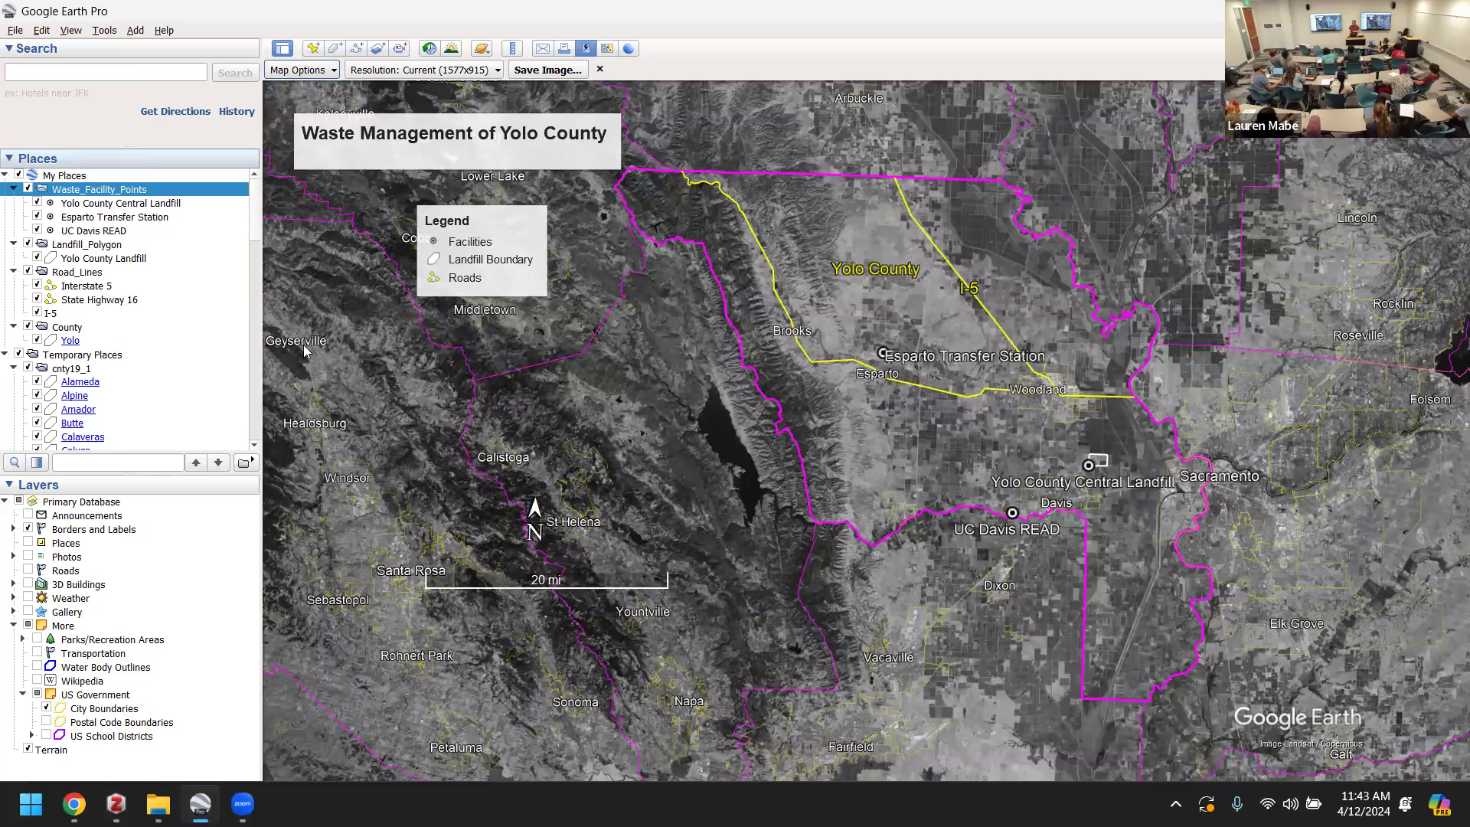
- Switch to the Intro_Mapping_GoogleEarth_MaptimeDavis presentation in Chrome and show the More Google Earth Capabilities slide
click(74, 804)
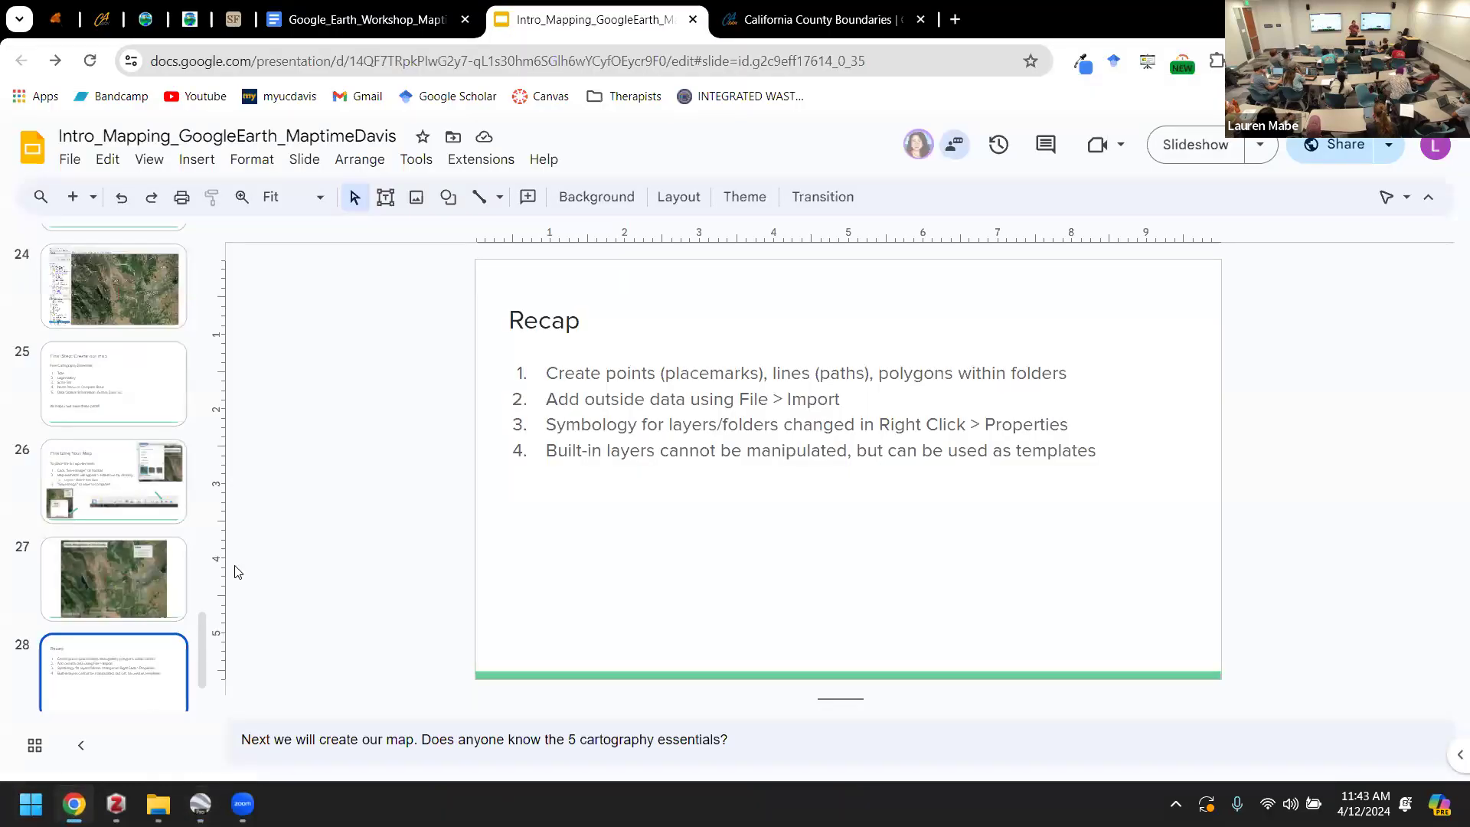
scroll(106, 605, down, 2)
click(108, 641)
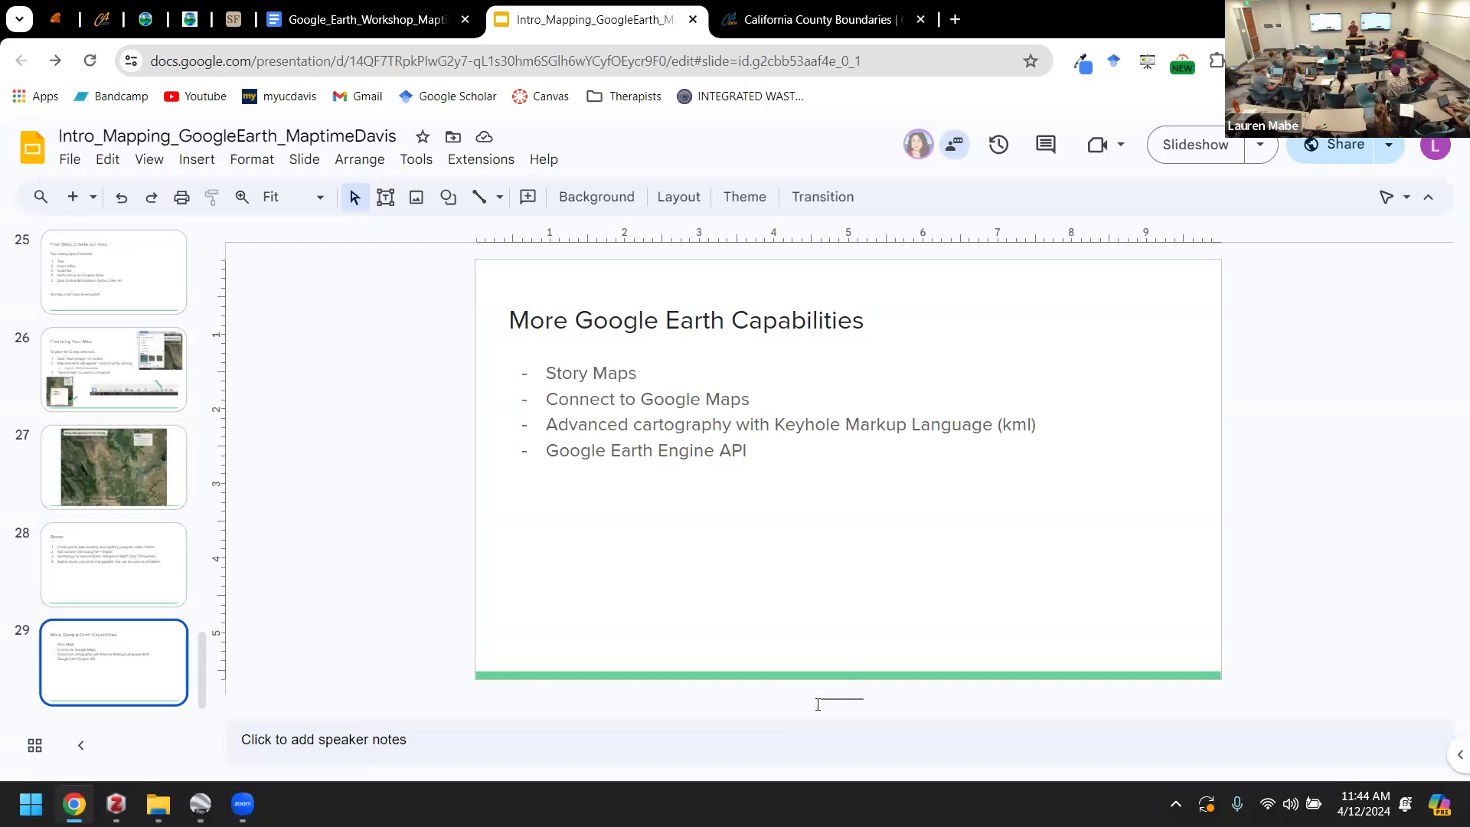
- Return to Google Earth Pro and close the map image layout to restore the normal map view
click(200, 804)
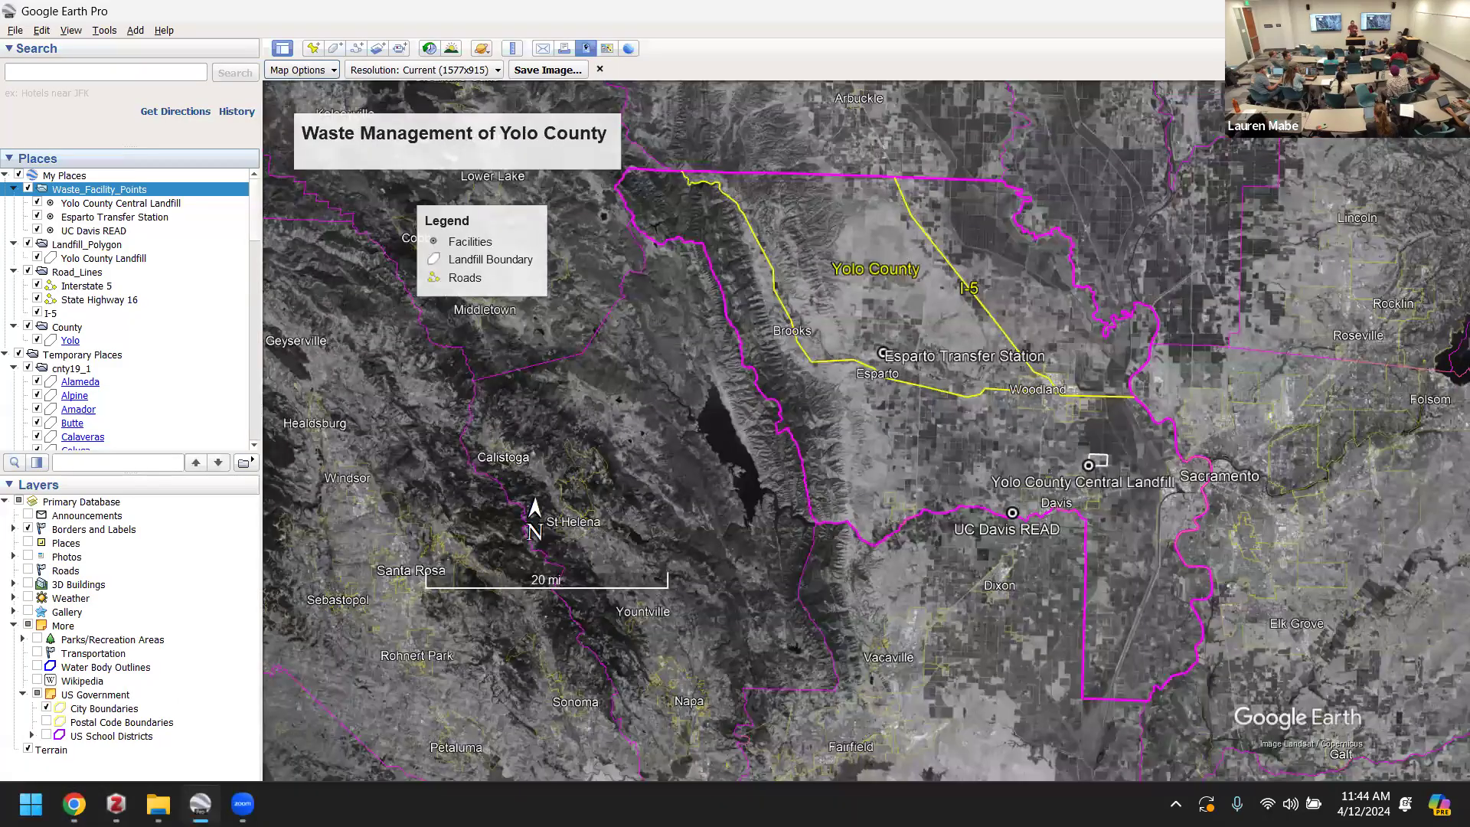
click(598, 70)
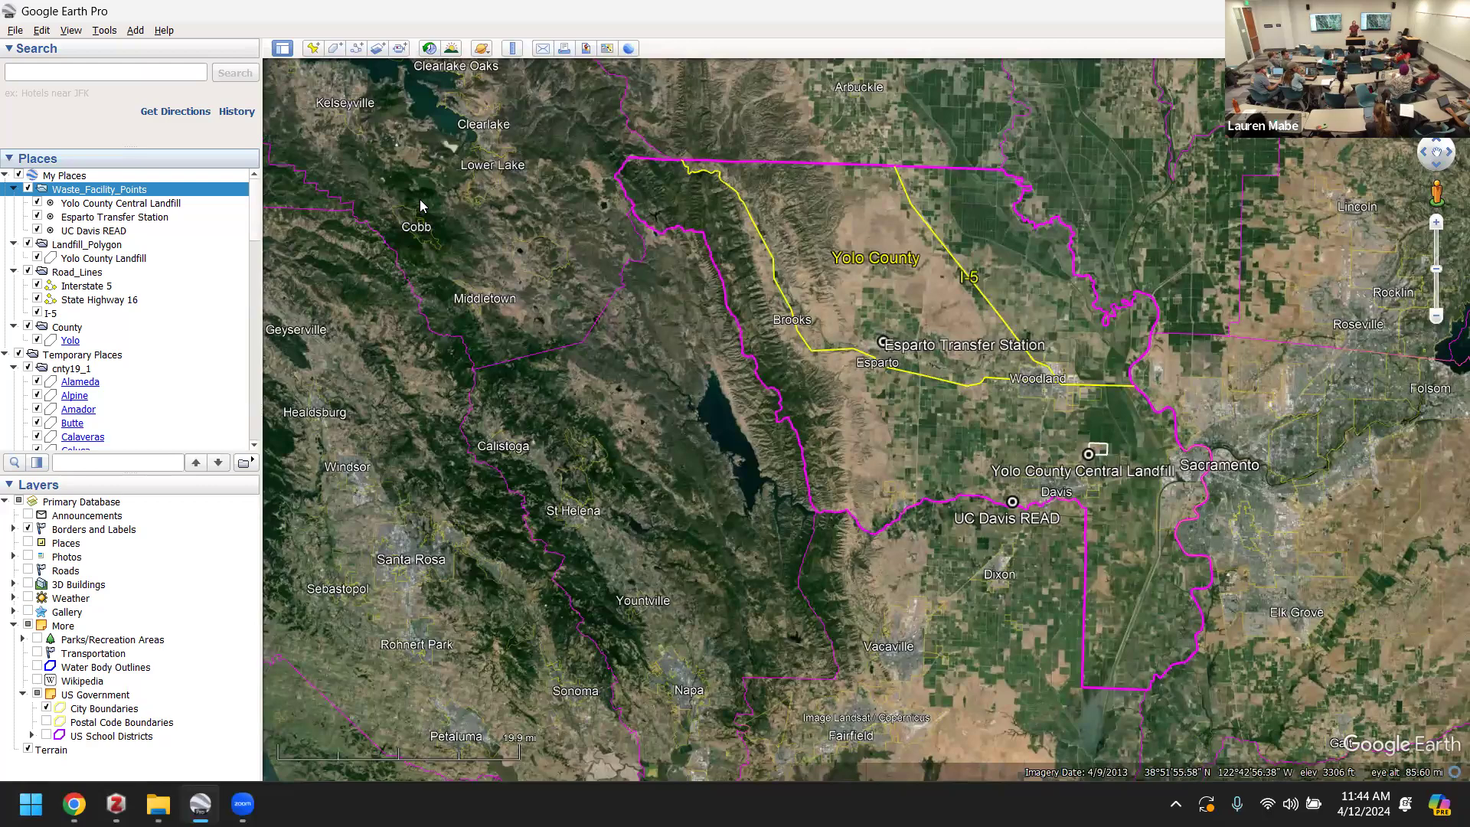
- Record a short demo tour zooming in on Davis and the Yolo County Central Landfill, and discard it without saving
click(399, 50)
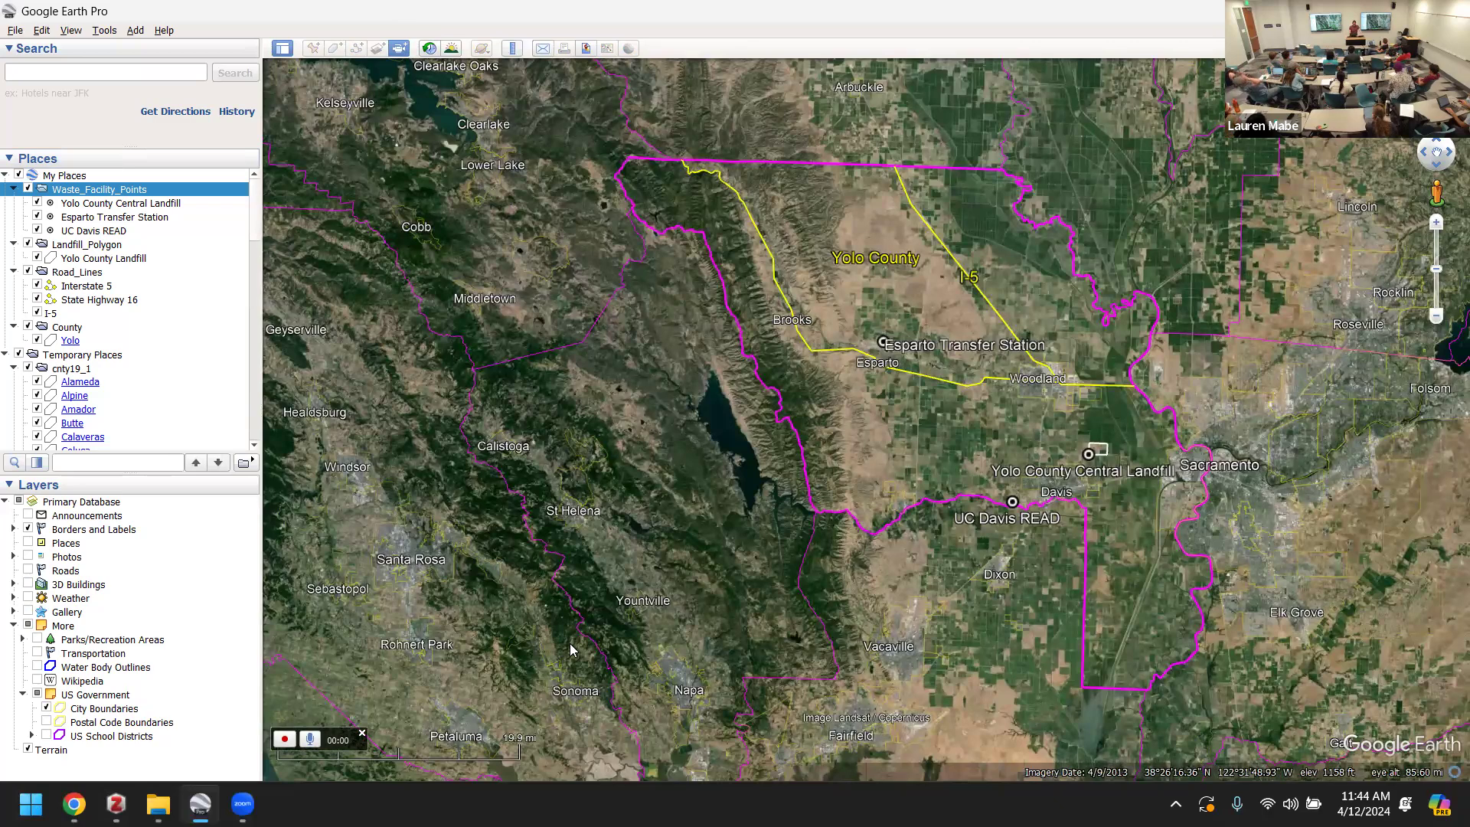
drag(826, 454, 590, 544)
click(285, 741)
scroll(590, 545, up, 3)
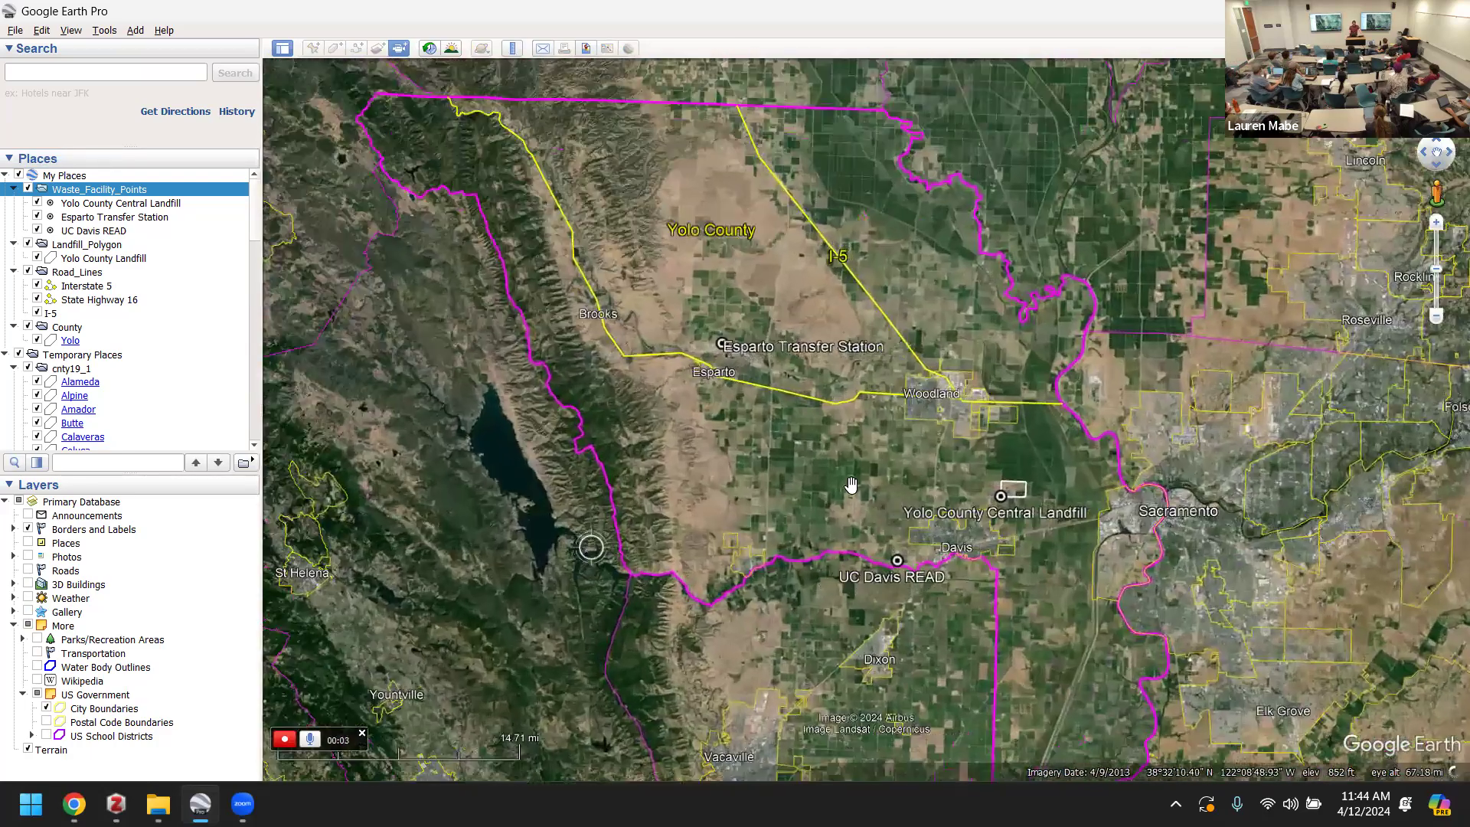
drag(760, 473, 564, 447)
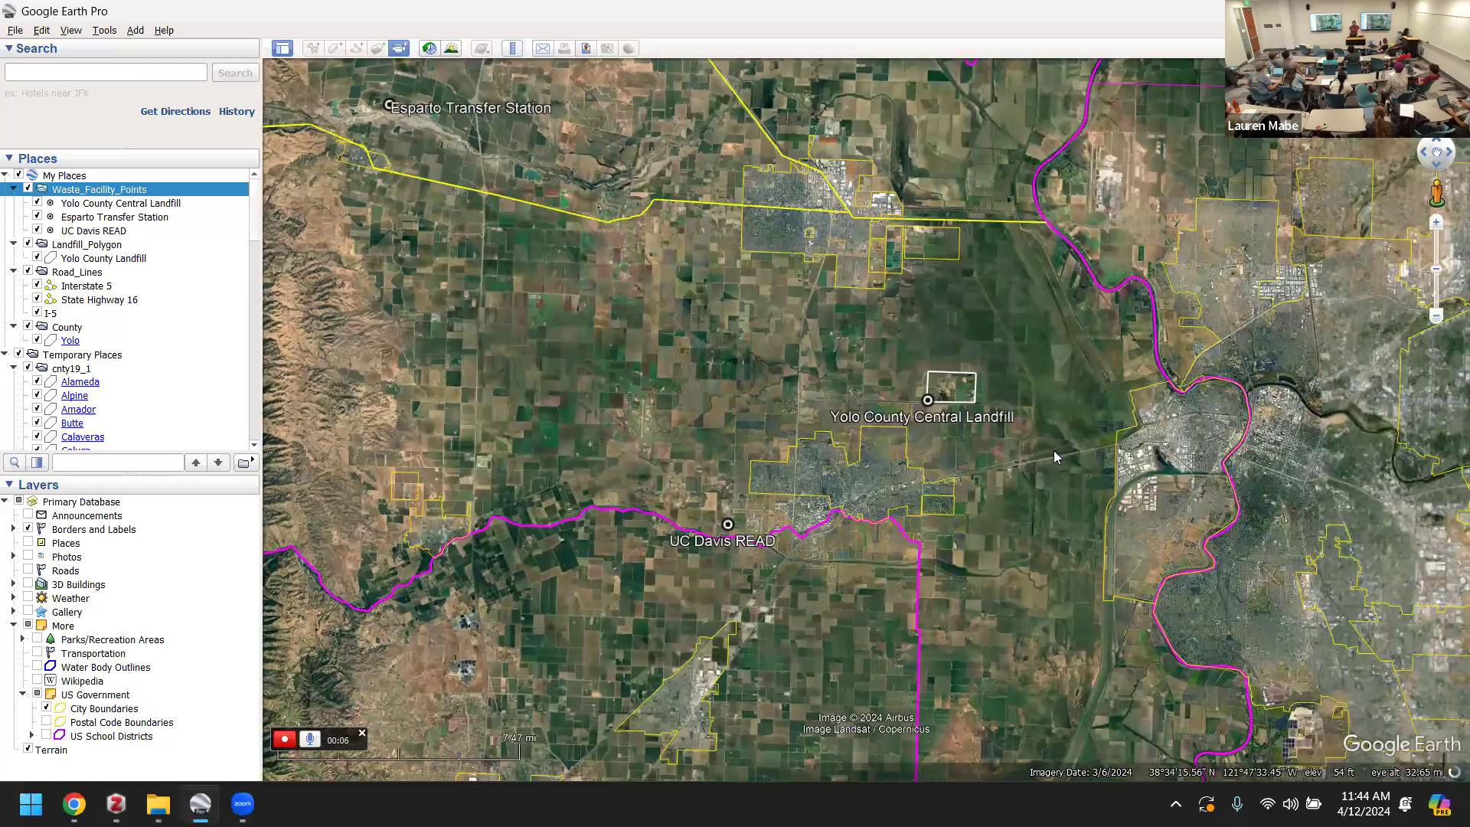
click(283, 741)
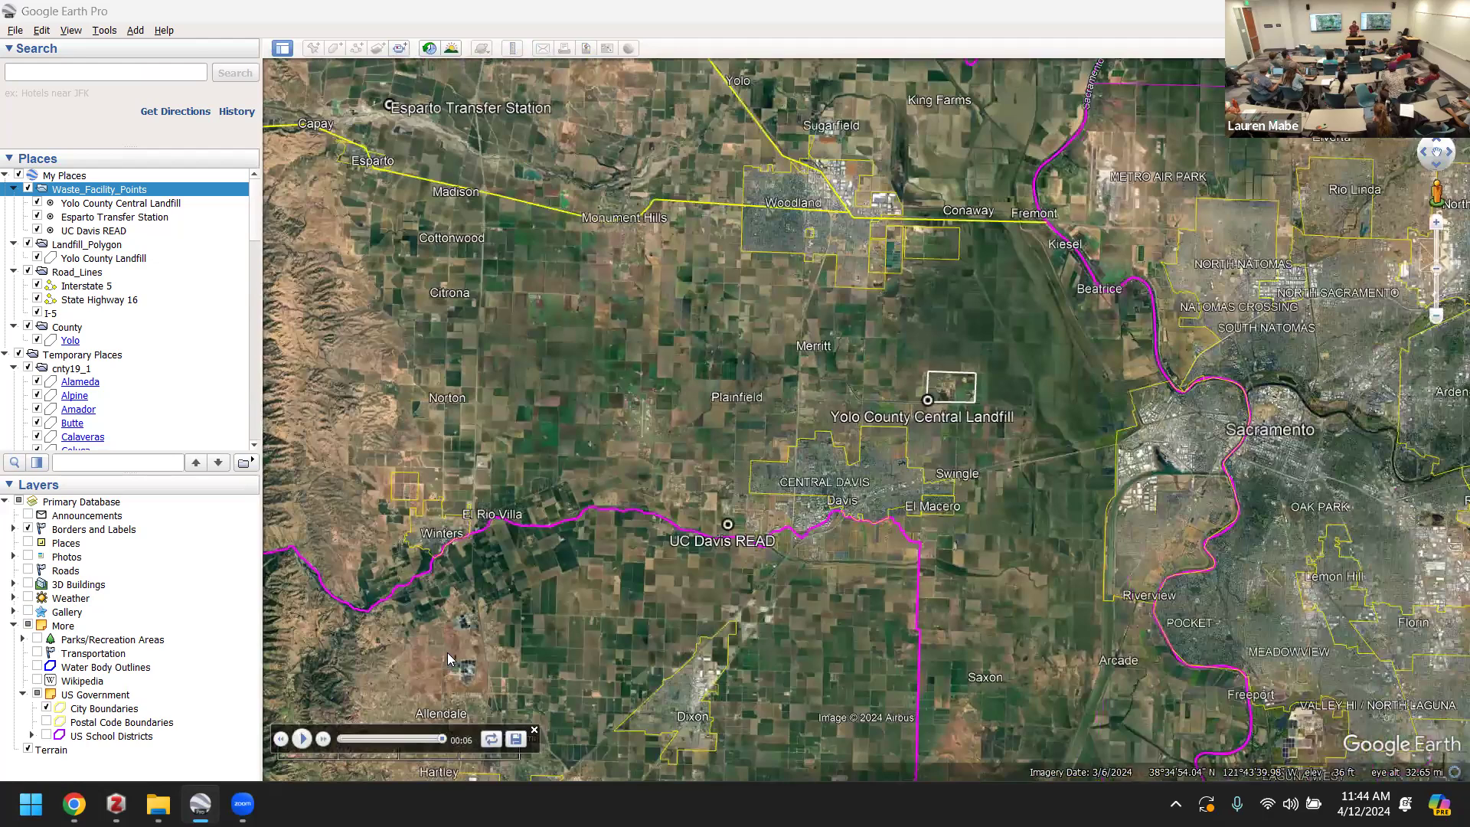
click(535, 729)
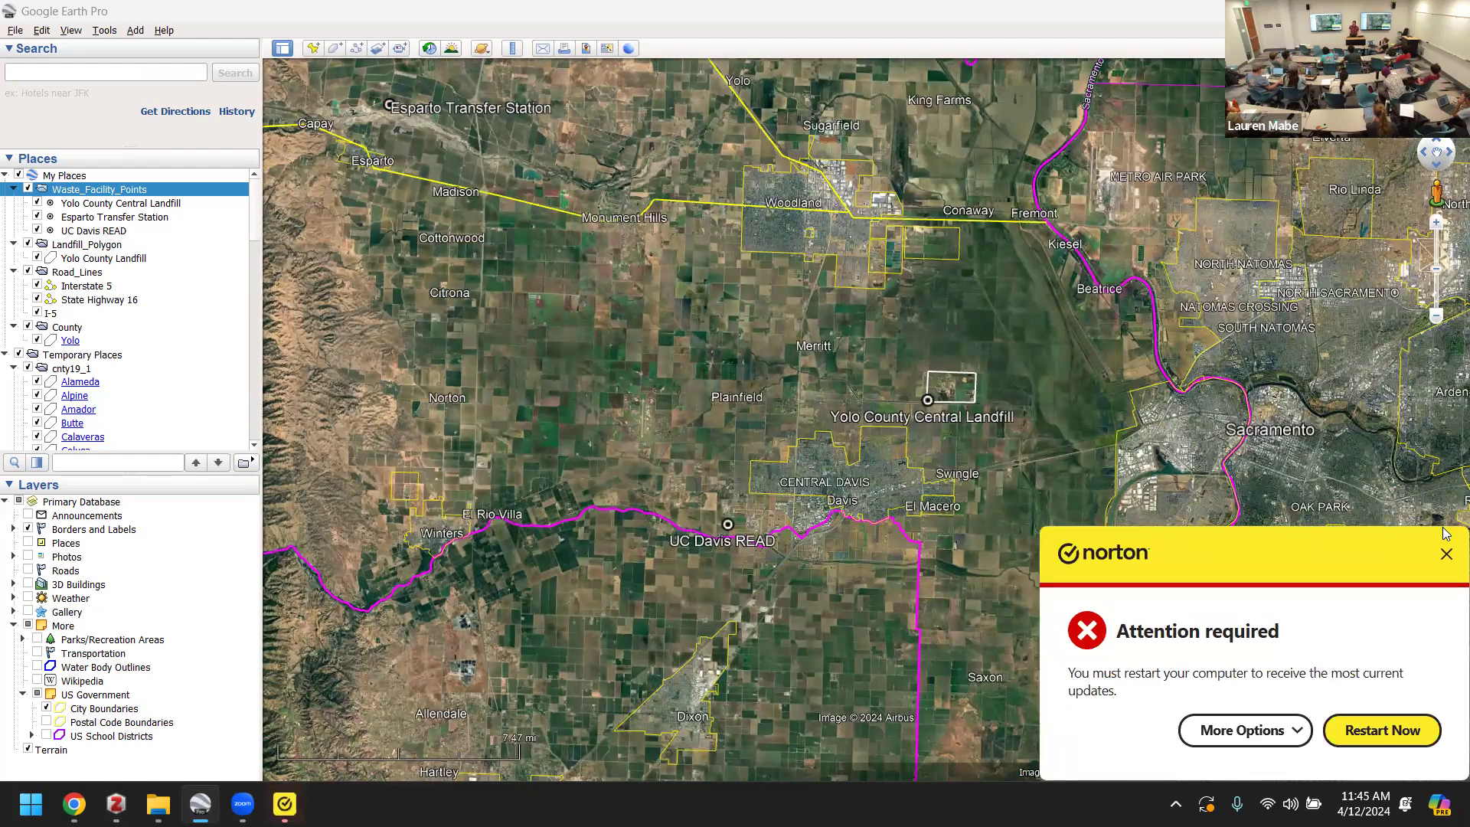
click(1446, 556)
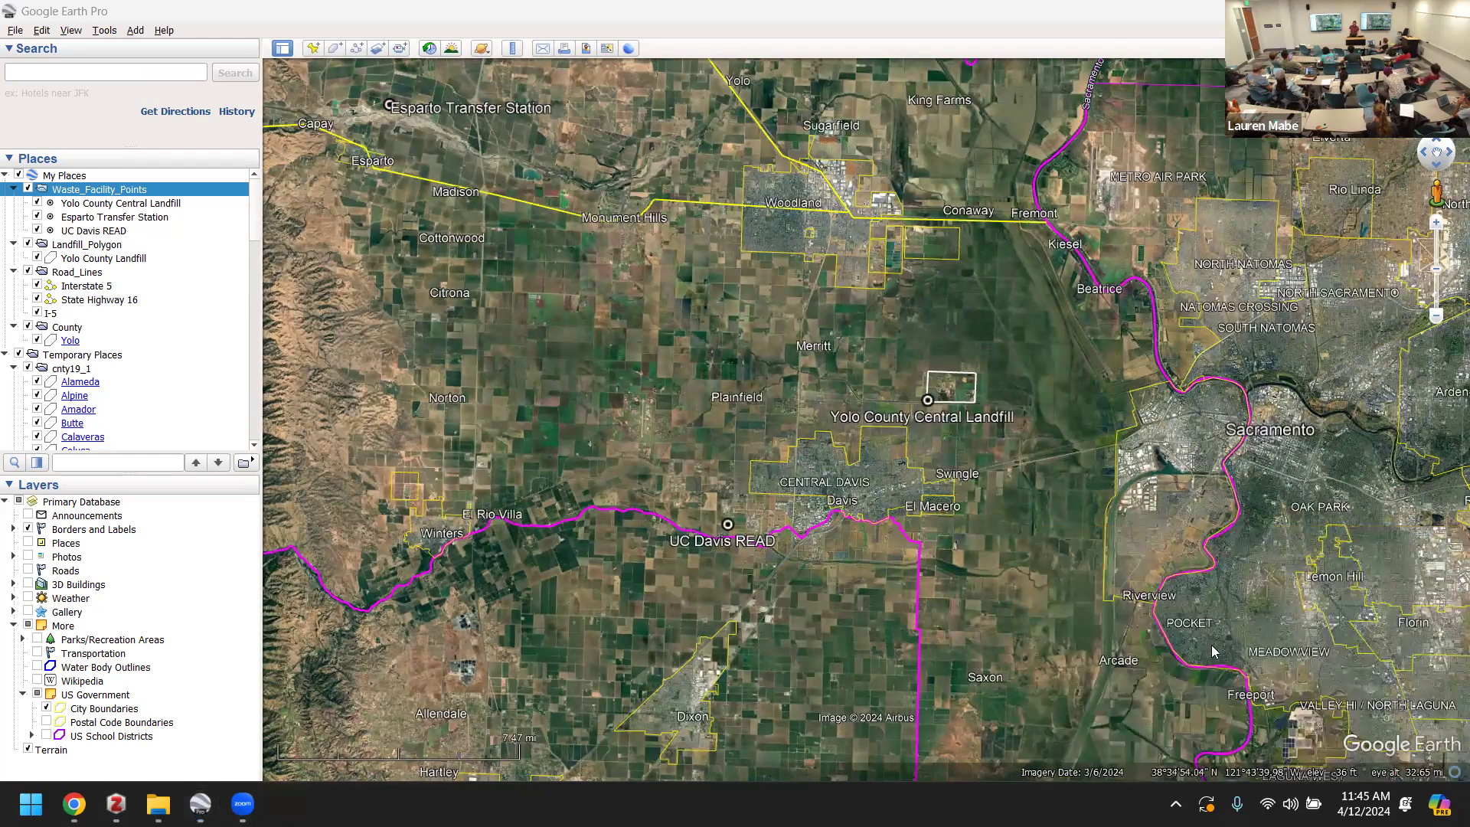